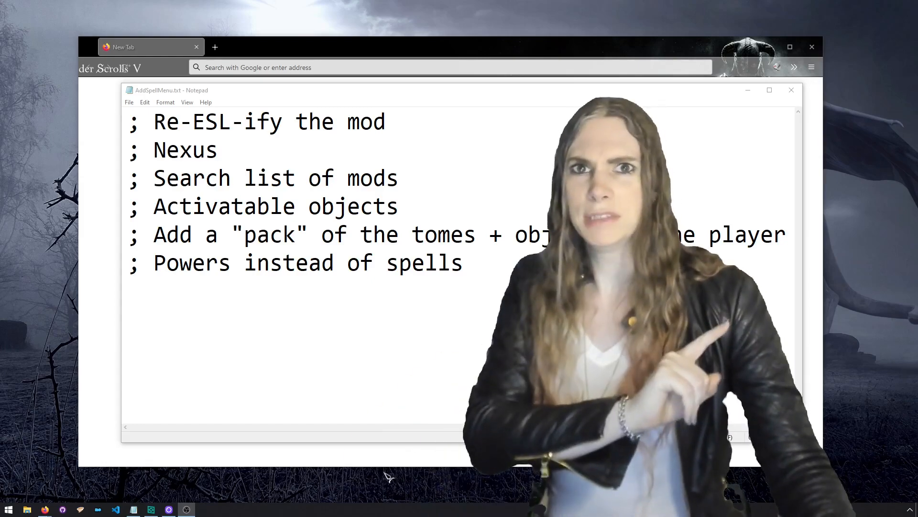
Switch to Mod Organizer and activate the AddSpellMenu profile.
{"action": "left_click", "coordinate": [98, 509]}
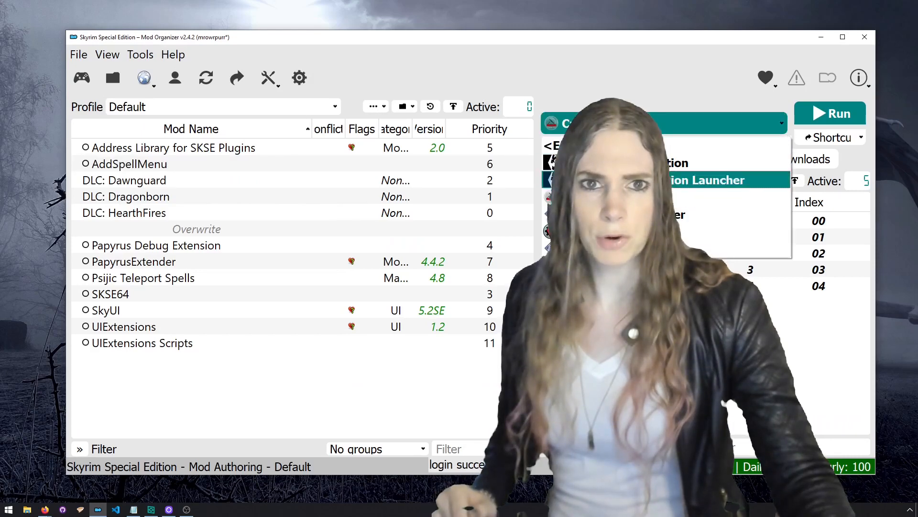
{"action": "left_click", "coordinate": [598, 244]}
{"action": "left_click", "coordinate": [321, 107]}
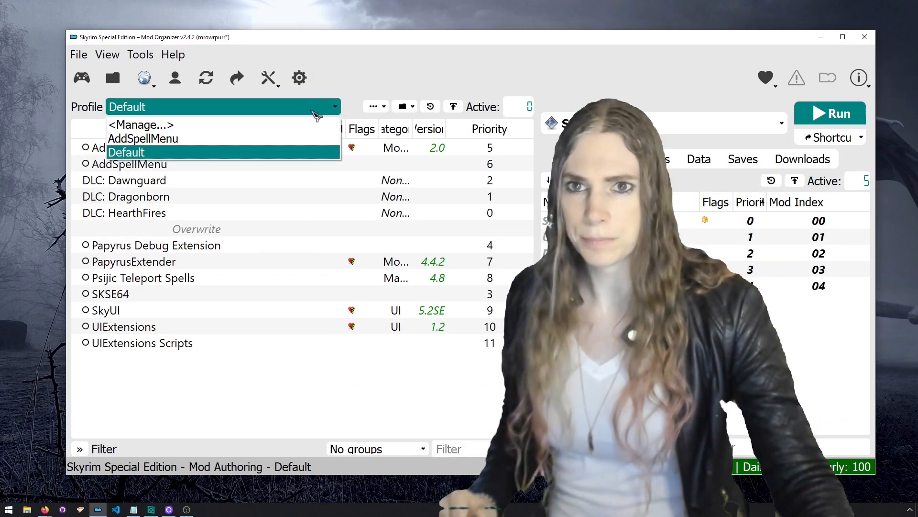
{"action": "left_click", "coordinate": [312, 138]}
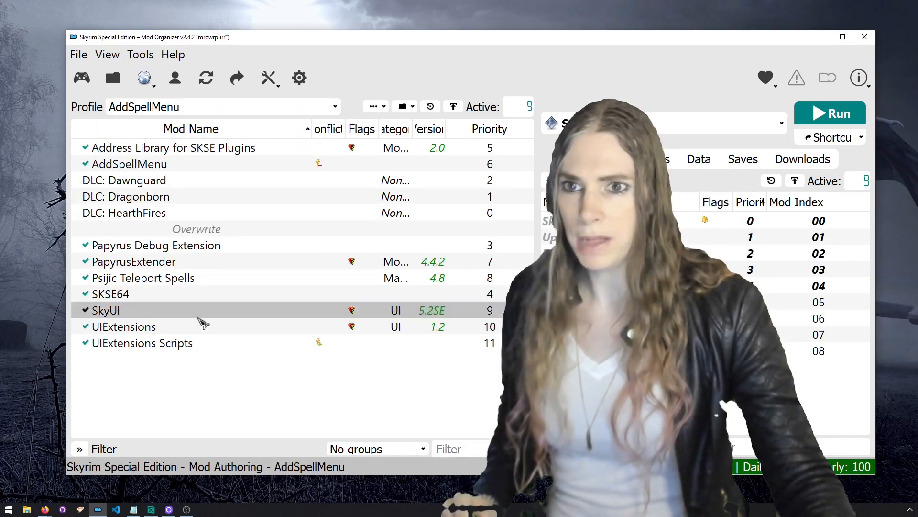
Launch Skyrim Special Edition with the active profile, enter the game world with a coc console command and open the inventory.
{"action": "left_click", "coordinate": [670, 123]}
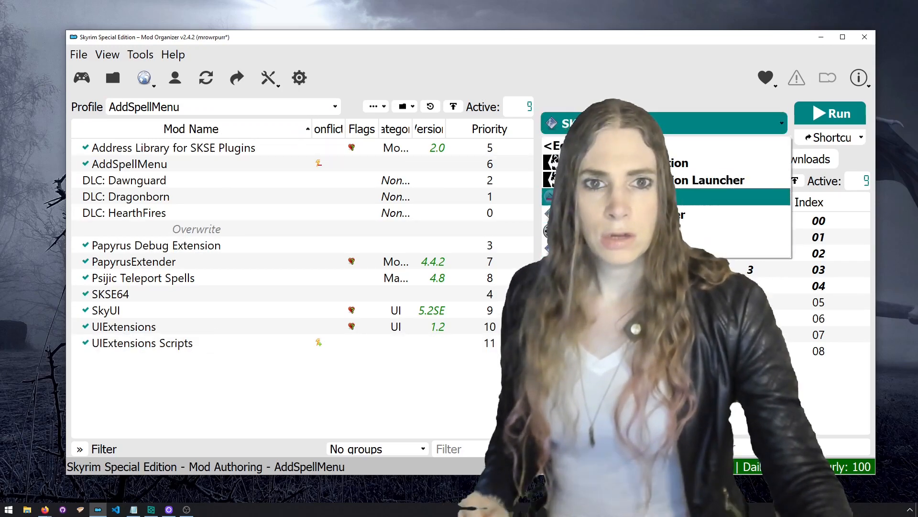
{"action": "left_click", "coordinate": [670, 248]}
{"action": "left_click", "coordinate": [816, 115]}
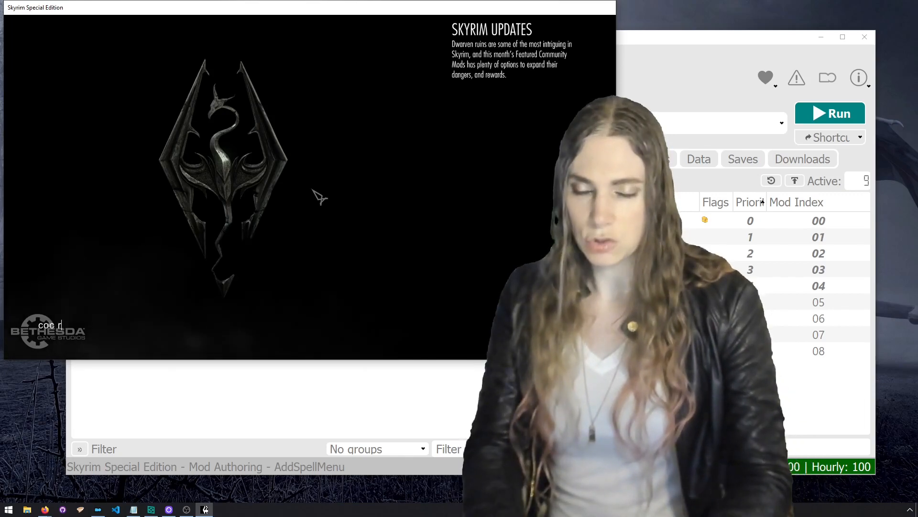
{"action": "key", "text": "Return"}
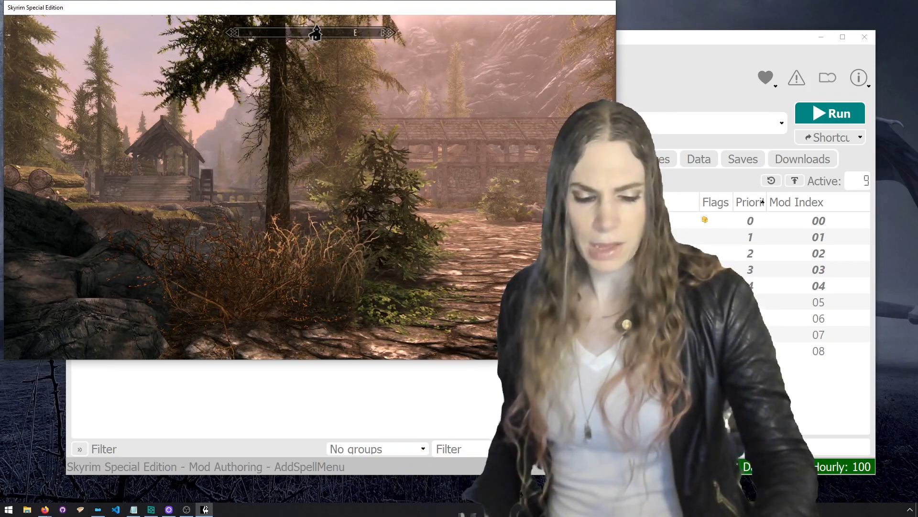
{"action": "key", "text": "i"}
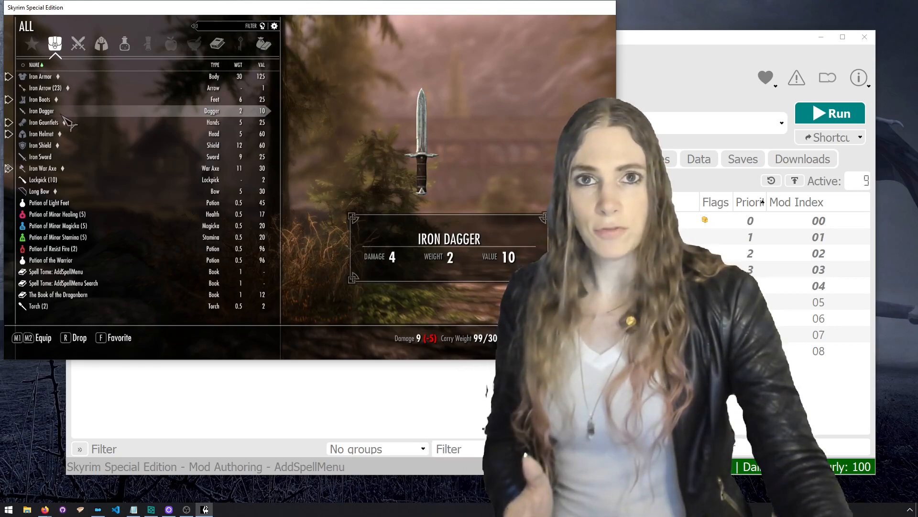
Switch to AddSpellMenu.txt in Notepad, add a to-do line beginning "; Ensure that the mod works" and widen the window to fit it.
{"action": "key", "text": "alt+Tab"}
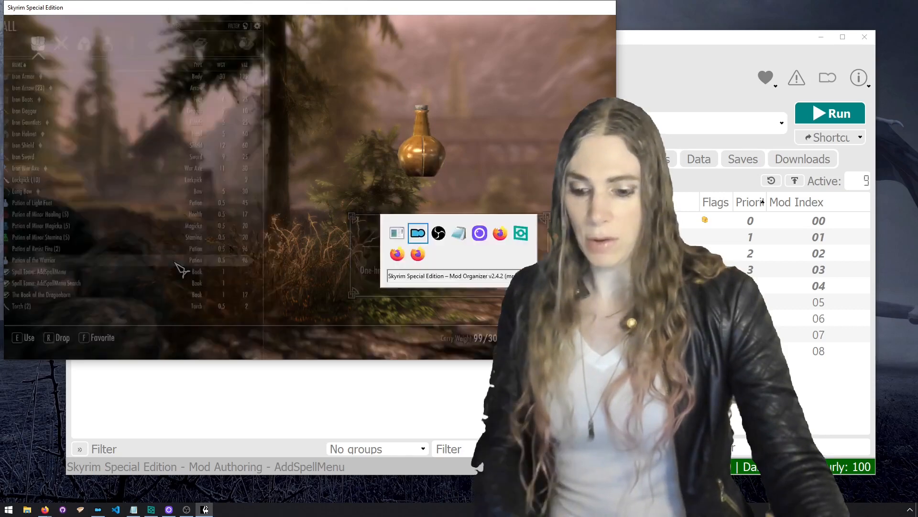
{"action": "left_click", "coordinate": [134, 510]}
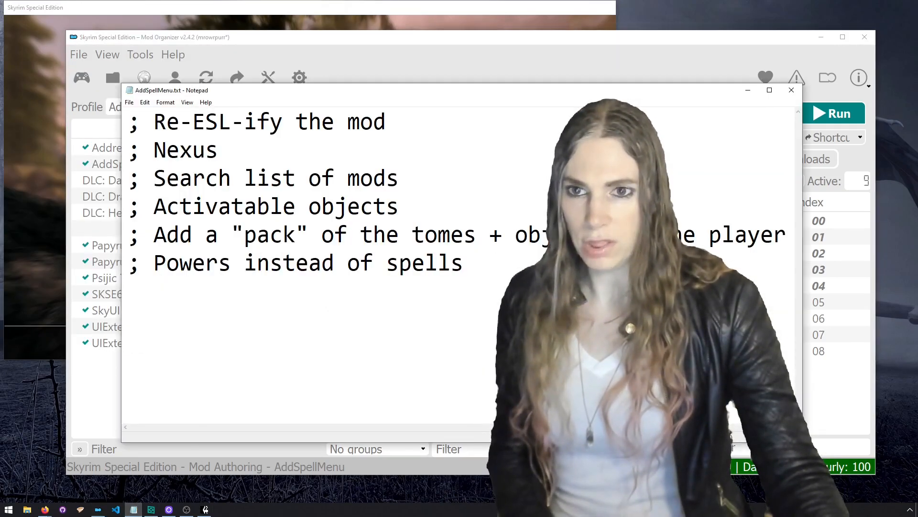
{"action": "key", "text": "Return"}
{"action": "type", "text": ";l"}
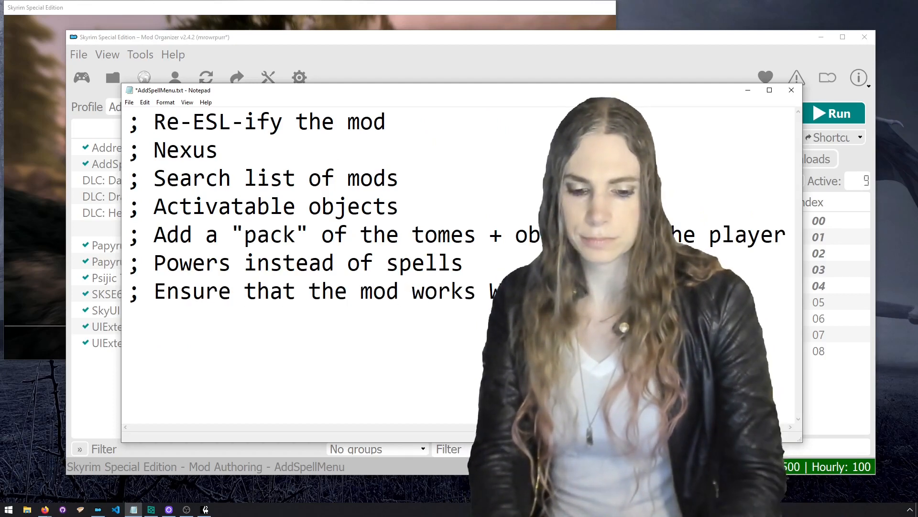
{"action": "type", "text": "list)"}
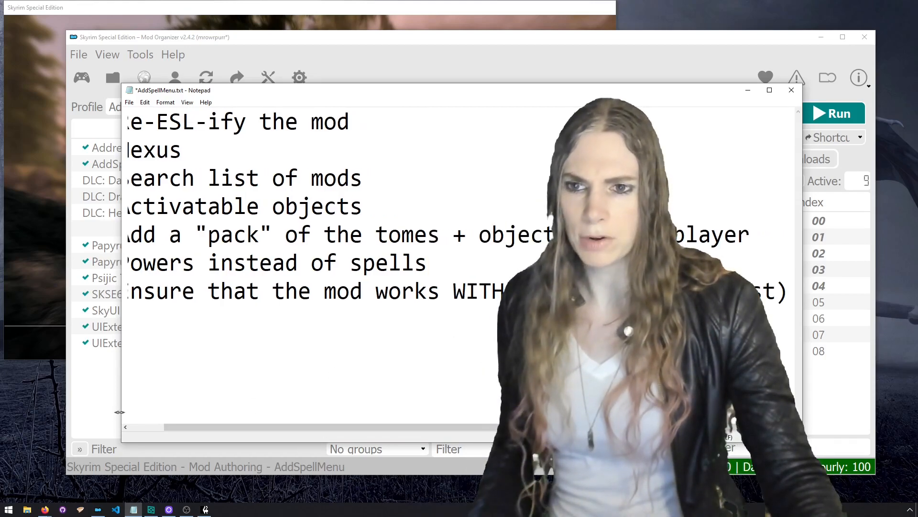
{"action": "left_click_drag", "start_coordinate": [121, 412], "coordinate": [76, 405]}
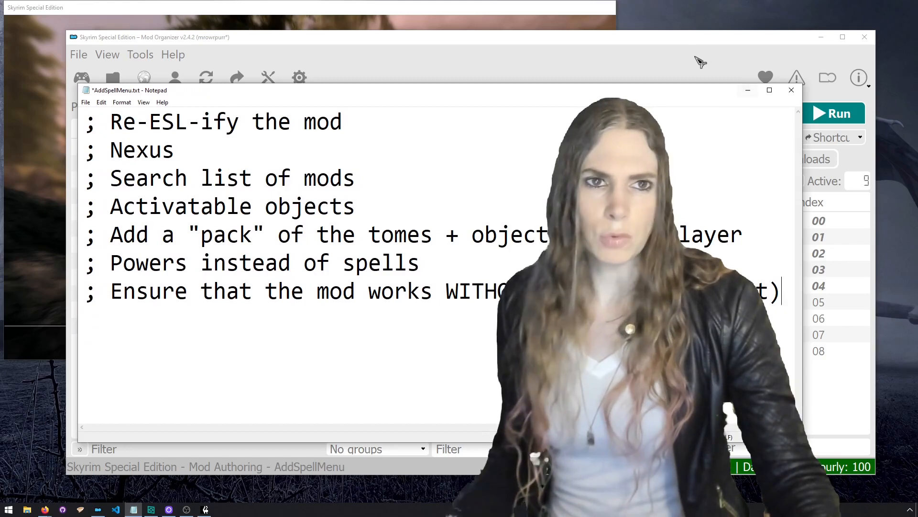
Return to Skyrim and learn the AddSpellMenu and AddSpellMenu Search spells from their spell tomes.
{"action": "key", "text": "alt+Tab"}
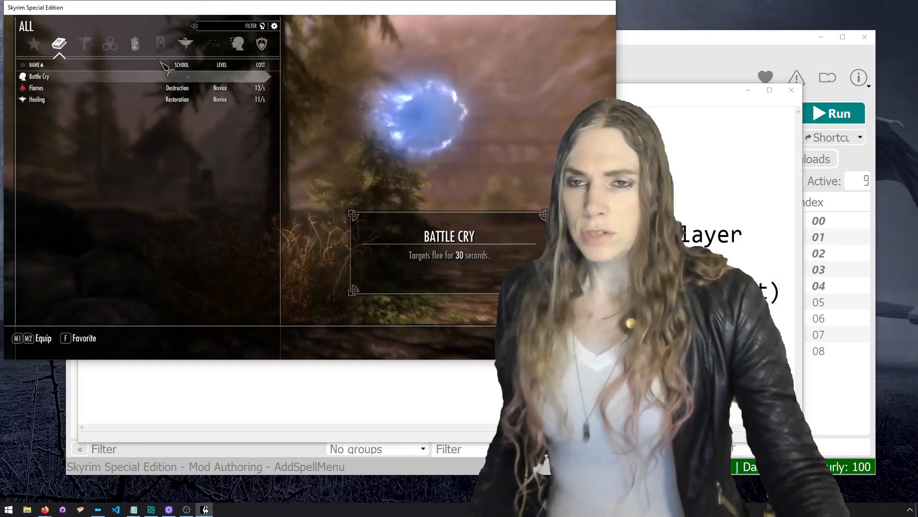
{"action": "key", "text": "Tab"}
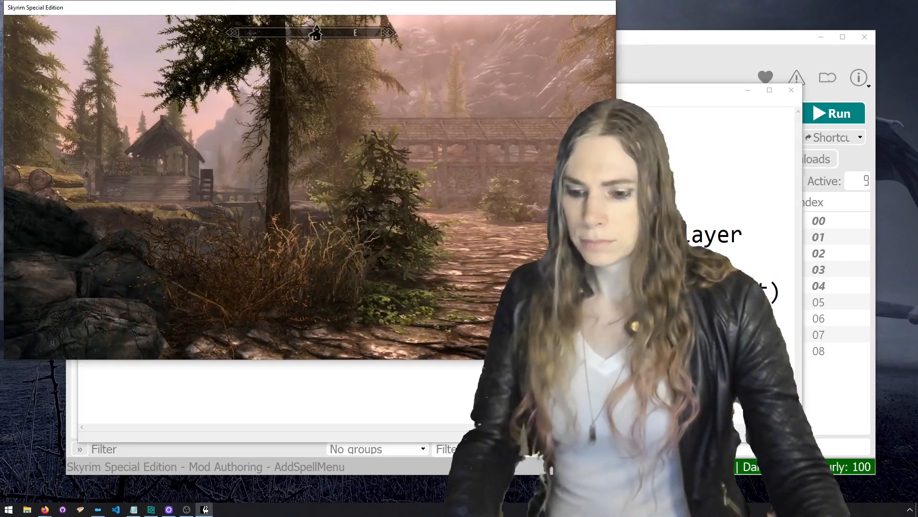
{"action": "key", "text": "i"}
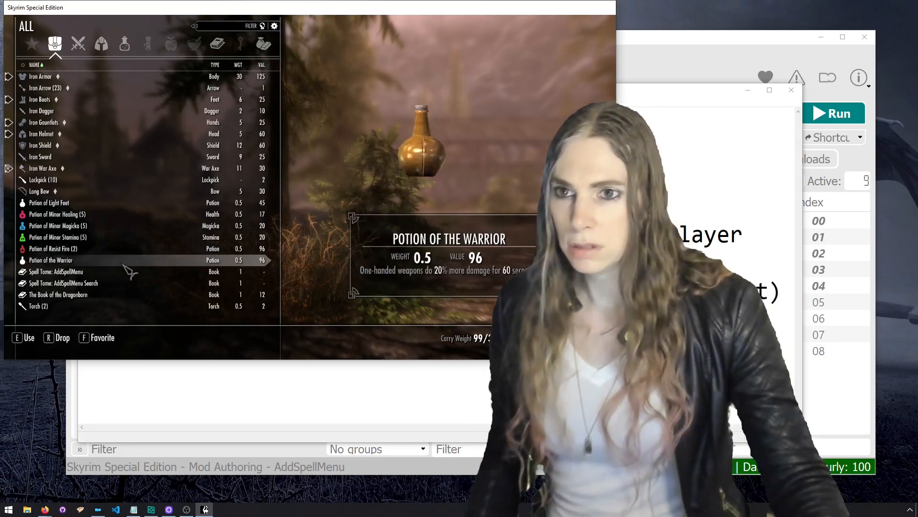
{"action": "left_click", "coordinate": [125, 276]}
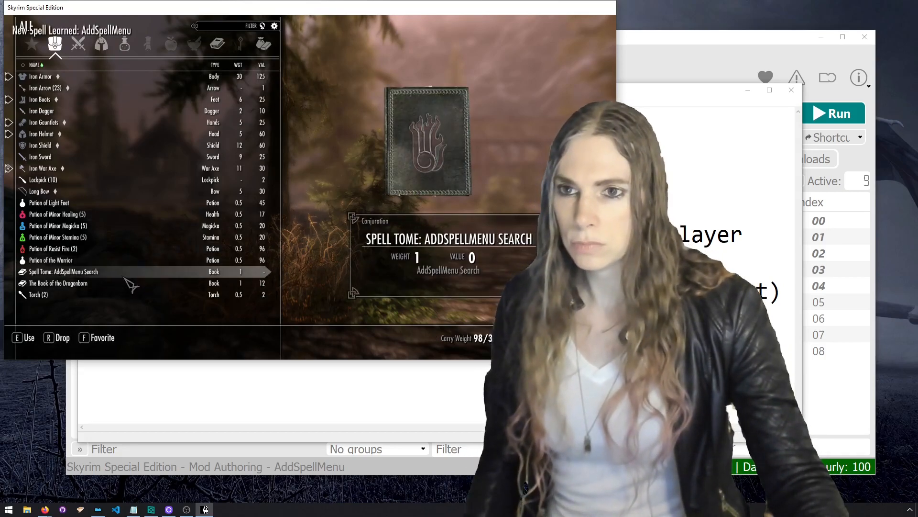
{"action": "left_click", "coordinate": [126, 276]}
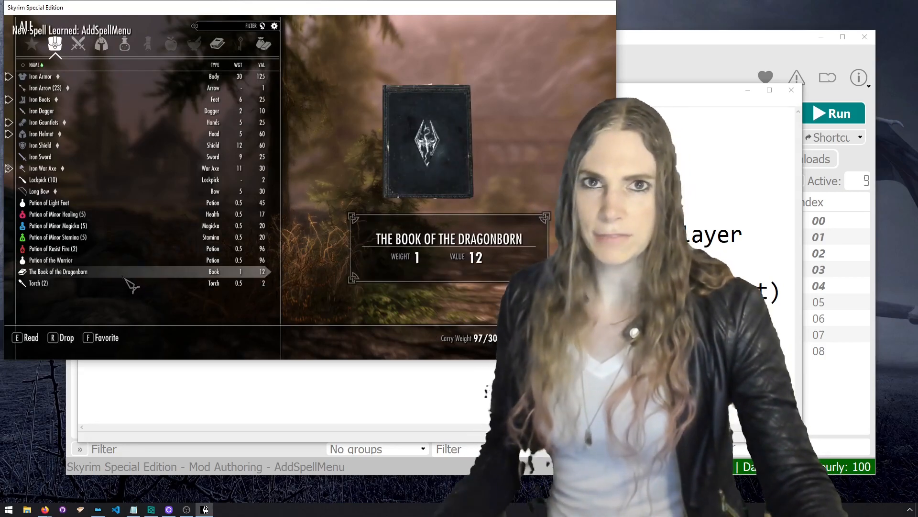
Equip and cast the AddSpellMenu spell, then choose PsijicTeleportSpells.esp from its mod list.
{"action": "key", "text": "p"}
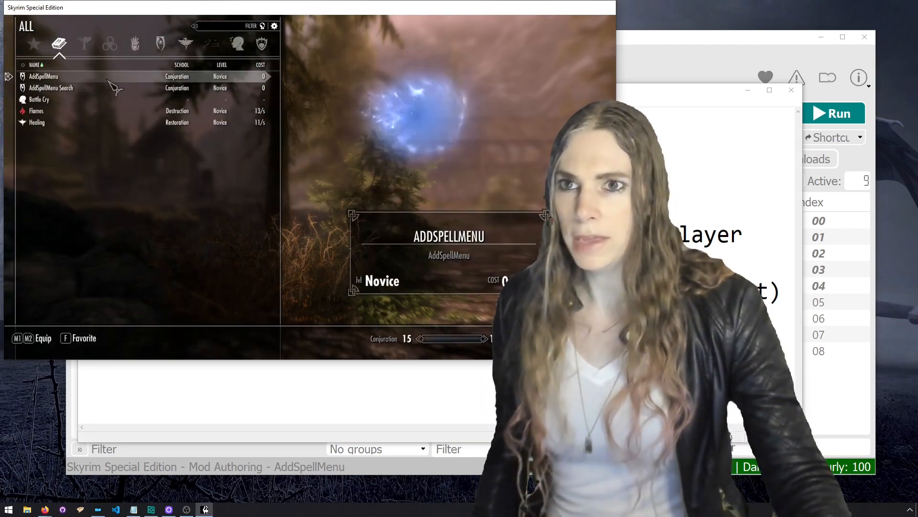
{"action": "key", "text": "Tab"}
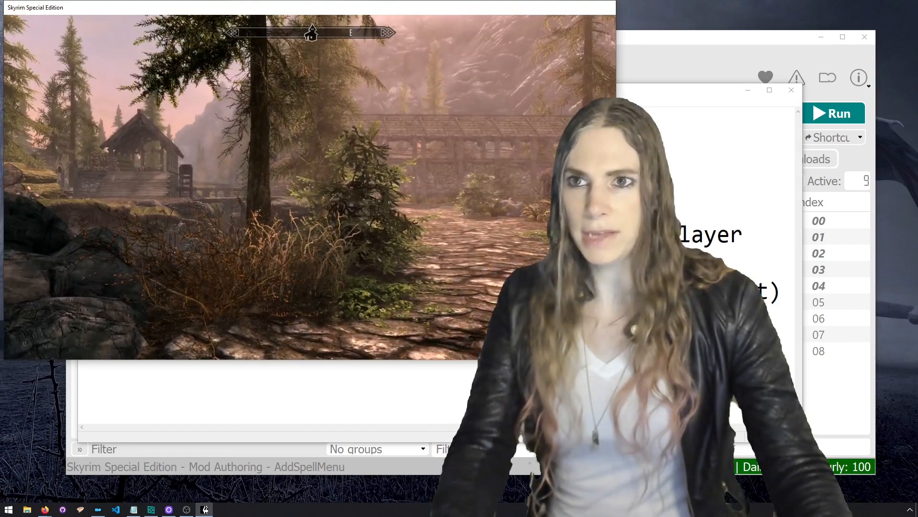
{"action": "key", "text": "r"}
{"action": "left_click", "coordinate": [310, 187]}
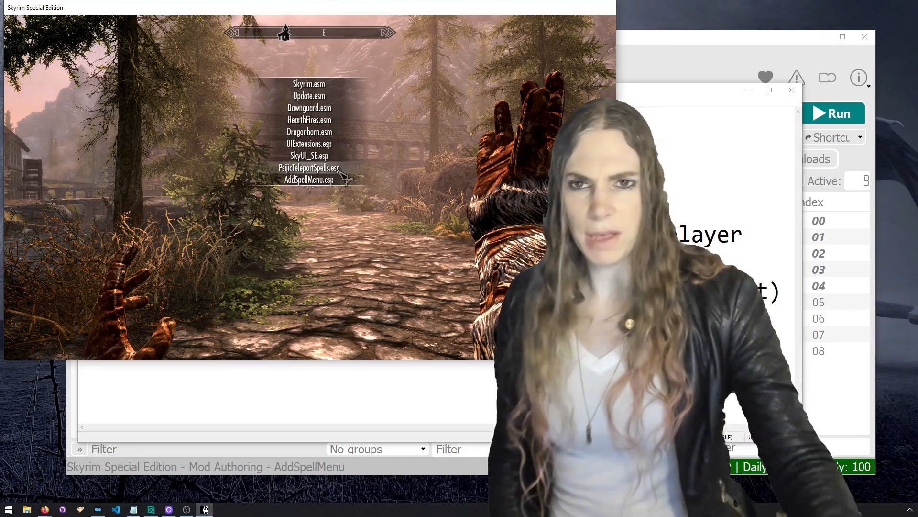
{"action": "left_click", "coordinate": [340, 171]}
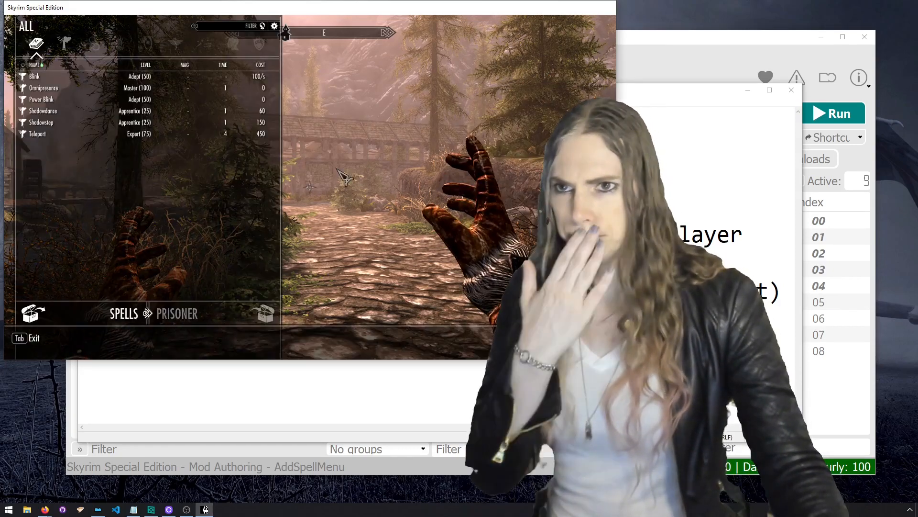
Give the player the Teleport, Omnipresence and Blink spells, checking them against the Prisoner's spell list.
{"action": "left_click", "coordinate": [67, 136]}
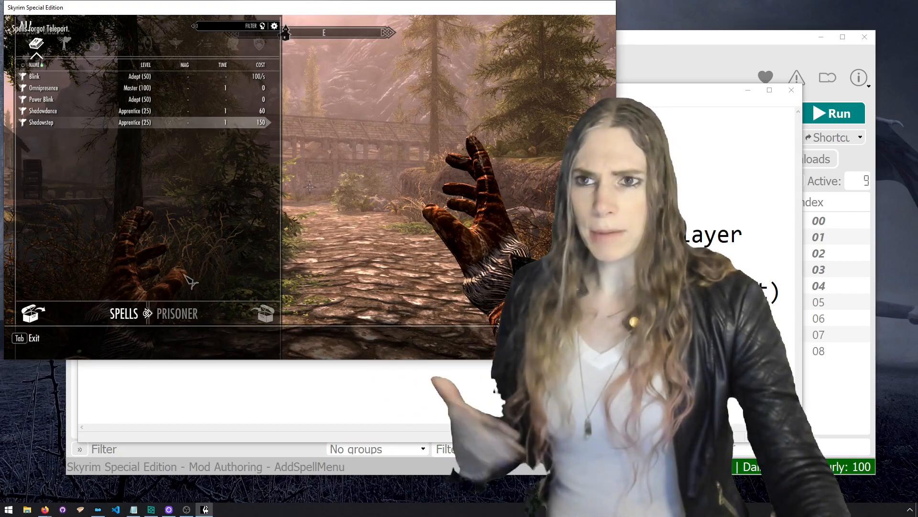
{"action": "left_click", "coordinate": [196, 316]}
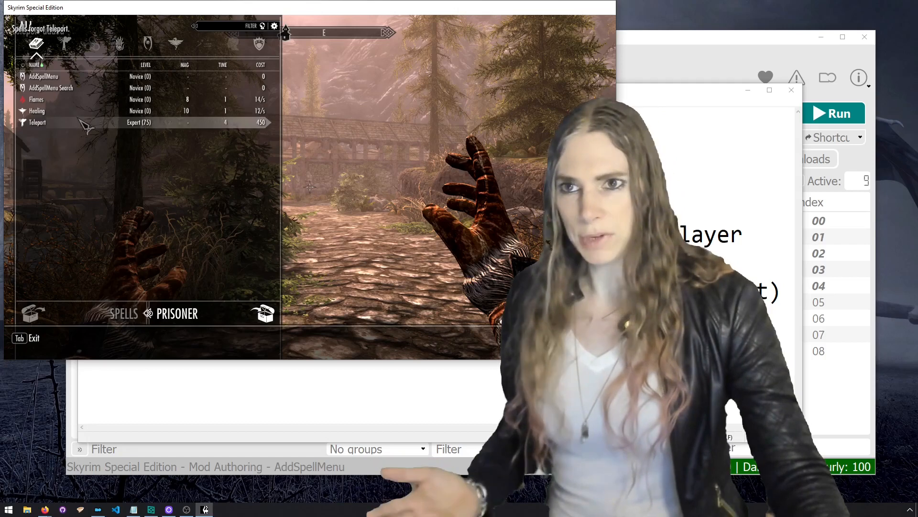
{"action": "left_click", "coordinate": [125, 315]}
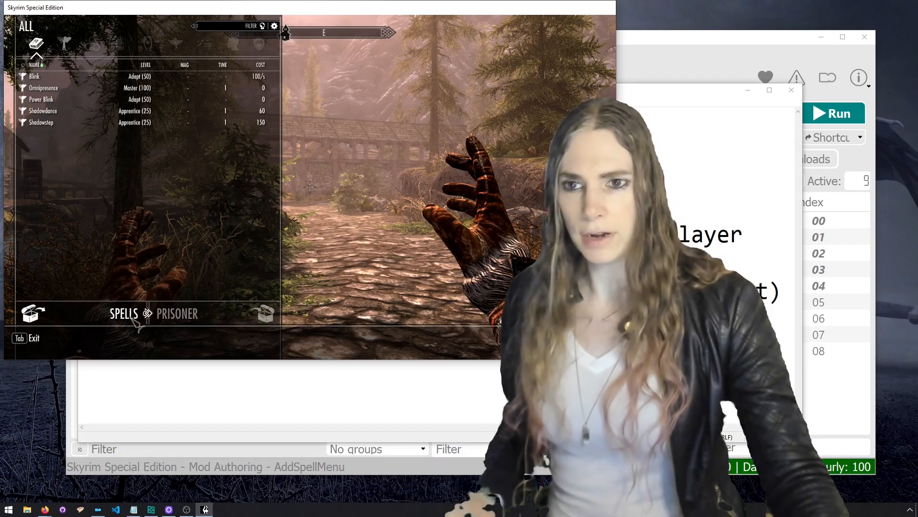
{"action": "left_click", "coordinate": [114, 88]}
{"action": "left_click", "coordinate": [115, 77]}
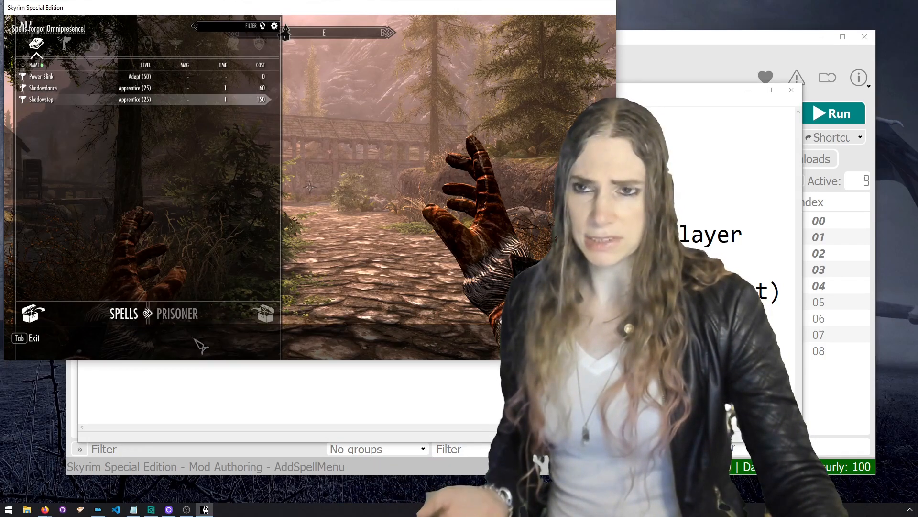
{"action": "left_click", "coordinate": [189, 318]}
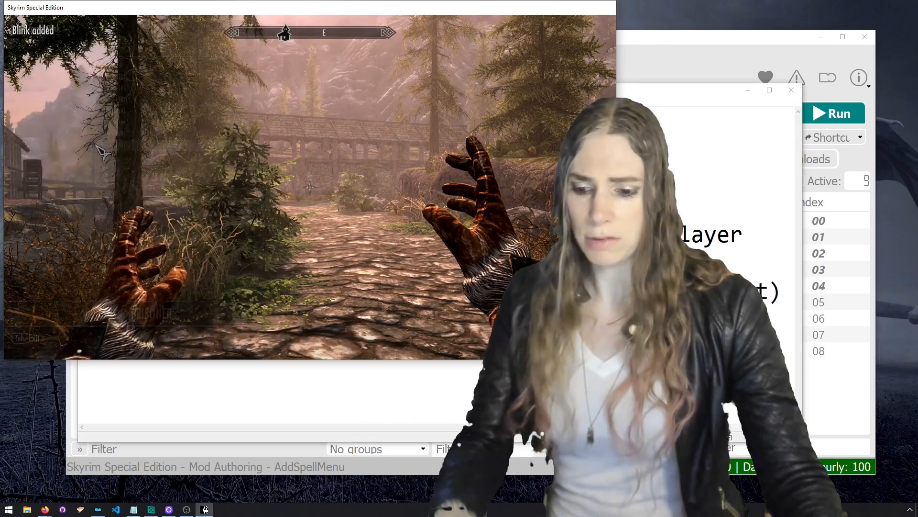
Equip and cast AddSpellMenu Search, then search the spells for "Fire".
{"action": "key", "text": "p"}
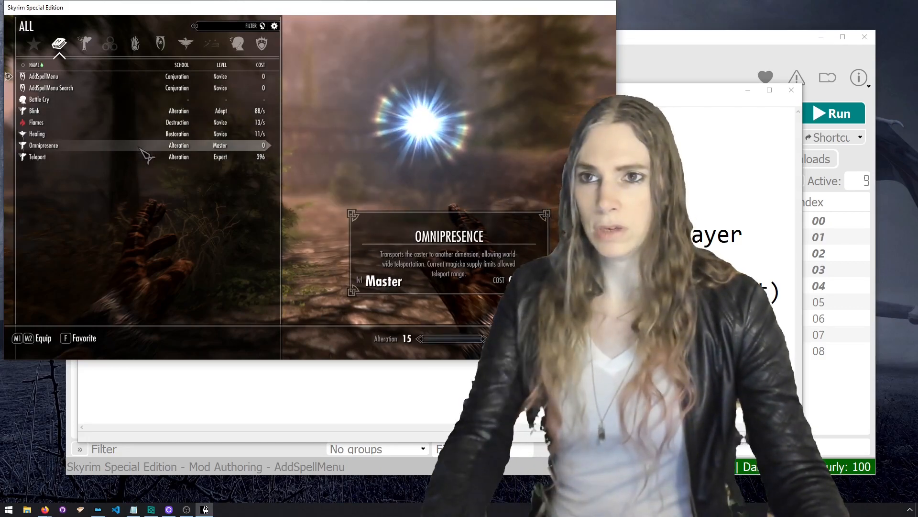
{"action": "key", "text": "Tab"}
{"action": "left_click", "coordinate": [128, 87]}
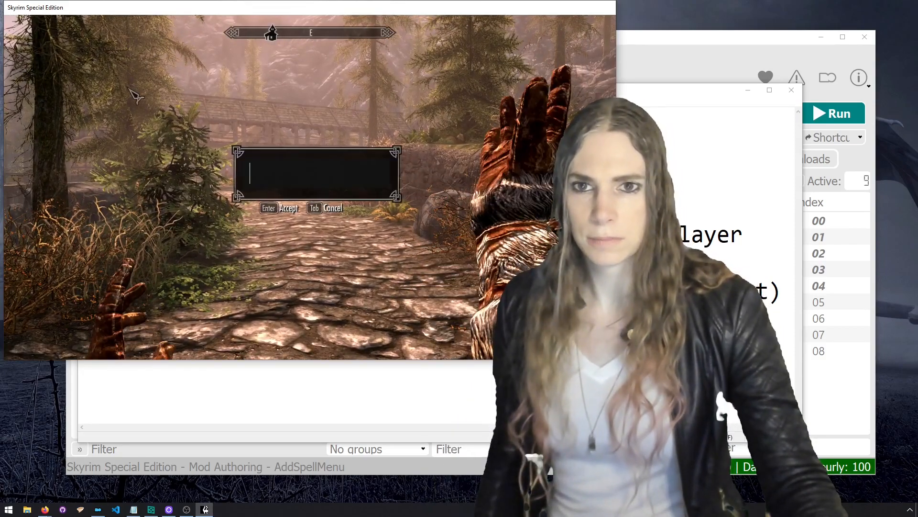
{"action": "type", "text": "fire"}
{"action": "key", "text": "Return"}
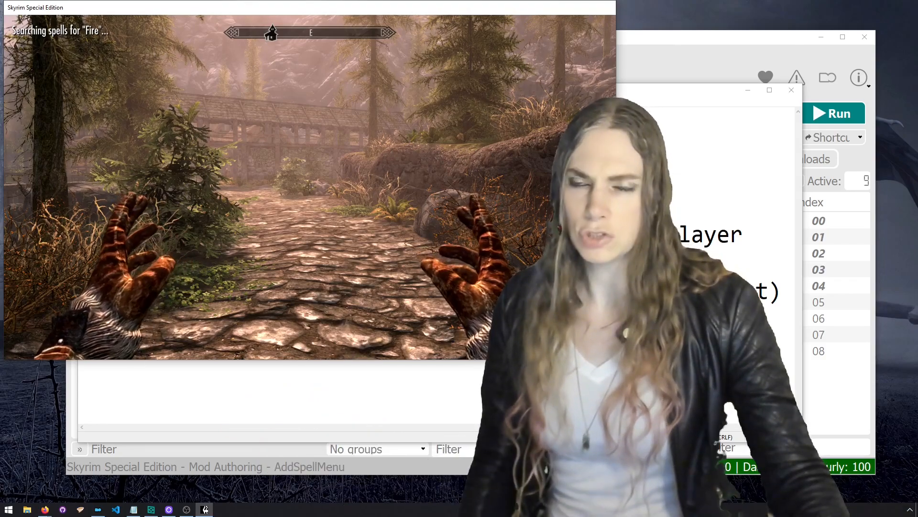
Cast the search spell again, add Power Blink from the matching spells and close the spell list.
{"action": "key", "text": "Tab"}
{"action": "left_click", "coordinate": [128, 88]}
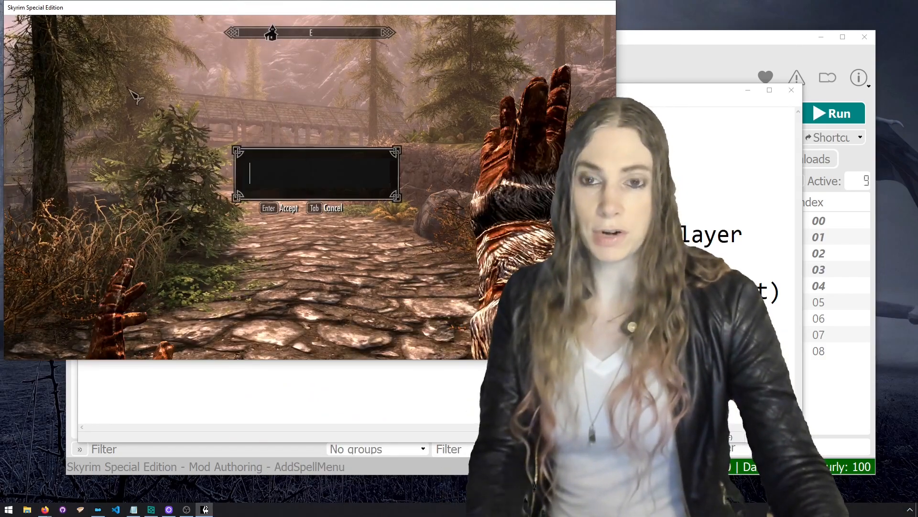
{"action": "key", "text": "Return"}
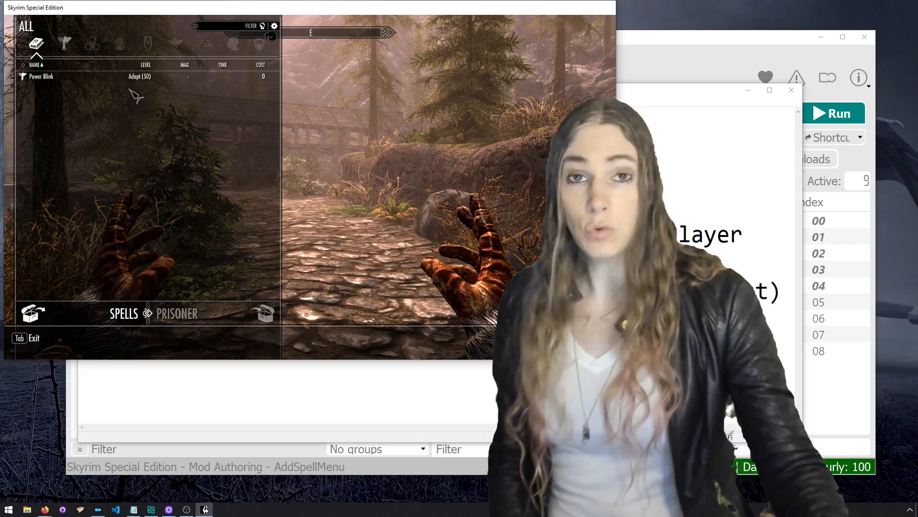
{"action": "left_click", "coordinate": [87, 76]}
{"action": "key", "text": "Tab"}
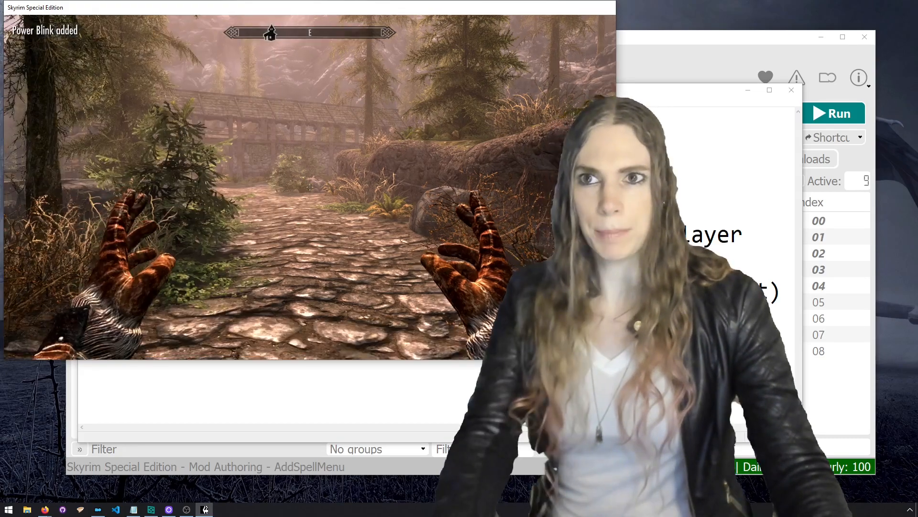
Search the spells for "Blink" and return to the to-do notes in Notepad.
{"action": "left_click", "coordinate": [310, 187]}
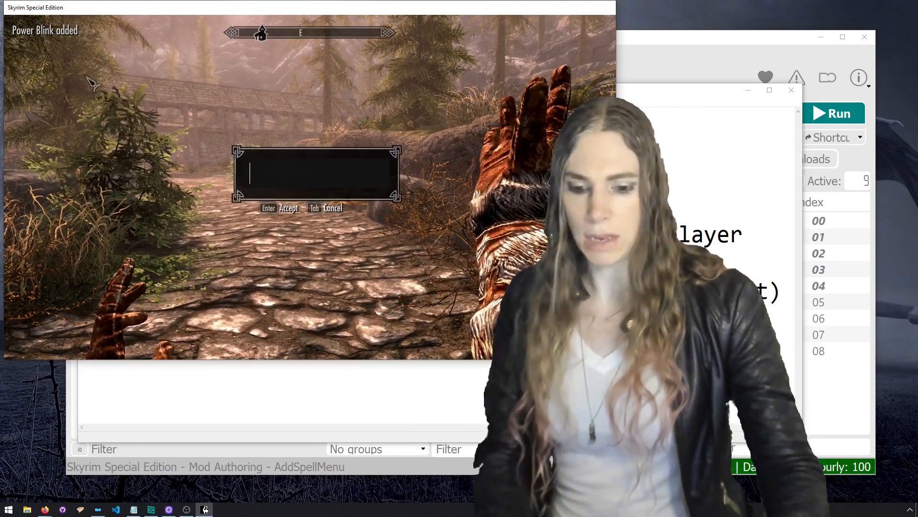
{"action": "key", "text": "Return"}
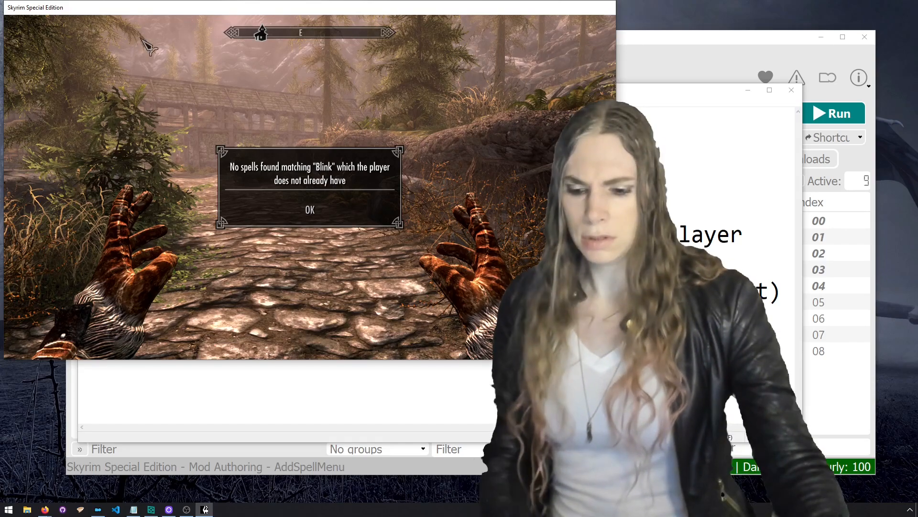
{"action": "key", "text": "alt+Tab"}
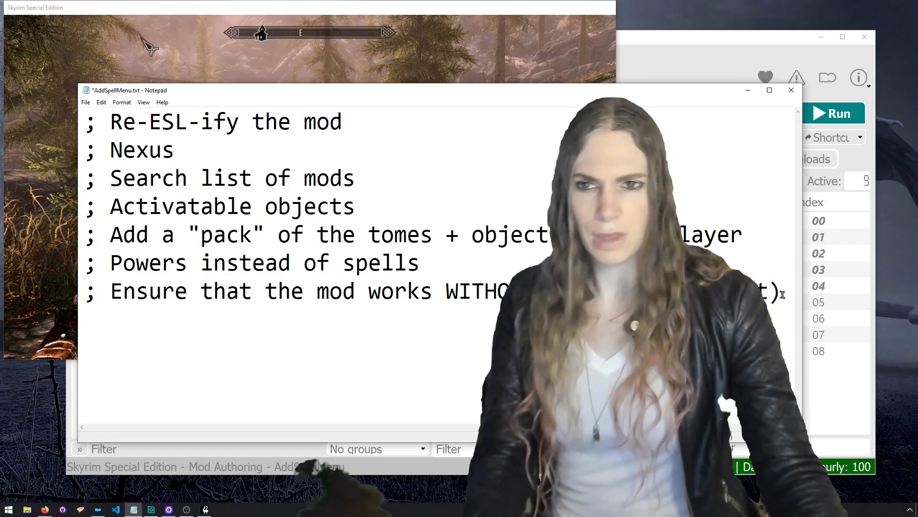
Add a to-do line about getting the "No spells matching... player have..." message working, and reduce the text size to fit it.
{"action": "key", "text": "Return"}
{"action": "type", "text": "; Noi s"}
{"action": "key", "text": "BackSpace"}
{"action": "key", "text": "BackSpace"}
{"action": "key", "text": "BackSpace"}
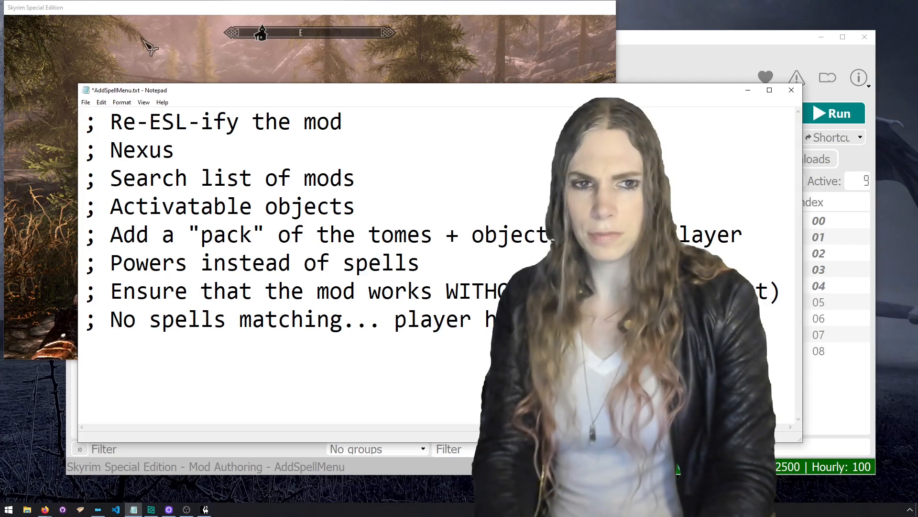
{"action": "type", "text": "working"}
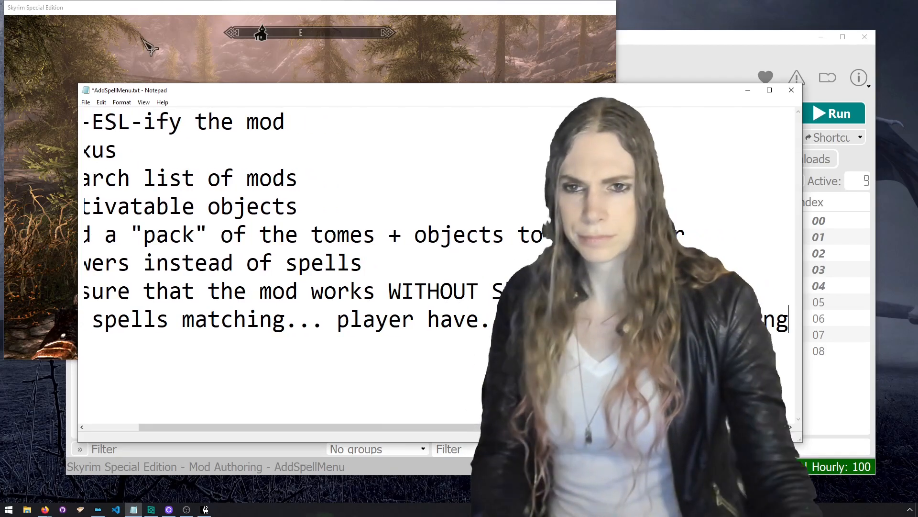
{"action": "key", "text": "ctrl+minus"}
{"action": "key", "text": "ctrl+minus"}
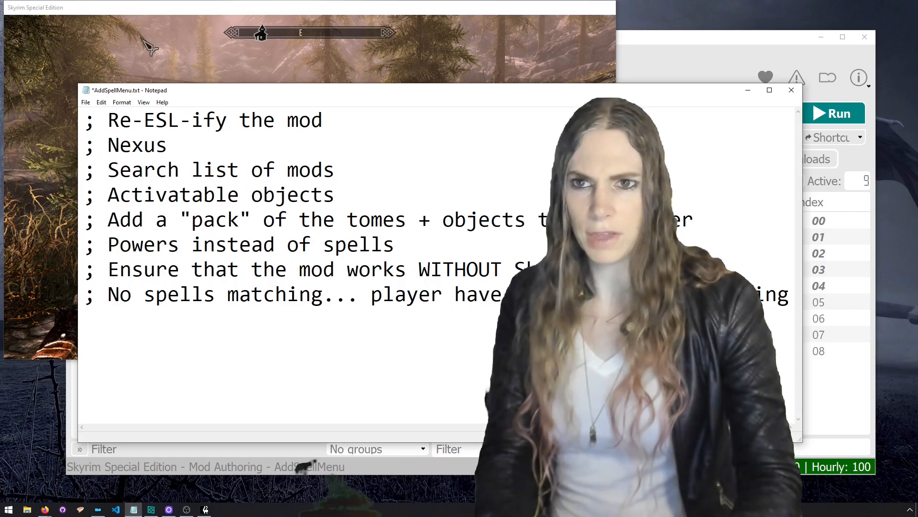
Switch back to Skyrim and dismiss the message about the "Blink" search.
{"action": "left_click", "coordinate": [148, 46]}
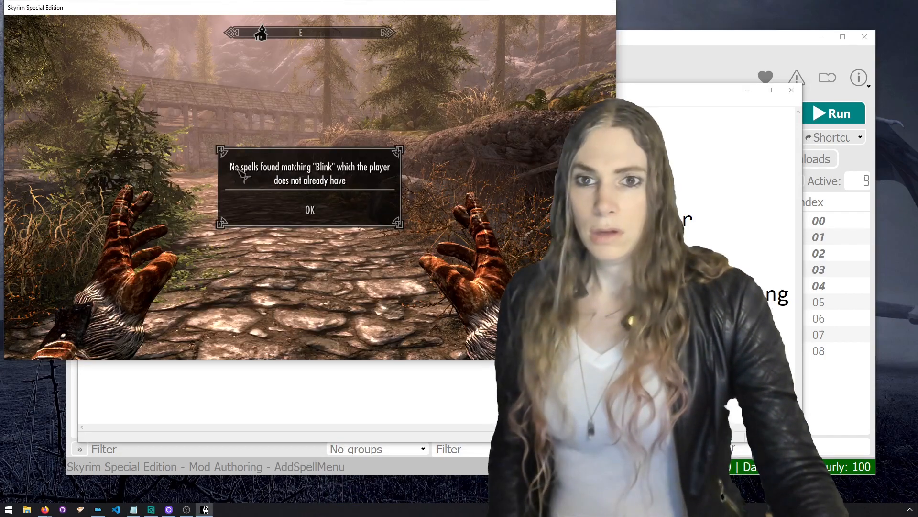
{"action": "left_click", "coordinate": [319, 212]}
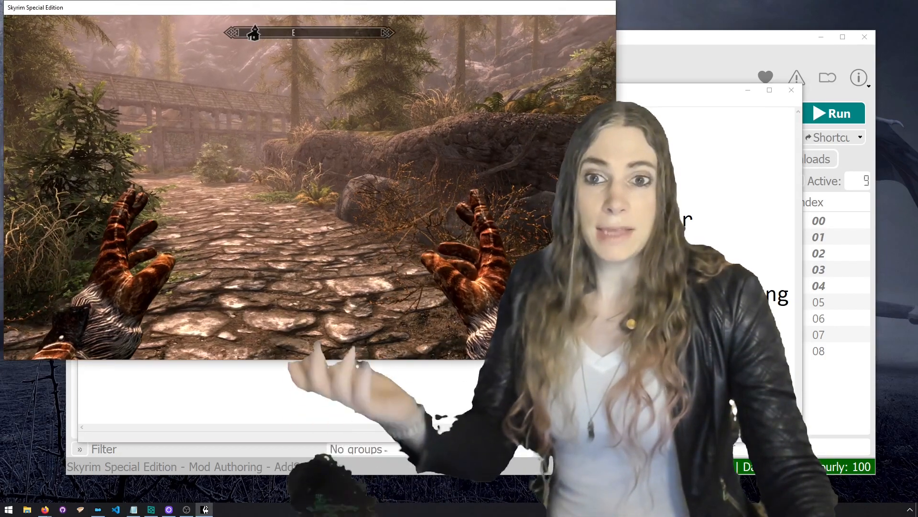
{"action": "key", "text": "grave"}
{"action": "type", "text": "qq"}
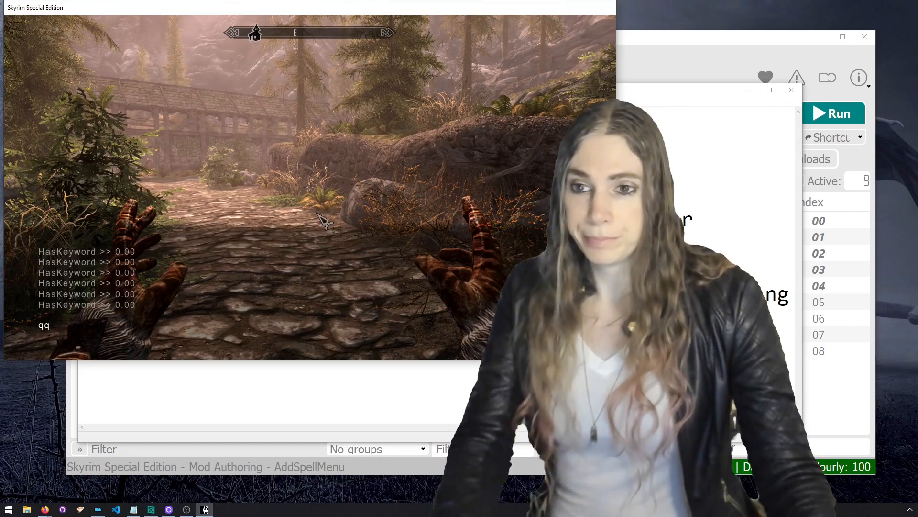
{"action": "type", "text": "q"}
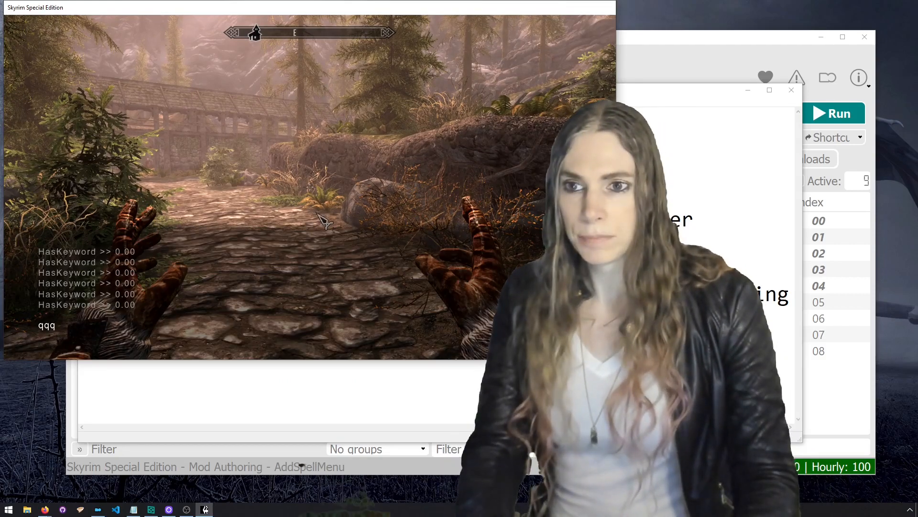
{"action": "key", "text": "BackSpace"}
{"action": "key", "text": "BackSpace"}
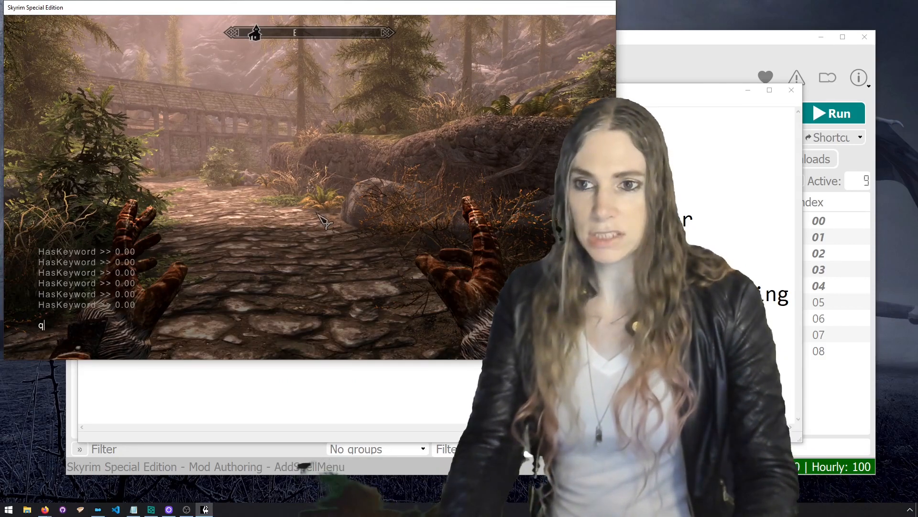
{"action": "key", "text": "BackSpace"}
{"action": "type", "text": "p"}
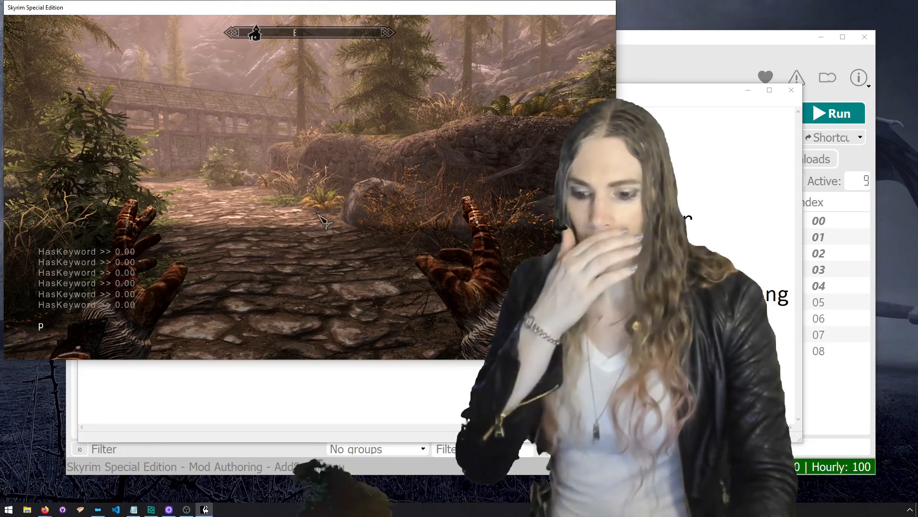
{"action": "key", "text": "grave"}
Review the player's powers and full spell list, and quit Skyrim with the console command qqq.
{"action": "key", "text": "p"}
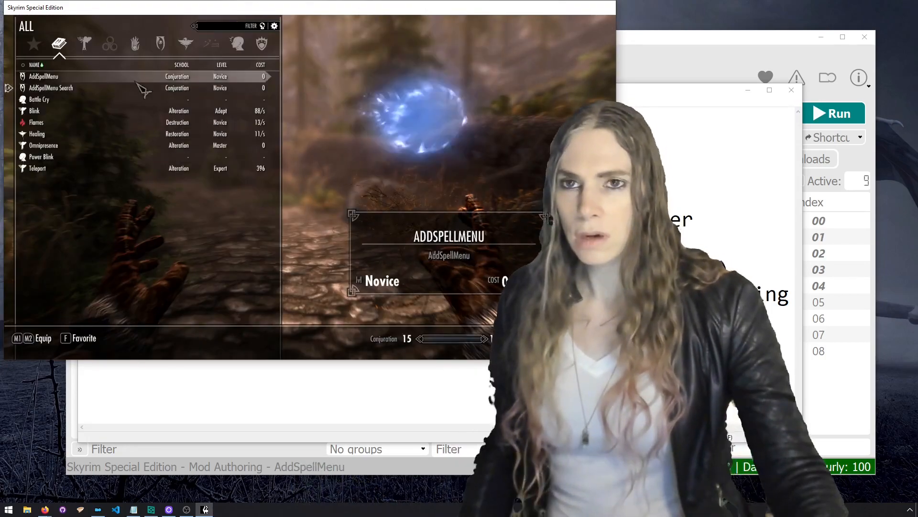
{"action": "left_click", "coordinate": [237, 43]}
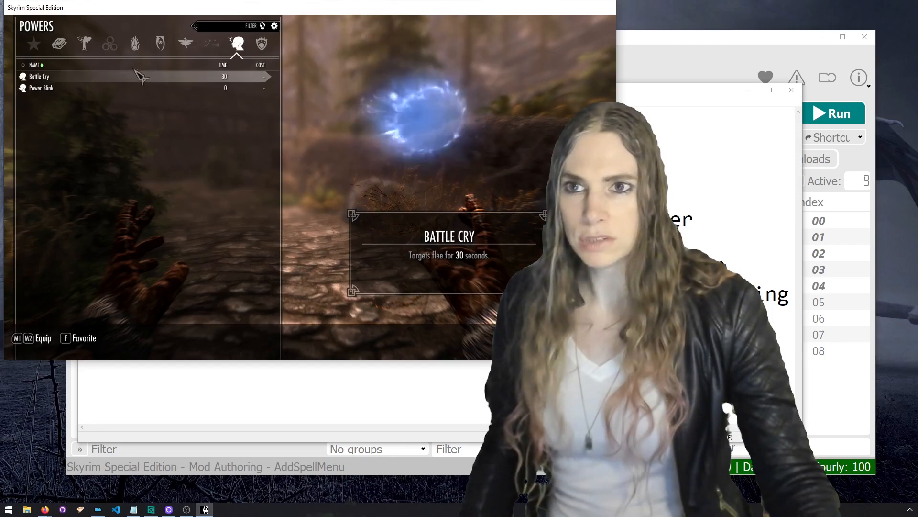
{"action": "left_click", "coordinate": [58, 45]}
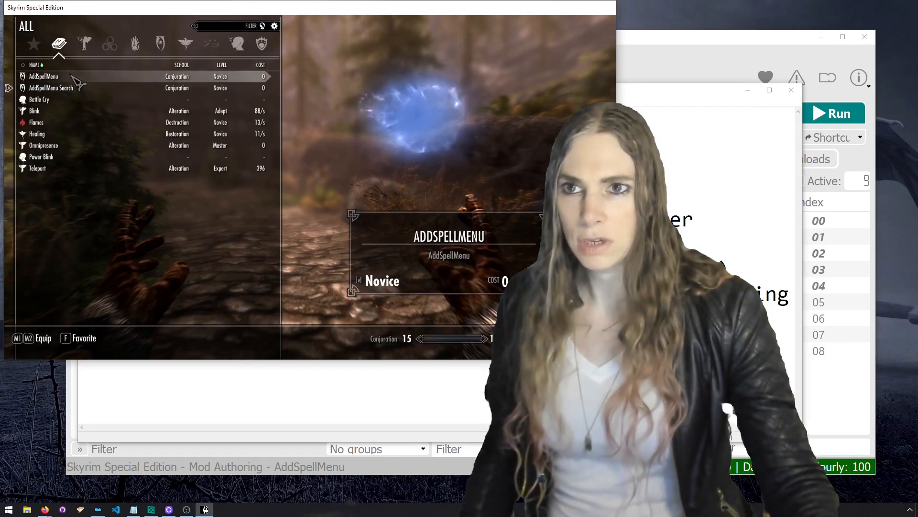
{"action": "key", "text": "grave"}
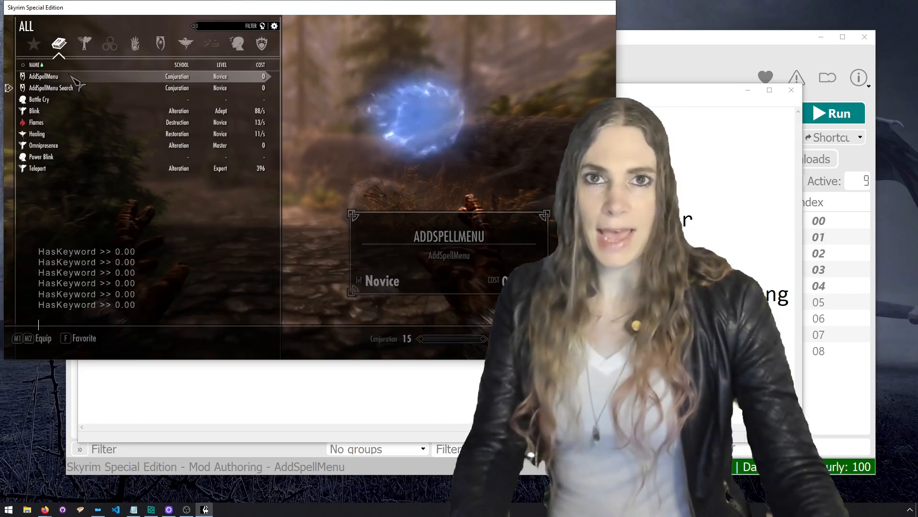
{"action": "type", "text": "qqq"}
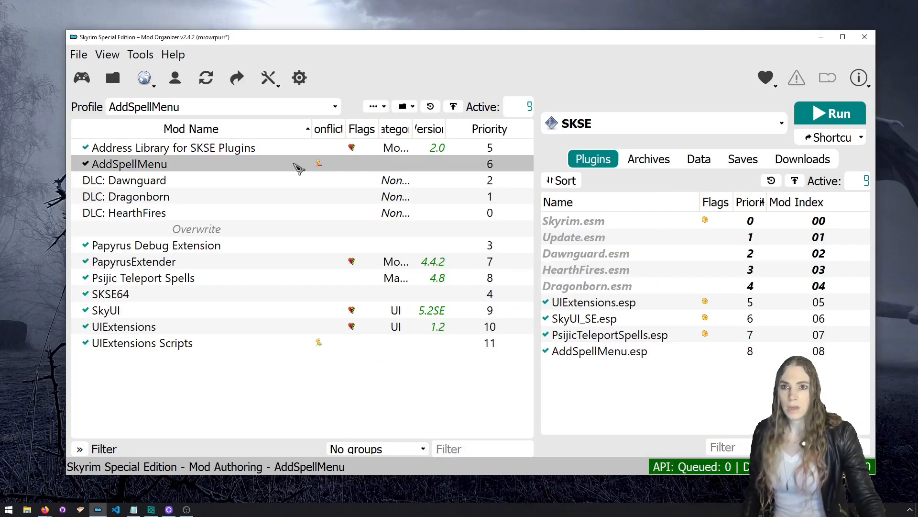
Choose Creation Kit as the program in Mod Organizer, check its executable settings without changing them, and run it.
{"action": "left_click", "coordinate": [622, 124]}
{"action": "left_click", "coordinate": [627, 197]}
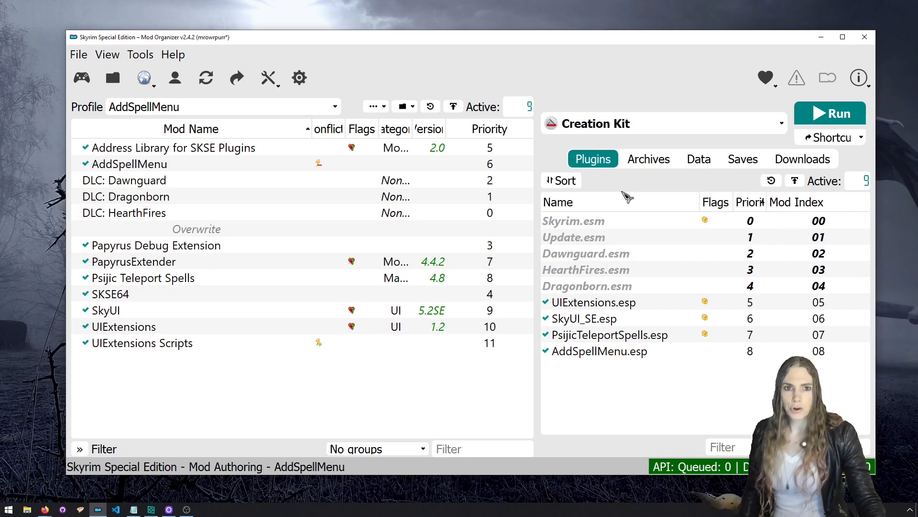
{"action": "left_click", "coordinate": [828, 119]}
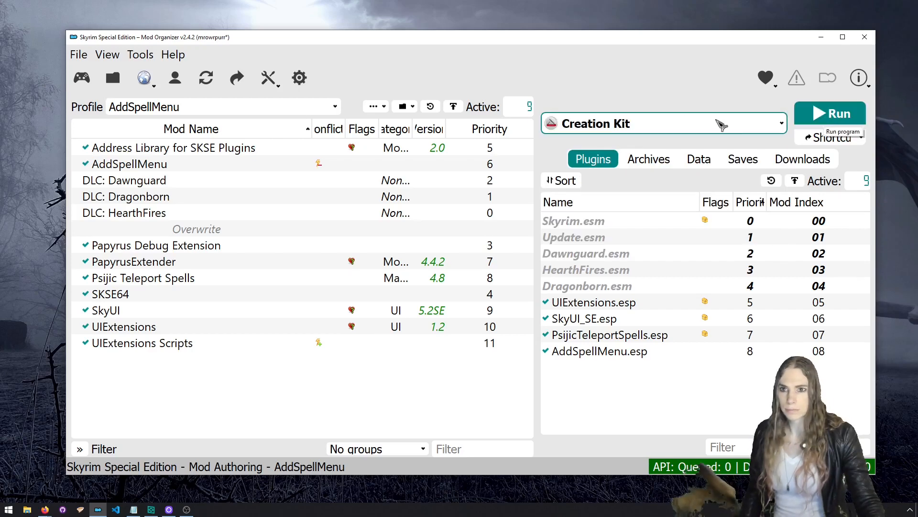
{"action": "left_click", "coordinate": [721, 123]}
{"action": "left_click", "coordinate": [660, 144]}
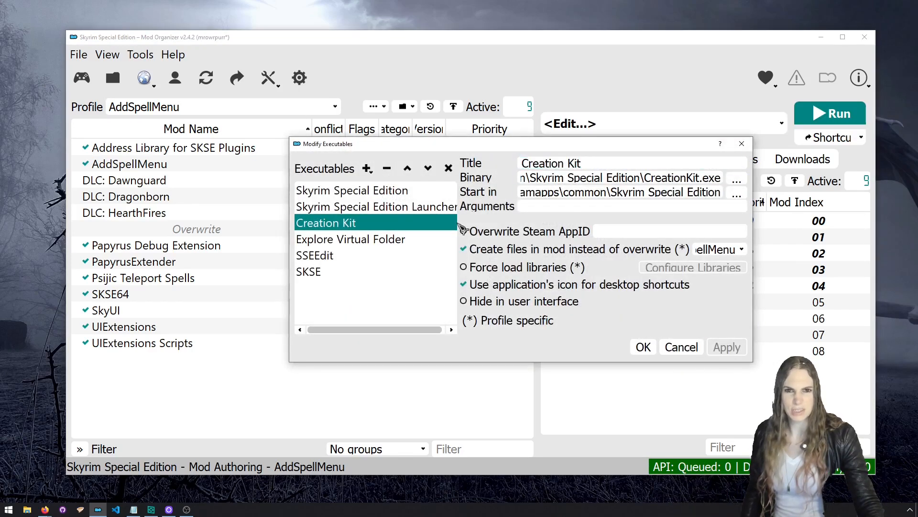
{"action": "left_click", "coordinate": [681, 346]}
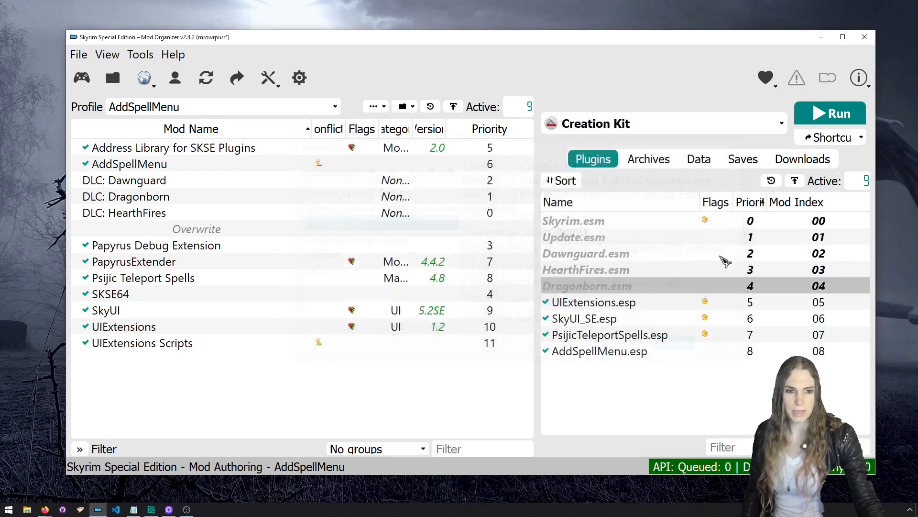
{"action": "left_click", "coordinate": [830, 119]}
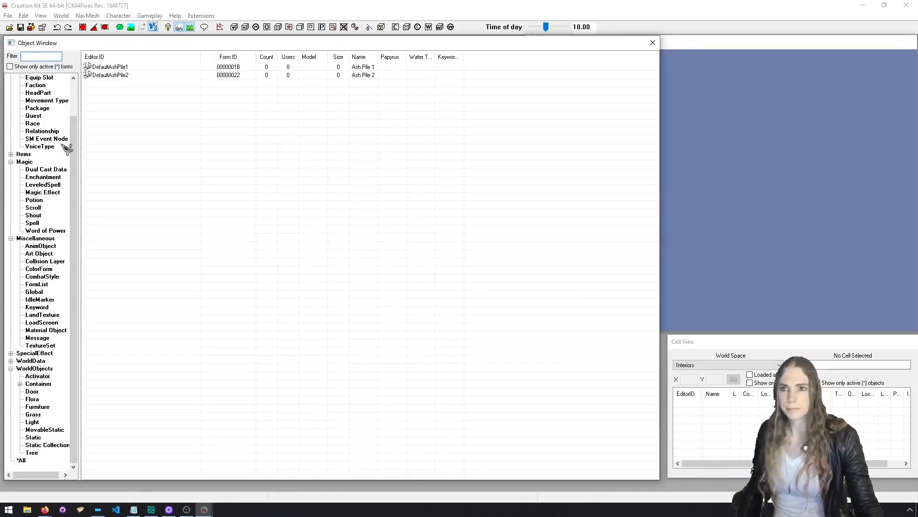
Load AddSpellMenu.esp as the active file in the Creation Kit.
{"action": "left_click", "coordinate": [9, 27]}
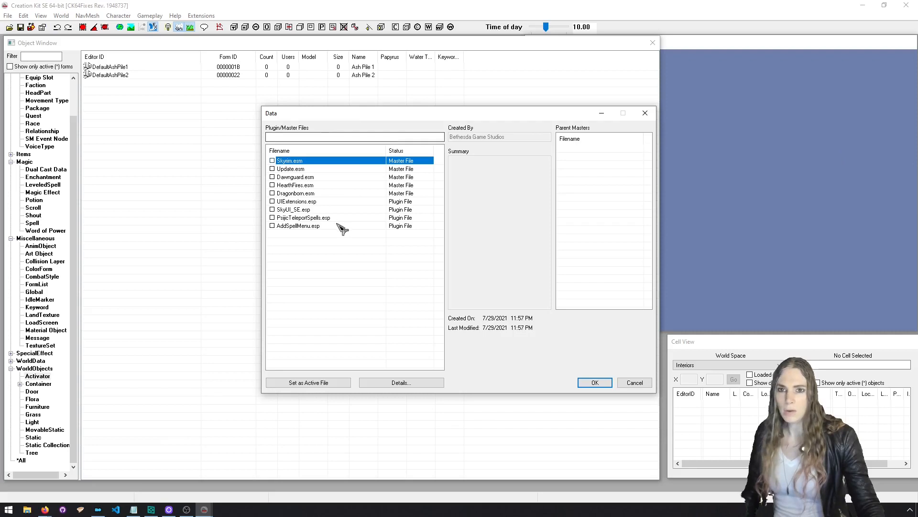
{"action": "double_click", "coordinate": [338, 226]}
{"action": "left_click", "coordinate": [344, 381]}
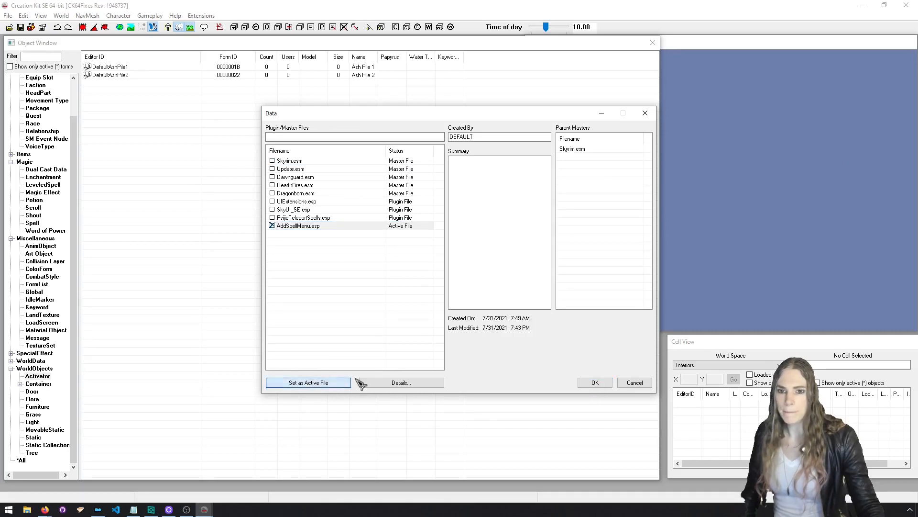
{"action": "left_click", "coordinate": [601, 383]}
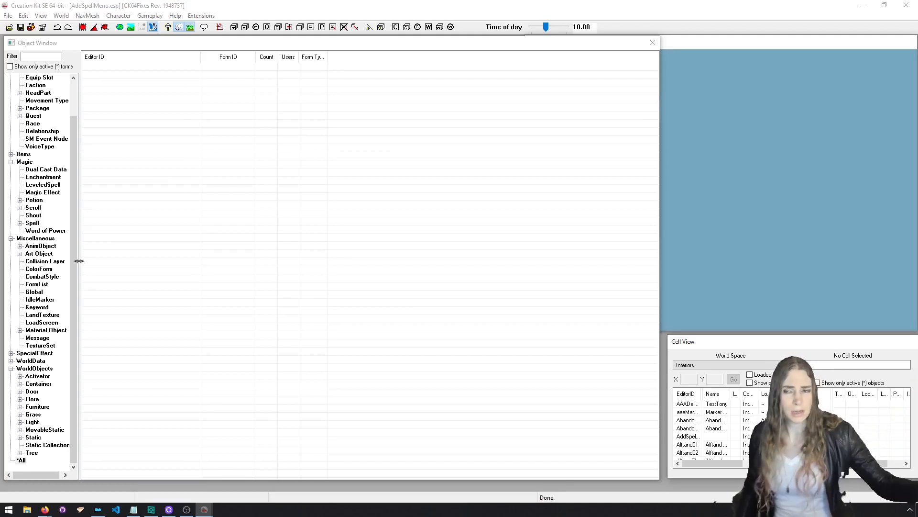
Widen the Object Window's category tree and list the Spell objects filtered by "addspell".
{"action": "left_click_drag", "start_coordinate": [81, 139], "coordinate": [120, 135]}
{"action": "scroll", "coordinate": [95, 125], "scroll_direction": "up", "scroll_amount": 2}
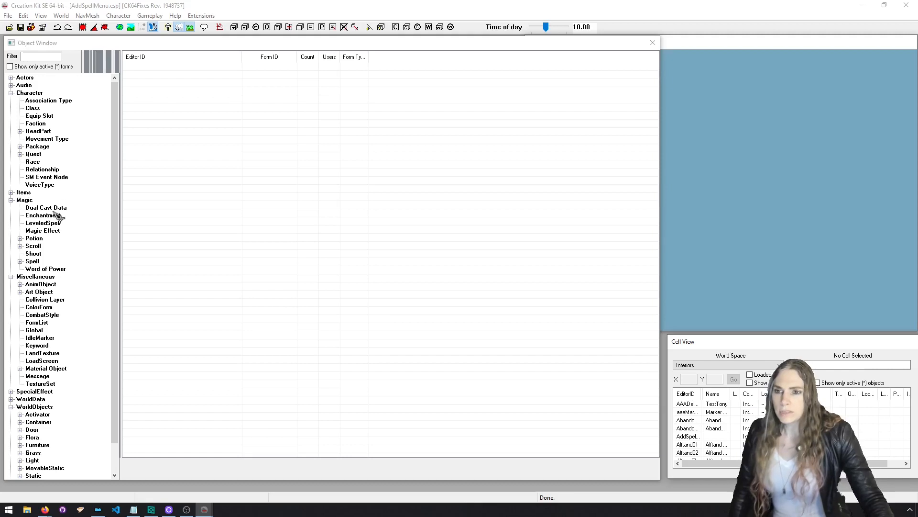
{"action": "left_click", "coordinate": [32, 261]}
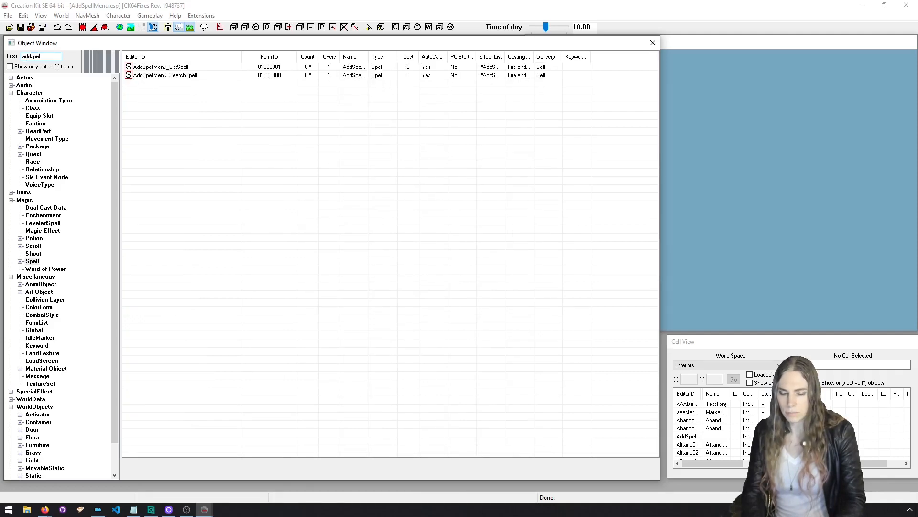
{"action": "left_click", "coordinate": [156, 76]}
{"action": "left_click", "coordinate": [168, 68]}
{"action": "left_click", "coordinate": [190, 76]}
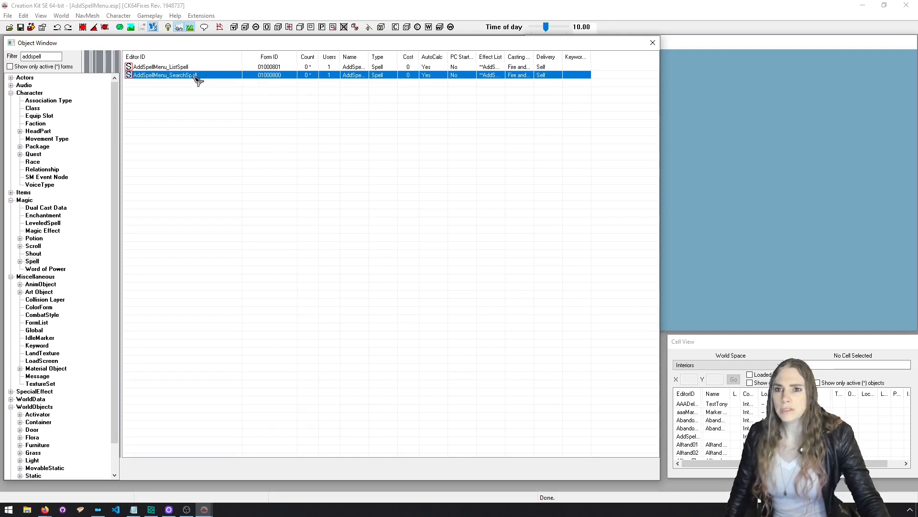
Change the type of AddSpellMenu_ListSpell to Power and save the spell.
{"action": "double_click", "coordinate": [194, 67]}
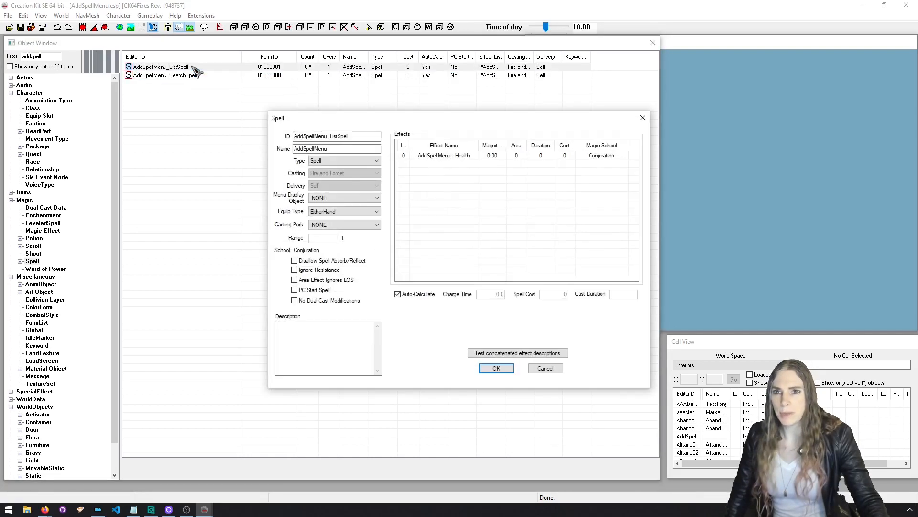
{"action": "left_click", "coordinate": [347, 161]}
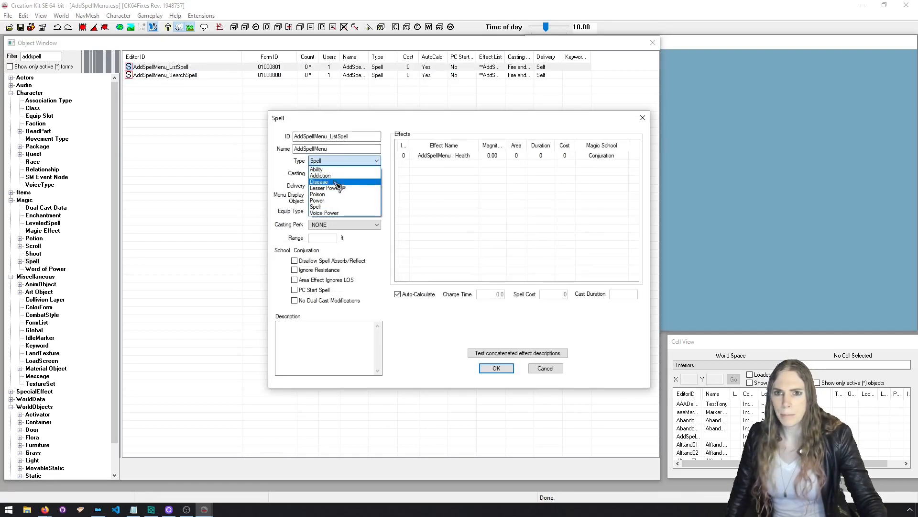
{"action": "left_click", "coordinate": [341, 201]}
{"action": "left_click", "coordinate": [496, 368]}
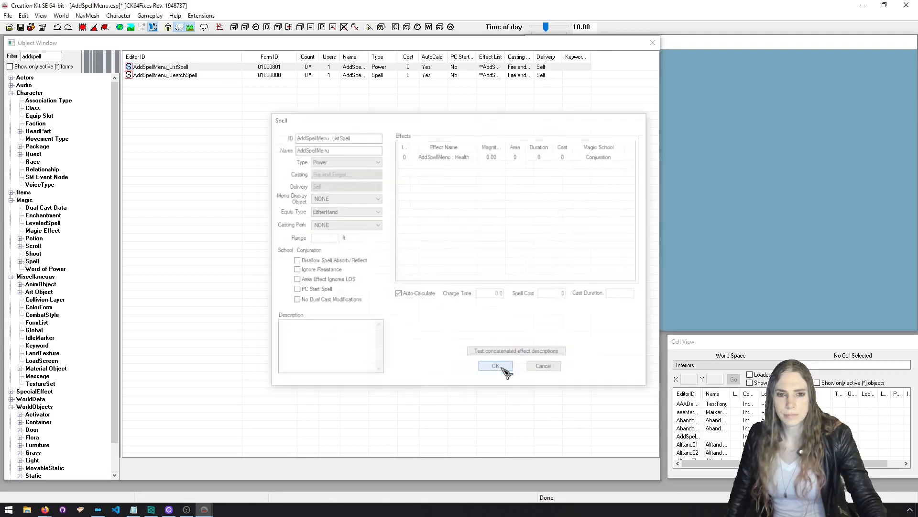
Change the type of AddSpellMenu_SearchSpell to Power and save the spell.
{"action": "double_click", "coordinate": [226, 76]}
{"action": "left_click", "coordinate": [344, 161]}
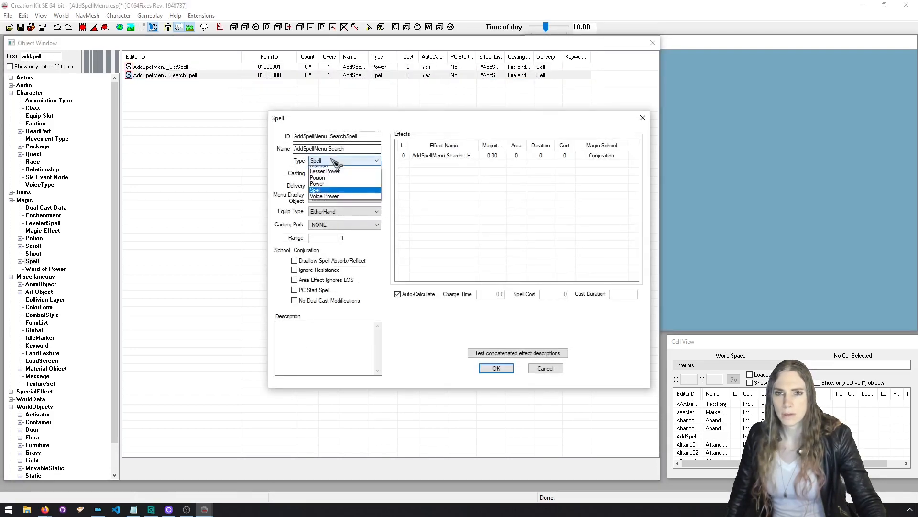
{"action": "left_click", "coordinate": [344, 201]}
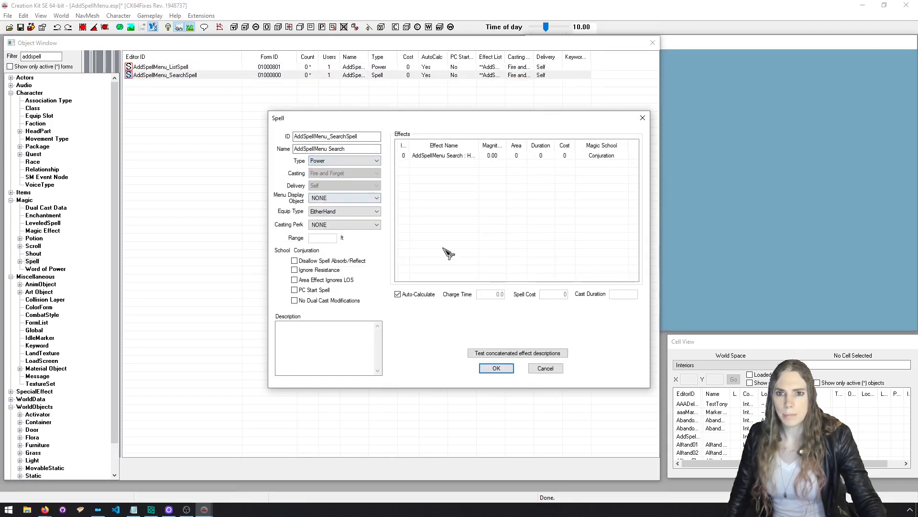
{"action": "left_click", "coordinate": [496, 368]}
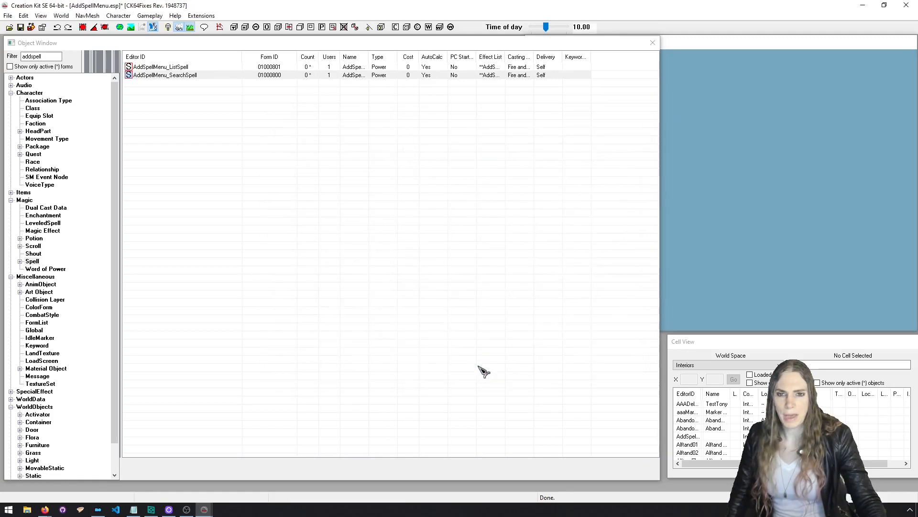
Set the Magic Skill of the AddSpellMenu_ListEffect magic effect to NONE and save it.
{"action": "left_click", "coordinate": [40, 231]}
{"action": "left_click", "coordinate": [168, 68]}
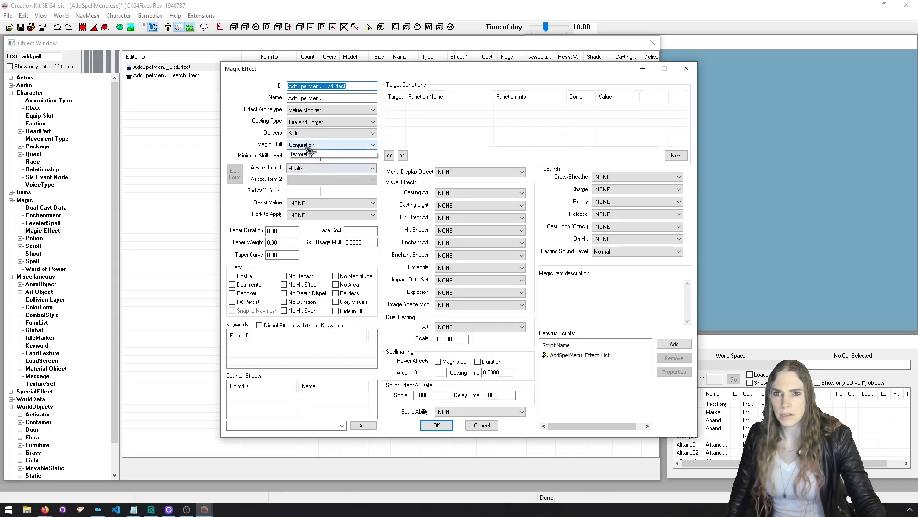
{"action": "left_click", "coordinate": [309, 145]}
{"action": "left_click", "coordinate": [310, 153]}
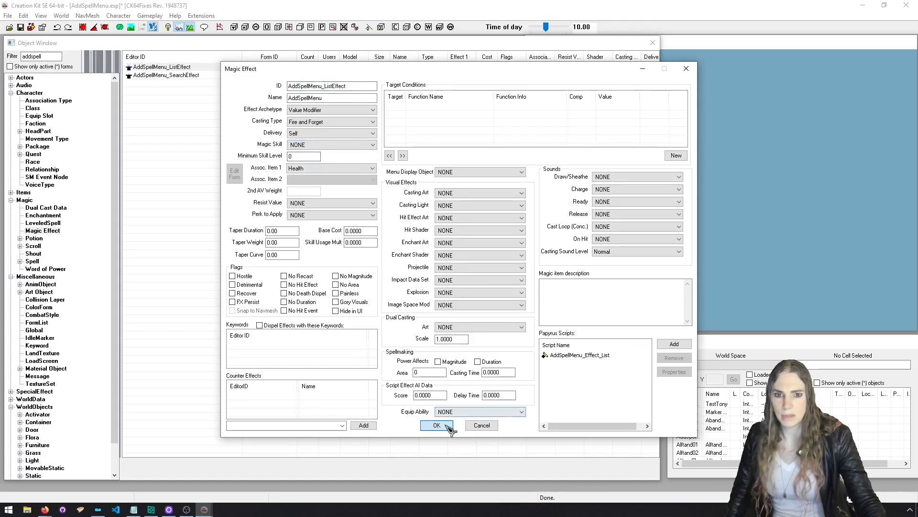
{"action": "left_click", "coordinate": [437, 426]}
Set the Magic Skill of the AddSpellMenu_SearchEffect magic effect to NONE and save the plugin.
{"action": "left_click", "coordinate": [201, 76]}
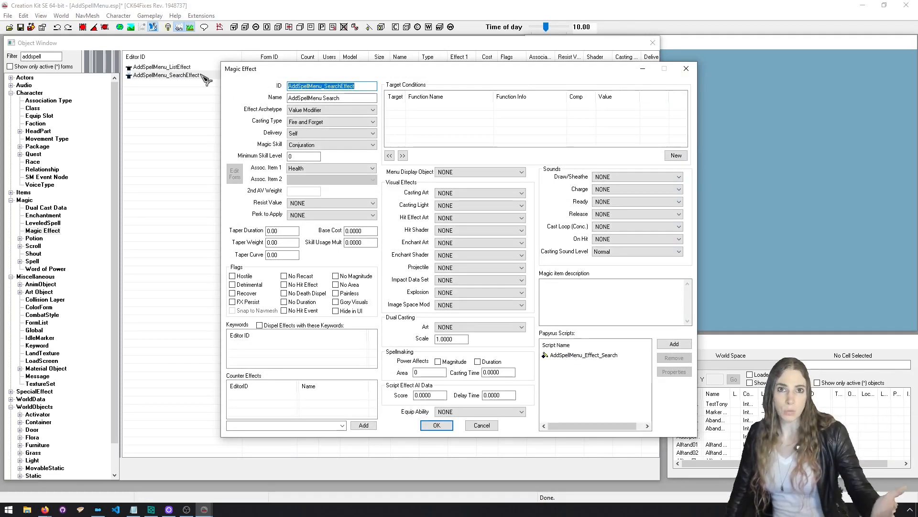
{"action": "left_click", "coordinate": [330, 145]}
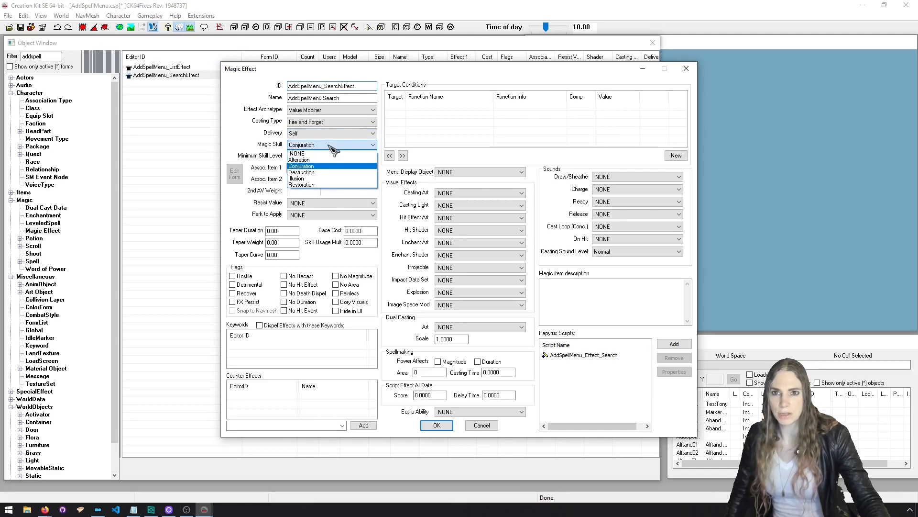
{"action": "left_click", "coordinate": [336, 153]}
{"action": "left_click", "coordinate": [429, 425]}
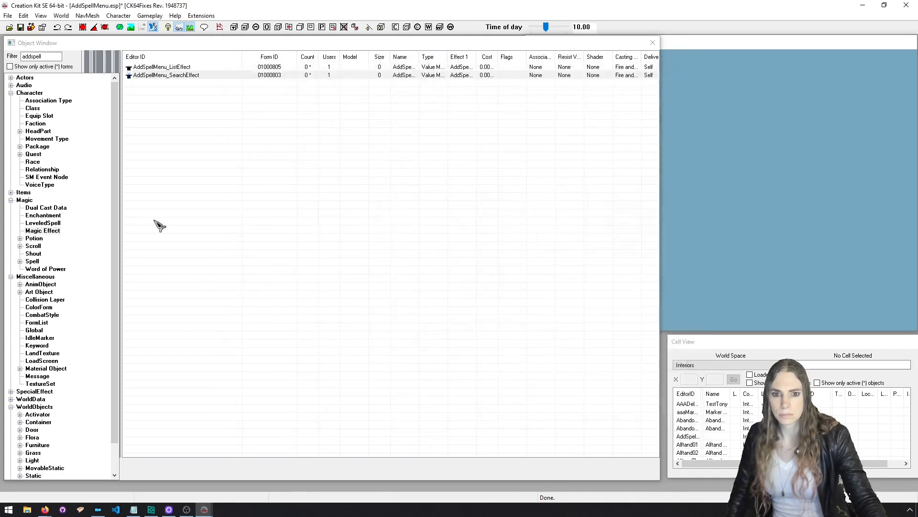
{"action": "left_click", "coordinate": [20, 27]}
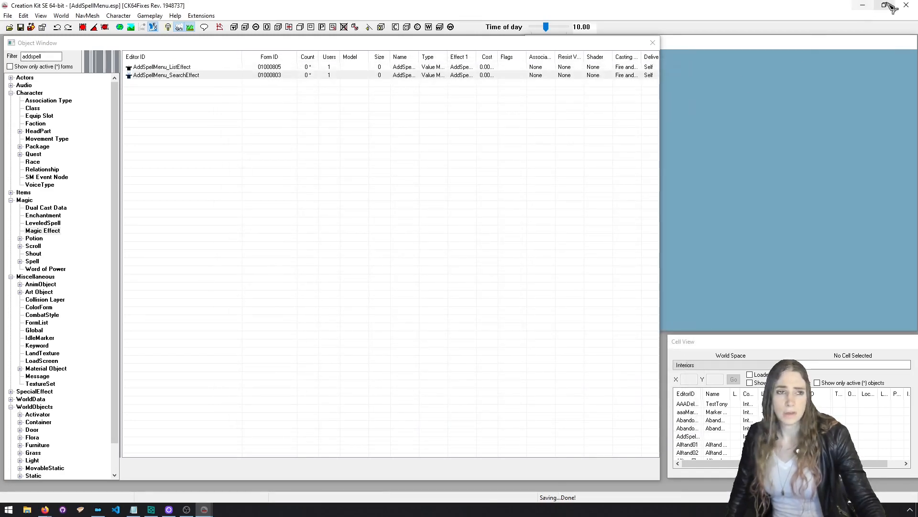
Close Creation Kit and launch the game through SKSE from Mod Organizer.
{"action": "left_click", "coordinate": [906, 7]}
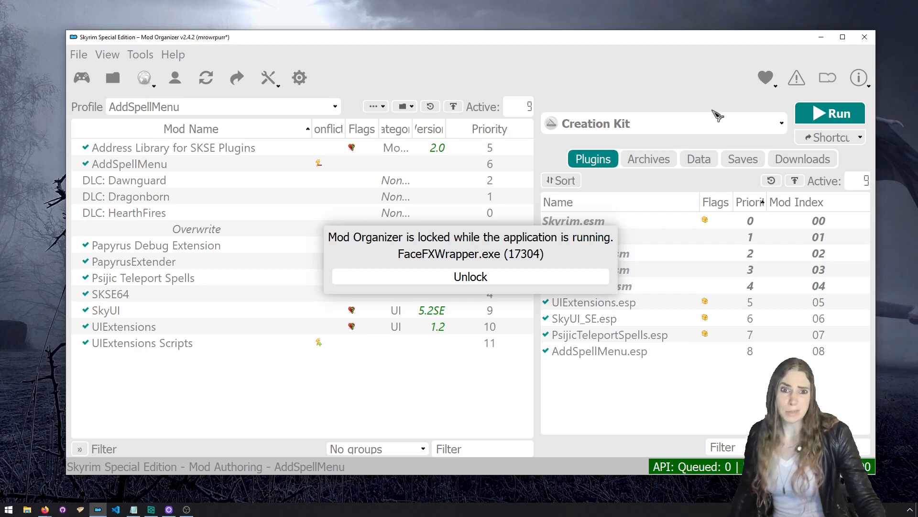
{"action": "left_click", "coordinate": [766, 126]}
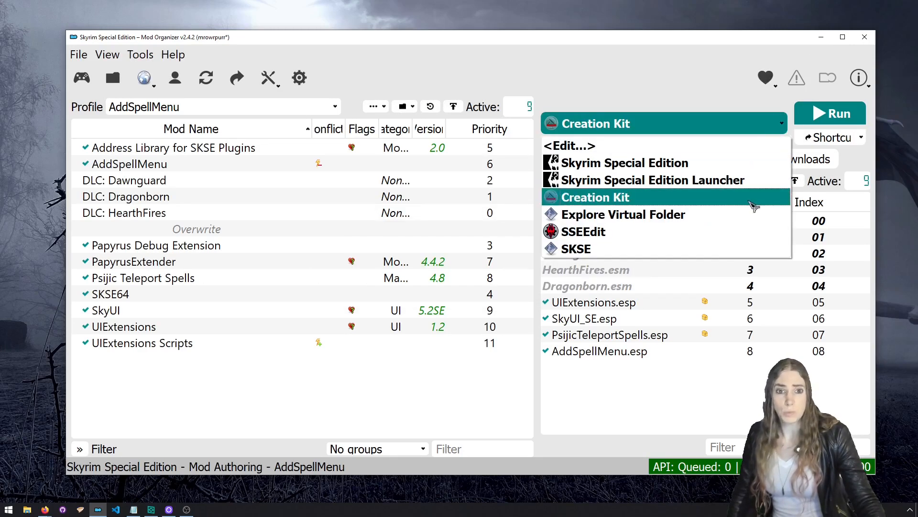
{"action": "left_click", "coordinate": [754, 248]}
{"action": "left_click", "coordinate": [812, 111]}
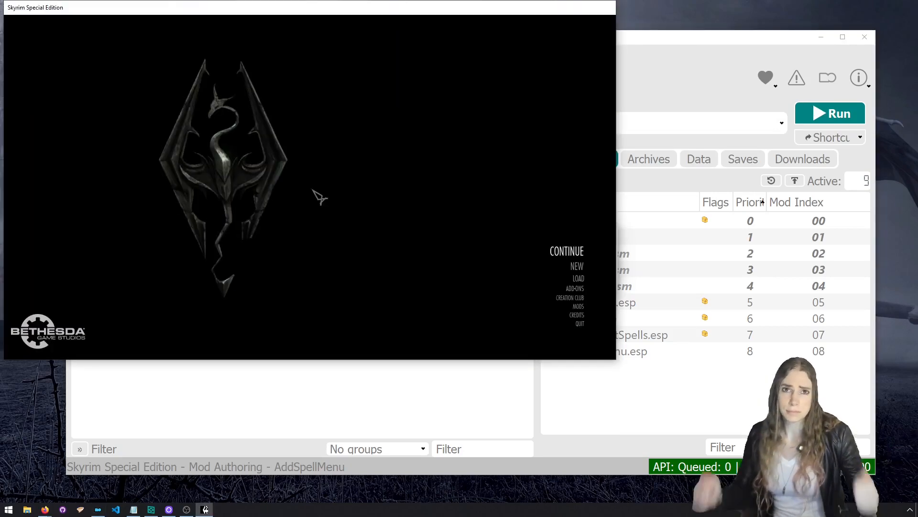
Load into Riverwood from the game's main menu with the console command "coc riverwood".
{"action": "key", "text": "grave"}
{"action": "type", "text": "c"}
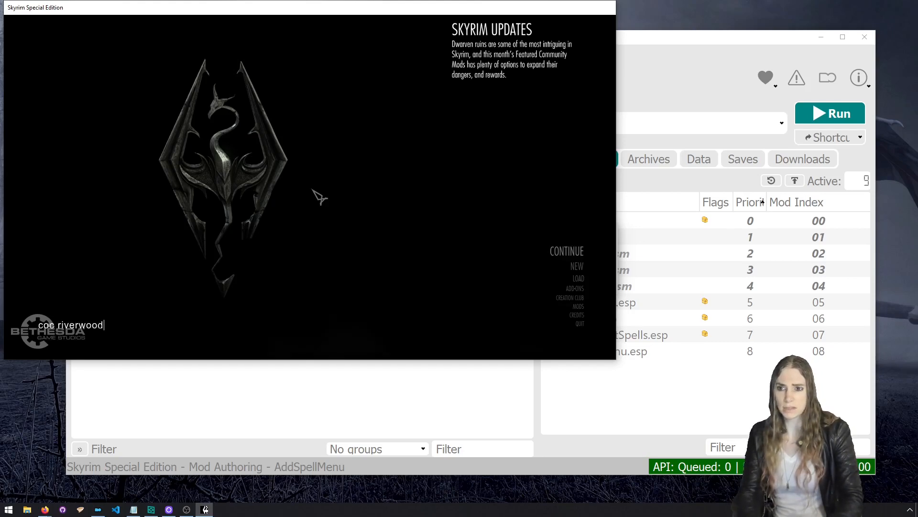
{"action": "type", "text": "oc riverwood"}
{"action": "key", "text": "Return"}
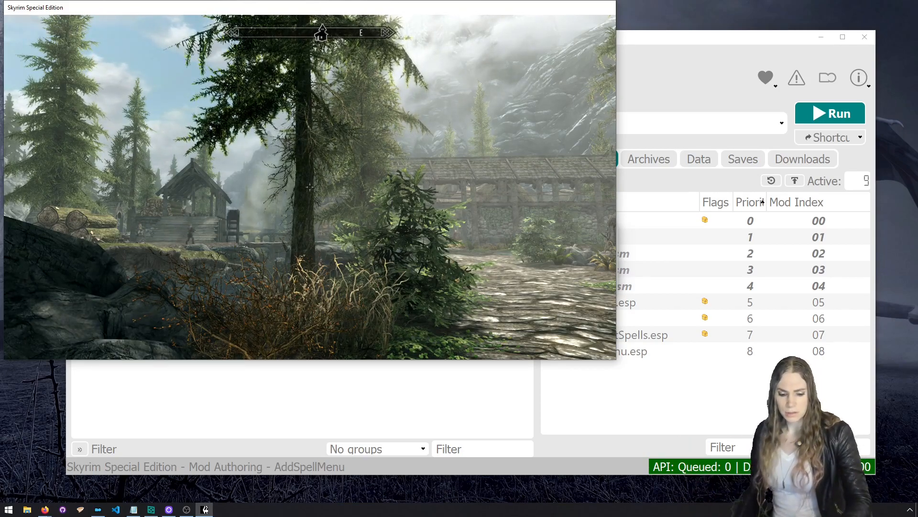
Use the AddSpellMenu and AddSpellMenu Search spell tomes from the inventory to learn both powers.
{"action": "key", "text": "i"}
{"action": "left_click", "coordinate": [161, 272]}
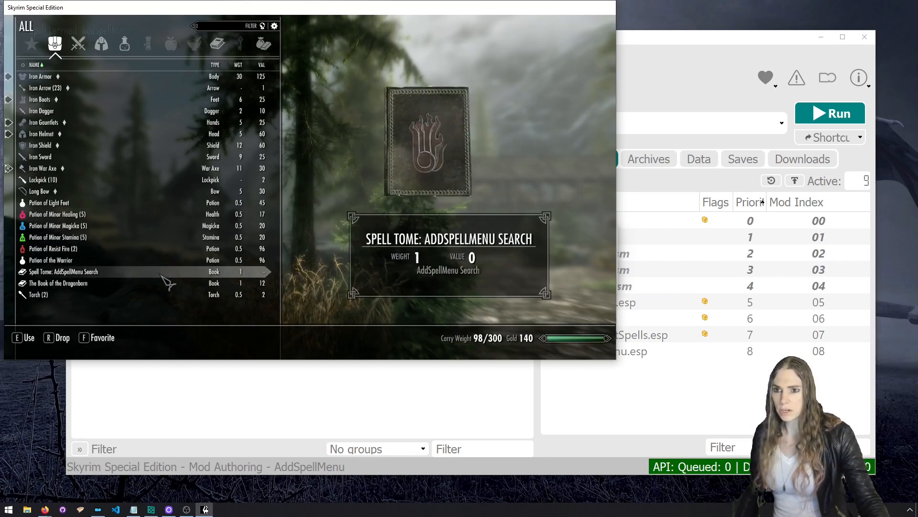
{"action": "left_click", "coordinate": [161, 271]}
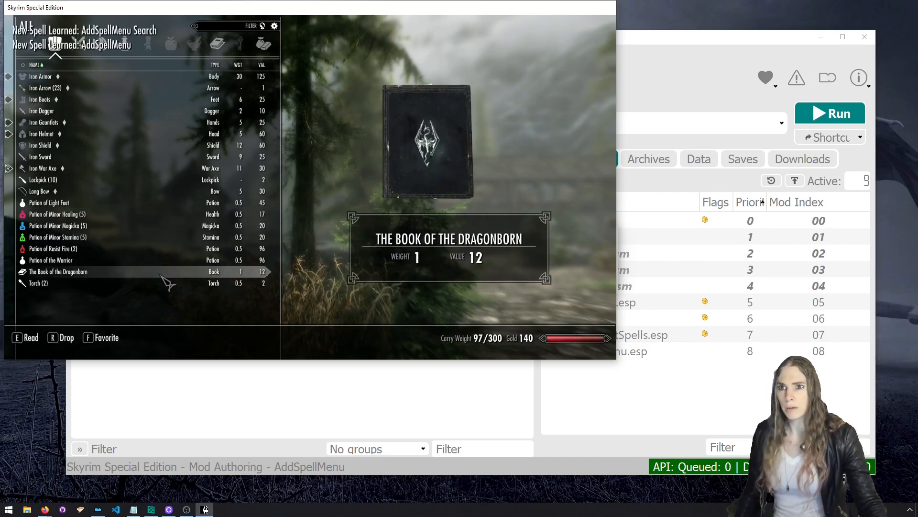
Equip the AddSpellMenu power from the Powers category of the magic menu and return to the game world.
{"action": "key", "text": "Tab"}
{"action": "key", "text": "p"}
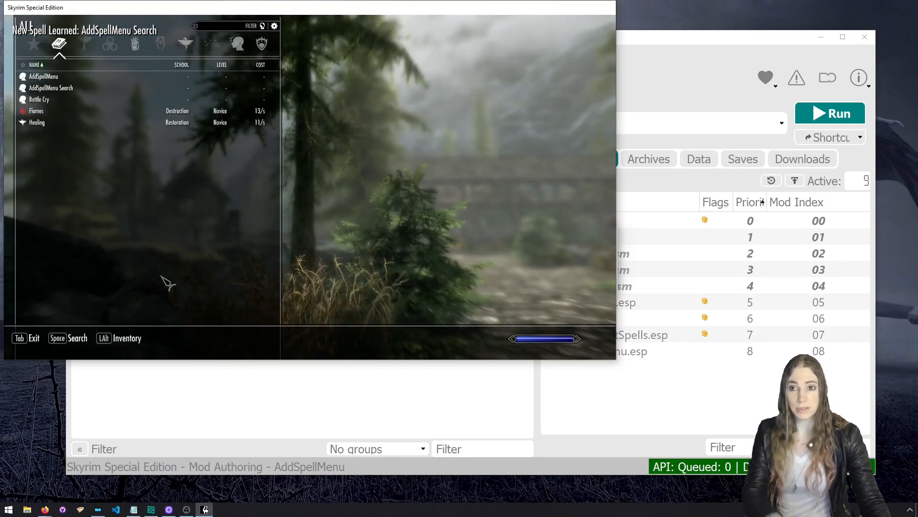
{"action": "left_click", "coordinate": [238, 43]}
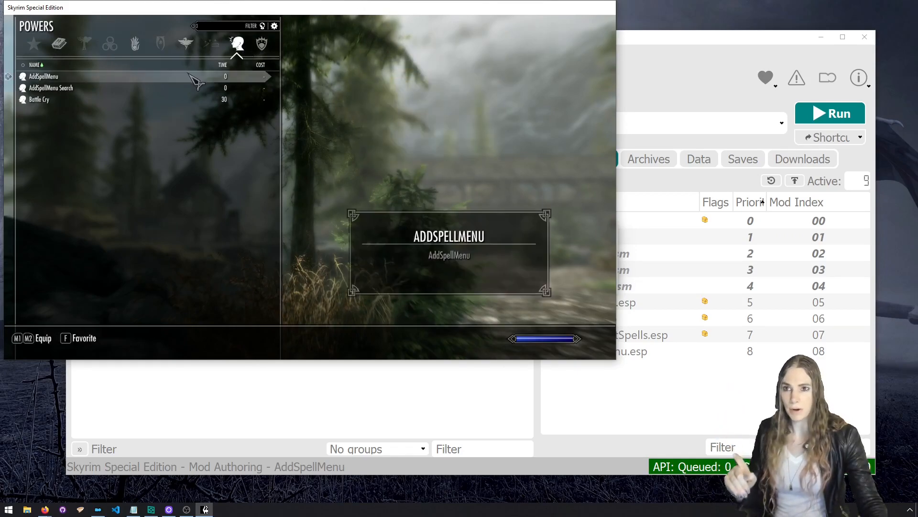
{"action": "key", "text": "Tab"}
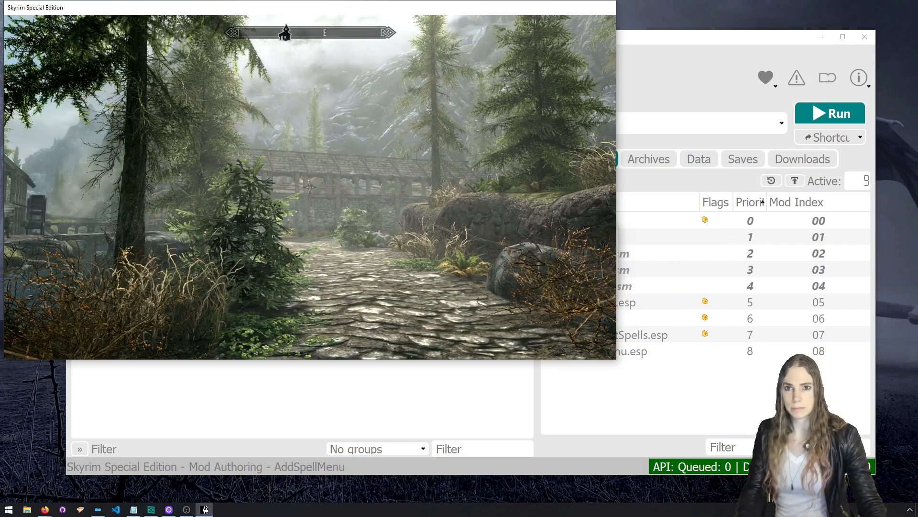
{"action": "key", "text": "p"}
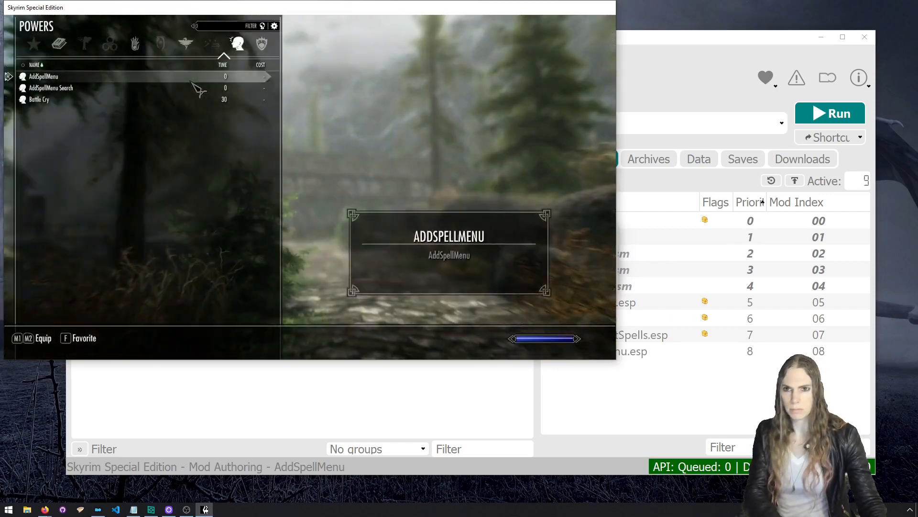
{"action": "key", "text": "Tab"}
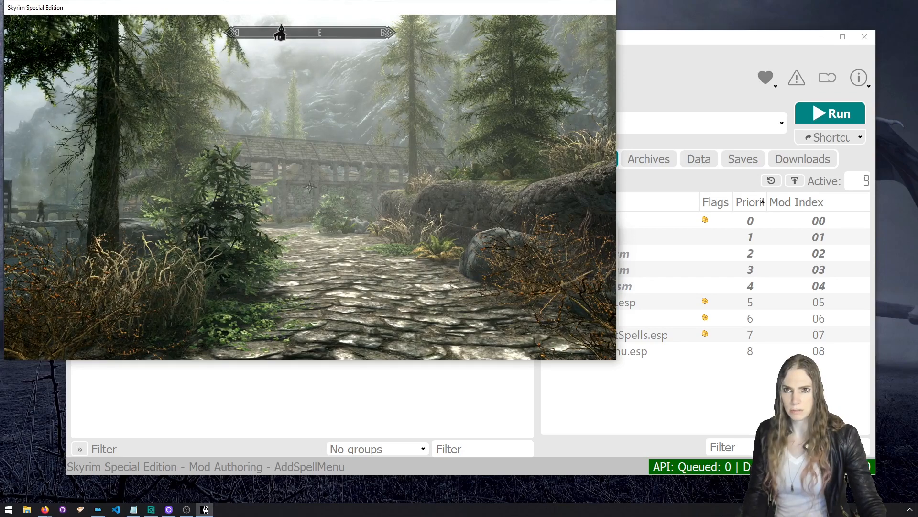
Ready the hands, use the equipped AddSpellMenu power, dismiss its plugin list and check the power in the magic menu.
{"action": "key", "text": "r"}
{"action": "key", "text": "z"}
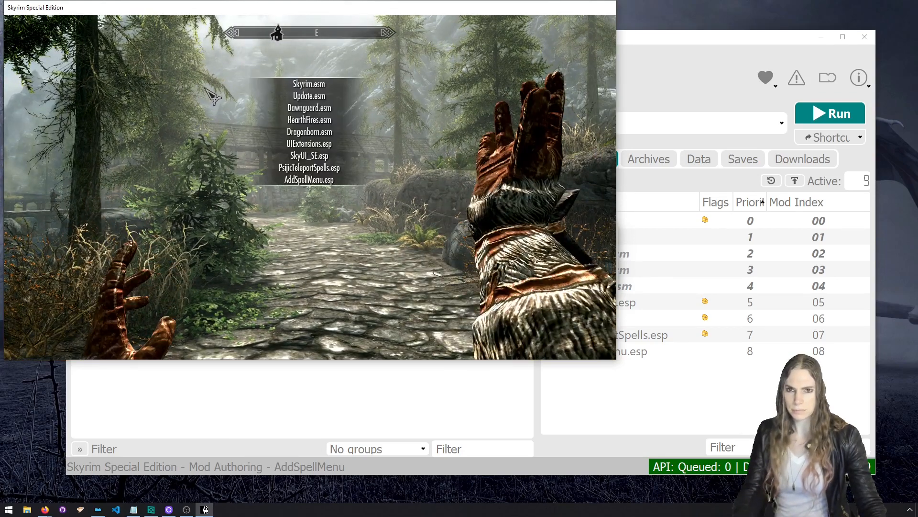
{"action": "key", "text": "Tab"}
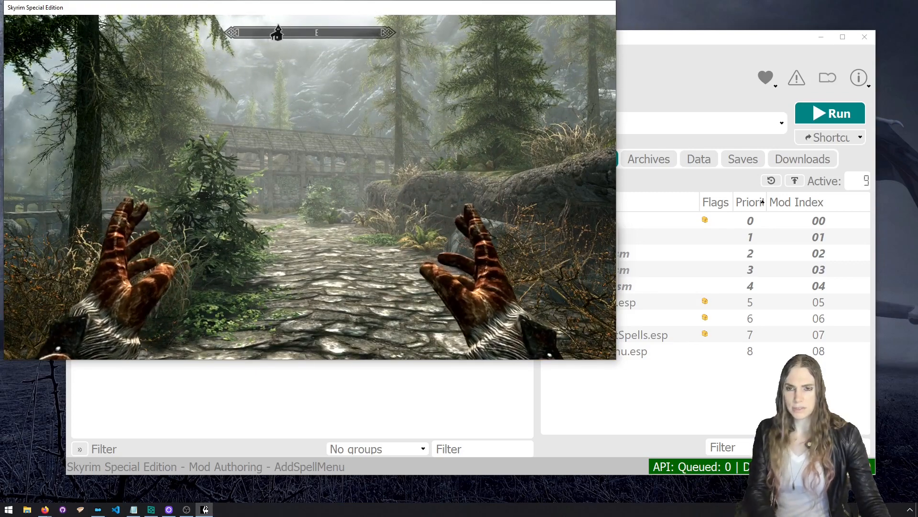
{"action": "key", "text": "p"}
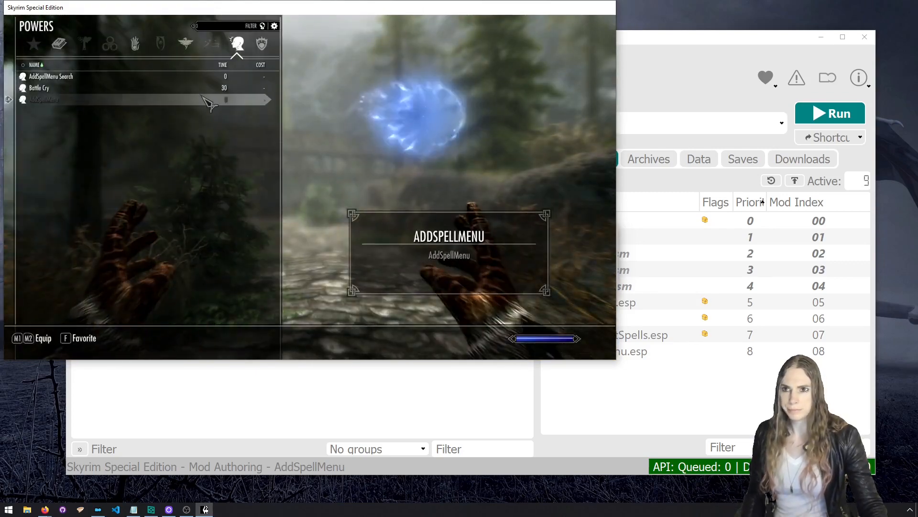
Quit the game with the console command "qqq" and launch Creation Kit from Mod Organizer.
{"action": "key", "text": "grave"}
{"action": "type", "text": "qqq"}
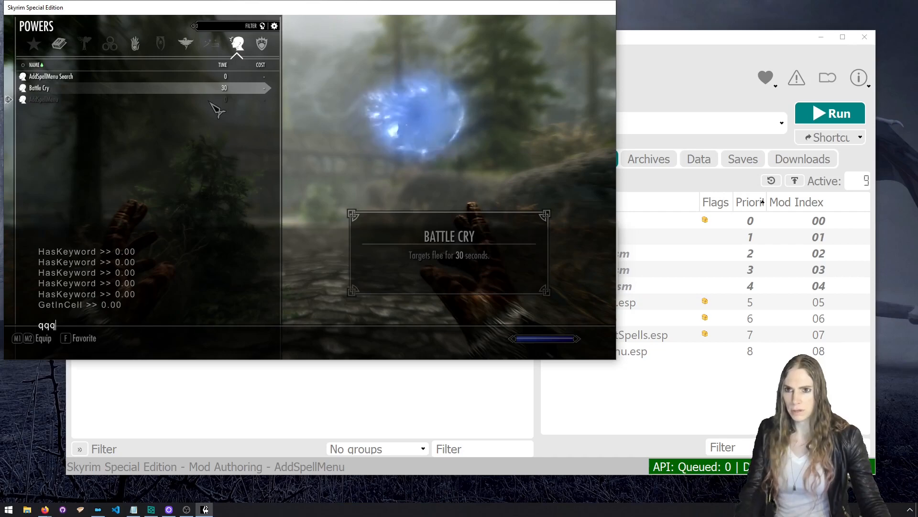
{"action": "key", "text": "Return"}
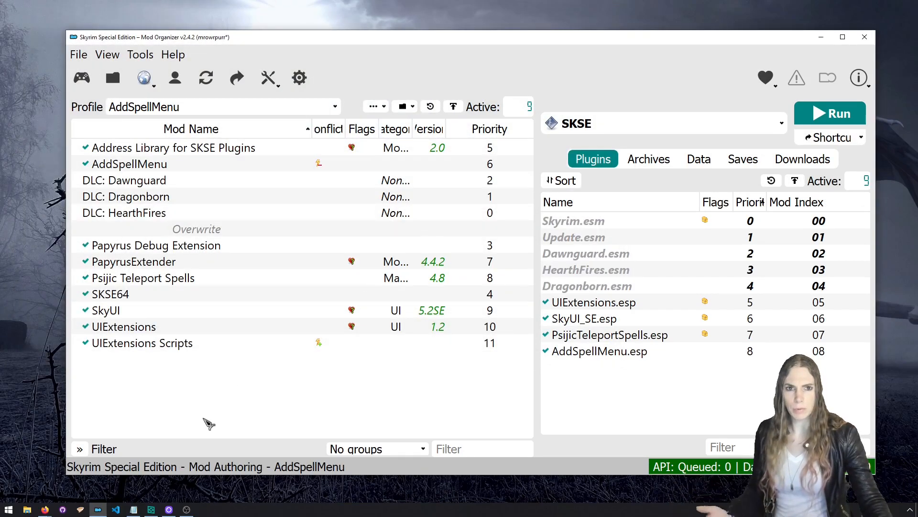
{"action": "left_click", "coordinate": [660, 123]}
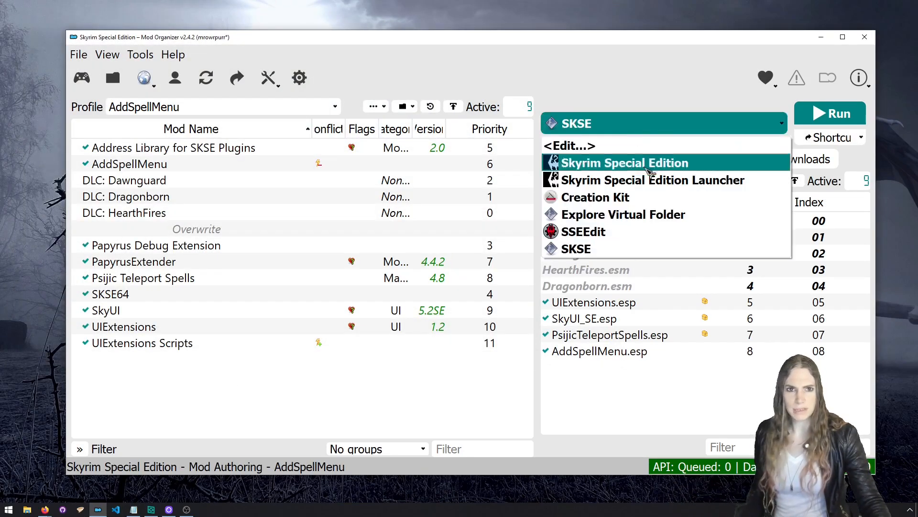
{"action": "left_click", "coordinate": [655, 197]}
{"action": "left_click", "coordinate": [841, 117]}
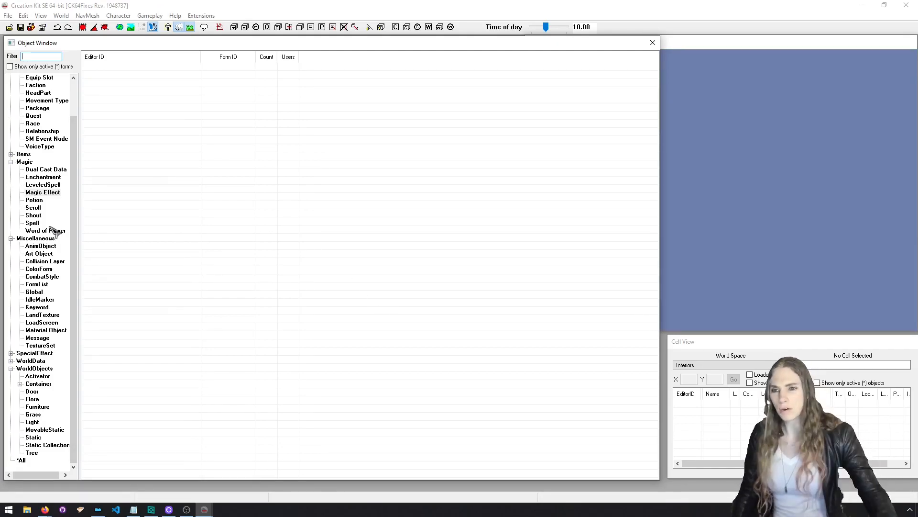
Load AddSpellMenu.esp as the active file.
{"action": "left_click", "coordinate": [10, 28]}
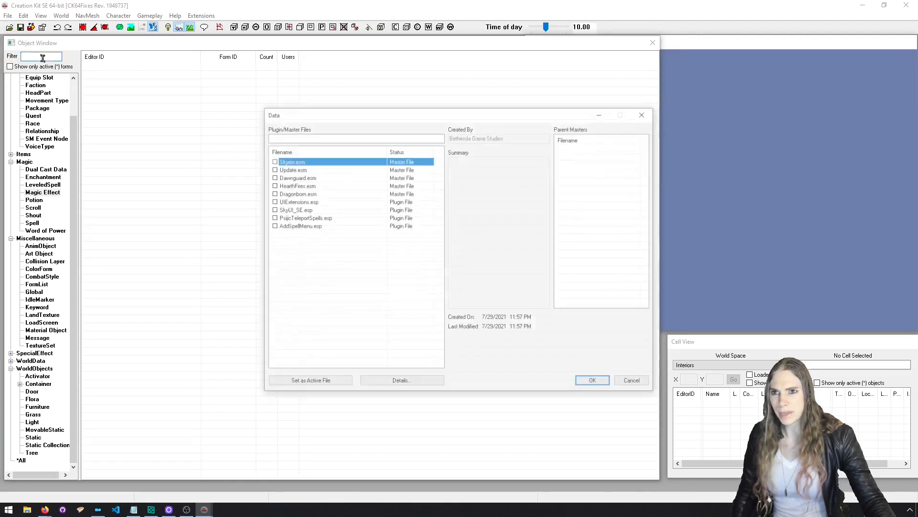
{"action": "left_click", "coordinate": [282, 225]}
{"action": "left_click", "coordinate": [323, 383]}
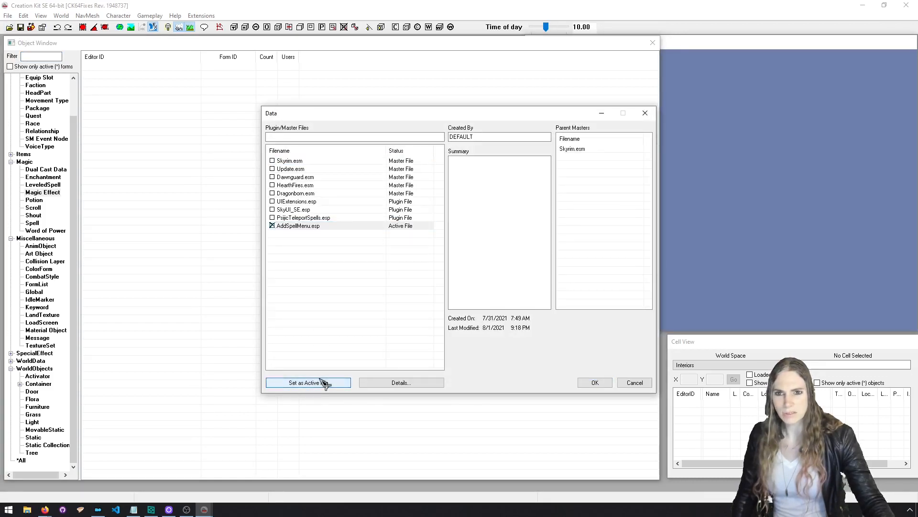
{"action": "left_click", "coordinate": [584, 381]}
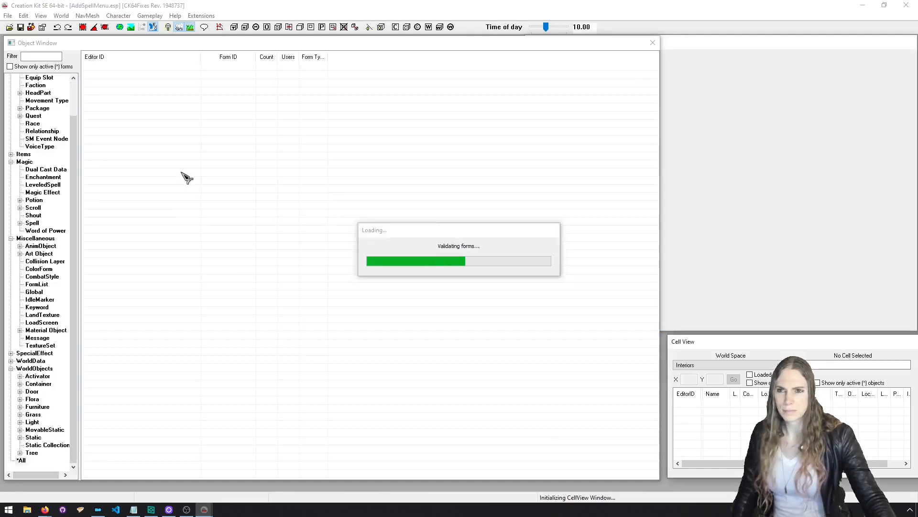
Filter the Object Window's forms by "addspell".
{"action": "left_click", "coordinate": [42, 57]}
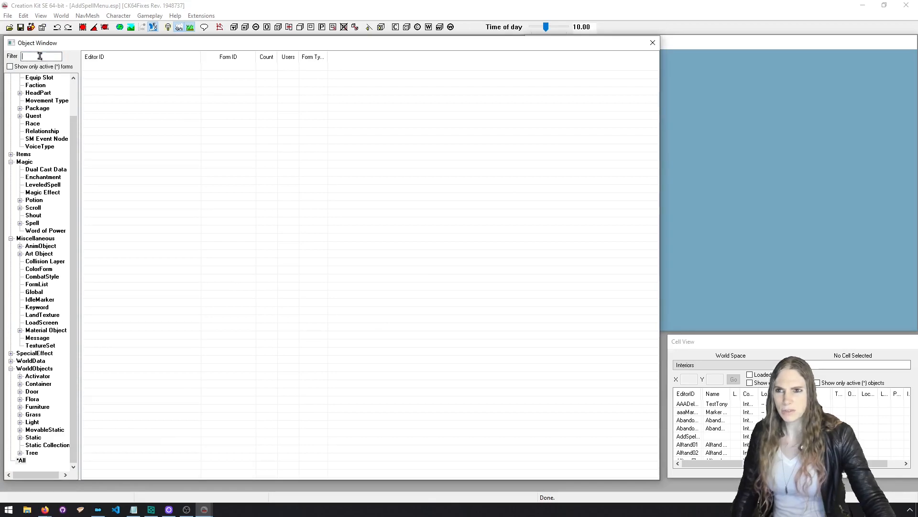
{"action": "type", "text": "addspe"}
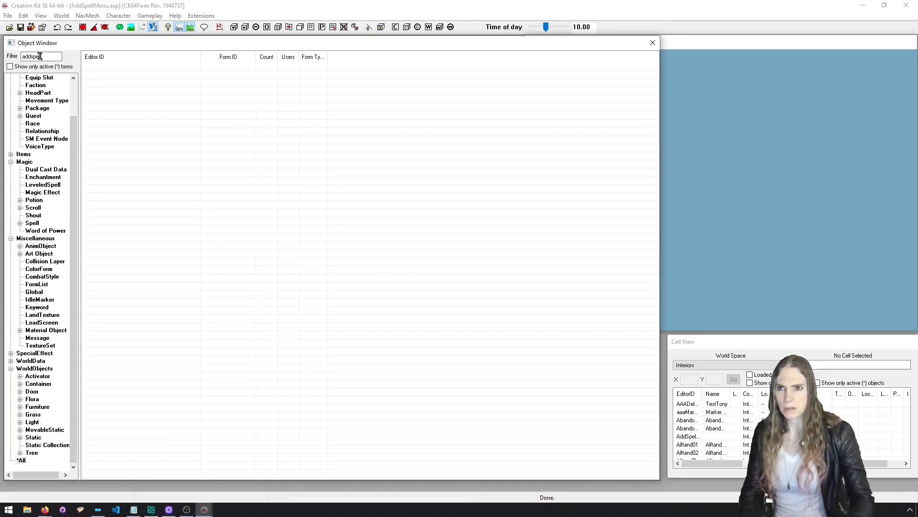
{"action": "type", "text": "ll"}
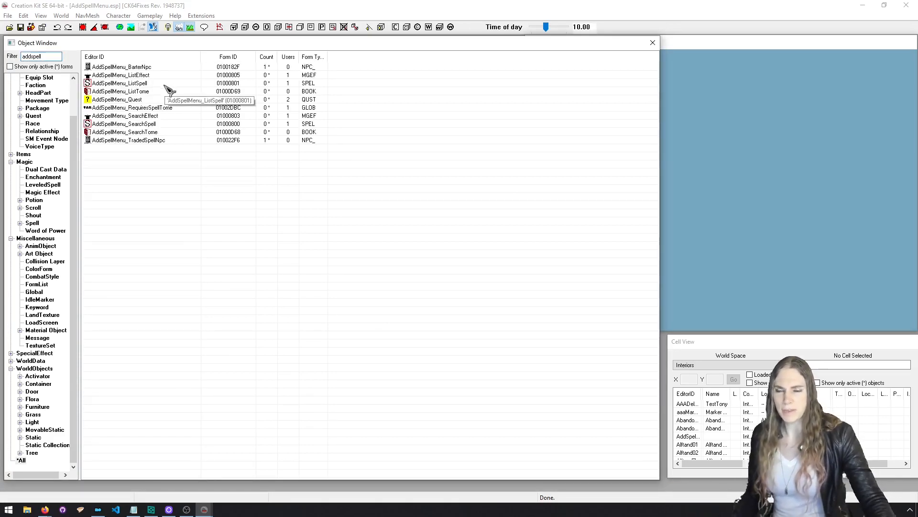
Set the Equip Type of AddSpellMenu_SearchSpell to Voice and save the spell.
{"action": "double_click", "coordinate": [171, 124]}
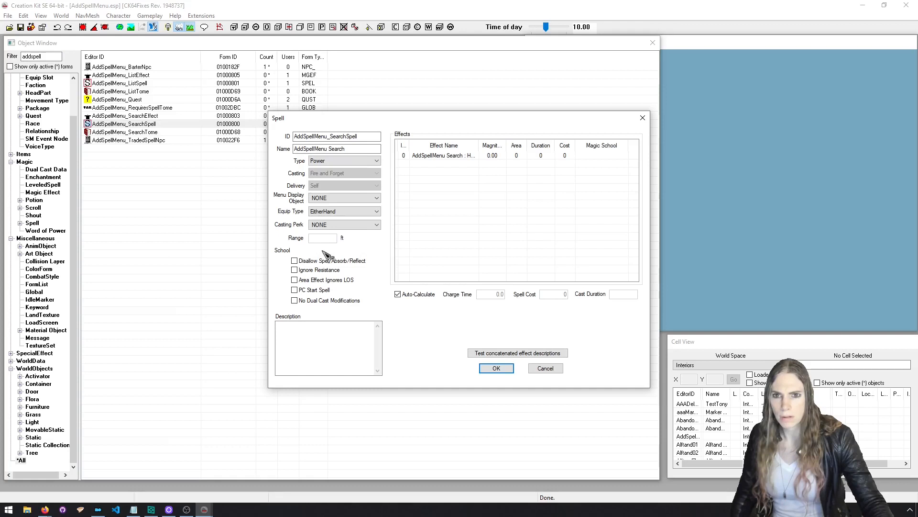
{"action": "left_click", "coordinate": [347, 212]}
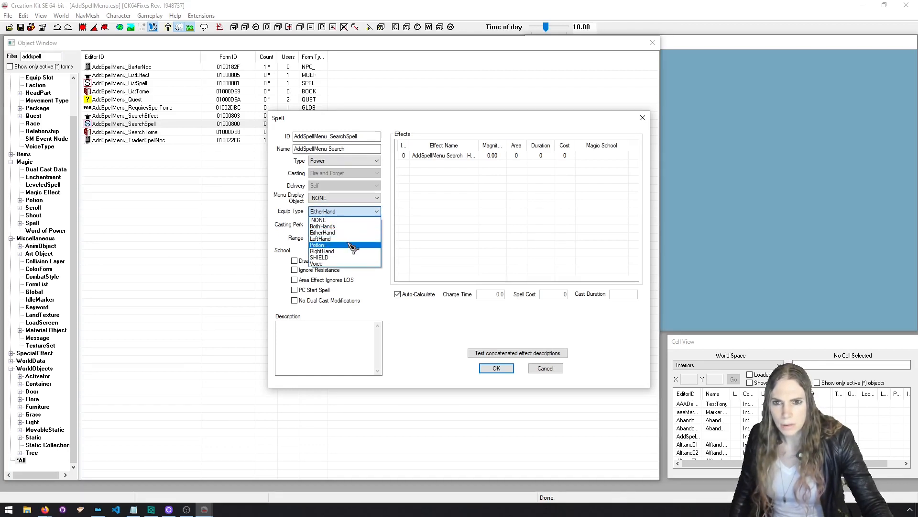
{"action": "left_click", "coordinate": [356, 263]}
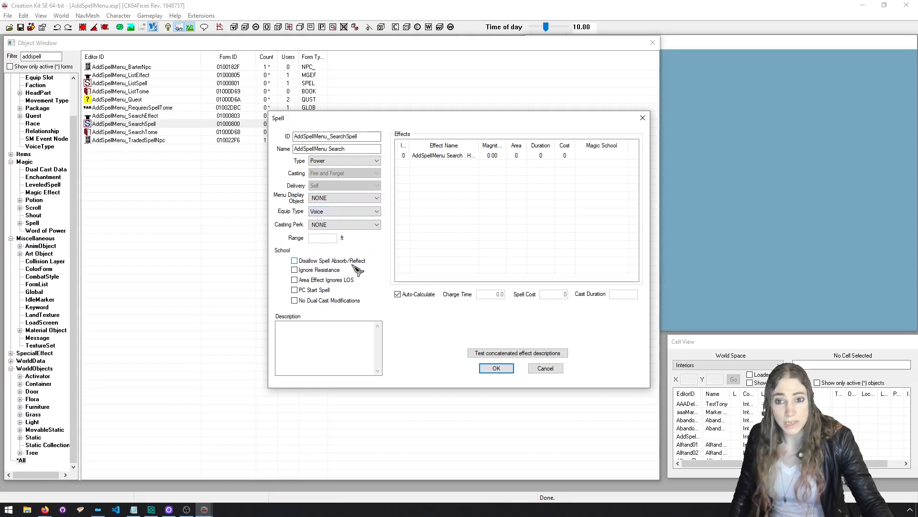
{"action": "left_click", "coordinate": [496, 368]}
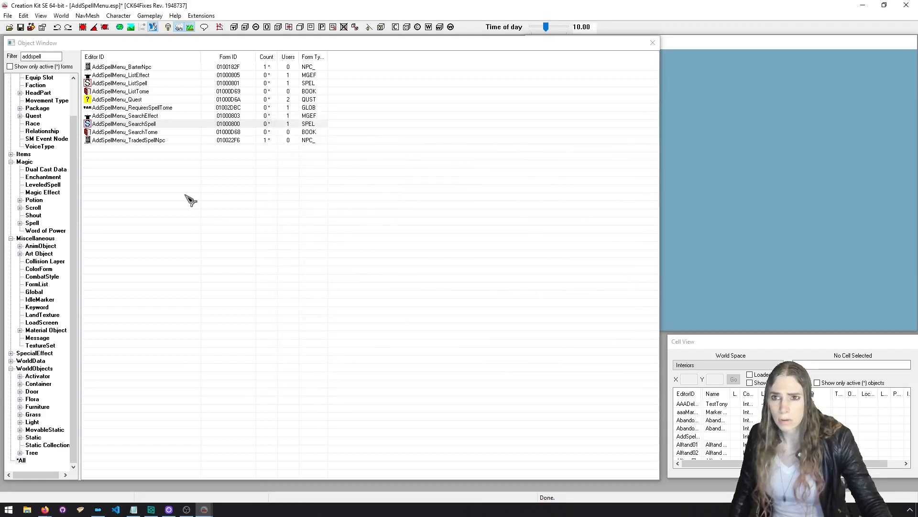
Set the Equip Type of AddSpellMenu_ListSpell to Voice and save the spell.
{"action": "double_click", "coordinate": [174, 83]}
{"action": "left_click", "coordinate": [351, 211]}
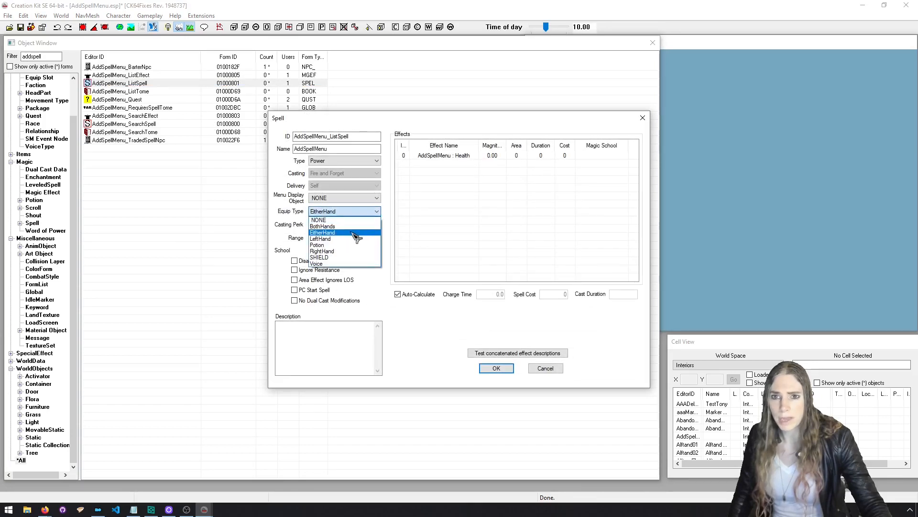
{"action": "left_click", "coordinate": [356, 264]}
{"action": "left_click", "coordinate": [496, 368]}
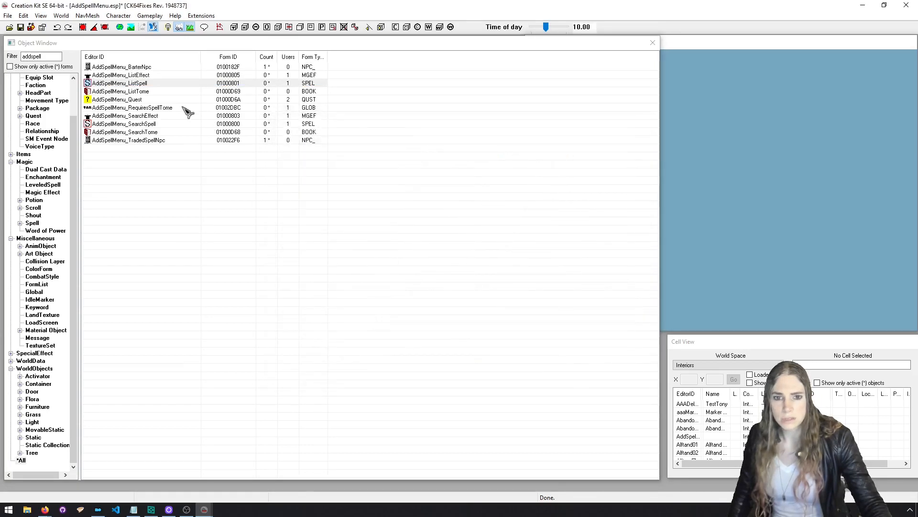
Save the plugin, close the Creation Kit, and launch the game through SKSE from Mod Organizer.
{"action": "left_click", "coordinate": [20, 27]}
{"action": "left_click", "coordinate": [906, 5]}
{"action": "left_click", "coordinate": [781, 124]}
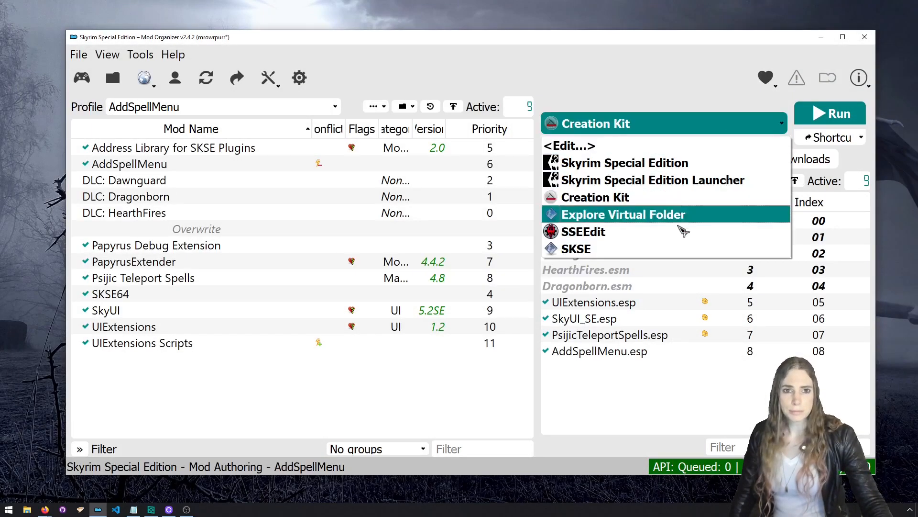
{"action": "left_click", "coordinate": [678, 248]}
{"action": "left_click", "coordinate": [803, 122]}
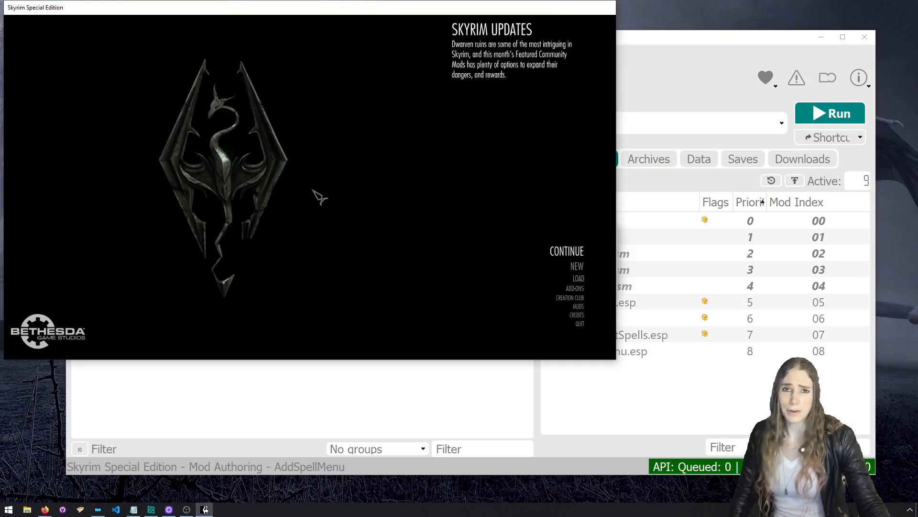
Load into Riverwood from the main menu with the console command coc riverwood.
{"action": "key", "text": "grave"}
{"action": "type", "text": "coc ri"}
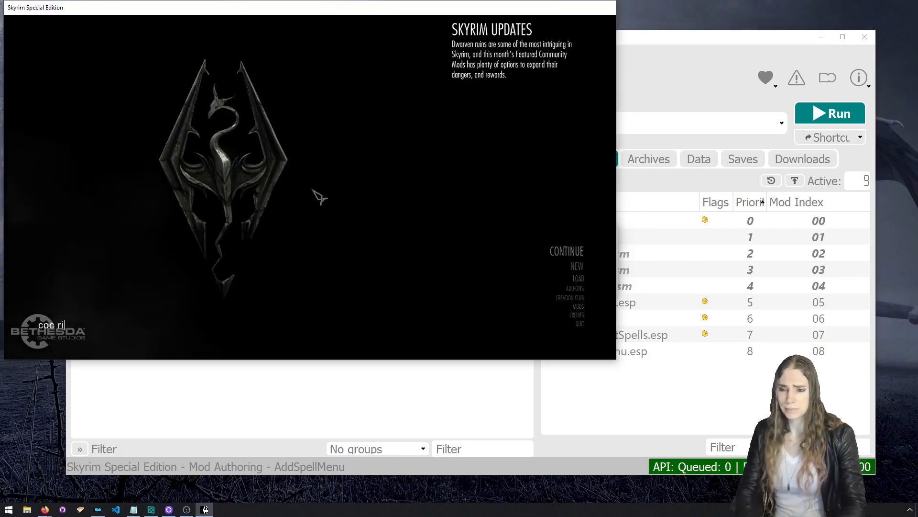
{"action": "type", "text": "verwood"}
{"action": "key", "text": "Return"}
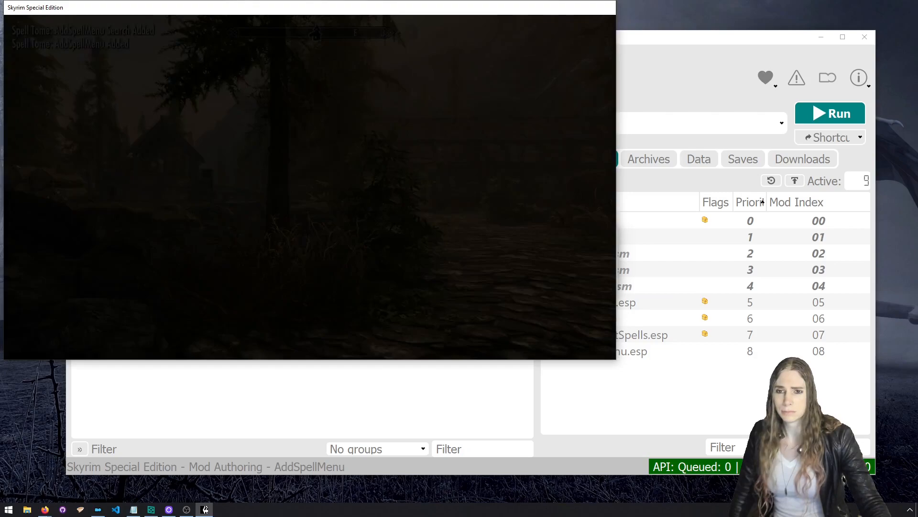
Read the AddSpellMenu and AddSpellMenu Search spell tomes in the inventory.
{"action": "key", "text": "i"}
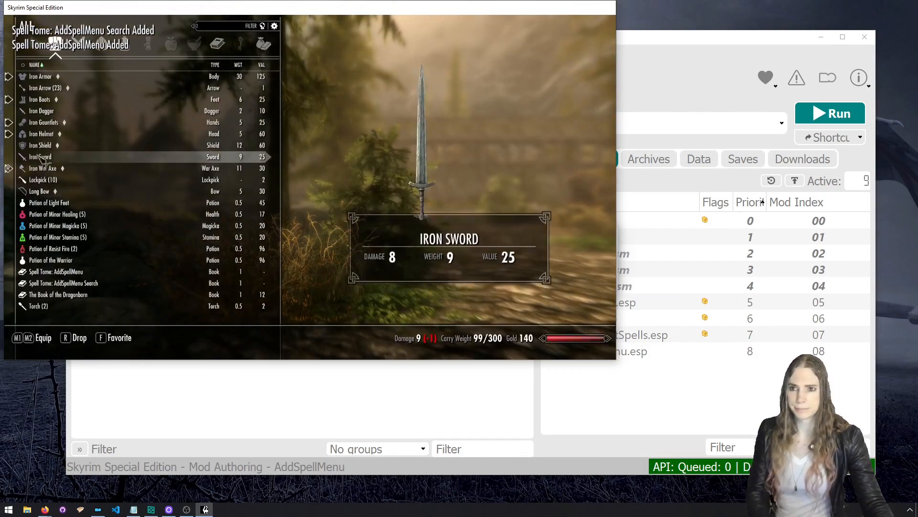
{"action": "left_click", "coordinate": [104, 272]}
{"action": "left_click", "coordinate": [104, 271]}
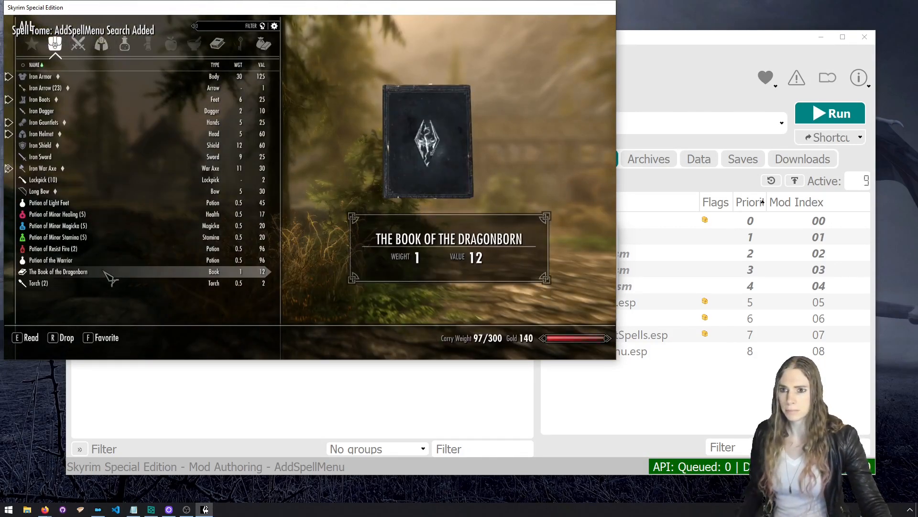
Equip the AddSpellMenu power from the magic list and use it in the game world.
{"action": "key", "text": "Tab"}
{"action": "key", "text": "p"}
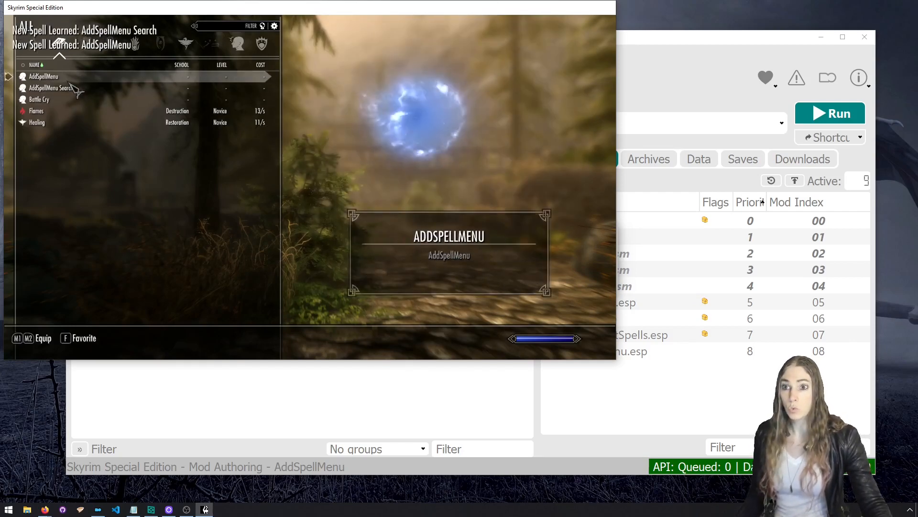
{"action": "key", "text": "Tab"}
{"action": "key", "text": "z"}
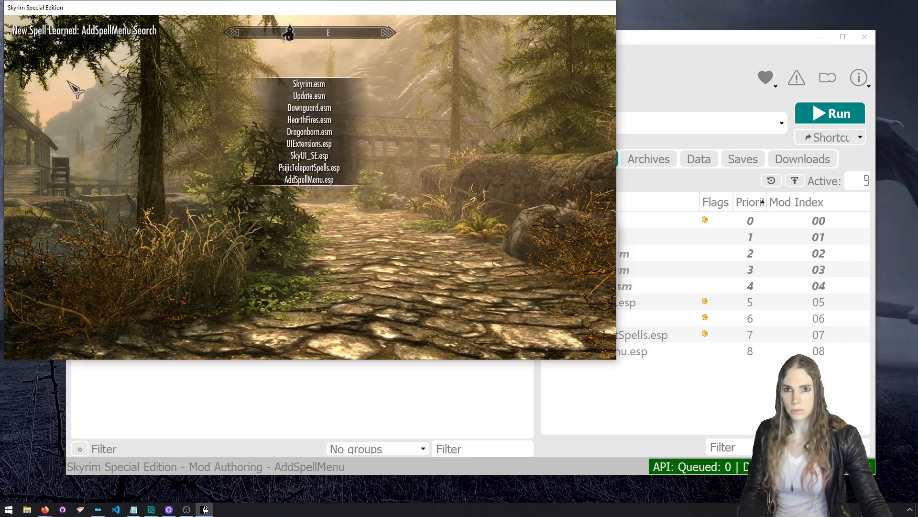
Quit the game with the console command qqq.
{"action": "key", "text": "grave"}
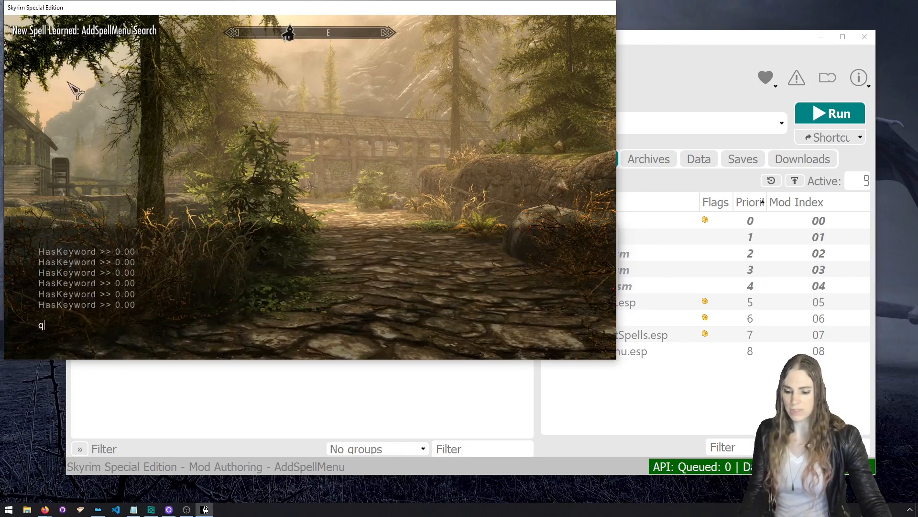
{"action": "type", "text": "qqq"}
{"action": "key", "text": "Return"}
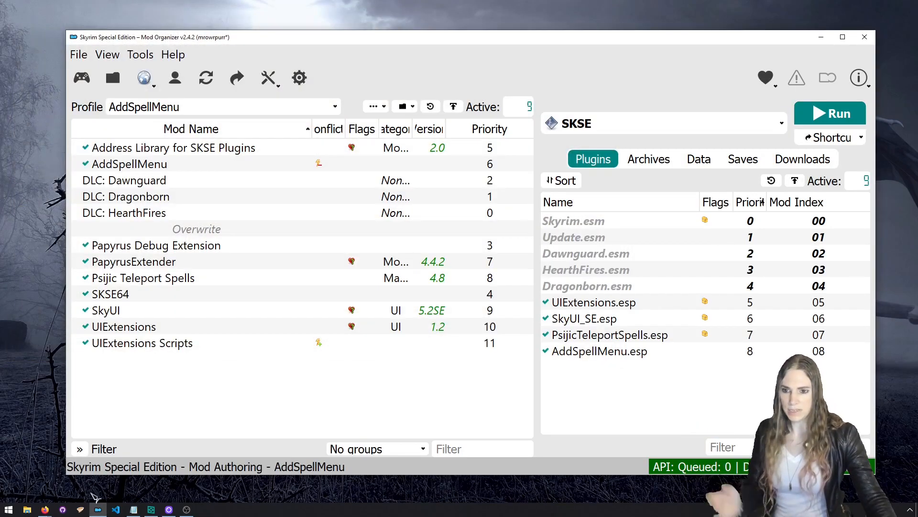
Switch to GitHub Desktop and commit AddSpellMenu.esp to main with the summary "Covnerted spells to voice activated powers".
{"action": "left_click", "coordinate": [69, 510]}
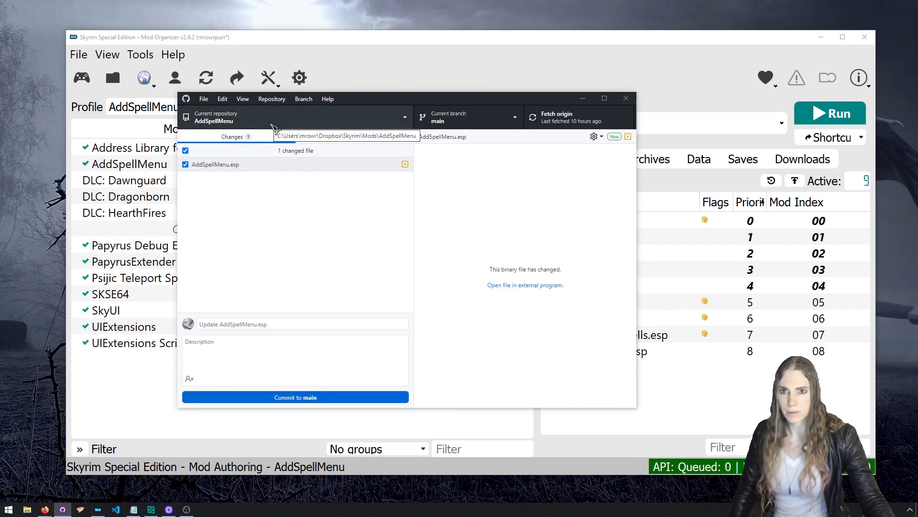
{"action": "left_click", "coordinate": [287, 322]}
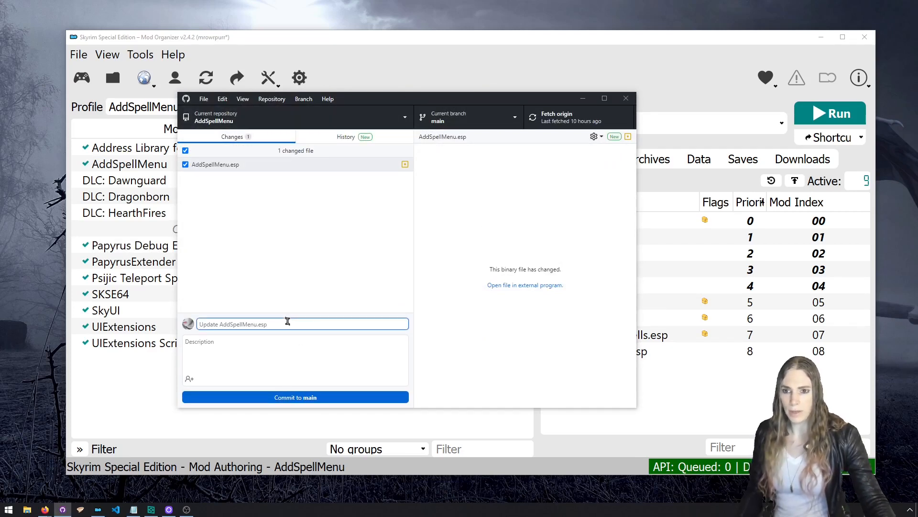
{"action": "type", "text": "Covnerted spells to voice activated p"}
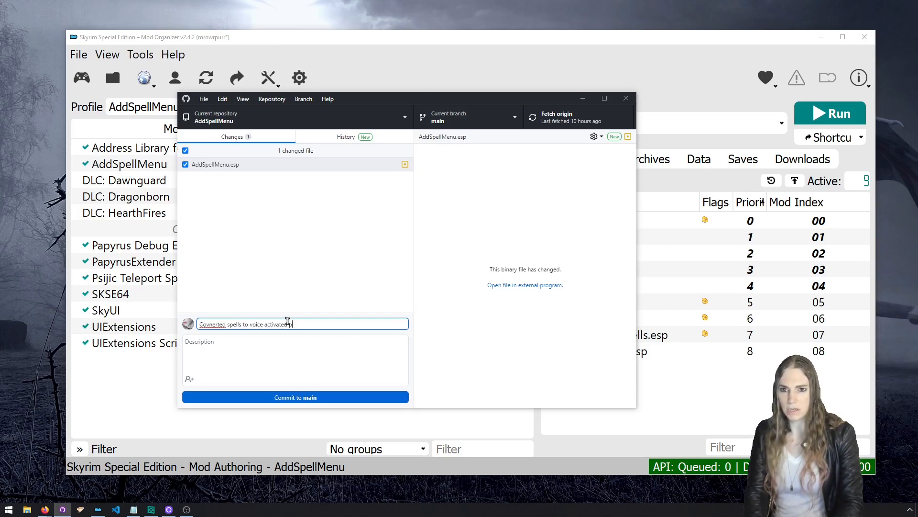
{"action": "type", "text": "s"}
{"action": "key", "text": "ctrl+equal"}
{"action": "key", "text": "ctrl+equal"}
{"action": "key", "text": "ctrl+equal"}
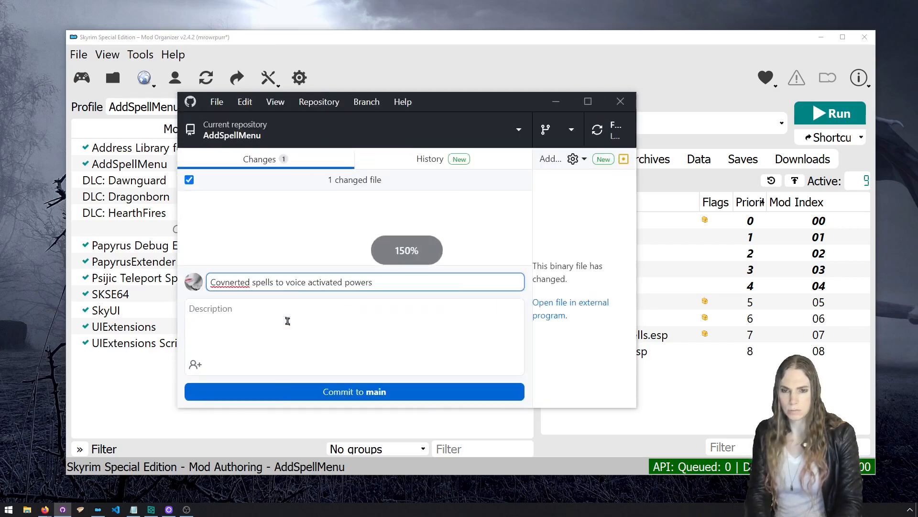
{"action": "key", "text": "ctrl+equal"}
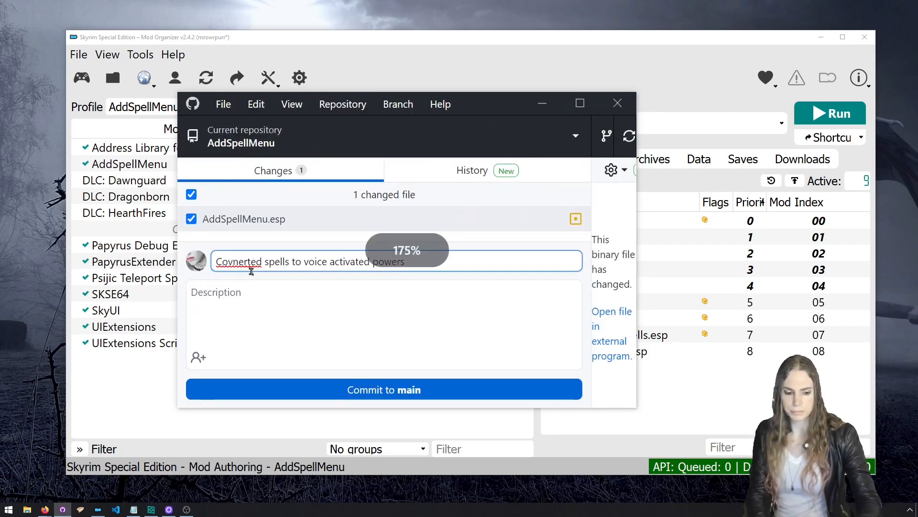
{"action": "double_click", "coordinate": [499, 111]}
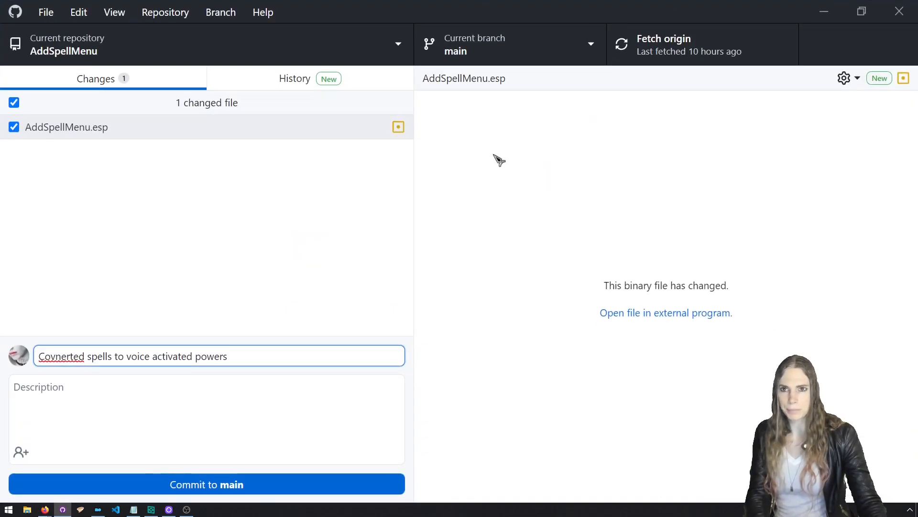
{"action": "key", "text": "ctrl+equal"}
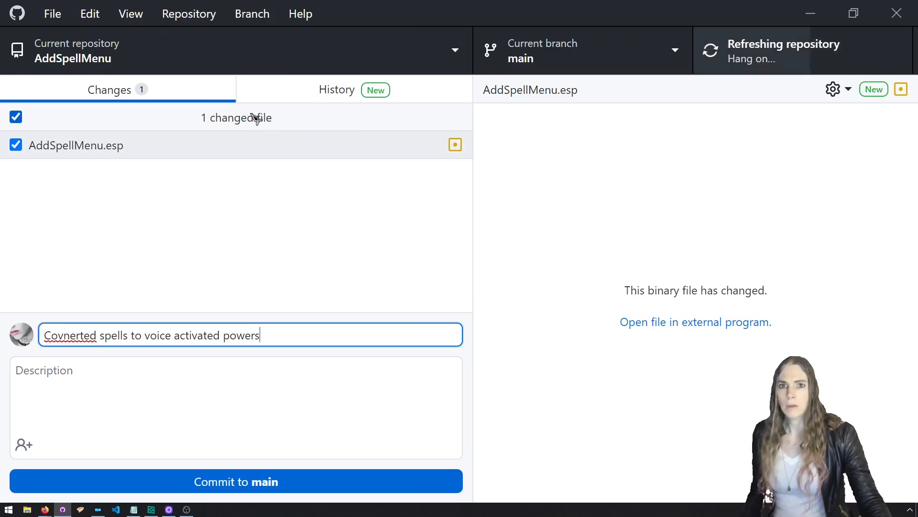
{"action": "left_click", "coordinate": [279, 478]}
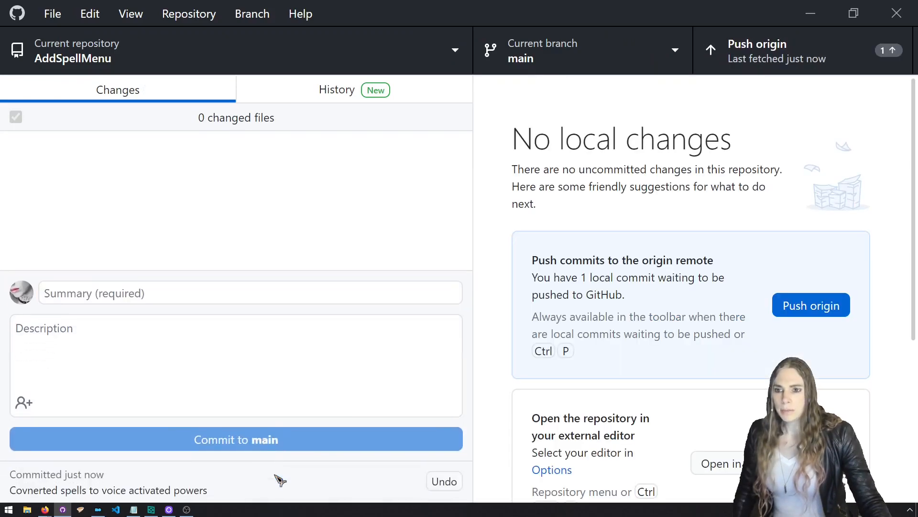
Amend the latest commit, correcting its summary to "Converted spells to voice activated powers".
{"action": "left_click", "coordinate": [433, 92]}
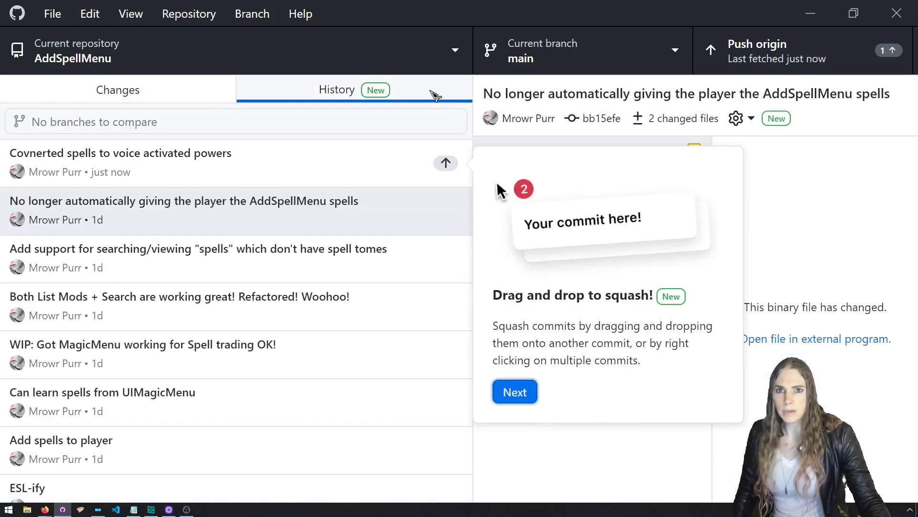
{"action": "left_click", "coordinate": [340, 149]}
{"action": "right_click", "coordinate": [338, 149]}
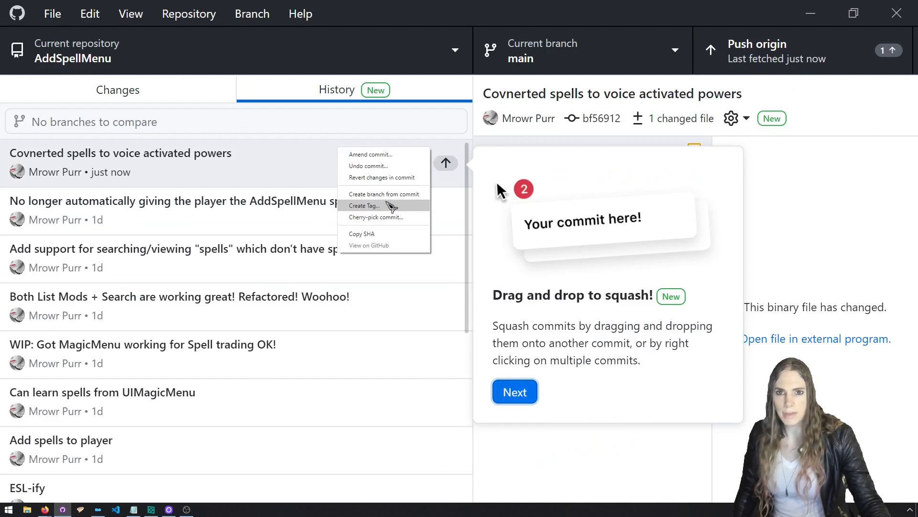
{"action": "left_click", "coordinate": [370, 154]}
{"action": "double_click", "coordinate": [60, 271]}
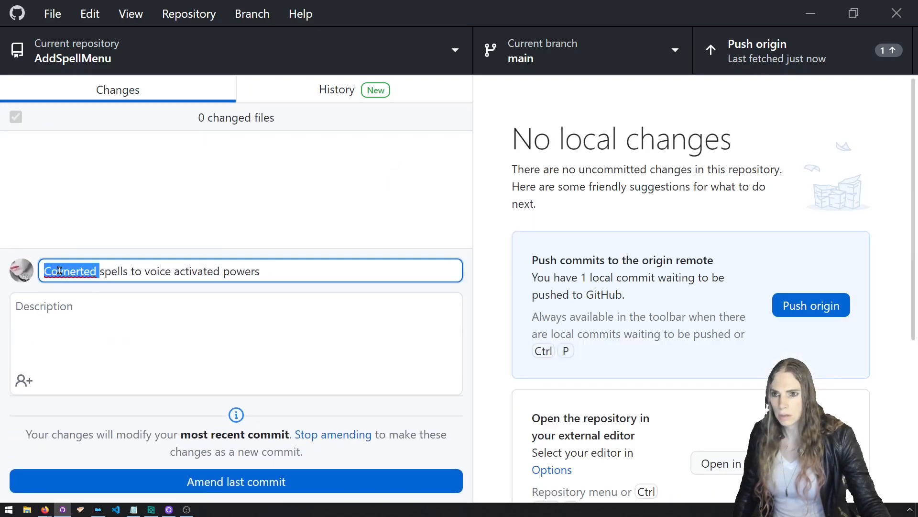
{"action": "type", "text": "Converte"}
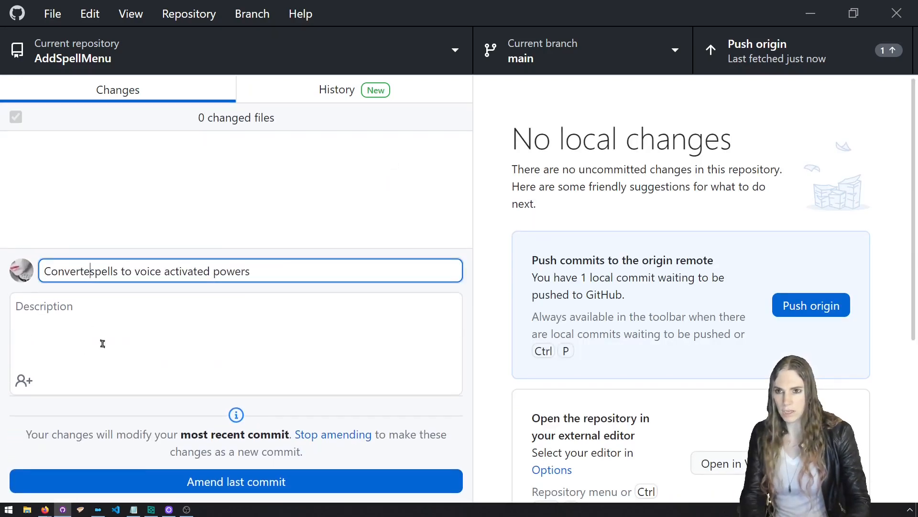
{"action": "key", "text": "BackSpace"}
{"action": "type", "text": "d"}
{"action": "left_click", "coordinate": [251, 488]}
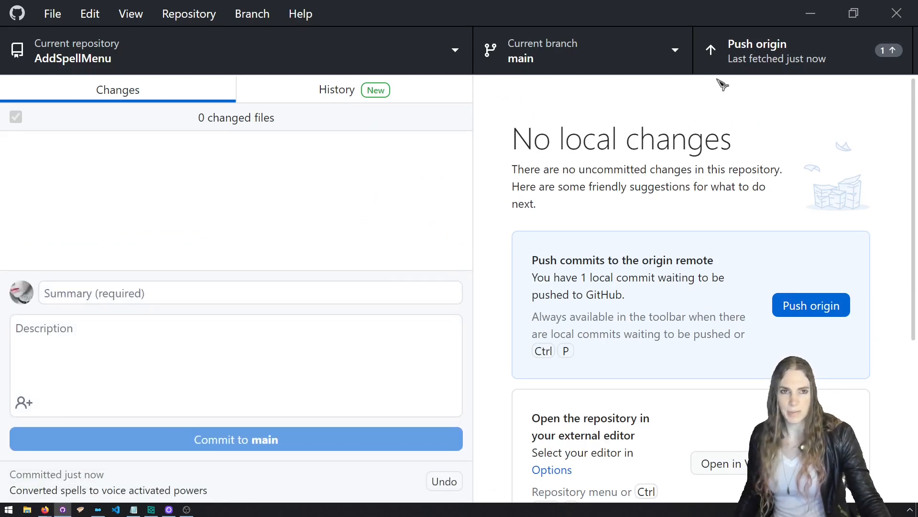
Push the amended commit to origin and return to Mod Organizer, widening its plugin list.
{"action": "left_click", "coordinate": [717, 54]}
{"action": "left_click", "coordinate": [812, 14]}
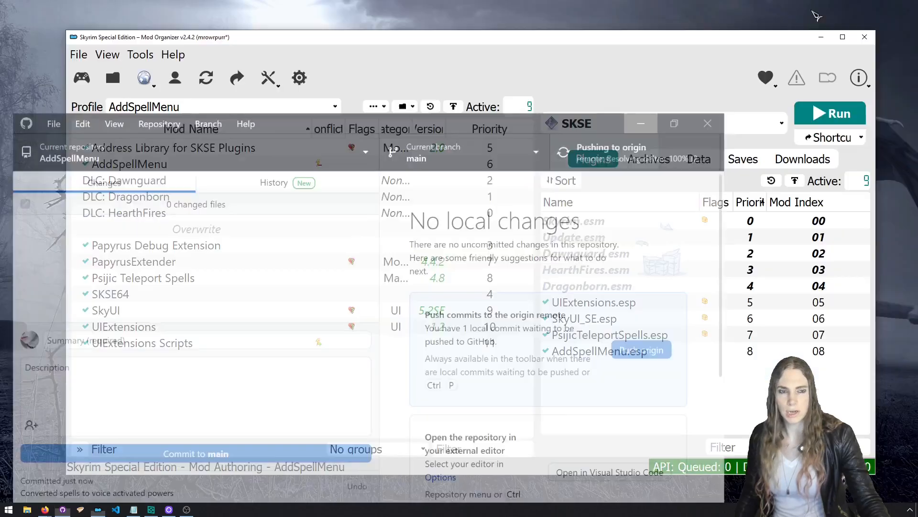
{"action": "left_click_drag", "start_coordinate": [535, 195], "coordinate": [486, 197]}
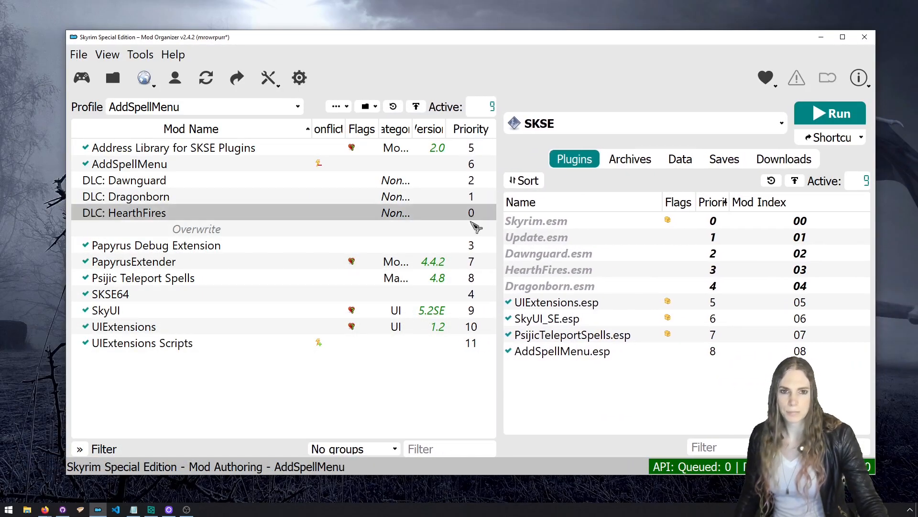
Switch to the AddSpellMenu.txt notes in Notepad and remove the "Powers instead of spells" line.
{"action": "left_click", "coordinate": [137, 508]}
{"action": "left_click_drag", "start_coordinate": [420, 249], "coordinate": [76, 238]}
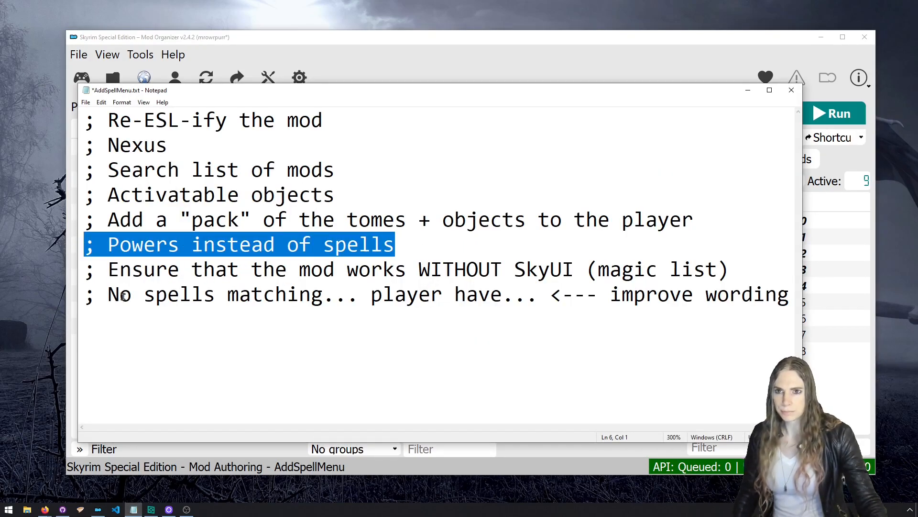
{"action": "key", "text": "BackSpace"}
{"action": "key", "text": "BackSpace"}
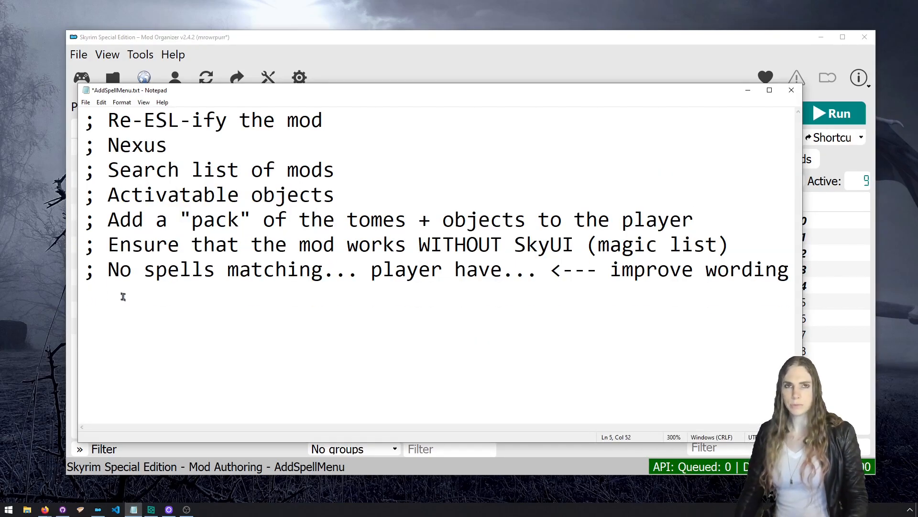
Move the "Re-ESL-ify the mod" and "Nexus" items from the start of the notes to below the last item.
{"action": "left_click_drag", "start_coordinate": [191, 146], "coordinate": [72, 129]}
{"action": "key", "text": "ctrl+c"}
{"action": "key", "text": "BackSpace"}
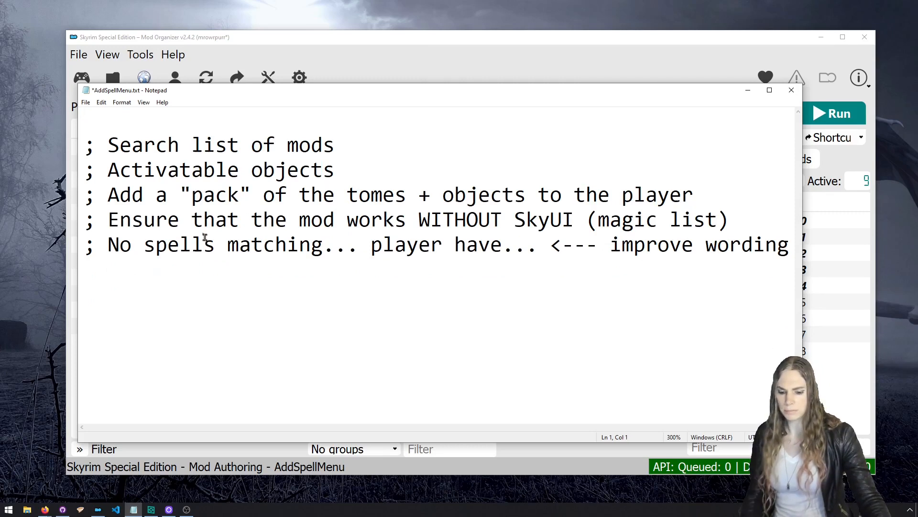
{"action": "left_click", "coordinate": [786, 245]}
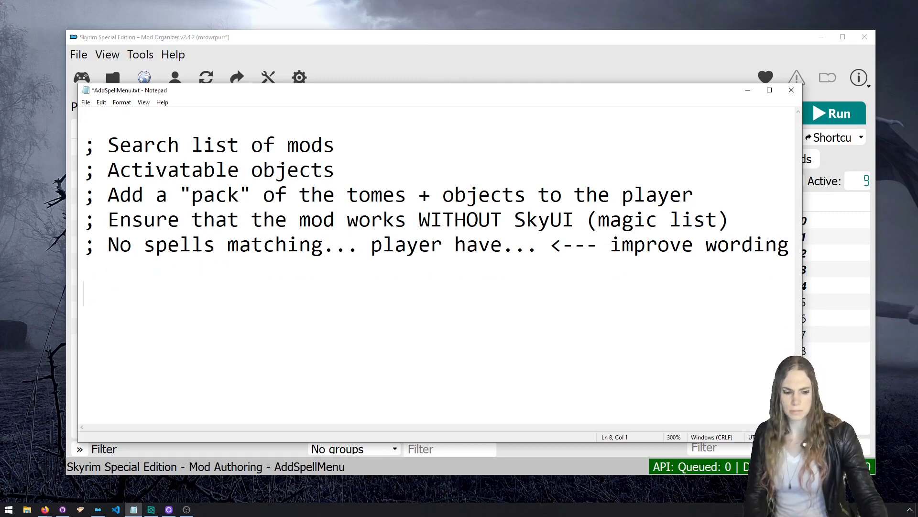
{"action": "key", "text": "Return"}
{"action": "key", "text": "Return"}
{"action": "key", "text": "ctrl+v"}
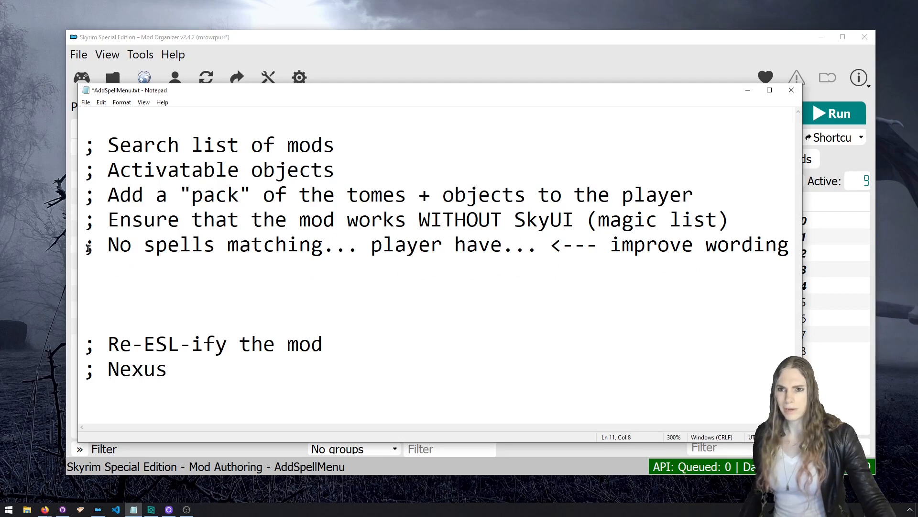
Group the to-do items with single blank lines, keeping "Activatable objects" with the pack item and "Re-ESL-ify the mod" with "Nexus".
{"action": "key", "text": "Return"}
{"action": "key", "text": "Return"}
{"action": "key", "text": "BackSpace"}
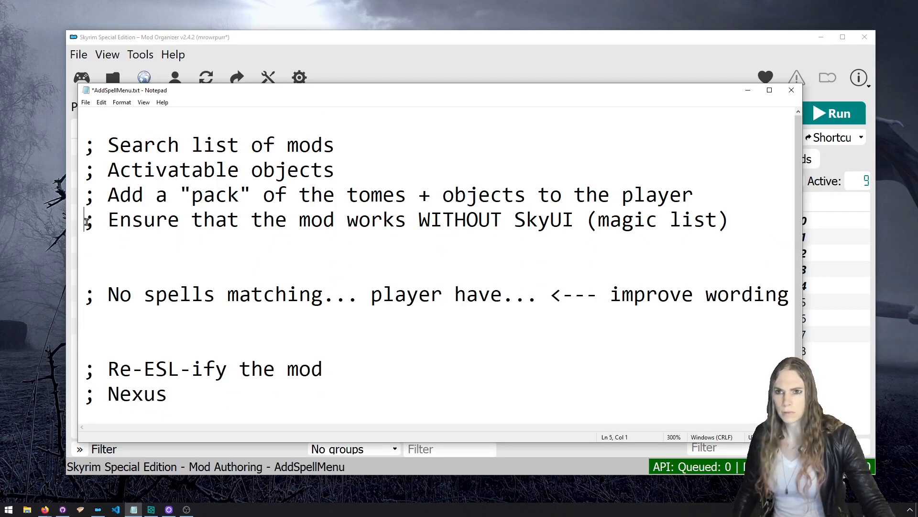
{"action": "key", "text": "Return"}
{"action": "key", "text": "Delete"}
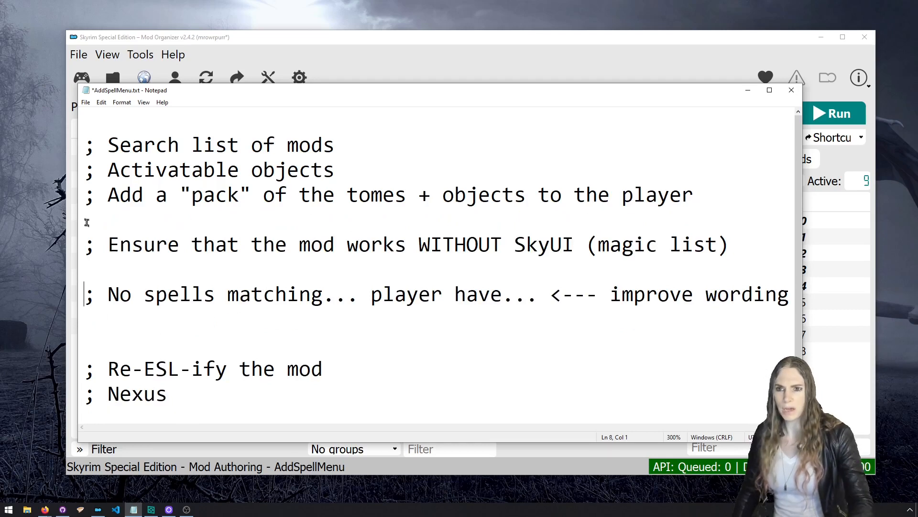
{"action": "key", "text": "BackSpace"}
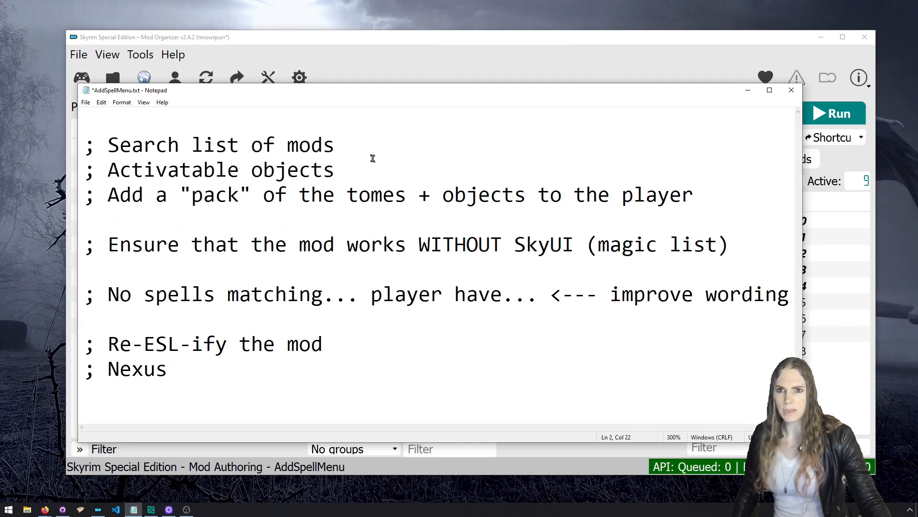
{"action": "key", "text": "Return"}
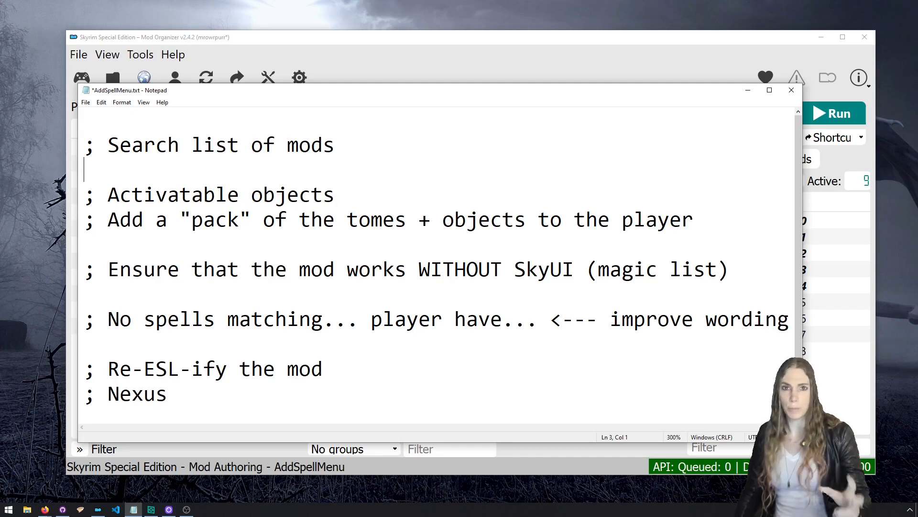
Mark the "Activatable objects" line with "<--- ****", save the notes, and minimize them to return to Mod Organizer.
{"action": "left_click", "coordinate": [359, 199]}
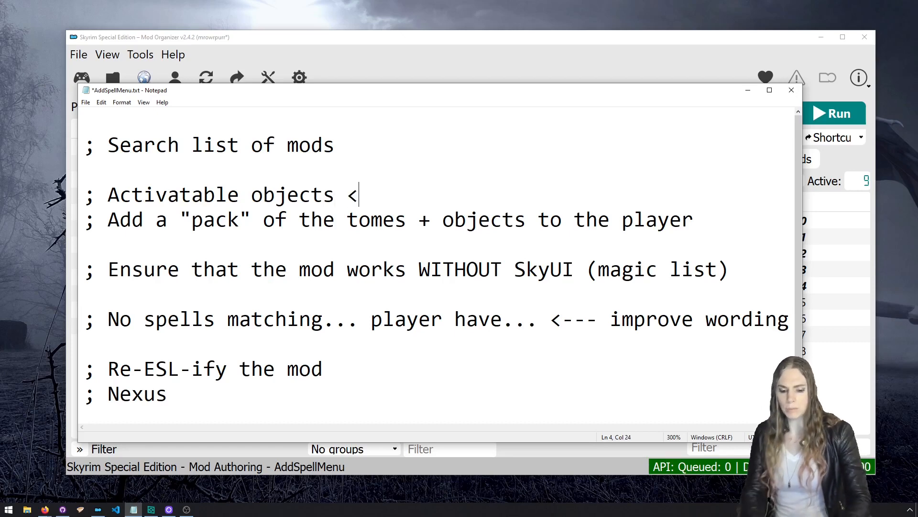
{"action": "type", "text": "<--- ****"}
{"action": "key", "text": "ctrl+s"}
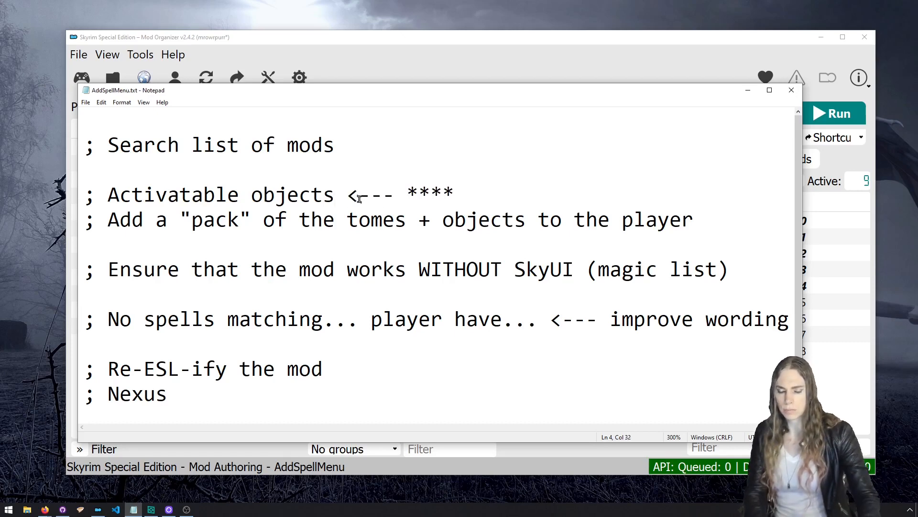
{"action": "left_click", "coordinate": [748, 90]}
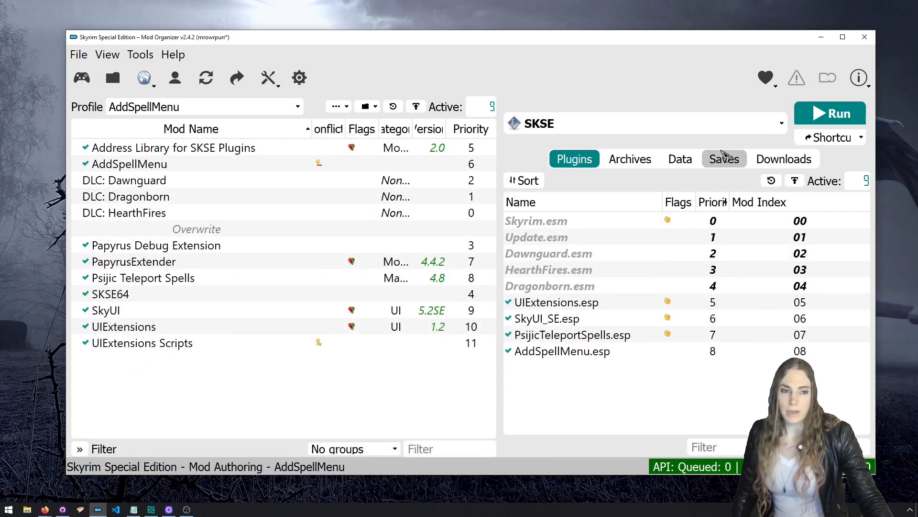
Choose Creation Kit as the executable in place of SKSE and launch it.
{"action": "left_click", "coordinate": [746, 129]}
{"action": "left_click", "coordinate": [750, 194]}
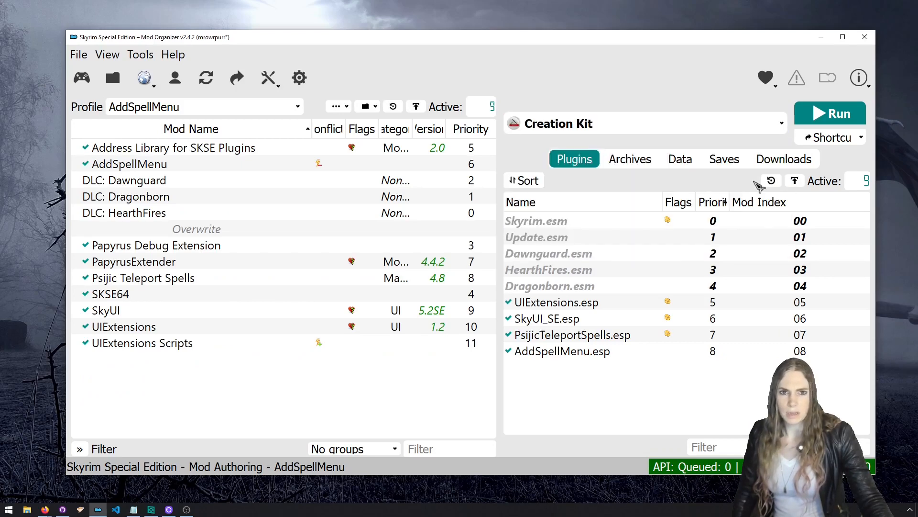
{"action": "left_click", "coordinate": [817, 115]}
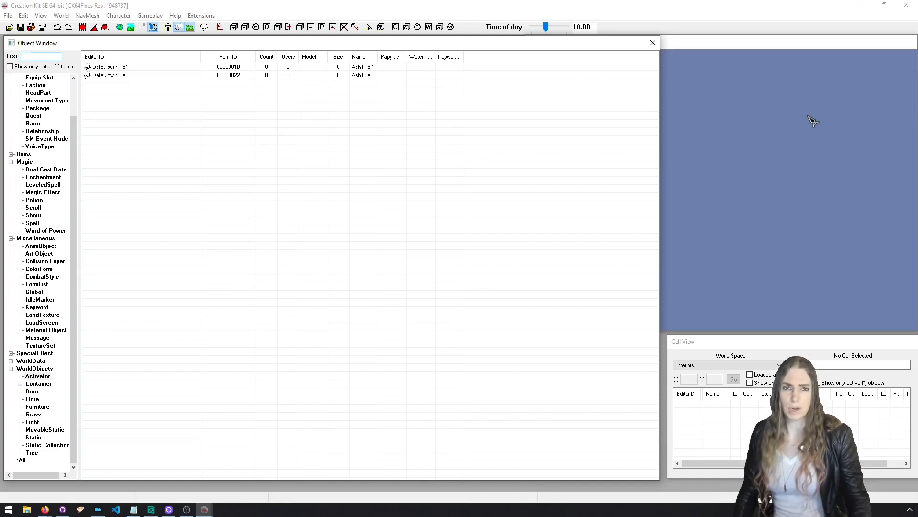
Load AddSpellMenu.esp into the Creation Kit as the active file.
{"action": "left_click", "coordinate": [10, 28]}
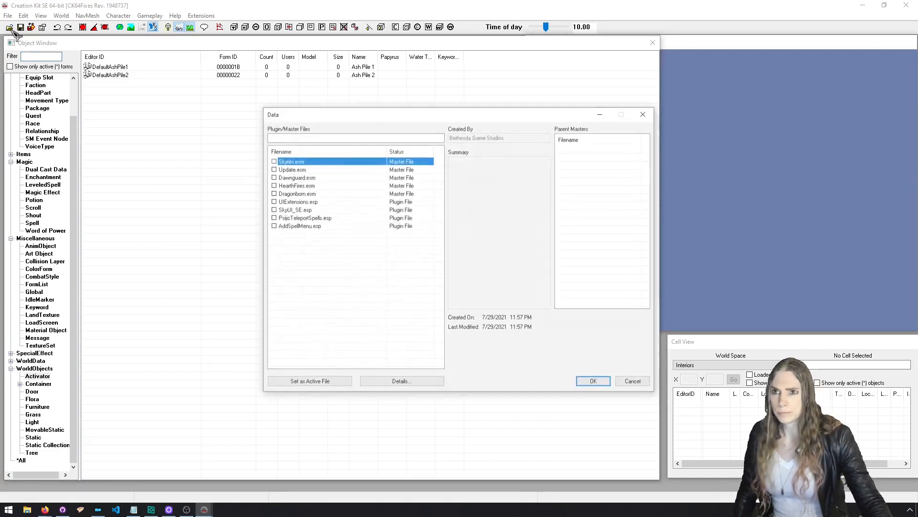
{"action": "left_click", "coordinate": [338, 226]}
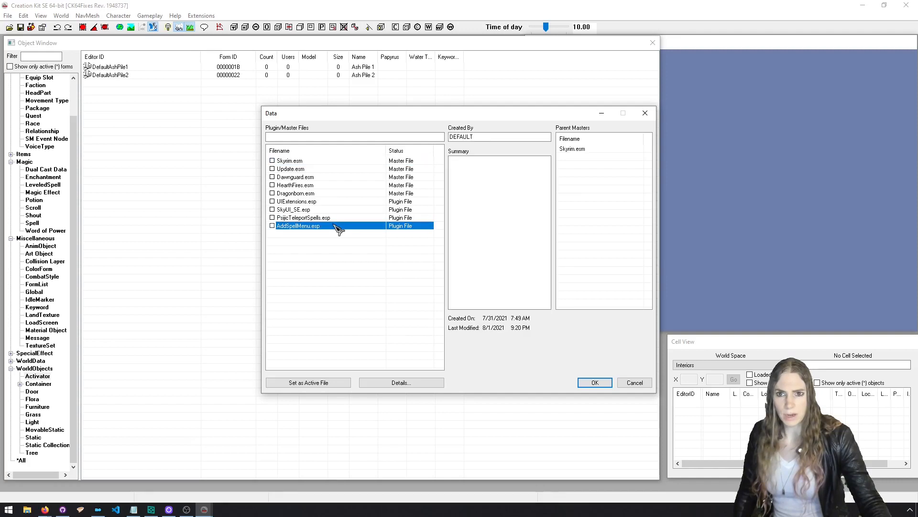
{"action": "left_click", "coordinate": [345, 382]}
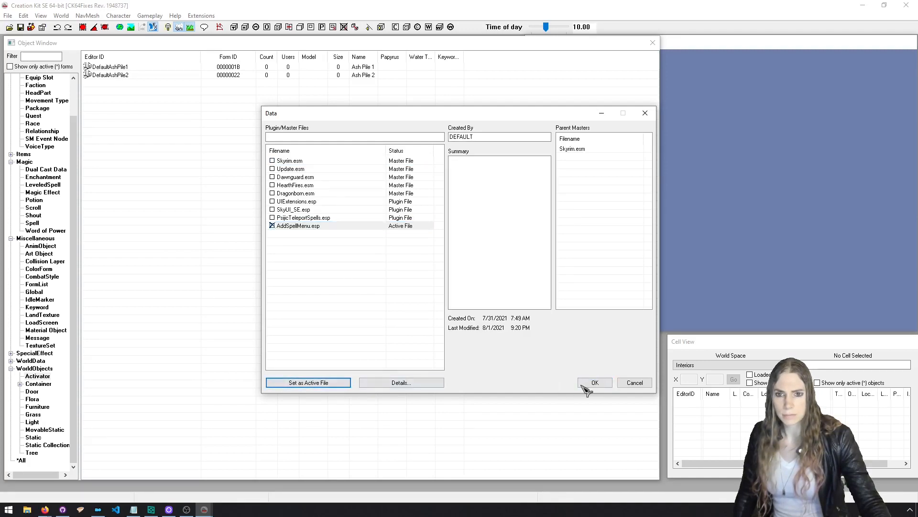
{"action": "left_click", "coordinate": [591, 384]}
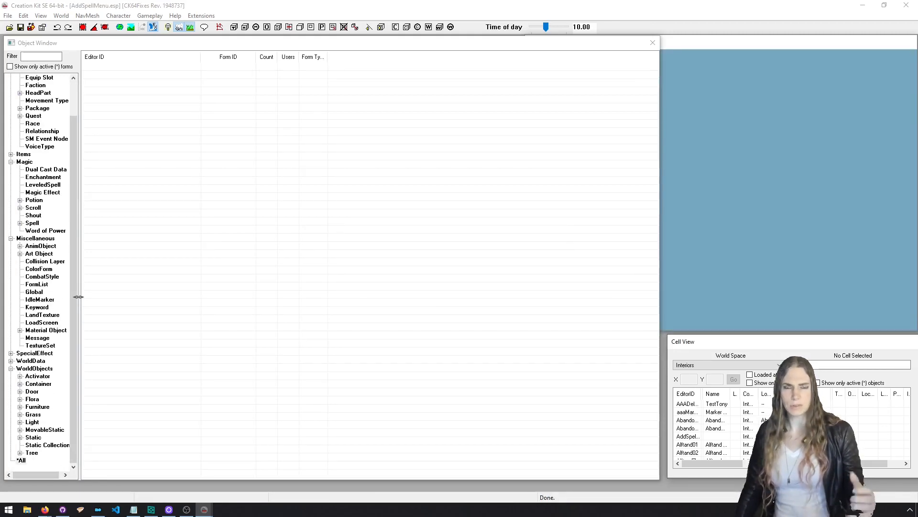
Widen the object category tree, filter the objects by "dwemer", and check the WorldObjects category.
{"action": "left_click_drag", "start_coordinate": [78, 296], "coordinate": [144, 296]}
{"action": "left_click", "coordinate": [46, 57]}
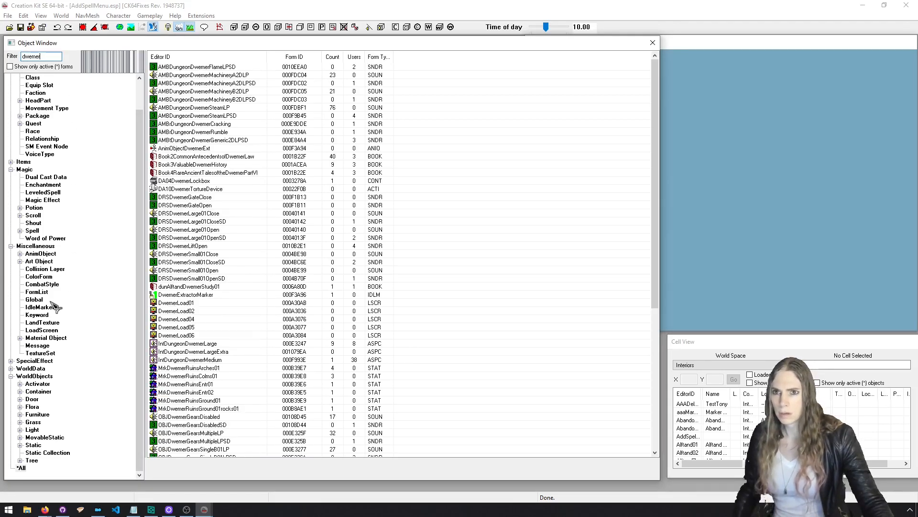
{"action": "left_click", "coordinate": [11, 368]}
{"action": "left_click", "coordinate": [11, 369]}
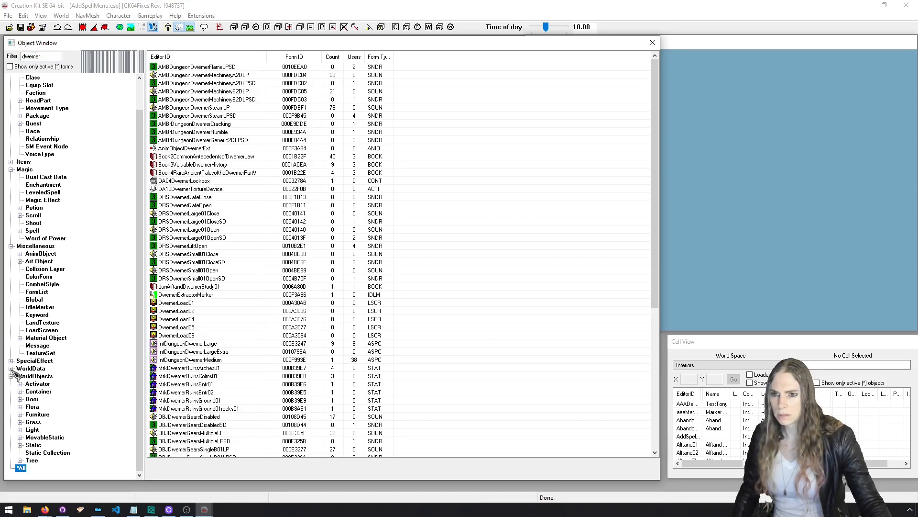
{"action": "left_click", "coordinate": [39, 376]}
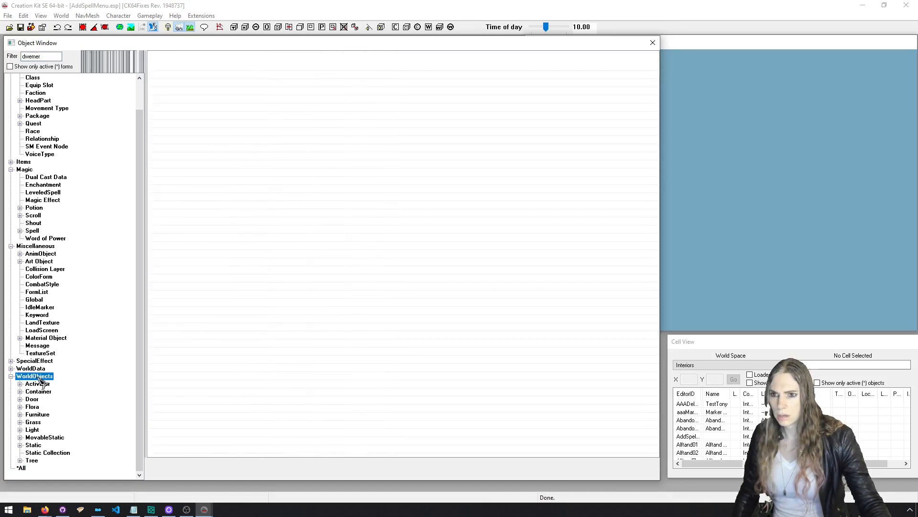
Look through the MiscItem subcategories under Items, such as Actors, Armor, CLUTTER, Dungeons and WEAPONS, for objects matching "dwemer".
{"action": "left_click", "coordinate": [11, 246]}
{"action": "left_click", "coordinate": [24, 193]}
{"action": "left_click", "coordinate": [11, 192]}
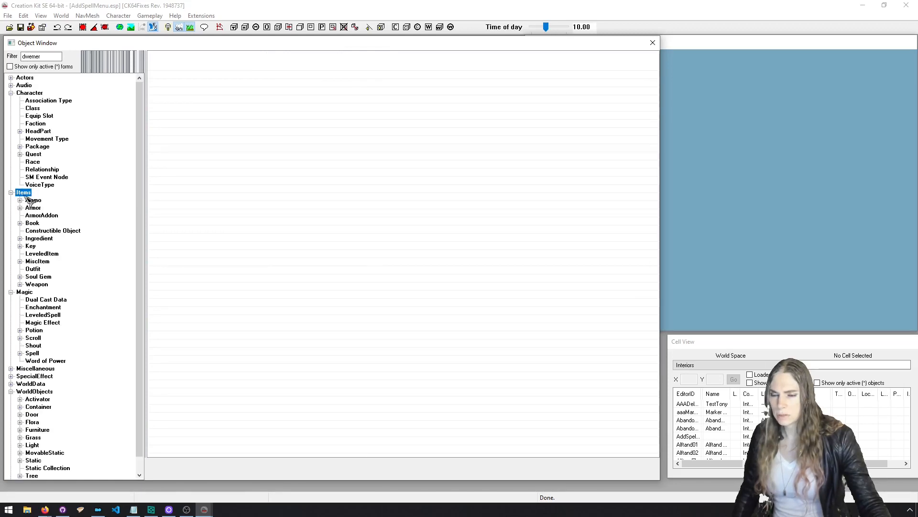
{"action": "left_click", "coordinate": [37, 262]}
{"action": "left_click", "coordinate": [19, 261]}
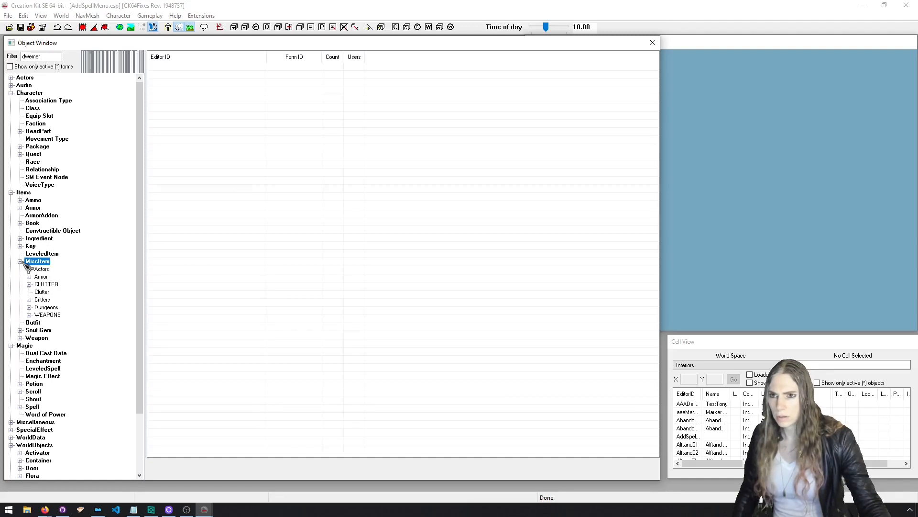
{"action": "left_click", "coordinate": [42, 271]}
{"action": "left_click", "coordinate": [41, 278]}
{"action": "left_click", "coordinate": [46, 286]}
{"action": "left_click", "coordinate": [42, 293]}
{"action": "left_click", "coordinate": [49, 309]}
{"action": "left_click", "coordinate": [47, 314]}
{"action": "scroll", "coordinate": [40, 366], "scroll_direction": "down", "scroll_amount": 3}
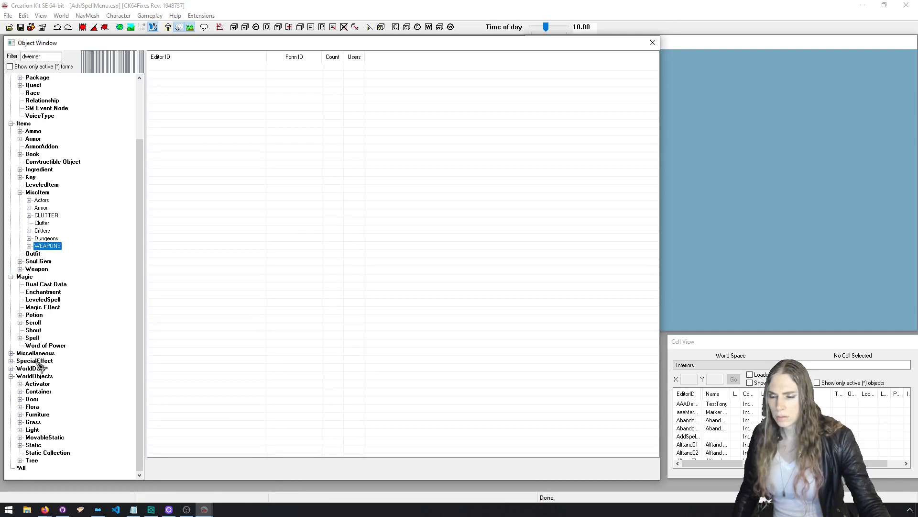
Examine the "dwemer" matches across all object types, and replace the filter with "magic".
{"action": "left_click", "coordinate": [21, 468]}
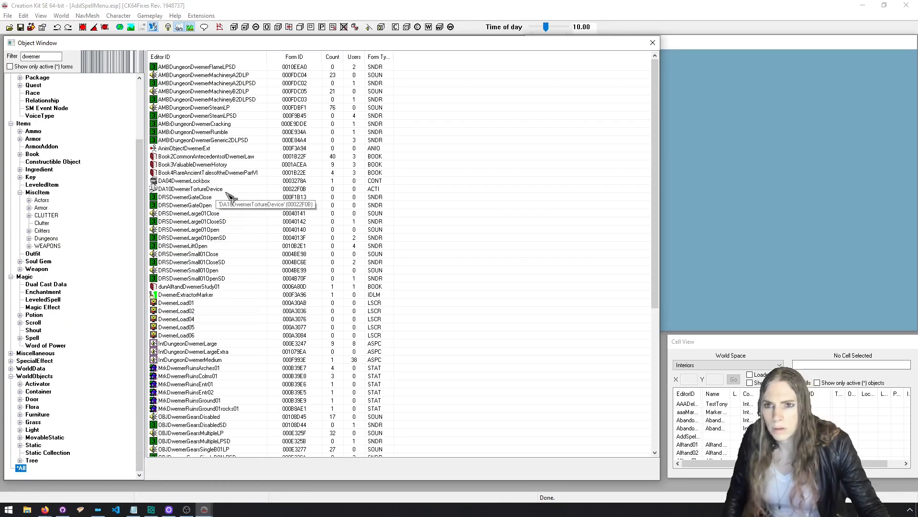
{"action": "scroll", "coordinate": [221, 148], "scroll_direction": "down", "scroll_amount": 9}
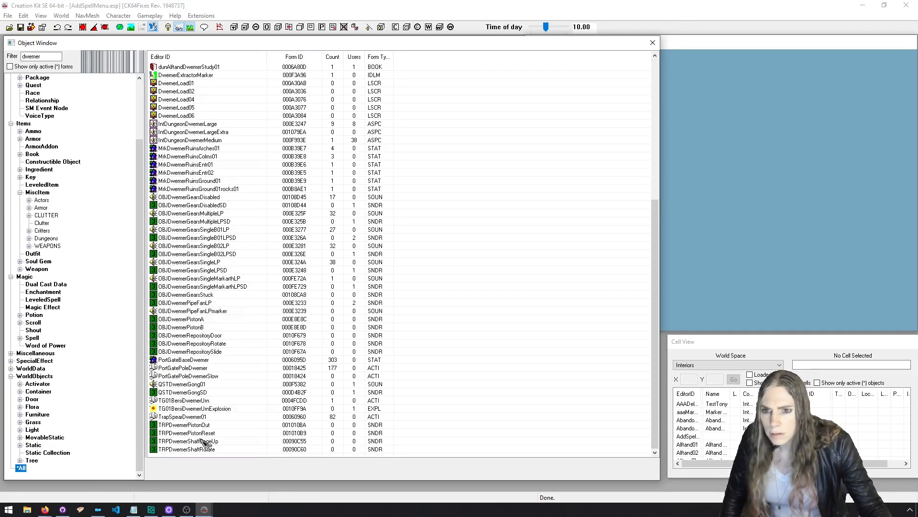
{"action": "double_click", "coordinate": [49, 56]}
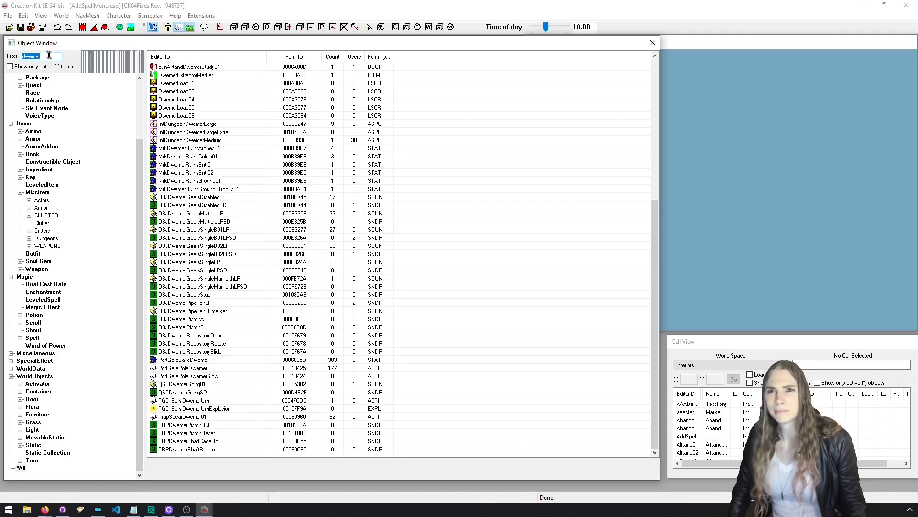
{"action": "type", "text": "magic"}
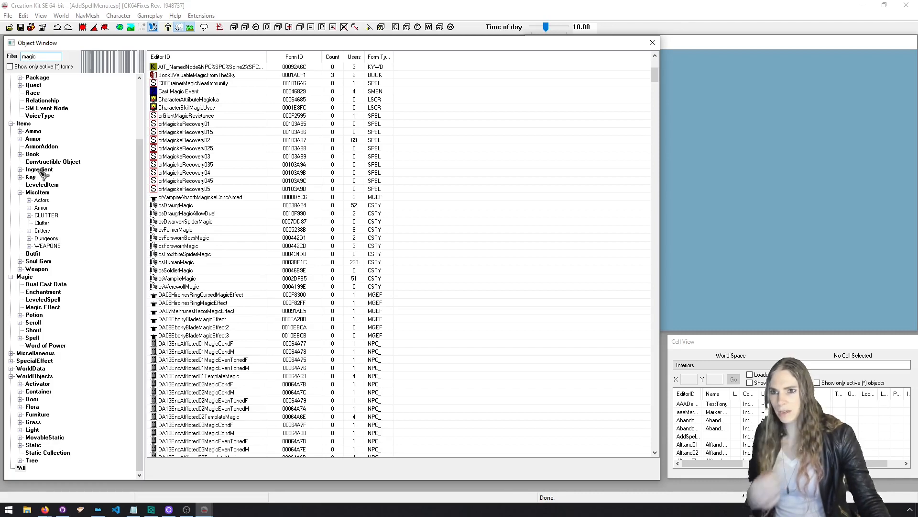
Check Items and MiscItem for "magic" matches and look over the subfolders of CLUTTER.
{"action": "left_click", "coordinate": [24, 124]}
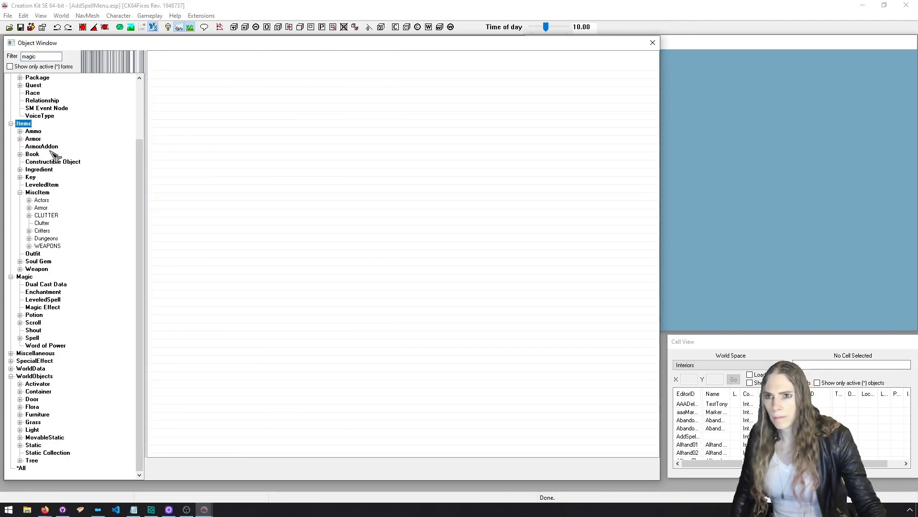
{"action": "left_click", "coordinate": [47, 193]}
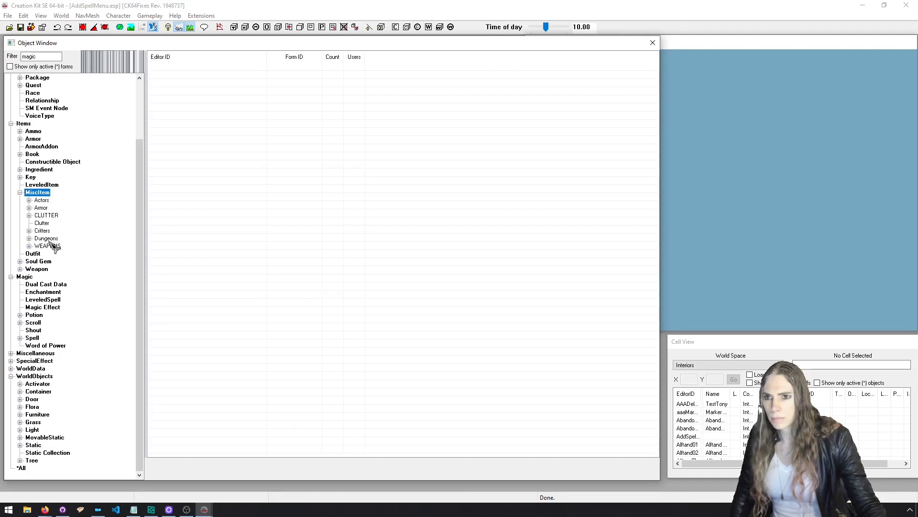
{"action": "left_click", "coordinate": [46, 215]}
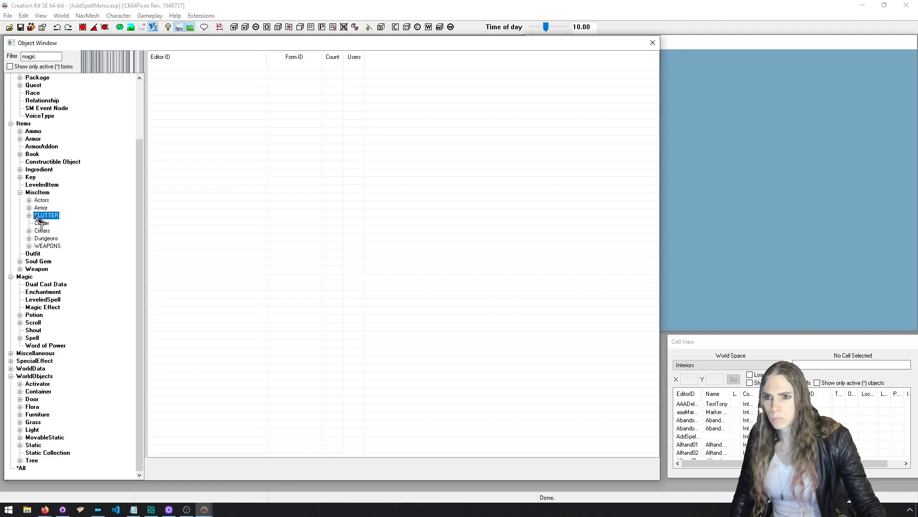
{"action": "left_click", "coordinate": [29, 215]}
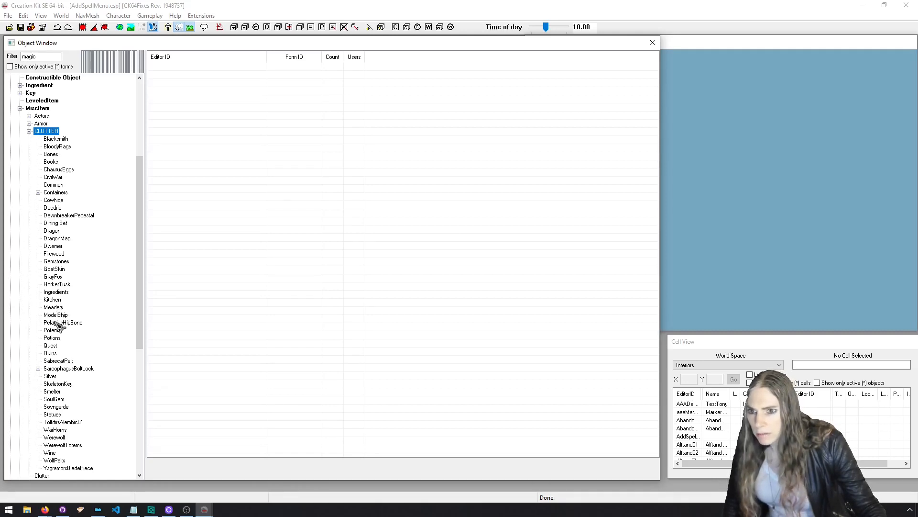
{"action": "scroll", "coordinate": [57, 325], "scroll_direction": "up", "scroll_amount": 5}
{"action": "scroll", "coordinate": [57, 325], "scroll_direction": "up", "scroll_amount": 2}
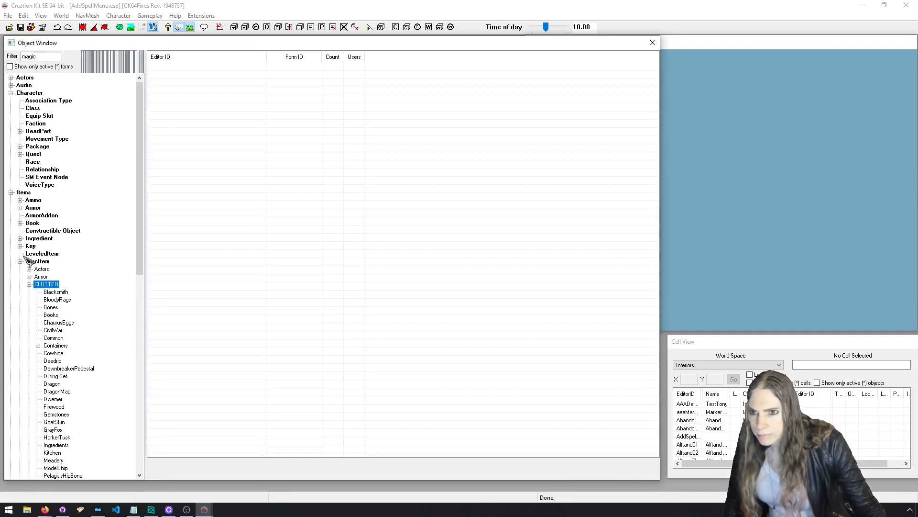
{"action": "left_click", "coordinate": [20, 261]}
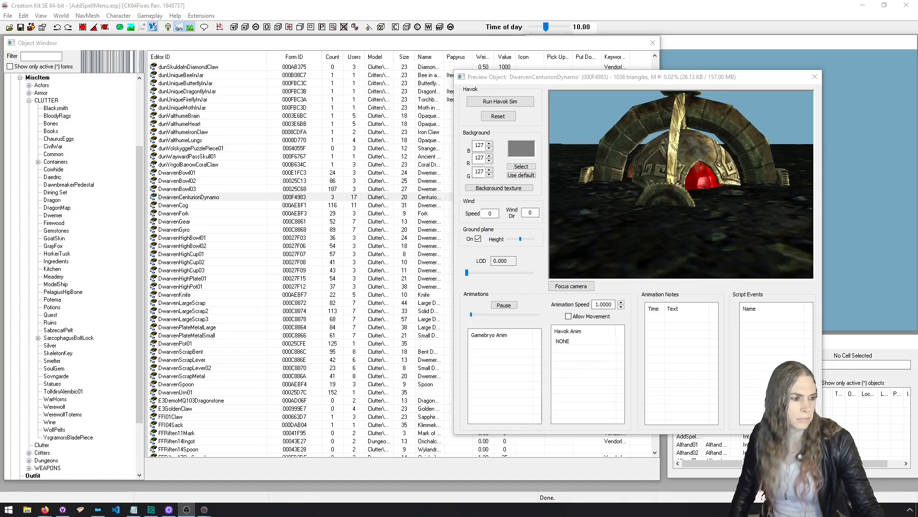
Preview the DwarvenSpoon, DwarvenKnife and DwarvenFork models as candidates for the activatable object.
{"action": "left_click", "coordinate": [176, 384]}
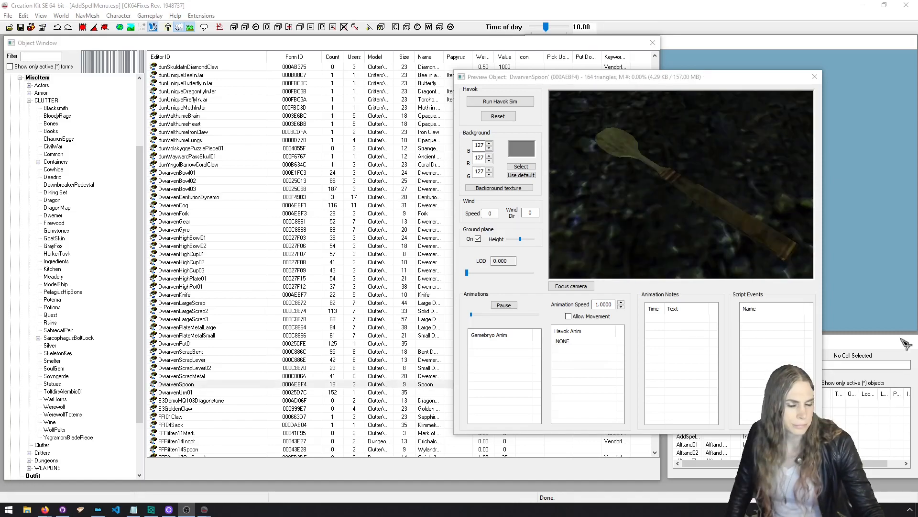
{"action": "left_click_drag", "start_coordinate": [691, 250], "coordinate": [697, 236]}
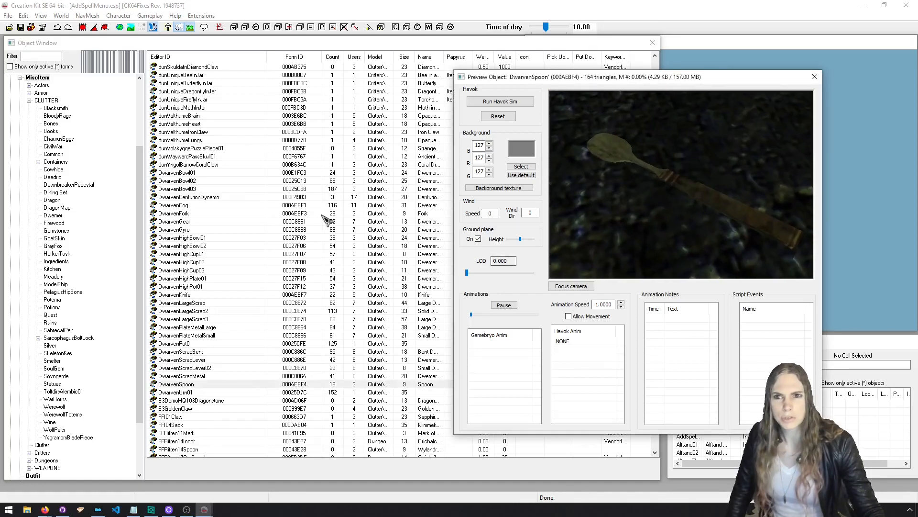
{"action": "left_click", "coordinate": [211, 295]}
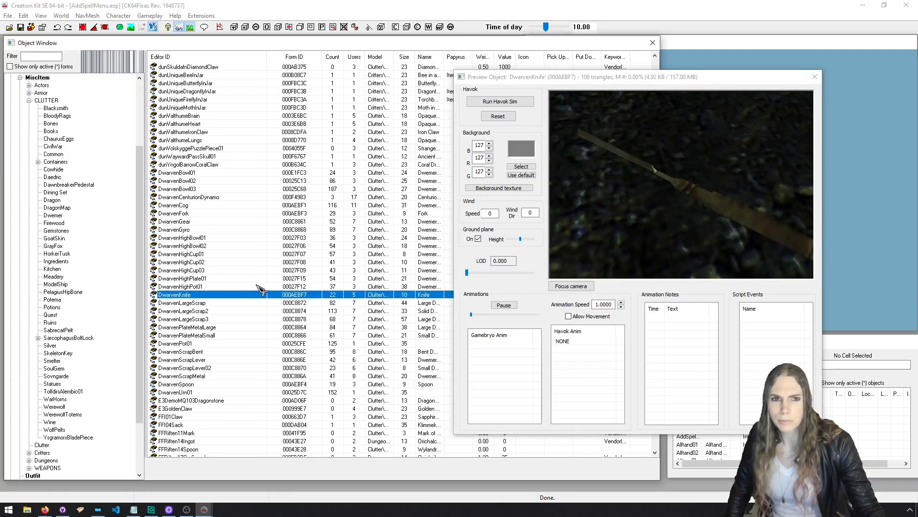
{"action": "left_click", "coordinate": [221, 214]}
{"action": "left_click_drag", "start_coordinate": [607, 201], "coordinate": [620, 234]}
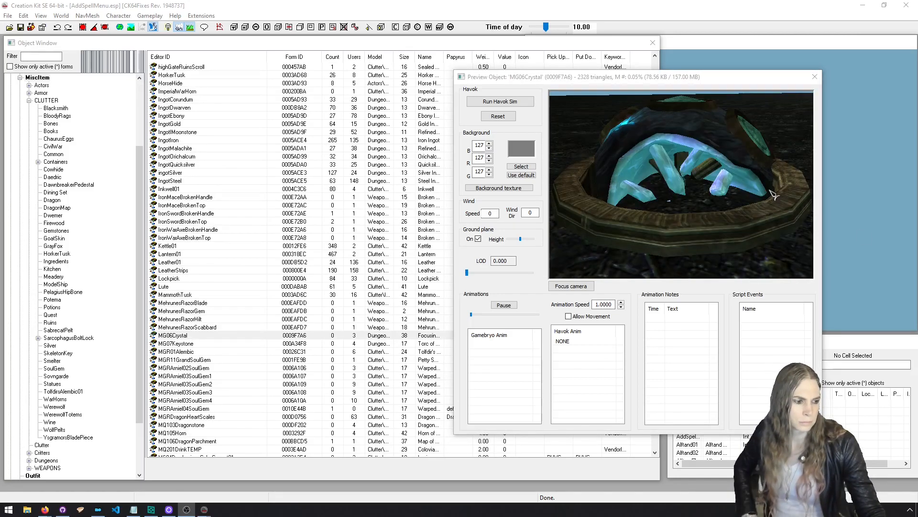
Inspect the MG06Crystal preview from another angle and compare it with the MG07Keystone and MGR01Alembic models, focusing the camera on each.
{"action": "left_click_drag", "start_coordinate": [707, 175], "coordinate": [688, 167]}
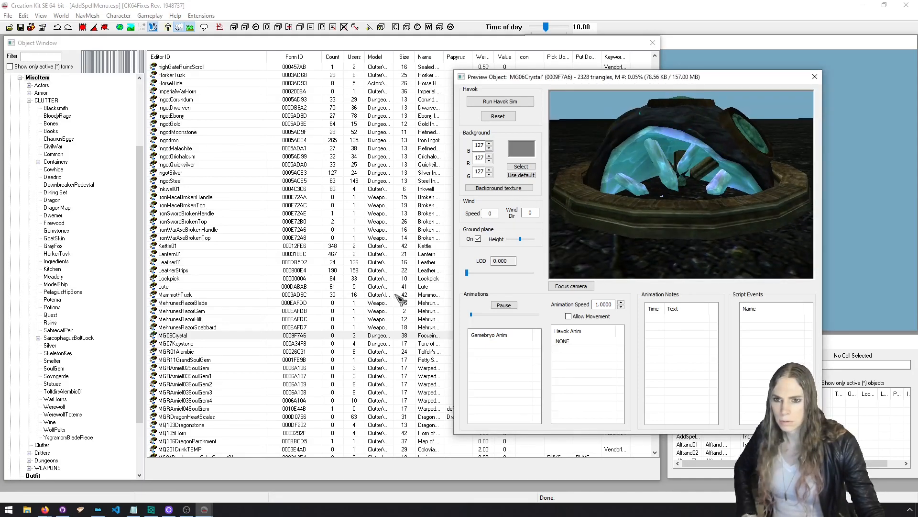
{"action": "left_click", "coordinate": [241, 345]}
{"action": "left_click", "coordinate": [593, 287]}
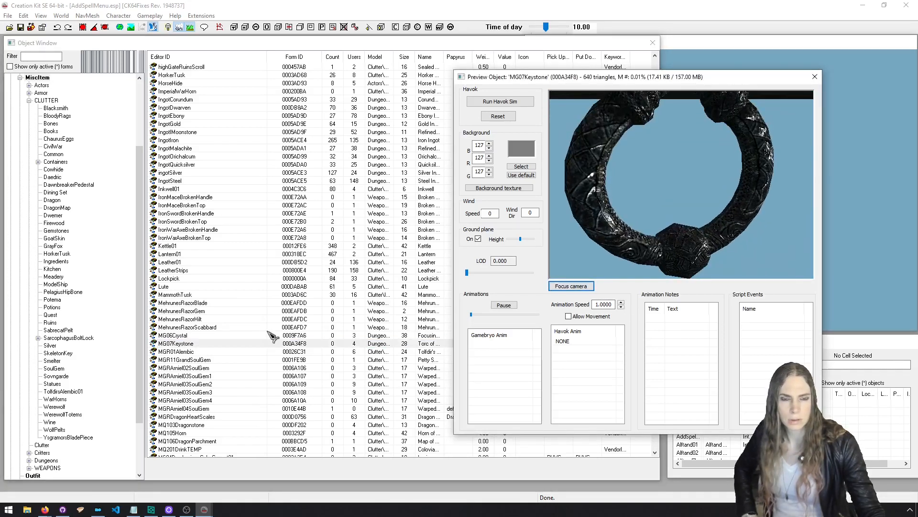
{"action": "left_click", "coordinate": [233, 352]}
{"action": "left_click", "coordinate": [584, 287]}
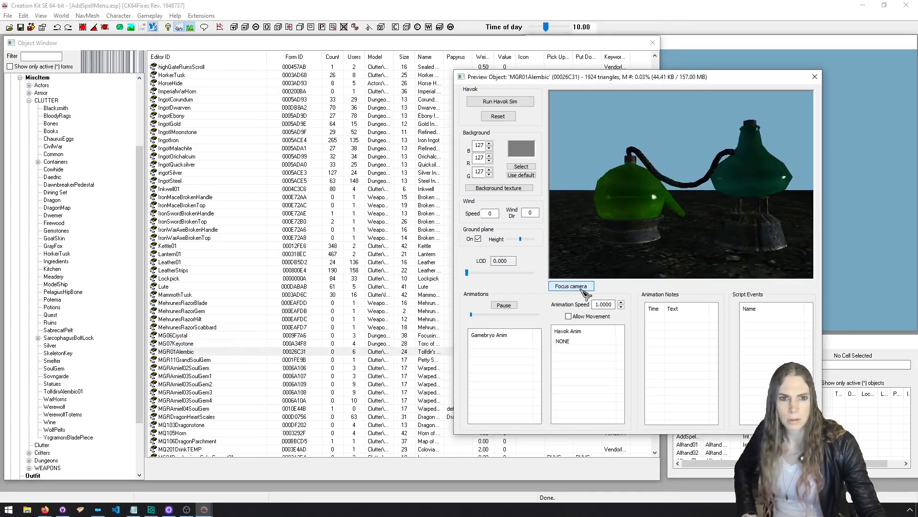
Preview MG06Crystal again with the camera focused and orbited around it, and preview TGCrownValueItem in the same way.
{"action": "left_click", "coordinate": [218, 335]}
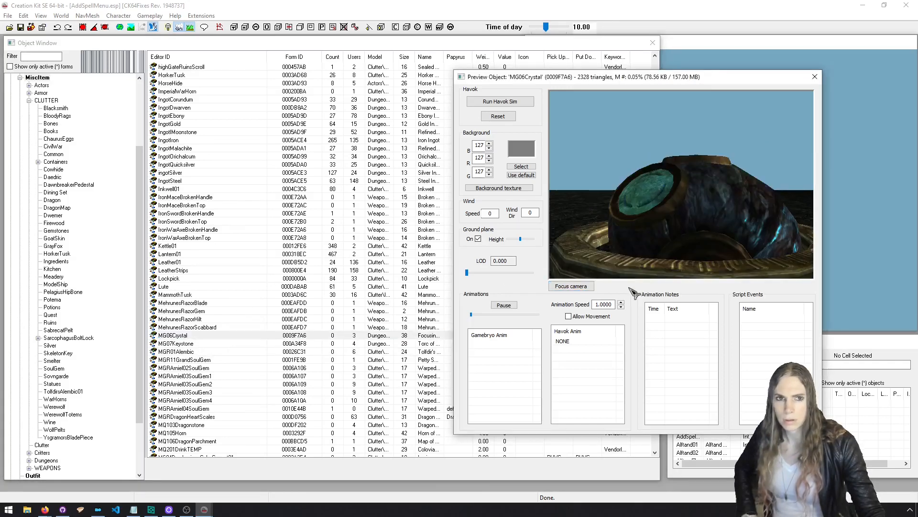
{"action": "left_click", "coordinate": [579, 288]}
{"action": "left_click_drag", "start_coordinate": [600, 277], "coordinate": [799, 270]}
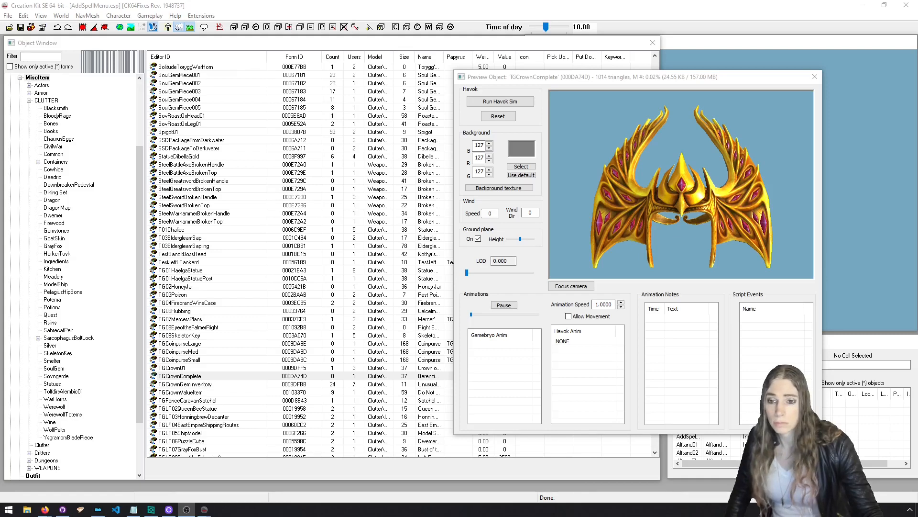
{"action": "left_click", "coordinate": [214, 393]}
{"action": "left_click", "coordinate": [581, 286]}
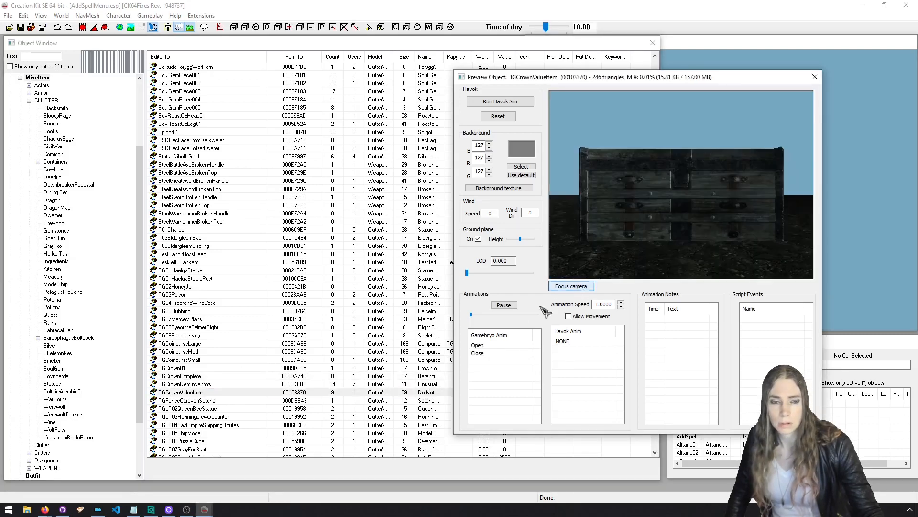
Preview the TGCrownGemInventory, TGCrown01 and TGCrownComplete models with the camera focused on them.
{"action": "left_click", "coordinate": [250, 384]}
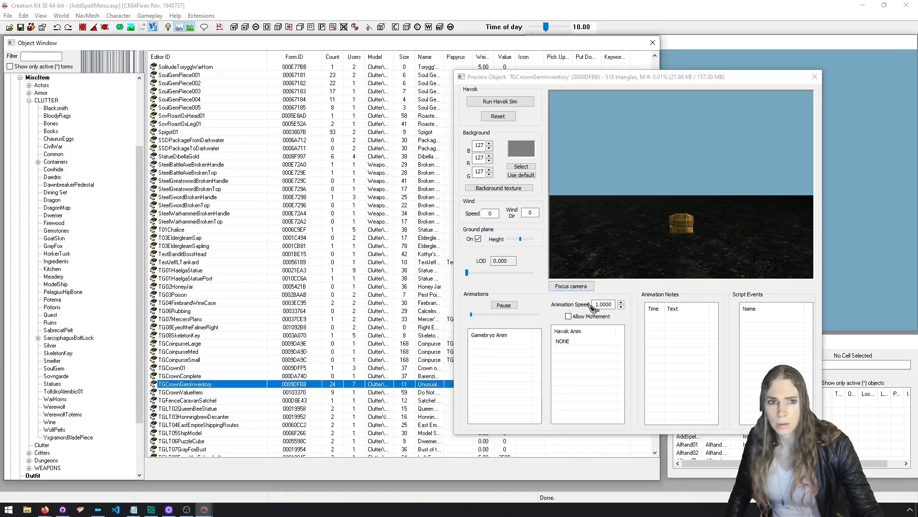
{"action": "left_click", "coordinate": [578, 286]}
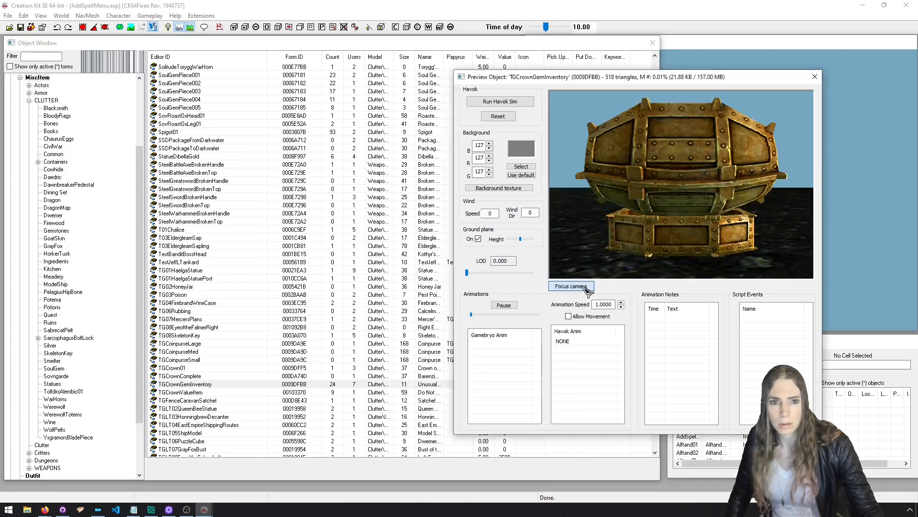
{"action": "left_click", "coordinate": [228, 368]}
{"action": "left_click", "coordinate": [571, 286]}
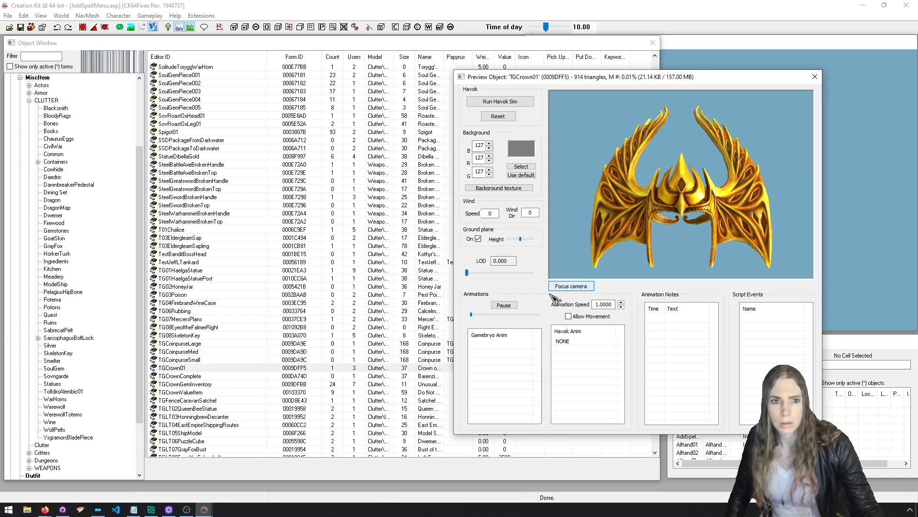
{"action": "left_click", "coordinate": [235, 376]}
{"action": "left_click", "coordinate": [687, 240]}
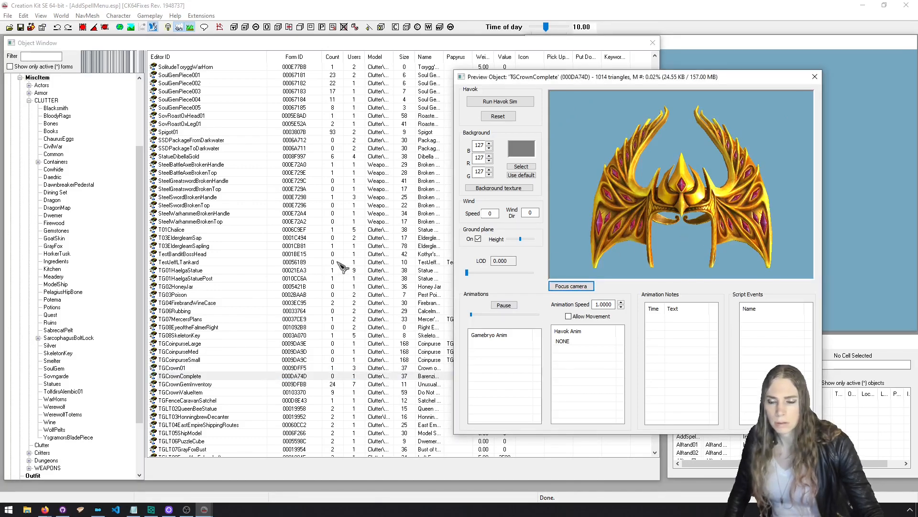
Preview further candidates among the TGTQ01, TGR and TGLT items, including TGTQ01SilverMold, TGRDrinkingHorn, TGLT06PuzzleCube and TGLT07GrayFoxBust.
{"action": "scroll", "coordinate": [342, 266], "scroll_direction": "down", "scroll_amount": 12}
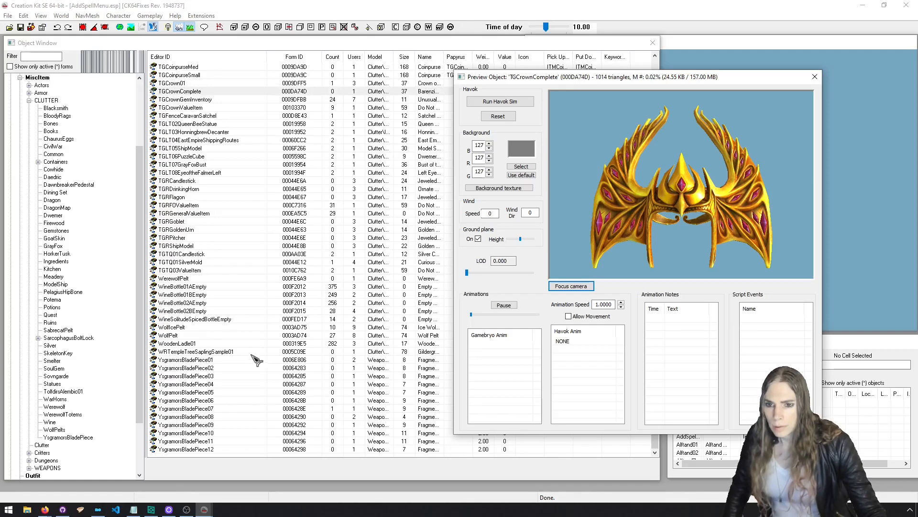
{"action": "left_click", "coordinate": [205, 254]}
{"action": "left_click", "coordinate": [212, 262]}
{"action": "scroll", "coordinate": [217, 264], "scroll_direction": "up", "scroll_amount": 4}
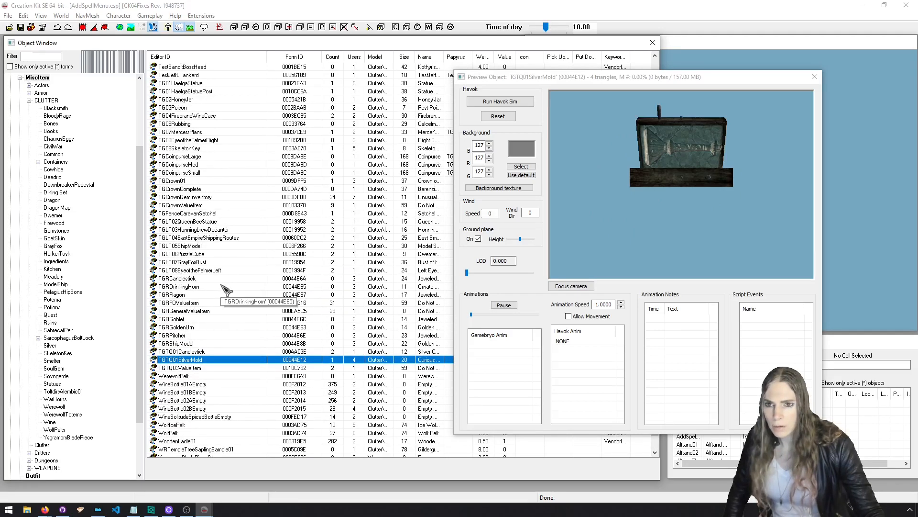
{"action": "left_click", "coordinate": [223, 286]}
{"action": "left_click", "coordinate": [232, 270]}
{"action": "left_click", "coordinate": [242, 254]}
{"action": "left_click", "coordinate": [243, 262]}
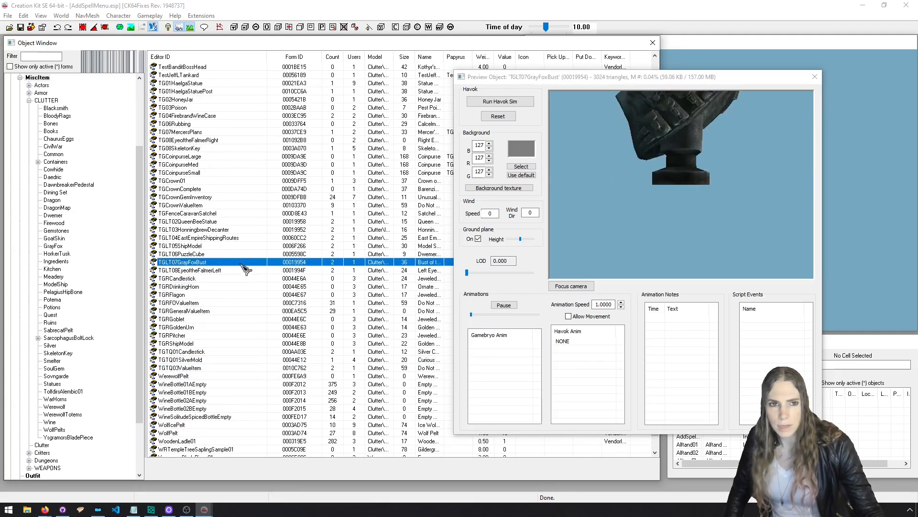
{"action": "left_click", "coordinate": [249, 271]}
{"action": "left_click", "coordinate": [252, 279]}
Step through the models between TGRFlagon and TGLT02QueenBeeStatue, inspect the bee statue up close, and preview TGCrownComplete again.
{"action": "key", "text": "Down"}
{"action": "key", "text": "Down"}
{"action": "key", "text": "Down"}
{"action": "key", "text": "Down"}
{"action": "key", "text": "Down"}
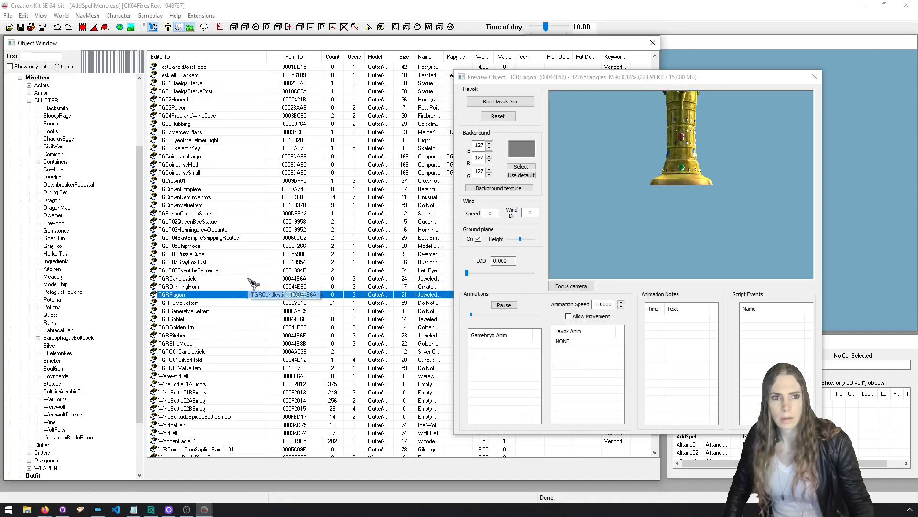
{"action": "key", "text": "Up"}
{"action": "key", "text": "Up"}
{"action": "key", "text": "Up"}
{"action": "key", "text": "Up"}
{"action": "key", "text": "Up"}
{"action": "key", "text": "Up"}
{"action": "key", "text": "Up"}
{"action": "key", "text": "Up"}
{"action": "key", "text": "Up"}
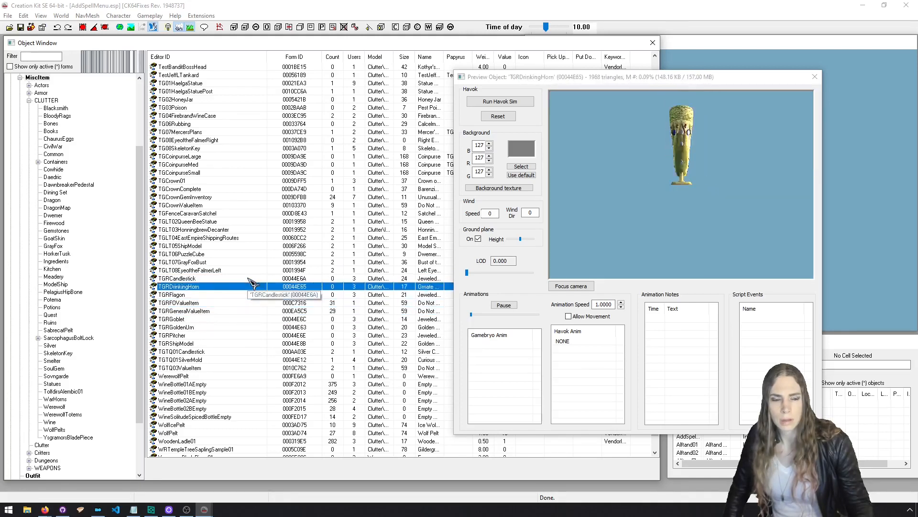
{"action": "key", "text": "Up"}
{"action": "key", "text": "Up"}
{"action": "key", "text": "Up"}
{"action": "key", "text": "Up"}
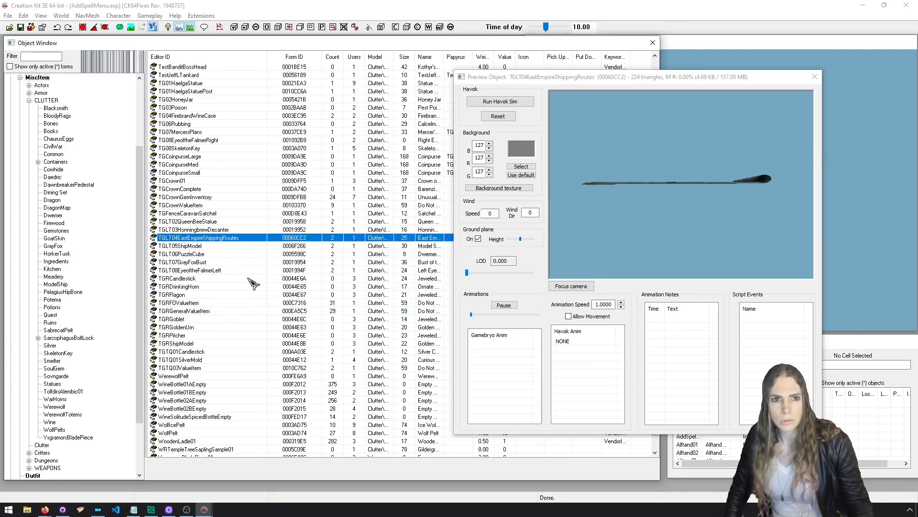
{"action": "key", "text": "Down"}
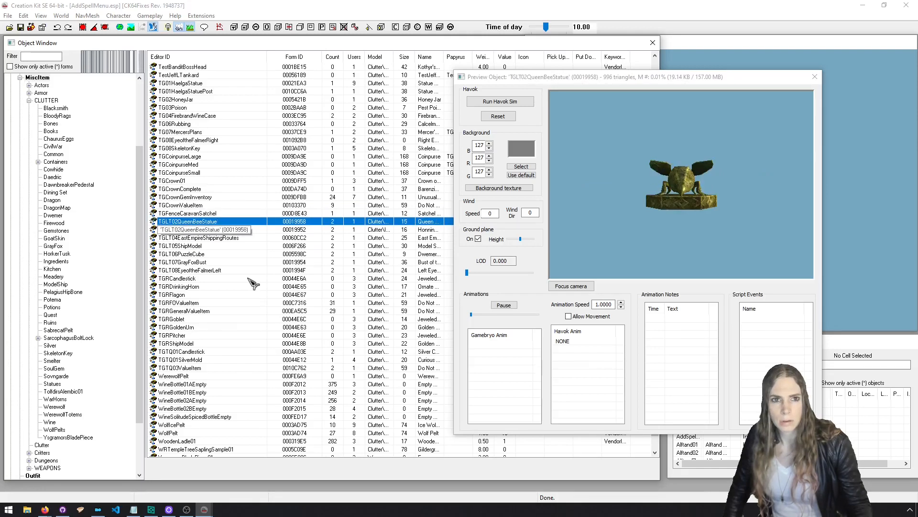
{"action": "left_click", "coordinate": [572, 286]}
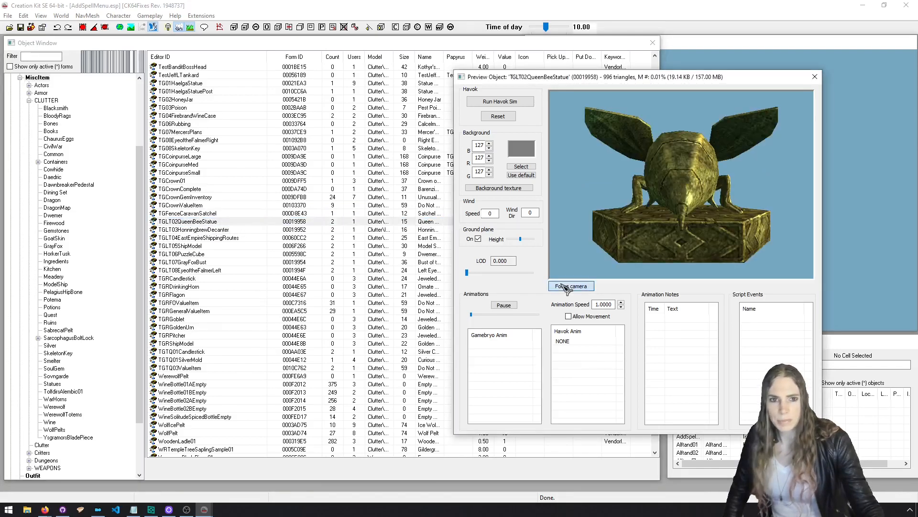
{"action": "middle_click_drag", "start_coordinate": [615, 262], "coordinate": [498, 290], "text": "shift"}
{"action": "left_click", "coordinate": [224, 189]}
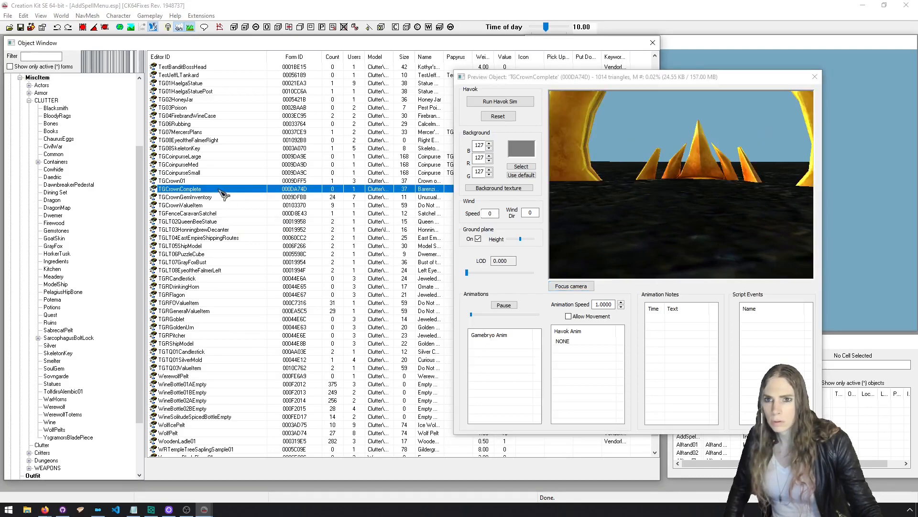
Return to MG06Crystal and inspect its preview with the camera focused and orbited around the model.
{"action": "scroll", "coordinate": [248, 253], "scroll_direction": "up", "scroll_amount": 1}
{"action": "scroll", "coordinate": [252, 258], "scroll_direction": "up", "scroll_amount": 10}
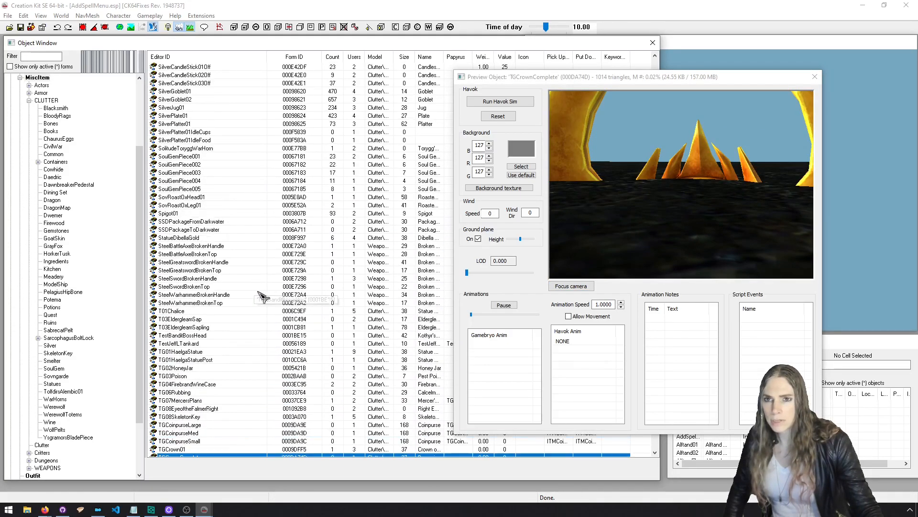
{"action": "scroll", "coordinate": [263, 297], "scroll_direction": "up", "scroll_amount": 2}
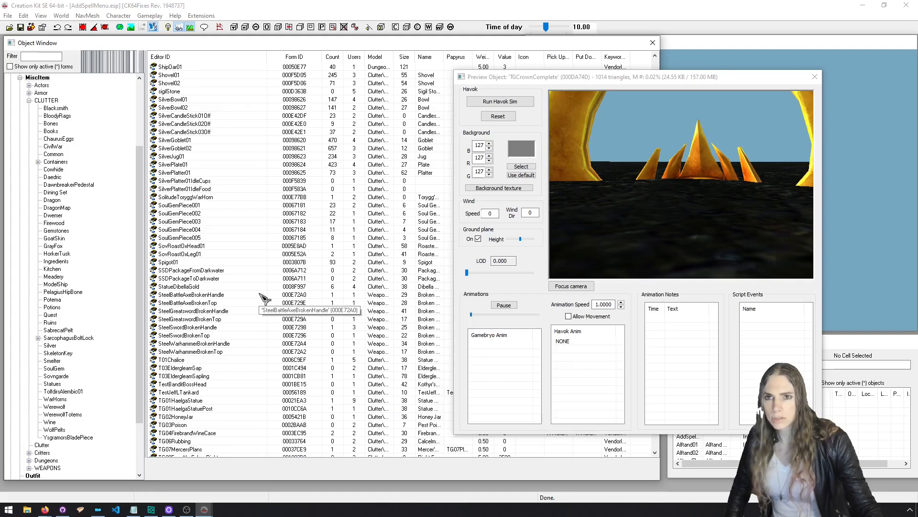
{"action": "scroll", "coordinate": [264, 297], "scroll_direction": "up", "scroll_amount": 15}
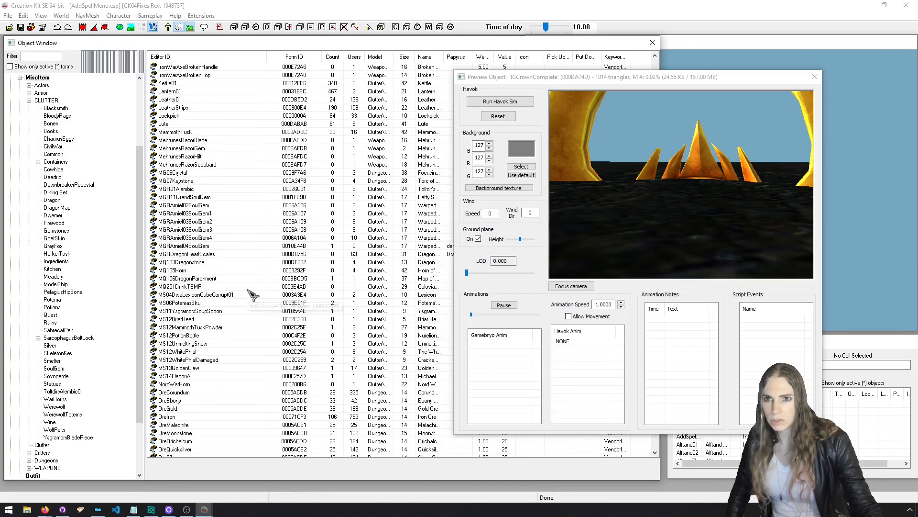
{"action": "left_click", "coordinate": [204, 221]}
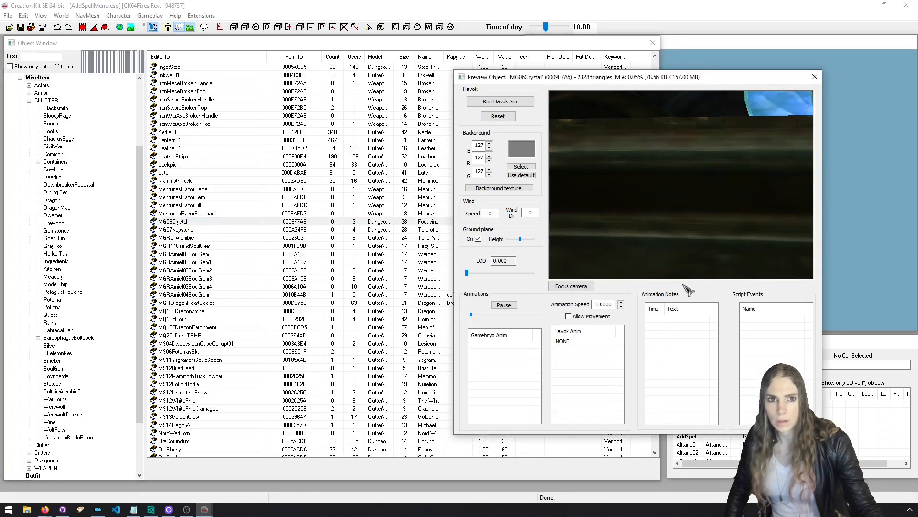
{"action": "left_click", "coordinate": [588, 287]}
{"action": "middle_click_drag", "start_coordinate": [629, 217], "coordinate": [766, 230]}
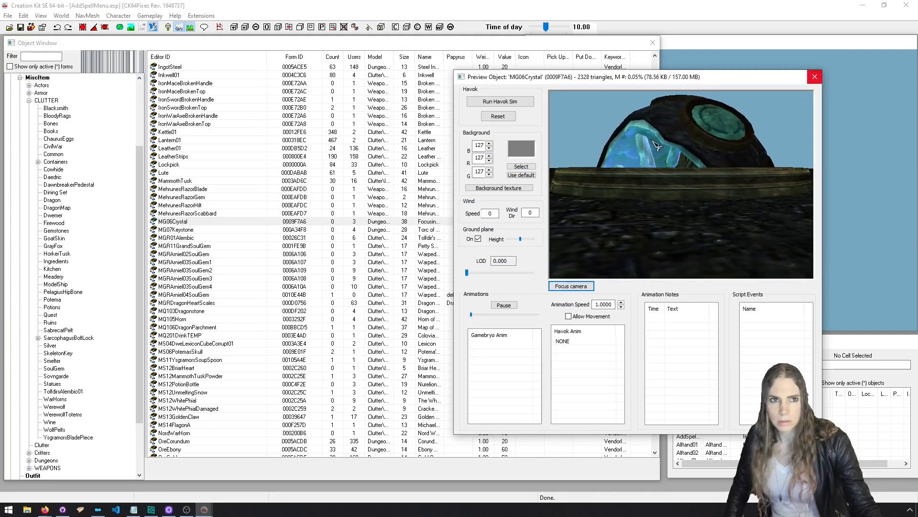
Create a new misc item form from MG06Crystal with ID AddSpellMenu_SpellListActivator and name "Add Spell Menu".
{"action": "double_click", "coordinate": [235, 222]}
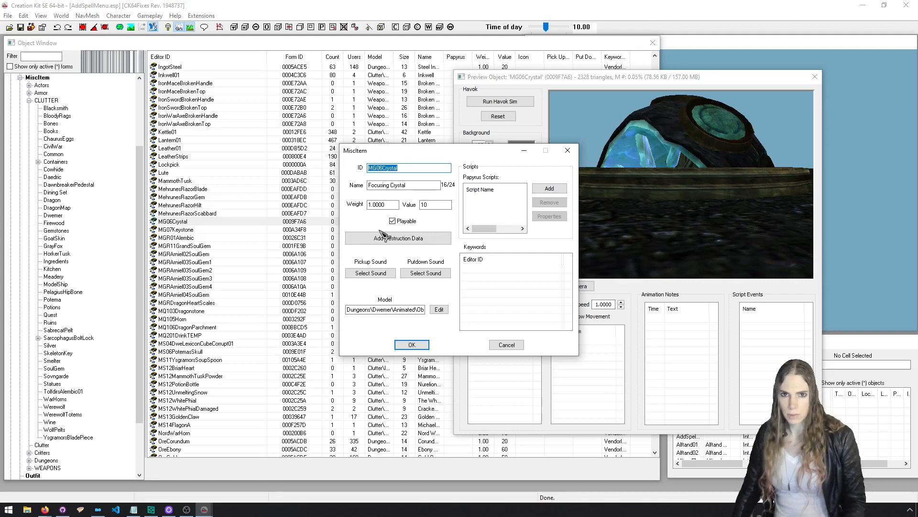
{"action": "type", "text": "AddSpellMenu_SpellListActivator"}
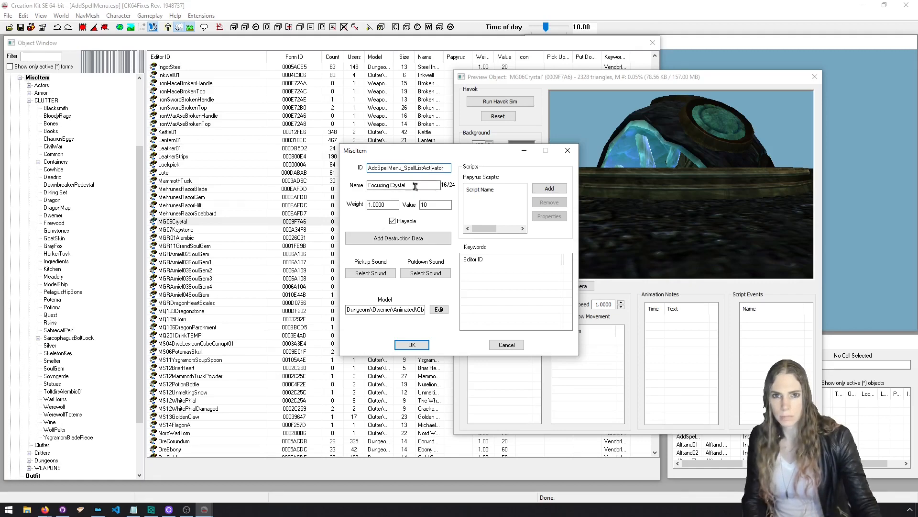
{"action": "type", "text": "Add Spell Menu"}
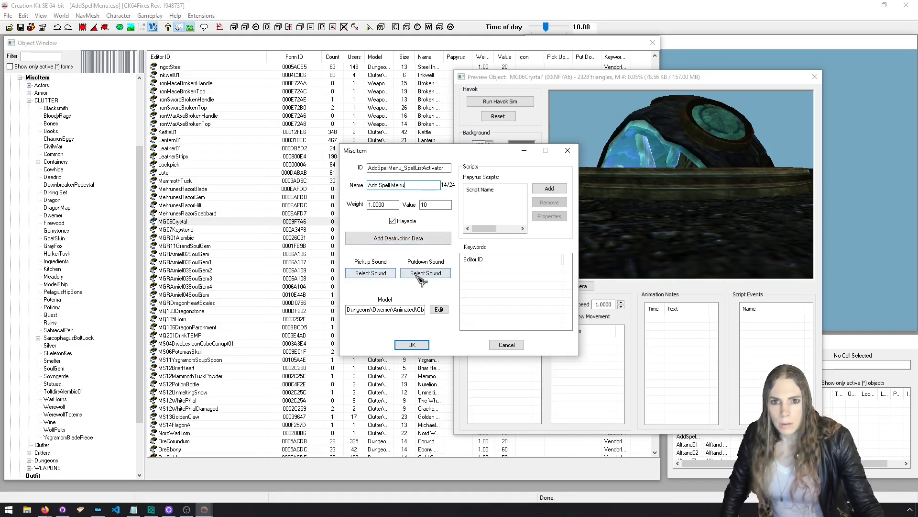
{"action": "left_click", "coordinate": [416, 348]}
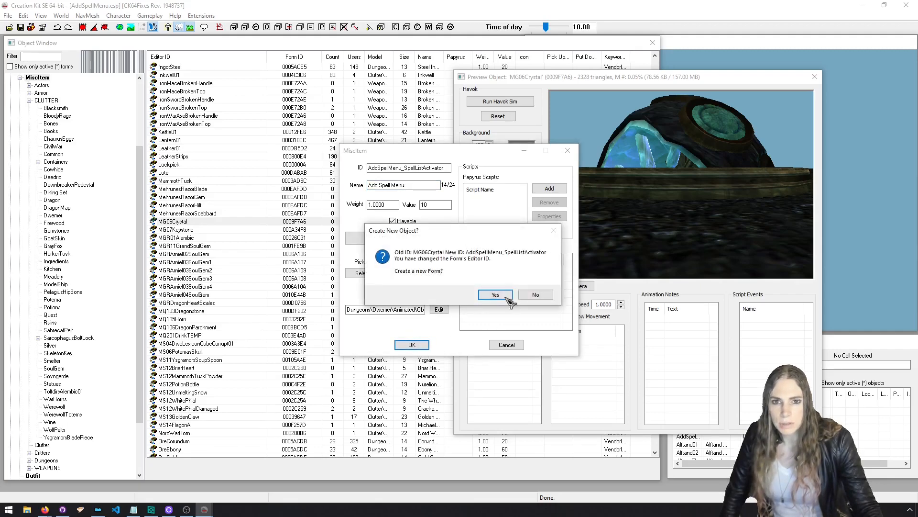
{"action": "left_click", "coordinate": [509, 298]}
Filter the object list by "addspell" and show the matching forms across all object types.
{"action": "left_click", "coordinate": [53, 54]}
{"action": "type", "text": "addspell"}
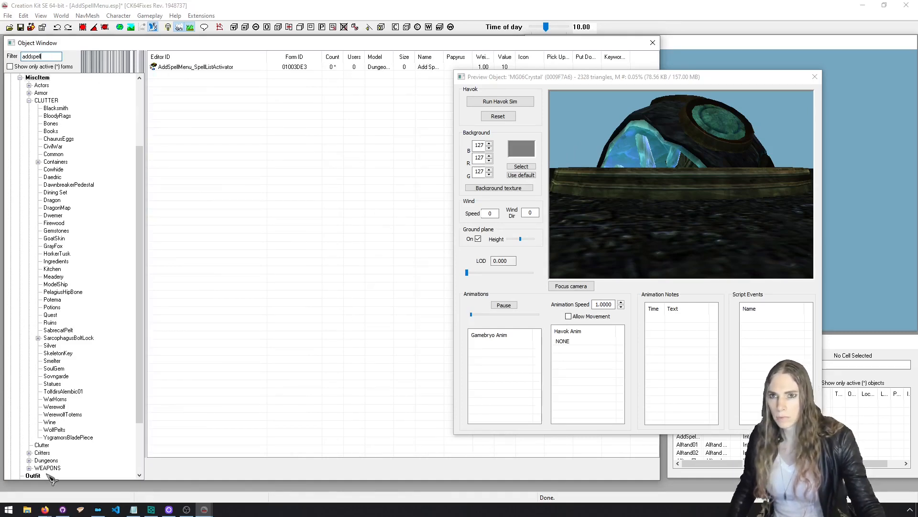
{"action": "scroll", "coordinate": [42, 471], "scroll_direction": "down", "scroll_amount": 3}
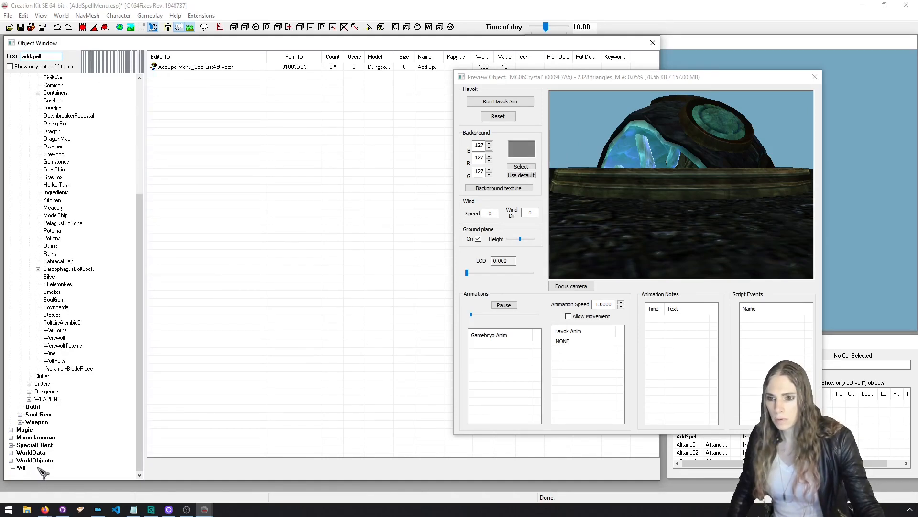
{"action": "left_click", "coordinate": [23, 468]}
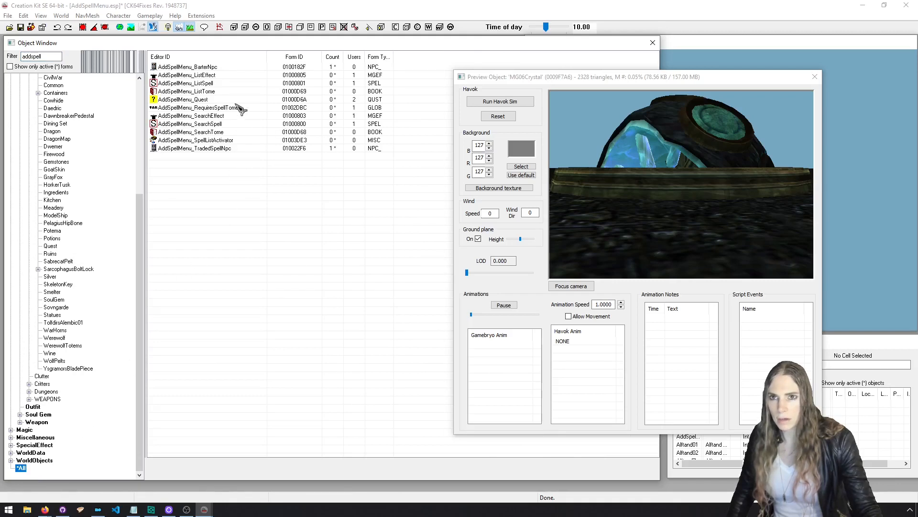
Duplicate AddSpellMenu_SpellListActivator as a new form with the ID AddSpellMenu_SpellSearchActivator.
{"action": "double_click", "coordinate": [234, 140]}
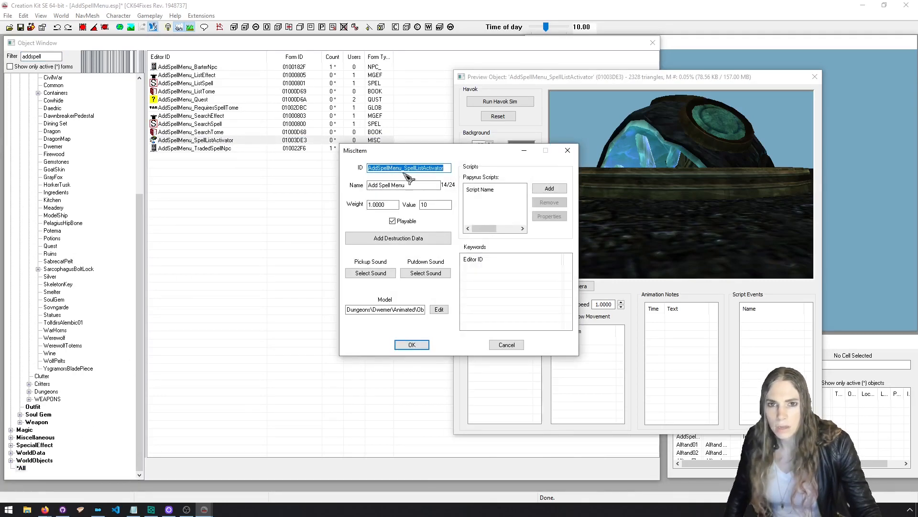
{"action": "left_click", "coordinate": [431, 206]}
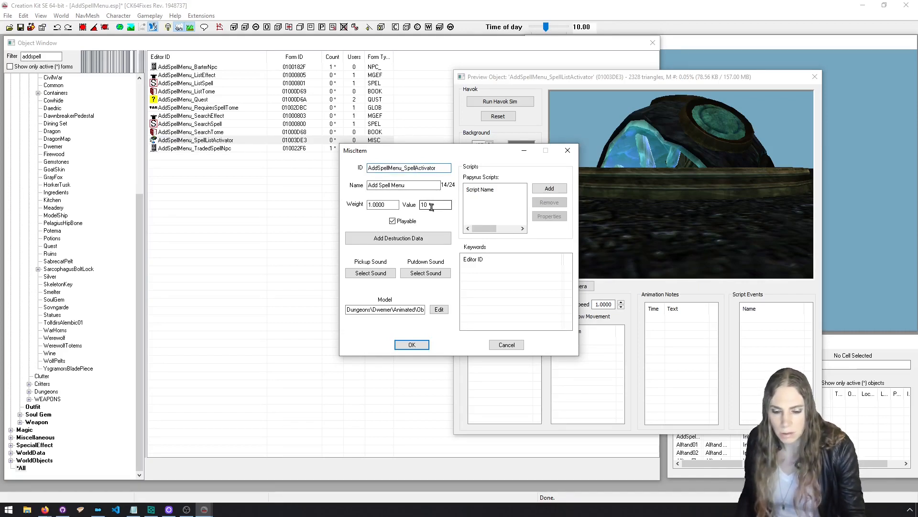
{"action": "key", "text": "BackSpace"}
{"action": "key", "text": "BackSpace"}
{"action": "key", "text": "BackSpace"}
{"action": "key", "text": "BackSpace"}
{"action": "type", "text": "Search"}
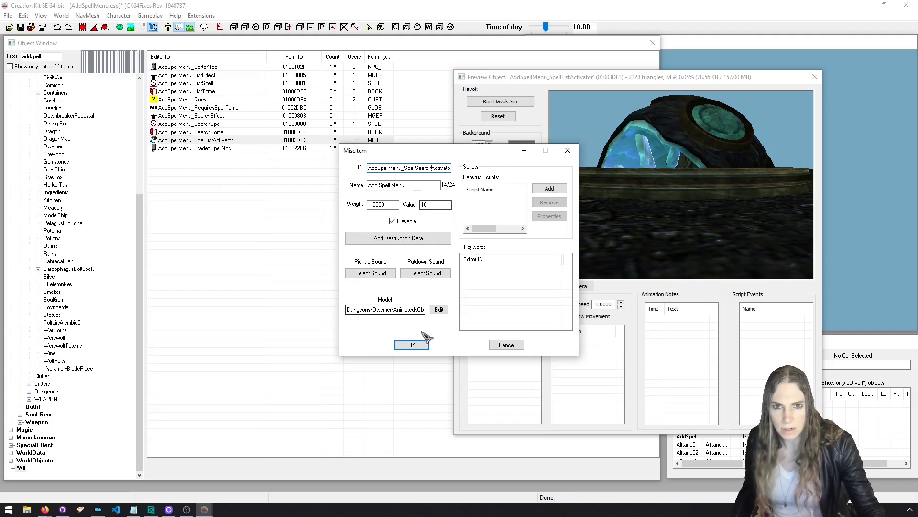
{"action": "left_click", "coordinate": [411, 345]}
{"action": "left_click", "coordinate": [483, 300]}
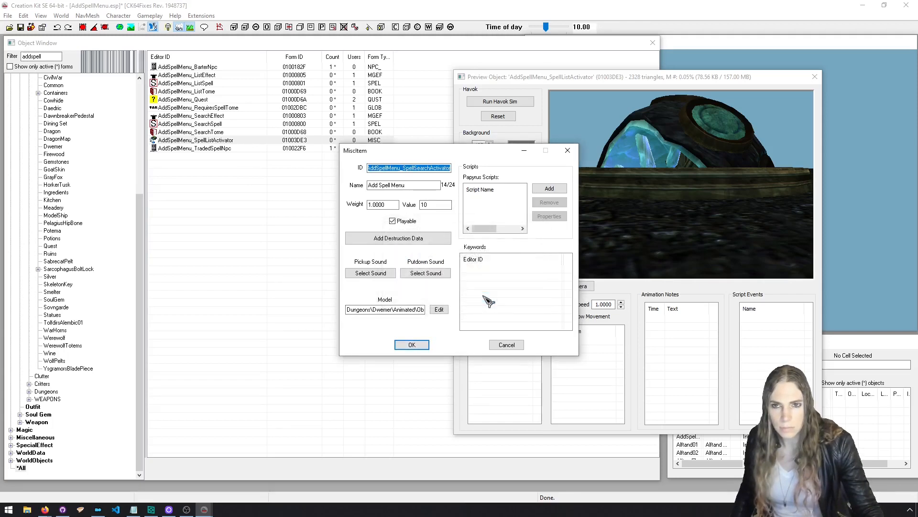
Add a new script named AddSpellMenu_Activator_List extending ObjectReference to AddSpellMenu_SpellListActivator, copying the script name before creating it.
{"action": "double_click", "coordinate": [230, 140]}
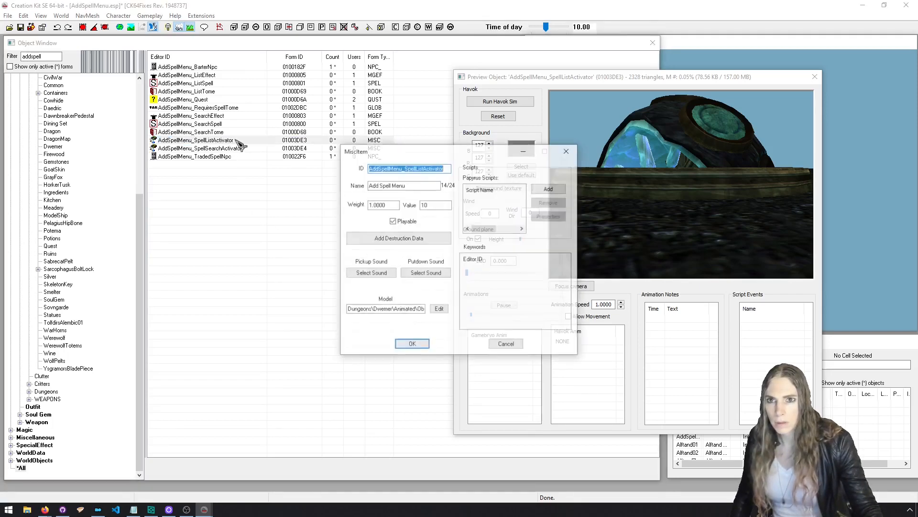
{"action": "left_click", "coordinate": [551, 189]}
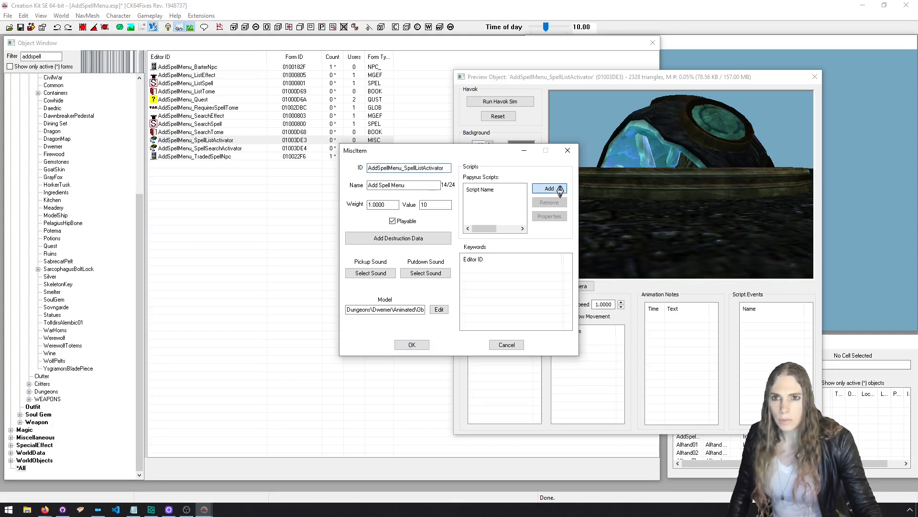
{"action": "double_click", "coordinate": [258, 125]}
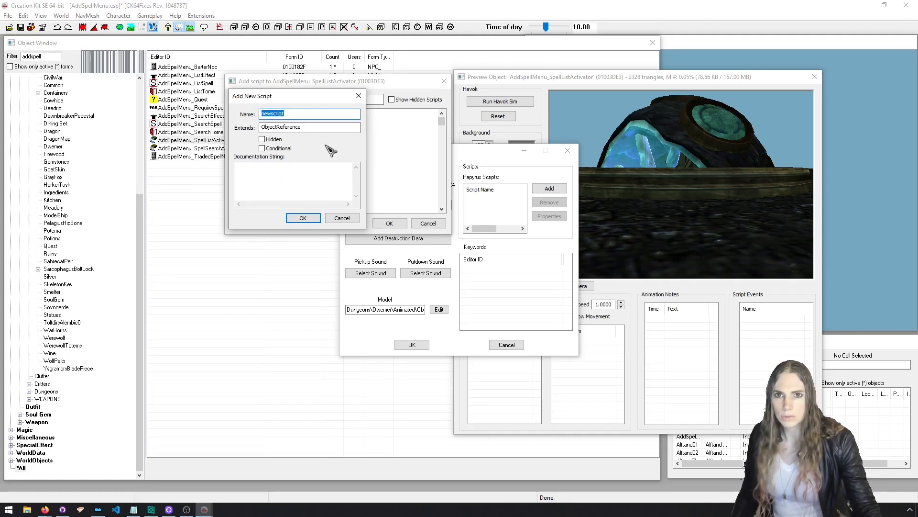
{"action": "type", "text": "AddSpellMenu_Activator_List"}
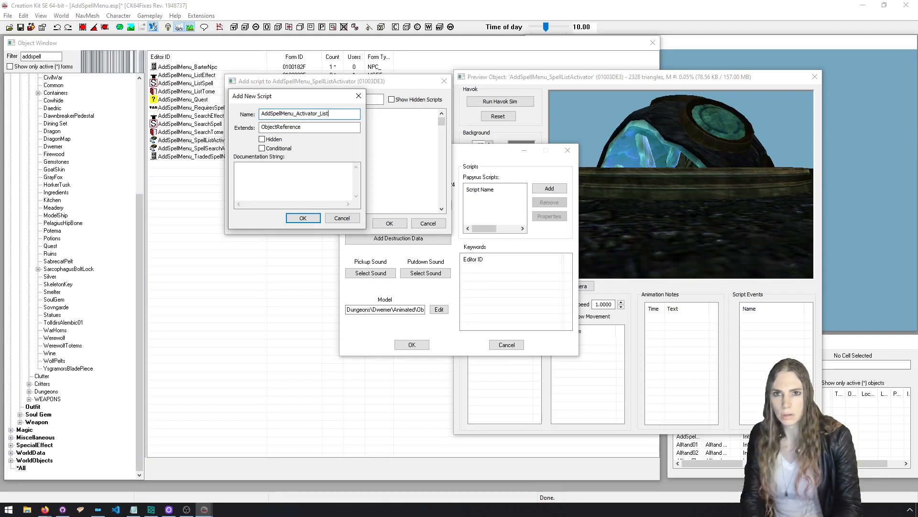
{"action": "key", "text": "ctrl+a"}
{"action": "key", "text": "ctrl+c"}
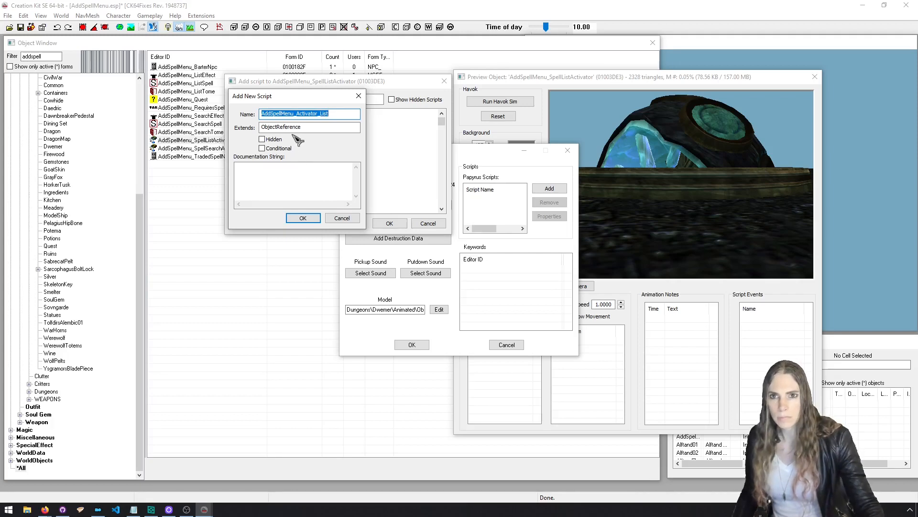
{"action": "left_click", "coordinate": [303, 218]}
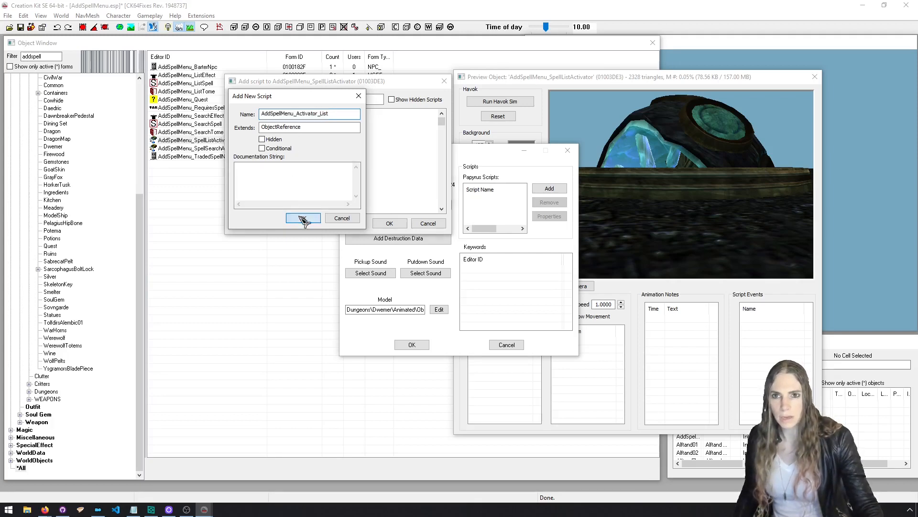
Confirm the script selection for AddSpellMenu_SpellListActivator and accept the misc item's changes.
{"action": "left_click", "coordinate": [390, 223]}
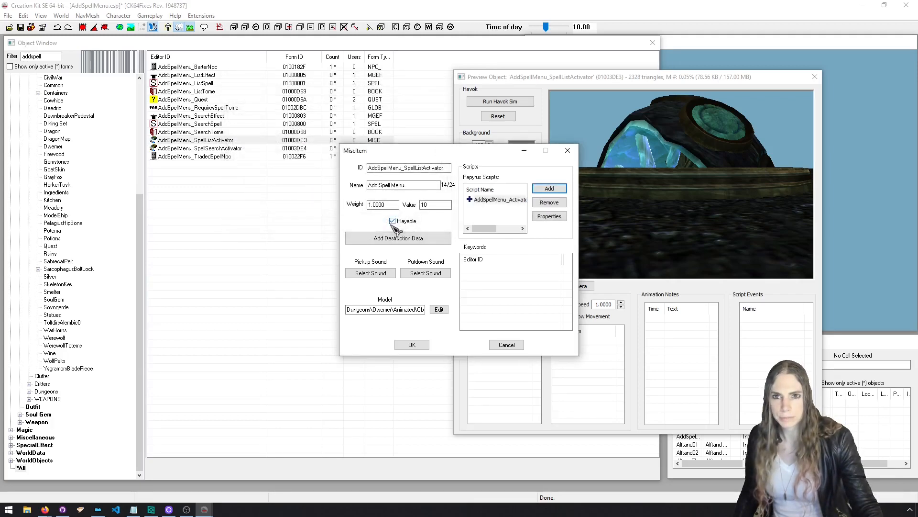
{"action": "left_click", "coordinate": [412, 344]}
Add a new script named AddSpellMenu_Activator_Search extending ObjectReference to AddSpellMenu_SpellSearchActivator, and save the plugin.
{"action": "double_click", "coordinate": [263, 147]}
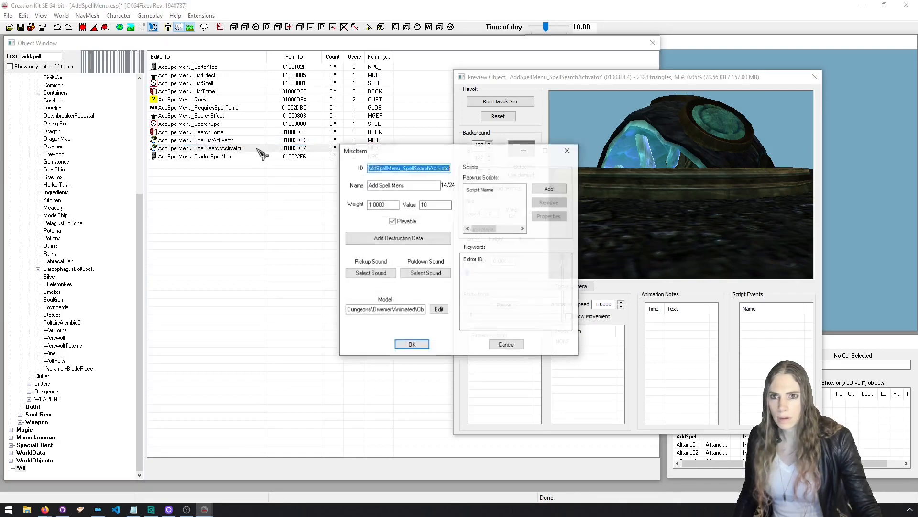
{"action": "left_click", "coordinate": [549, 190]}
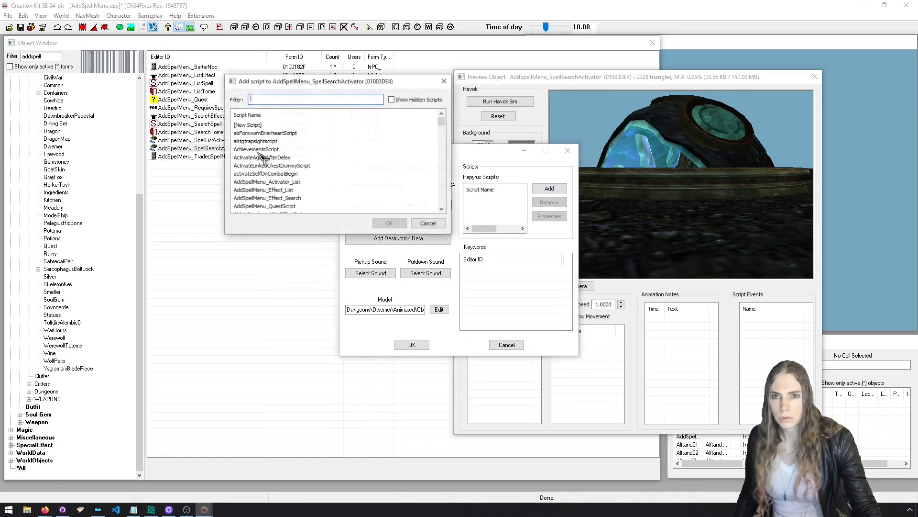
{"action": "double_click", "coordinate": [253, 127]}
{"action": "double_click", "coordinate": [283, 115]}
{"action": "key", "text": "ctrl+v"}
{"action": "type", "text": "Search"}
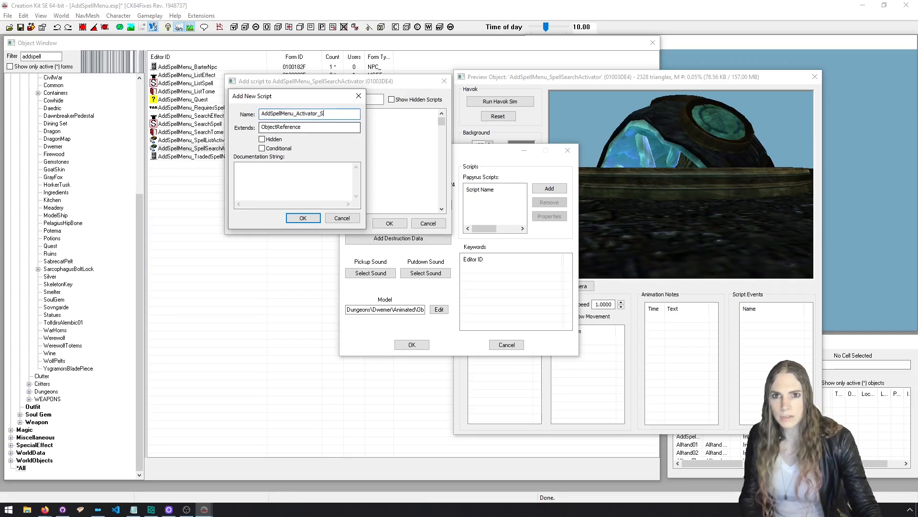
{"action": "left_click", "coordinate": [326, 218]}
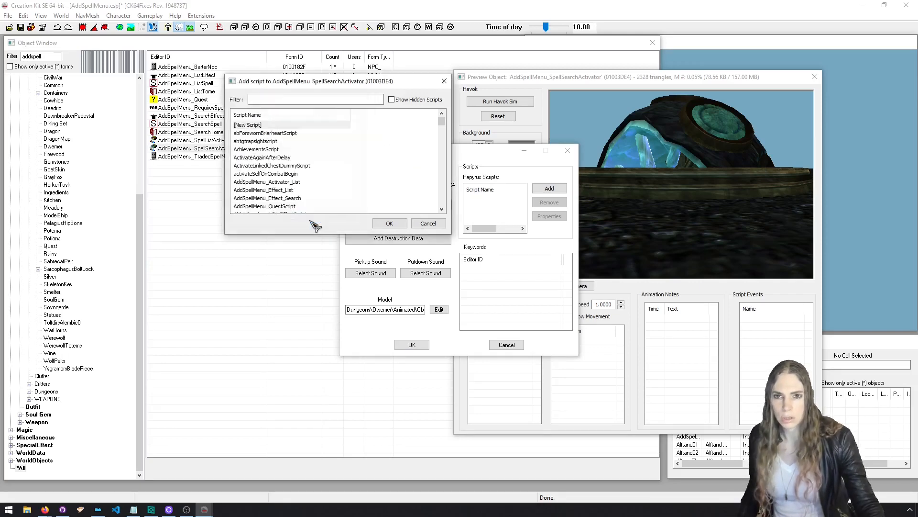
{"action": "left_click", "coordinate": [389, 224]}
{"action": "left_click", "coordinate": [412, 344]}
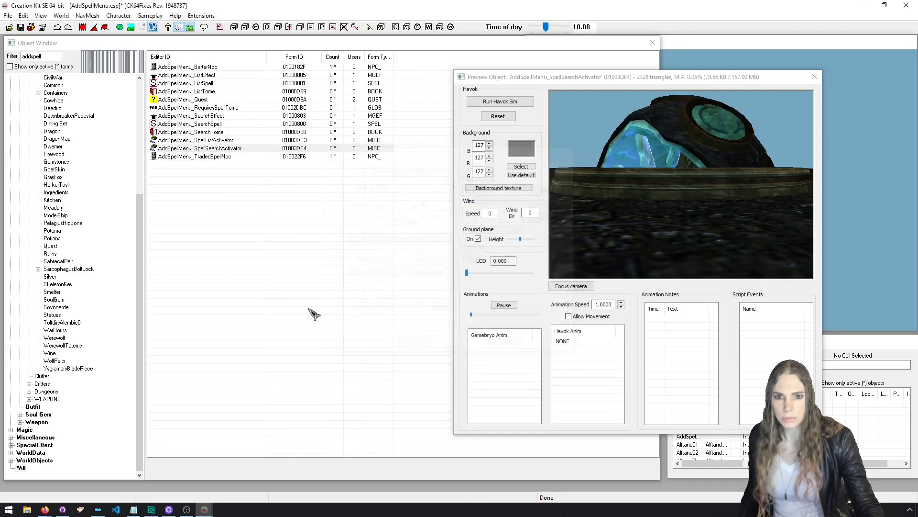
{"action": "left_click", "coordinate": [20, 27]}
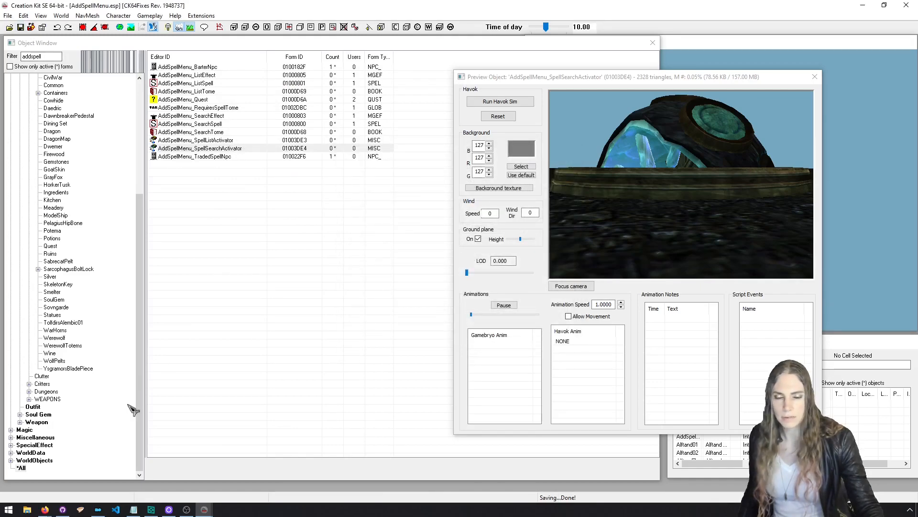
Switch to Visual Studio Code and open the AddSpellMenu project's SkyrimSE workspace, closing the Welcome page and the terminal.
{"action": "left_click", "coordinate": [115, 509]}
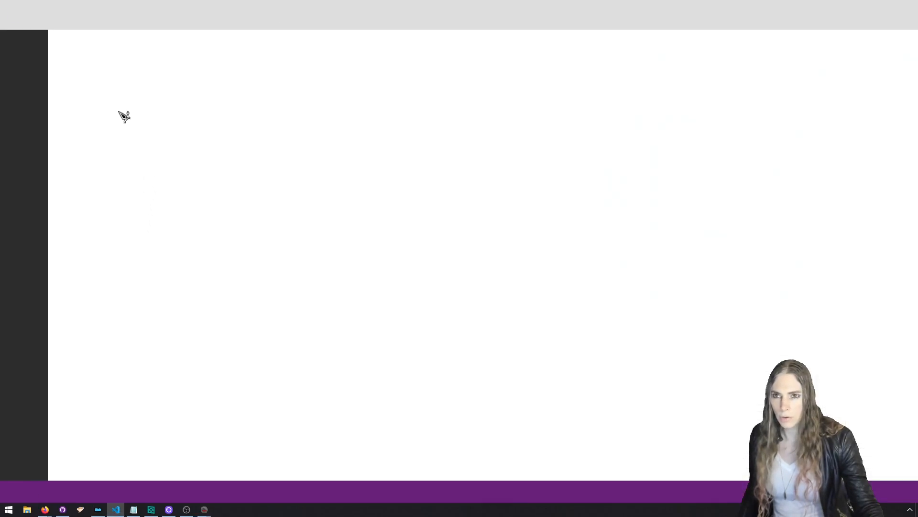
{"action": "left_click", "coordinate": [151, 47]}
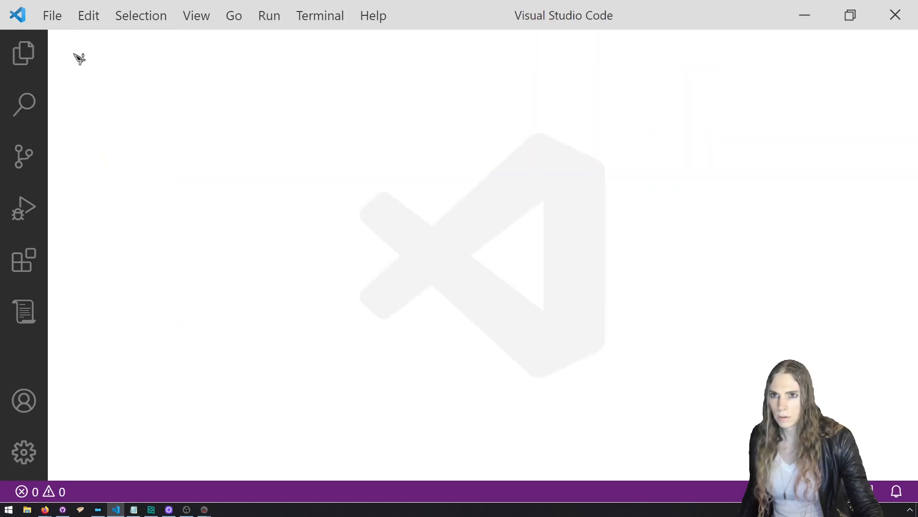
{"action": "left_click", "coordinate": [24, 53]}
{"action": "left_click", "coordinate": [148, 76]}
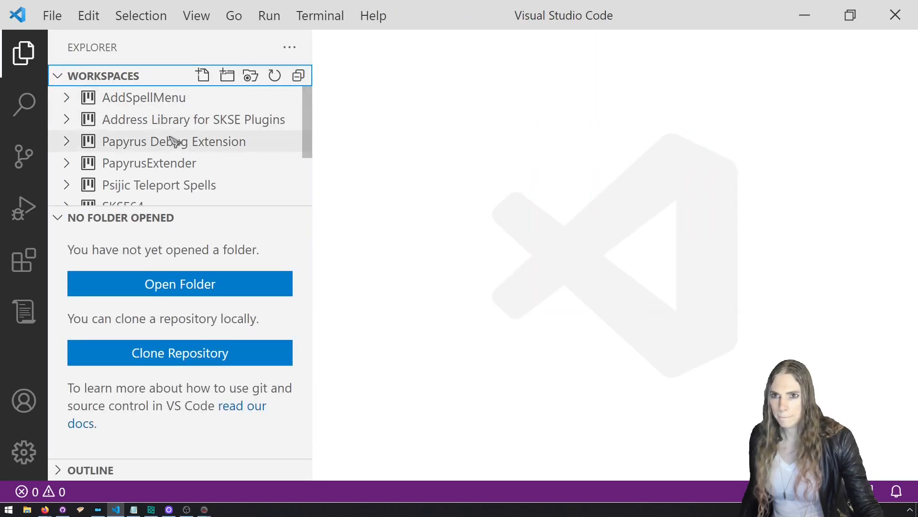
{"action": "left_click", "coordinate": [175, 99]}
{"action": "scroll", "coordinate": [180, 164], "scroll_direction": "down", "scroll_amount": 1}
{"action": "left_click", "coordinate": [180, 164]}
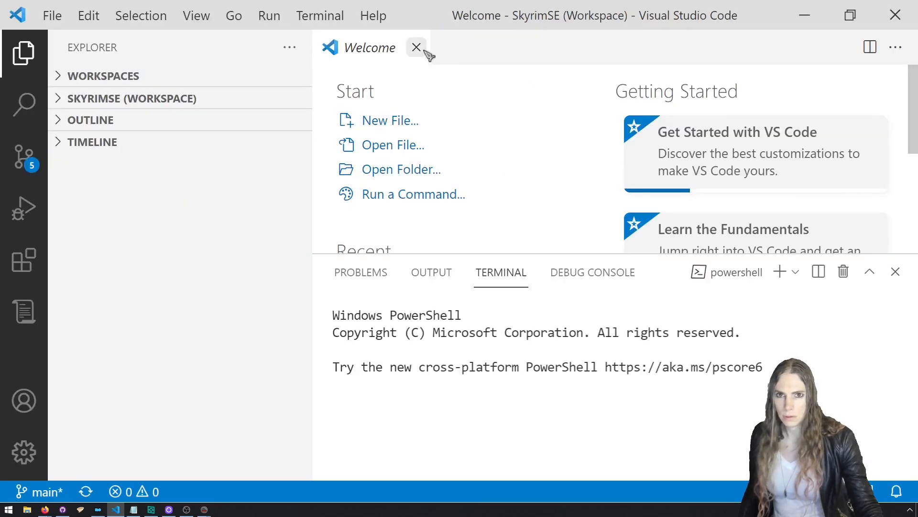
{"action": "left_click", "coordinate": [416, 45]}
{"action": "left_click", "coordinate": [895, 271]}
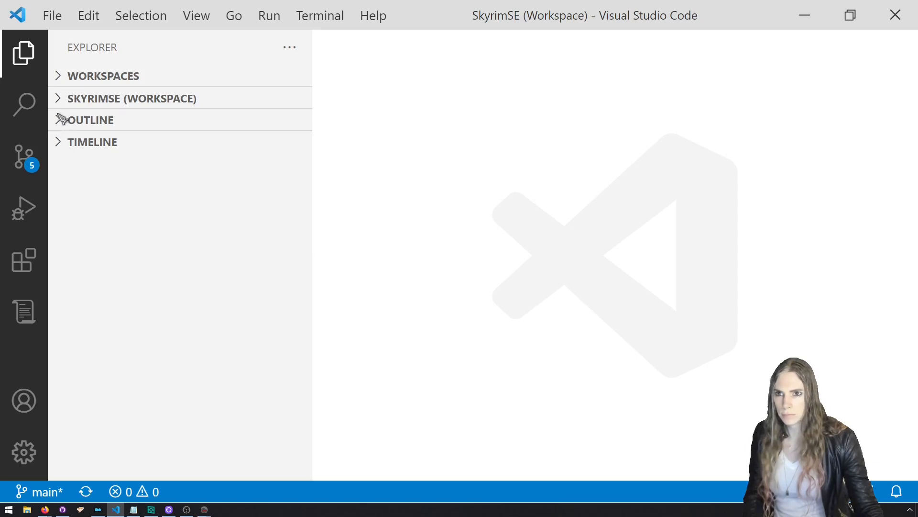
Delete AddSpellMenu_Effect_Search.pas from the AddSpellMenu project's Scripts folder.
{"action": "left_click", "coordinate": [32, 57]}
{"action": "left_click", "coordinate": [33, 56]}
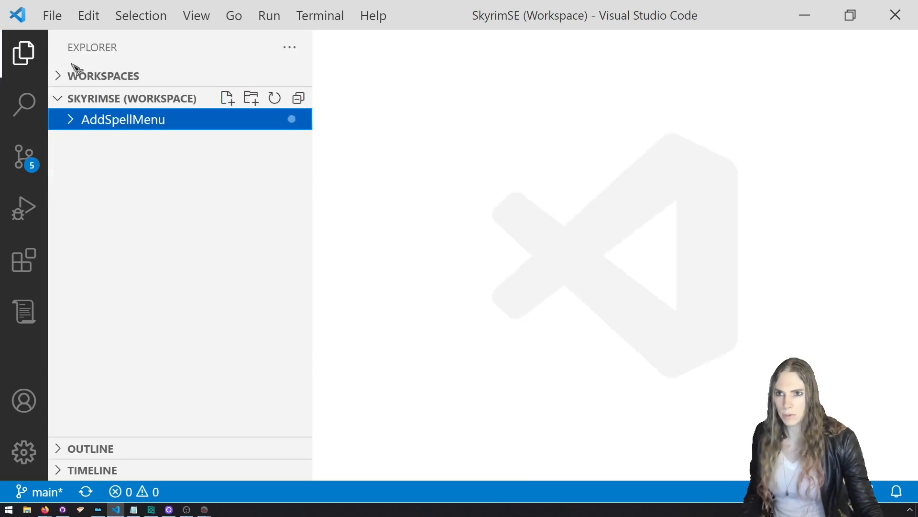
{"action": "left_click", "coordinate": [124, 79]}
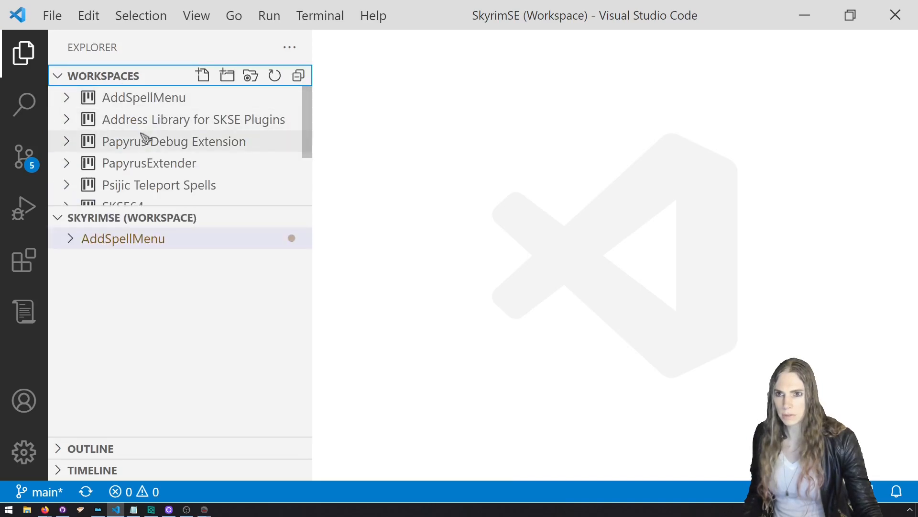
{"action": "left_click", "coordinate": [87, 238]}
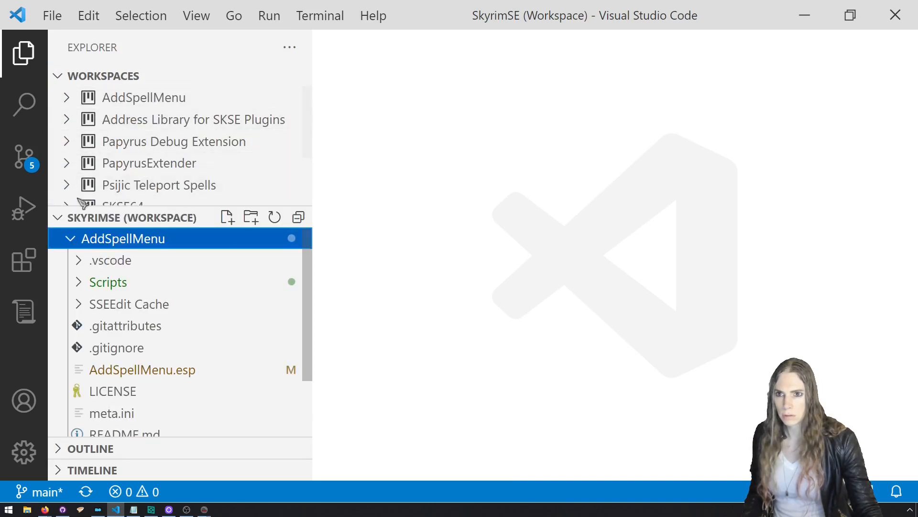
{"action": "left_click", "coordinate": [62, 75]}
{"action": "left_click", "coordinate": [167, 164]}
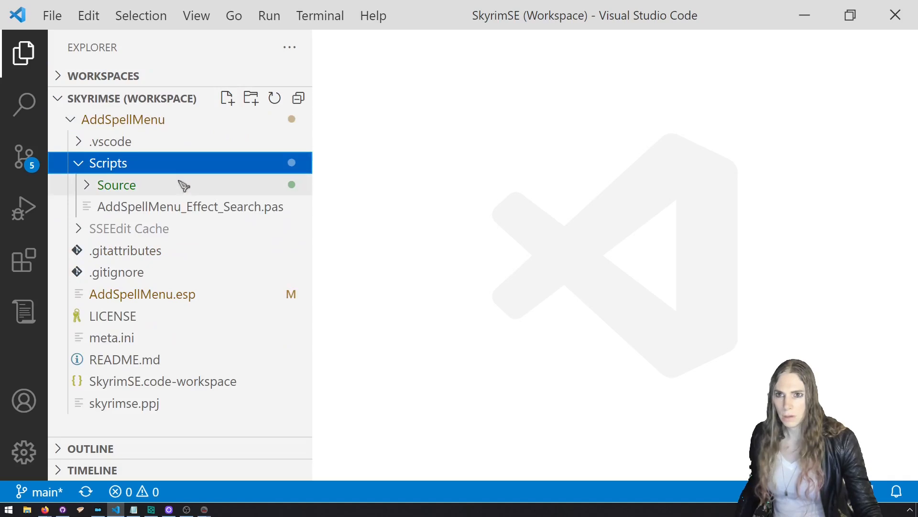
{"action": "left_click", "coordinate": [230, 215]}
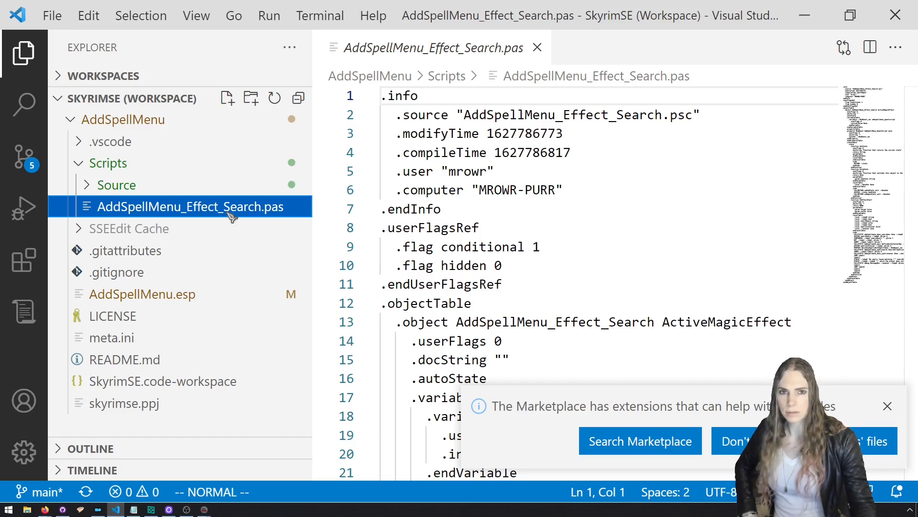
{"action": "key", "text": "Delete"}
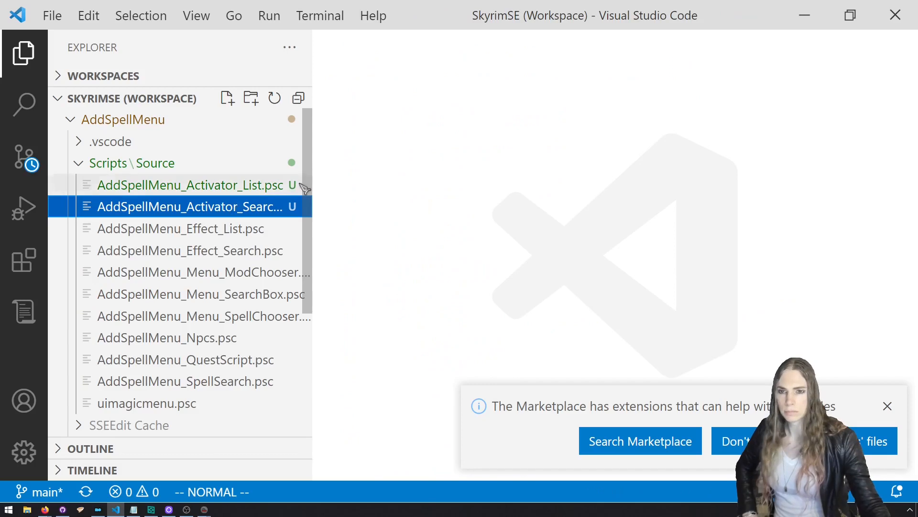
View AddSpellMenu_Activator_List.psc, and open AddSpellMenu_Activator_Search.psc for editing below its Scriptname line.
{"action": "left_click_drag", "start_coordinate": [313, 193], "coordinate": [388, 190]}
{"action": "left_click", "coordinate": [373, 188]}
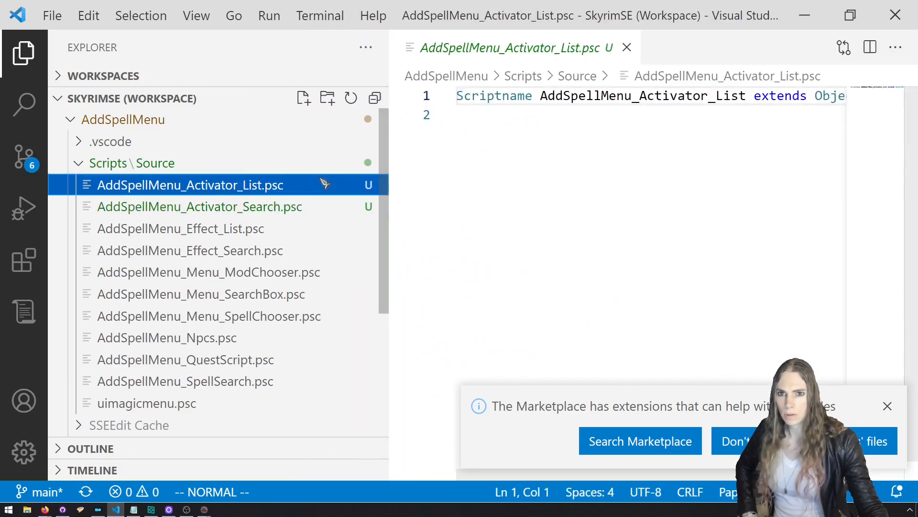
{"action": "left_click", "coordinate": [322, 204]}
{"action": "left_click", "coordinate": [319, 192]}
{"action": "left_click", "coordinate": [319, 203]}
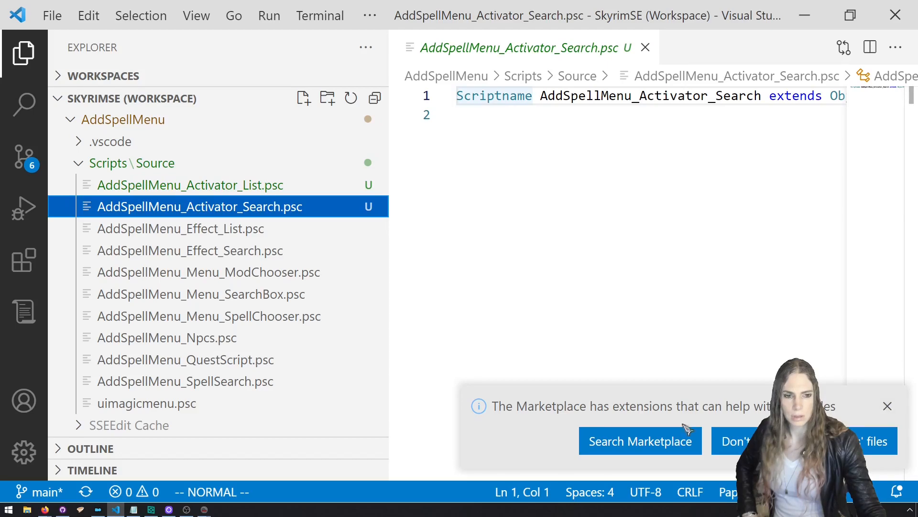
{"action": "left_click", "coordinate": [670, 442]}
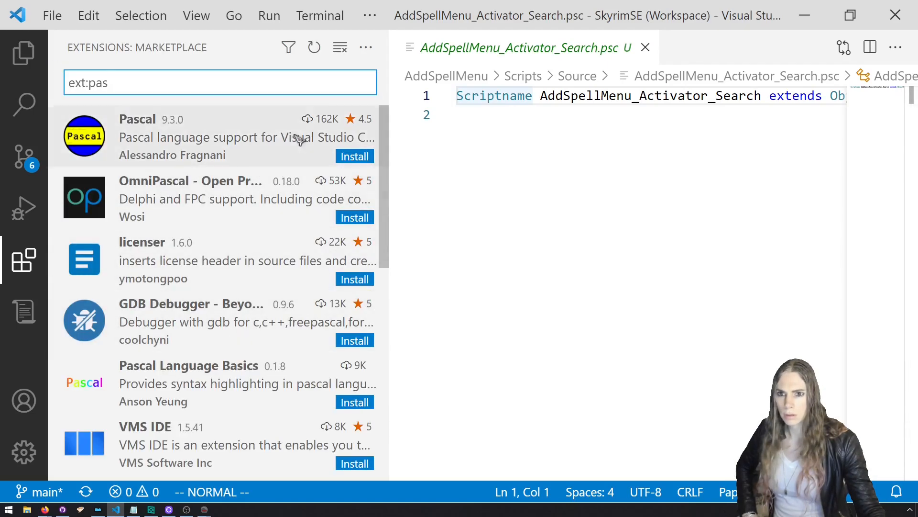
{"action": "key", "text": "ctrl+shift+e"}
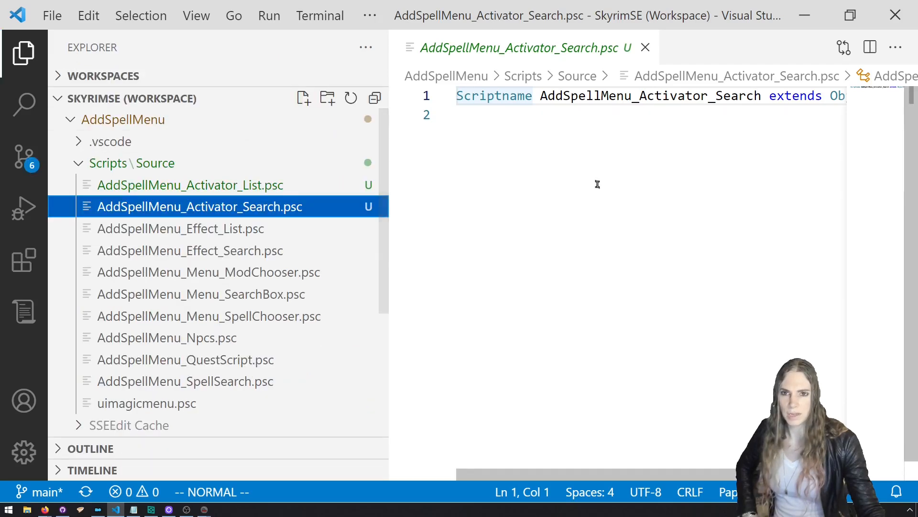
{"action": "left_click", "coordinate": [580, 166]}
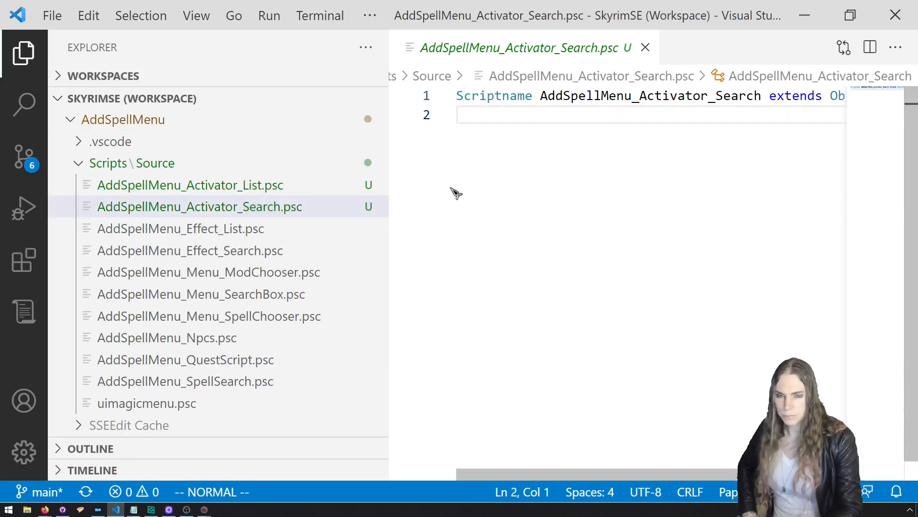
{"action": "left_click_drag", "start_coordinate": [389, 212], "coordinate": [315, 213]}
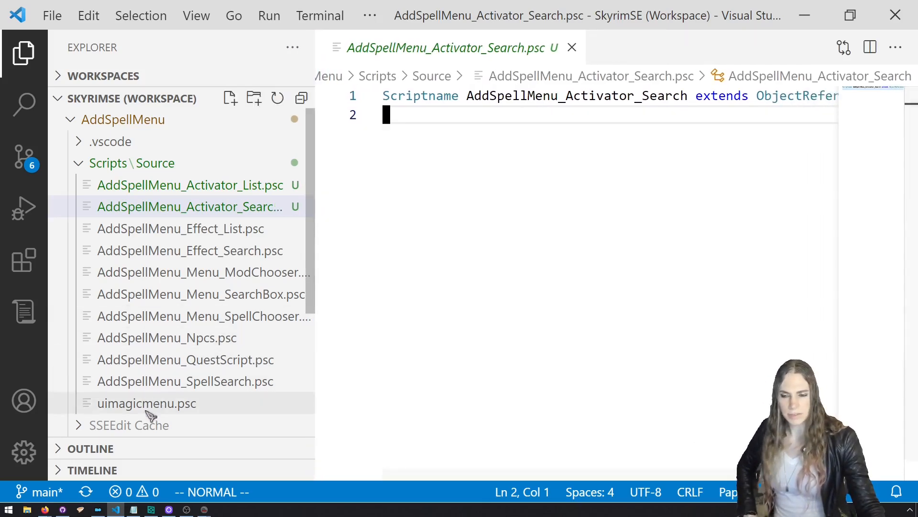
Switch to Firefox and open the Creation Kit wiki's Category:Events page in a maximized window.
{"action": "mouse_move", "coordinate": [49, 511]}
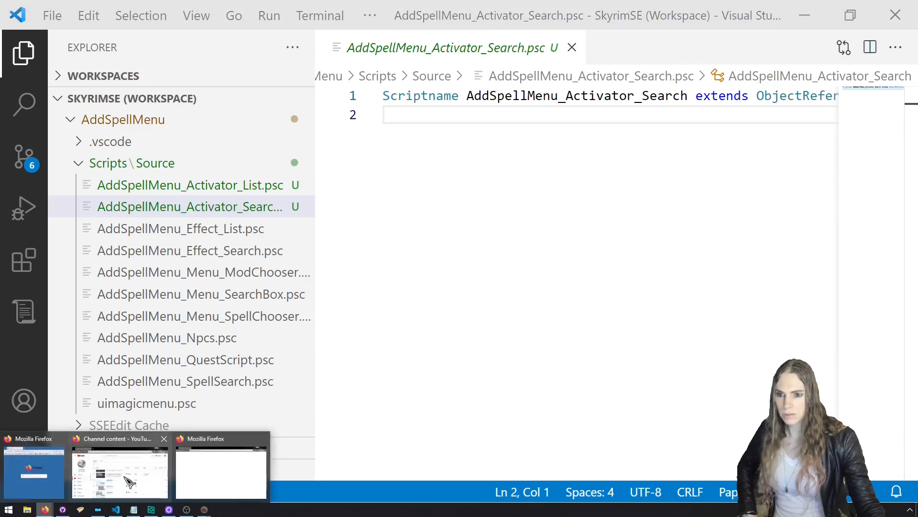
{"action": "left_click", "coordinate": [200, 478]}
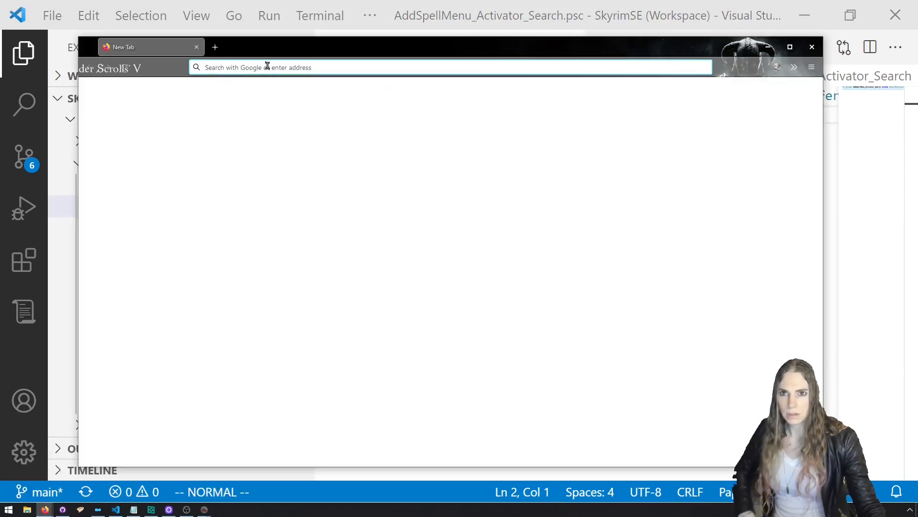
{"action": "type", "text": "creation"}
{"action": "key", "text": "Return"}
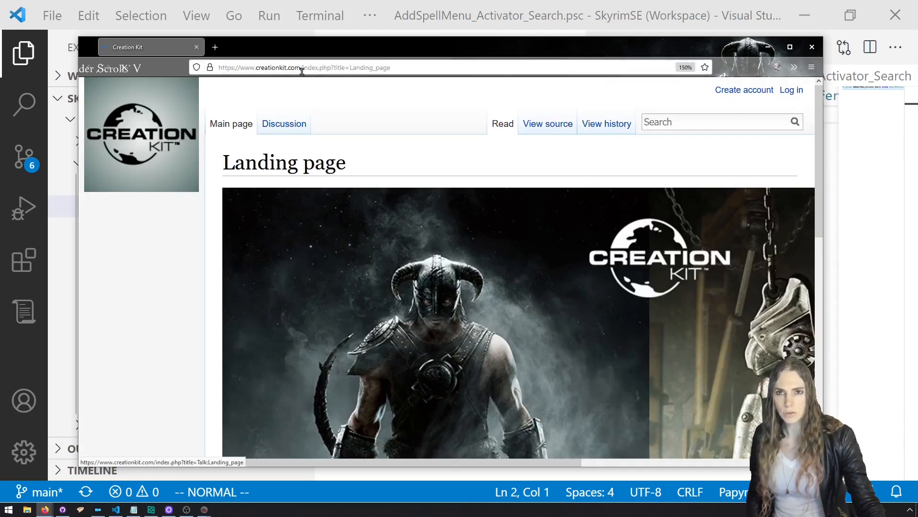
{"action": "left_click", "coordinate": [299, 68]}
{"action": "type", "text": "e"}
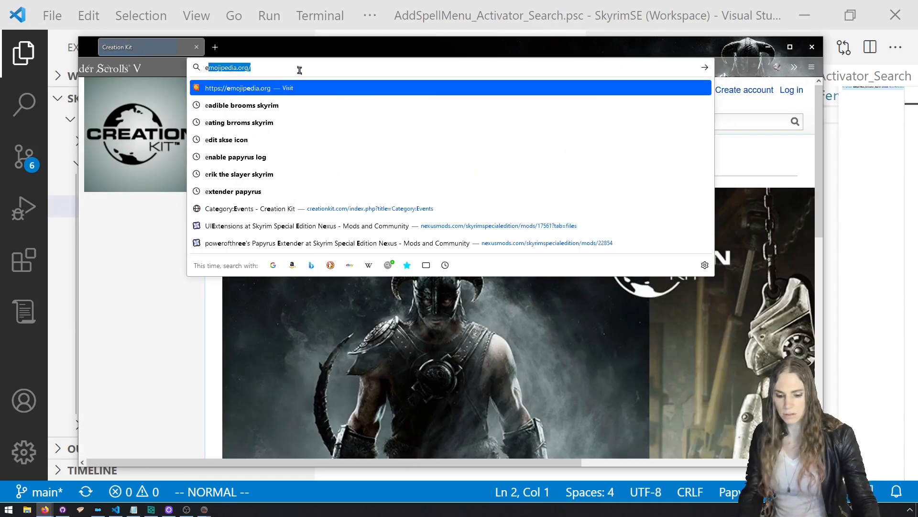
{"action": "type", "text": "vents"}
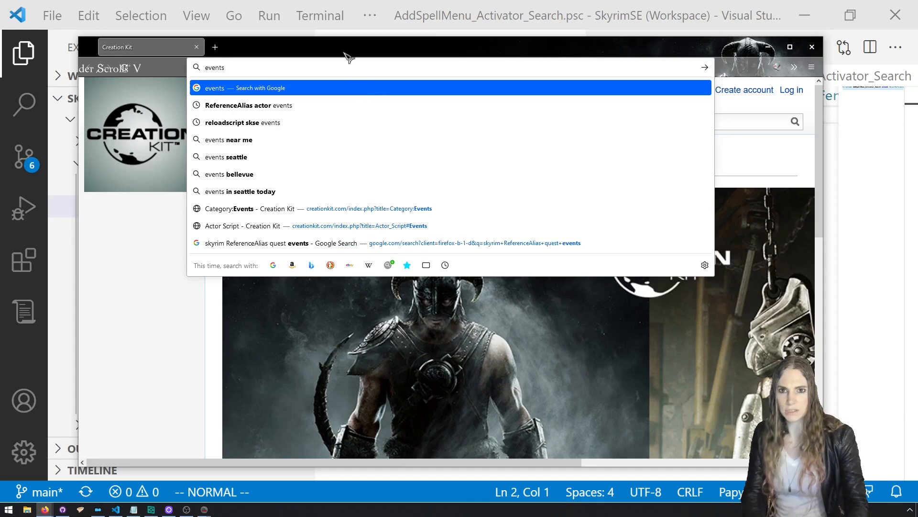
{"action": "left_click", "coordinate": [420, 208]}
{"action": "double_click", "coordinate": [464, 47]}
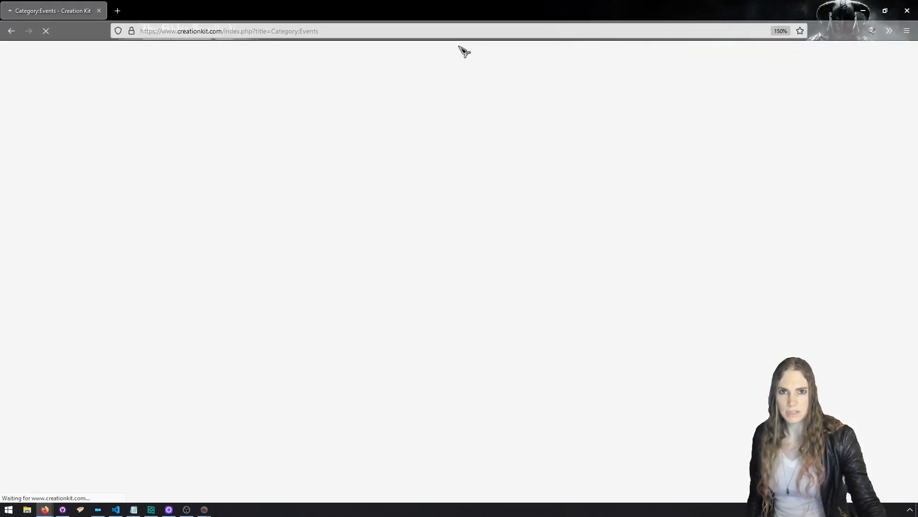
Find "equip" among the wiki events, open OnEquipped - ObjectReference and copy its syntax line Event OnEquipped(Actor akActor).
{"action": "key", "text": "ctrl+f"}
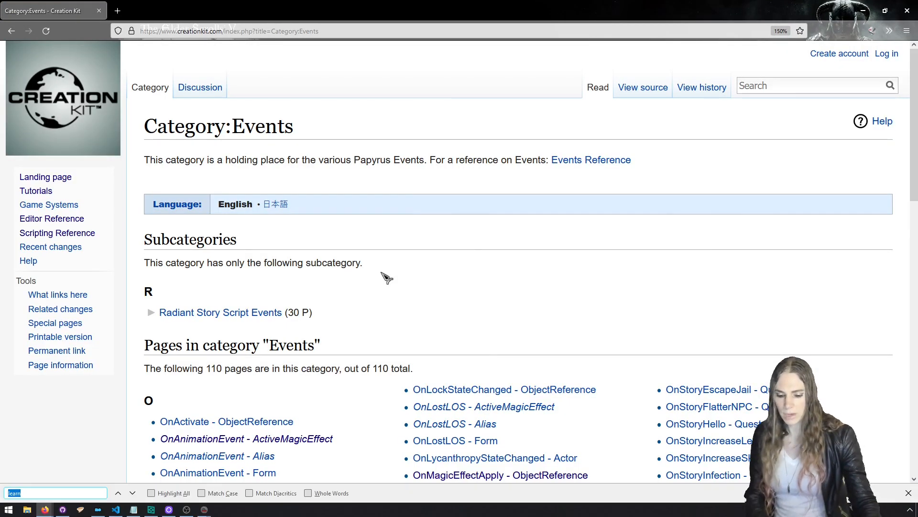
{"action": "type", "text": "equip"}
{"action": "left_click", "coordinate": [297, 263]}
{"action": "left_click_drag", "start_coordinate": [167, 182], "coordinate": [433, 191]}
{"action": "left_click", "coordinate": [423, 220]}
{"action": "left_click_drag", "start_coordinate": [345, 360], "coordinate": [169, 362]}
{"action": "right_click", "coordinate": [232, 362]}
{"action": "left_click", "coordinate": [258, 371]}
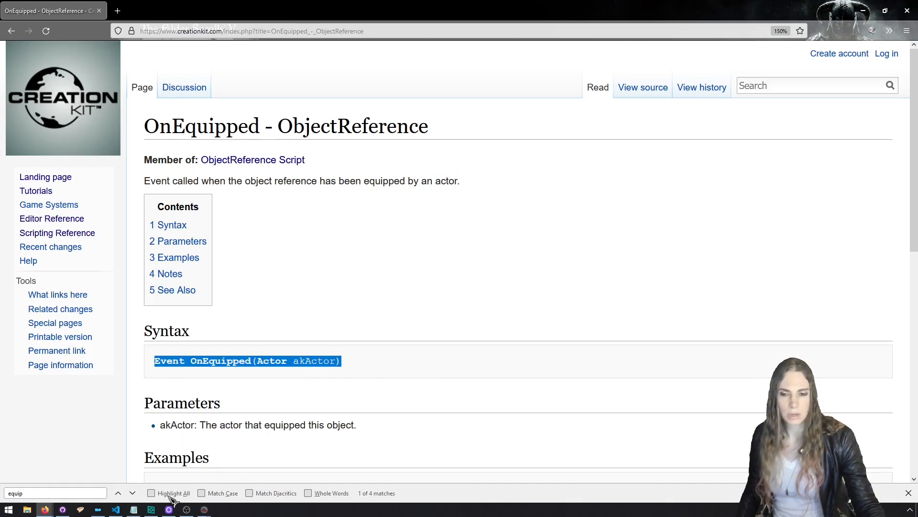
Switch to Visual Studio Code and add the copied Event OnEquipped(Actor akActor) block with a closing EndEvent to AddSpellMenu_Activator_Search.psc.
{"action": "left_click", "coordinate": [116, 510]}
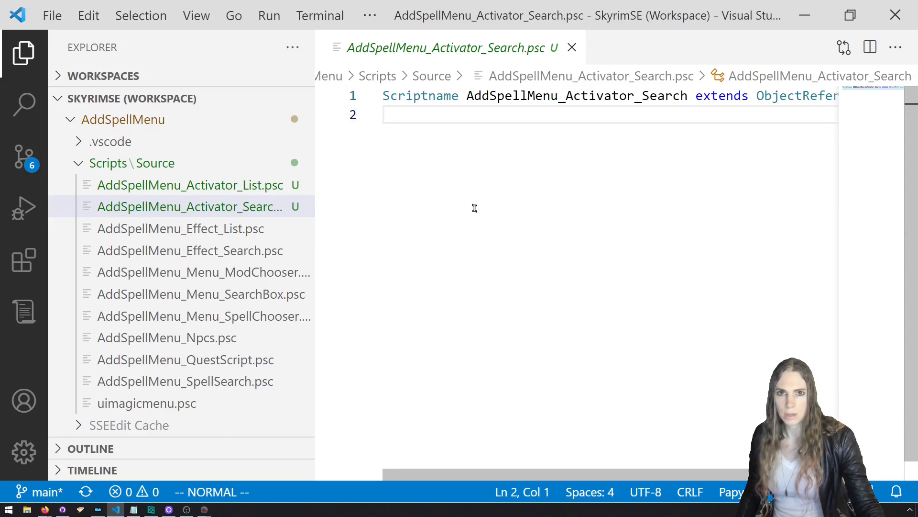
{"action": "key", "text": "p"}
{"action": "key", "text": "ctrl+b"}
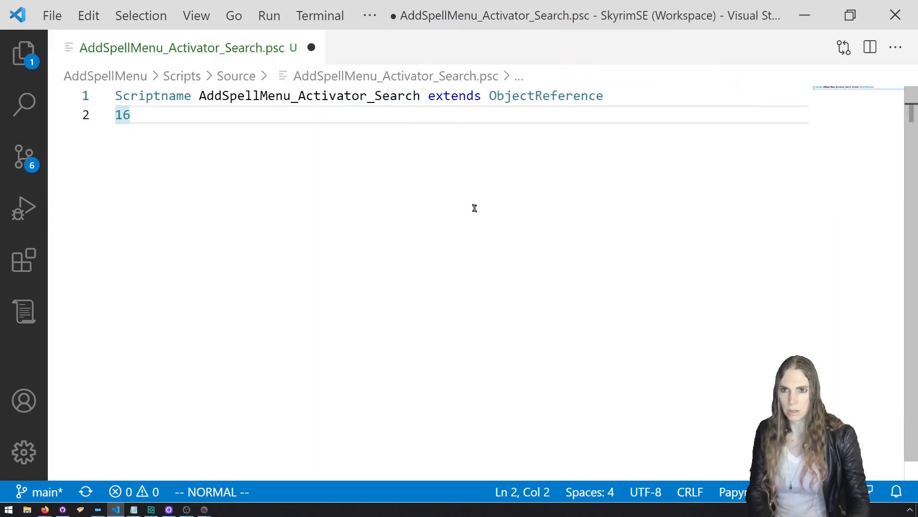
{"action": "key", "text": "a"}
{"action": "key", "text": "BackSpace"}
{"action": "key", "text": "BackSpace"}
{"action": "key", "text": "Return"}
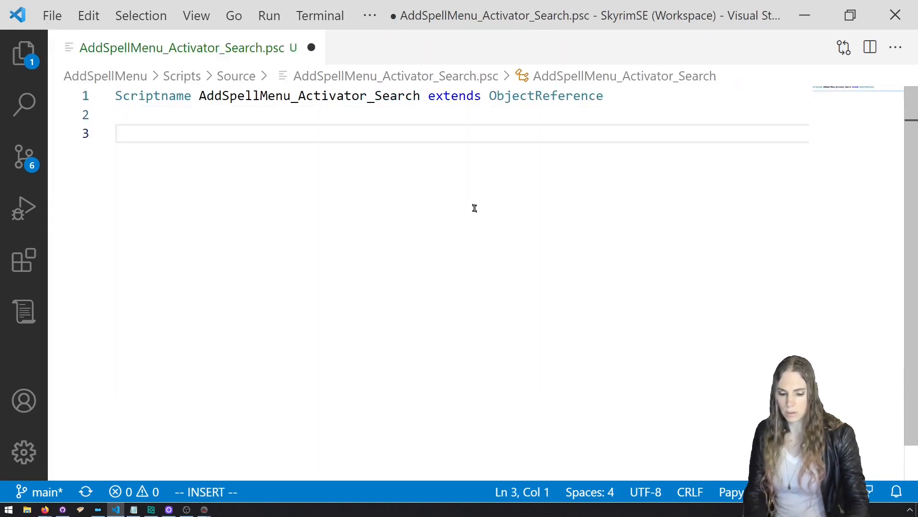
{"action": "key", "text": "ctrl+v"}
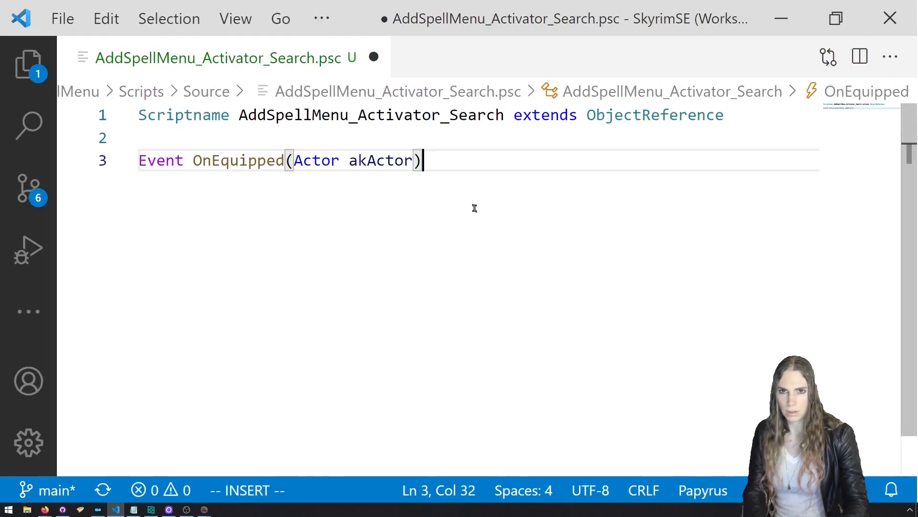
{"action": "key", "text": "Return"}
{"action": "key", "text": "Return"}
{"action": "type", "text": "EndEvent"}
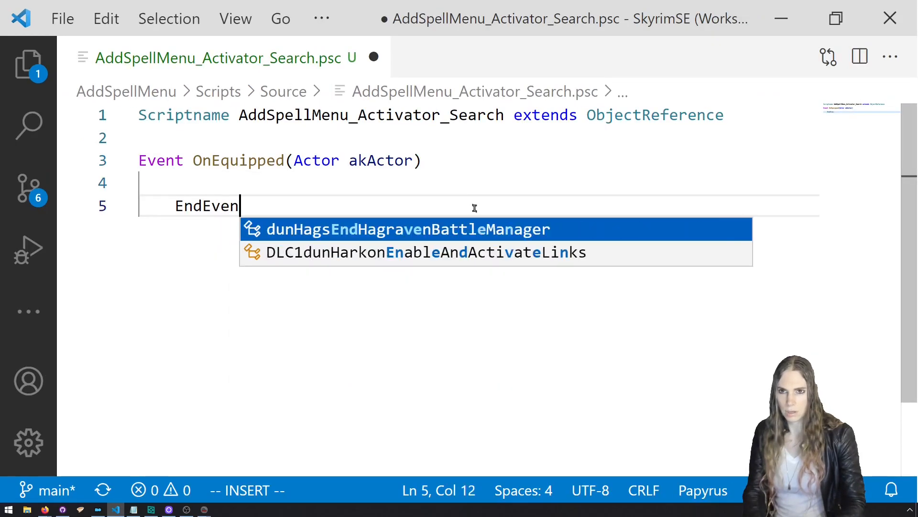
Change the casing of the Scriptname keyword to scriptName in AddSpellMenu_Activator_Search.psc.
{"action": "left_click", "coordinate": [148, 116]}
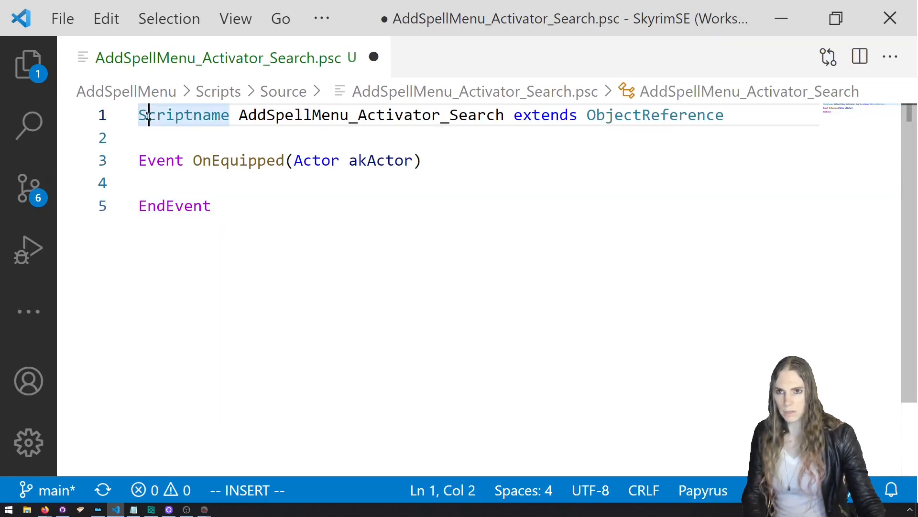
{"action": "key", "text": "BackSpace"}
{"action": "type", "text": "s"}
{"action": "key", "text": "Right"}
{"action": "key", "text": "Right"}
{"action": "key", "text": "Right"}
{"action": "key", "text": "Right"}
{"action": "key", "text": "Right"}
{"action": "key", "text": "Delete"}
{"action": "type", "text": "N"}
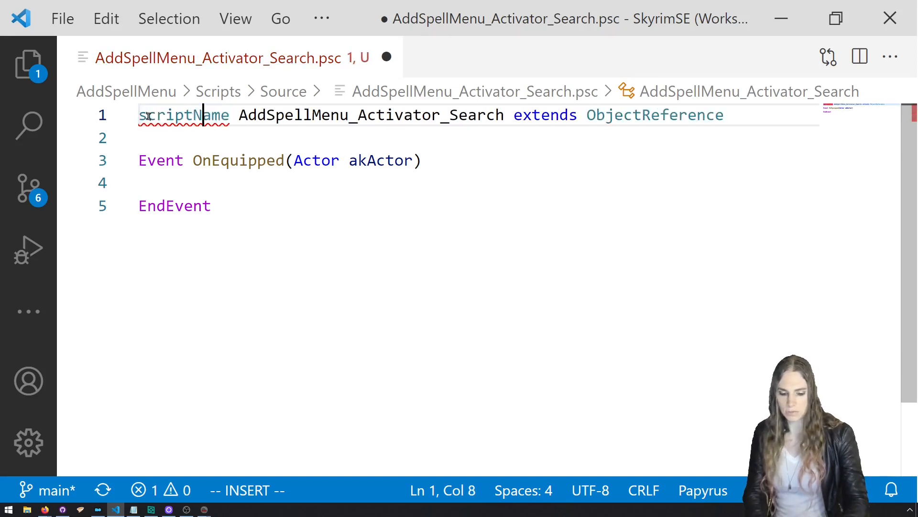
Lowercase the first letter of the Event and EndEvent keywords around the OnEquipped handler.
{"action": "left_click", "coordinate": [148, 160]}
{"action": "key", "text": "BackSpace"}
{"action": "type", "text": "e"}
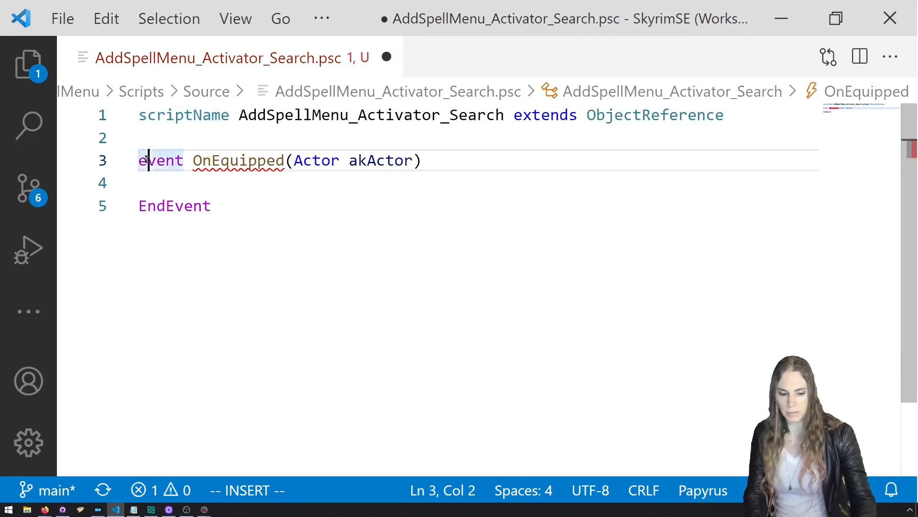
{"action": "key", "text": "Down"}
{"action": "key", "text": "Down"}
{"action": "key", "text": "Left"}
{"action": "key", "text": "Delete"}
{"action": "type", "text": "e"}
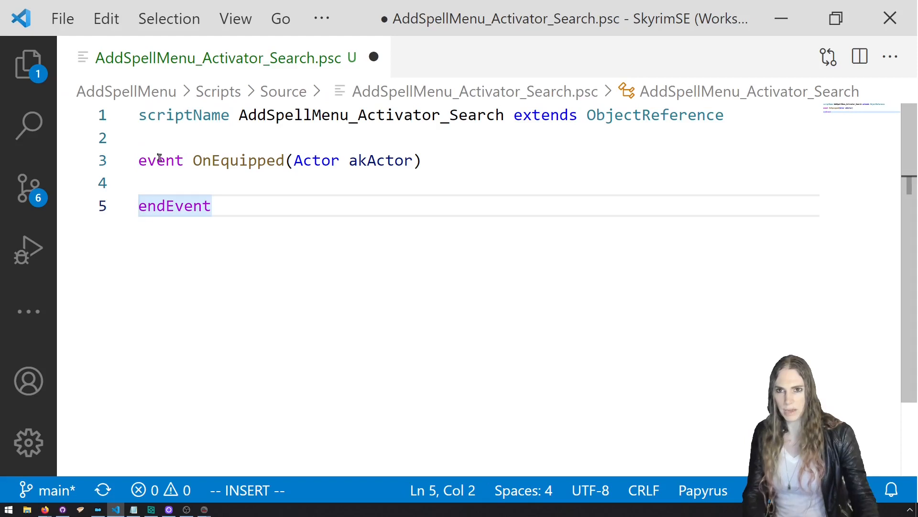
Add Debug.MessageBox("Equipped!") as the body of the OnEquipped event and save the search activator script.
{"action": "left_click", "coordinate": [224, 183]}
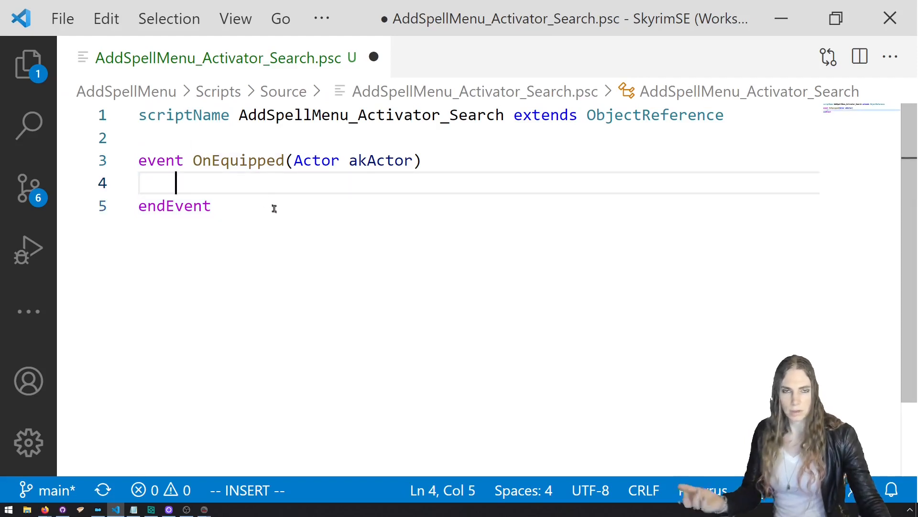
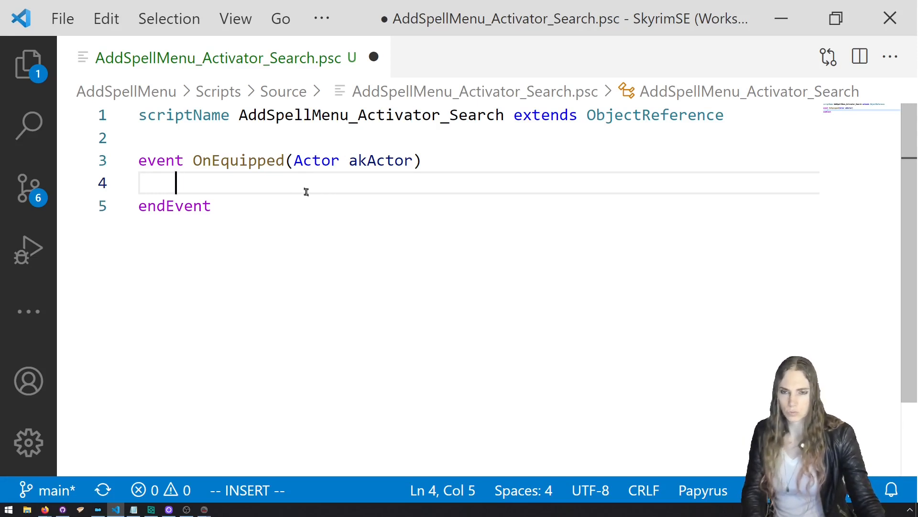
{"action": "type", "text": "Debug"}
{"action": "key", "text": "Tab"}
{"action": "type", "text": ".Me"}
{"action": "key", "text": "Tab"}
{"action": "type", "text": "()"}
{"action": "key", "text": "Left"}
{"action": "type", "text": "\"\""}
{"action": "key", "text": "Left"}
{"action": "type", "text": "Equipped!"}
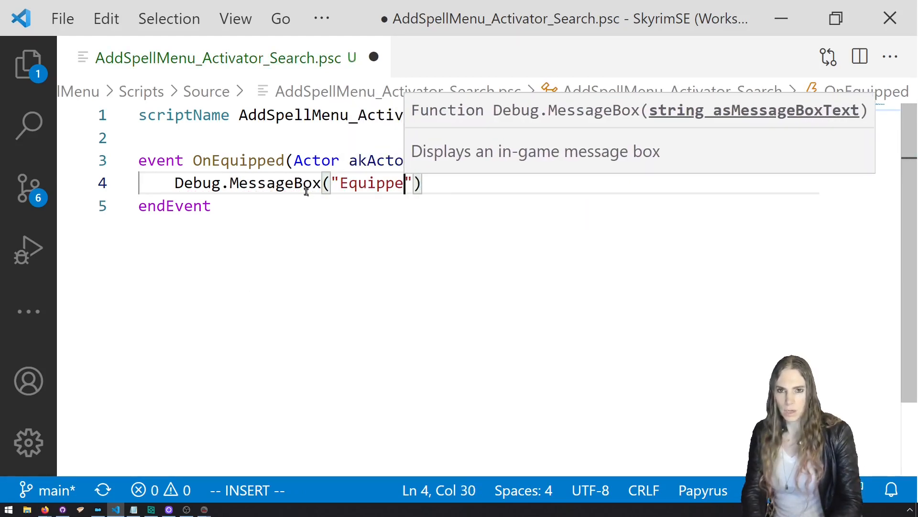
{"action": "key", "text": "ctrl+s"}
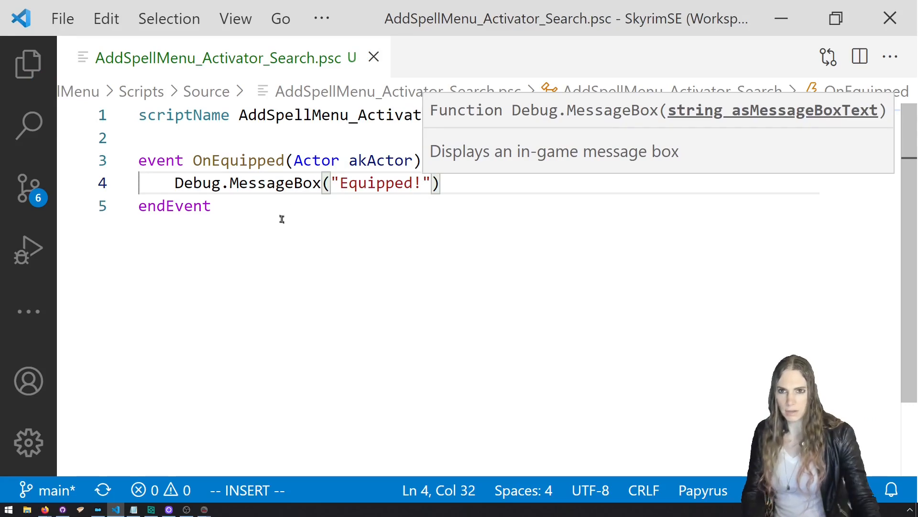
Copy the whole OnEquipped event block into AddSpellMenu_Activator_List.psc below its Scriptname line.
{"action": "left_click_drag", "start_coordinate": [281, 217], "coordinate": [133, 171]}
{"action": "right_click", "coordinate": [177, 159]}
{"action": "left_click", "coordinate": [259, 337]}
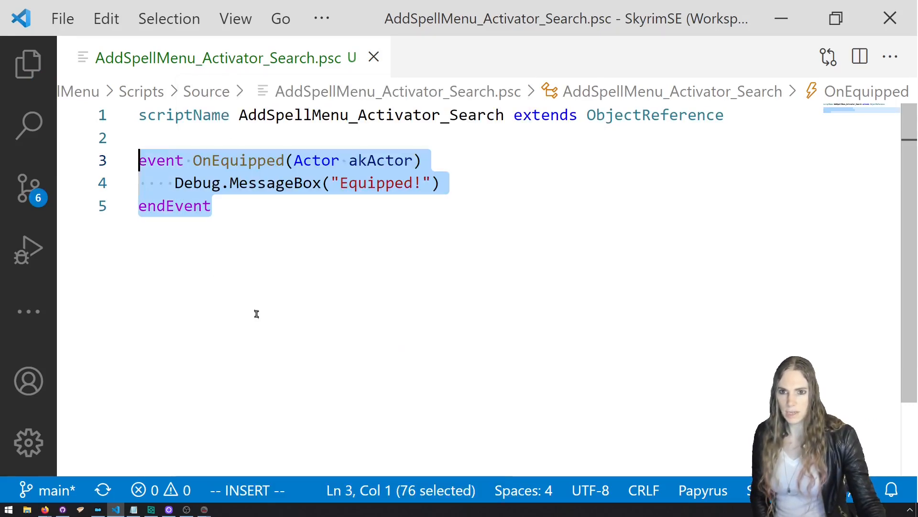
{"action": "left_click", "coordinate": [38, 76]}
{"action": "left_click", "coordinate": [262, 219]}
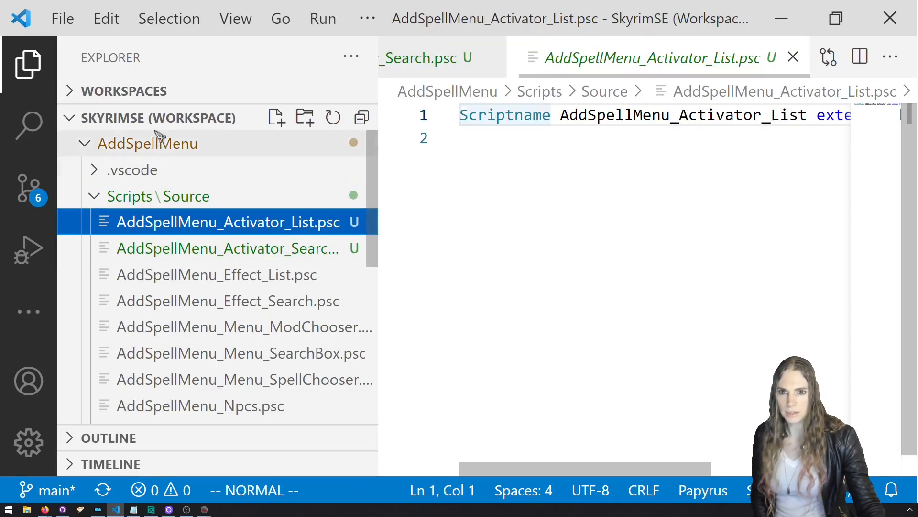
{"action": "left_click", "coordinate": [41, 70]}
{"action": "left_click", "coordinate": [338, 156]}
{"action": "key", "text": "o"}
{"action": "key", "text": "ctrl+v"}
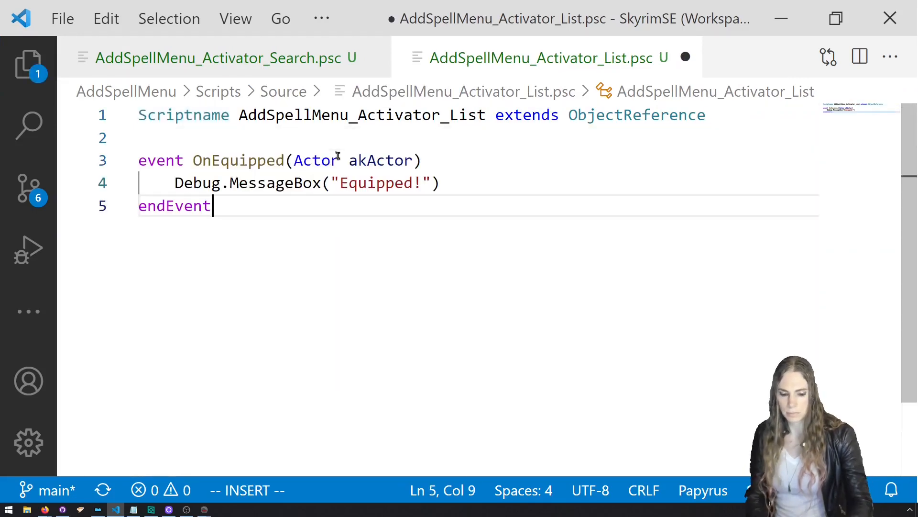
Recase the list activator's Scriptname keyword as scriptName, save the file and run the Papyrus build task.
{"action": "left_click", "coordinate": [145, 120]}
{"action": "key", "text": "BackSpace"}
{"action": "type", "text": "e"}
{"action": "key", "text": "Right"}
{"action": "key", "text": "Right"}
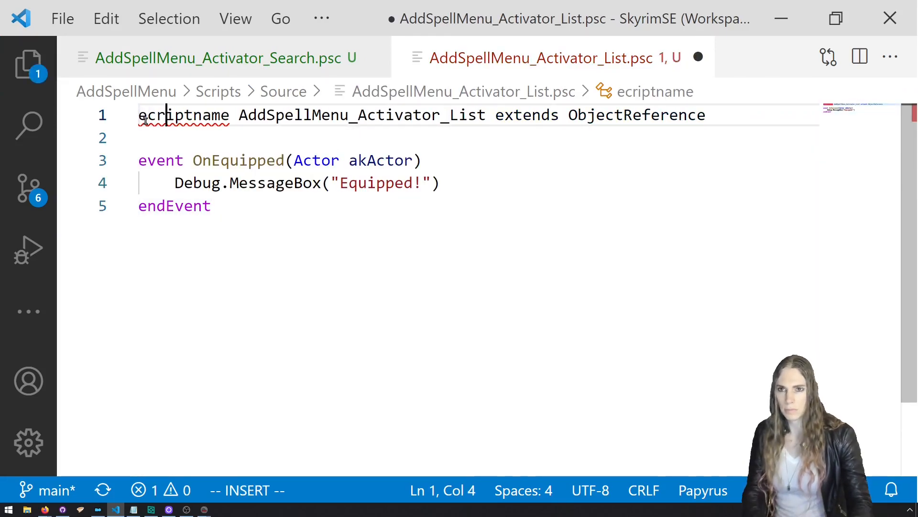
{"action": "key", "text": "Delete"}
{"action": "type", "text": "N"}
{"action": "key", "text": "Left"}
{"action": "key", "text": "Left"}
{"action": "key", "text": "Left"}
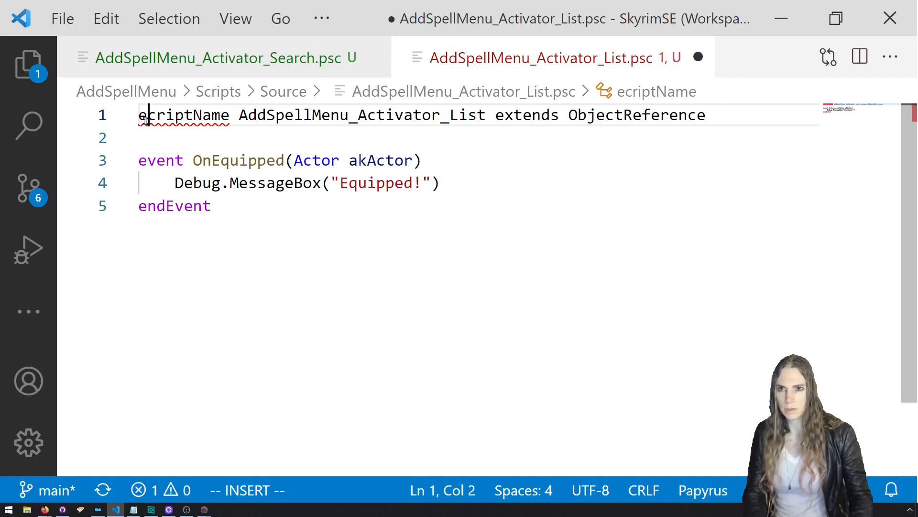
{"action": "key", "text": "BackSpace"}
{"action": "type", "text": "s"}
{"action": "left_click", "coordinate": [360, 123]}
{"action": "key", "text": "ctrl+s"}
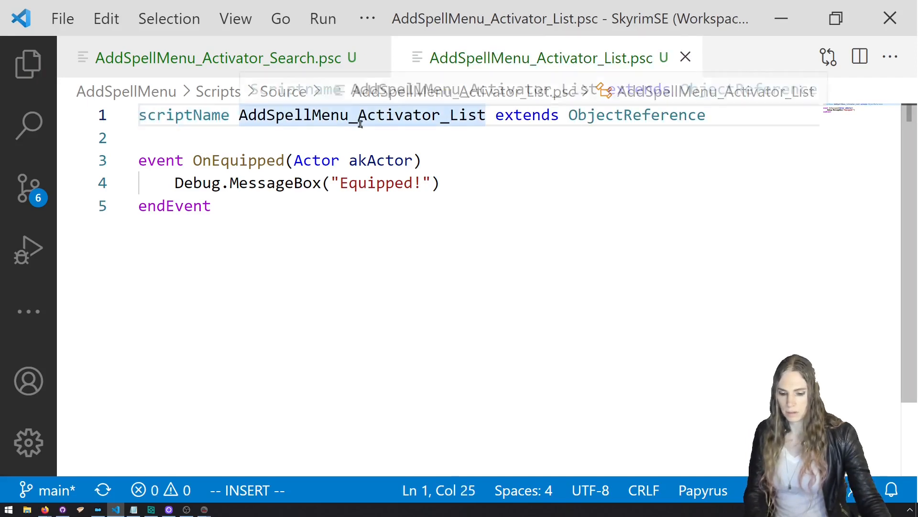
{"action": "key", "text": "ctrl+shift+b"}
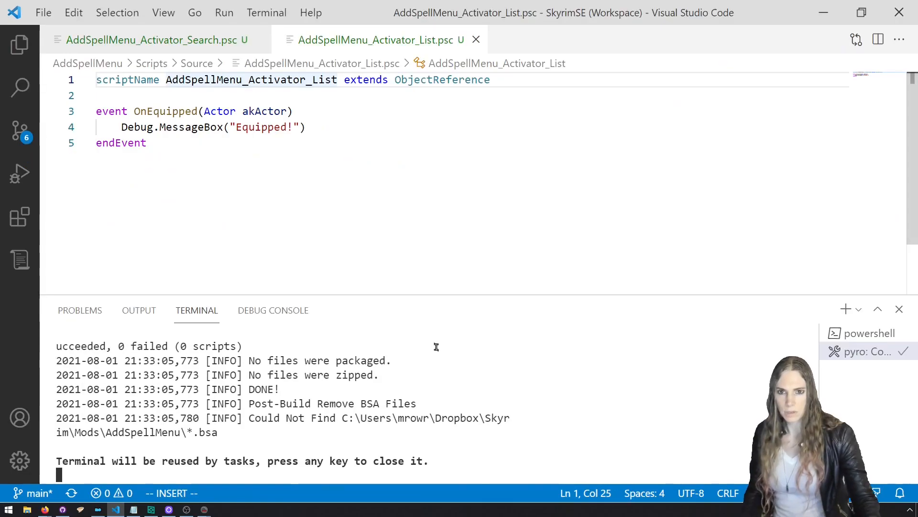
Close the running Creation Kit and launch it again from Mod Organizer.
{"action": "left_click", "coordinate": [204, 509]}
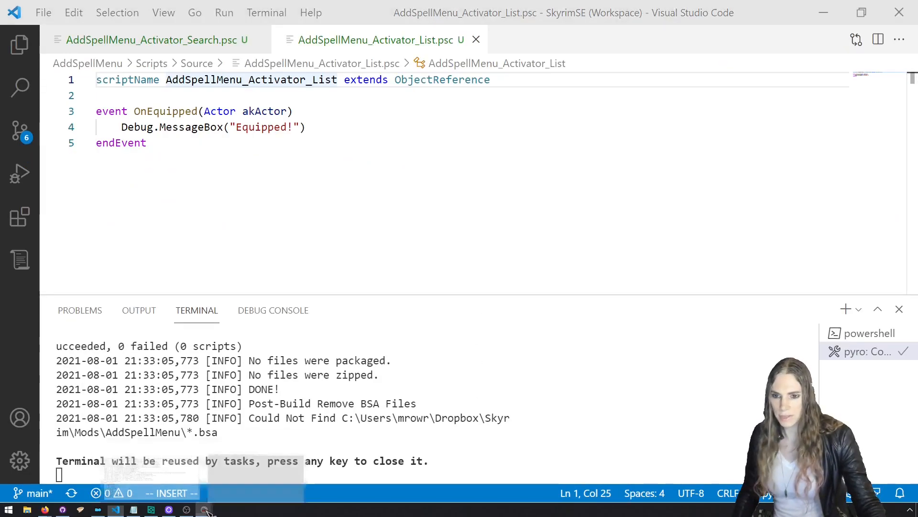
{"action": "left_click", "coordinate": [258, 464]}
{"action": "left_click", "coordinate": [814, 76]}
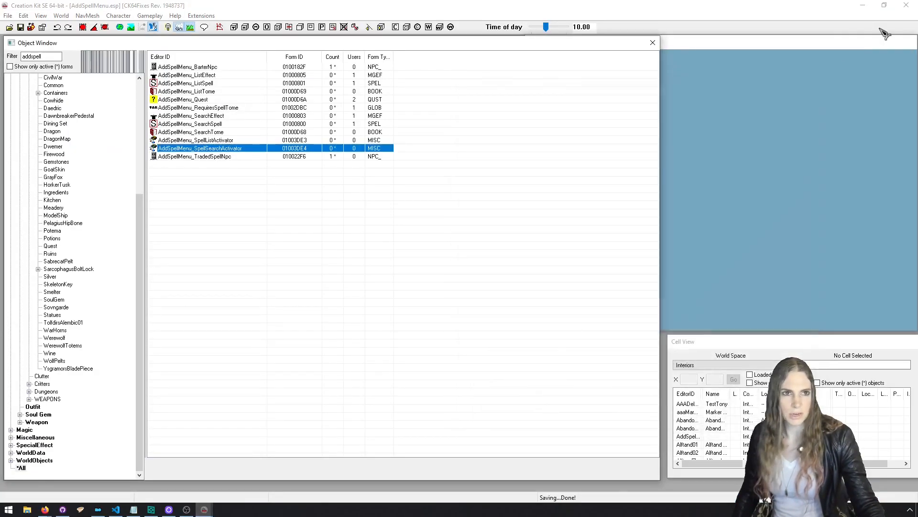
{"action": "left_click", "coordinate": [906, 6]}
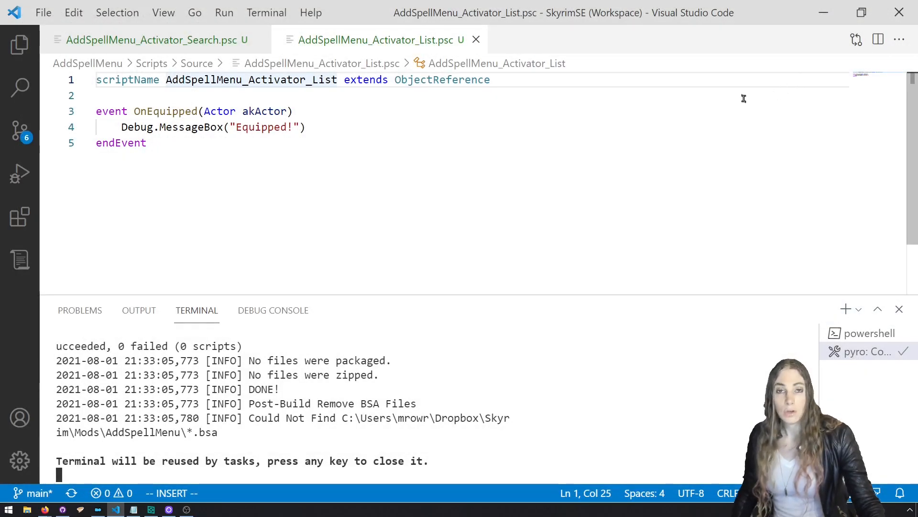
{"action": "left_click", "coordinate": [98, 509]}
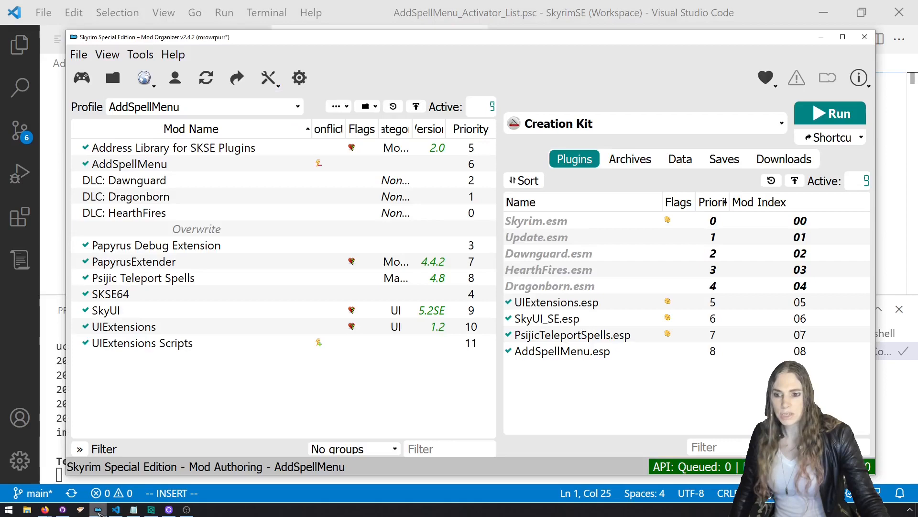
{"action": "left_click", "coordinate": [635, 127]}
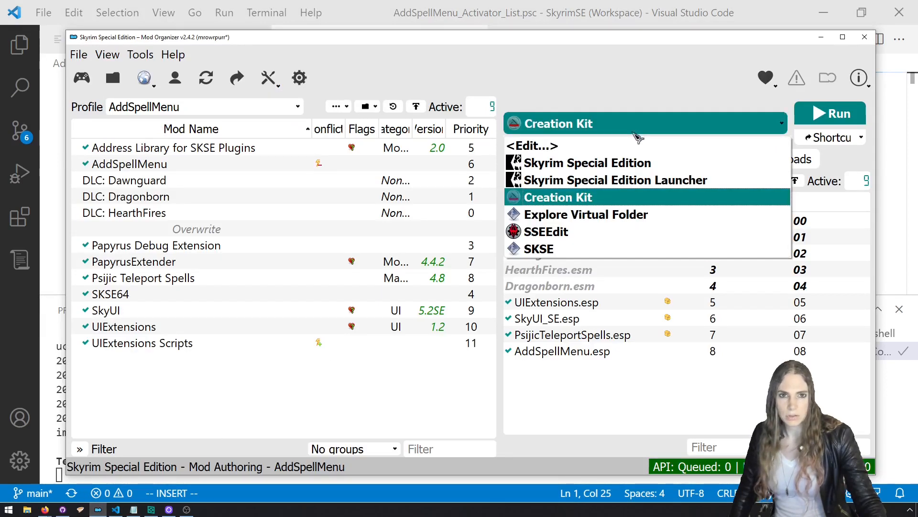
{"action": "left_click", "coordinate": [641, 197]}
{"action": "left_click", "coordinate": [843, 115]}
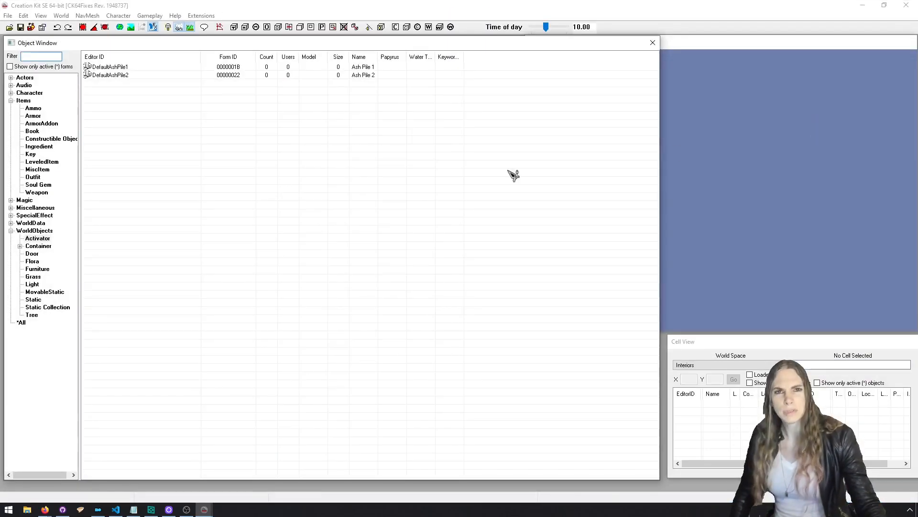
Load AddSpellMenu.esp in Creation Kit as the active file.
{"action": "left_click", "coordinate": [10, 27]}
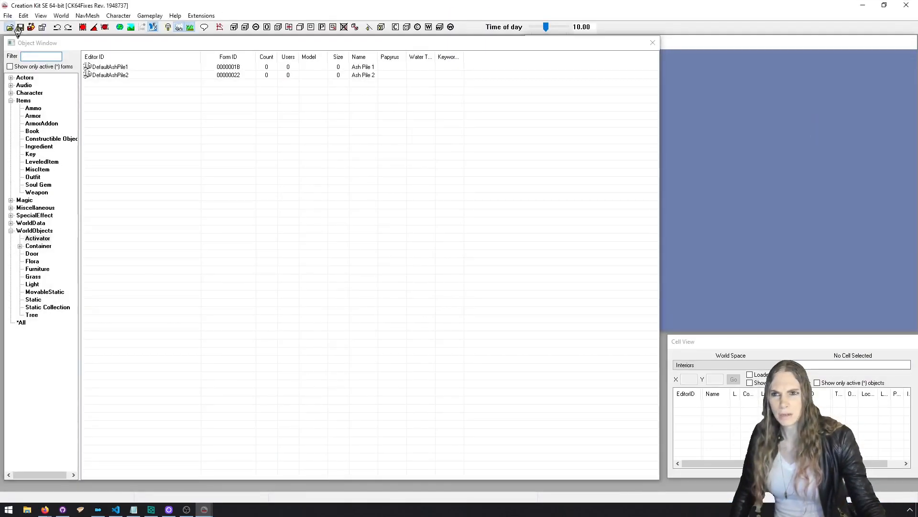
{"action": "left_click", "coordinate": [306, 226]}
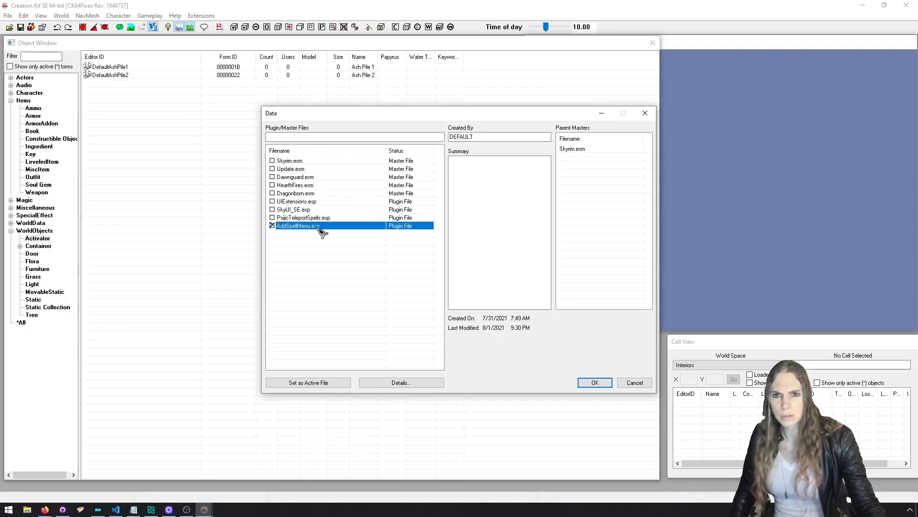
{"action": "left_click", "coordinate": [337, 384]}
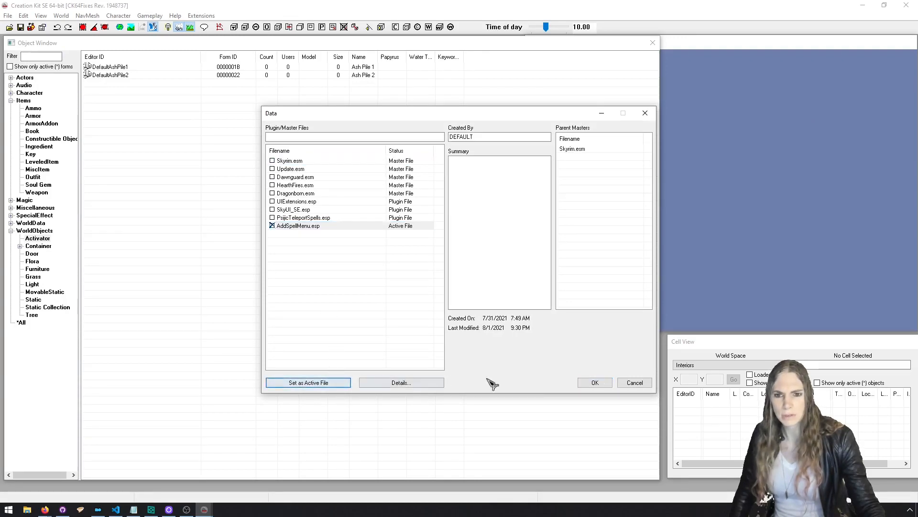
{"action": "left_click", "coordinate": [595, 382]}
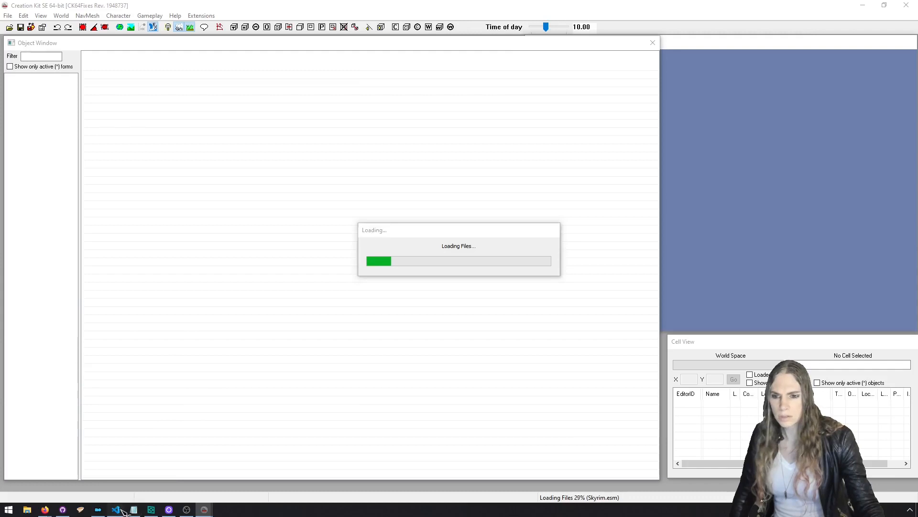
Switch back to Visual Studio Code and open AddSpellMenu_QuestScript.psc with the file explorer hidden.
{"action": "left_click", "coordinate": [115, 510]}
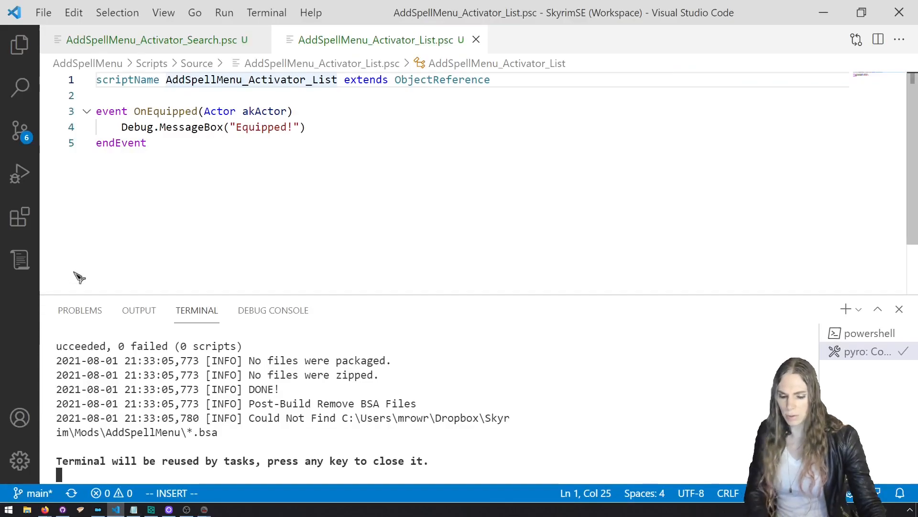
{"action": "key", "text": "ctrl+b"}
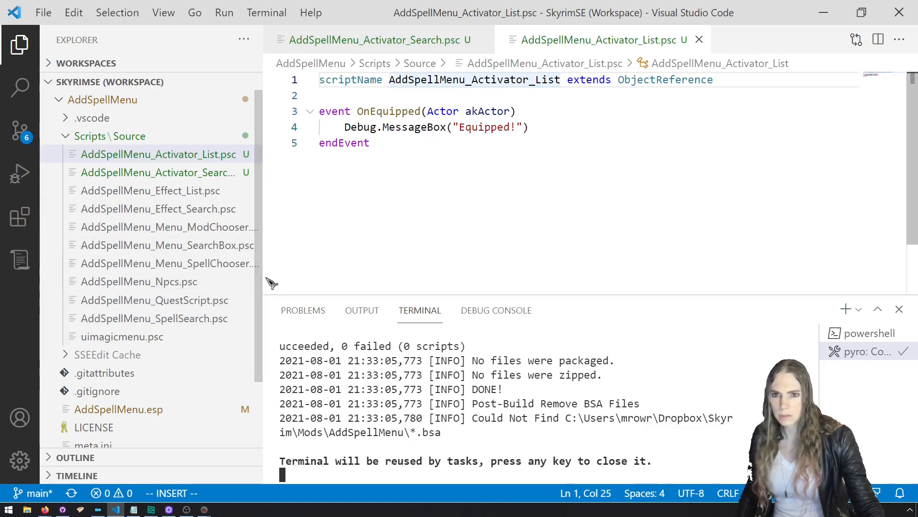
{"action": "left_click_drag", "start_coordinate": [263, 282], "coordinate": [288, 273]}
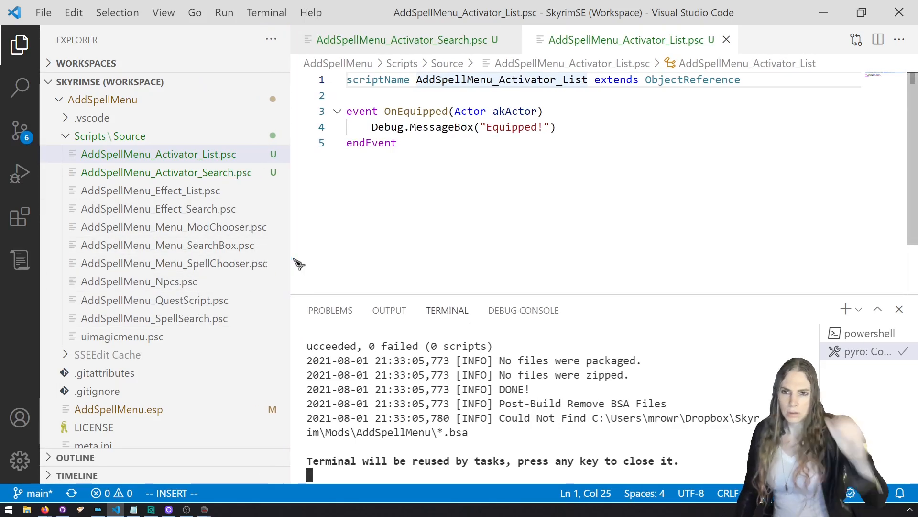
{"action": "left_click", "coordinate": [230, 318]}
{"action": "left_click", "coordinate": [268, 300]}
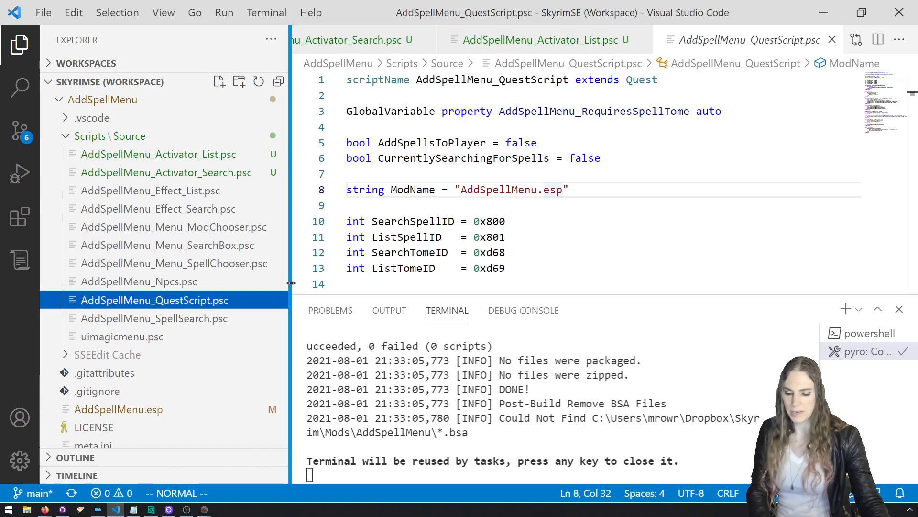
{"action": "key", "text": "ctrl+b"}
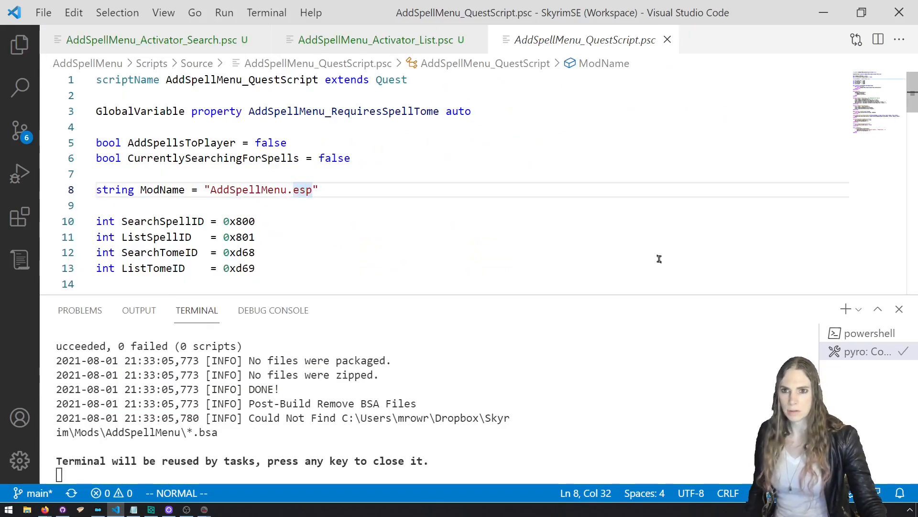
Close the terminal panel and declare int SearchActivatorID = 0x0 below ListTomeID in the quest script.
{"action": "left_click", "coordinate": [900, 309]}
{"action": "left_click", "coordinate": [312, 266]}
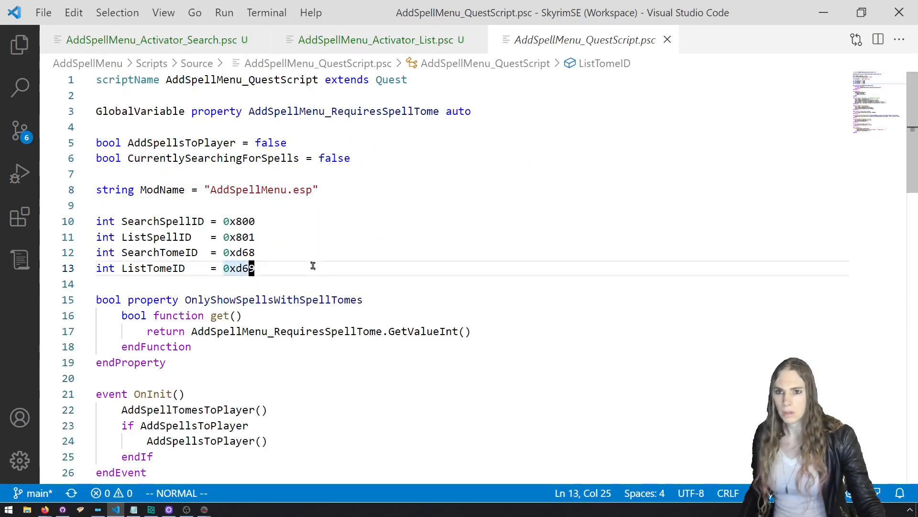
{"action": "type", "text": "oint"}
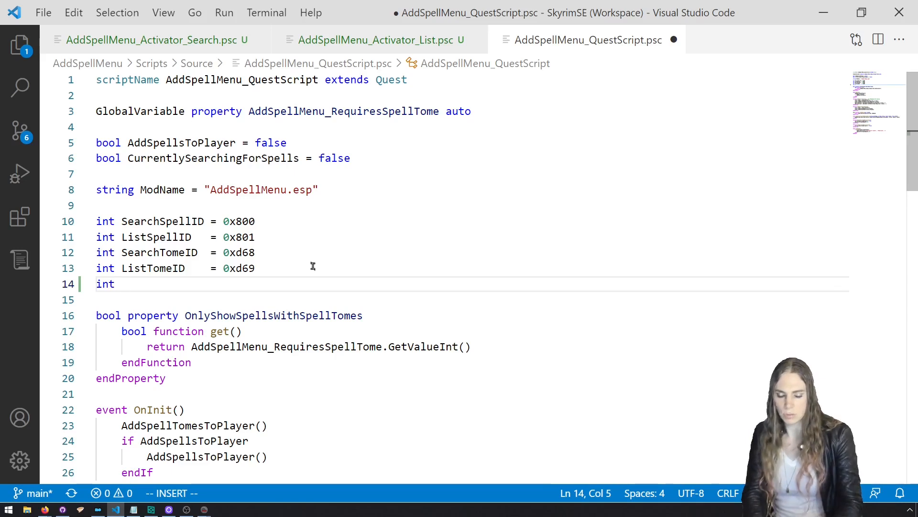
{"action": "type", "text": "Ser"}
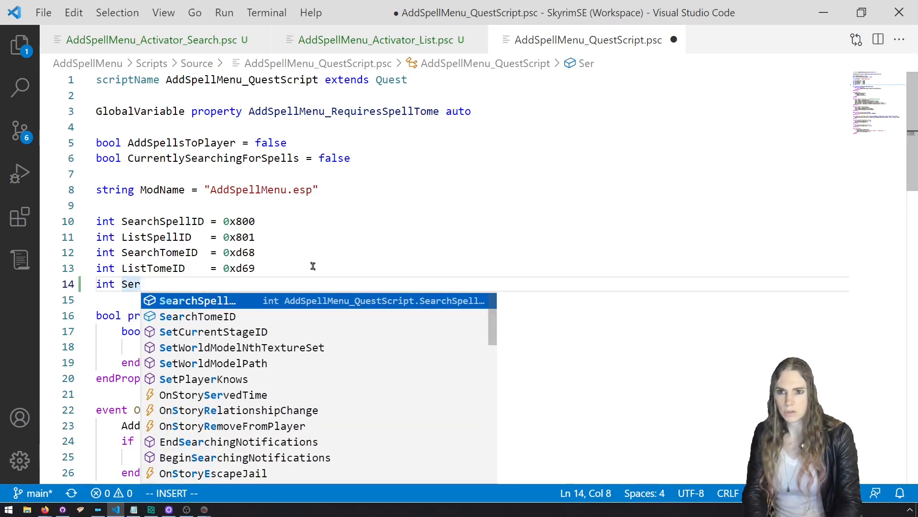
{"action": "key", "text": "BackSpace"}
{"action": "type", "text": "archActivato"}
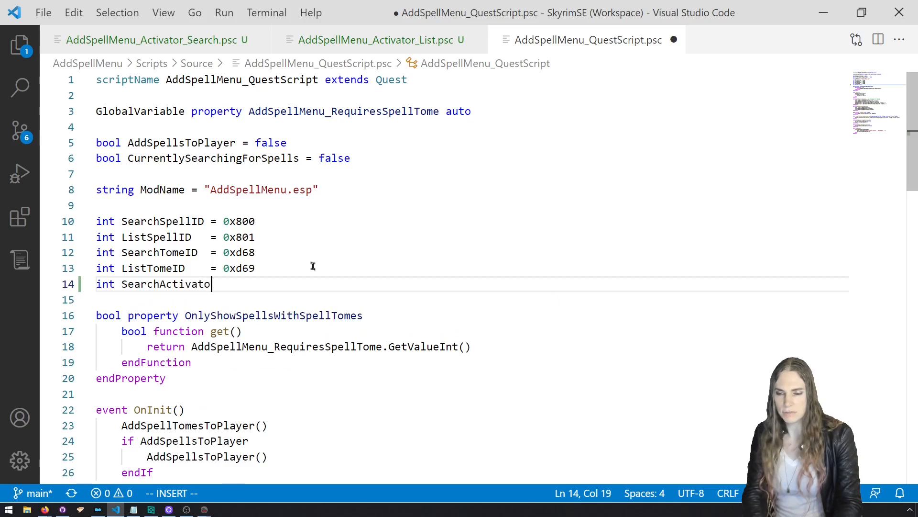
{"action": "type", "text": "rID"}
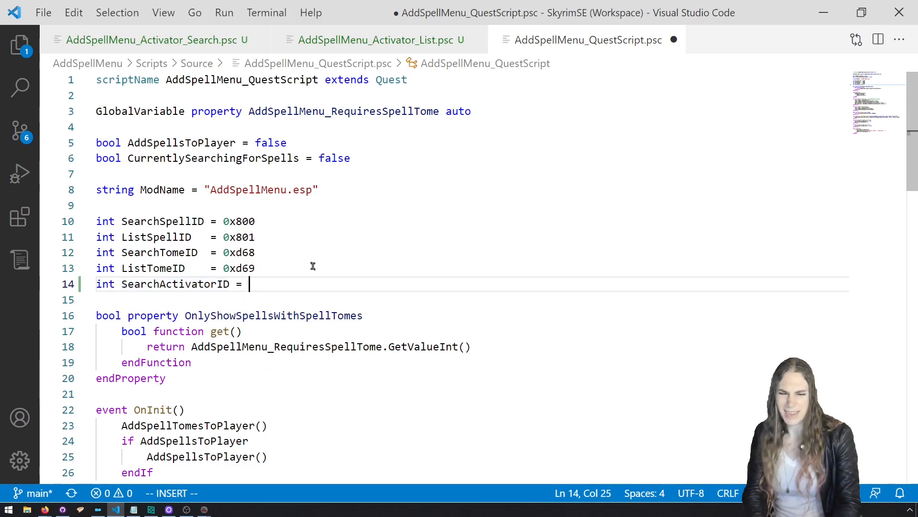
{"action": "type", "text": " = 0x0"}
{"action": "key", "text": "Escape"}
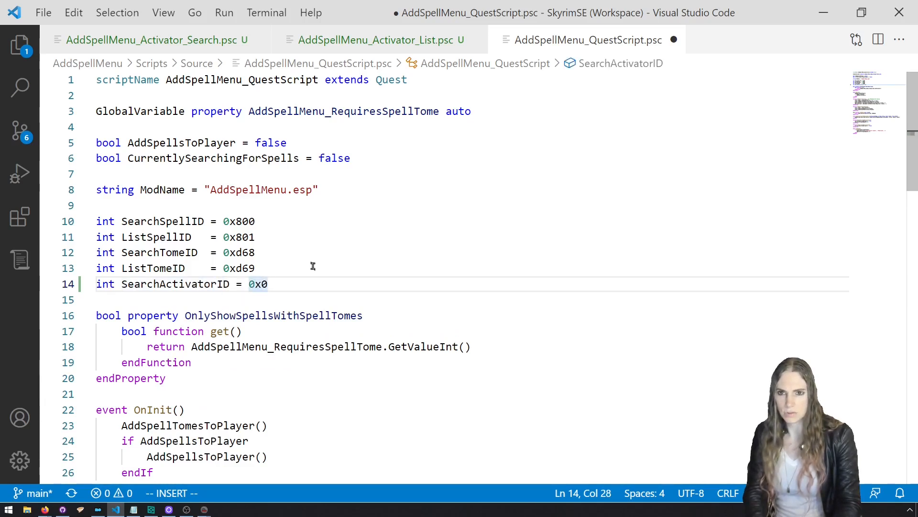
Duplicate the SearchActivatorID declaration onto the following line and rename the copy ListActivatorID.
{"action": "key", "text": "shift+v"}
{"action": "key", "text": "y"}
{"action": "key", "text": "p"}
{"action": "key", "text": "l"}
{"action": "key", "text": "w"}
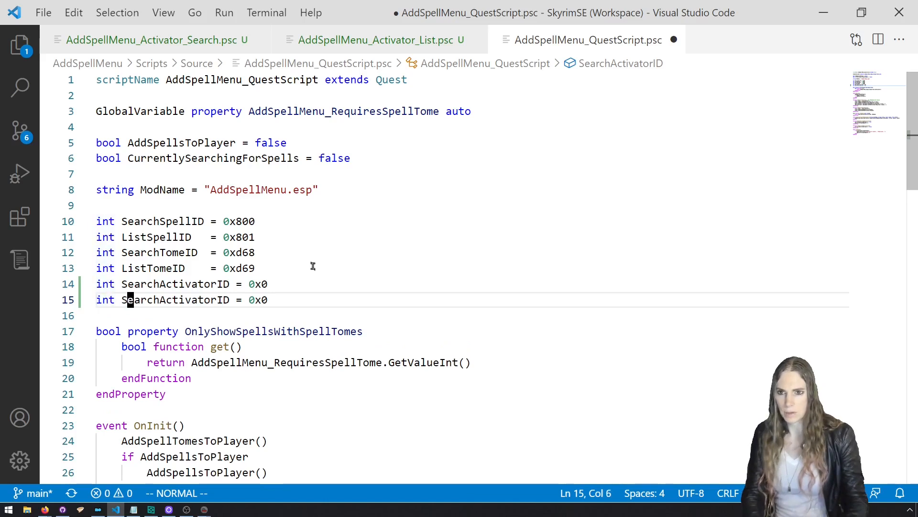
{"action": "key", "text": "v"}
{"action": "key", "text": "l"}
{"action": "key", "text": "l"}
{"action": "key", "text": "l"}
{"action": "key", "text": "l"}
{"action": "key", "text": "l"}
{"action": "type", "text": "cList"}
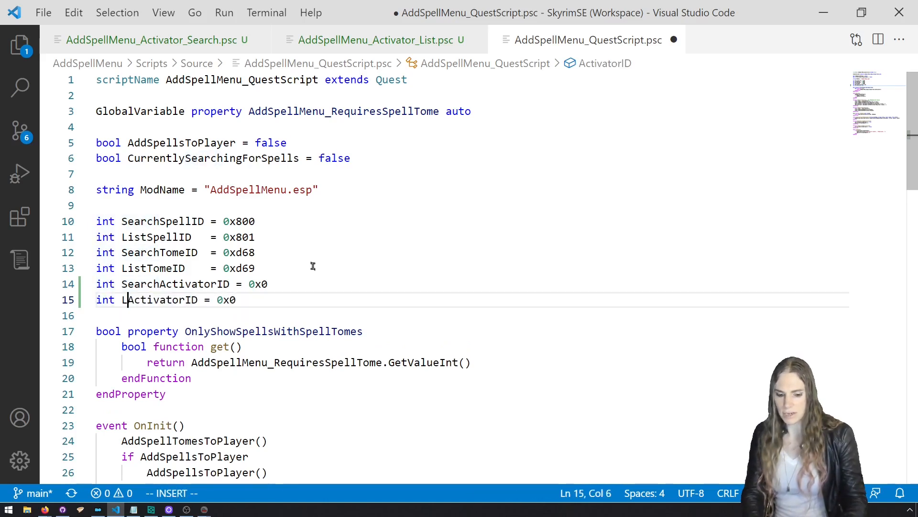
Align the equals signs of all six ID declarations with spaces and save the quest script.
{"action": "left_click", "coordinate": [213, 269]}
{"action": "key", "text": "Escape"}
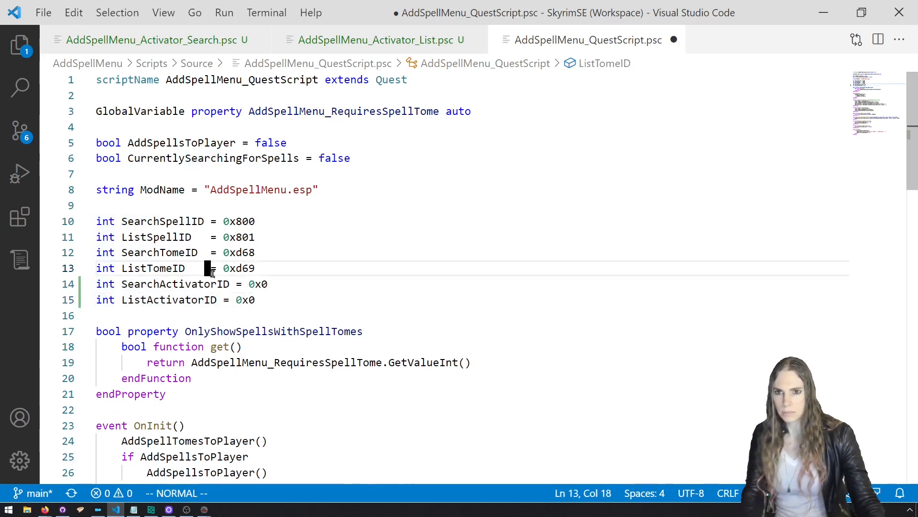
{"action": "key", "text": "ctrl+v"}
{"action": "key", "text": "k"}
{"action": "key", "text": "k"}
{"action": "key", "text": "k"}
{"action": "key", "text": "shift+i"}
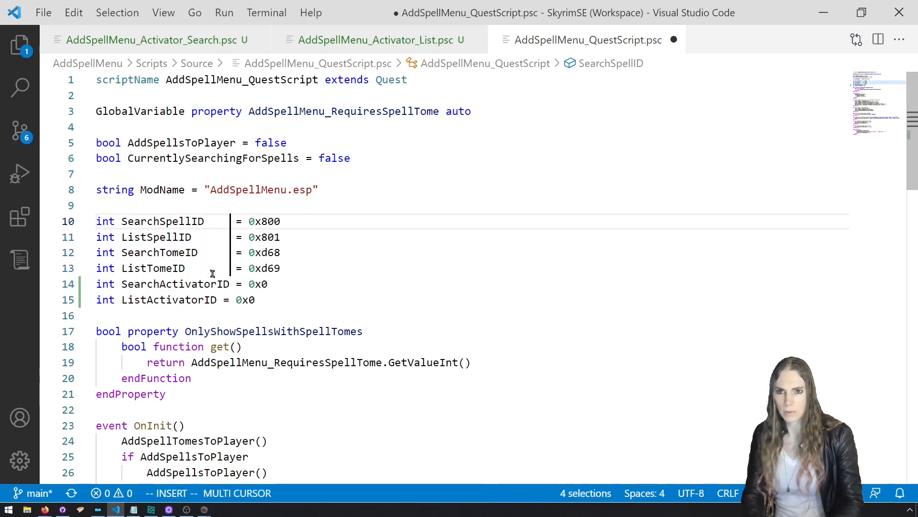
{"action": "key", "text": "Escape"}
{"action": "left_click", "coordinate": [220, 300]}
{"action": "key", "text": "i"}
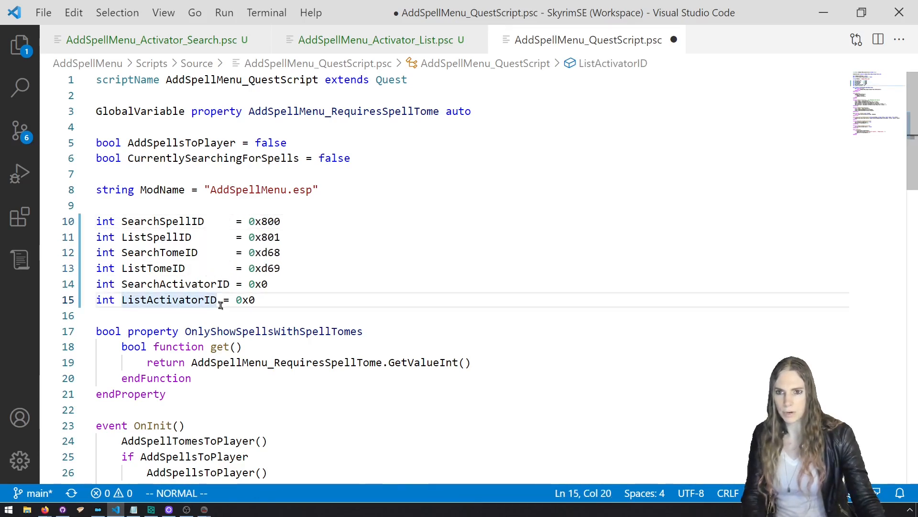
{"action": "key", "text": "ctrl+s"}
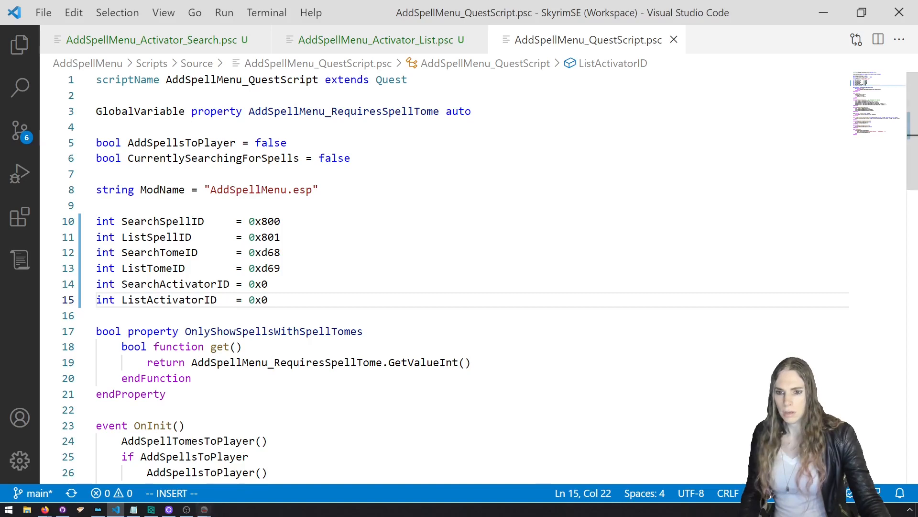
Switch to Creation Kit, filter the objects by addspell, and preview AddSpellMenu_SpellSearchActivator to read its form ID.
{"action": "mouse_move", "coordinate": [204, 509]}
{"action": "left_click", "coordinate": [214, 463]}
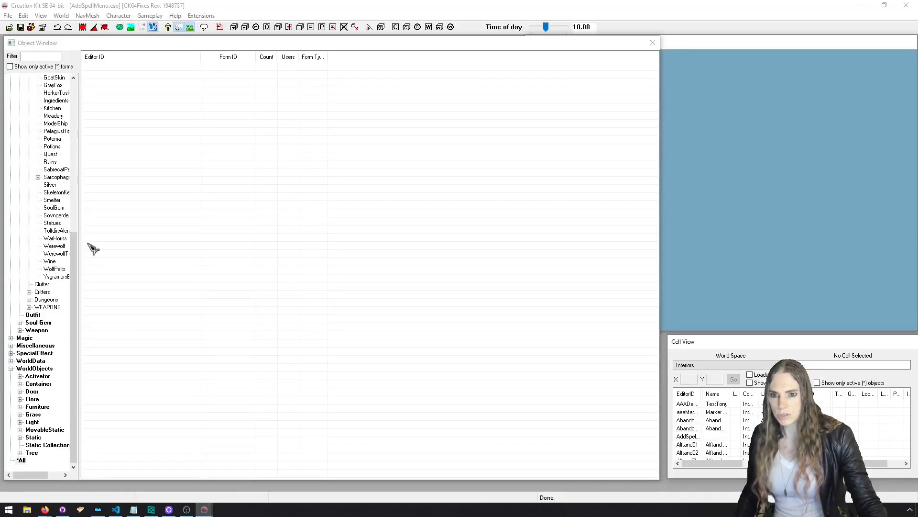
{"action": "left_click", "coordinate": [45, 57]}
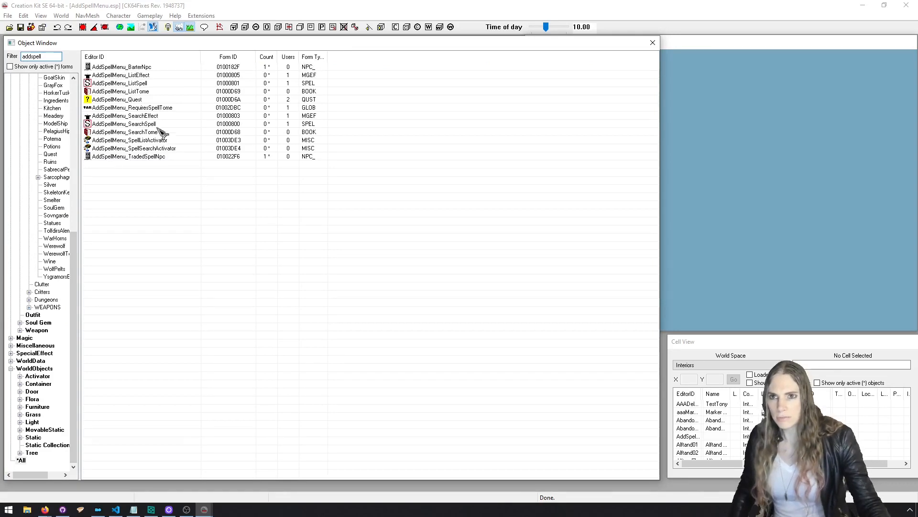
{"action": "right_click", "coordinate": [171, 149]}
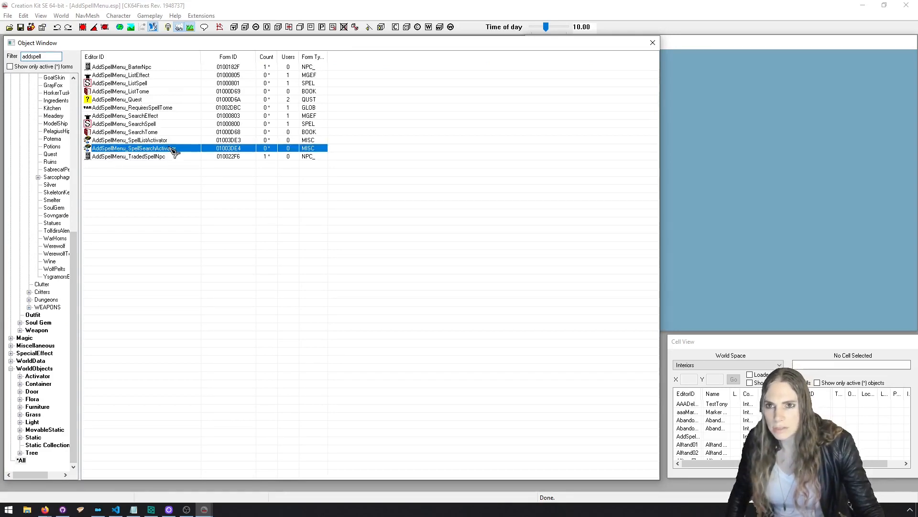
{"action": "left_click", "coordinate": [245, 194]}
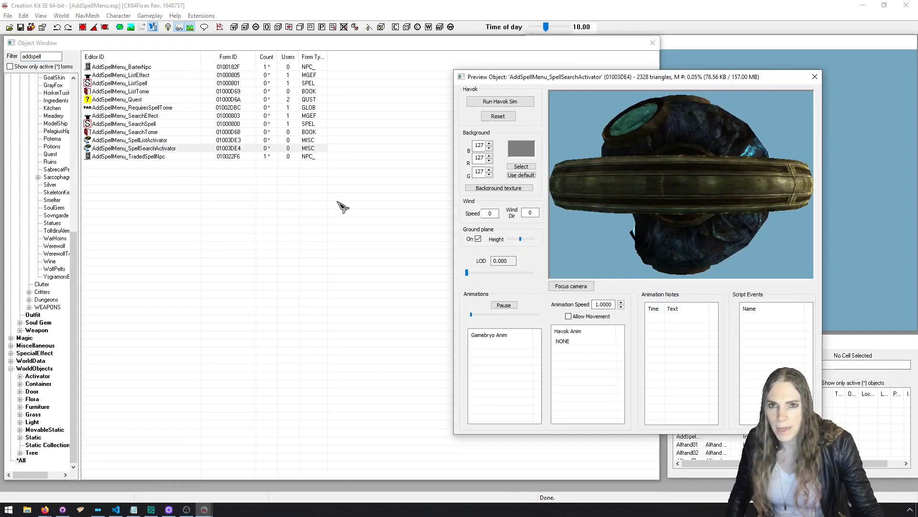
{"action": "left_click_drag", "start_coordinate": [702, 80], "coordinate": [598, 126]}
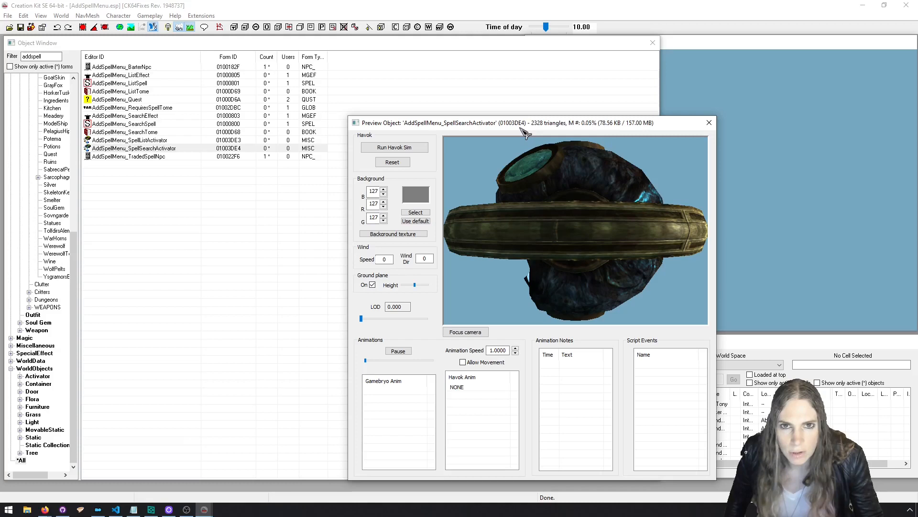
Switch back to Visual Studio Code and set SearchActivatorID to 0x3de4.
{"action": "left_click", "coordinate": [116, 509]}
{"action": "left_click", "coordinate": [271, 284]}
{"action": "key", "text": "BackSpace"}
{"action": "type", "text": "30"}
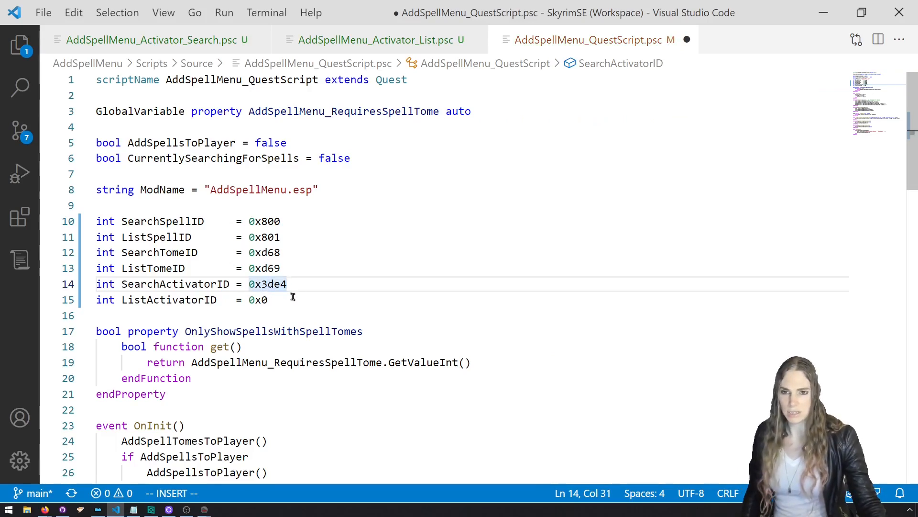
Return to Creation Kit, close the search activator's preview, and preview AddSpellMenu_SpellListActivator to read its form ID.
{"action": "key", "text": "alt+Tab"}
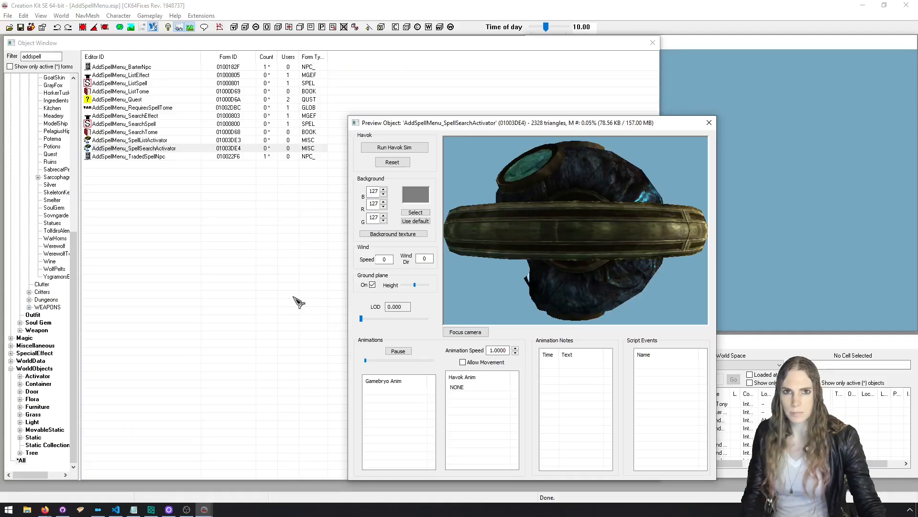
{"action": "left_click", "coordinate": [709, 123]}
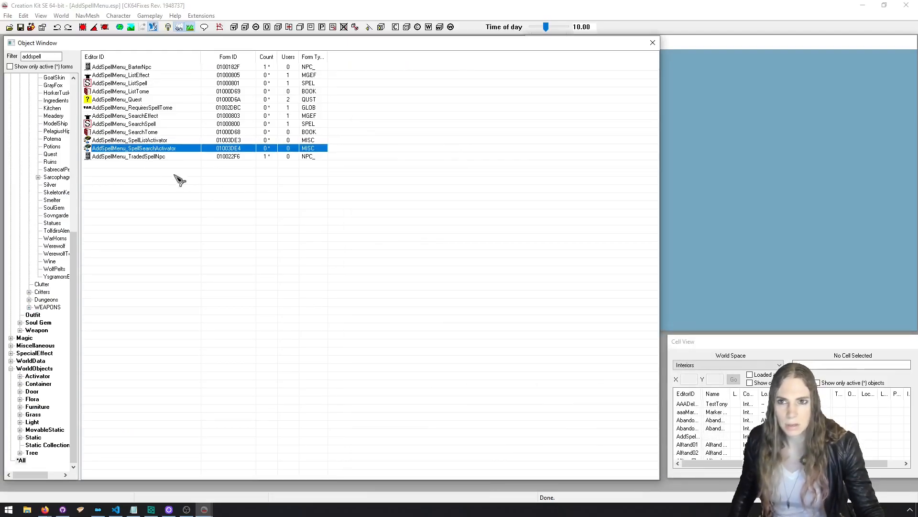
{"action": "right_click", "coordinate": [172, 140]}
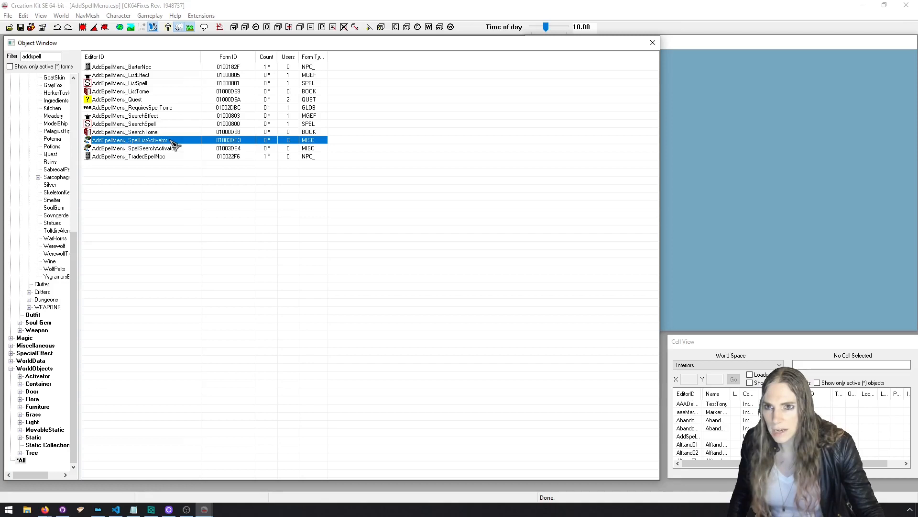
{"action": "left_click", "coordinate": [212, 188]}
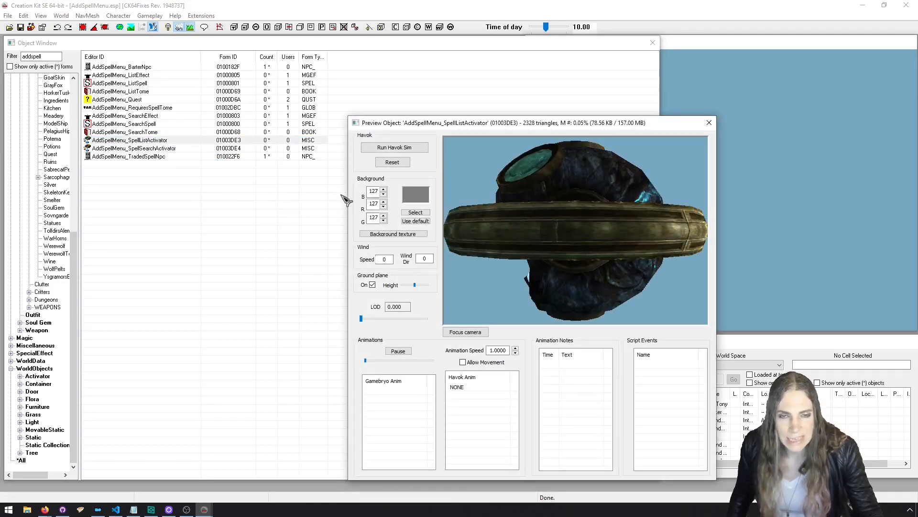
Switch back to Visual Studio Code, set ListActivatorID to 0x3de3 and save the quest script.
{"action": "key", "text": "alt+Tab"}
{"action": "left_click", "coordinate": [280, 299]}
{"action": "key", "text": "BackSpace"}
{"action": "type", "text": "3d"}
{"action": "type", "text": "e5"}
{"action": "key", "text": "ctrl+s"}
Close Creation Kit and return to the quest script in Visual Studio Code.
{"action": "key", "text": "alt+Tab"}
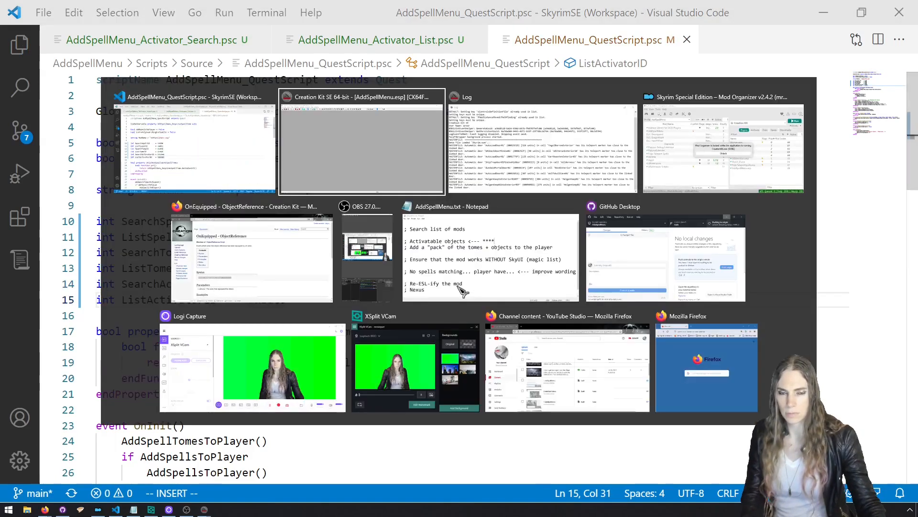
{"action": "key", "text": "alt+Tab"}
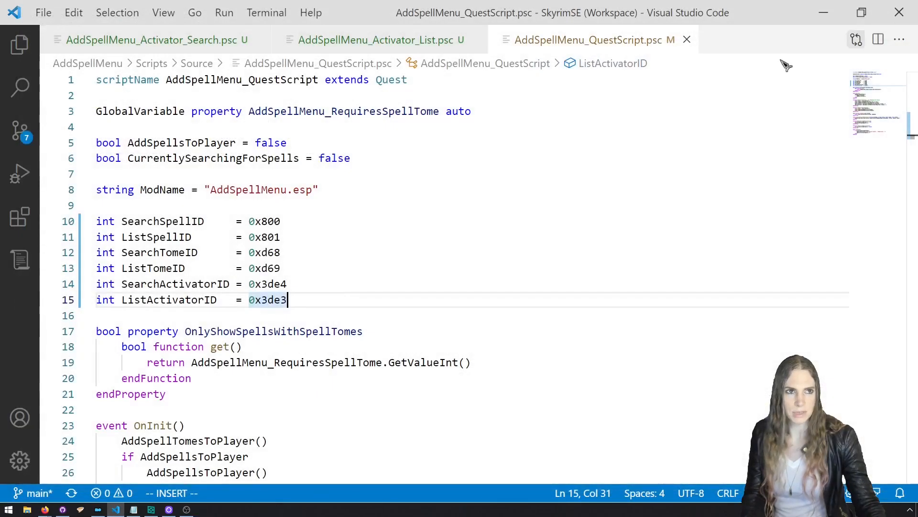
Add a call to AddActivatorsToPlayer() after the endIf in the OnInit event.
{"action": "left_click", "coordinate": [282, 252]}
{"action": "scroll", "coordinate": [265, 262], "scroll_direction": "down", "scroll_amount": 3}
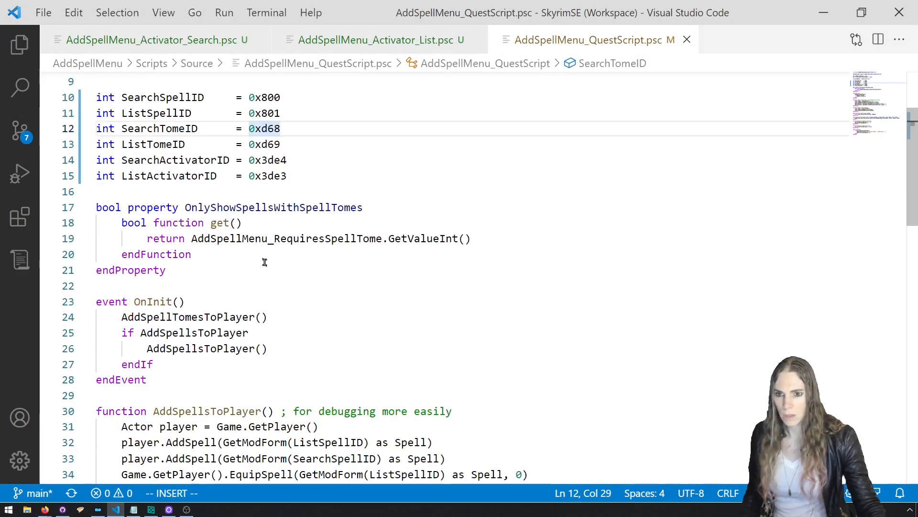
{"action": "scroll", "coordinate": [248, 267], "scroll_direction": "down", "scroll_amount": 1}
{"action": "scroll", "coordinate": [242, 286], "scroll_direction": "up", "scroll_amount": 4}
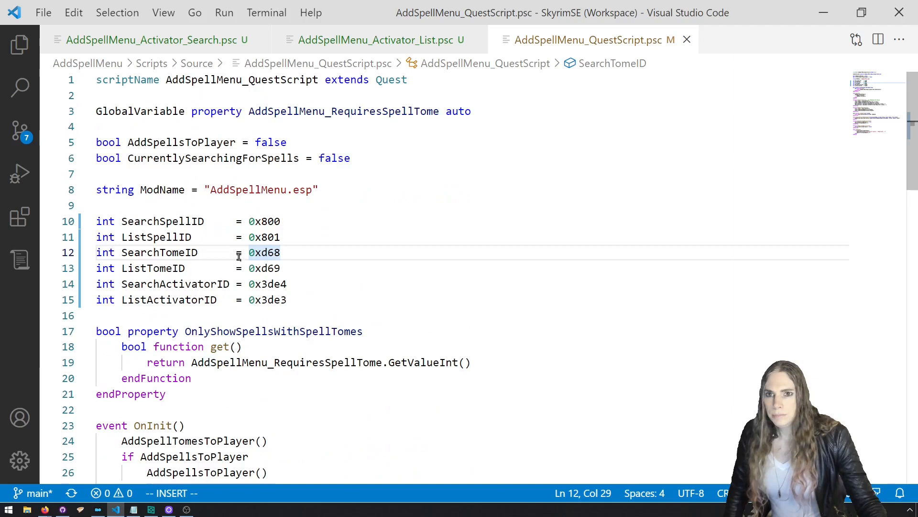
{"action": "double_click", "coordinate": [270, 143]}
{"action": "left_click_drag", "start_coordinate": [309, 143], "coordinate": [87, 147]}
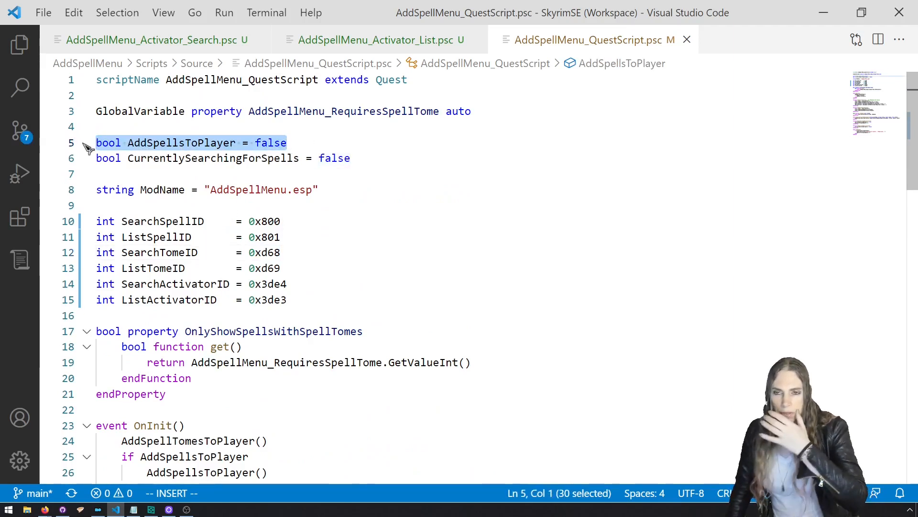
{"action": "scroll", "coordinate": [211, 254], "scroll_direction": "down", "scroll_amount": 3}
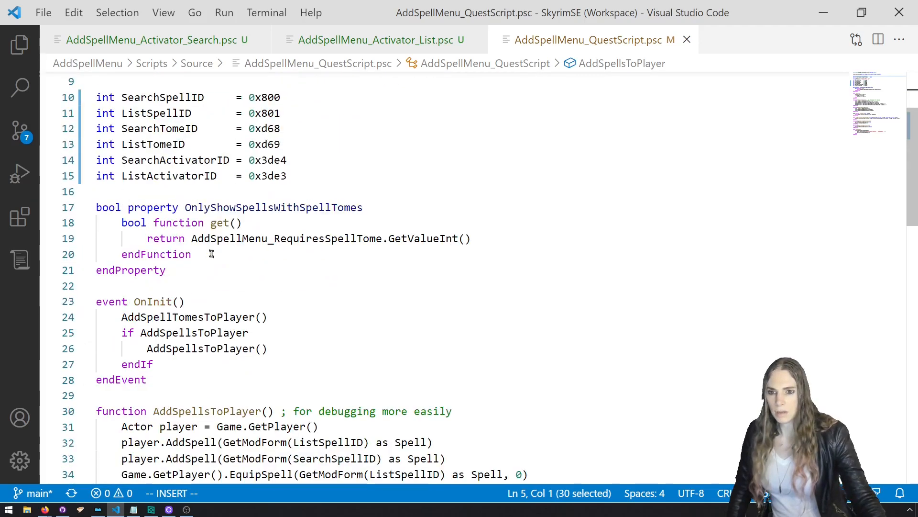
{"action": "left_click", "coordinate": [236, 360]}
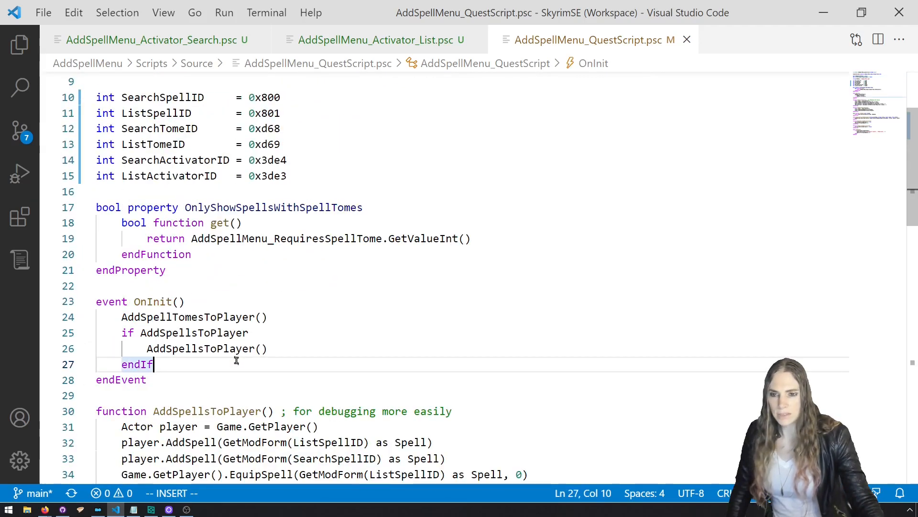
{"action": "key", "text": "Return"}
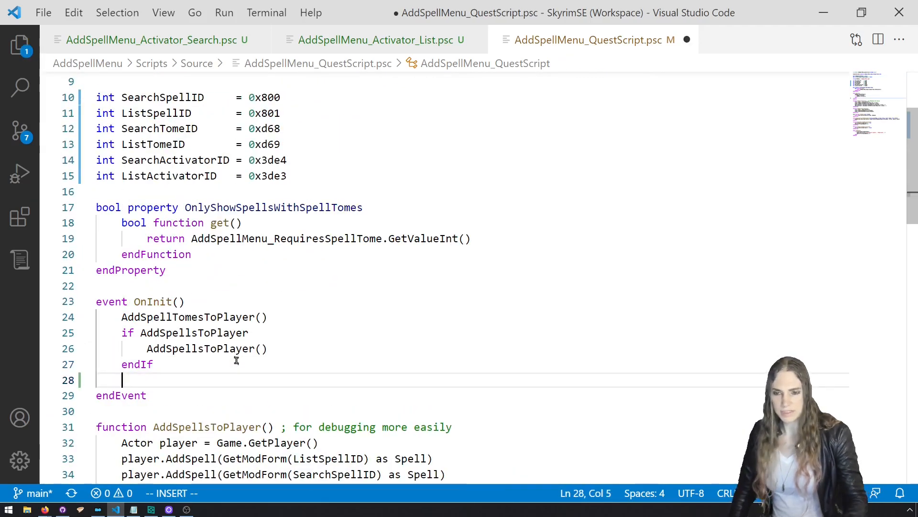
{"action": "type", "text": "AddActiva"}
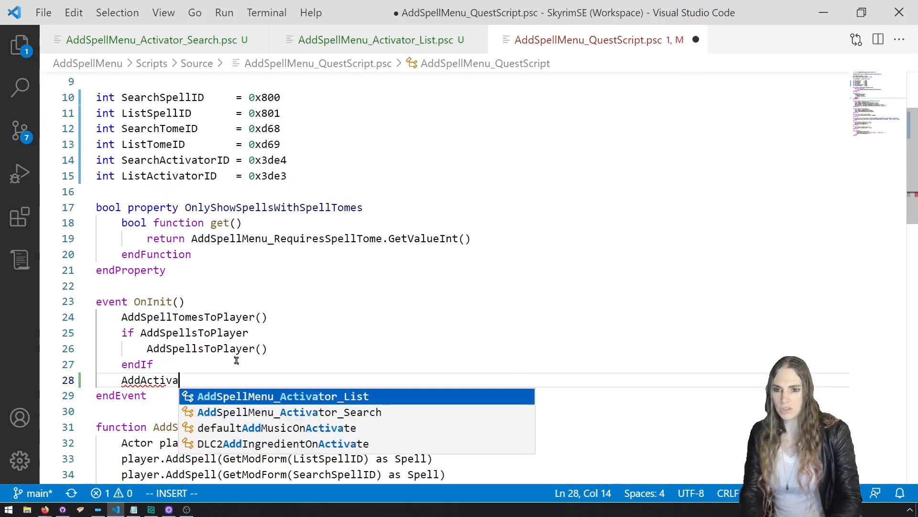
{"action": "type", "text": "torsToPlayer()"}
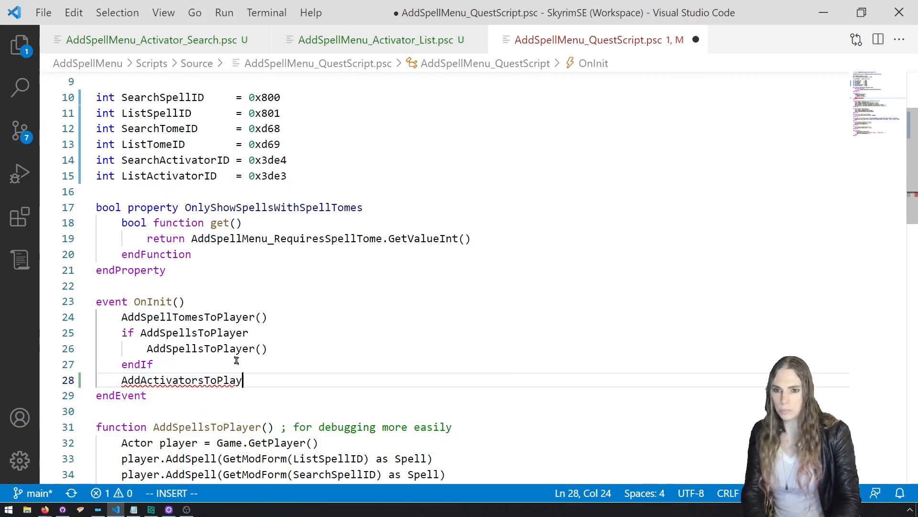
Add an empty AddActivatorsToPlayer() function with its endFunction below the AddSpellTomesToPlayer function.
{"action": "scroll", "coordinate": [234, 363], "scroll_direction": "down", "scroll_amount": 5}
{"action": "left_click", "coordinate": [256, 408]}
{"action": "key", "text": "Return"}
{"action": "key", "text": "Return"}
{"action": "type", "text": "fun"}
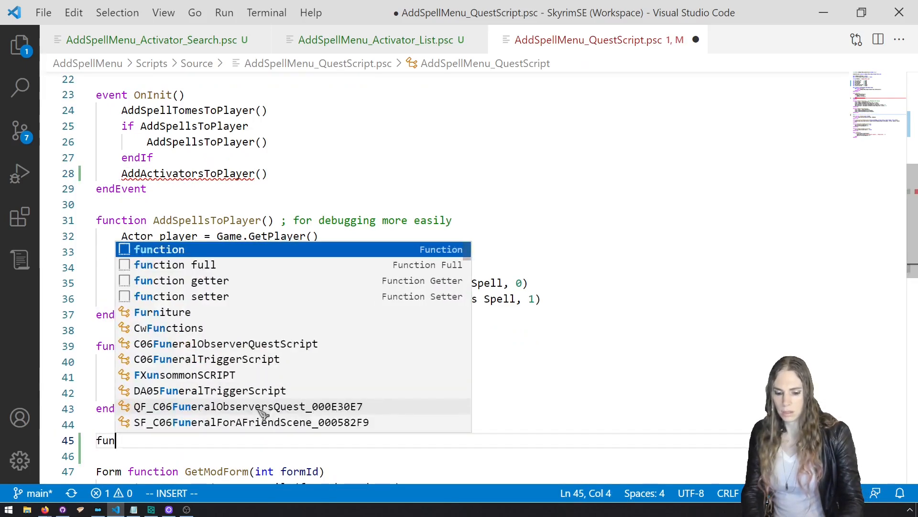
{"action": "type", "text": "ction AddActiv"}
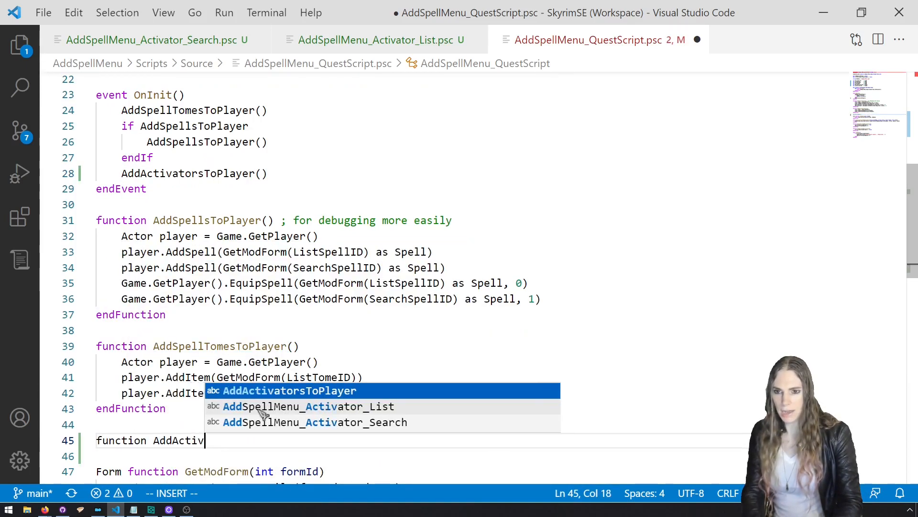
{"action": "key", "text": "Tab"}
{"action": "type", "text": "()"}
{"action": "key", "text": "Return"}
{"action": "key", "text": "Return"}
{"action": "type", "text": "endFunction"}
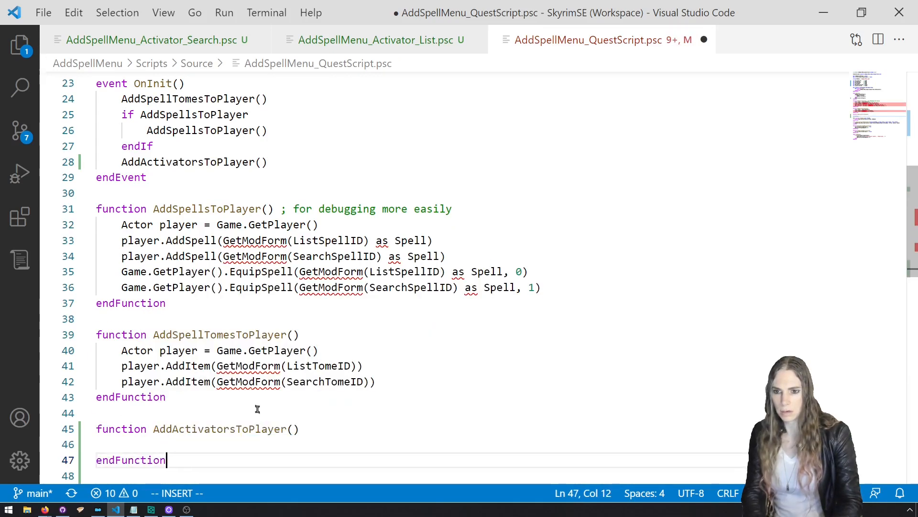
Declare Actor player = Game.GetPlayer() inside the AddActivatorsToPlayer function.
{"action": "key", "text": "Up"}
{"action": "type", "text": "Actor player = "}
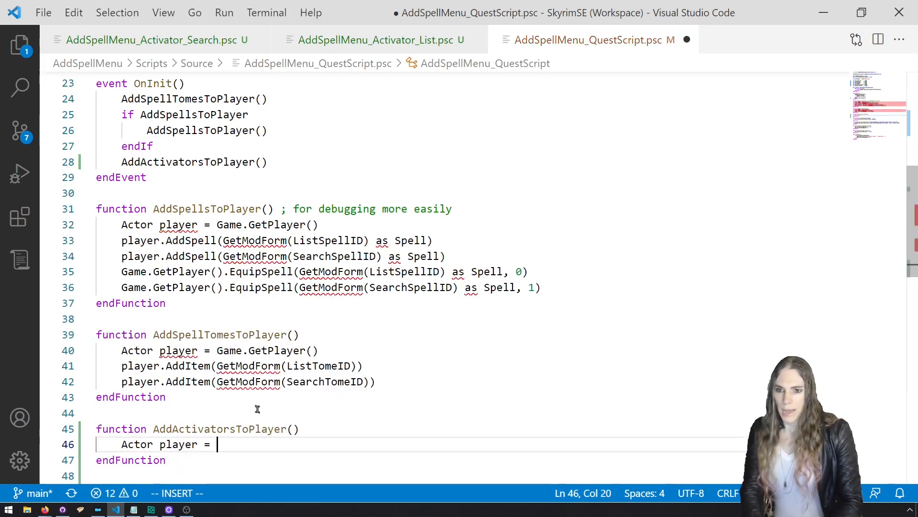
{"action": "type", "text": "Game.GetPlayer"}
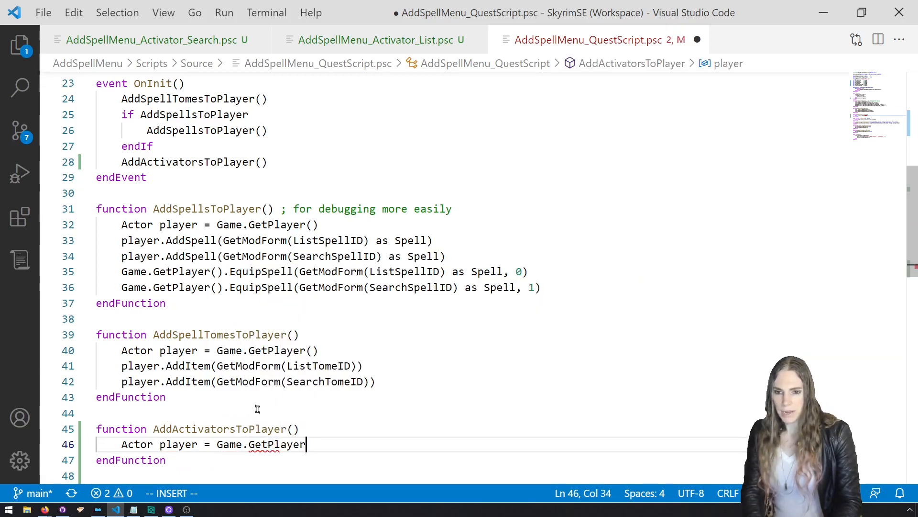
{"action": "type", "text": "()"}
{"action": "key", "text": "Return"}
{"action": "key", "text": "Return"}
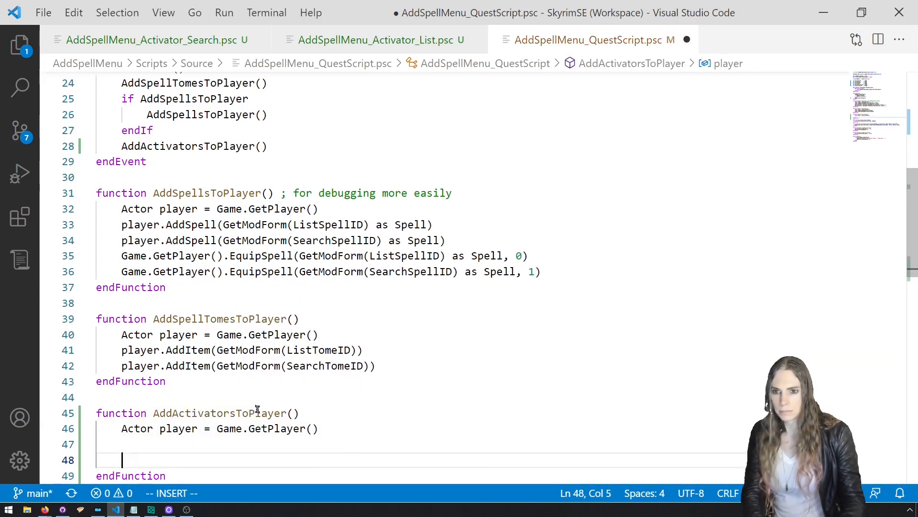
{"action": "key", "text": "BackSpace"}
{"action": "key", "text": "BackSpace"}
Add the line player.AddItem(GetModForm(ListActivatorID)) below the player declaration.
{"action": "type", "text": "player.AddItem"}
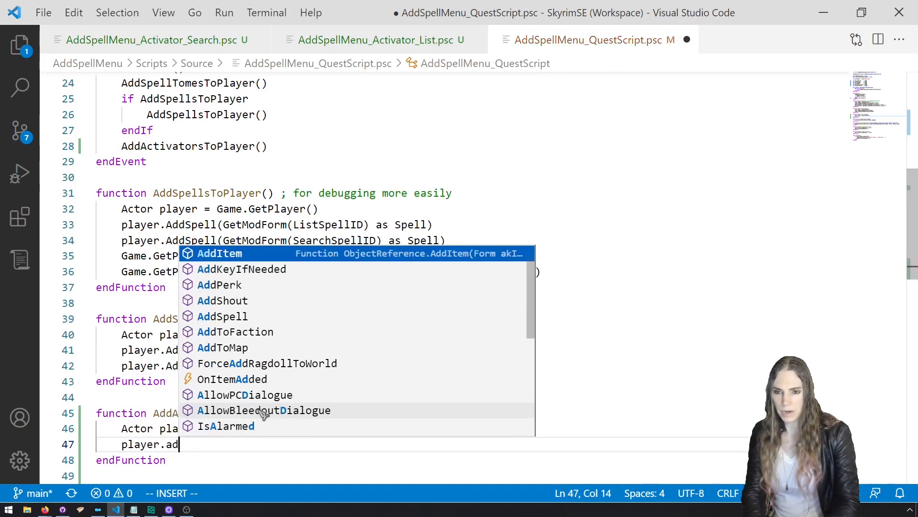
{"action": "type", "text": "(Getmod"}
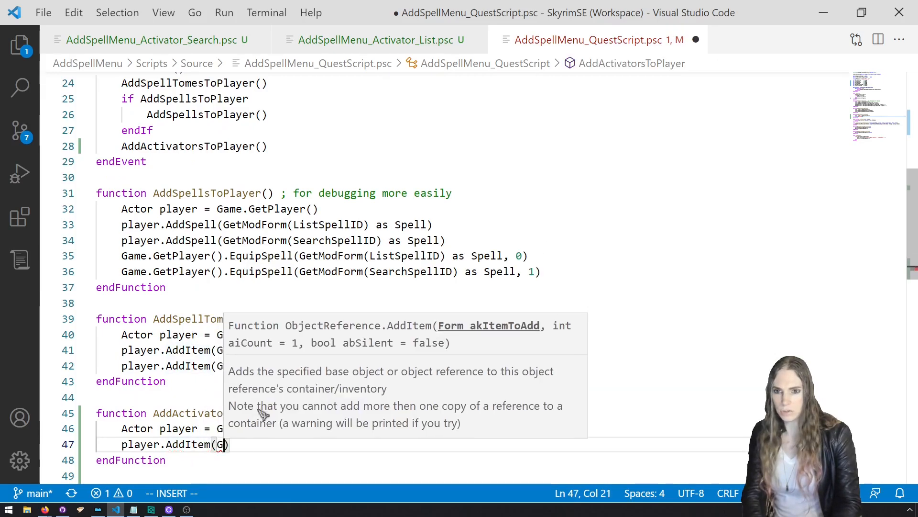
{"action": "key", "text": "Tab"}
{"action": "type", "text": "("}
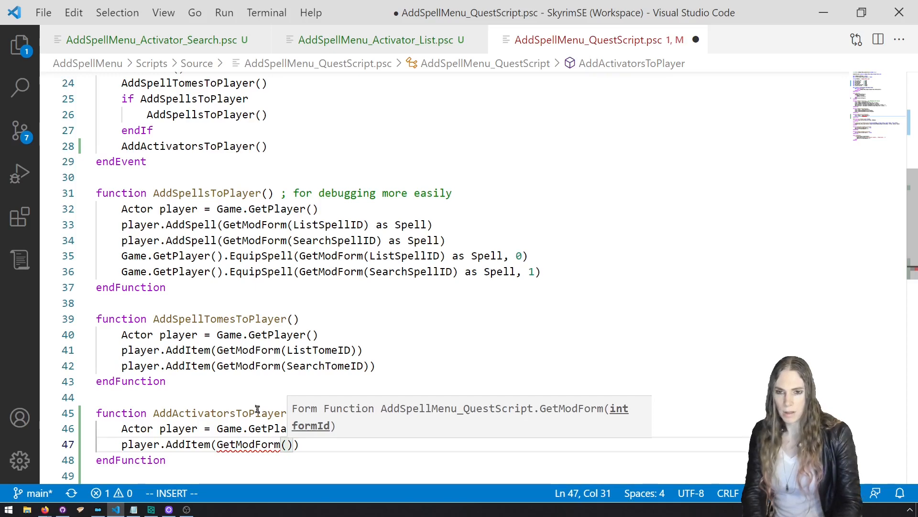
{"action": "type", "text": "List"}
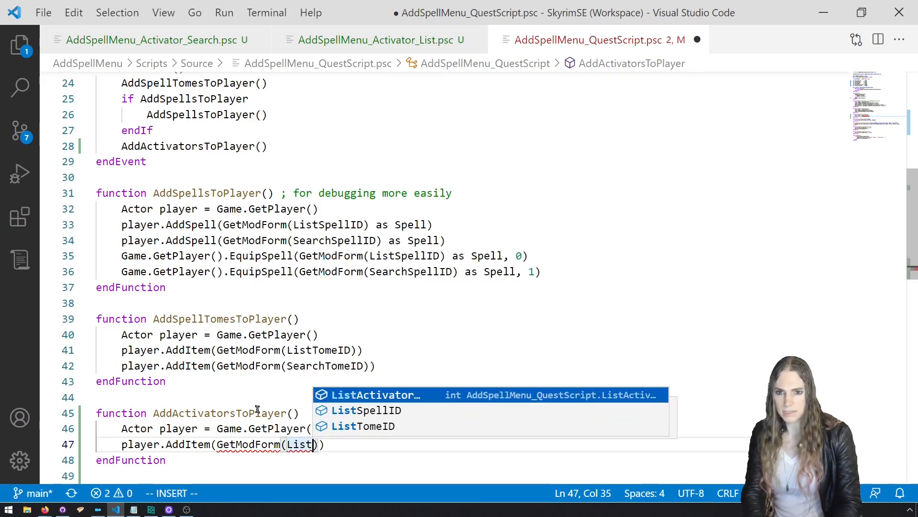
{"action": "key", "text": "Tab"}
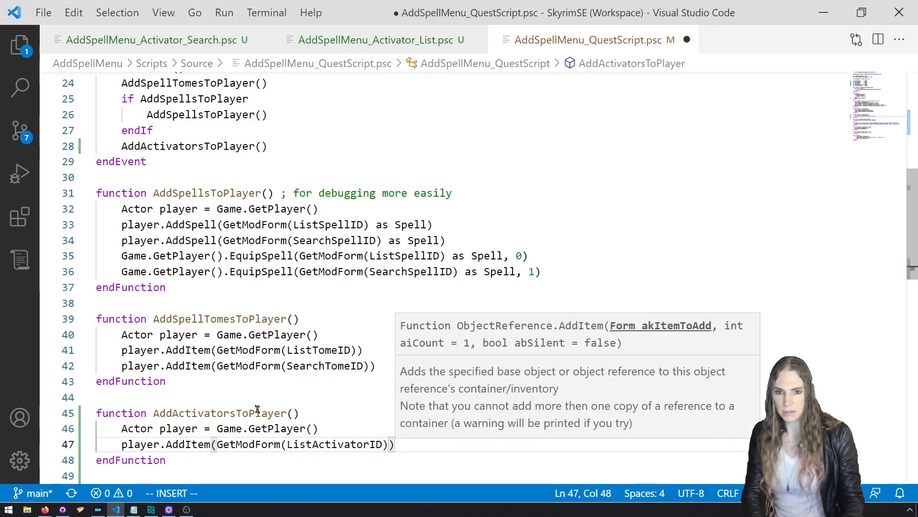
Add the line player.AddItem(GetModForm(SearchActivatorID)) after the list activator's AddItem call.
{"action": "key", "text": "Return"}
{"action": "type", "text": "player.addi"}
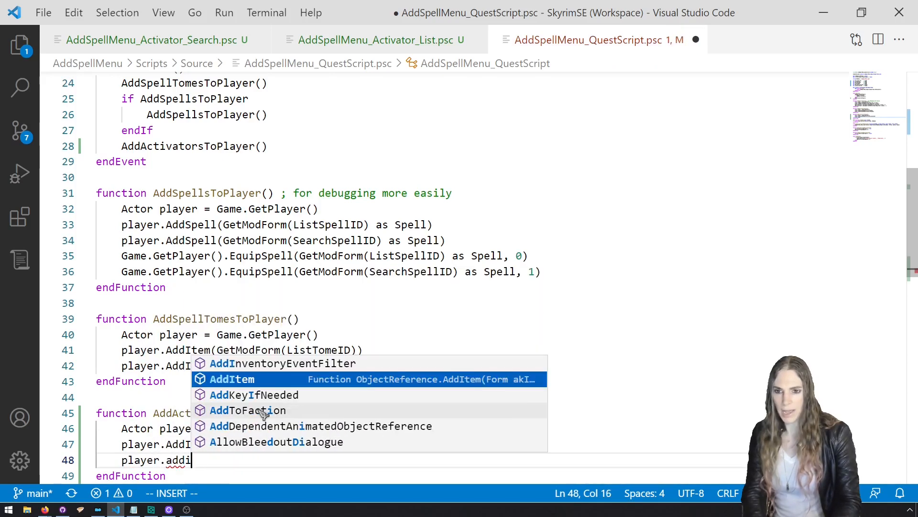
{"action": "key", "text": "Return"}
{"action": "type", "text": "(getmodf"}
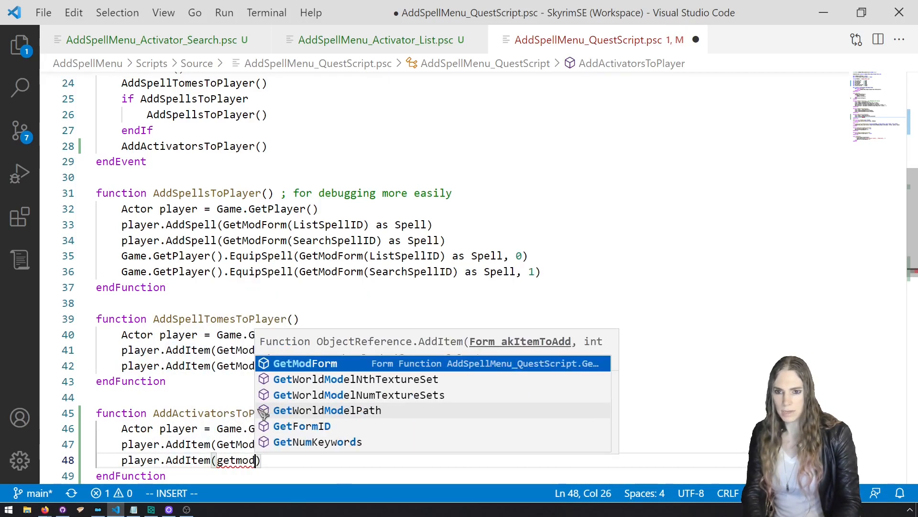
{"action": "key", "text": "Return"}
{"action": "type", "text": "()"}
{"action": "key", "text": "Left"}
{"action": "type", "text": "Search"}
{"action": "key", "text": "Return"}
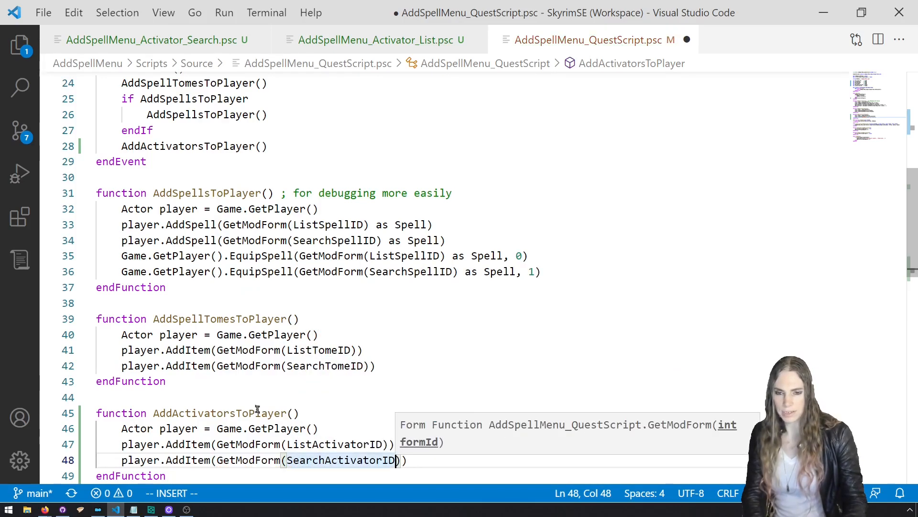
Save the quest script and run the build task to compile it.
{"action": "left_click", "coordinate": [279, 397]}
{"action": "scroll", "coordinate": [279, 395], "scroll_direction": "down", "scroll_amount": 2}
{"action": "key", "text": "ctrl+shift+b"}
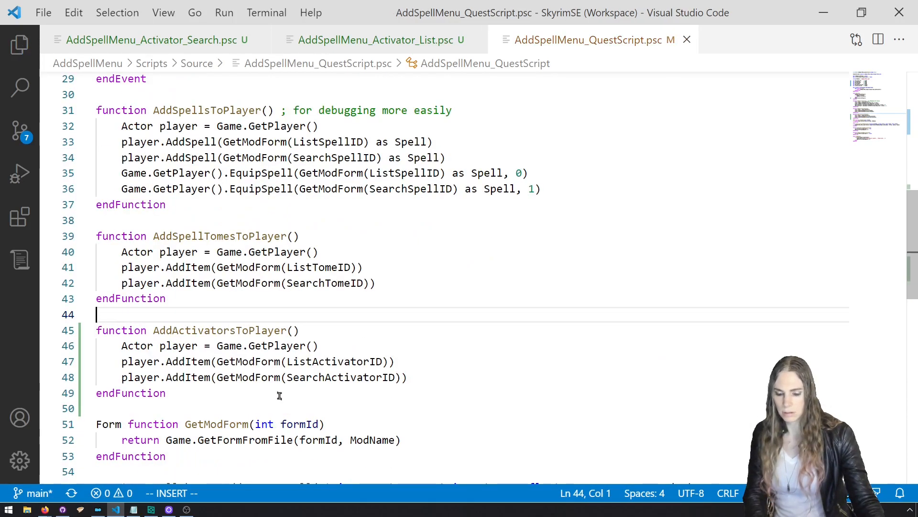
Switch to Mod Organizer, launch the game with SKSE and enter the game world through a console command.
{"action": "left_click", "coordinate": [98, 510]}
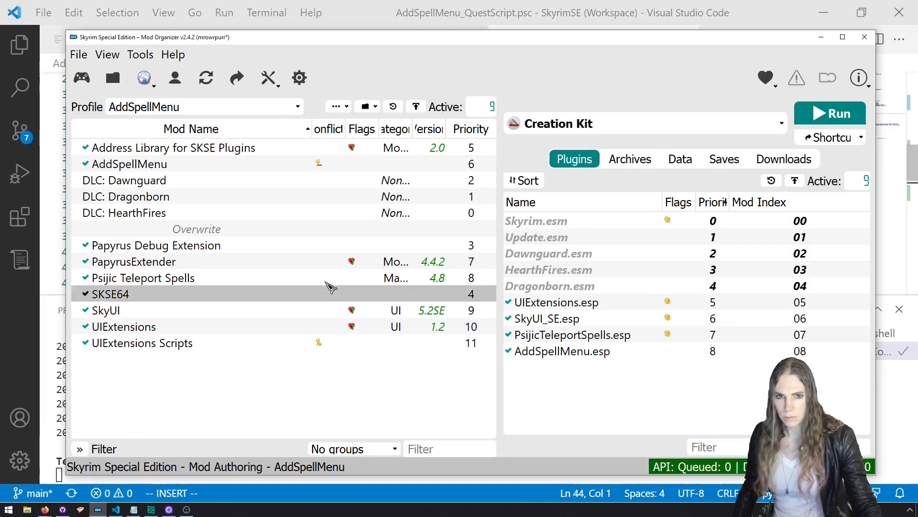
{"action": "left_click", "coordinate": [707, 126]}
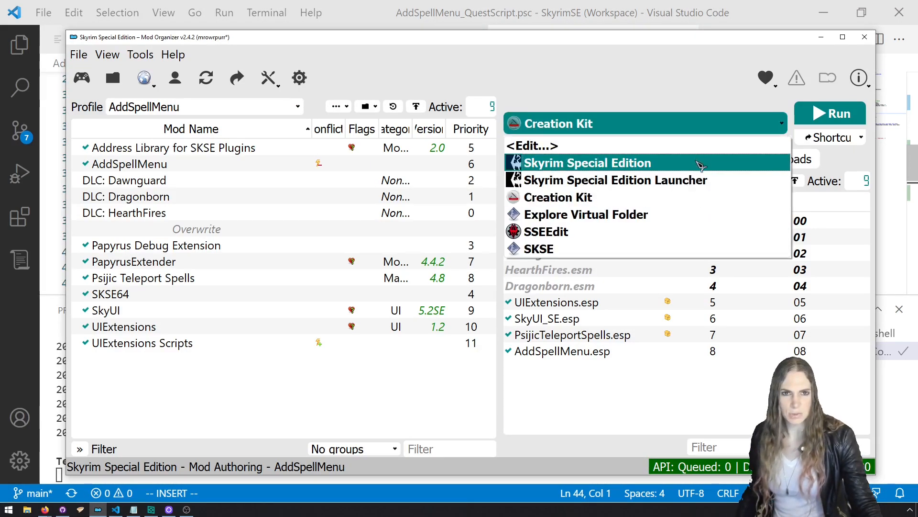
{"action": "left_click", "coordinate": [694, 248]}
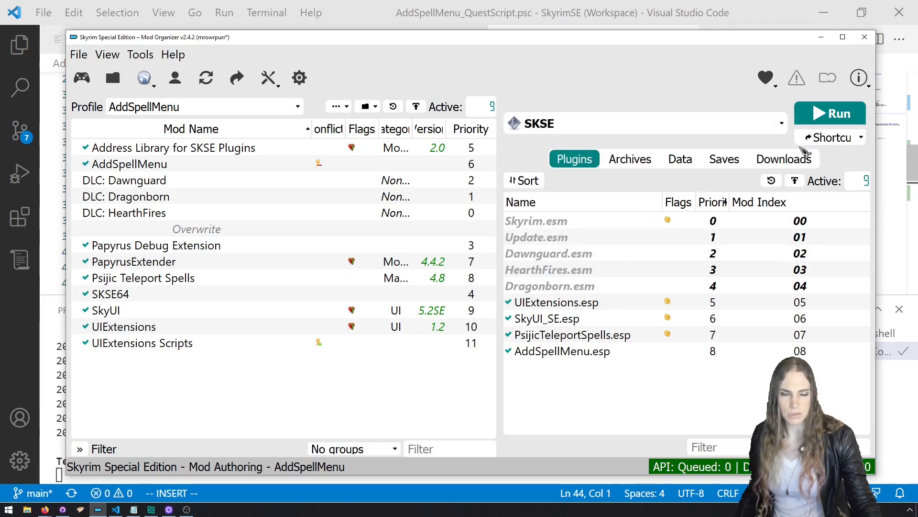
{"action": "left_click", "coordinate": [829, 122]}
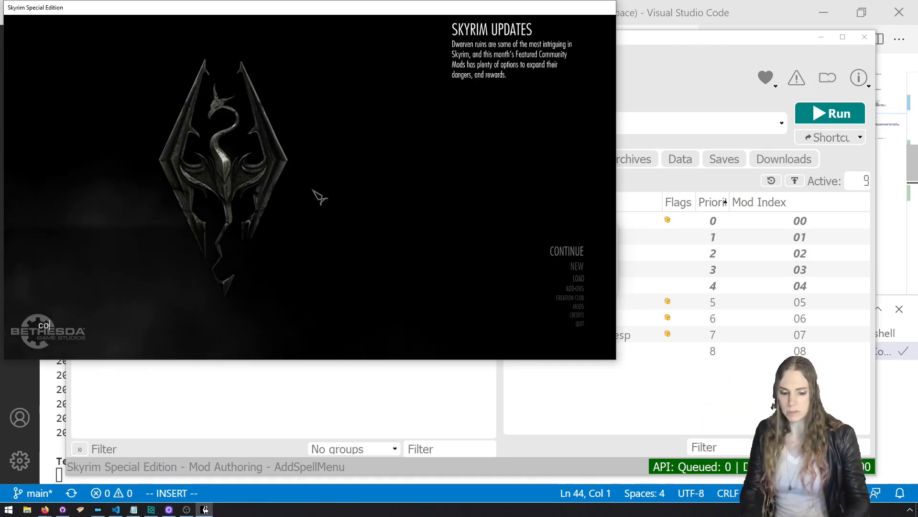
{"action": "type", "text": "od"}
{"action": "key", "text": "Return"}
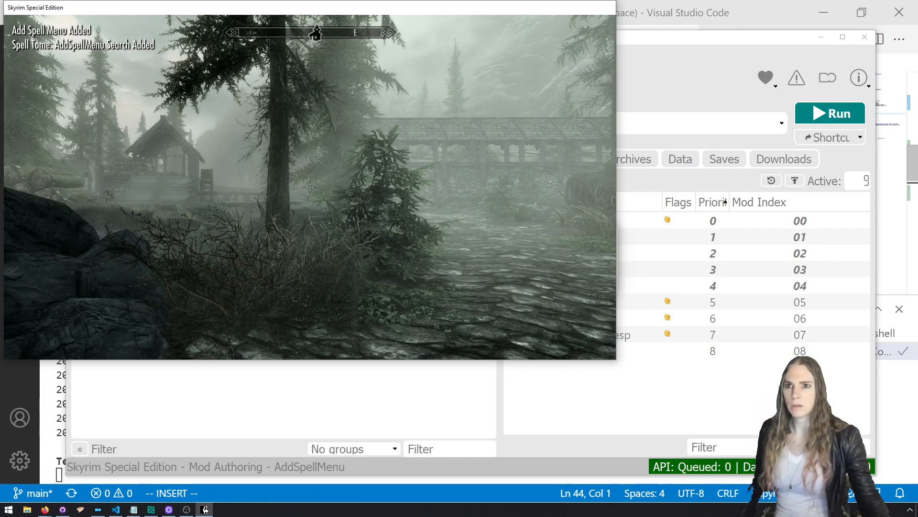
Switch back to Visual Studio Code, close the build output and check the SearchActivatorID and ListActivatorID values.
{"action": "key", "text": "grave"}
{"action": "key", "text": "alt+Tab"}
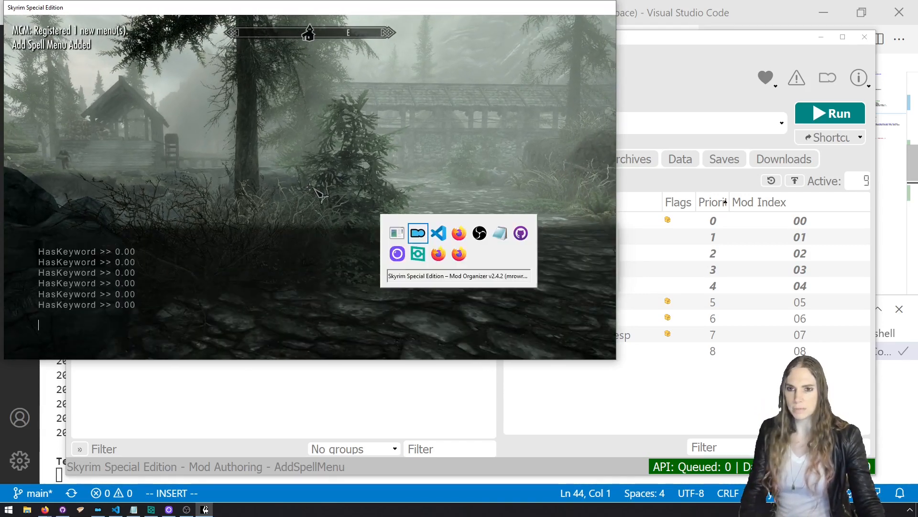
{"action": "key", "text": "alt+Tab"}
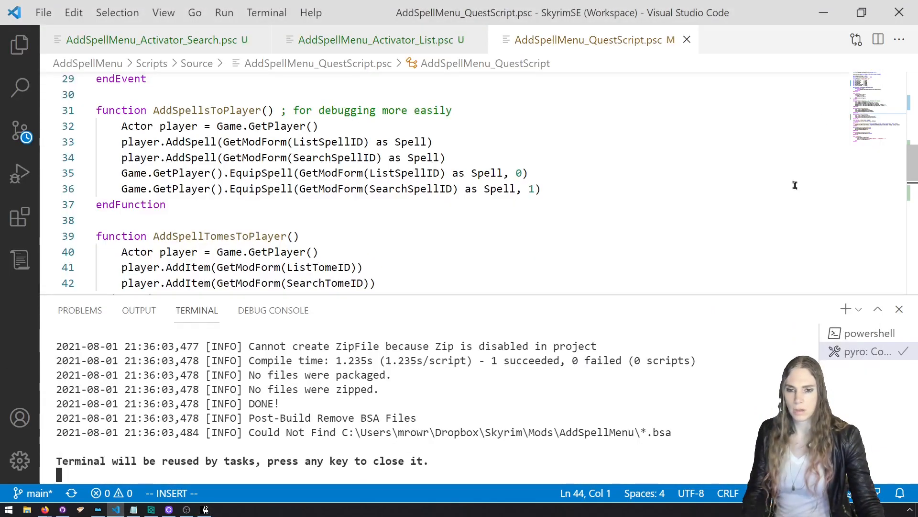
{"action": "left_click", "coordinate": [900, 309]}
{"action": "scroll", "coordinate": [398, 375], "scroll_direction": "up", "scroll_amount": 9}
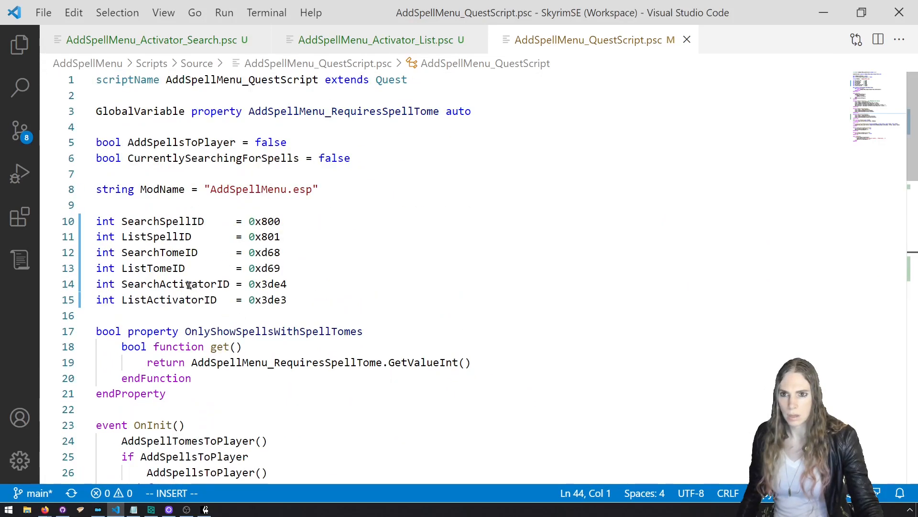
{"action": "left_click", "coordinate": [189, 285]}
{"action": "left_click", "coordinate": [194, 299]}
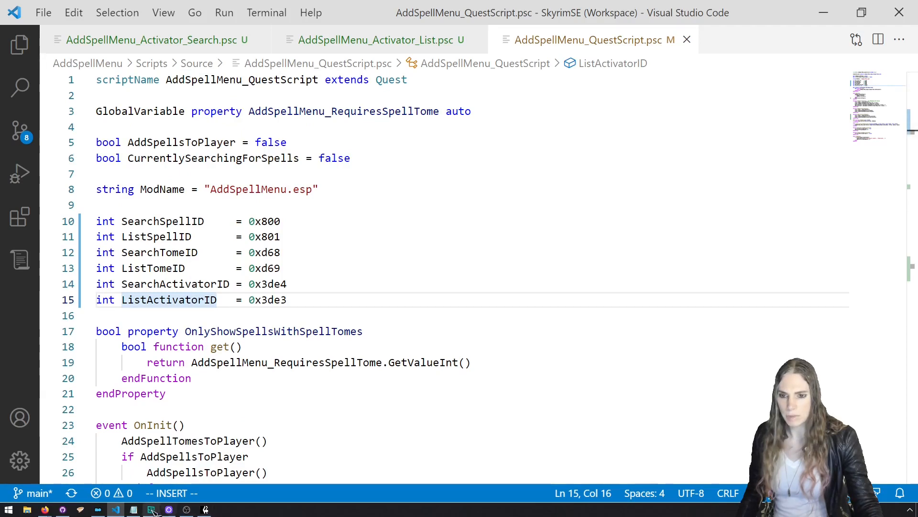
Return to Skyrim and quit the game with the qqq console command.
{"action": "left_click", "coordinate": [205, 510]}
{"action": "left_click", "coordinate": [319, 193]}
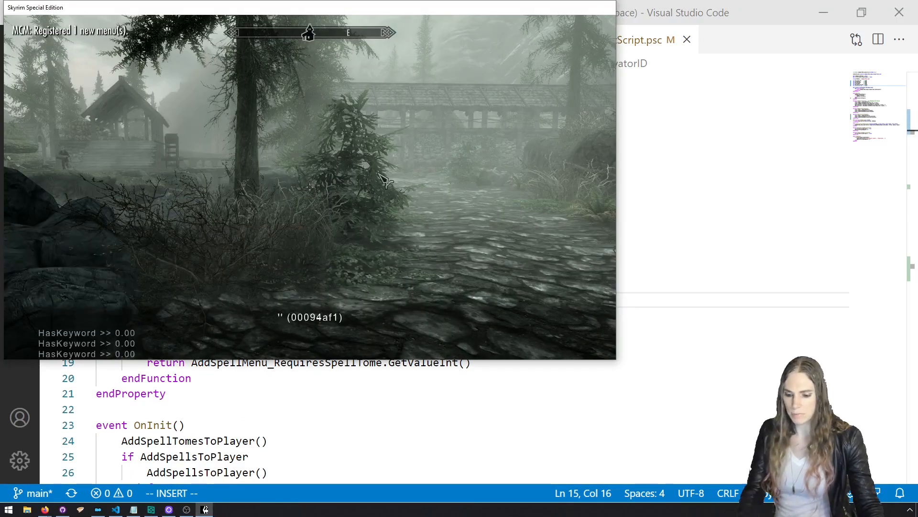
{"action": "type", "text": "qqq"}
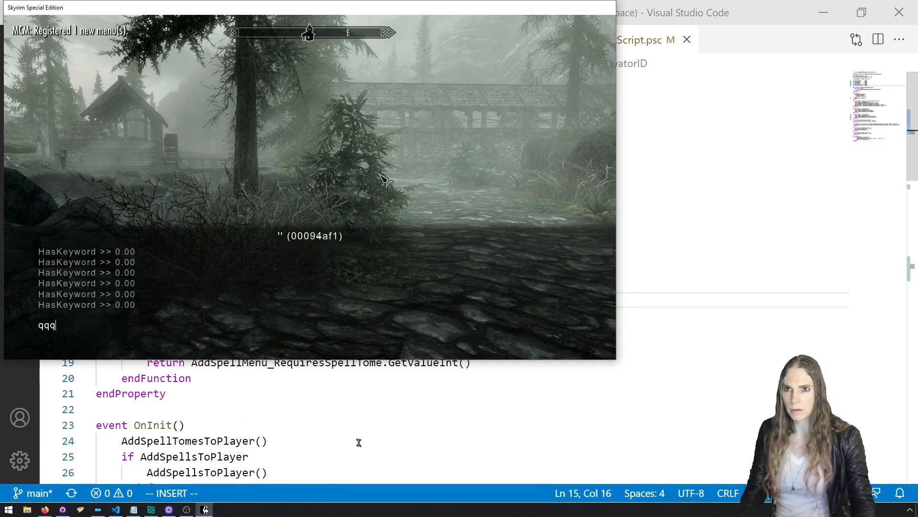
{"action": "key", "text": "alt+Tab"}
Switch to Mod Organizer and launch Creation Kit.
{"action": "left_click", "coordinate": [98, 510]}
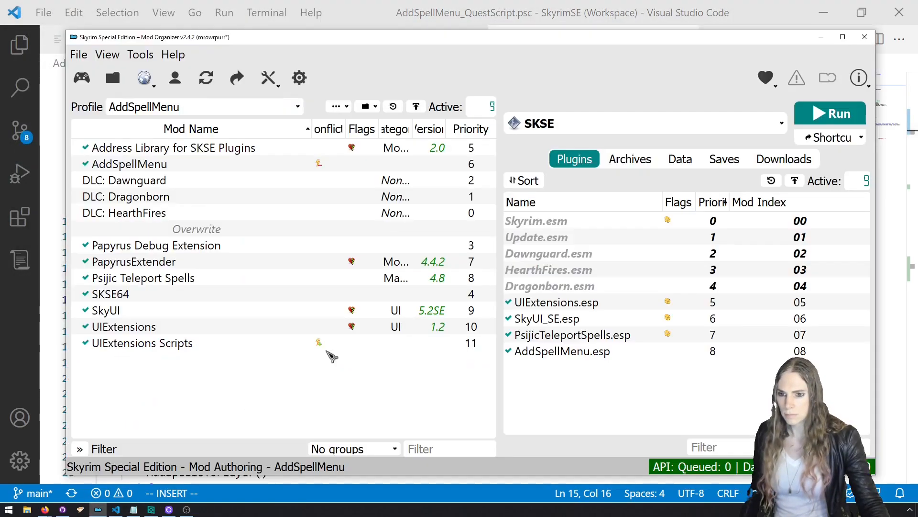
{"action": "left_click", "coordinate": [641, 123]}
{"action": "left_click", "coordinate": [593, 106]}
{"action": "left_click", "coordinate": [821, 117]}
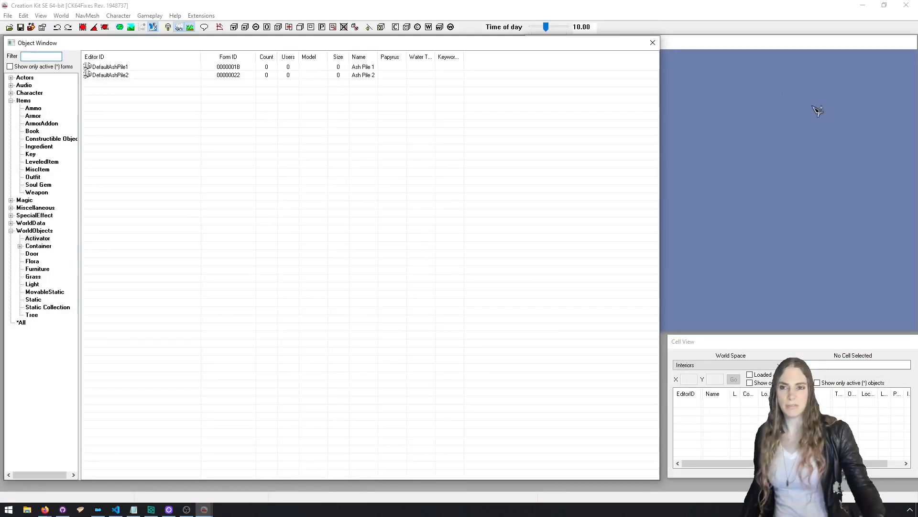
Load AddSpellMenu.esp into Creation Kit as the active file.
{"action": "left_click", "coordinate": [10, 27]}
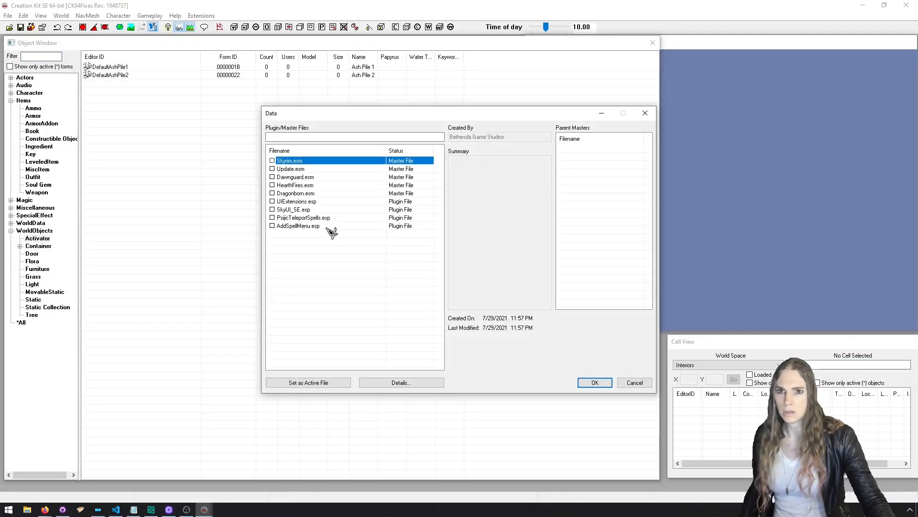
{"action": "double_click", "coordinate": [330, 226]}
{"action": "left_click", "coordinate": [334, 383]}
{"action": "left_click", "coordinate": [595, 382]}
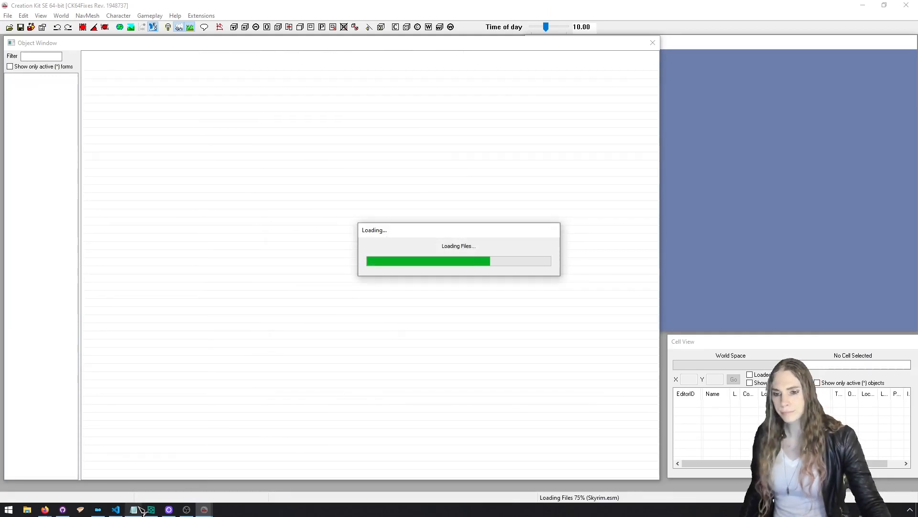
{"action": "mouse_move", "coordinate": [142, 510]}
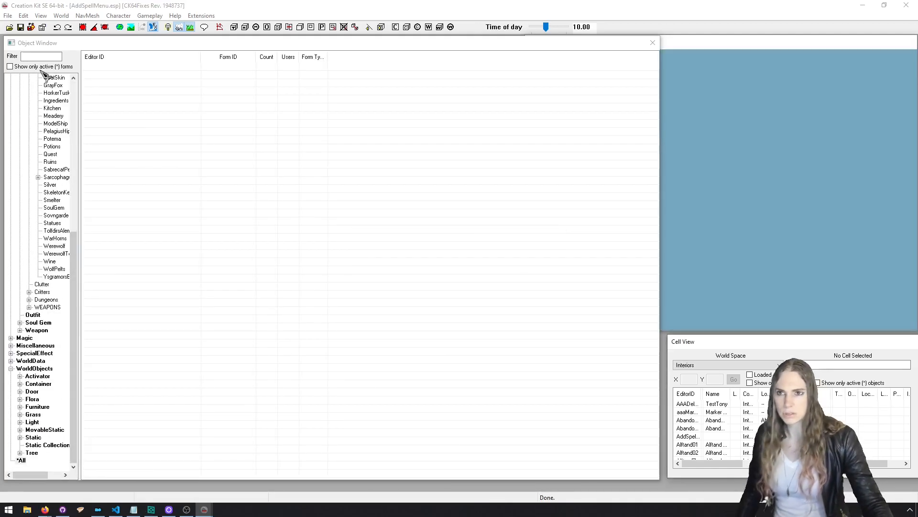
Filter the objects by "addspell" and check the name of the AddSpellMenu_SpellListActivator misc item without changing it.
{"action": "left_click", "coordinate": [44, 57]}
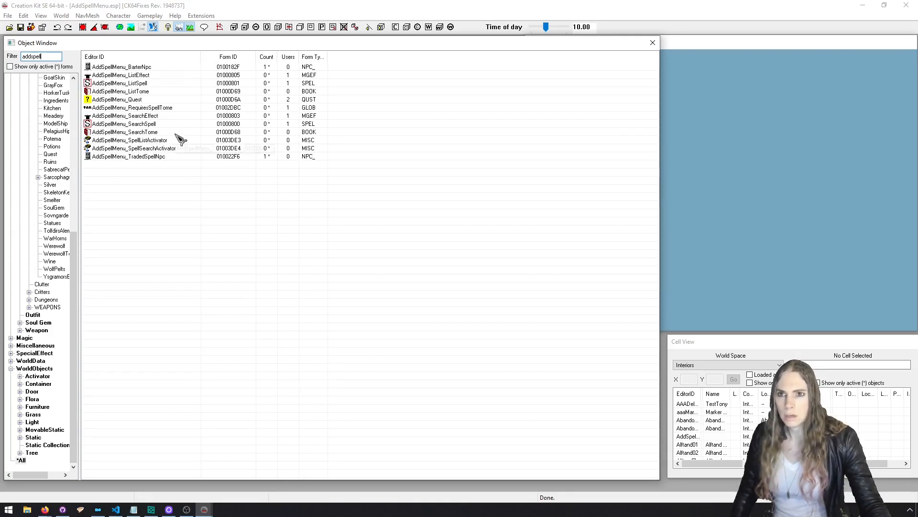
{"action": "double_click", "coordinate": [179, 140]}
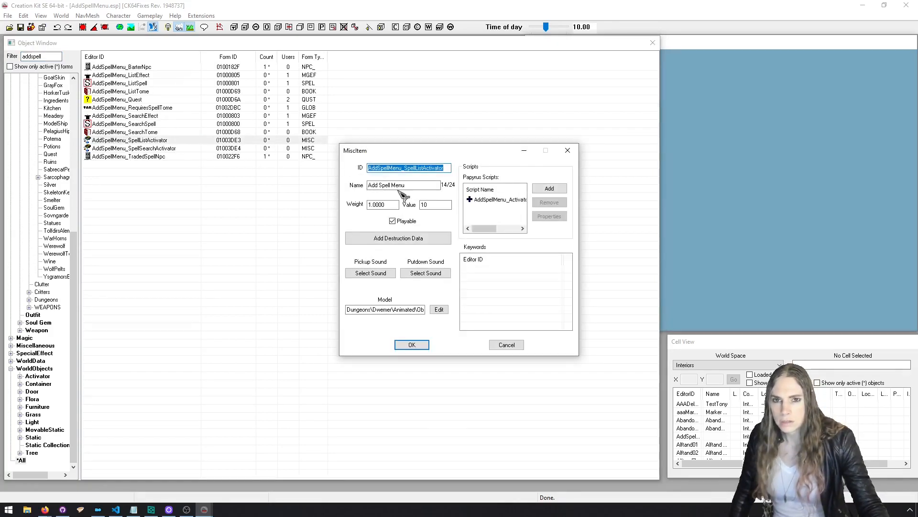
{"action": "left_click_drag", "start_coordinate": [418, 185], "coordinate": [369, 183]}
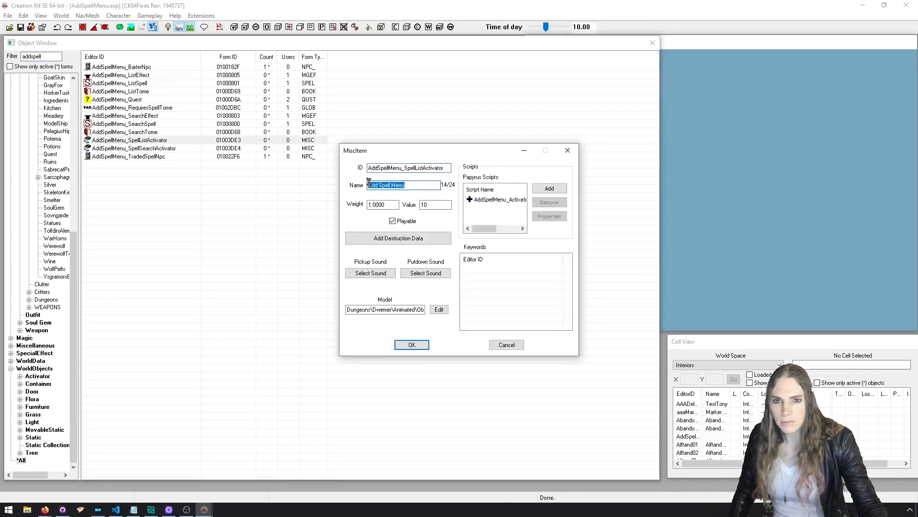
{"action": "left_click", "coordinate": [506, 345]}
Set the AddSpellMenu_SpellSearchActivator misc item's name to "Add Spell Menu Search" and save the plugin.
{"action": "double_click", "coordinate": [176, 148]}
{"action": "left_click", "coordinate": [409, 187]}
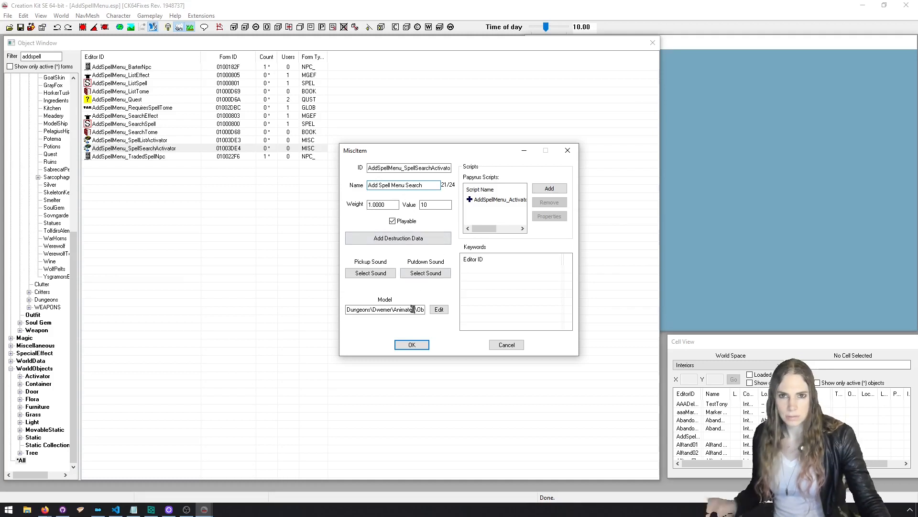
{"action": "left_click", "coordinate": [414, 346]}
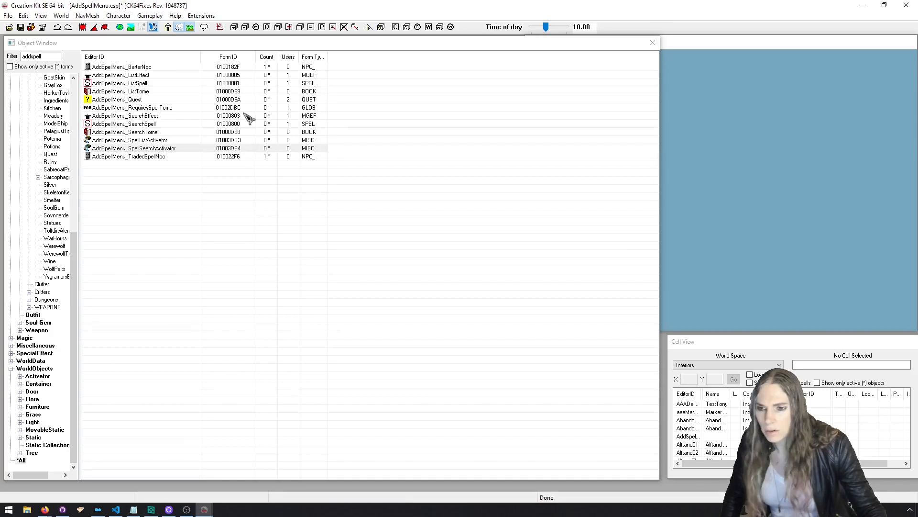
{"action": "left_click_drag", "start_coordinate": [256, 57], "coordinate": [262, 57]}
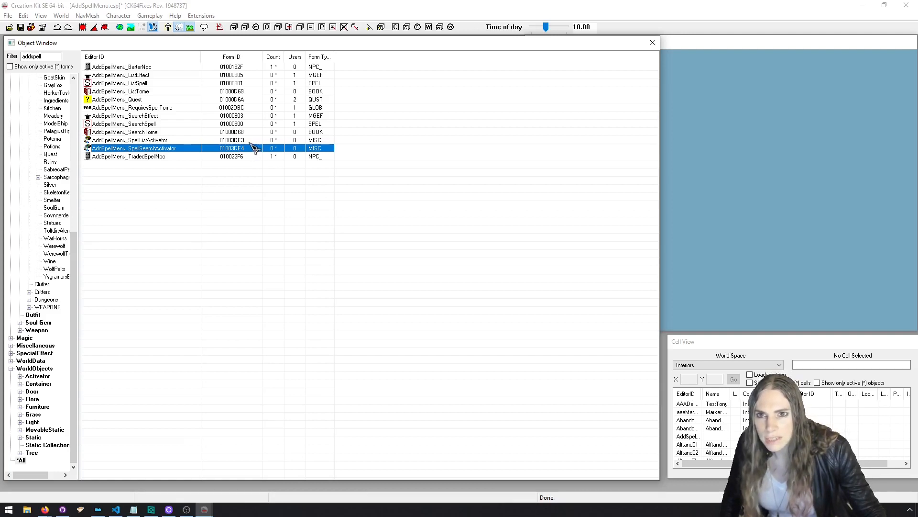
{"action": "left_click", "coordinate": [20, 26]}
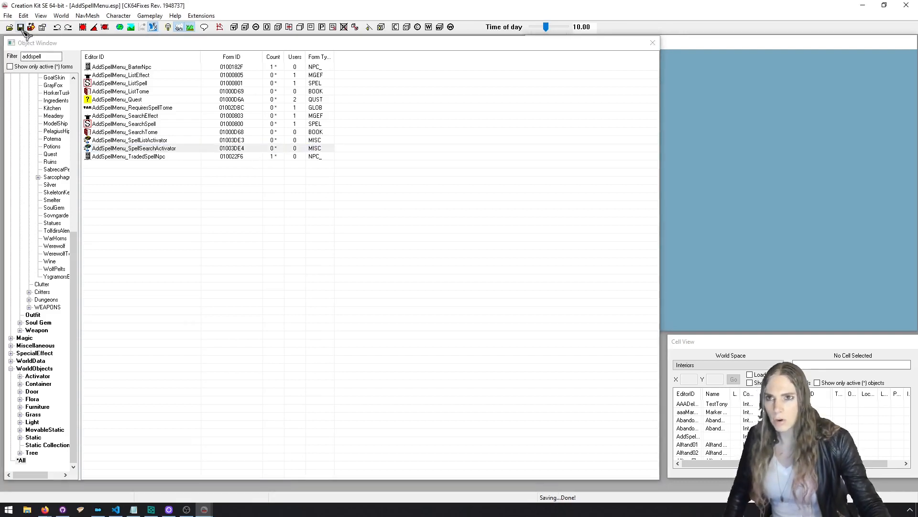
Close Creation Kit, switch to Visual Studio Code and run the project build to compile the AddSpellMenu scripts.
{"action": "left_click", "coordinate": [907, 6]}
{"action": "left_click", "coordinate": [115, 509]}
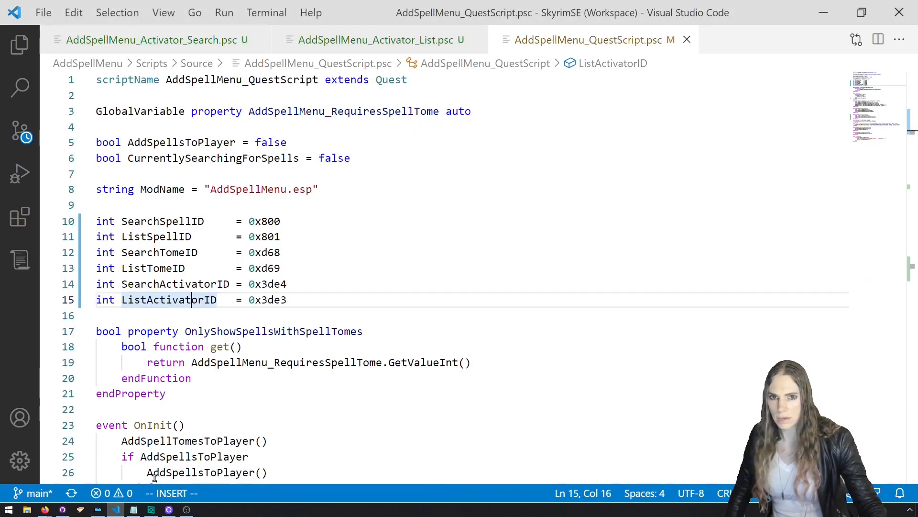
{"action": "left_click", "coordinate": [298, 305]}
{"action": "key", "text": "ctrl+shift+b"}
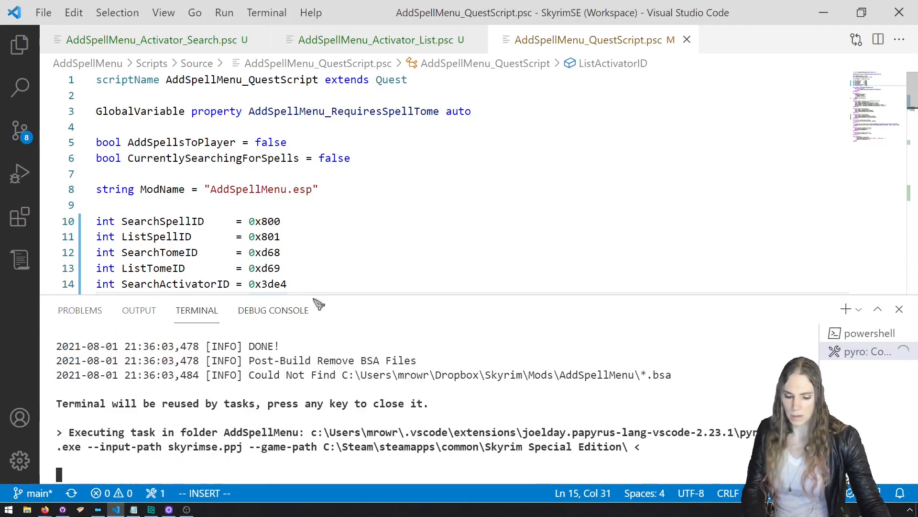
Switch to Mod Organizer and launch Skyrim through SKSE.
{"action": "left_click", "coordinate": [98, 510]}
{"action": "left_click", "coordinate": [661, 128]}
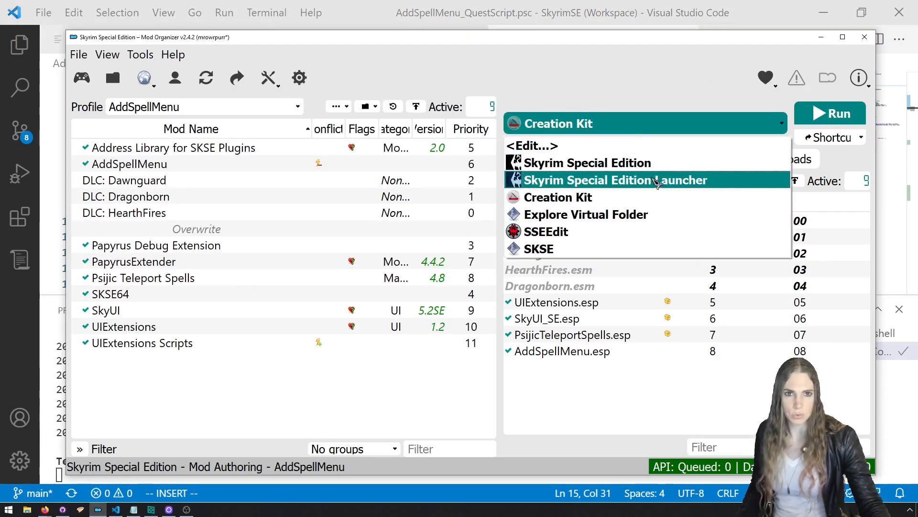
{"action": "left_click", "coordinate": [665, 243]}
{"action": "left_click", "coordinate": [830, 117]}
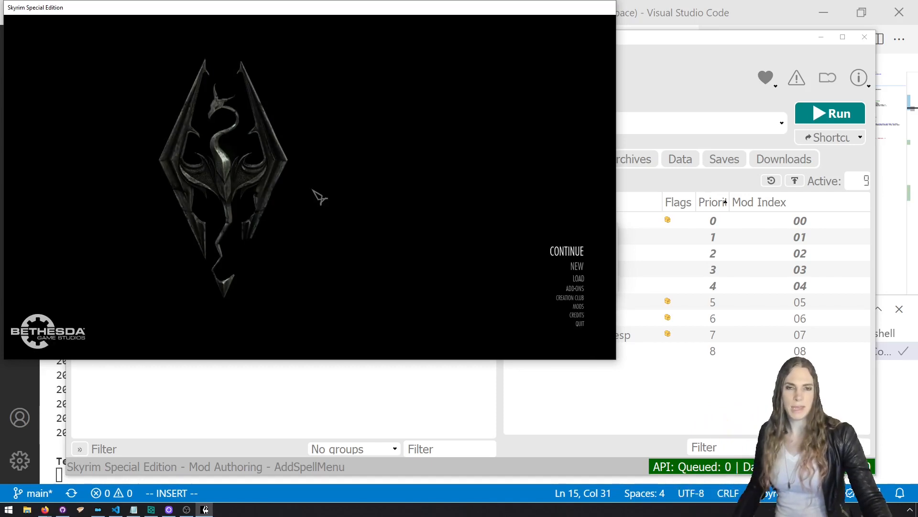
Enter the game world from the main menu with a coc console command.
{"action": "key", "text": "grave"}
{"action": "type", "text": "coc"}
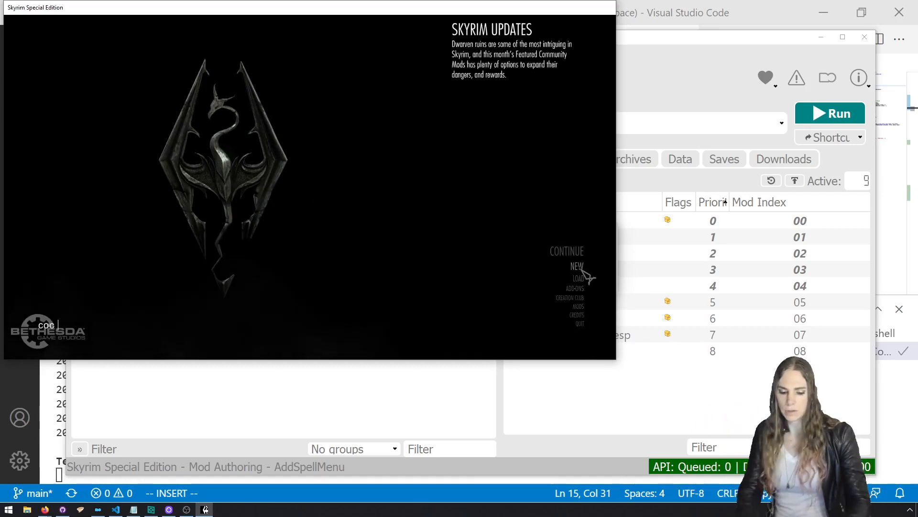
{"action": "key", "text": "Return"}
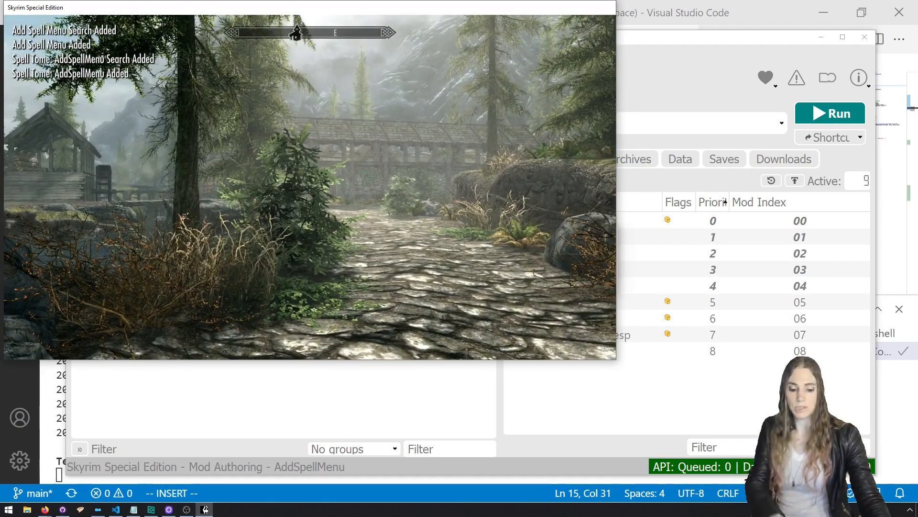
Test the Add Spell Menu misc item by using it from the inventory, and dismiss its message box.
{"action": "key", "text": "i"}
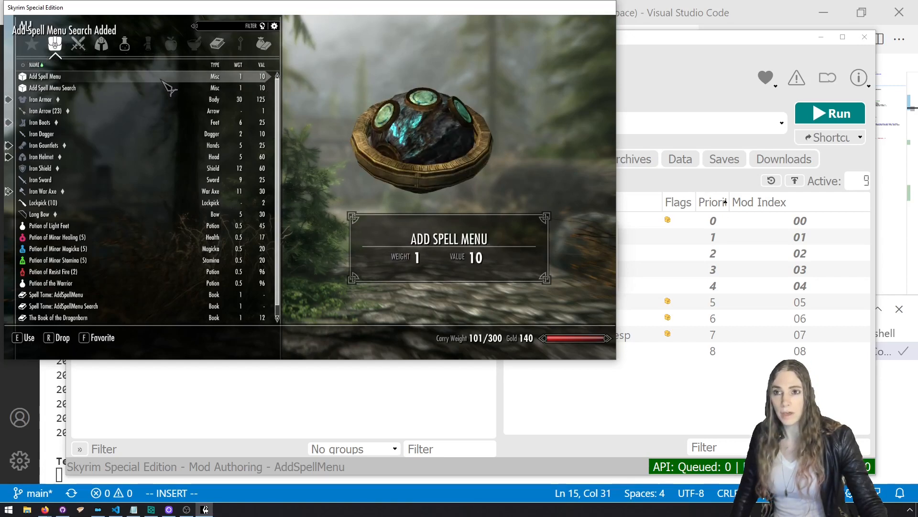
{"action": "left_click", "coordinate": [163, 80]}
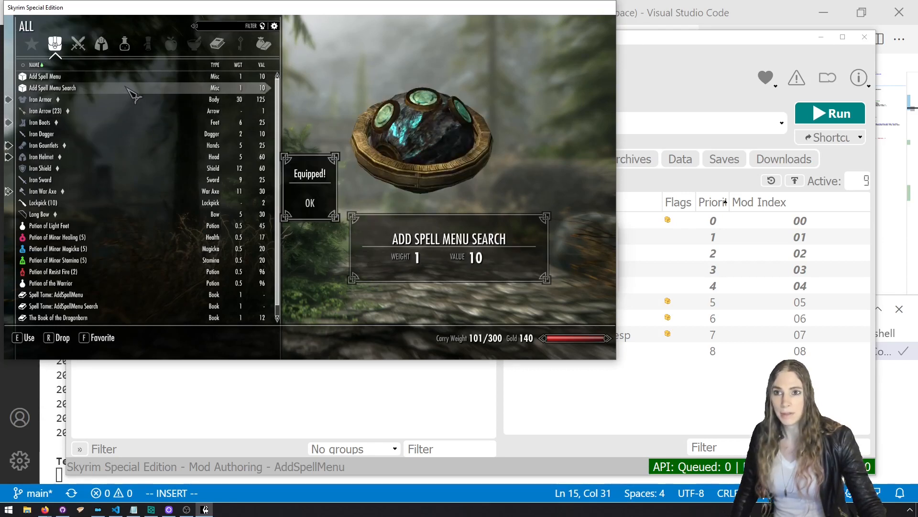
{"action": "left_click", "coordinate": [307, 196]}
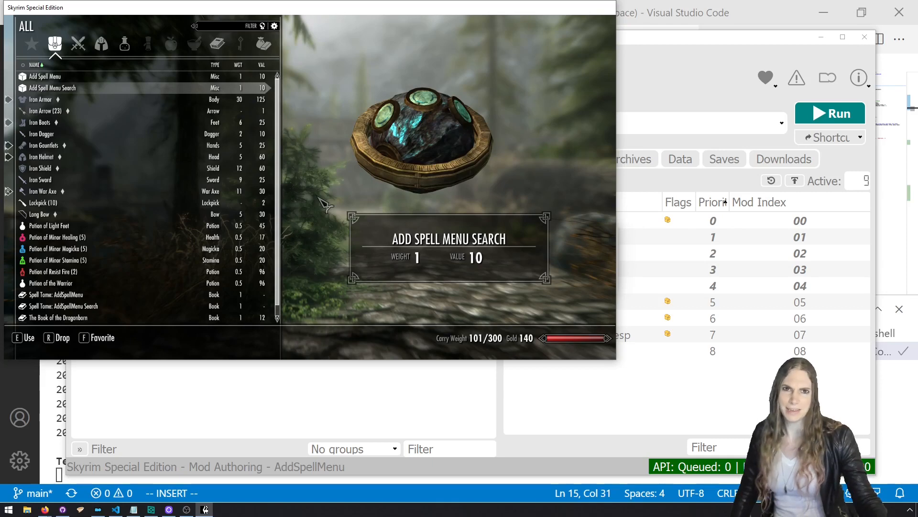
Quit Skyrim with the qqq console command.
{"action": "key", "text": "grave"}
{"action": "type", "text": "qqq"}
{"action": "key", "text": "Return"}
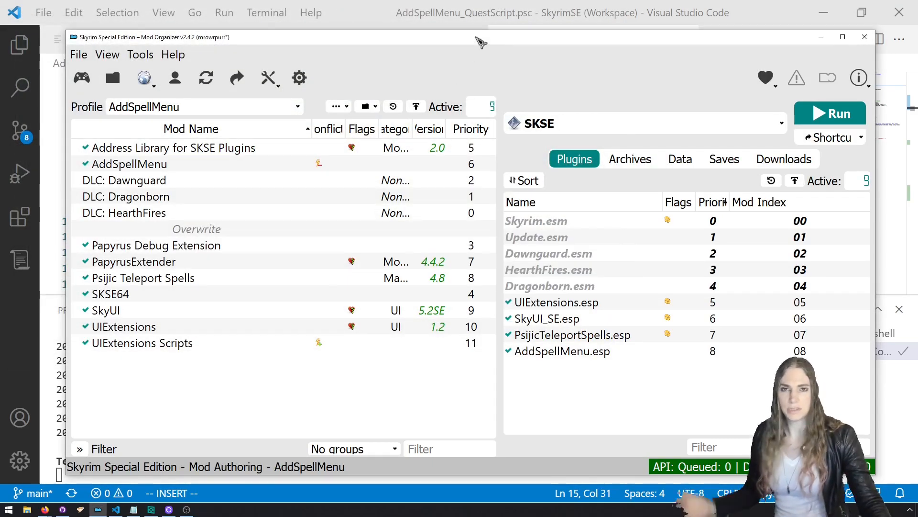
Switch to Visual Studio Code, hide the terminal, and show the file explorer with a wider pane.
{"action": "key", "text": "alt+Tab"}
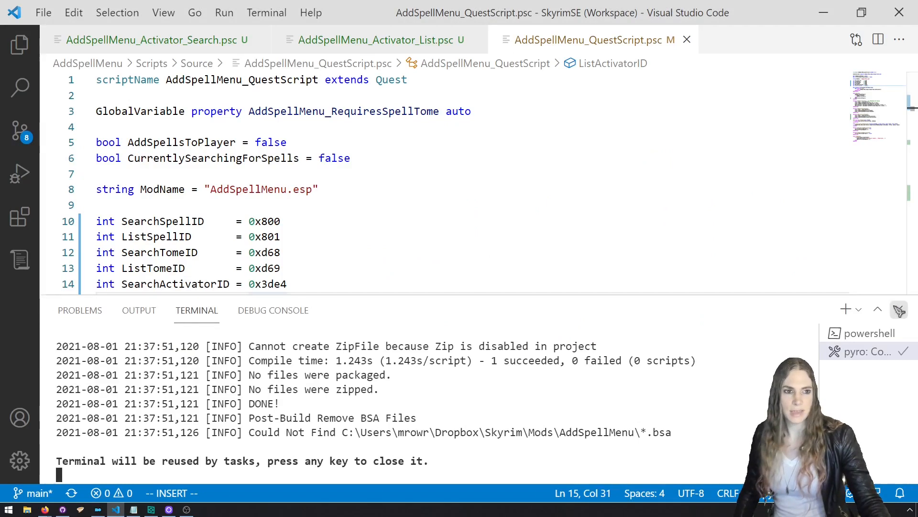
{"action": "key", "text": "ctrl+grave"}
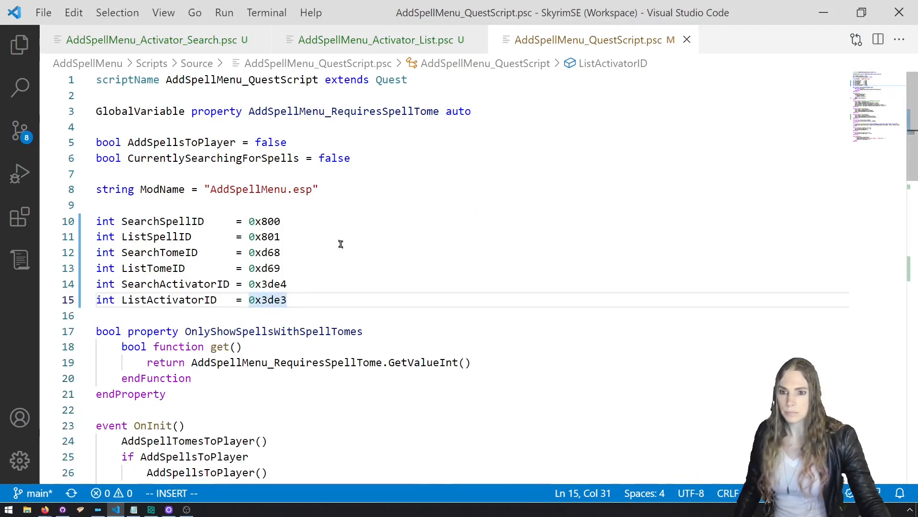
{"action": "left_click", "coordinate": [19, 45]}
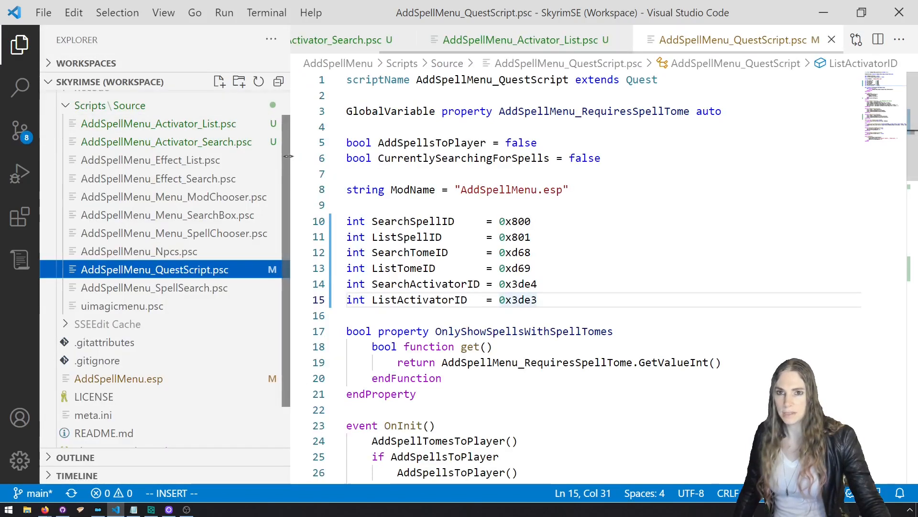
{"action": "left_click_drag", "start_coordinate": [287, 160], "coordinate": [332, 179]}
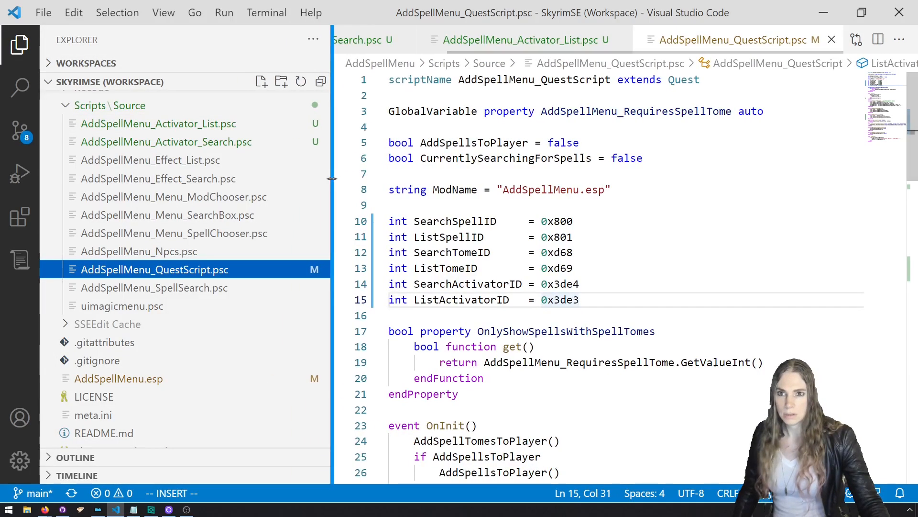
Look over both activator scripts and copy the ModQuest property line from AddSpellMenu_Effect_List.psc.
{"action": "left_click", "coordinate": [259, 145]}
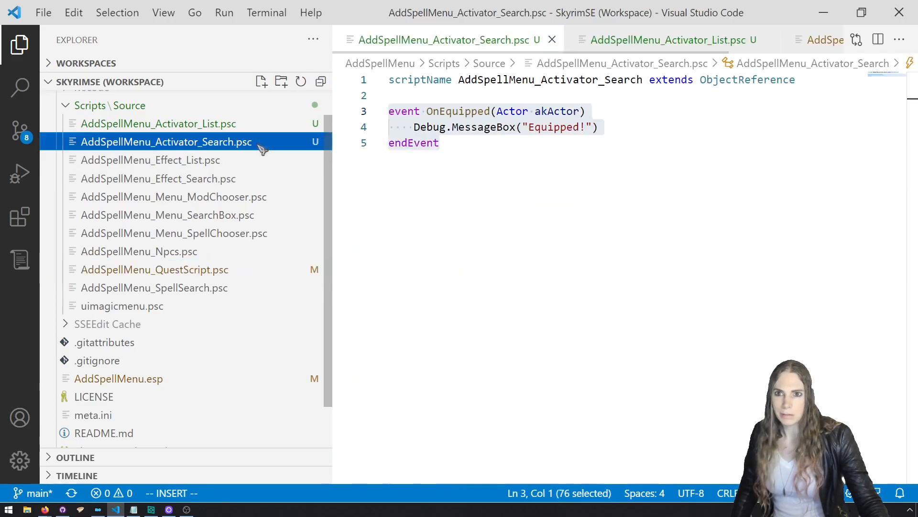
{"action": "left_click", "coordinate": [258, 126]}
{"action": "left_click", "coordinate": [258, 141]}
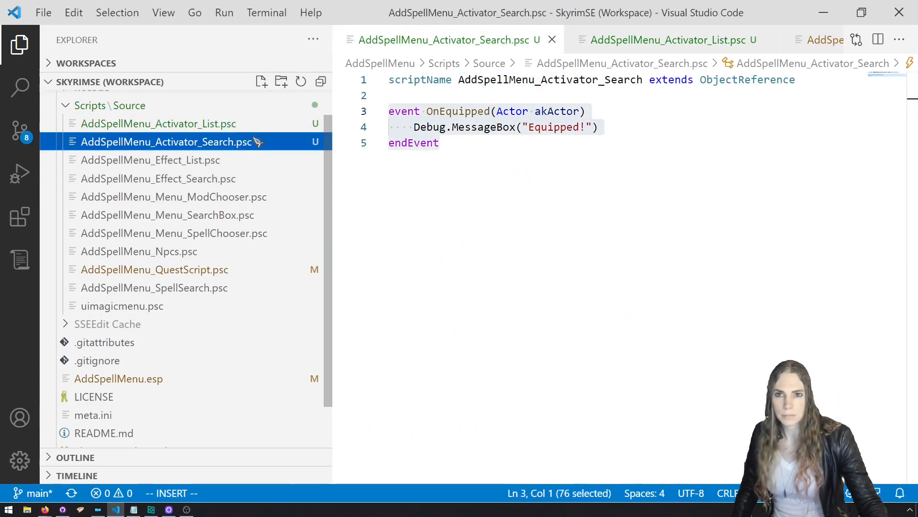
{"action": "left_click", "coordinate": [259, 124]}
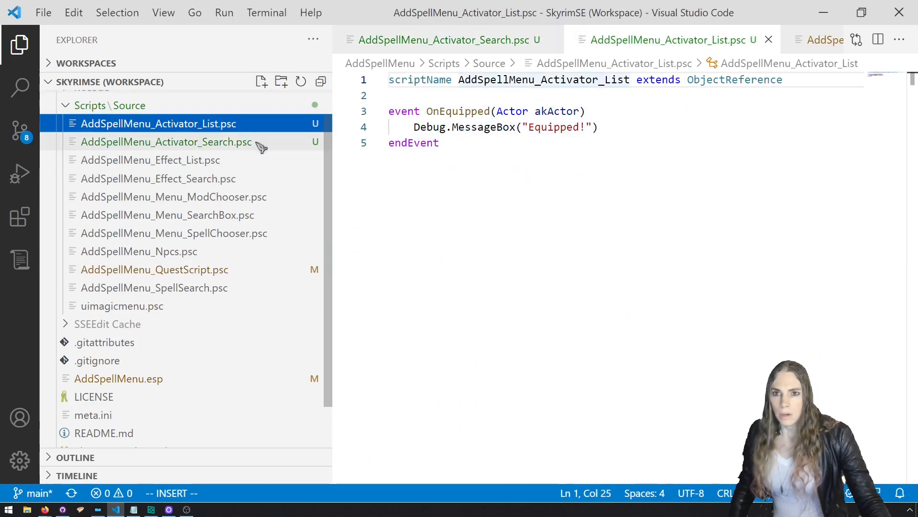
{"action": "left_click", "coordinate": [255, 165]}
{"action": "left_click", "coordinate": [547, 113]}
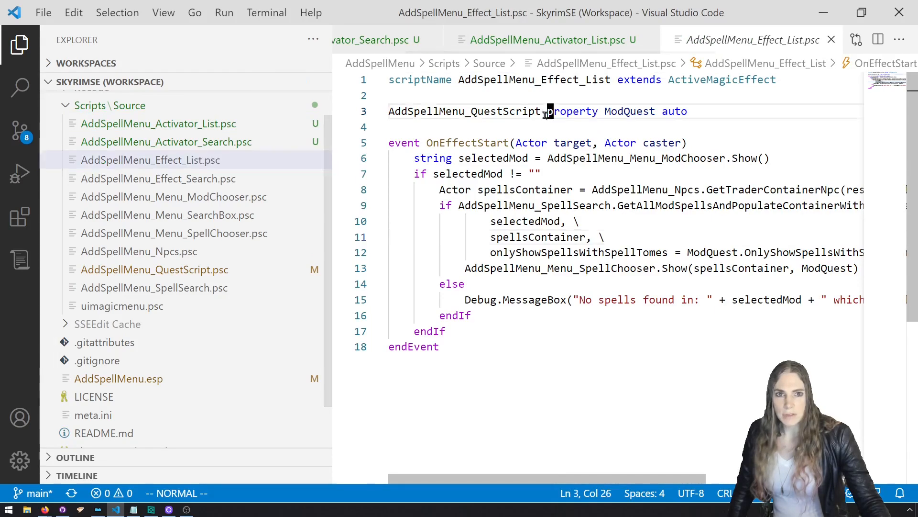
{"action": "key", "text": "shift+v"}
{"action": "key", "text": "y"}
Paste the ModQuest property above the OnEquipped event in AddSpellMenu_Activator_Search.psc, add a blank line after it, and save.
{"action": "left_click", "coordinate": [239, 141]}
{"action": "left_click", "coordinate": [444, 95]}
{"action": "key", "text": "Escape"}
{"action": "key", "text": "p"}
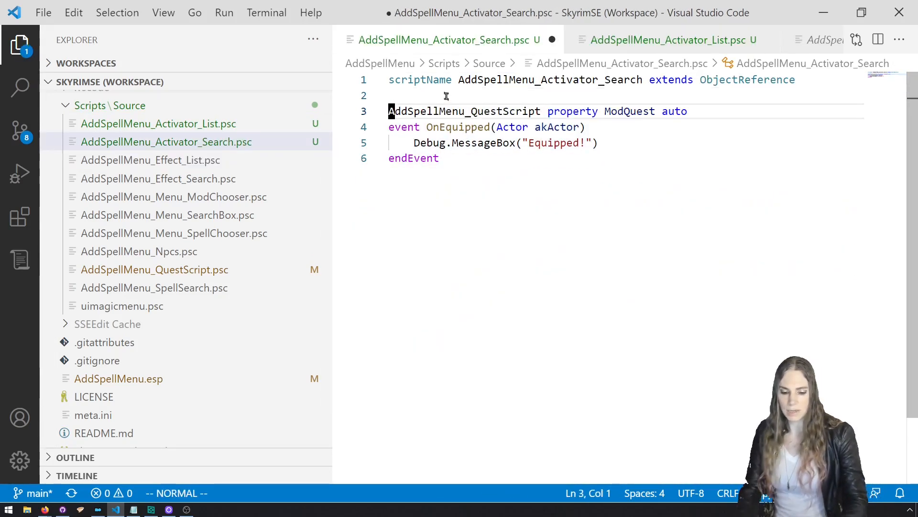
{"action": "key", "text": "o"}
{"action": "key", "text": "ctrl+s"}
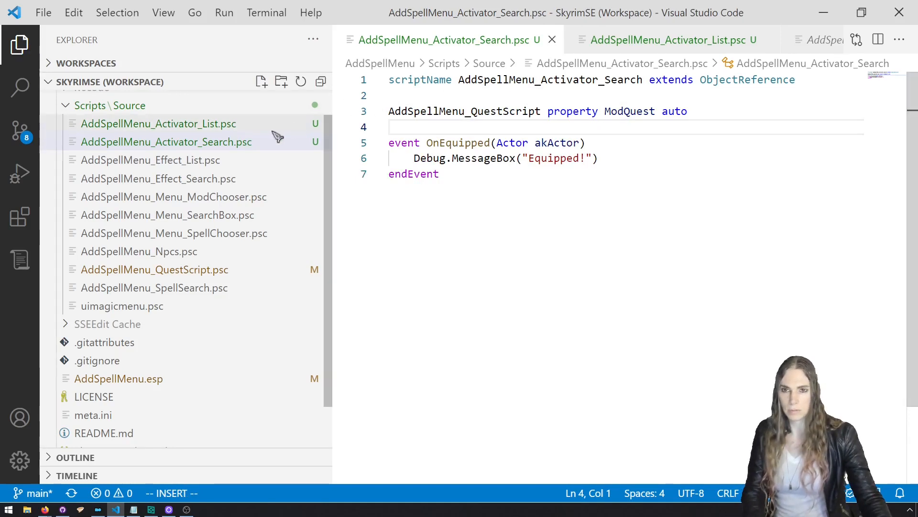
Paste the ModQuest property above the OnEquipped event in AddSpellMenu_Activator_List.psc.
{"action": "key", "text": "ctrl+Page_Down"}
{"action": "left_click", "coordinate": [533, 96]}
{"action": "key", "text": "Escape"}
{"action": "key", "text": "p"}
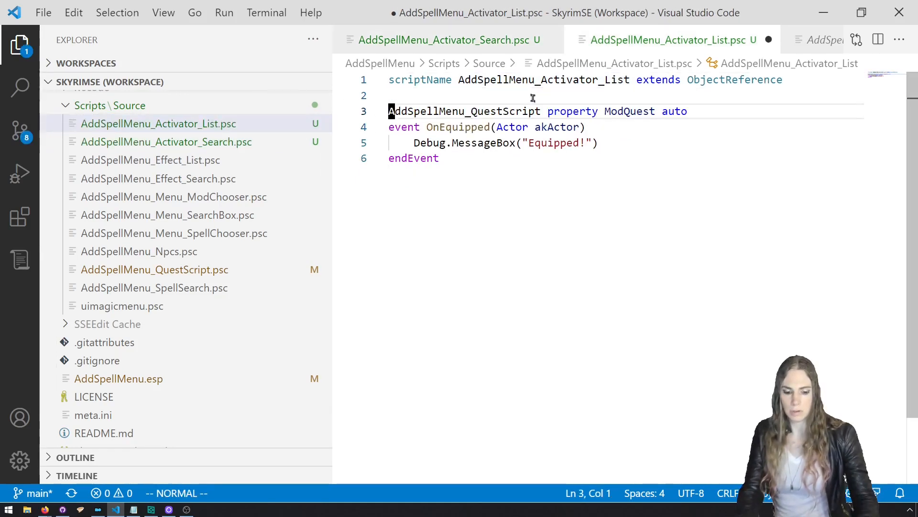
Insert a blank line below the ModQuest property in AddSpellMenu_Activator_List.psc and build the scripts.
{"action": "key", "text": "o"}
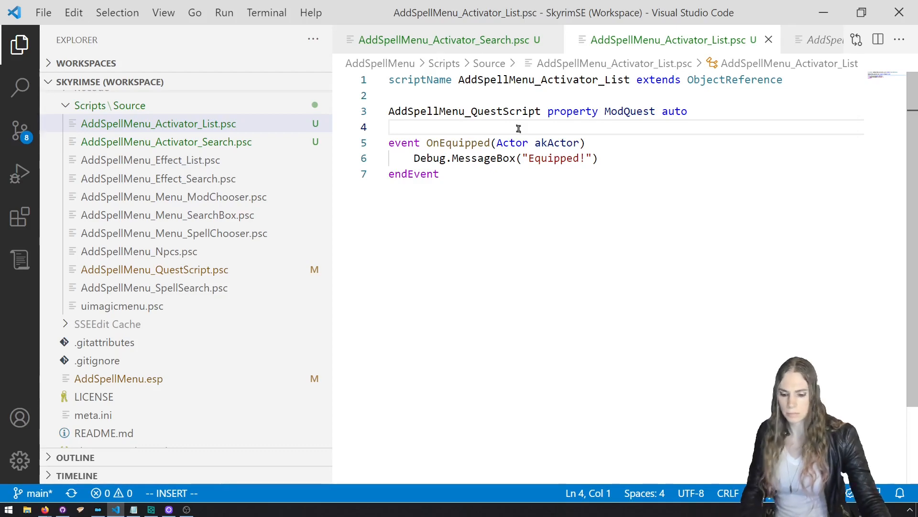
{"action": "key", "text": "ctrl+shift+b"}
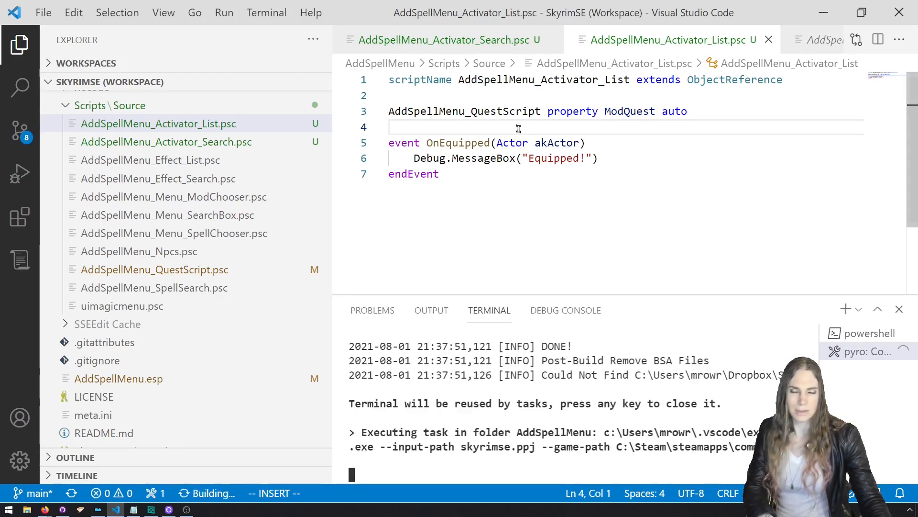
Launch the Creation Kit.
{"action": "left_click", "coordinate": [98, 509]}
{"action": "left_click", "coordinate": [569, 124]}
{"action": "left_click", "coordinate": [558, 197]}
{"action": "left_click", "coordinate": [833, 115]}
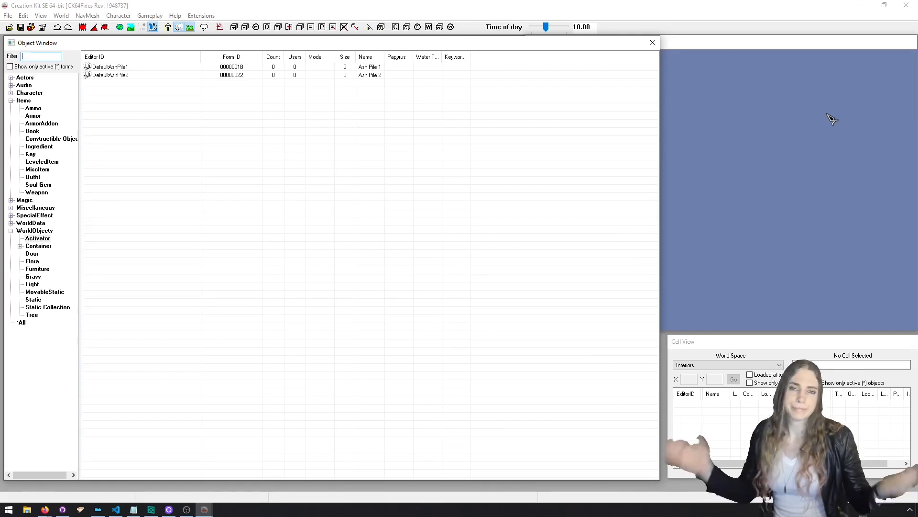
Load AddSpellMenu.esp into the Creation Kit as the active file.
{"action": "left_click", "coordinate": [9, 27]}
{"action": "left_click", "coordinate": [335, 226]}
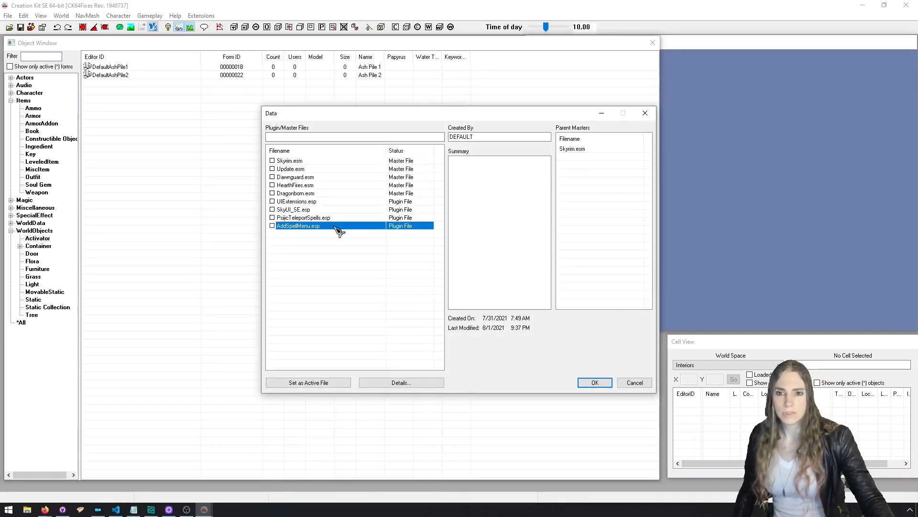
{"action": "left_click", "coordinate": [342, 383]}
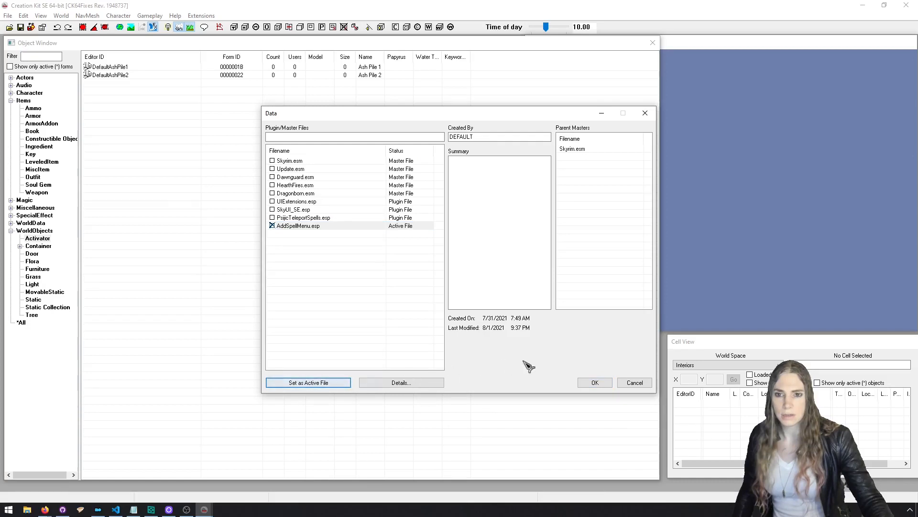
{"action": "left_click", "coordinate": [595, 383]}
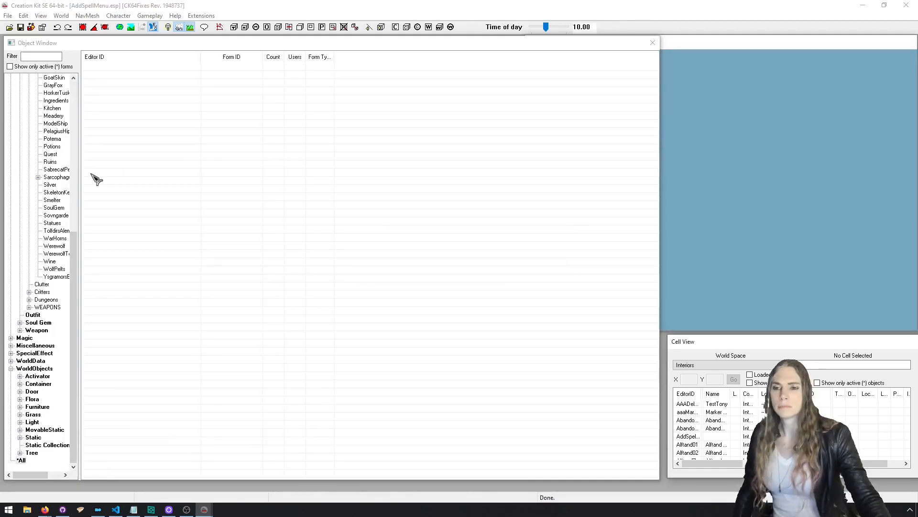
Filter the objects by "addspell" and open the properties of the script attached to AddSpellMenu_SpellListActivator.
{"action": "left_click_drag", "start_coordinate": [80, 178], "coordinate": [139, 185]}
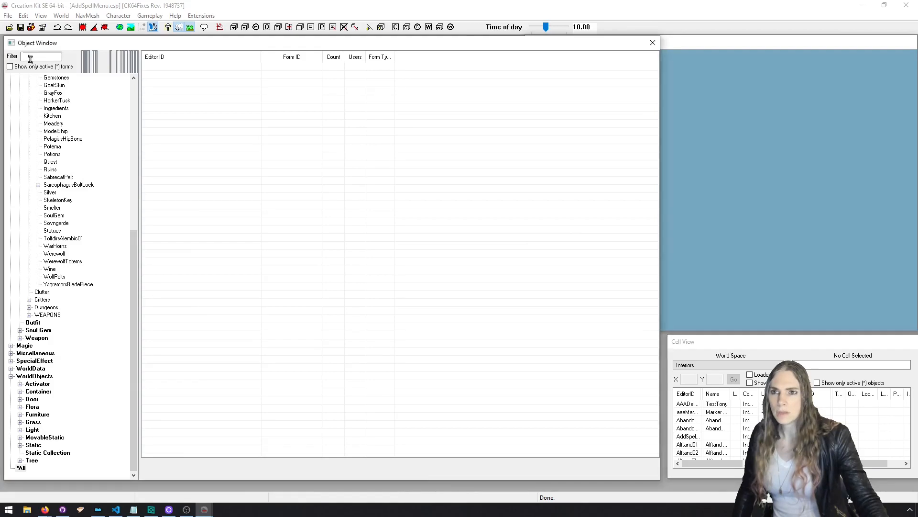
{"action": "left_click", "coordinate": [30, 58]}
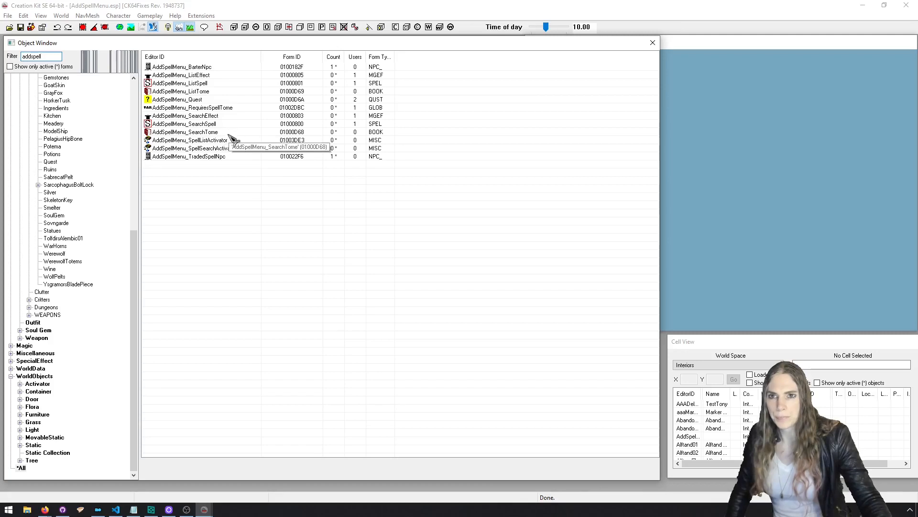
{"action": "double_click", "coordinate": [227, 140]}
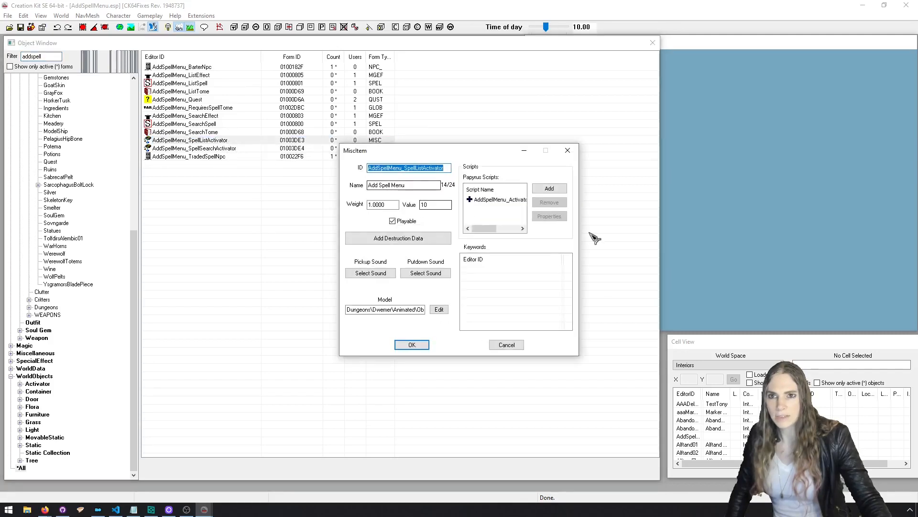
{"action": "left_click", "coordinate": [496, 200]}
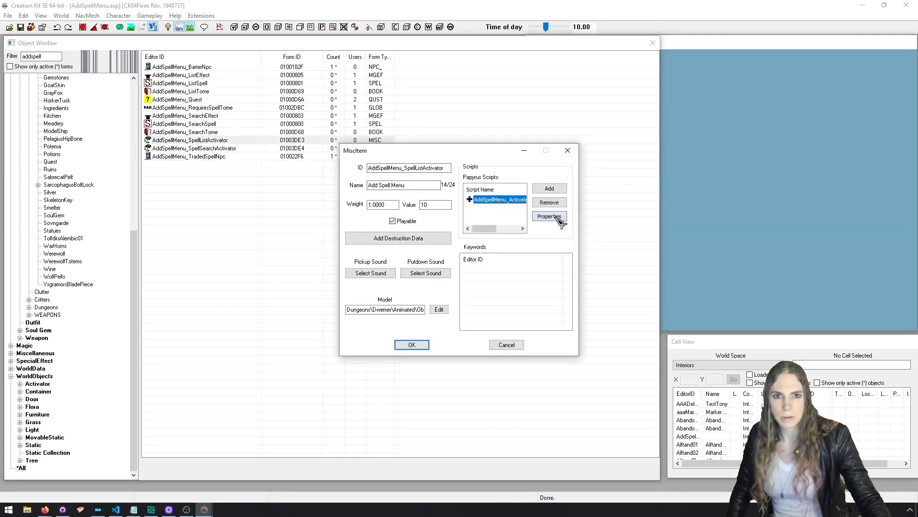
{"action": "left_click", "coordinate": [550, 217]}
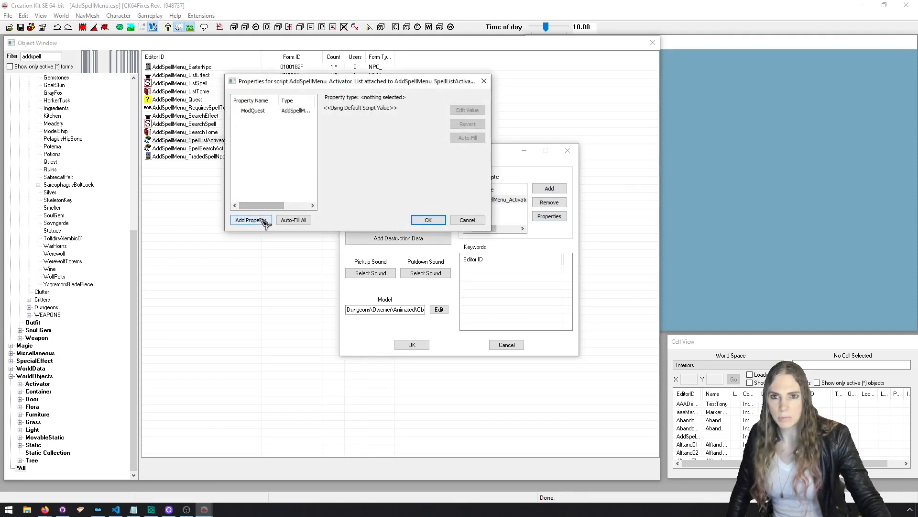
Set the list activator script's ModQuest property to AddSpellMenu_Quest and accept the item's changes.
{"action": "left_click", "coordinate": [289, 221]}
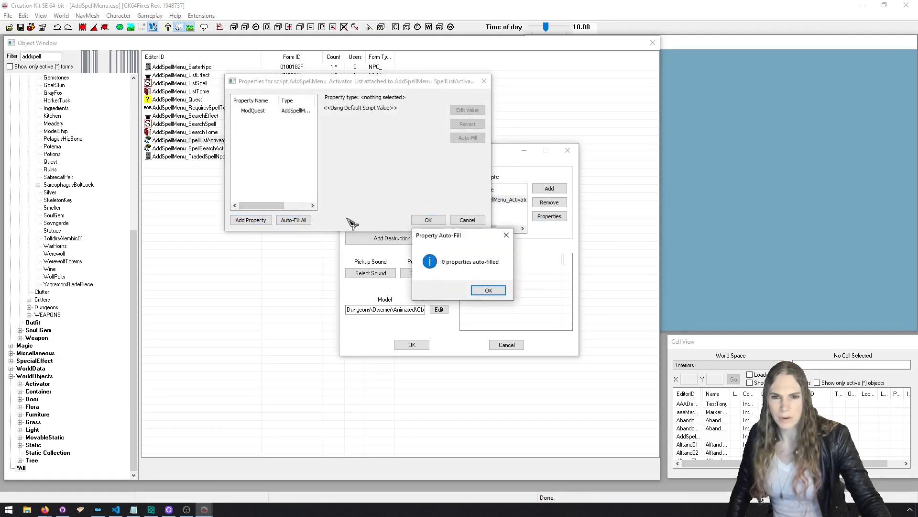
{"action": "left_click", "coordinate": [488, 290]}
{"action": "left_click", "coordinate": [268, 110]}
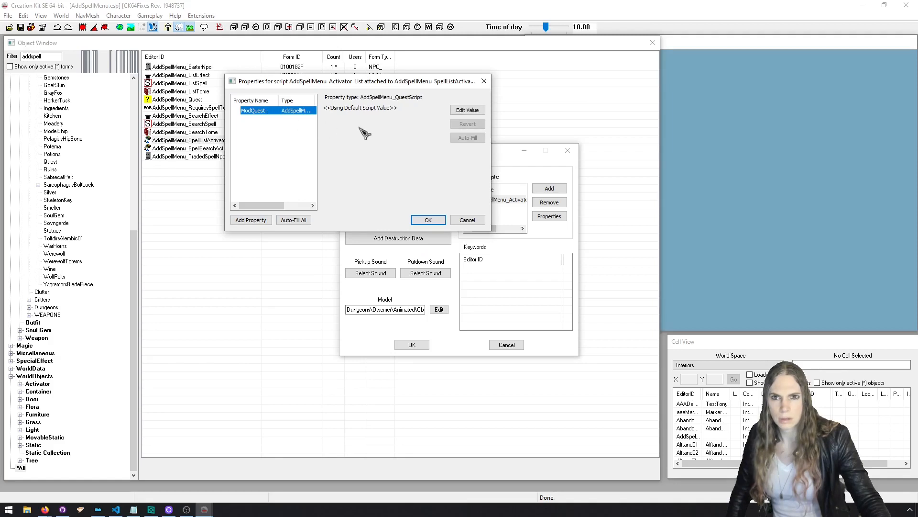
{"action": "left_click", "coordinate": [467, 110]}
{"action": "left_click", "coordinate": [442, 110]}
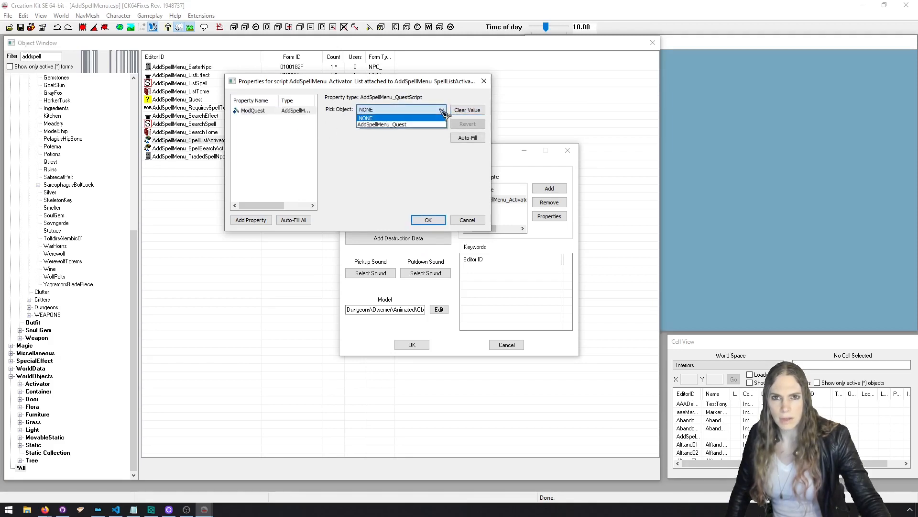
{"action": "left_click", "coordinate": [421, 125]}
{"action": "left_click", "coordinate": [433, 221]}
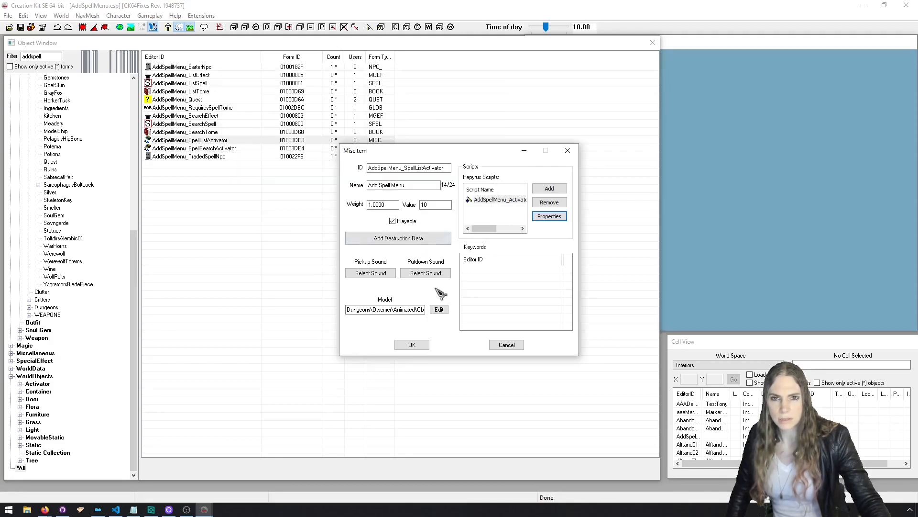
{"action": "left_click", "coordinate": [417, 345]}
Set the ModQuest property of the script on AddSpellMenu_SpellSearchActivator to AddSpellMenu_Quest and accept the item's changes.
{"action": "double_click", "coordinate": [252, 148]}
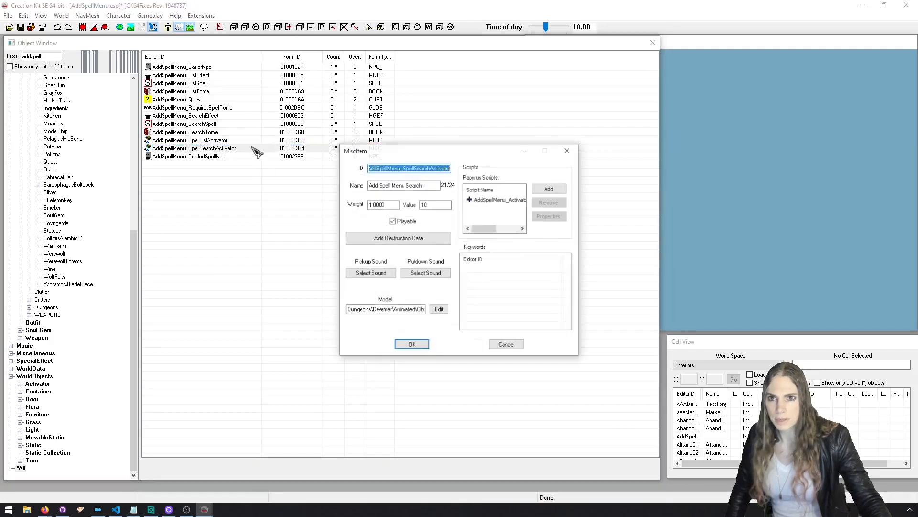
{"action": "left_click", "coordinate": [497, 199]}
{"action": "left_click", "coordinate": [545, 217]}
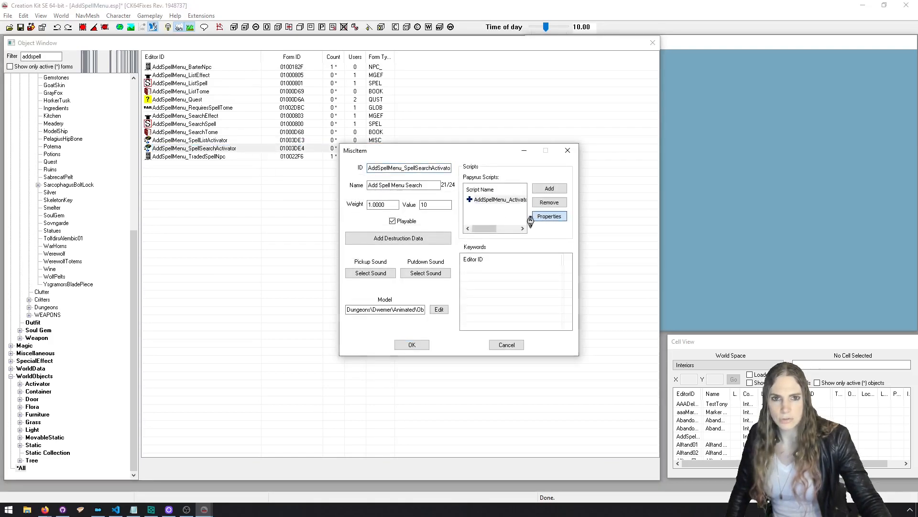
{"action": "left_click", "coordinate": [295, 114]}
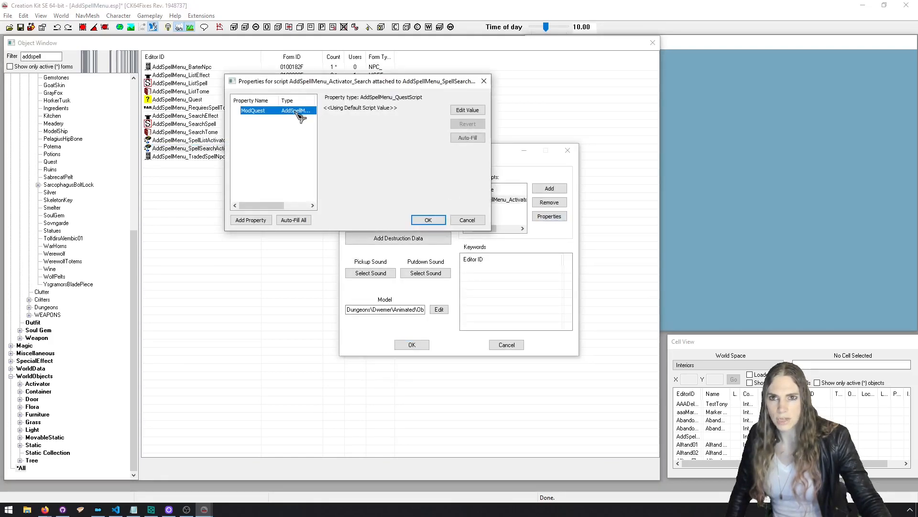
{"action": "left_click", "coordinate": [468, 110]}
{"action": "left_click", "coordinate": [430, 110]}
{"action": "left_click", "coordinate": [426, 126]}
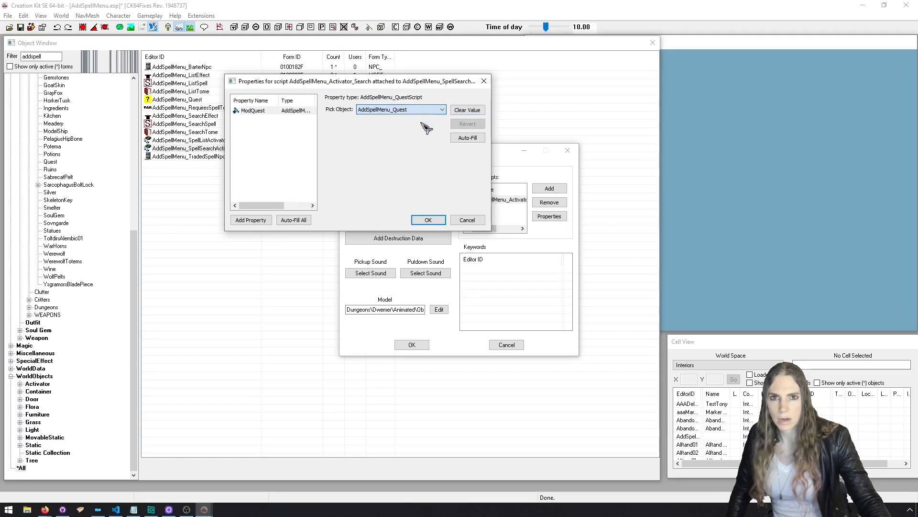
{"action": "left_click", "coordinate": [429, 220]}
{"action": "left_click", "coordinate": [411, 345]}
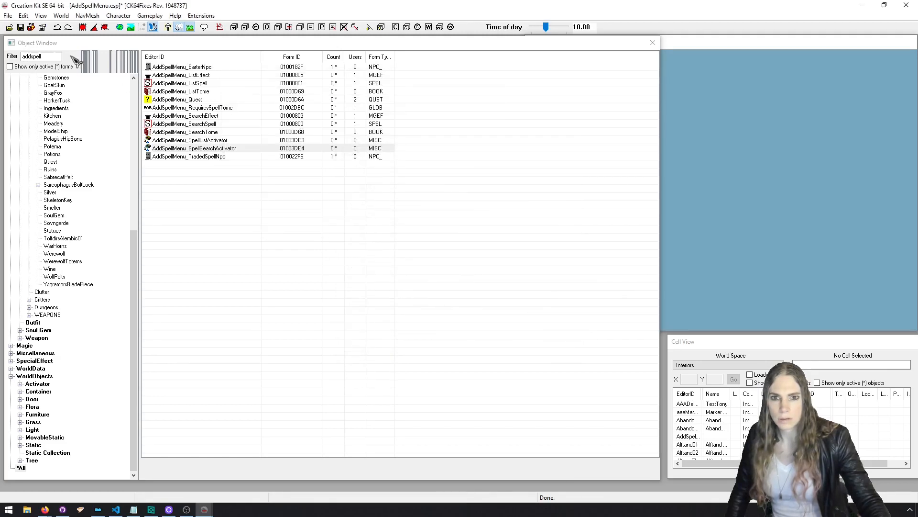
Save the plugin, close the Creation Kit and switch back to Visual Studio Code.
{"action": "left_click", "coordinate": [20, 28]}
{"action": "left_click", "coordinate": [906, 5]}
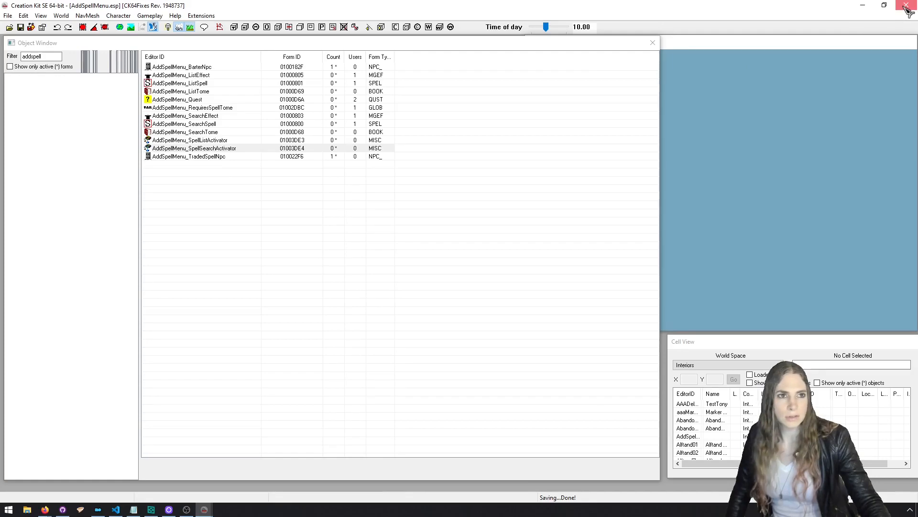
{"action": "left_click", "coordinate": [513, 20]}
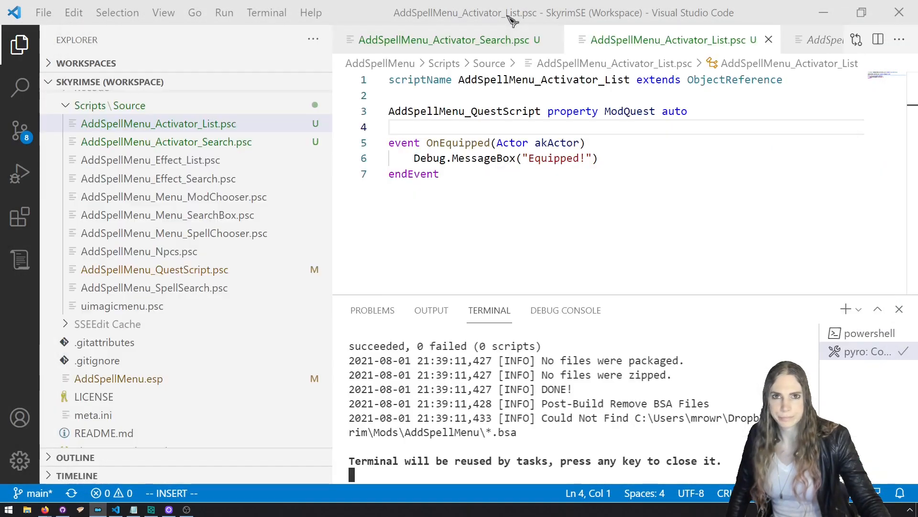
Close the terminal and delete the Debug.MessageBox call from the OnEquipped event in AddSpellMenu_Activator_List.psc.
{"action": "left_click", "coordinate": [898, 310]}
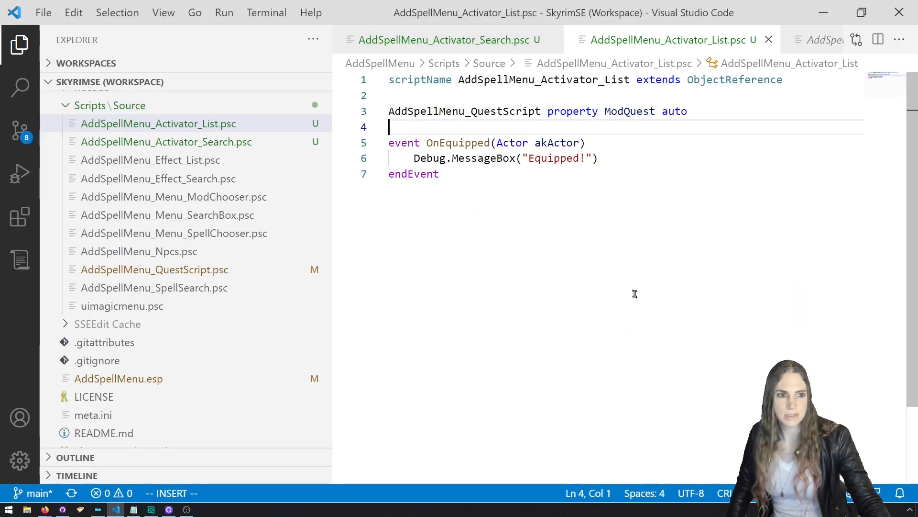
{"action": "left_click_drag", "start_coordinate": [333, 218], "coordinate": [299, 218]}
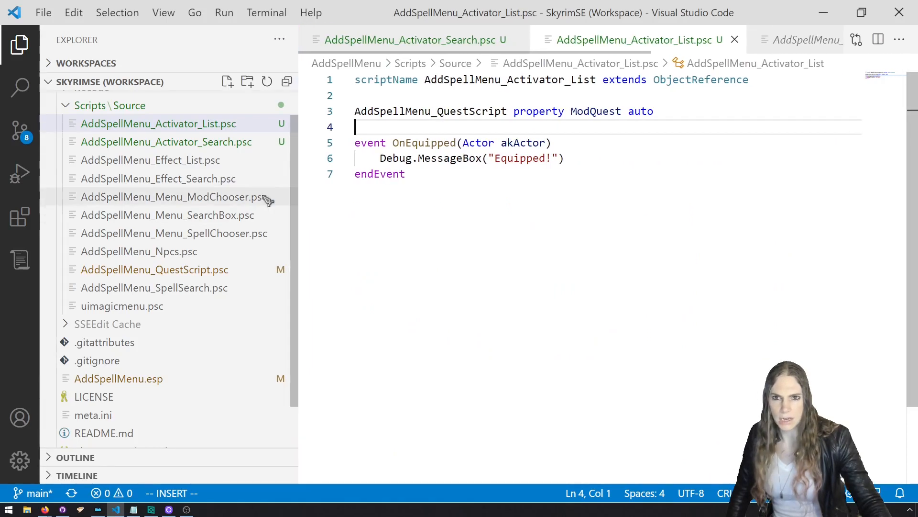
{"action": "left_click", "coordinate": [222, 128]}
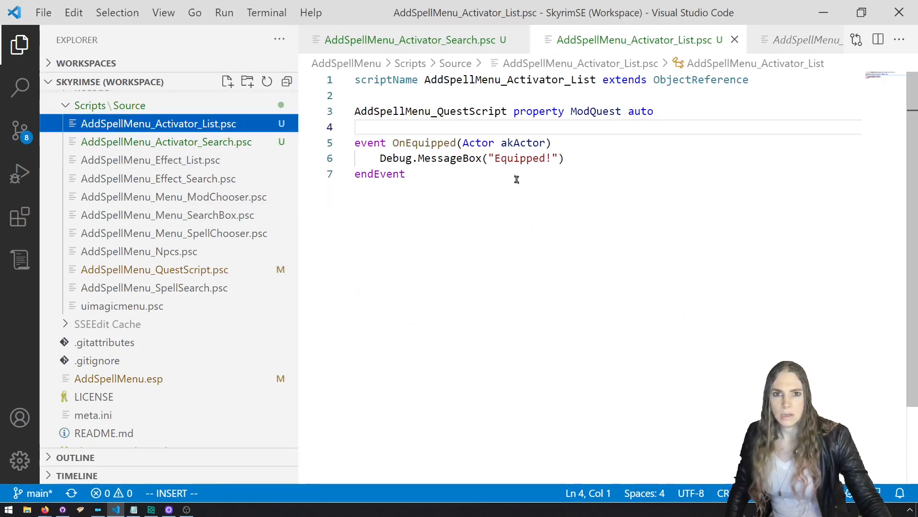
{"action": "left_click_drag", "start_coordinate": [582, 166], "coordinate": [399, 156]}
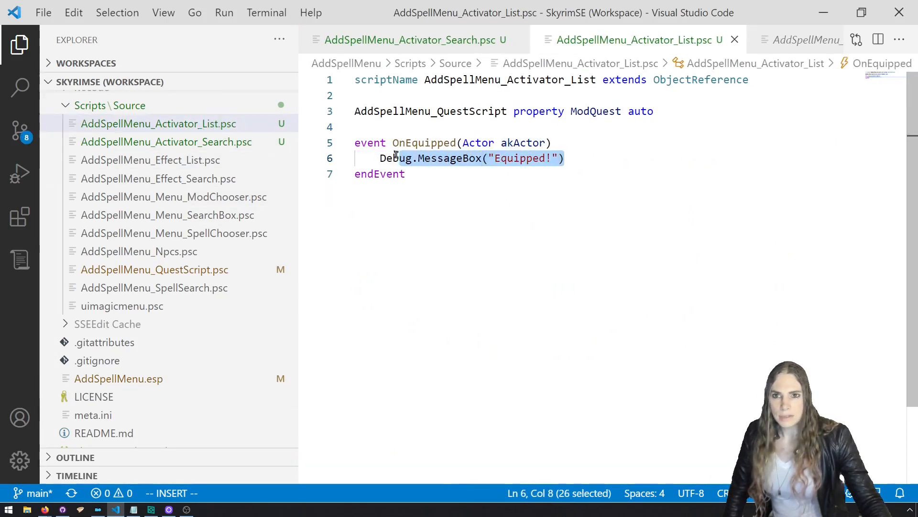
{"action": "key", "text": "BackSpace"}
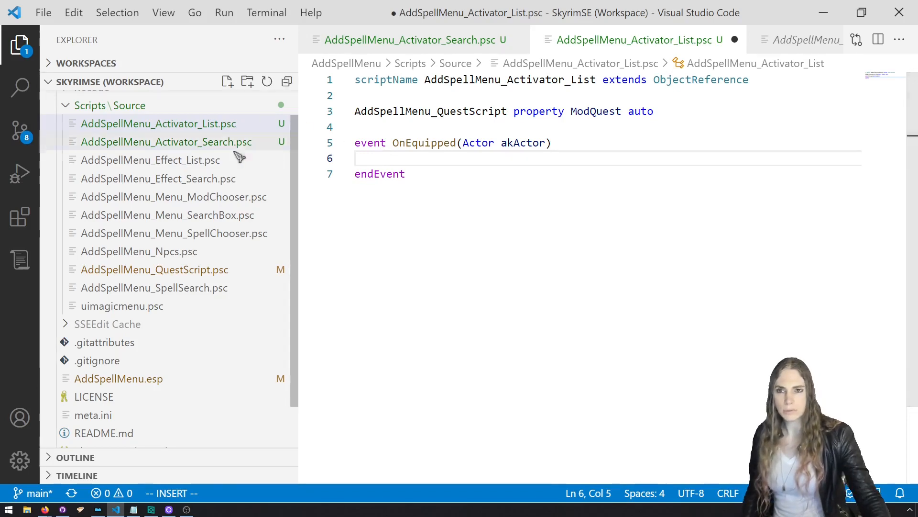
Open AddSpellMenu_QuestScript.psc and examine its form ID variables and its functions that add spells, tomes and activators.
{"action": "double_click", "coordinate": [239, 271]}
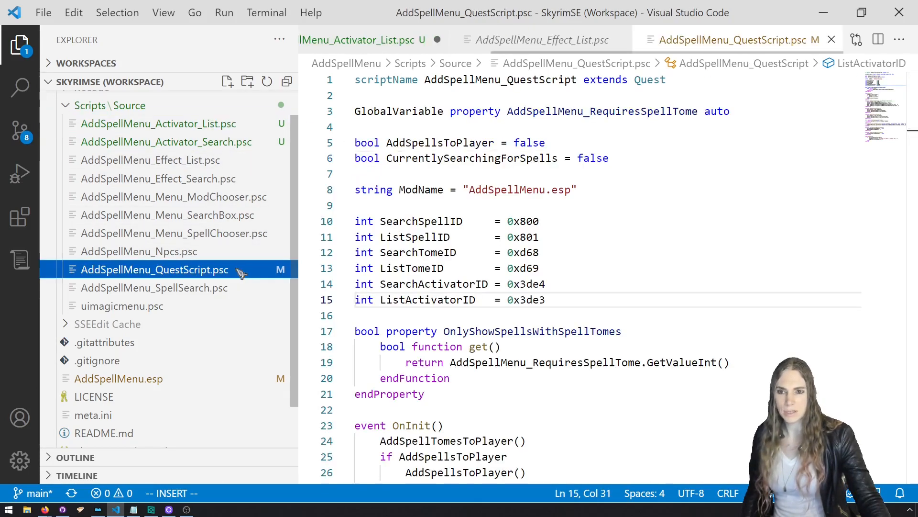
{"action": "left_click", "coordinate": [379, 220]}
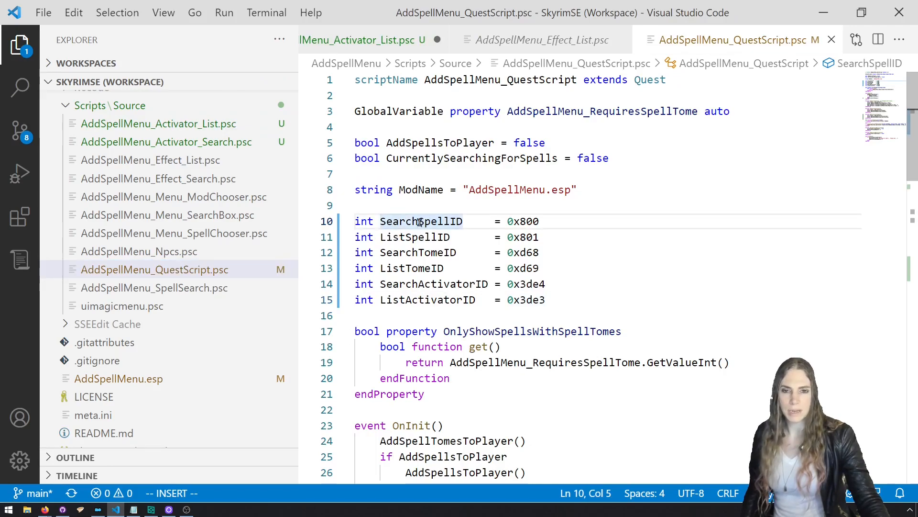
{"action": "scroll", "coordinate": [448, 268], "scroll_direction": "down", "scroll_amount": 15}
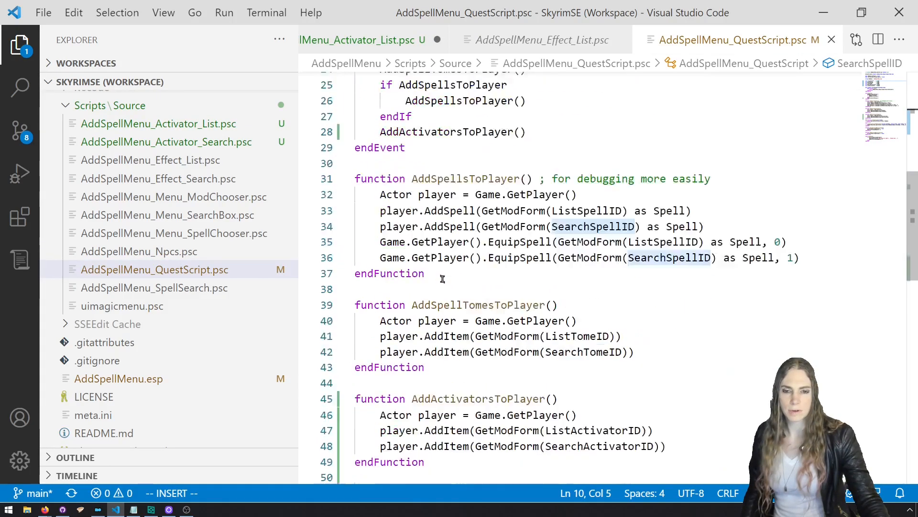
{"action": "scroll", "coordinate": [442, 286], "scroll_direction": "up", "scroll_amount": 12}
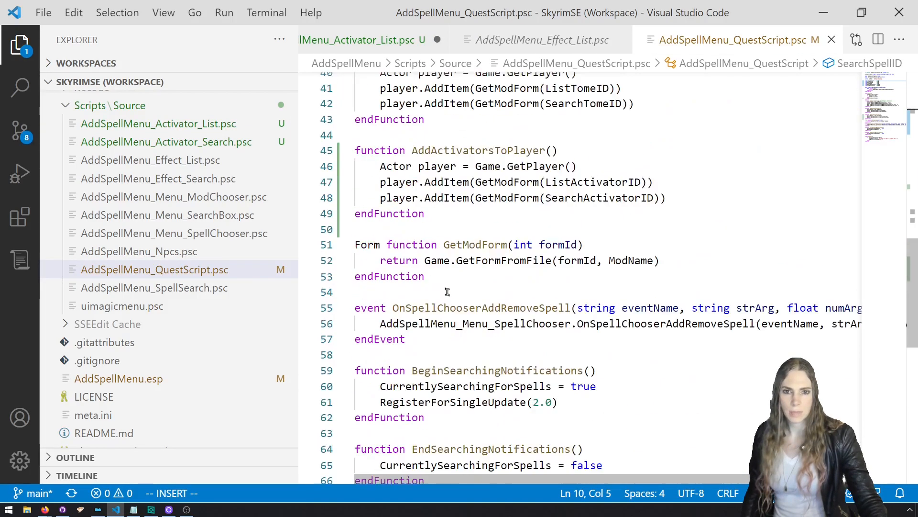
{"action": "scroll", "coordinate": [433, 284], "scroll_direction": "up", "scroll_amount": 4}
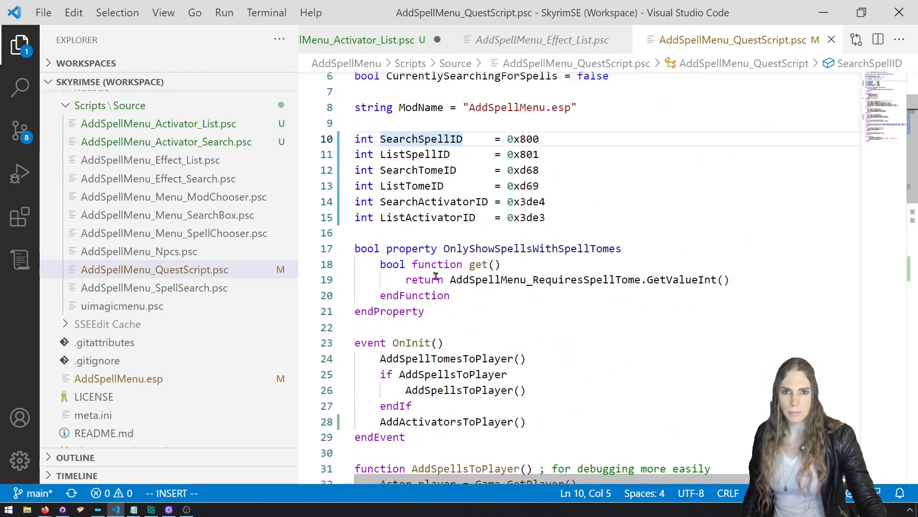
{"action": "scroll", "coordinate": [428, 240], "scroll_direction": "up", "scroll_amount": 1}
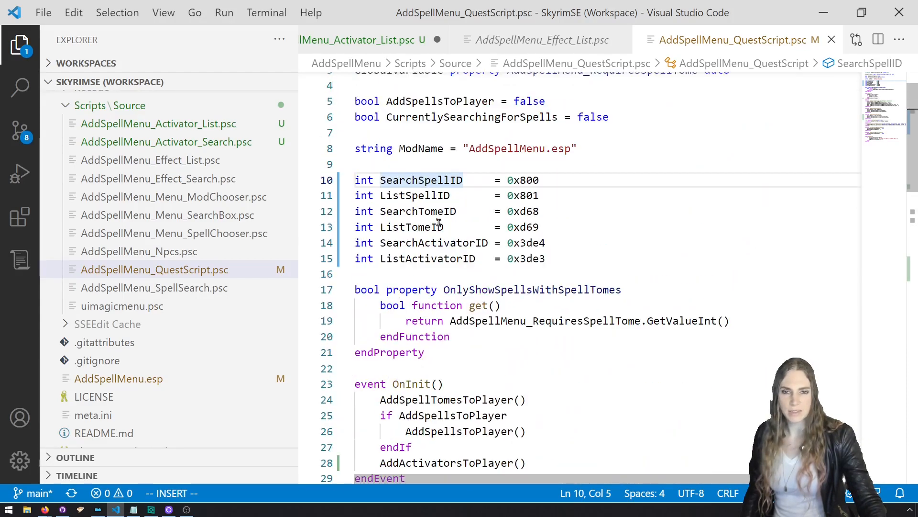
{"action": "left_click", "coordinate": [573, 260]}
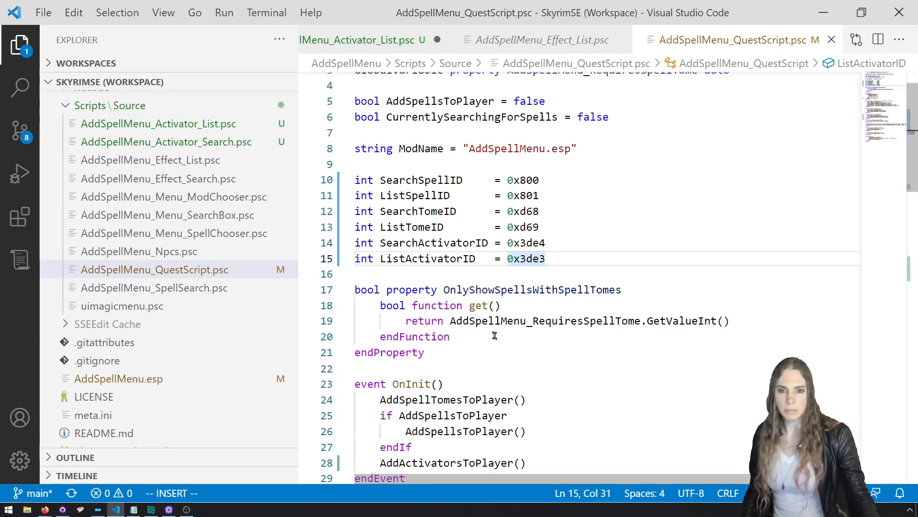
Add a Spell property named SearchSpell, closed with endProperty, below the OnlyShowSpellsWithSpellTomes property.
{"action": "left_click", "coordinate": [494, 354]}
{"action": "key", "text": "Return"}
{"action": "key", "text": "Return"}
{"action": "type", "text": "Spe;"}
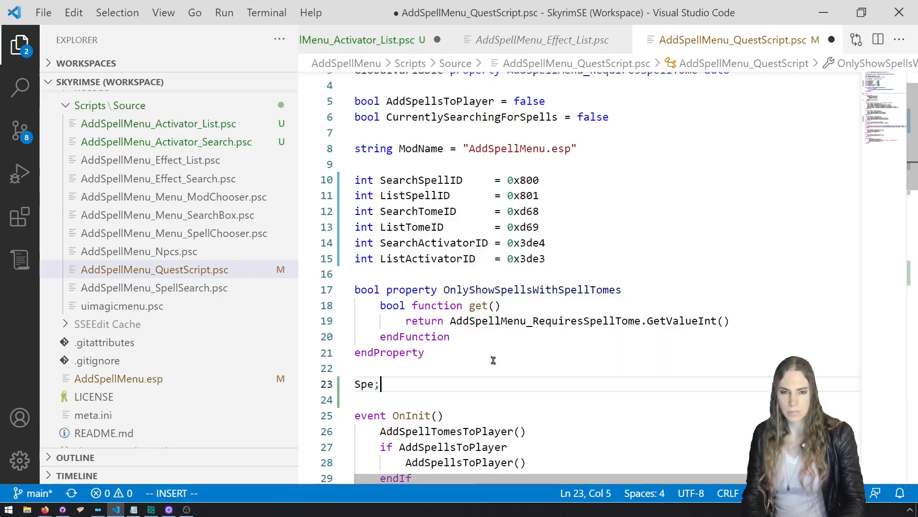
{"action": "key", "text": "BackSpace"}
{"action": "type", "text": "ll property ListS"}
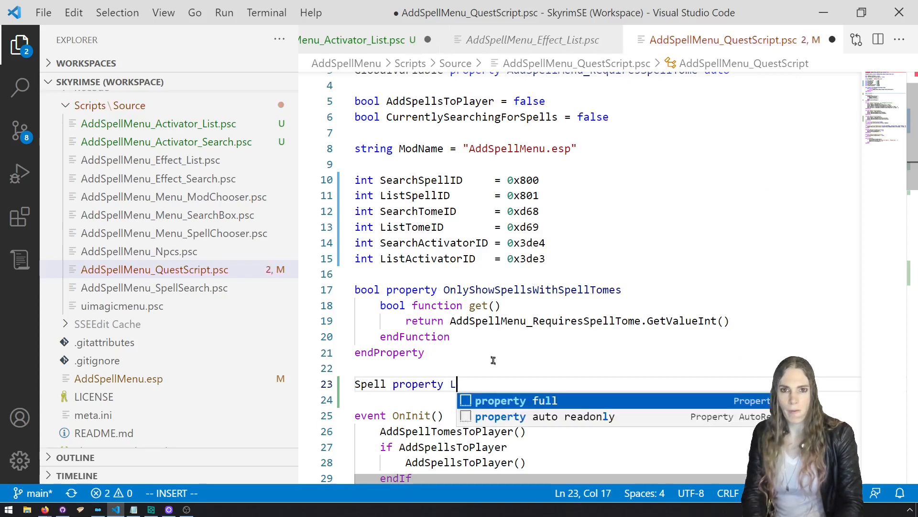
{"action": "key", "text": "BackSpace"}
{"action": "key", "text": "BackSpace"}
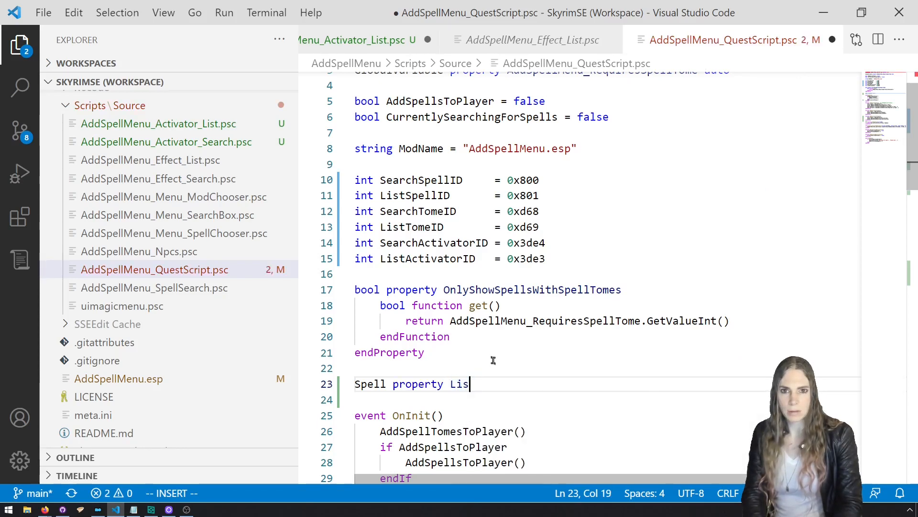
{"action": "type", "text": "SearchSpell"}
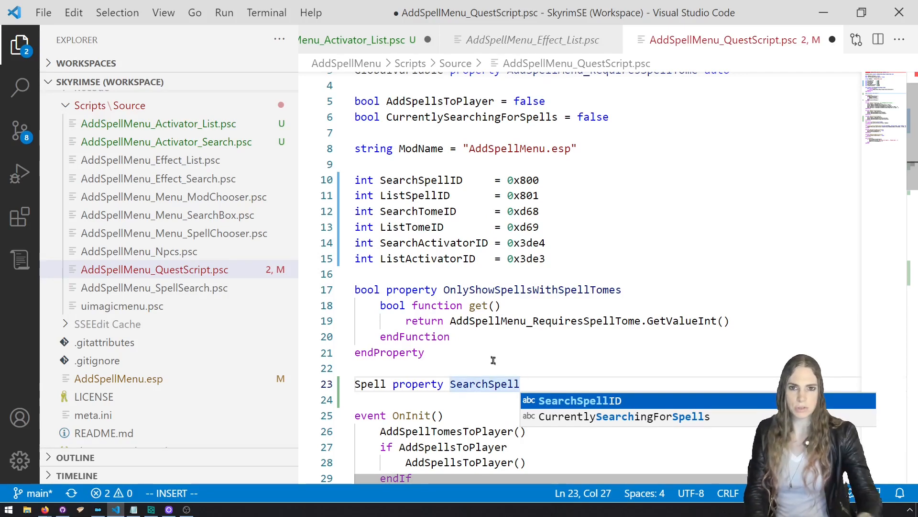
{"action": "key", "text": "Escape"}
{"action": "key", "text": "Return"}
{"action": "key", "text": "Return"}
{"action": "key", "text": "Tab"}
{"action": "type", "text": "endPrope"}
{"action": "key", "text": "Return"}
{"action": "key", "text": "Up"}
Add a Spell getter function get(), closed with endFunction, inside the SearchSpell property.
{"action": "type", "text": "Spell f"}
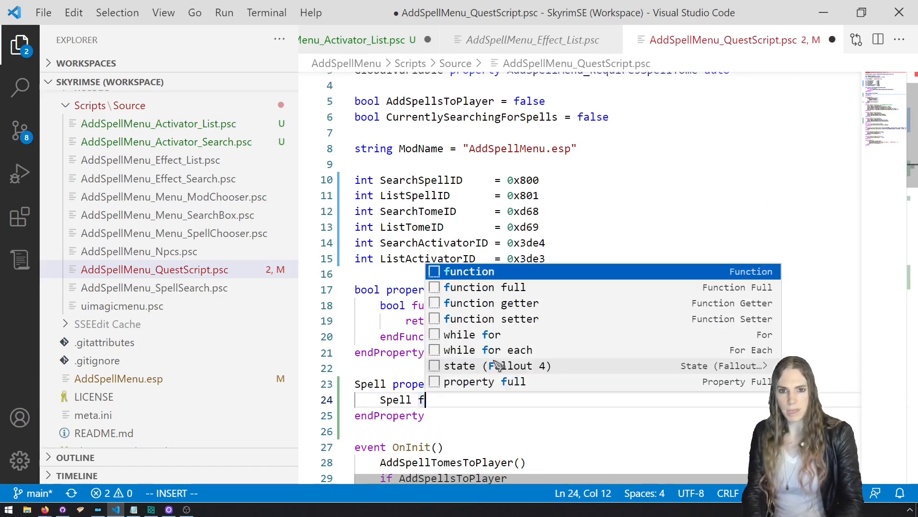
{"action": "type", "text": "unction get()"}
{"action": "key", "text": "Return"}
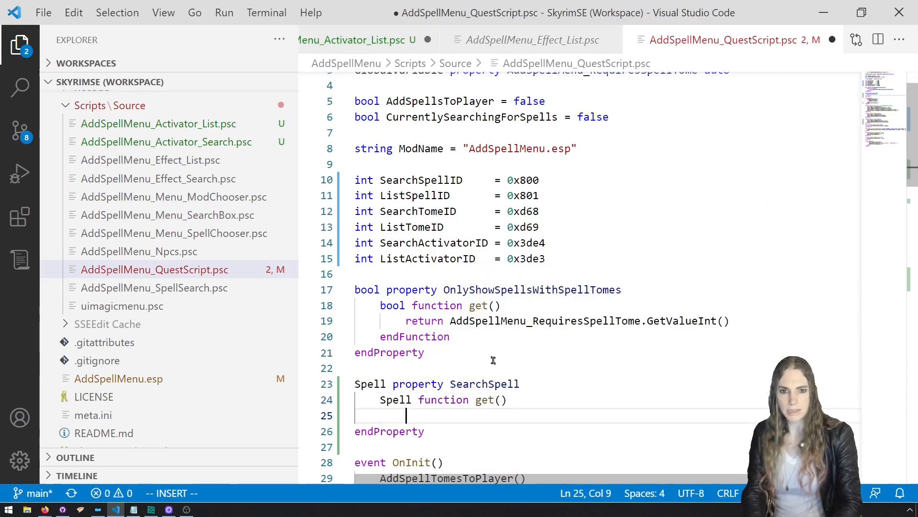
{"action": "key", "text": "Return"}
{"action": "type", "text": "endFunction"}
{"action": "key", "text": "Up"}
Make the SearchSpell getter return GetModForm(SearchSpellID) as Spell.
{"action": "type", "text": "return "}
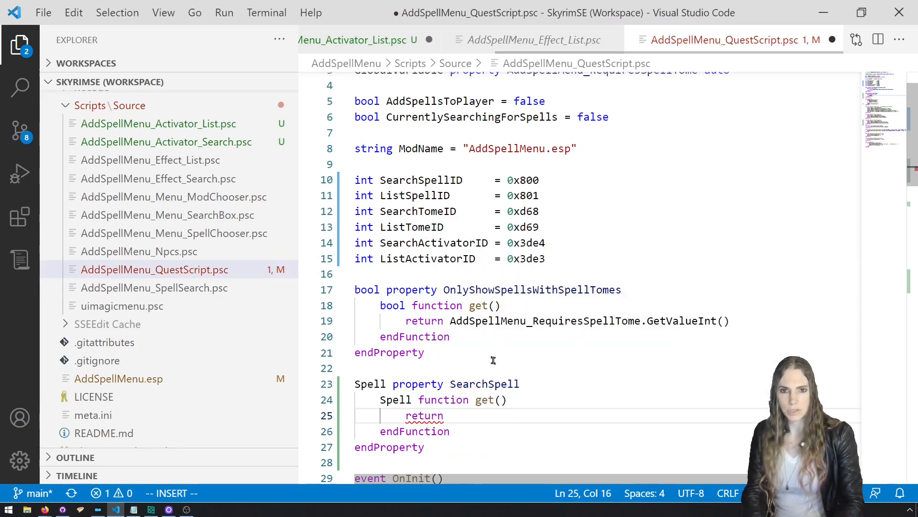
{"action": "type", "text": "Getmod"}
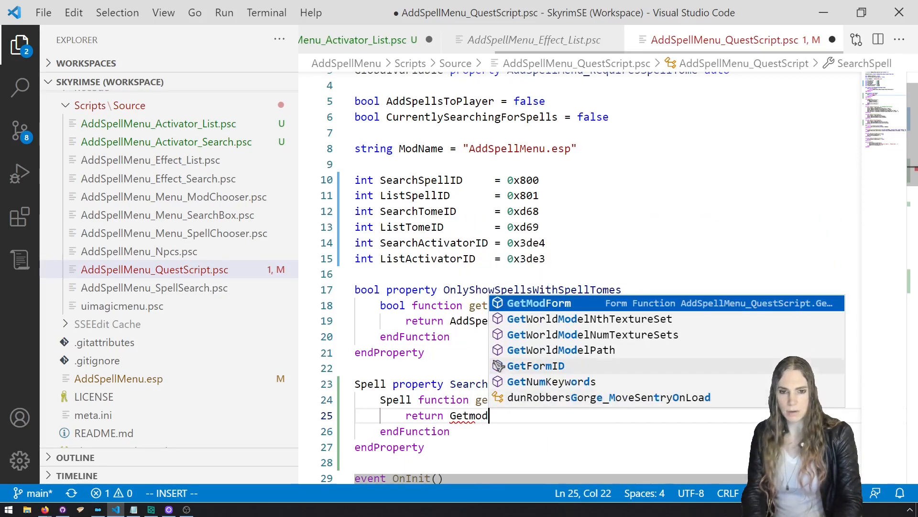
{"action": "key", "text": "Return"}
{"action": "type", "text": "()"}
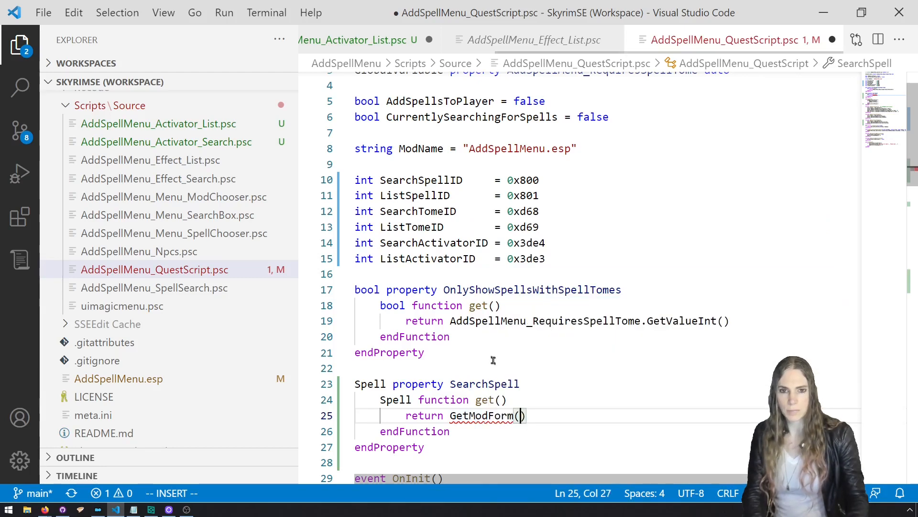
{"action": "type", "text": "Sear"}
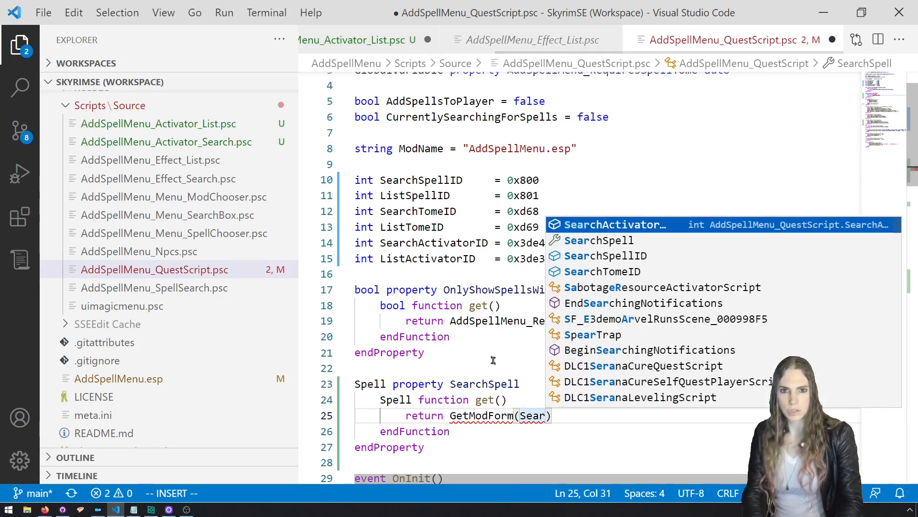
{"action": "key", "text": "Down"}
{"action": "key", "text": "Down"}
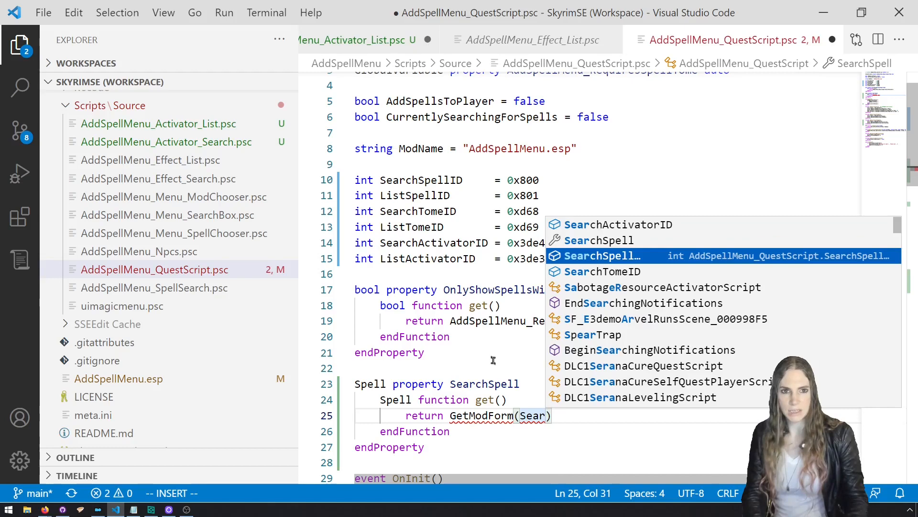
{"action": "key", "text": "Return"}
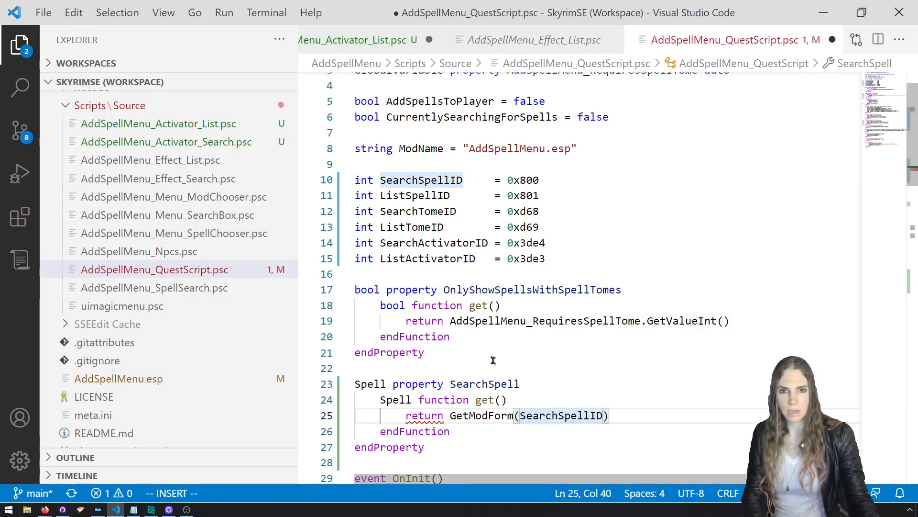
{"action": "type", "text": ") as Spell"}
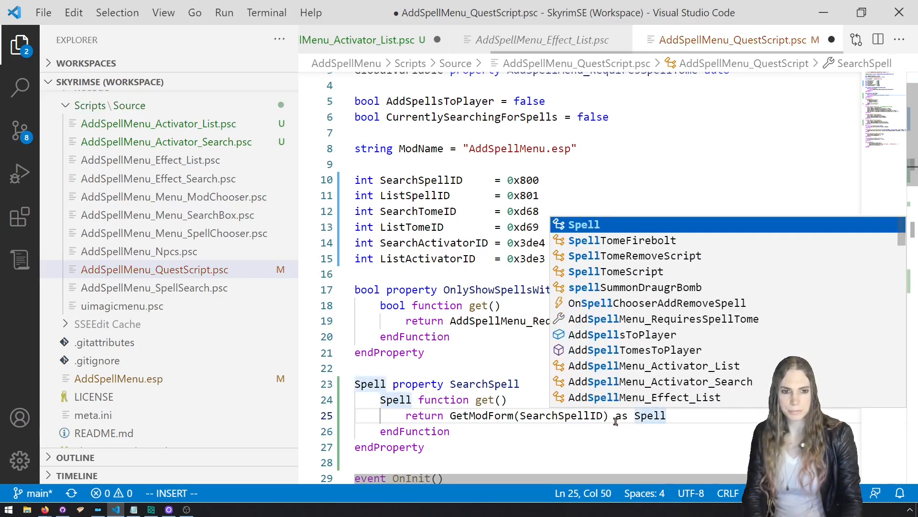
Duplicate the whole SearchSpell property block, including its preceding blank line, directly below the original.
{"action": "left_click", "coordinate": [552, 437]}
{"action": "key", "text": "Escape"}
{"action": "key", "text": "j"}
{"action": "key", "text": "shift+v"}
{"action": "key", "text": "k"}
{"action": "key", "text": "k"}
{"action": "key", "text": "k"}
{"action": "key", "text": "k"}
{"action": "key", "text": "k"}
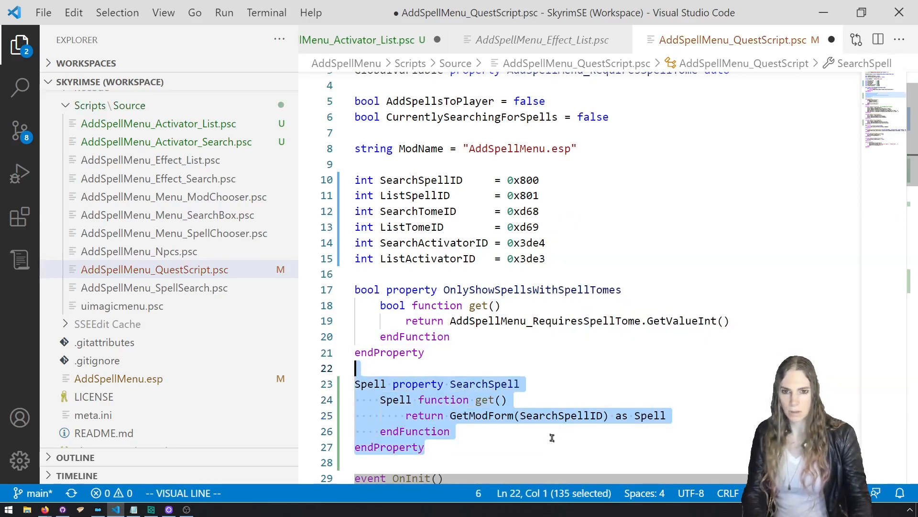
{"action": "key", "text": "y"}
{"action": "scroll", "coordinate": [549, 438], "scroll_direction": "down", "scroll_amount": 2}
{"action": "left_click", "coordinate": [455, 365]}
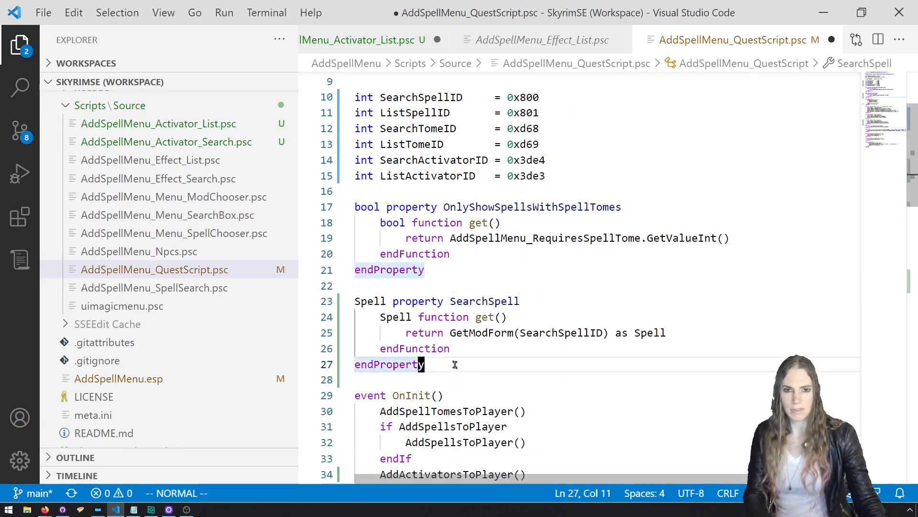
{"action": "key", "text": "p"}
{"action": "left_click_drag", "start_coordinate": [550, 179], "coordinate": [433, 97]}
{"action": "left_click", "coordinate": [502, 159]}
{"action": "left_click_drag", "start_coordinate": [552, 182], "coordinate": [373, 90]}
{"action": "left_click", "coordinate": [573, 163]}
{"action": "left_click_drag", "start_coordinate": [540, 176], "coordinate": [357, 98]}
Rename the duplicated property to ListSpell, make its getter use ListSpellID, and save the script.
{"action": "left_click_drag", "start_coordinate": [451, 395], "coordinate": [484, 395]}
{"action": "type", "text": "c"}
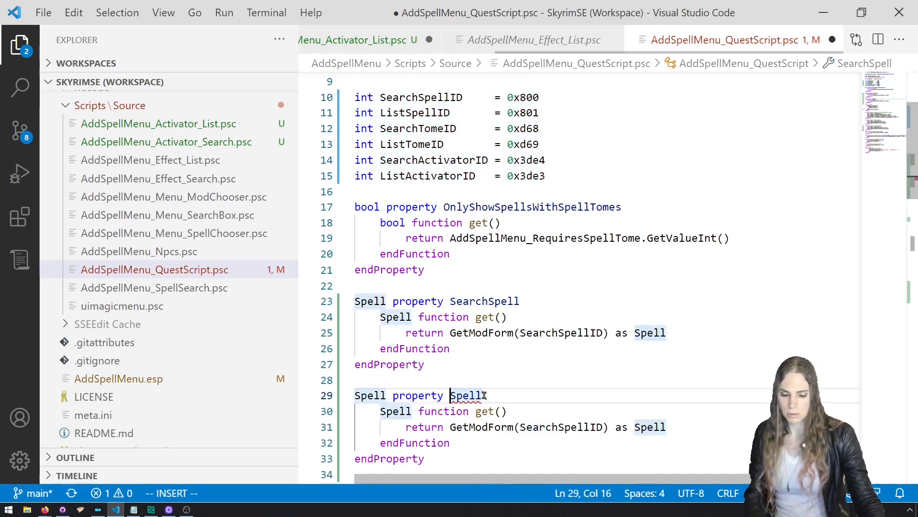
{"action": "type", "text": "List"}
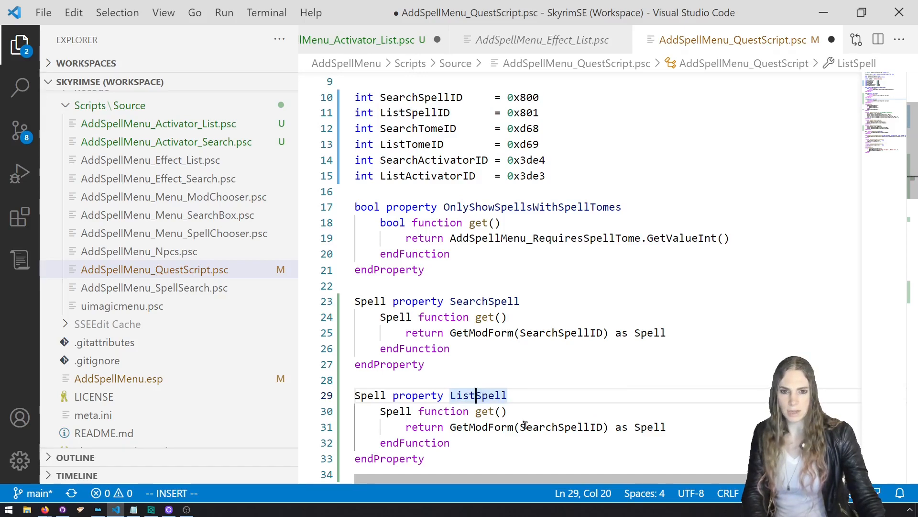
{"action": "left_click_drag", "start_coordinate": [559, 427], "coordinate": [521, 427]}
{"action": "type", "text": "List"}
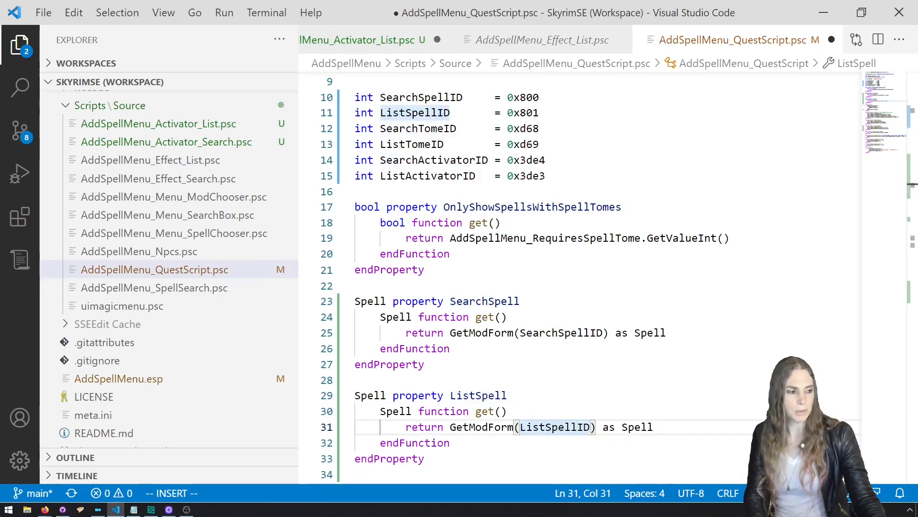
{"action": "left_click", "coordinate": [431, 223]}
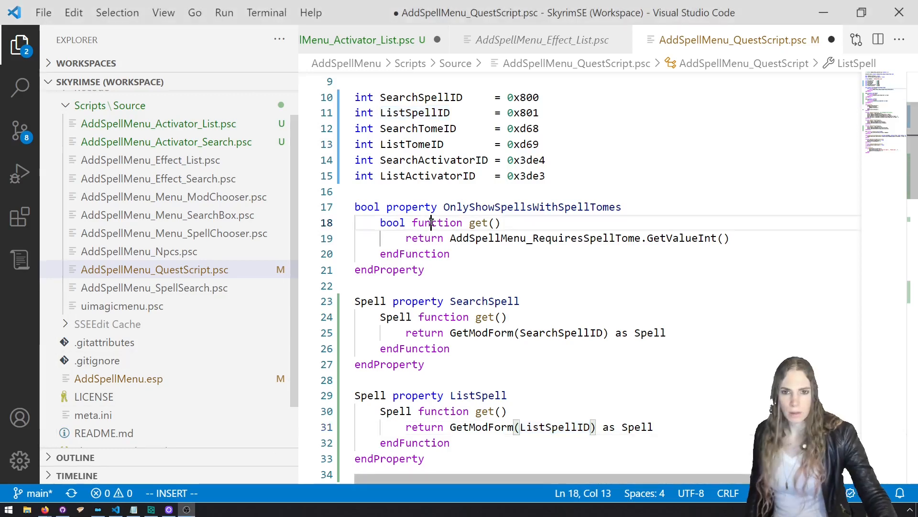
{"action": "key", "text": "ctrl+s"}
Return to AddSpellMenu_Activator_List.psc and reference ModQuest.ListSpell in the body of the OnEquipped event.
{"action": "scroll", "coordinate": [268, 248], "scroll_direction": "up", "scroll_amount": 1}
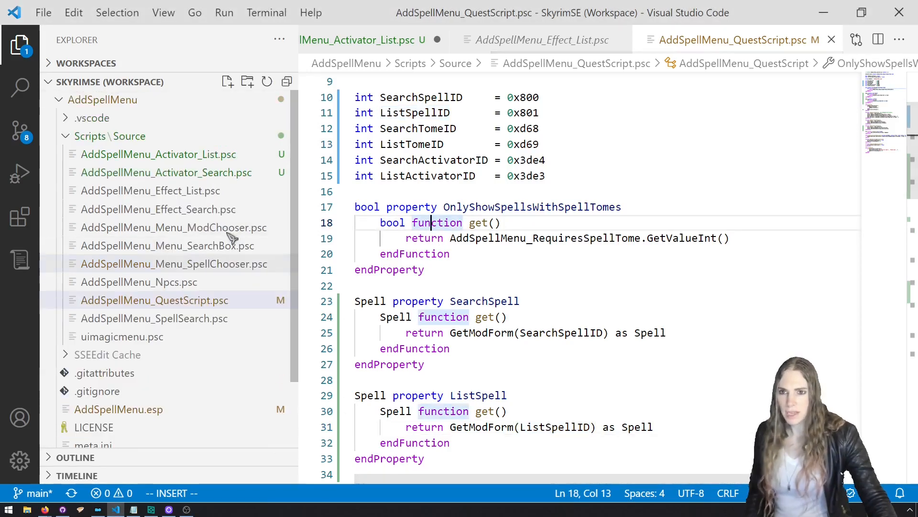
{"action": "left_click", "coordinate": [229, 154]}
{"action": "left_click", "coordinate": [470, 154]}
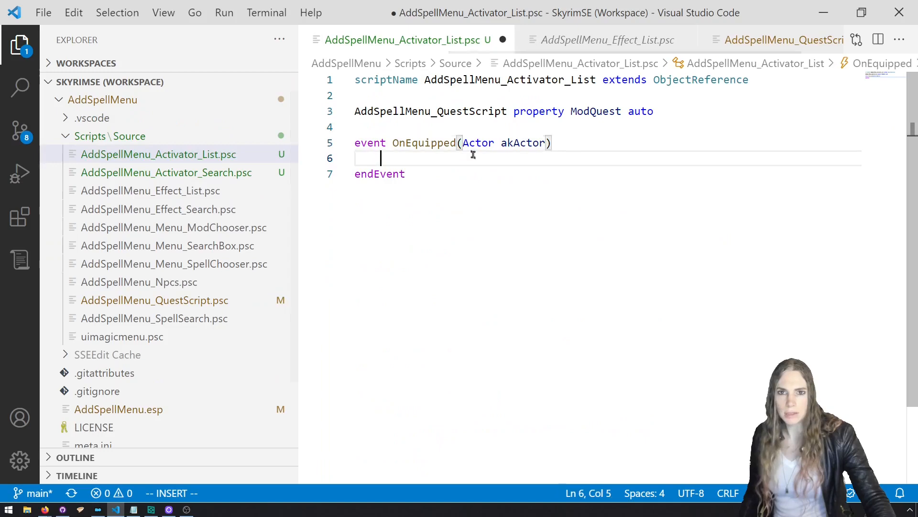
{"action": "type", "text": "mod"}
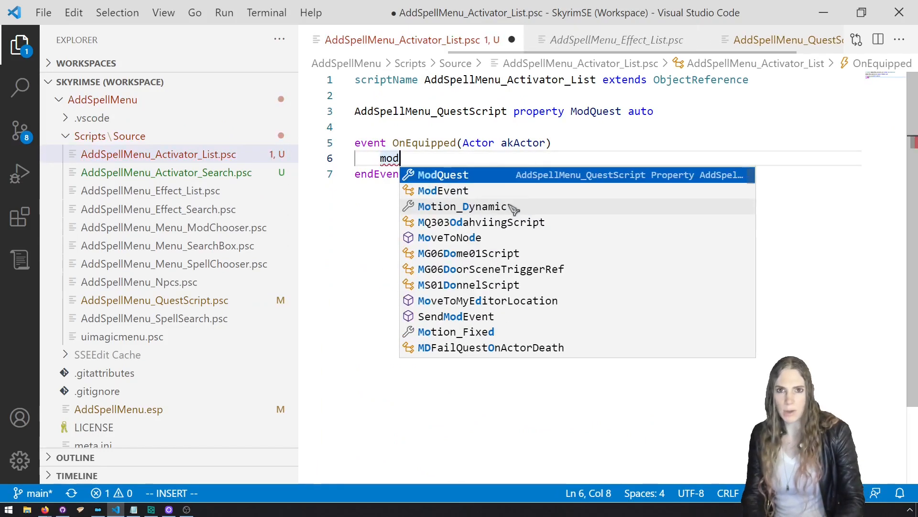
{"action": "key", "text": "Return"}
{"action": "type", "text": "."}
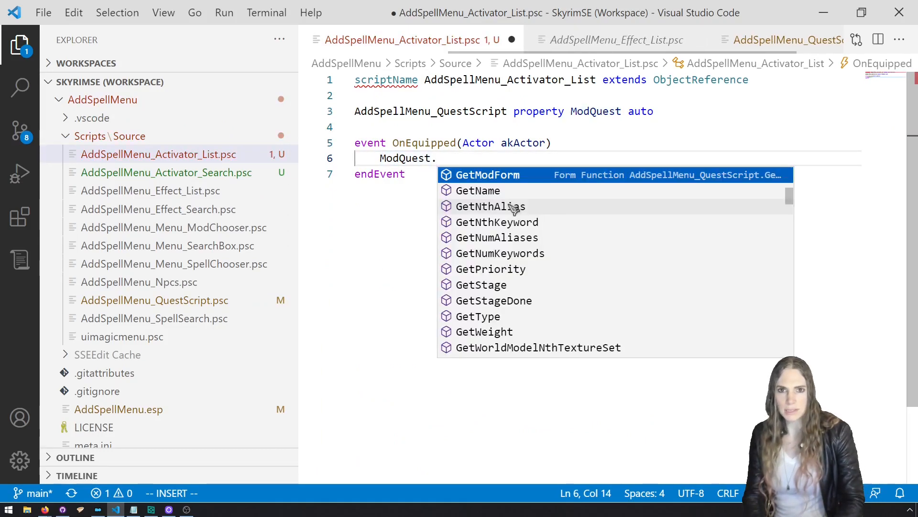
{"action": "type", "text": "lists"}
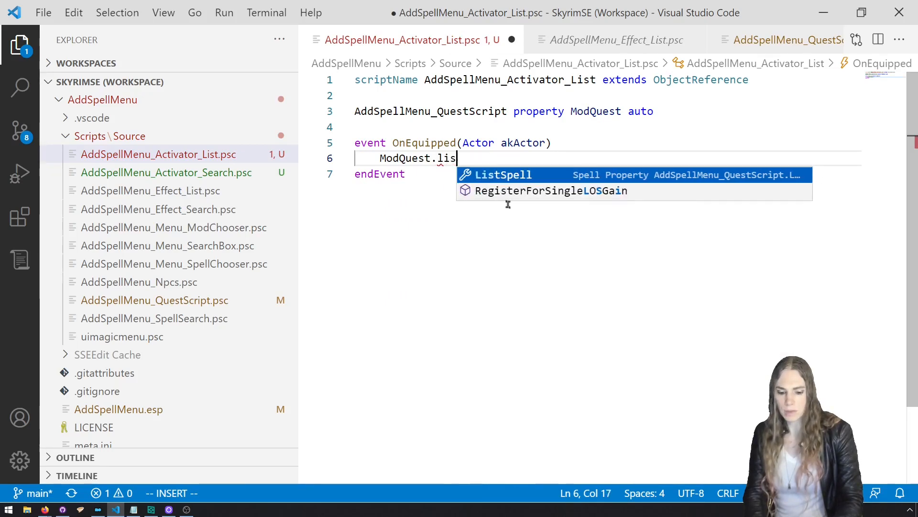
{"action": "key", "text": "Return"}
Complete the OnEquipped line with a Cast call that takes Game.GetPlayer() as its source.
{"action": "type", "text": ".cas"}
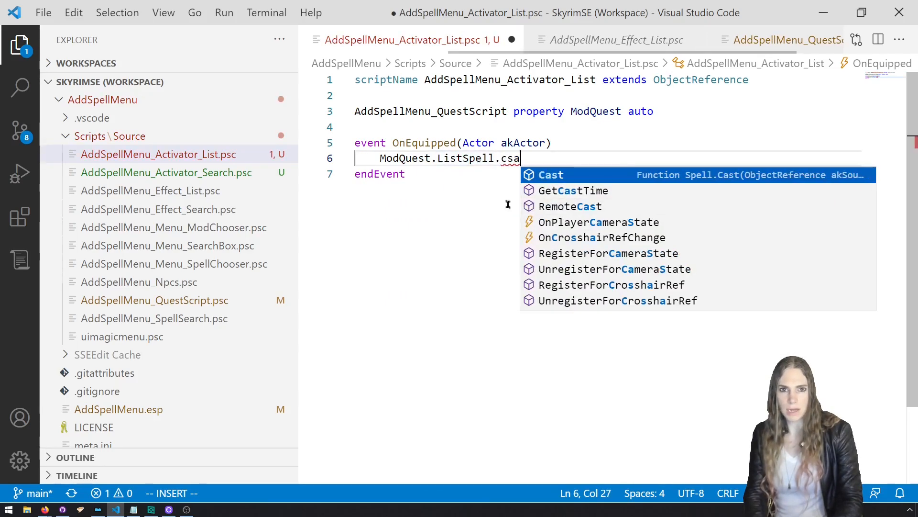
{"action": "key", "text": "Return"}
{"action": "type", "text": "("}
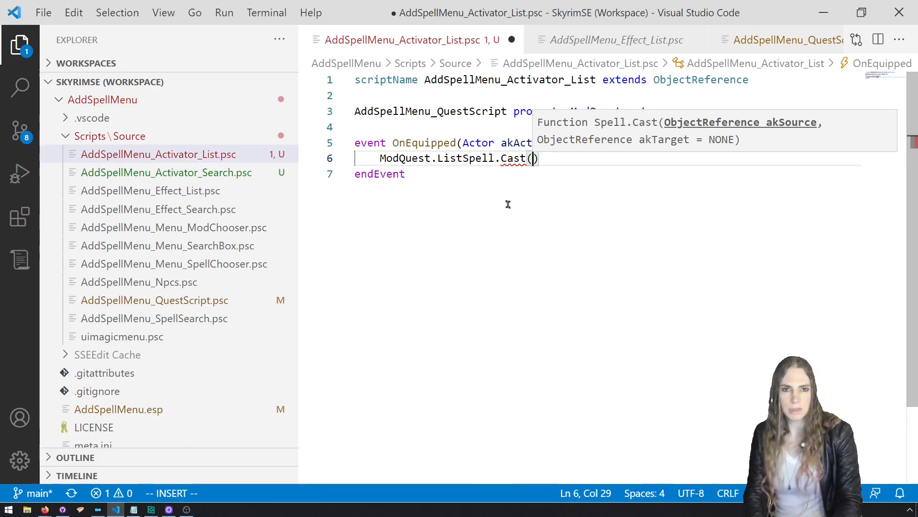
{"action": "type", "text": "Game.get"}
{"action": "key", "text": "Return"}
{"action": "type", "text": "()"}
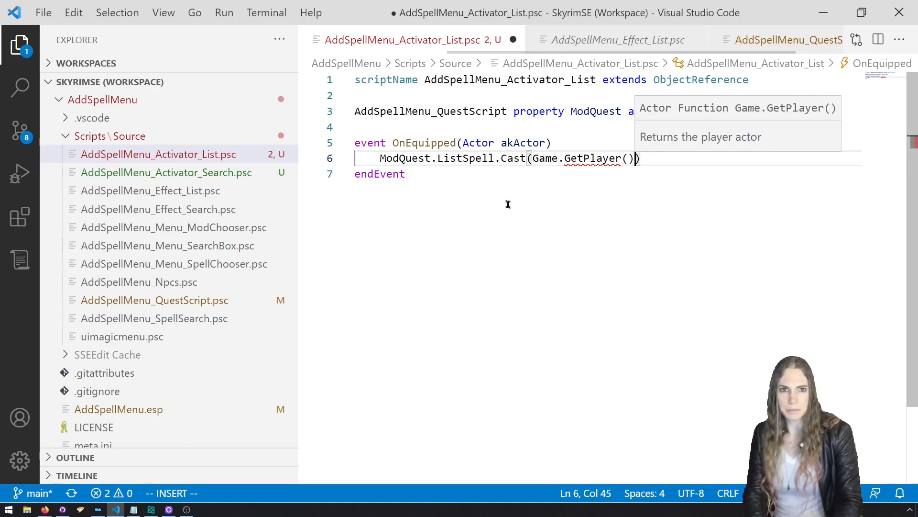
Save the list activator script and replace the Debug.MessageBox line in AddSpellMenu_Activator_Search.psc with a copy of its ModQuest.ListSpell.Cast(Game.GetPlayer()) line.
{"action": "left_click_drag", "start_coordinate": [660, 159], "coordinate": [380, 156]}
{"action": "right_click", "coordinate": [394, 166]}
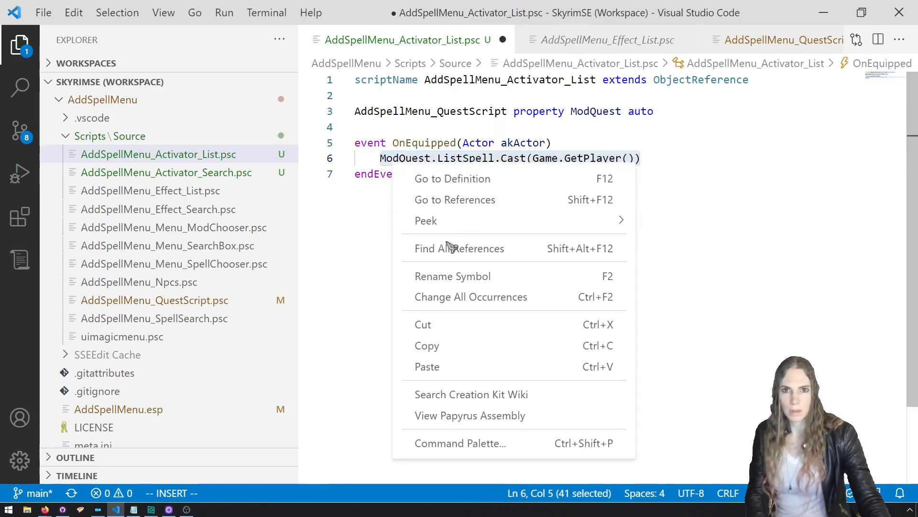
{"action": "left_click", "coordinate": [479, 347]}
{"action": "key", "text": "ctrl+s"}
{"action": "left_click", "coordinate": [242, 172]}
{"action": "left_click_drag", "start_coordinate": [600, 159], "coordinate": [378, 158]}
{"action": "key", "text": "ctrl+v"}
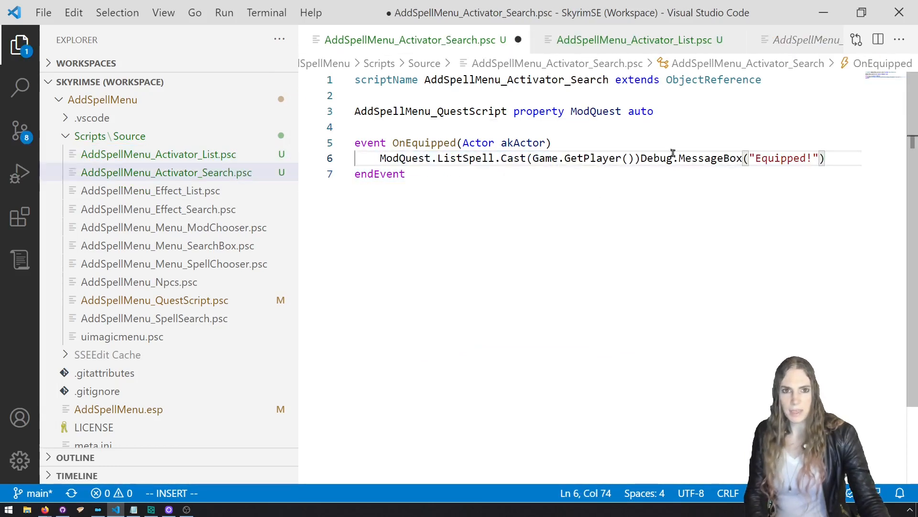
{"action": "left_click_drag", "start_coordinate": [821, 158], "coordinate": [379, 158]}
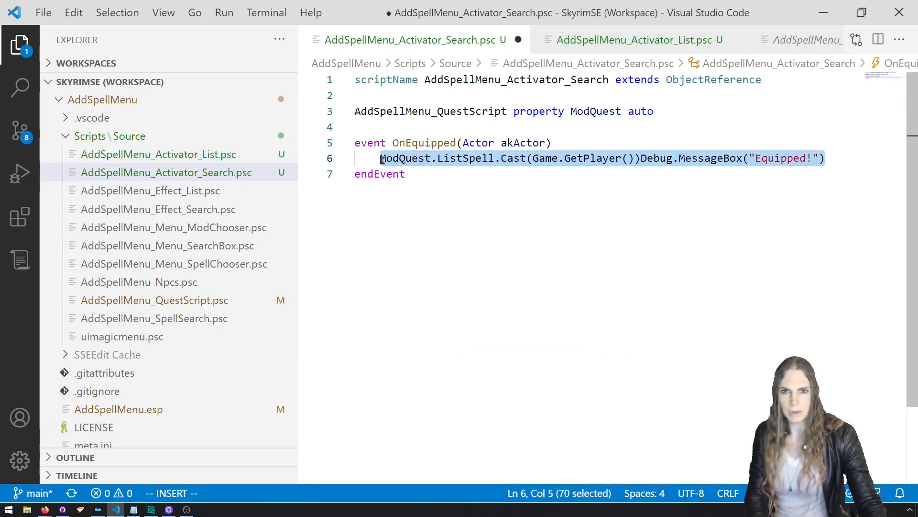
{"action": "key", "text": "ctrl+v"}
Change ListSpell to SearchSpell in the search activator's cast call, save the script and run the build.
{"action": "double_click", "coordinate": [464, 158]}
{"action": "type", "text": "Seac"}
{"action": "key", "text": "BackSpace"}
{"action": "type", "text": "rch"}
{"action": "key", "text": "ctrl+s"}
{"action": "key", "text": "Down"}
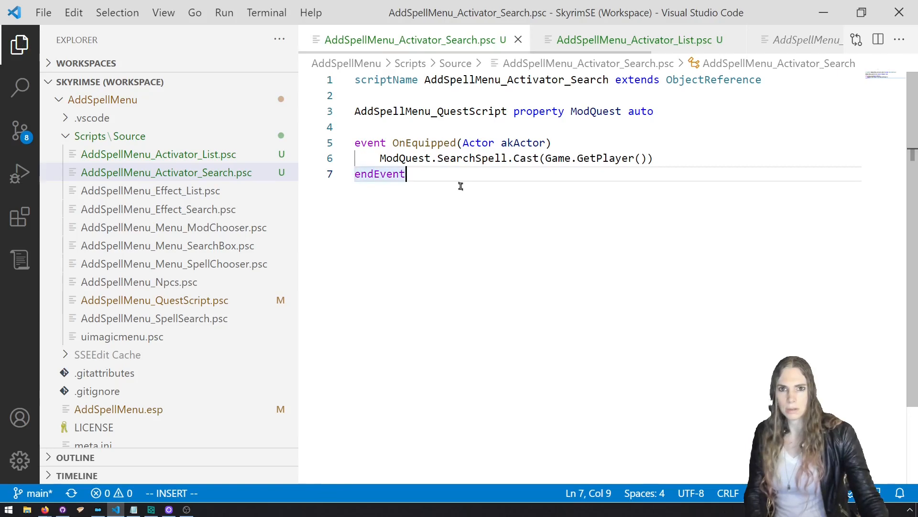
{"action": "key", "text": "ctrl+shift+b"}
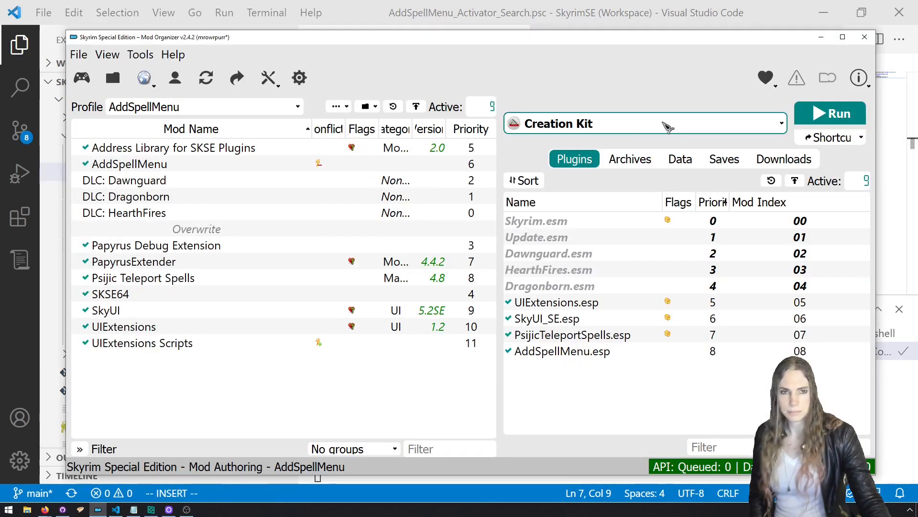
Switch to Mod Organizer, launch Skyrim through SKSE, and load into the world with the console command coc riverwood.
{"action": "left_click", "coordinate": [664, 124]}
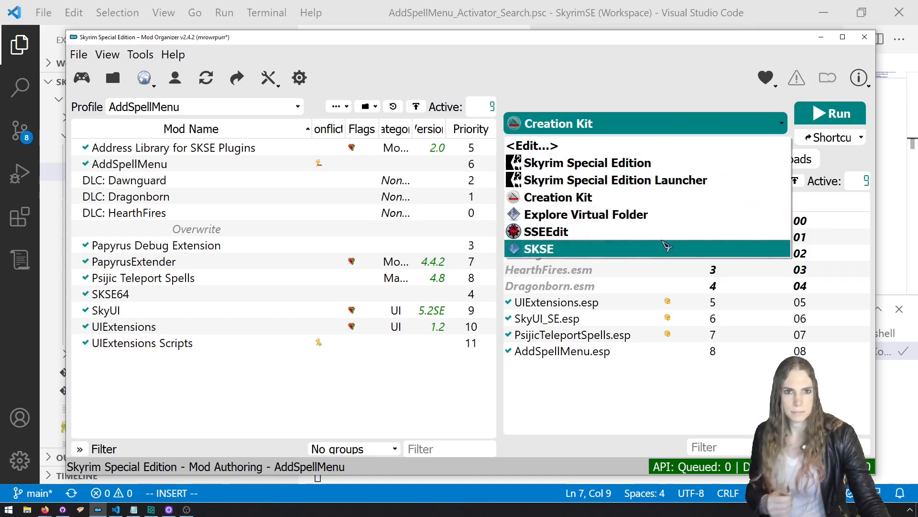
{"action": "left_click", "coordinate": [666, 248]}
{"action": "left_click", "coordinate": [827, 116]}
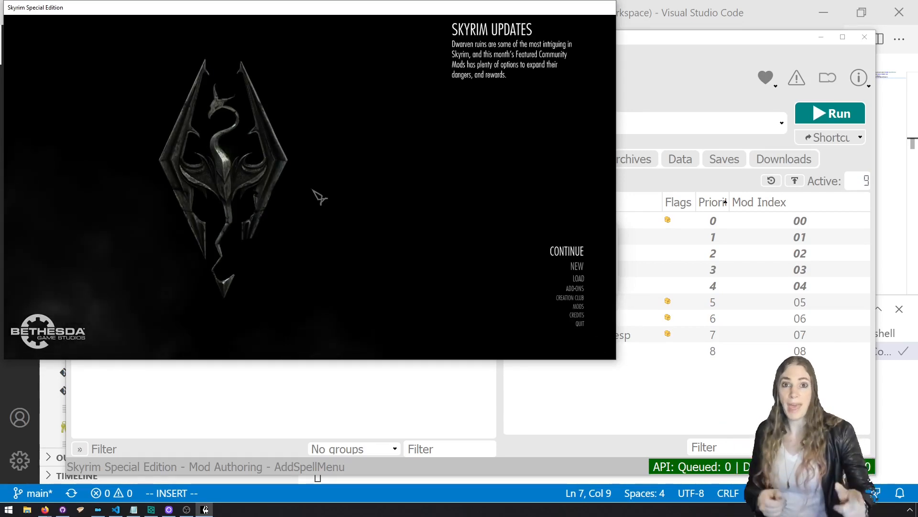
{"action": "key", "text": "grave"}
{"action": "type", "text": "coc riverwood"}
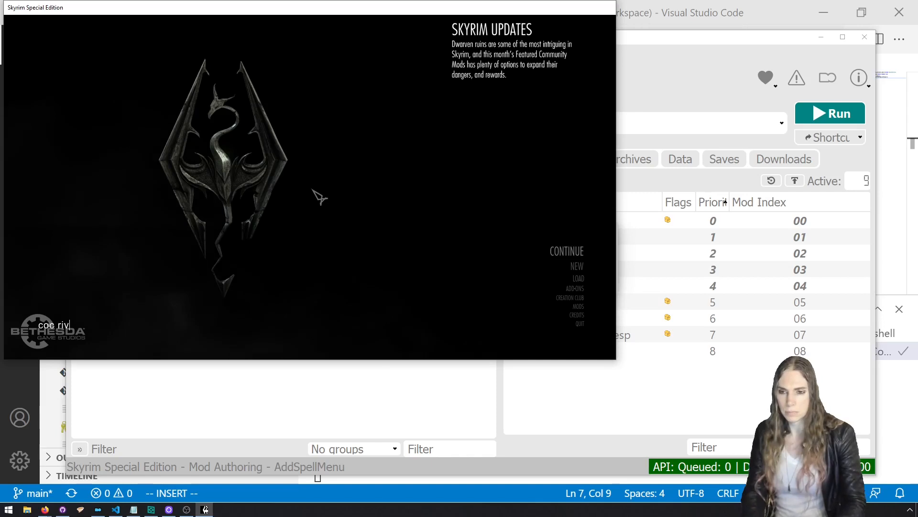
{"action": "key", "text": "Return"}
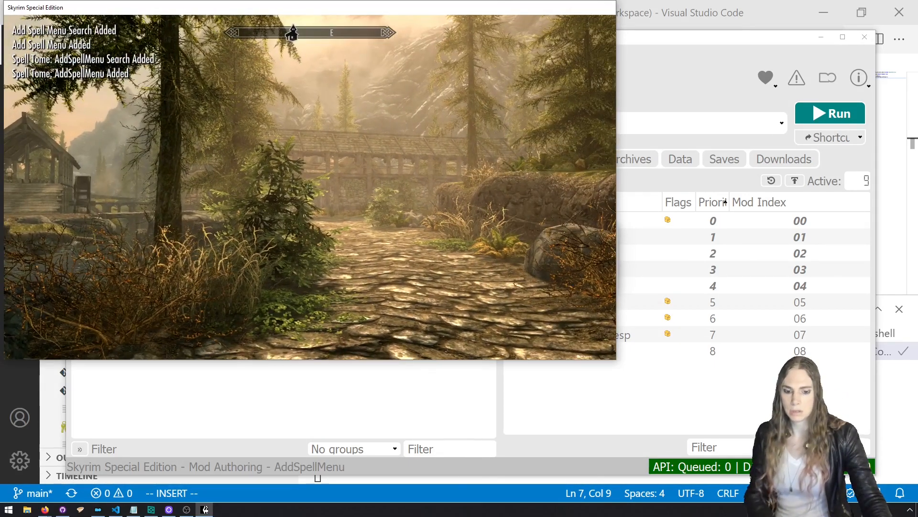
Test the Add Spell Menu and Add Spell Menu Search items from the inventory, cancel the search prompt, and quit the game.
{"action": "key", "text": "i"}
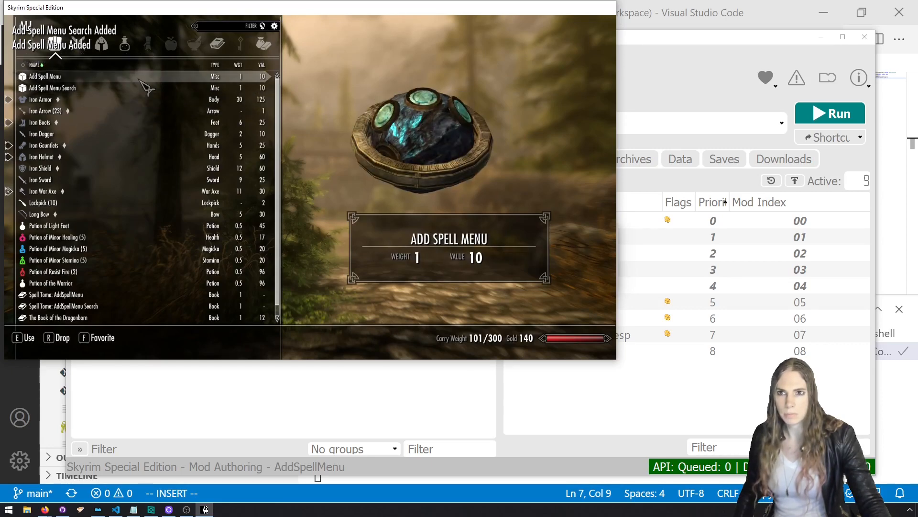
{"action": "left_click", "coordinate": [142, 89]}
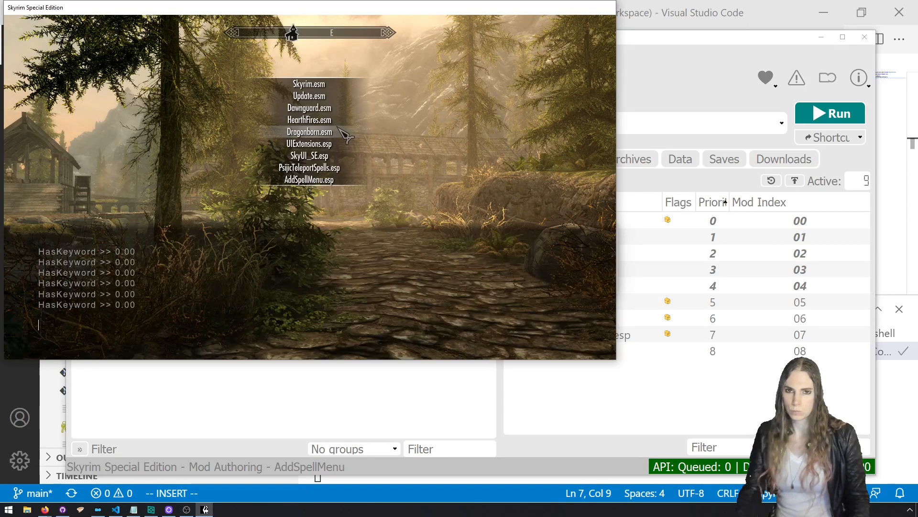
{"action": "key", "text": "i"}
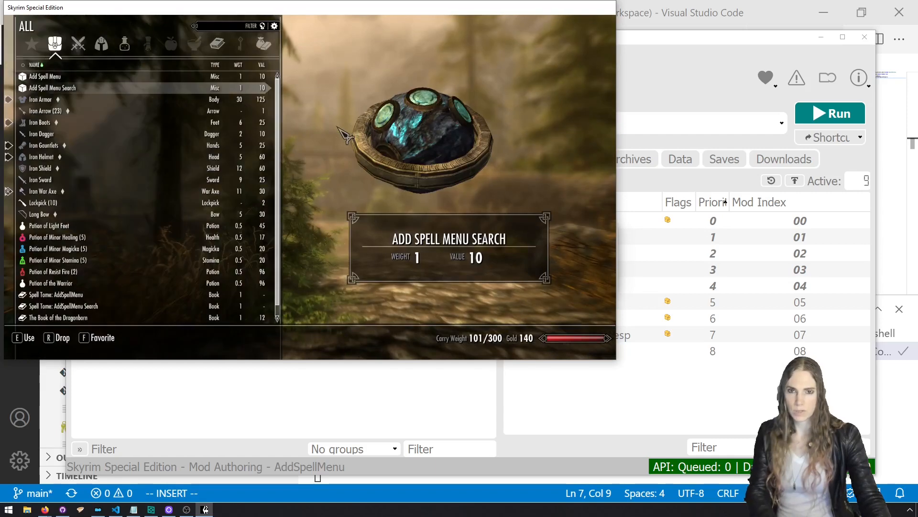
{"action": "left_click", "coordinate": [165, 93]}
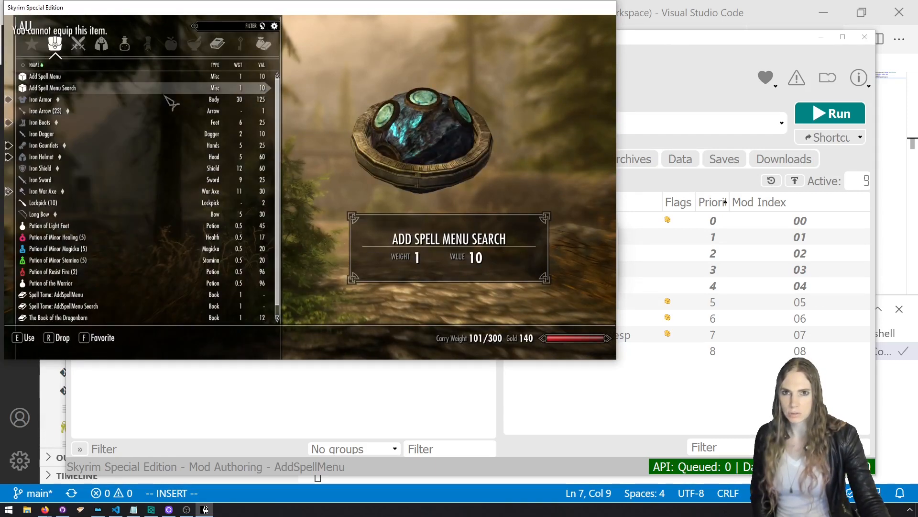
{"action": "key", "text": "Tab"}
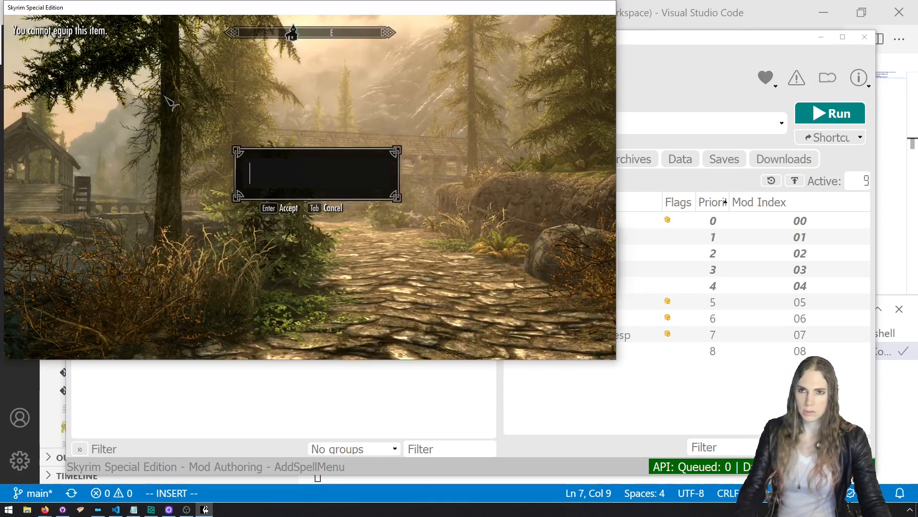
{"action": "key", "text": "Tab"}
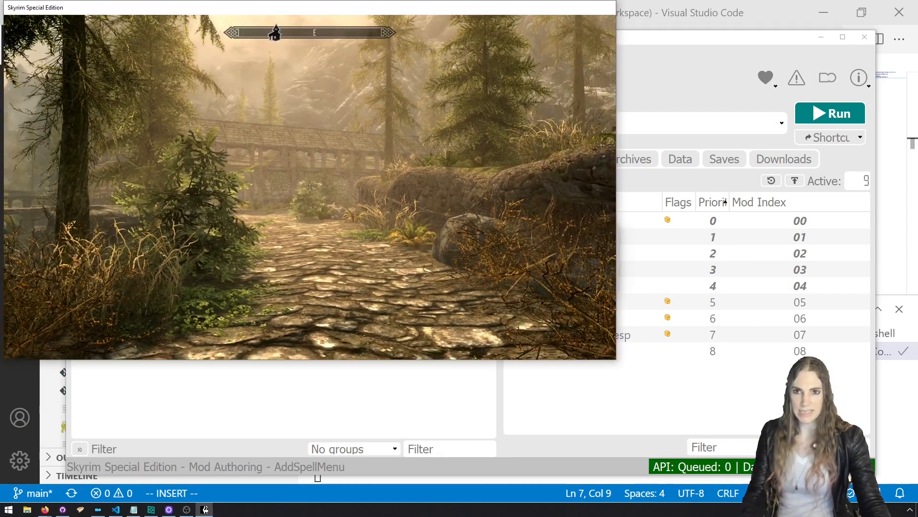
{"action": "key", "text": "grave"}
{"action": "type", "text": "q"}
{"action": "key", "text": "Return"}
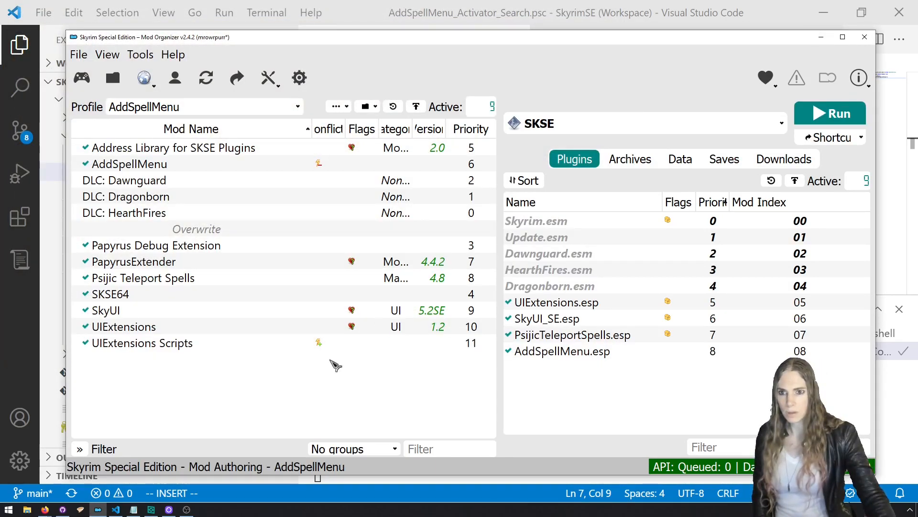
Switch to the Creation Kit wiki in Firefox and search it for closemenu and for openmenu.
{"action": "mouse_move", "coordinate": [140, 509]}
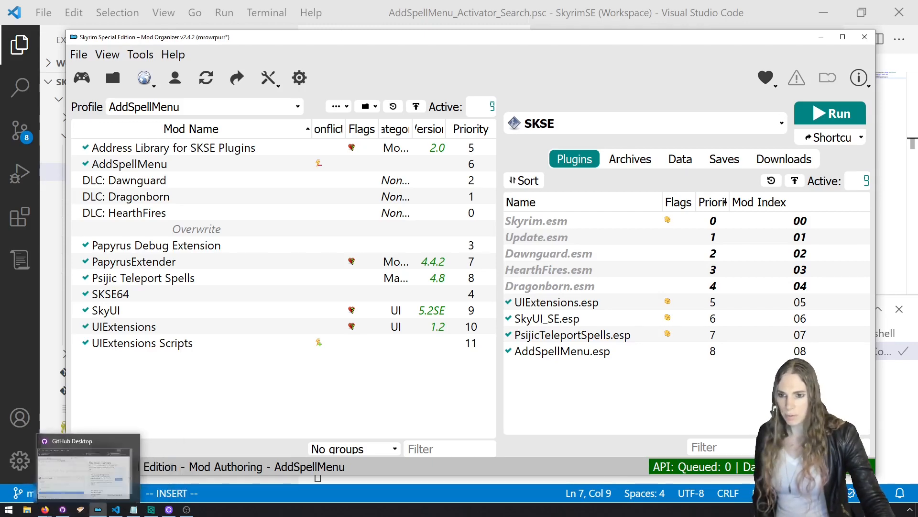
{"action": "left_click", "coordinate": [44, 509]}
{"action": "left_click", "coordinate": [231, 473]}
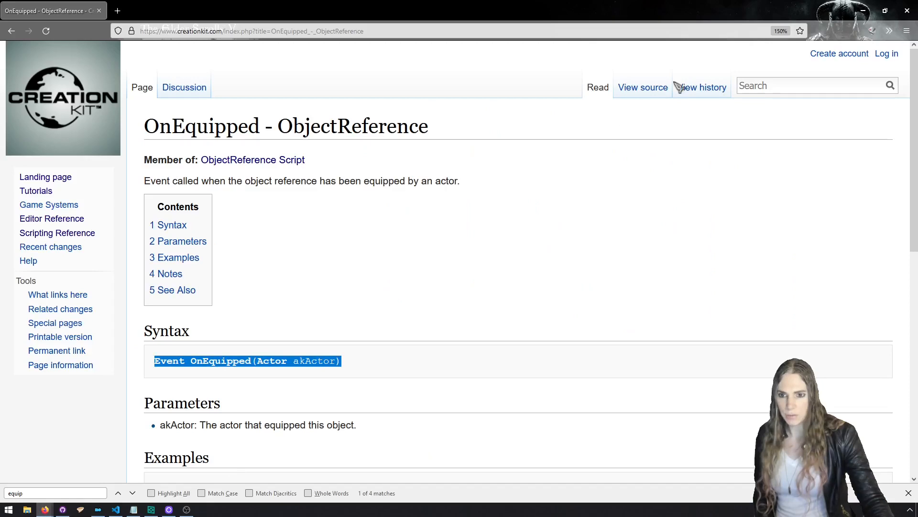
{"action": "left_click", "coordinate": [774, 82]}
{"action": "type", "text": "closemenu"}
{"action": "key", "text": "Return"}
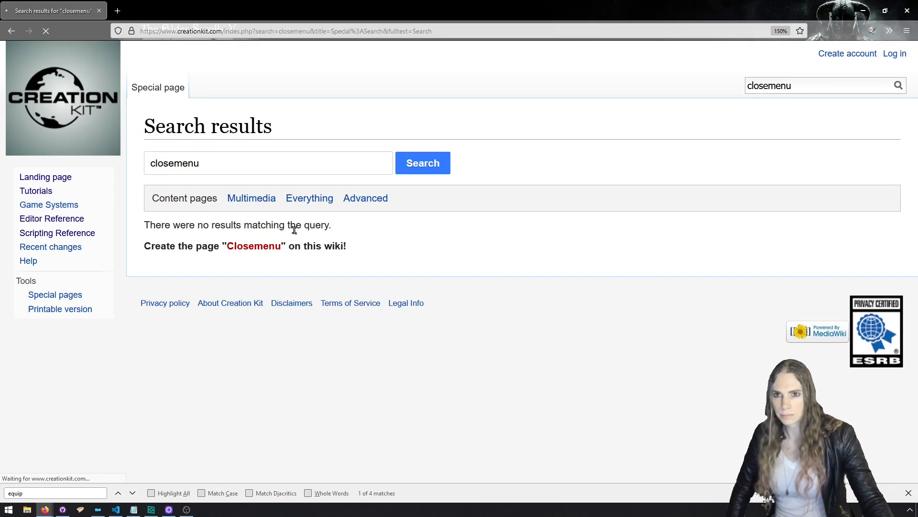
{"action": "left_click_drag", "start_coordinate": [171, 164], "coordinate": [144, 163]}
{"action": "type", "text": "open"}
{"action": "key", "text": "Return"}
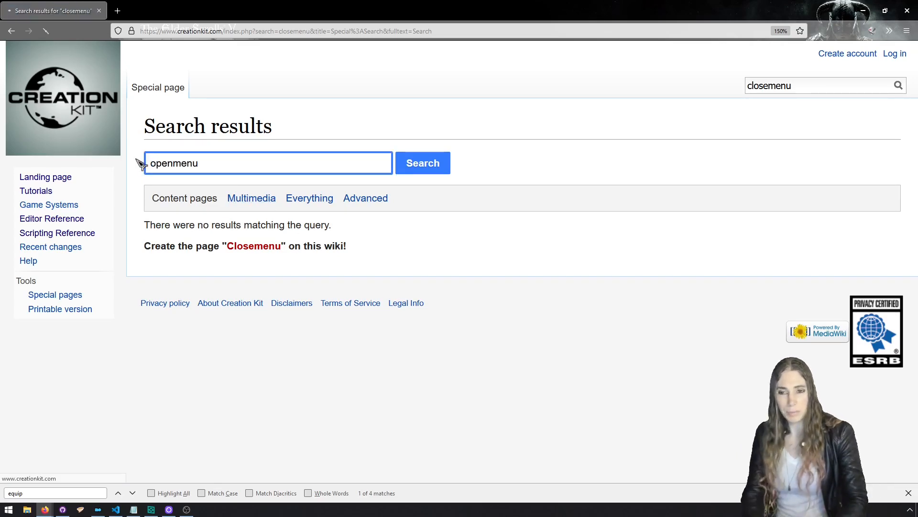
Search the wiki for menu and look through the matching pages.
{"action": "left_click_drag", "start_coordinate": [173, 163], "coordinate": [127, 160]}
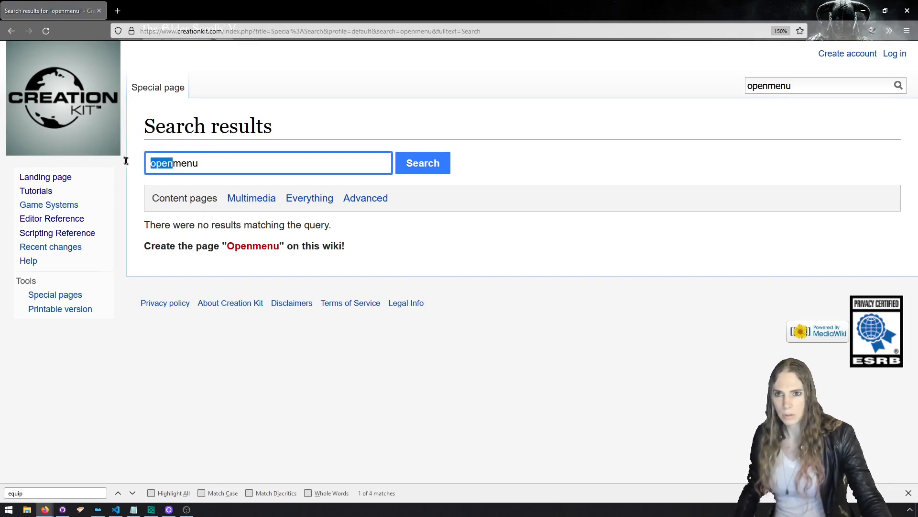
{"action": "key", "text": "BackSpace"}
{"action": "key", "text": "Return"}
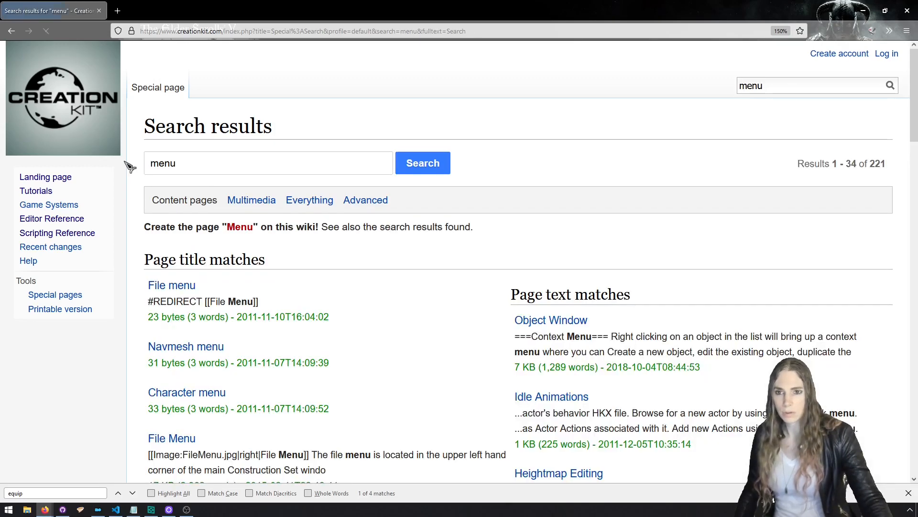
{"action": "scroll", "coordinate": [176, 252], "scroll_direction": "down", "scroll_amount": 5}
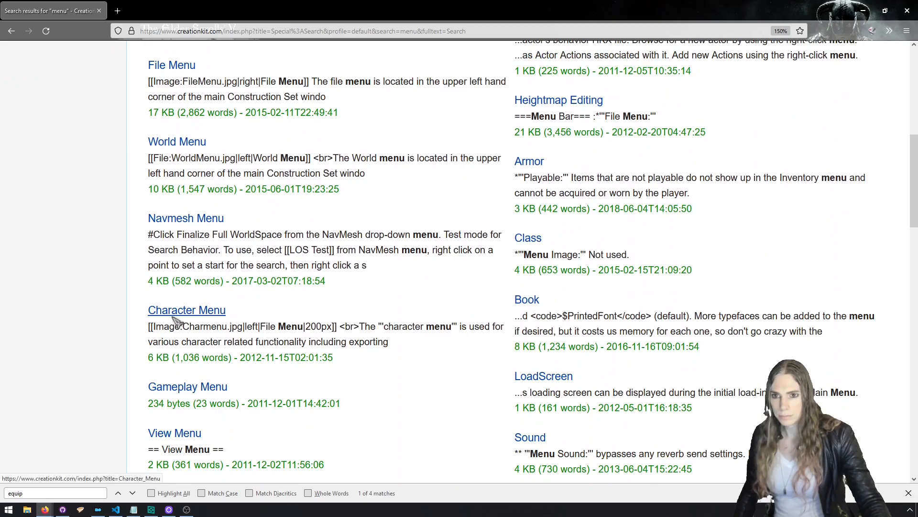
{"action": "scroll", "coordinate": [182, 311], "scroll_direction": "up", "scroll_amount": 3}
{"action": "scroll", "coordinate": [182, 306], "scroll_direction": "up", "scroll_amount": 4}
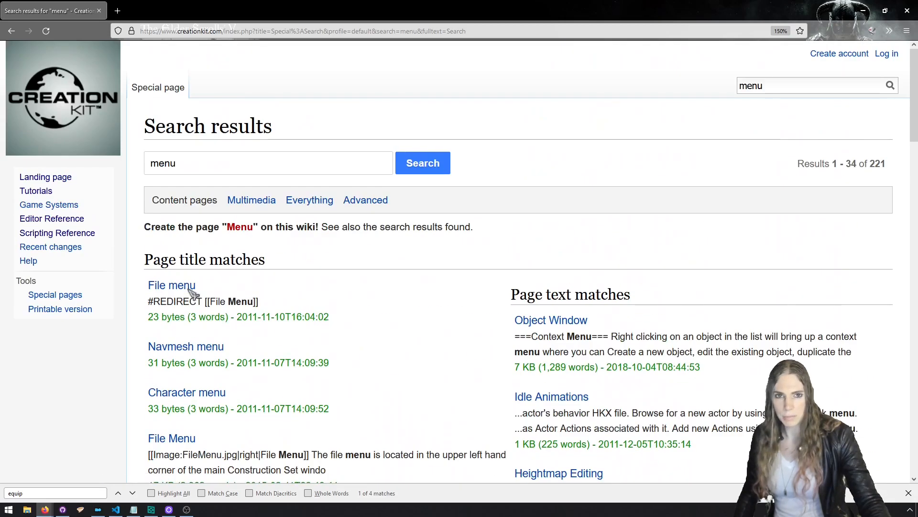
Search the wiki for onmenuopen, open the OnMenuOpen - Form page, and review its syntax, example and notes.
{"action": "double_click", "coordinate": [185, 165]}
{"action": "type", "text": "onmenuopen"}
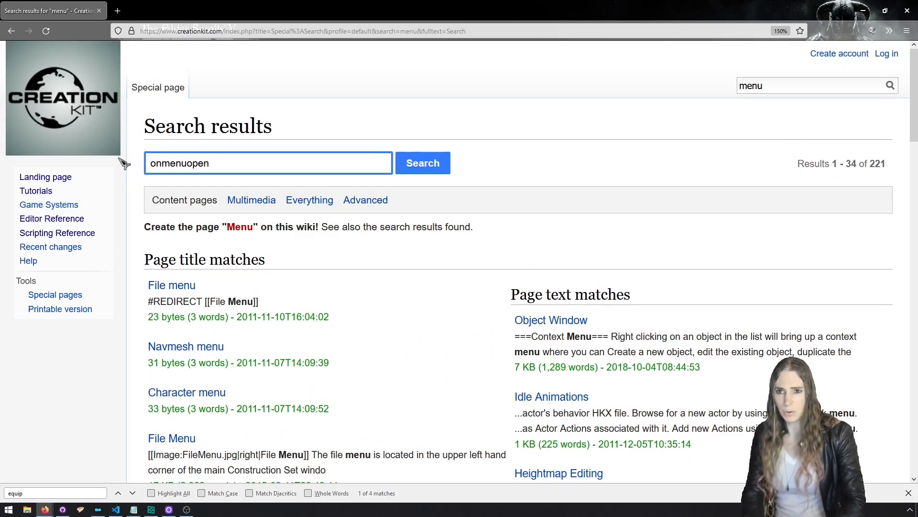
{"action": "key", "text": "Return"}
{"action": "left_click", "coordinate": [215, 283]}
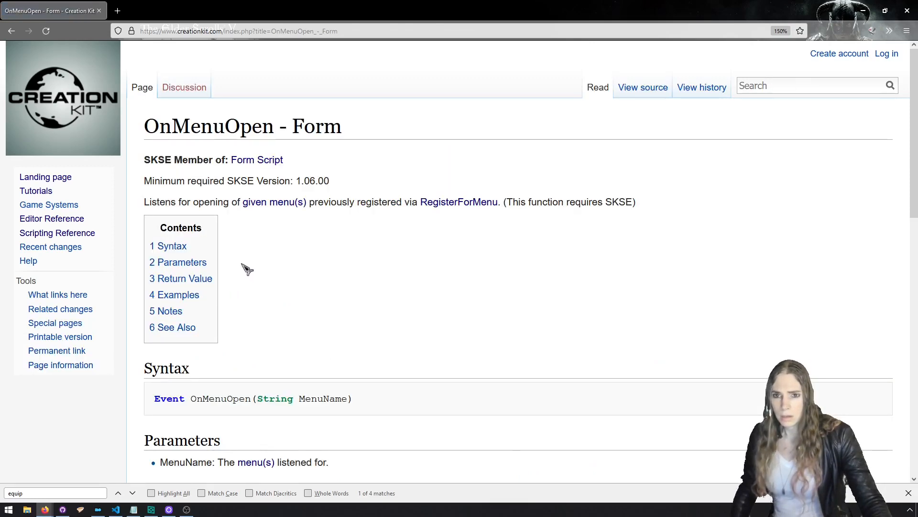
{"action": "scroll", "coordinate": [250, 211], "scroll_direction": "down", "scroll_amount": 4}
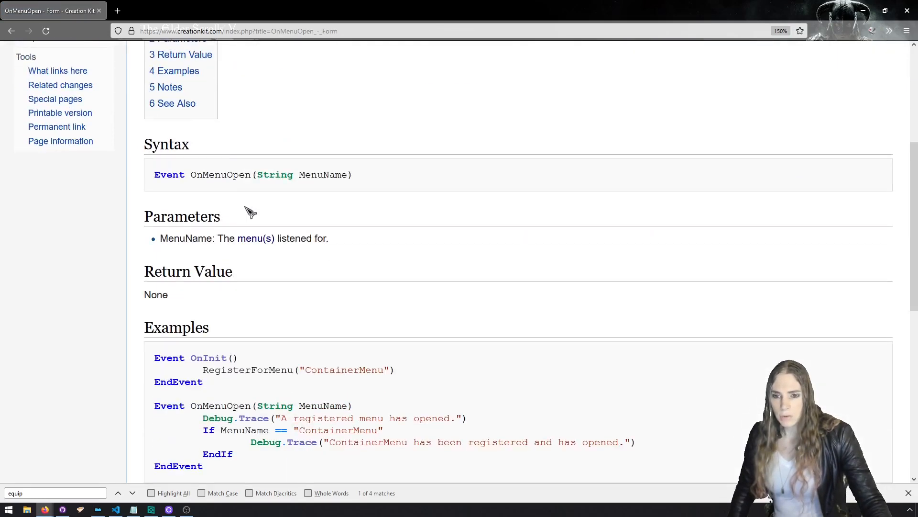
{"action": "scroll", "coordinate": [259, 240], "scroll_direction": "down", "scroll_amount": 3}
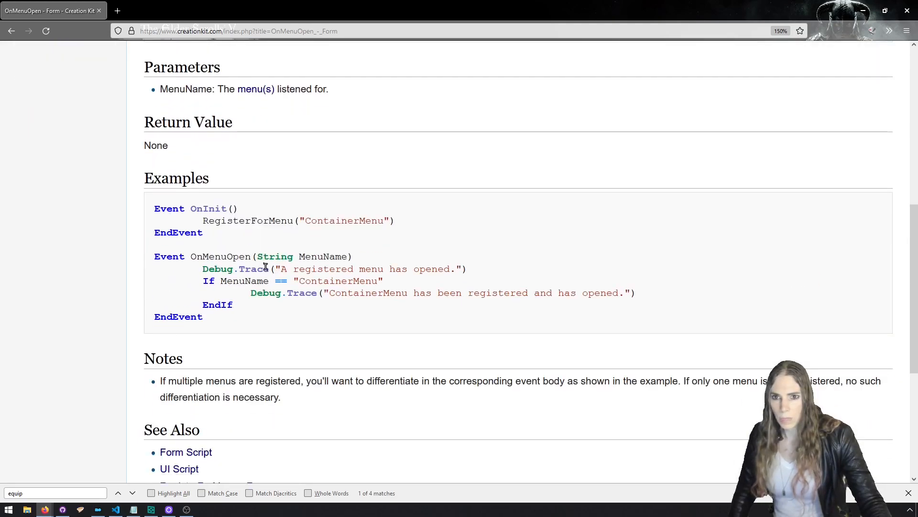
{"action": "scroll", "coordinate": [265, 266], "scroll_direction": "down", "scroll_amount": 5}
{"action": "scroll", "coordinate": [246, 242], "scroll_direction": "up", "scroll_amount": 12}
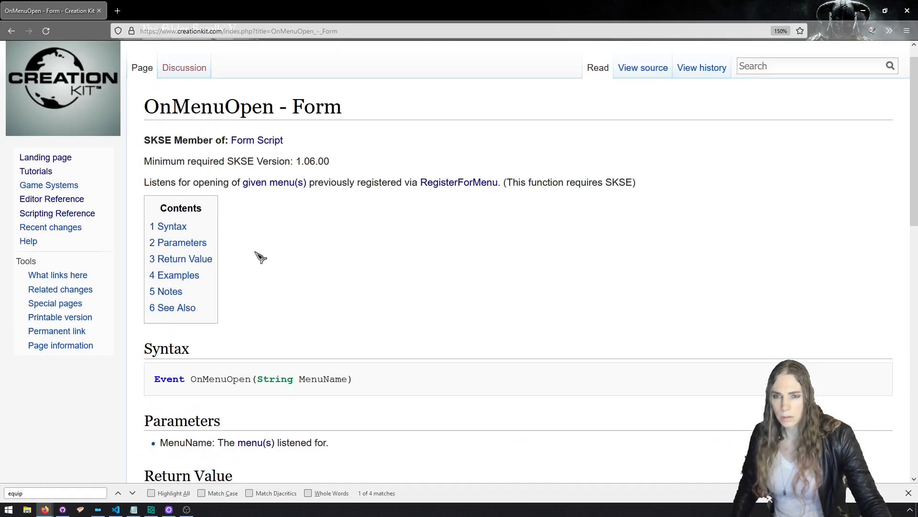
Open the wiki's list of valid menu names in a new tab and highlight InventoryMenu.
{"action": "middle_click", "coordinate": [255, 442]}
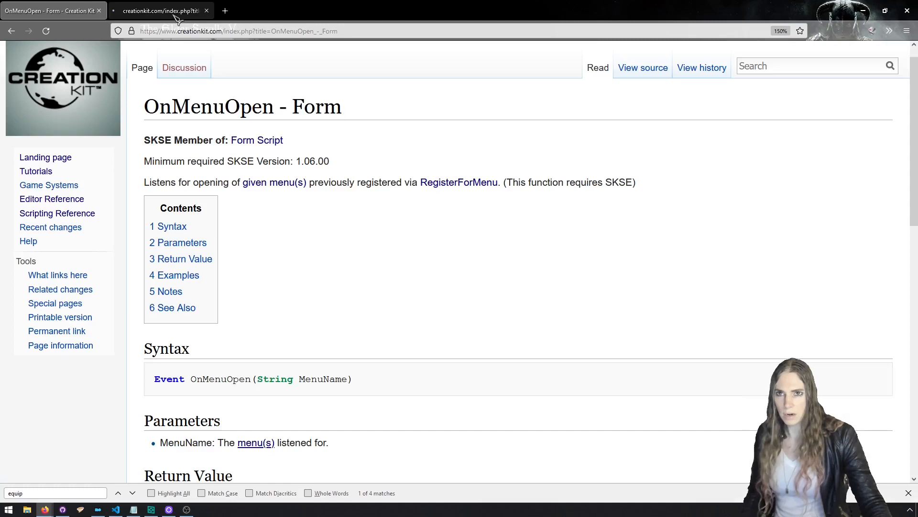
{"action": "left_click", "coordinate": [175, 14]}
{"action": "scroll", "coordinate": [338, 231], "scroll_direction": "up", "scroll_amount": 8}
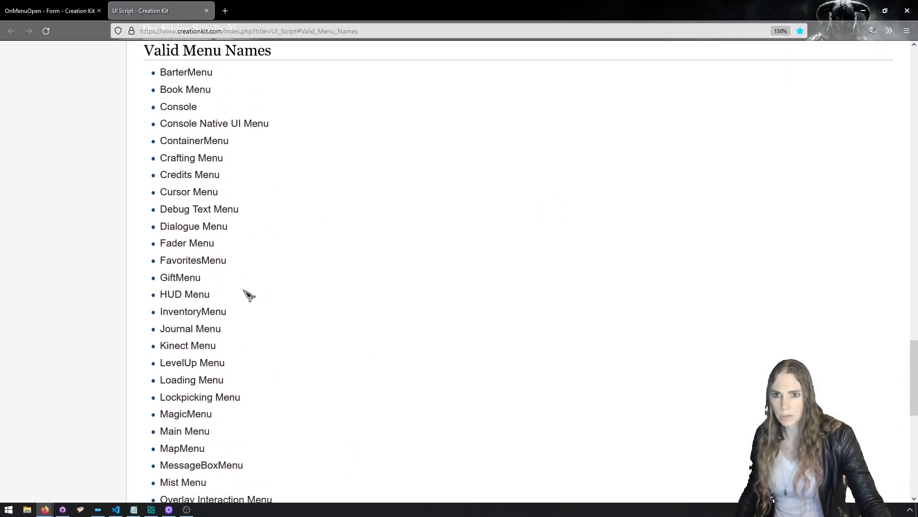
{"action": "left_click_drag", "start_coordinate": [237, 308], "coordinate": [157, 310]}
Look through the UI Script page's SKSE global functions for one that acts on an open menu.
{"action": "scroll", "coordinate": [256, 289], "scroll_direction": "up", "scroll_amount": 10}
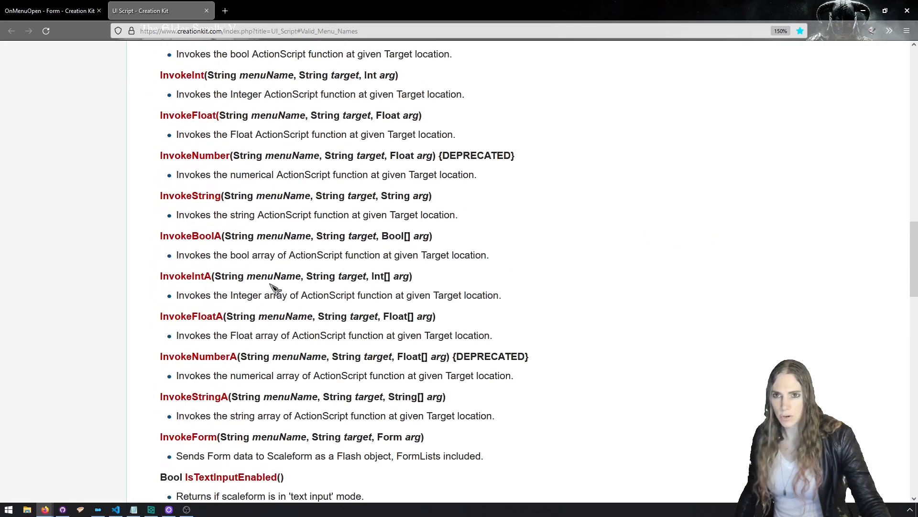
{"action": "scroll", "coordinate": [273, 281], "scroll_direction": "up", "scroll_amount": 8}
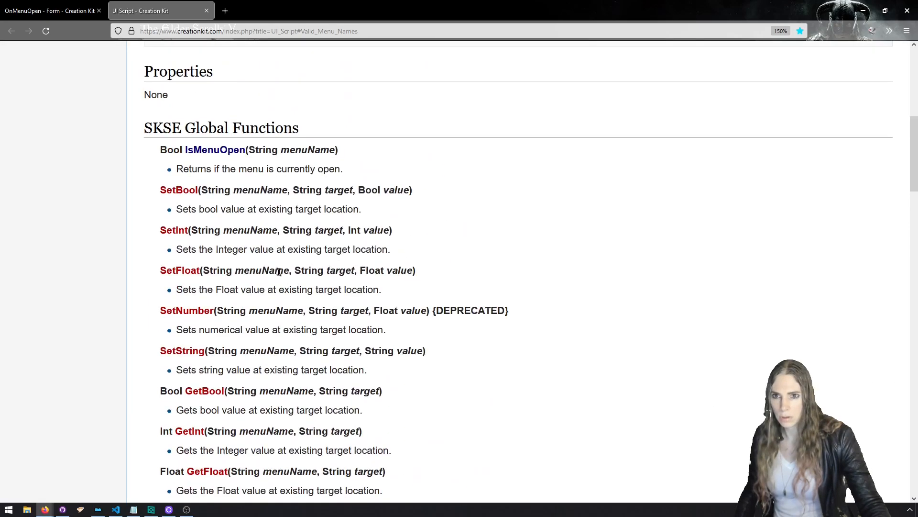
{"action": "scroll", "coordinate": [281, 273], "scroll_direction": "up", "scroll_amount": 6}
{"action": "scroll", "coordinate": [273, 268], "scroll_direction": "down", "scroll_amount": 6}
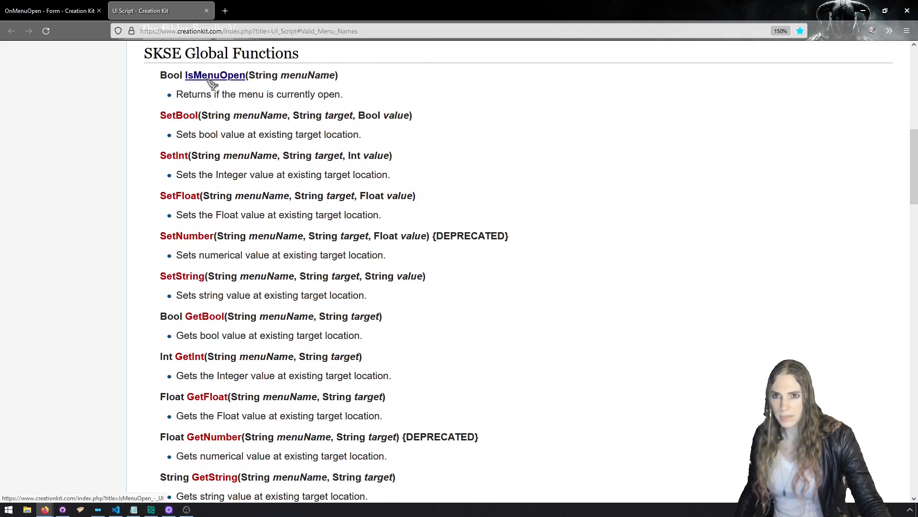
{"action": "scroll", "coordinate": [213, 181], "scroll_direction": "down", "scroll_amount": 5}
{"action": "scroll", "coordinate": [213, 181], "scroll_direction": "down", "scroll_amount": 5}
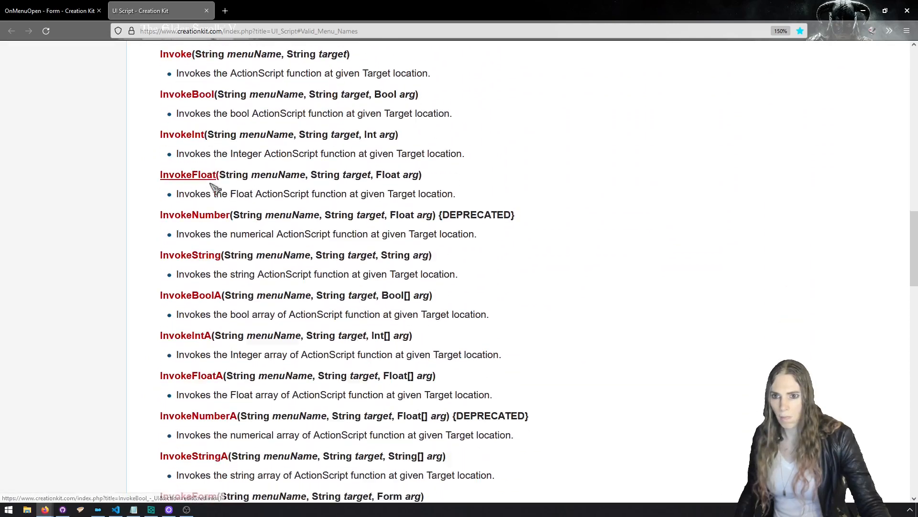
Review the UI Script page's global functions, valid menu names and notes for a way to close a menu.
{"action": "scroll", "coordinate": [213, 191], "scroll_direction": "down", "scroll_amount": 2}
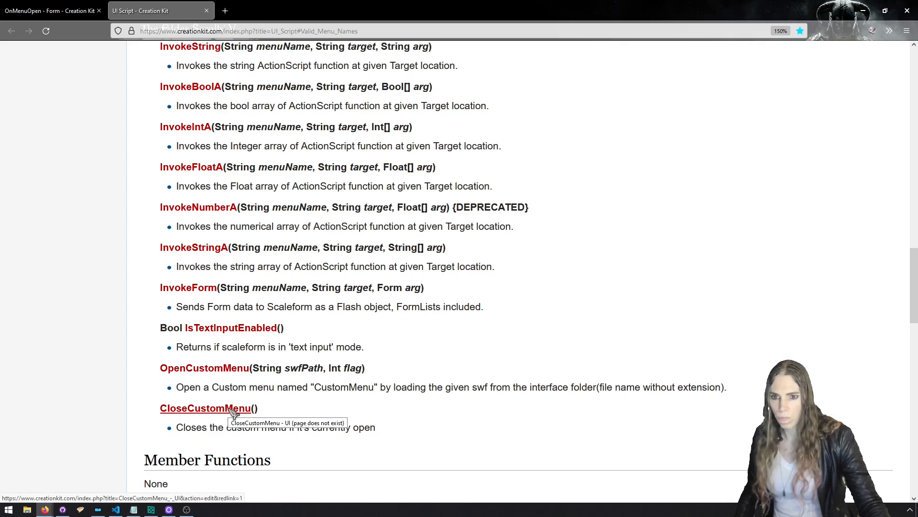
{"action": "scroll", "coordinate": [233, 411], "scroll_direction": "up", "scroll_amount": 18}
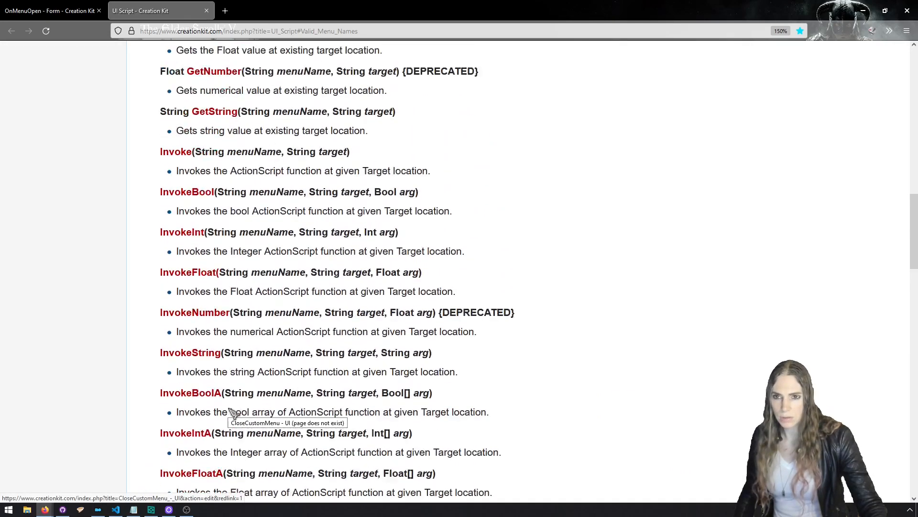
{"action": "scroll", "coordinate": [235, 409], "scroll_direction": "up", "scroll_amount": 10}
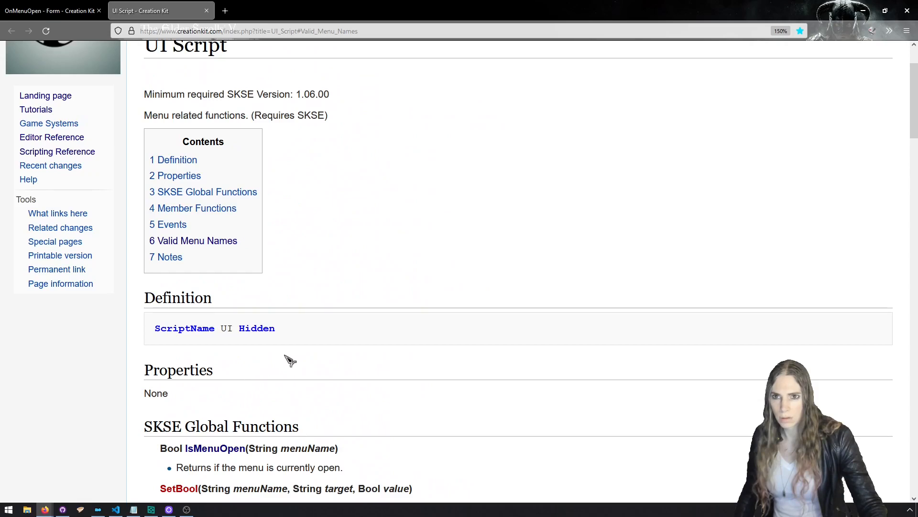
{"action": "scroll", "coordinate": [307, 353], "scroll_direction": "down", "scroll_amount": 10}
{"action": "scroll", "coordinate": [307, 352], "scroll_direction": "down", "scroll_amount": 12}
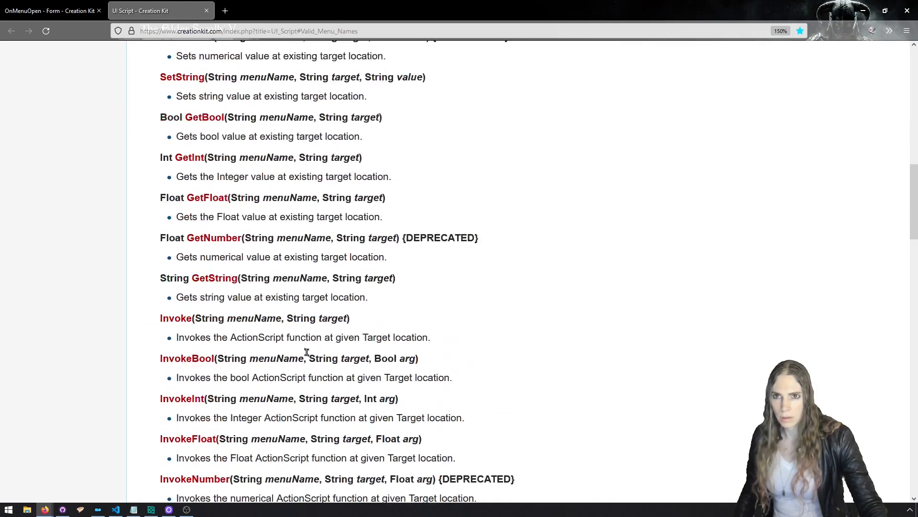
{"action": "scroll", "coordinate": [308, 350], "scroll_direction": "down", "scroll_amount": 6}
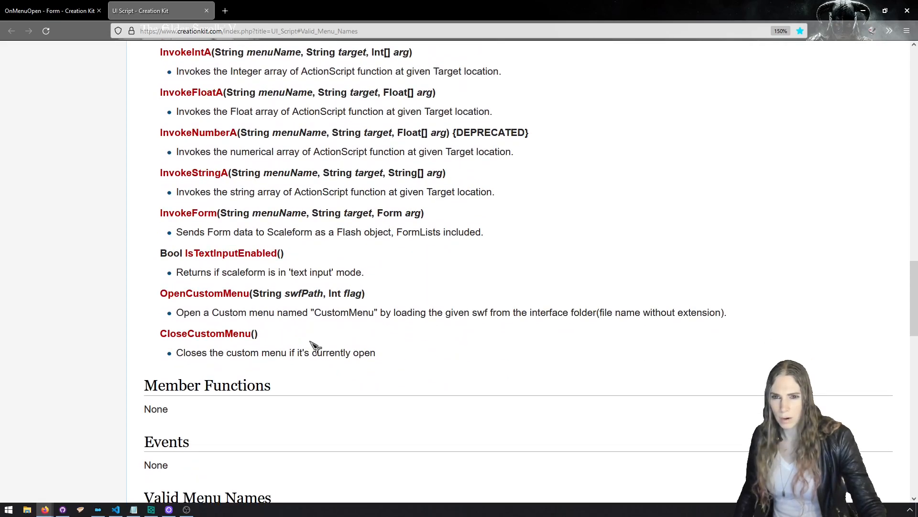
{"action": "scroll", "coordinate": [316, 346], "scroll_direction": "down", "scroll_amount": 8}
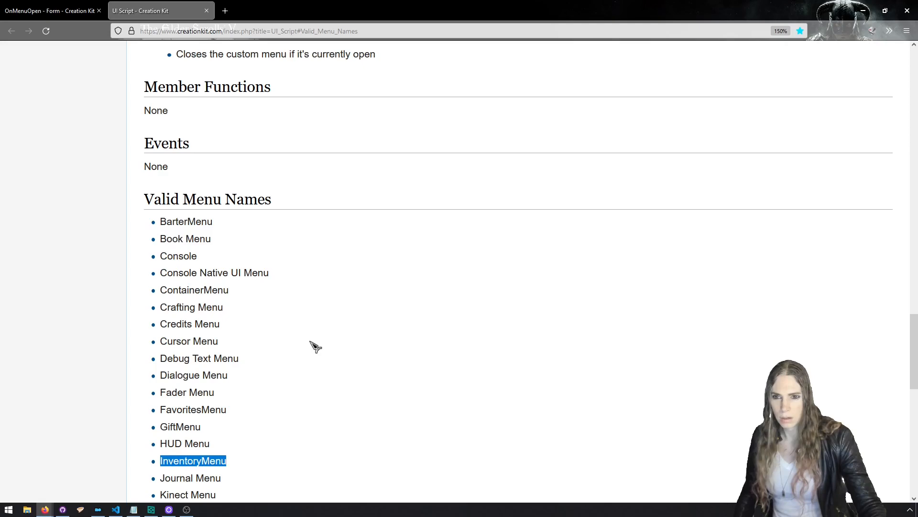
{"action": "scroll", "coordinate": [314, 344], "scroll_direction": "down", "scroll_amount": 14}
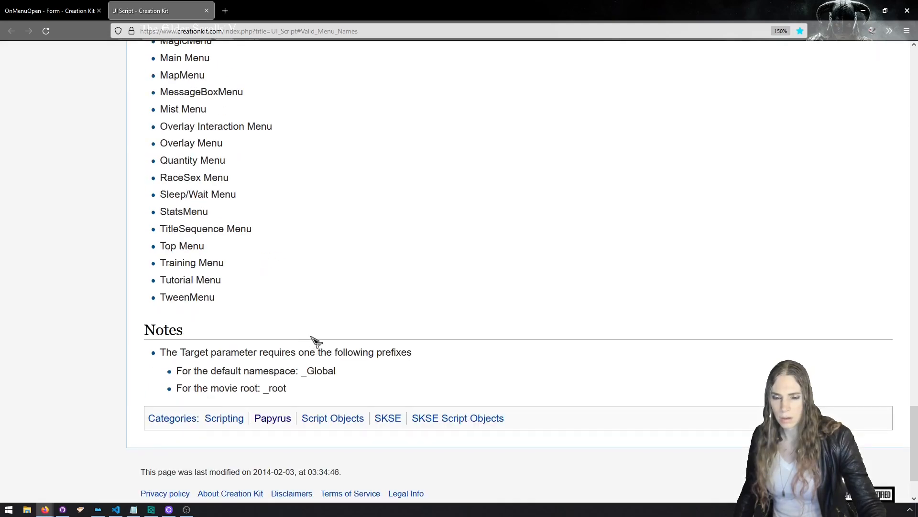
{"action": "scroll", "coordinate": [316, 340], "scroll_direction": "up", "scroll_amount": 20}
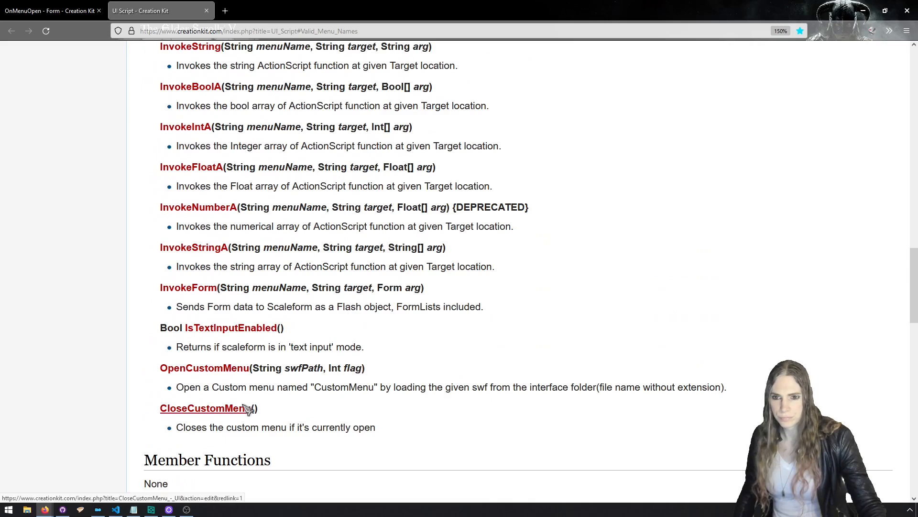
Open the CloseCustomMenu function's link in a new tab, view it and close that tab.
{"action": "right_click", "coordinate": [247, 409]}
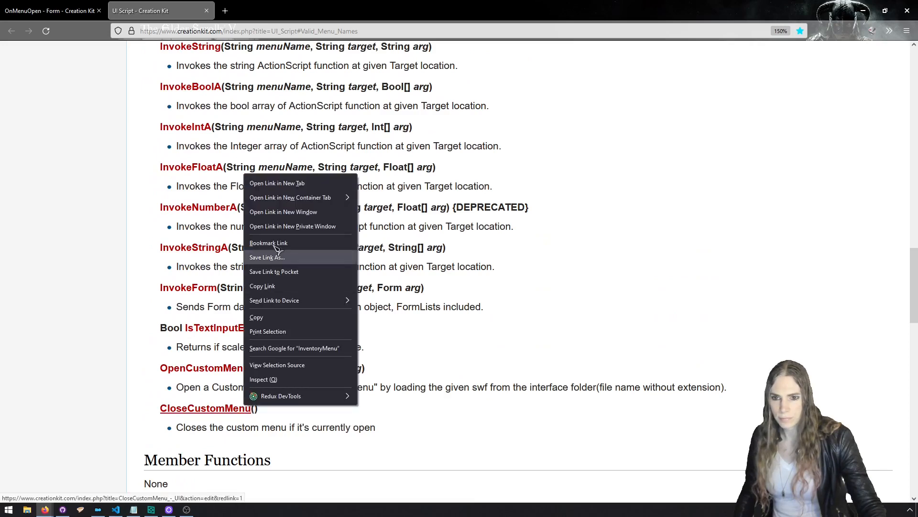
{"action": "left_click", "coordinate": [258, 180]}
{"action": "left_click", "coordinate": [258, 11]}
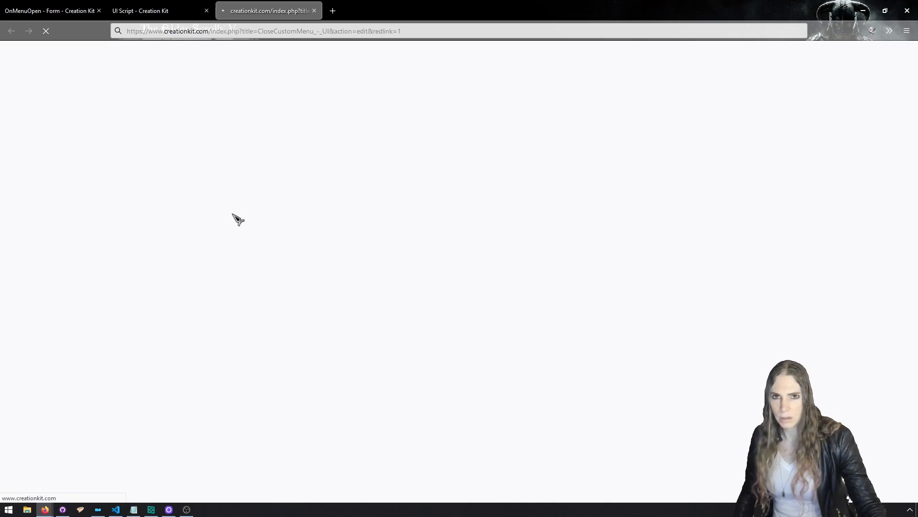
{"action": "left_click", "coordinate": [314, 10]}
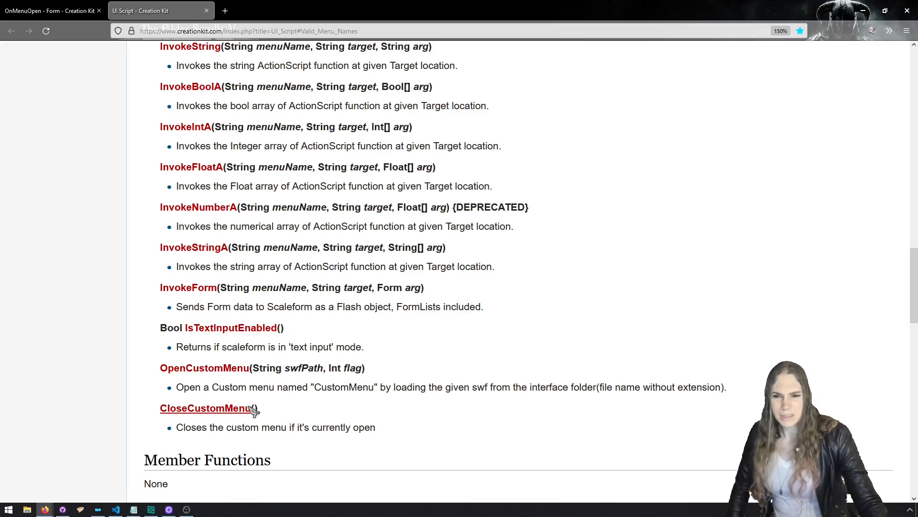
Copy the name InventoryMenu from the Valid Menu Names list.
{"action": "scroll", "coordinate": [329, 345], "scroll_direction": "down", "scroll_amount": 10}
{"action": "double_click", "coordinate": [196, 386]}
{"action": "right_click", "coordinate": [184, 384]}
{"action": "left_click", "coordinate": [198, 391]}
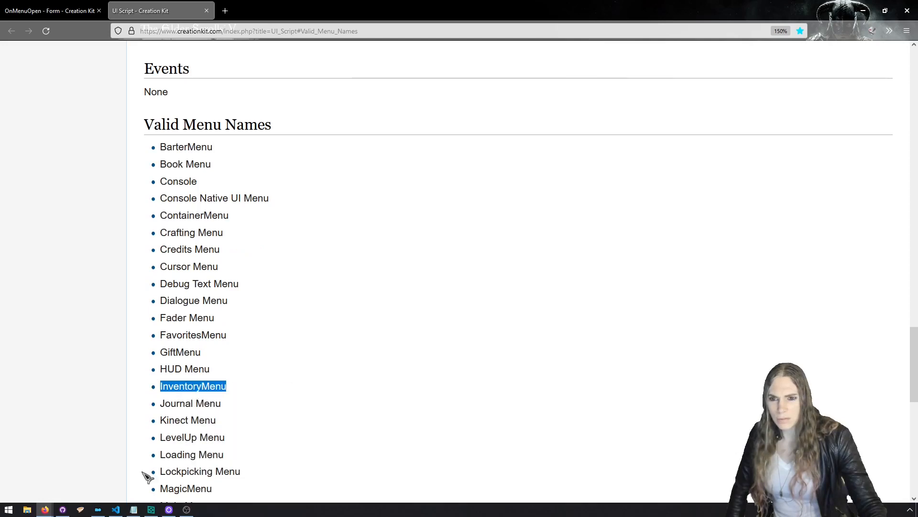
Switch to Visual Studio Code, close the terminal, and try adding UI.CloseCustomMenu("InventoryMenu") after the cast in AddSpellMenu_Activator_Search.psc's OnEquipped event.
{"action": "left_click", "coordinate": [116, 511]}
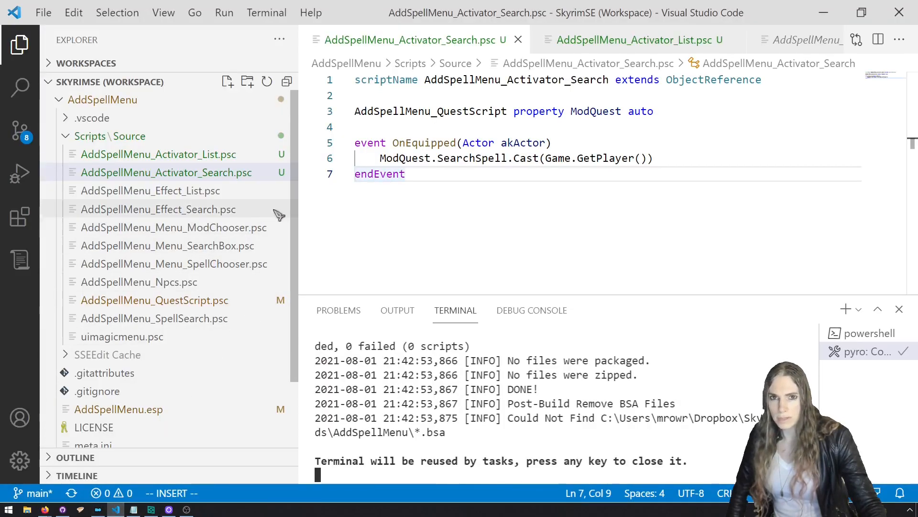
{"action": "left_click", "coordinate": [899, 310]}
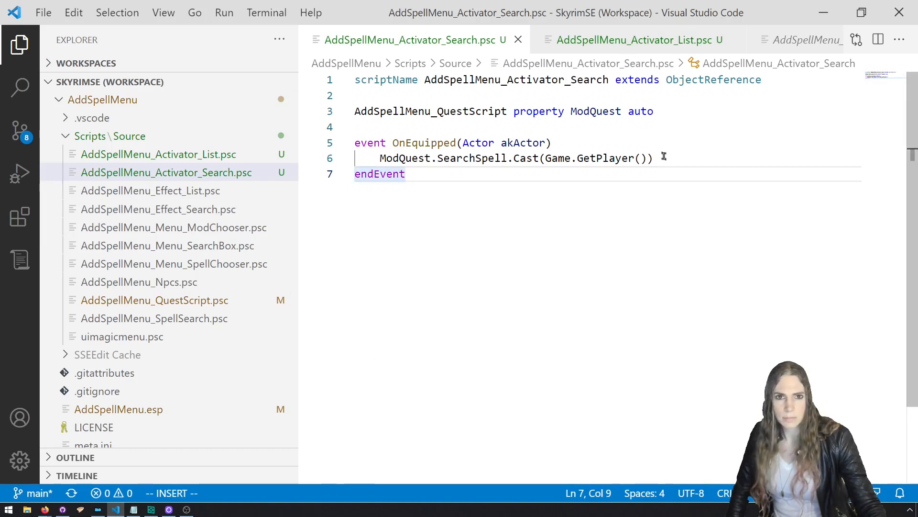
{"action": "left_click", "coordinate": [645, 144]}
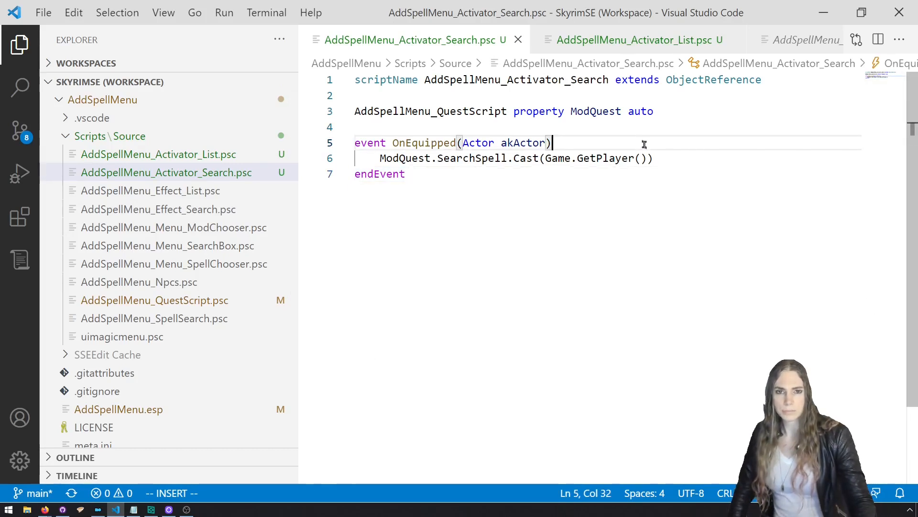
{"action": "left_click", "coordinate": [675, 154]}
{"action": "key", "text": "Return"}
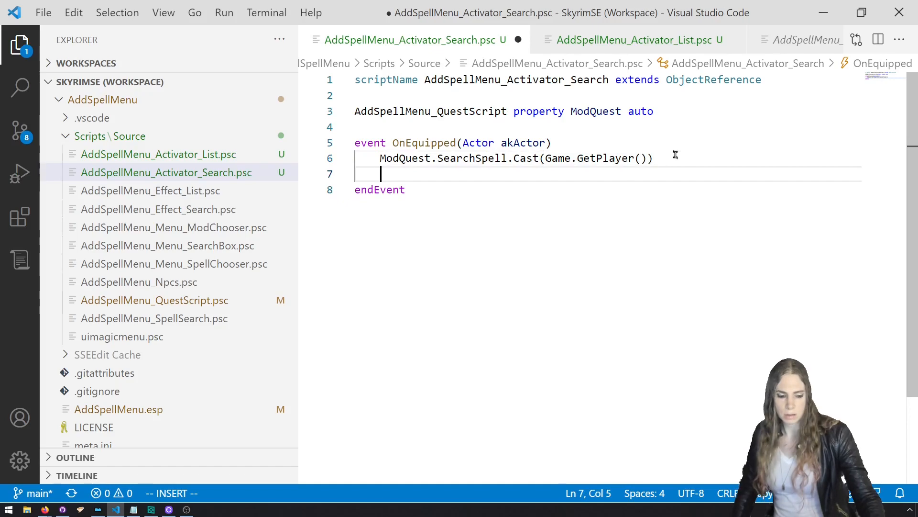
{"action": "type", "text": "UI.InventoryMenu"}
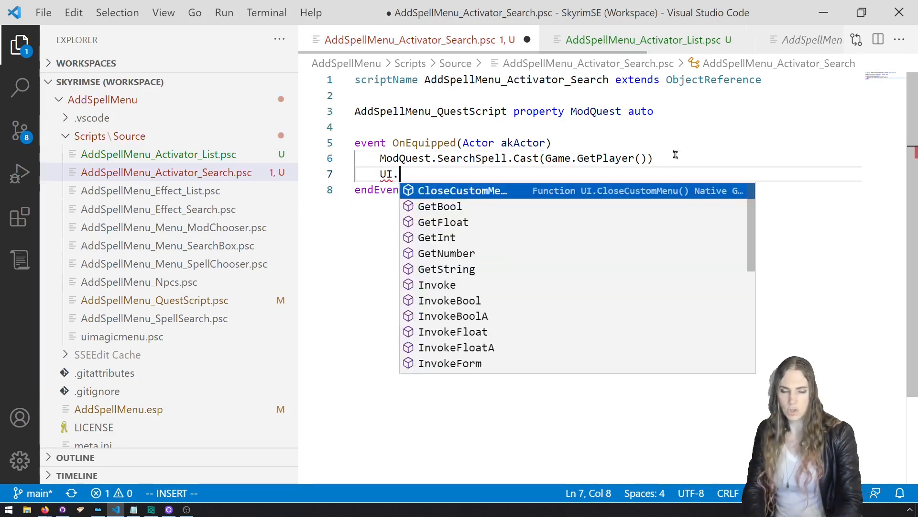
{"action": "key", "text": "BackSpace"}
{"action": "key", "text": "BackSpace"}
{"action": "key", "text": "BackSpace"}
{"action": "key", "text": "BackSpace"}
{"action": "key", "text": "BackSpace"}
{"action": "key", "text": "BackSpace"}
{"action": "key", "text": "BackSpace"}
{"action": "key", "text": "BackSpace"}
{"action": "key", "text": "BackSpace"}
{"action": "key", "text": "BackSpace"}
{"action": "key", "text": "BackSpace"}
{"action": "key", "text": "BackSpace"}
{"action": "key", "text": "BackSpace"}
{"action": "key", "text": "BackSpace"}
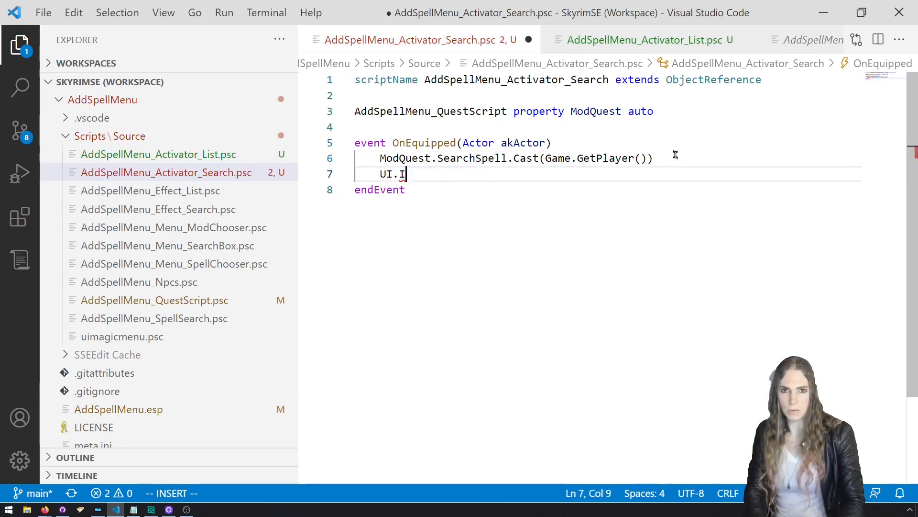
{"action": "type", "text": ".close"}
{"action": "key", "text": "Tab"}
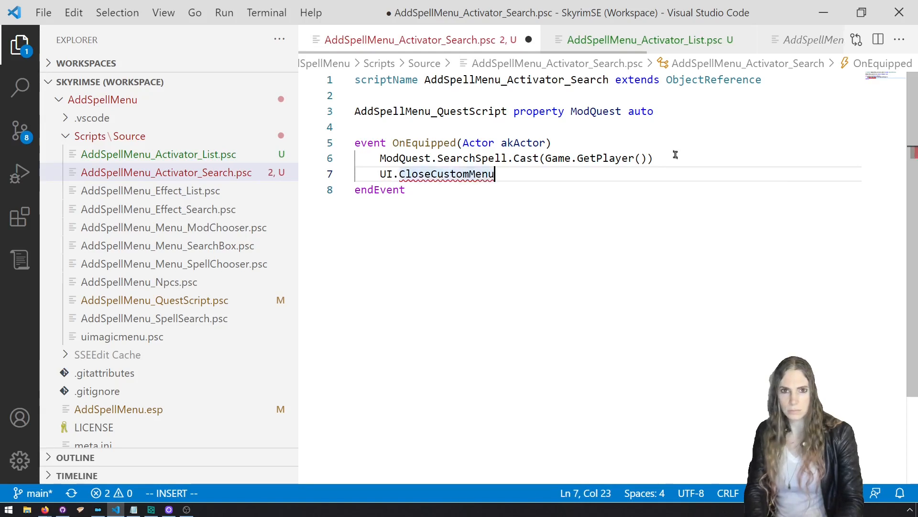
{"action": "type", "text": "(\"InventoryMenu"}
Inspect the signature and error details of the CloseCustomMenu call on the new line.
{"action": "left_click_drag", "start_coordinate": [606, 175], "coordinate": [382, 174]}
{"action": "right_click", "coordinate": [411, 176]}
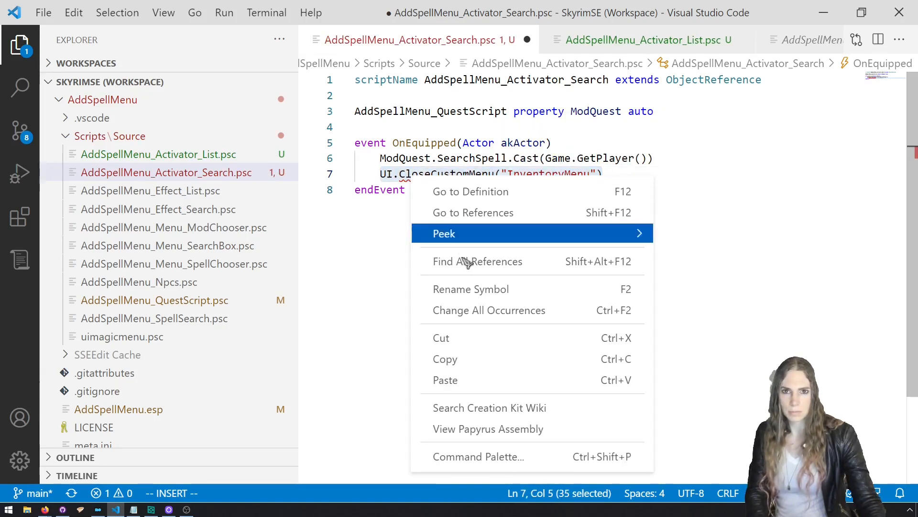
{"action": "left_click", "coordinate": [466, 359]}
{"action": "left_click", "coordinate": [474, 262]}
{"action": "mouse_move", "coordinate": [456, 175]}
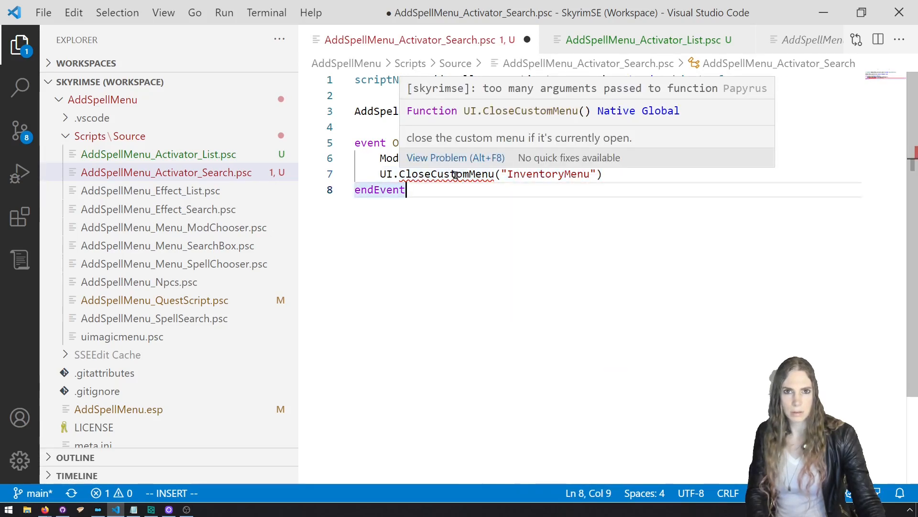
Remove the UI.CloseCustomMenu line from the OnEquipped event and save the script.
{"action": "left_click_drag", "start_coordinate": [611, 174], "coordinate": [341, 188]}
{"action": "key", "text": "BackSpace"}
{"action": "key", "text": "BackSpace"}
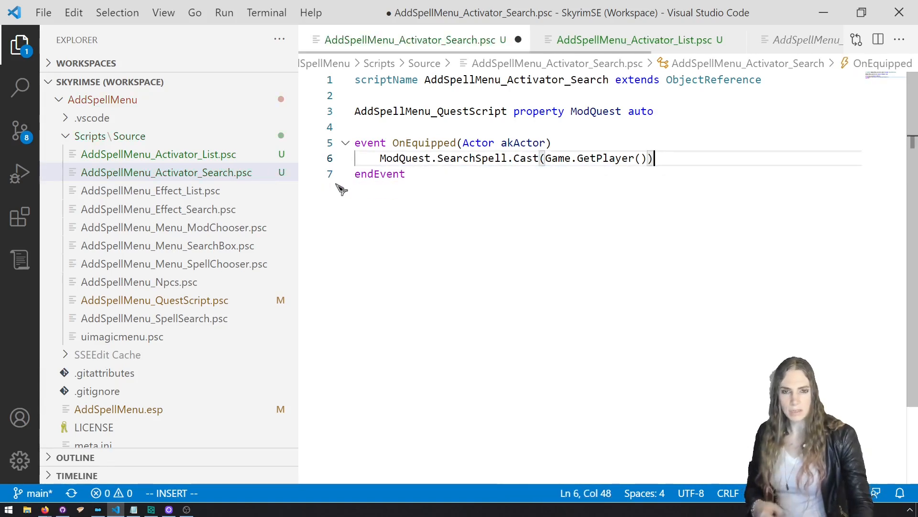
{"action": "key", "text": "ctrl+s"}
Switch to Firefox, recheck the UI Script functions, and search the web for skyrim ck closemenu in a new tab.
{"action": "key", "text": "alt+Tab"}
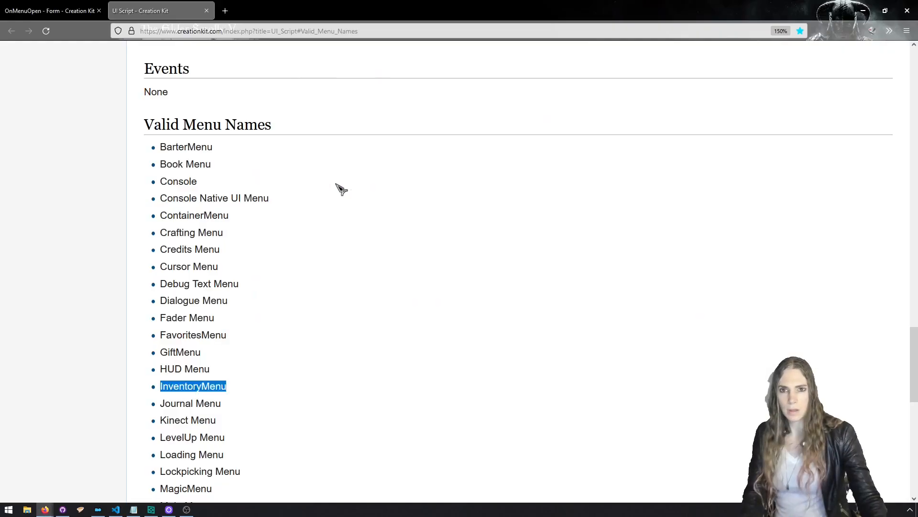
{"action": "left_click", "coordinate": [342, 319]}
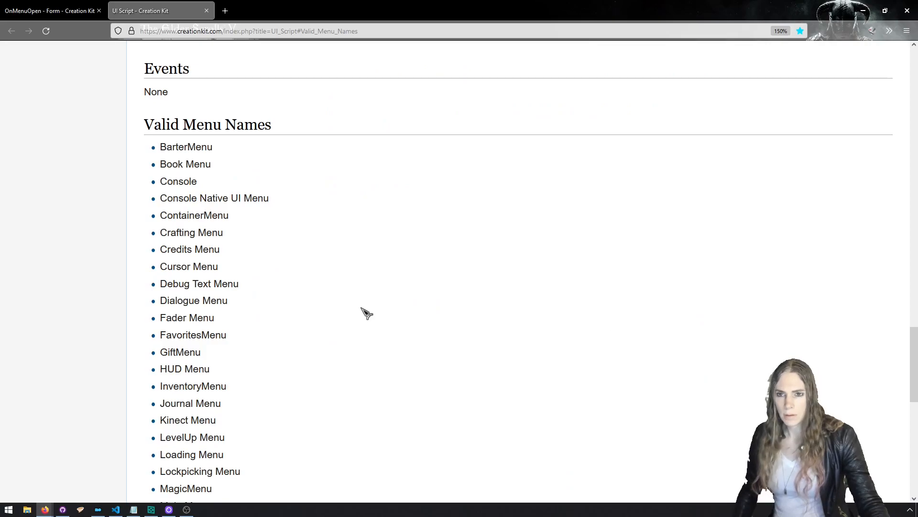
{"action": "scroll", "coordinate": [367, 313], "scroll_direction": "up", "scroll_amount": 10}
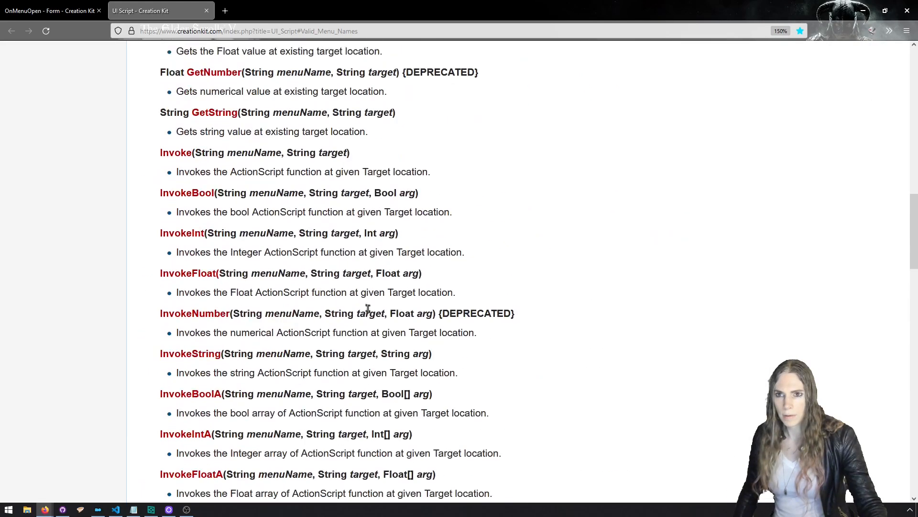
{"action": "scroll", "coordinate": [368, 308], "scroll_direction": "up", "scroll_amount": 8}
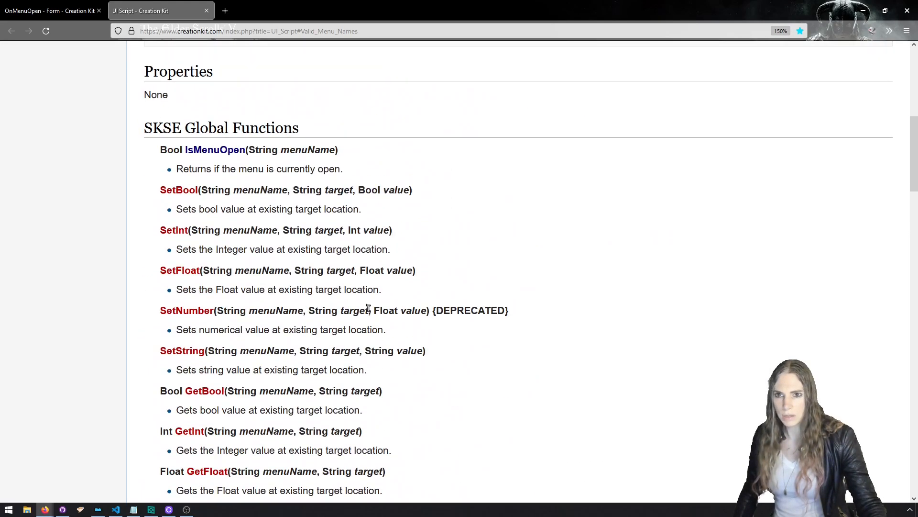
{"action": "scroll", "coordinate": [368, 307], "scroll_direction": "up", "scroll_amount": 7}
{"action": "left_click", "coordinate": [228, 11]}
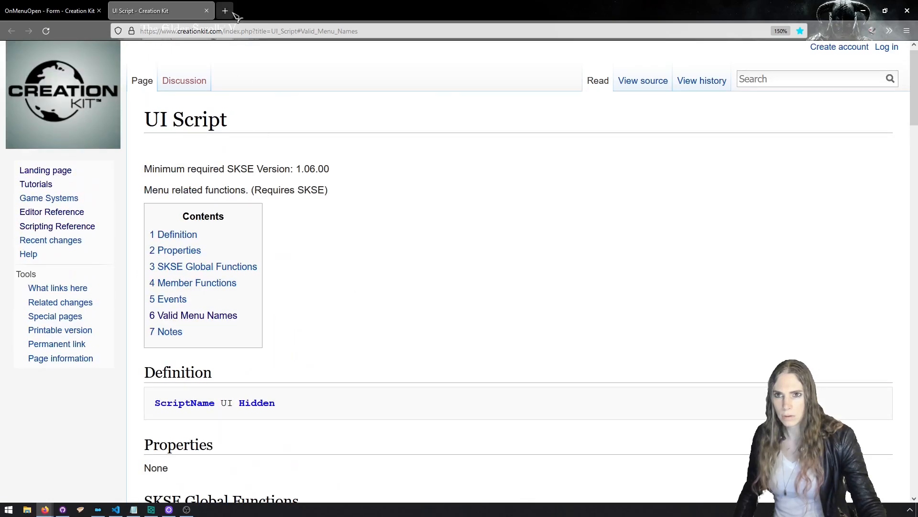
{"action": "type", "text": "sk"}
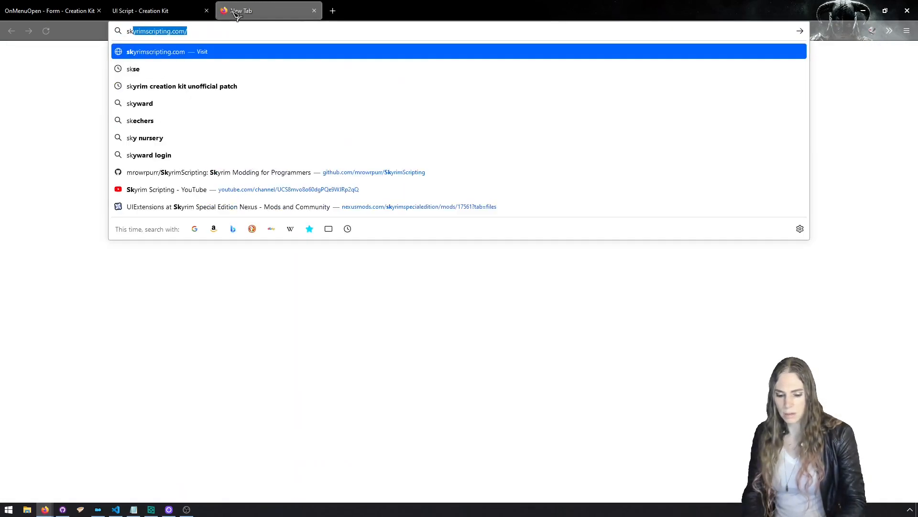
{"action": "type", "text": "yrim ck closemenu"}
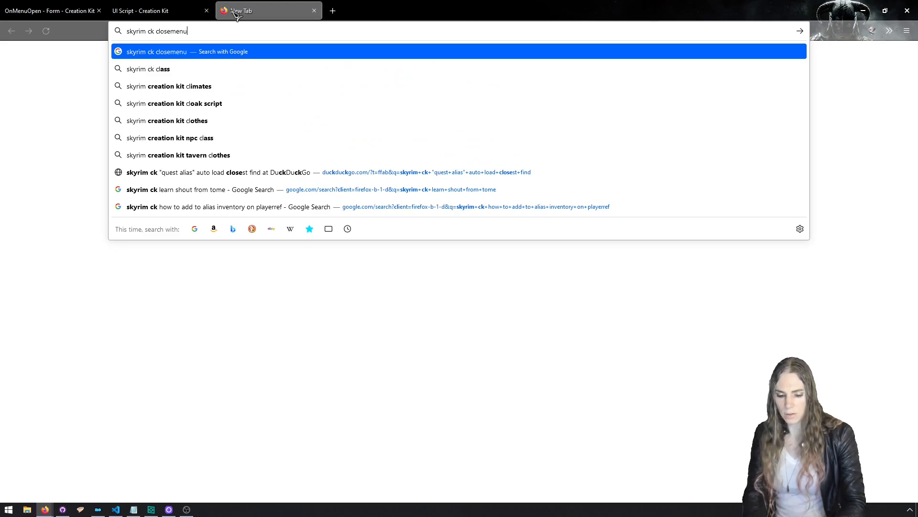
{"action": "key", "text": "Return"}
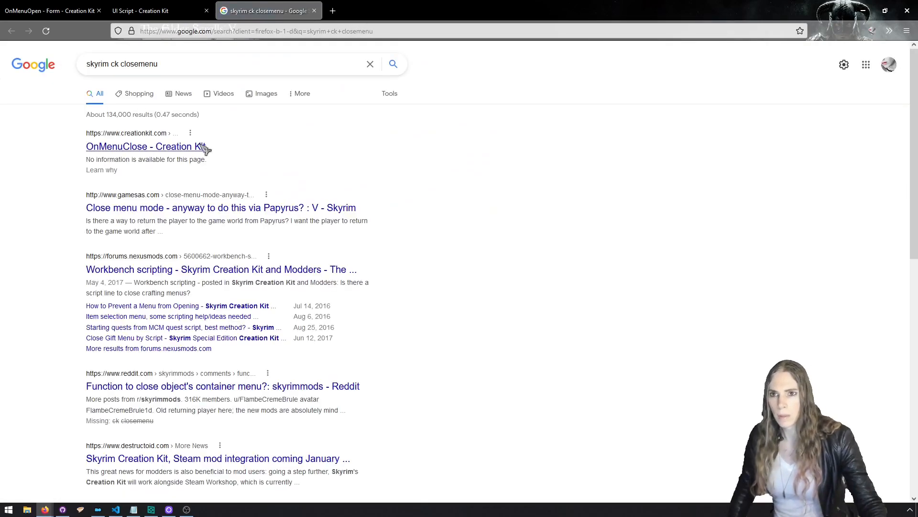
Open the forum thread about closing menu mode via Papyrus in a new tab and read its replies.
{"action": "right_click", "coordinate": [225, 213]}
{"action": "left_click", "coordinate": [249, 219]}
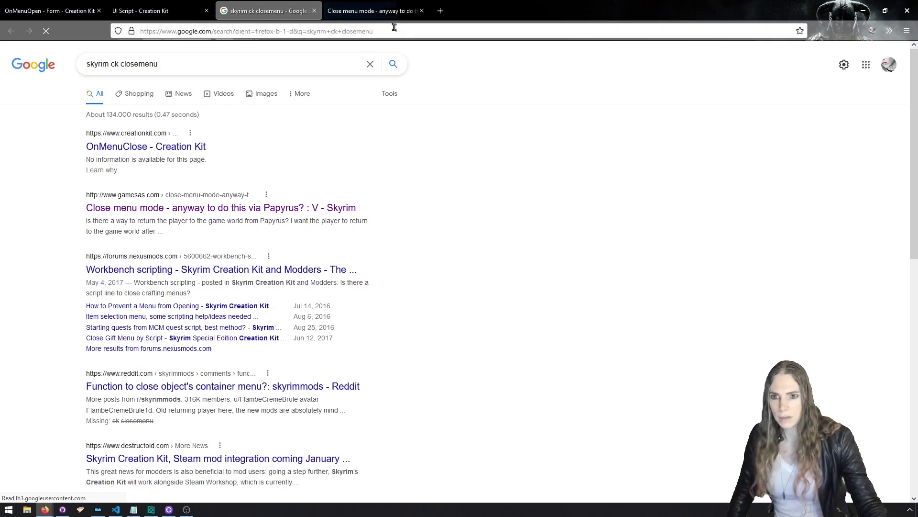
{"action": "left_click", "coordinate": [375, 11]}
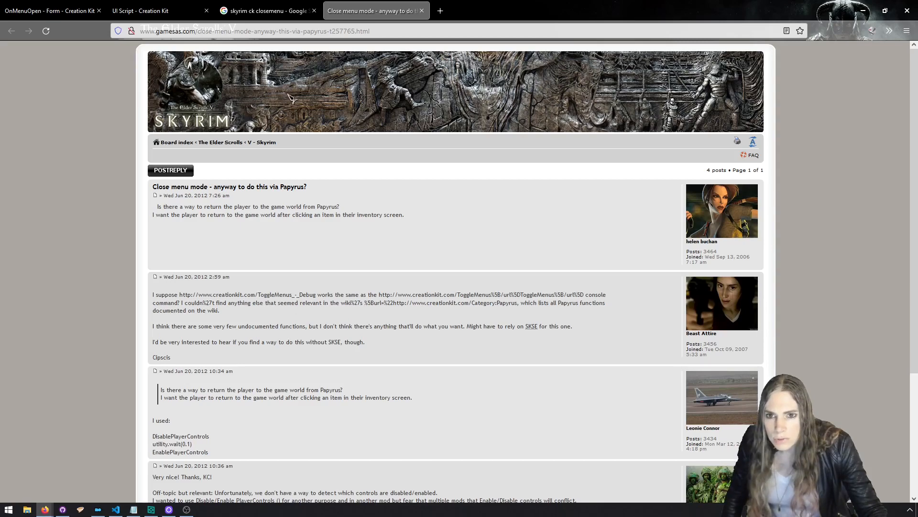
Return to the UI Script page and search the wiki for debug script.
{"action": "left_click", "coordinate": [265, 10]}
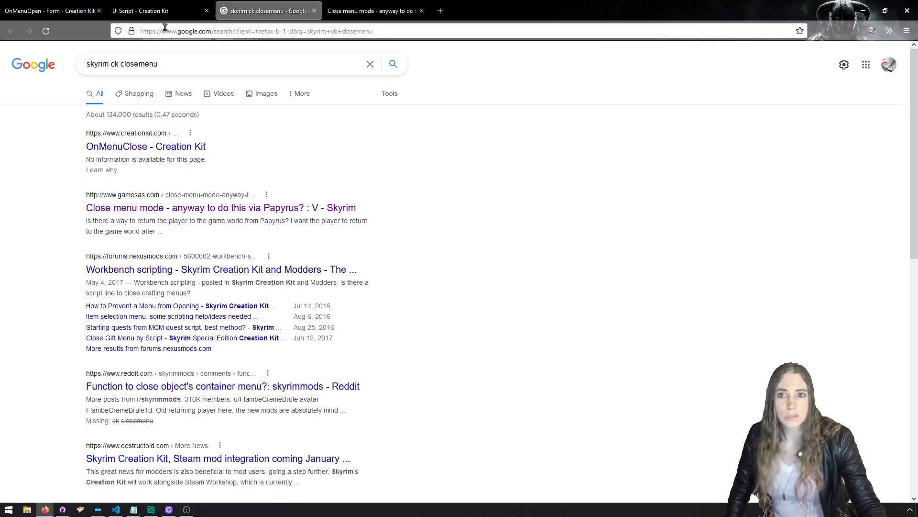
{"action": "left_click", "coordinate": [165, 11]}
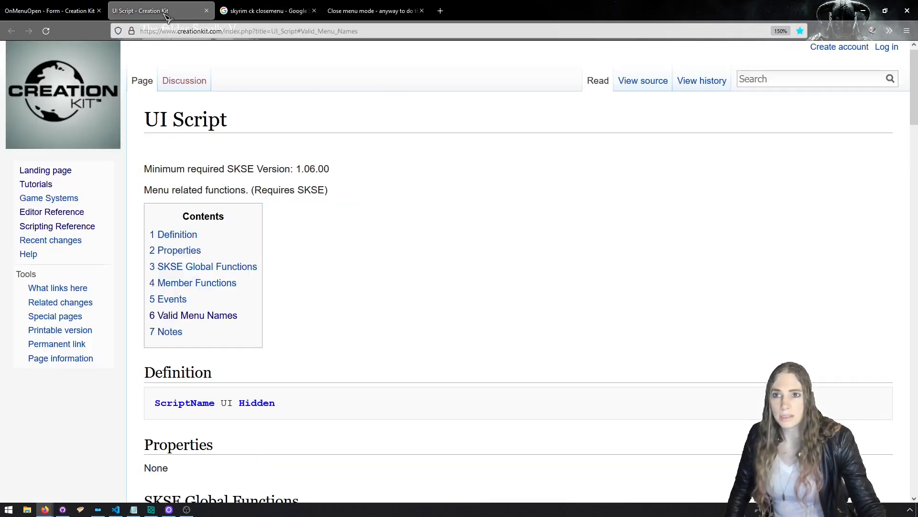
{"action": "left_click", "coordinate": [744, 79]}
{"action": "type", "text": "debug script"}
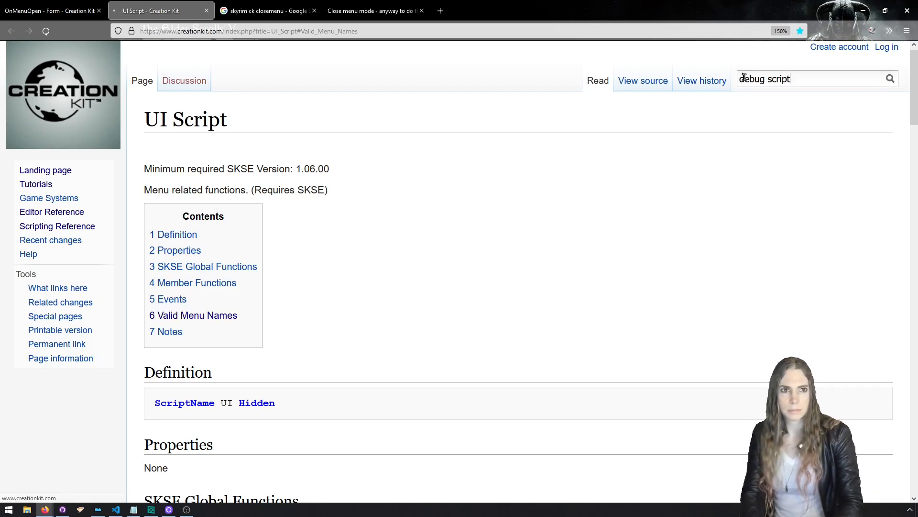
Open the Debug Script page from the search results and find menu on it.
{"action": "left_click", "coordinate": [205, 286]}
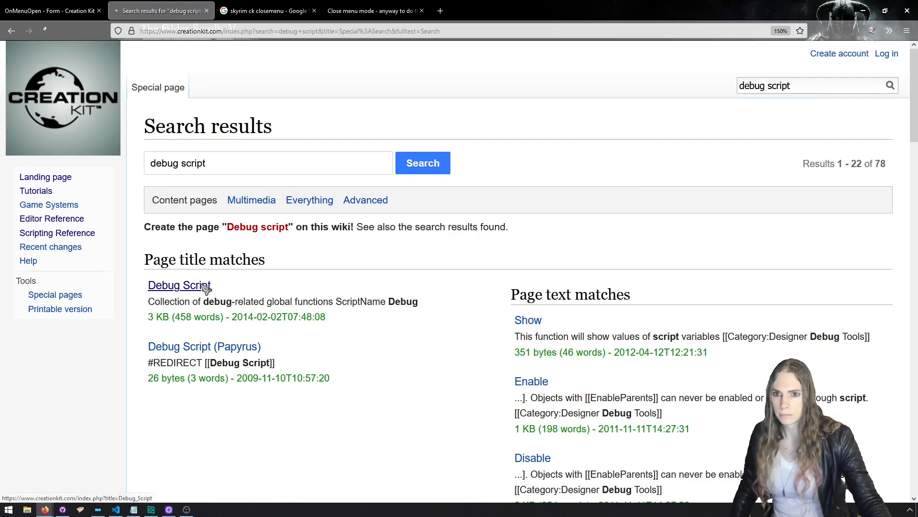
{"action": "key", "text": "ctrl+f"}
{"action": "type", "text": "menu"}
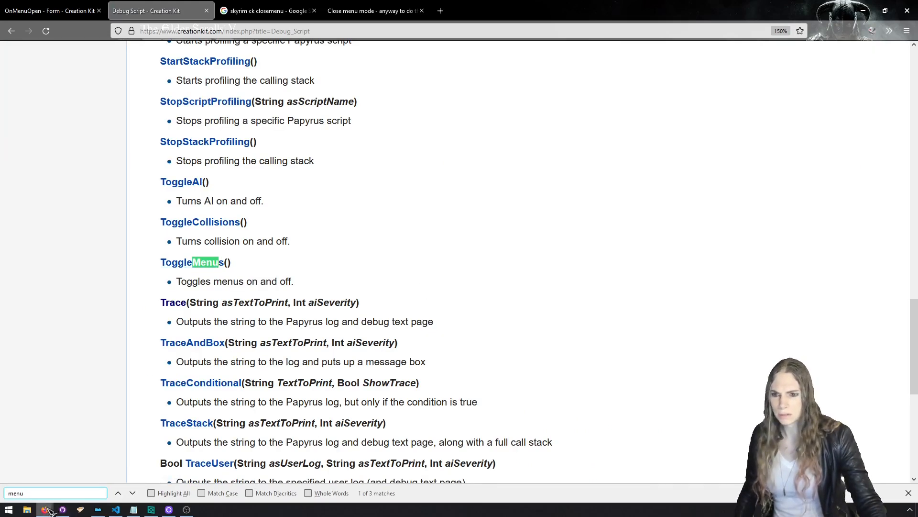
Switch to Visual Studio Code, add Debug.ToggleMenus() after the SearchSpell cast in AddSpellMenu_Activator_Search.psc, and save the script.
{"action": "left_click", "coordinate": [115, 509]}
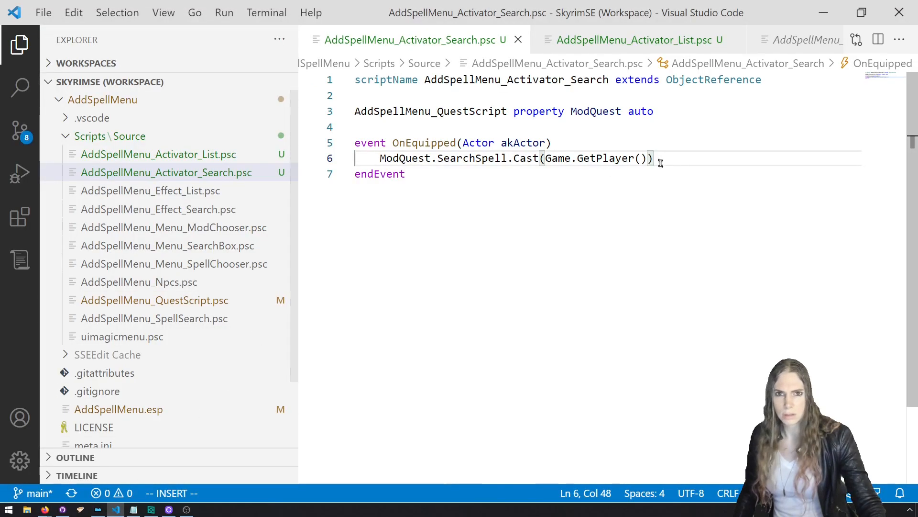
{"action": "key", "text": "Return"}
{"action": "type", "text": "Deb"}
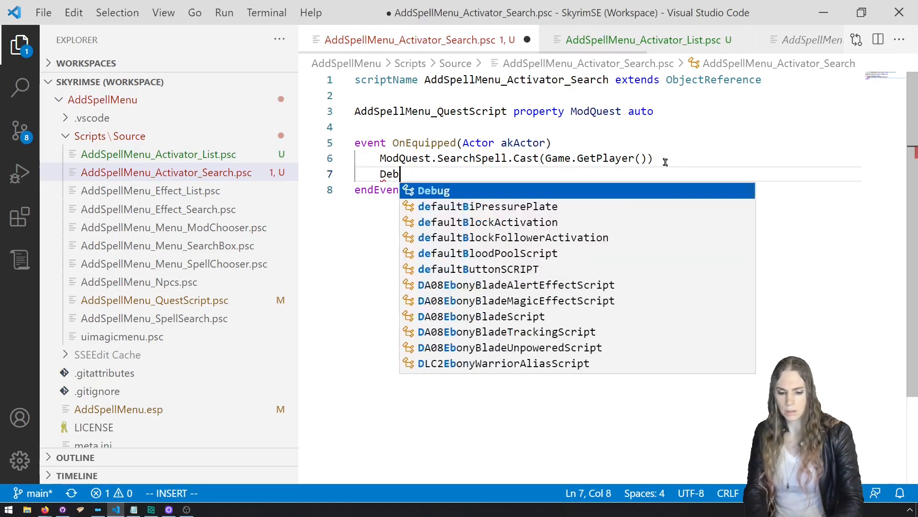
{"action": "type", "text": "ug.togg"}
{"action": "key", "text": "Down"}
{"action": "key", "text": "Down"}
{"action": "key", "text": "Return"}
{"action": "type", "text": ")"}
{"action": "key", "text": "ctrl+s"}
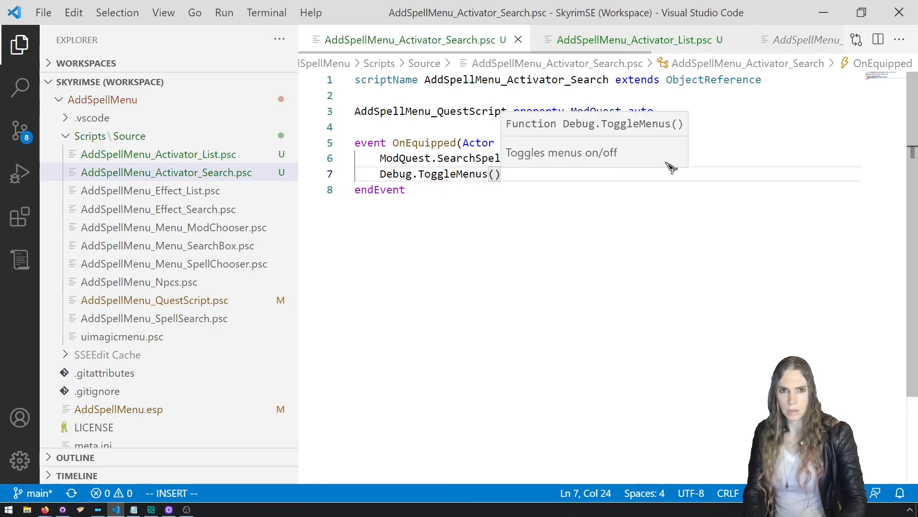
Add Debug.ToggleMenus() after the ListSpell cast in AddSpellMenu_Activator_List.psc, save it, and build the scripts.
{"action": "left_click", "coordinate": [236, 154]}
{"action": "left_click", "coordinate": [697, 157]}
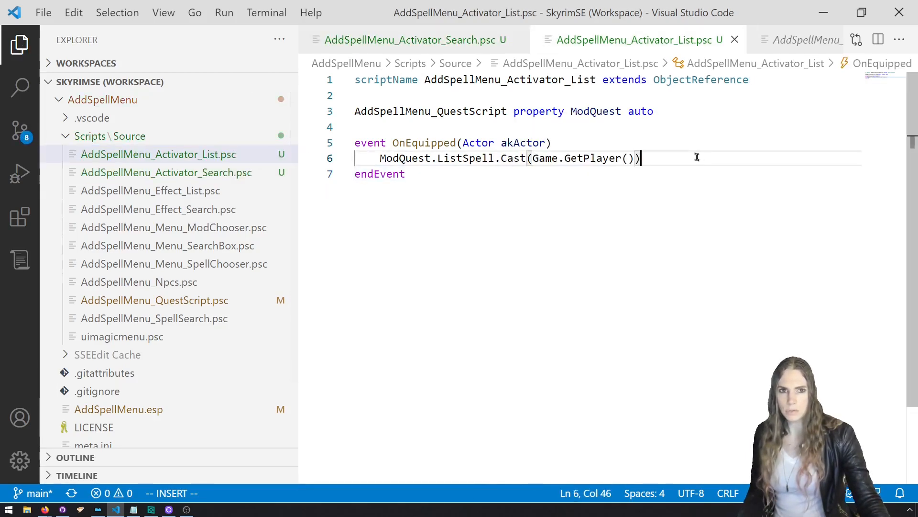
{"action": "key", "text": "Return"}
{"action": "type", "text": "Debug.too"}
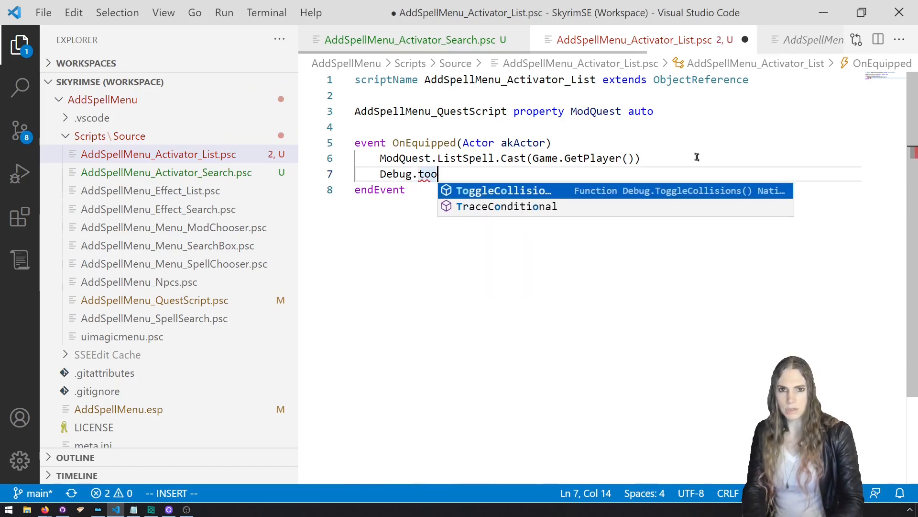
{"action": "key", "text": "BackSpace"}
{"action": "type", "text": "ggl"}
{"action": "key", "text": "Tab"}
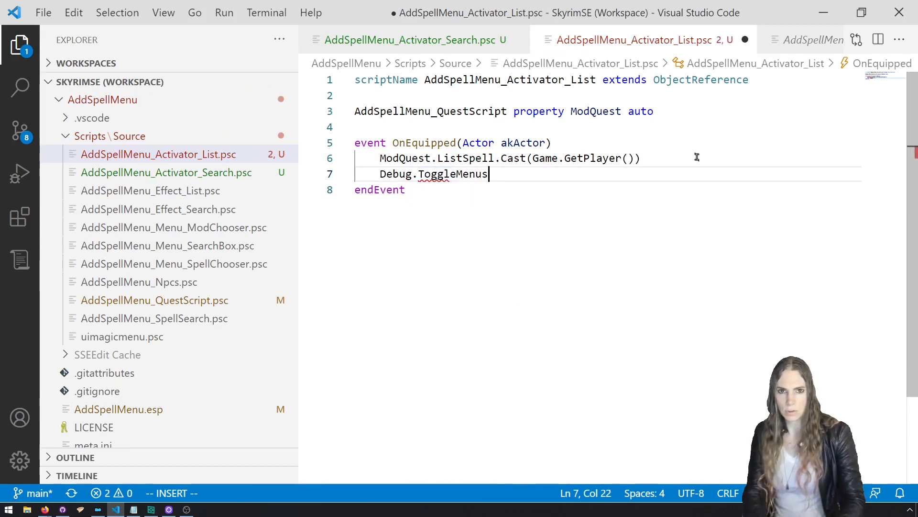
{"action": "type", "text": "()"}
{"action": "key", "text": "ctrl+s"}
{"action": "key", "text": "ctrl+shift+b"}
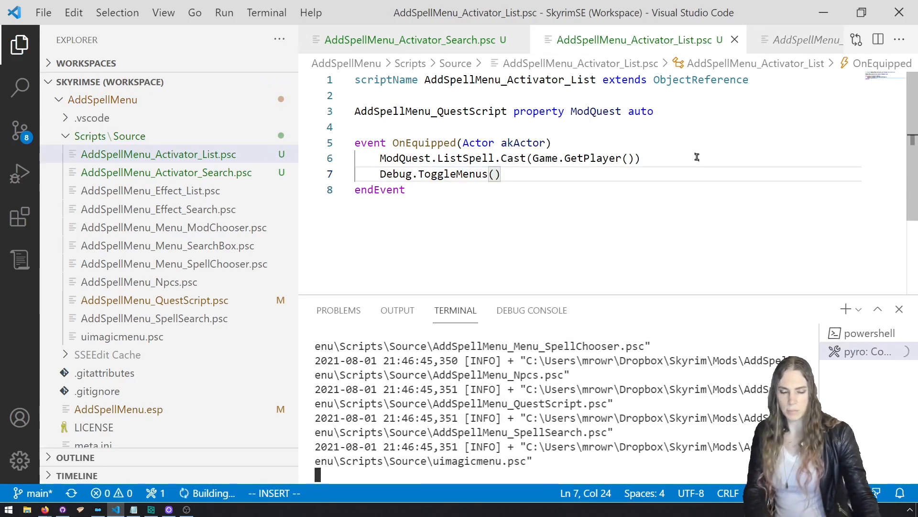
Switch to Mod Organizer, run Skyrim through SKSE, and teleport the player with the console command coc riverwood.
{"action": "left_click", "coordinate": [98, 509]}
{"action": "left_click", "coordinate": [815, 123]}
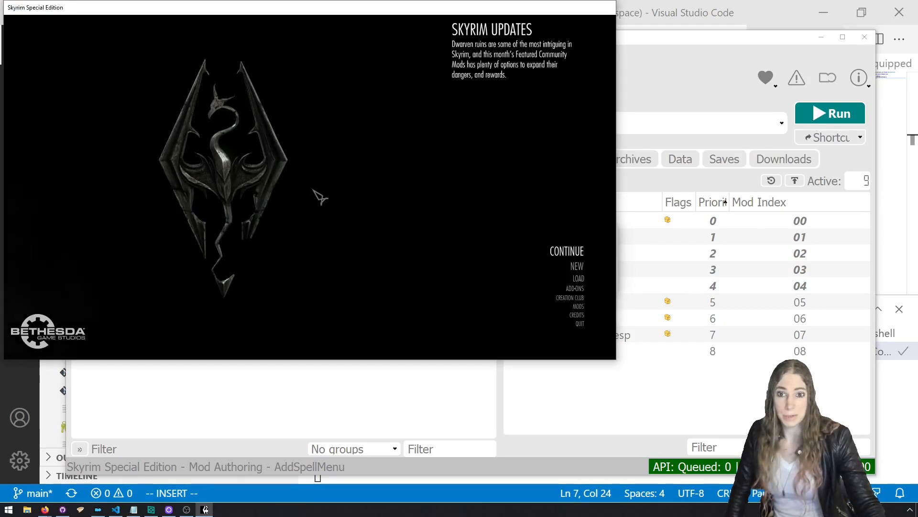
{"action": "key", "text": "grave"}
{"action": "type", "text": "coc riverwood"}
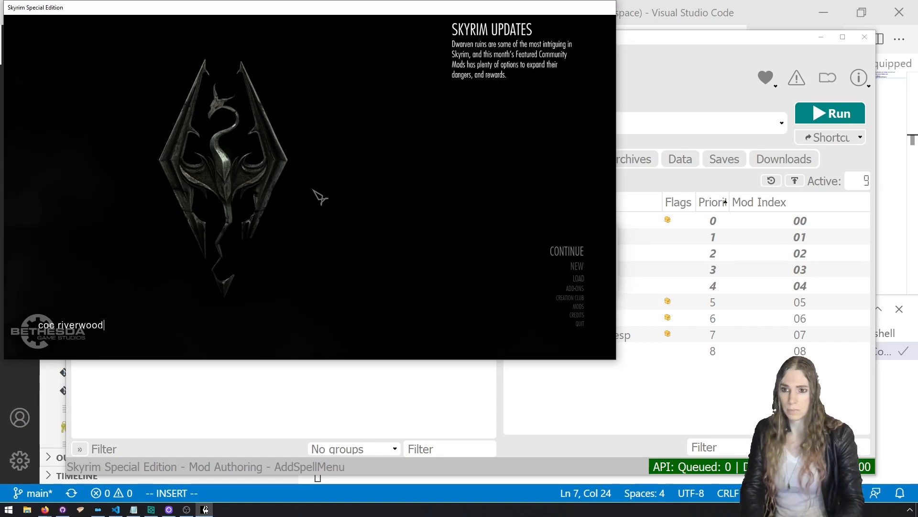
{"action": "key", "text": "Return"}
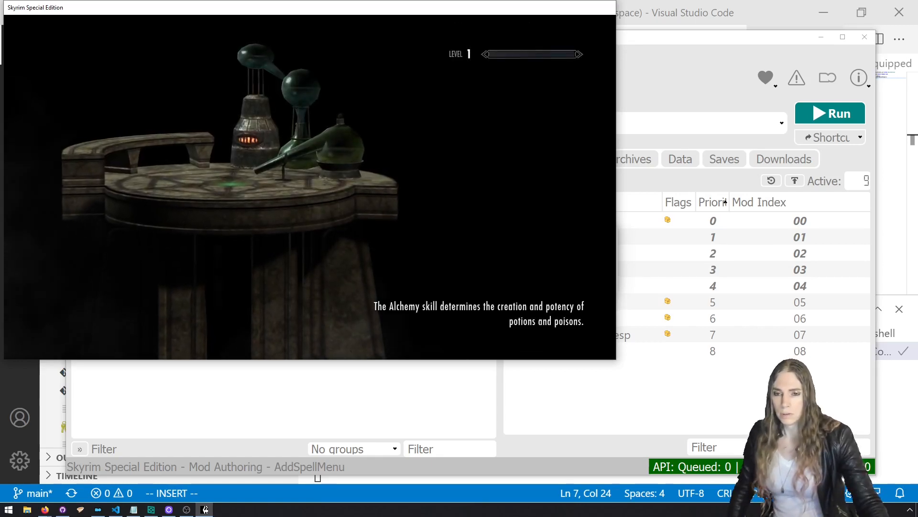
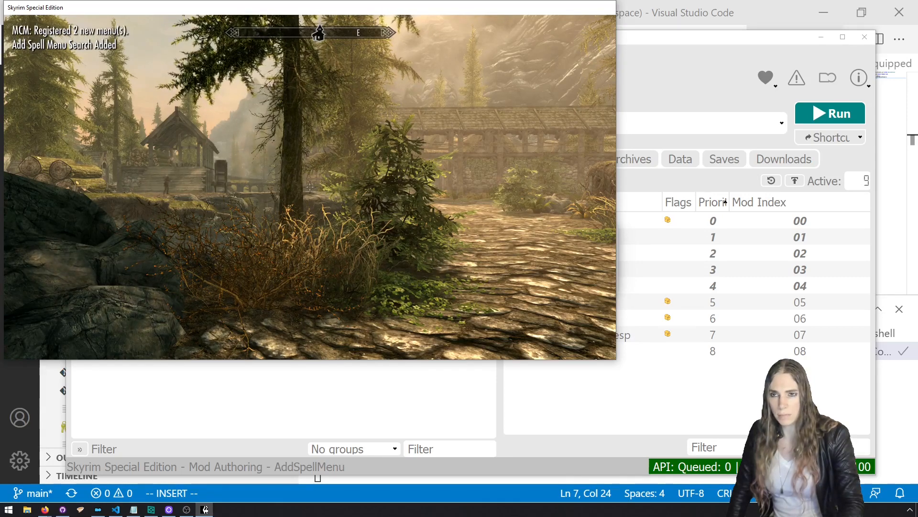
Test using the Add Spell Menu item from the inventory, reopen the inventory repeatedly to check its display, and quit the game.
{"action": "key", "text": "i"}
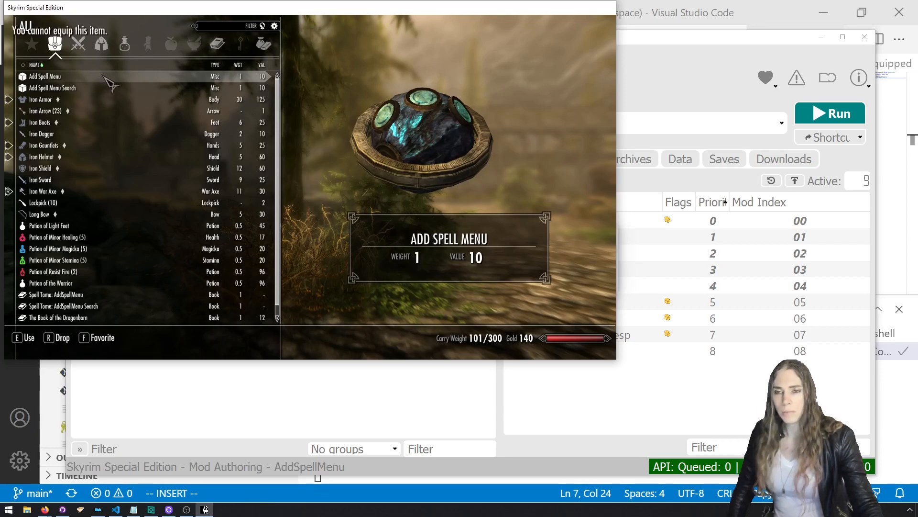
{"action": "key", "text": "Tab"}
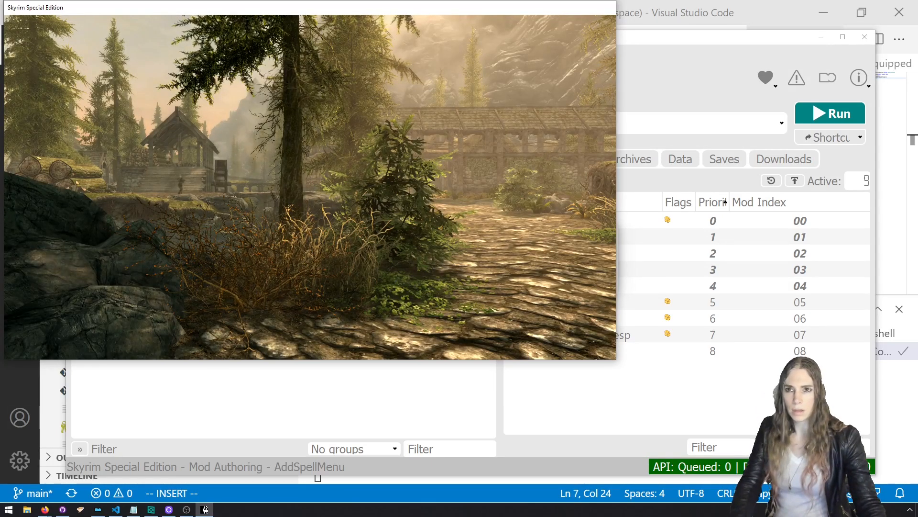
{"action": "key", "text": "i"}
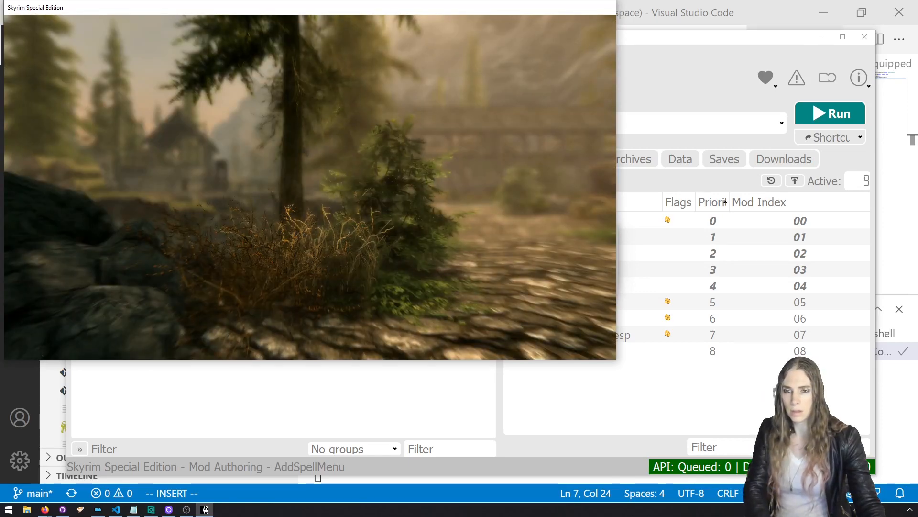
{"action": "key", "text": "Tab"}
{"action": "key", "text": "i"}
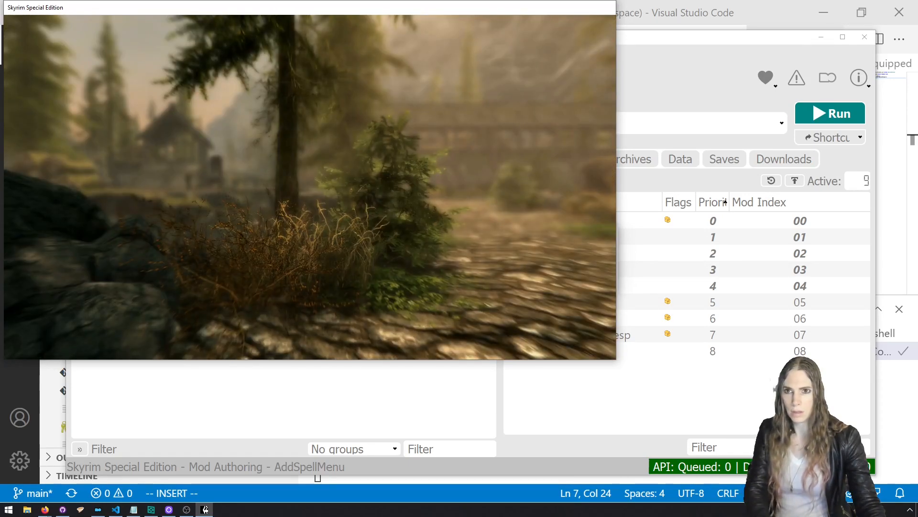
{"action": "key", "text": "Tab"}
{"action": "key", "text": "i"}
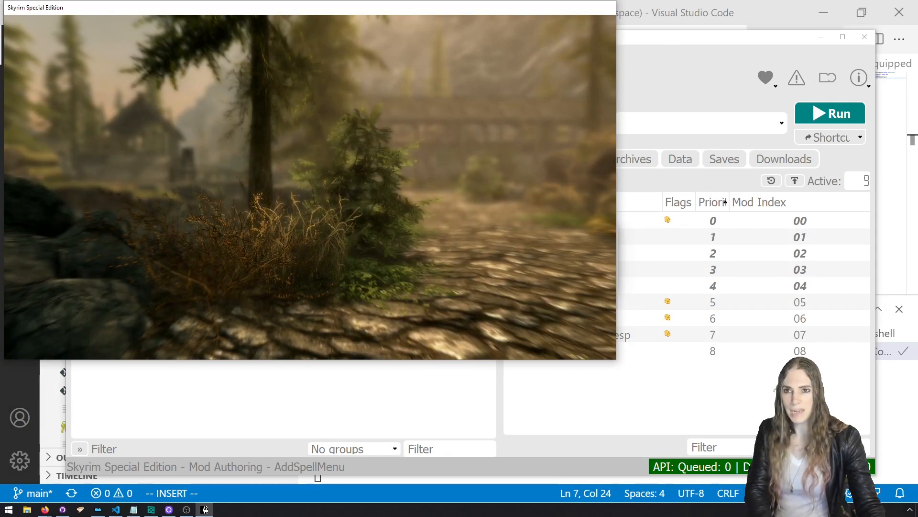
{"action": "key", "text": "Tab"}
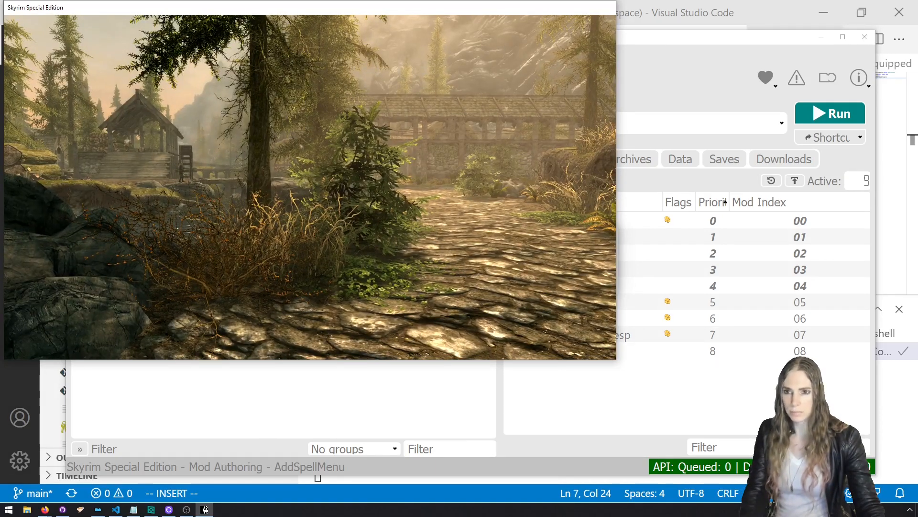
{"action": "key", "text": "alt+F4"}
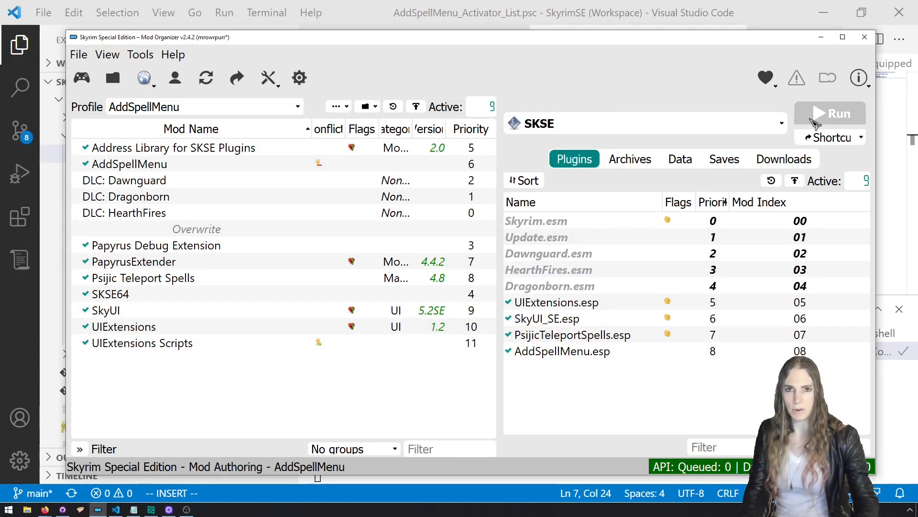
Return to Visual Studio Code and remove the Debug.ToggleMenus() line from both the List and Search activator scripts.
{"action": "key", "text": "alt+Tab"}
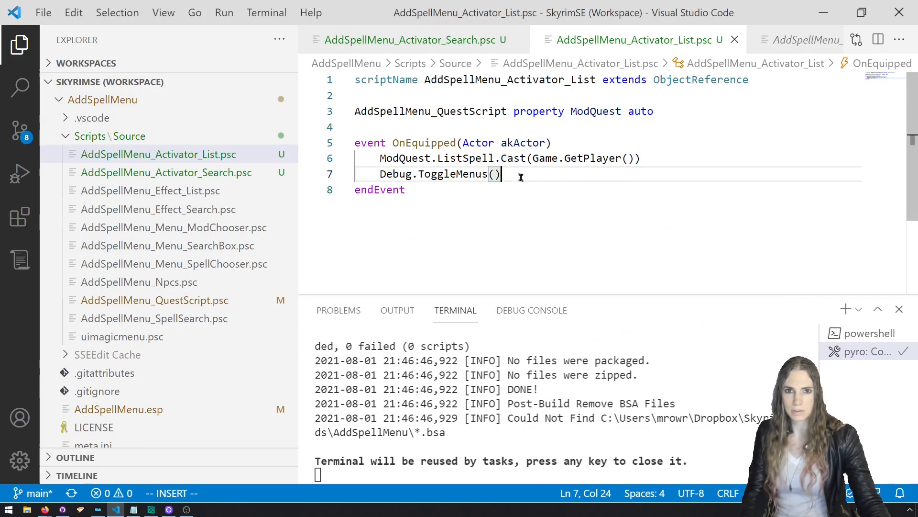
{"action": "left_click_drag", "start_coordinate": [544, 177], "coordinate": [322, 175]}
{"action": "key", "text": "ctrl+x"}
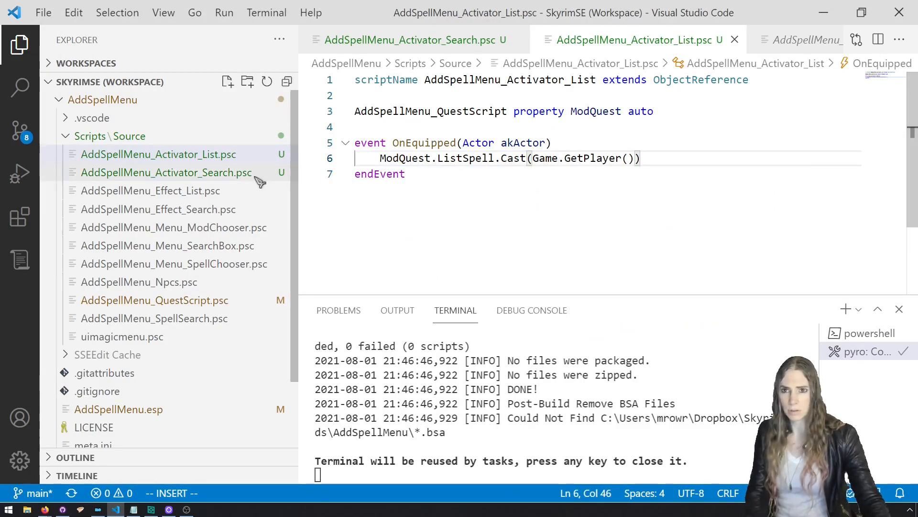
{"action": "left_click", "coordinate": [166, 172]}
{"action": "key", "text": "ctrl+v"}
{"action": "left_click_drag", "start_coordinate": [498, 175], "coordinate": [340, 184]}
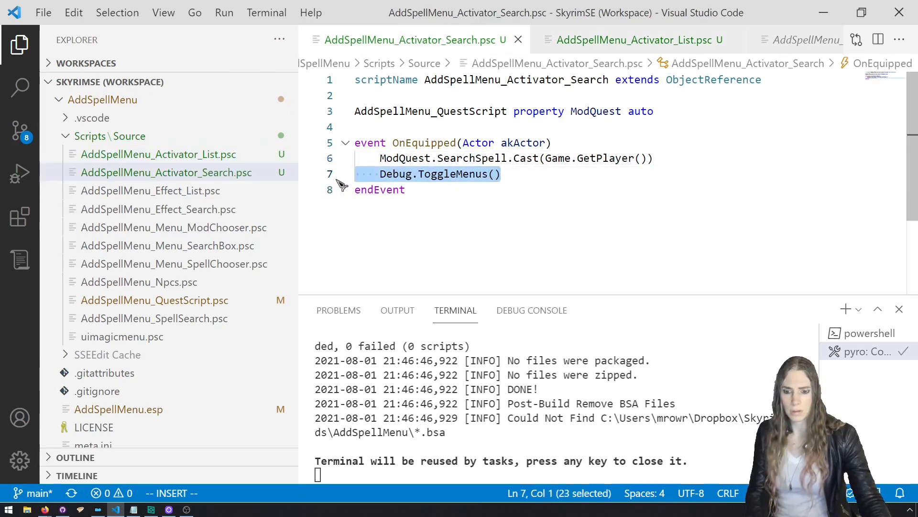
{"action": "key", "text": "BackSpace"}
{"action": "key", "text": "BackSpace"}
Switch to Firefox and review the Debug Script page's global functions for another way to close menus.
{"action": "key", "text": "alt+Tab"}
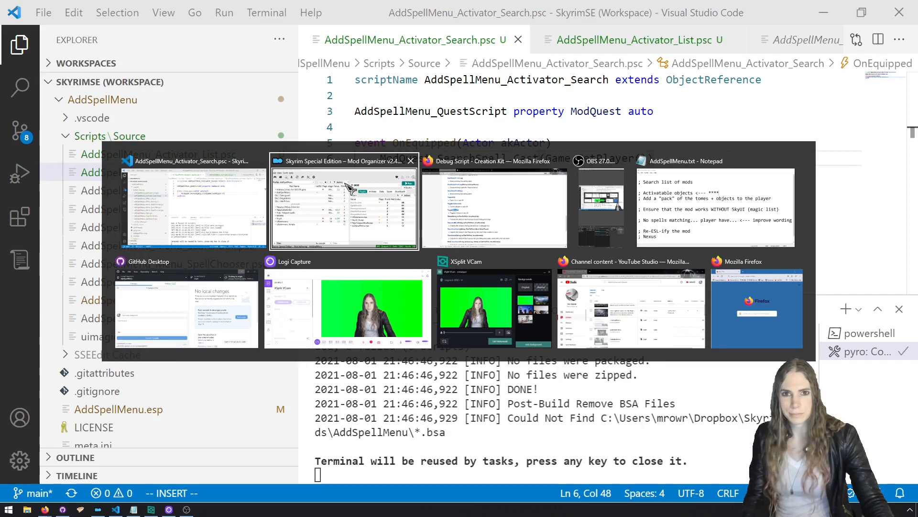
{"action": "key", "text": "alt+Tab"}
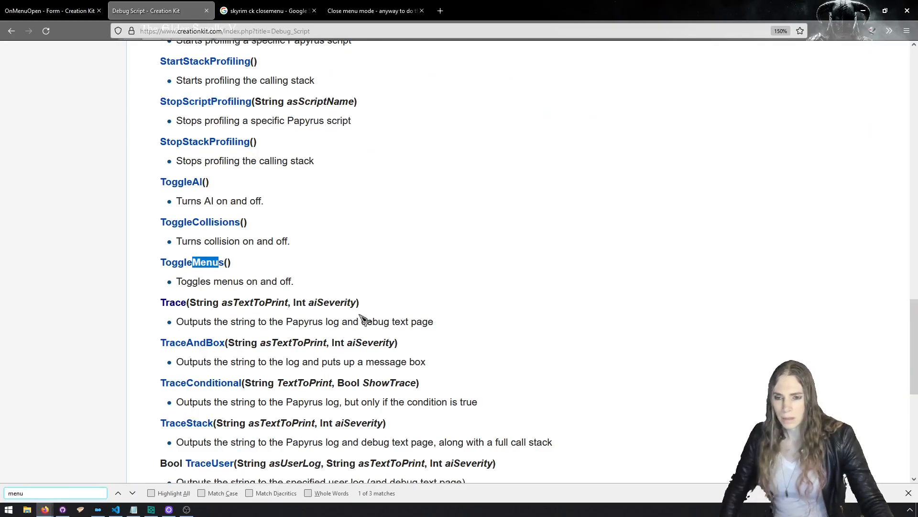
{"action": "scroll", "coordinate": [360, 314], "scroll_direction": "down", "scroll_amount": 3}
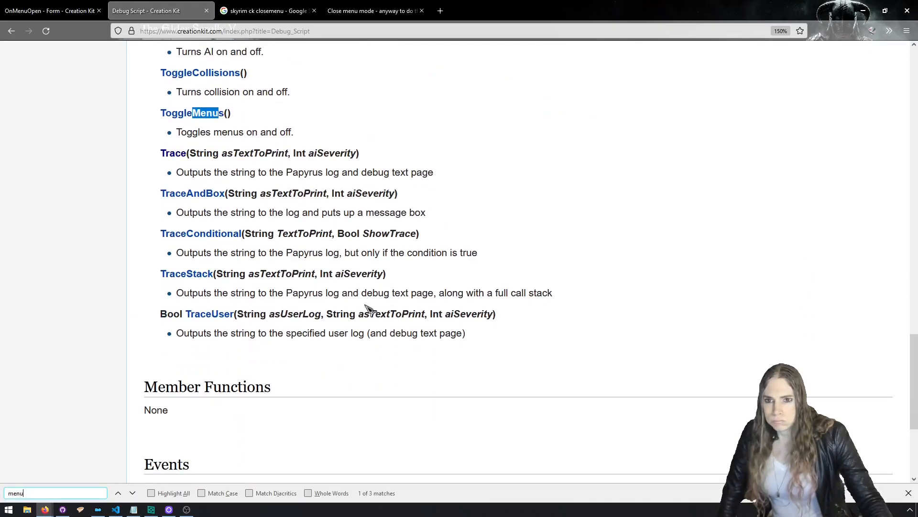
{"action": "scroll", "coordinate": [364, 311], "scroll_direction": "up", "scroll_amount": 7}
{"action": "scroll", "coordinate": [368, 310], "scroll_direction": "up", "scroll_amount": 5}
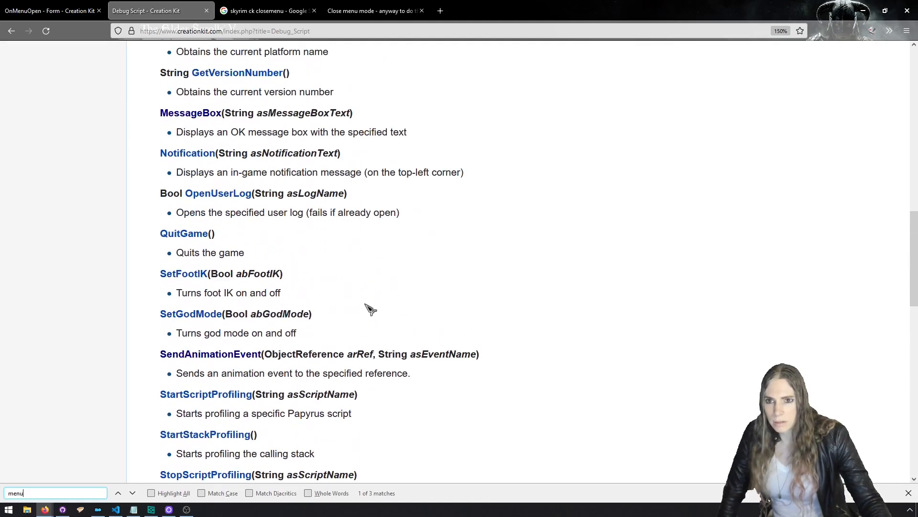
{"action": "scroll", "coordinate": [375, 307], "scroll_direction": "up", "scroll_amount": 6}
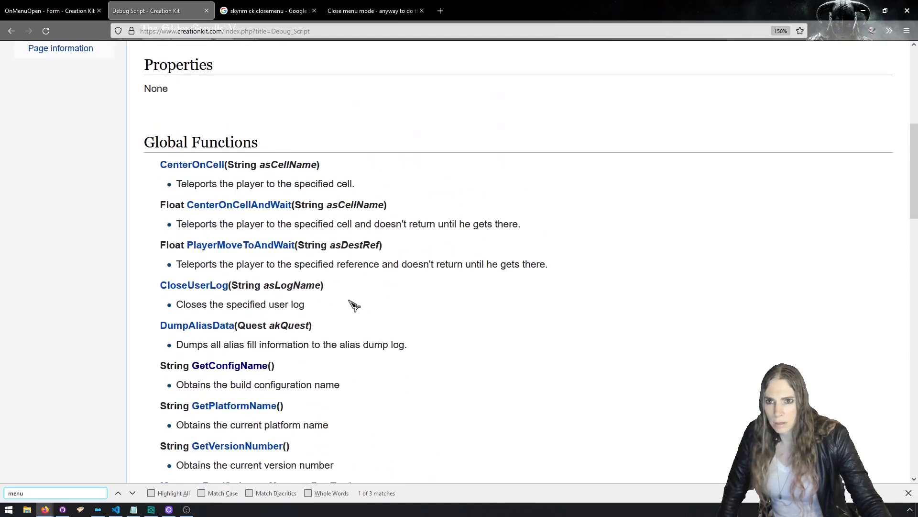
Open the Reddit thread about closing an object's container menu in a new tab from the Google results and read its full discussion.
{"action": "left_click", "coordinate": [290, 11]}
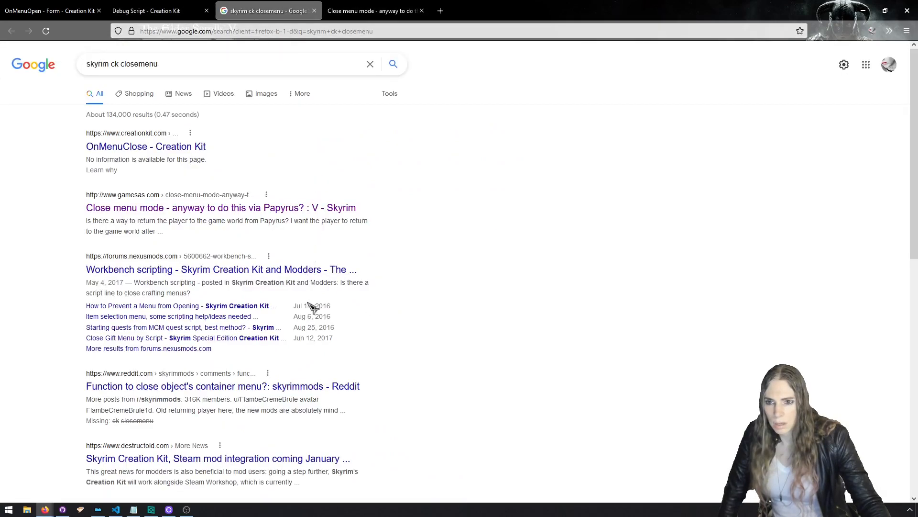
{"action": "right_click", "coordinate": [308, 390]}
{"action": "left_click", "coordinate": [383, 204]}
{"action": "left_click", "coordinate": [363, 15]}
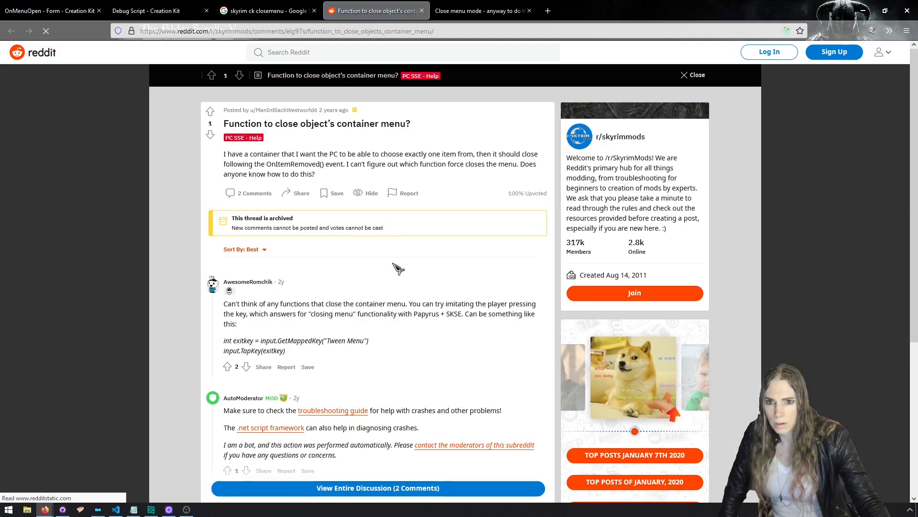
{"action": "scroll", "coordinate": [392, 310], "scroll_direction": "down", "scroll_amount": 3}
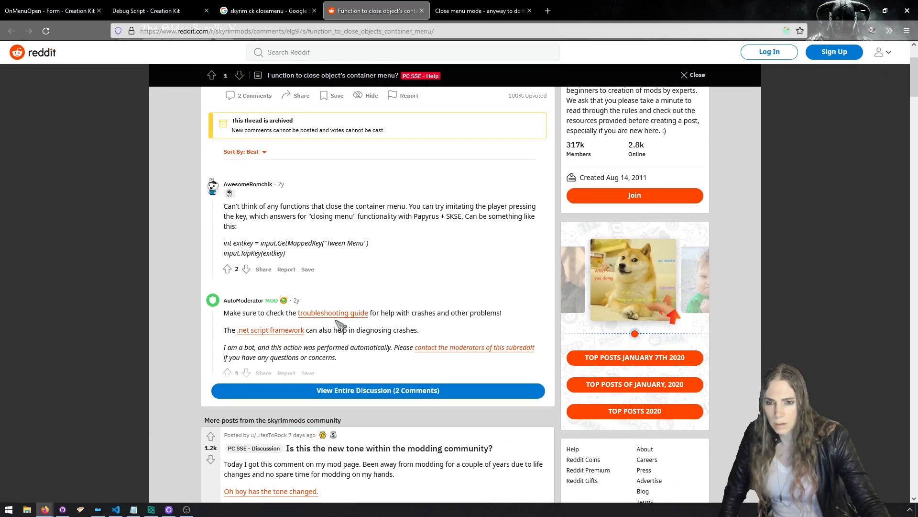
{"action": "left_click", "coordinate": [357, 386]}
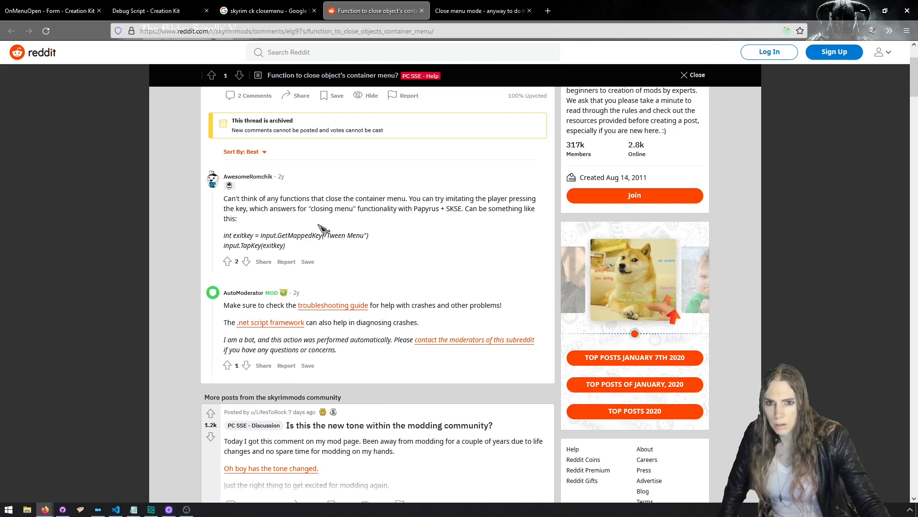
Reread the forum thread's replies on closing menu mode via Papyrus, and return to Visual Studio Code.
{"action": "left_click", "coordinate": [459, 11]}
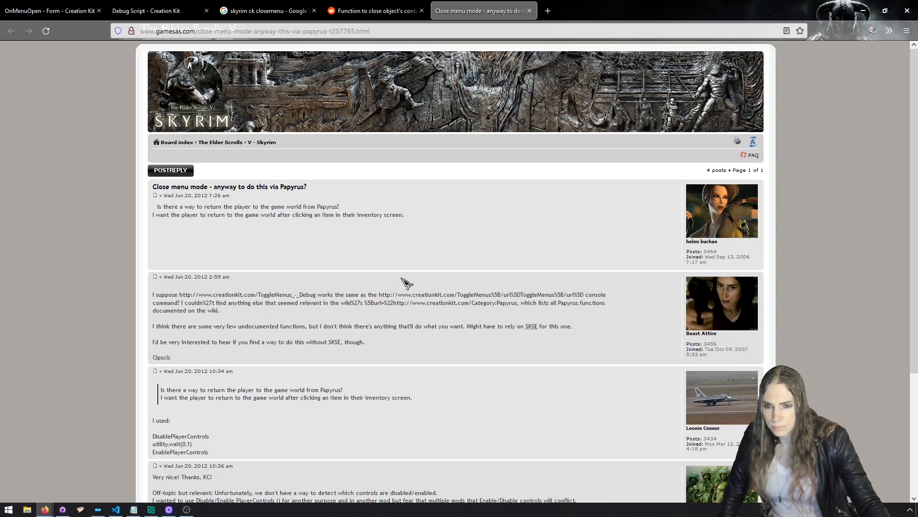
{"action": "scroll", "coordinate": [406, 282], "scroll_direction": "down", "scroll_amount": 5}
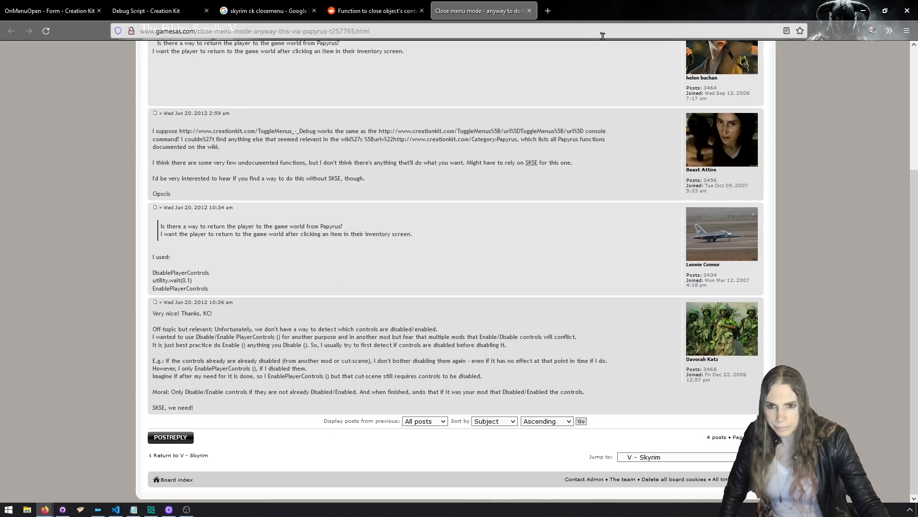
{"action": "left_click", "coordinate": [860, 14]}
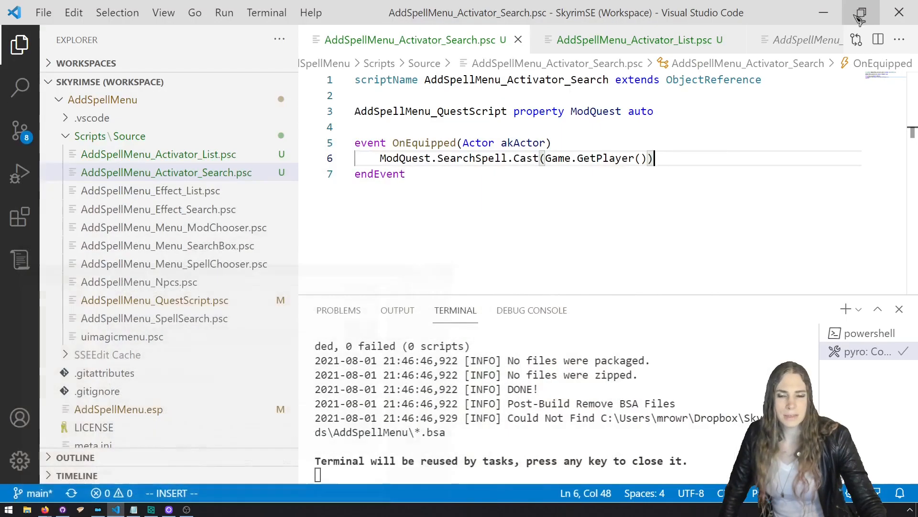
Switch to File Explorer and open Skyrim - Interface.bsa from the Skyrim Special Edition Data folder in B.A.E.
{"action": "left_click", "coordinate": [823, 12]}
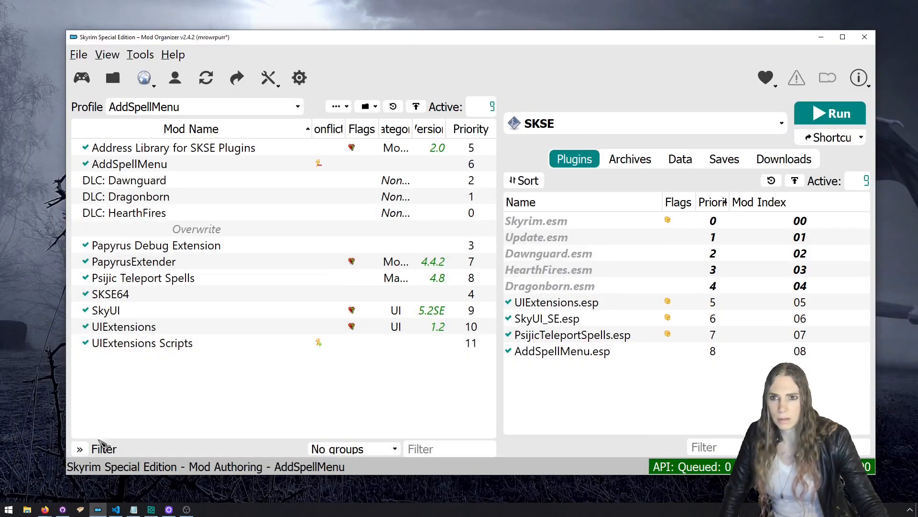
{"action": "left_click", "coordinate": [27, 509]}
{"action": "left_click_drag", "start_coordinate": [429, 108], "coordinate": [602, 50]}
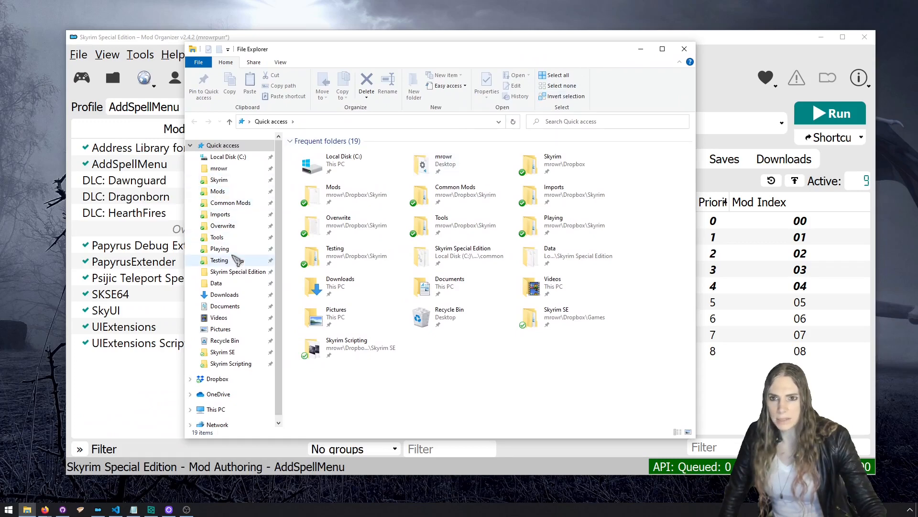
{"action": "left_click", "coordinate": [252, 272]}
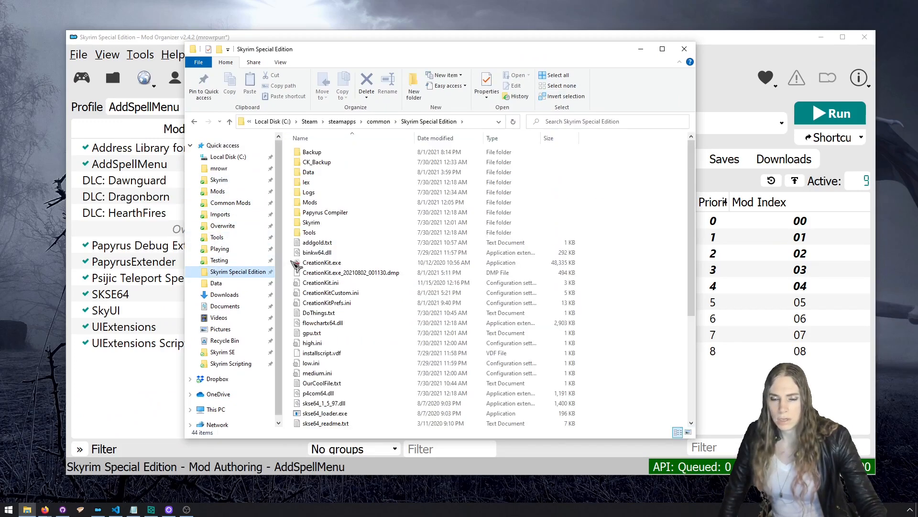
{"action": "left_click", "coordinate": [218, 283]}
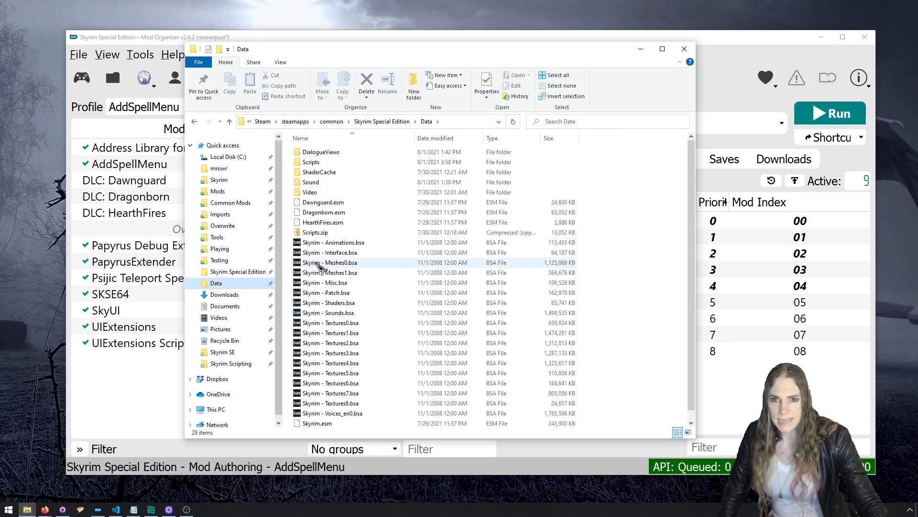
{"action": "double_click", "coordinate": [352, 252]}
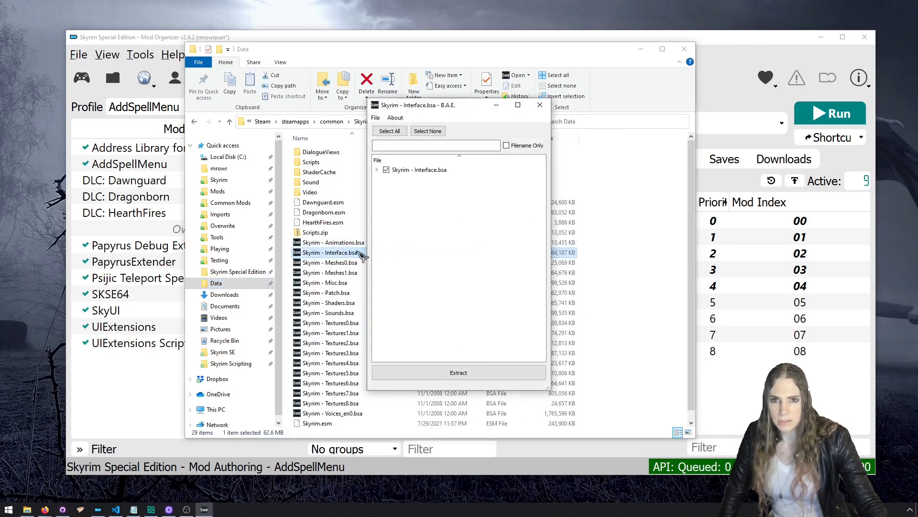
Extract the whole Skyrim - Interface.bsa archive to the Downloads folder and close B.A.E.
{"action": "left_click", "coordinate": [471, 374]}
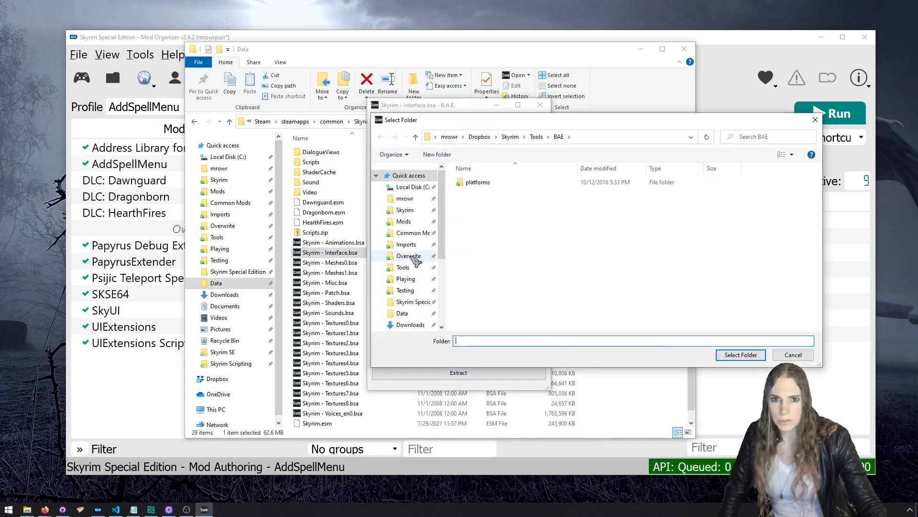
{"action": "scroll", "coordinate": [417, 259], "scroll_direction": "down", "scroll_amount": 1}
{"action": "left_click", "coordinate": [411, 294]}
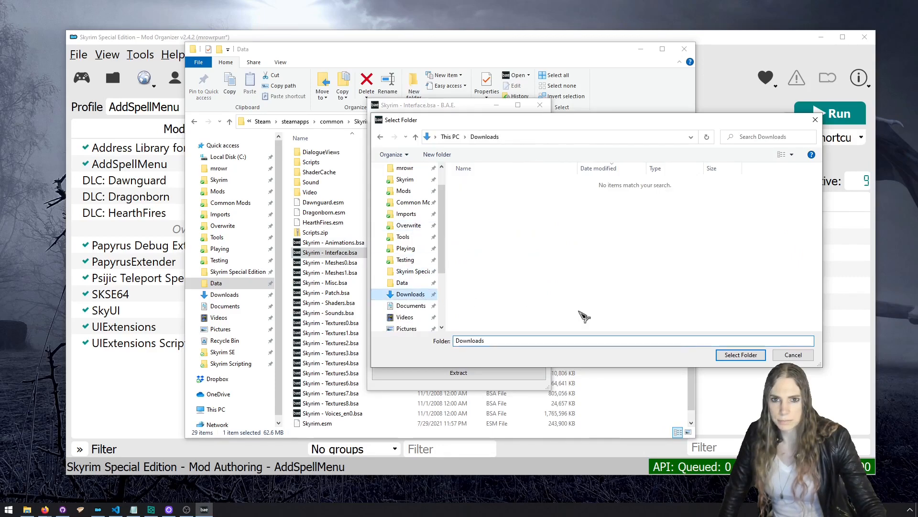
{"action": "left_click", "coordinate": [741, 355]}
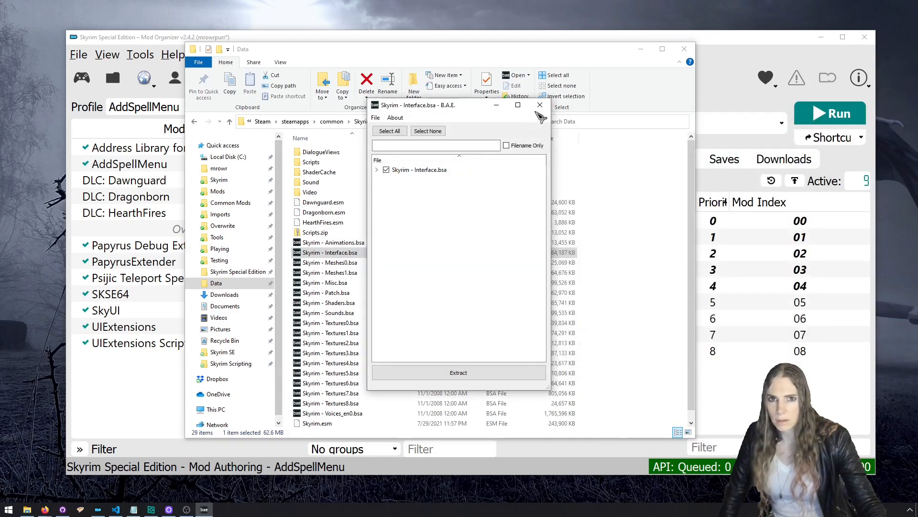
{"action": "left_click", "coordinate": [540, 106]}
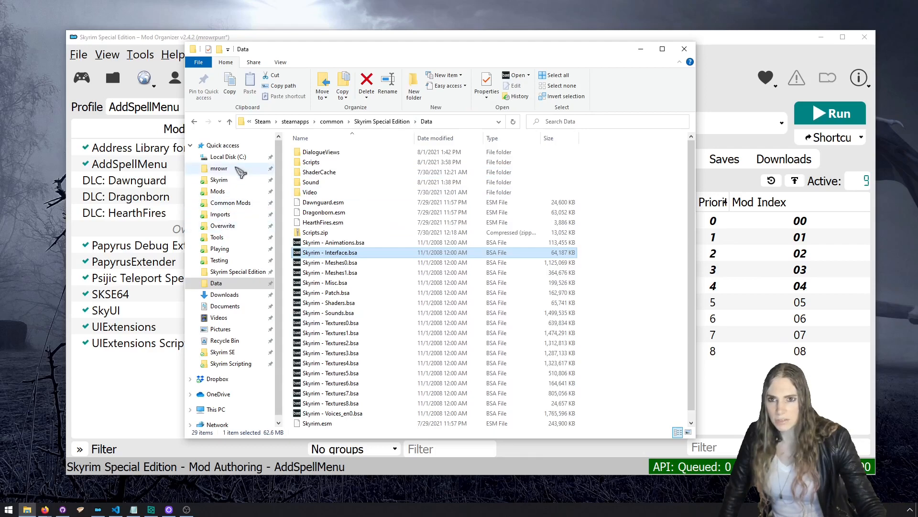
Open inventorymenu.swf from the extracted interface folder in Downloads with FFDec, accepting the loading of all imported assets.
{"action": "left_click", "coordinate": [244, 295]}
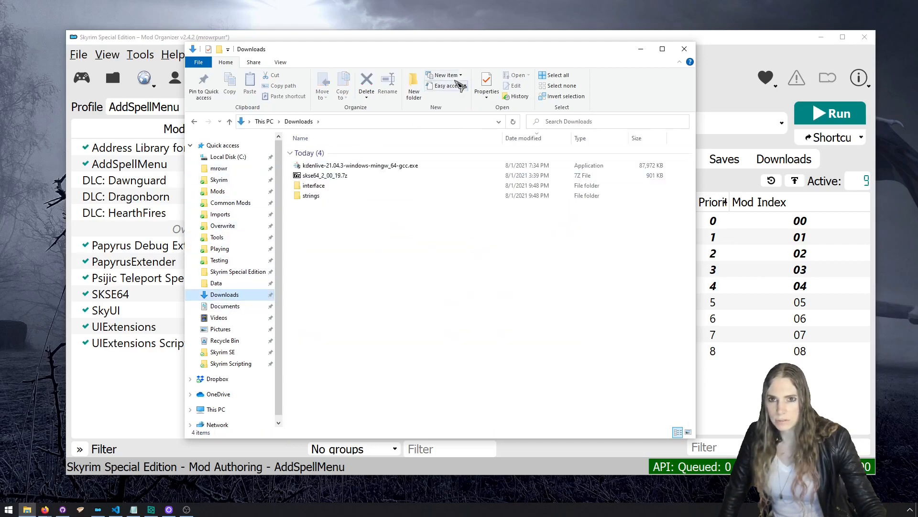
{"action": "double_click", "coordinate": [330, 186]}
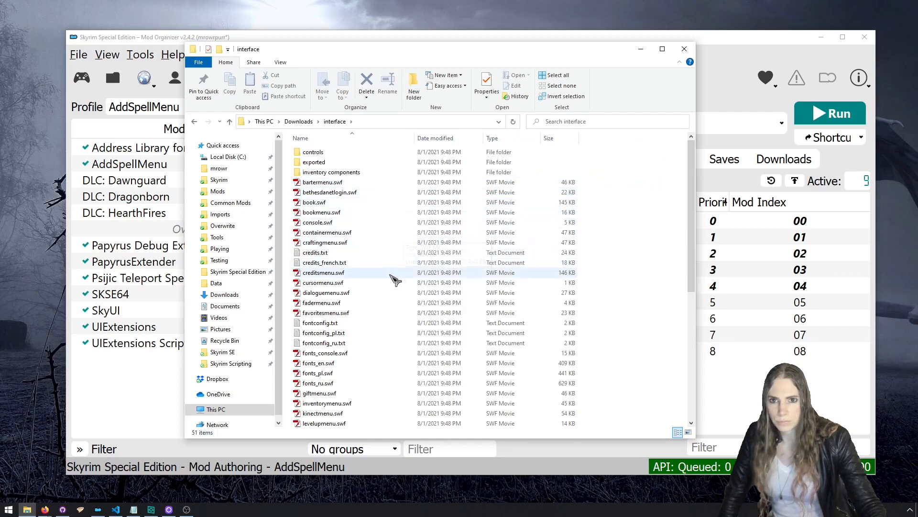
{"action": "left_click", "coordinate": [382, 404]}
{"action": "left_click_drag", "start_coordinate": [480, 49], "coordinate": [479, 27]}
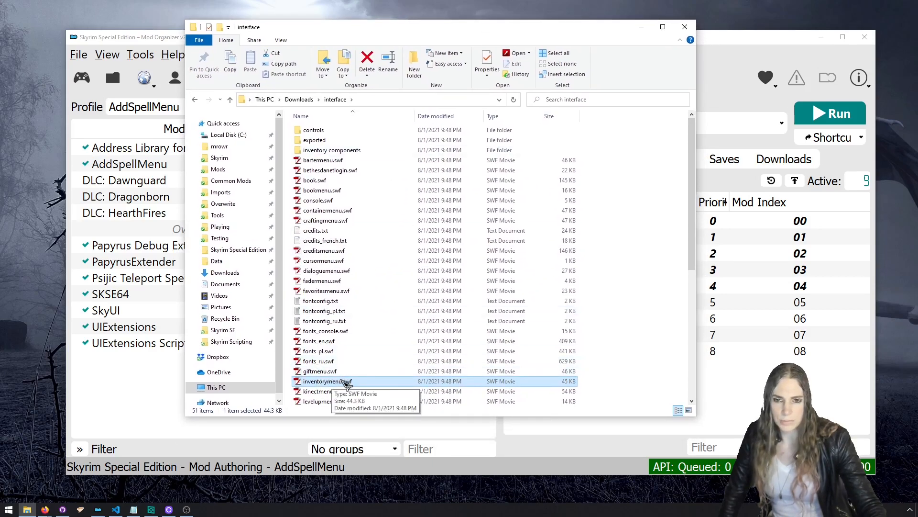
{"action": "right_click", "coordinate": [342, 381]}
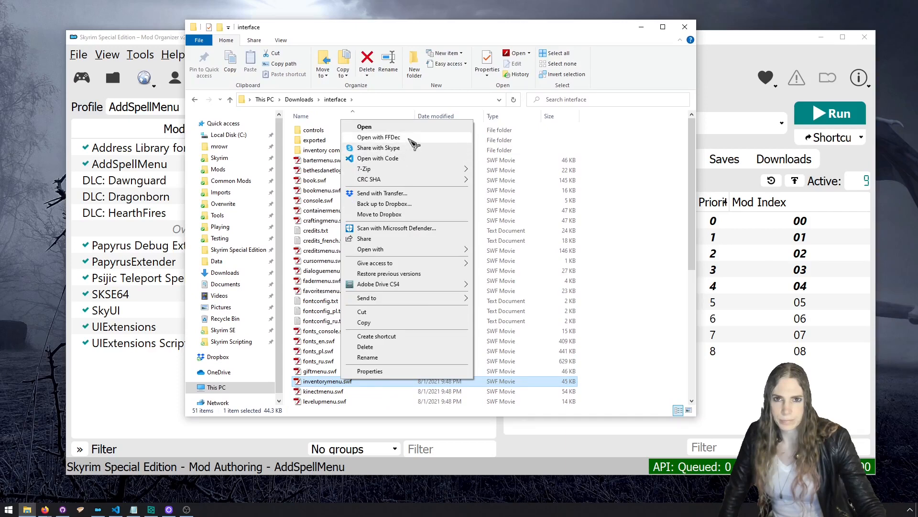
{"action": "left_click", "coordinate": [414, 138]}
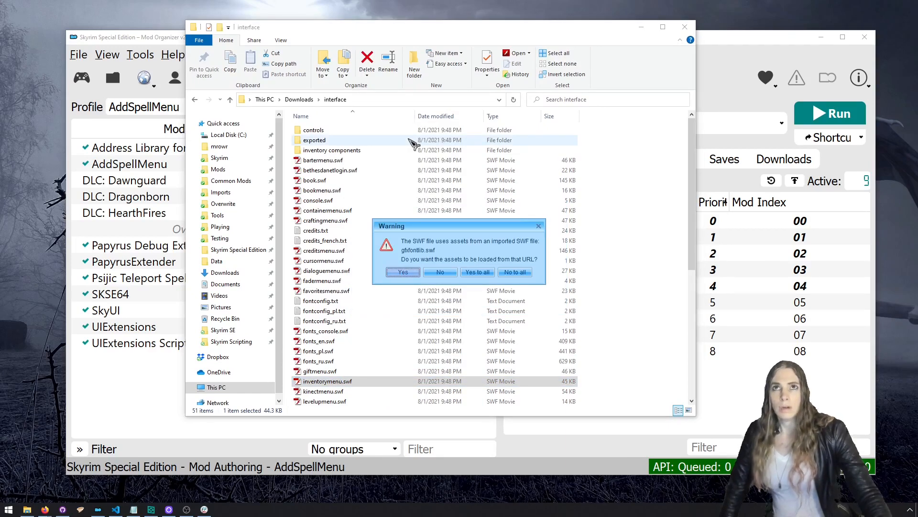
{"action": "left_click", "coordinate": [477, 272]}
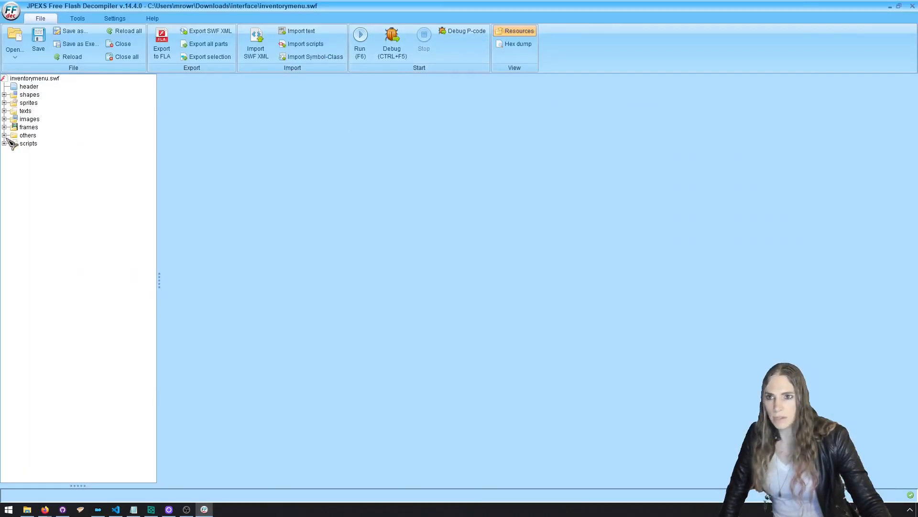
Expand the scripts' __Packages folder of inventorymenu.swf and view the InventoryMenu class source.
{"action": "left_click", "coordinate": [4, 144]}
{"action": "left_click", "coordinate": [13, 151]}
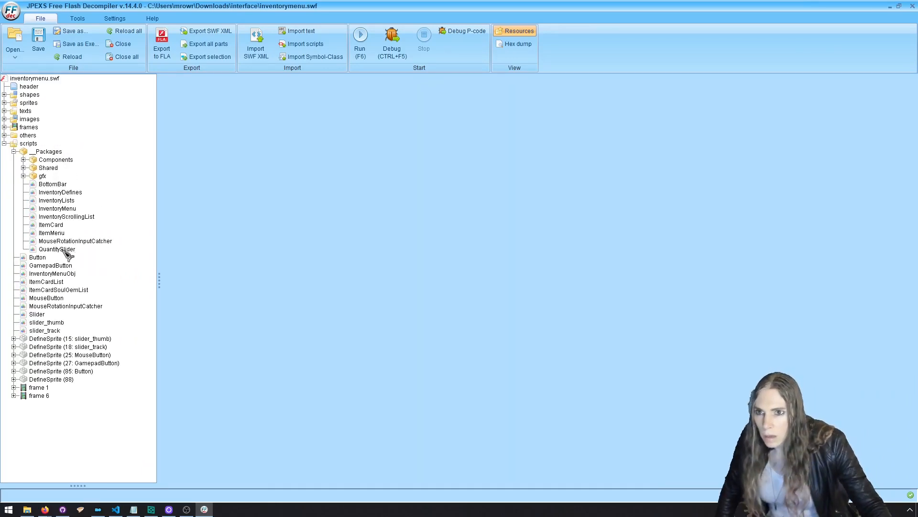
{"action": "left_click", "coordinate": [59, 209]}
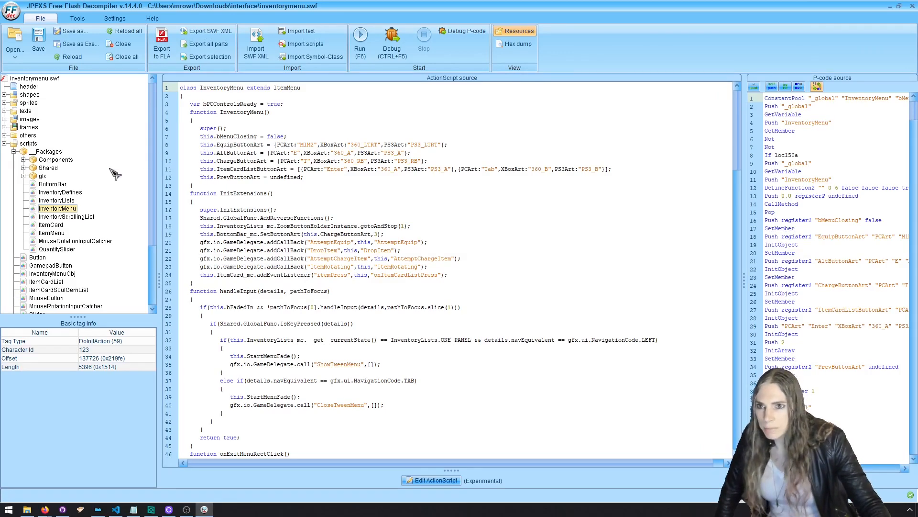
Read through the ItemMenu class source to its end for code that closes the menu.
{"action": "left_click", "coordinate": [51, 233]}
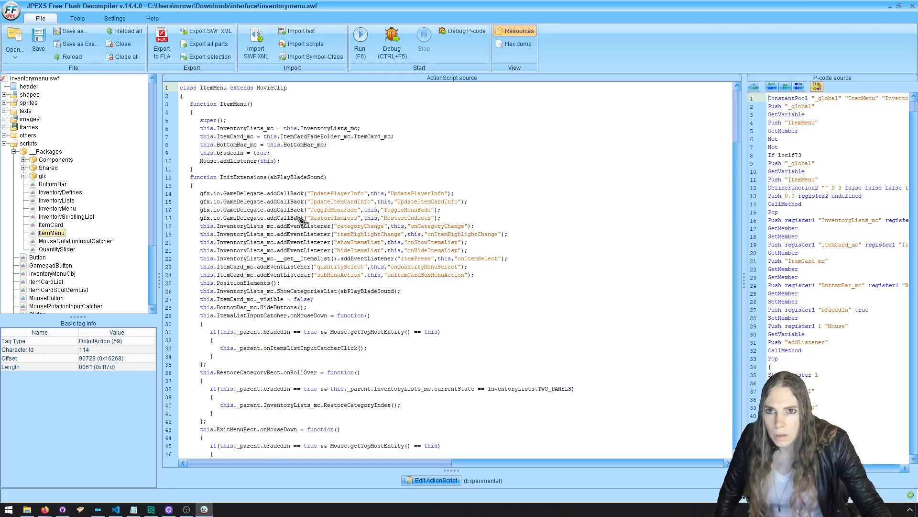
{"action": "scroll", "coordinate": [300, 220], "scroll_direction": "down", "scroll_amount": 20}
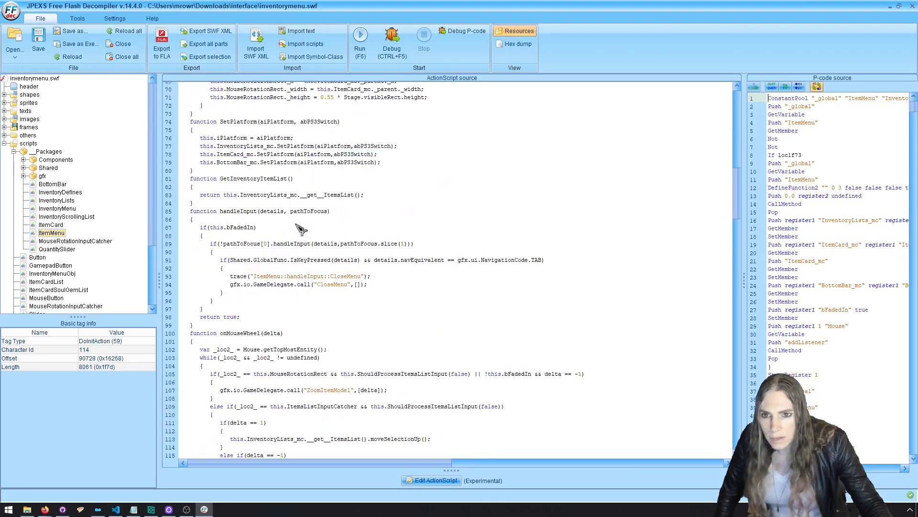
{"action": "scroll", "coordinate": [300, 230], "scroll_direction": "down", "scroll_amount": 14}
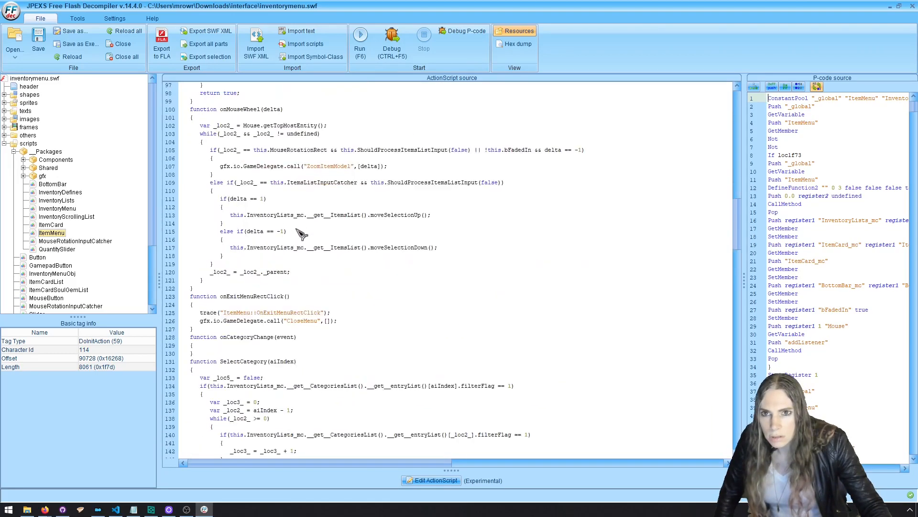
{"action": "scroll", "coordinate": [301, 236], "scroll_direction": "down", "scroll_amount": 5}
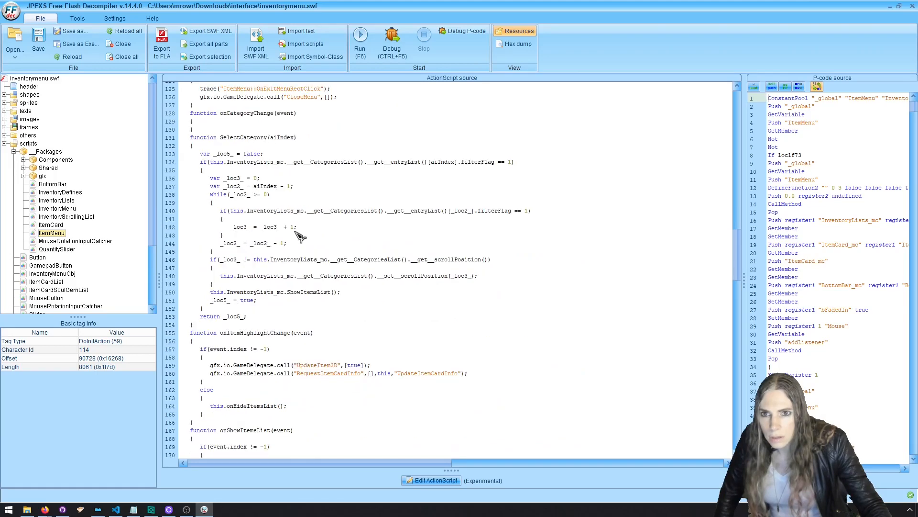
{"action": "scroll", "coordinate": [300, 236], "scroll_direction": "down", "scroll_amount": 9}
{"action": "scroll", "coordinate": [299, 235], "scroll_direction": "down", "scroll_amount": 4}
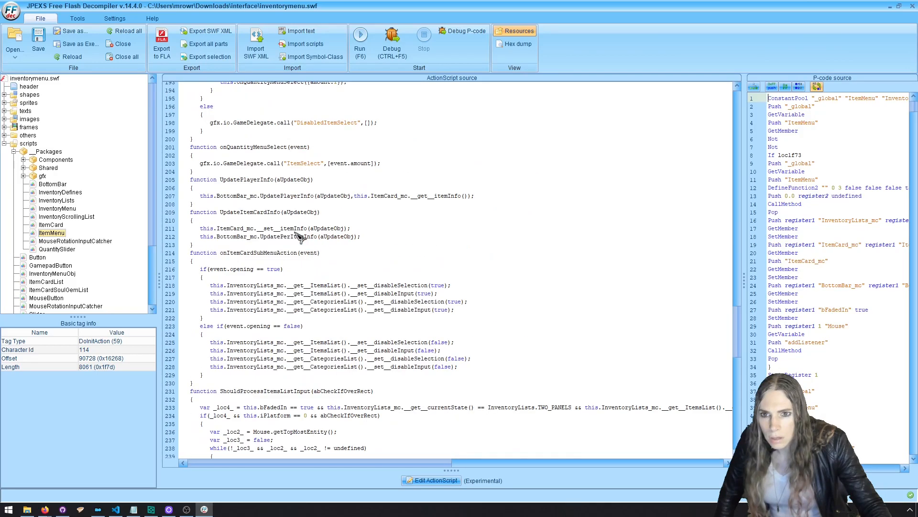
{"action": "scroll", "coordinate": [299, 237], "scroll_direction": "down", "scroll_amount": 20}
{"action": "scroll", "coordinate": [299, 238], "scroll_direction": "down", "scroll_amount": 4}
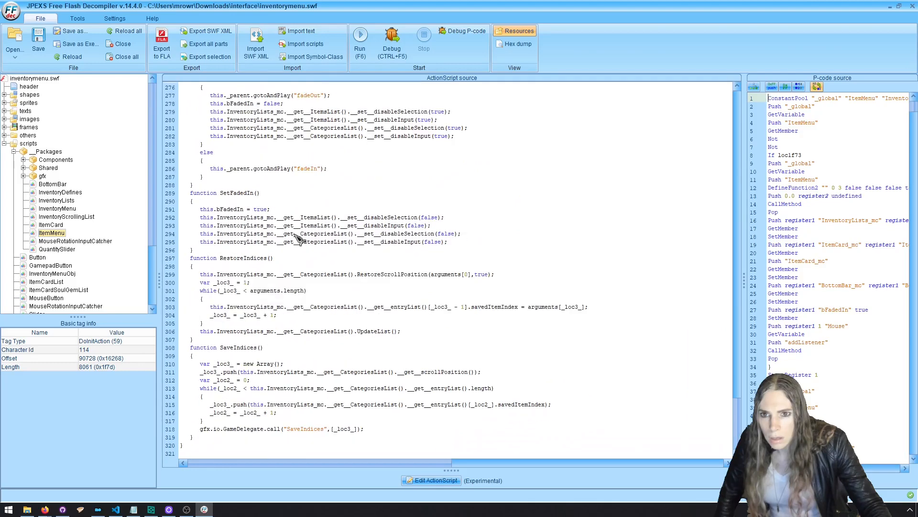
Search the ItemMenu source for "close" ignoring case, and examine the handleInput function around the match.
{"action": "left_click", "coordinate": [295, 234]}
{"action": "key", "text": "ctrl+f"}
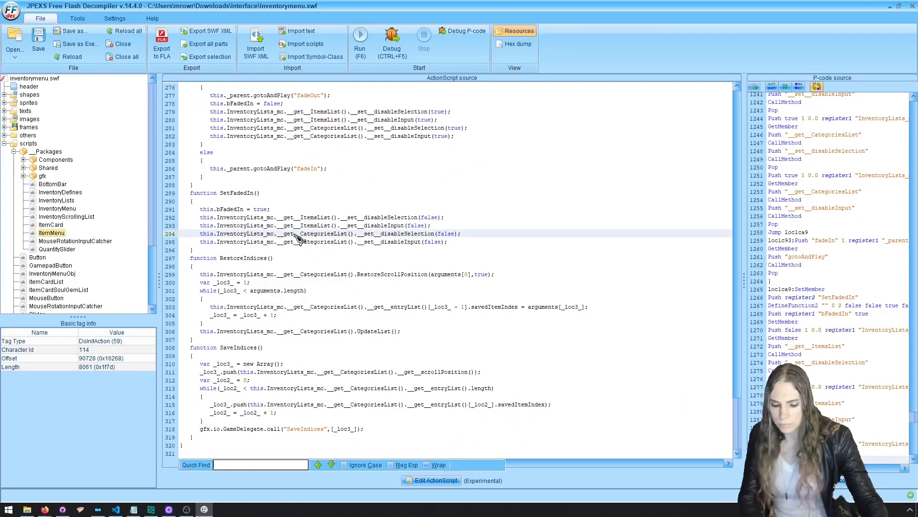
{"action": "type", "text": "close"}
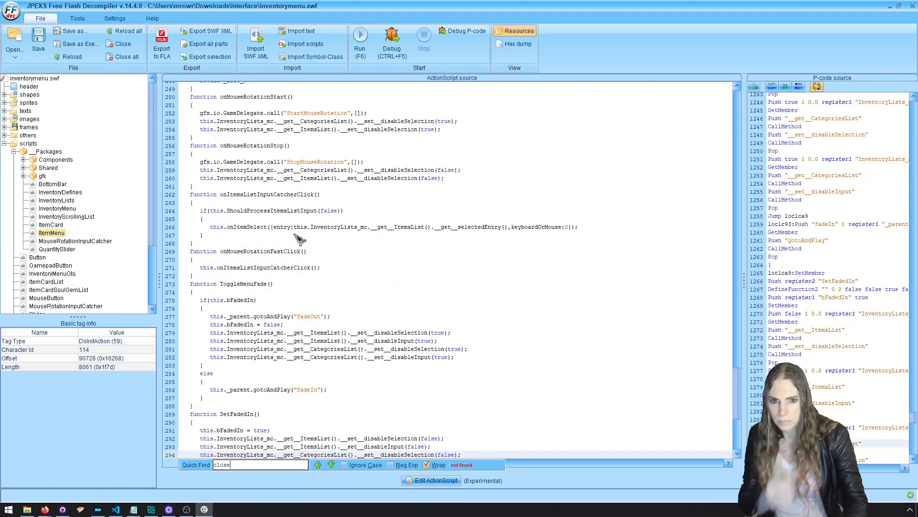
{"action": "left_click", "coordinate": [347, 464]}
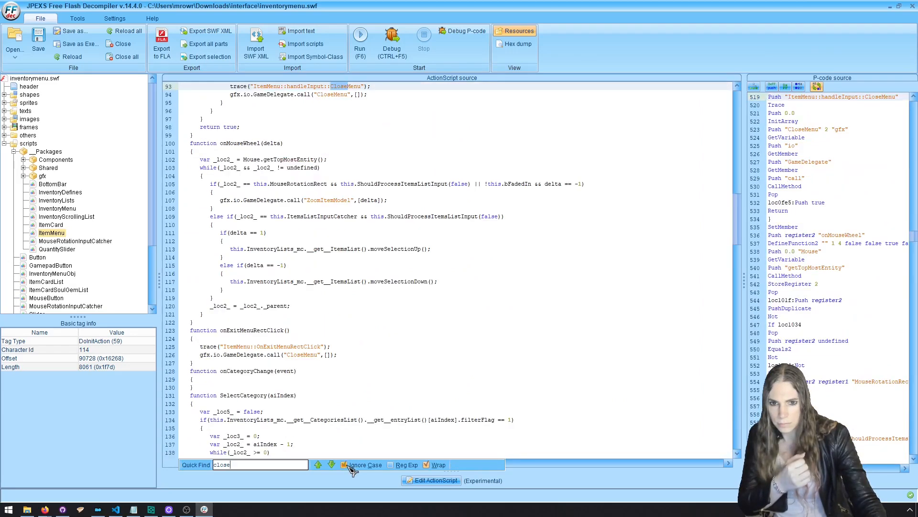
{"action": "scroll", "coordinate": [362, 402], "scroll_direction": "up", "scroll_amount": 5}
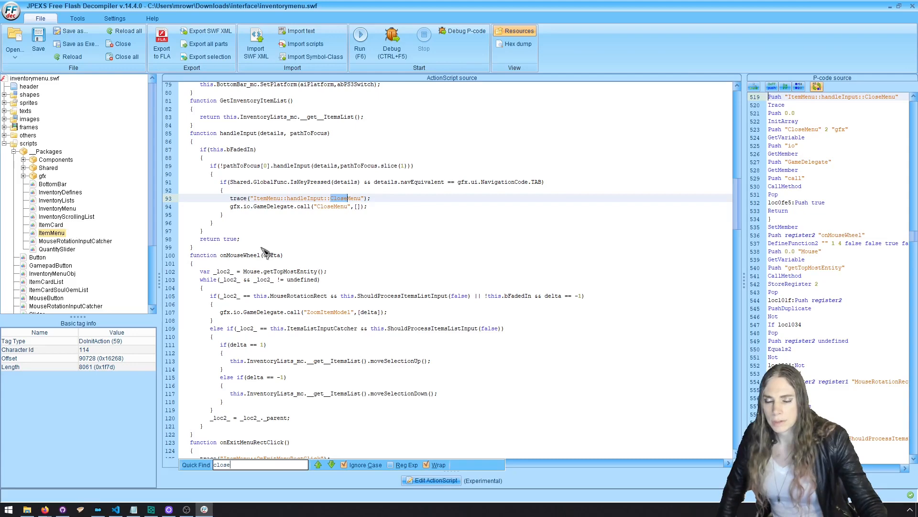
{"action": "scroll", "coordinate": [287, 275], "scroll_direction": "up", "scroll_amount": 5}
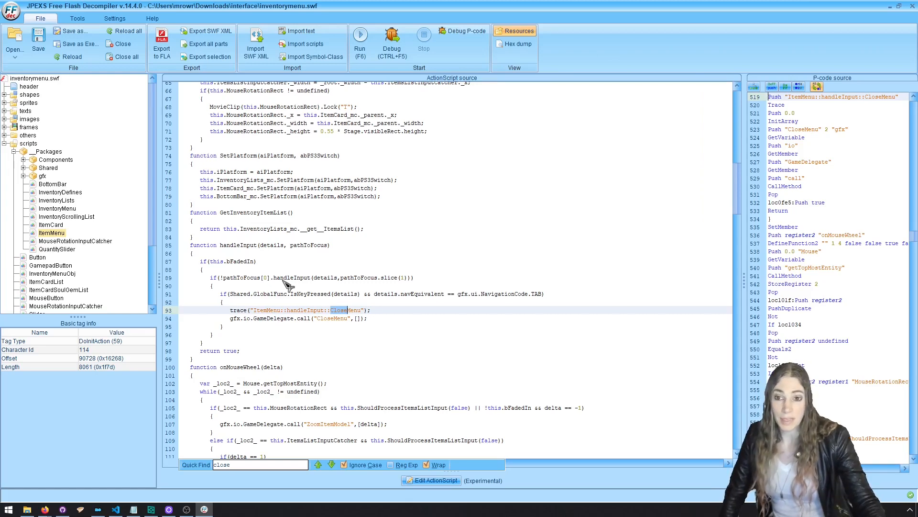
Search the InventoryMenu source for "close" ignoring case, review each match, and return to Visual Studio Code.
{"action": "left_click", "coordinate": [57, 209]}
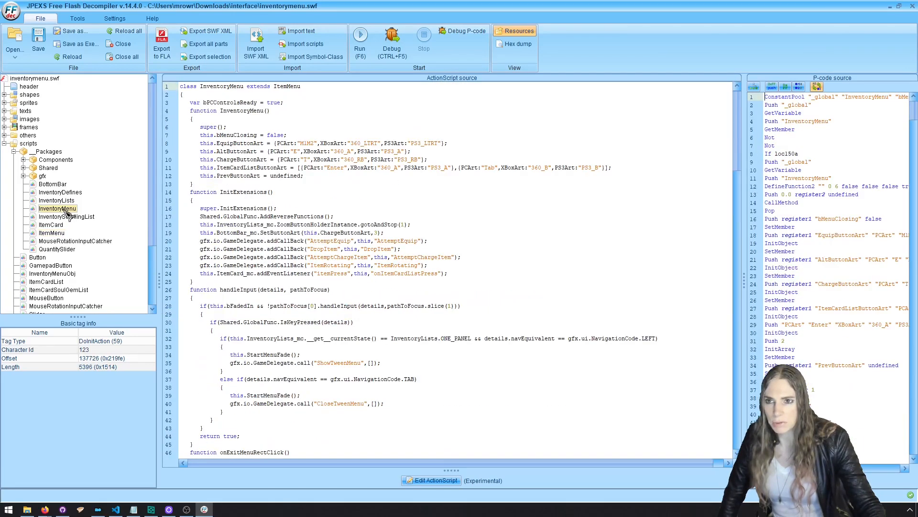
{"action": "left_click", "coordinate": [265, 216]}
{"action": "key", "text": "ctrl+f"}
{"action": "type", "text": "close"}
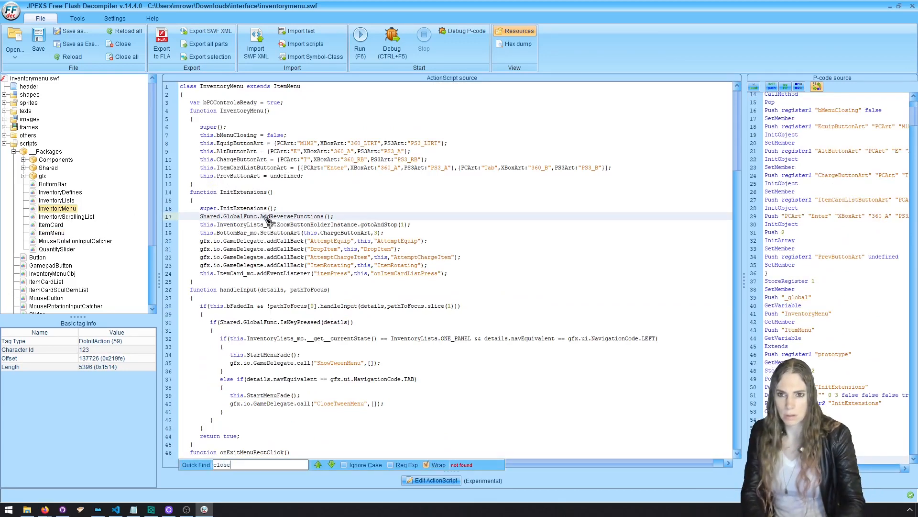
{"action": "left_click", "coordinate": [345, 465]}
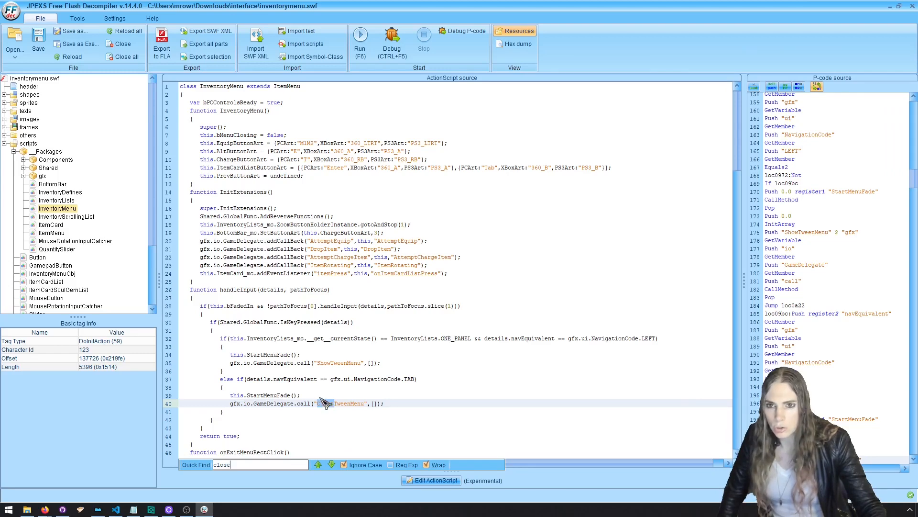
{"action": "left_click", "coordinate": [332, 464]}
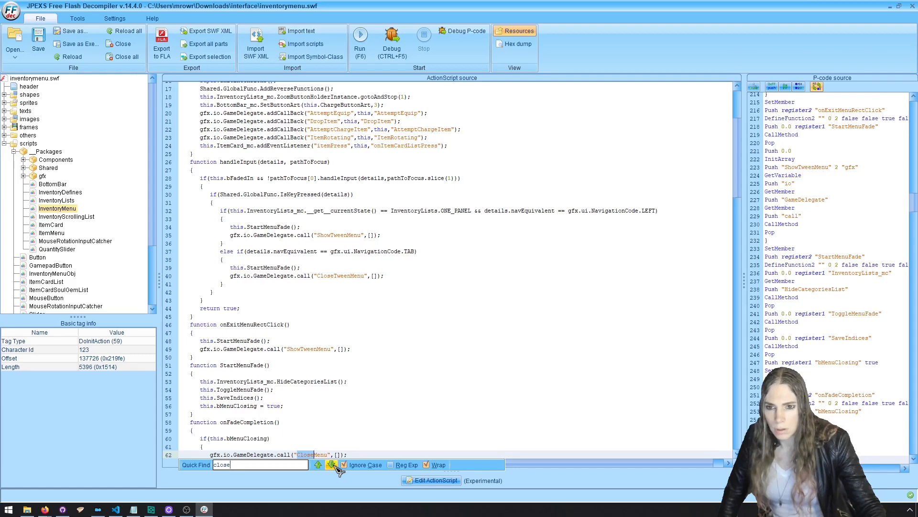
{"action": "left_click", "coordinate": [334, 466]}
{"action": "left_click", "coordinate": [333, 466]}
{"action": "left_click", "coordinate": [332, 466]}
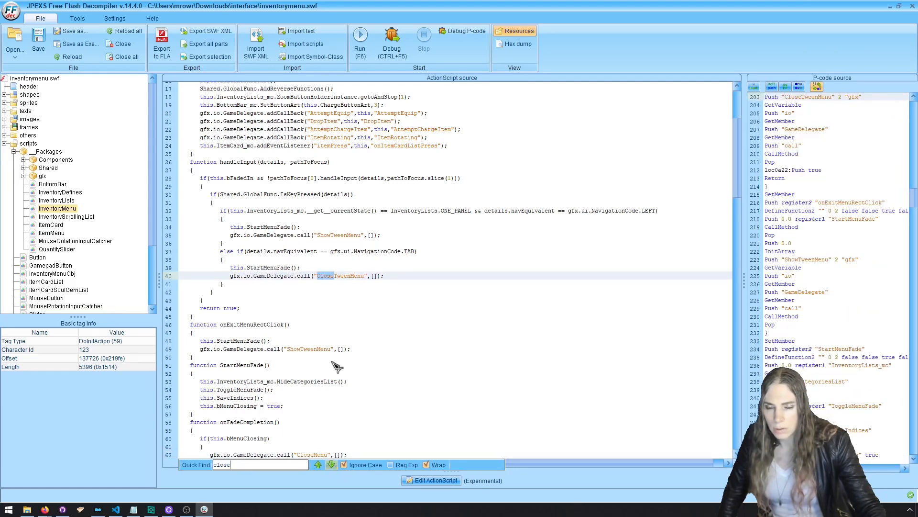
{"action": "scroll", "coordinate": [360, 393], "scroll_direction": "up", "scroll_amount": 5}
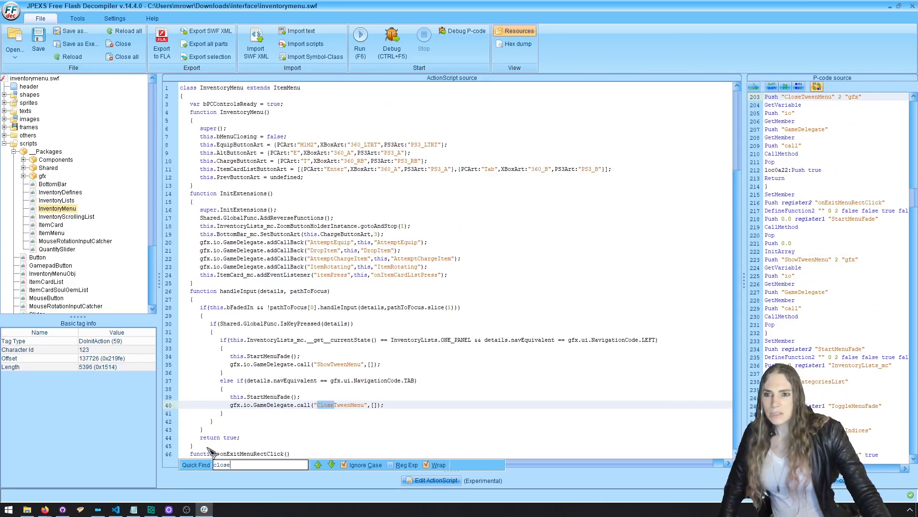
{"action": "left_click", "coordinate": [116, 509]}
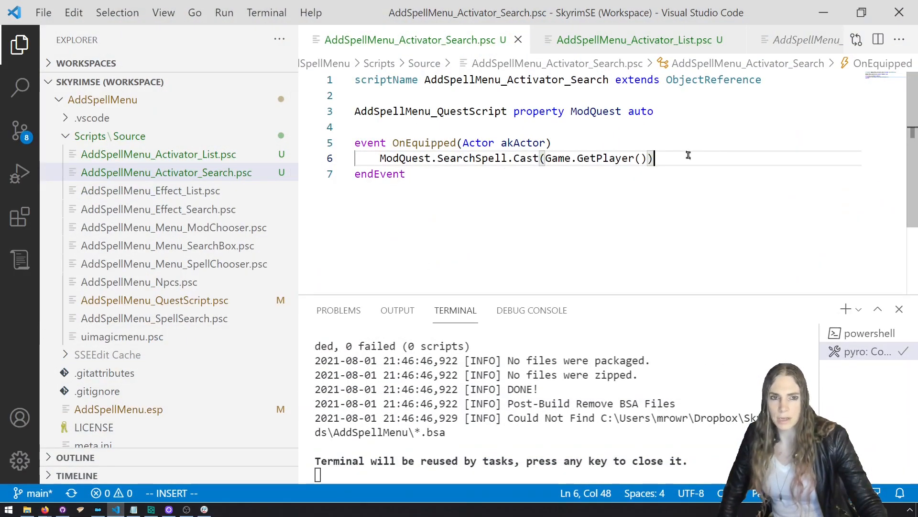
Below the SearchSpell cast in AddSpellMenu_Activator_Search.psc, add a UI.Invoke call with the string "_global.InventoryMenu.Close".
{"action": "key", "text": "Return"}
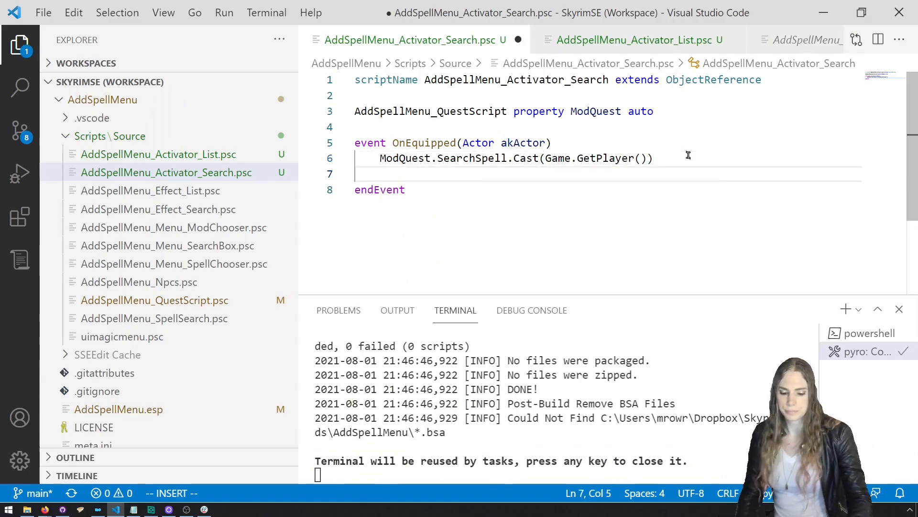
{"action": "type", "text": "UI.Invoke"}
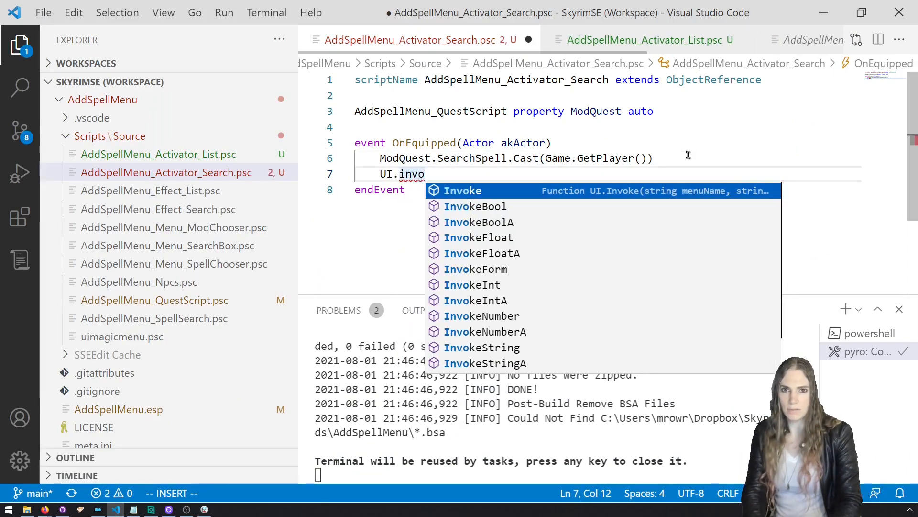
{"action": "type", "text": "(\""}
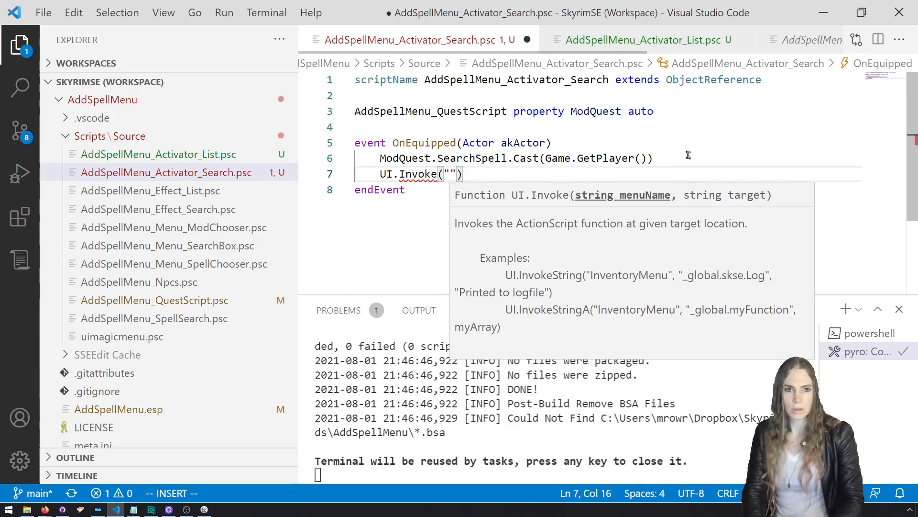
{"action": "type", "text": "_global."}
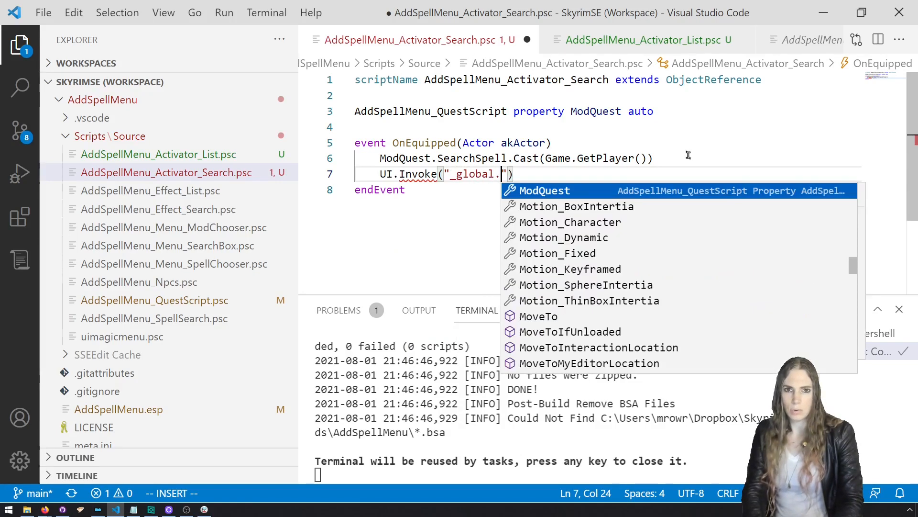
{"action": "type", "text": "Inventory."}
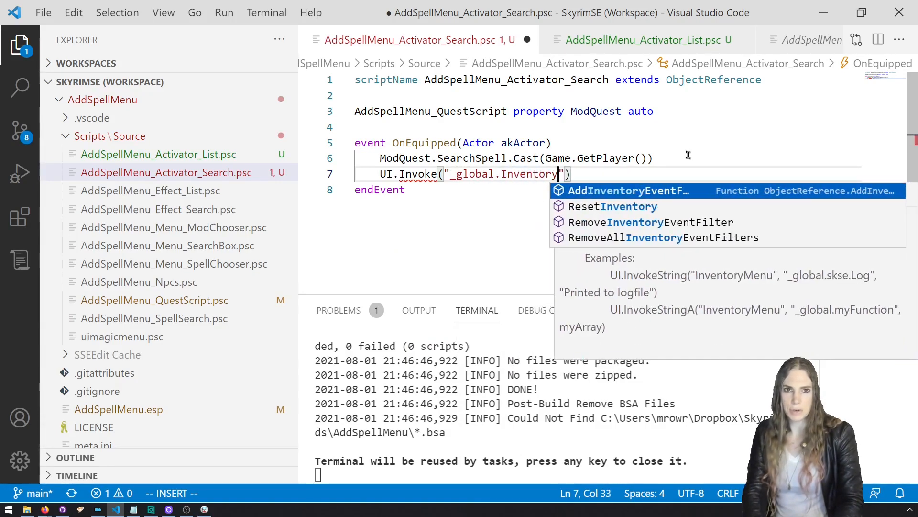
{"action": "key", "text": "BackSpace"}
{"action": "type", "text": "Menu.Close("}
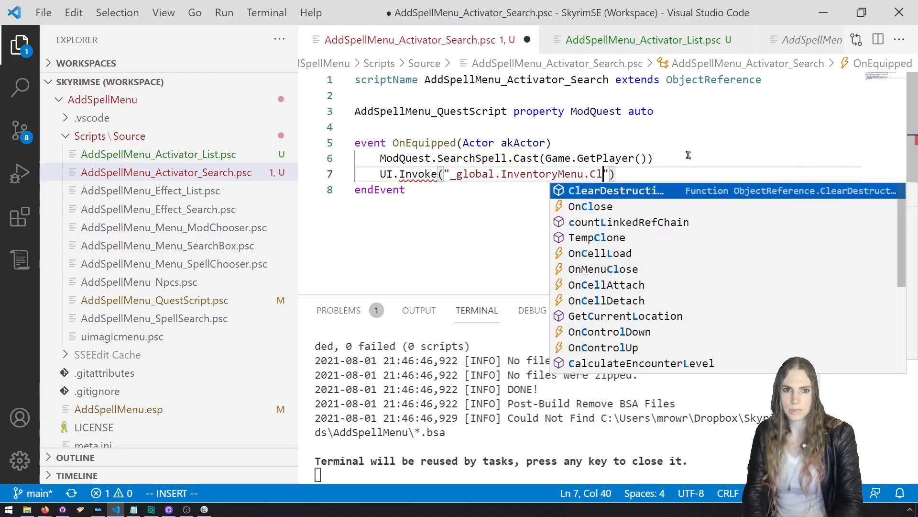
{"action": "key", "text": "BackSpace"}
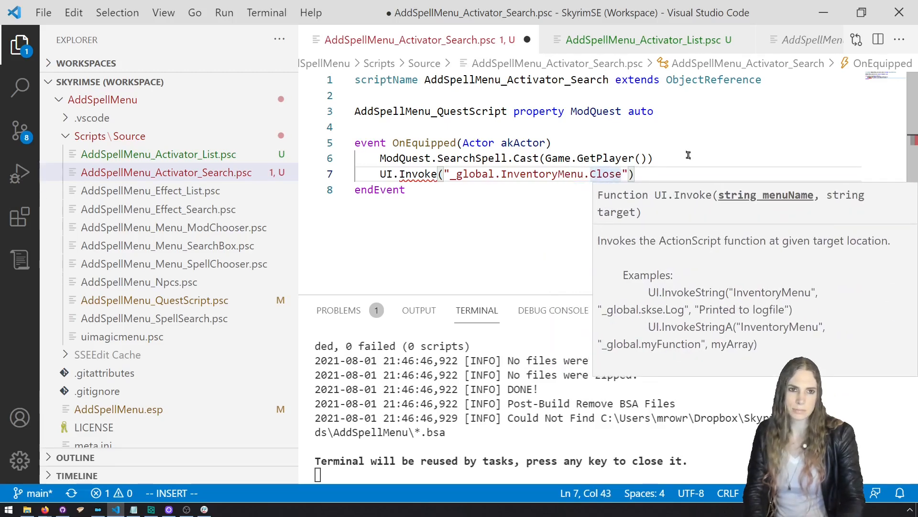
Insert "InventoryMenu" as the first argument of the UI.Invoke call, before the target string.
{"action": "left_click", "coordinate": [444, 175]}
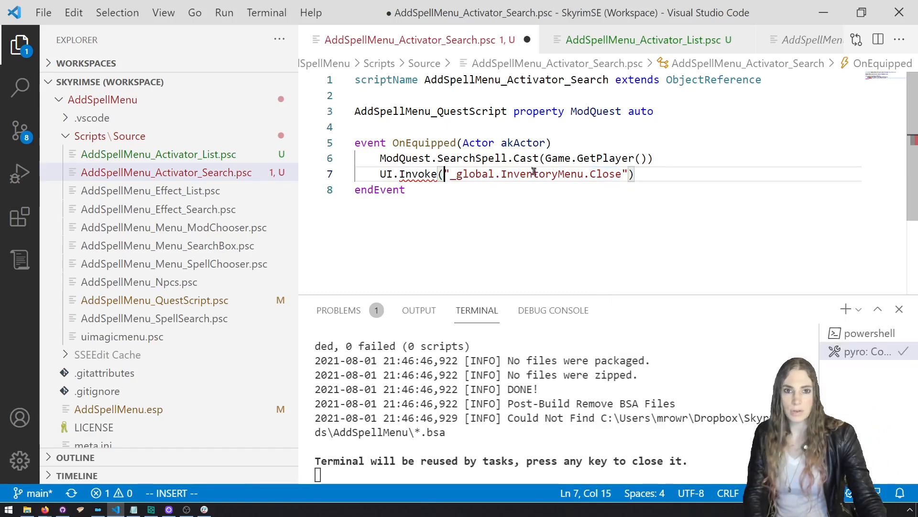
{"action": "type", "text": "\"\""}
{"action": "right_click", "coordinate": [458, 191]}
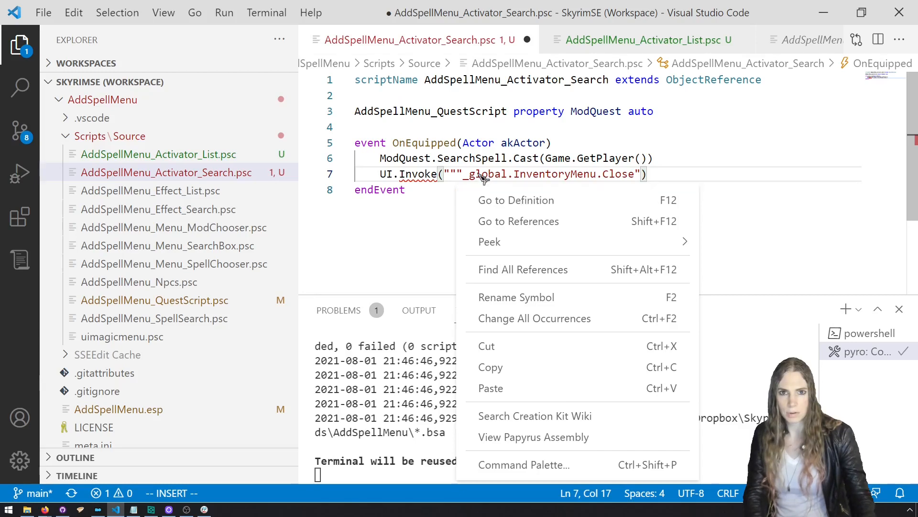
{"action": "key", "text": "Escape"}
{"action": "type", "text": ","}
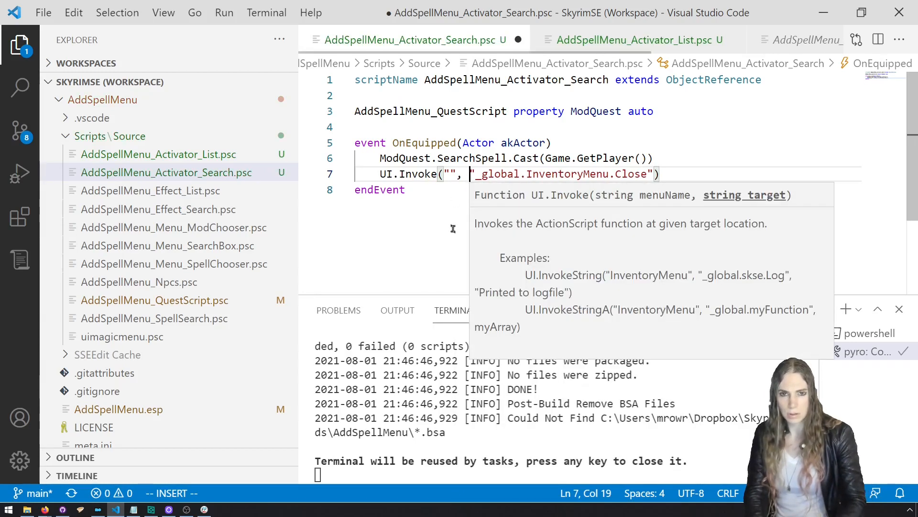
{"action": "left_click", "coordinate": [448, 174]}
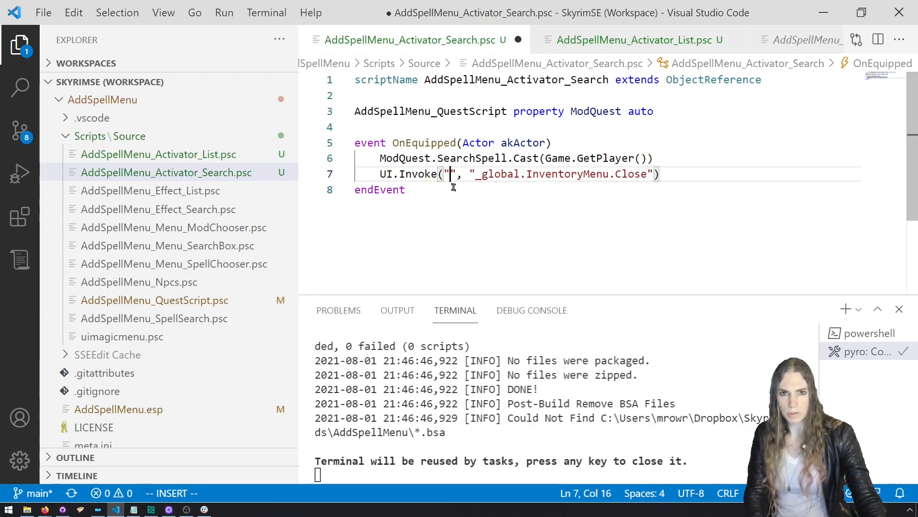
{"action": "type", "text": "InventoryMenu"}
Change the UI.Invoke target string to "_root.CloseMenu" and save the script.
{"action": "left_click_drag", "start_coordinate": [693, 174], "coordinate": [565, 175]}
{"action": "key", "text": "BackSpace"}
{"action": "type", "text": "ropo"}
{"action": "key", "text": "BackSpace"}
{"action": "key", "text": "BackSpace"}
{"action": "type", "text": "ot"}
{"action": "left_click", "coordinate": [629, 175]}
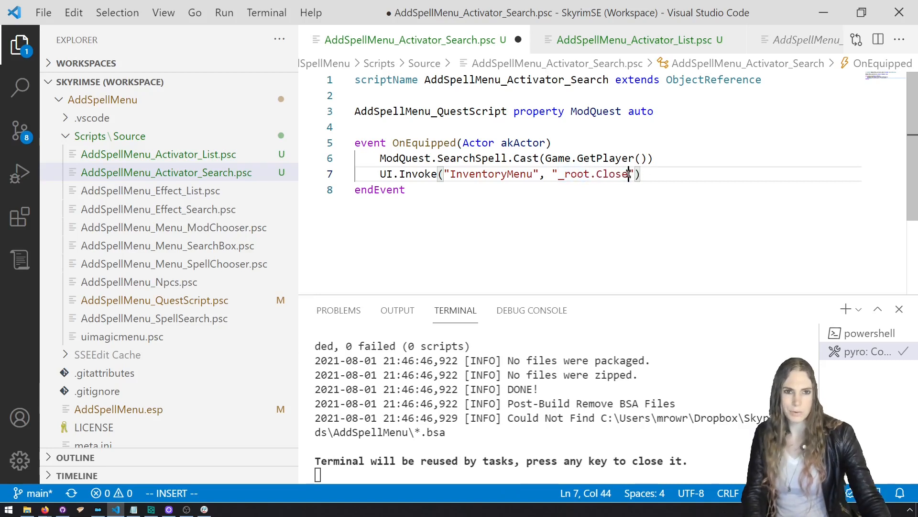
{"action": "type", "text": "Menu"}
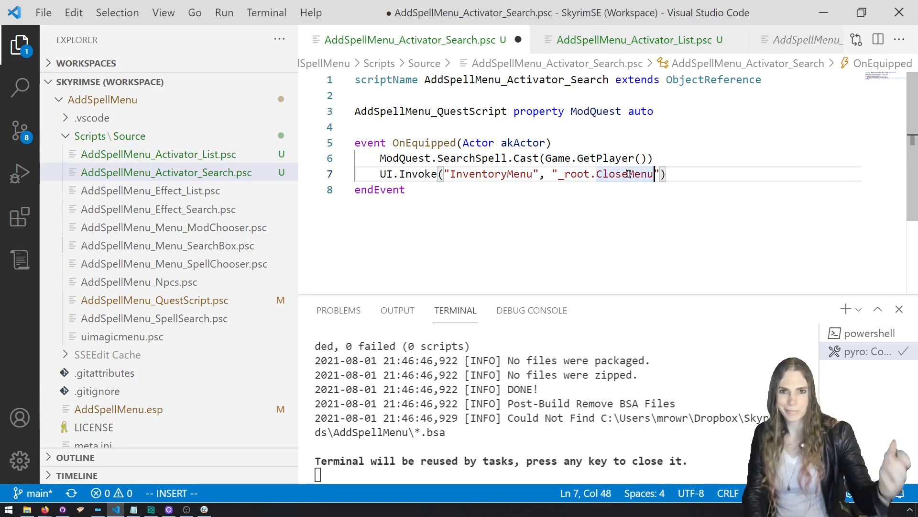
{"action": "key", "text": "Down"}
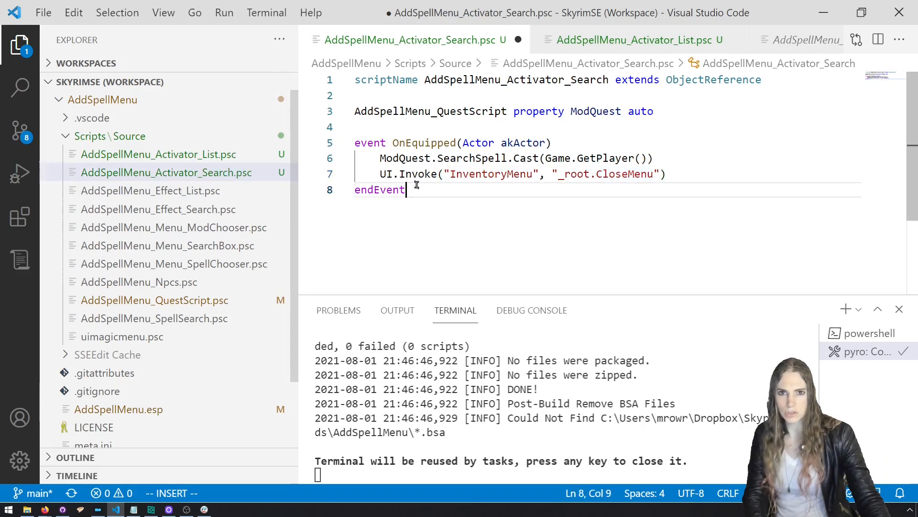
{"action": "left_click", "coordinate": [596, 175]}
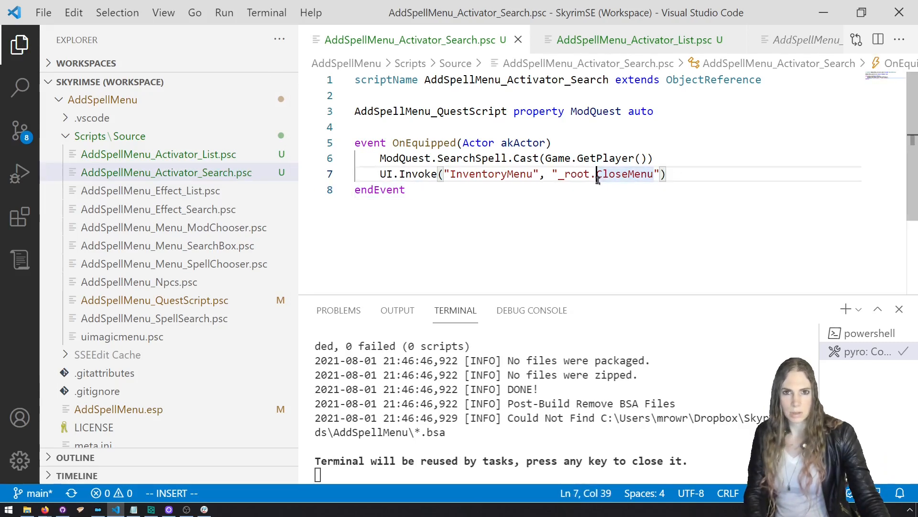
{"action": "type", "text": "UI.CloseCustomMenu(\"InventoryMenu\")"}
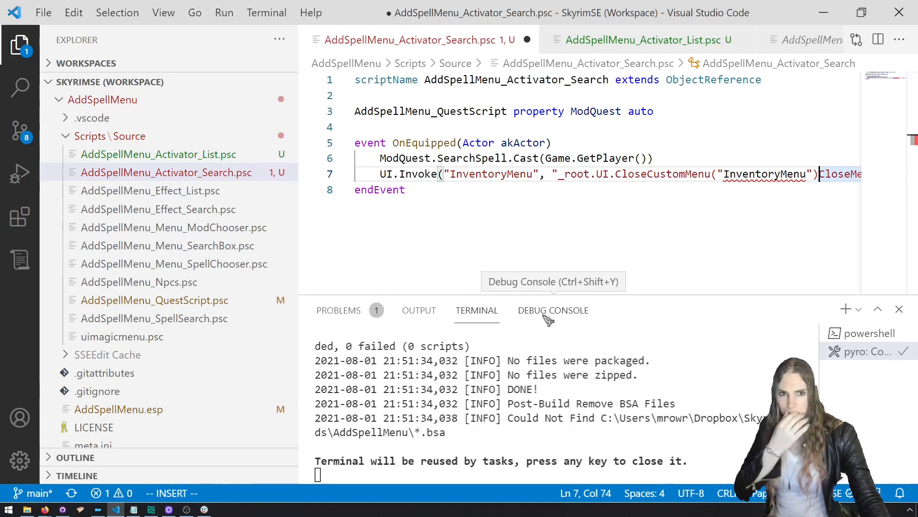
{"action": "left_click", "coordinate": [623, 249]}
{"action": "key", "text": "ctrl+z"}
{"action": "key", "text": "ctrl+s"}
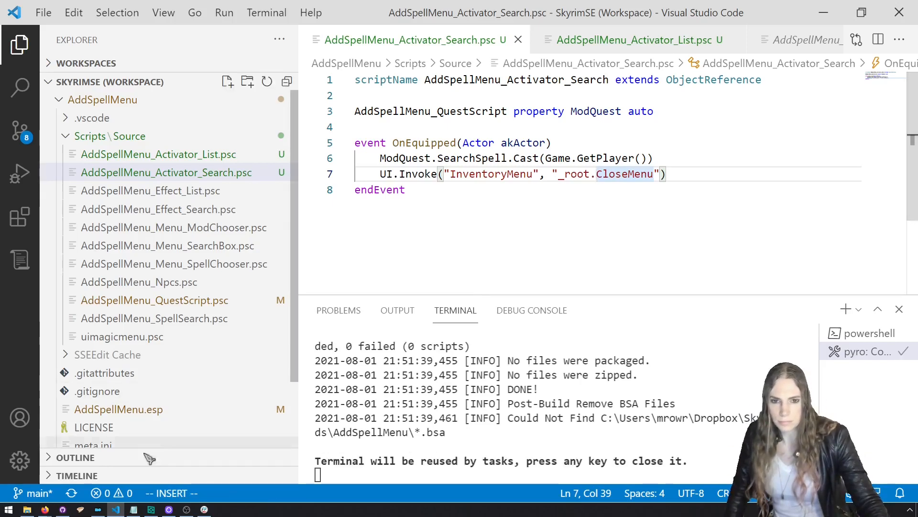
Launch Skyrim through SKSE from Mod Organizer and load into the game world with a console coc command.
{"action": "left_click", "coordinate": [98, 509]}
{"action": "left_click", "coordinate": [834, 115]}
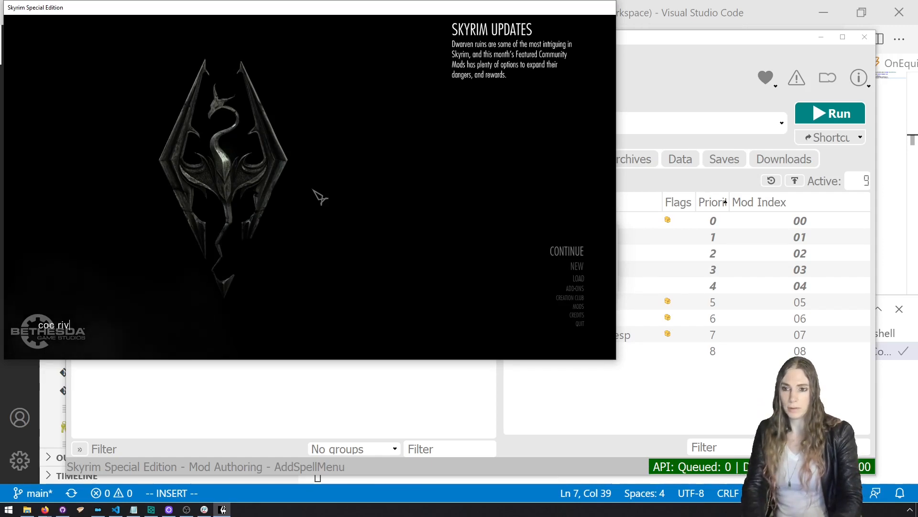
{"action": "key", "text": "Return"}
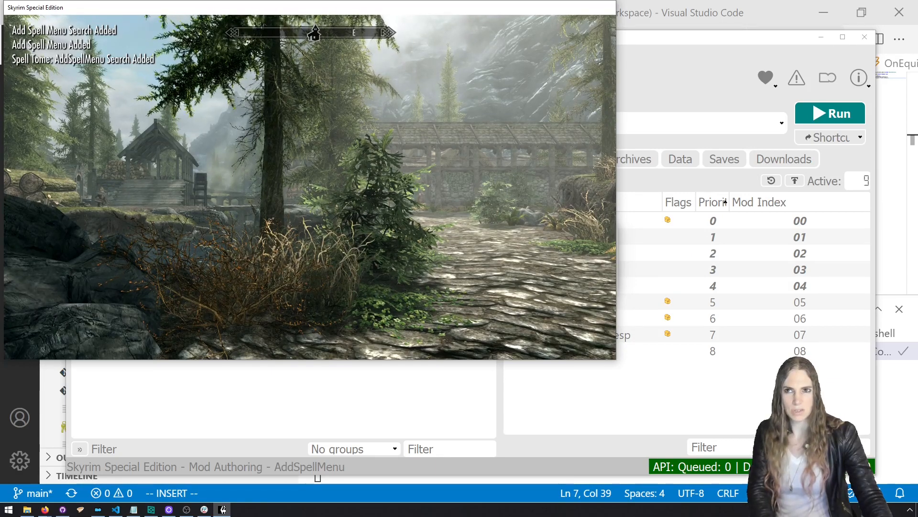
Test the Add Spell Menu Search item from the inventory, cancel its search box and quit the game with the qqq console command.
{"action": "key", "text": "i"}
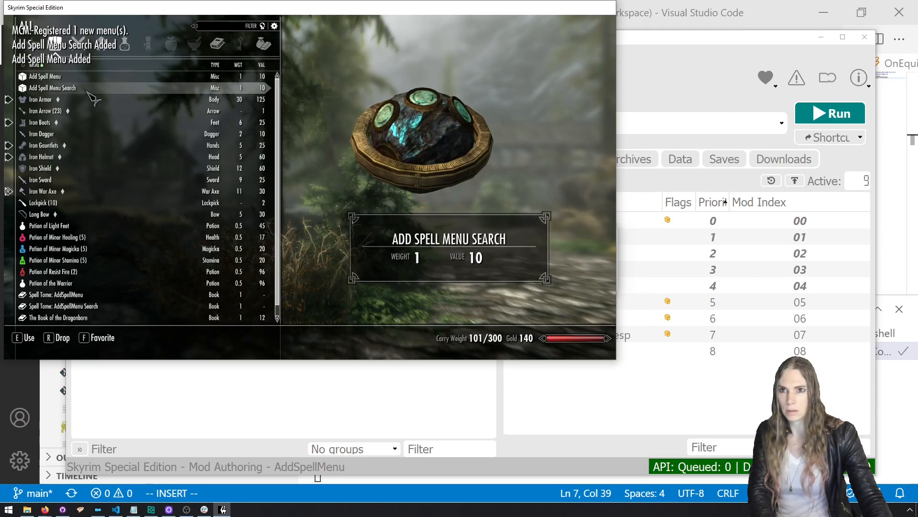
{"action": "left_click", "coordinate": [87, 91]}
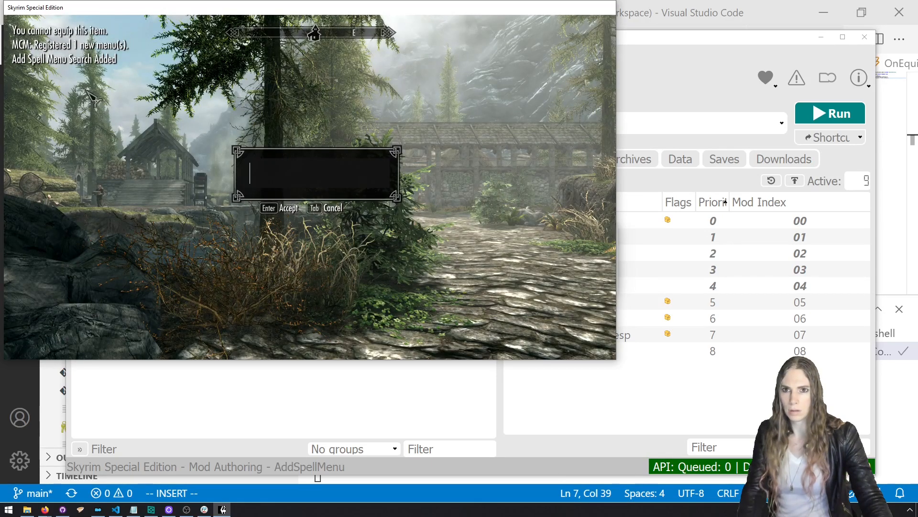
{"action": "key", "text": "Tab"}
{"action": "key", "text": "grave"}
{"action": "type", "text": "qqq"}
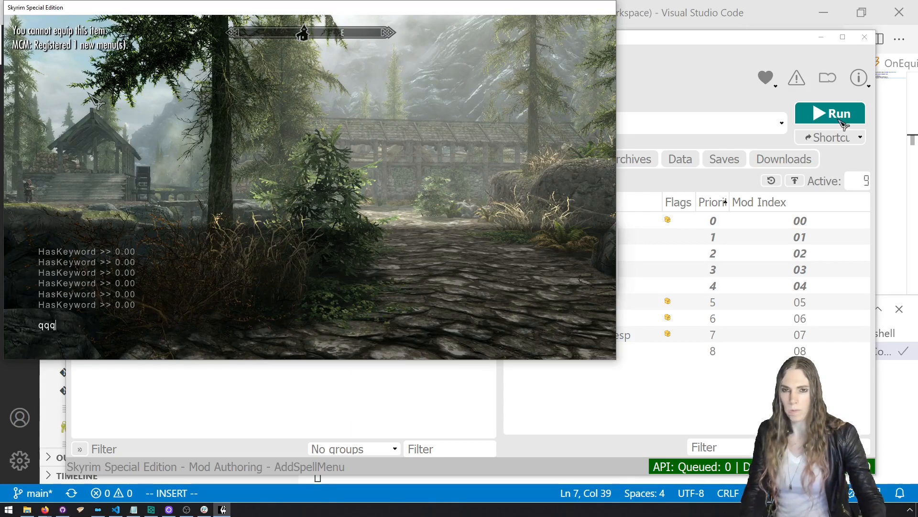
In Firefox, search the Creation Kit Debug Script page for "send" and the Creation Kit wiki for "sendkey".
{"action": "key", "text": "alt+Tab"}
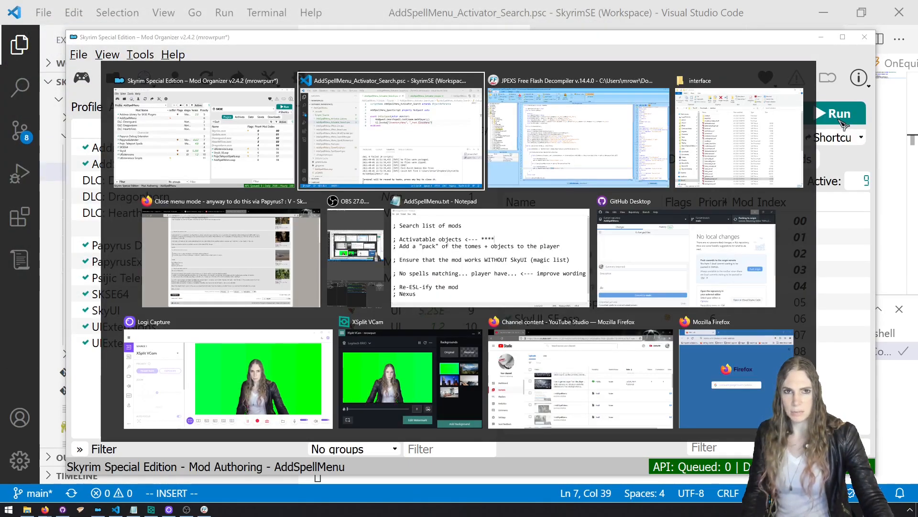
{"action": "left_click", "coordinate": [271, 255]}
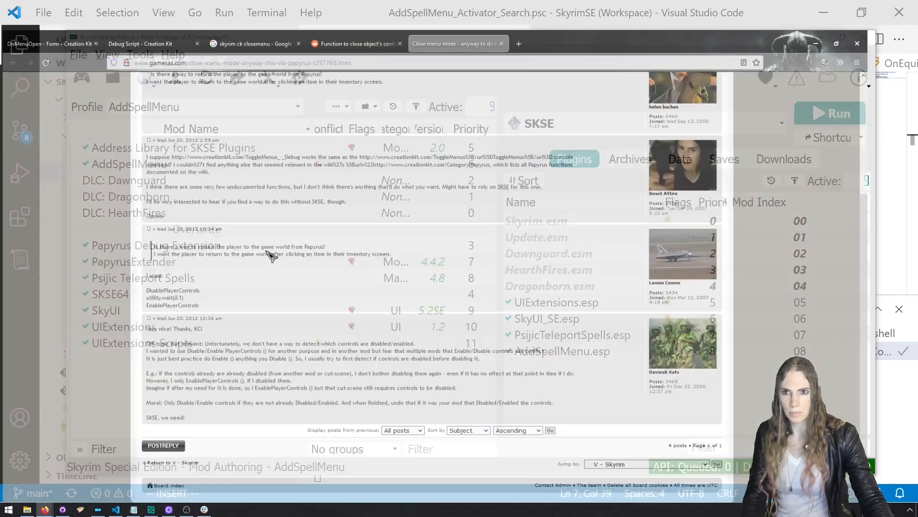
{"action": "left_click", "coordinate": [162, 14]}
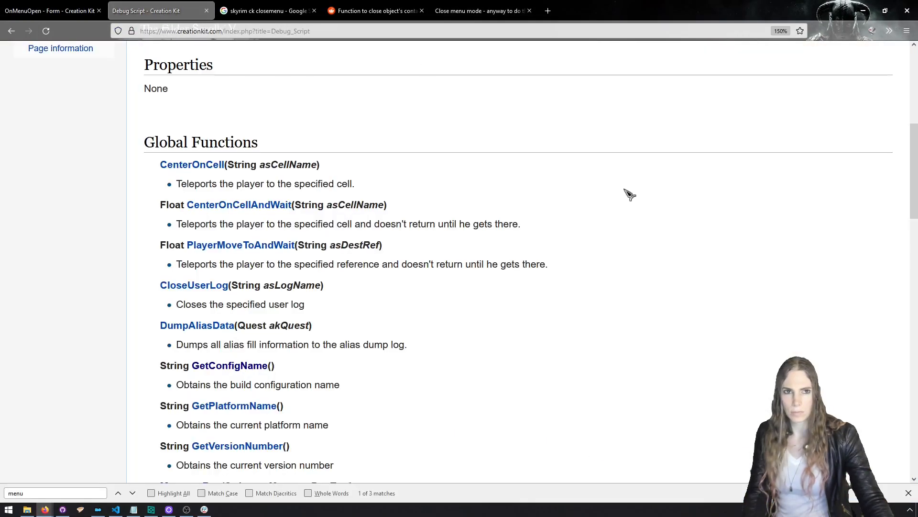
{"action": "type", "text": "send"}
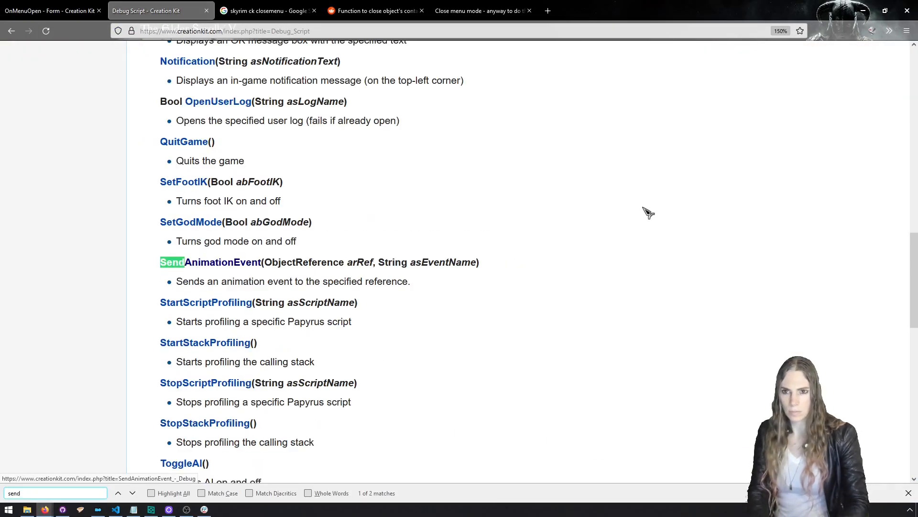
{"action": "key", "text": "Return"}
{"action": "key", "text": "Return"}
{"action": "scroll", "coordinate": [690, 232], "scroll_direction": "up", "scroll_amount": 10}
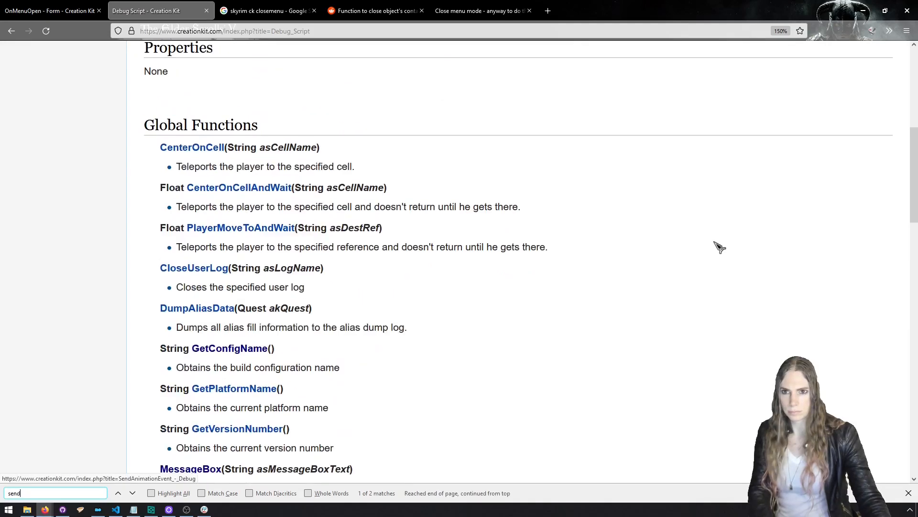
{"action": "type", "text": "sendkey"}
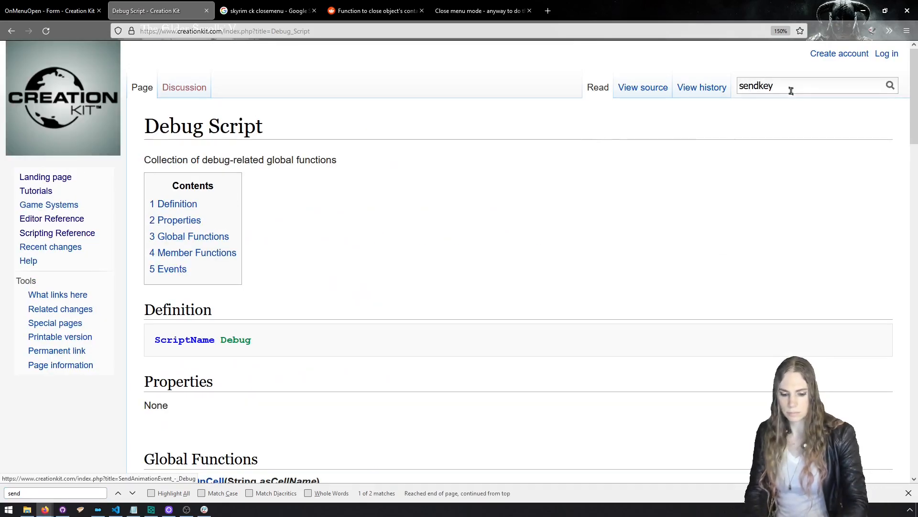
{"action": "key", "text": "Return"}
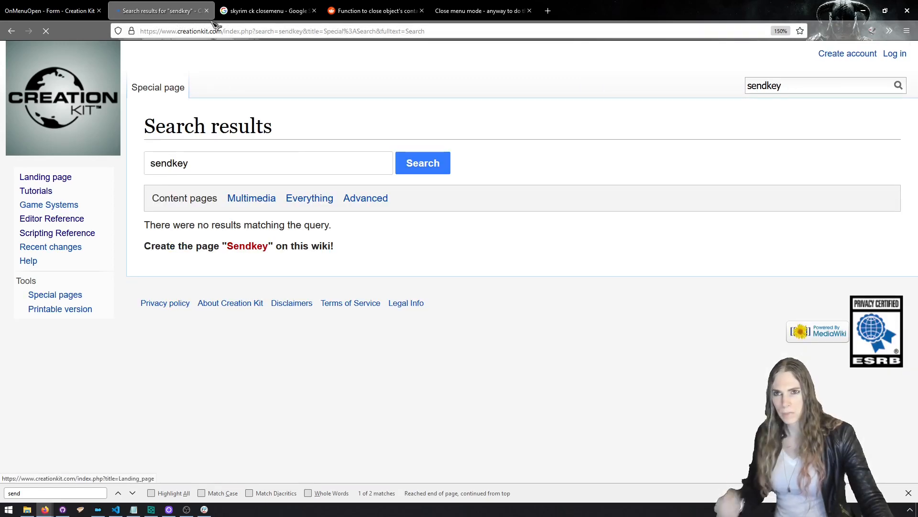
Review the gamesas close menu mode thread and the Reddit thread's exit key code for ways to close the menu by script.
{"action": "left_click", "coordinate": [453, 12]}
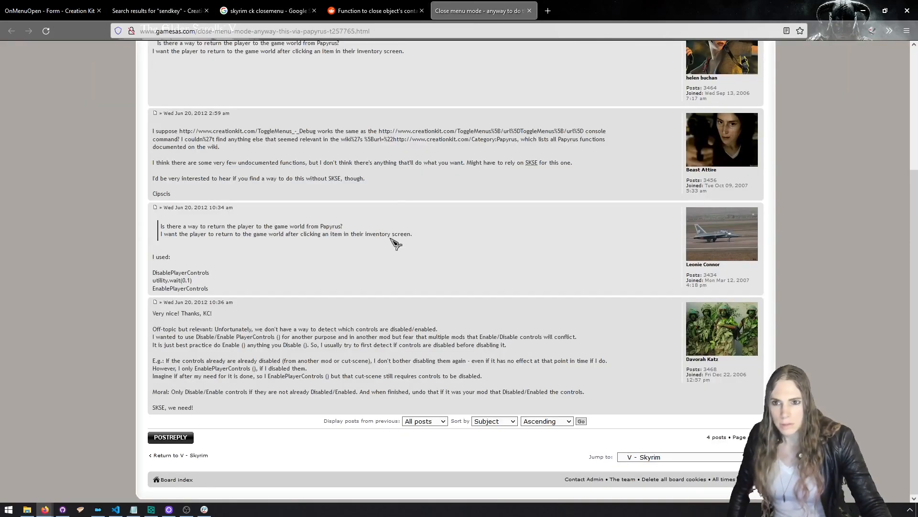
{"action": "scroll", "coordinate": [396, 243], "scroll_direction": "up", "scroll_amount": 3}
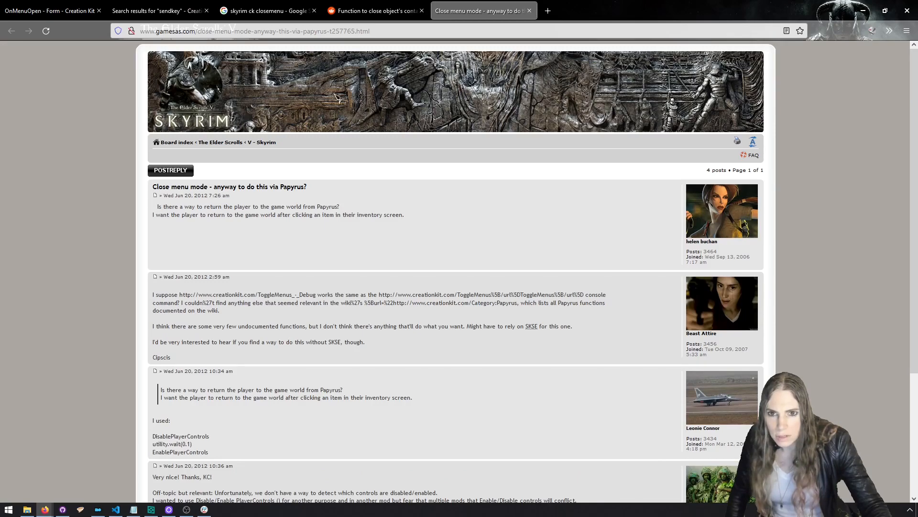
{"action": "left_click", "coordinate": [378, 10]}
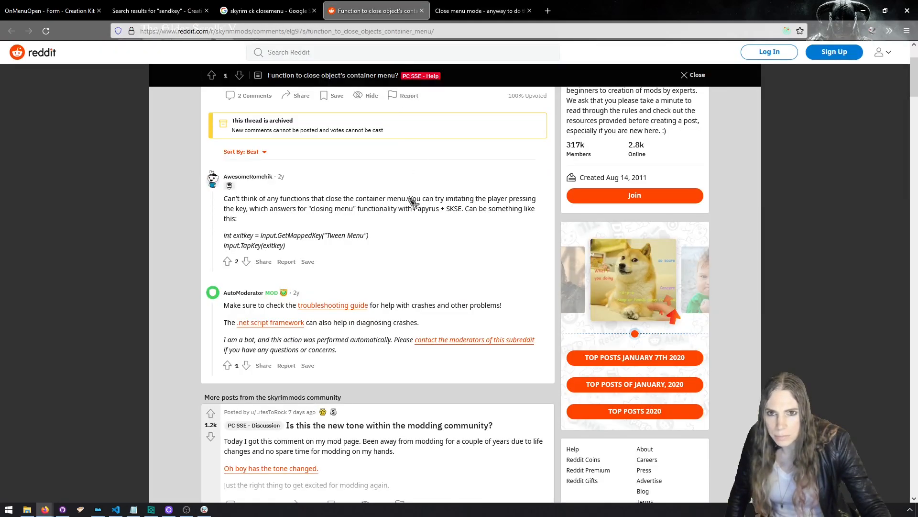
{"action": "left_click_drag", "start_coordinate": [372, 234], "coordinate": [267, 236]}
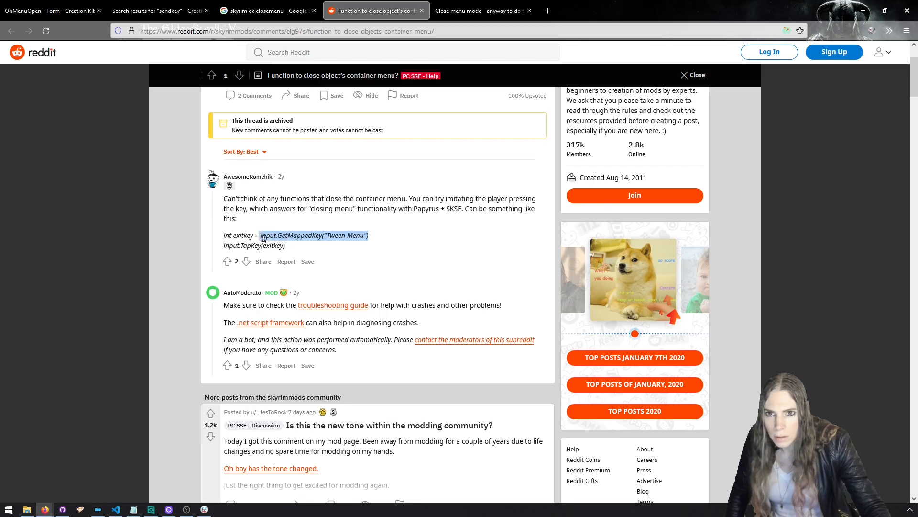
{"action": "left_click_drag", "start_coordinate": [299, 252], "coordinate": [225, 239]}
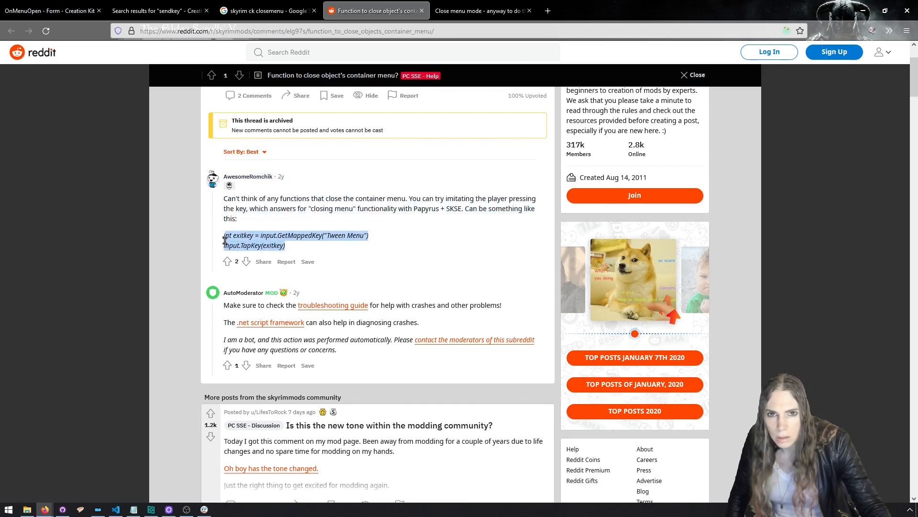
{"action": "left_click", "coordinate": [306, 239]}
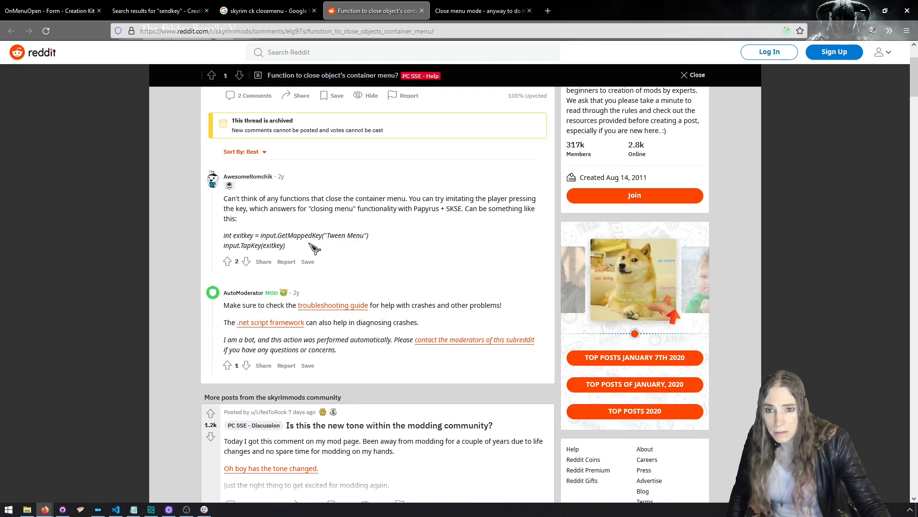
Copy the two-line exitkey snippet from the Reddit comment and read through the replies in the gamesas close menu mode thread.
{"action": "left_click_drag", "start_coordinate": [309, 244], "coordinate": [225, 238]}
{"action": "left_click", "coordinate": [251, 247]}
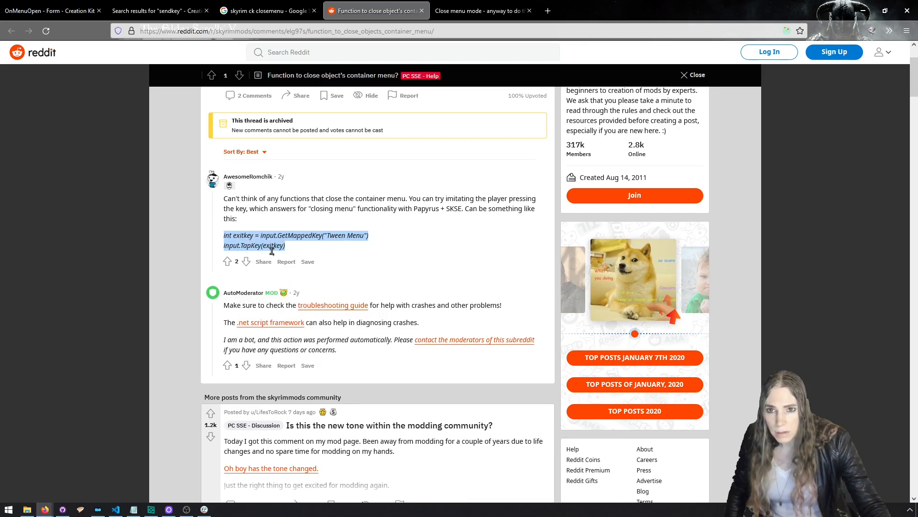
{"action": "left_click", "coordinate": [480, 12]}
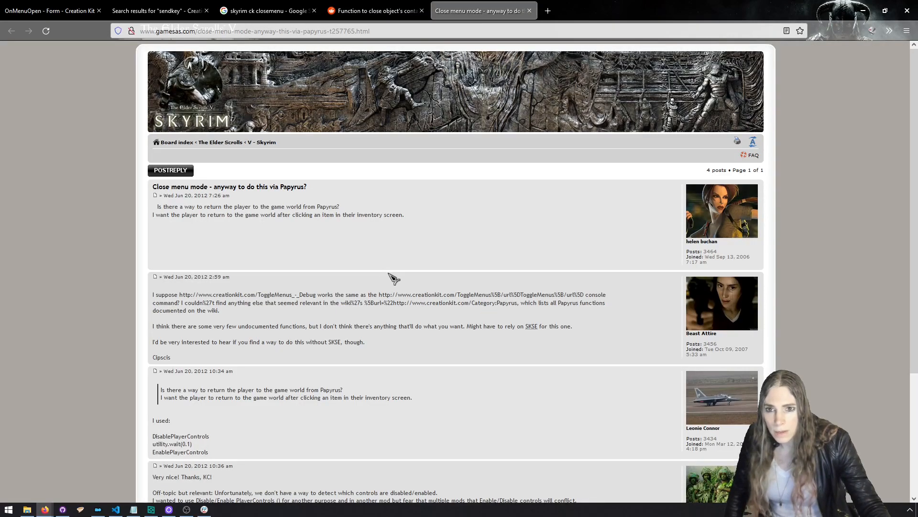
{"action": "scroll", "coordinate": [387, 285], "scroll_direction": "down", "scroll_amount": 3}
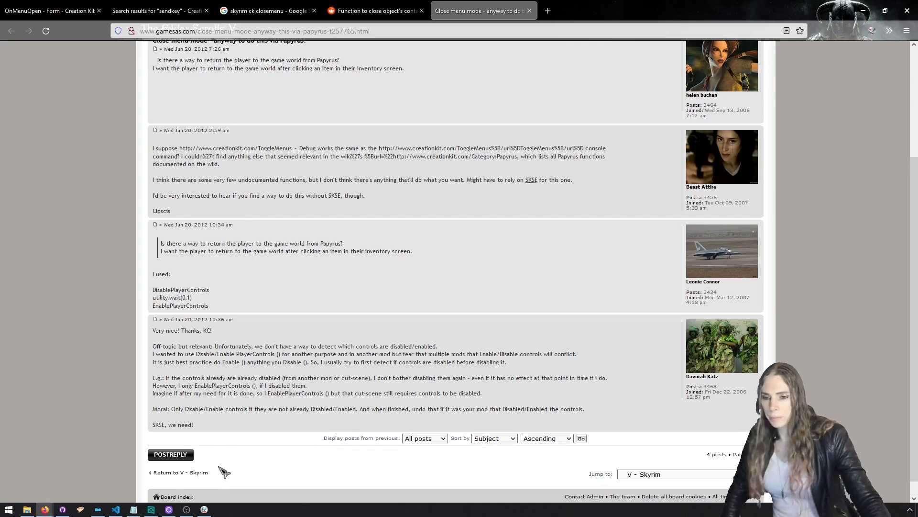
{"action": "mouse_move", "coordinate": [152, 510]}
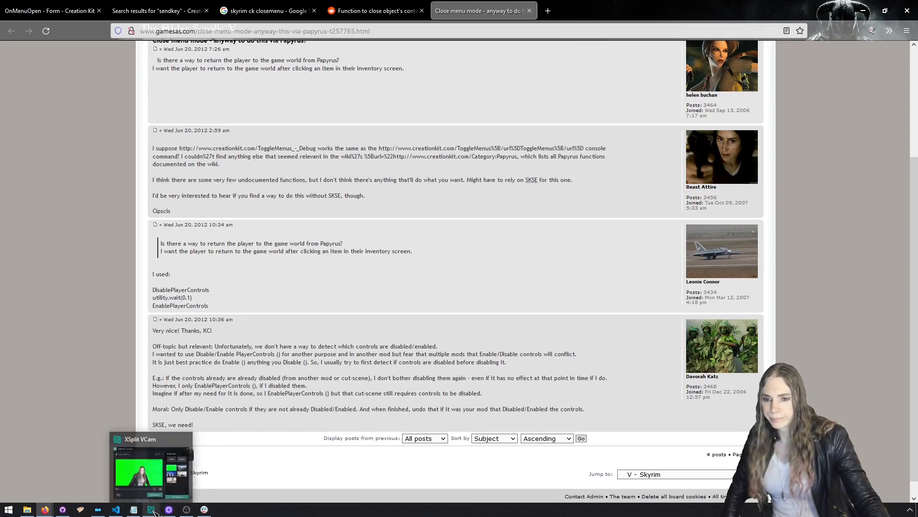
Switch to Visual Studio Code and create a script file named AddSpellMenu_Menu_CloseOpen.psc in the Scripts\Source folder.
{"action": "left_click", "coordinate": [116, 509]}
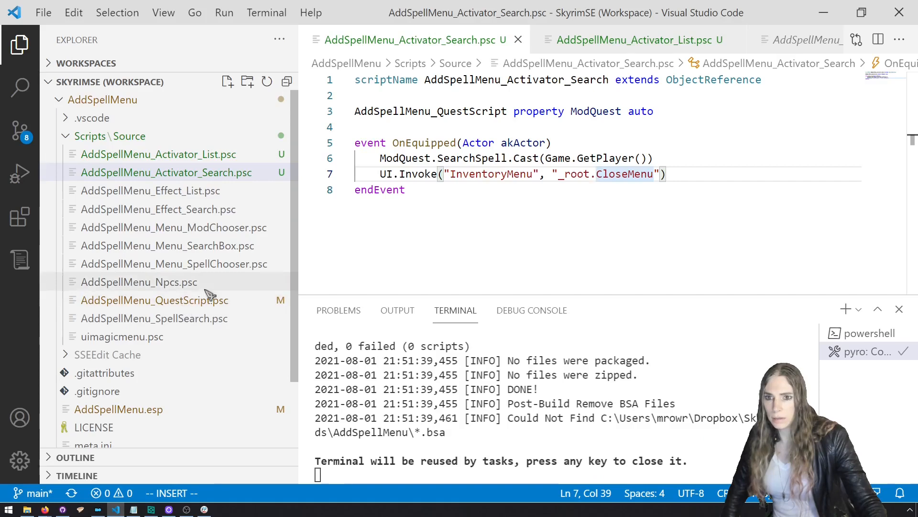
{"action": "key", "text": "ctrl+shift+e"}
{"action": "right_click", "coordinate": [142, 141]}
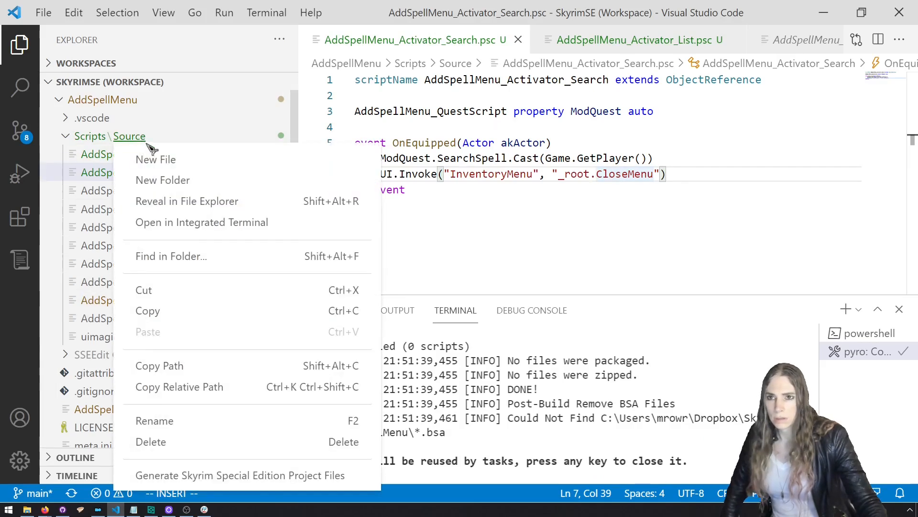
{"action": "left_click", "coordinate": [158, 156]}
{"action": "type", "text": "A"}
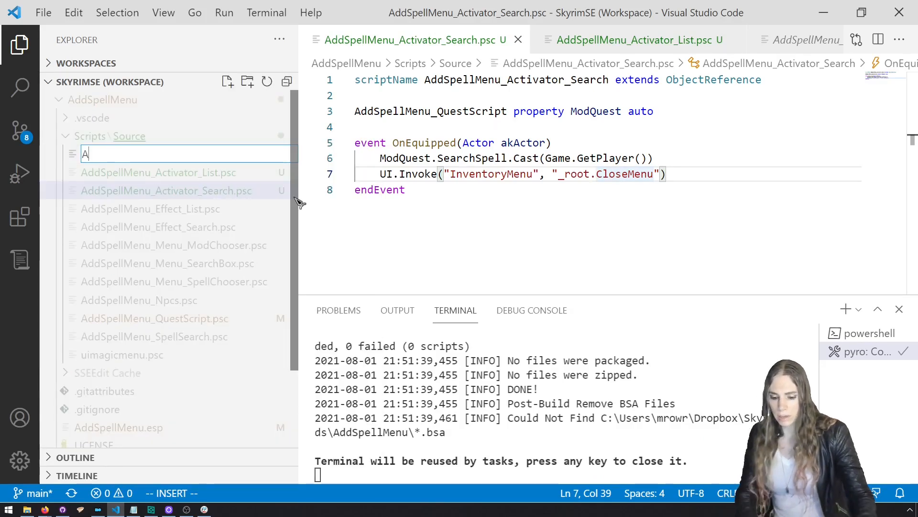
{"action": "type", "text": "ddSpellMenu_MenuCont"}
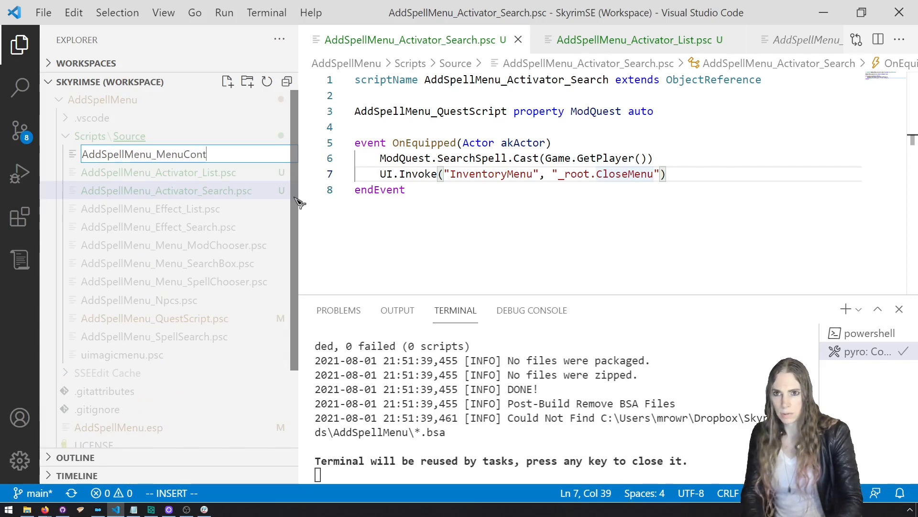
{"action": "key", "text": "BackSpace"}
{"action": "key", "text": "BackSpace"}
{"action": "key", "text": "BackSpace"}
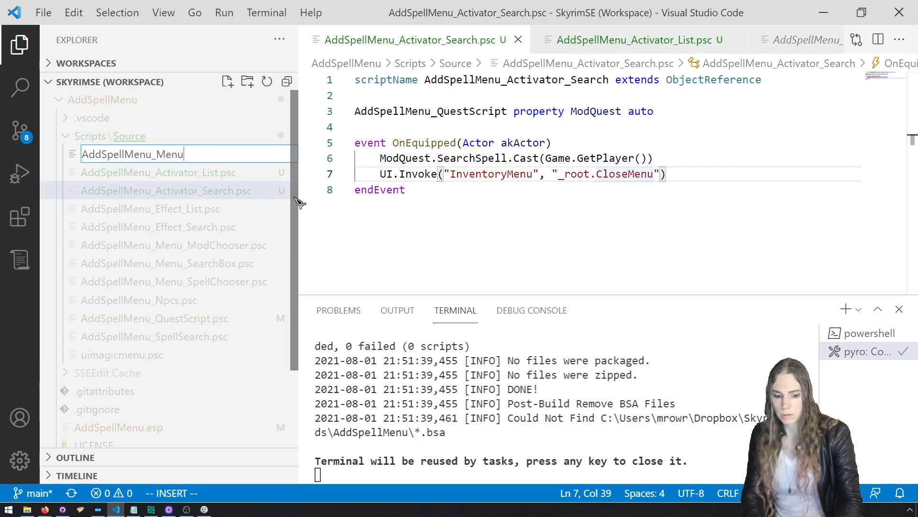
{"action": "type", "text": "oseOpen.psc"}
{"action": "key", "text": "Return"}
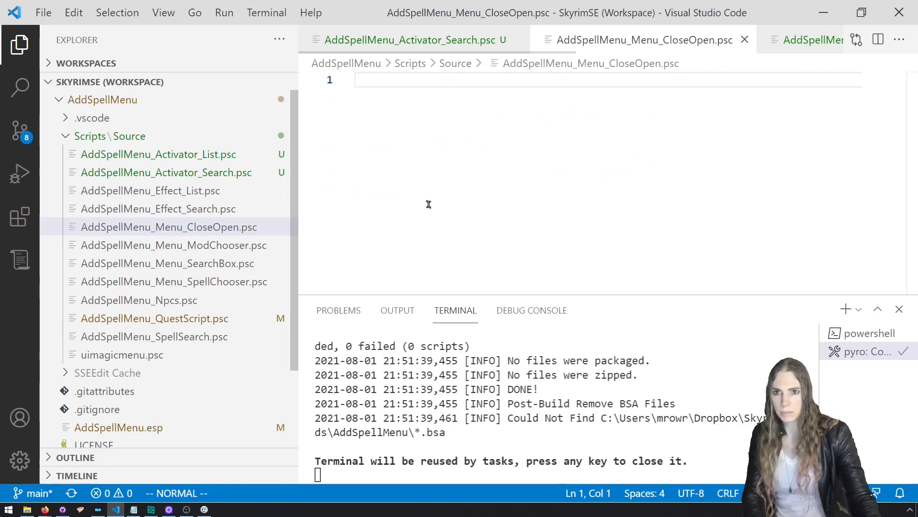
Paste the copied exitkey snippet into the new script, leaving blank lines above it for a header.
{"action": "key", "text": "i"}
{"action": "key", "text": "Return"}
{"action": "key", "text": "Return"}
{"action": "key", "text": "ctrl+v"}
Add the header "scriptName AddSpellMenu_Menu_CloseOpen hidden" on the first line, copying the script name from its file name.
{"action": "left_click", "coordinate": [233, 230]}
{"action": "key", "text": "F2"}
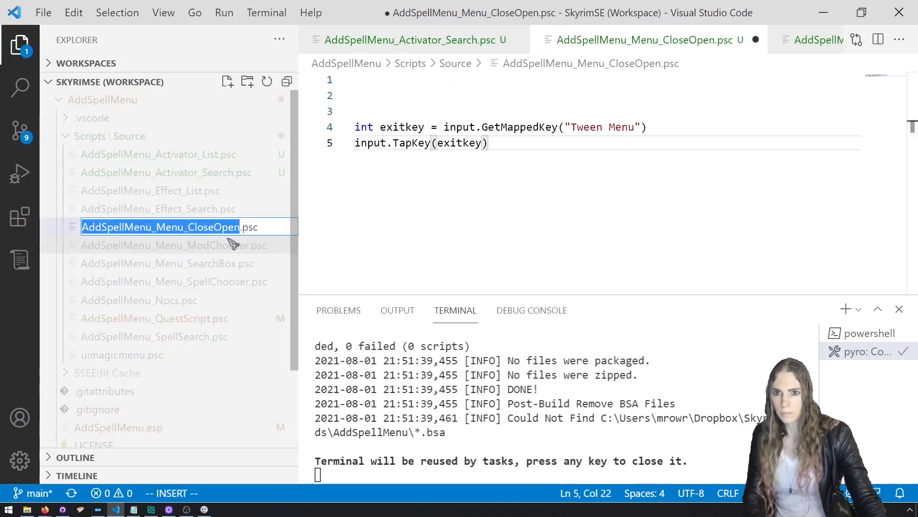
{"action": "left_click", "coordinate": [412, 84]}
{"action": "type", "text": "script"}
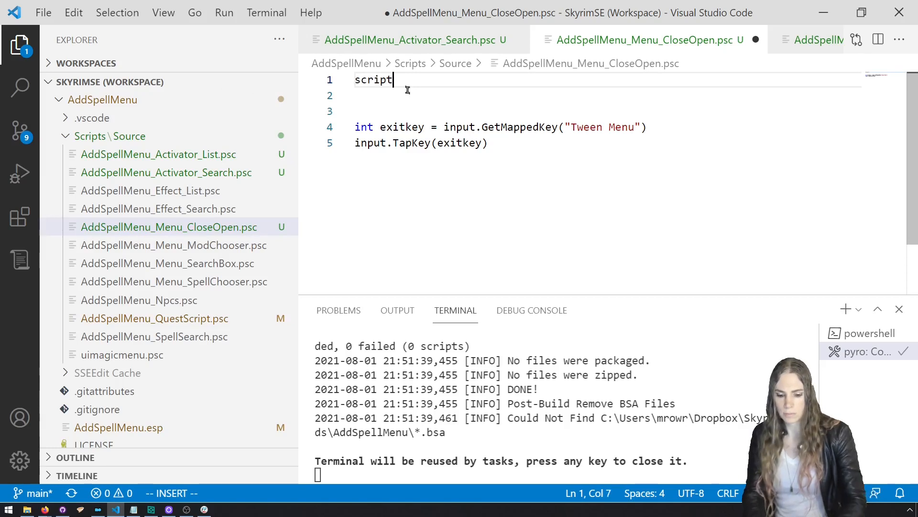
{"action": "type", "text": "Name"}
{"action": "key", "text": "ctrl+v"}
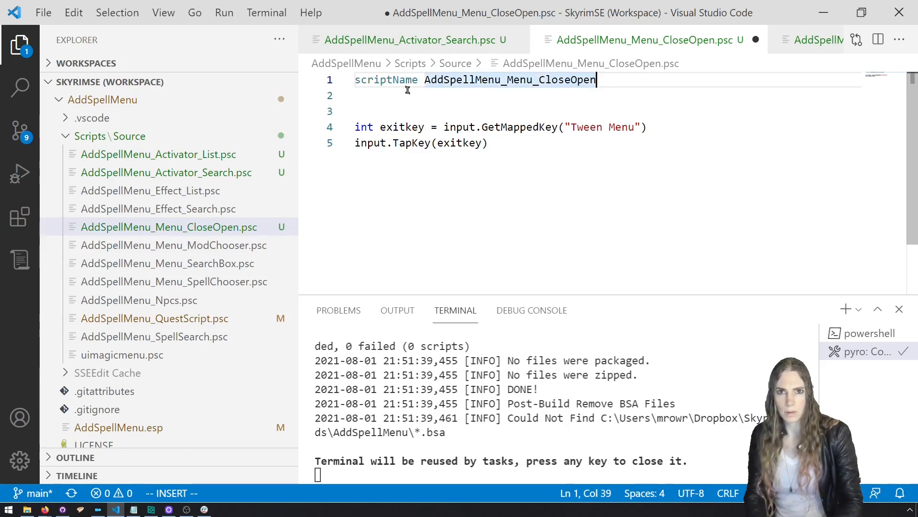
{"action": "type", "text": "hidden"}
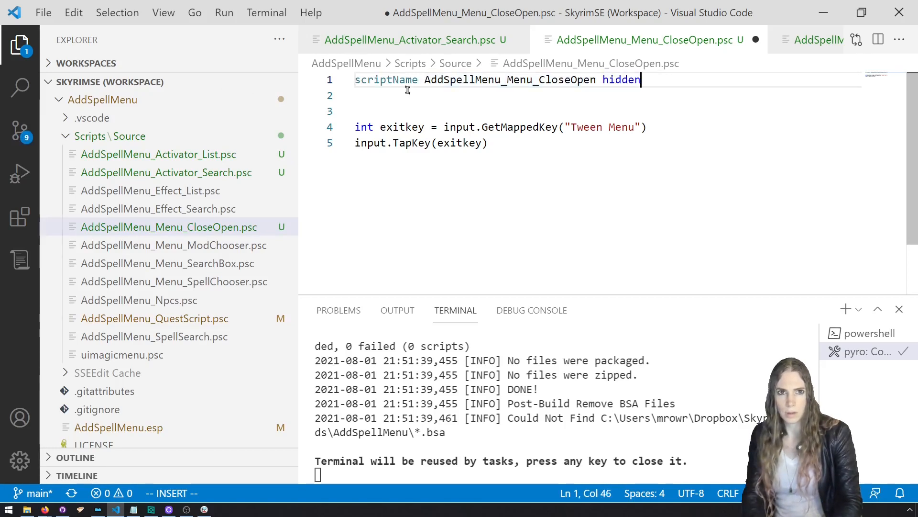
{"action": "key", "text": "Return"}
{"action": "key", "text": "Return"}
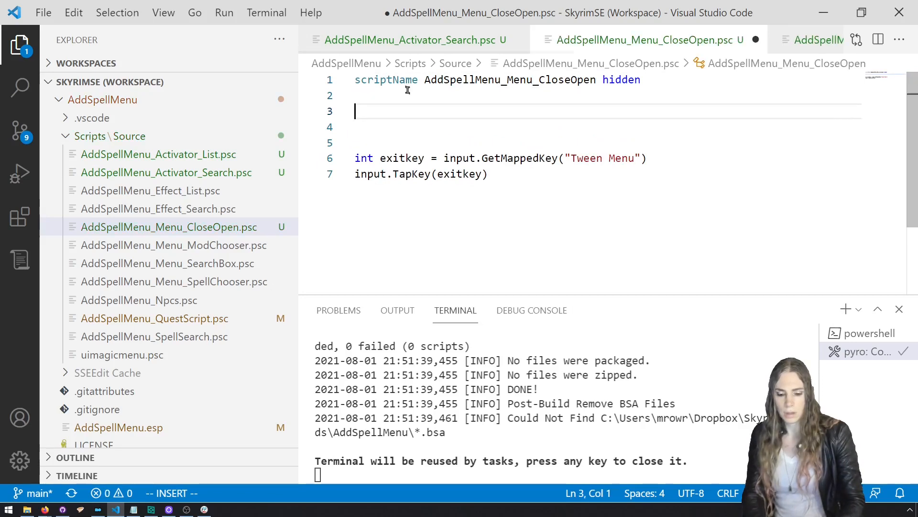
Declare an empty global function CloseOpenMenu() below the header and close it with endFunction.
{"action": "type", "text": "function C"}
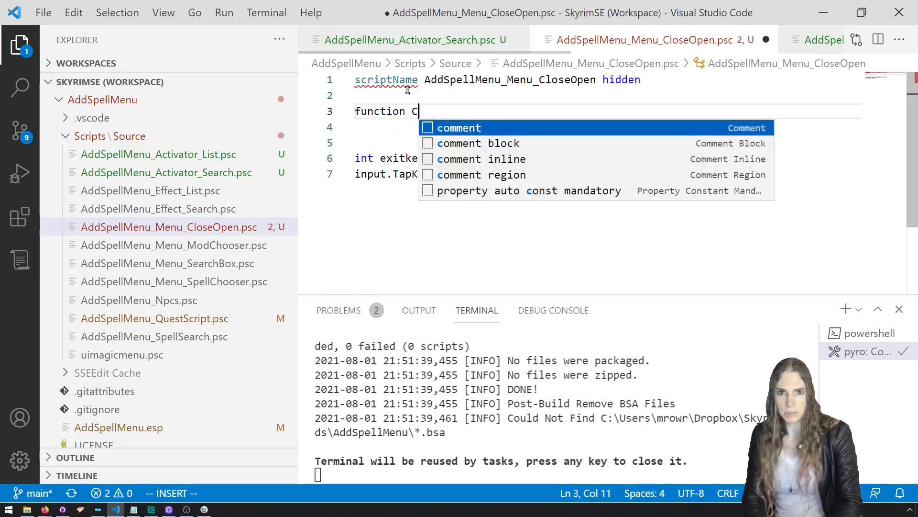
{"action": "type", "text": "loseMenu"}
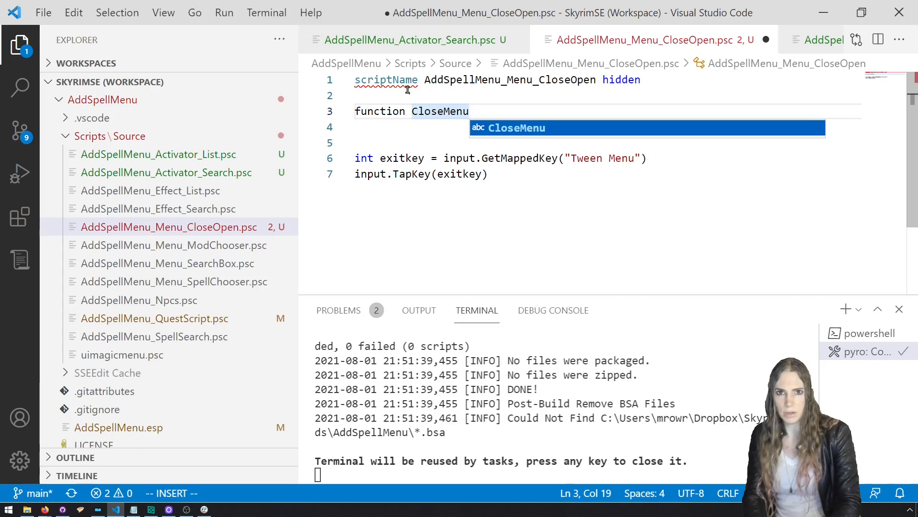
{"action": "key", "text": "BackSpace"}
{"action": "key", "text": "BackSpace"}
{"action": "key", "text": "BackSpace"}
{"action": "key", "text": "BackSpace"}
{"action": "type", "text": "OpenMenu() "}
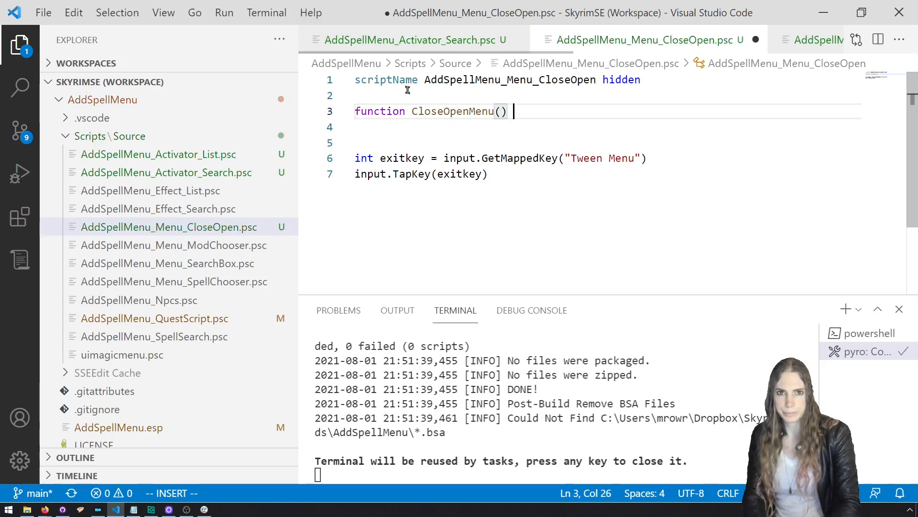
{"action": "type", "text": "gfloblobal"}
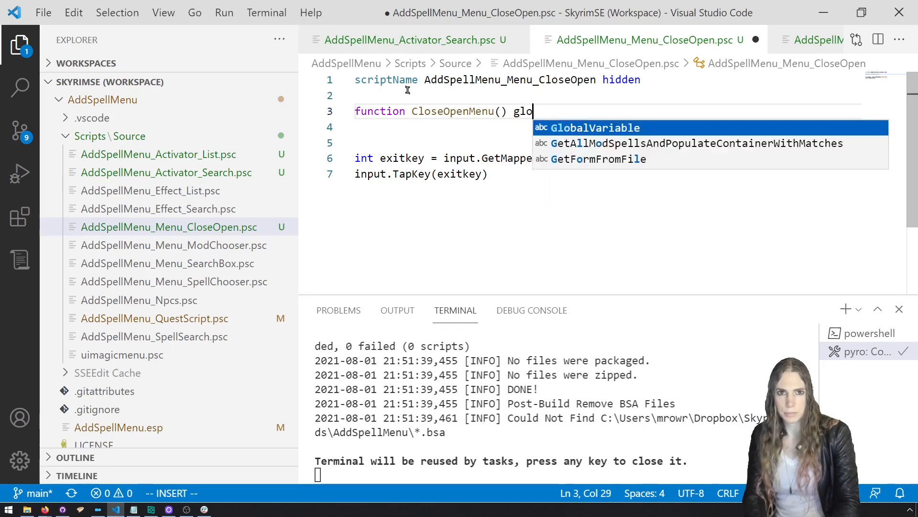
{"action": "key", "text": "Escape"}
{"action": "key", "text": "Return"}
{"action": "key", "text": "Return"}
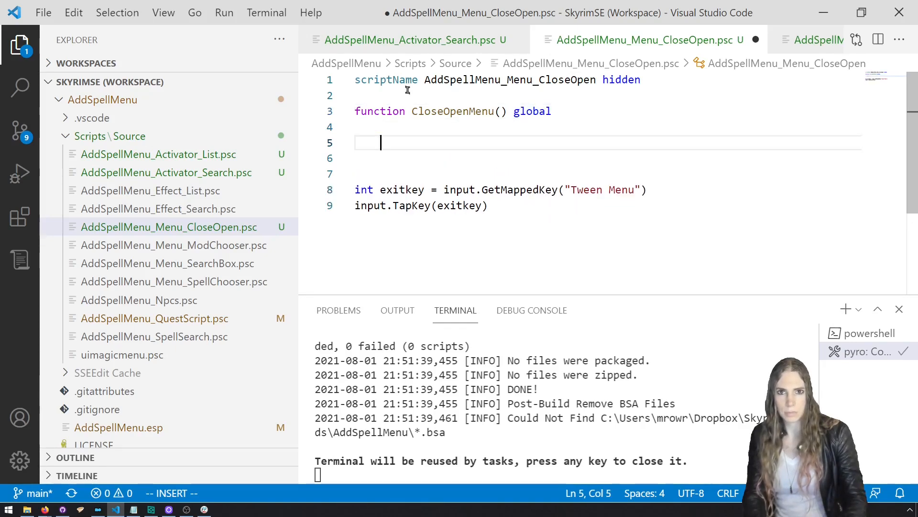
{"action": "type", "text": "endFunction"}
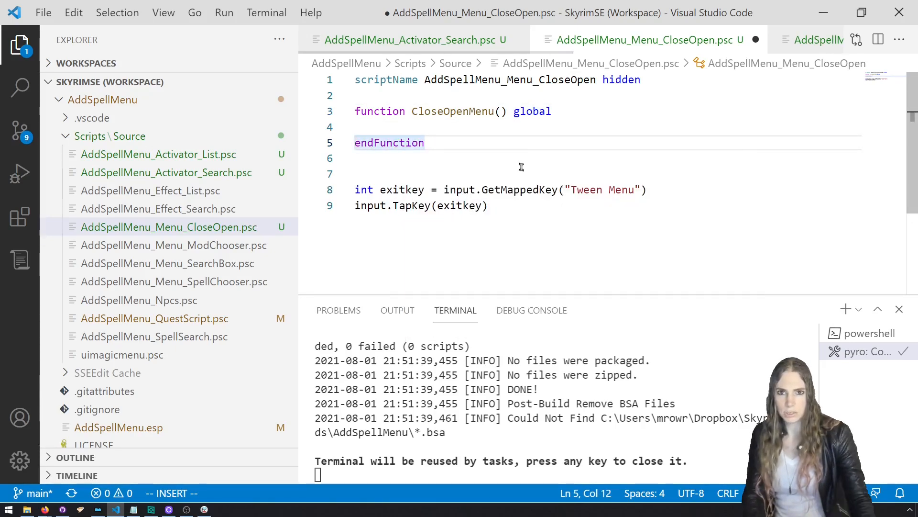
Move the GetMappedKey and TapKey lines into the body of the CloseOpenMenu function.
{"action": "left_click_drag", "start_coordinate": [488, 206], "coordinate": [318, 200]}
{"action": "right_click", "coordinate": [378, 198]}
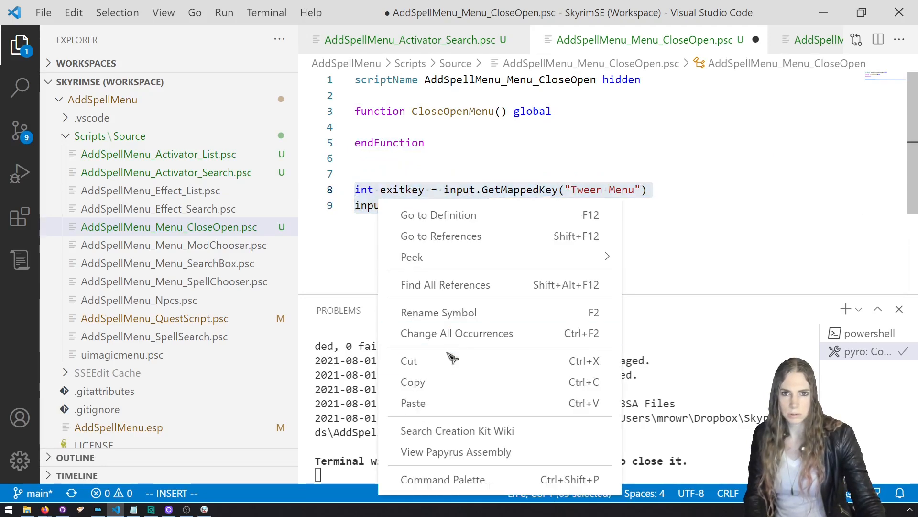
{"action": "left_click", "coordinate": [410, 359]}
{"action": "left_click", "coordinate": [429, 121]}
{"action": "key", "text": "ctrl+v"}
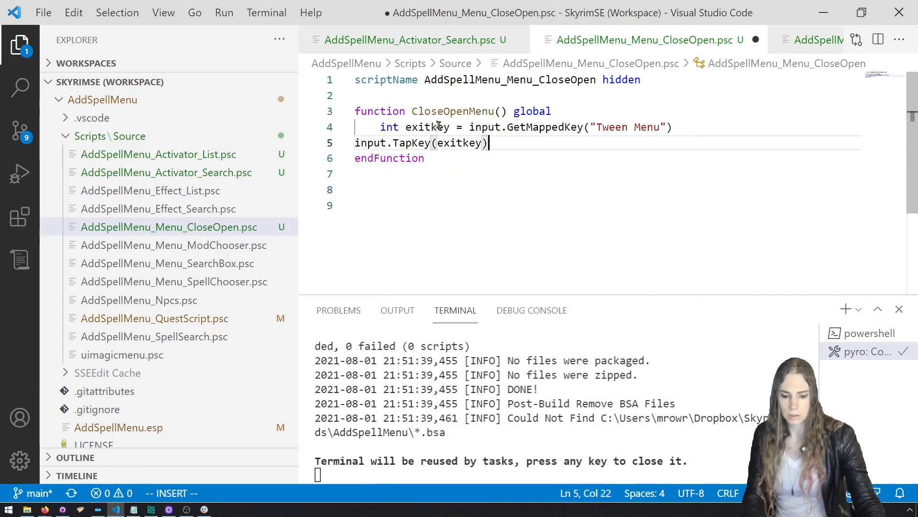
Capitalize Input in both function calls and indent the TapKey line to match the line above.
{"action": "left_click", "coordinate": [475, 126]}
{"action": "key", "text": "BackSpace"}
{"action": "type", "text": "I"}
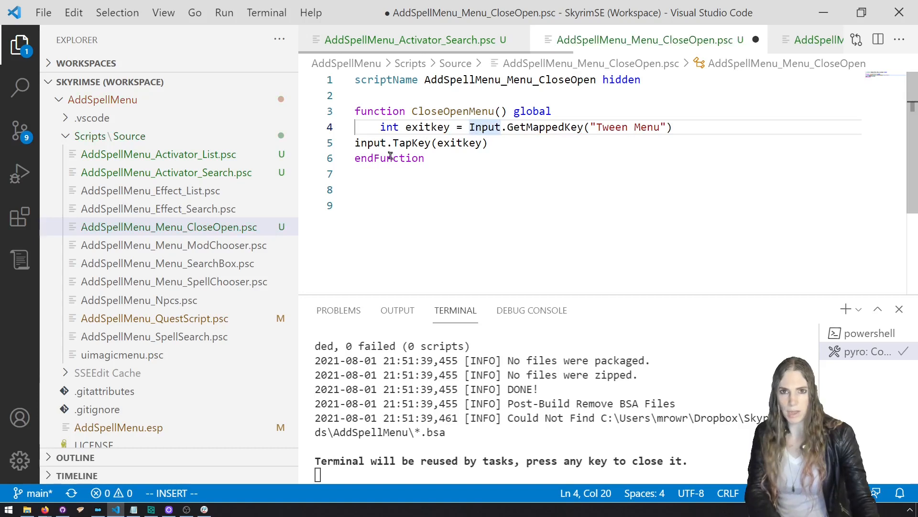
{"action": "left_click", "coordinate": [359, 144]}
{"action": "key", "text": "Tab"}
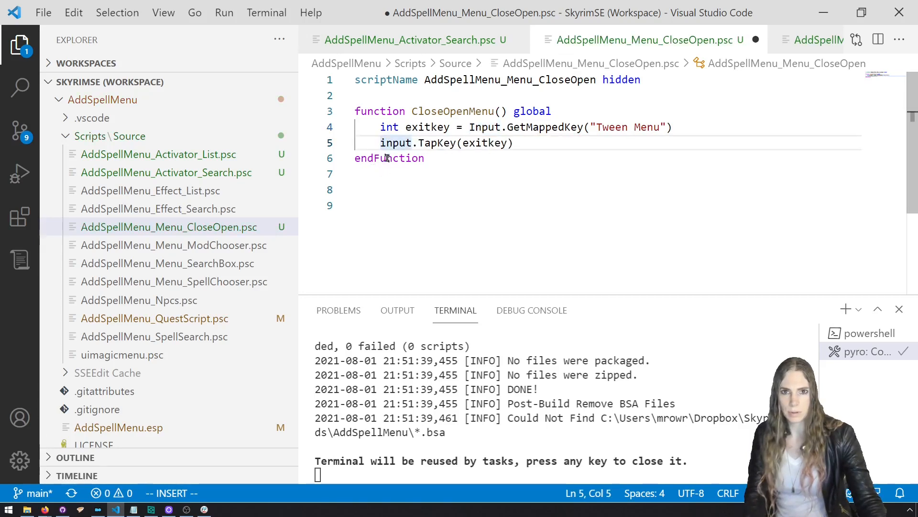
{"action": "key", "text": "BackSpace"}
{"action": "type", "text": "I"}
{"action": "key", "text": "Escape"}
{"action": "left_click", "coordinate": [415, 210]}
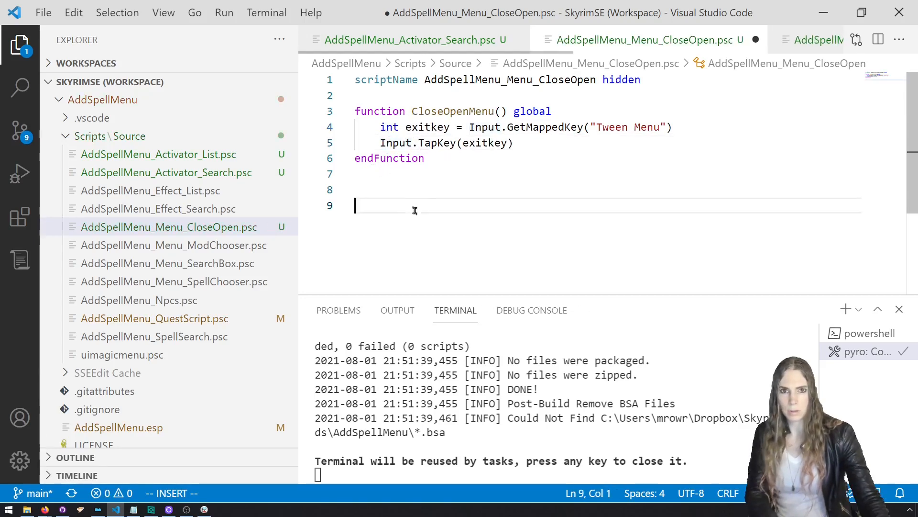
Remove the extra blank lines after endFunction and build the project with the new script.
{"action": "key", "text": "BackSpace"}
{"action": "key", "text": "BackSpace"}
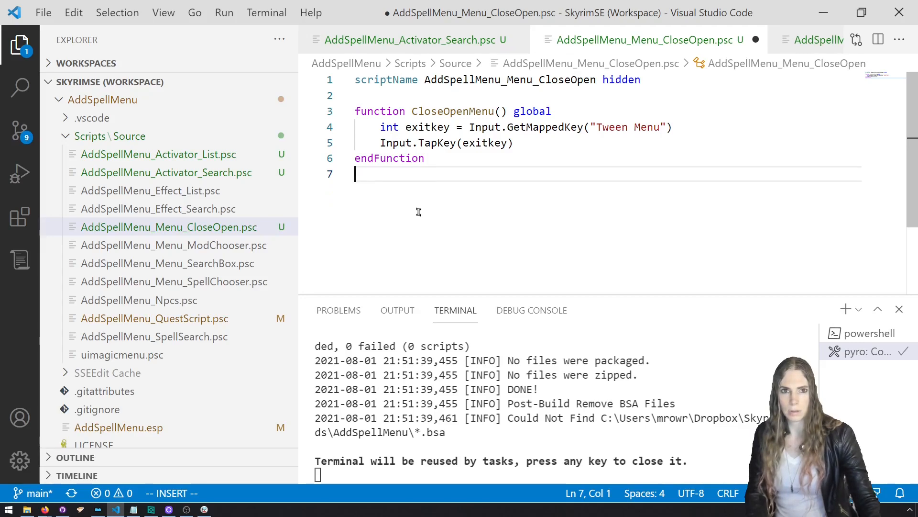
{"action": "key", "text": "ctrl+shift+b"}
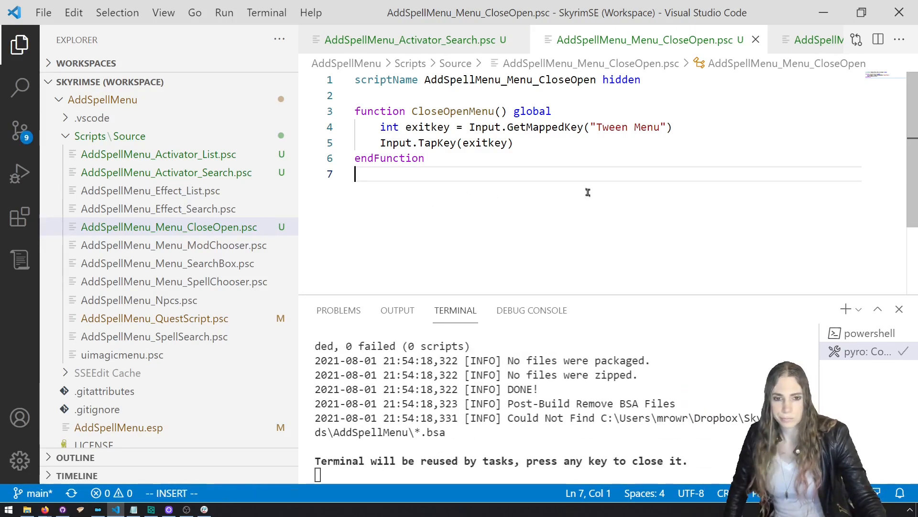
{"action": "left_click", "coordinate": [99, 510]}
{"action": "left_click", "coordinate": [828, 112]}
{"action": "left_click", "coordinate": [693, 19]}
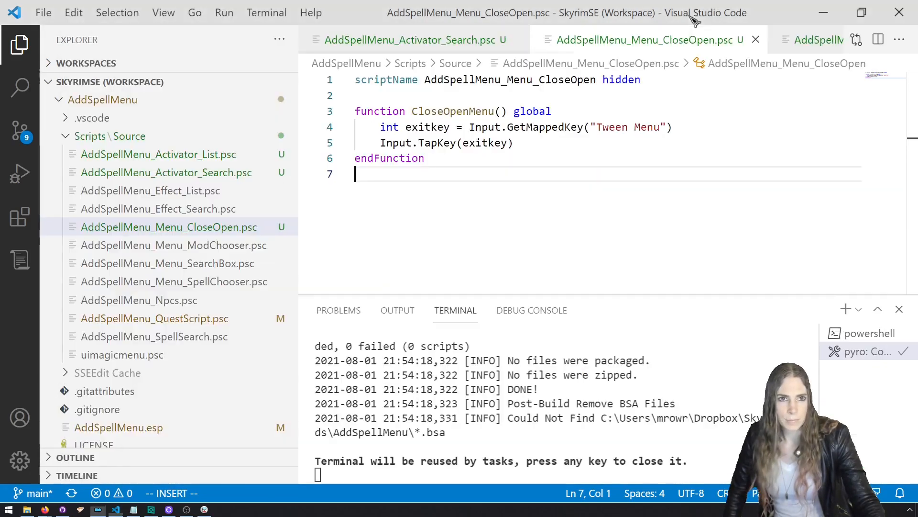
In AddSpellMenu_Activator_Search.psc, replace the UI.Invoke line with AddSpellMenu_Menu_CloseOpen.CloseOpenMenu() and select the new call.
{"action": "left_click", "coordinate": [216, 172]}
{"action": "left_click_drag", "start_coordinate": [680, 173], "coordinate": [383, 178]}
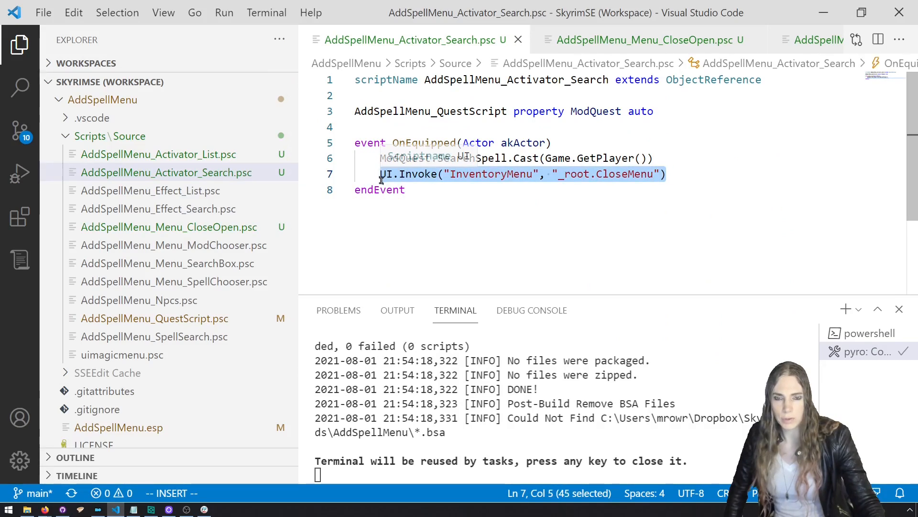
{"action": "key", "text": "BackSpace"}
{"action": "type", "text": "A"}
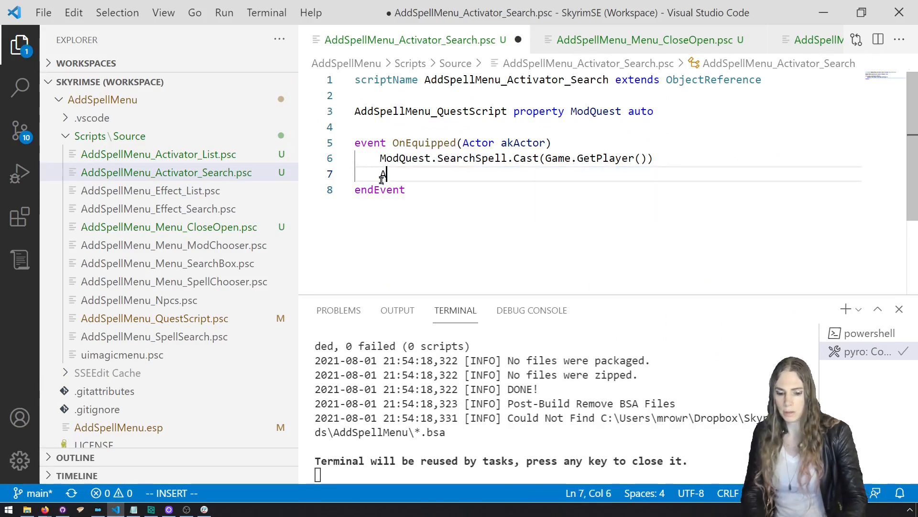
{"action": "type", "text": "ddspell"}
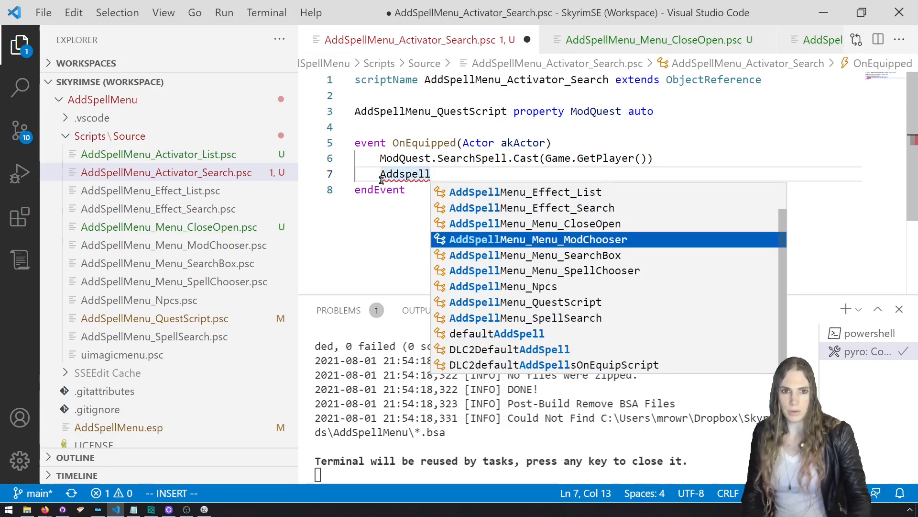
{"action": "key", "text": "Up"}
{"action": "key", "text": "Return"}
{"action": "type", "text": "."}
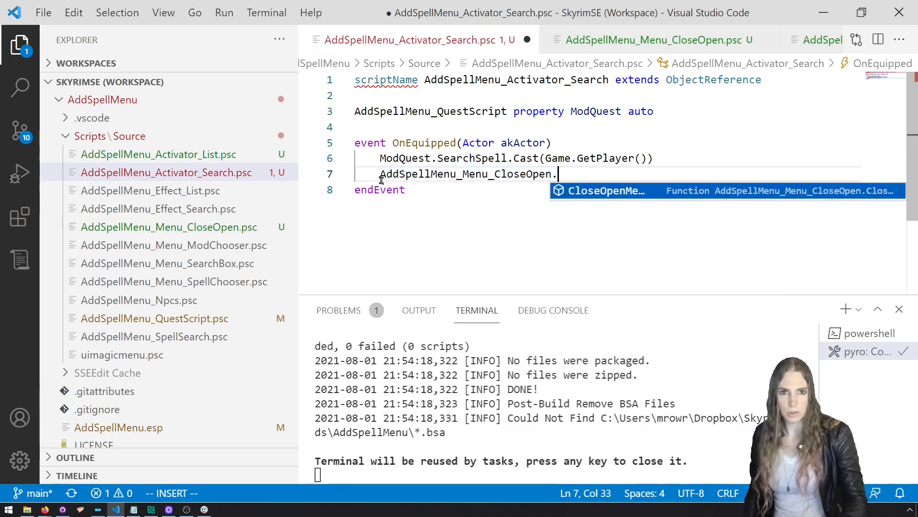
{"action": "key", "text": "Return"}
{"action": "type", "text": "()"}
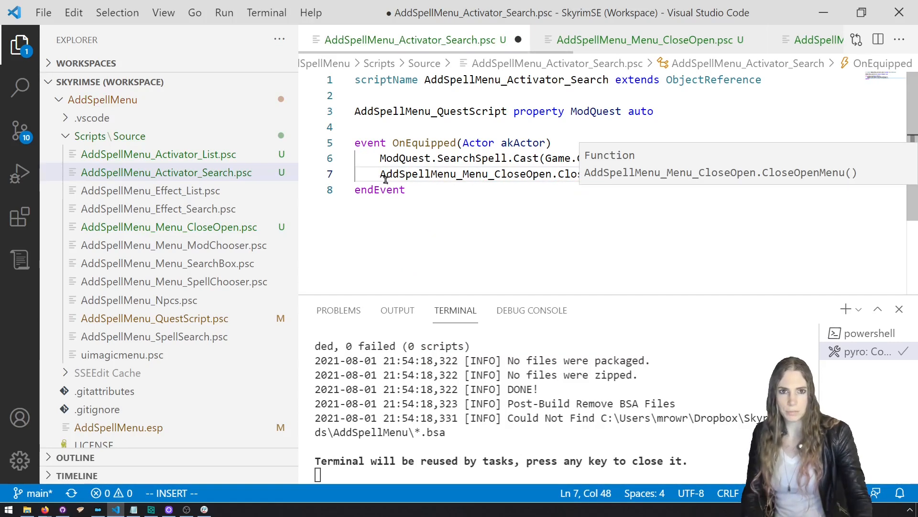
{"action": "left_click_drag", "start_coordinate": [654, 175], "coordinate": [381, 178]}
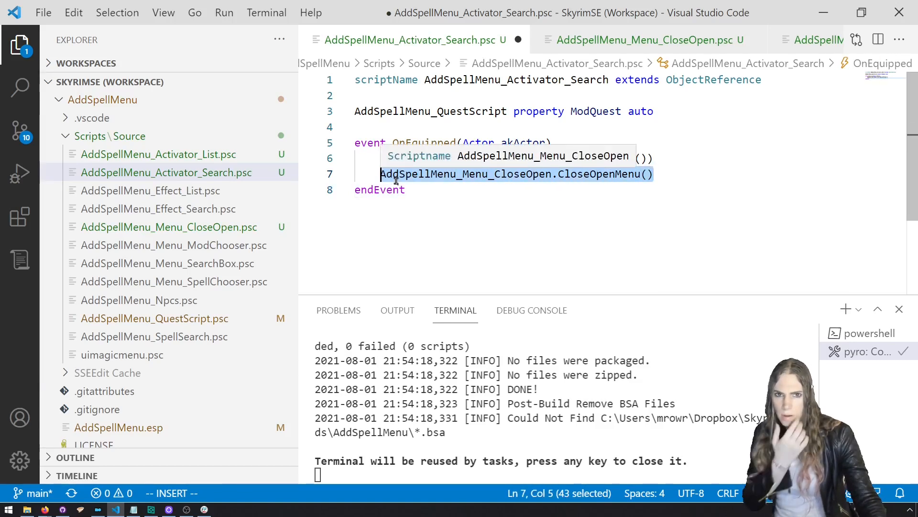
Rename the script file AddSpellMenu_Menu_CloseOpen.psc as AddSpellMenu_Menu_Controls.psc.
{"action": "left_click", "coordinate": [217, 229]}
{"action": "left_click", "coordinate": [221, 233]}
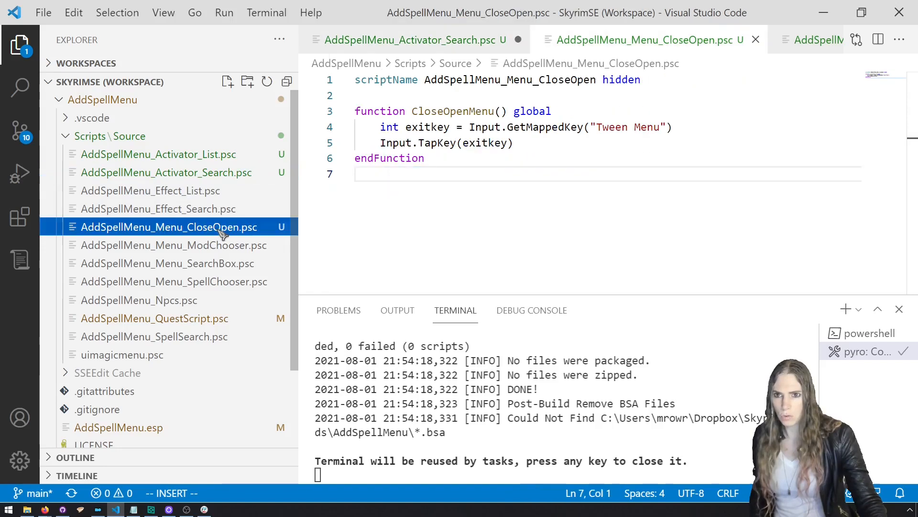
{"action": "key", "text": "F2"}
{"action": "key", "text": "BackSpace"}
{"action": "key", "text": "BackSpace"}
{"action": "key", "text": "BackSpace"}
{"action": "type", "text": "ontro"}
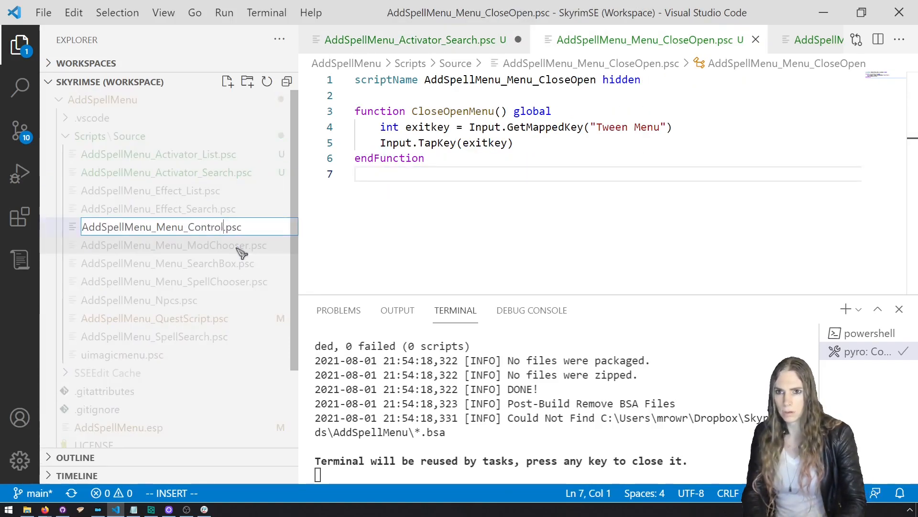
{"action": "type", "text": "ls"}
{"action": "key", "text": "Return"}
Change the scriptName in the renamed file to AddSpellMenu_Menu_Controls and save it.
{"action": "left_click_drag", "start_coordinate": [539, 81], "coordinate": [600, 88]}
{"action": "left_click", "coordinate": [597, 81]}
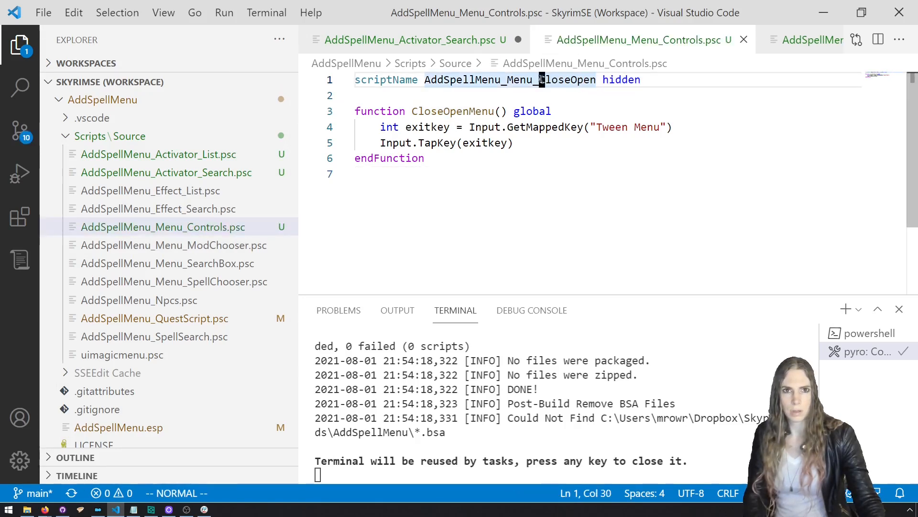
{"action": "left_click_drag", "start_coordinate": [540, 80], "coordinate": [589, 80]}
{"action": "type", "text": "cControls"}
{"action": "key", "text": "ctrl+s"}
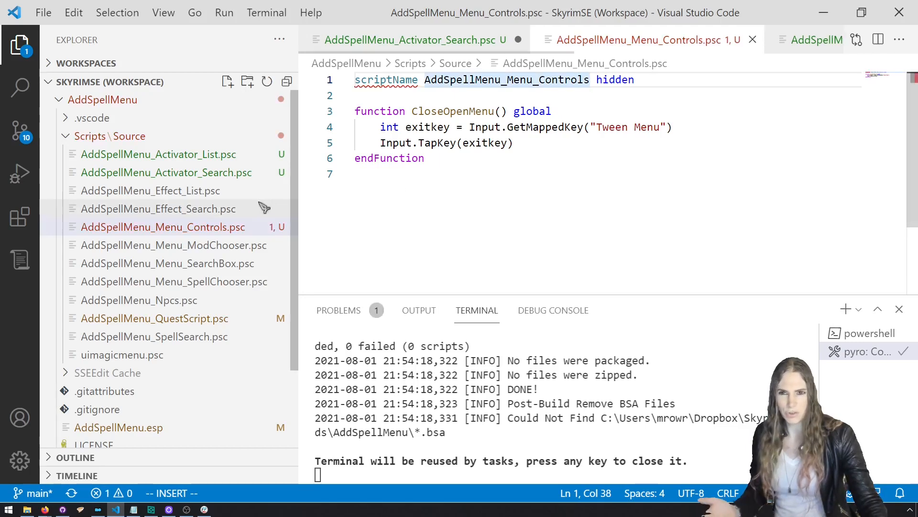
In AddSpellMenu_Activator_Search.psc, change the menu-closing call to AddSpellMenu_Menu_Controls.CloseOpenMenu().
{"action": "left_click", "coordinate": [207, 154]}
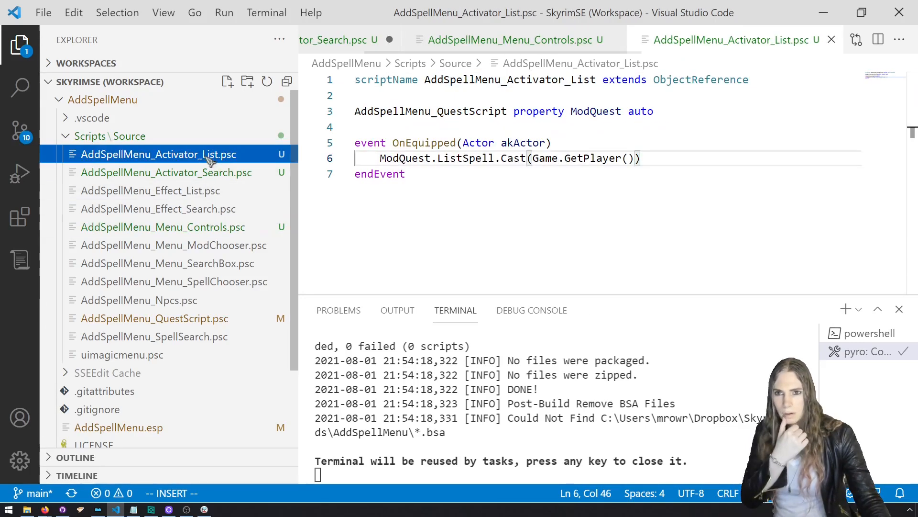
{"action": "left_click", "coordinate": [225, 172]}
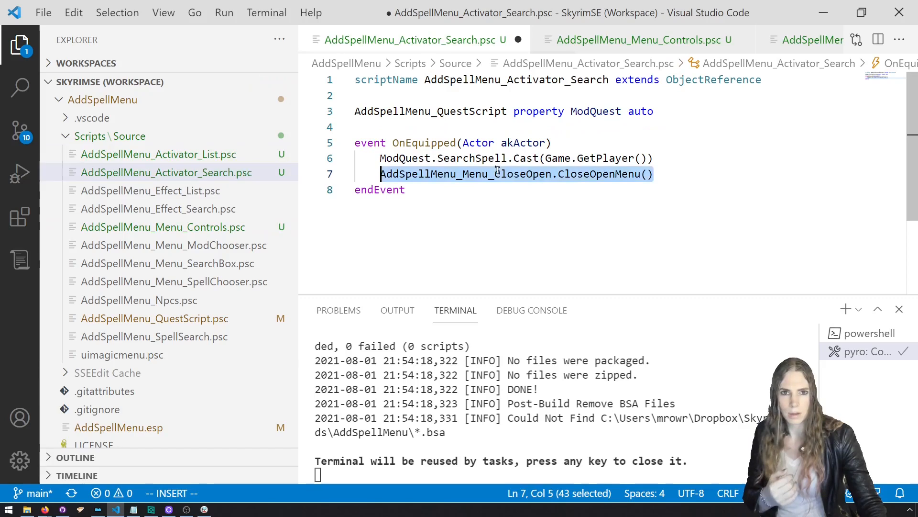
{"action": "left_click_drag", "start_coordinate": [494, 175], "coordinate": [543, 175]}
{"action": "type", "text": "Controls"}
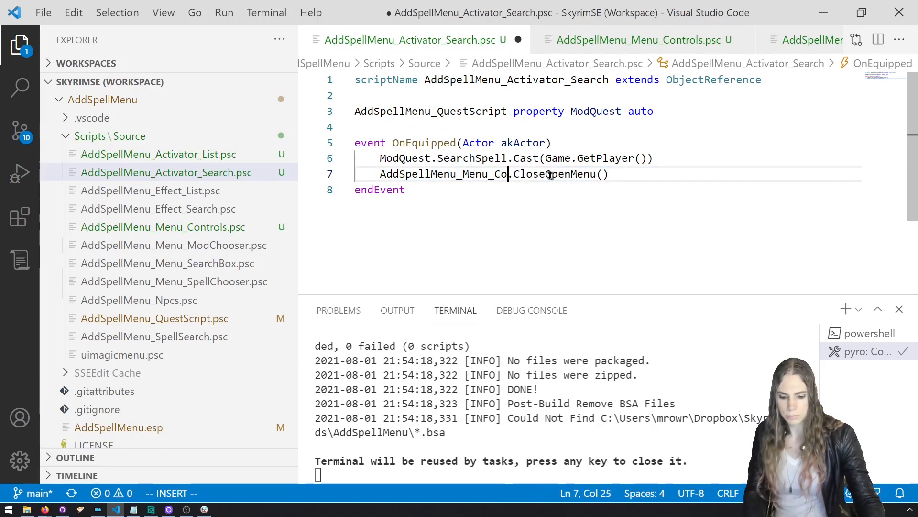
Copy the CloseOpenMenu call into AddSpellMenu_Activator_List.psc on a new line below the ListSpell.Cast line, and build the project.
{"action": "left_click_drag", "start_coordinate": [661, 173], "coordinate": [381, 173]}
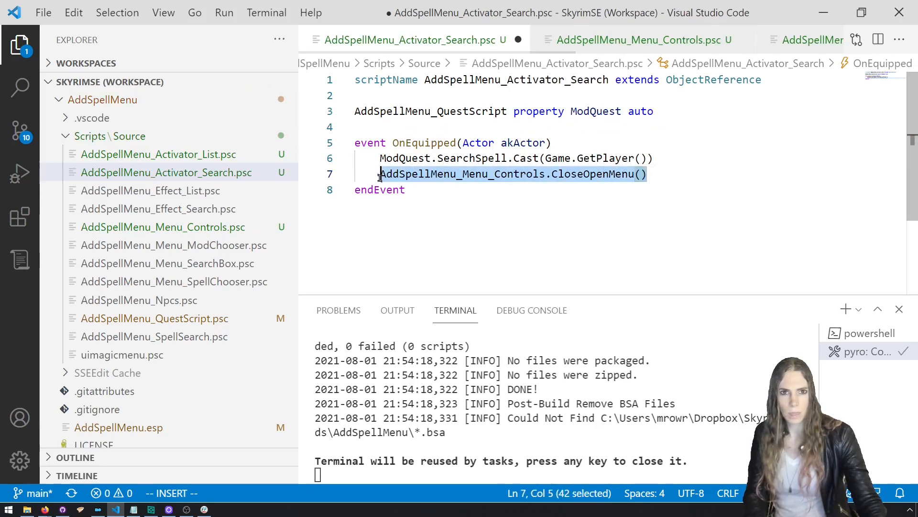
{"action": "right_click", "coordinate": [397, 178]}
{"action": "left_click", "coordinate": [462, 360]}
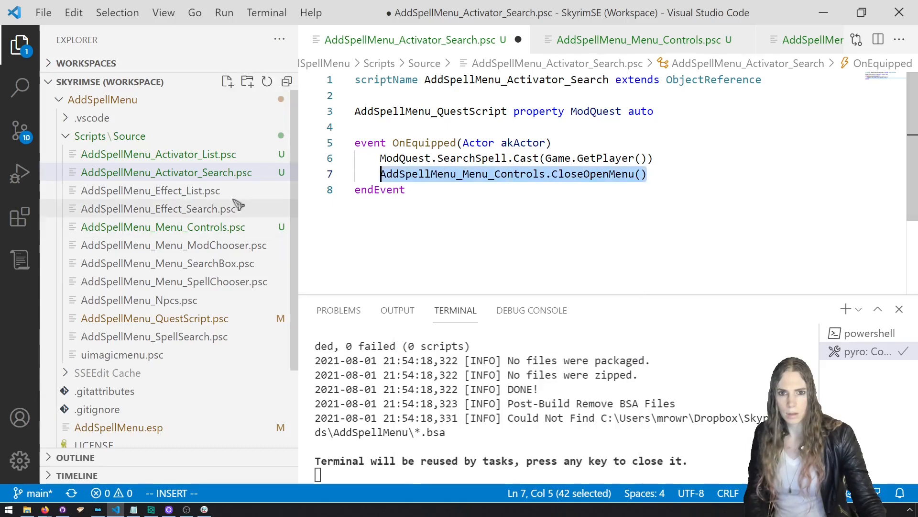
{"action": "left_click", "coordinate": [234, 155]}
{"action": "left_click", "coordinate": [680, 163]}
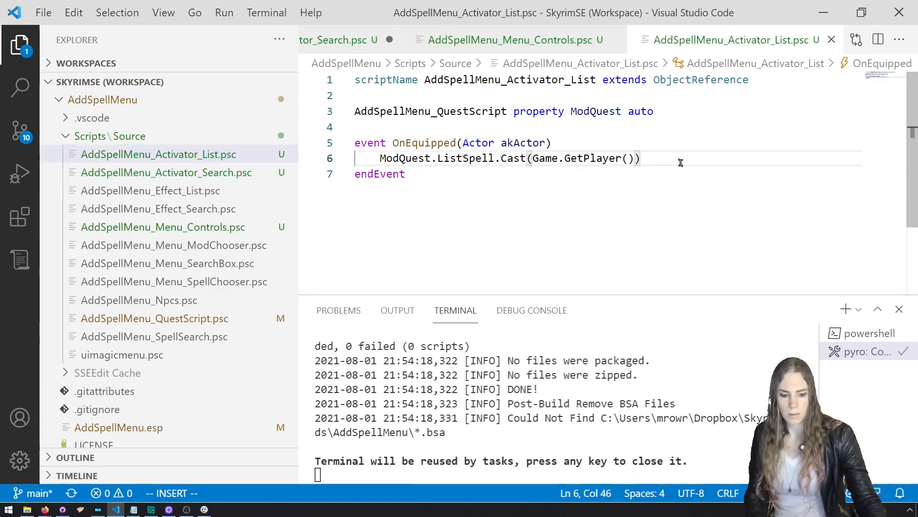
{"action": "key", "text": "Return"}
{"action": "key", "text": "ctrl+v"}
{"action": "key", "text": "ctrl+shift+b"}
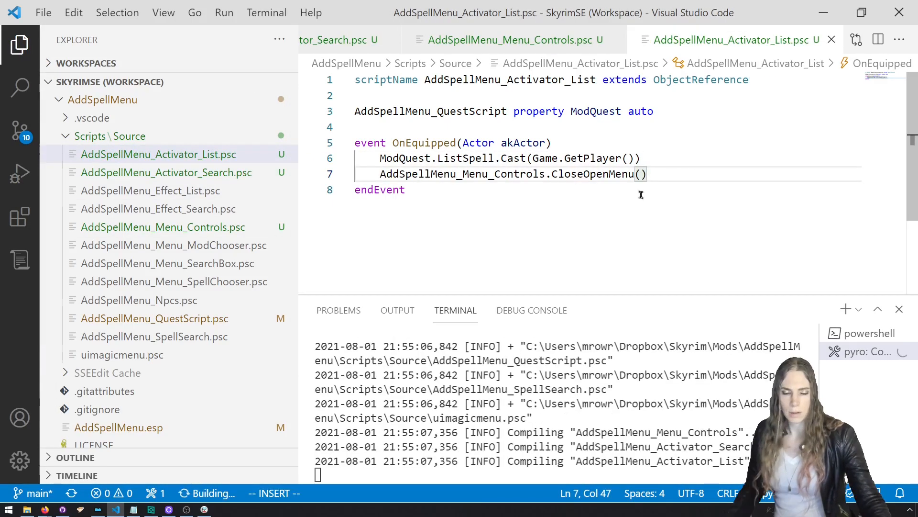
Switch to Mod Organizer, launch Skyrim through SKSE and run the console command coc riverwood from the main menu.
{"action": "left_click", "coordinate": [98, 509]}
{"action": "left_click", "coordinate": [831, 117]}
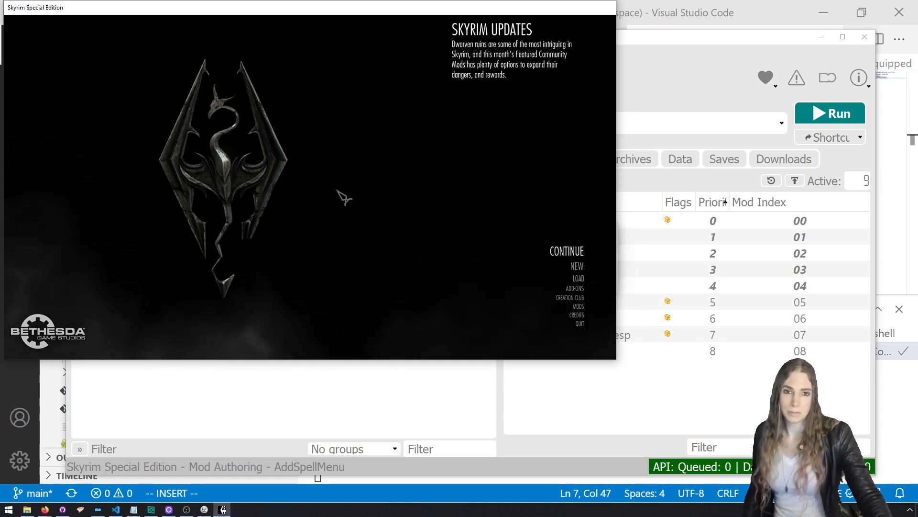
{"action": "key", "text": "grave"}
{"action": "type", "text": "coc riverw"}
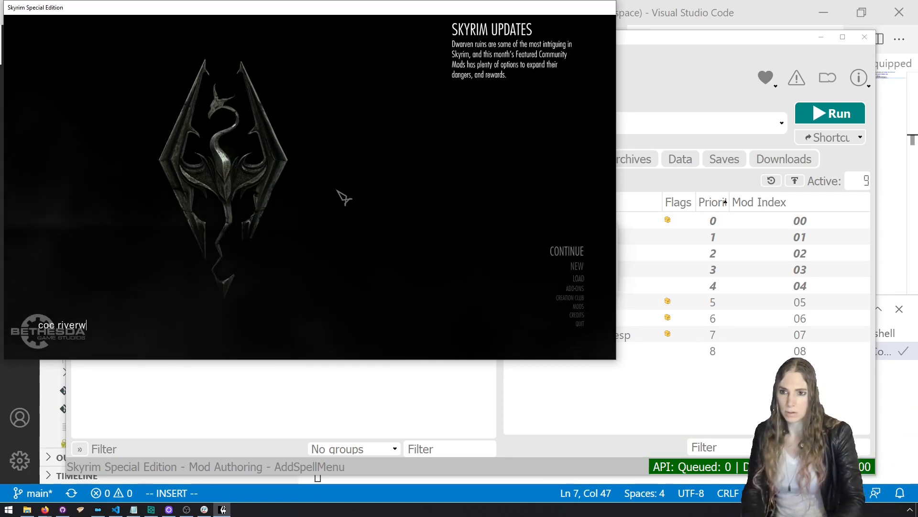
{"action": "type", "text": "ood"}
{"action": "key", "text": "Return"}
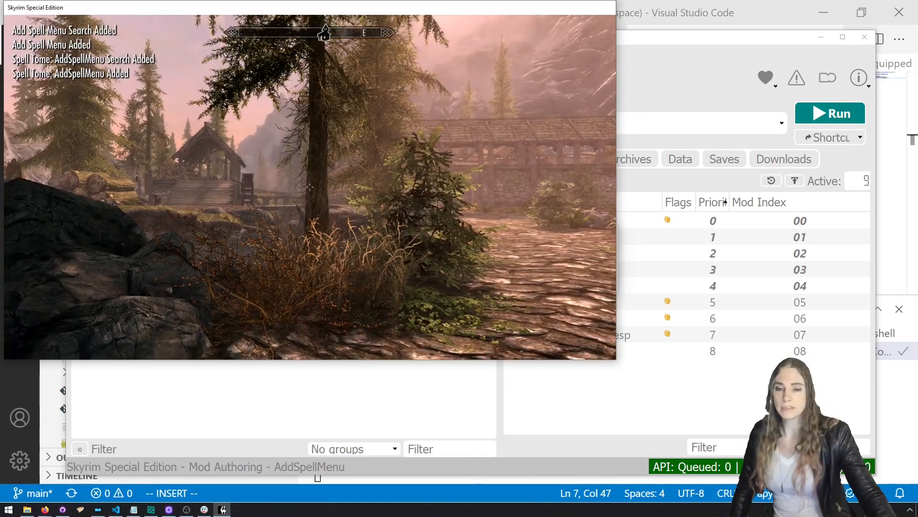
Use the Add Spell Menu Search item from the inventory, cancel the search box and leave the game.
{"action": "key", "text": "i"}
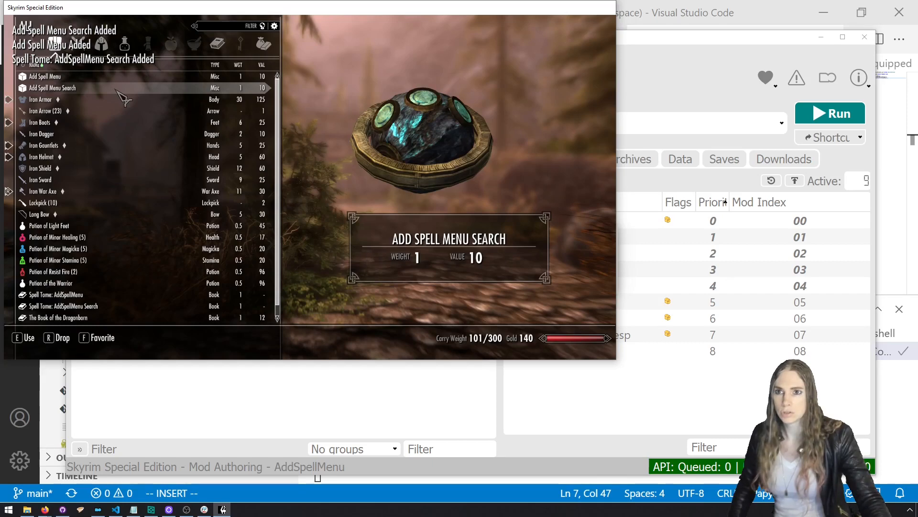
{"action": "left_click", "coordinate": [117, 89]}
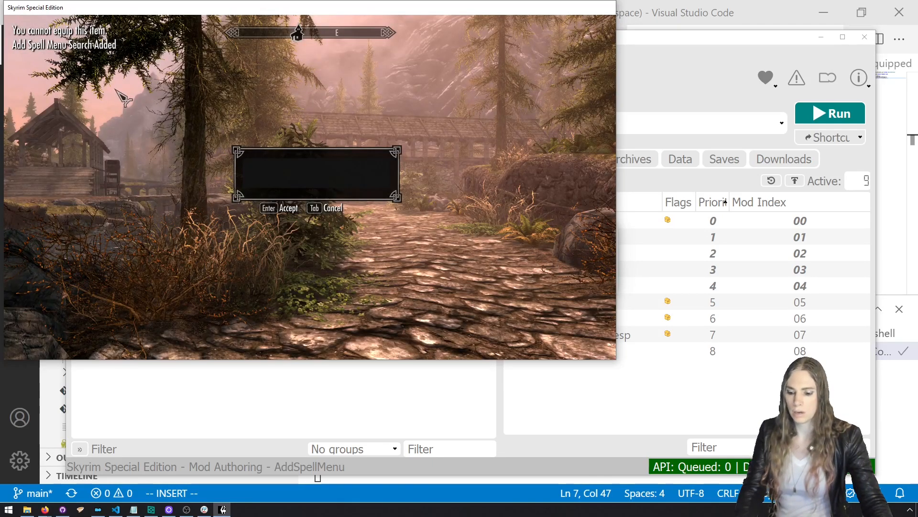
{"action": "key", "text": "Tab"}
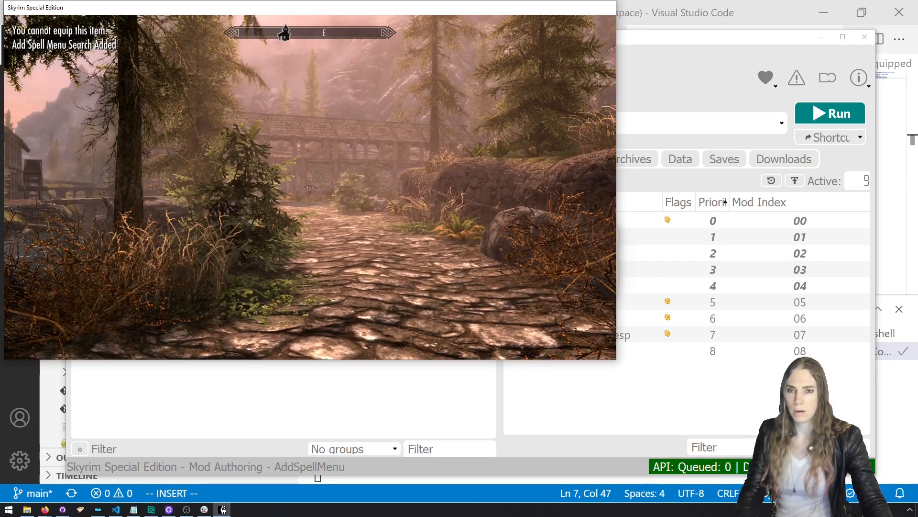
{"action": "key", "text": "grave"}
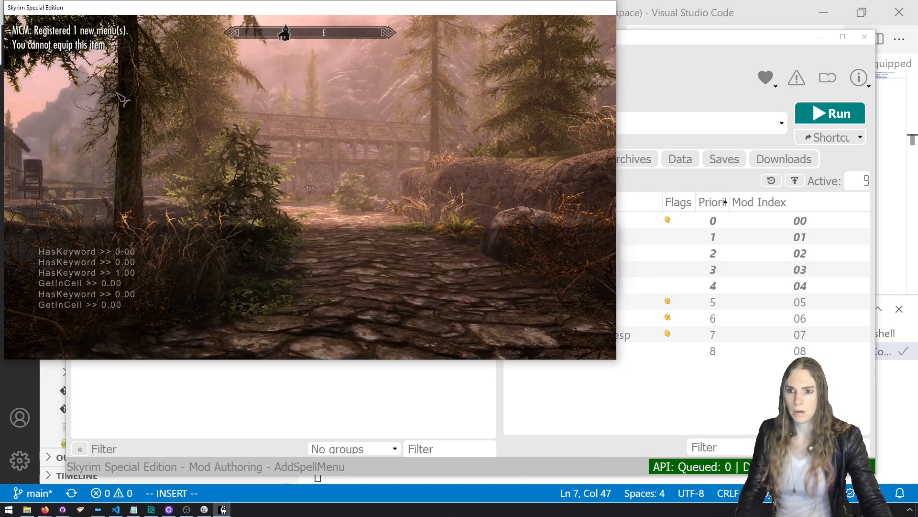
{"action": "key", "text": "alt+Tab"}
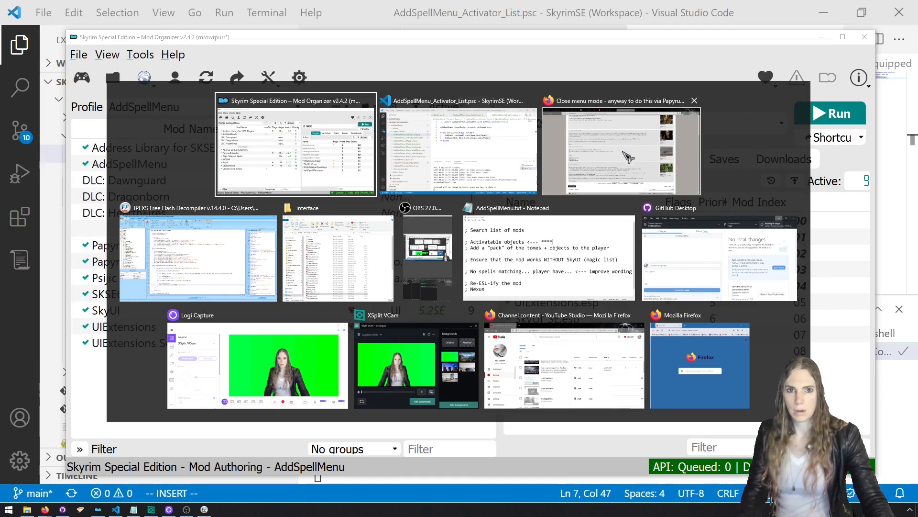
Back in Visual Studio Code, change the mapped key name in CloseOpenMenu to "TweenMenu" and build the project.
{"action": "left_click", "coordinate": [488, 162]}
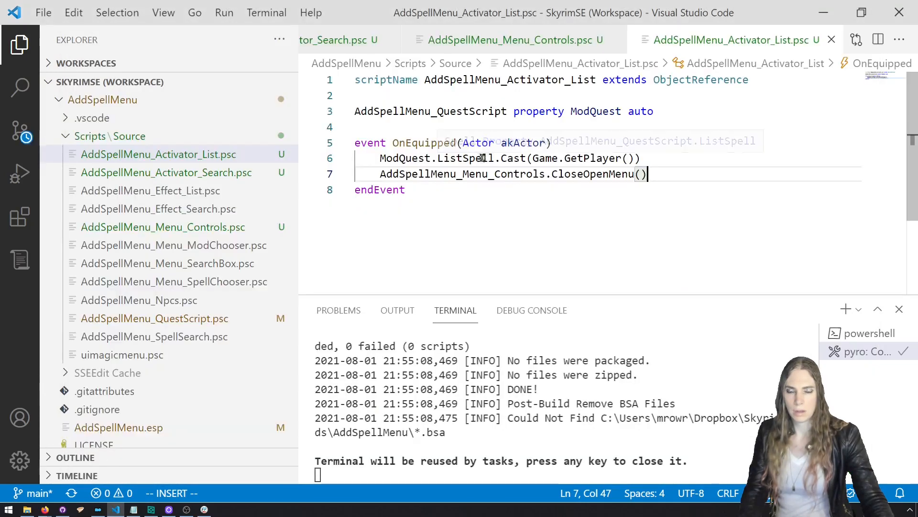
{"action": "left_click", "coordinate": [225, 226]}
{"action": "left_click", "coordinate": [633, 127]}
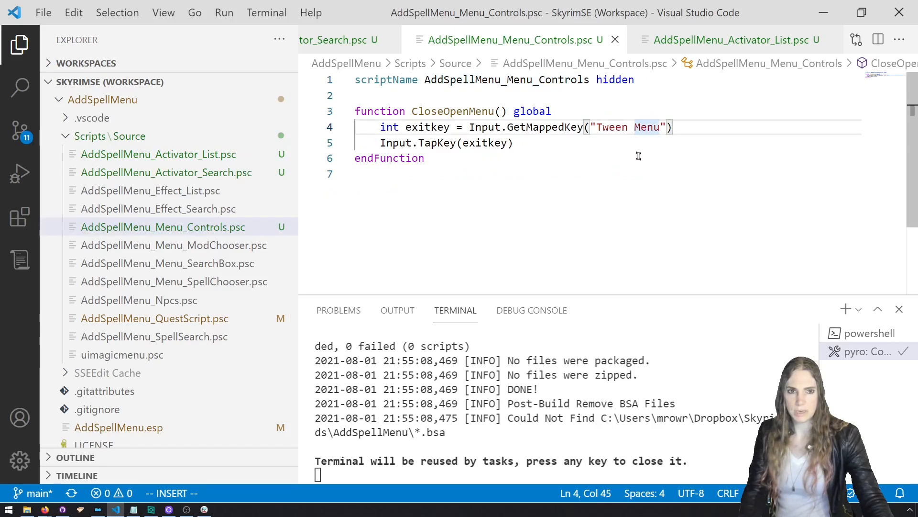
{"action": "key", "text": "BackSpace"}
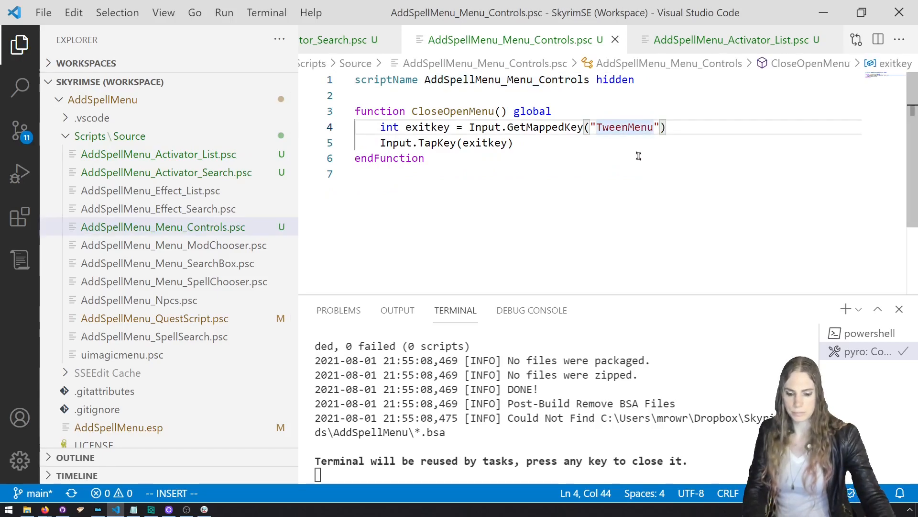
{"action": "key", "text": "ctrl+shift+b"}
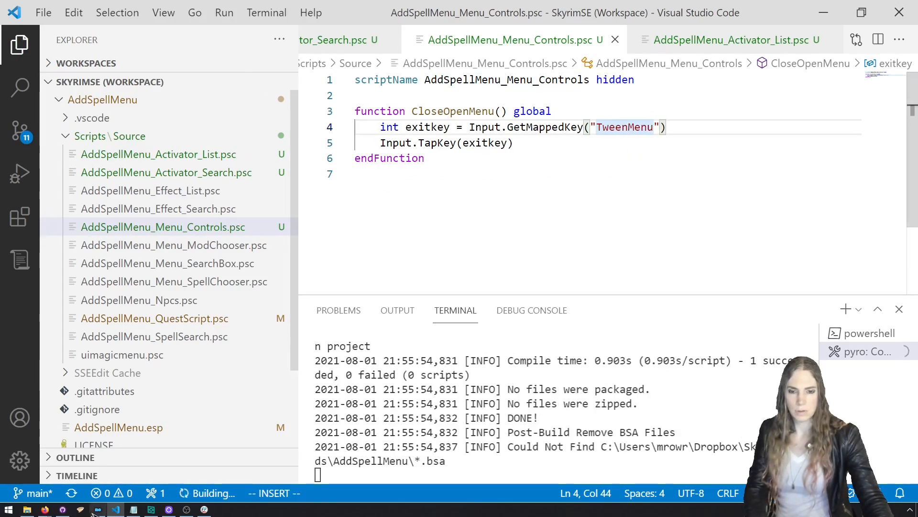
Relaunch Skyrim through SKSE from Mod Organizer and load into Riverwood with the console's coc command.
{"action": "left_click", "coordinate": [98, 509]}
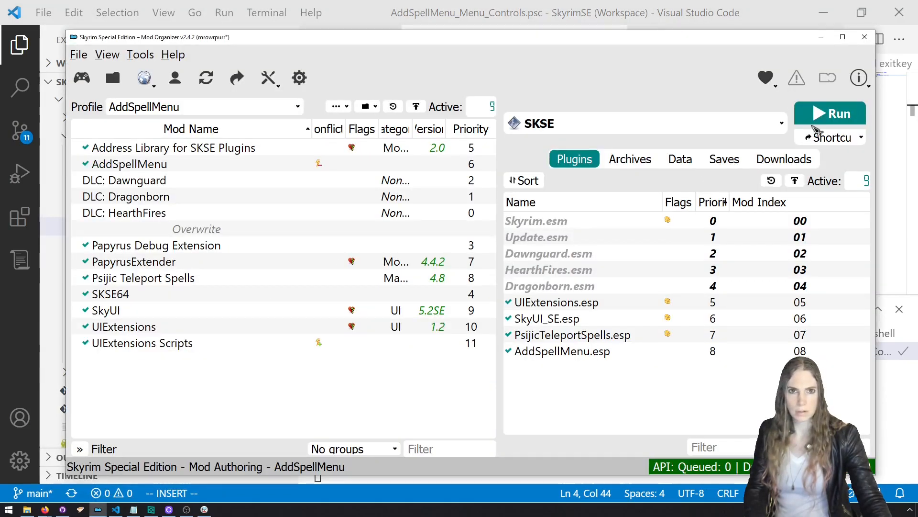
{"action": "left_click", "coordinate": [823, 120]}
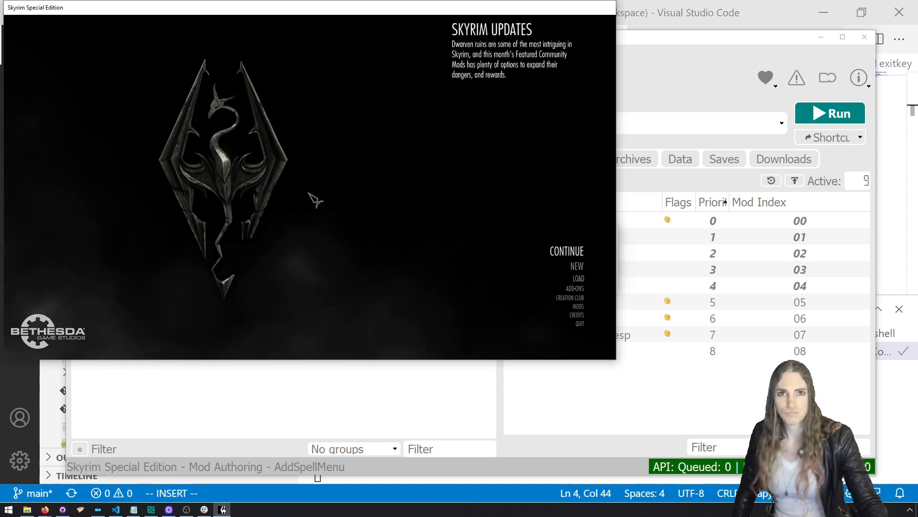
{"action": "key", "text": "grave"}
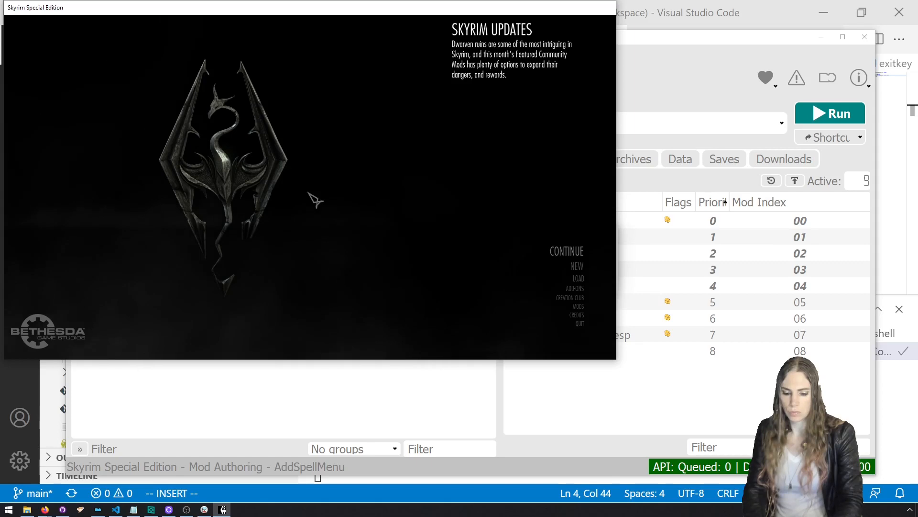
{"action": "type", "text": "erwood"}
{"action": "key", "text": "Return"}
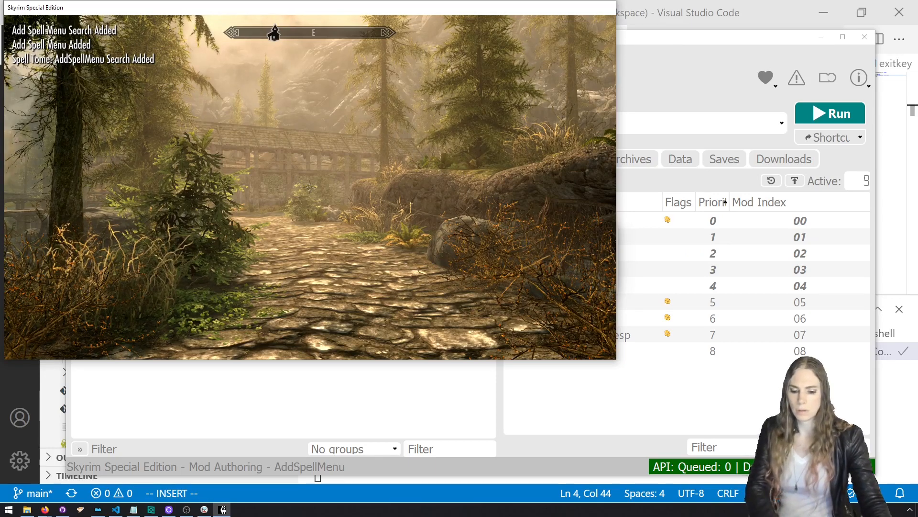
Test the Add Spell Menu Search item from the inventory again and quit the game.
{"action": "key", "text": "i"}
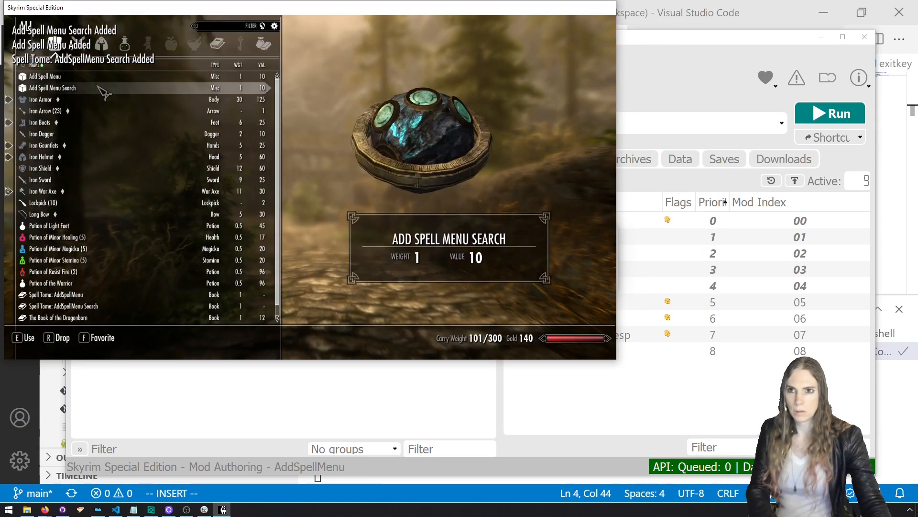
{"action": "left_click", "coordinate": [98, 86]}
{"action": "key", "text": "Tab"}
{"action": "key", "text": "alt+F4"}
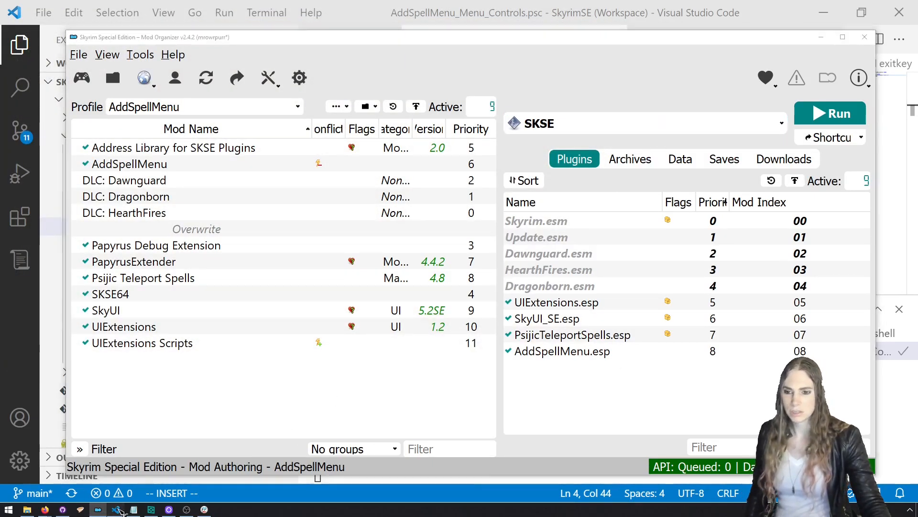
Return to Visual Studio Code and delete the GetMappedKey and TapKey lines from the CloseOpenMenu function in AddSpellMenu_Menu_Controls.psc.
{"action": "left_click", "coordinate": [116, 509]}
{"action": "left_click", "coordinate": [533, 143]}
{"action": "left_click_drag", "start_coordinate": [533, 143], "coordinate": [309, 132]}
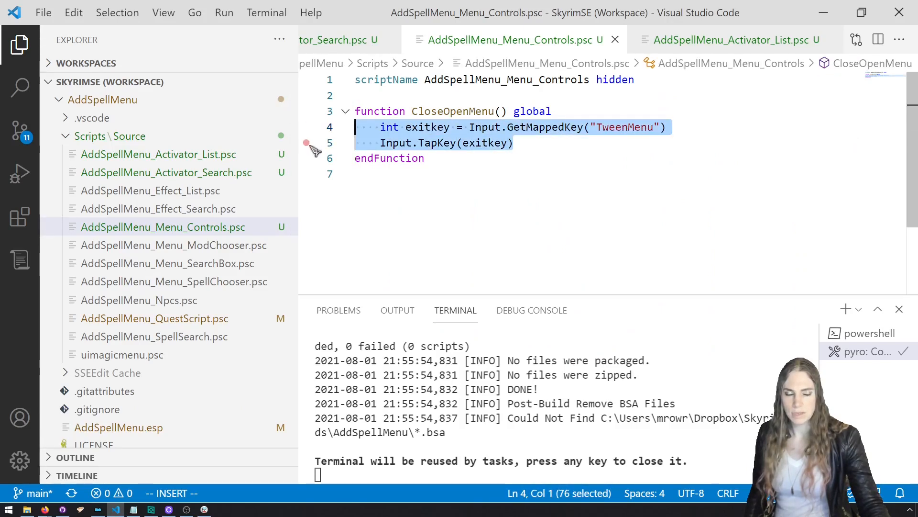
{"action": "left_click_drag", "start_coordinate": [514, 142], "coordinate": [385, 128]}
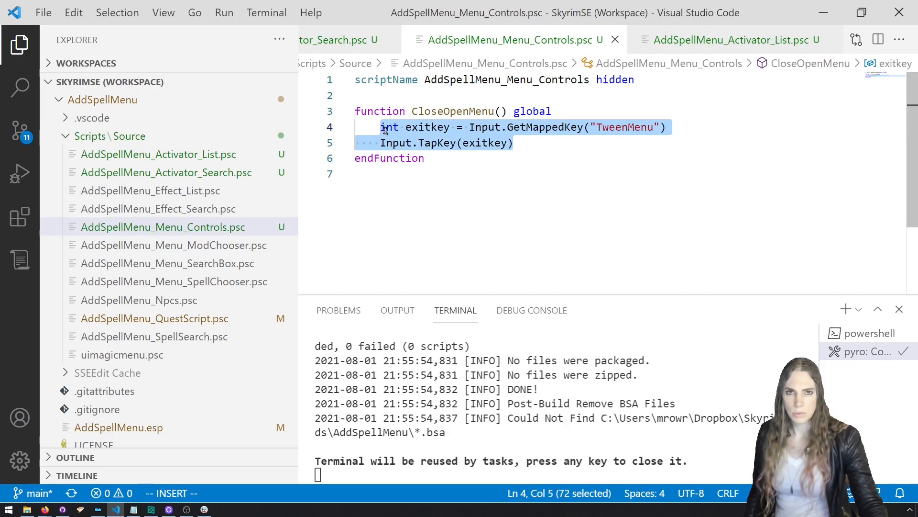
{"action": "key", "text": "BackSpace"}
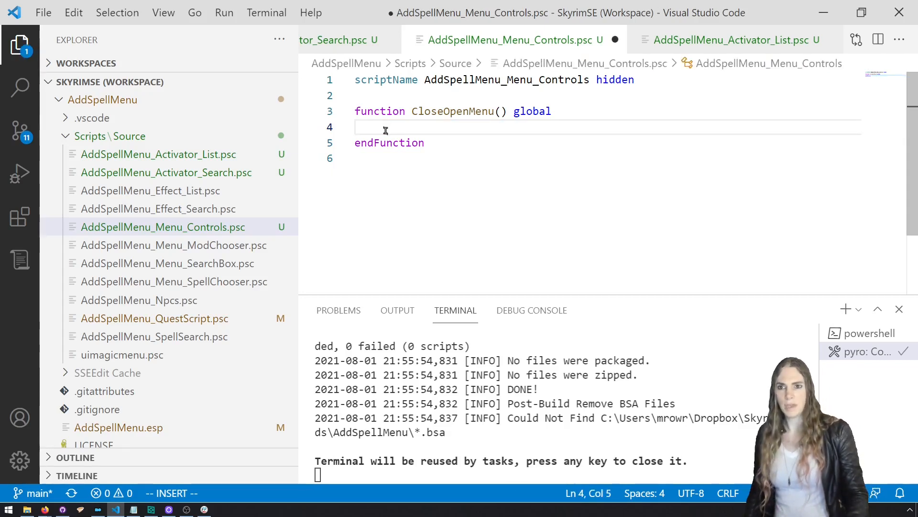
In CloseOpenMenu, declare a string functionToCall that receives the result of AddSpellMenu_Menu_SearchBox.Show().
{"action": "type", "text": "string "}
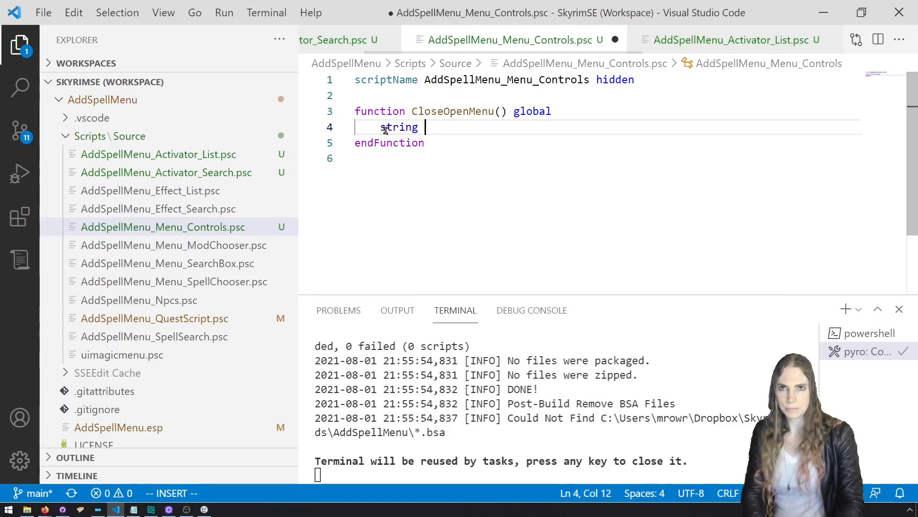
{"action": "type", "text": "functionTo"}
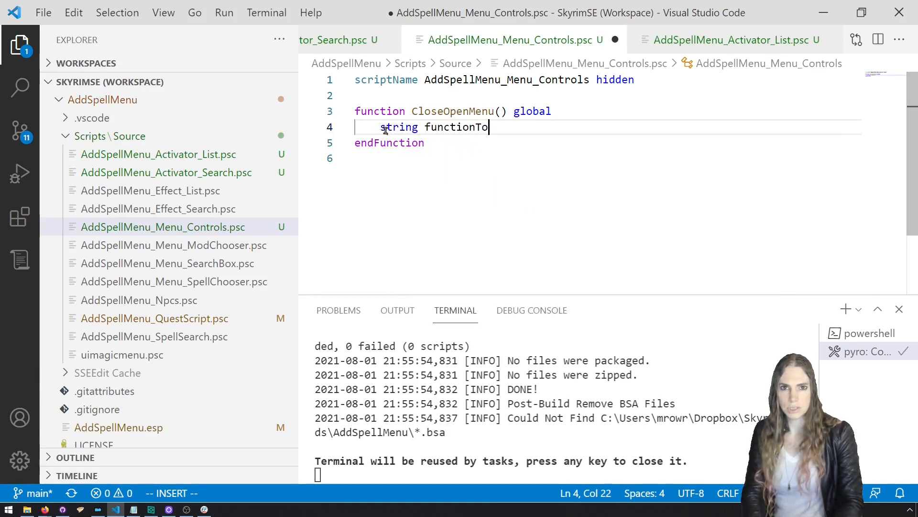
{"action": "type", "text": "Call = "}
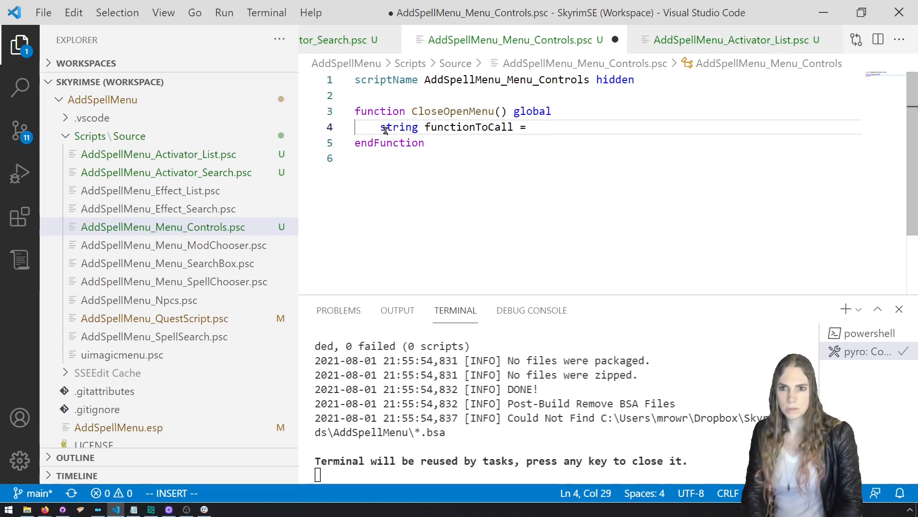
{"action": "type", "text": "AddspellMenu."}
{"action": "key", "text": "BackSpace"}
{"action": "key", "text": "BackSpace"}
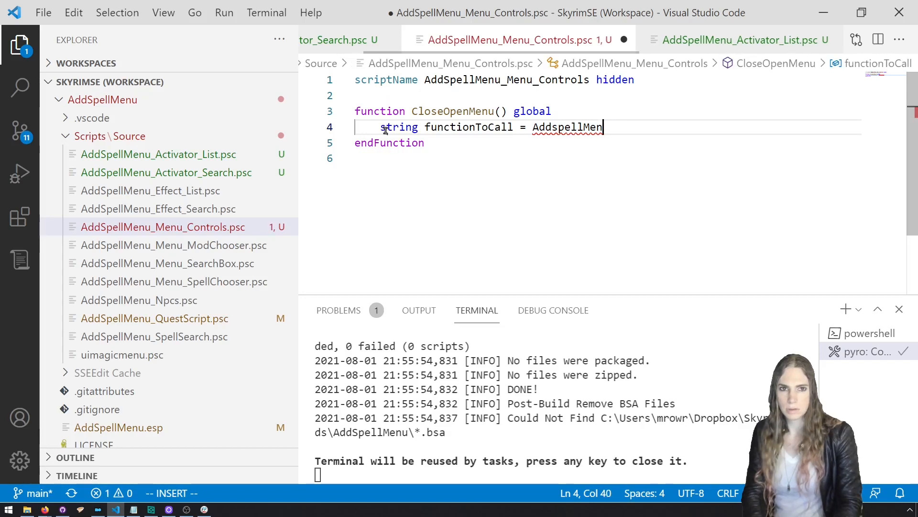
{"action": "key", "text": "BackSpace"}
{"action": "key", "text": "BackSpace"}
{"action": "key", "text": "BackSpace"}
{"action": "key", "text": "BackSpace"}
{"action": "key", "text": "BackSpace"}
{"action": "key", "text": "BackSpace"}
{"action": "key", "text": "BackSpace"}
{"action": "key", "text": "BackSpace"}
{"action": "key", "text": "BackSpace"}
{"action": "key", "text": "BackSpace"}
{"action": "type", "text": "ddSpellMenu"}
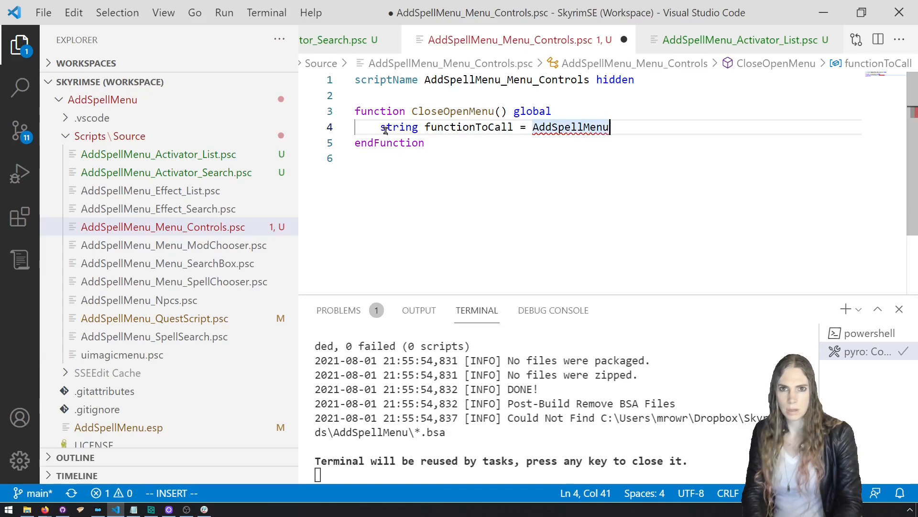
{"action": "type", "text": "_"}
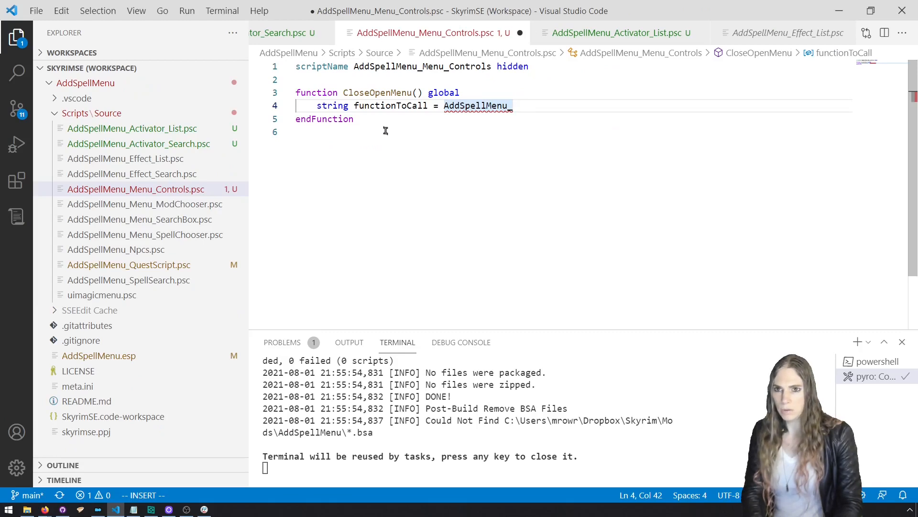
{"action": "type", "text": "Menu_"}
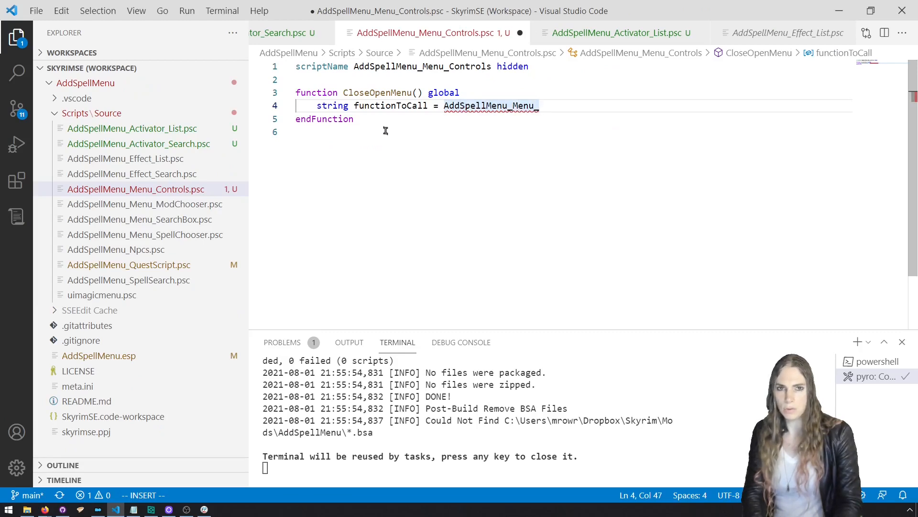
{"action": "type", "text": "SearchBox."}
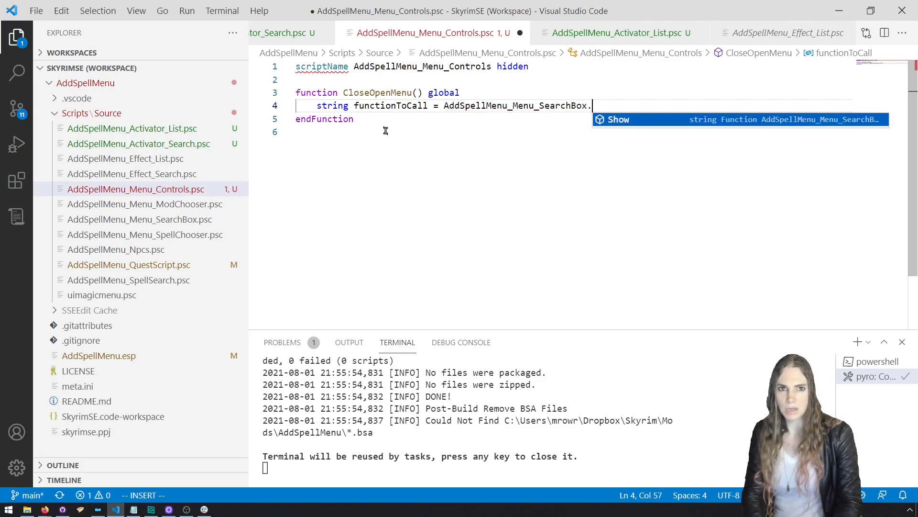
{"action": "type", "text": "Show()"}
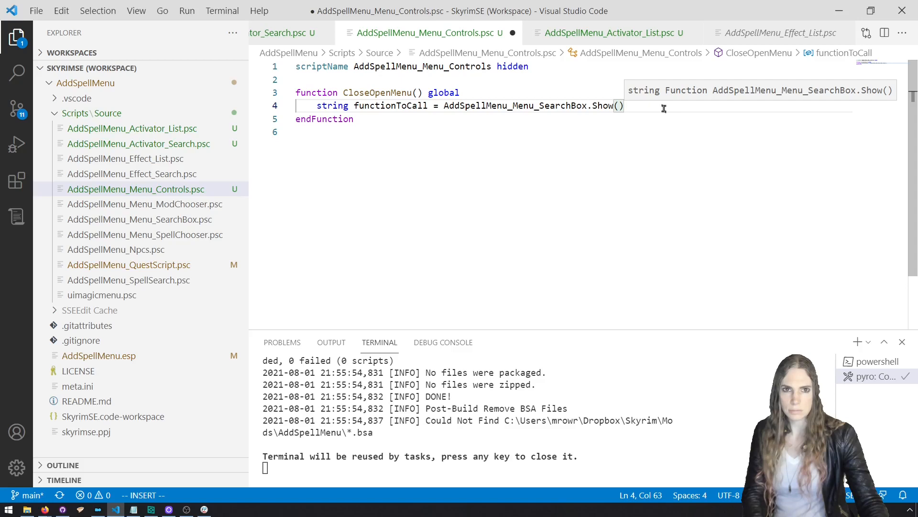
Add a UI.Invoke(functionToCall) call below the string declaration and save the script.
{"action": "key", "text": "Return"}
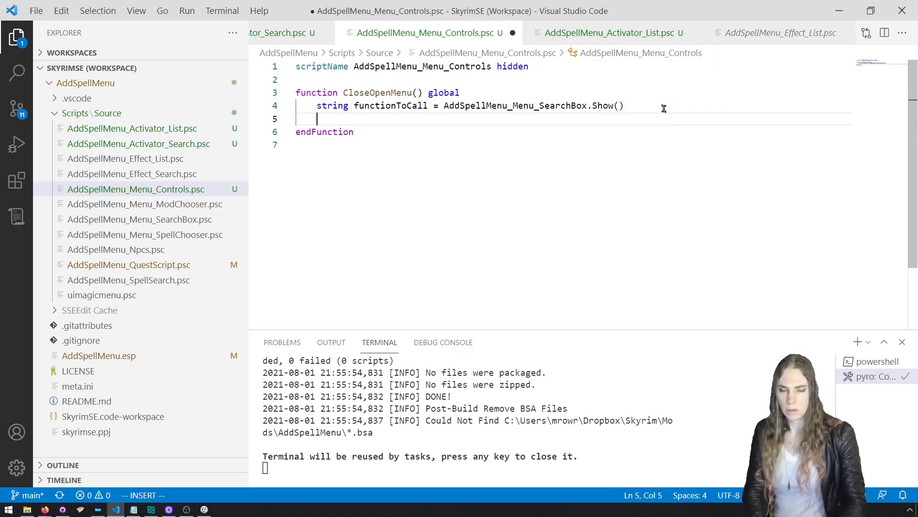
{"action": "type", "text": "UI.in"}
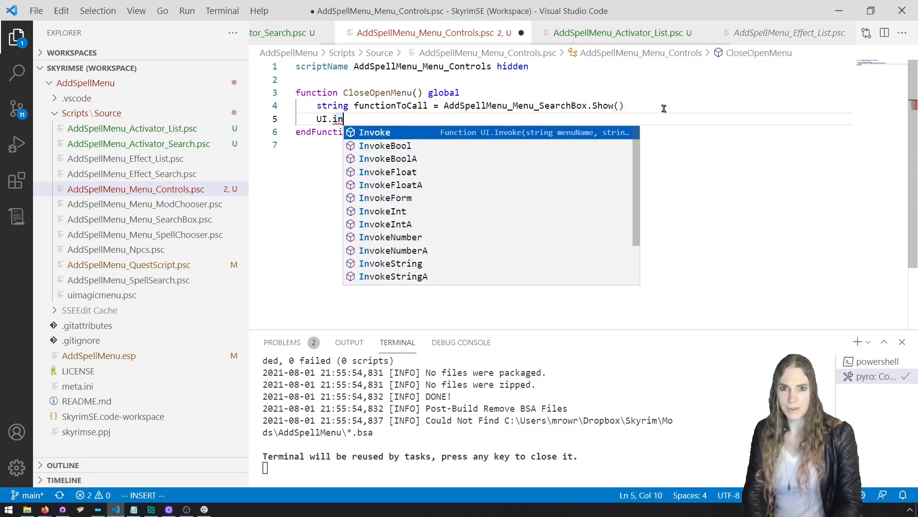
{"action": "key", "text": "Tab"}
{"action": "type", "text": "(func"}
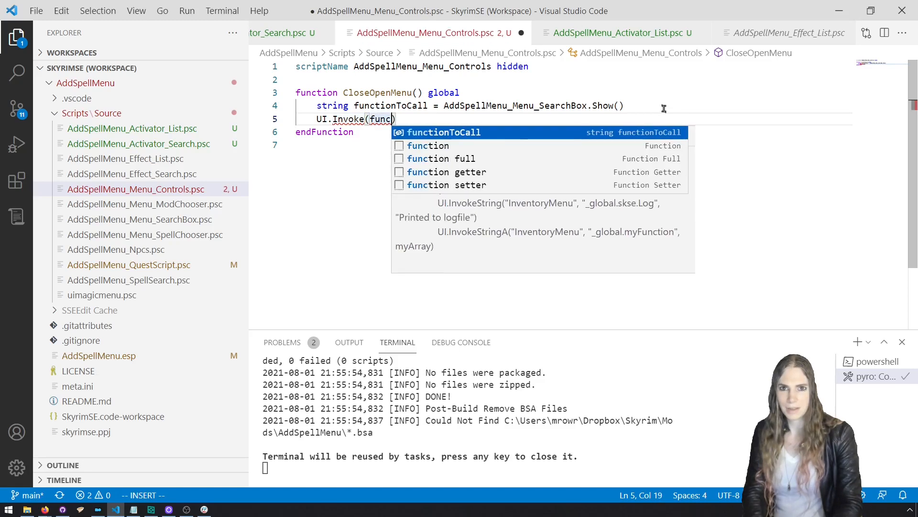
{"action": "key", "text": "Tab"}
{"action": "key", "text": "ctrl+s"}
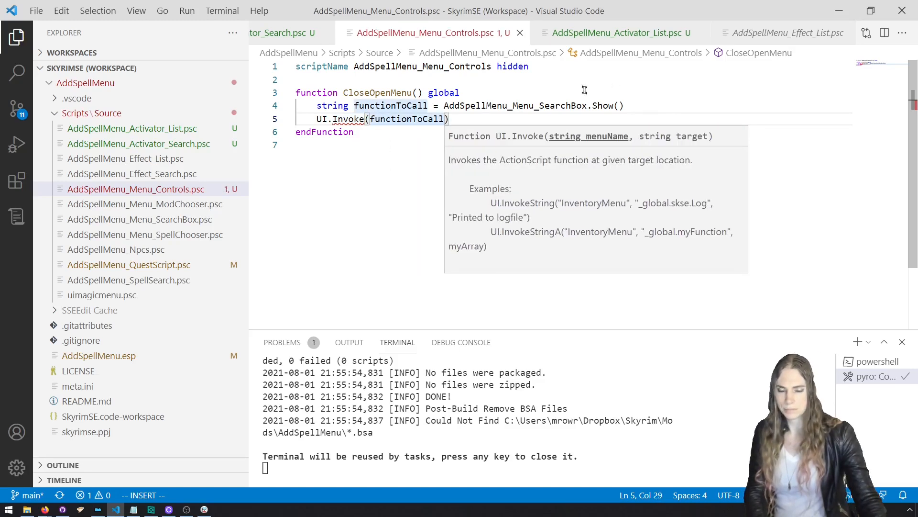
Insert "InventoryMenu" as the first argument of the UI.Invoke call and save AddSpellMenu_Menu_Controls.psc.
{"action": "left_click", "coordinate": [508, 107]}
{"action": "left_click", "coordinate": [469, 124]}
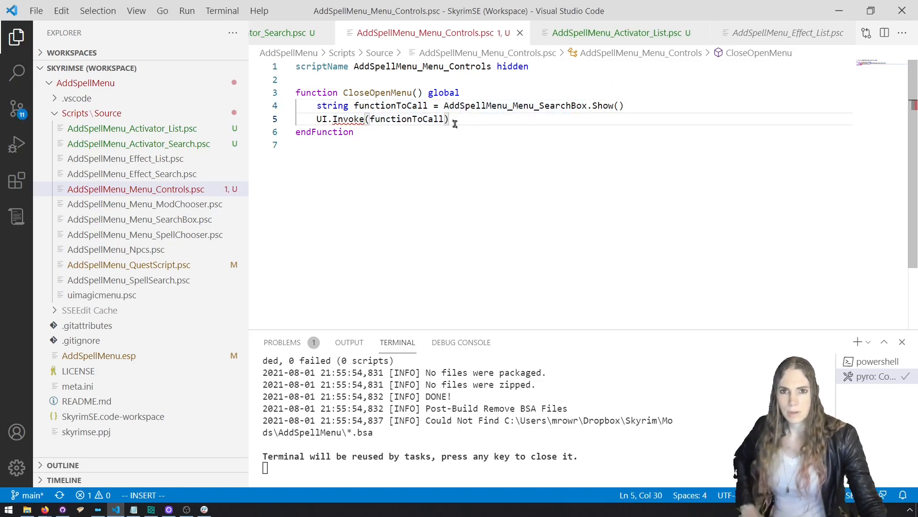
{"action": "left_click", "coordinate": [367, 119]}
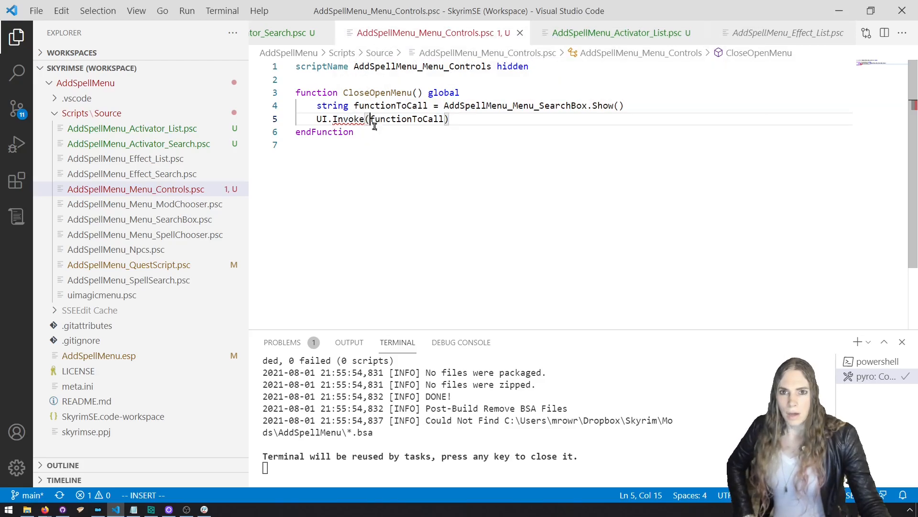
{"action": "type", "text": "\"\","}
{"action": "key", "text": "Left"}
{"action": "key", "text": "Left"}
{"action": "key", "text": "Left"}
{"action": "type", "text": "Inventor"}
{"action": "type", "text": "yMenu"}
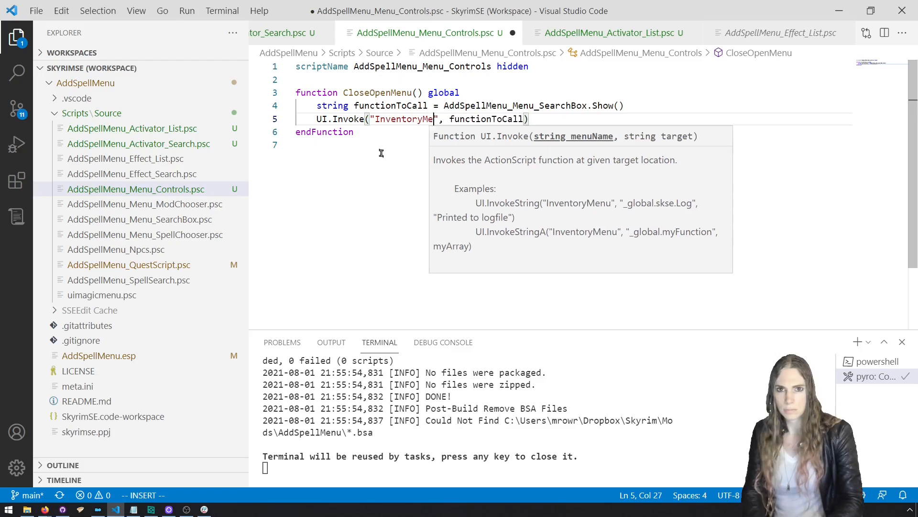
{"action": "left_click", "coordinate": [383, 152]}
{"action": "key", "text": "ctrl+s"}
Comment out the ListSpell and SearchSpell cast lines in the two Activator scripts, save both, and build the project.
{"action": "left_click", "coordinate": [193, 129]}
{"action": "left_click", "coordinate": [315, 133]}
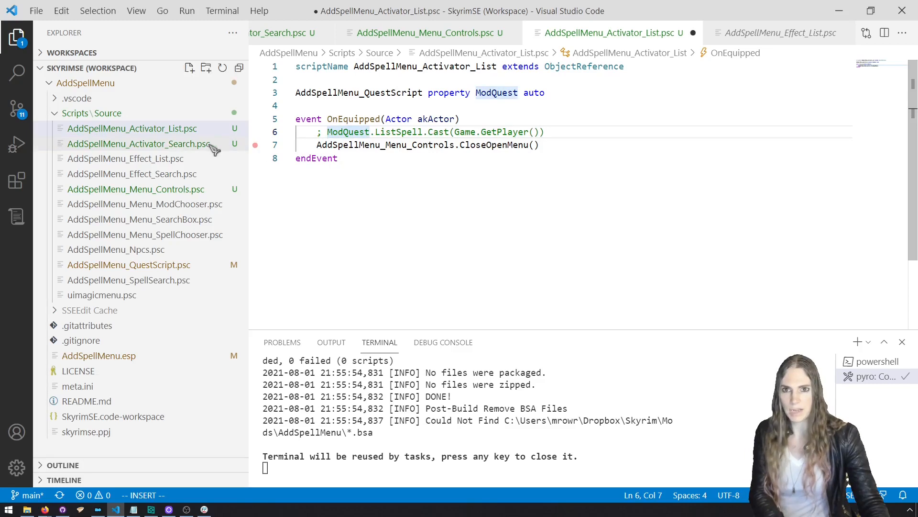
{"action": "left_click", "coordinate": [143, 143]}
{"action": "left_click", "coordinate": [318, 132]}
{"action": "type", "text": ";"}
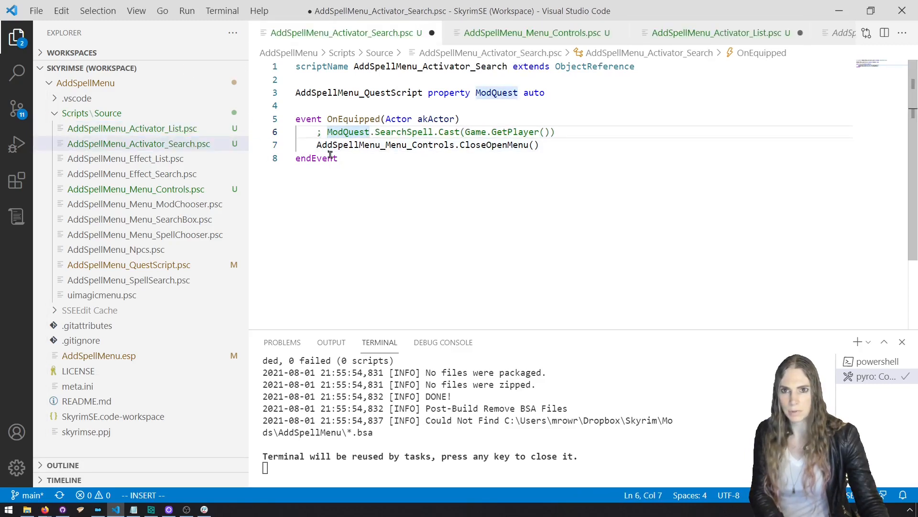
{"action": "key", "text": "ctrl+s"}
{"action": "left_click", "coordinate": [213, 129]}
{"action": "key", "text": "ctrl+s"}
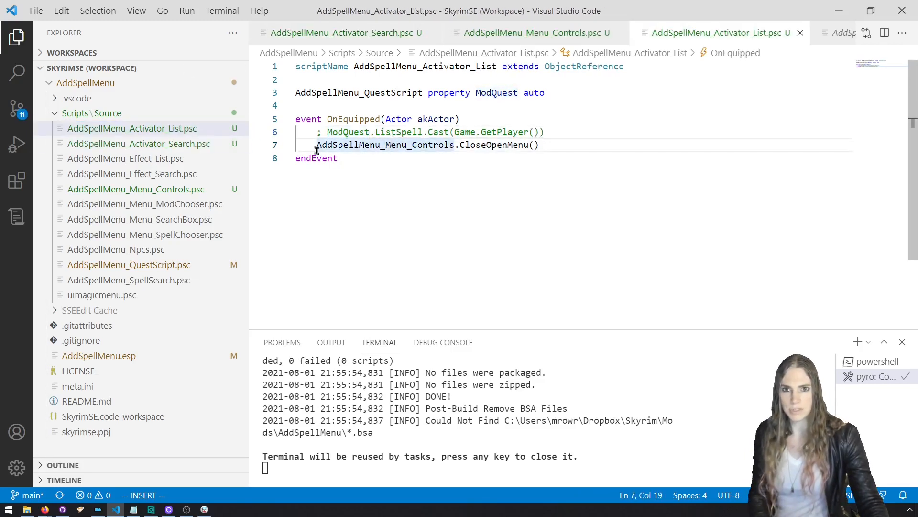
{"action": "left_click", "coordinate": [209, 188]}
{"action": "key", "text": "ctrl+shift+b"}
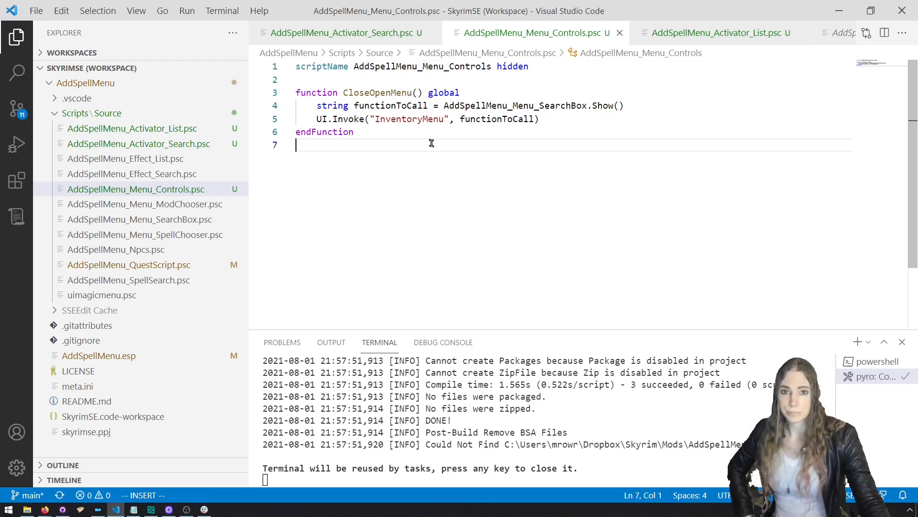
Switch to Mod Organizer, launch Skyrim through SKSE, and load into Riverwood with the console command "coc riverwood".
{"action": "left_click", "coordinate": [98, 509]}
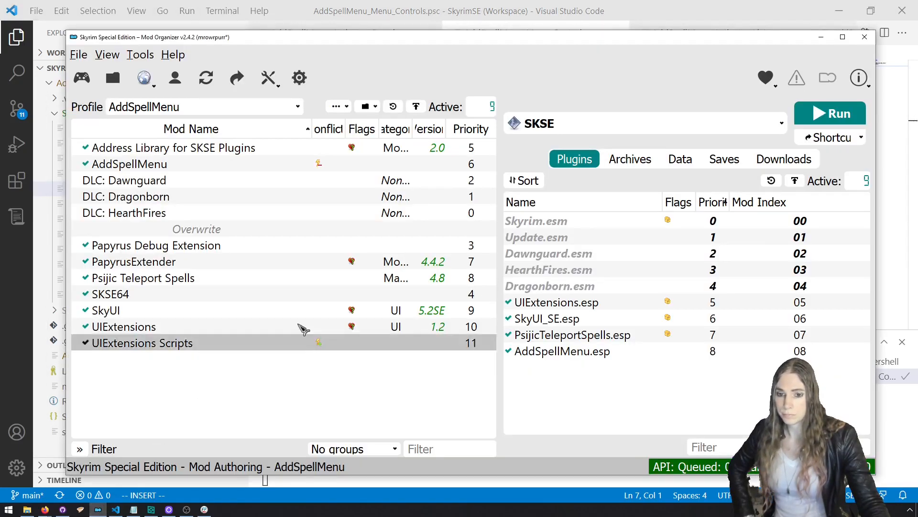
{"action": "left_click", "coordinate": [822, 121]}
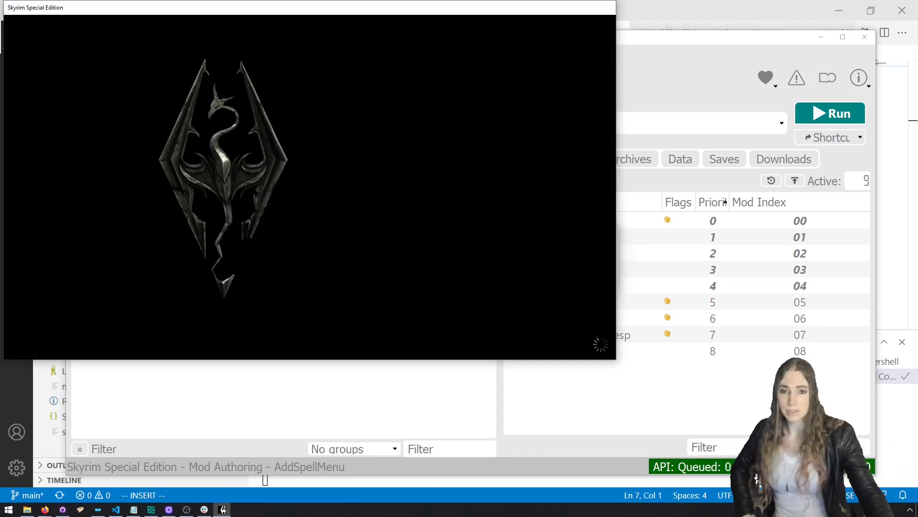
{"action": "key", "text": "grave"}
{"action": "type", "text": "c"}
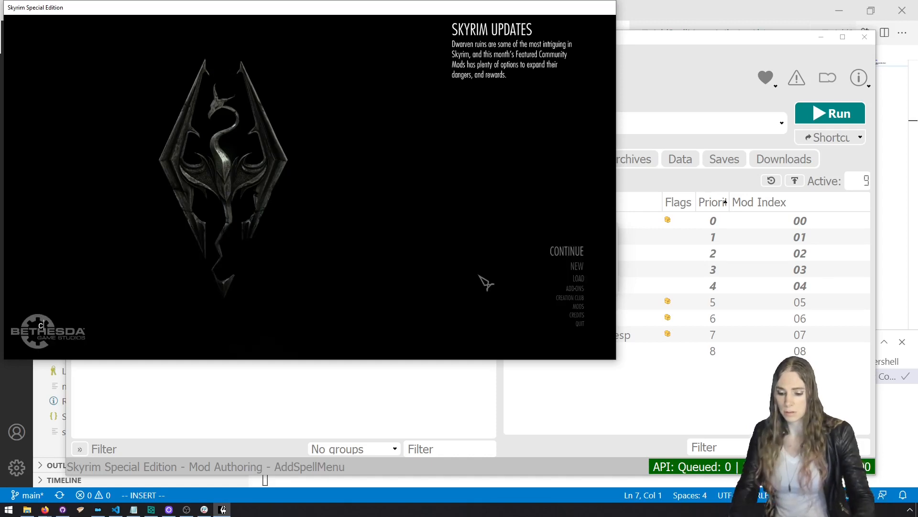
{"action": "type", "text": "oc riverwood"}
{"action": "key", "text": "Return"}
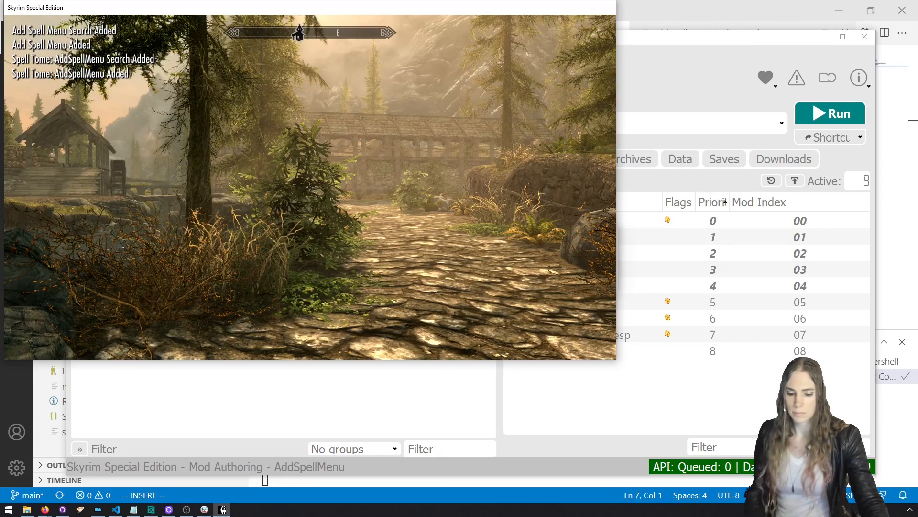
Use the Add Spell Menu Search item from the inventory, cancel its text box, and quit the game with the console command "qqq".
{"action": "key", "text": "i"}
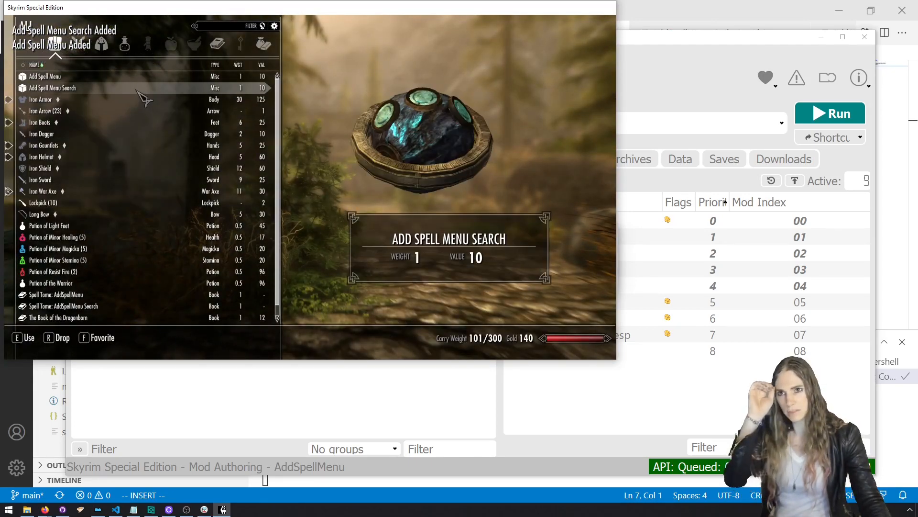
{"action": "key", "text": "space"}
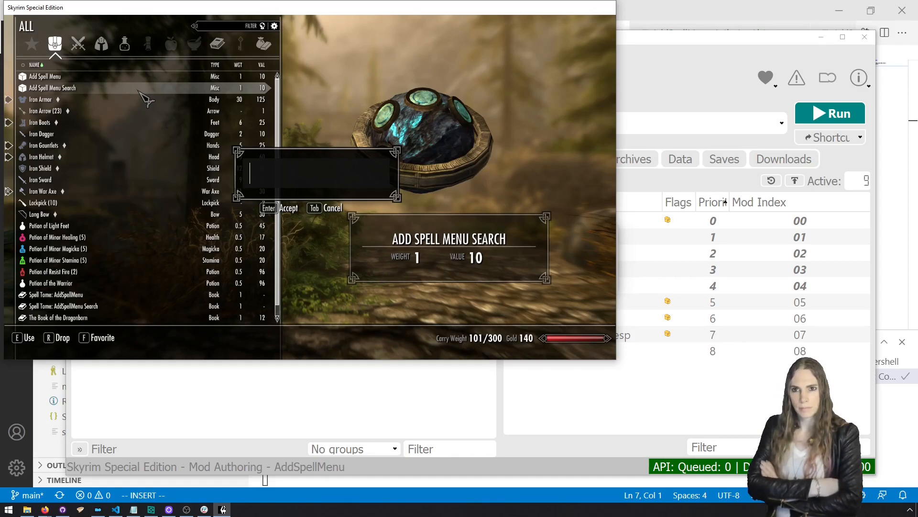
{"action": "key", "text": "Tab"}
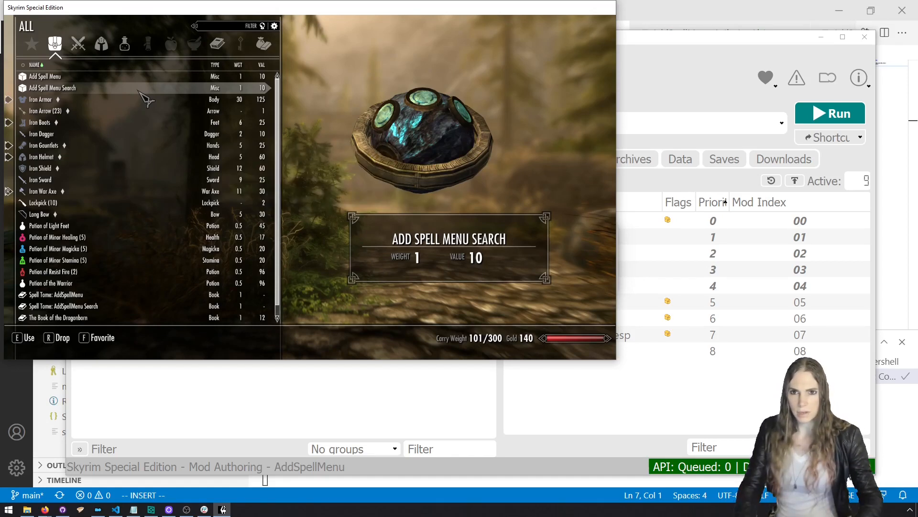
{"action": "key", "text": "grave"}
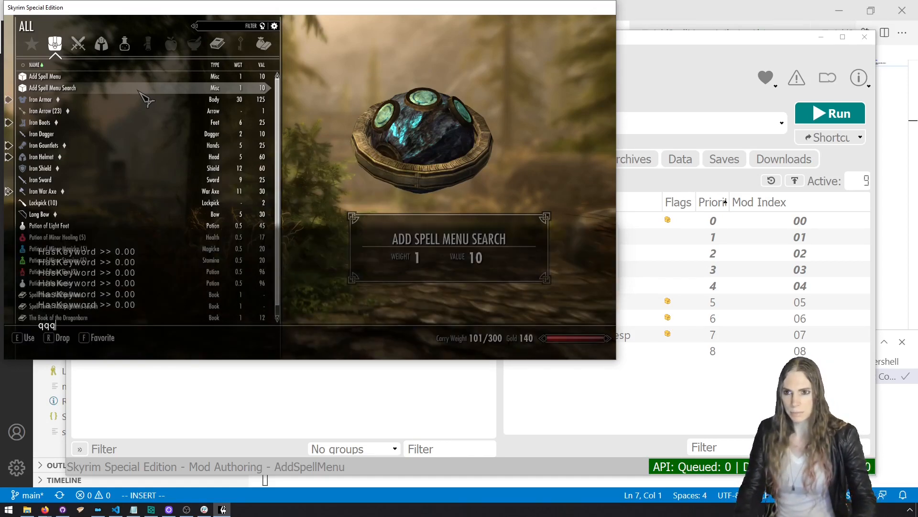
{"action": "type", "text": "qqq"}
{"action": "key", "text": "Return"}
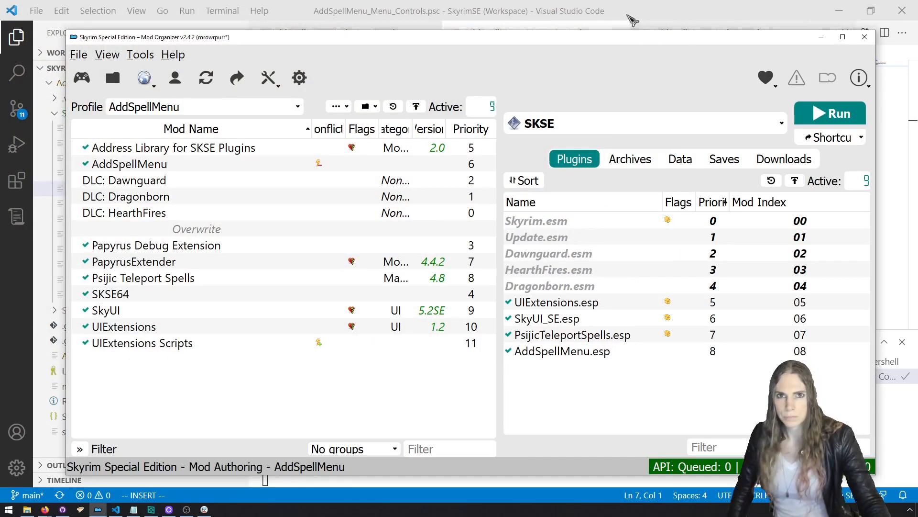
Back in Visual Studio Code, comment out the functionToCall and UI.Invoke lines in CloseOpenMenu and save the script.
{"action": "key", "text": "alt+Tab"}
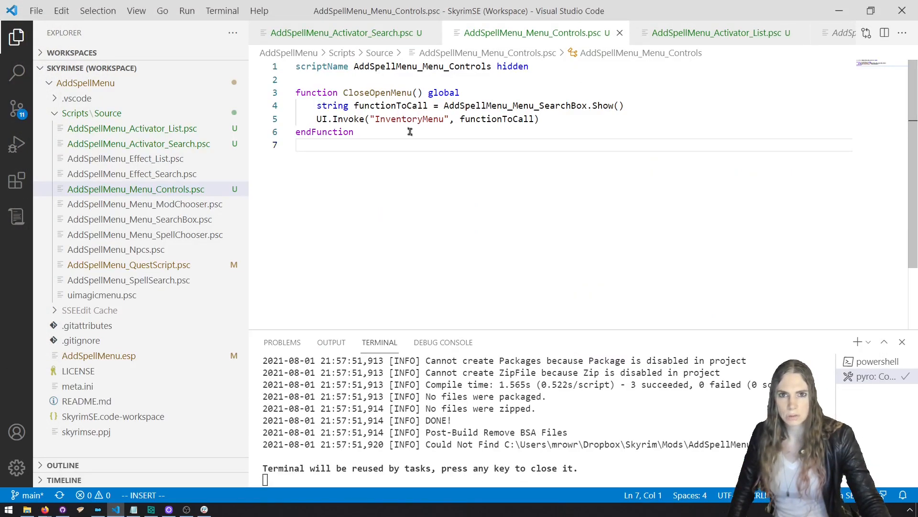
{"action": "left_click_drag", "start_coordinate": [316, 106], "coordinate": [338, 119]}
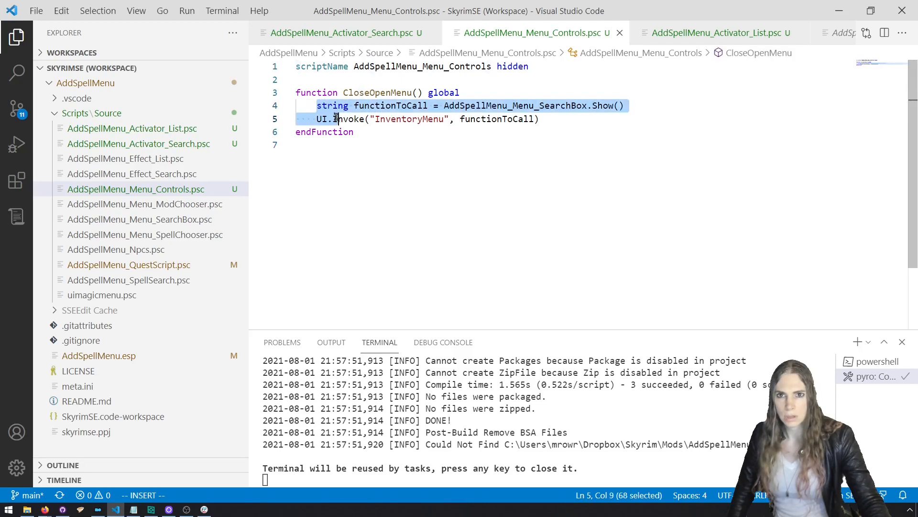
{"action": "key", "text": "ctrl+slash"}
{"action": "key", "text": "ctrl+s"}
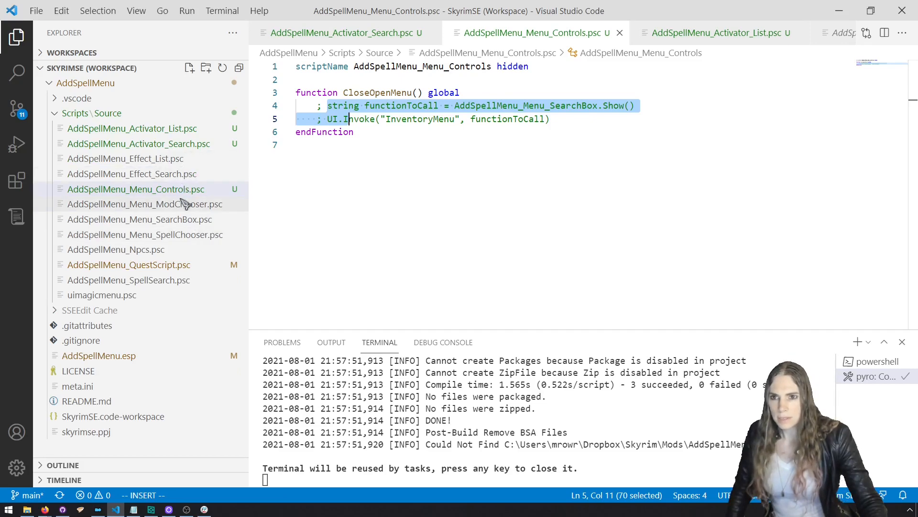
Open AddSpellMenu_Effect_List.psc and examine the body of its OnEffectStart event.
{"action": "left_click", "coordinate": [164, 158]}
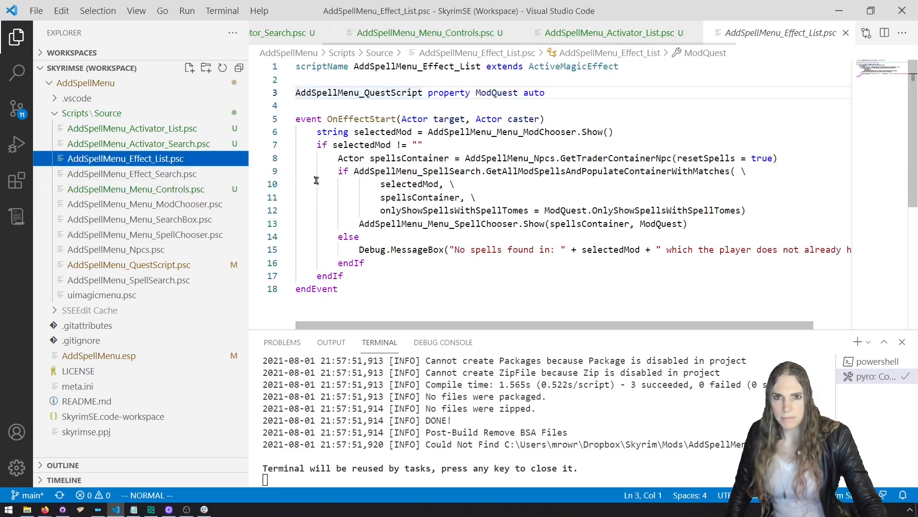
{"action": "double_click", "coordinate": [349, 119]}
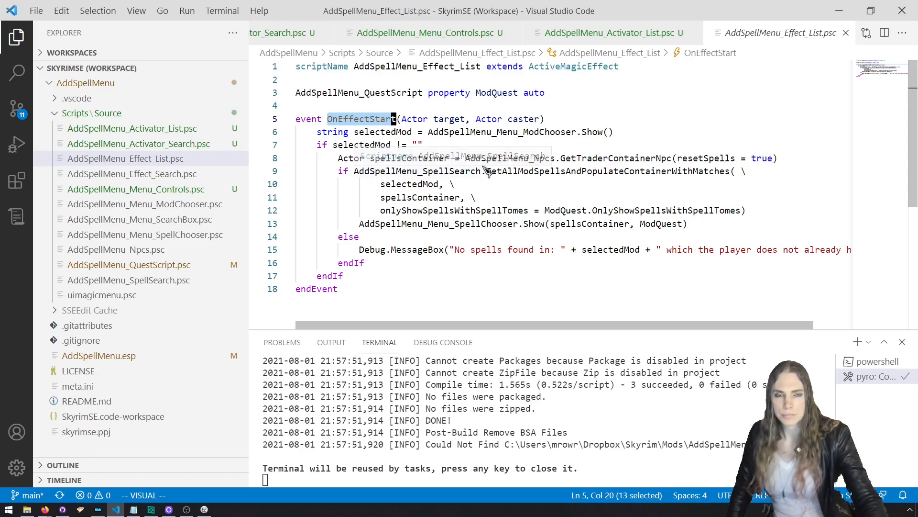
{"action": "left_click_drag", "start_coordinate": [369, 291], "coordinate": [221, 119]}
{"action": "left_click", "coordinate": [341, 180]}
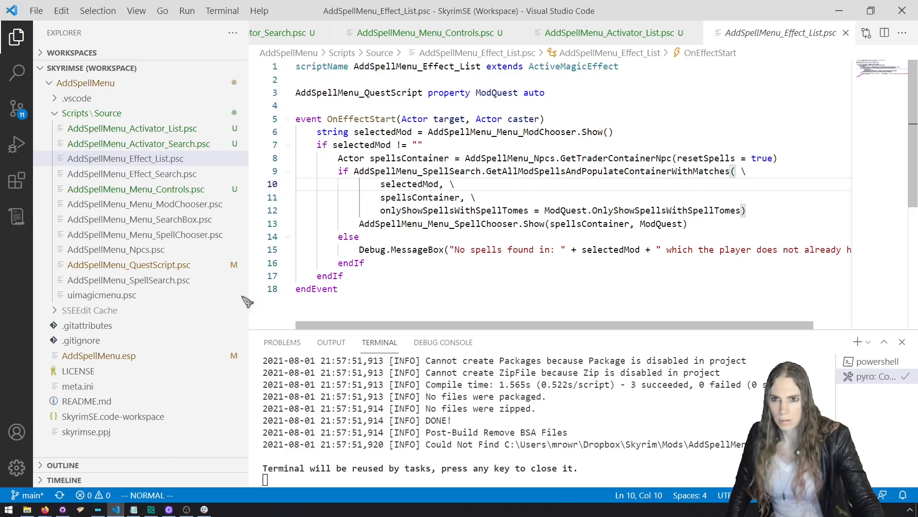
Create a new script file named AddSpellMenu_SearchAndList.psc in the Scripts\Source folder.
{"action": "right_click", "coordinate": [117, 115]}
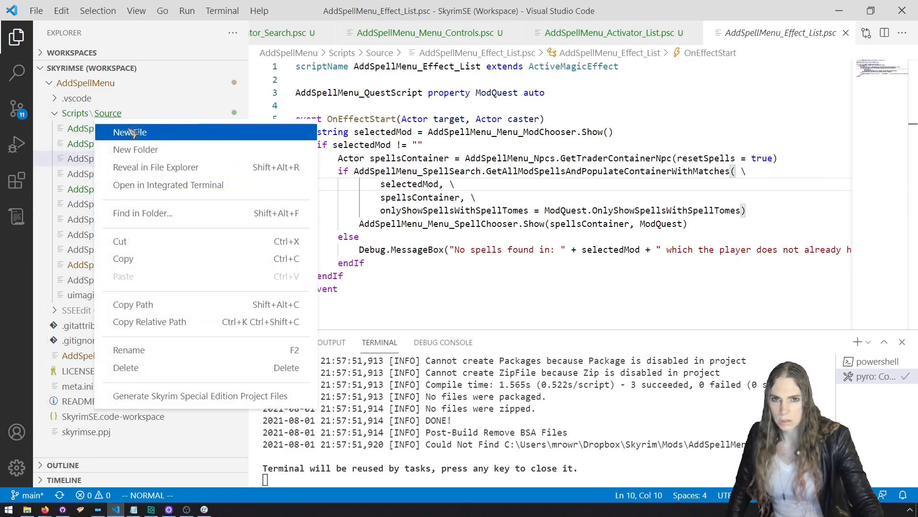
{"action": "left_click", "coordinate": [130, 133]}
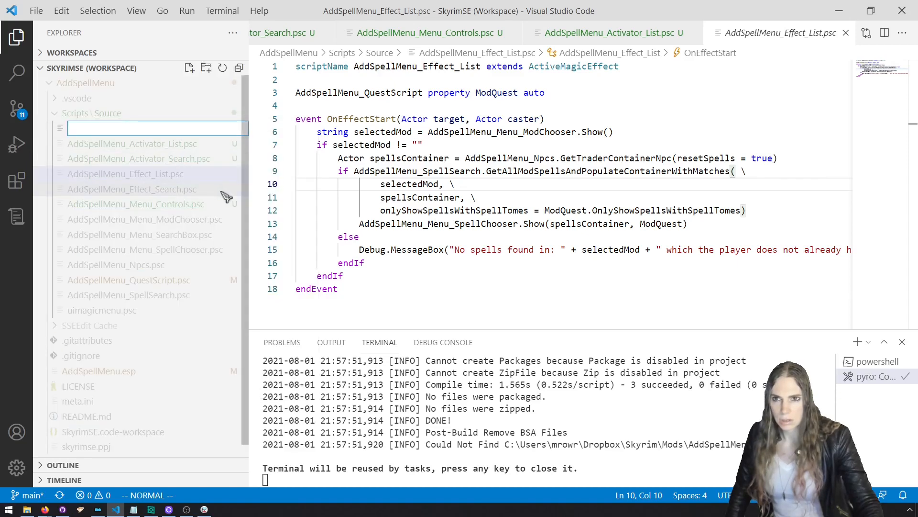
{"action": "type", "text": "AddSpell"}
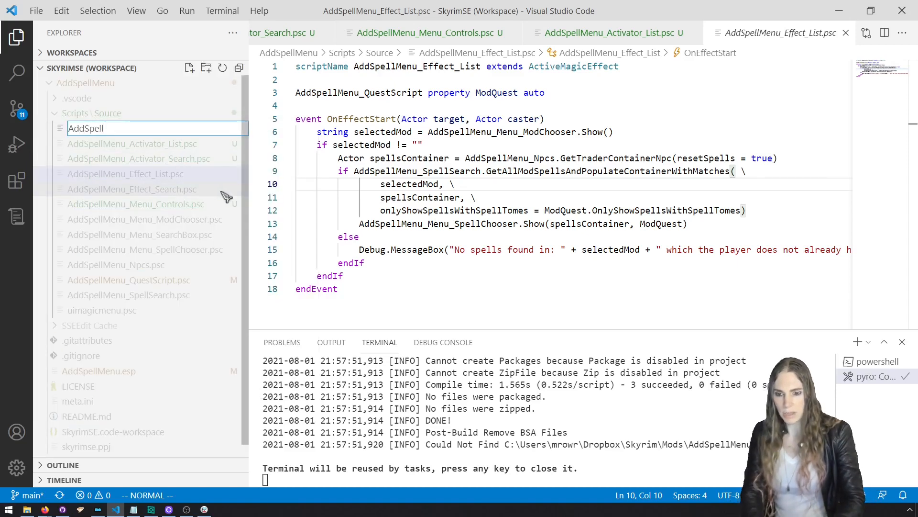
{"action": "type", "text": "Menu_"}
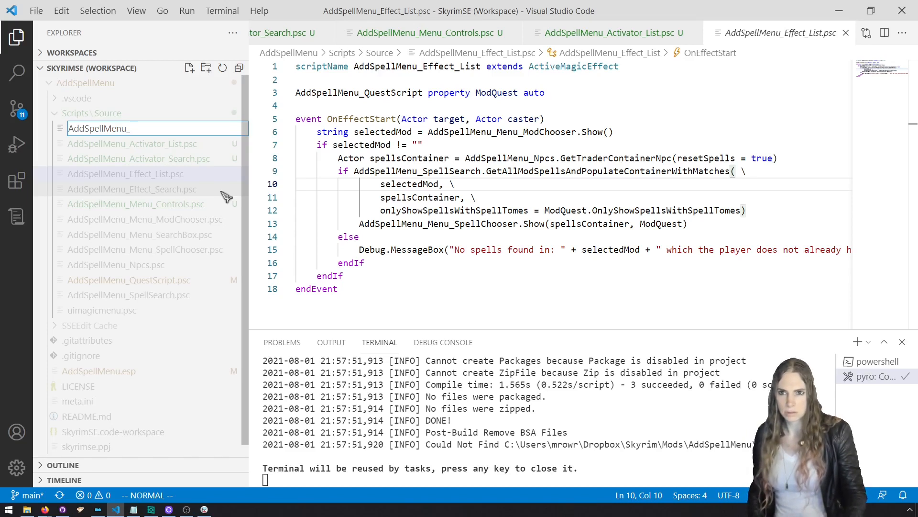
{"action": "type", "text": "SearchAndList"}
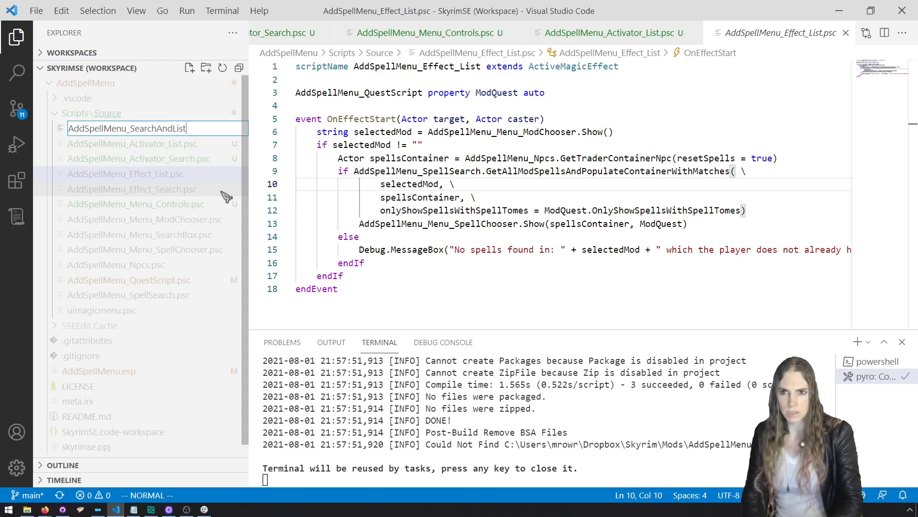
{"action": "type", "text": ".psc"}
{"action": "key", "text": "Return"}
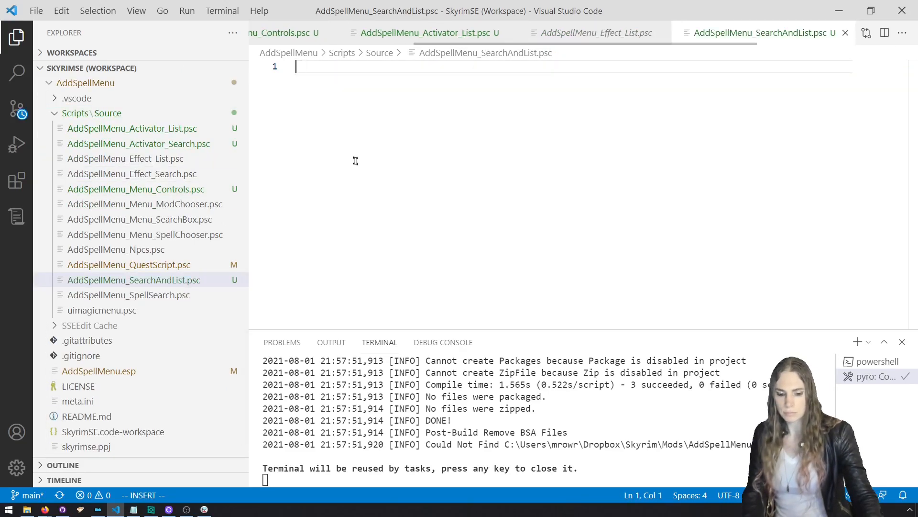
Declare the script with the header line "scriptName AddSpellMenu_SearchAndList", followed by a blank line.
{"action": "type", "text": "iscriptName AddSpellMenu_SearchAndList.psc"}
{"action": "key", "text": "ctrl+shift+Left"}
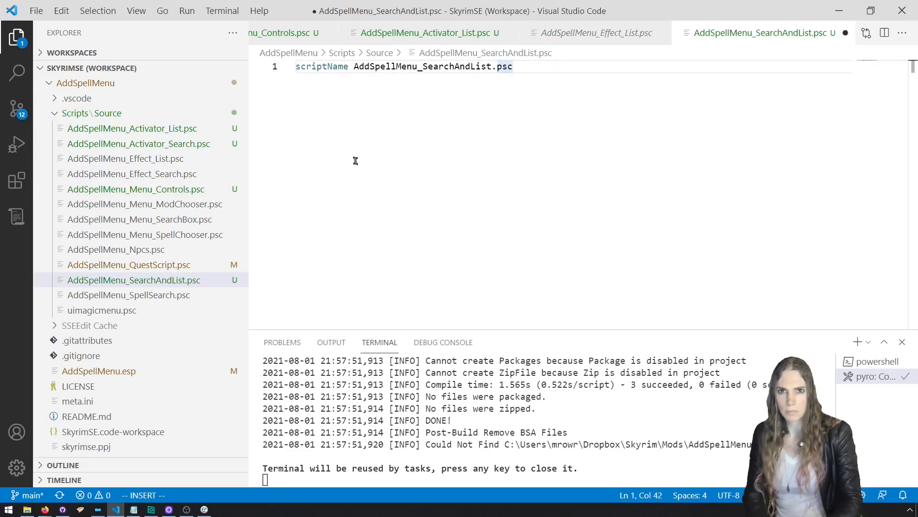
{"action": "key", "text": "BackSpace"}
{"action": "key", "text": "BackSpace"}
{"action": "key", "text": "Return"}
{"action": "key", "text": "Return"}
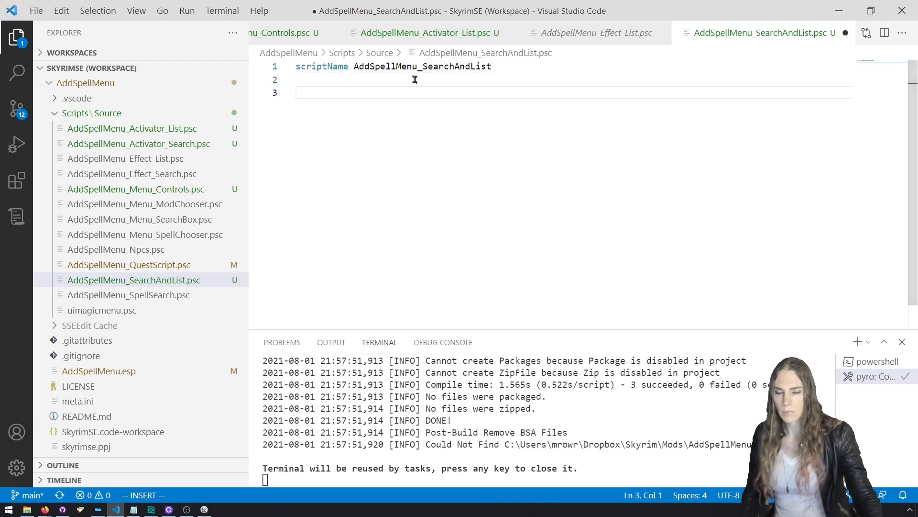
Cut the whole body of the OnEffectStart event out of AddSpellMenu_Effect_List.psc.
{"action": "left_click", "coordinate": [164, 158]}
{"action": "left_click_drag", "start_coordinate": [343, 276], "coordinate": [316, 133]}
{"action": "right_click", "coordinate": [348, 161]}
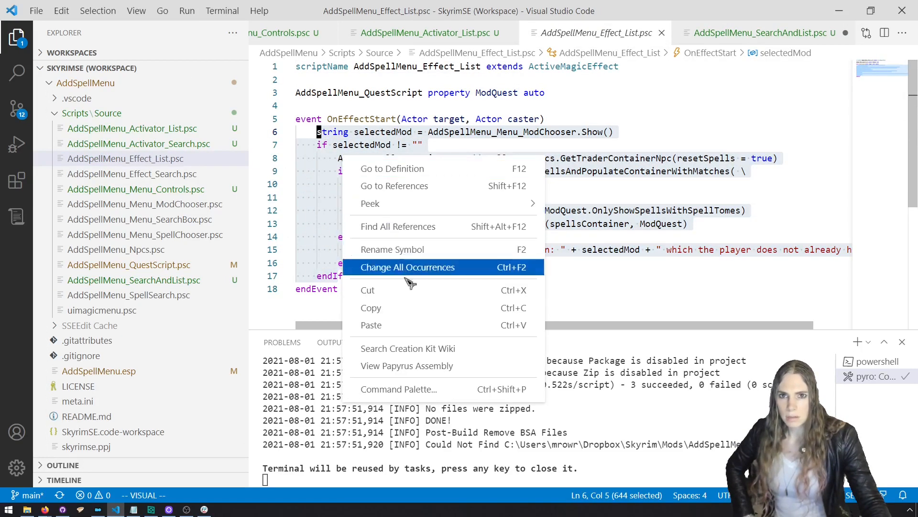
{"action": "left_click", "coordinate": [369, 290]}
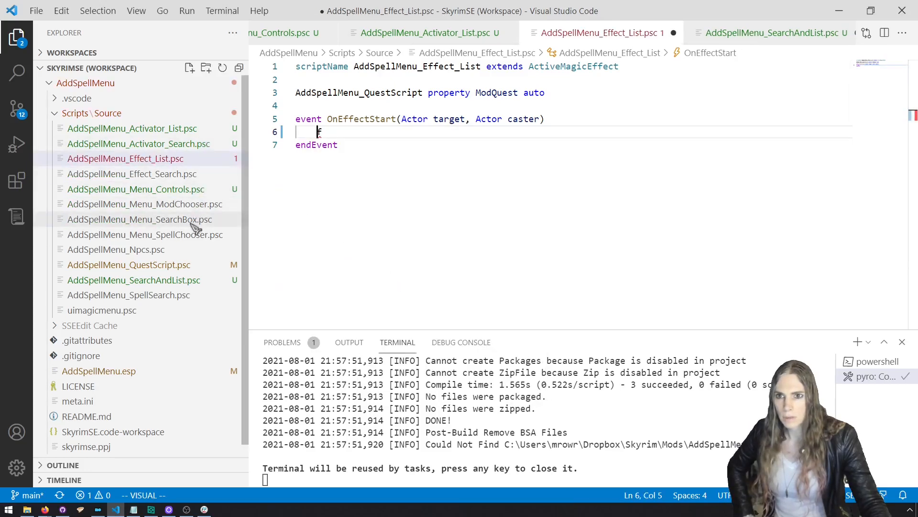
In AddSpellMenu_SearchAndList.psc, write an empty global function ListMods() closed with endFunction.
{"action": "left_click", "coordinate": [180, 281]}
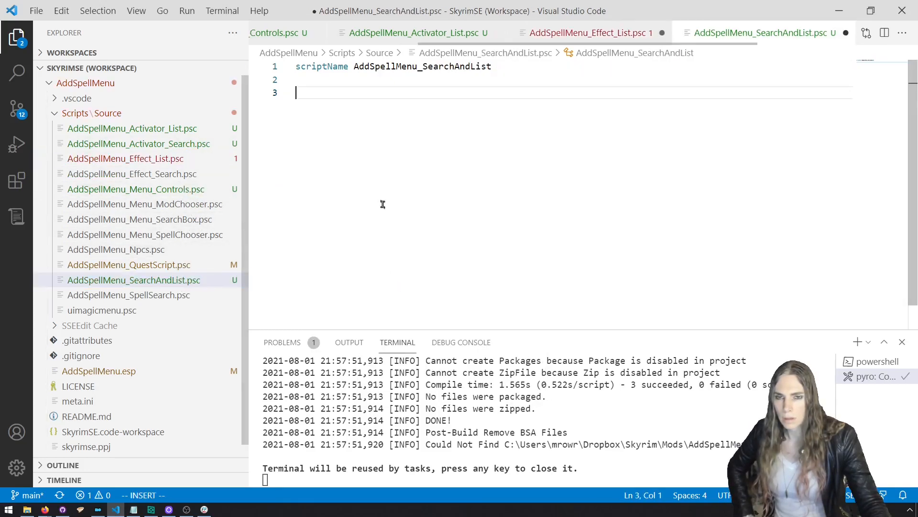
{"action": "type", "text": "function "}
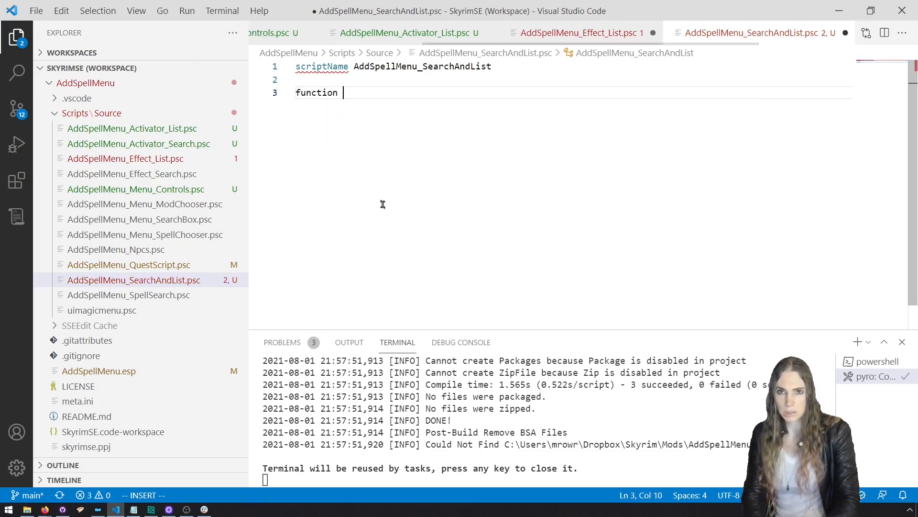
{"action": "type", "text": "List"}
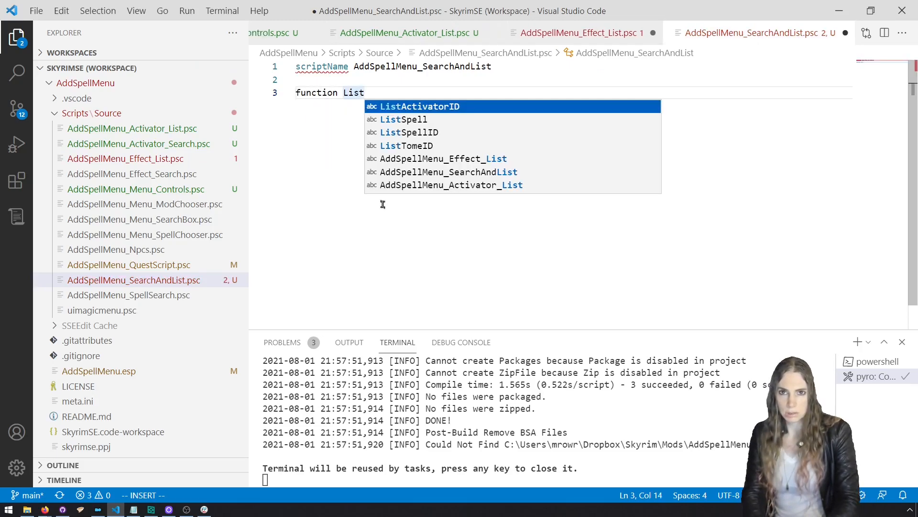
{"action": "type", "text": "Mods() glo"}
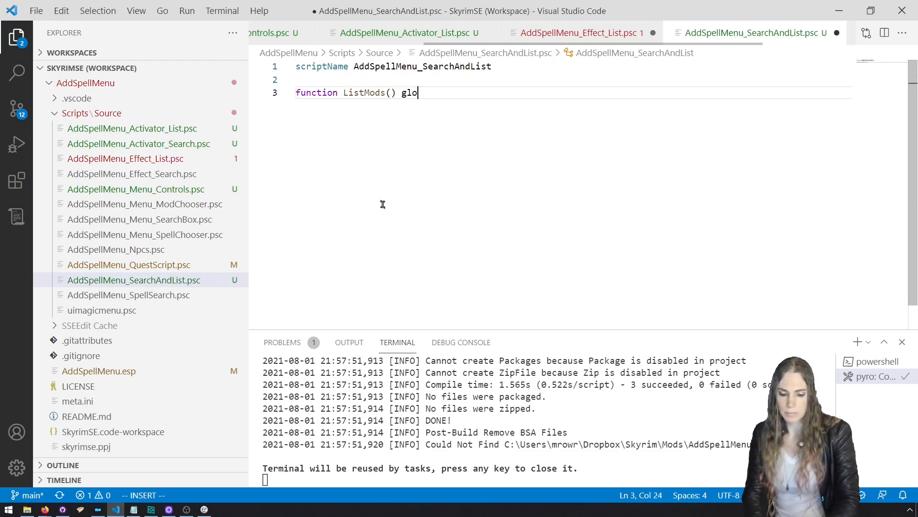
{"action": "type", "text": "bal"}
{"action": "key", "text": "Return"}
{"action": "key", "text": "Return"}
{"action": "key", "text": "Return"}
{"action": "type", "text": "e"}
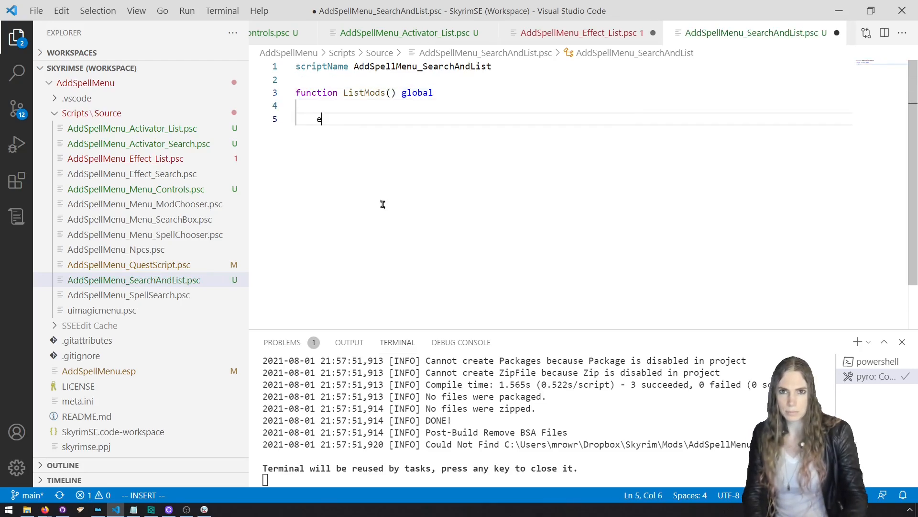
{"action": "type", "text": "ndFunction"}
{"action": "key", "text": "Up"}
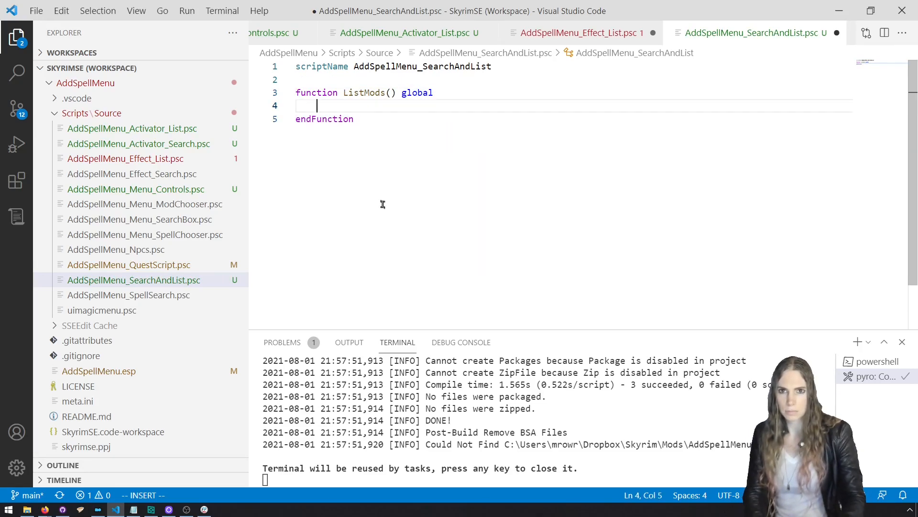
Paste the cut event code into the ListMods function, complete its final endIf, and save the script.
{"action": "key", "text": "ctrl+v"}
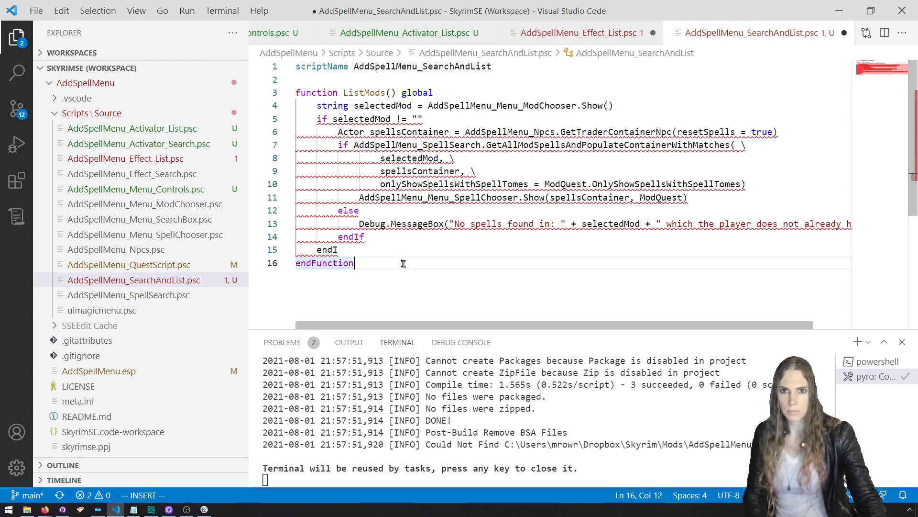
{"action": "type", "text": "f"}
{"action": "key", "text": "ctrl+s"}
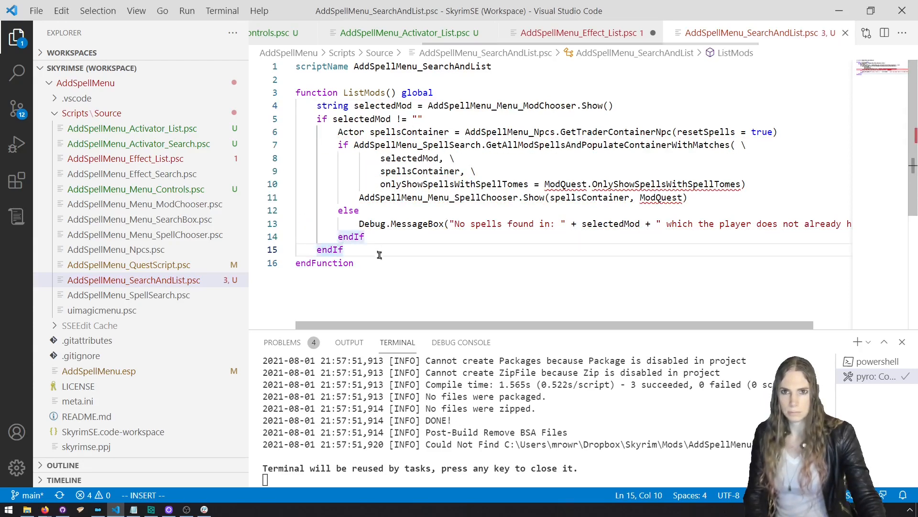
Give the ListMods function a parameter modQuest of type AddSpellMenu_QuestScript.
{"action": "left_click", "coordinate": [391, 92]}
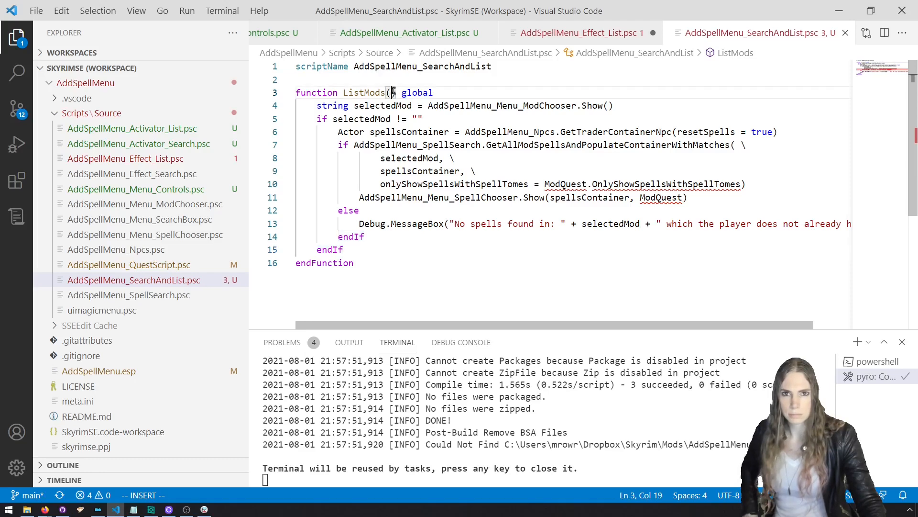
{"action": "type", "text": "Add"}
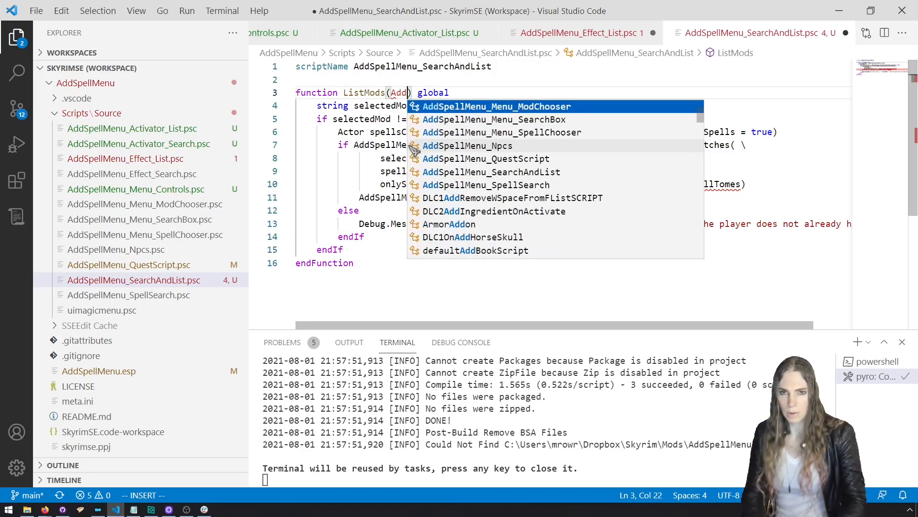
{"action": "key", "text": "Down"}
{"action": "key", "text": "Down"}
{"action": "key", "text": "Down"}
{"action": "key", "text": "Down"}
{"action": "key", "text": "Return"}
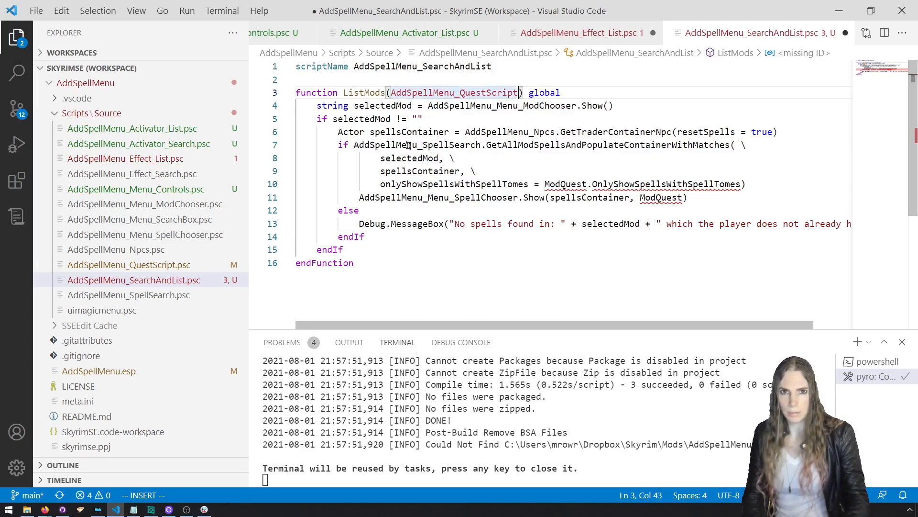
{"action": "type", "text": "modQu"}
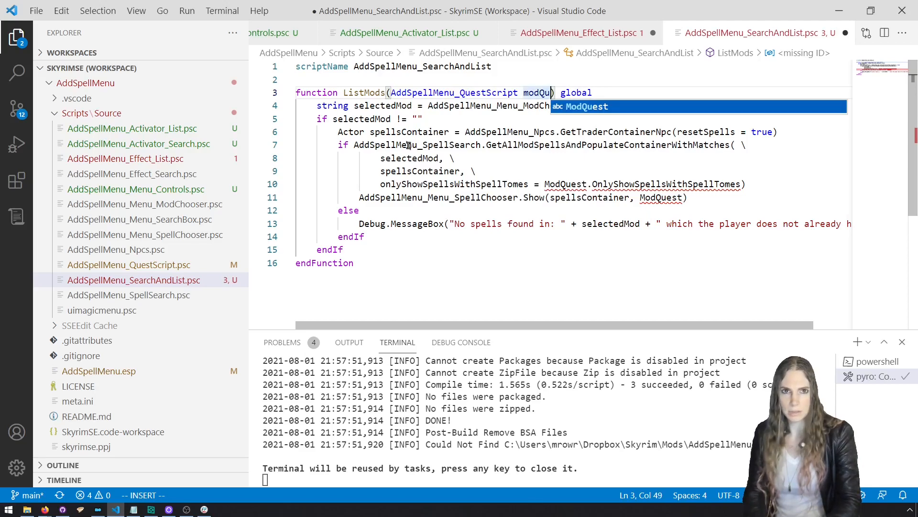
{"action": "key", "text": "Return"}
{"action": "key", "text": "Left"}
{"action": "key", "text": "Left"}
{"action": "key", "text": "Left"}
{"action": "key", "text": "Left"}
{"action": "key", "text": "Left"}
{"action": "key", "text": "Left"}
{"action": "key", "text": "Left"}
{"action": "key", "text": "BackSpace"}
{"action": "type", "text": "d"}
{"action": "key", "text": "BackSpace"}
{"action": "type", "text": "m"}
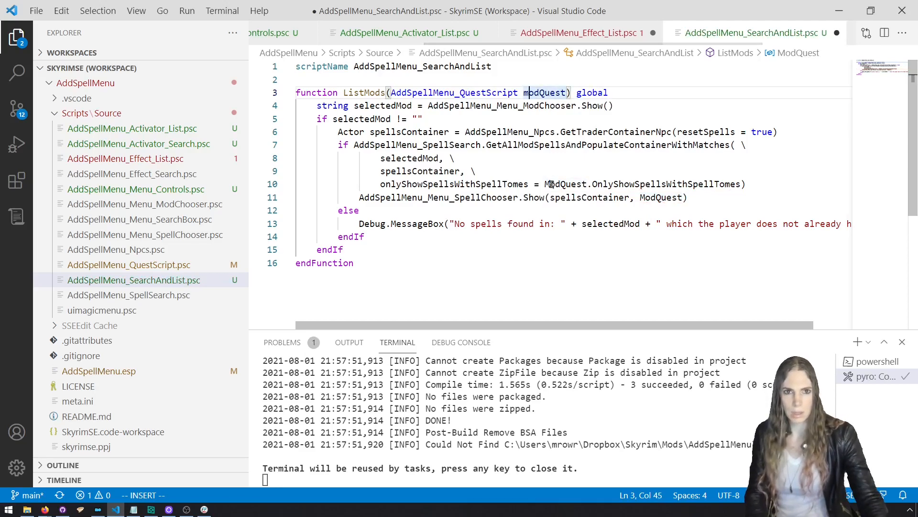
Change both ModQuest references in the ListMods body to lowercase-initial modQuest and save the script.
{"action": "left_click", "coordinate": [551, 184]}
{"action": "key", "text": "BackSpace"}
{"action": "type", "text": "m"}
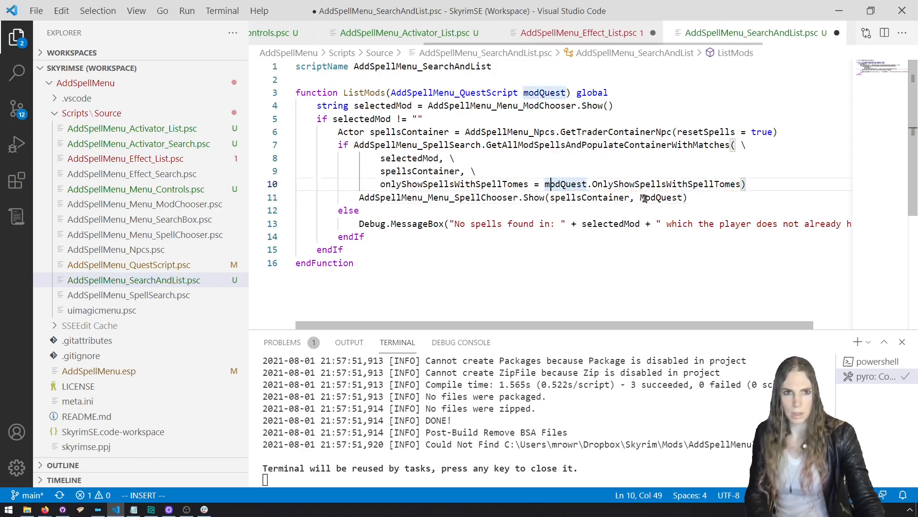
{"action": "left_click", "coordinate": [644, 198]}
{"action": "key", "text": "BackSpace"}
{"action": "type", "text": "m"}
{"action": "key", "text": "ctrl+s"}
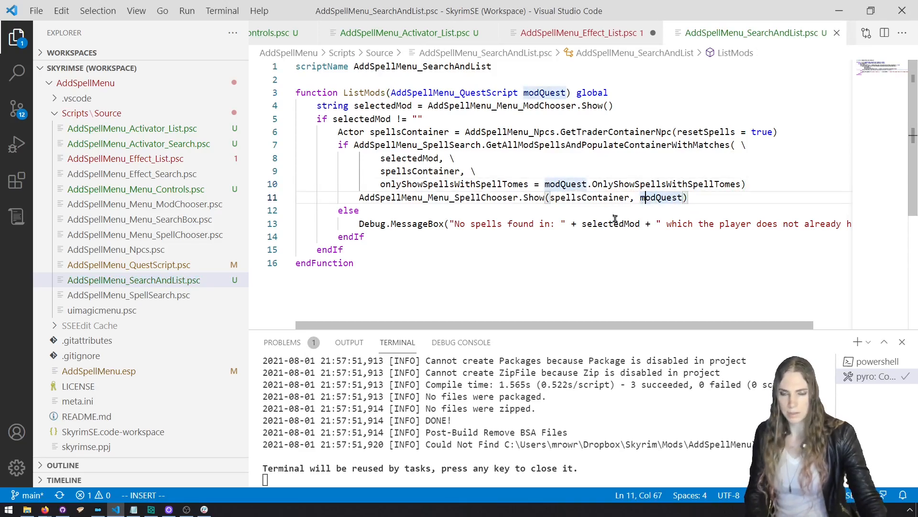
Start a second function declaration beginning with "function S" below ListMods, separated by a blank line.
{"action": "left_click", "coordinate": [519, 279]}
{"action": "key", "text": "Return"}
{"action": "key", "text": "Return"}
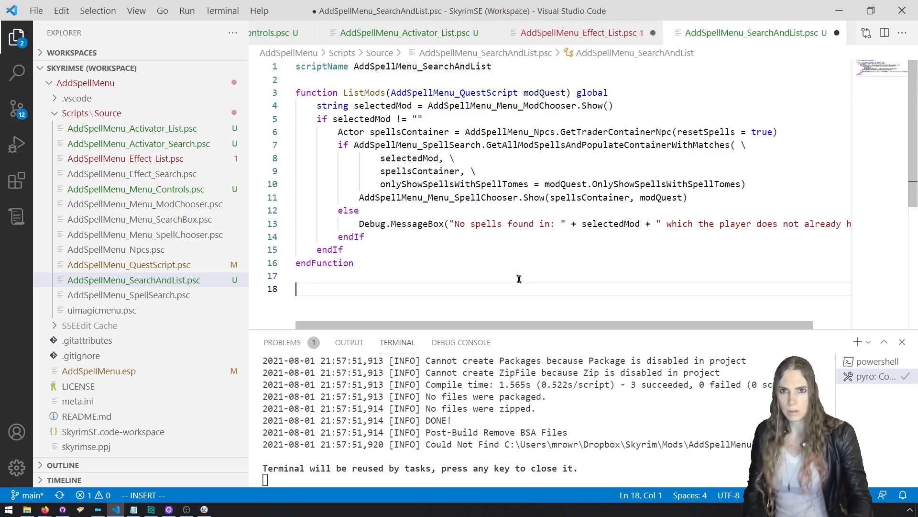
{"action": "type", "text": "function S"}
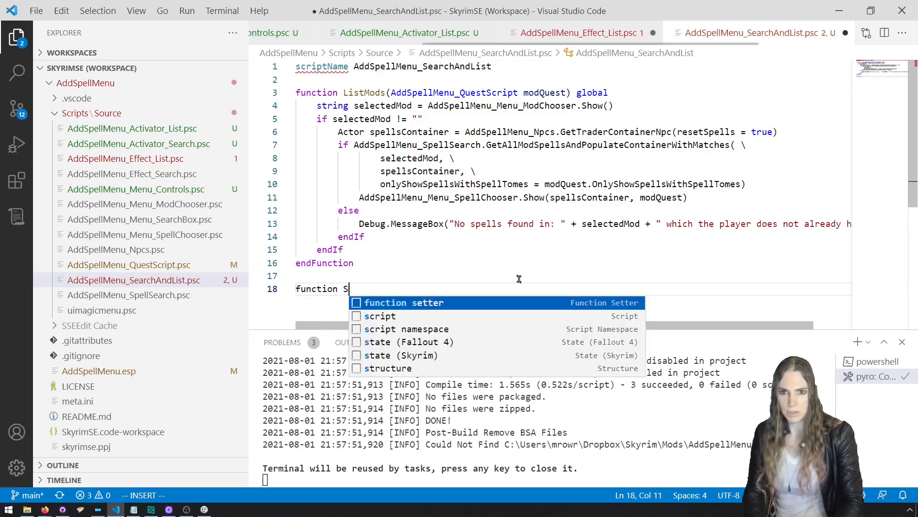
Declare an empty global function SearchSpells(AddSpellMenu_QuestScript modQuest) below ListMods, ended with endFunction, and close the terminal output.
{"action": "type", "text": "earchSpells(Addp"}
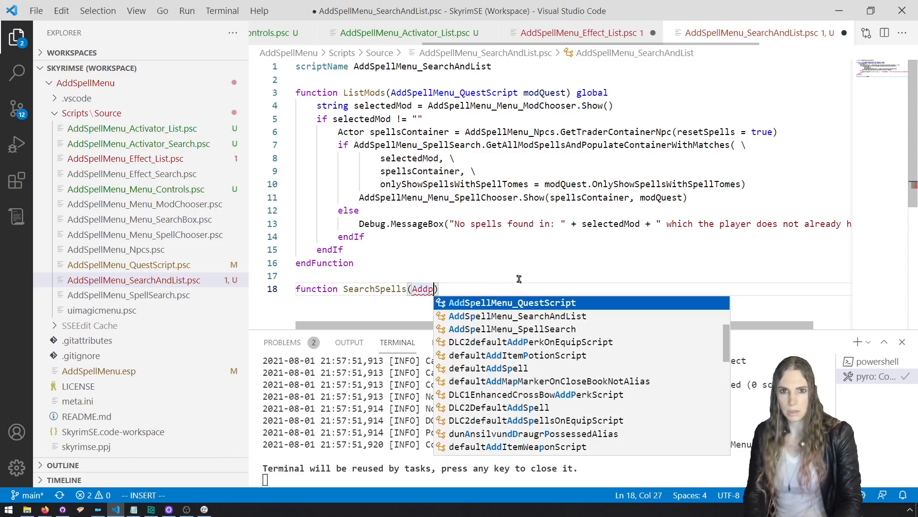
{"action": "key", "text": "Tab"}
{"action": "type", "text": "modQuest) global"}
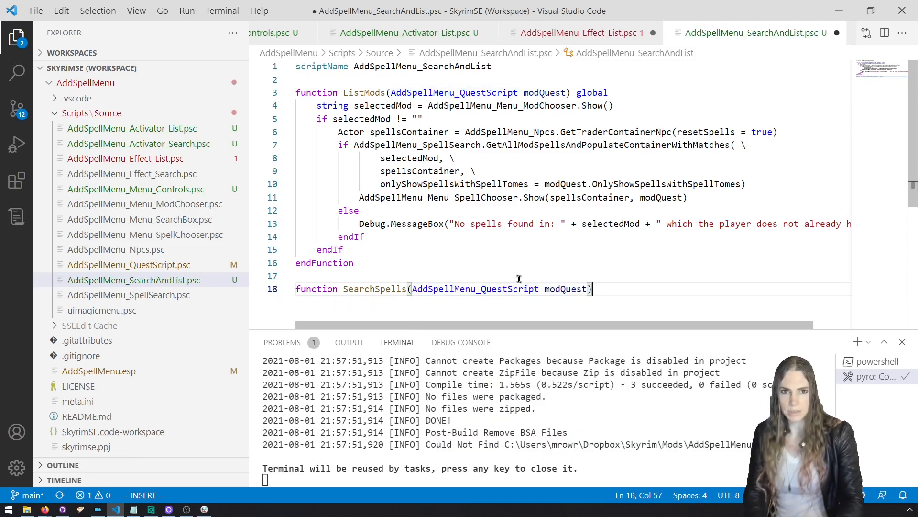
{"action": "key", "text": "Return"}
{"action": "key", "text": "Return"}
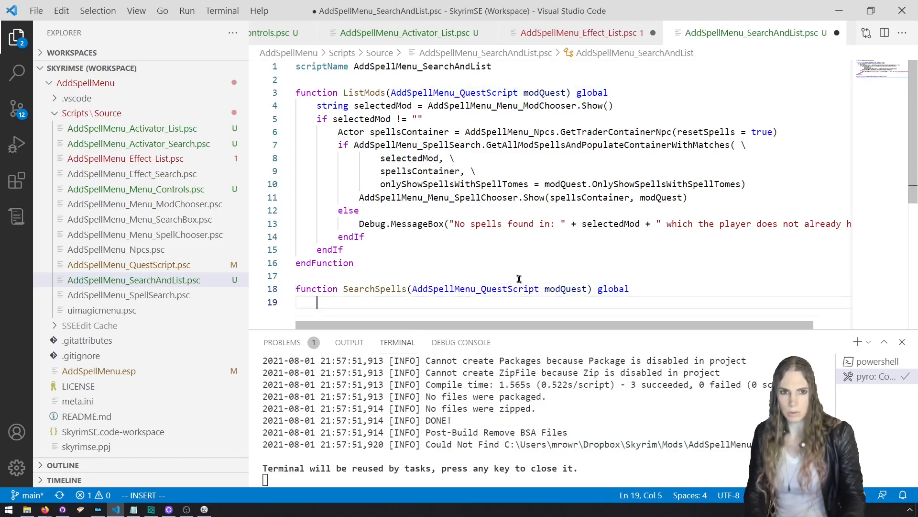
{"action": "key", "text": "Return"}
{"action": "type", "text": "endFunction"}
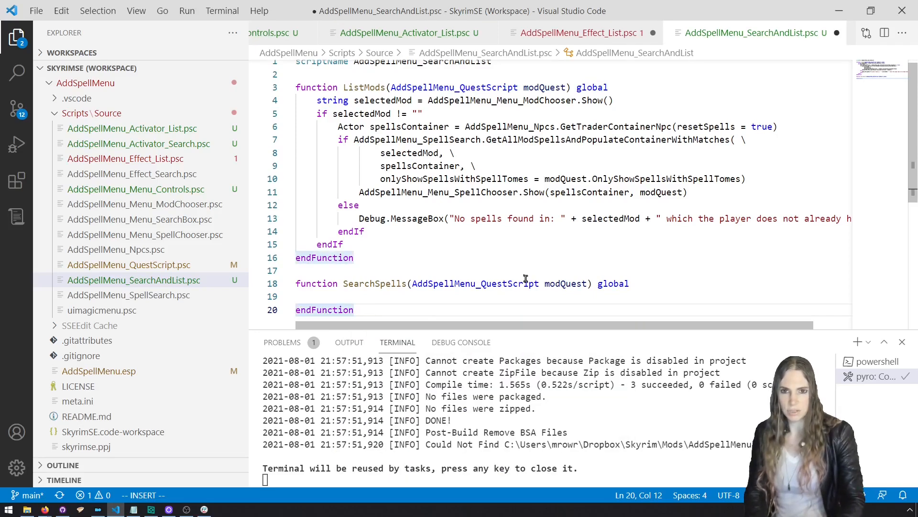
{"action": "left_click", "coordinate": [902, 342]}
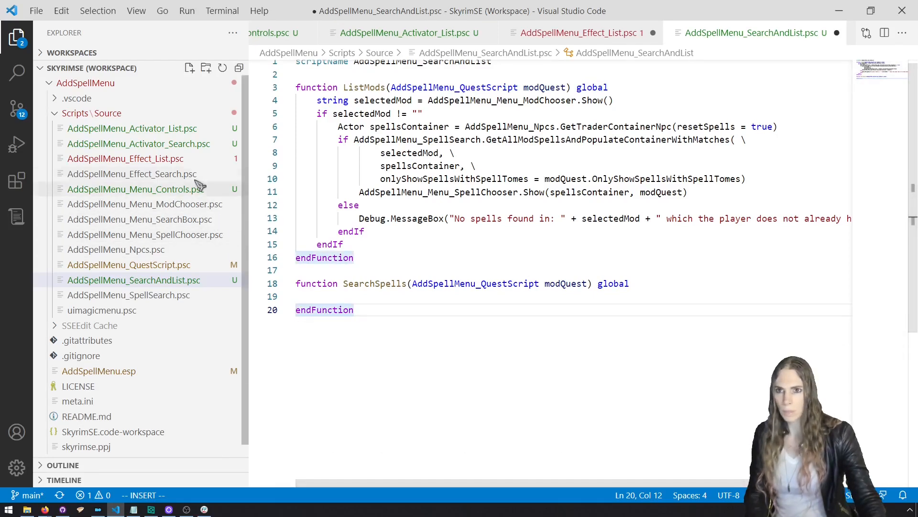
In AddSpellMenu_Effect_List.psc, replace the stray text in OnEffectStart with AddSpellMenu_SearchAndList.ListMods(ModQuest) and save the script.
{"action": "left_click", "coordinate": [189, 160]}
{"action": "left_click", "coordinate": [383, 132]}
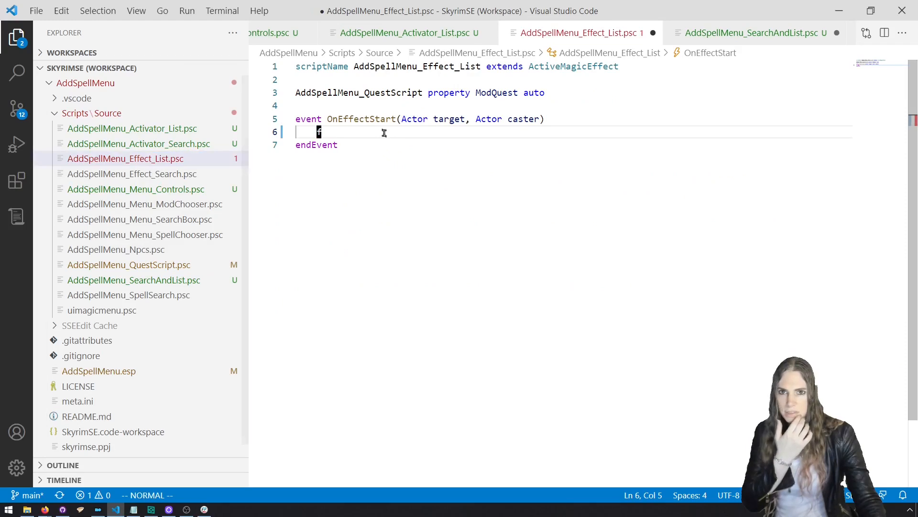
{"action": "type", "text": "i"}
{"action": "type", "text": "Add"}
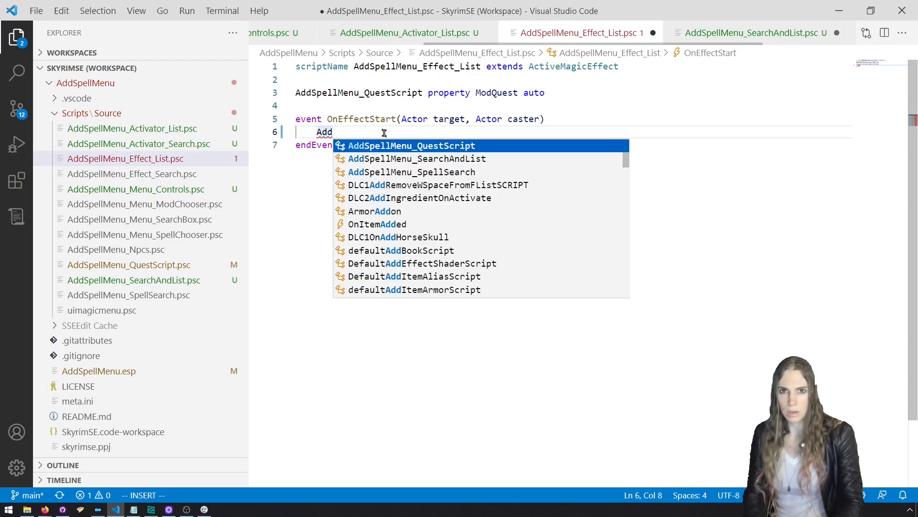
{"action": "key", "text": "Down"}
{"action": "key", "text": "Return"}
{"action": "type", "text": "."}
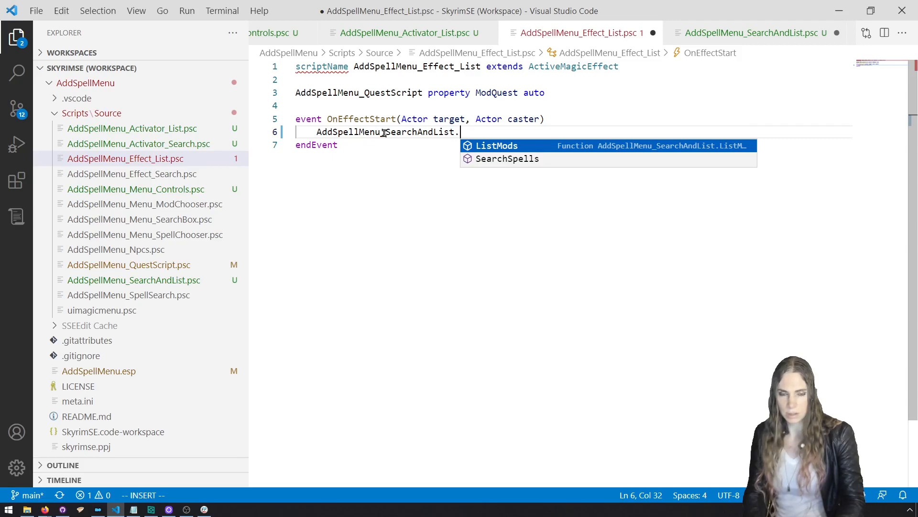
{"action": "key", "text": "Return"}
{"action": "type", "text": "(Mod"}
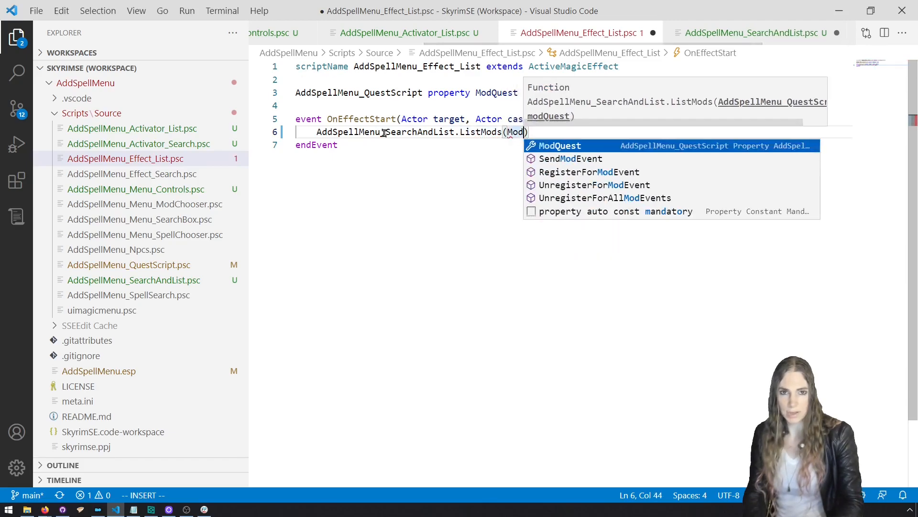
{"action": "key", "text": "Return"}
{"action": "key", "text": "ctrl+s"}
Cut the entire body of the OnEffectStart event in AddSpellMenu_Effect_Search.psc, from the searchQuery declaration through the final endIf.
{"action": "left_click", "coordinate": [205, 173]}
{"action": "left_click_drag", "start_coordinate": [343, 289], "coordinate": [318, 132]}
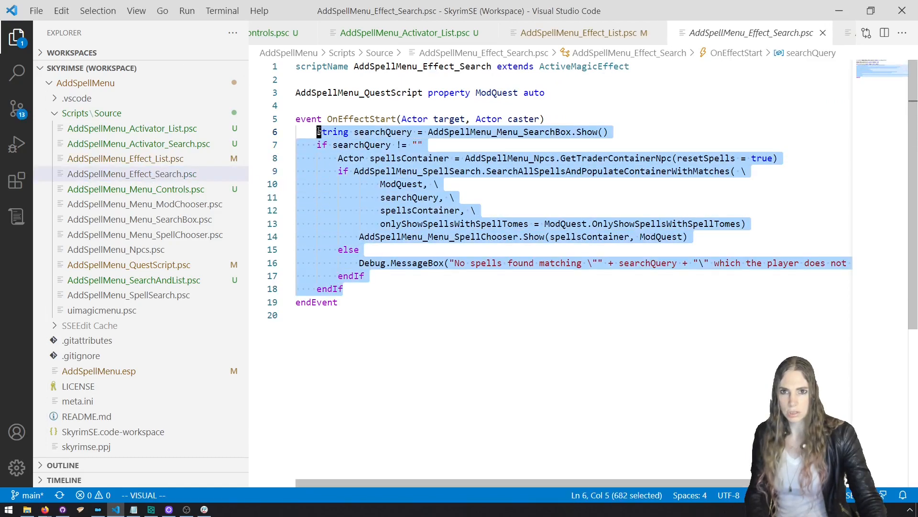
{"action": "right_click", "coordinate": [337, 141]}
{"action": "left_click", "coordinate": [390, 273]}
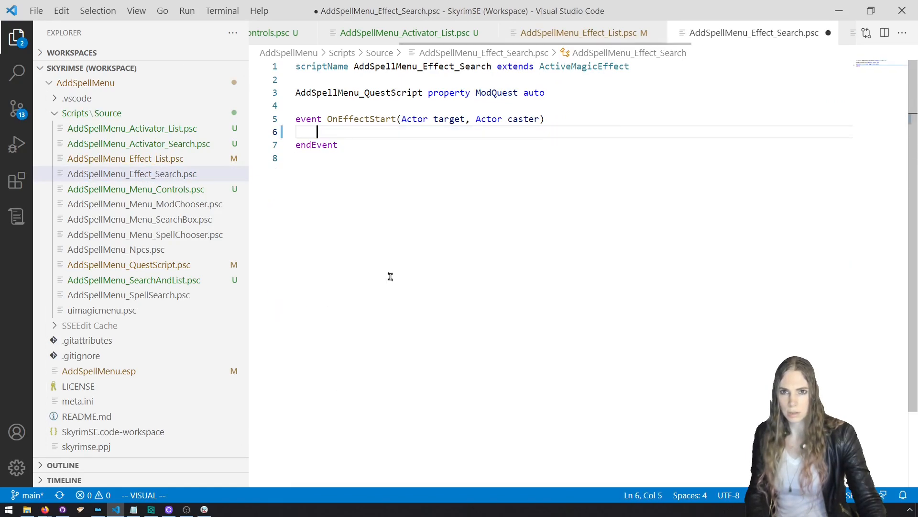
Call AddSpellMenu_SearchAndList.SearchSpells(ModQuest) inside the emptied OnEffectStart event and save the script.
{"action": "type", "text": "idd"}
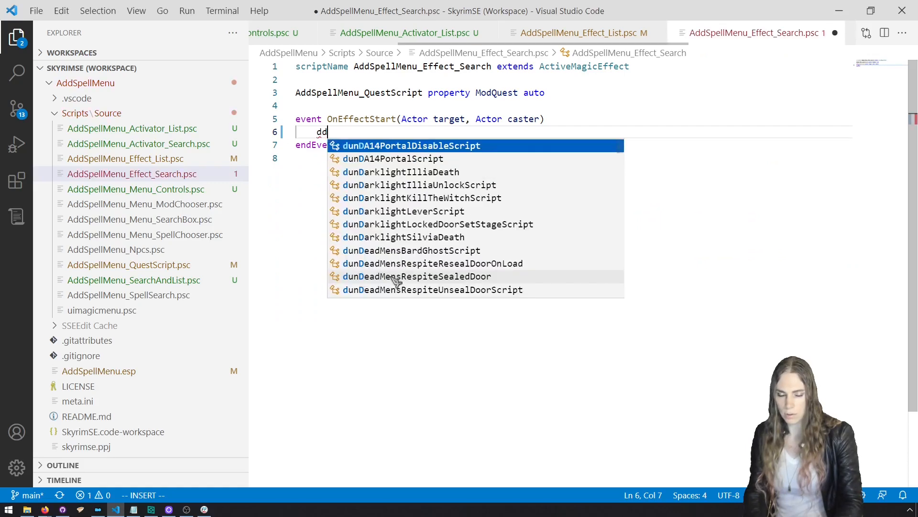
{"action": "key", "text": "BackSpace"}
{"action": "key", "text": "BackSpace"}
{"action": "type", "text": "AddSp"}
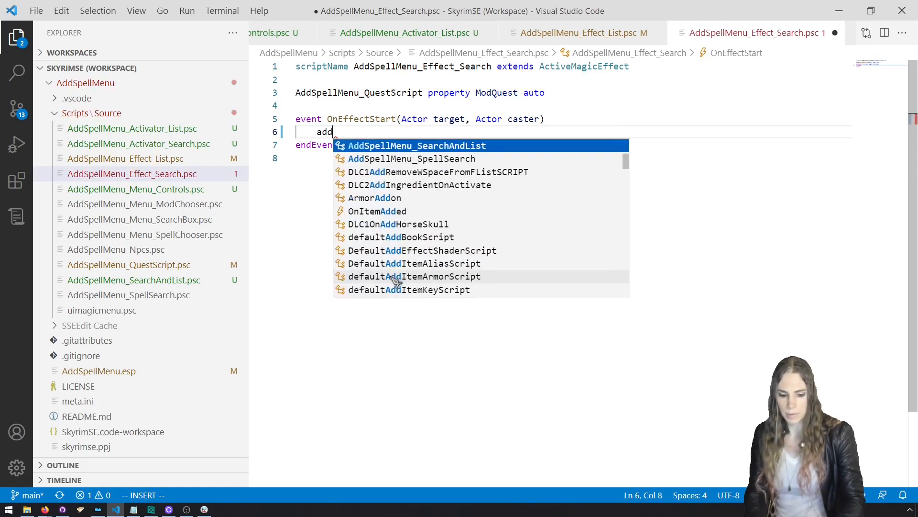
{"action": "key", "text": "Tab"}
{"action": "type", "text": ".sea"}
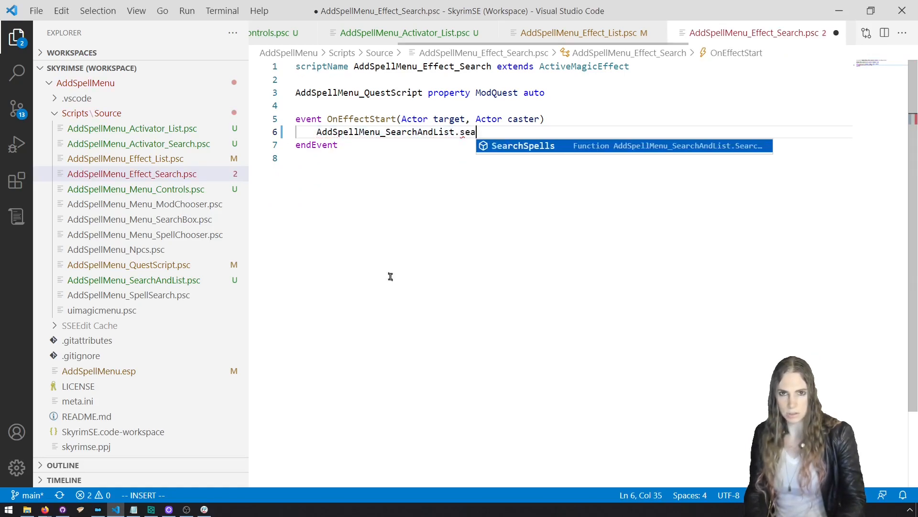
{"action": "key", "text": "Tab"}
{"action": "type", "text": "()"}
{"action": "key", "text": "BackSpace"}
{"action": "type", "text": "m"}
{"action": "key", "text": "Tab"}
{"action": "type", "text": "_"}
{"action": "key", "text": "BackSpace"}
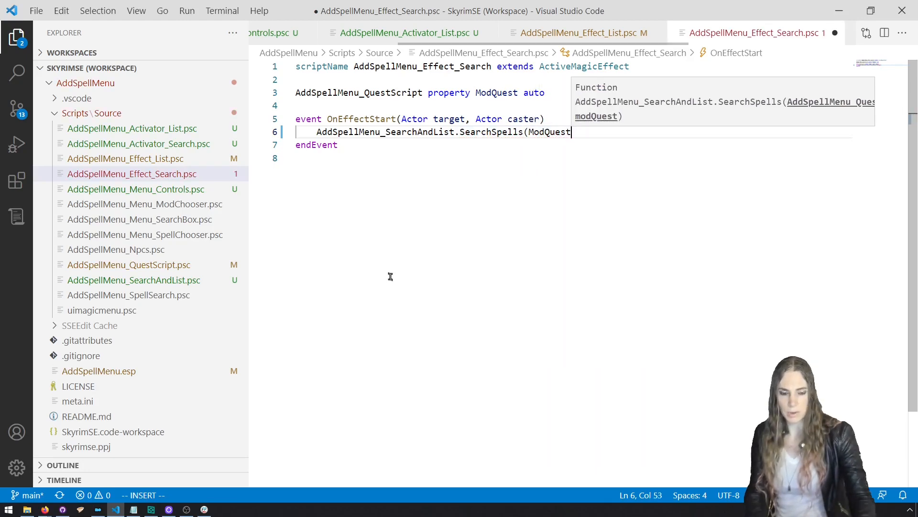
{"action": "type", "text": ")"}
{"action": "key", "text": "ctrl+s"}
Paste the cut search code into the SearchSpells function in AddSpellMenu_SearchAndList.psc and save the script.
{"action": "left_click", "coordinate": [158, 280]}
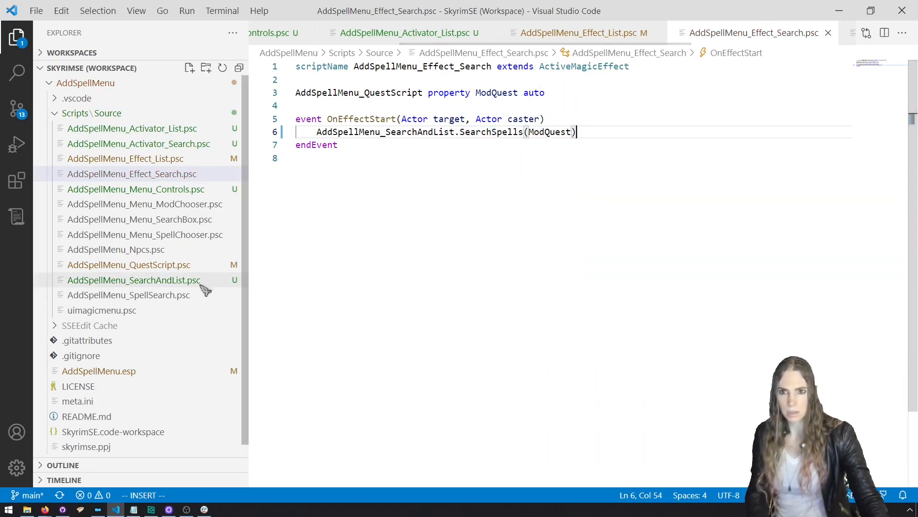
{"action": "left_click", "coordinate": [393, 296]}
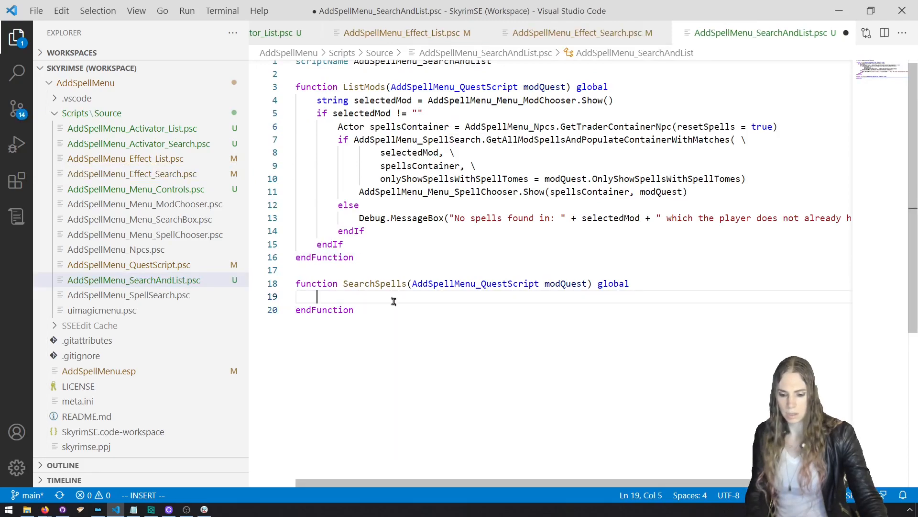
{"action": "key", "text": "ctrl+v"}
{"action": "key", "text": "ctrl+s"}
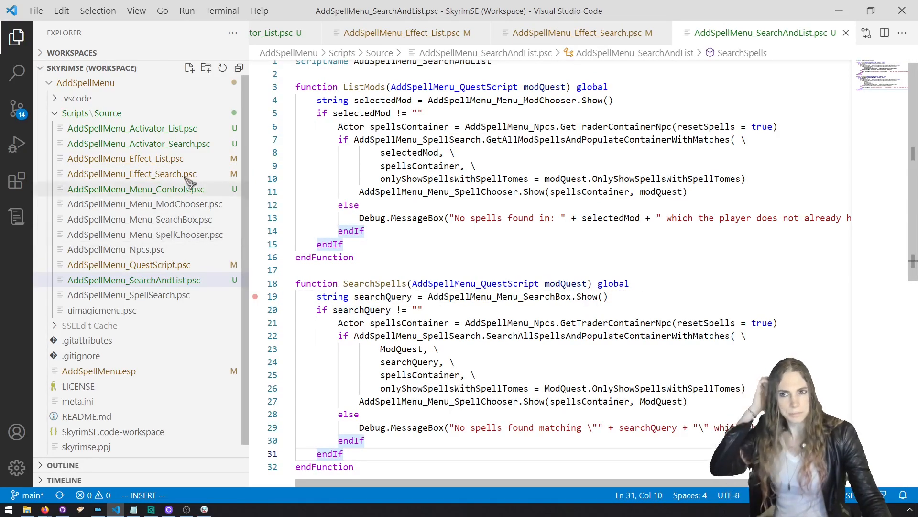
Comment out the AddSpellMenu_Menu_Controls.CloseOpenMenu() line in AddSpellMenu_Activator_List.psc.
{"action": "left_click", "coordinate": [191, 129]}
{"action": "left_click", "coordinate": [535, 144]}
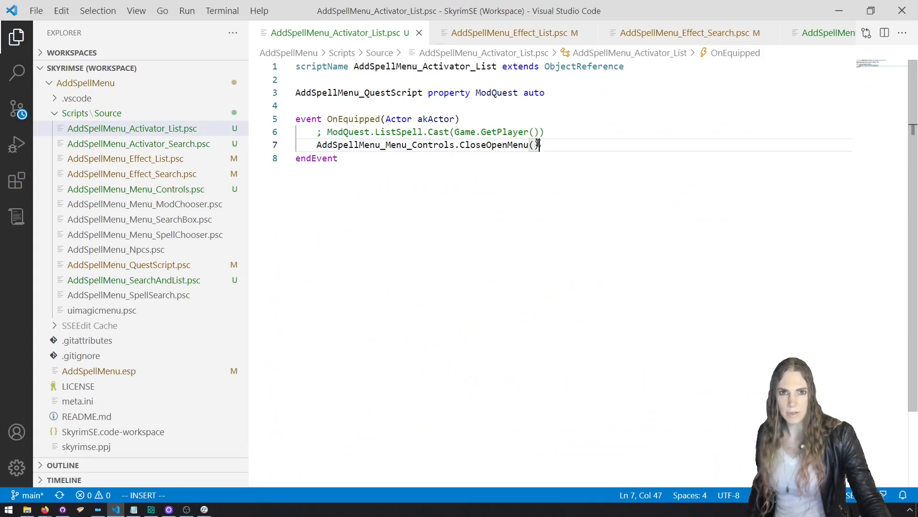
{"action": "key", "text": "ctrl+/"}
Add AddSpellMenu_SearchAndList.ListMods(ModQuest) as the first line of the list activator's OnEquipped event and save the script.
{"action": "key", "text": "Up"}
{"action": "key", "text": "Up"}
{"action": "key", "text": "Return"}
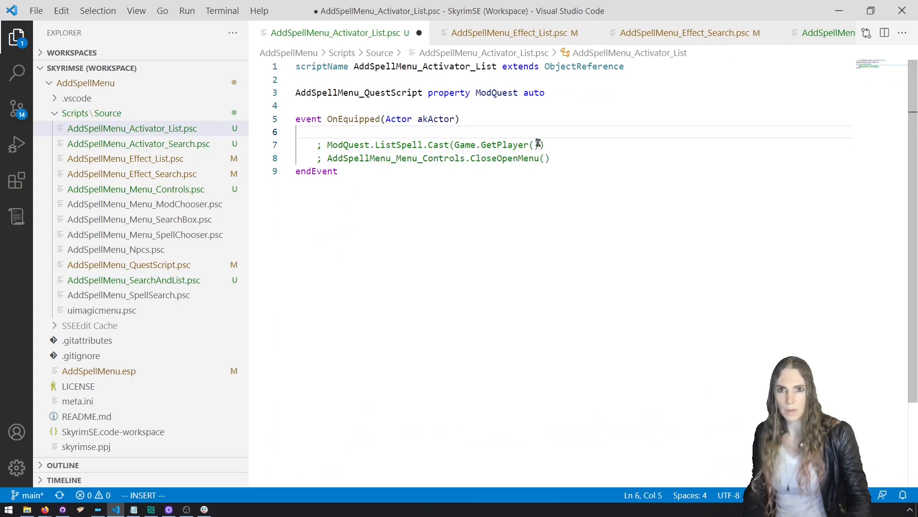
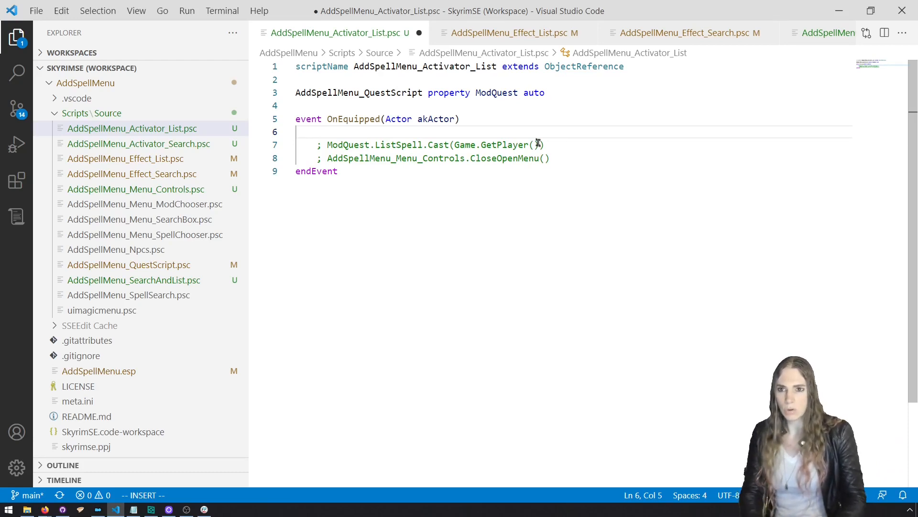
{"action": "type", "text": "ddSpe"}
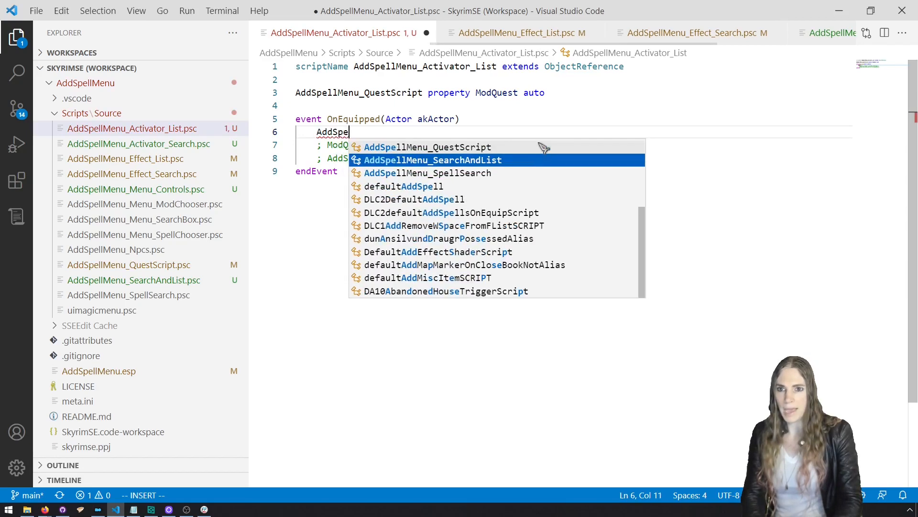
{"action": "key", "text": "Return"}
{"action": "type", "text": "."}
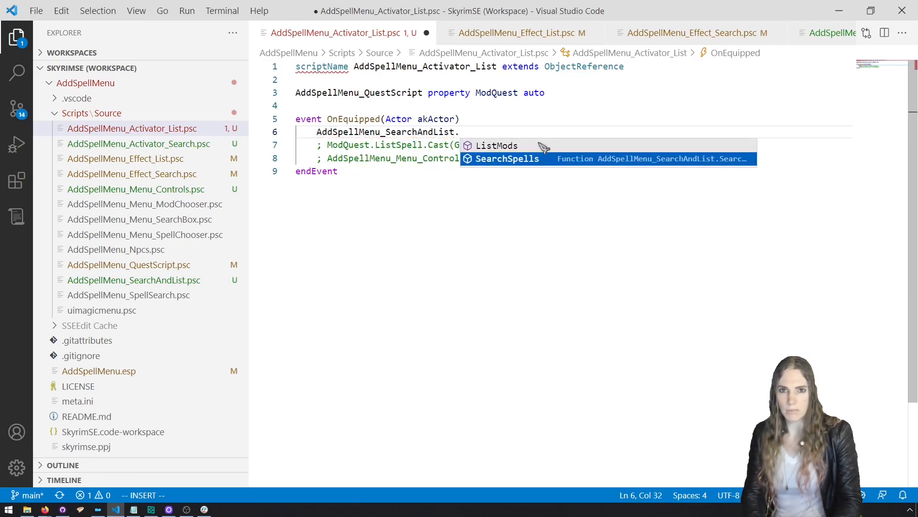
{"action": "left_click", "coordinate": [543, 145]}
{"action": "type", "text": "(Mo"}
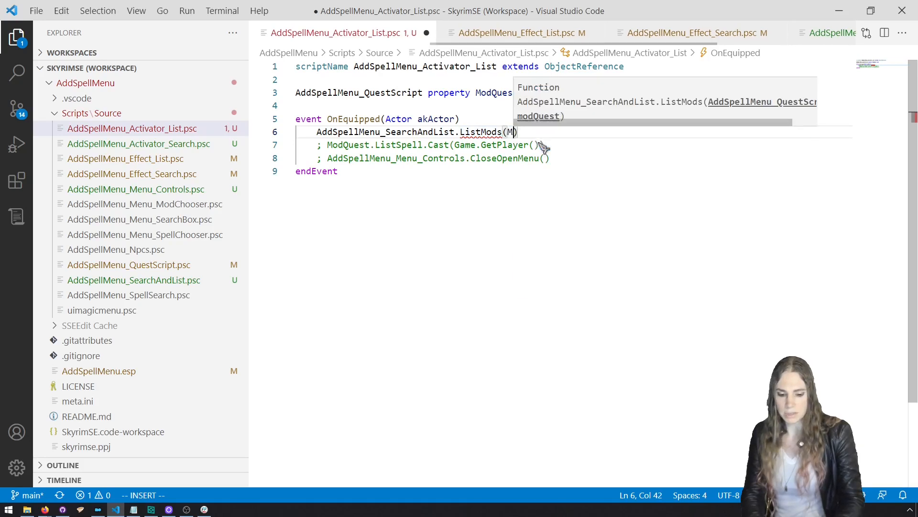
{"action": "left_click", "coordinate": [544, 146]}
{"action": "key", "text": "ctrl+s"}
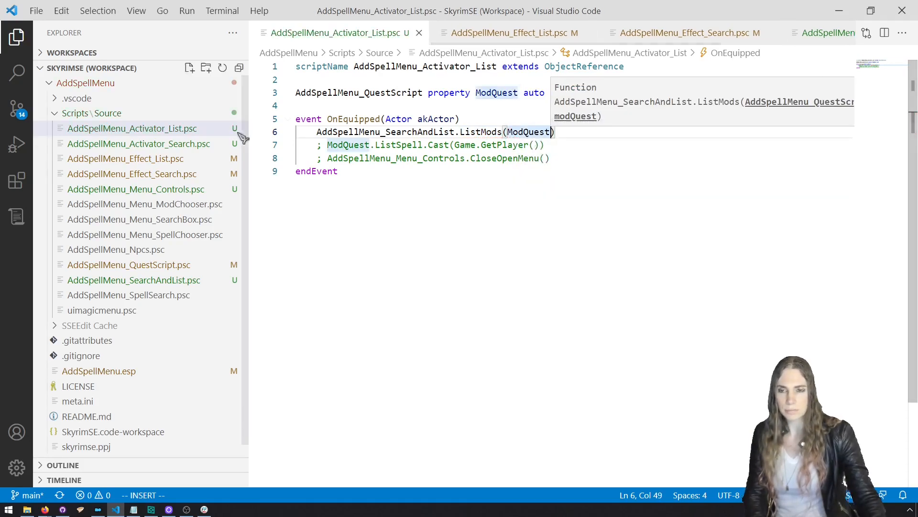
Comment out the AddSpellMenu_Menu_Controls.CloseOpenMenu() line in AddSpellMenu_Activator_Search.psc.
{"action": "left_click", "coordinate": [214, 143]}
{"action": "left_click", "coordinate": [510, 146]}
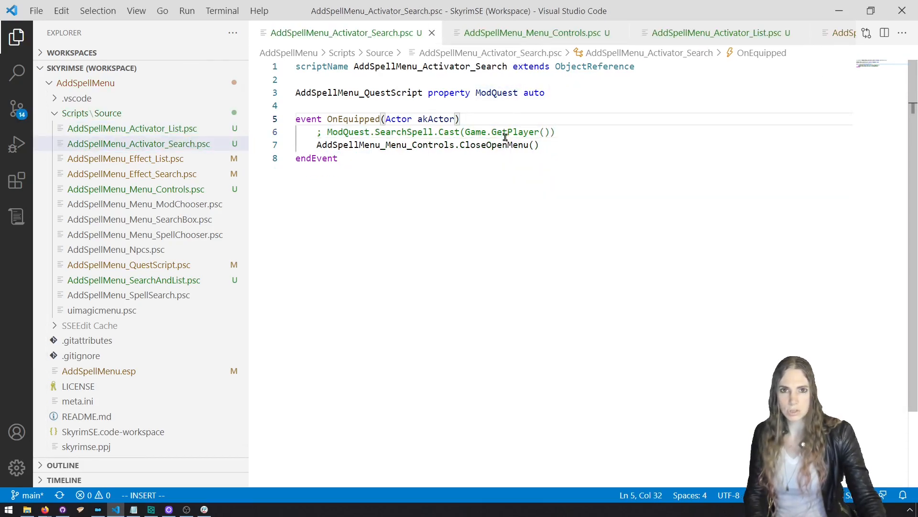
{"action": "key", "text": "ctrl+/"}
Add AddSpellMenu_SearchAndList.SearchSpells(ModQuest) as the first line of the search activator's OnEquipped event and build the scripts.
{"action": "key", "text": "Up"}
{"action": "key", "text": "Up"}
{"action": "key", "text": "Return"}
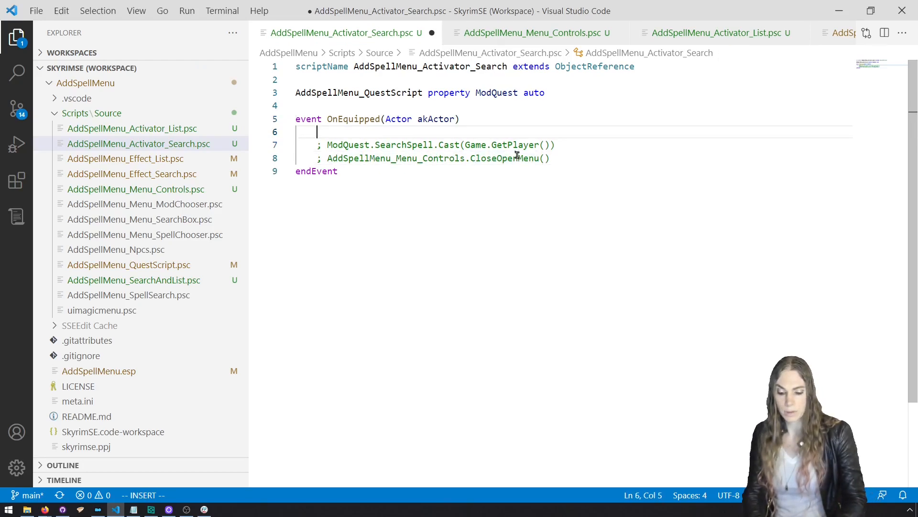
{"action": "type", "text": "Search"}
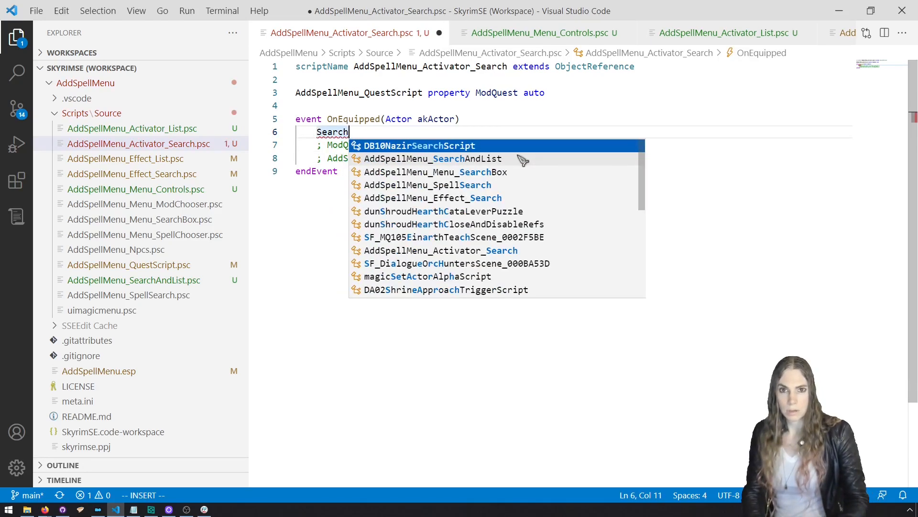
{"action": "left_click", "coordinate": [523, 159]}
{"action": "type", "text": ".sea"}
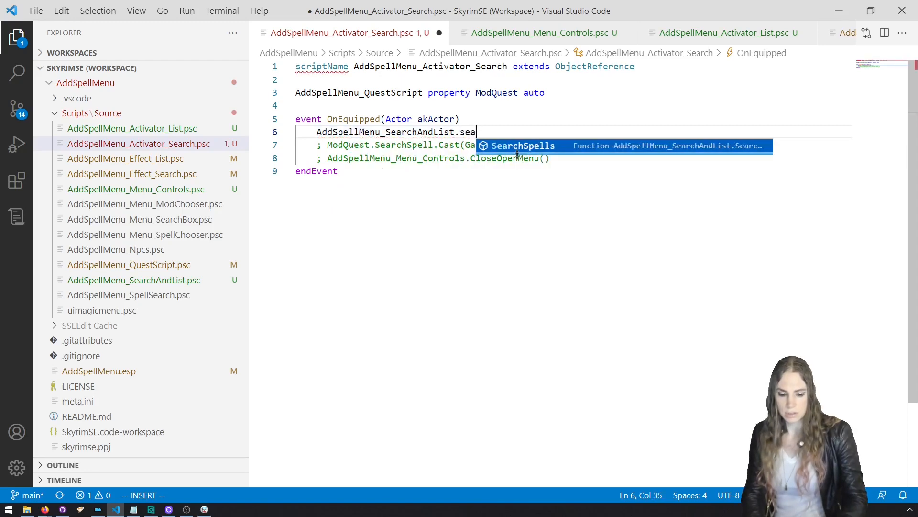
{"action": "key", "text": "Tab"}
{"action": "type", "text": "(Mod"}
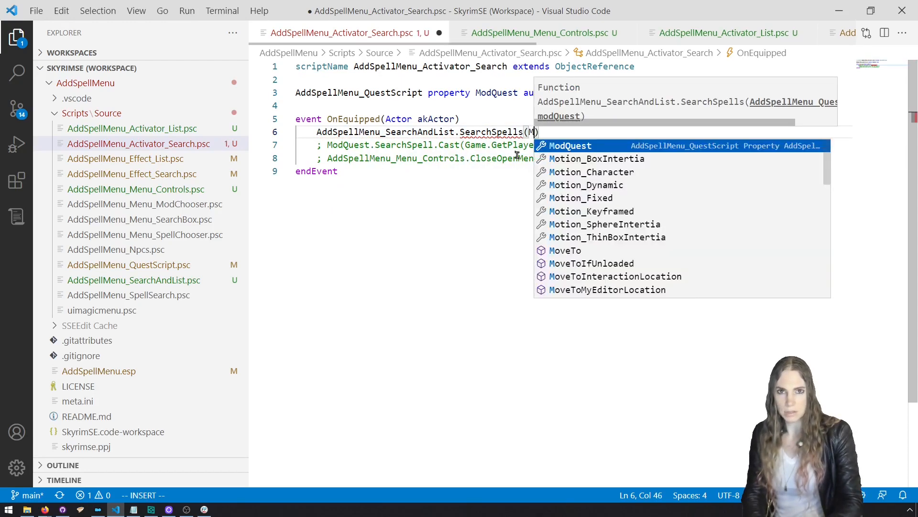
{"action": "key", "text": "Tab"}
{"action": "key", "text": "ctrl+shift+b"}
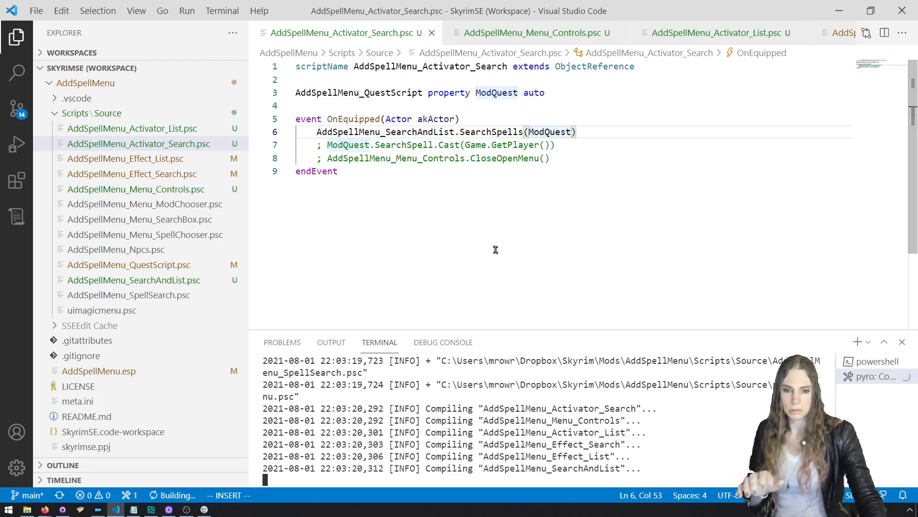
Switch to Mod Organizer, launch Skyrim through SKSE, and run the console command coc riverwood.
{"action": "left_click", "coordinate": [98, 509]}
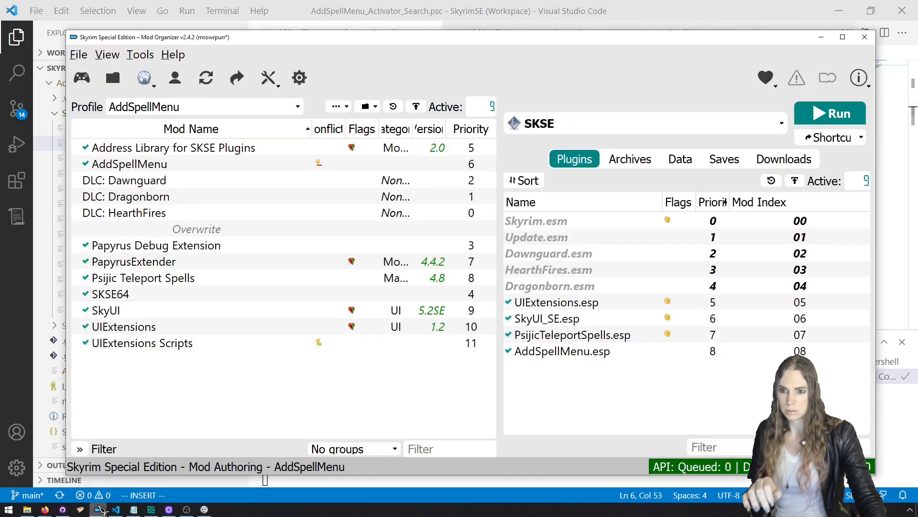
{"action": "left_click", "coordinate": [815, 121]}
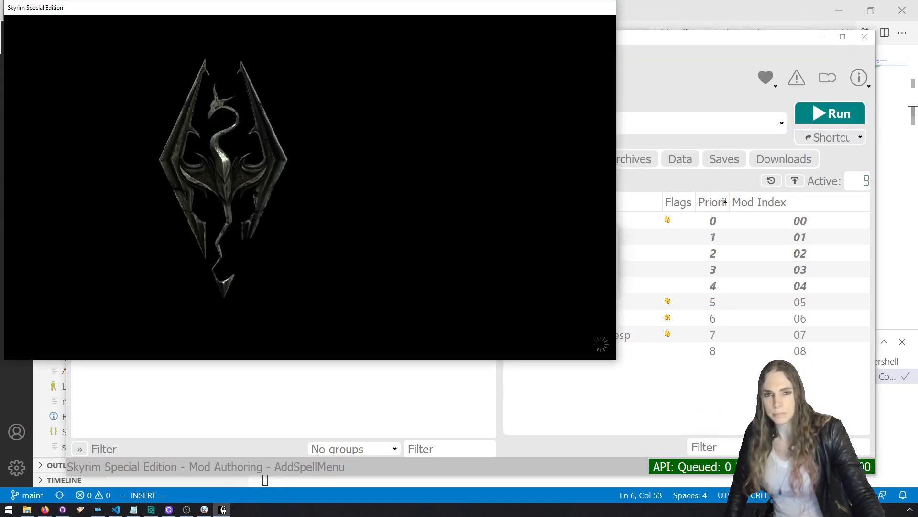
{"action": "key", "text": "grave"}
{"action": "type", "text": "c"}
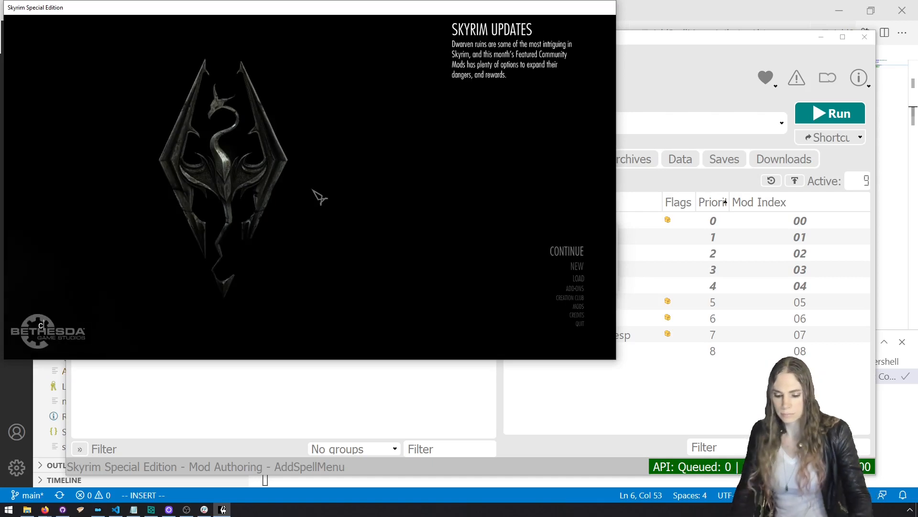
{"action": "type", "text": "oc riverwood"}
{"action": "key", "text": "Return"}
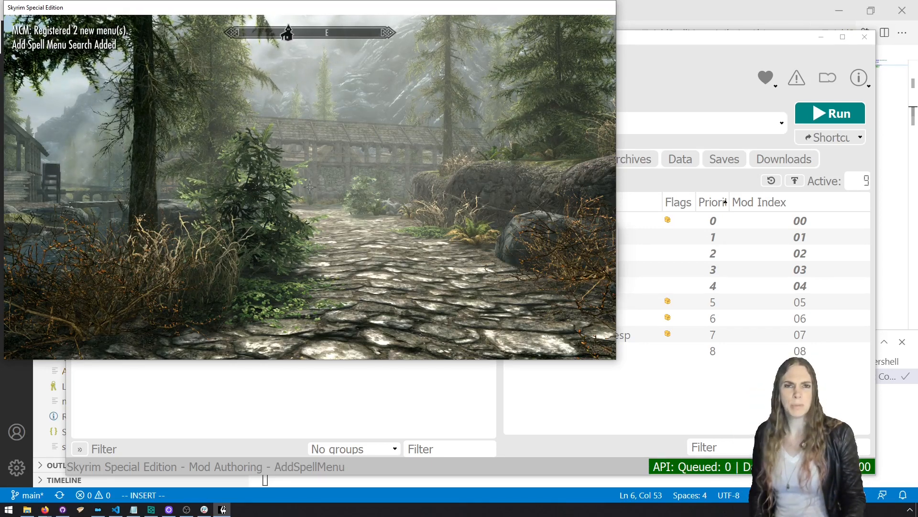
Test the Add Spell Menu inventory item by using it, choosing PsijicTeleportSpells.esp, and viewing that mod's spell list before exiting.
{"action": "key", "text": "p"}
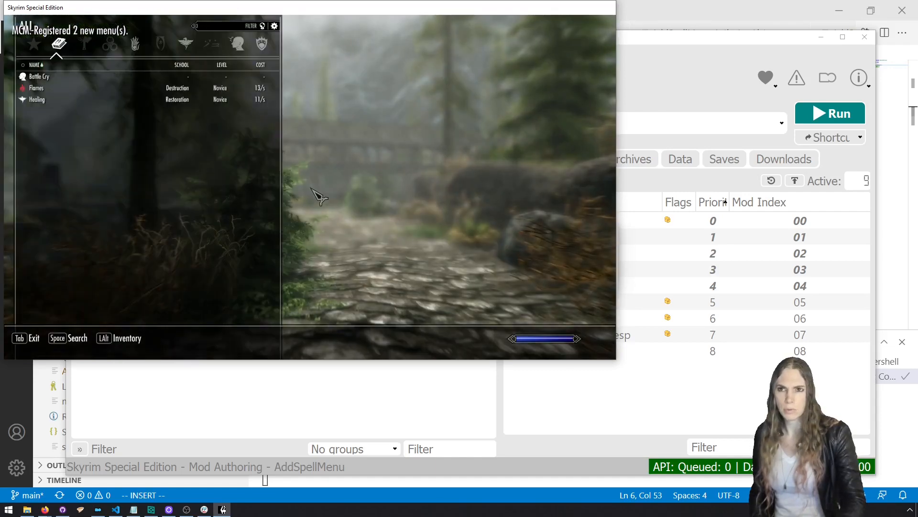
{"action": "key", "text": "alt"}
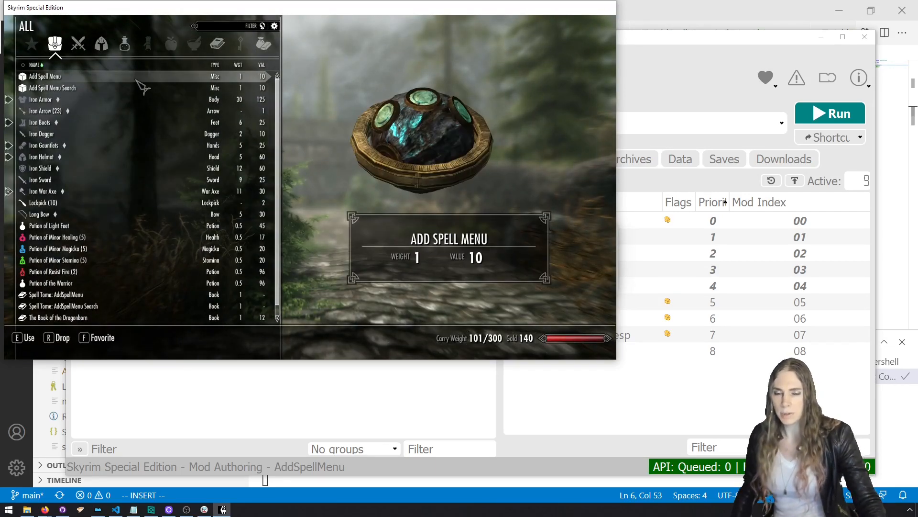
{"action": "key", "text": "e"}
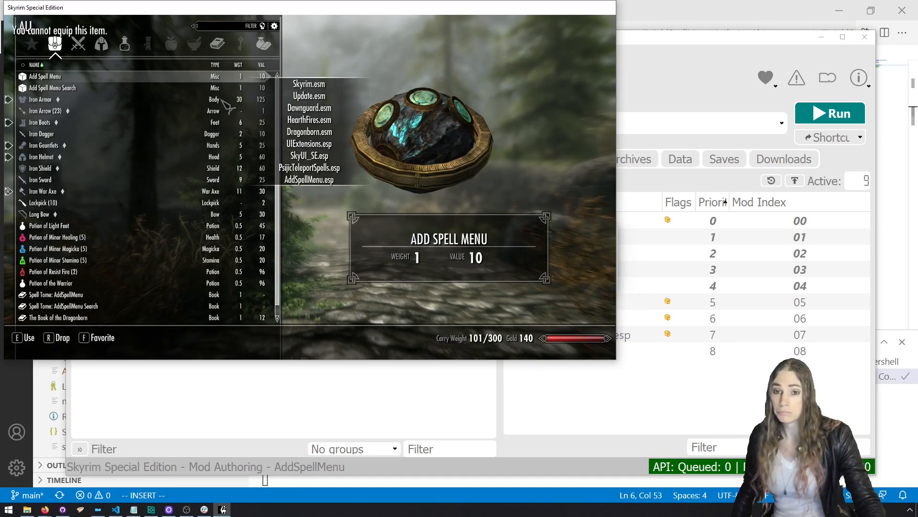
{"action": "left_click", "coordinate": [317, 170]}
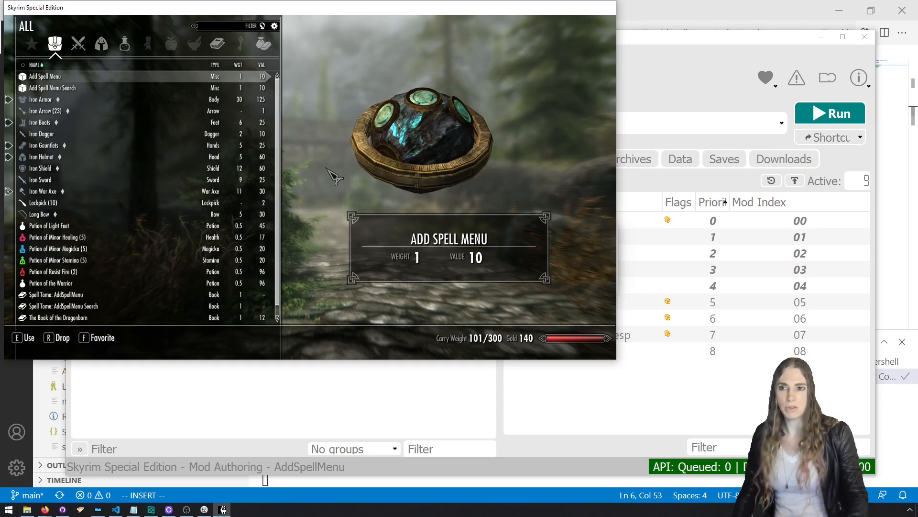
{"action": "key", "text": "Tab"}
{"action": "key", "text": "p"}
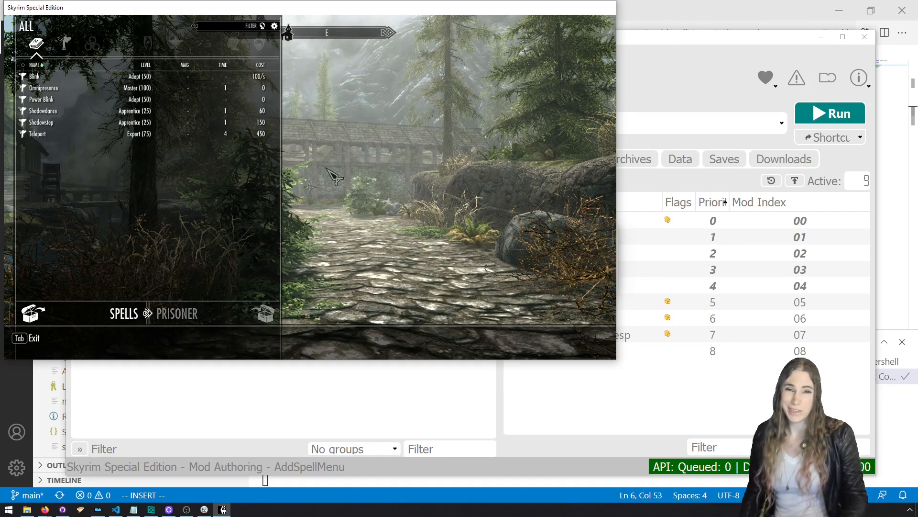
{"action": "key", "text": "Tab"}
Quit Skyrim with the console command qqq.
{"action": "key", "text": "alt+Tab"}
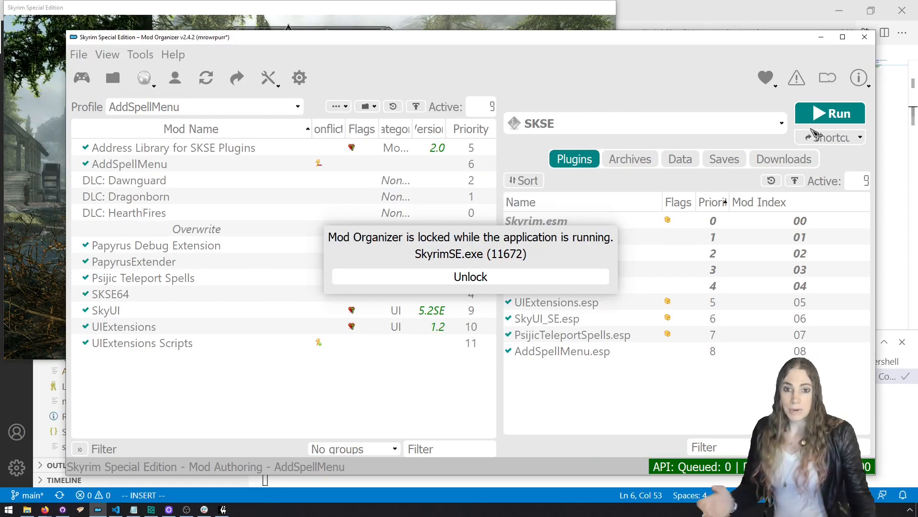
{"action": "key", "text": "alt+Tab"}
{"action": "key", "text": "grave"}
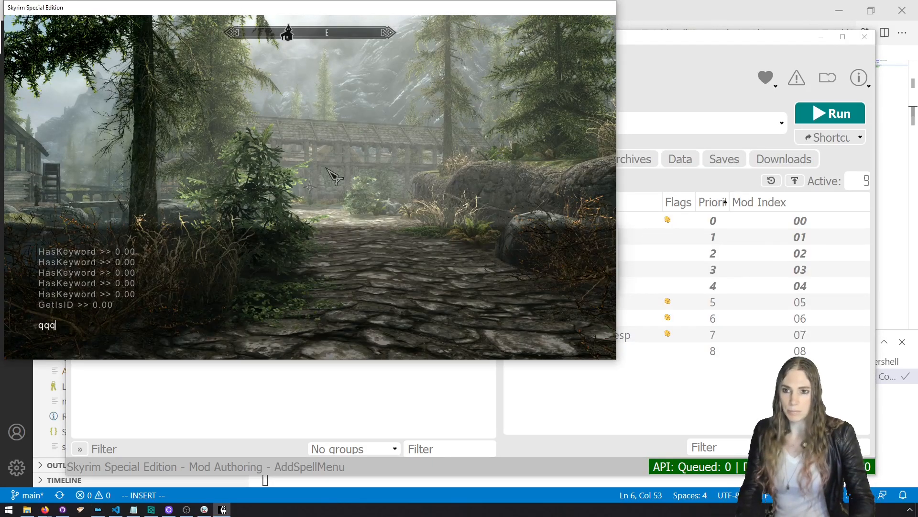
{"action": "type", "text": "qqq"}
{"action": "key", "text": "Return"}
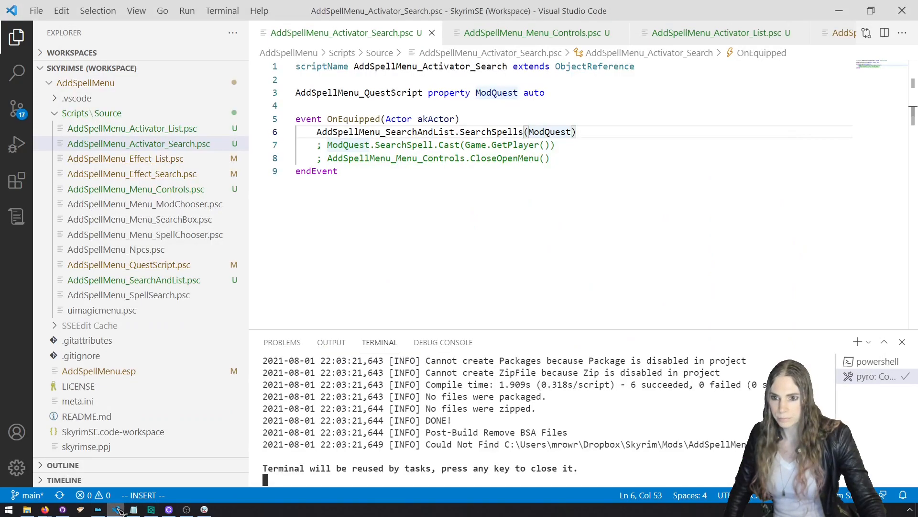
Switch to Visual Studio Code, comment out the SearchSpells(ModQuest) call in AddSpellMenu_Activator_Search.psc, and save the script.
{"action": "left_click", "coordinate": [115, 509]}
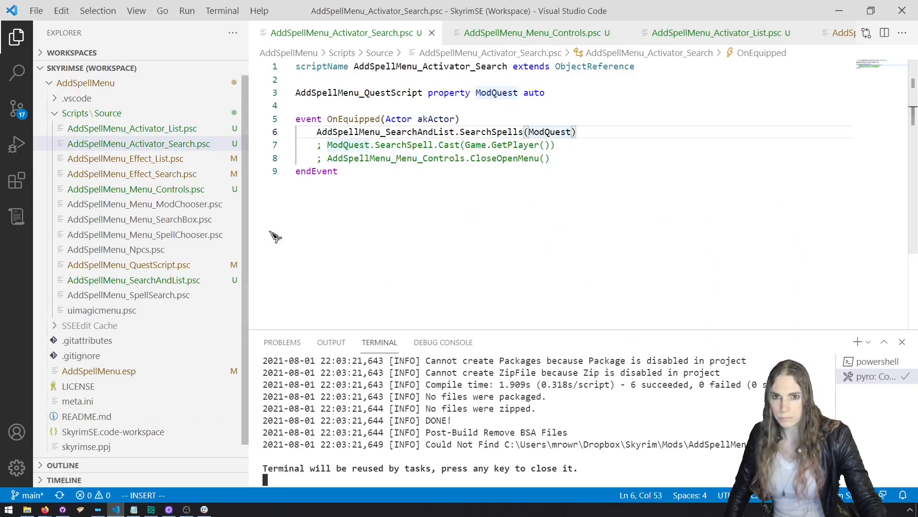
{"action": "left_click", "coordinate": [358, 131]}
{"action": "key", "text": "ctrl+slash"}
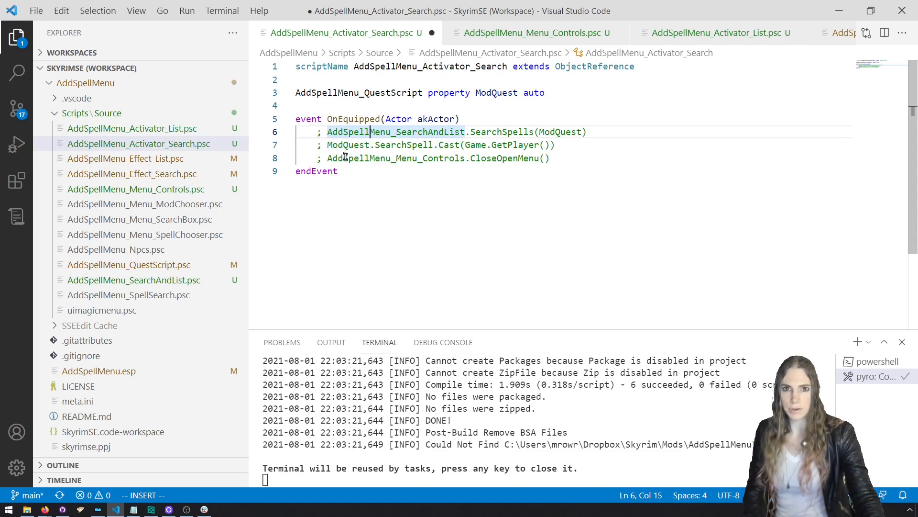
{"action": "key", "text": "ctrl+s"}
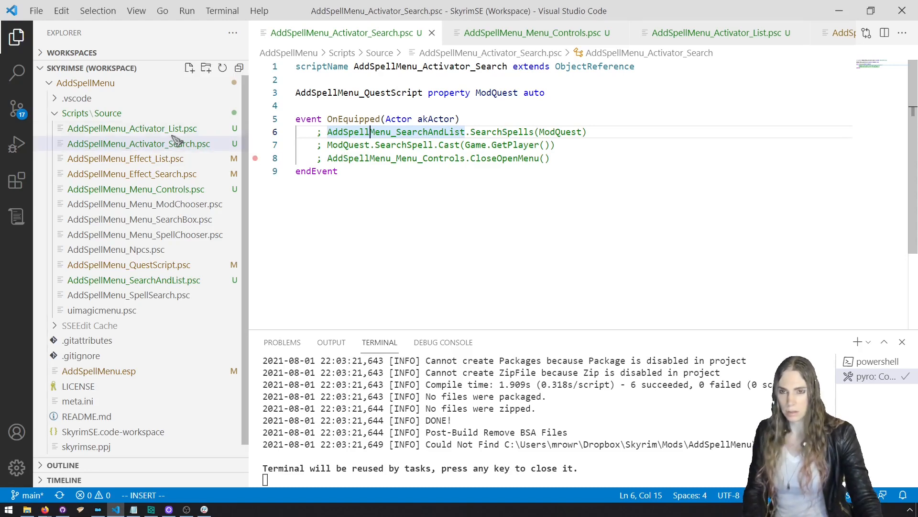
In AddSpellMenu_Activator_List.psc, uncomment the CloseOpenMenu() line, comment out the ListMods(ModQuest) call, and save.
{"action": "left_click", "coordinate": [180, 128]}
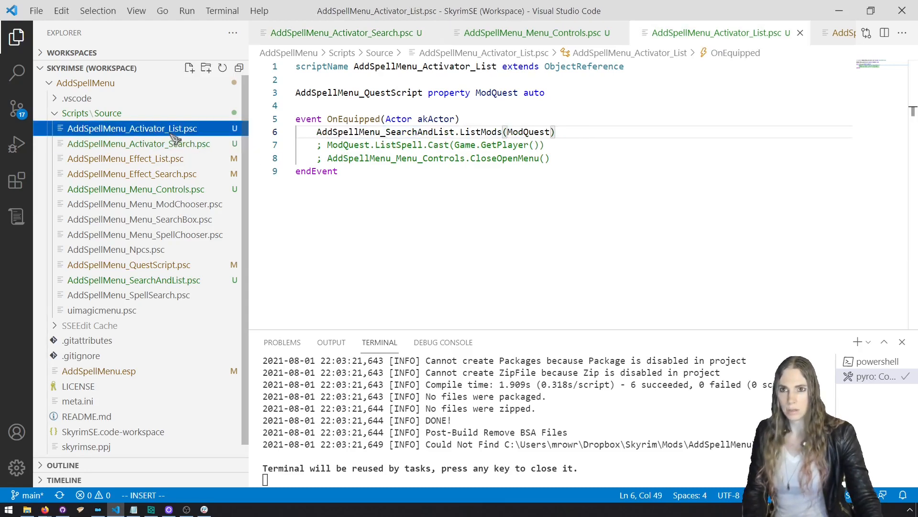
{"action": "left_click", "coordinate": [332, 158]}
{"action": "key", "text": "ctrl+slash"}
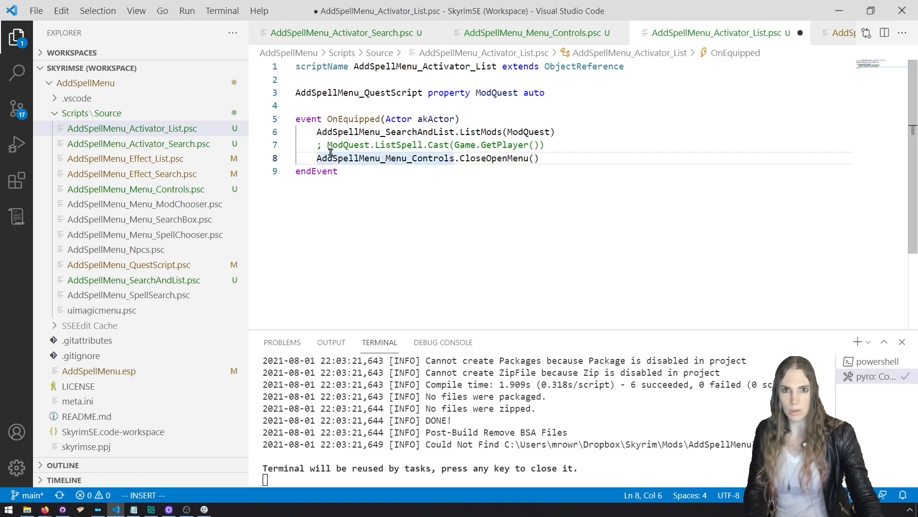
{"action": "left_click", "coordinate": [332, 132]}
{"action": "key", "text": "ctrl+slash"}
{"action": "key", "text": "ctrl+s"}
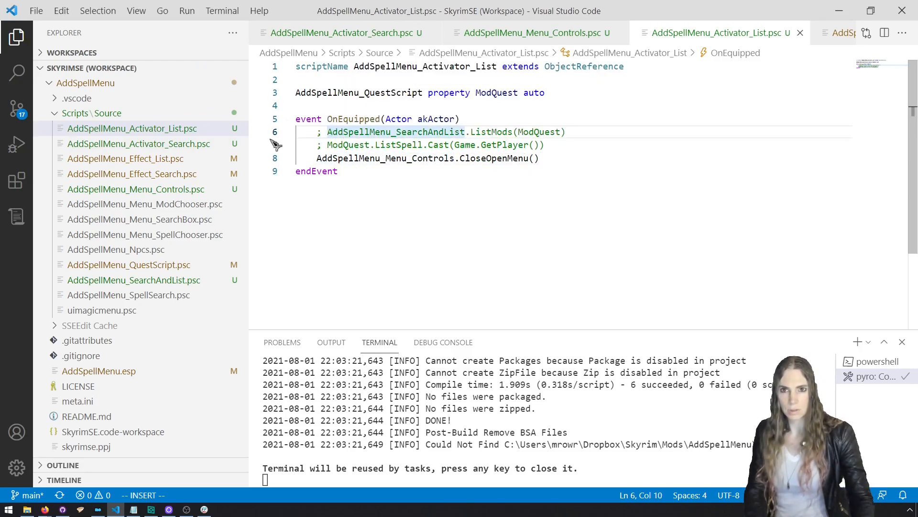
In AddSpellMenu_Activator_Search.psc, uncomment the CloseOpenMenu() line, rename the called function to CloseInventoryMenu, and save.
{"action": "left_click", "coordinate": [138, 144]}
{"action": "left_click", "coordinate": [431, 159]}
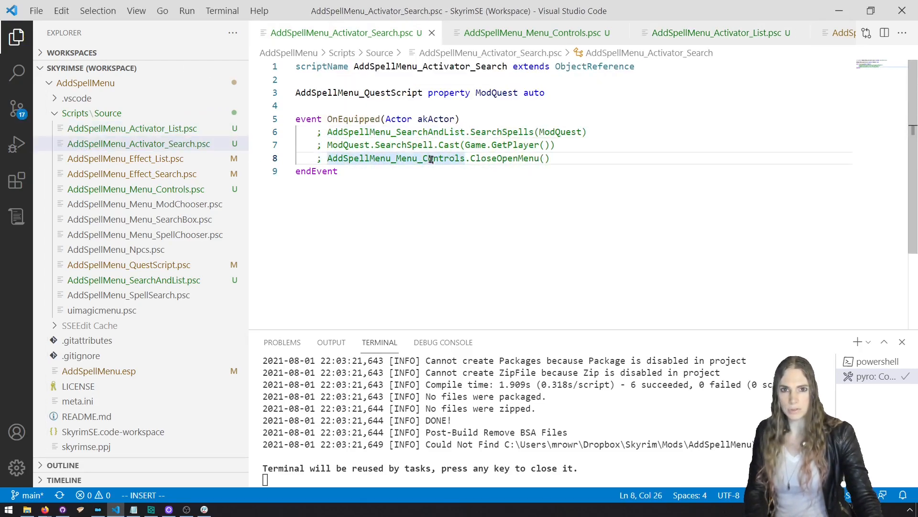
{"action": "key", "text": "ctrl+slash"}
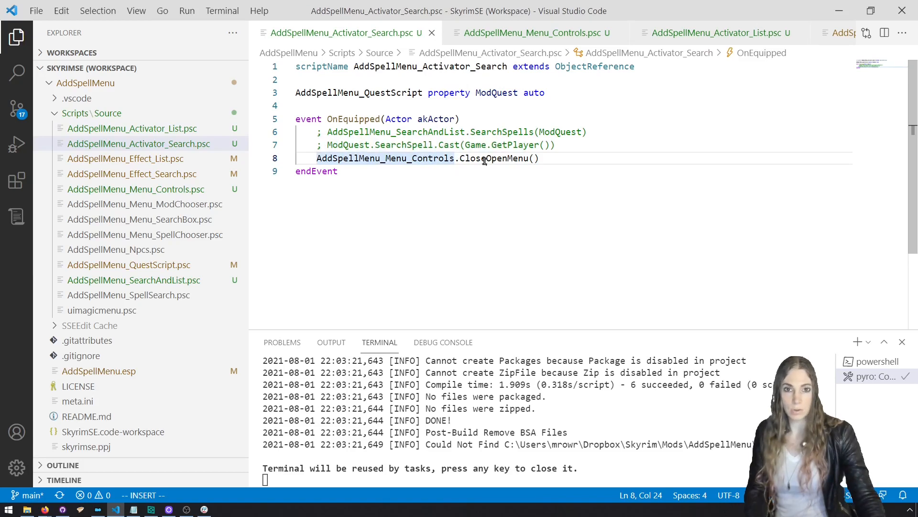
{"action": "left_click_drag", "start_coordinate": [486, 161], "coordinate": [499, 161]}
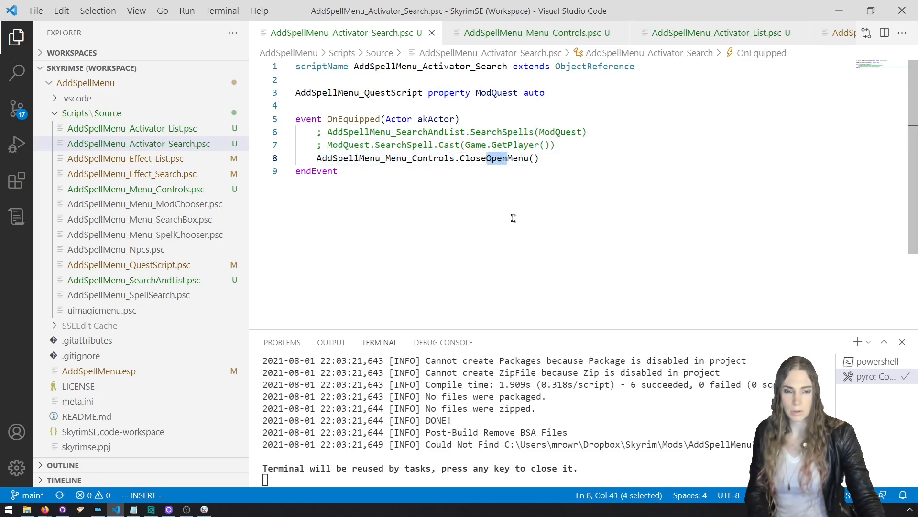
{"action": "key", "text": "BackSpace"}
{"action": "type", "text": "Inveo"}
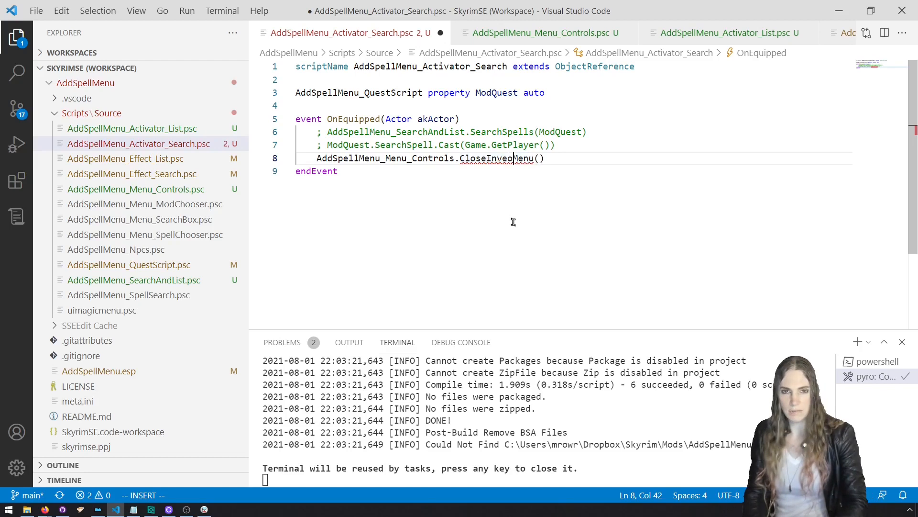
{"action": "key", "text": "BackSpace"}
{"action": "type", "text": "ntory"}
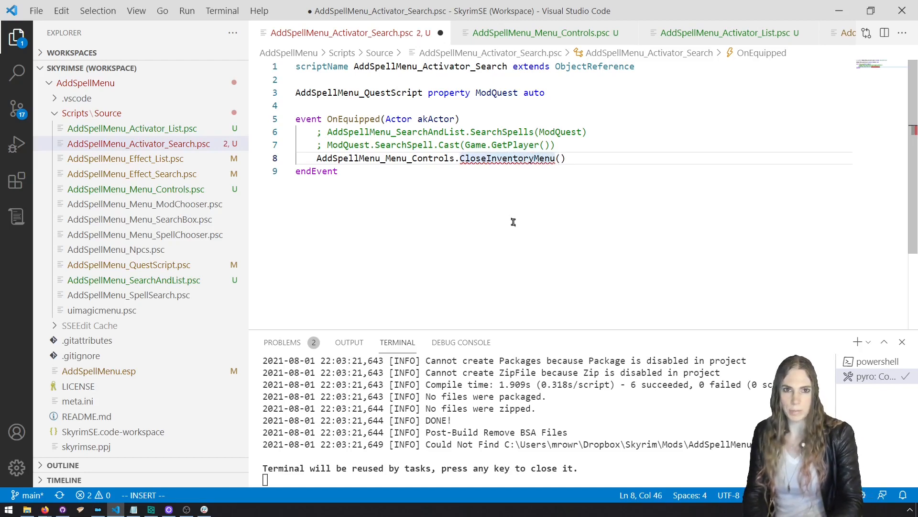
{"action": "key", "text": "ctrl+s"}
Rename the CloseOpenMenu() call in AddSpellMenu_Activator_List.psc to CloseInventoryMenu() and save the script.
{"action": "left_click", "coordinate": [132, 128]}
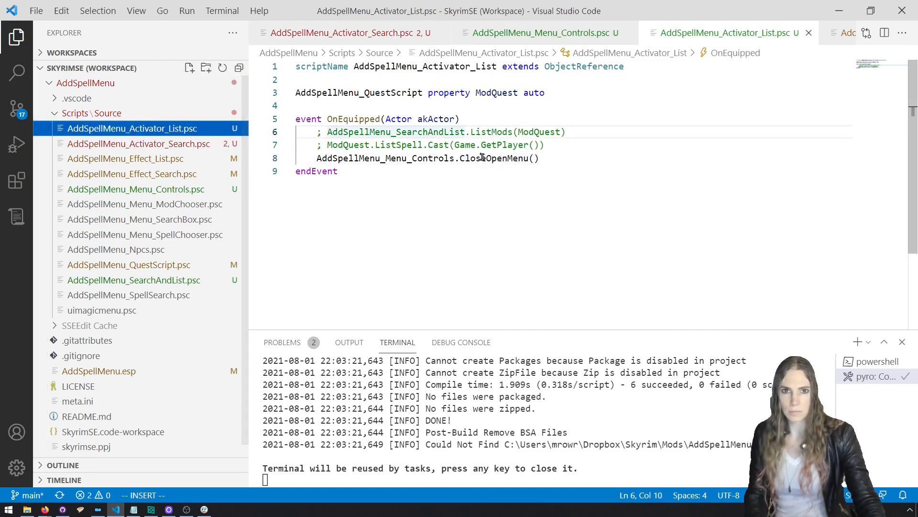
{"action": "left_click", "coordinate": [461, 158]}
{"action": "key", "text": "Right"}
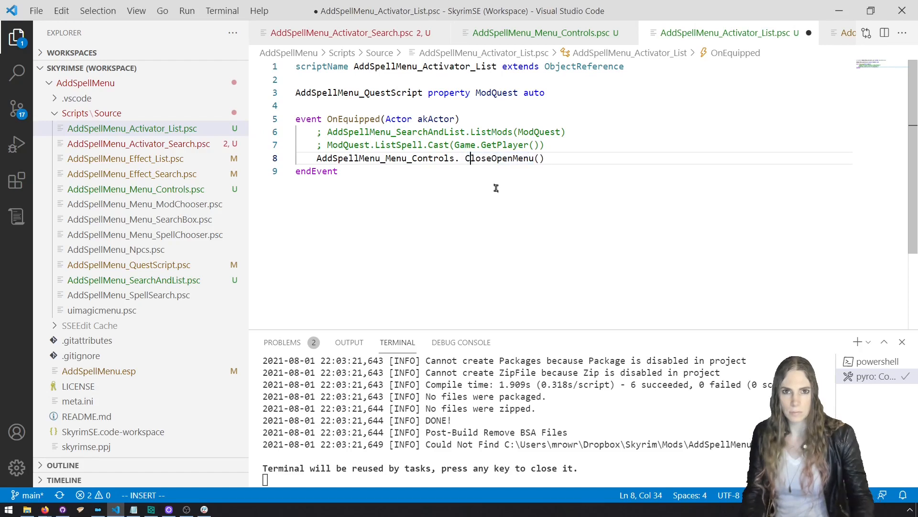
{"action": "key", "text": "Left"}
{"action": "key", "text": "BackSpace"}
{"action": "key", "text": "Right"}
{"action": "key", "text": "Right"}
{"action": "key", "text": "Delete"}
{"action": "key", "text": "Delete"}
{"action": "key", "text": "Delete"}
{"action": "key", "text": "Delete"}
{"action": "type", "text": "In"}
{"action": "key", "text": "BackSpace"}
{"action": "type", "text": "ntory"}
{"action": "key", "text": "ctrl+s"}
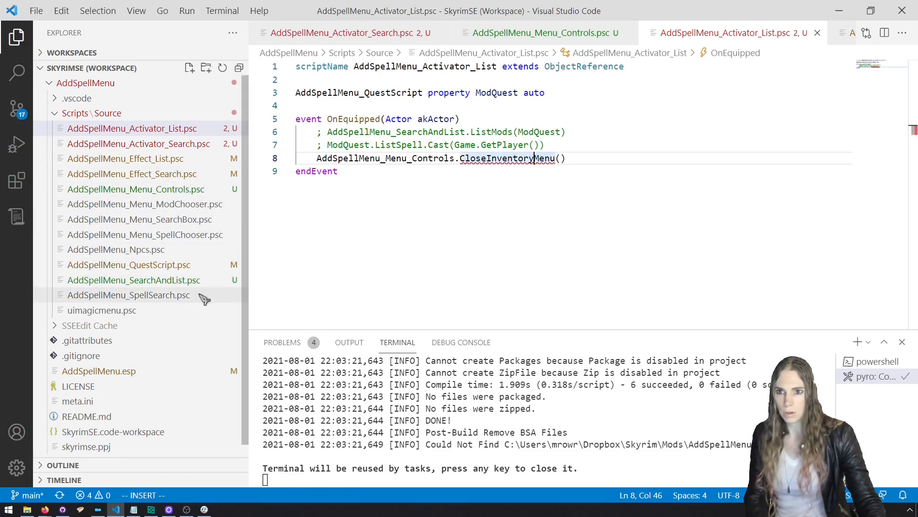
Rename the global function in AddSpellMenu_Menu_Controls.psc to CloseInventoryMenu.
{"action": "left_click", "coordinate": [201, 189]}
{"action": "left_click", "coordinate": [402, 105]}
{"action": "left_click_drag", "start_coordinate": [370, 93], "coordinate": [390, 94]}
{"action": "type", "text": "Inveoty"}
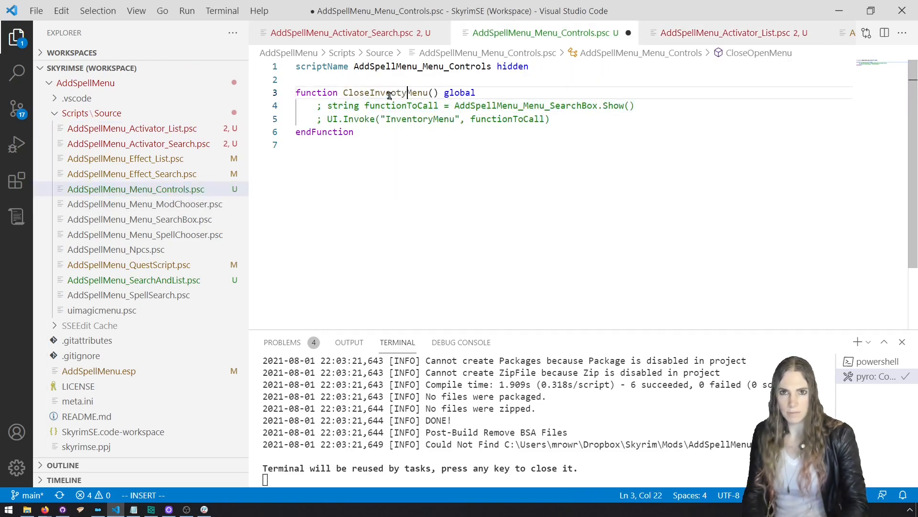
{"action": "key", "text": "BackSpace"}
{"action": "type", "text": "ory"}
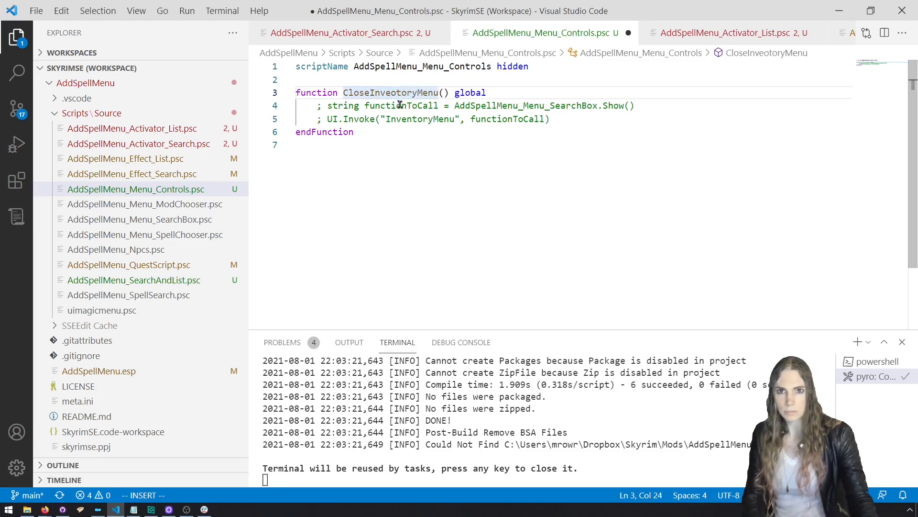
{"action": "key", "text": "Delete"}
{"action": "type", "text": "n"}
{"action": "left_click", "coordinate": [373, 181]}
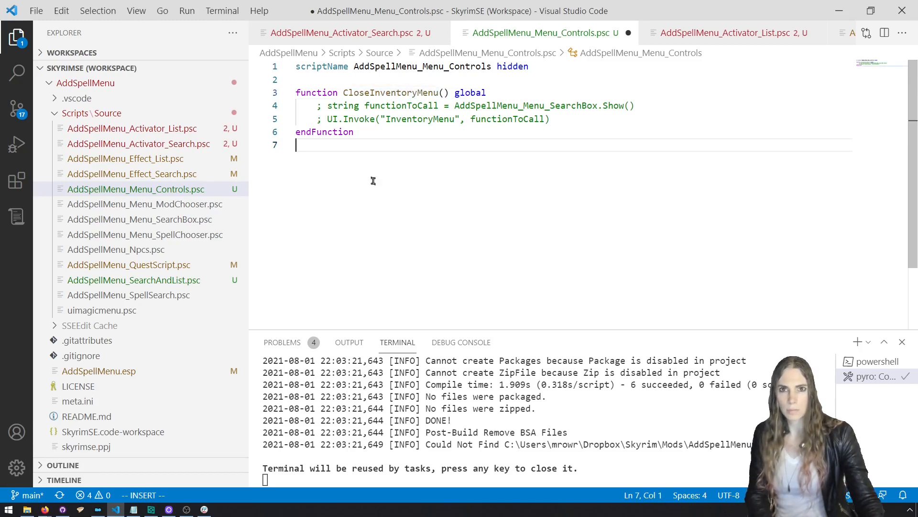
Uncomment the functionToCall declaration and the UI.Invoke line inside the CloseInventoryMenu function.
{"action": "left_click", "coordinate": [330, 108]}
{"action": "key", "text": "BackSpace"}
{"action": "key", "text": "BackSpace"}
{"action": "key", "text": "Down"}
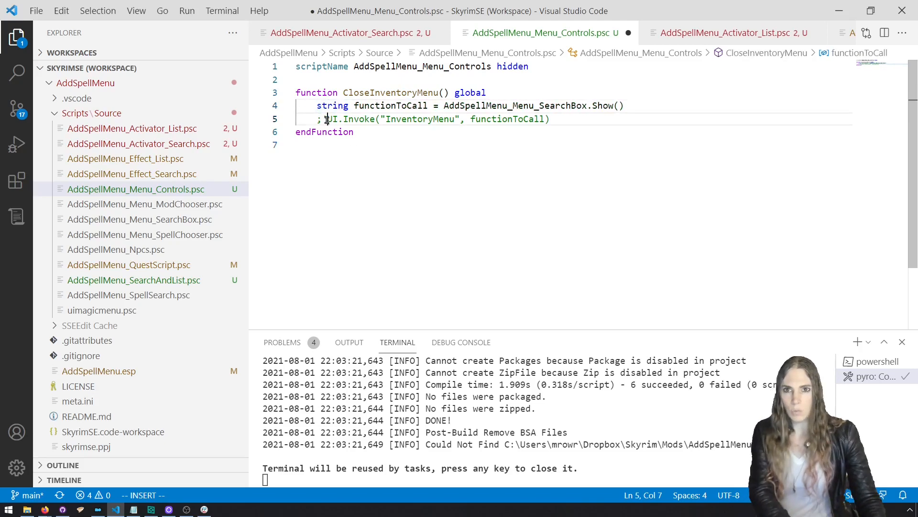
{"action": "key", "text": "Delete"}
{"action": "key", "text": "Delete"}
Add the condition if functionToCall != "" on a new line directly above the UI.Invoke call.
{"action": "left_click", "coordinate": [703, 101]}
{"action": "key", "text": "Return"}
{"action": "key", "text": "Tab"}
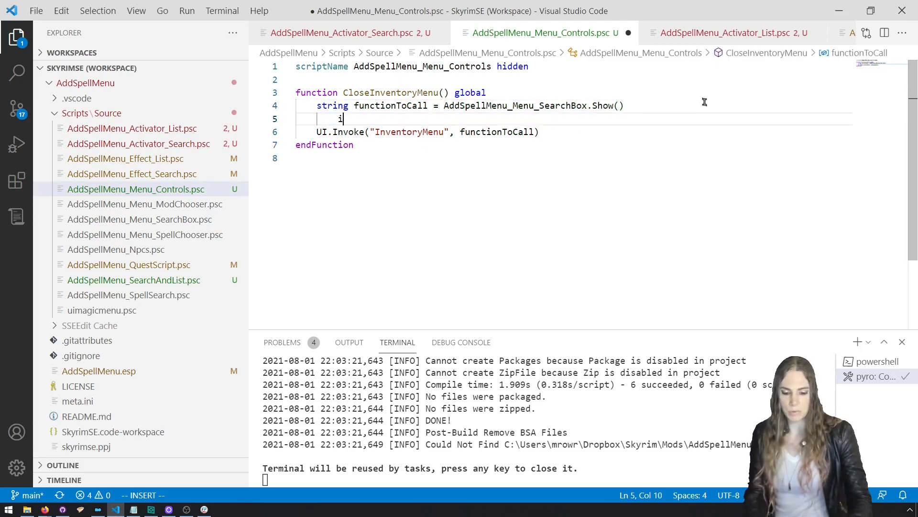
{"action": "type", "text": "if fun"}
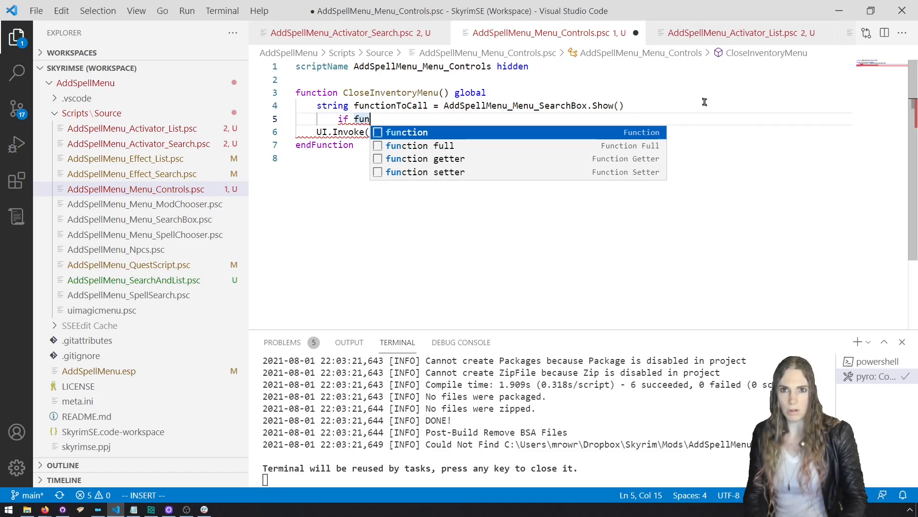
{"action": "type", "text": "ctionToCall"}
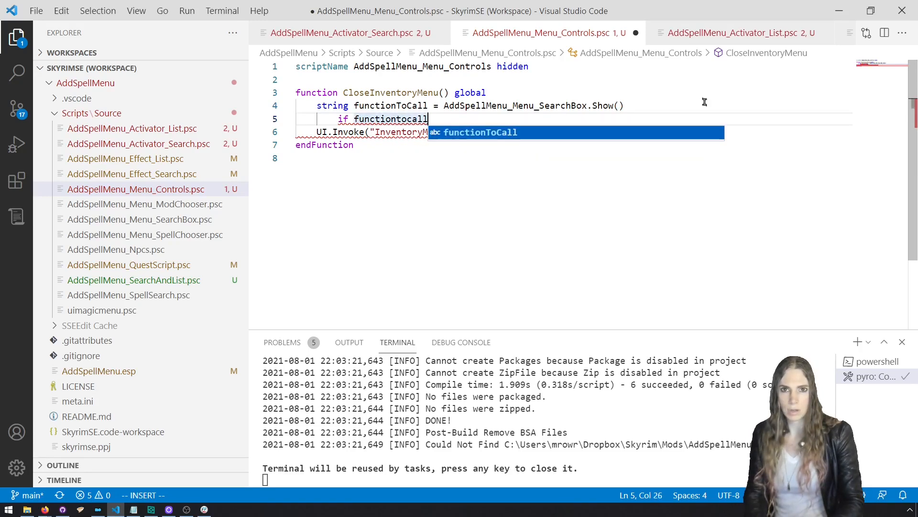
{"action": "type", "text": " != :\""}
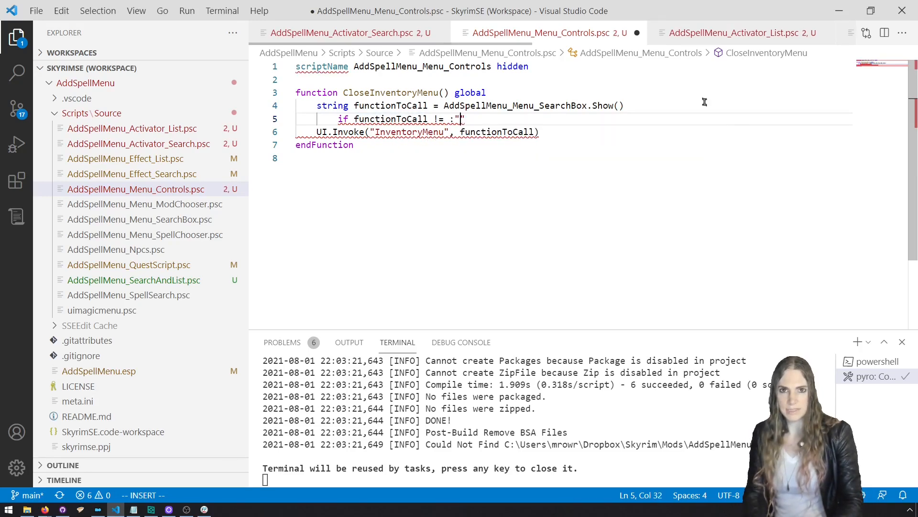
{"action": "key", "text": "BackSpace"}
{"action": "type", "text": "\"\""}
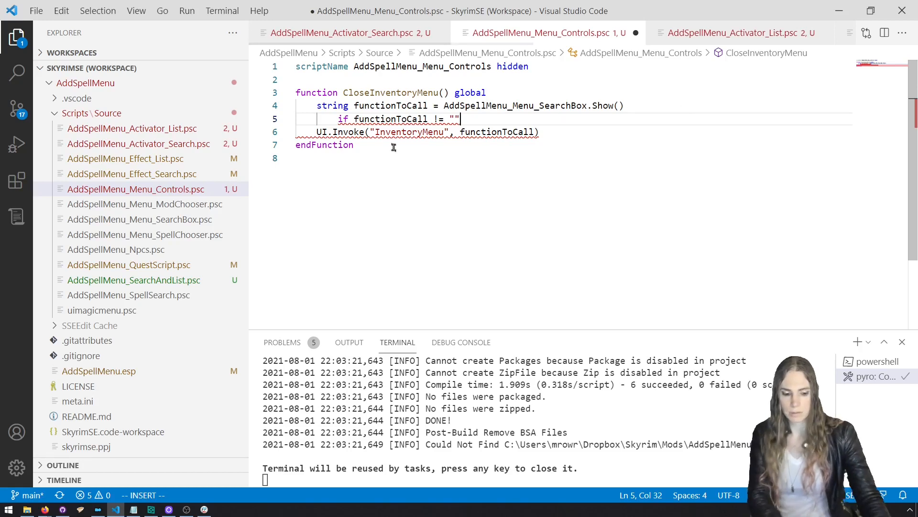
{"action": "left_click", "coordinate": [336, 121]}
{"action": "key", "text": "BackSpace"}
Indent the UI.Invoke call inside the condition, close it with endIf, then save and build the scripts.
{"action": "left_click", "coordinate": [316, 132]}
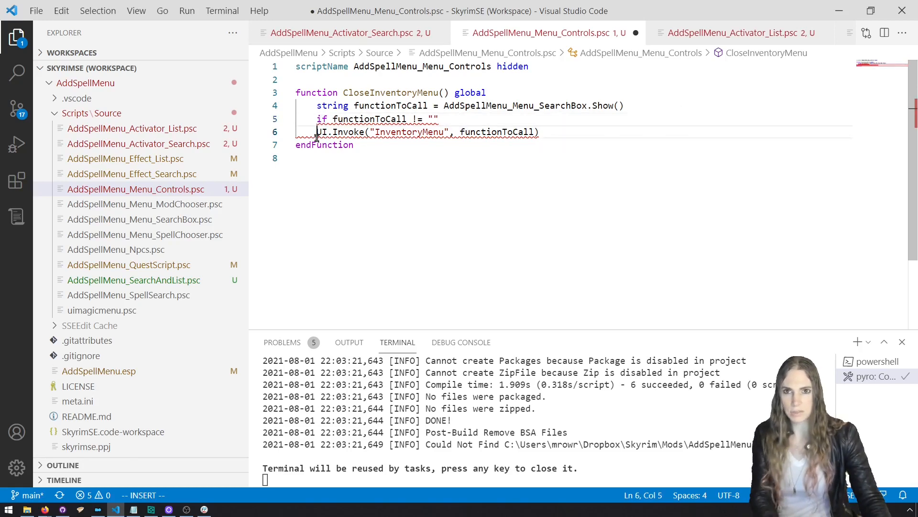
{"action": "key", "text": "Tab"}
{"action": "left_click", "coordinate": [606, 131]}
{"action": "key", "text": "Return"}
{"action": "key", "text": "BackSpace"}
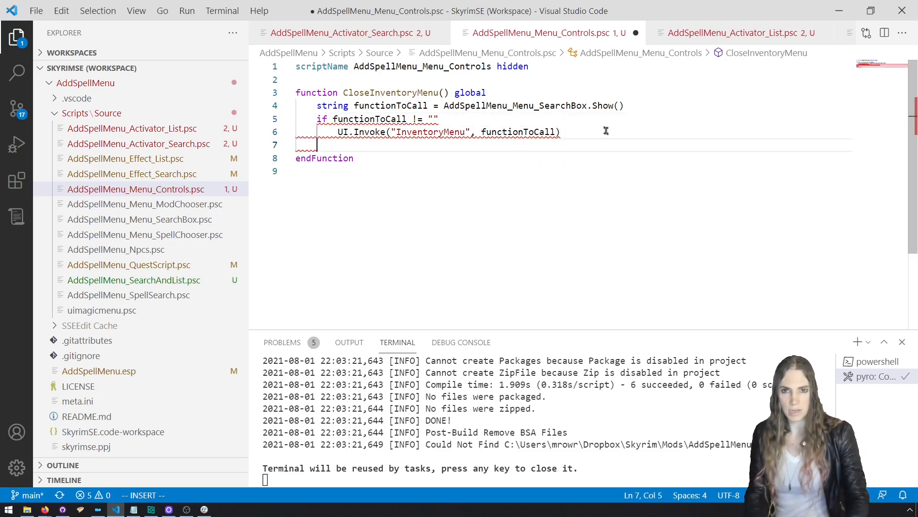
{"action": "type", "text": "endIf"}
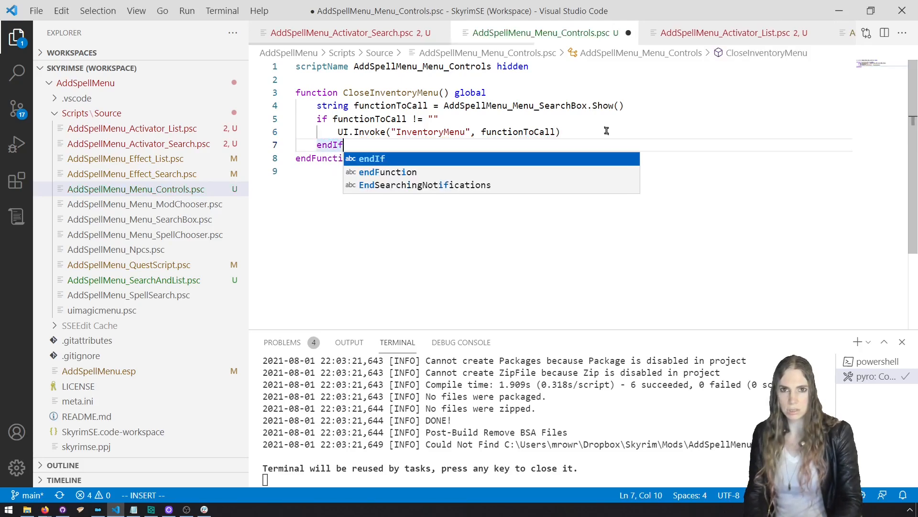
{"action": "key", "text": "ctrl+s"}
{"action": "key", "text": "ctrl+shift+b"}
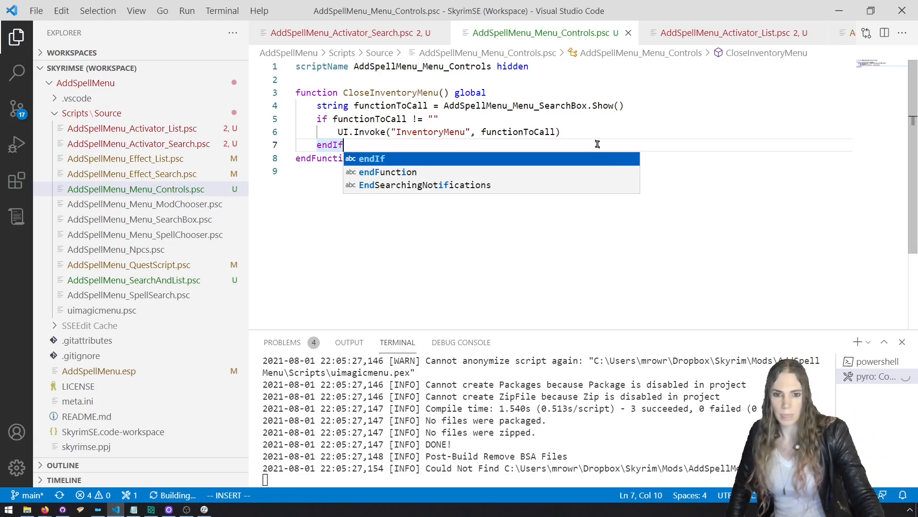
Switch to Mod Organizer, launch Skyrim through SKSE, enter the game world with the coc console command and open the inventory.
{"action": "left_click", "coordinate": [98, 509]}
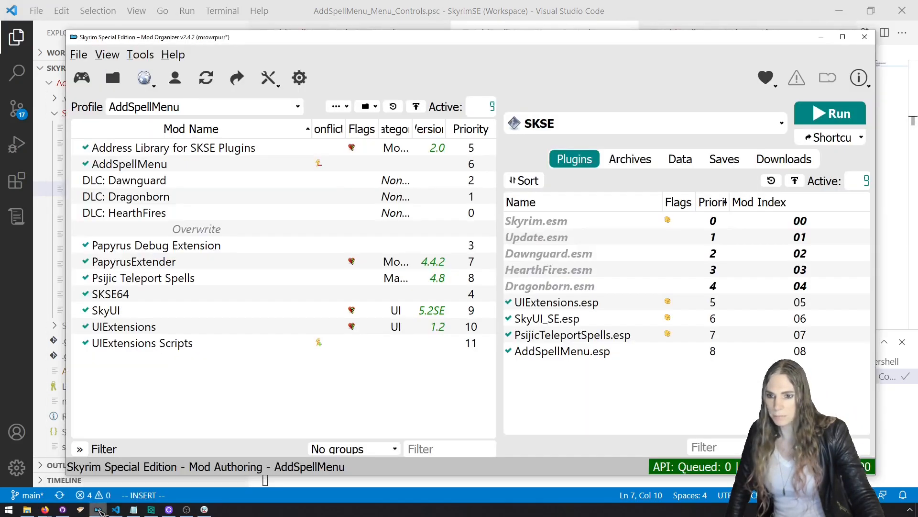
{"action": "left_click", "coordinate": [841, 114]}
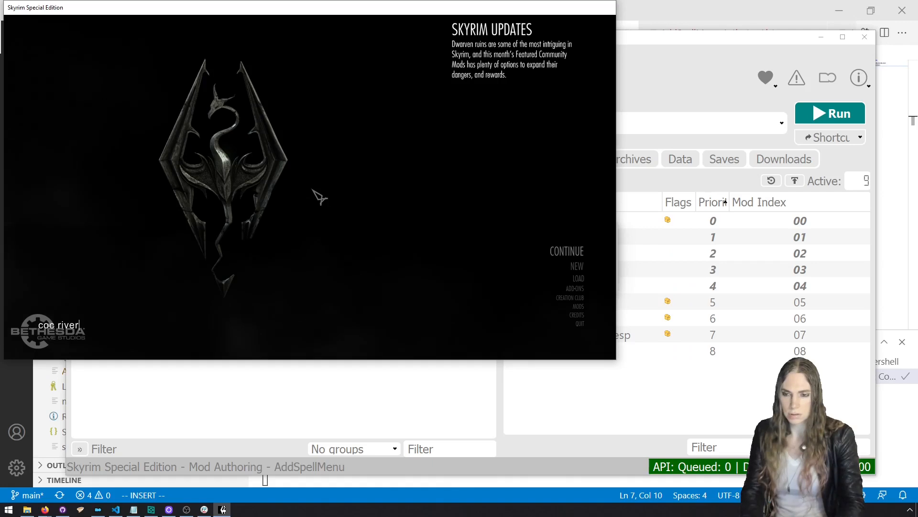
{"action": "key", "text": "Return"}
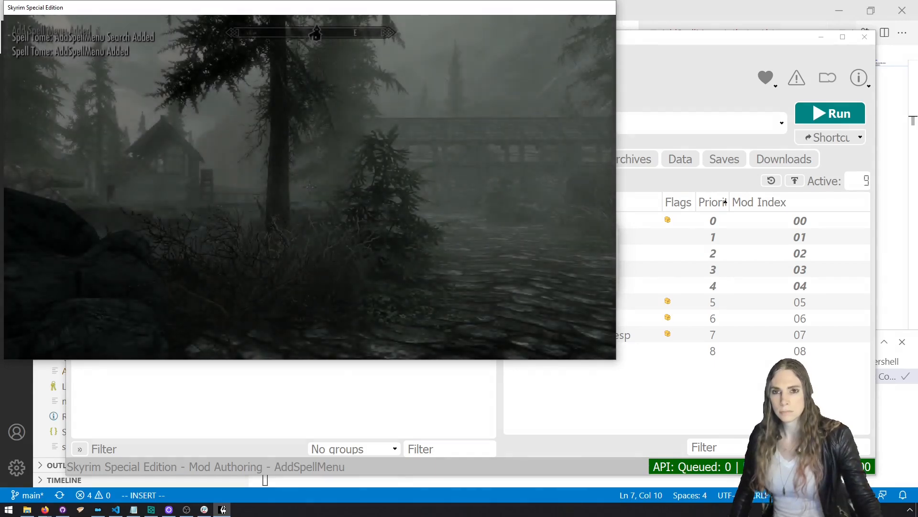
{"action": "key", "text": "i"}
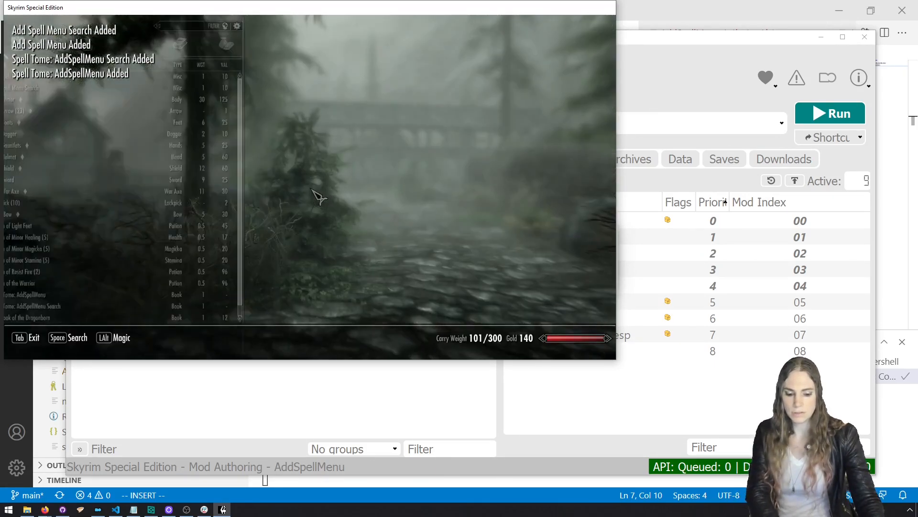
Use the Add Spell Menu item and try the function path _global.InventoryMenu.Close to close the inventory.
{"action": "left_click", "coordinate": [131, 82]}
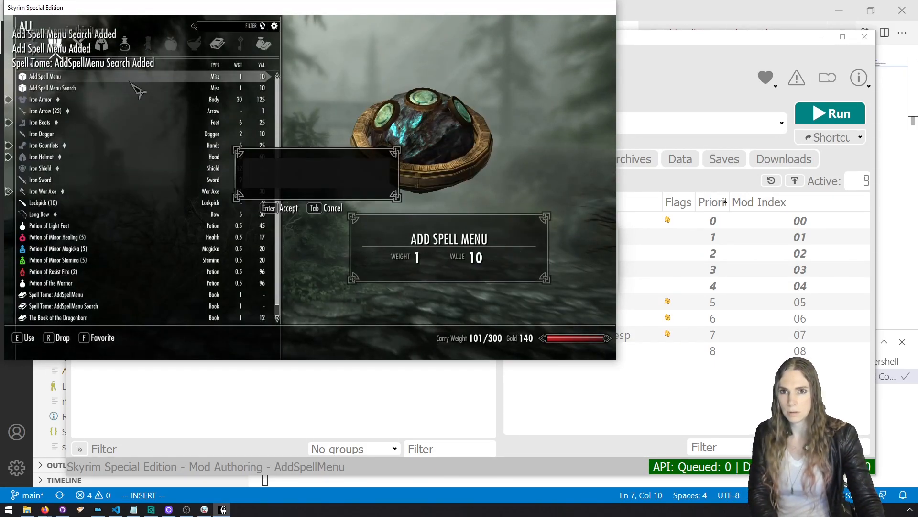
{"action": "type", "text": "_global.InventoryMenu"}
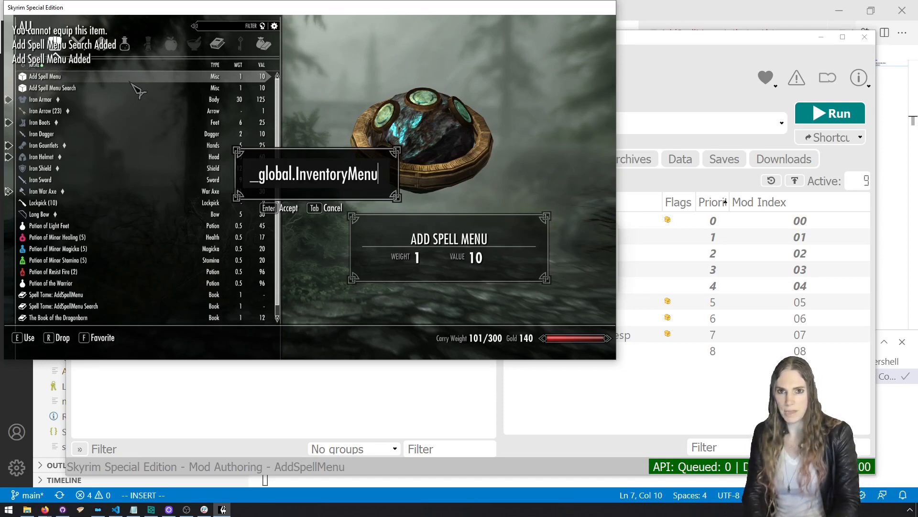
{"action": "type", "text": ".Close"}
{"action": "key", "text": "Return"}
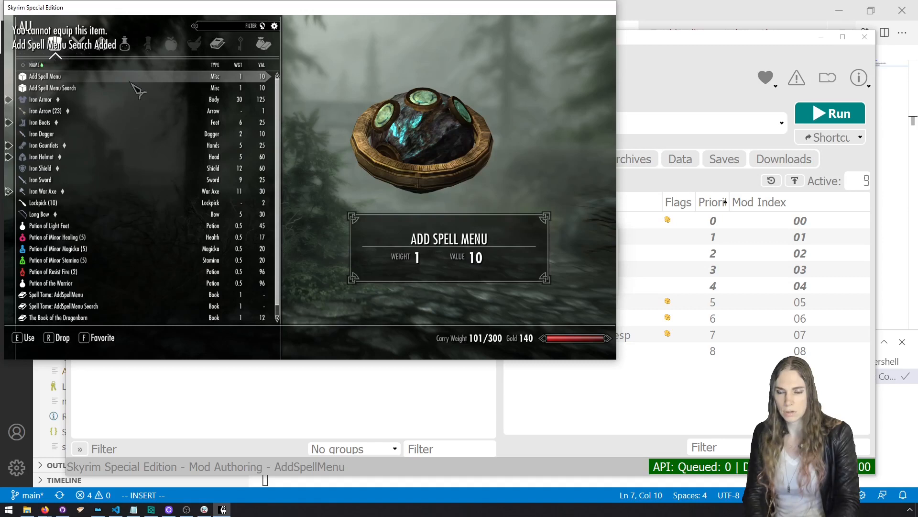
Use the Add Spell Menu item again to try the function paths _root.Close and _global.Close.
{"action": "left_click", "coordinate": [130, 83]}
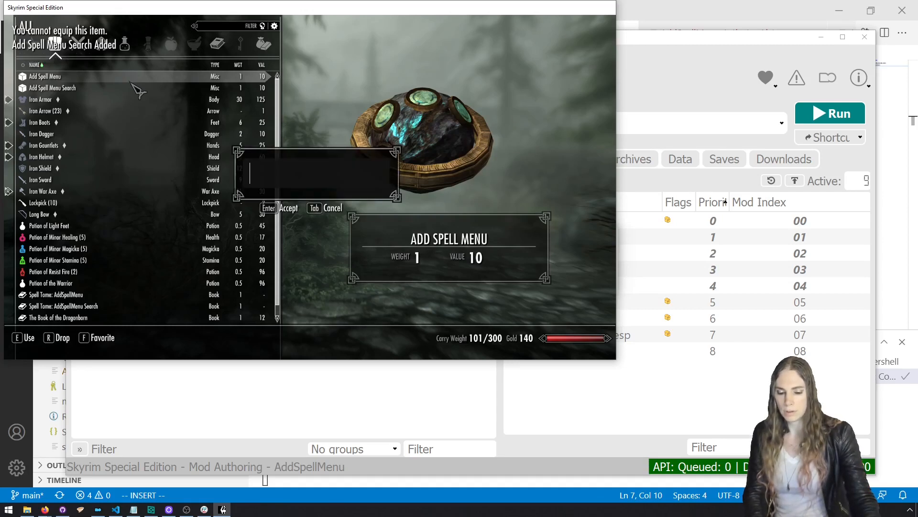
{"action": "type", "text": "_root.Close"}
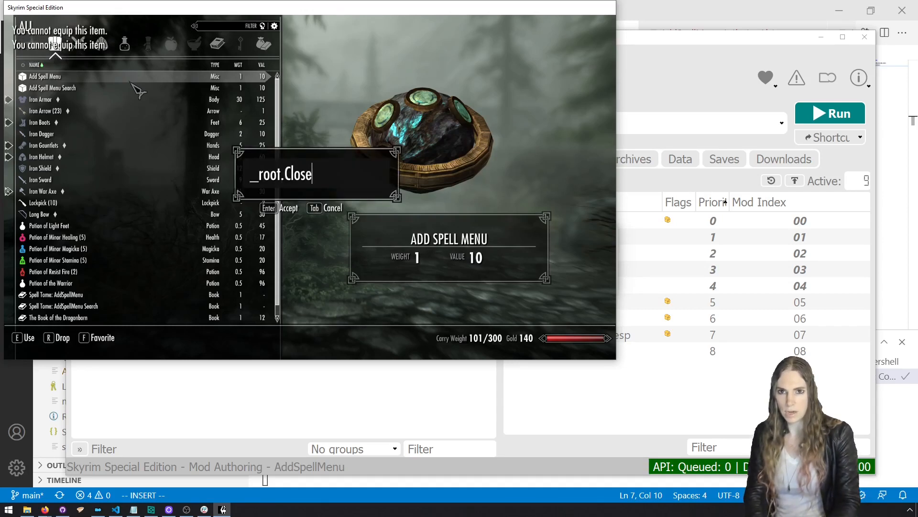
{"action": "key", "text": "Return"}
{"action": "left_click", "coordinate": [131, 83]}
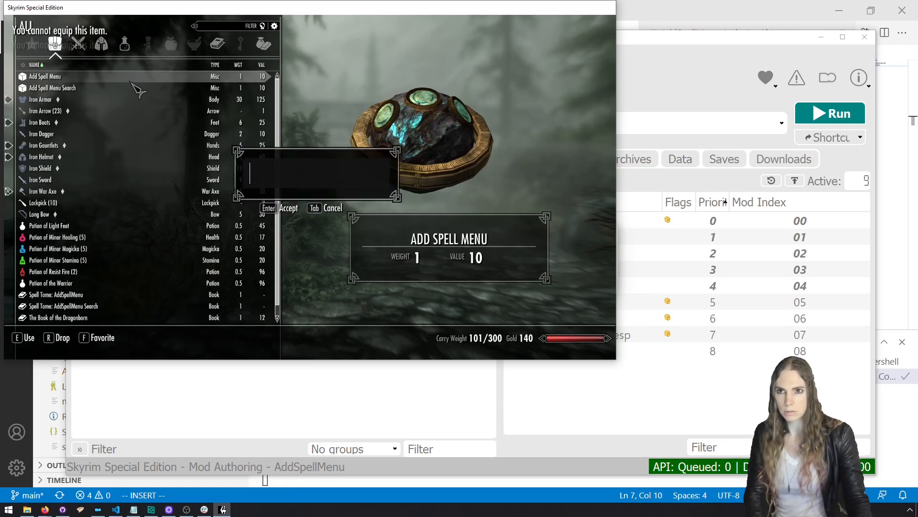
{"action": "type", "text": "_global.Close"}
{"action": "key", "text": "Return"}
Try the function paths _global.CloseMe and _global.InventoryMenu.CloseMenu through the Add Spell Menu item.
{"action": "left_click", "coordinate": [130, 82]}
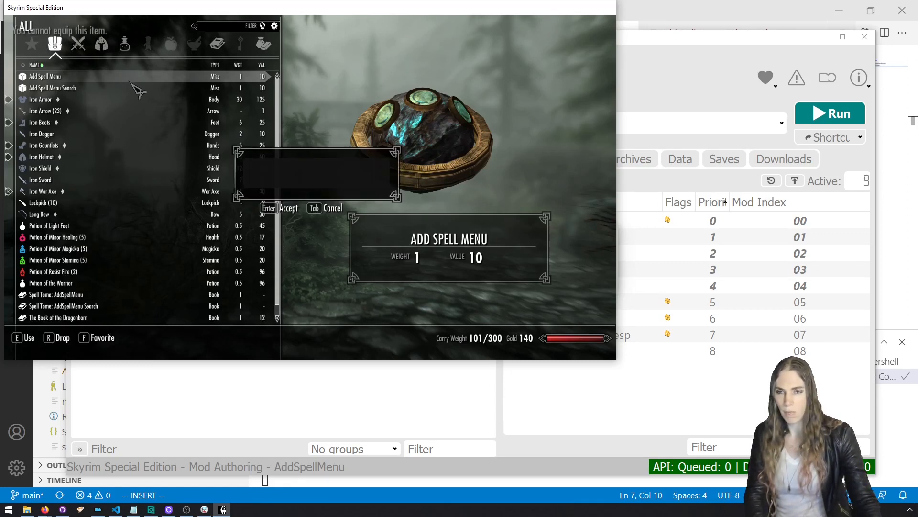
{"action": "type", "text": "_global.CloseMe"}
{"action": "key", "text": "Return"}
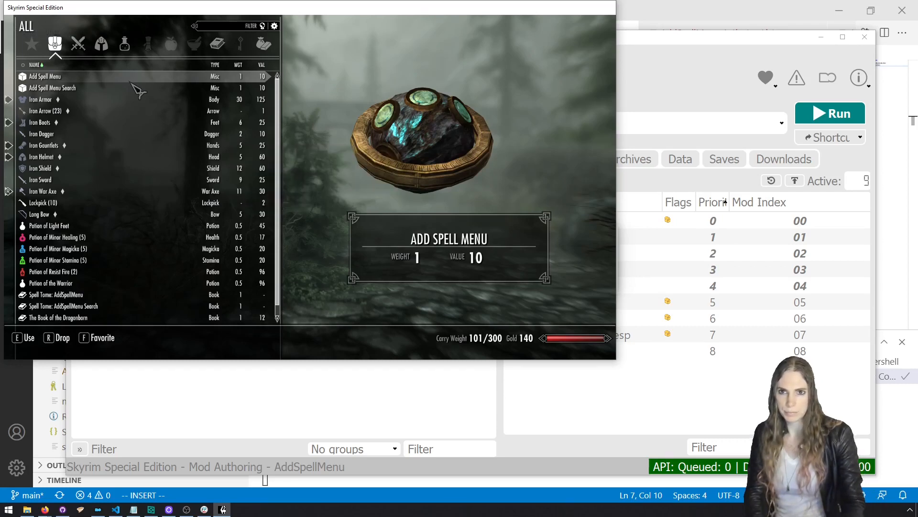
{"action": "left_click", "coordinate": [143, 76]}
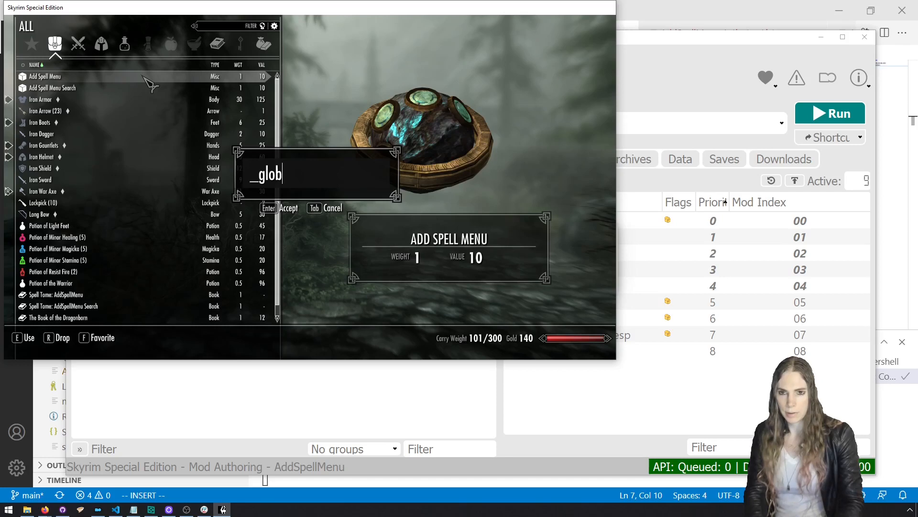
{"action": "type", "text": "Inventor"}
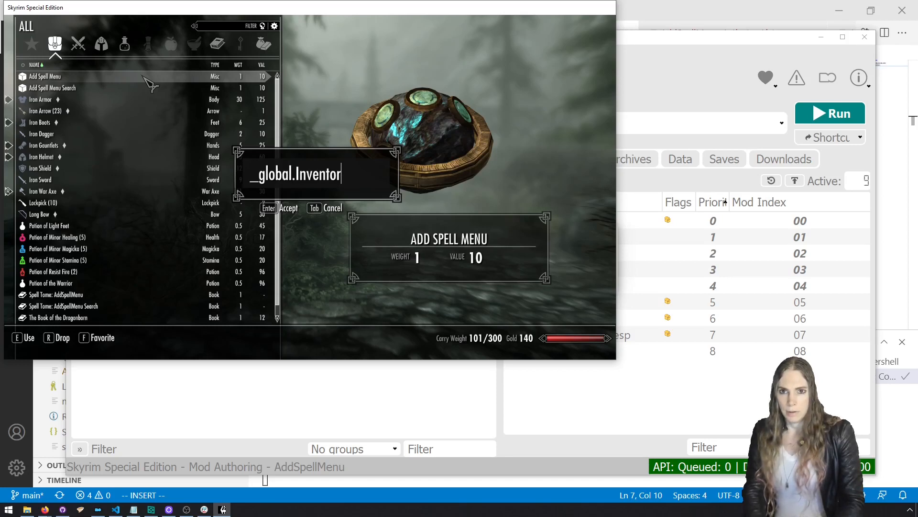
{"action": "type", "text": "yMenu.CloseMenu"}
{"action": "key", "text": "Return"}
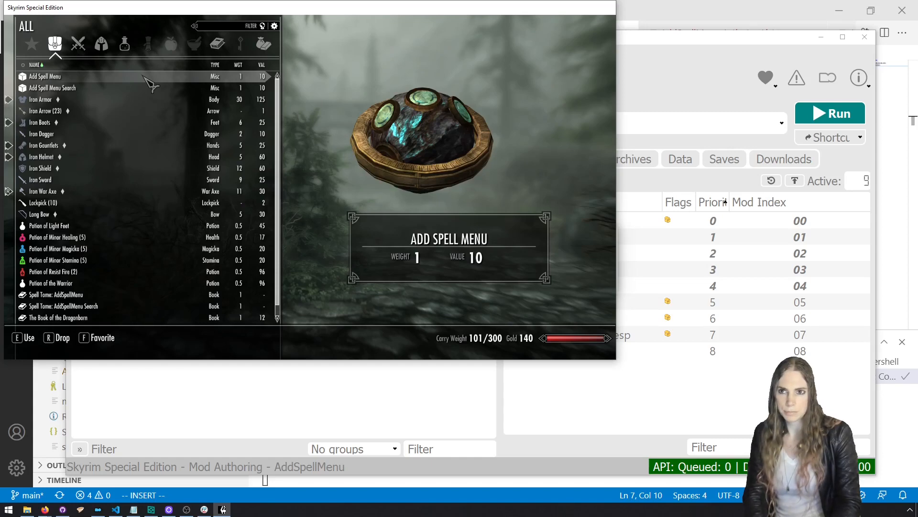
Close the open magic menu in Skyrim and switch back to Mod Organizer.
{"action": "key", "text": "alt+Tab"}
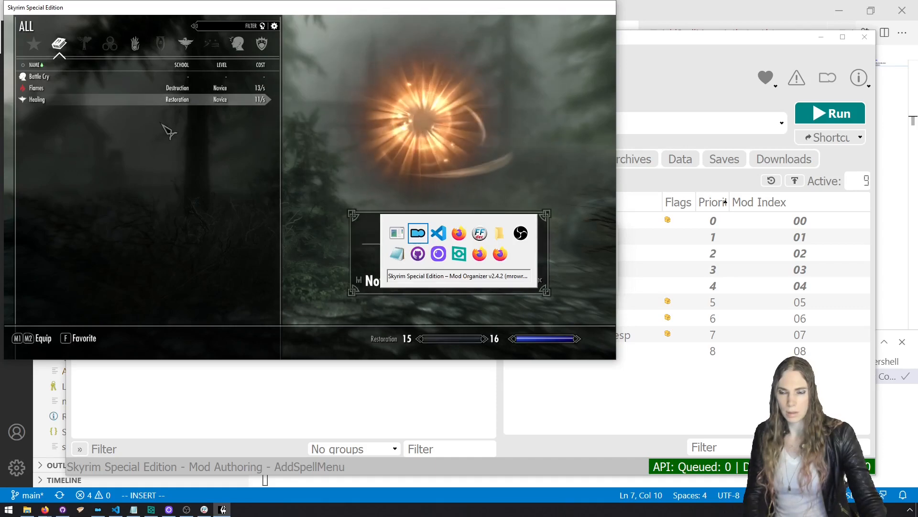
{"action": "key", "text": "Escape"}
{"action": "key", "text": "Tab"}
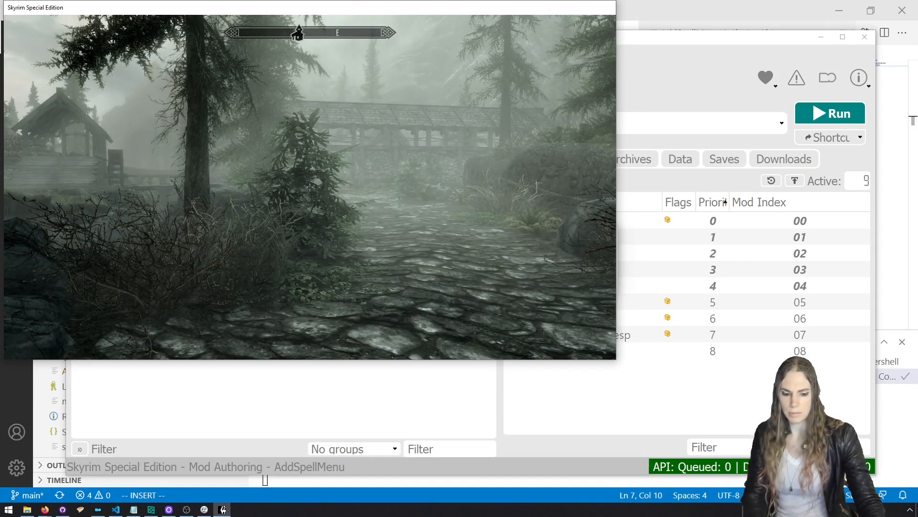
{"action": "key", "text": "alt+Tab"}
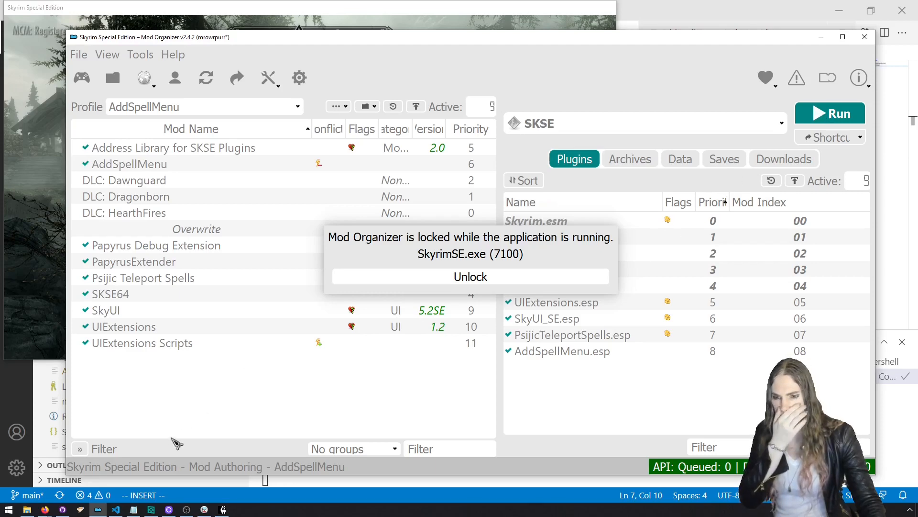
Switch to JPEXS Free Flash Decompiler and examine the ItemMenu script and the Shared and Components packages of inventorymenu.swf.
{"action": "left_click", "coordinate": [205, 511]}
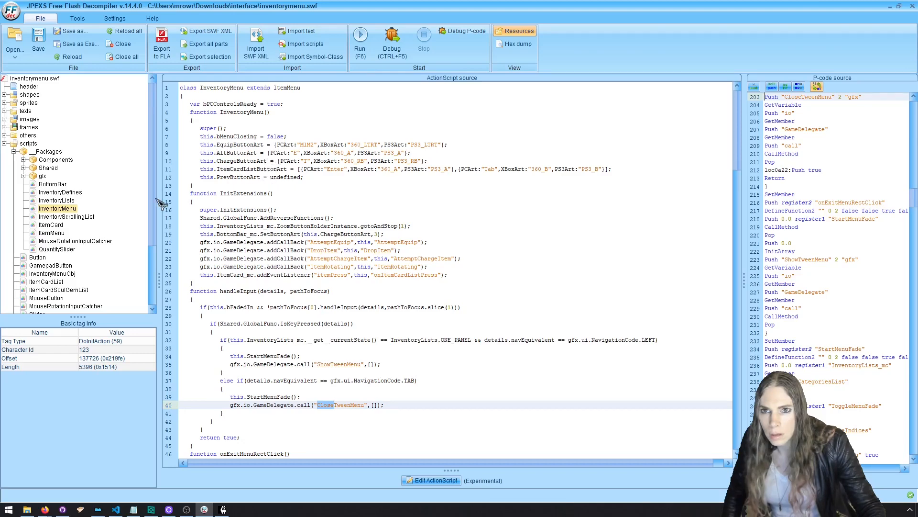
{"action": "left_click", "coordinate": [53, 233]}
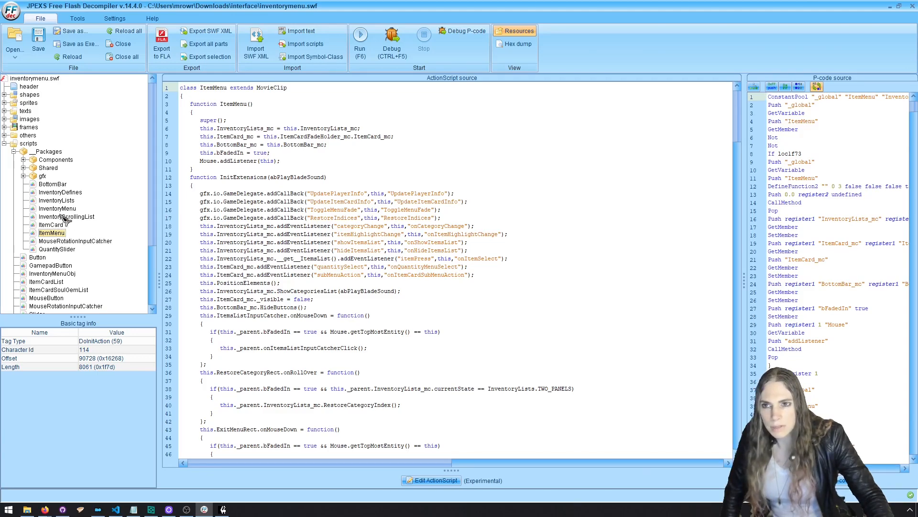
{"action": "left_click", "coordinate": [23, 167]}
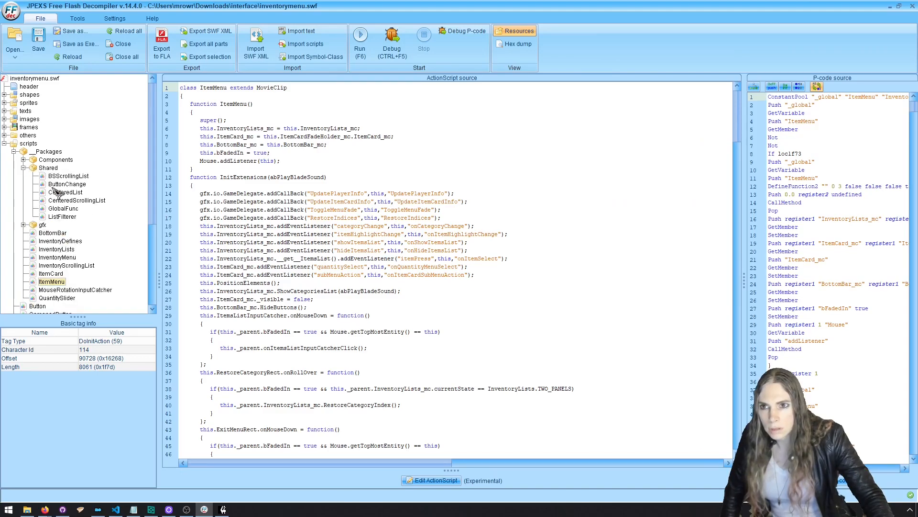
{"action": "left_click", "coordinate": [24, 159]}
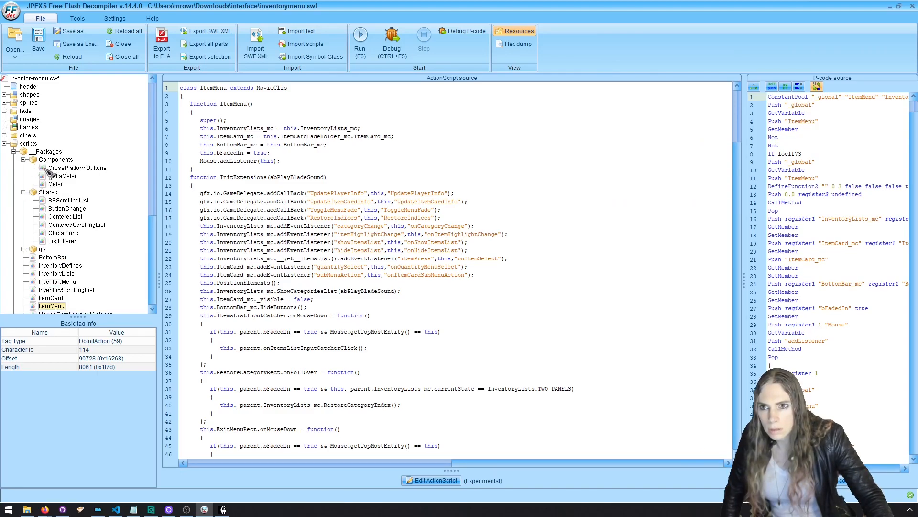
{"action": "left_click", "coordinate": [24, 160]}
{"action": "left_click", "coordinate": [23, 167]}
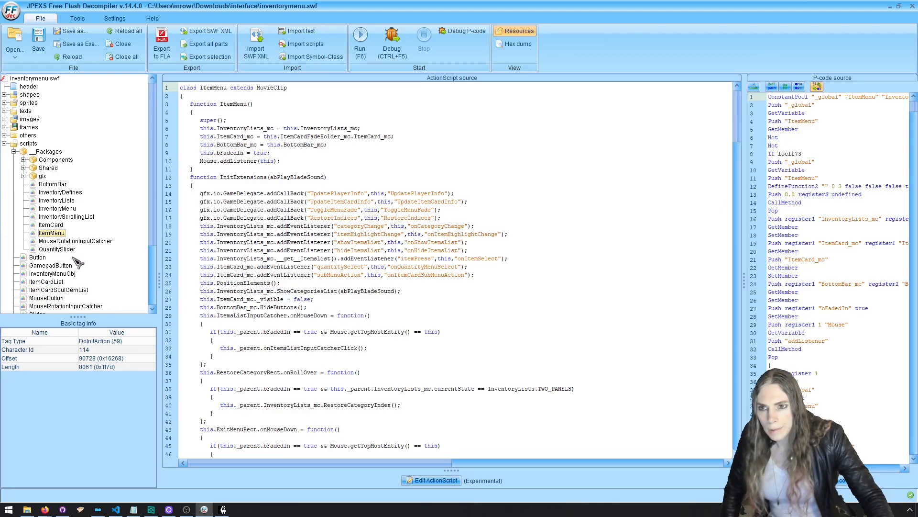
{"action": "scroll", "coordinate": [75, 260], "scroll_direction": "down", "scroll_amount": 3}
{"action": "scroll", "coordinate": [77, 269], "scroll_direction": "down", "scroll_amount": 1}
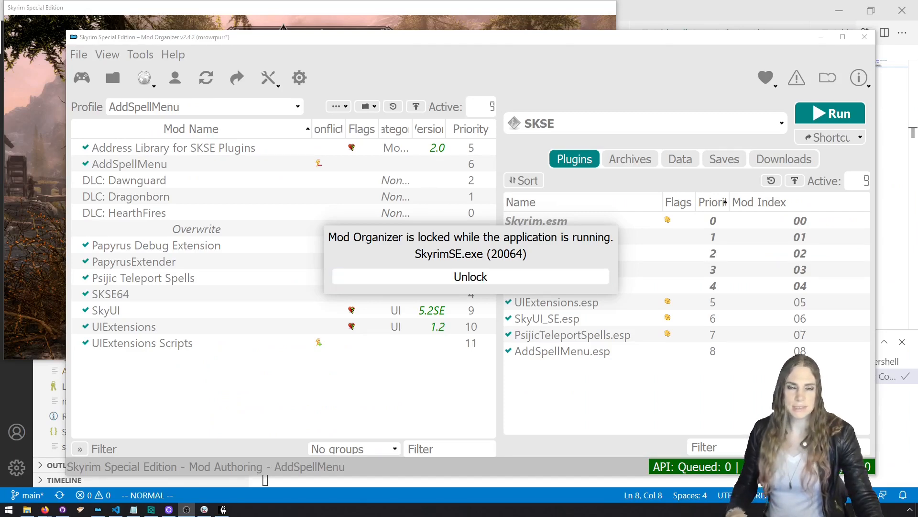
{"action": "key", "text": "alt+Tab"}
{"action": "key", "text": "r"}
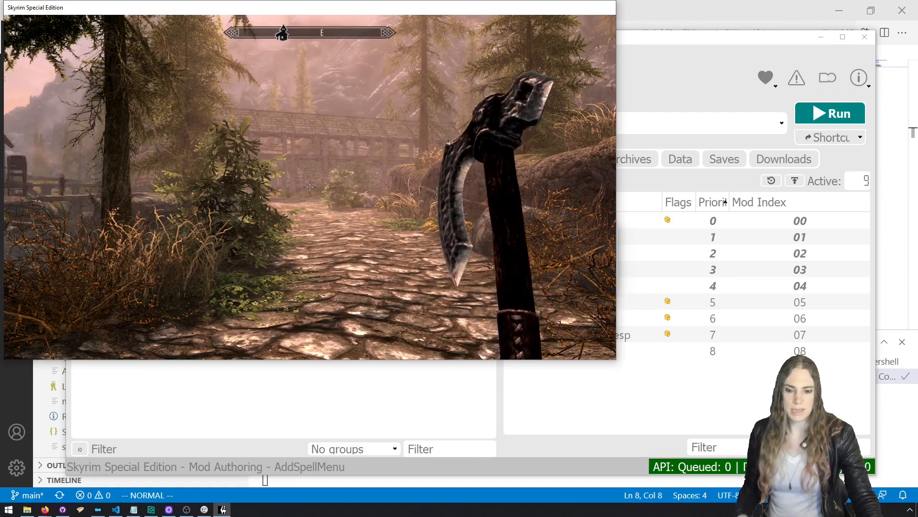
{"action": "key", "text": "r"}
Switch to Visual Studio Code, open AddSpellMenu_Menu_Controls.psc and view the signature of the Game.DisablePlayerControls call.
{"action": "key", "text": "alt+Tab"}
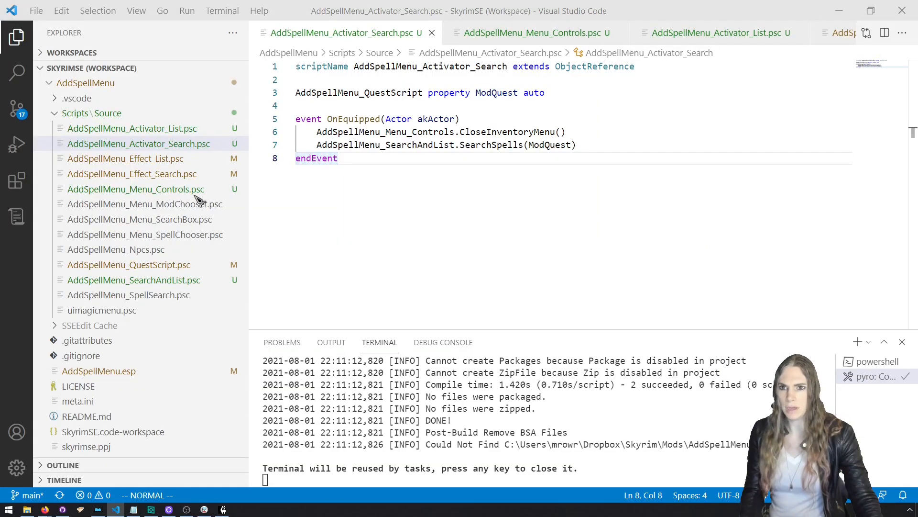
{"action": "left_click", "coordinate": [136, 190]}
{"action": "key", "text": "o"}
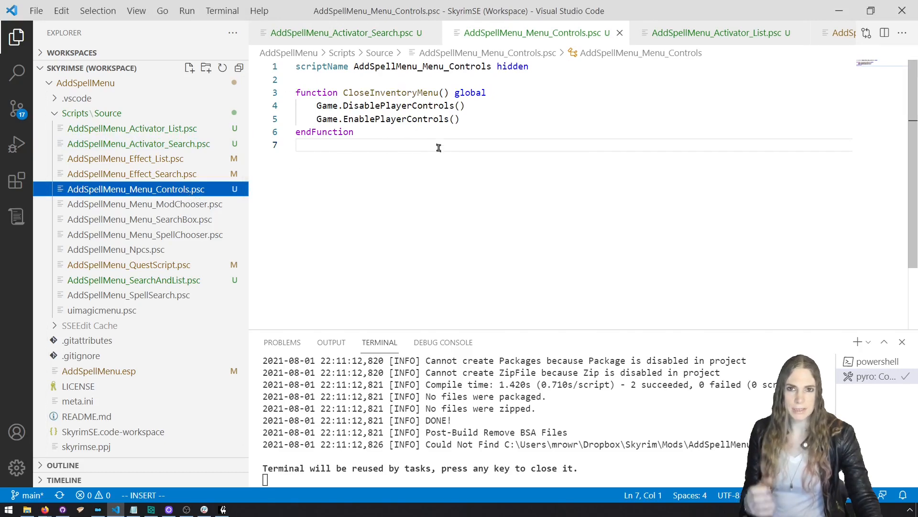
{"action": "mouse_move", "coordinate": [410, 108]}
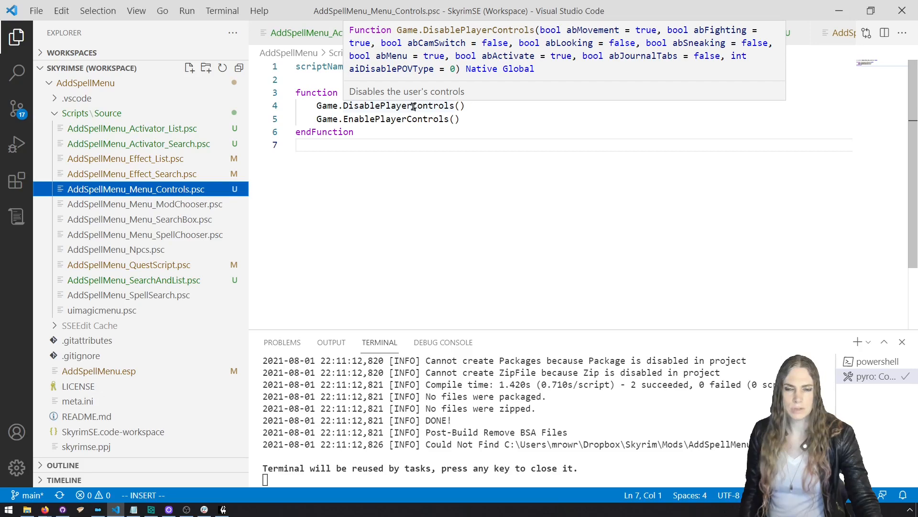
Switch to Firefox and examine the notes and parameters of DisablePlayerControls on the Creation Kit wiki, especially the abMenu option and the defaults.
{"action": "key", "text": "alt+Tab"}
{"action": "key", "text": "Tab"}
{"action": "key", "text": "Tab"}
{"action": "key", "text": "Tab"}
{"action": "scroll", "coordinate": [427, 250], "scroll_direction": "up", "scroll_amount": 4}
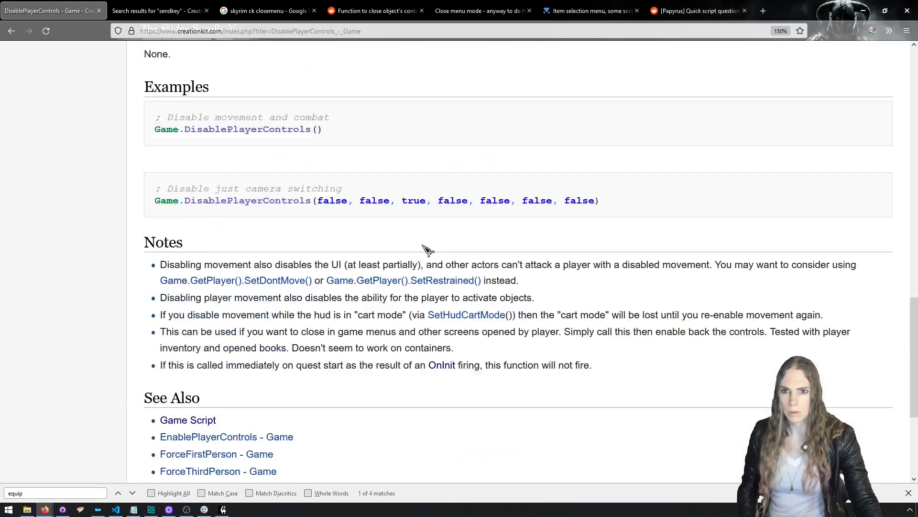
{"action": "scroll", "coordinate": [427, 249], "scroll_direction": "up", "scroll_amount": 8}
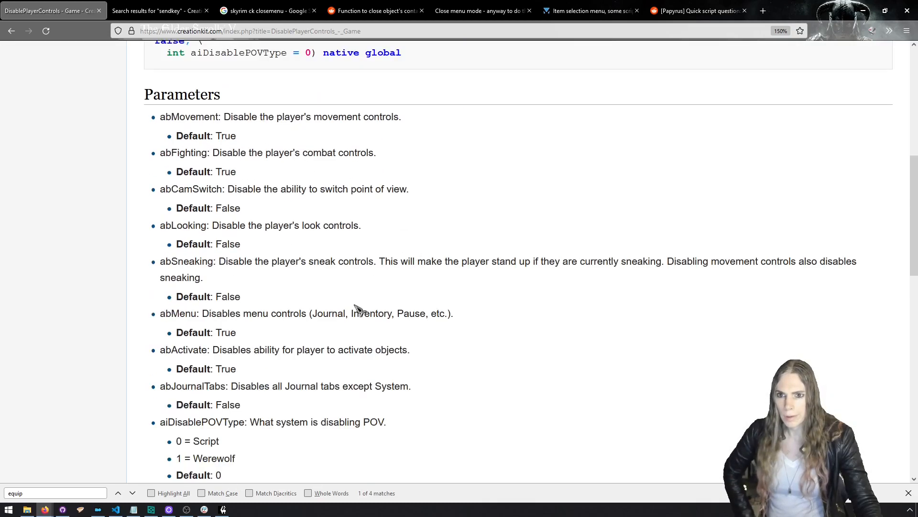
{"action": "left_click_drag", "start_coordinate": [453, 314], "coordinate": [218, 312]}
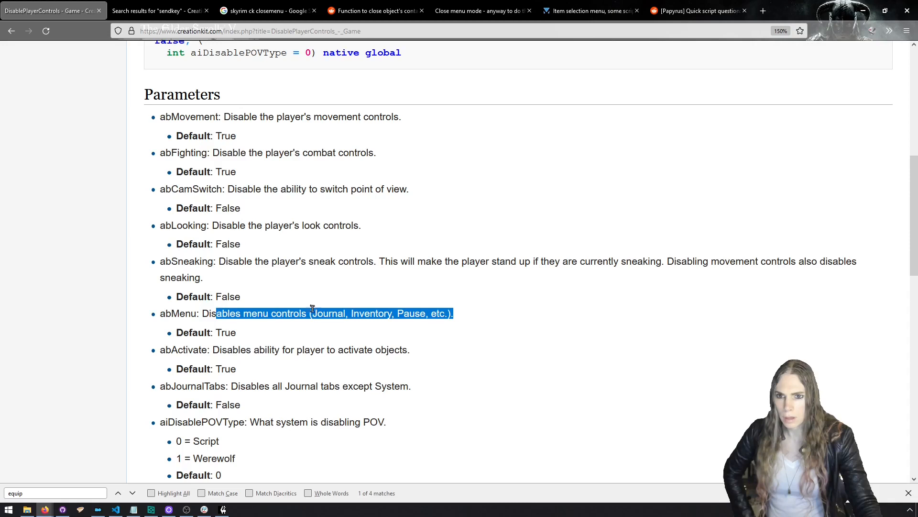
{"action": "scroll", "coordinate": [312, 309], "scroll_direction": "down", "scroll_amount": 3}
{"action": "scroll", "coordinate": [316, 319], "scroll_direction": "up", "scroll_amount": 3}
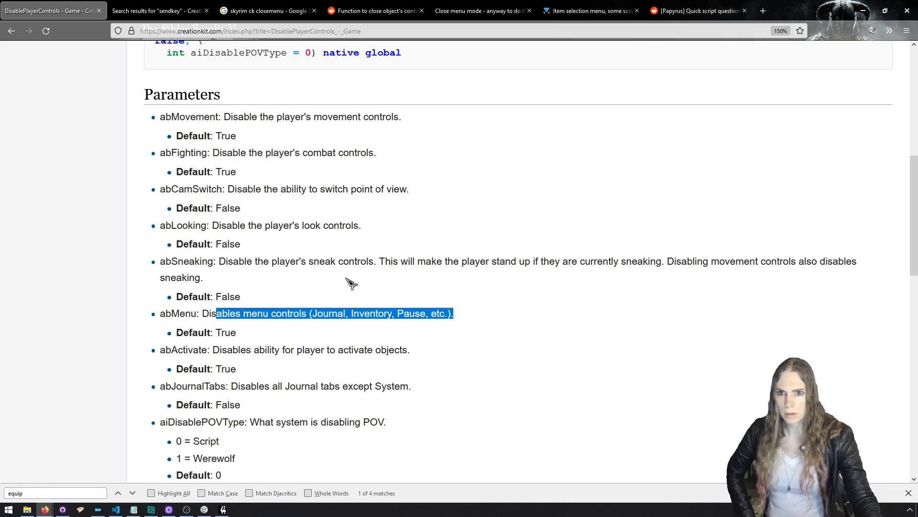
{"action": "left_click_drag", "start_coordinate": [267, 137], "coordinate": [283, 421]}
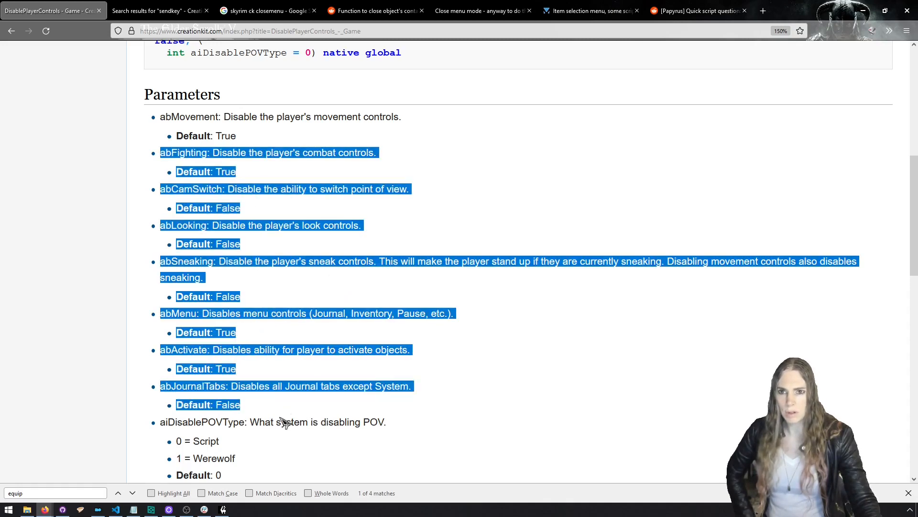
{"action": "left_click", "coordinate": [286, 437]}
Switch to Skyrim, open the inventory and use the Add Spell Menu Search item to test closing the inventory menu.
{"action": "key", "text": "alt+Tab"}
{"action": "key", "text": "alt+Tab"}
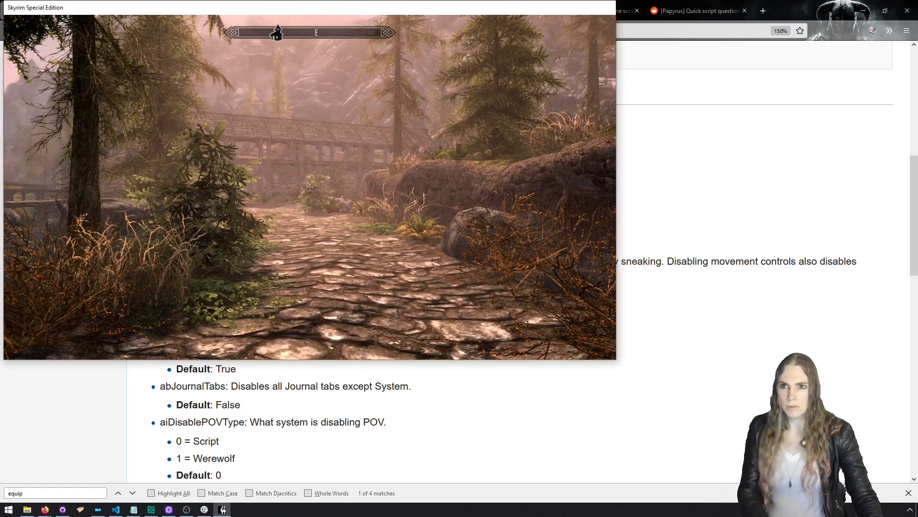
{"action": "key", "text": "i"}
{"action": "left_click", "coordinate": [130, 89]}
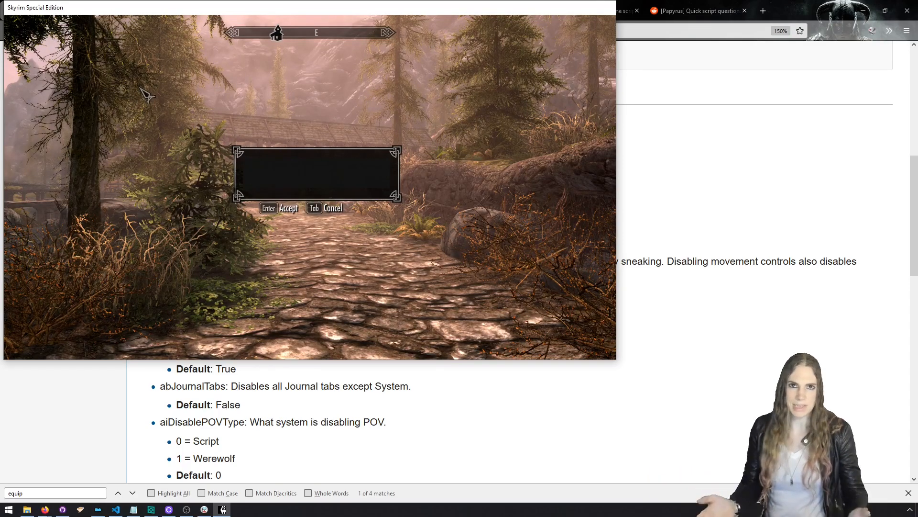
Search the spells for "fire" and dismiss the search dialog.
{"action": "type", "text": "fi"}
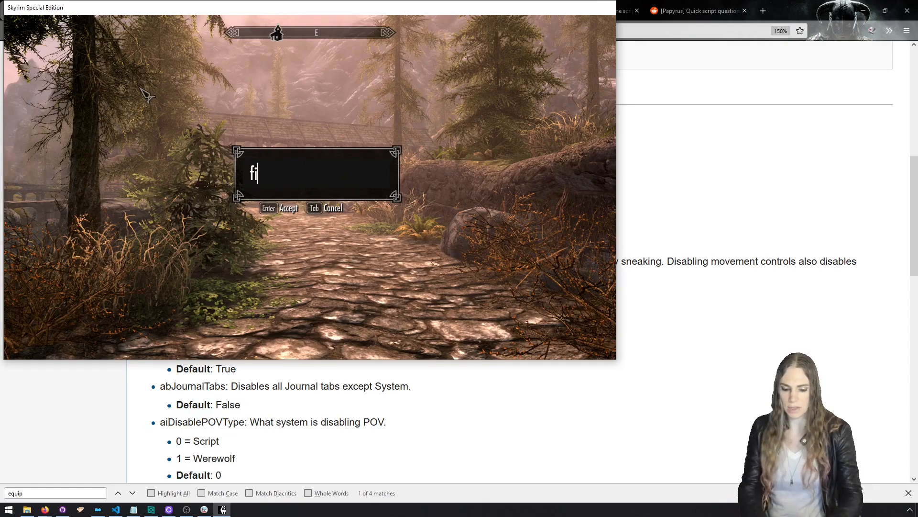
{"action": "type", "text": "re"}
{"action": "key", "text": "Return"}
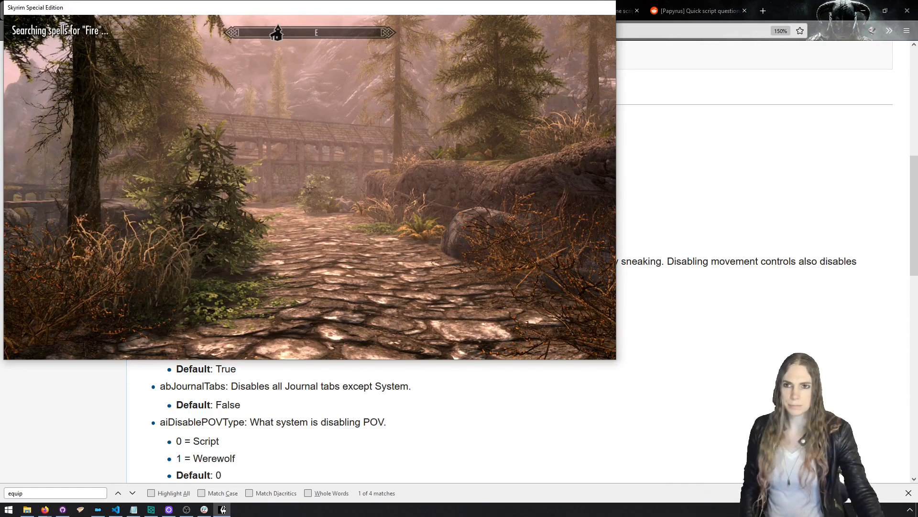
{"action": "key", "text": "Tab"}
Open the inventory, use the Add Spell Menu item, pick PsijicTeleportSpells.esp from the mod list and close the resulting menu.
{"action": "key", "text": "i"}
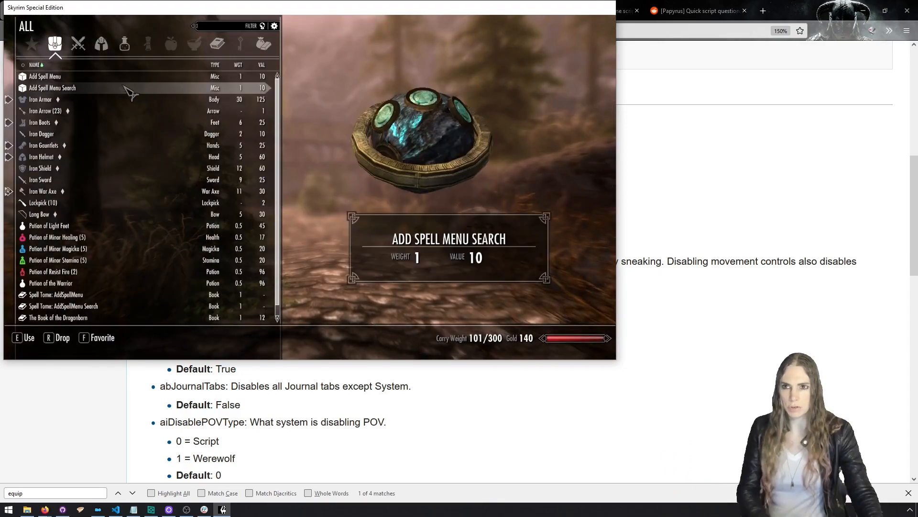
{"action": "left_click", "coordinate": [122, 78]}
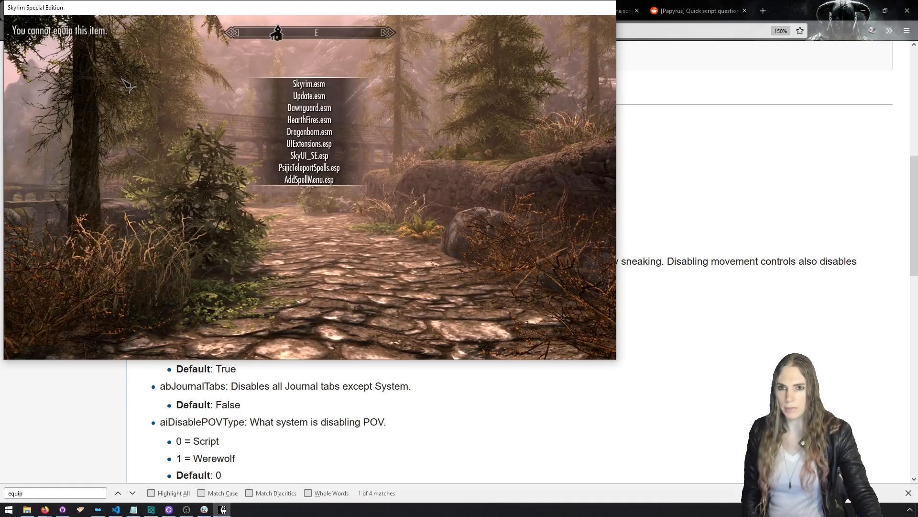
{"action": "left_click", "coordinate": [325, 168]}
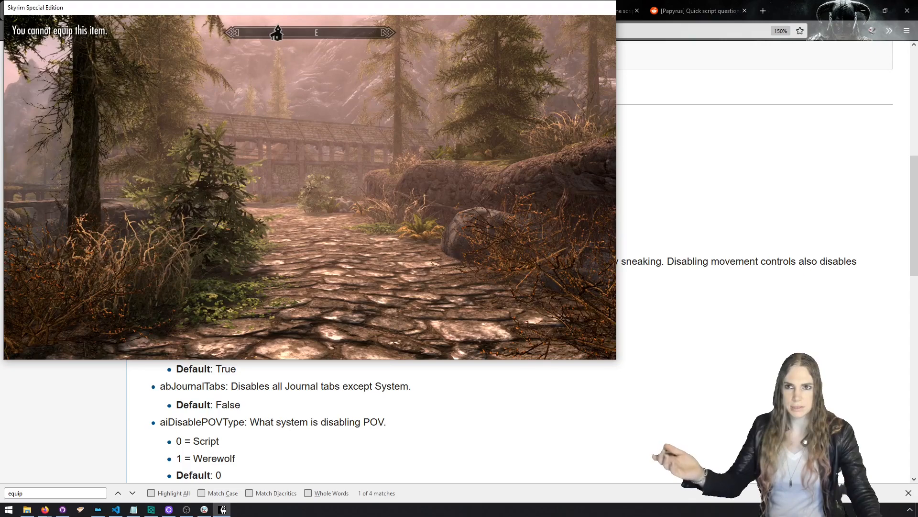
{"action": "key", "text": "Tab"}
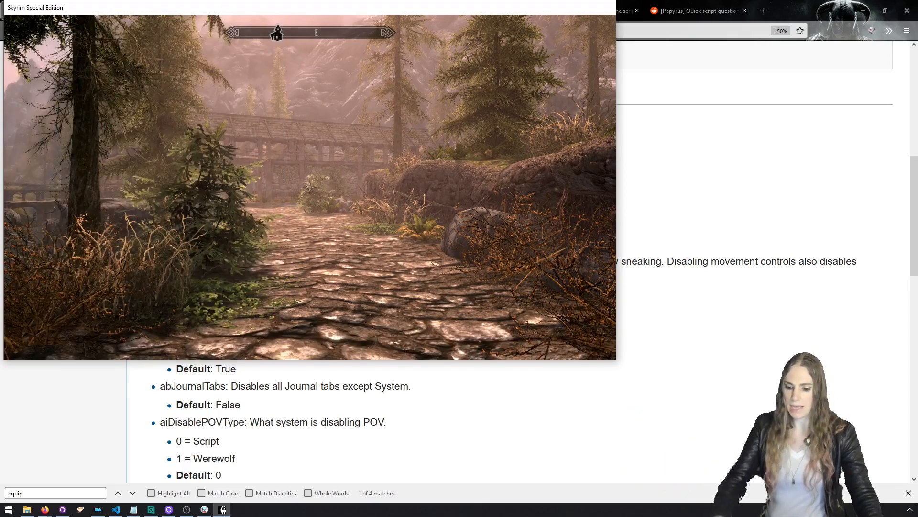
Quit the game with the console command qqq.
{"action": "key", "text": "grave"}
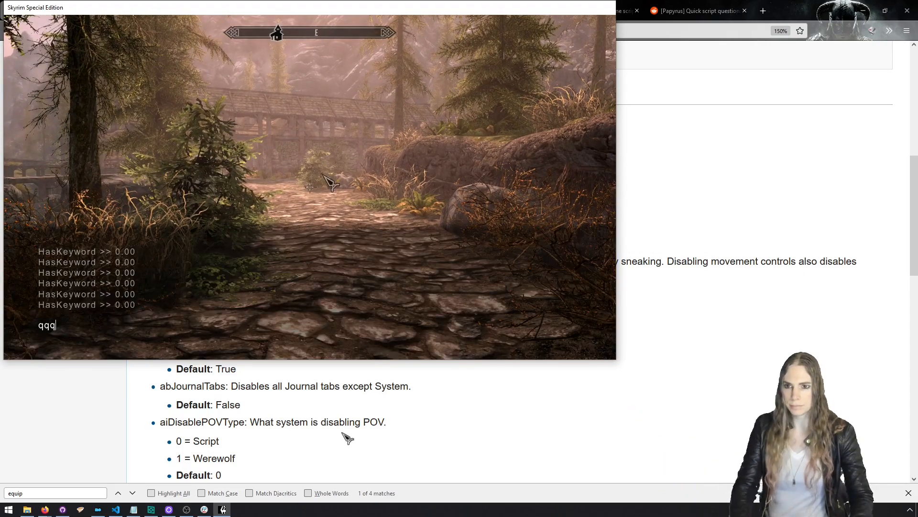
{"action": "type", "text": "qqq"}
{"action": "key", "text": "Return"}
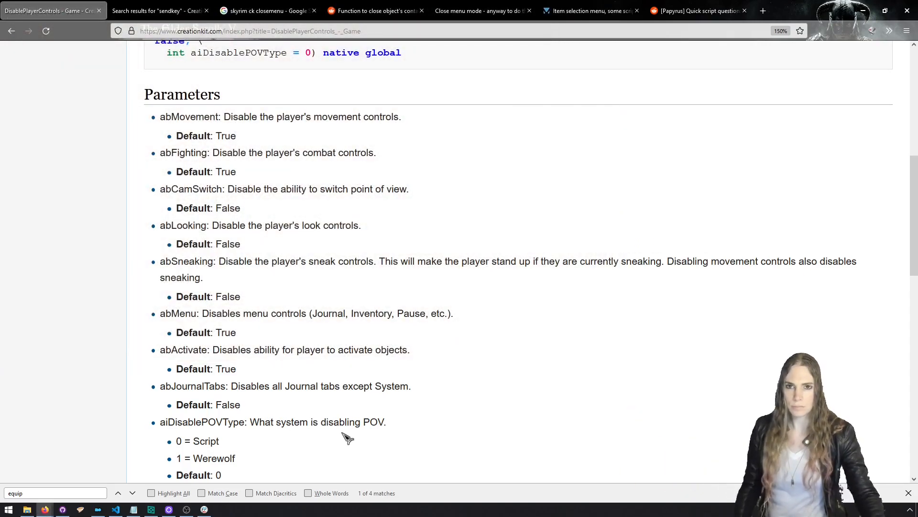
Switch to Visual Studio Code and review the AddSpellMenu Effect_List, Effect_Search, Activator_List and Activator_Search scripts.
{"action": "left_click", "coordinate": [122, 509]}
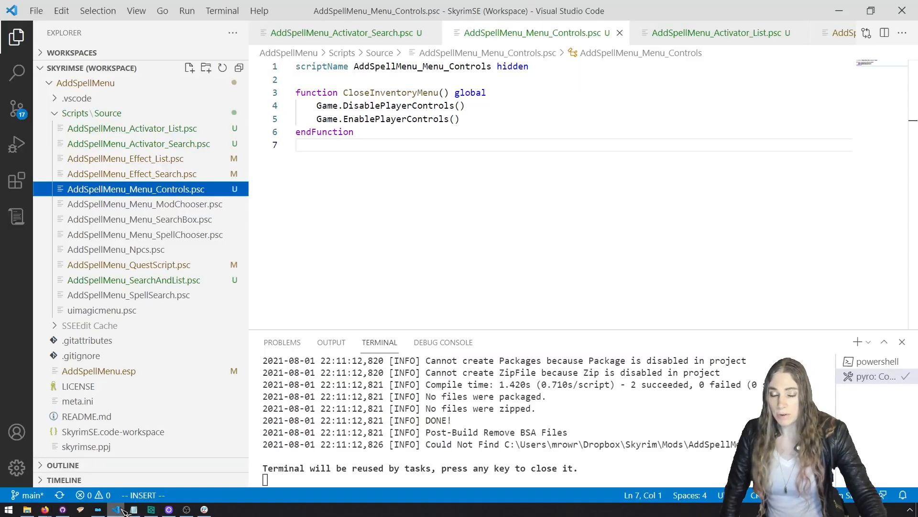
{"action": "left_click", "coordinate": [186, 158]}
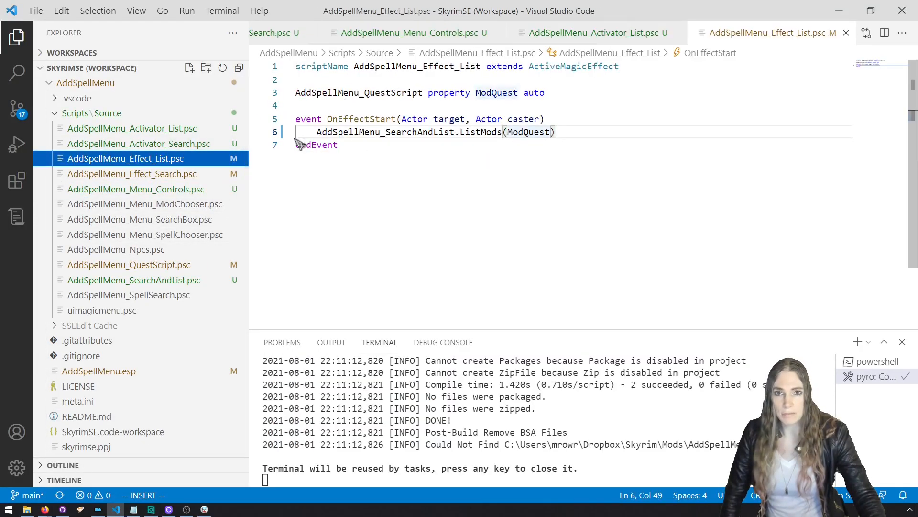
{"action": "left_click", "coordinate": [194, 173]}
{"action": "left_click", "coordinate": [195, 129]}
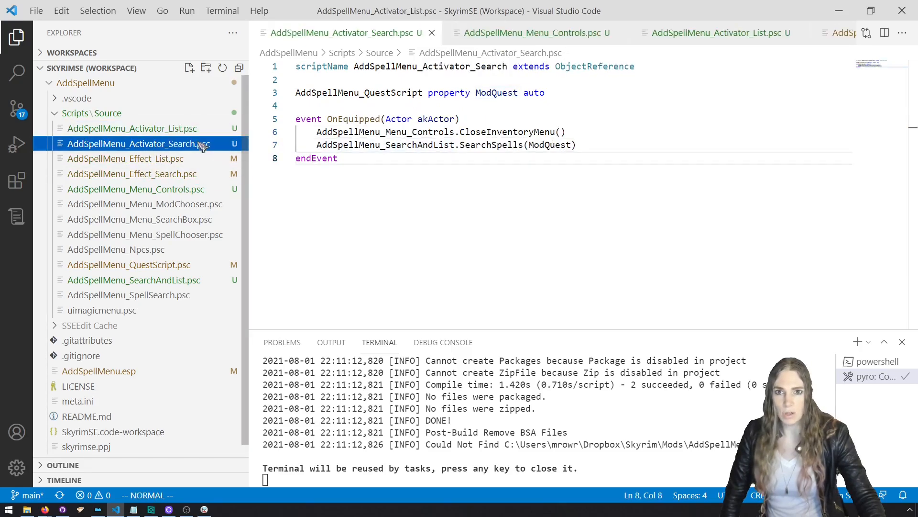
{"action": "left_click", "coordinate": [202, 144]}
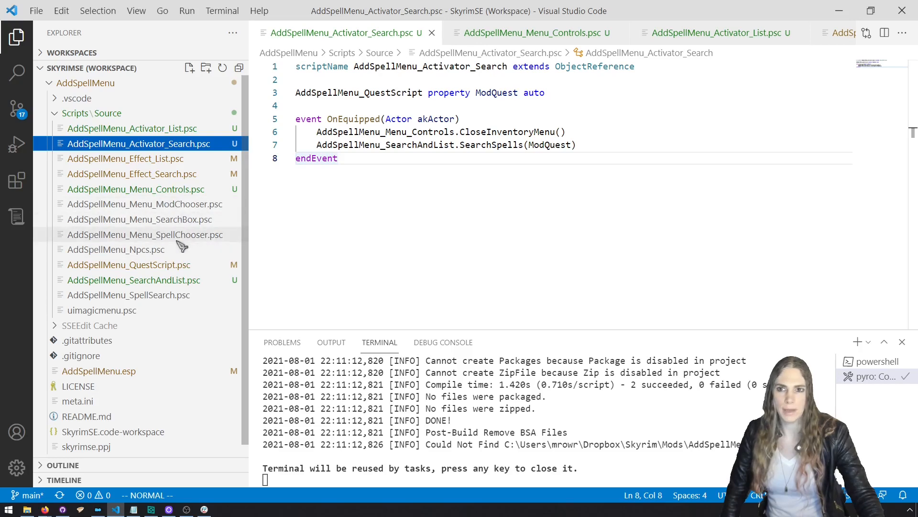
{"action": "left_click", "coordinate": [393, 171]}
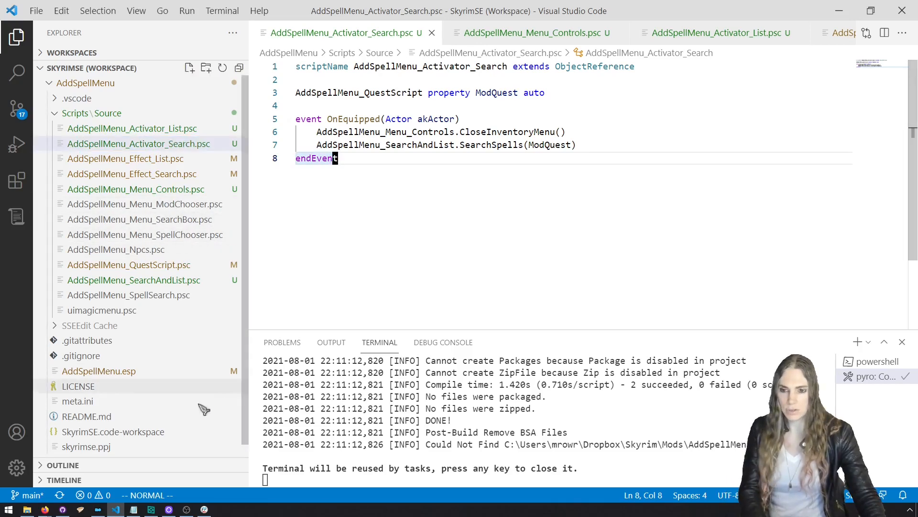
Switch to GitHub Desktop, commit all changed files to main as "Added activator objects for list mods / search spells" and push to origin.
{"action": "left_click", "coordinate": [62, 509]}
{"action": "left_click", "coordinate": [173, 338]}
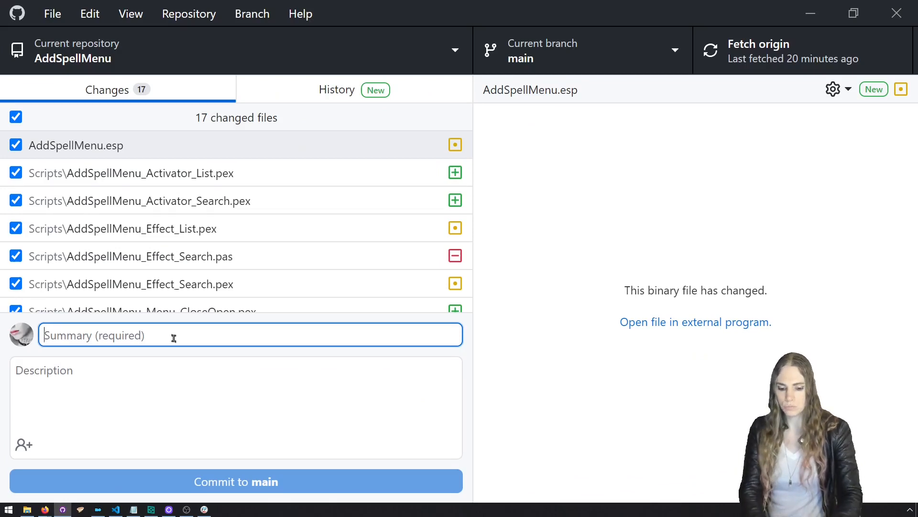
{"action": "type", "text": "A"}
{"action": "key", "text": "BackSpace"}
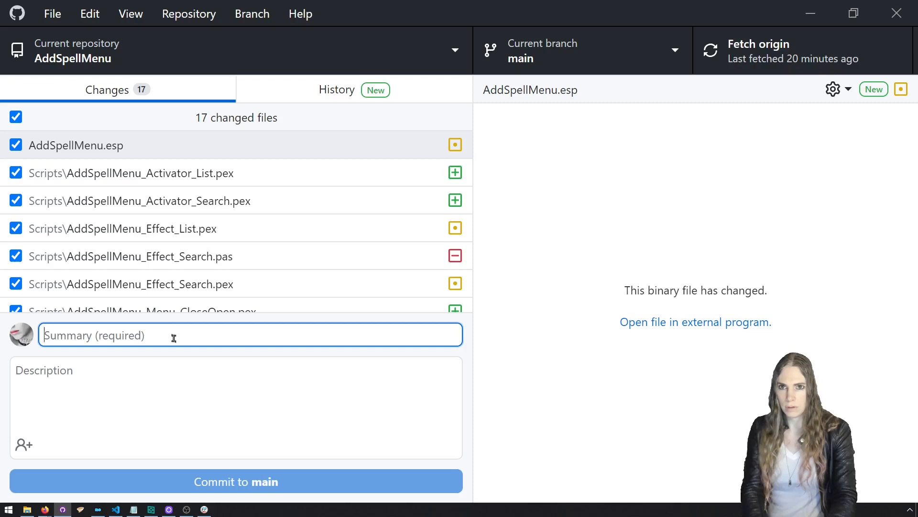
{"action": "left_click", "coordinate": [394, 83]}
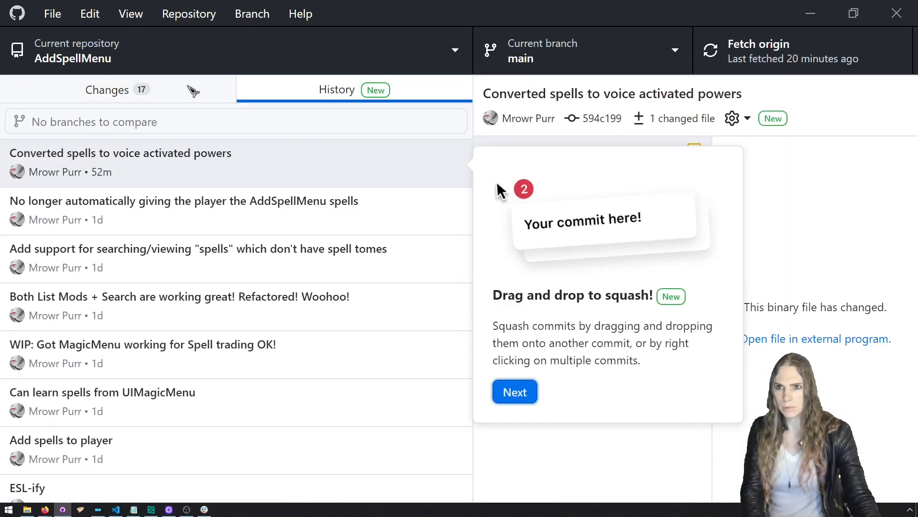
{"action": "left_click", "coordinate": [193, 91]}
{"action": "left_click", "coordinate": [194, 328]}
{"action": "type", "text": "Added activa"}
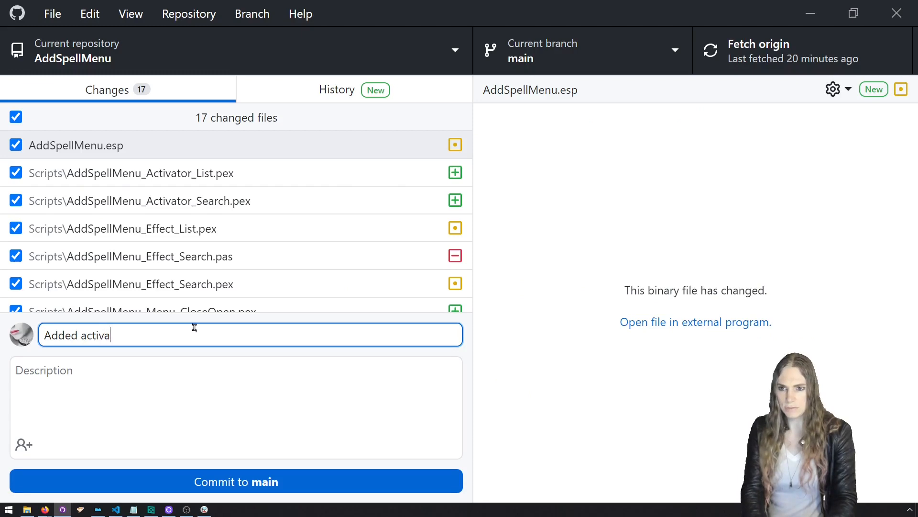
{"action": "type", "text": "tor objects"}
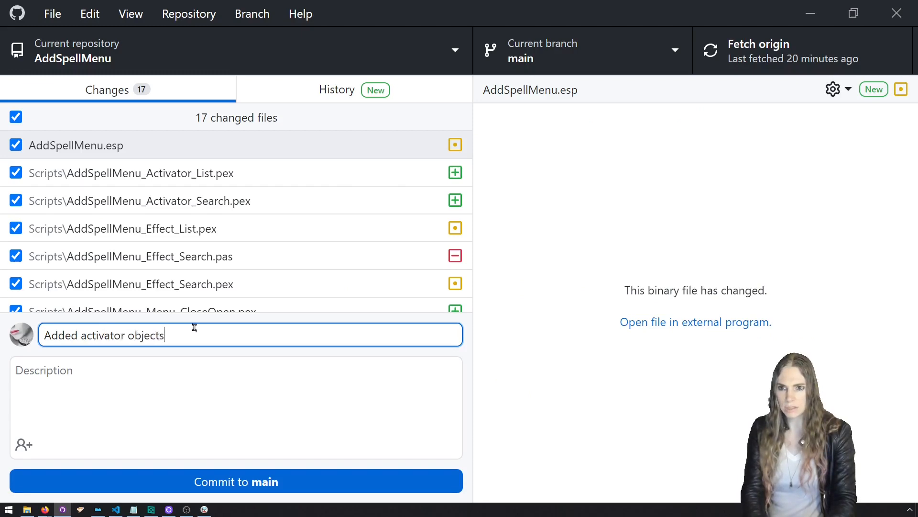
{"action": "type", "text": " for list mods / search spells"}
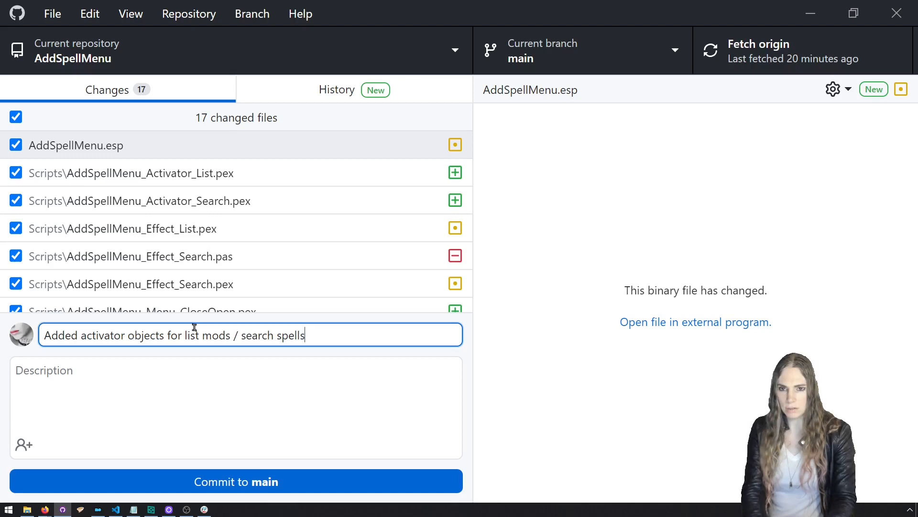
{"action": "left_click", "coordinate": [259, 476]}
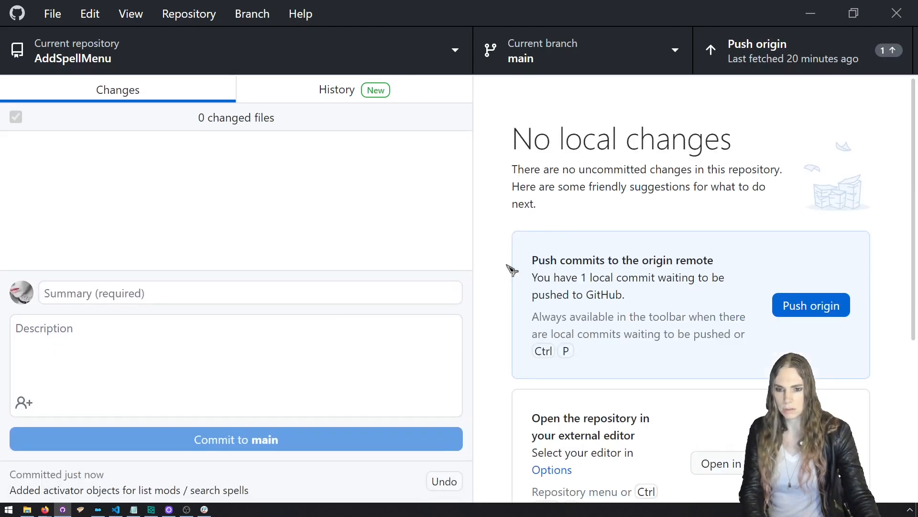
{"action": "left_click", "coordinate": [729, 66]}
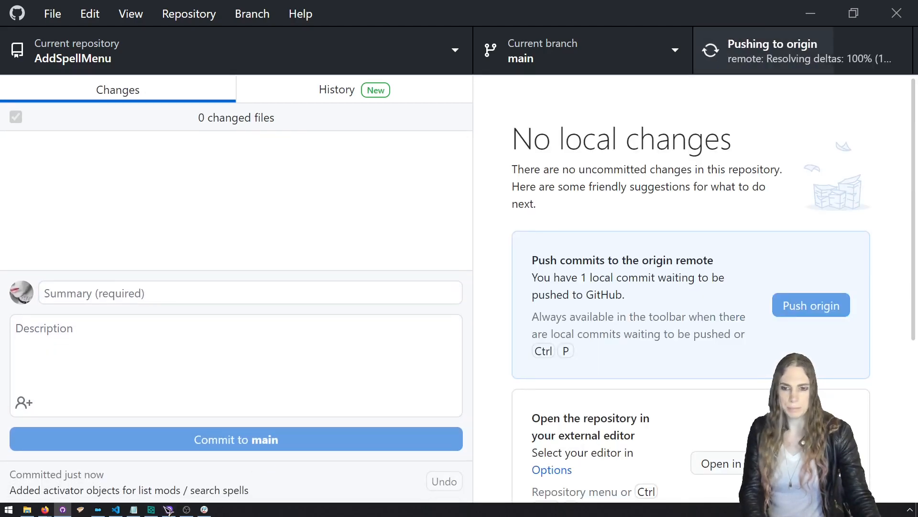
Switch to Notepad, delete the "Activatable objects" line from the AddSpellMenu.txt to-do list, and minimize Notepad and GitHub Desktop.
{"action": "left_click", "coordinate": [134, 509]}
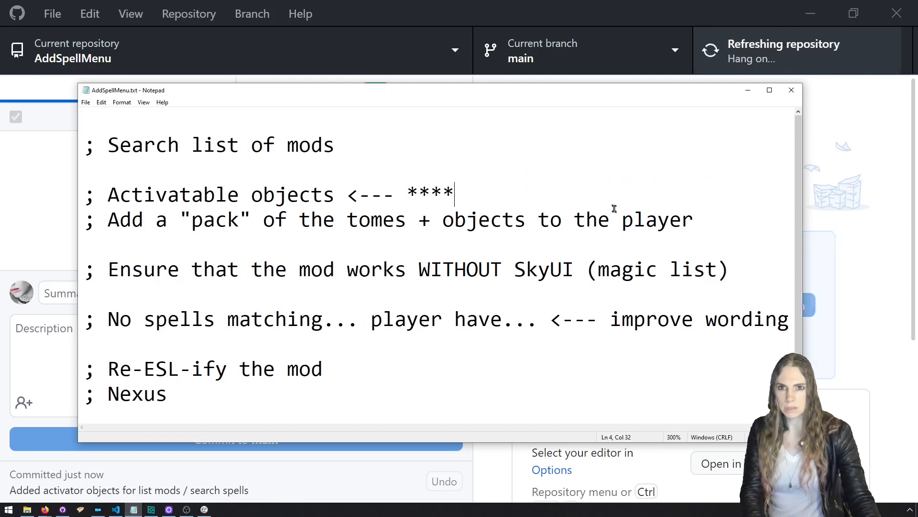
{"action": "left_click_drag", "start_coordinate": [455, 194], "coordinate": [72, 188]}
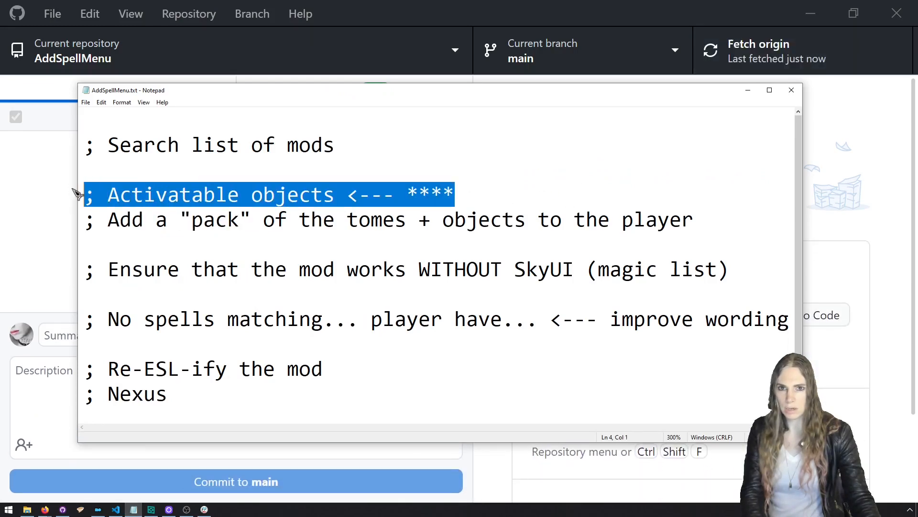
{"action": "key", "text": "BackSpace"}
{"action": "key", "text": "BackSpace"}
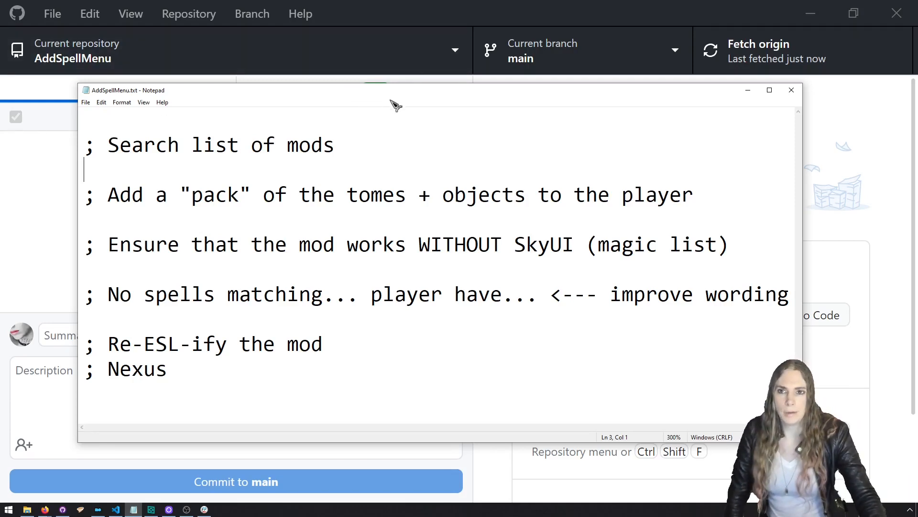
{"action": "mouse_move", "coordinate": [402, 95]}
{"action": "left_mouse_down"}
{"action": "mouse_move", "coordinate": [396, 84]}
{"action": "mouse_move", "coordinate": [397, 94]}
{"action": "left_mouse_up"}
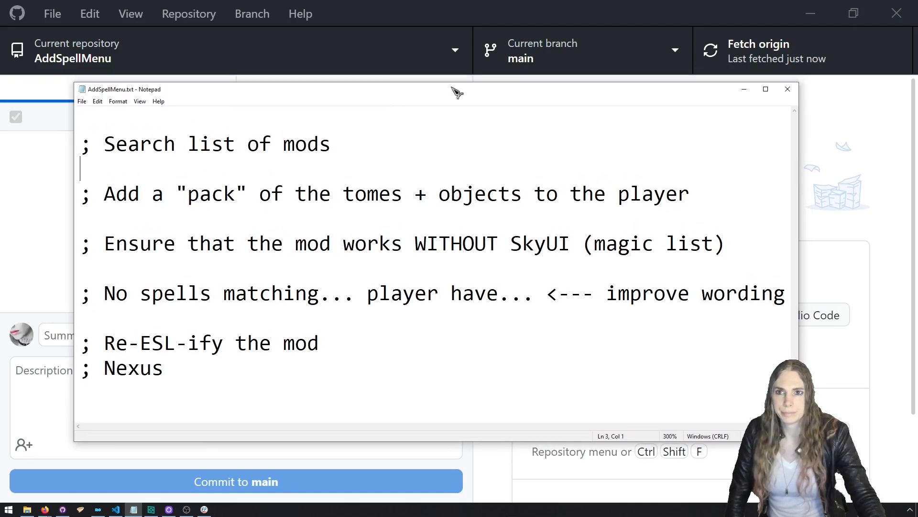
{"action": "left_click", "coordinate": [813, 20]}
{"action": "left_click", "coordinate": [744, 90]}
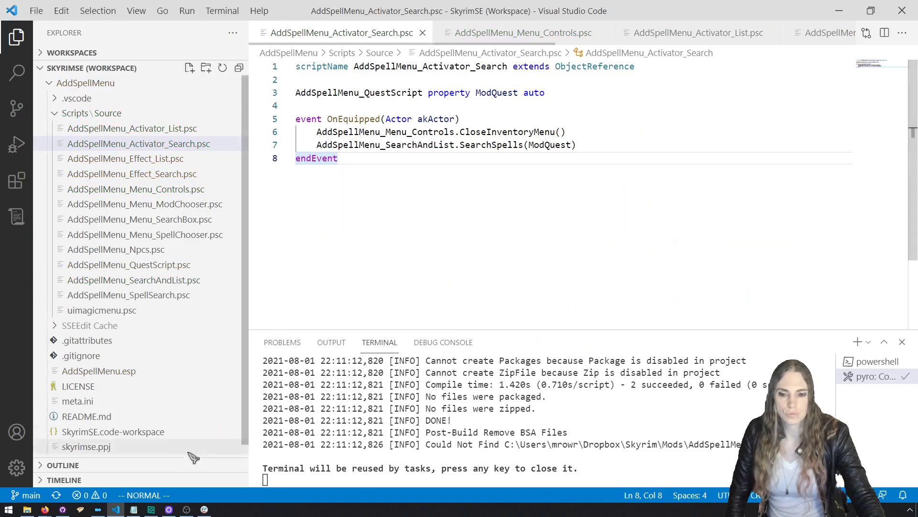
Switch to Mod Organizer and launch the Creation Kit from its list of executables.
{"action": "left_click", "coordinate": [99, 510]}
{"action": "left_click", "coordinate": [618, 125]}
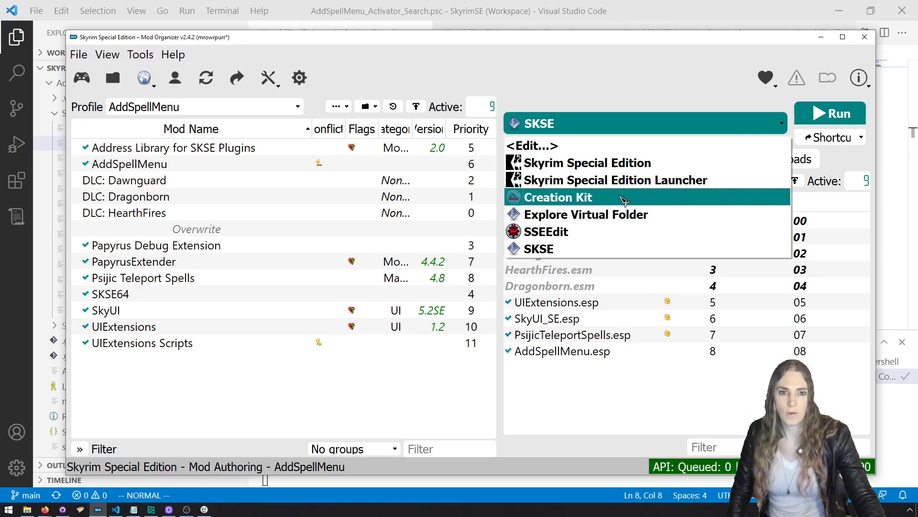
{"action": "left_click", "coordinate": [625, 200]}
{"action": "left_click", "coordinate": [813, 112]}
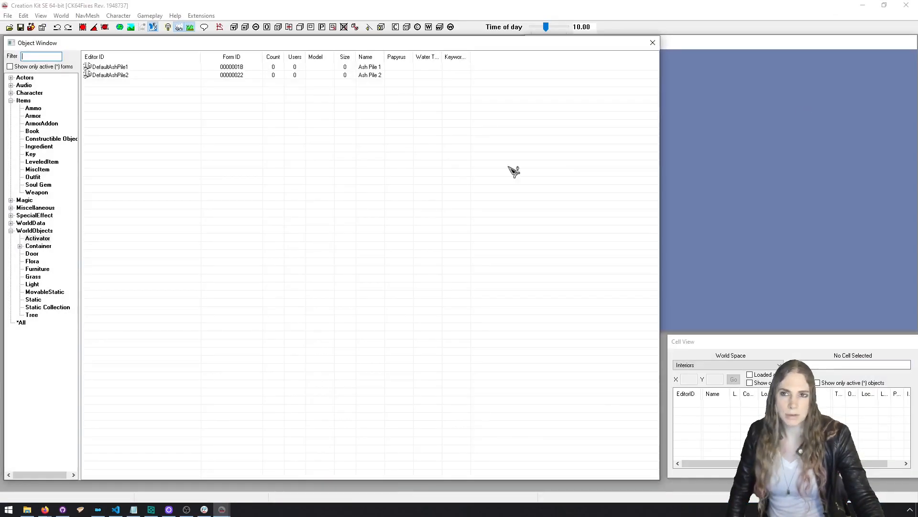
Load AddSpellMenu.esp in the Creation Kit as the active file.
{"action": "left_click", "coordinate": [9, 26]}
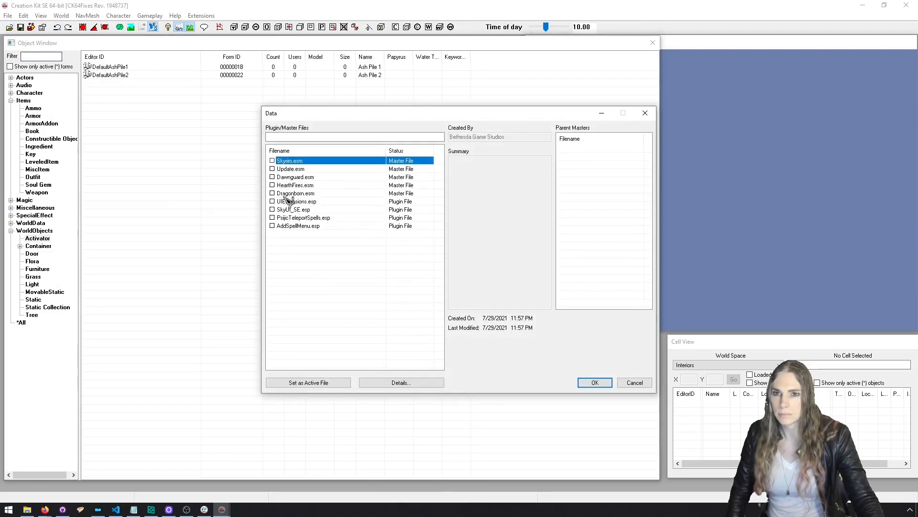
{"action": "left_click", "coordinate": [311, 227]}
{"action": "left_click", "coordinate": [321, 382]}
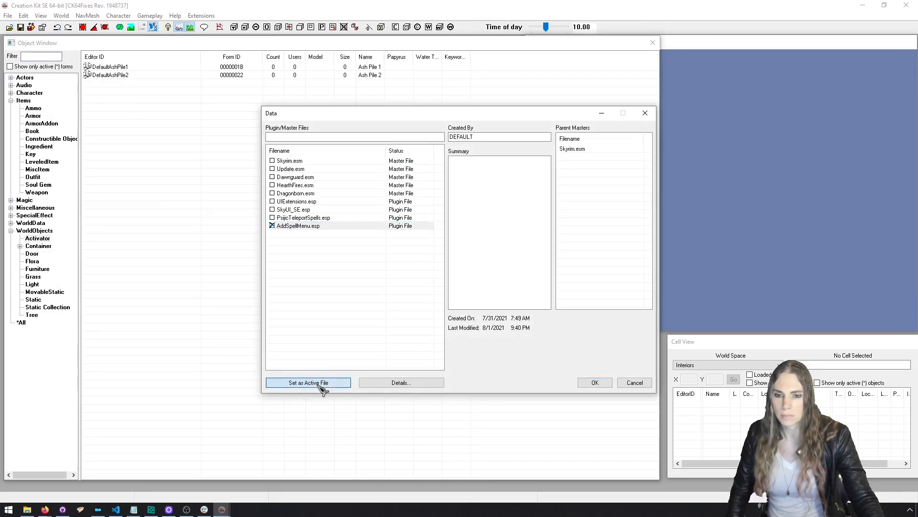
{"action": "left_click", "coordinate": [594, 384]}
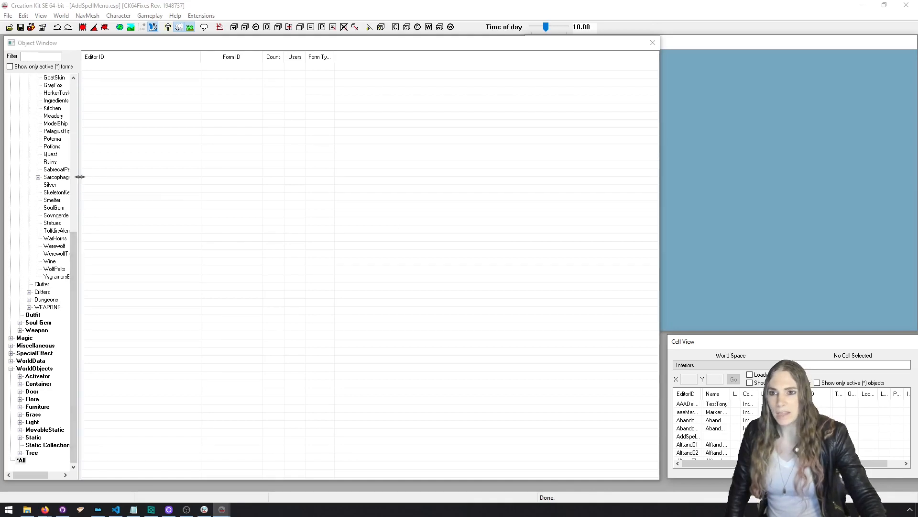
Widen the Object Window's category tree, filter the objects by "addspell" and open the AddSpellMenu_SearchSpell spell.
{"action": "left_click_drag", "start_coordinate": [80, 177], "coordinate": [113, 181]}
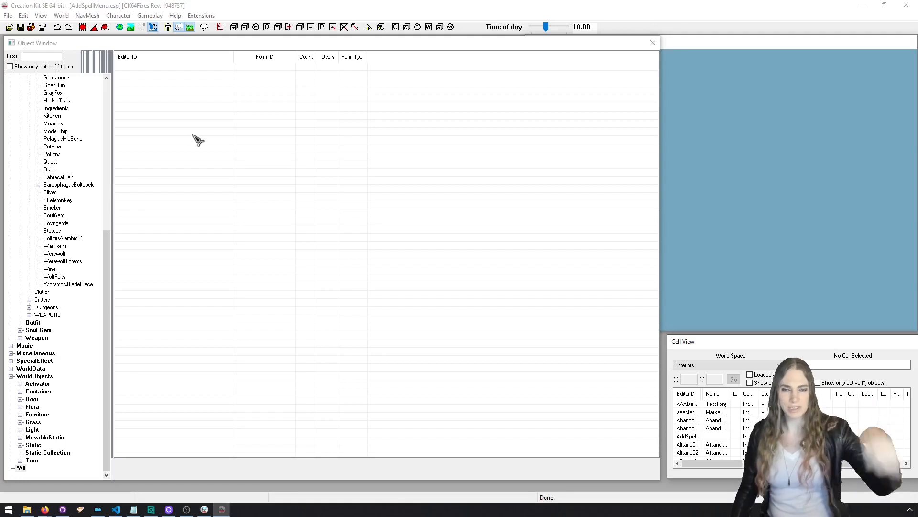
{"action": "left_click", "coordinate": [30, 55]}
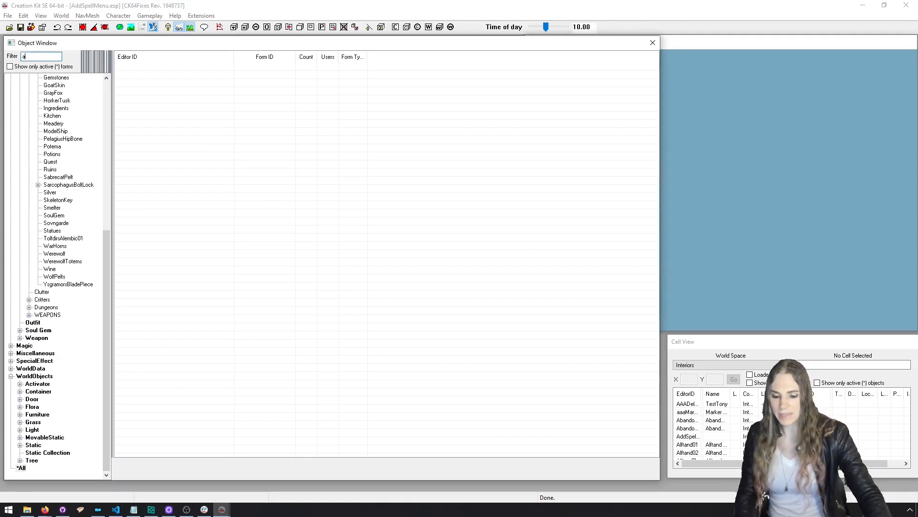
{"action": "type", "text": "addspell"}
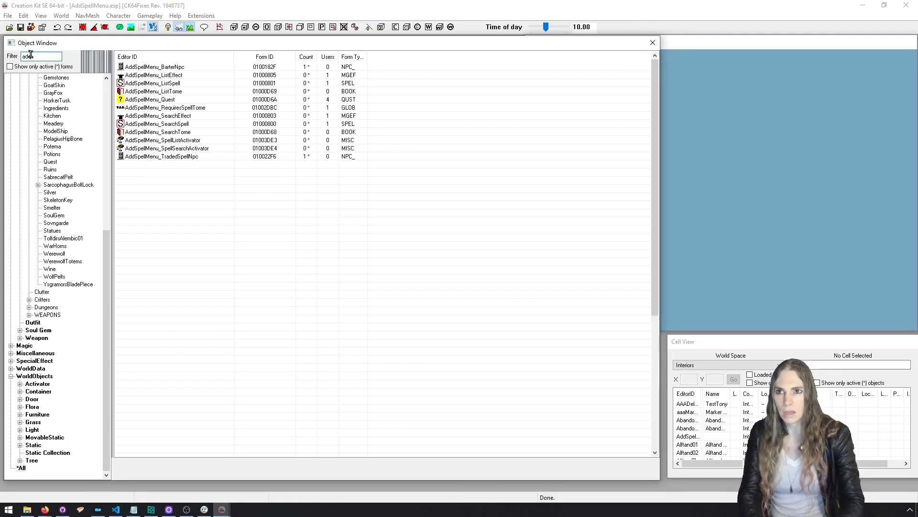
{"action": "double_click", "coordinate": [190, 124]}
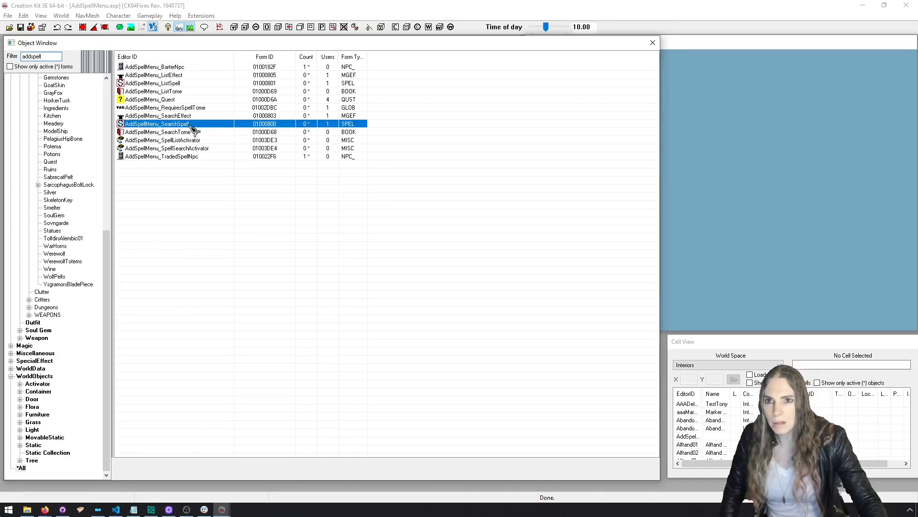
Set the AddSpellMenu_SearchSpell spell's name to "[AddSpellMenu Search]" and accept the change.
{"action": "left_click", "coordinate": [295, 149]}
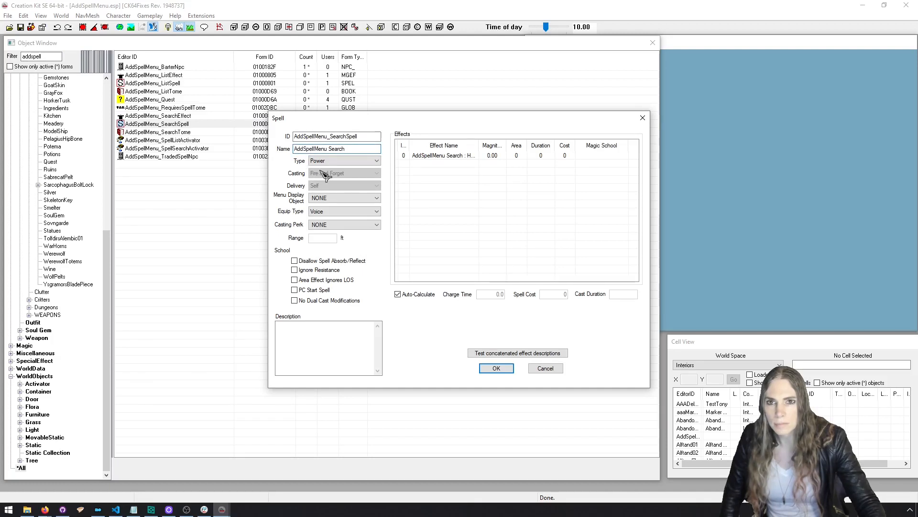
{"action": "type", "text": "["}
{"action": "left_click", "coordinate": [365, 146]}
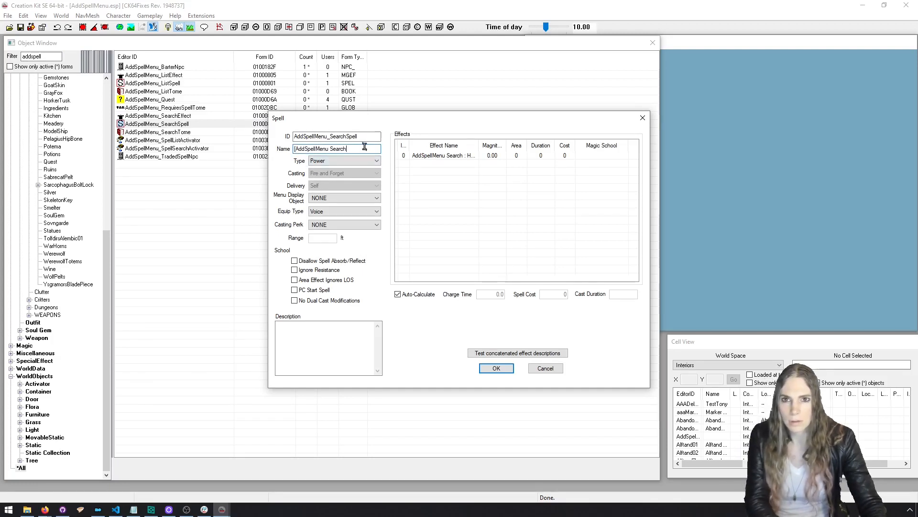
{"action": "left_click_drag", "start_coordinate": [338, 150], "coordinate": [297, 150]}
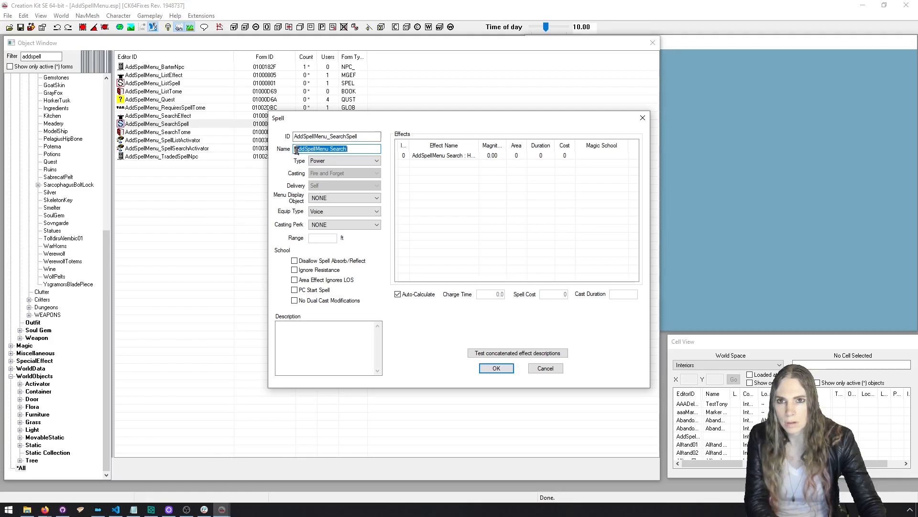
{"action": "key", "text": "BackSpace"}
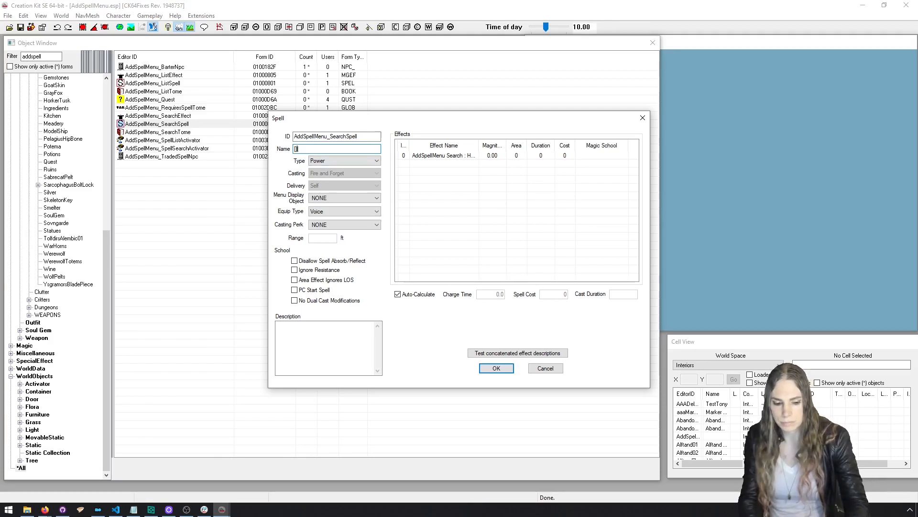
{"action": "type", "text": "AddSpellMenu Search"}
{"action": "left_click", "coordinate": [494, 370]}
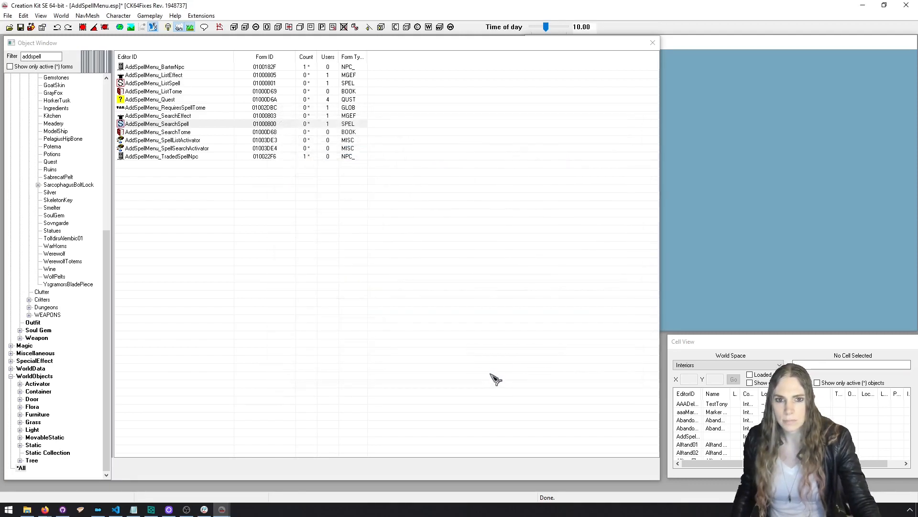
Rename the AddSpellMenu_ListSpell spell as "[AddSpellMenu]" and accept the change.
{"action": "left_click", "coordinate": [203, 84]}
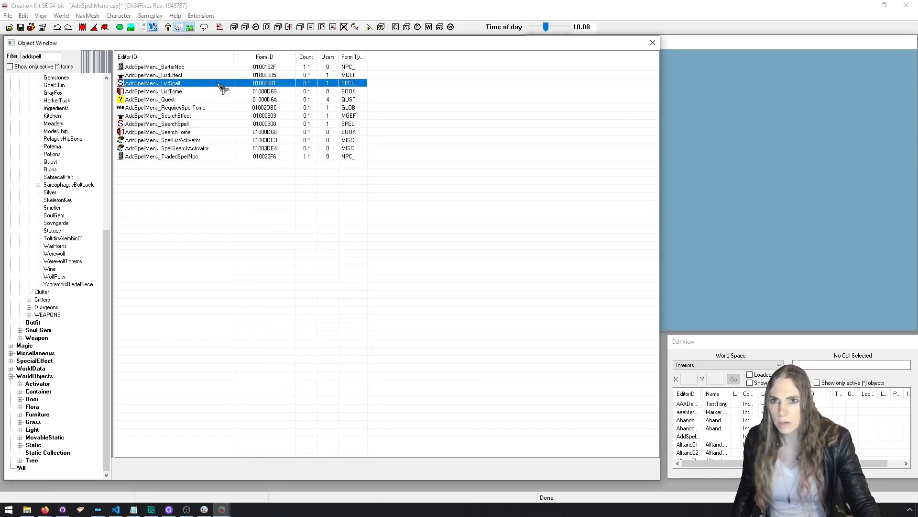
{"action": "double_click", "coordinate": [203, 84]}
{"action": "double_click", "coordinate": [361, 148]}
{"action": "key", "text": "Home"}
{"action": "type", "text": "["}
{"action": "key", "text": "End"}
{"action": "type", "text": "]"}
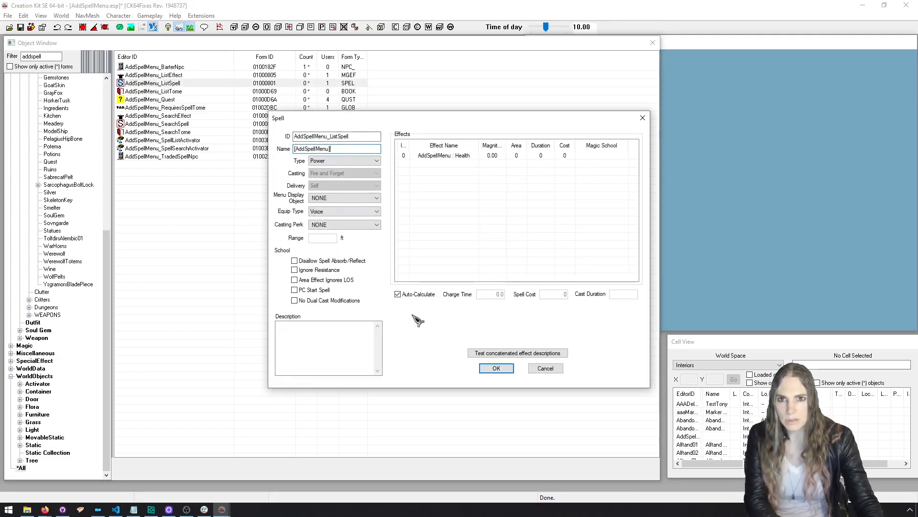
{"action": "left_click", "coordinate": [493, 368]}
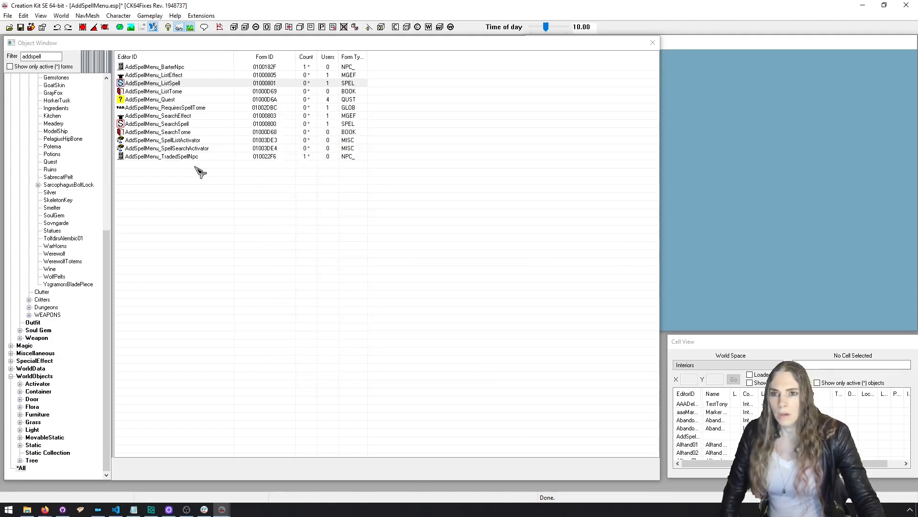
Rename the AddSpellMenu_SpellListActivator misc item as "[AddSpellMenu]" and accept the change.
{"action": "double_click", "coordinate": [210, 140]}
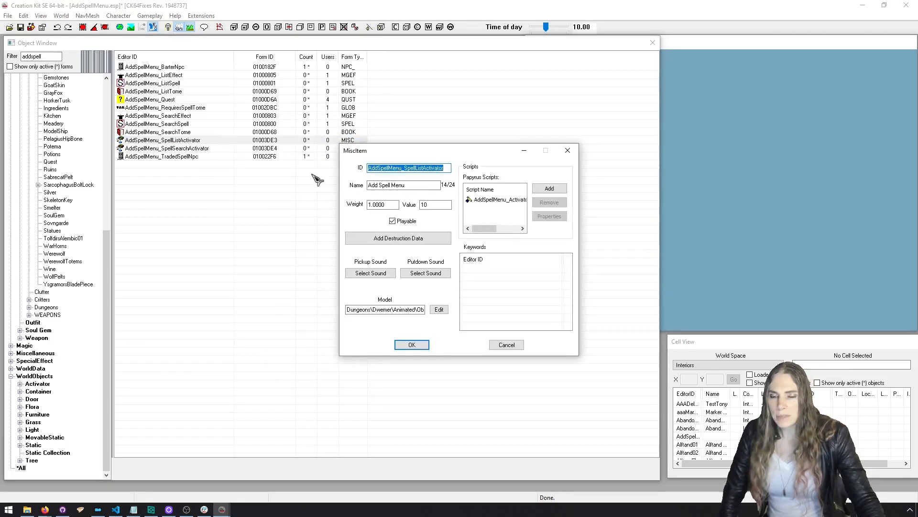
{"action": "left_click", "coordinate": [406, 186]}
{"action": "left_click_drag", "start_coordinate": [407, 187], "coordinate": [357, 187]}
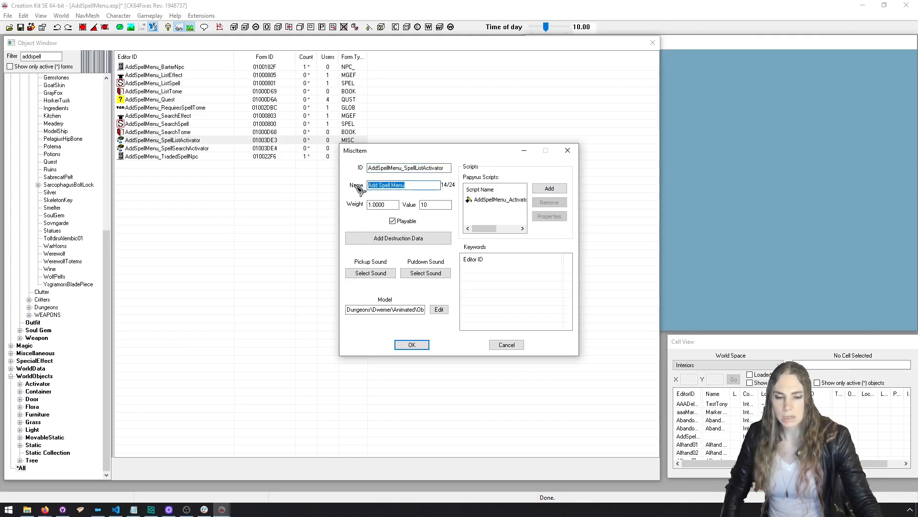
{"action": "type", "text": "[A"}
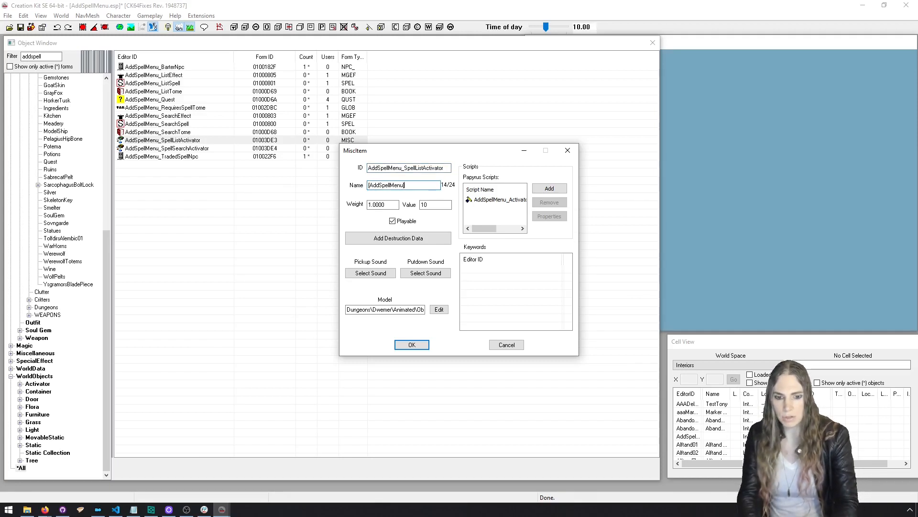
{"action": "left_click", "coordinate": [411, 344]}
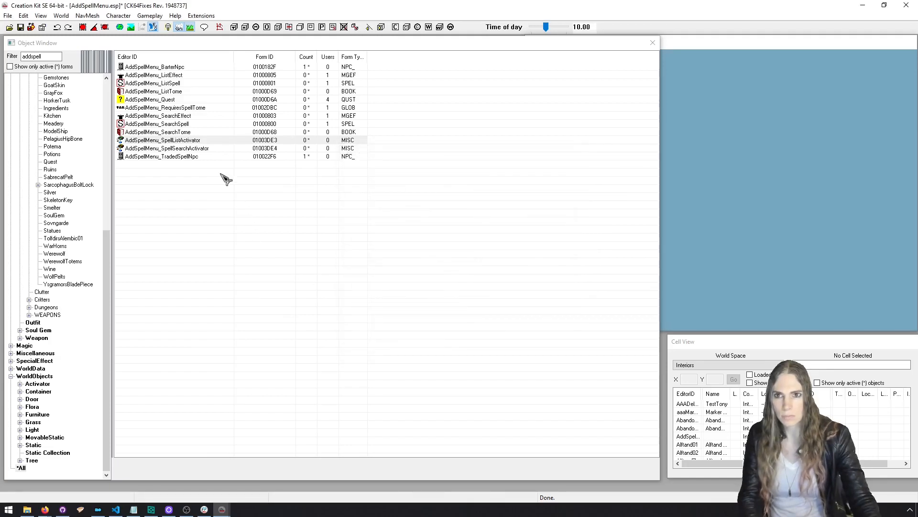
Rename the AddSpellMenu_SpellSearchActivator misc item as "[AddSpellMenu Search]" and accept the change.
{"action": "double_click", "coordinate": [211, 149]}
{"action": "left_click_drag", "start_coordinate": [435, 185], "coordinate": [336, 184]}
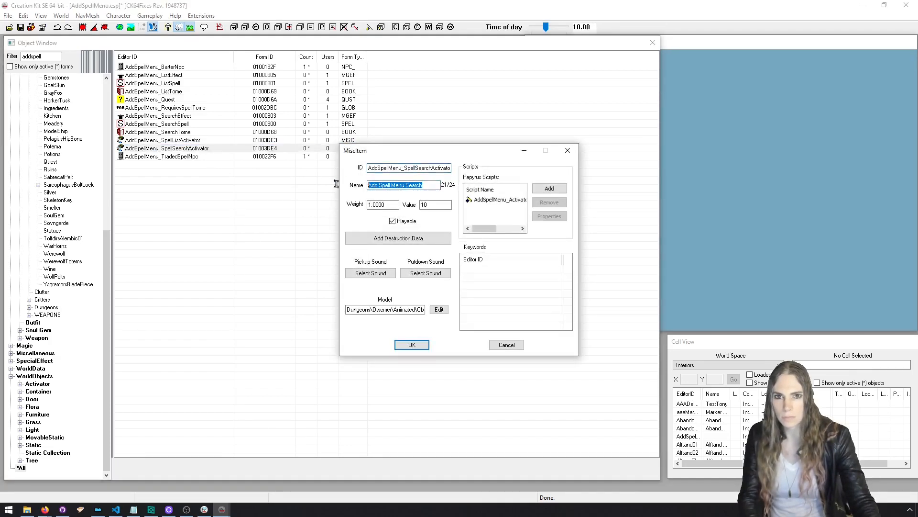
{"action": "type", "text": "[Ad"}
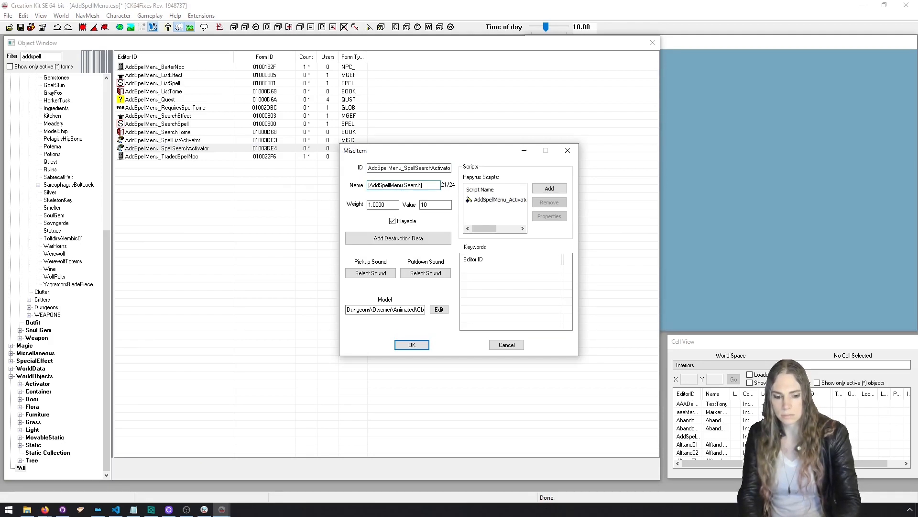
{"action": "left_click", "coordinate": [414, 344]}
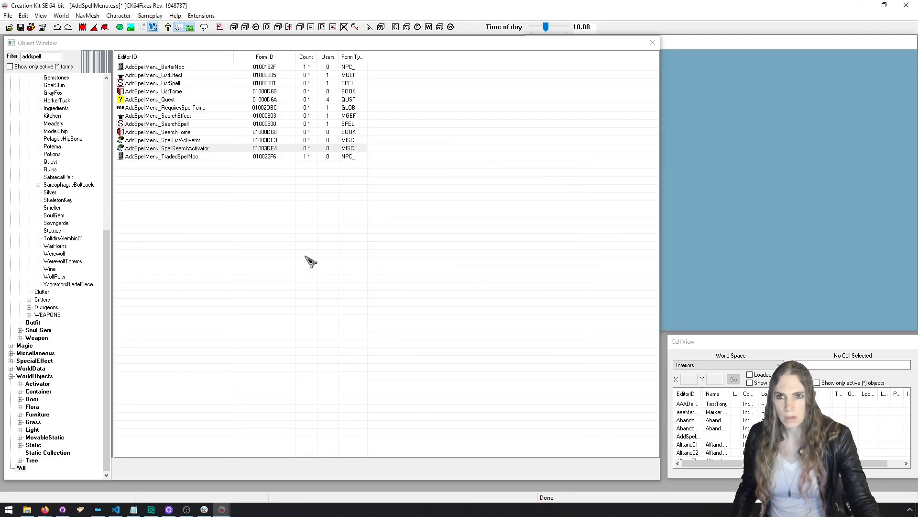
{"action": "left_click", "coordinate": [197, 131]}
{"action": "double_click", "coordinate": [224, 134]}
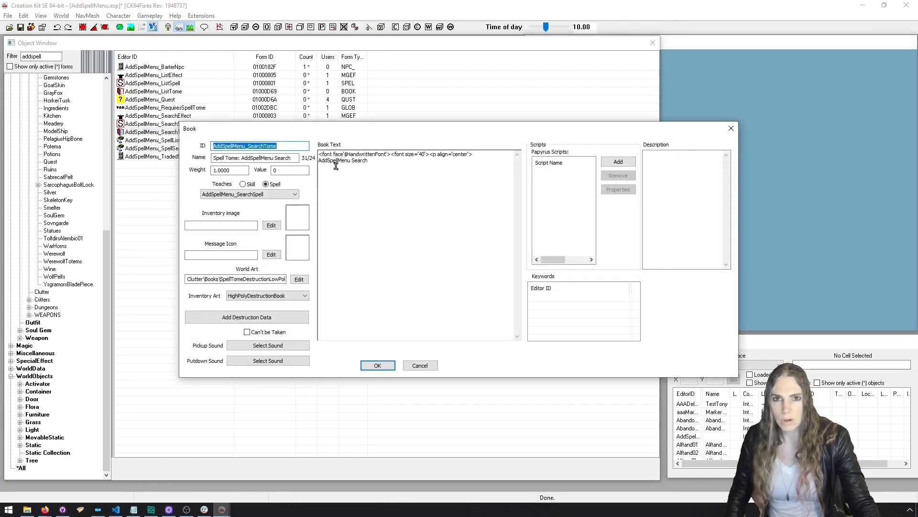
{"action": "left_click_drag", "start_coordinate": [292, 159], "coordinate": [189, 157]}
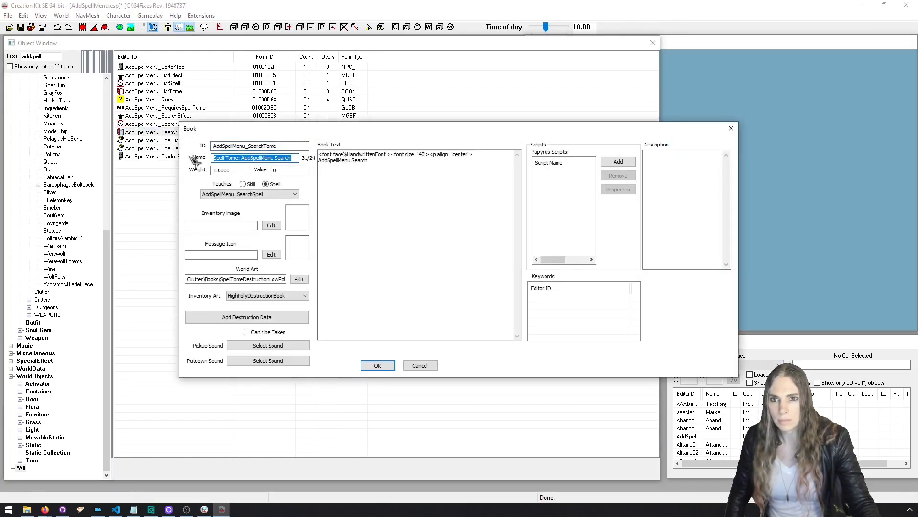
{"action": "type", "text": "["}
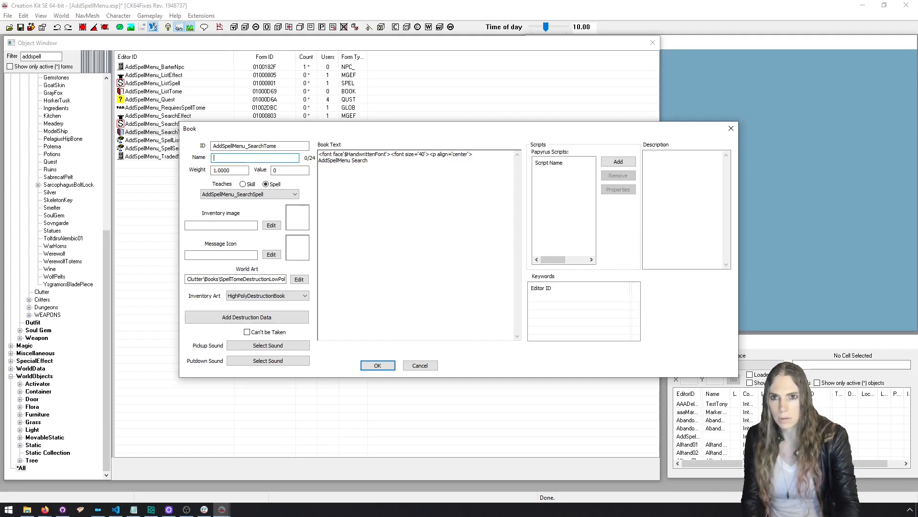
{"action": "left_click", "coordinate": [420, 365]}
Rename the AddSpellMenu_SearchTome book as "Spell Tome: [AddSpellMenu Search]" and accept the change.
{"action": "double_click", "coordinate": [214, 133]}
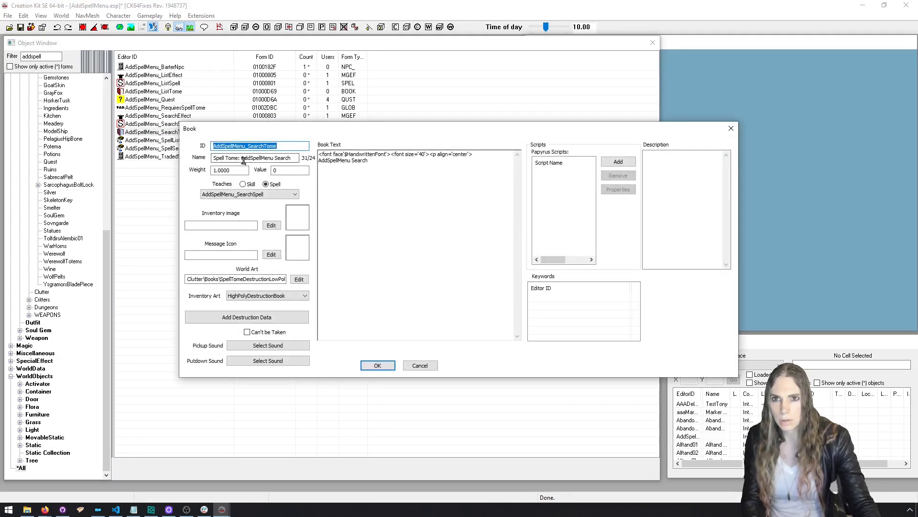
{"action": "left_click", "coordinate": [243, 160]}
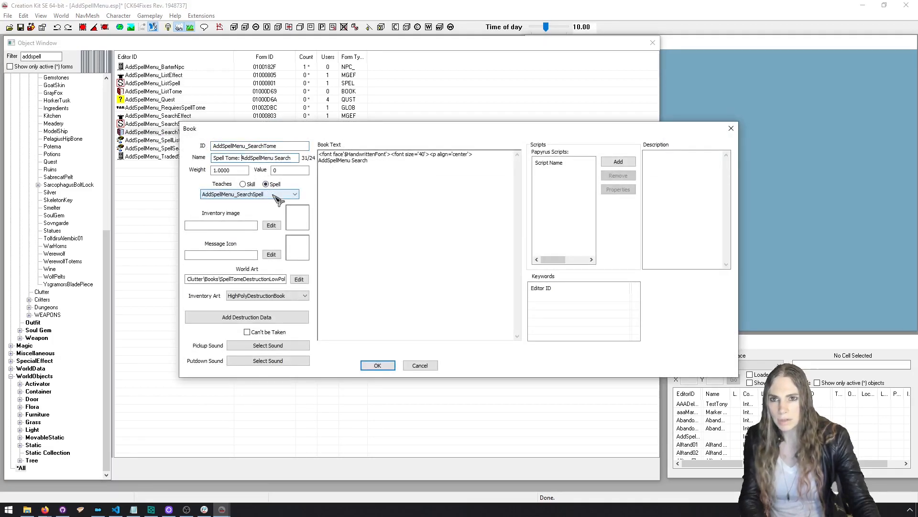
{"action": "type", "text": "["}
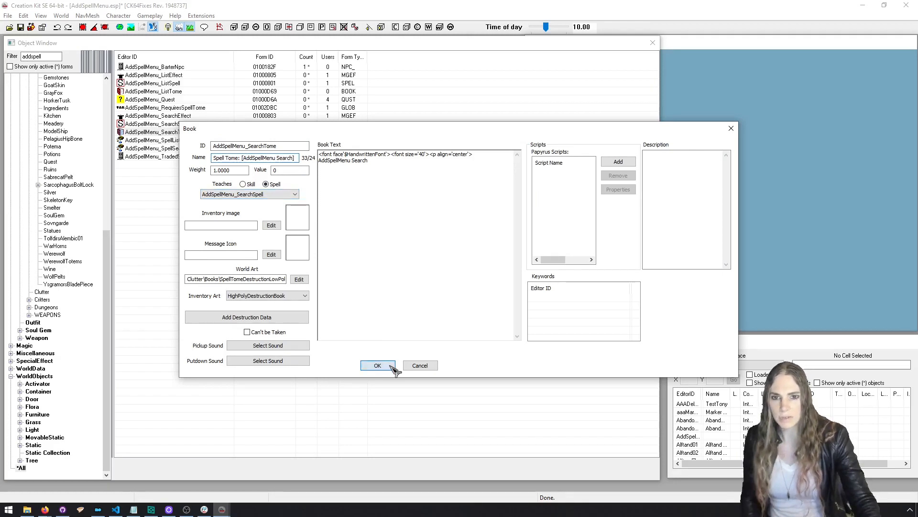
{"action": "left_click", "coordinate": [378, 366]}
Rename the AddSpellMenu_ListTome book as "Spell Tome: [AddSpellMenu]" and save the plugin.
{"action": "left_click", "coordinate": [207, 92]}
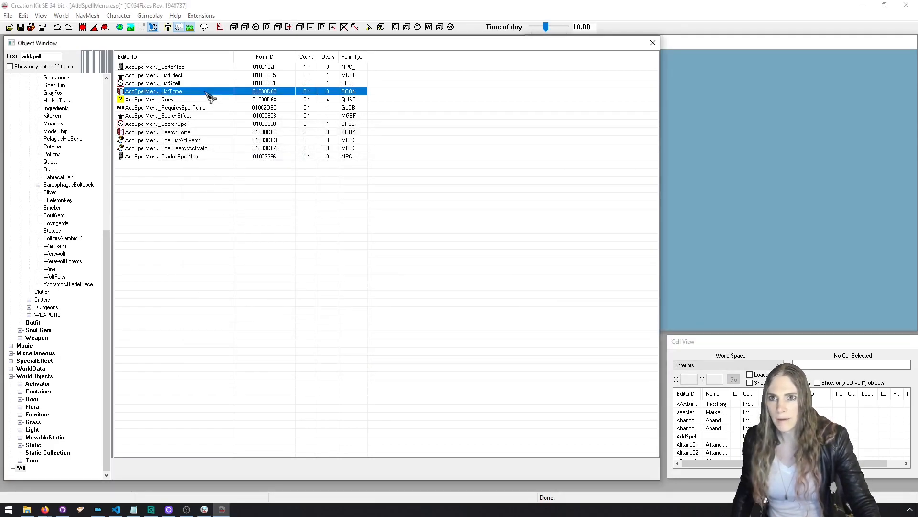
{"action": "double_click", "coordinate": [211, 92]}
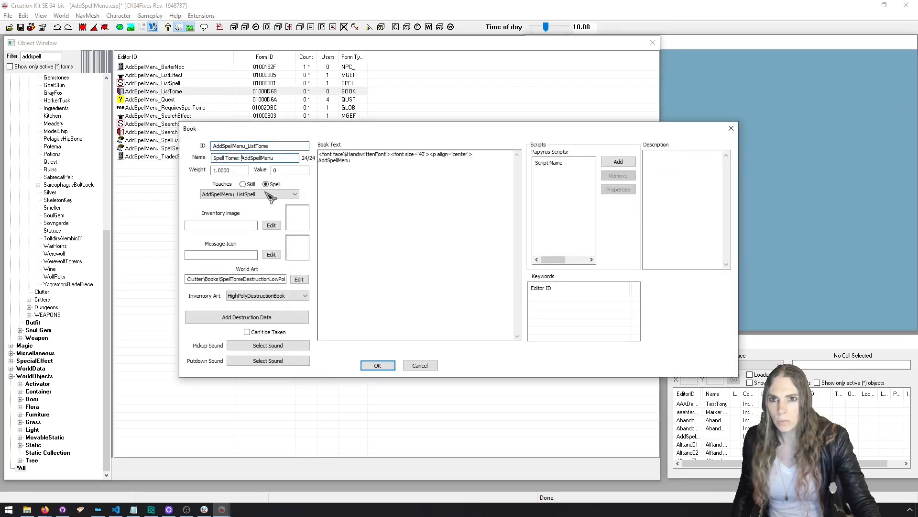
{"action": "type", "text": "["}
{"action": "left_click", "coordinate": [283, 159]}
{"action": "type", "text": "]"}
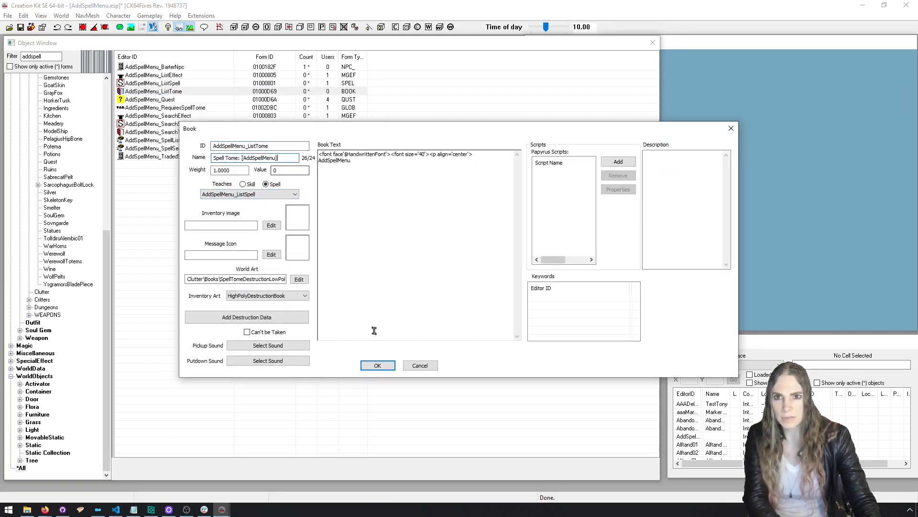
{"action": "left_click", "coordinate": [377, 365]}
{"action": "left_click", "coordinate": [21, 26]}
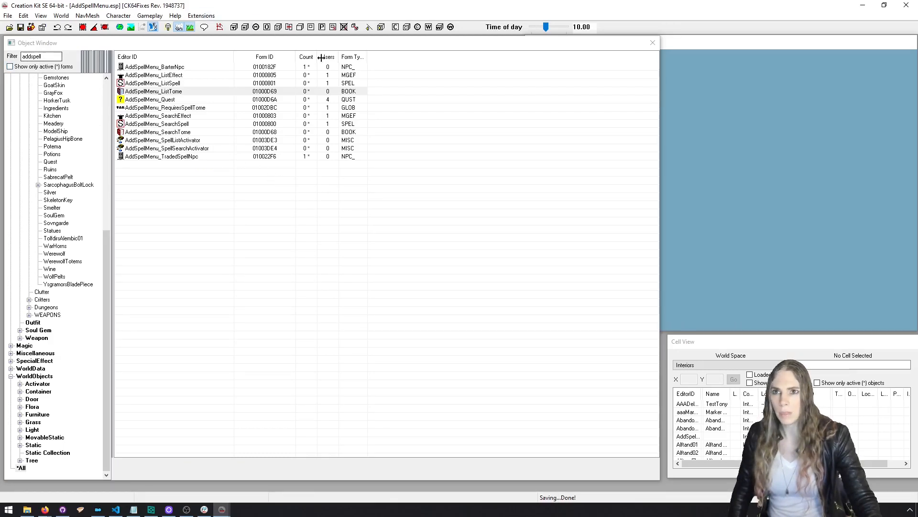
Create a new interior cell with the editor ID AddSpellMenu_Cell and close the Cell dialog.
{"action": "left_click", "coordinate": [64, 16]}
{"action": "left_click", "coordinate": [82, 49]}
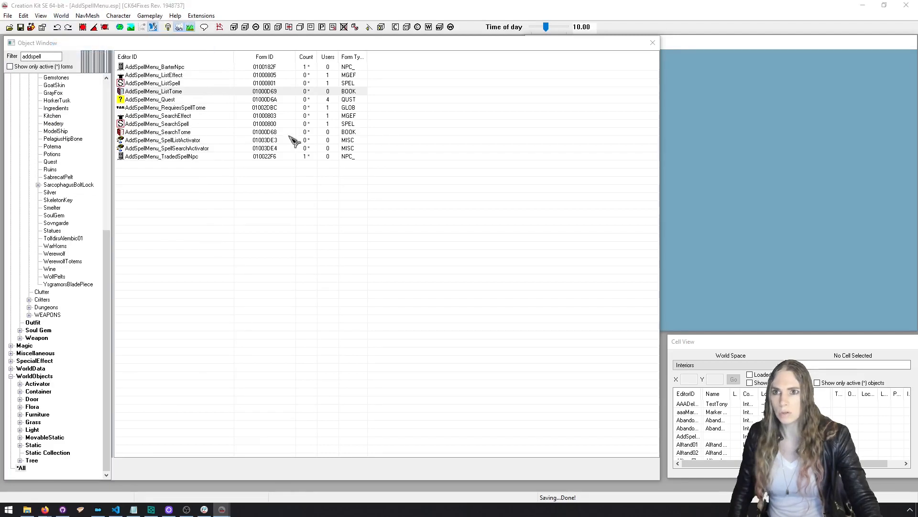
{"action": "right_click", "coordinate": [311, 213]}
{"action": "left_click", "coordinate": [363, 225]}
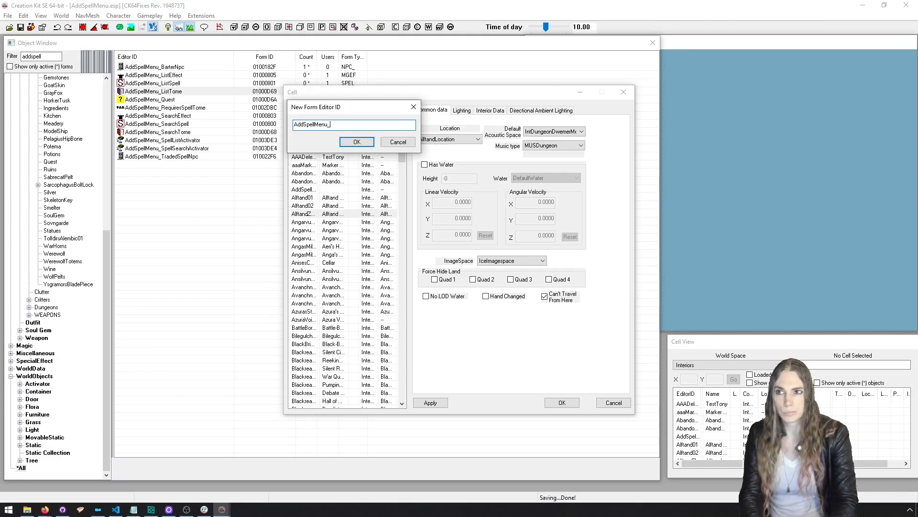
{"action": "key", "text": "Return"}
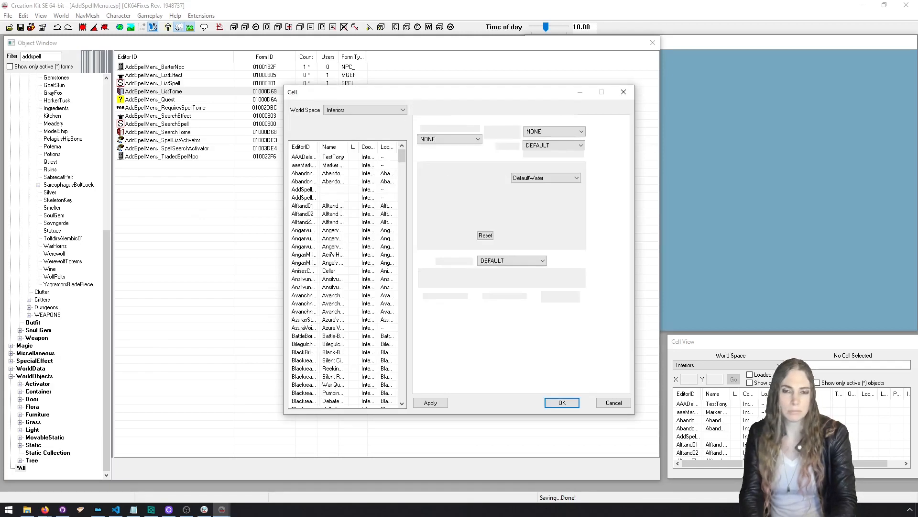
{"action": "left_click", "coordinate": [624, 92]}
Find the AddSpellMenu cells in the Cell View, enlarging it and widening its EditorID column to read their full IDs.
{"action": "left_click", "coordinate": [688, 411]}
{"action": "type", "text": "ad"}
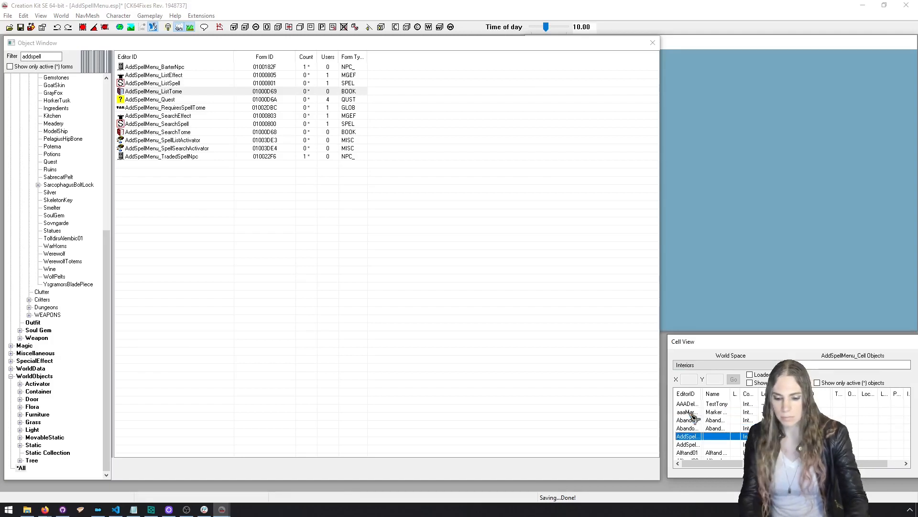
{"action": "key", "text": "Down"}
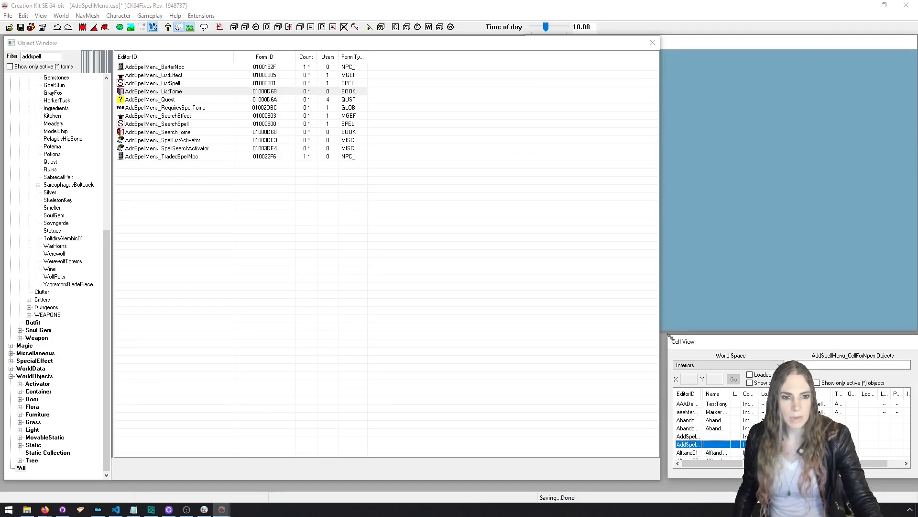
{"action": "left_click_drag", "start_coordinate": [669, 336], "coordinate": [313, 210]}
{"action": "left_click_drag", "start_coordinate": [345, 265], "coordinate": [412, 267]}
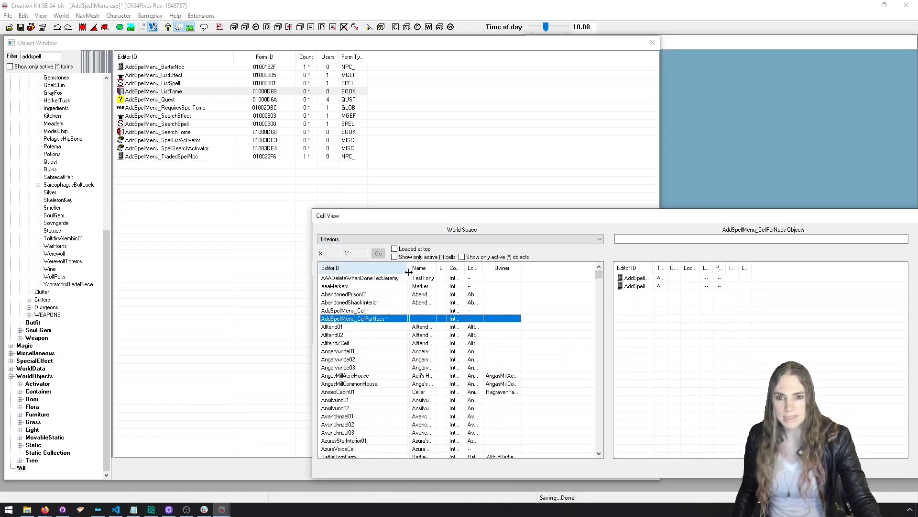
Delete the empty AddSpellMenu_Cell interior cell and widen the EditorID column to check its entry.
{"action": "left_click", "coordinate": [382, 312]}
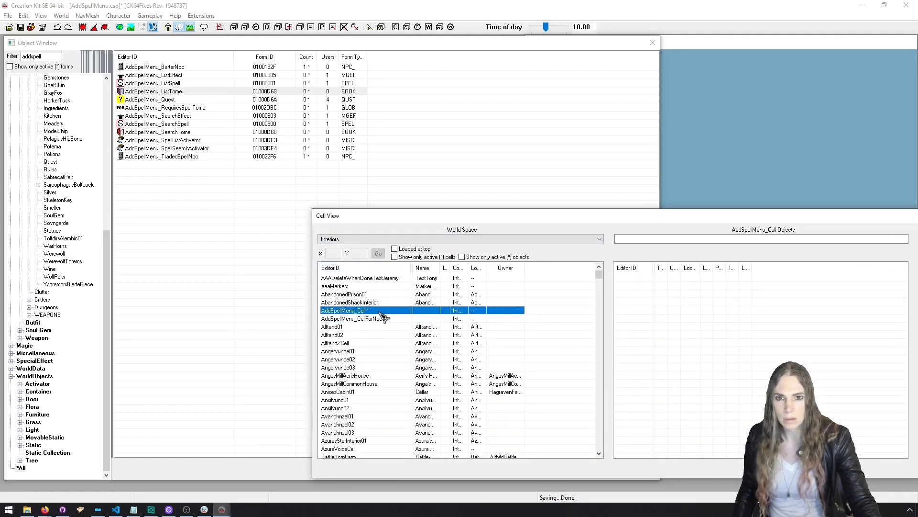
{"action": "right_click", "coordinate": [379, 312]}
{"action": "left_click", "coordinate": [407, 340]}
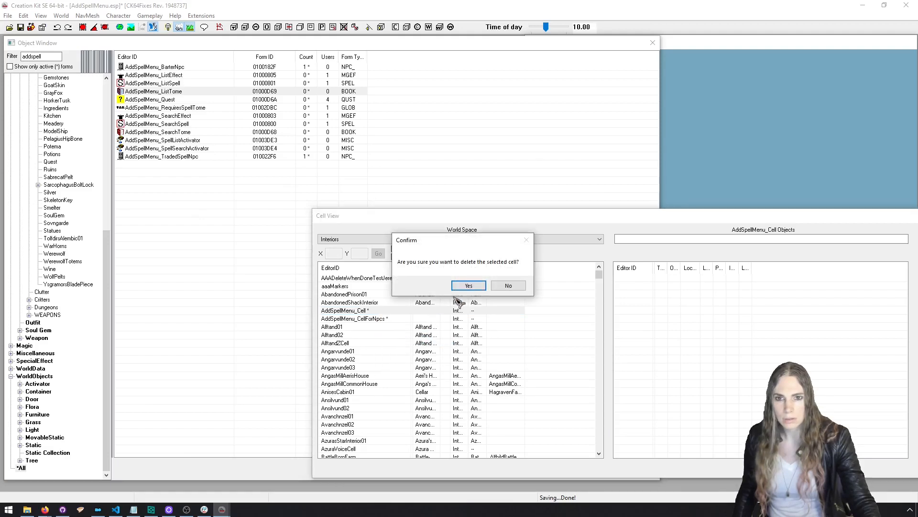
{"action": "left_click", "coordinate": [469, 285]}
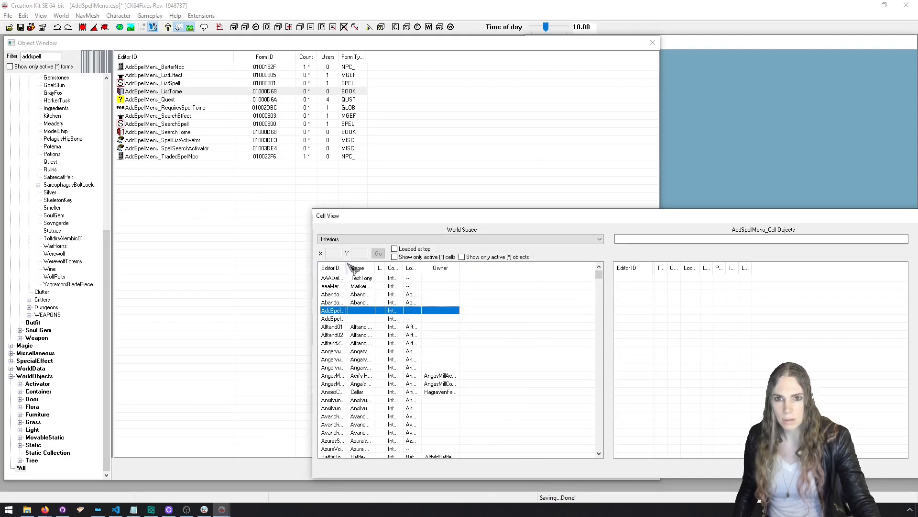
{"action": "left_click_drag", "start_coordinate": [348, 268], "coordinate": [435, 269]}
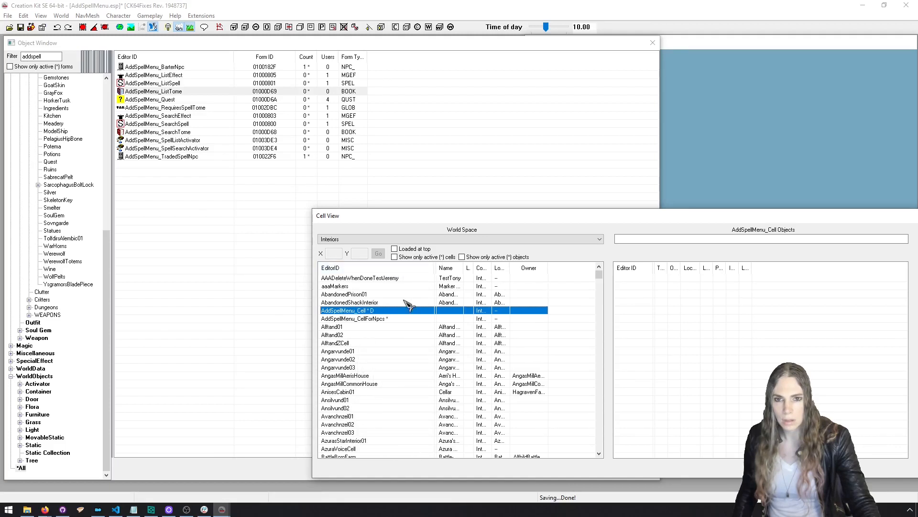
Load the AddSpellMenu_CellForNpcs cell and examine its Cell settings for a way to rename it, widening the EditorID column, without changing anything.
{"action": "double_click", "coordinate": [397, 318]}
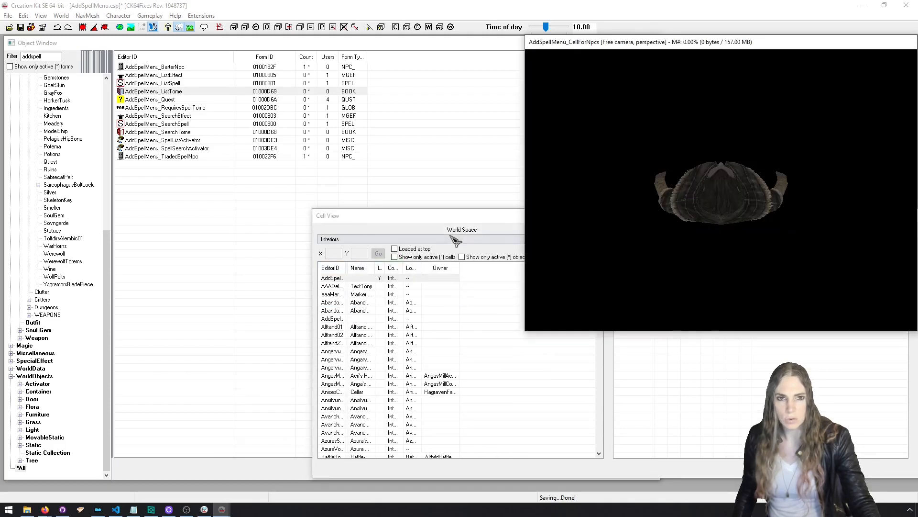
{"action": "left_click", "coordinate": [385, 278]}
{"action": "right_click", "coordinate": [375, 279]}
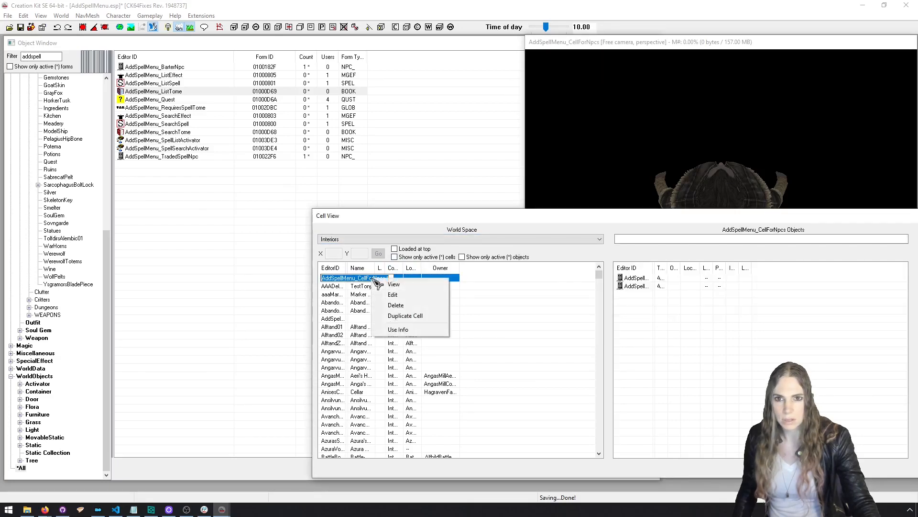
{"action": "left_click", "coordinate": [393, 294]}
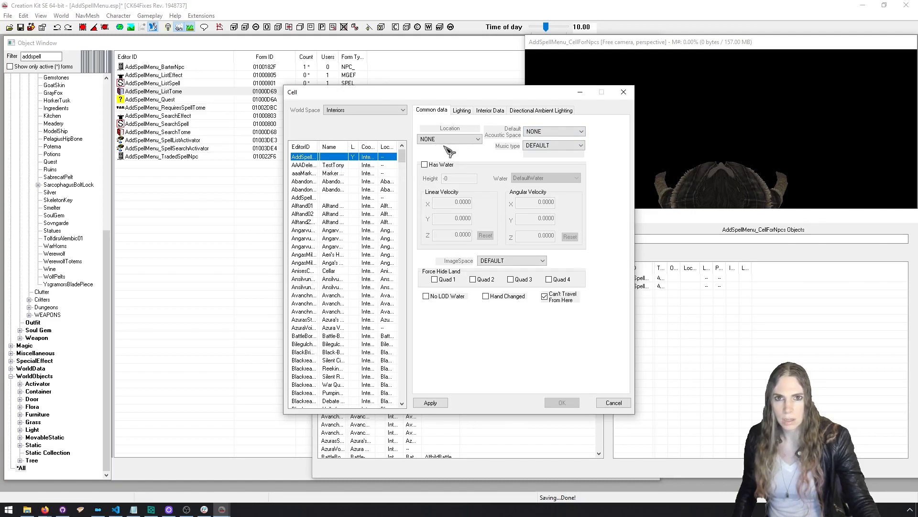
{"action": "right_click", "coordinate": [314, 160]}
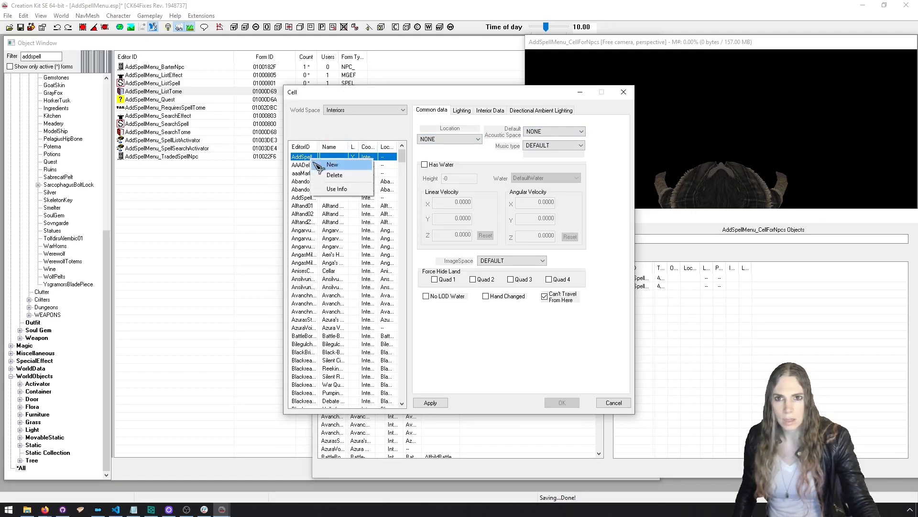
{"action": "left_click", "coordinate": [469, 340]}
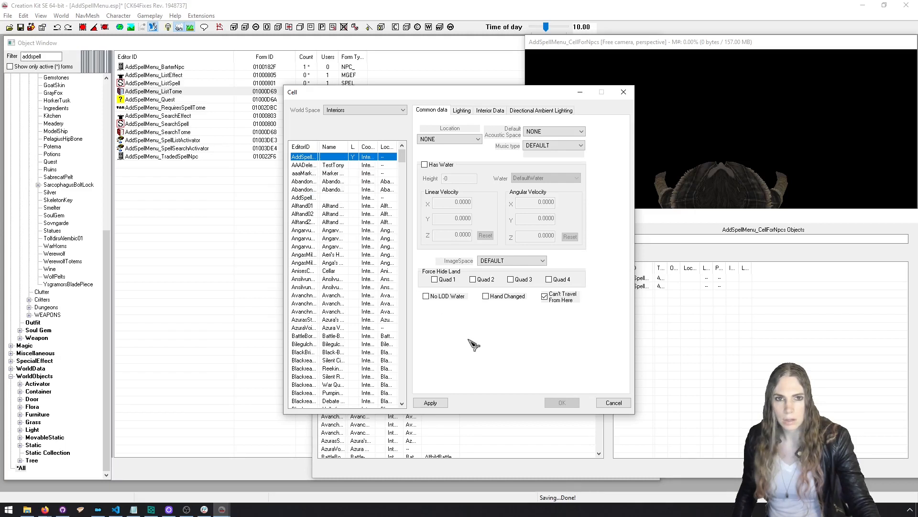
{"action": "left_click_drag", "start_coordinate": [320, 147], "coordinate": [368, 147]}
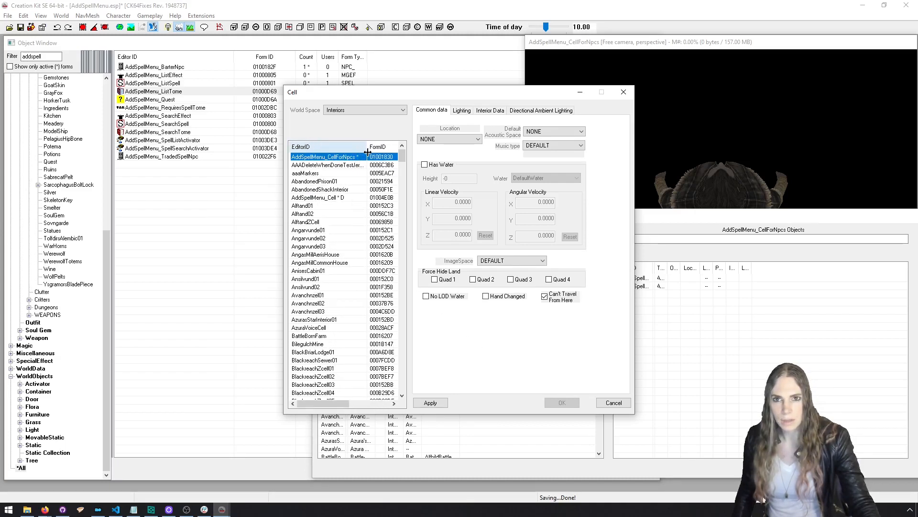
{"action": "right_click", "coordinate": [354, 159]}
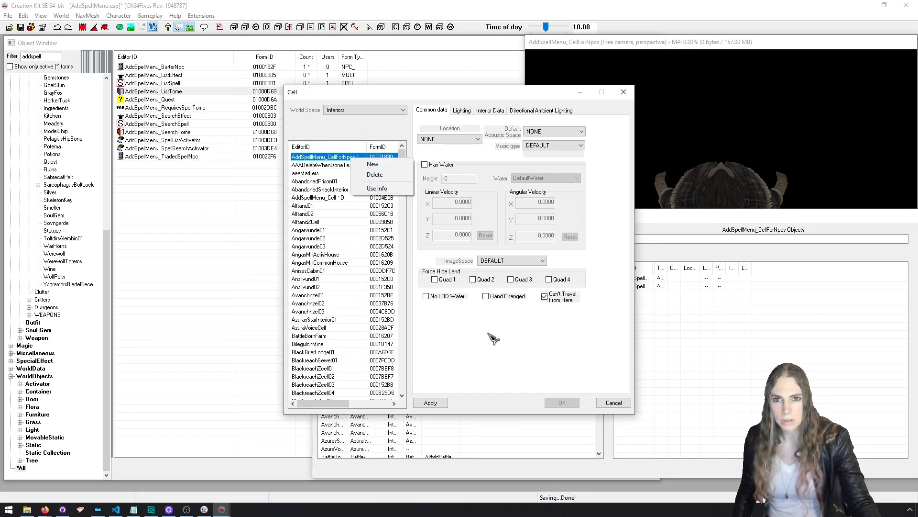
{"action": "left_click", "coordinate": [613, 403]}
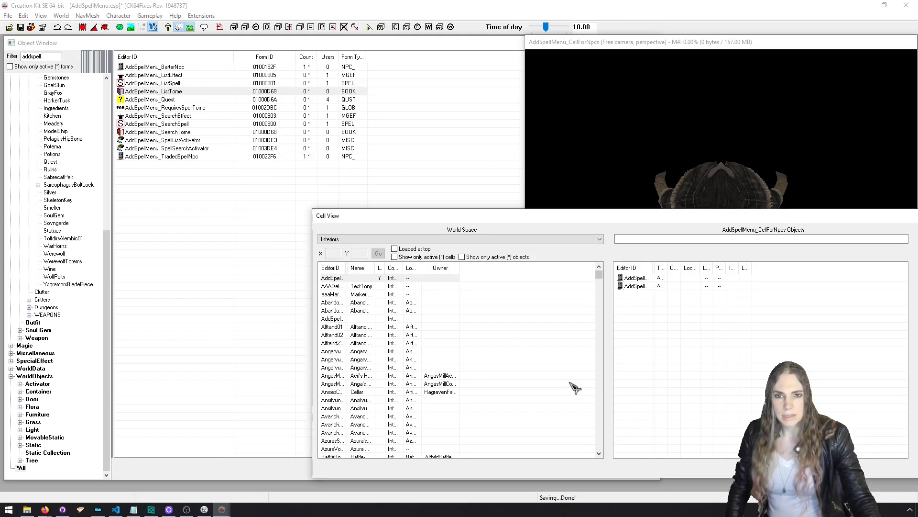
Widen the Cell View's EditorID column, select AddSpellMenu_CellForNpcs and reposition the Cell View window.
{"action": "left_click_drag", "start_coordinate": [348, 269], "coordinate": [400, 276]}
{"action": "left_click", "coordinate": [400, 277]}
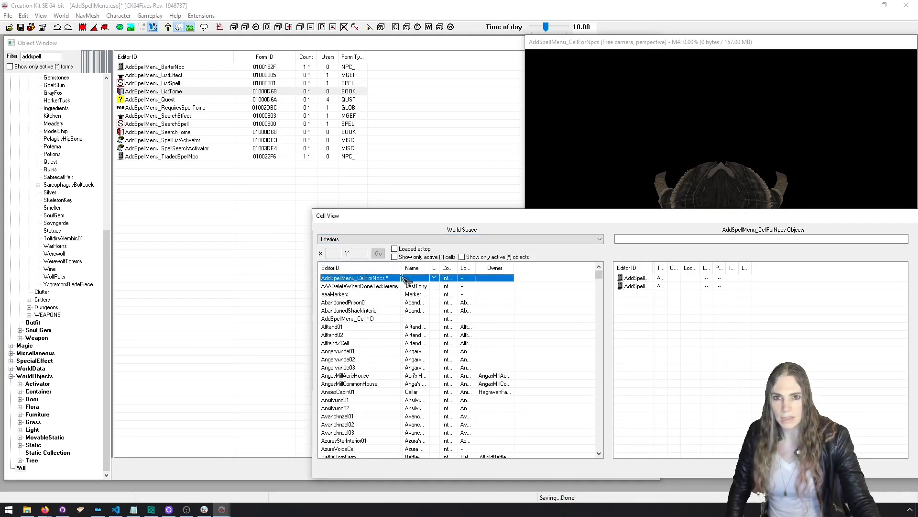
{"action": "left_click_drag", "start_coordinate": [742, 220], "coordinate": [730, 225]}
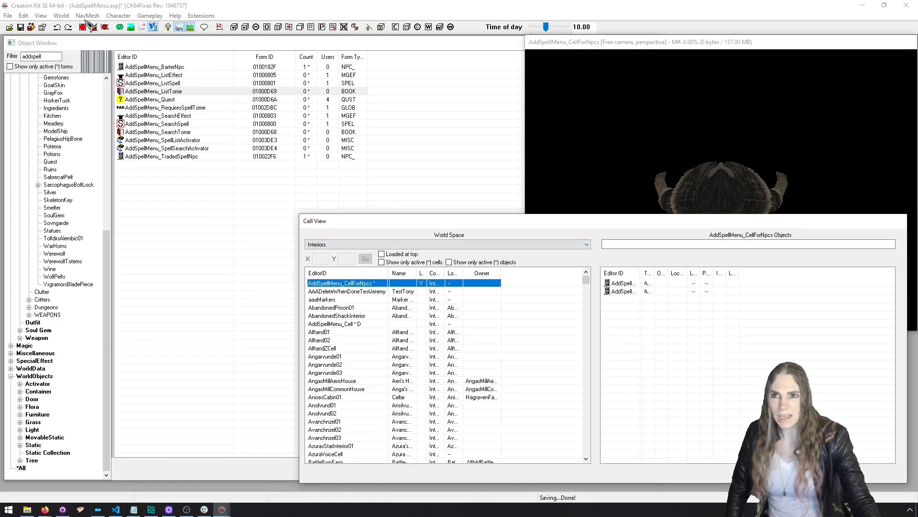
{"action": "left_click", "coordinate": [61, 15]}
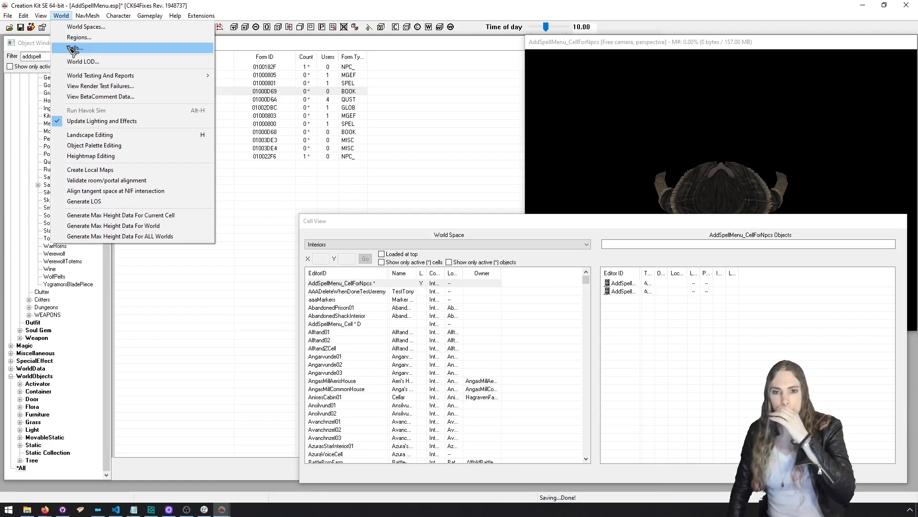
{"action": "left_click", "coordinate": [322, 223]}
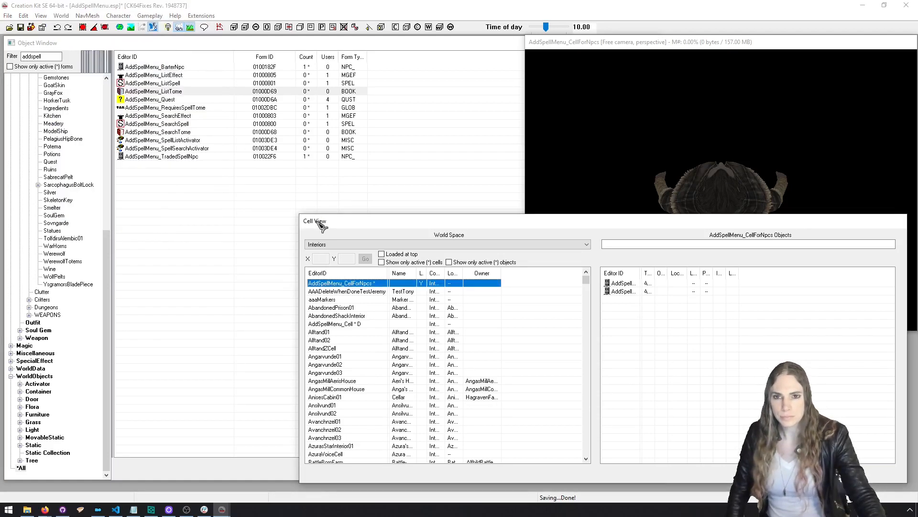
{"action": "left_click_drag", "start_coordinate": [321, 225], "coordinate": [325, 230]}
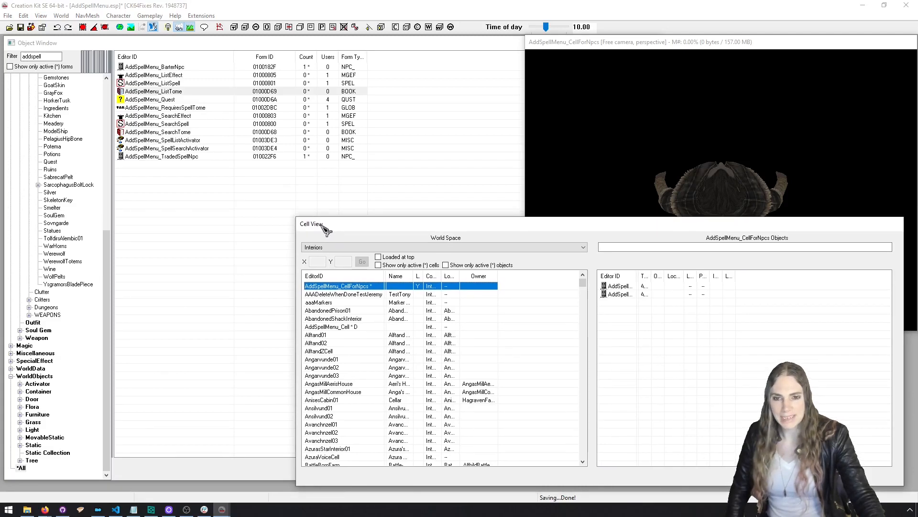
Try to delete the AddSpellMenu_CellForNpcs cell while it is loaded.
{"action": "right_click", "coordinate": [363, 289]}
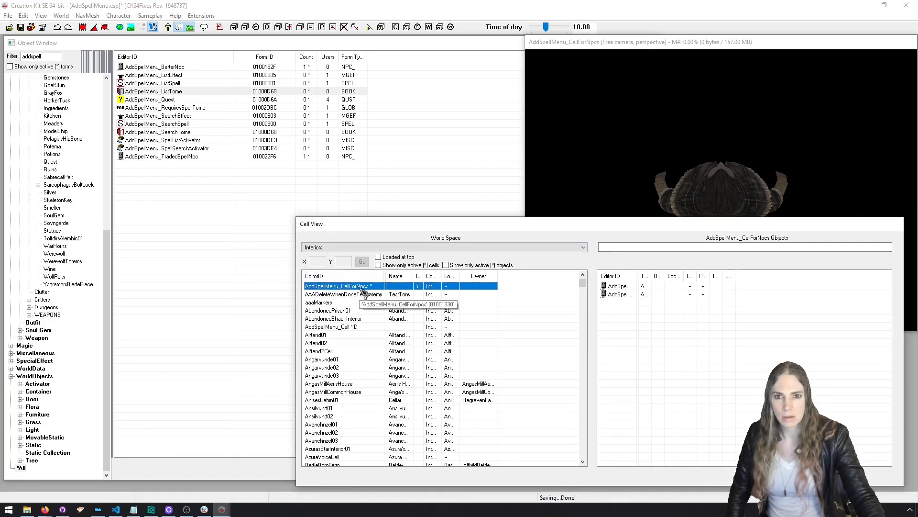
{"action": "left_click", "coordinate": [388, 315]}
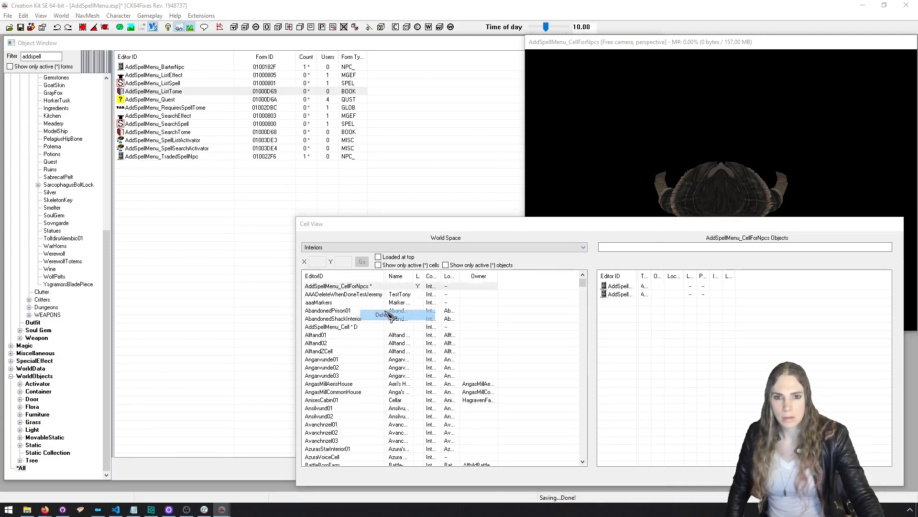
{"action": "left_click", "coordinate": [468, 286]}
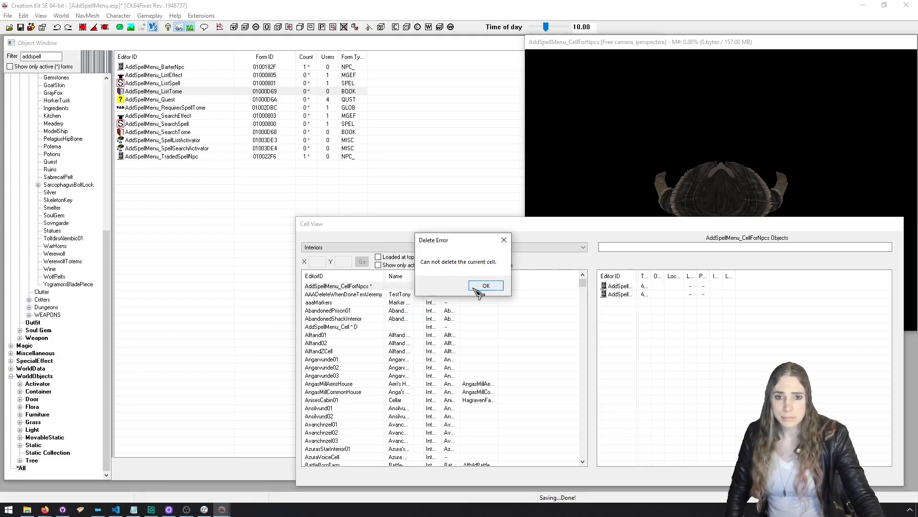
{"action": "left_click", "coordinate": [481, 290]}
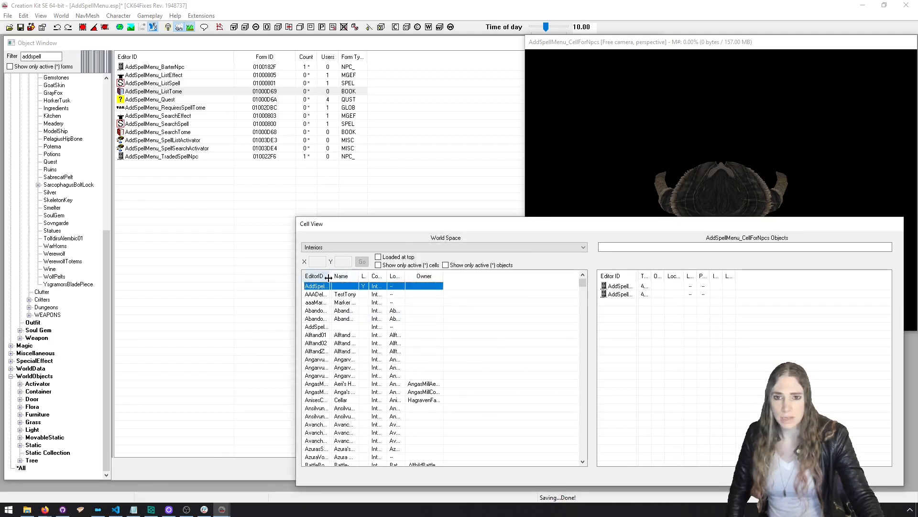
Load the aaaMarkers cell instead, widen the EditorID column and select AddSpellMenu_CellForNpcs in the cell list.
{"action": "double_click", "coordinate": [327, 302]}
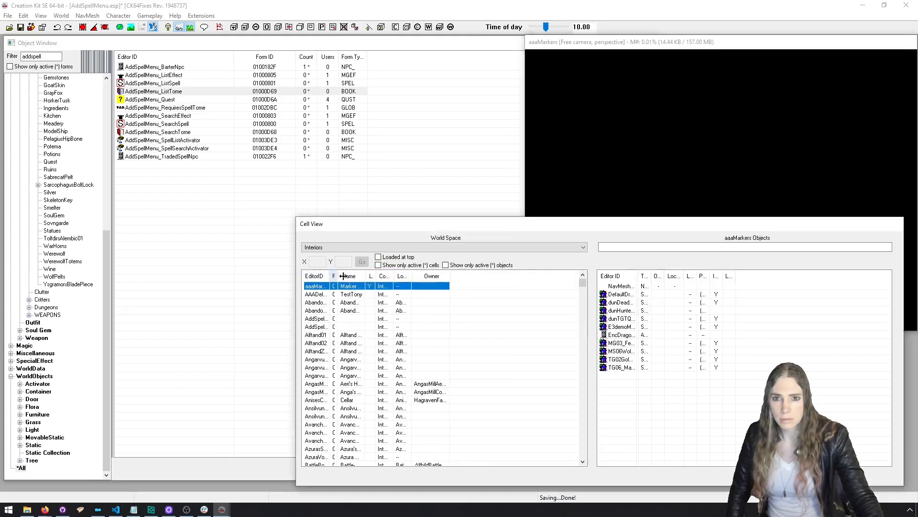
{"action": "left_click_drag", "start_coordinate": [327, 277], "coordinate": [369, 278]}
{"action": "left_click", "coordinate": [355, 327]}
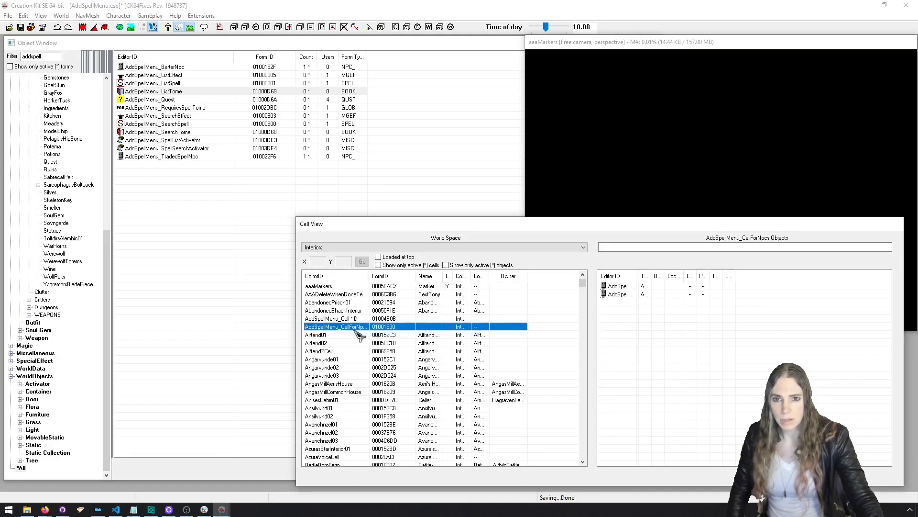
Check the common, interior and directional ambient lighting settings of AddSpellMenu_CellForNpcs and close the Cell dialog.
{"action": "right_click", "coordinate": [355, 328]}
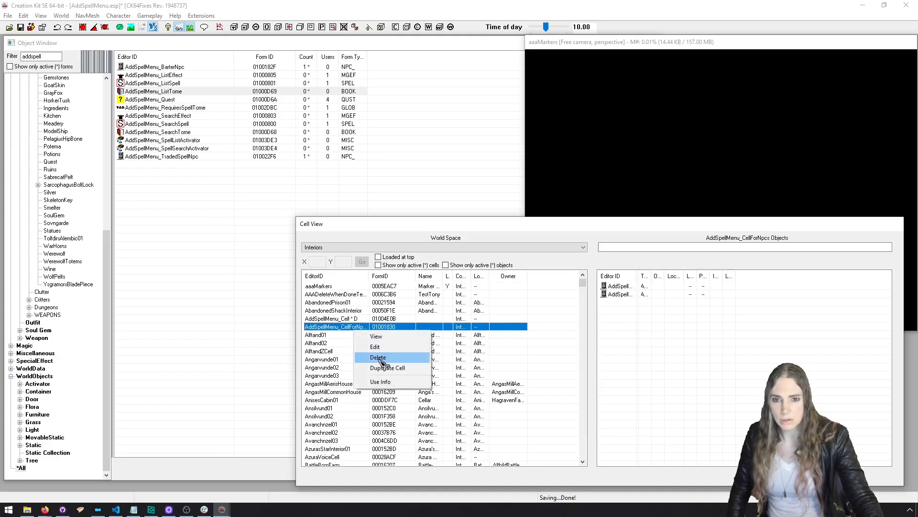
{"action": "left_click", "coordinate": [376, 346]}
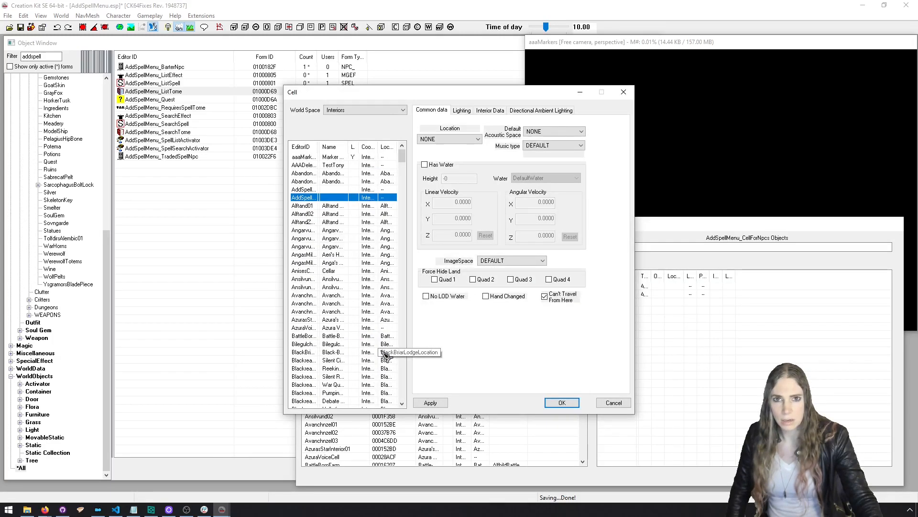
{"action": "left_click", "coordinate": [485, 112]}
{"action": "left_click", "coordinate": [526, 111]}
{"action": "left_click", "coordinate": [624, 92]}
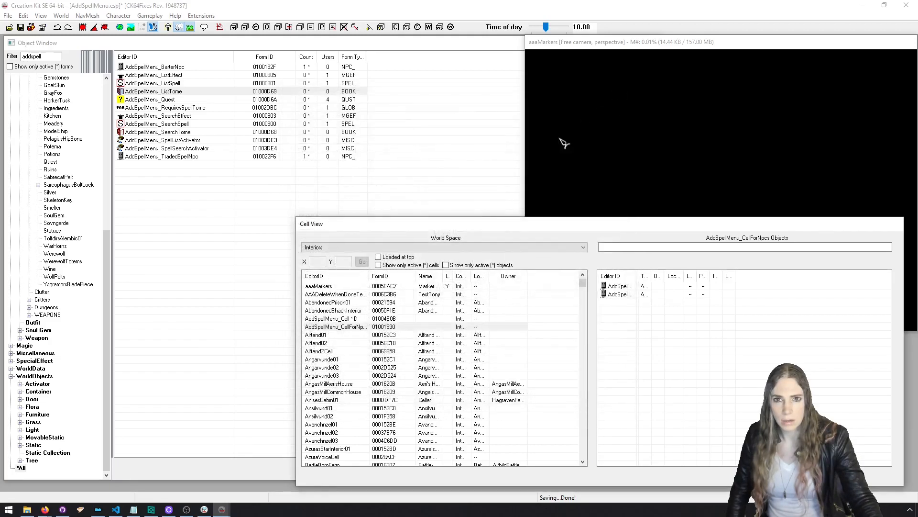
Delete the AddSpellMenu_CellForNpcs interior cell.
{"action": "right_click", "coordinate": [368, 329]}
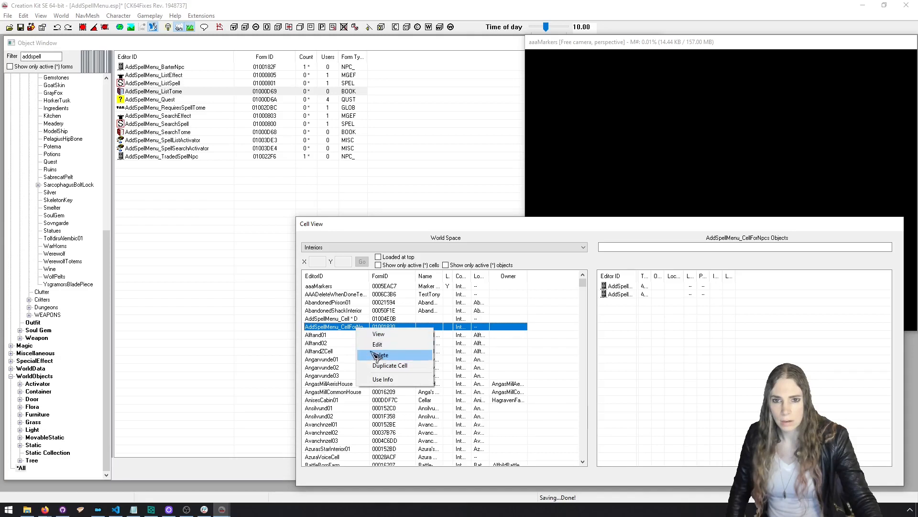
{"action": "left_click", "coordinate": [379, 355]}
{"action": "left_click", "coordinate": [471, 287]}
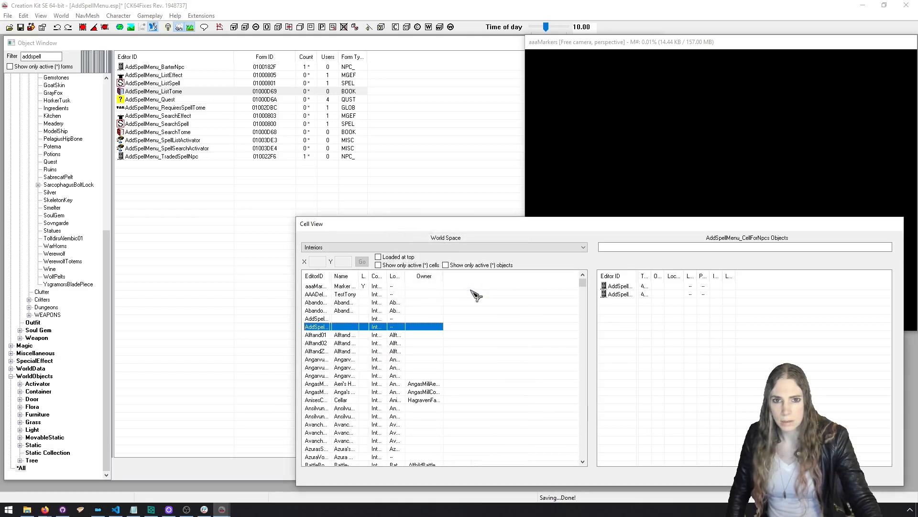
Save the plugin and restart the Creation Kit.
{"action": "left_click", "coordinate": [23, 26]}
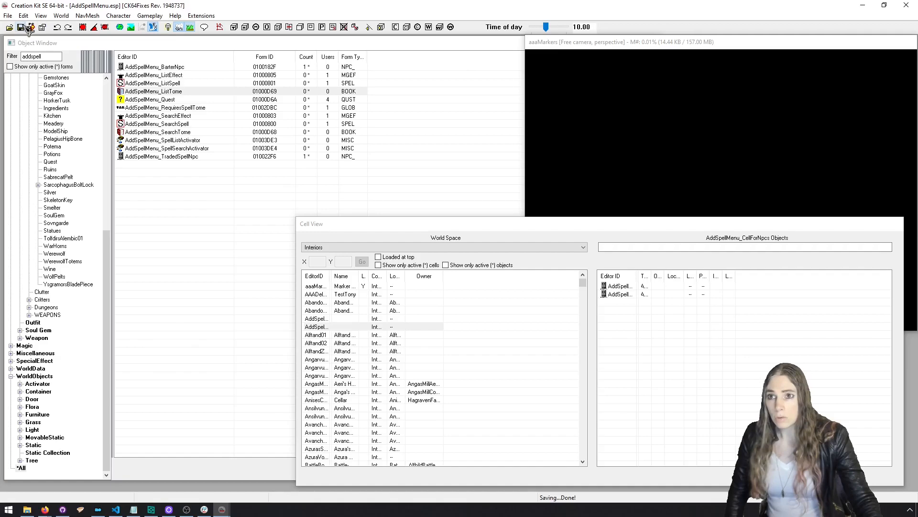
{"action": "left_click", "coordinate": [905, 5]}
{"action": "left_click", "coordinate": [812, 117]}
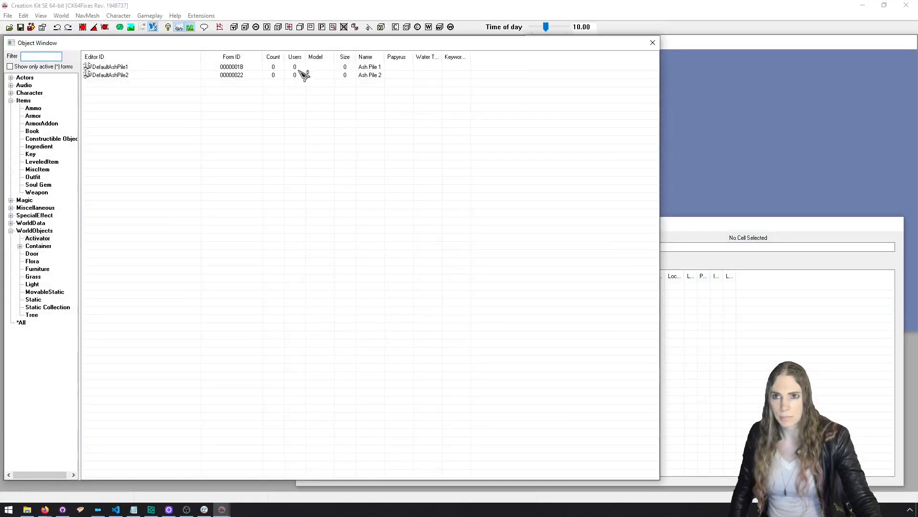
Load AddSpellMenu.esp as the active file and filter the Object Window by "addspell".
{"action": "left_click", "coordinate": [9, 27]}
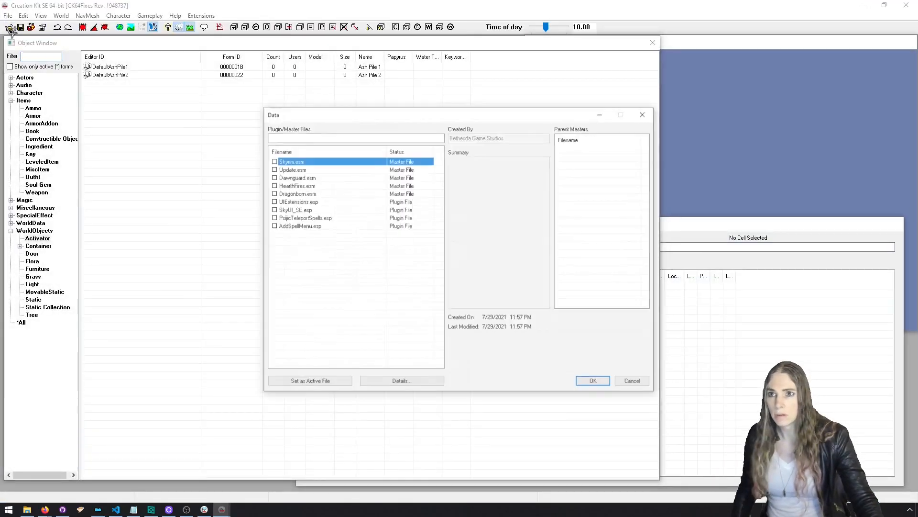
{"action": "left_click", "coordinate": [306, 226]}
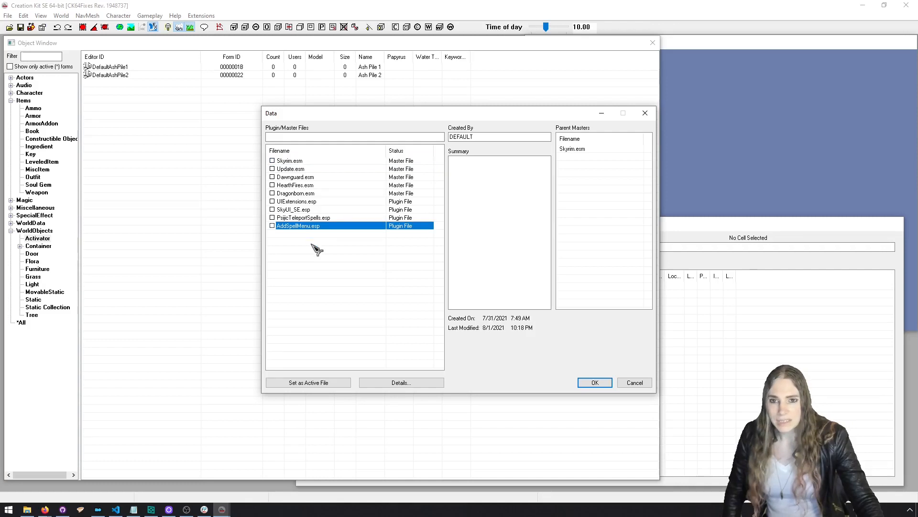
{"action": "left_click", "coordinate": [331, 382]}
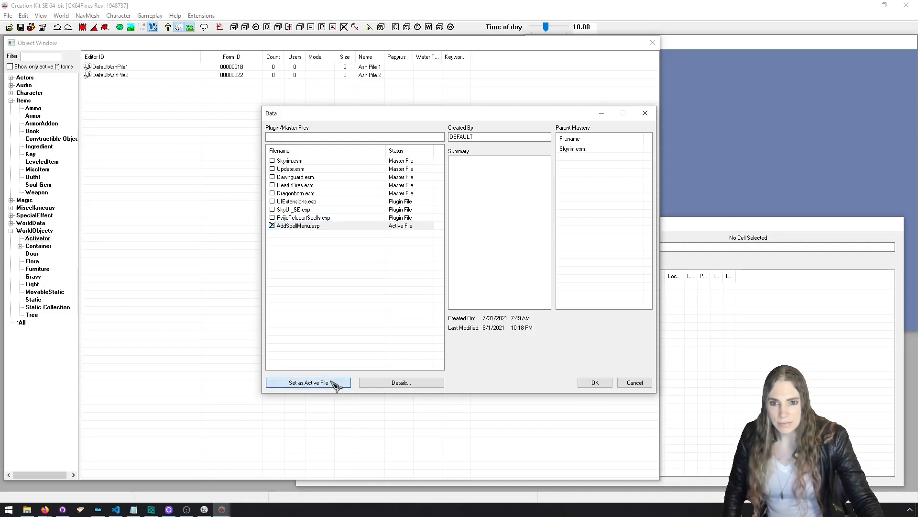
{"action": "left_click", "coordinate": [597, 382]}
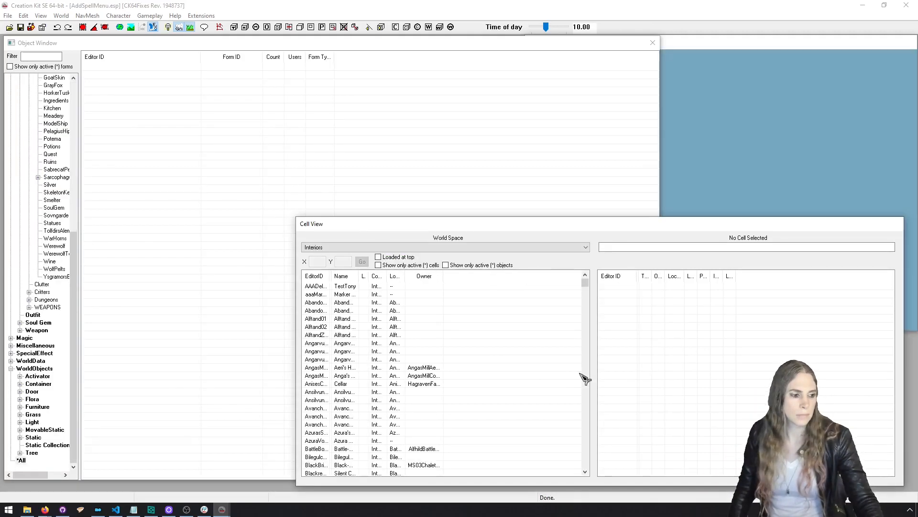
{"action": "left_click_drag", "start_coordinate": [297, 218], "coordinate": [258, 162]}
{"action": "left_click", "coordinate": [45, 56]}
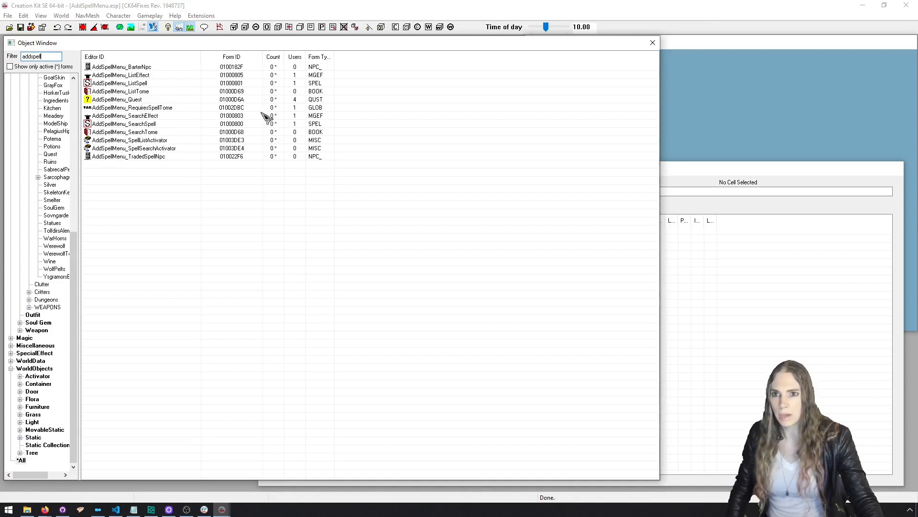
Create a new interior cell with the editor ID AddSpellMenu_Cell.
{"action": "left_click", "coordinate": [61, 15]}
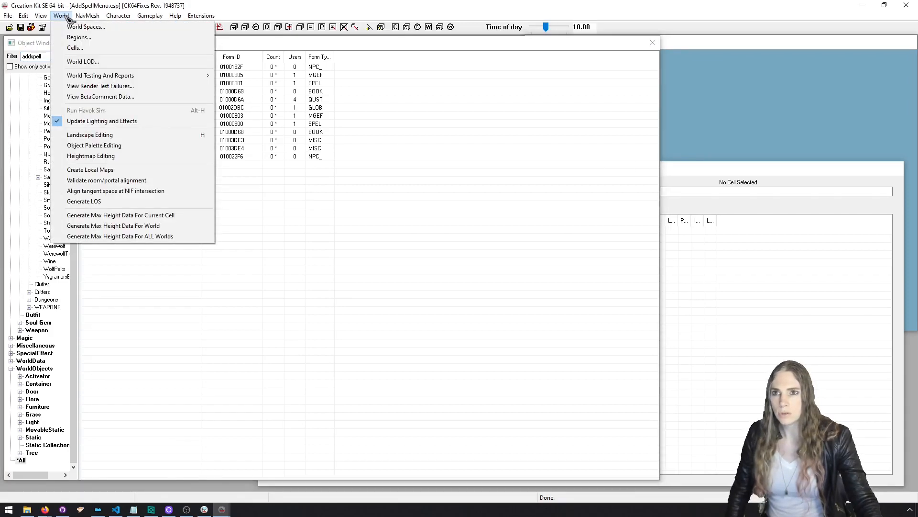
{"action": "left_click", "coordinate": [81, 48]}
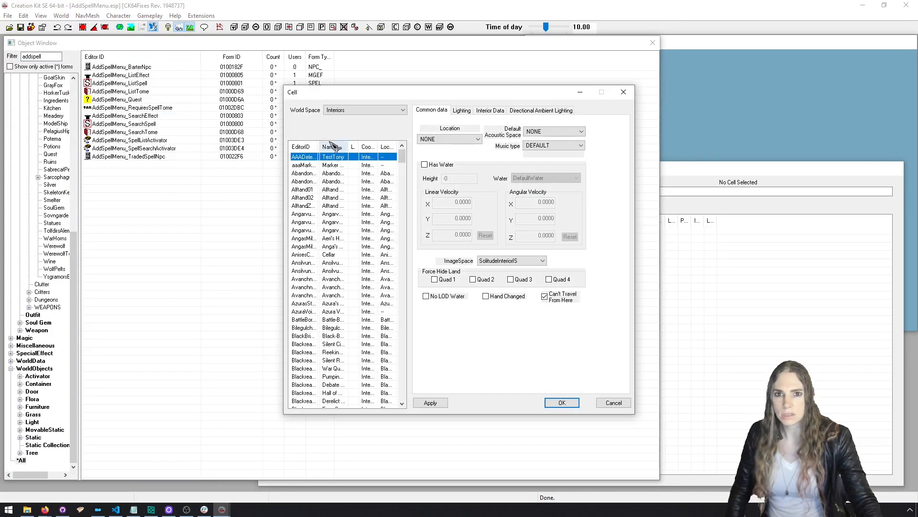
{"action": "right_click", "coordinate": [345, 214]}
{"action": "left_click", "coordinate": [360, 221]}
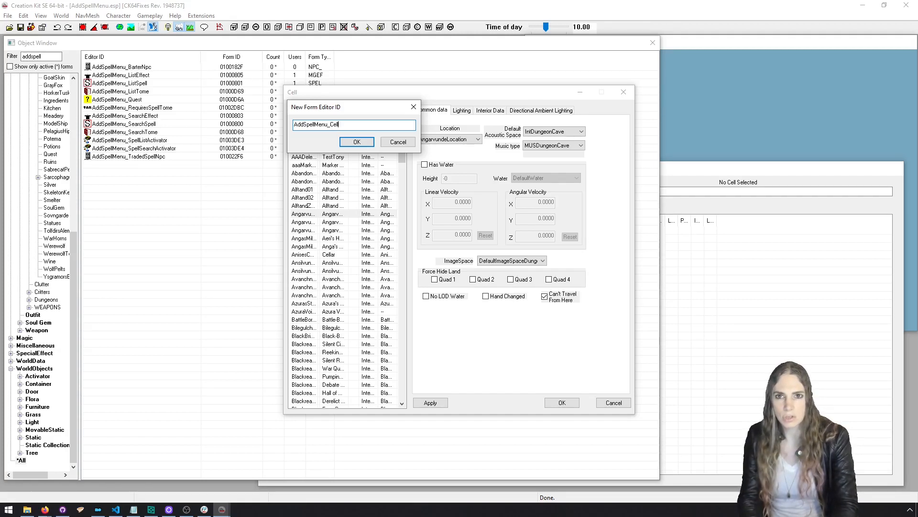
{"action": "key", "text": "Return"}
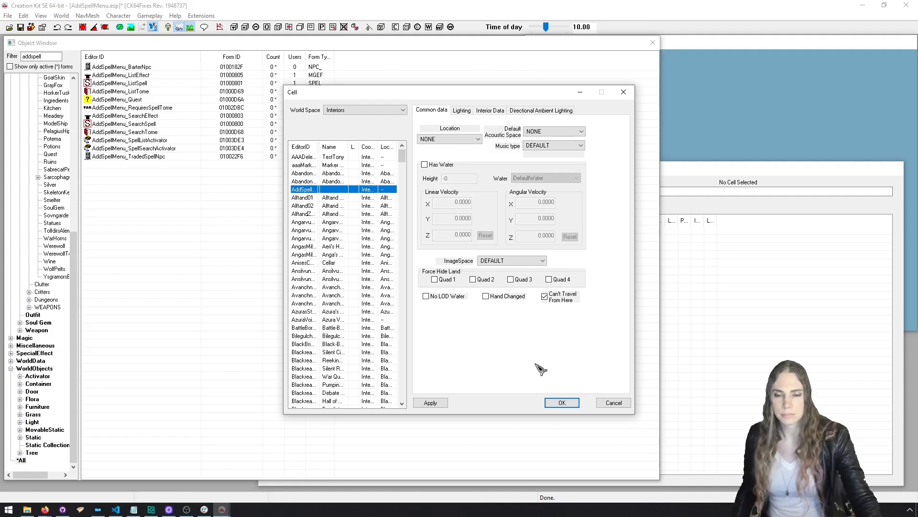
Confirm the new cell, load AddSpellMenu_Cell from the interiors list for editing, and enlarge its render view.
{"action": "left_click", "coordinate": [562, 402]}
{"action": "left_click", "coordinate": [278, 287]}
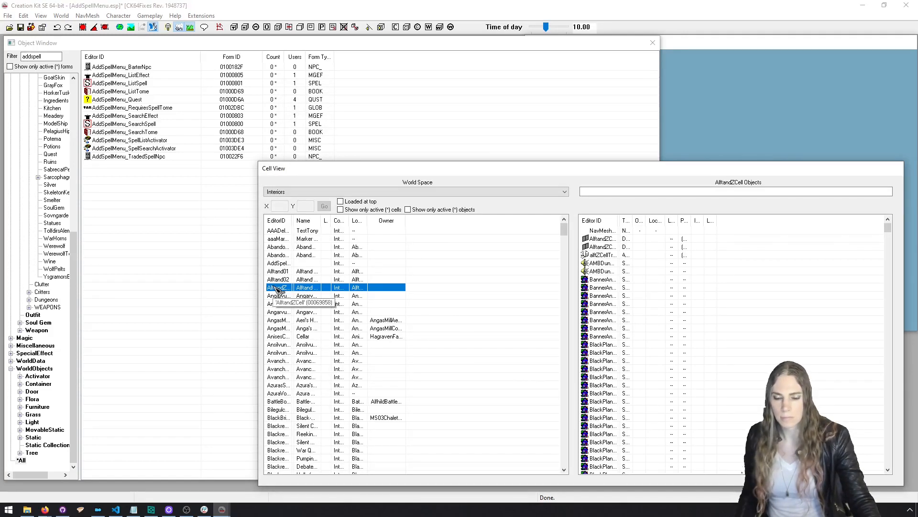
{"action": "type", "text": "ad"}
{"action": "key", "text": "Return"}
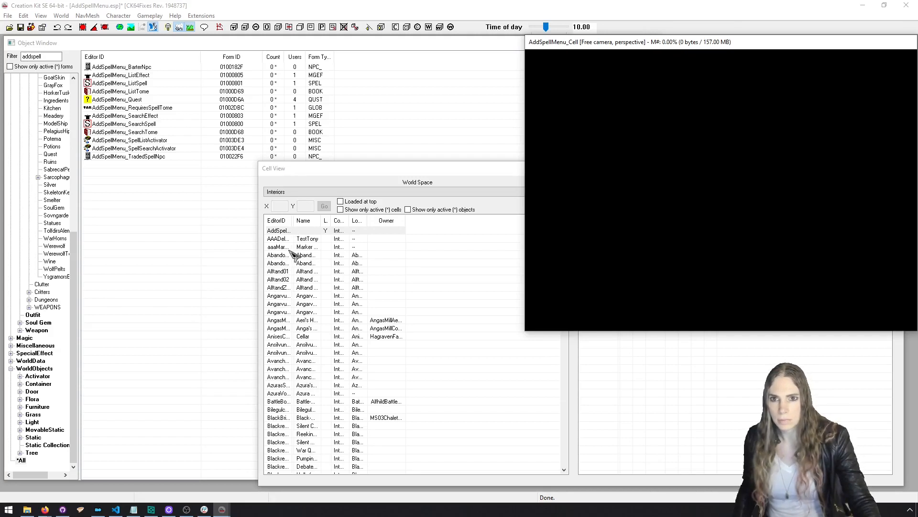
{"action": "left_click", "coordinate": [292, 263]}
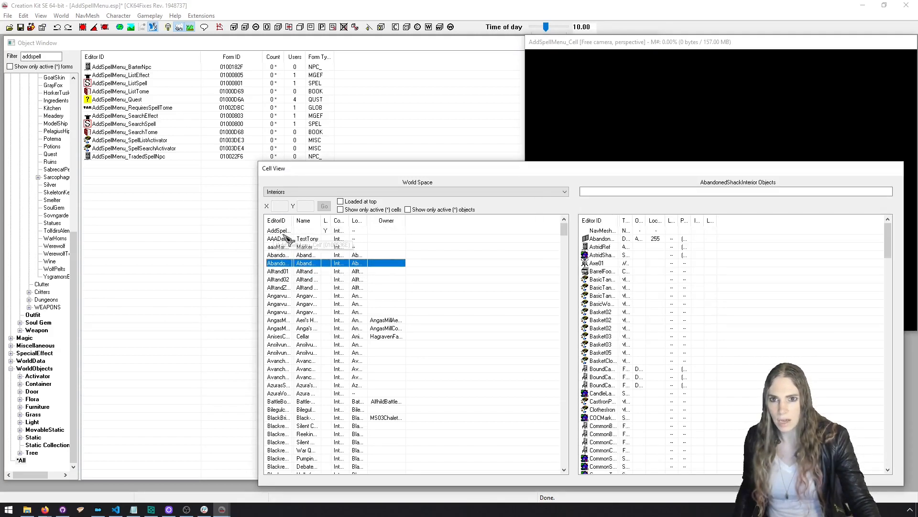
{"action": "left_click", "coordinate": [287, 239]}
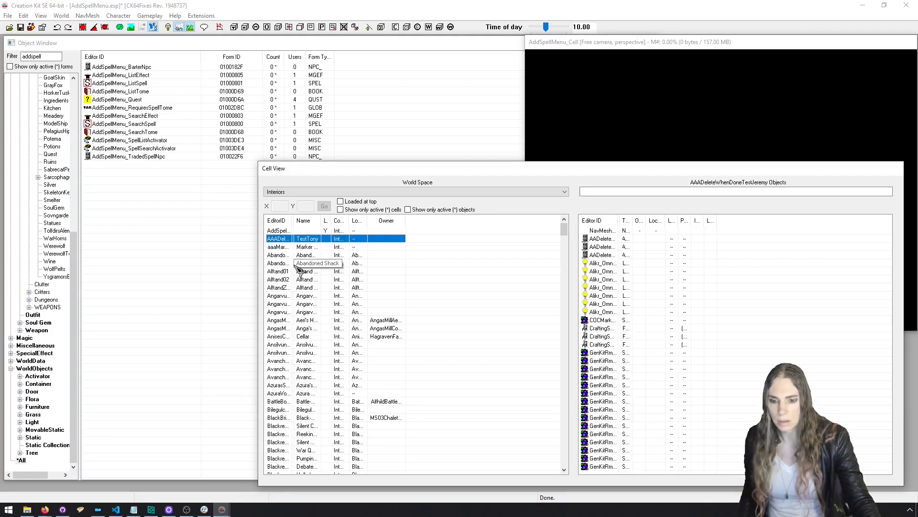
{"action": "key", "text": "Up"}
{"action": "left_click", "coordinate": [633, 94]}
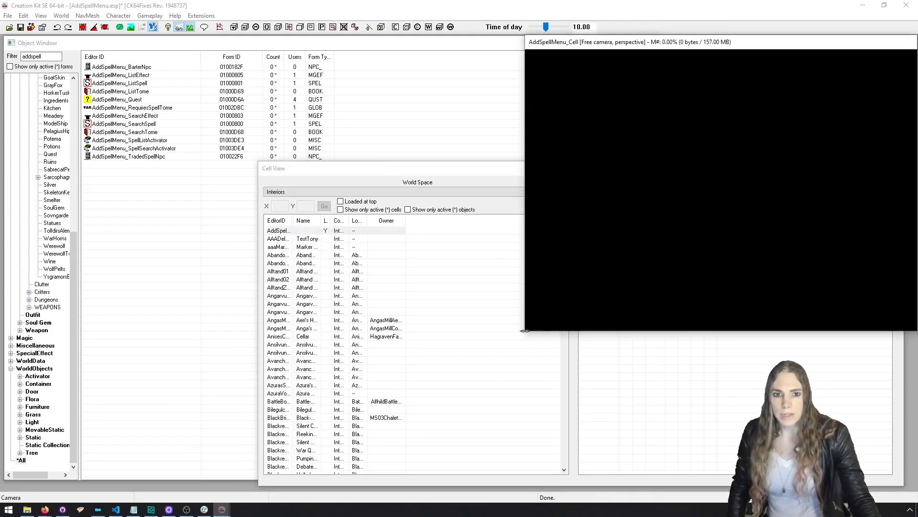
{"action": "left_click_drag", "start_coordinate": [525, 331], "coordinate": [325, 448]}
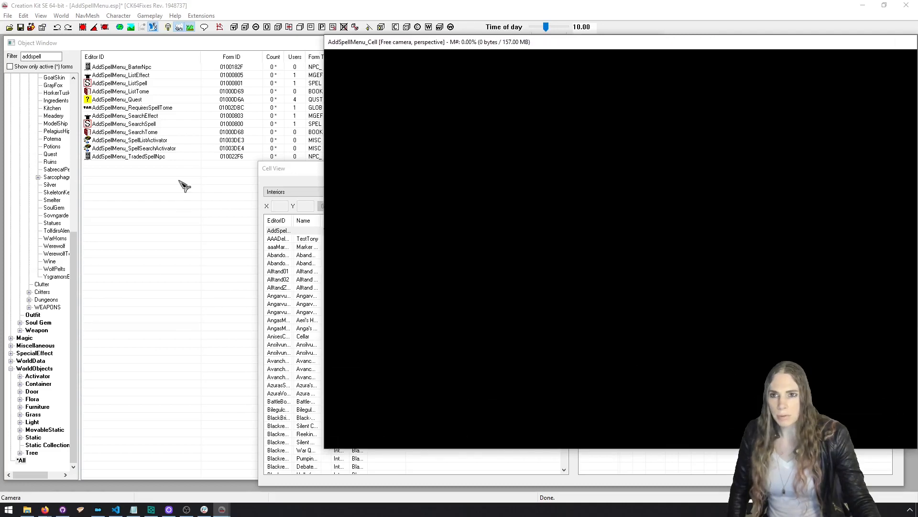
Place AddSpellMenu_BarterNpc and AddSpellMenu_TradedSpellNpc side by side in AddSpellMenu_Cell.
{"action": "left_click_drag", "start_coordinate": [155, 67], "coordinate": [733, 98]}
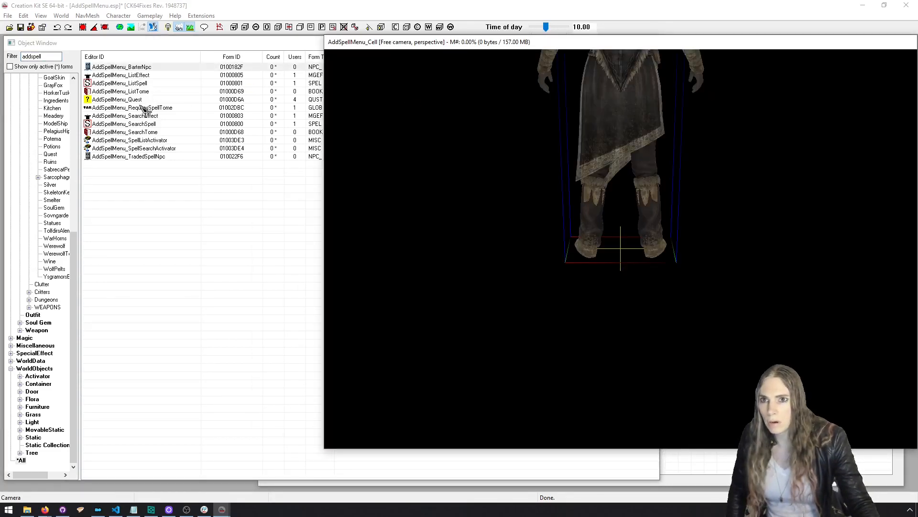
{"action": "left_click", "coordinate": [144, 157]}
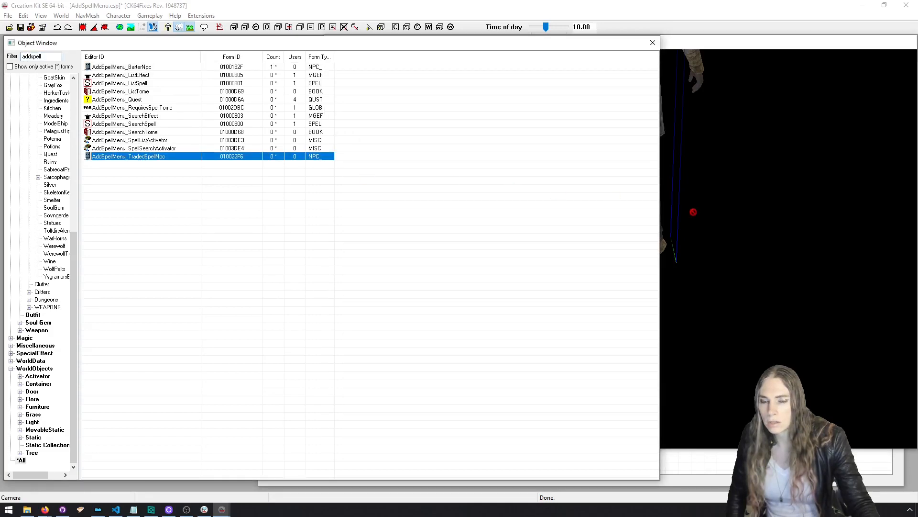
{"action": "left_click_drag", "start_coordinate": [797, 265], "coordinate": [796, 264]}
Filter the Object Window by "barrel" and select the BarrelEmpty01 container.
{"action": "left_click", "coordinate": [53, 56]}
{"action": "type", "text": "barrel"}
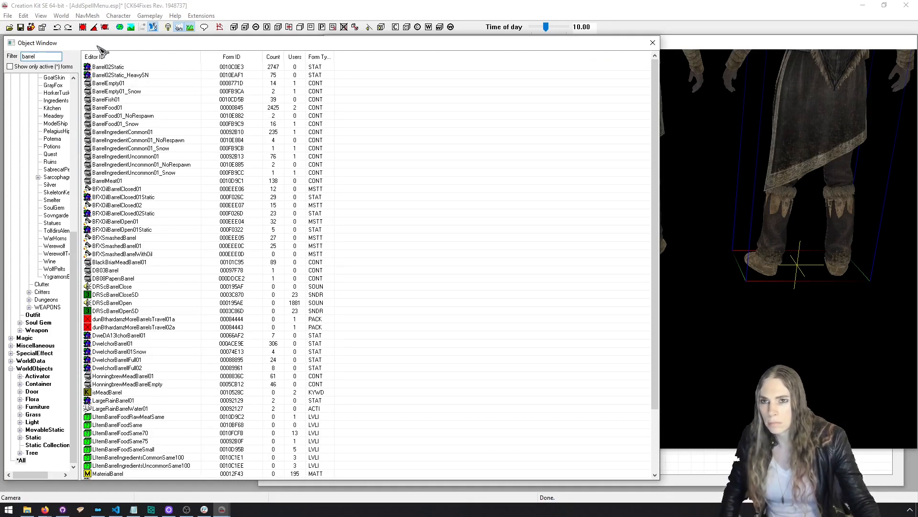
{"action": "left_click", "coordinate": [123, 83]}
Place a BarrelEmpty01 container beside the two NPCs in AddSpellMenu_Cell.
{"action": "left_click_drag", "start_coordinate": [123, 85], "coordinate": [286, 130]}
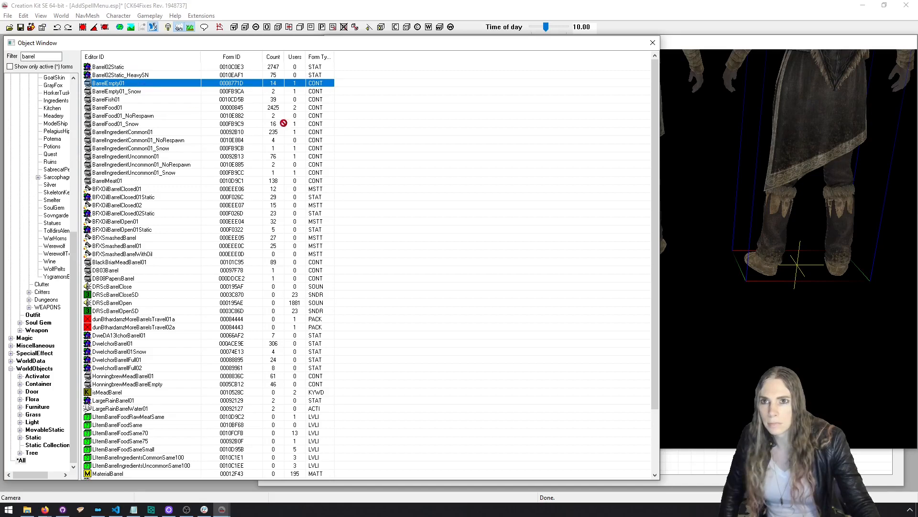
{"action": "left_click_drag", "start_coordinate": [702, 357], "coordinate": [702, 357]}
{"action": "left_click_drag", "start_coordinate": [707, 312], "coordinate": [415, 312]}
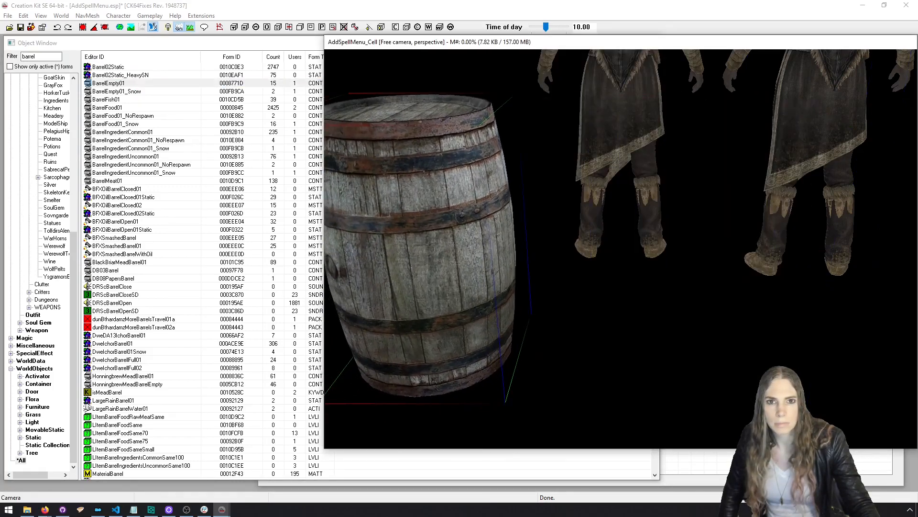
{"action": "scroll", "coordinate": [390, 296], "scroll_direction": "down", "scroll_amount": 6}
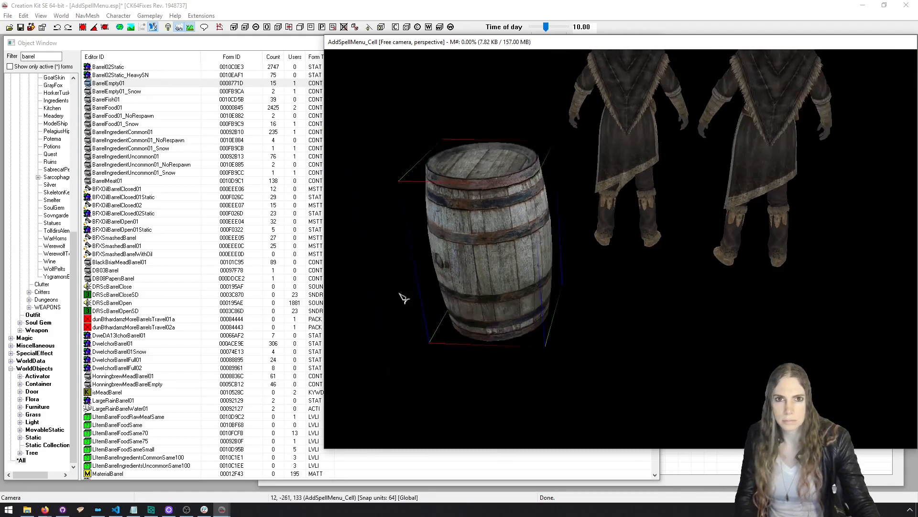
{"action": "scroll", "coordinate": [403, 297], "scroll_direction": "down", "scroll_amount": 4}
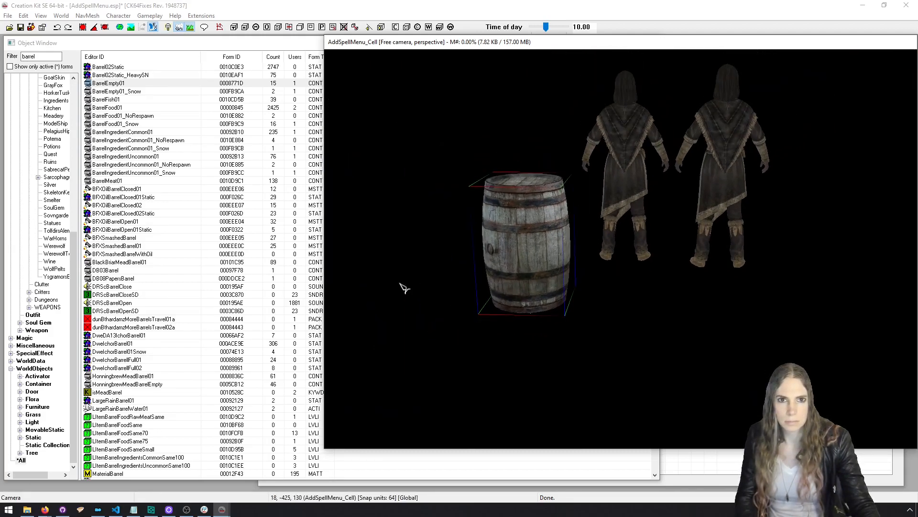
Check the placed barrel's reference properties, then delete the BarrelEmpty01 reference from the cell.
{"action": "double_click", "coordinate": [487, 260]}
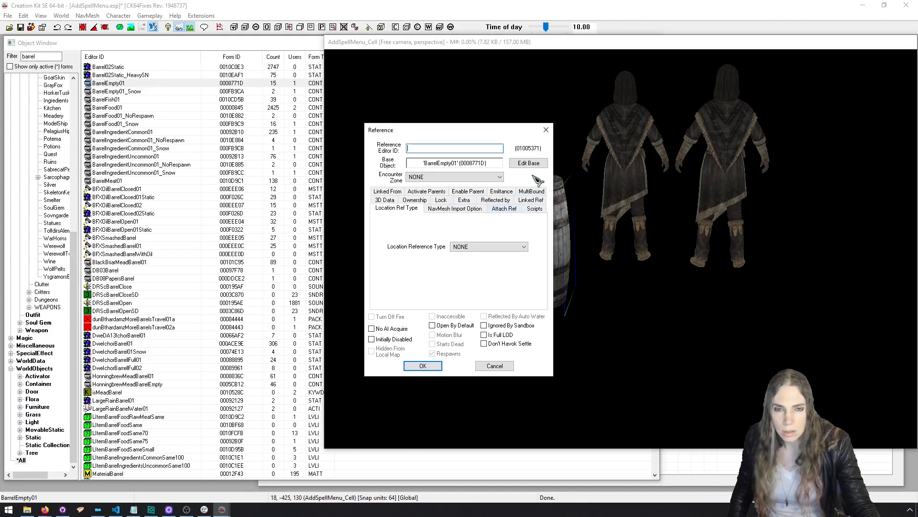
{"action": "left_click", "coordinate": [546, 129]}
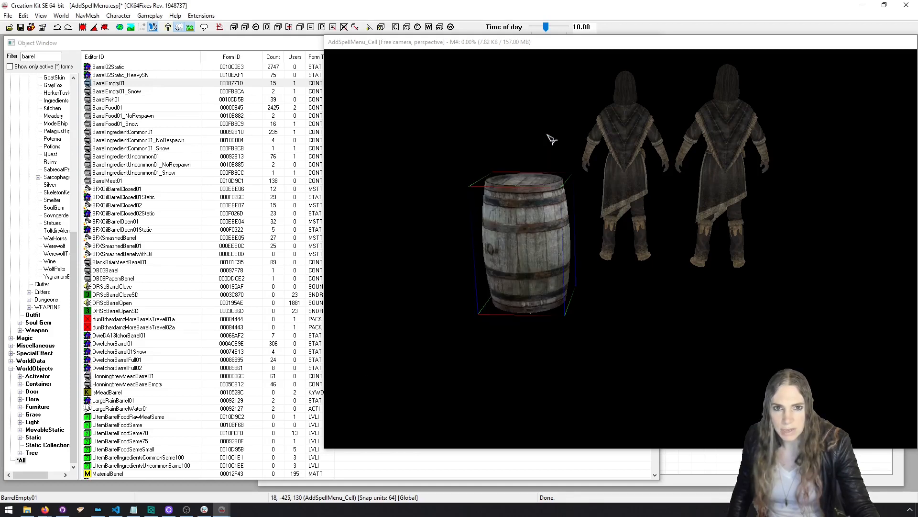
{"action": "left_click", "coordinate": [534, 237]}
{"action": "key", "text": "Delete"}
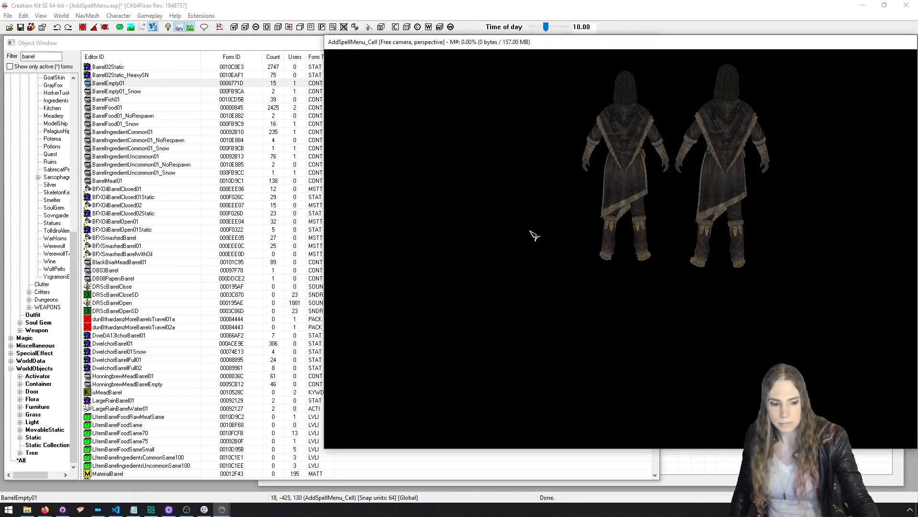
Create a new container form from BarrelEmpty01 with the ID AddSpellMenu_Barrel and the name [AddSpellMenu Pack].
{"action": "left_click", "coordinate": [163, 83]}
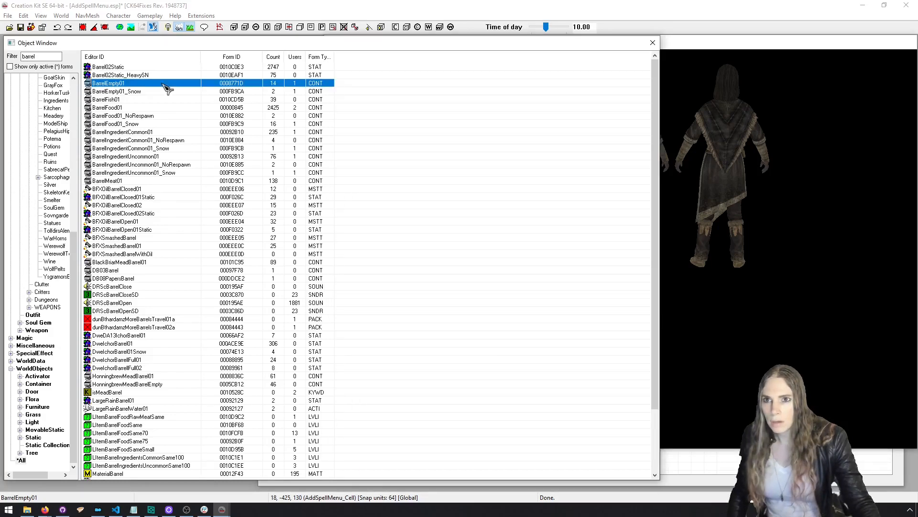
{"action": "double_click", "coordinate": [163, 84]}
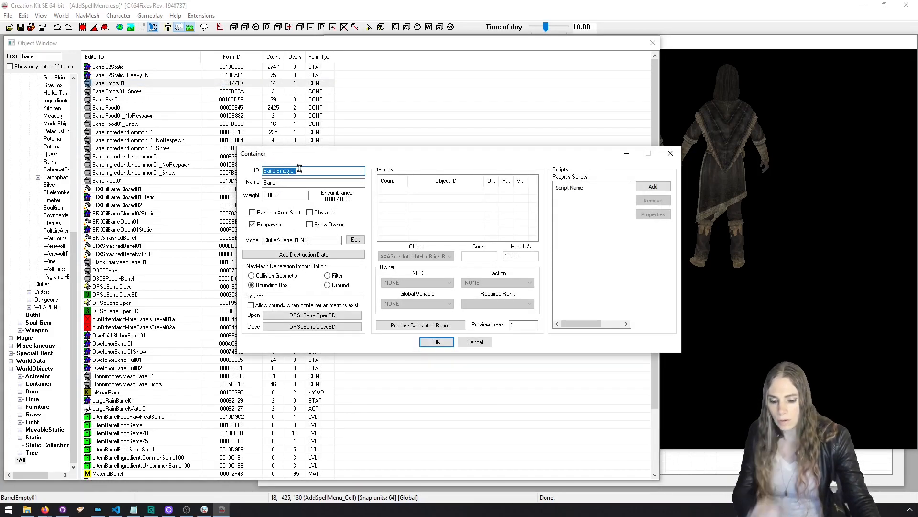
{"action": "type", "text": "AddSpellMenu_Barrel"}
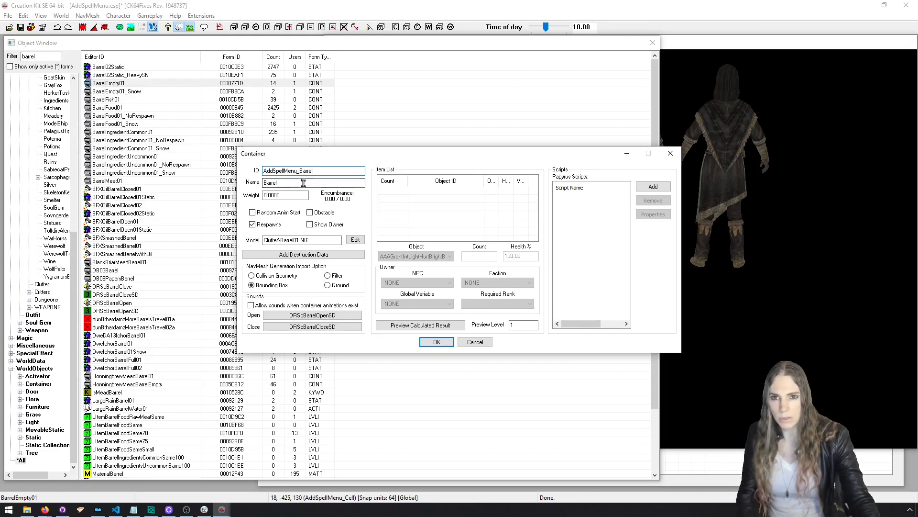
{"action": "double_click", "coordinate": [303, 182]}
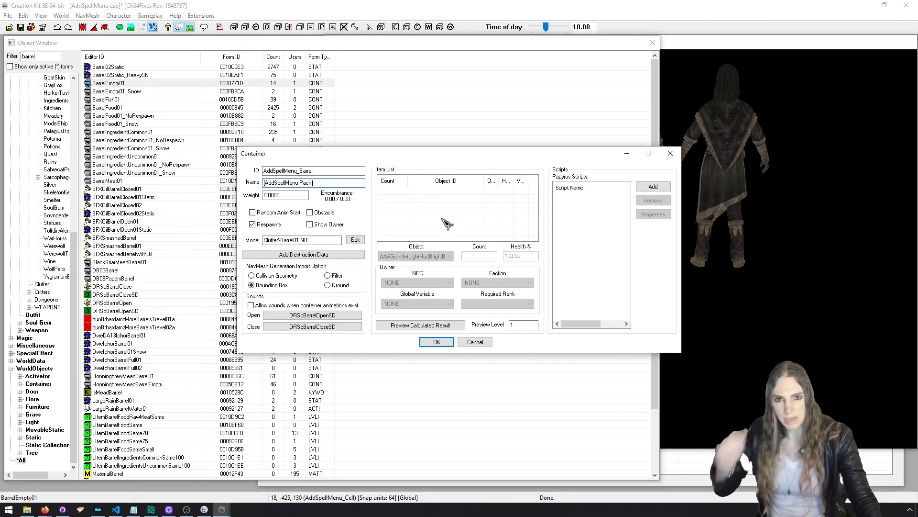
{"action": "left_click", "coordinate": [444, 343]}
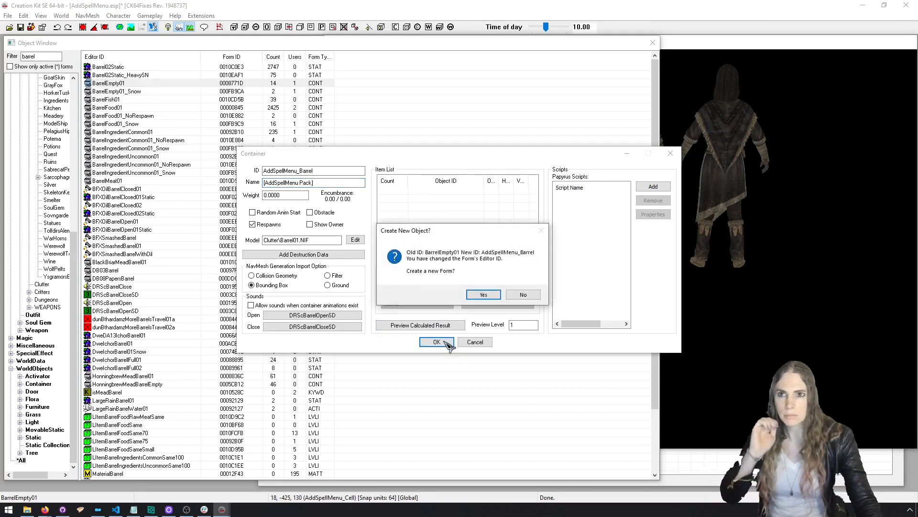
{"action": "left_click", "coordinate": [483, 294]}
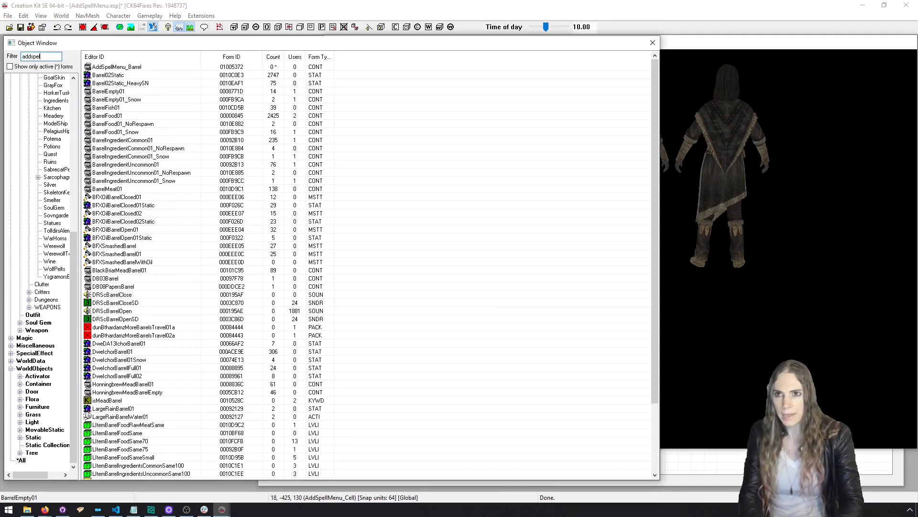
Filter the Object Window by "addspellmenu" and place AddSpellMenu_Barrel near the two NPCs in the cell.
{"action": "type", "text": "addspell"}
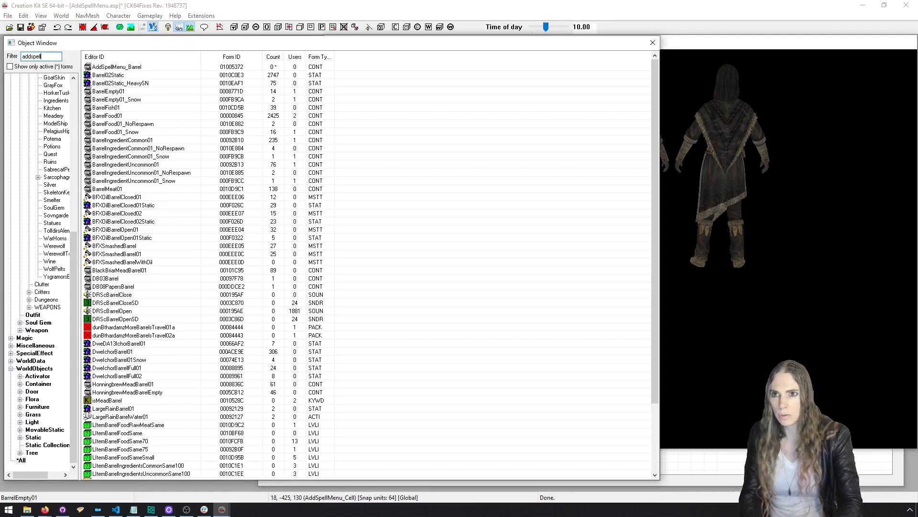
{"action": "type", "text": "menu"}
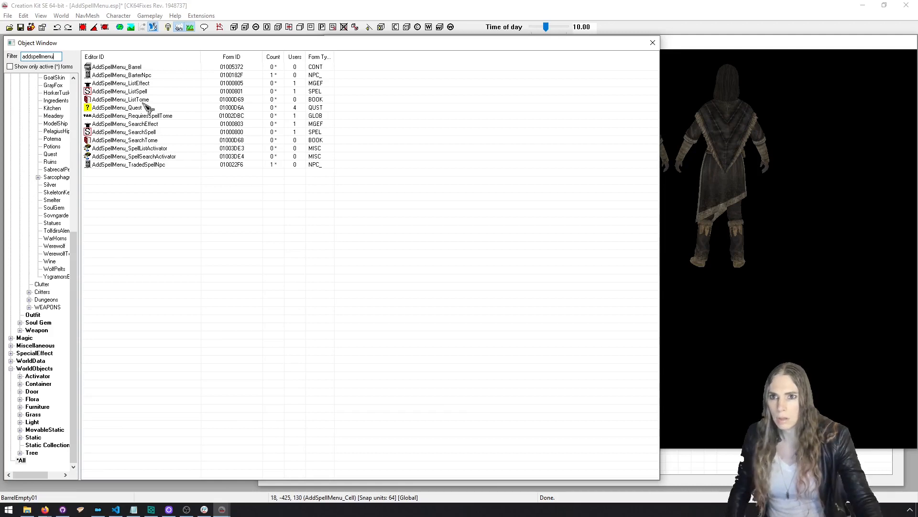
{"action": "left_click_drag", "start_coordinate": [138, 66], "coordinate": [735, 242]}
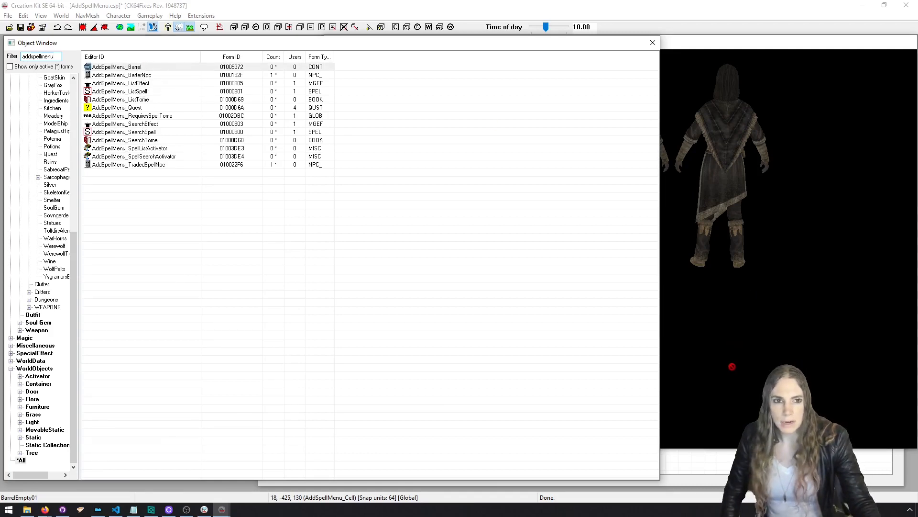
{"action": "left_click_drag", "start_coordinate": [733, 367], "coordinate": [732, 366]}
{"action": "scroll", "coordinate": [726, 347], "scroll_direction": "down", "scroll_amount": 5}
{"action": "mouse_move", "coordinate": [719, 349]}
{"action": "middle_mouse_down", "text": "shift"}
{"action": "mouse_move", "coordinate": [699, 341]}
{"action": "mouse_move", "coordinate": [715, 351]}
{"action": "mouse_move", "coordinate": [675, 295]}
{"action": "mouse_move", "coordinate": [740, 375]}
{"action": "mouse_move", "coordinate": [708, 354]}
{"action": "middle_mouse_up", "text": "shift"}
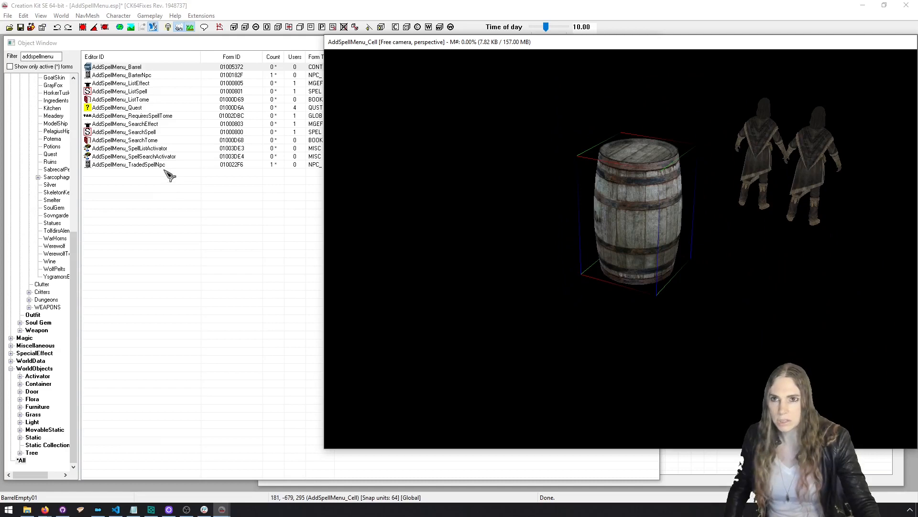
Open the AddSpellMenu_Barrel container for editing and add four new entries to its item list.
{"action": "left_click", "coordinate": [153, 76]}
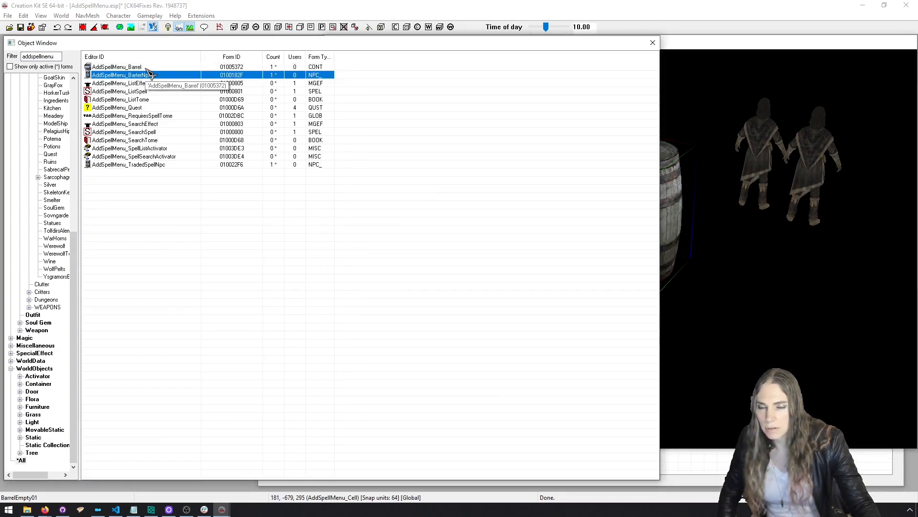
{"action": "left_click", "coordinate": [146, 69]}
{"action": "double_click", "coordinate": [149, 70]}
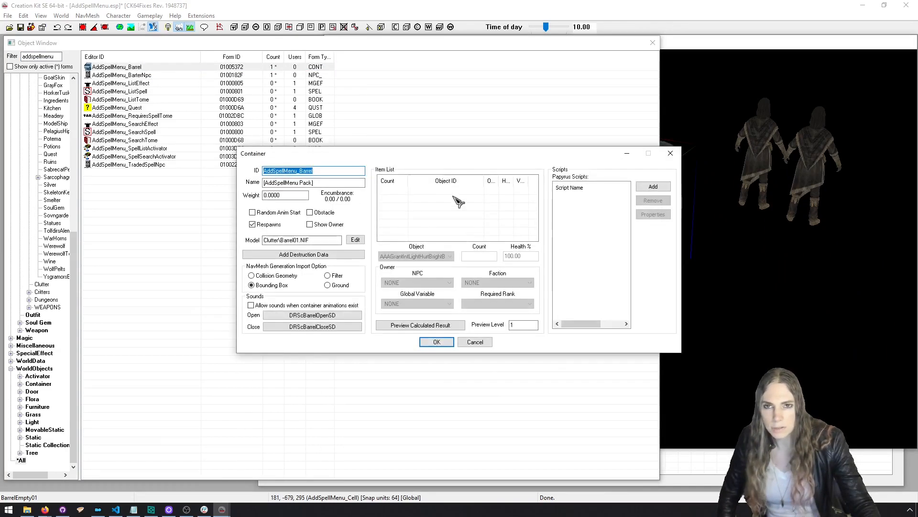
{"action": "right_click", "coordinate": [453, 205]}
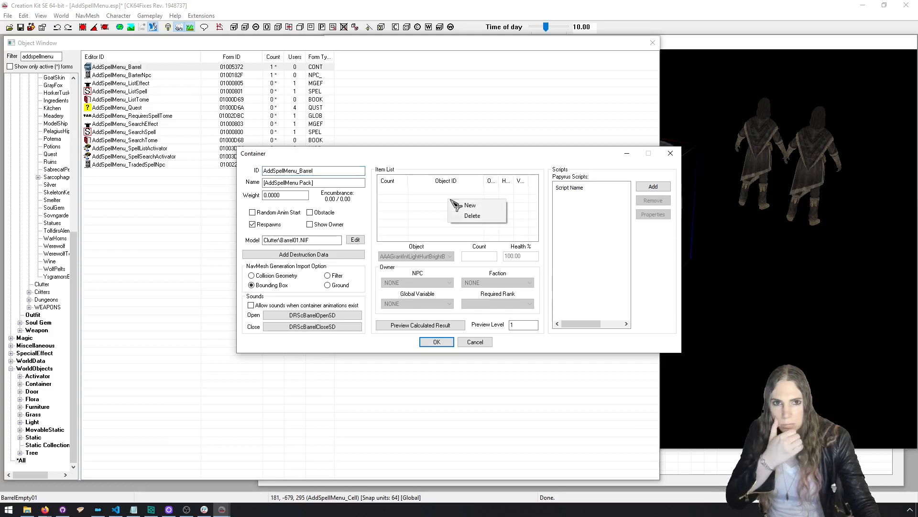
{"action": "left_click", "coordinate": [472, 210]}
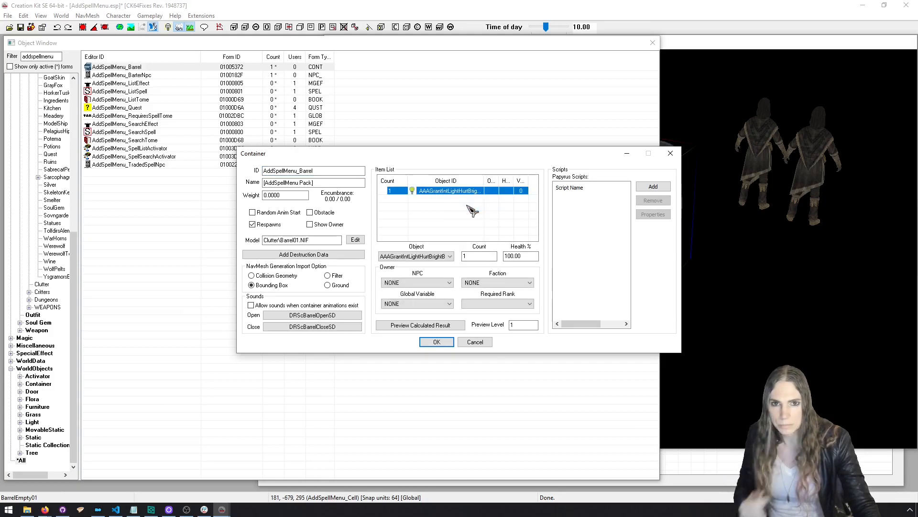
{"action": "right_click", "coordinate": [463, 207]}
{"action": "left_click", "coordinate": [474, 211]}
{"action": "right_click", "coordinate": [464, 222]}
{"action": "left_click", "coordinate": [473, 228]}
{"action": "right_click", "coordinate": [463, 226]}
{"action": "left_click", "coordinate": [472, 231]}
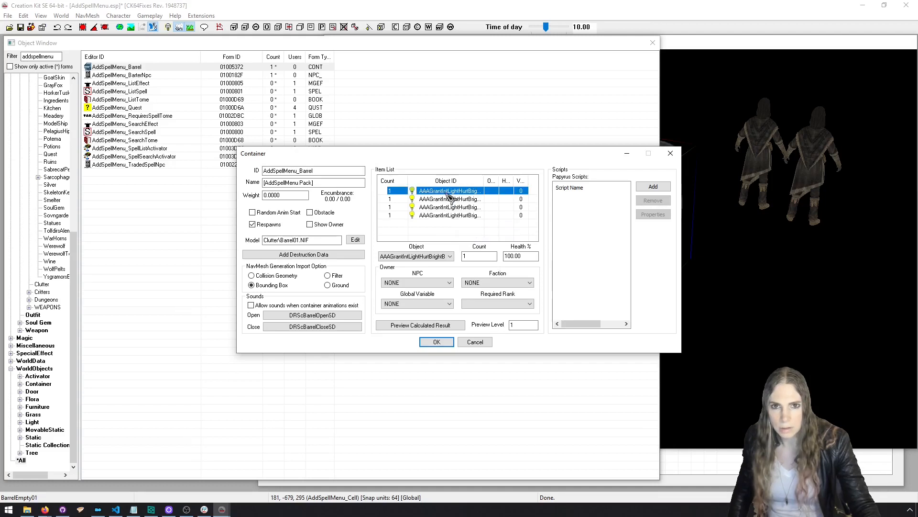
Set the first item entry of AddSpellMenu_Barrel to AddSpellMenu_ListTome.
{"action": "left_click", "coordinate": [444, 257]}
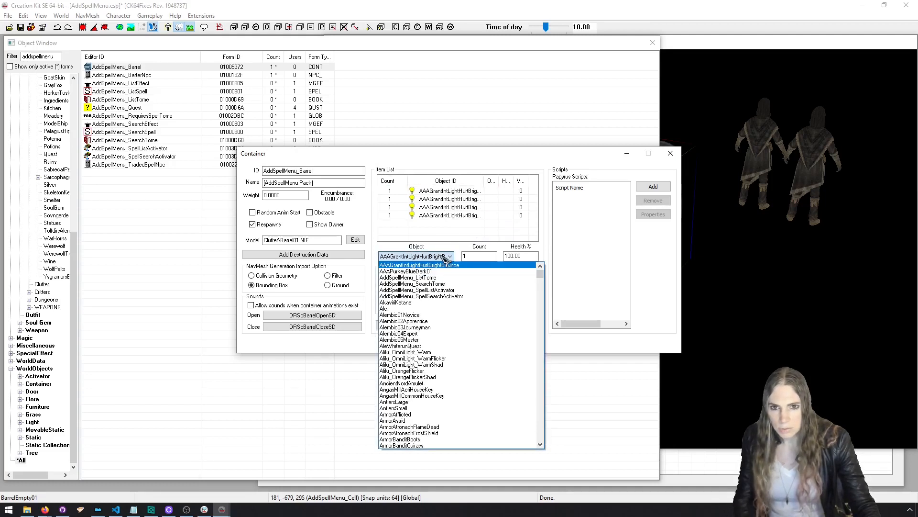
{"action": "type", "text": "add"}
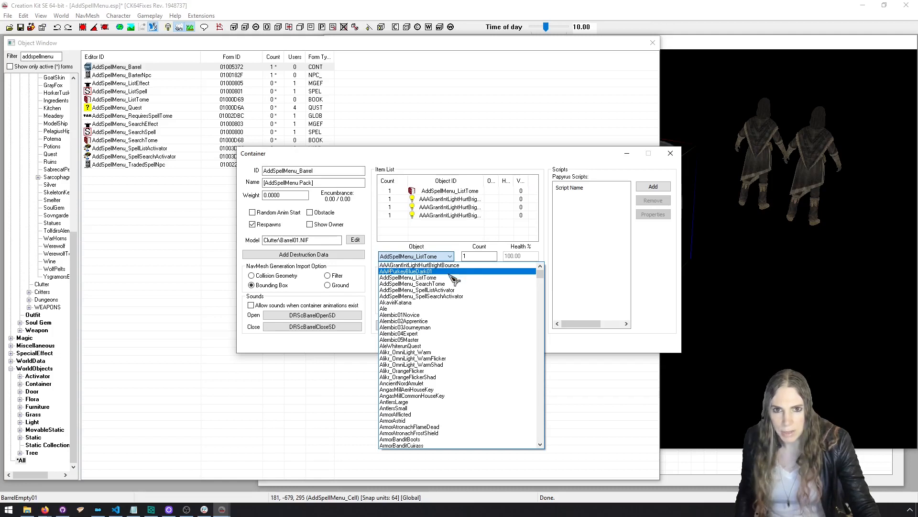
{"action": "left_click", "coordinate": [448, 277]}
Set the second item entry of AddSpellMenu_Barrel to AddSpellMenu_SearchTome and the third to AddSpellMenu_SpellListActivator.
{"action": "left_click", "coordinate": [445, 203]}
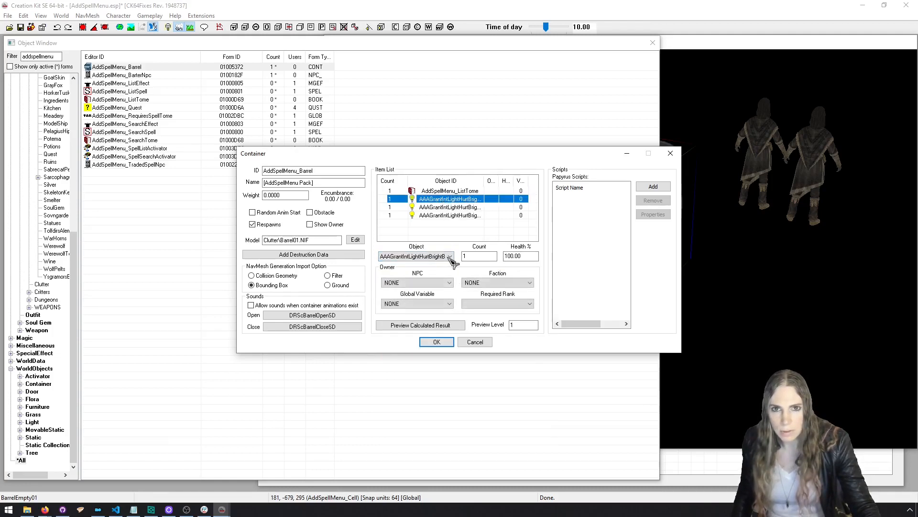
{"action": "left_click", "coordinate": [448, 257]}
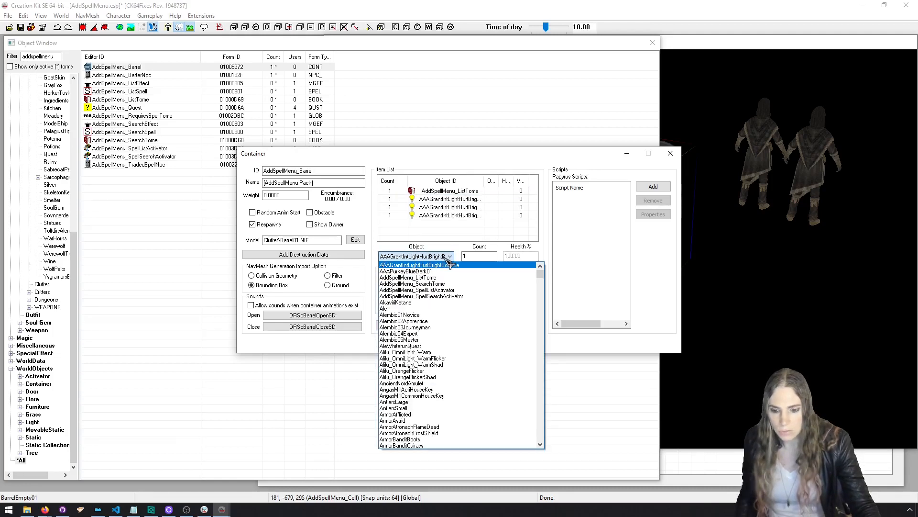
{"action": "left_click", "coordinate": [457, 284]}
{"action": "left_click", "coordinate": [450, 210]}
{"action": "left_click", "coordinate": [448, 257]}
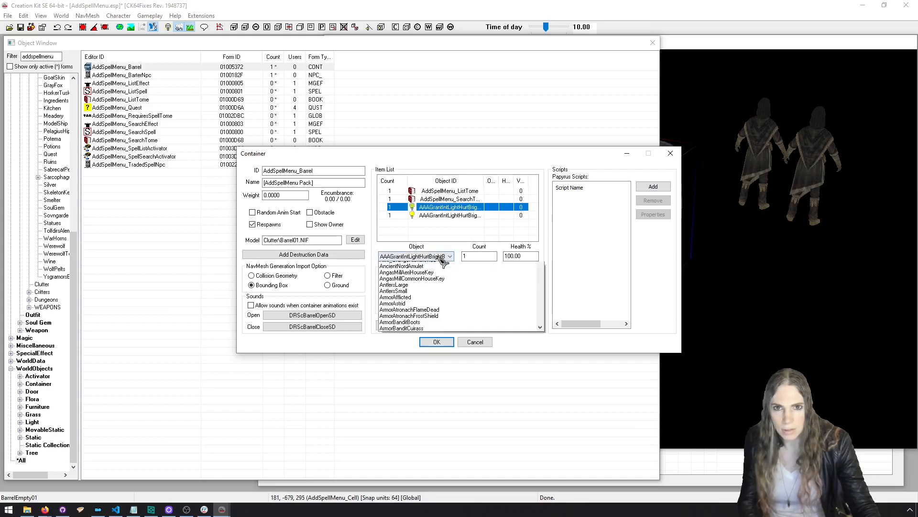
{"action": "left_click", "coordinate": [457, 290]}
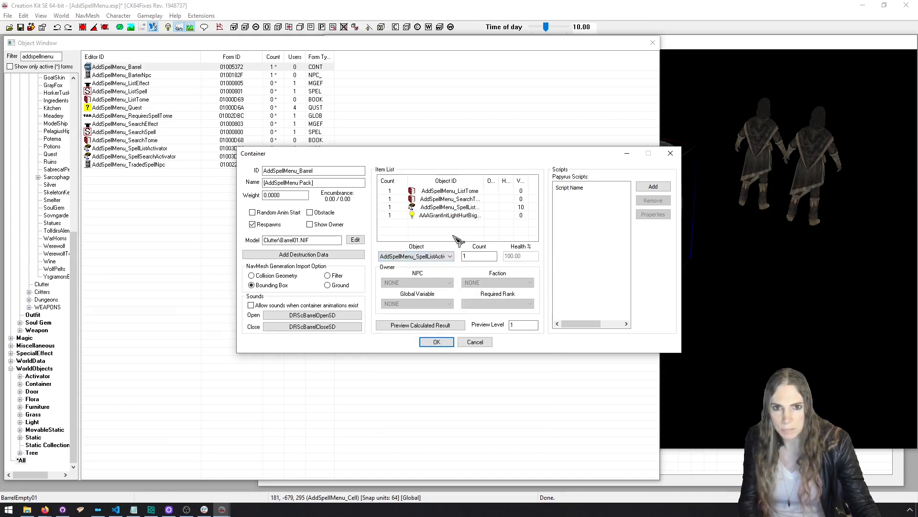
Set the fourth item entry of AddSpellMenu_Barrel to AddSpellMenu_SpellSearchActivator, save the container and return to the cell view.
{"action": "left_click", "coordinate": [450, 216]}
{"action": "left_click", "coordinate": [448, 257]}
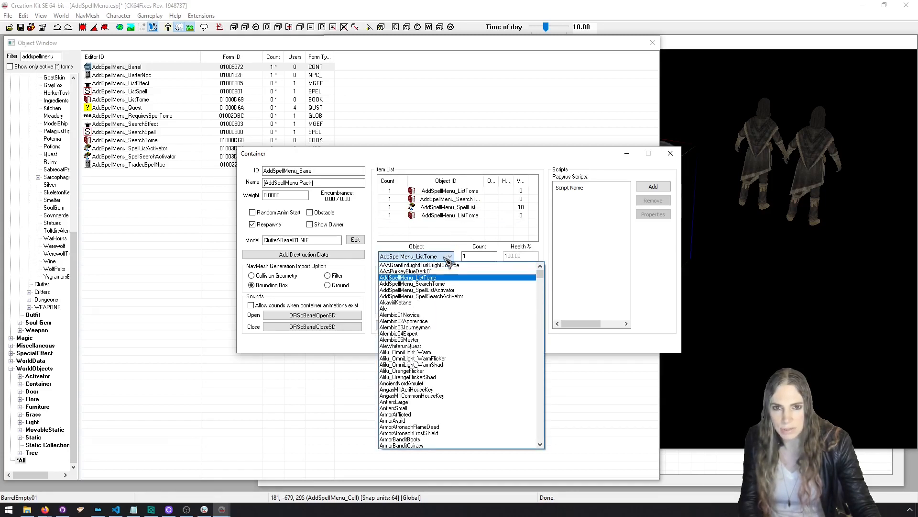
{"action": "left_click", "coordinate": [463, 297]}
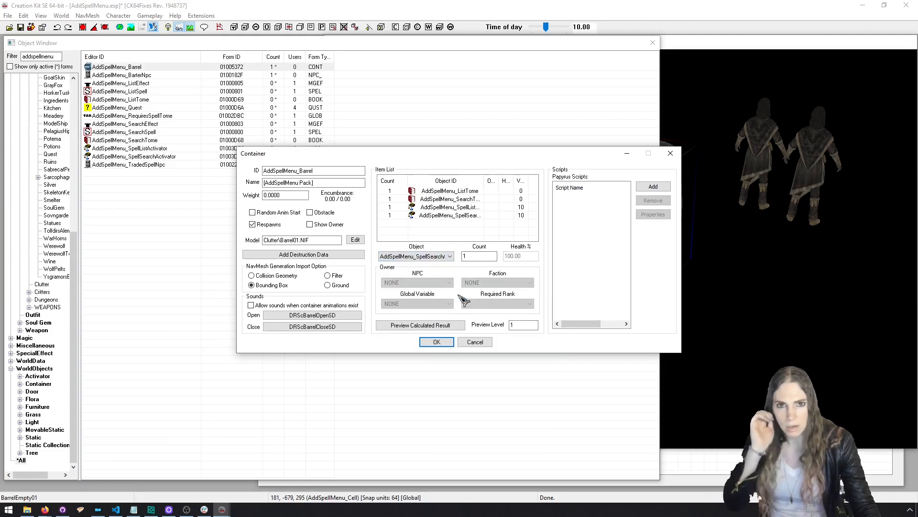
{"action": "left_click", "coordinate": [434, 341]}
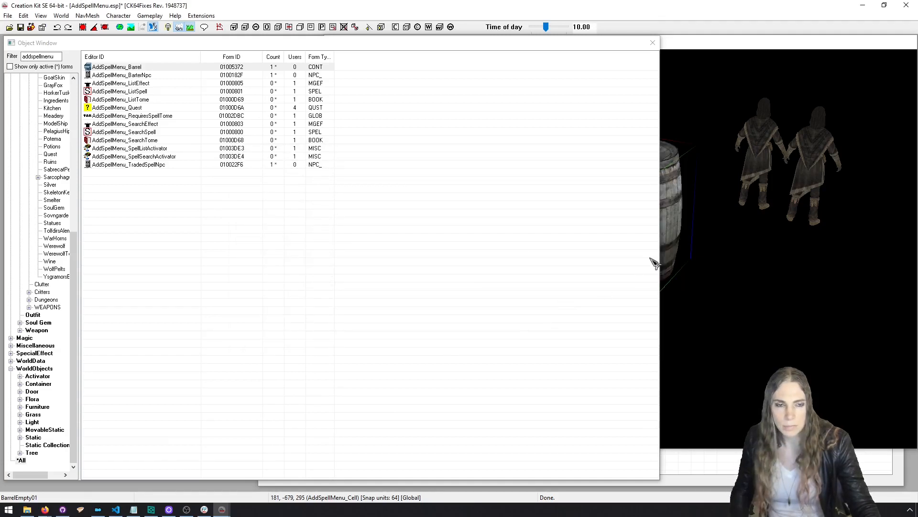
{"action": "left_click", "coordinate": [718, 44]}
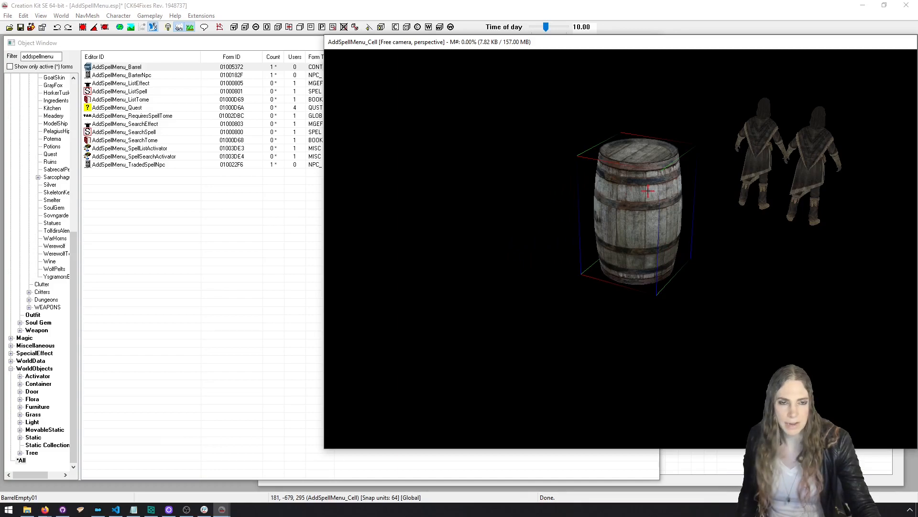
Switch to Visual Studio Code and examine the form ID constants and functions in AddSpellMenu_QuestScript.psc, with the terminal closed.
{"action": "left_click", "coordinate": [116, 509]}
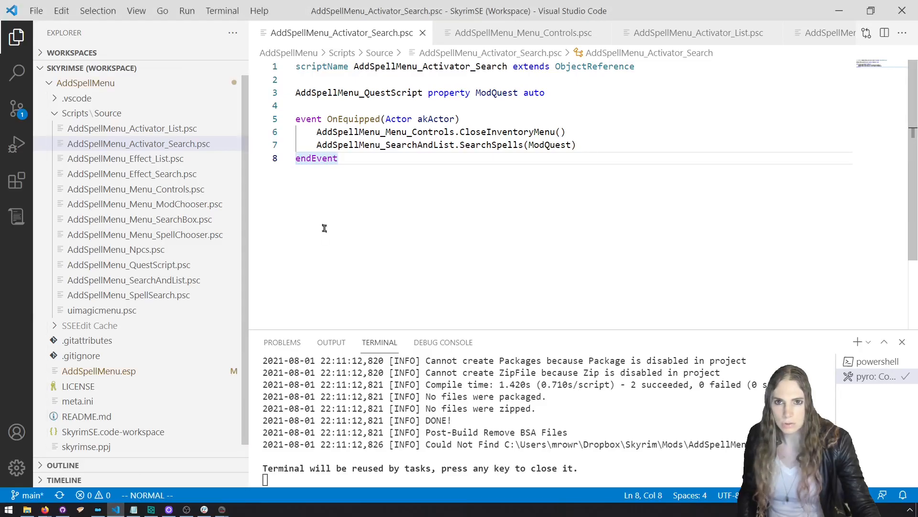
{"action": "left_click", "coordinate": [143, 265]}
{"action": "left_click", "coordinate": [380, 271]}
{"action": "left_click", "coordinate": [902, 342]}
{"action": "scroll", "coordinate": [442, 197], "scroll_direction": "up", "scroll_amount": 2}
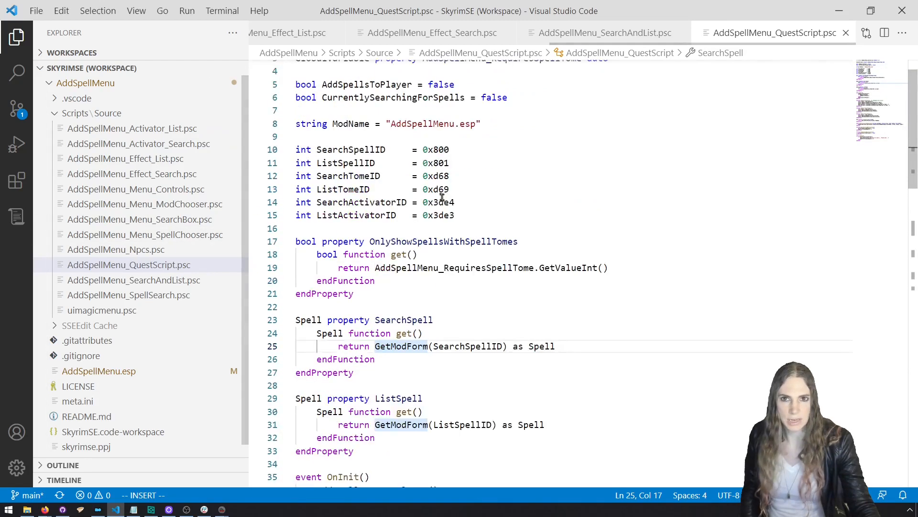
{"action": "scroll", "coordinate": [443, 198], "scroll_direction": "up", "scroll_amount": 1}
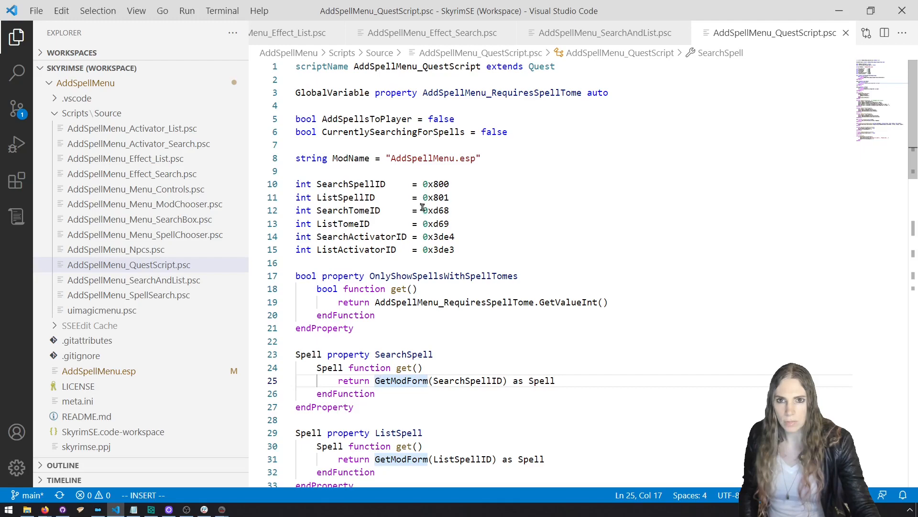
{"action": "scroll", "coordinate": [423, 208], "scroll_direction": "down", "scroll_amount": 10}
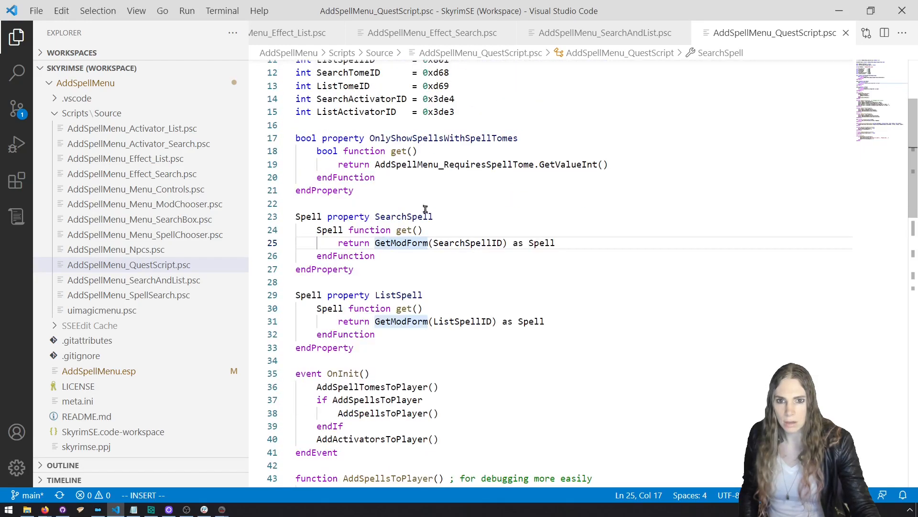
{"action": "scroll", "coordinate": [429, 217], "scroll_direction": "down", "scroll_amount": 4}
{"action": "scroll", "coordinate": [449, 215], "scroll_direction": "up", "scroll_amount": 15}
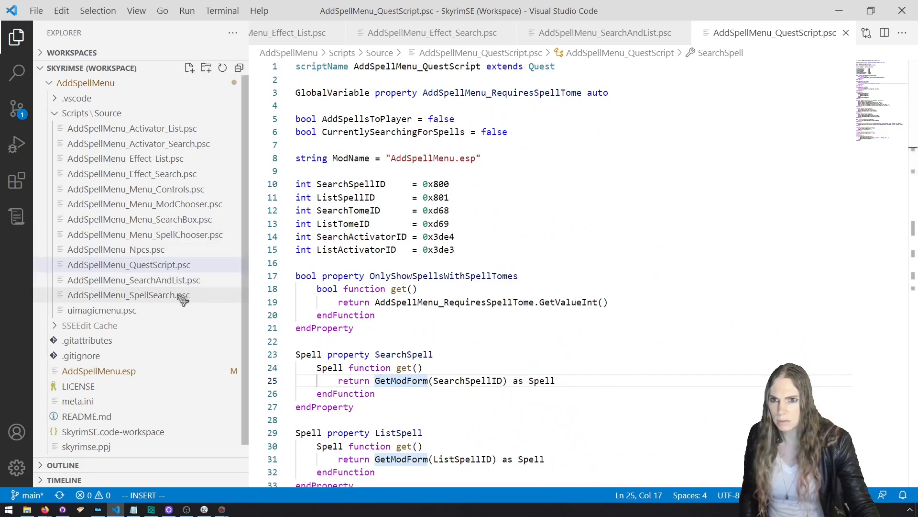
Open AddSpellMenu_Npcs.psc and delete all the commented-out code below the GetModActor function.
{"action": "left_click", "coordinate": [157, 250]}
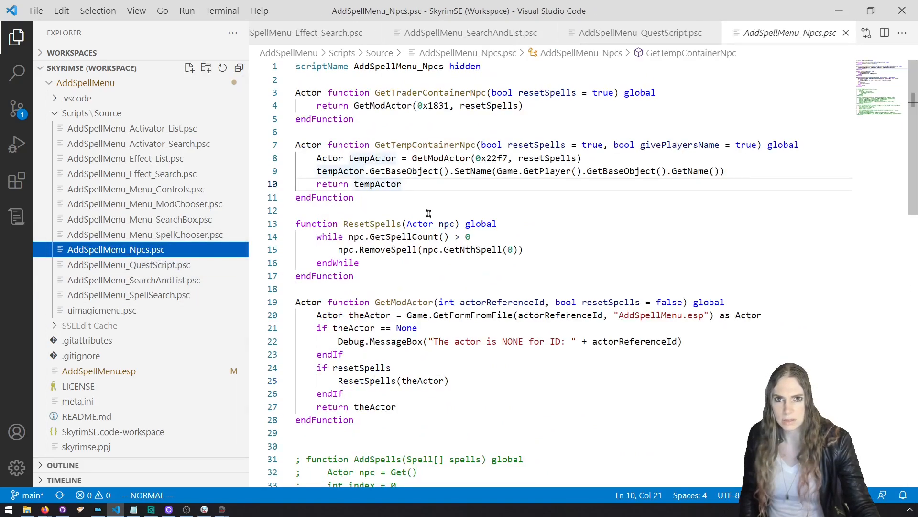
{"action": "scroll", "coordinate": [427, 213], "scroll_direction": "down", "scroll_amount": 7}
{"action": "scroll", "coordinate": [427, 213], "scroll_direction": "down", "scroll_amount": 3}
{"action": "scroll", "coordinate": [434, 211], "scroll_direction": "up", "scroll_amount": 3}
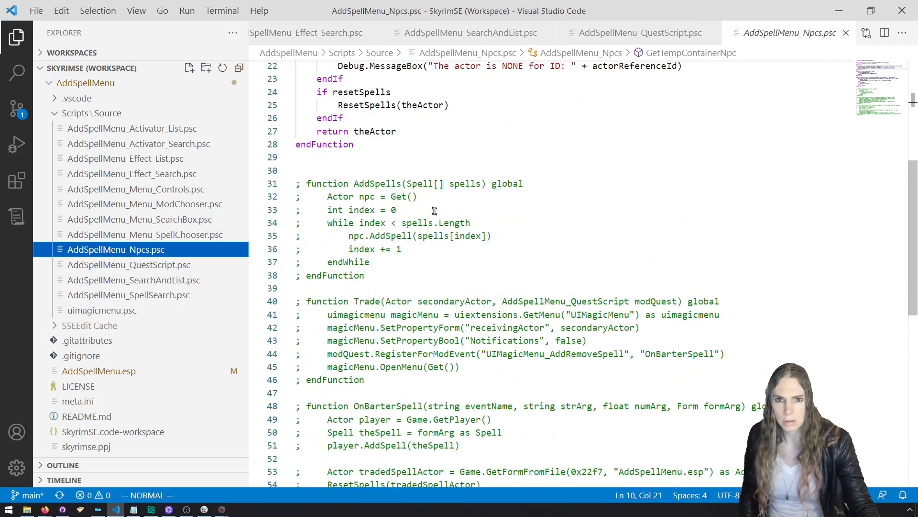
{"action": "left_click", "coordinate": [344, 161]}
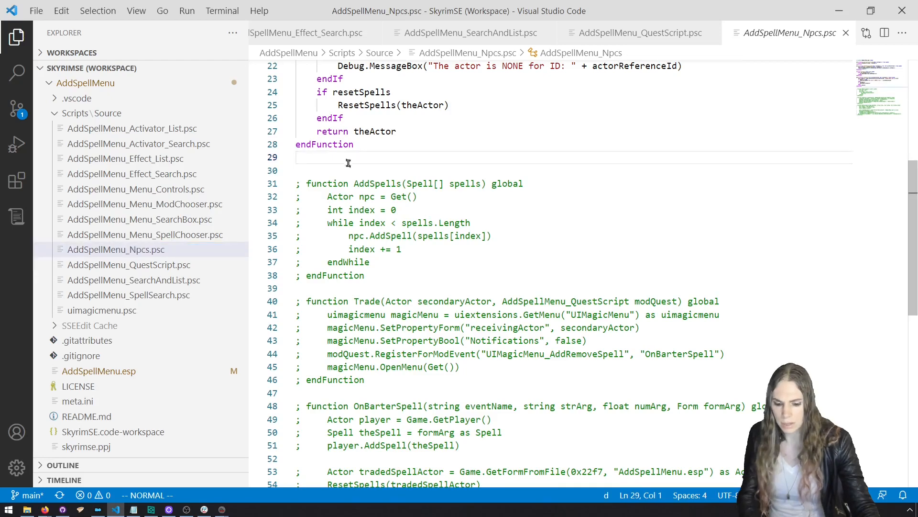
{"action": "key", "text": "d"}
{"action": "key", "text": "shift+g"}
{"action": "key", "text": "o"}
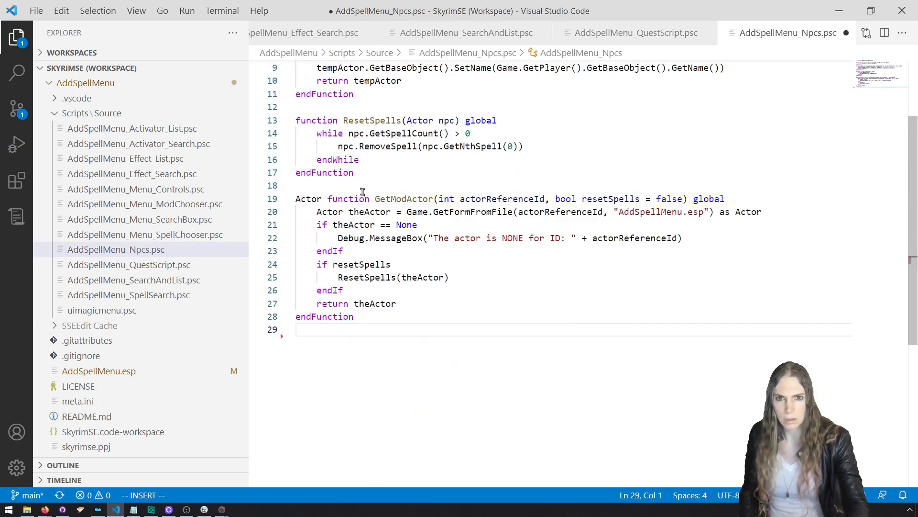
Examine the actor reference IDs passed to GetModActor in GetTraderContainerNpc and GetTempContainerNpc.
{"action": "scroll", "coordinate": [417, 185], "scroll_direction": "up", "scroll_amount": 3}
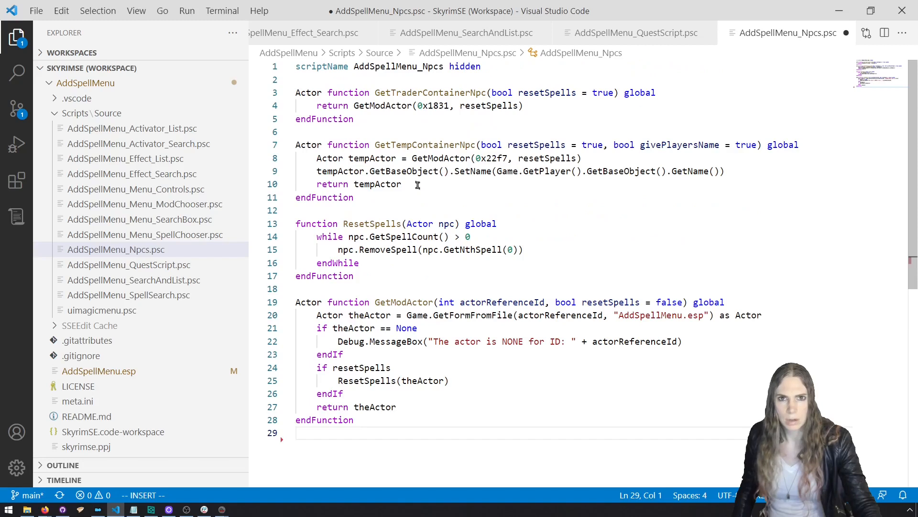
{"action": "left_click_drag", "start_coordinate": [449, 107], "coordinate": [419, 111]}
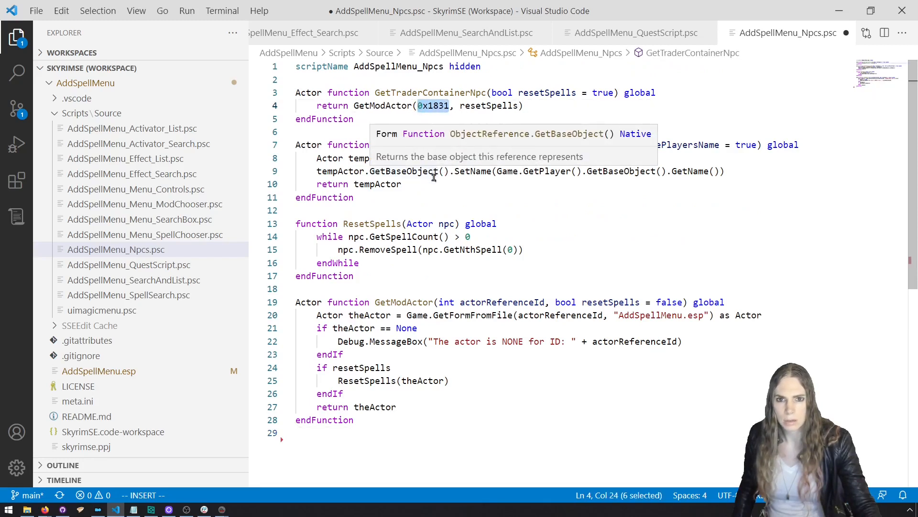
{"action": "left_click", "coordinate": [424, 212]}
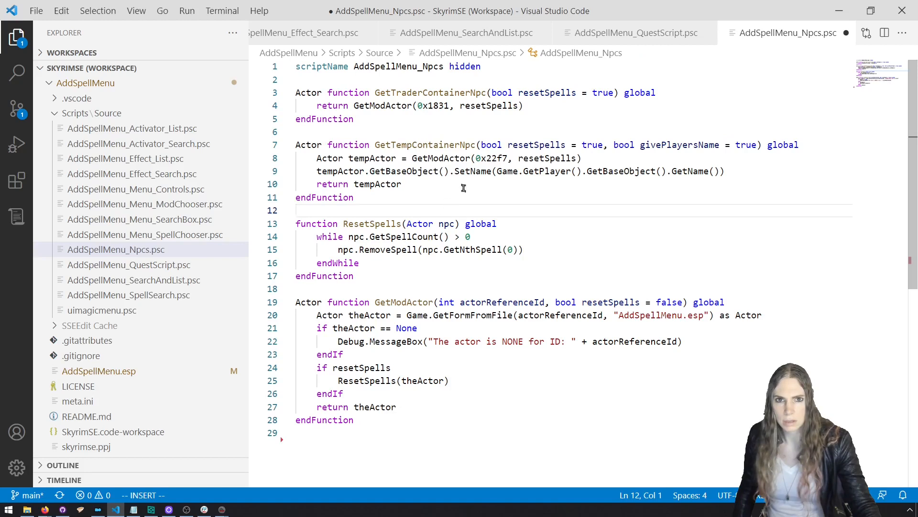
{"action": "left_click_drag", "start_coordinate": [508, 158], "coordinate": [477, 160]}
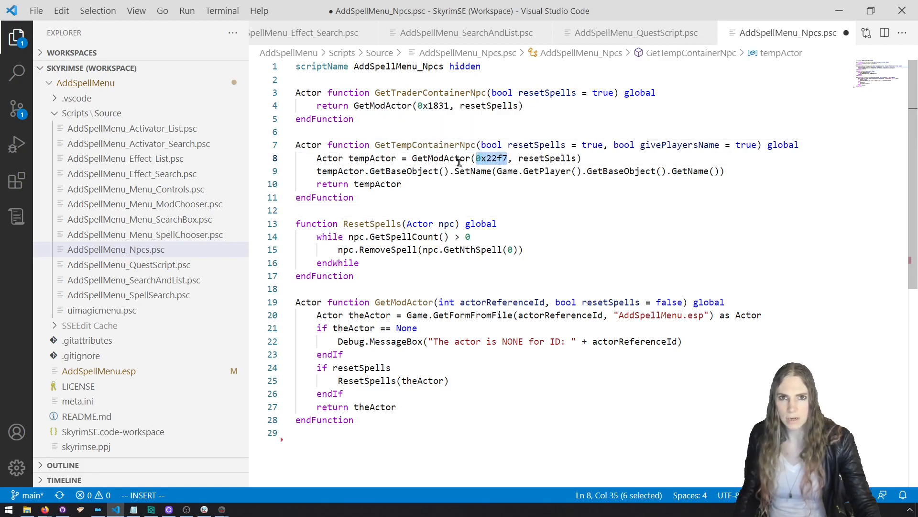
Switch to the Creation Kit and set the Reference Editor ID of the placed AddSpellMenu_TradedSpellNpc to AddSpellMenu_TraderSpellNpcInstance.
{"action": "key", "text": "alt+Tab"}
{"action": "left_click", "coordinate": [806, 150]}
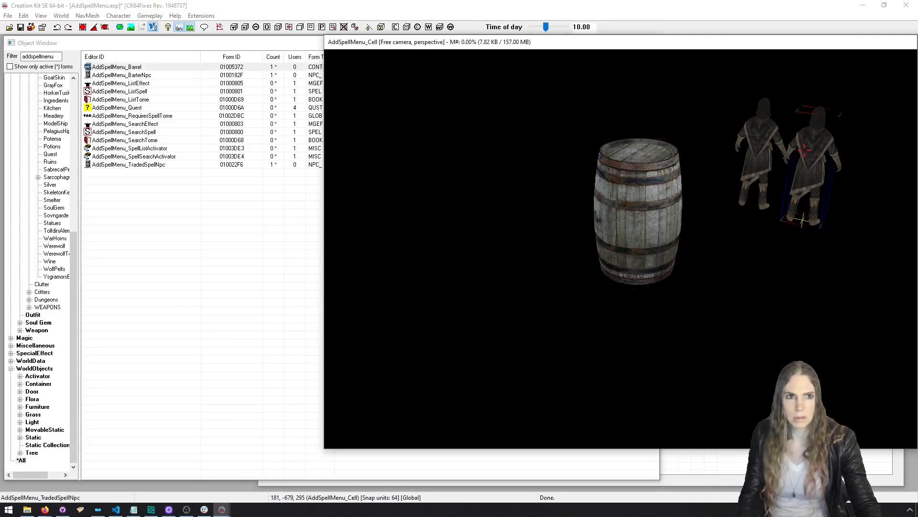
{"action": "double_click", "coordinate": [808, 156]}
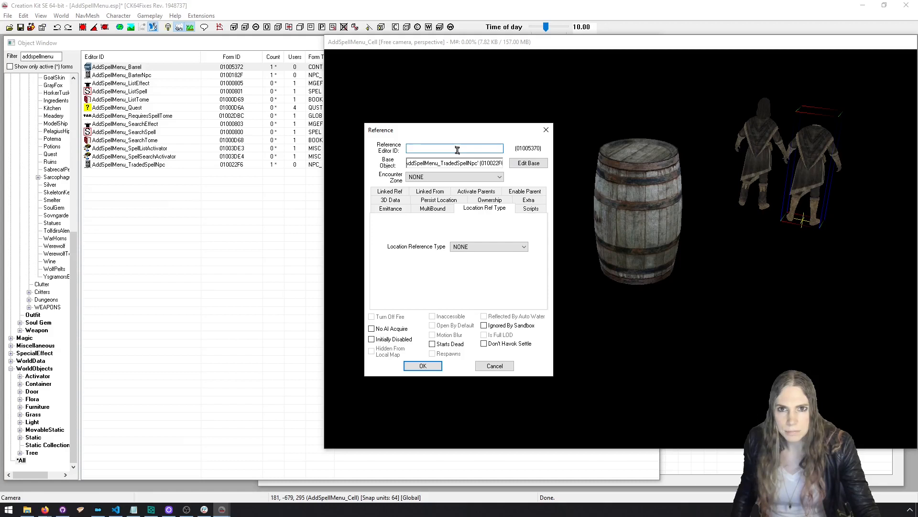
{"action": "type", "text": "AddSpellMenu_TraderSpellNpcInstance"}
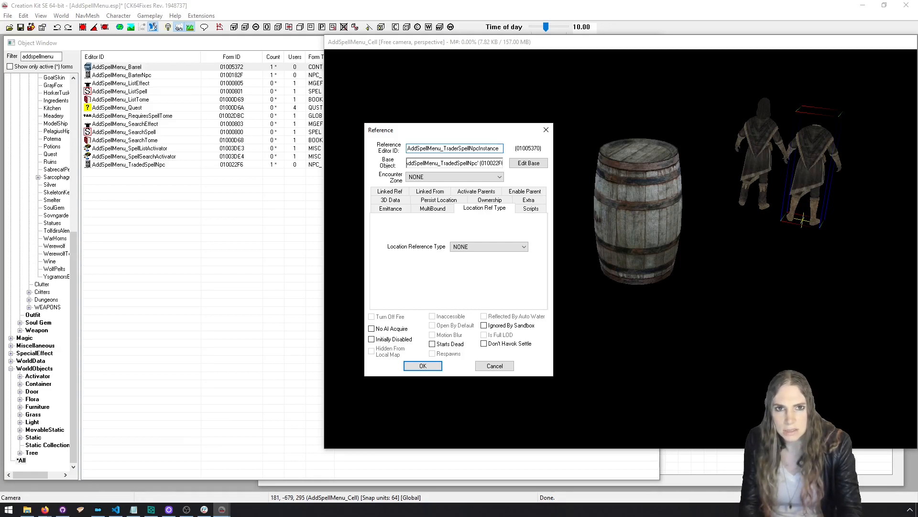
{"action": "left_click", "coordinate": [421, 368]}
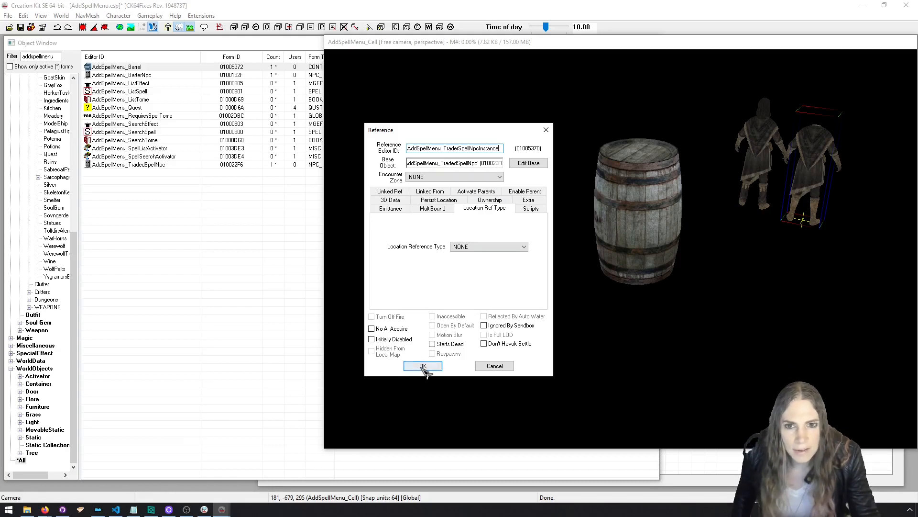
Set the Reference Editor ID of the placed AddSpellMenu_BarterNpc to AddSpellMenu_BarterNpcInstance.
{"action": "double_click", "coordinate": [746, 168]}
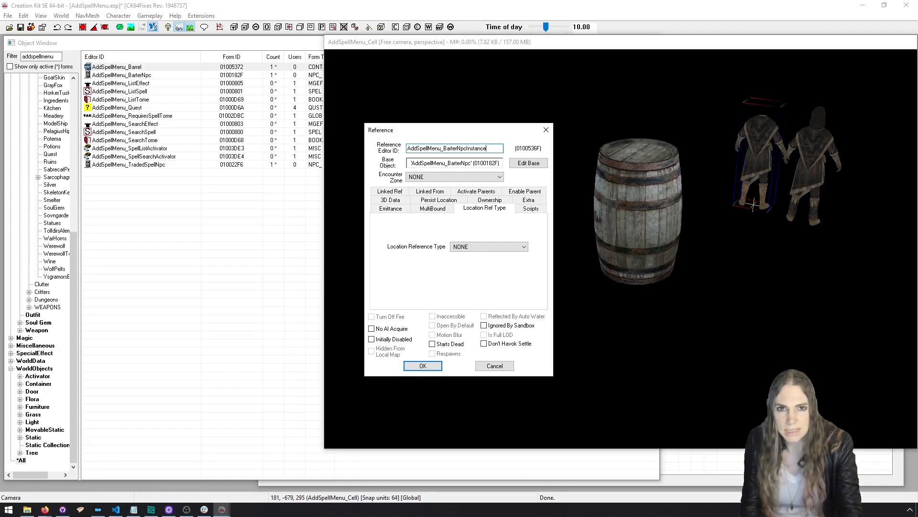
{"action": "key", "text": "Return"}
Check the Reference Editor ID of the placed AddSpellMenu_TradedSpellNpc, then delete that NPC reference from the cell.
{"action": "double_click", "coordinate": [812, 152]}
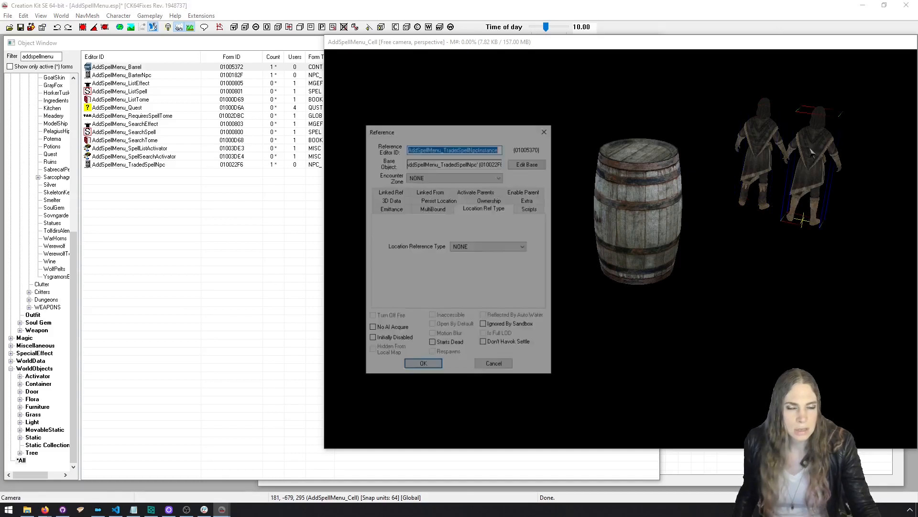
{"action": "left_click", "coordinate": [459, 149]}
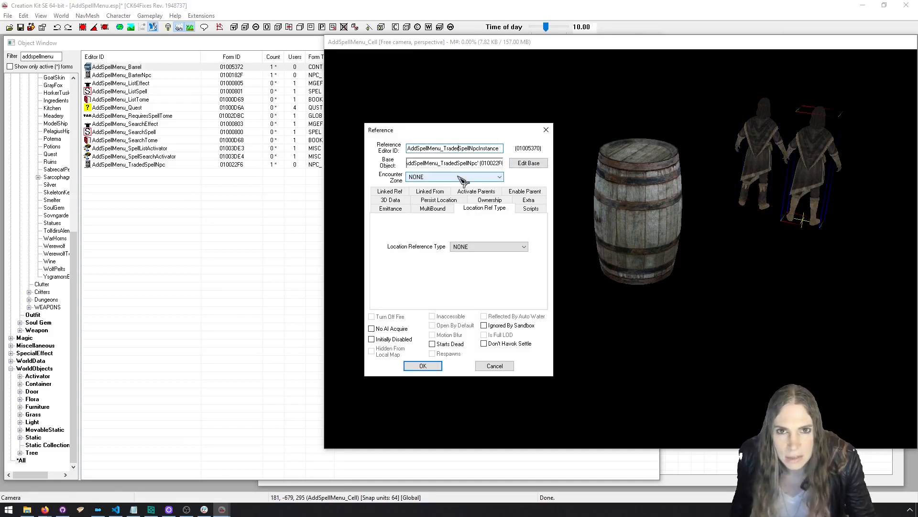
{"action": "left_click", "coordinate": [495, 365]}
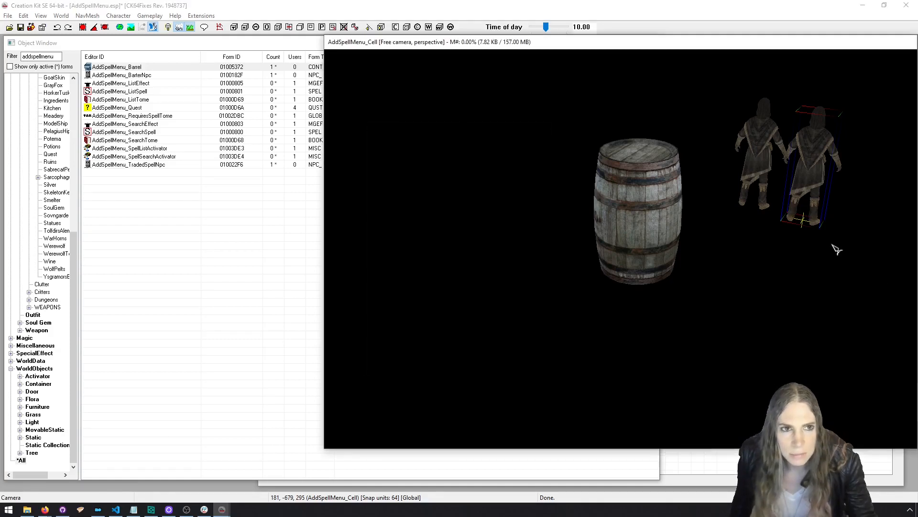
{"action": "key", "text": "Delete"}
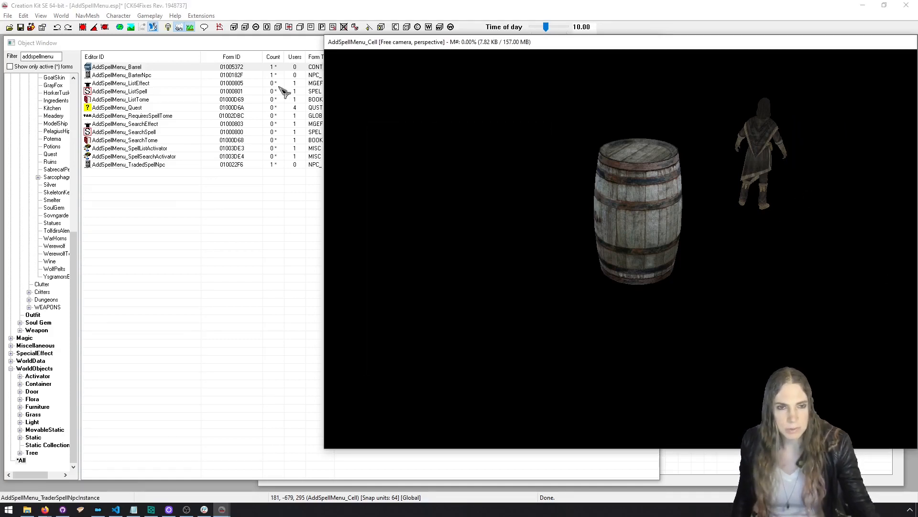
Rename the AddSpellMenu_TradedSpellNpc actor's ID to AddSpellMenu_TraderSpellNpc, keeping the same form instead of creating a new one.
{"action": "left_click", "coordinate": [173, 99]}
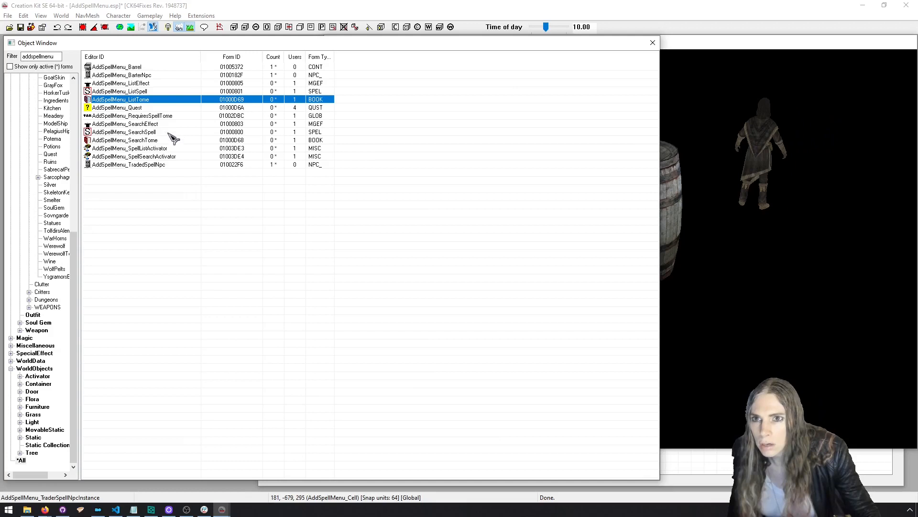
{"action": "left_click", "coordinate": [174, 165]}
{"action": "double_click", "coordinate": [173, 164]}
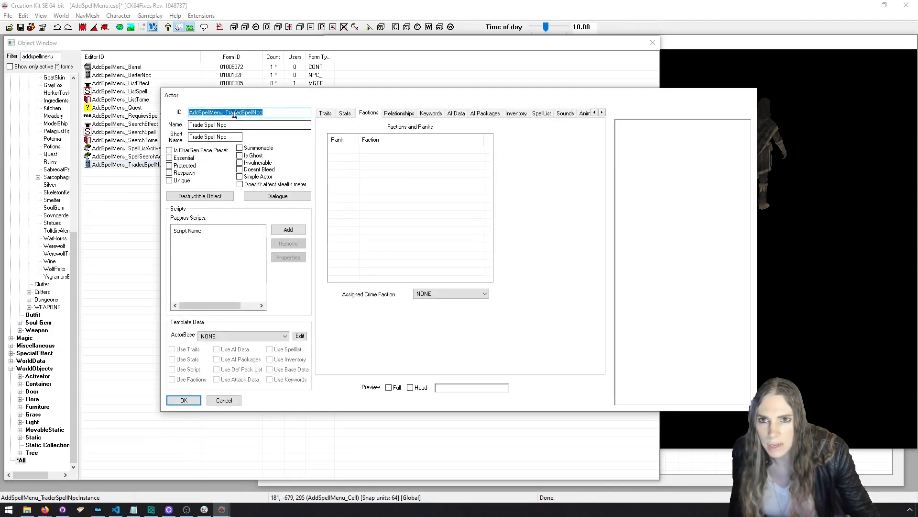
{"action": "left_click", "coordinate": [243, 112]}
{"action": "key", "text": "BackSpace"}
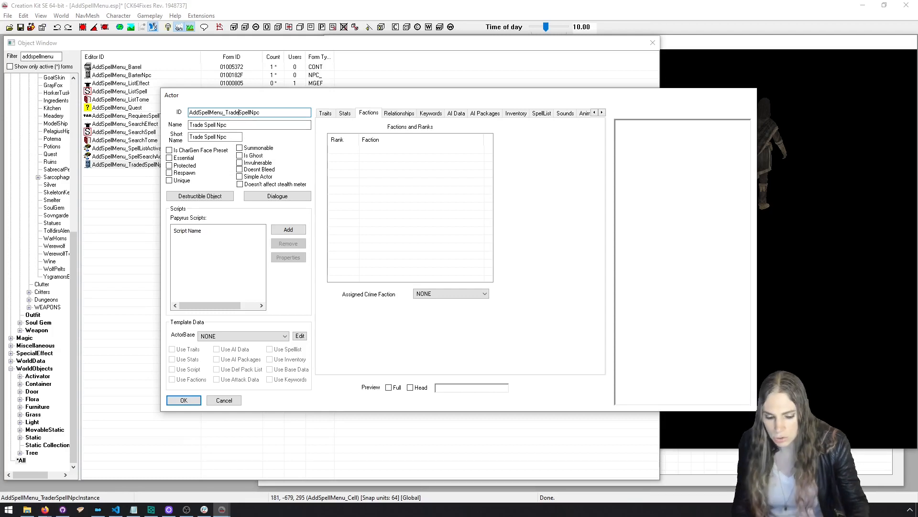
{"action": "left_click", "coordinate": [195, 402]}
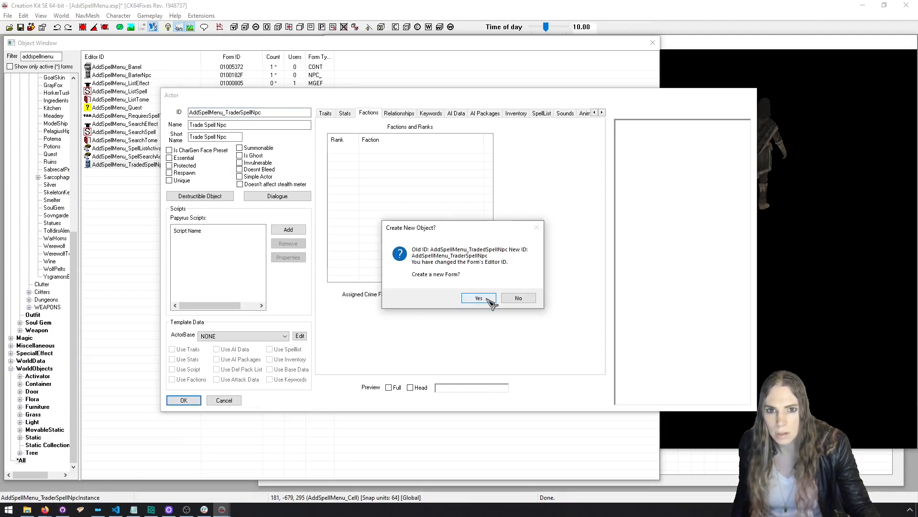
{"action": "left_click", "coordinate": [518, 298]}
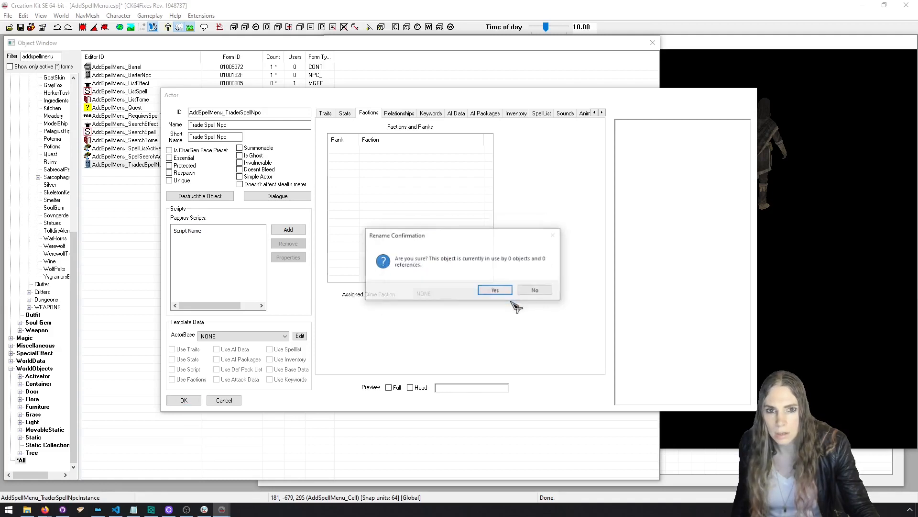
{"action": "left_click", "coordinate": [496, 292]}
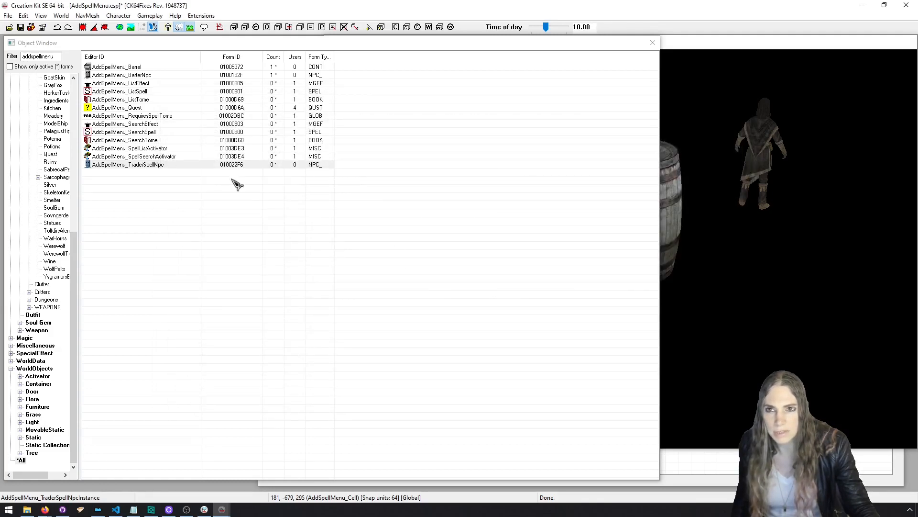
Place AddSpellMenu_TraderSpellNpc in AddSpellMenu_Cell and move it clear of the barrel and the other NPC.
{"action": "left_click_drag", "start_coordinate": [153, 164], "coordinate": [755, 270]}
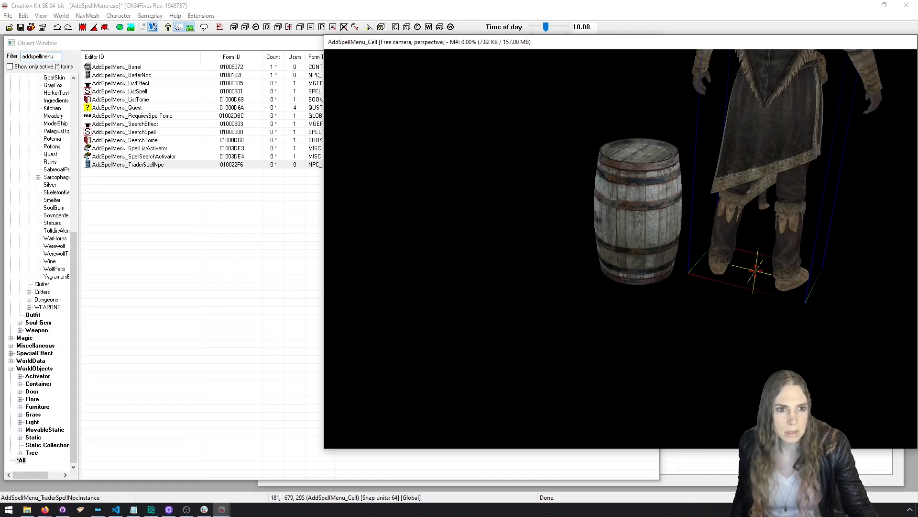
{"action": "scroll", "coordinate": [758, 219], "scroll_direction": "down", "scroll_amount": 3}
{"action": "mouse_move", "coordinate": [753, 222]}
{"action": "middle_mouse_down", "text": "shift"}
{"action": "mouse_move", "coordinate": [738, 223]}
{"action": "mouse_move", "coordinate": [774, 232]}
{"action": "mouse_move", "coordinate": [737, 220]}
{"action": "middle_mouse_up", "text": "shift"}
{"action": "scroll", "coordinate": [738, 222], "scroll_direction": "down", "scroll_amount": 1}
{"action": "left_click_drag", "start_coordinate": [736, 220], "coordinate": [826, 68]}
{"action": "middle_click_drag", "start_coordinate": [826, 68], "coordinate": [787, 85], "text": "shift"}
Try to set the new trader NPC's Reference Editor ID to AddSpellMenu_TraderSpellNpcInstance.
{"action": "double_click", "coordinate": [754, 114]}
{"action": "left_click", "coordinate": [471, 149]}
{"action": "type", "text": "AddSpellMenu_TraderSpellNpcInstance"}
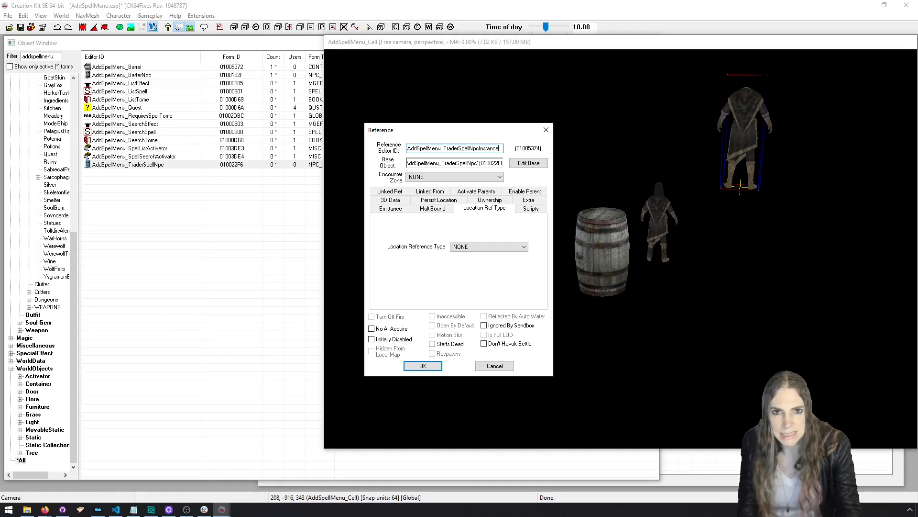
{"action": "left_click", "coordinate": [435, 366]}
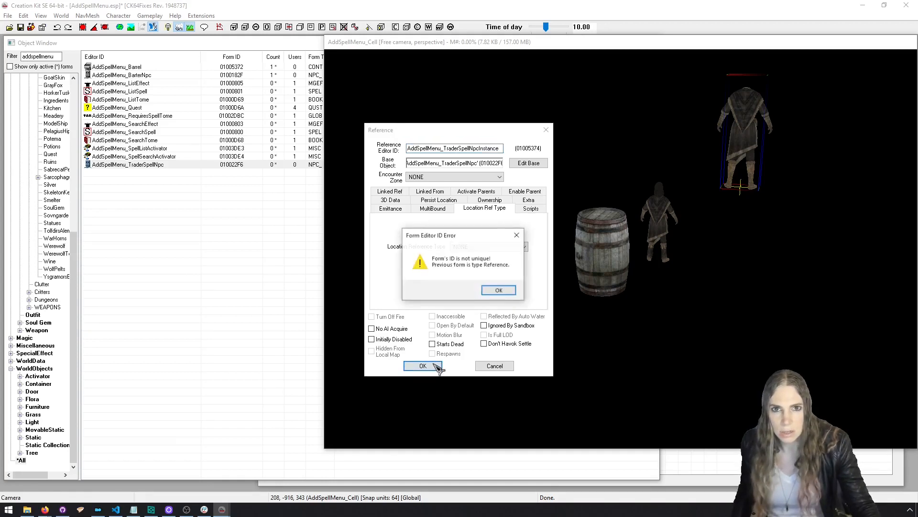
{"action": "left_click", "coordinate": [497, 291]}
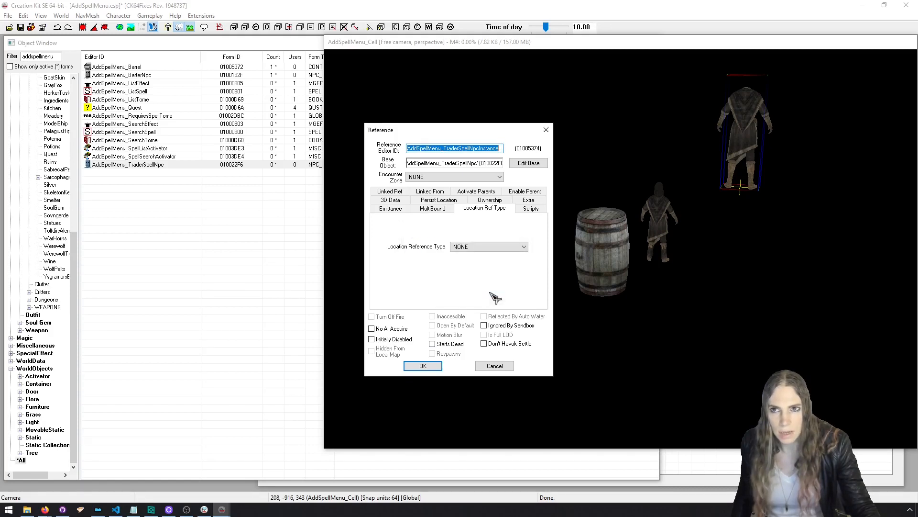
{"action": "left_click", "coordinate": [508, 367]}
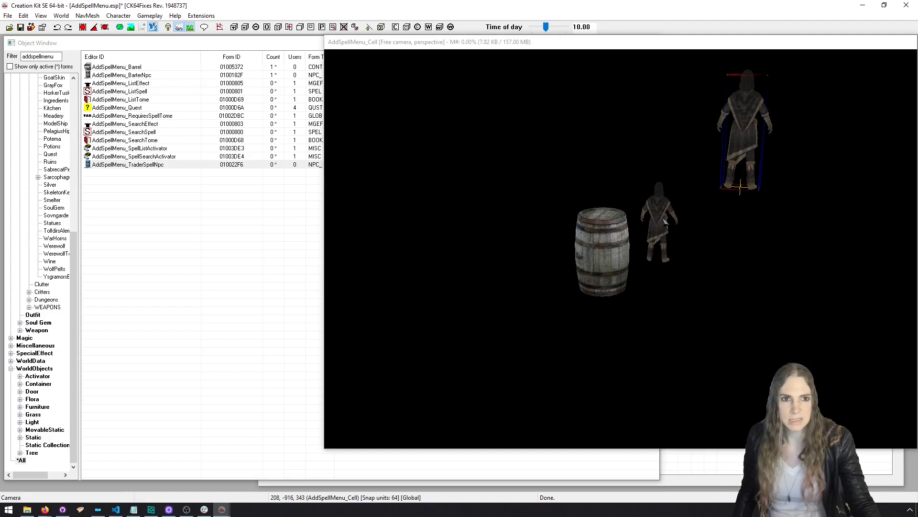
Check the Reference Editor ID of the placed barter NPC, then save AddSpellMenu.esp and close the Creation Kit.
{"action": "left_click", "coordinate": [658, 259]}
{"action": "double_click", "coordinate": [669, 225]}
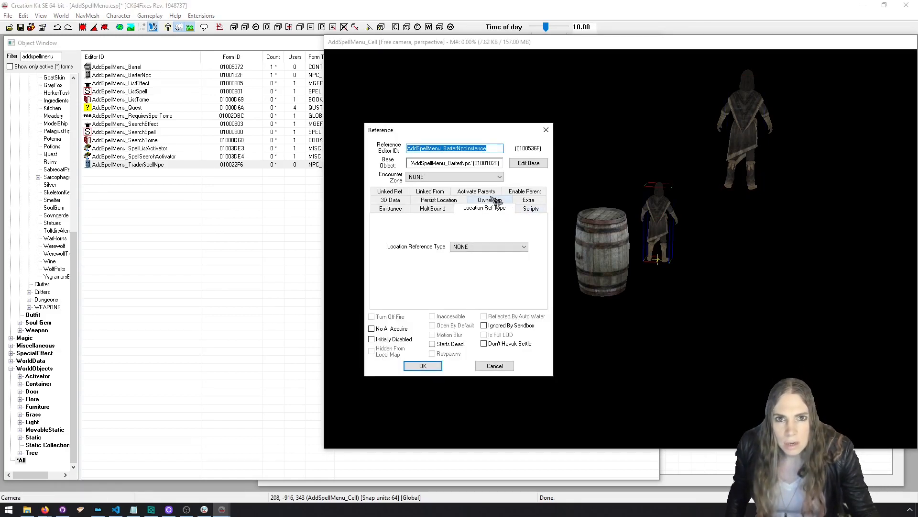
{"action": "left_click", "coordinate": [433, 364]}
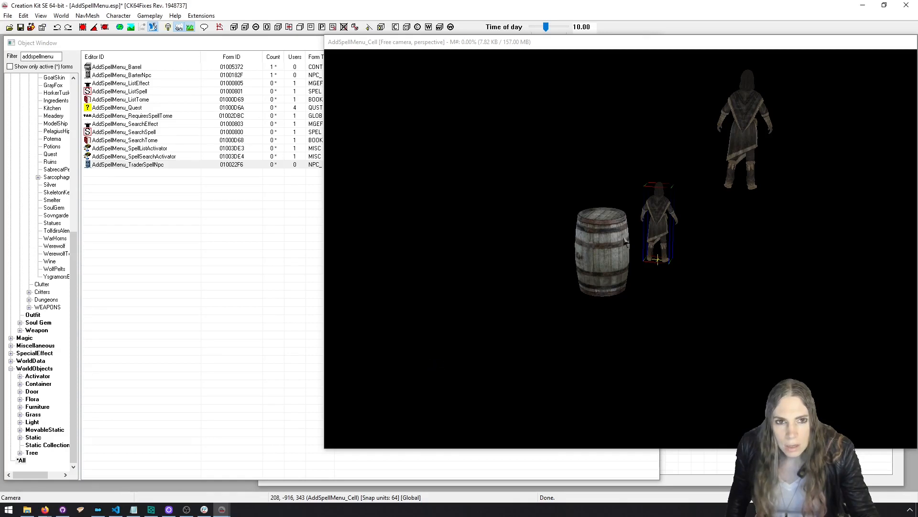
{"action": "left_click", "coordinate": [20, 28]}
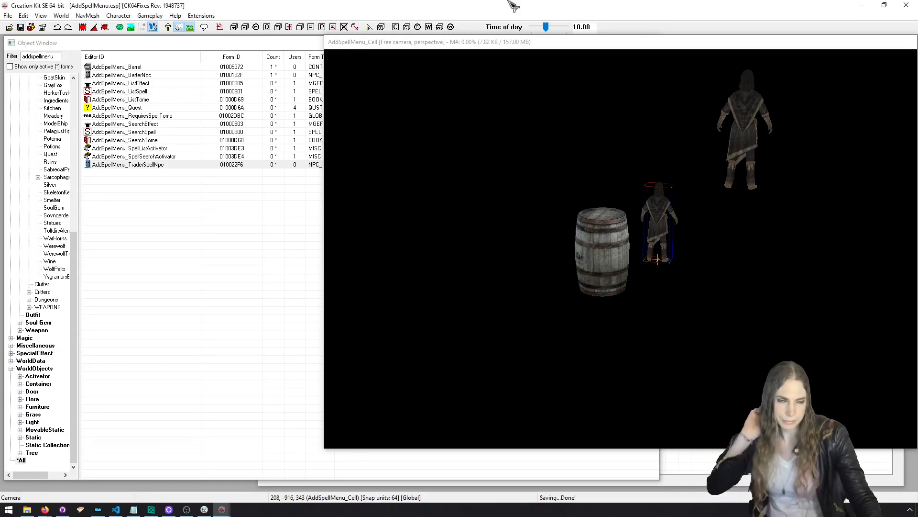
{"action": "left_click", "coordinate": [907, 6]}
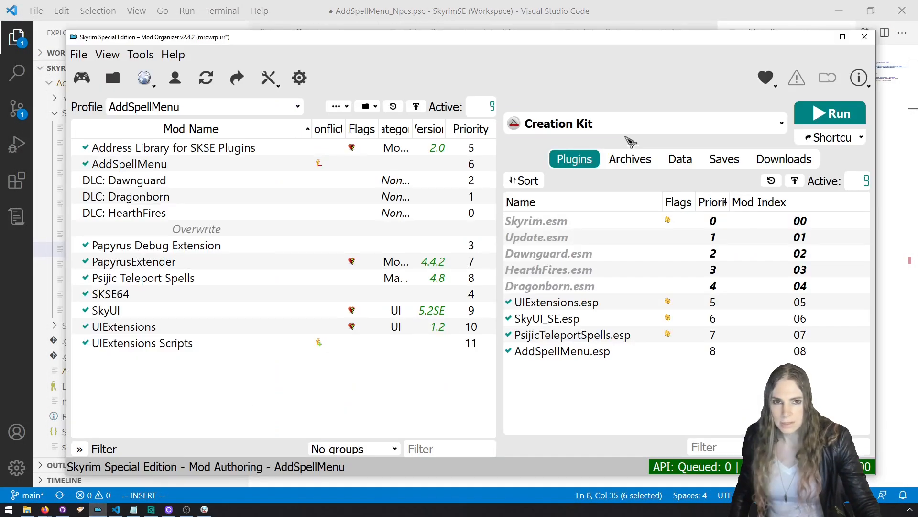
Select SSEEdit as the executable in Mod Organizer, check its settings and launch it.
{"action": "left_click", "coordinate": [631, 126]}
{"action": "left_click", "coordinate": [633, 230]}
{"action": "left_click", "coordinate": [636, 123]}
{"action": "left_click", "coordinate": [574, 142]}
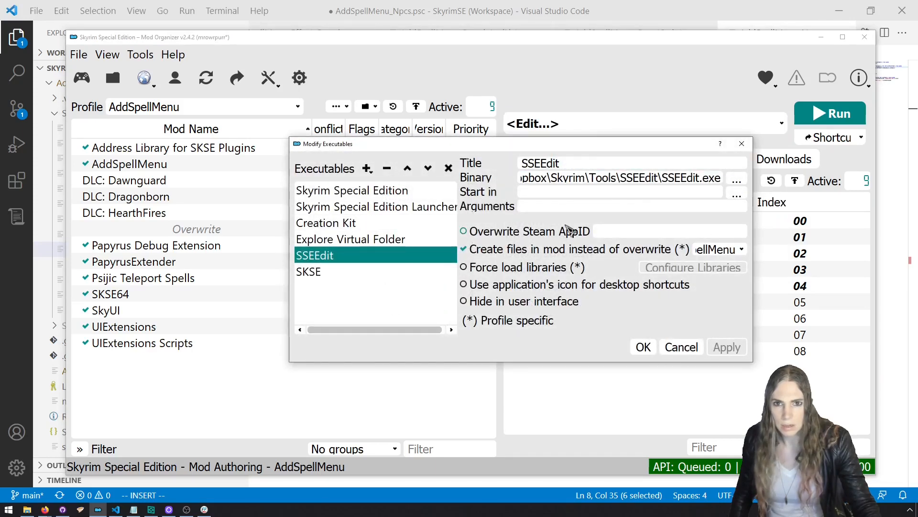
{"action": "left_click", "coordinate": [643, 348]}
{"action": "left_click", "coordinate": [825, 116]}
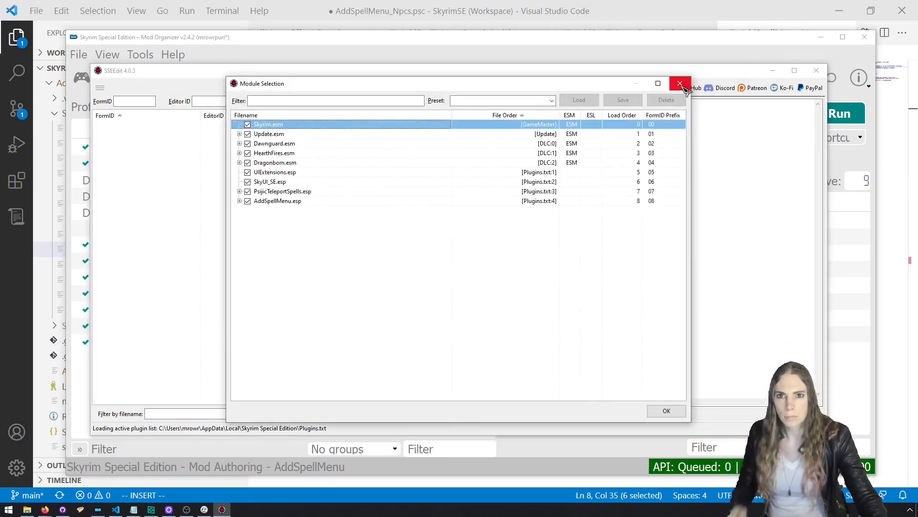
Load only AddSpellMenu.esp in SSEEdit, then maximize the window and widen the record tree slightly.
{"action": "right_click", "coordinate": [349, 177]}
{"action": "left_click", "coordinate": [380, 195]}
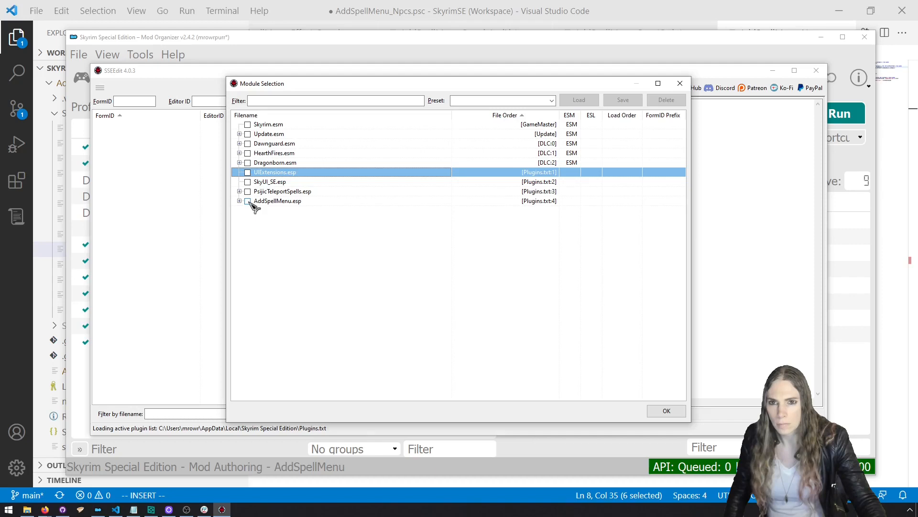
{"action": "left_click", "coordinate": [666, 411]}
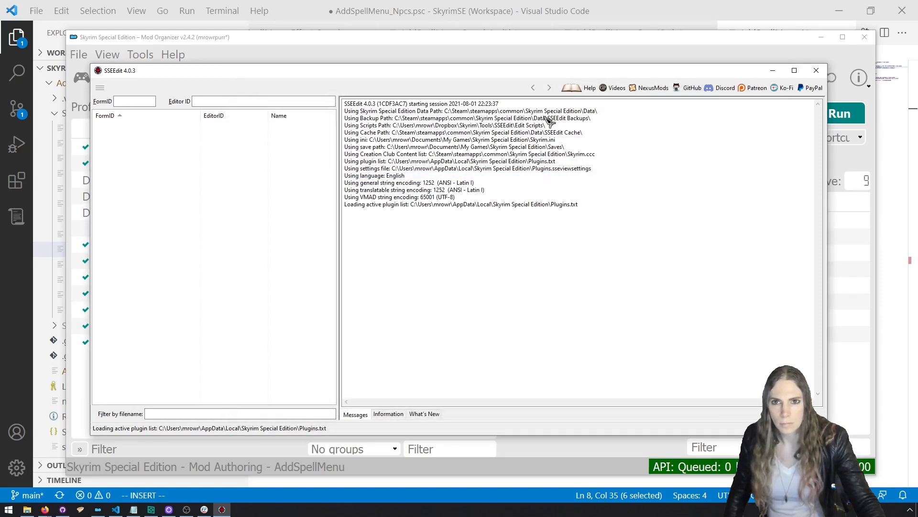
{"action": "double_click", "coordinate": [572, 75]}
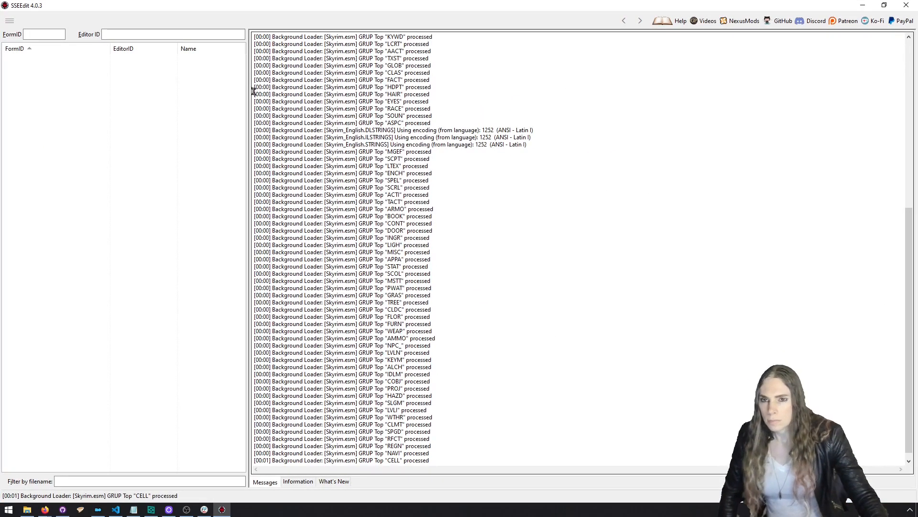
{"action": "left_click_drag", "start_coordinate": [250, 94], "coordinate": [272, 98]}
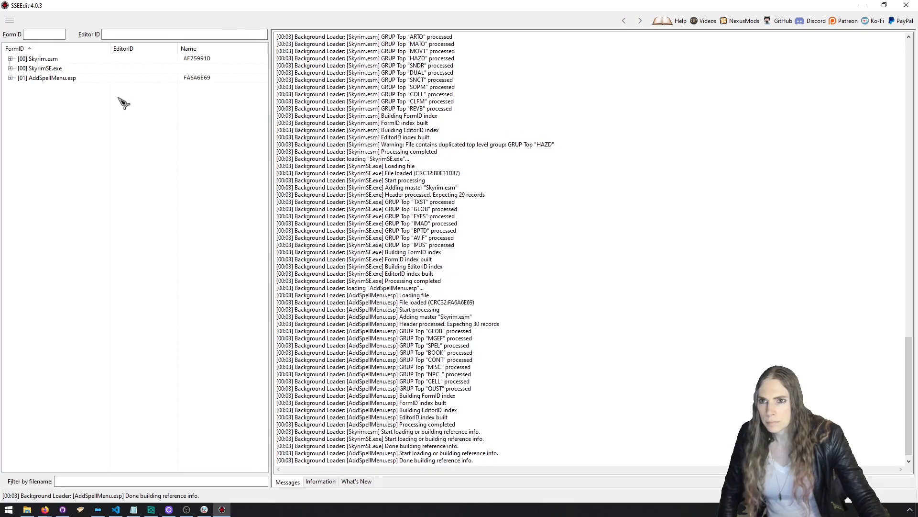
Examine the placed references stored under AddSpellMenu_Cell in AddSpellMenu.esp, with the record tree widened to show full names.
{"action": "left_click", "coordinate": [10, 77]}
{"action": "left_click", "coordinate": [19, 106]}
{"action": "left_click", "coordinate": [29, 116]}
{"action": "left_click", "coordinate": [39, 126]}
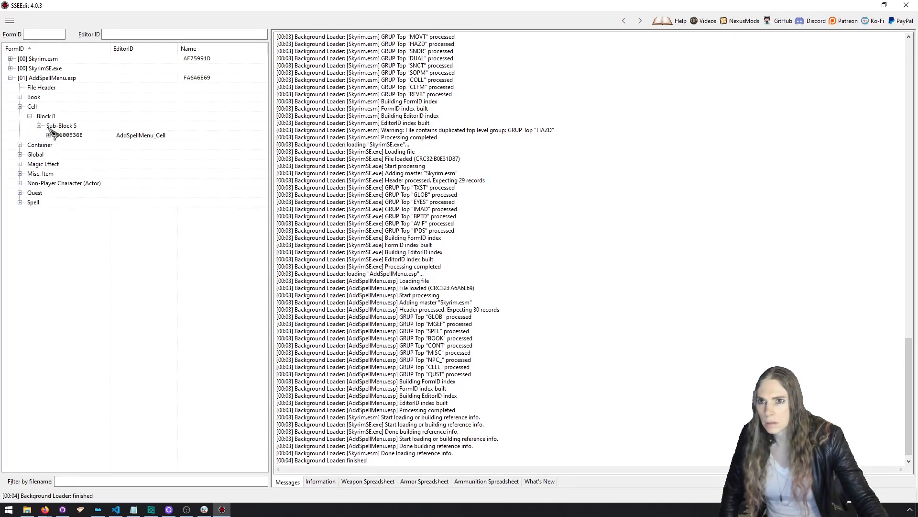
{"action": "left_click", "coordinate": [49, 135]}
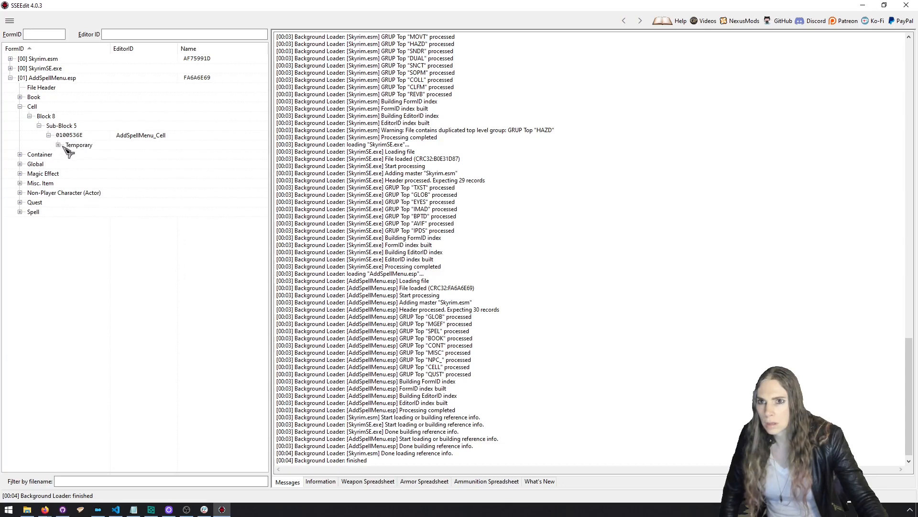
{"action": "left_click", "coordinate": [58, 145]}
{"action": "left_click_drag", "start_coordinate": [269, 176], "coordinate": [389, 177]}
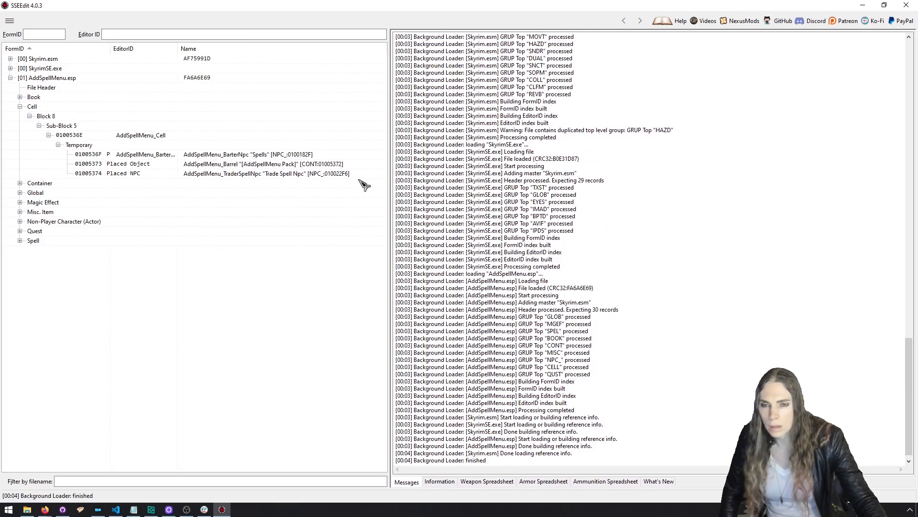
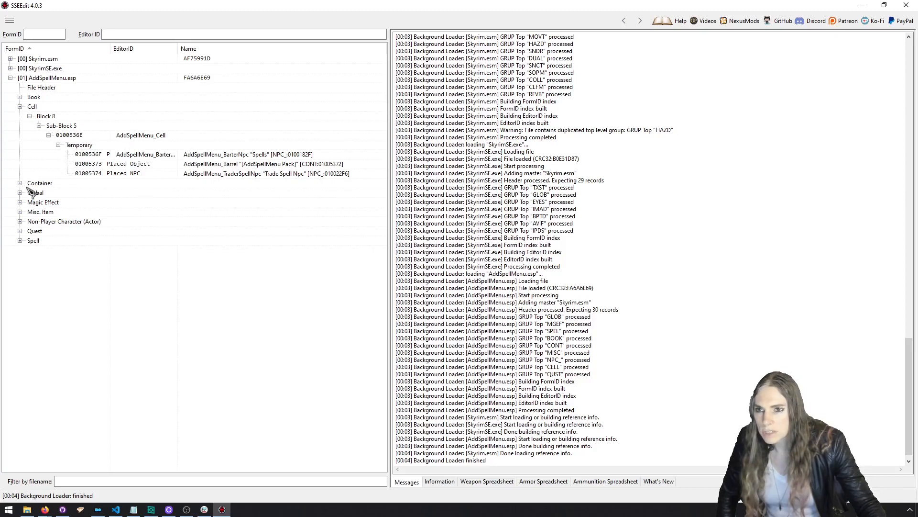
Examine the records in all remaining groups of AddSpellMenu.esp for the trader reference, widening the FormID column.
{"action": "left_click", "coordinate": [20, 212]}
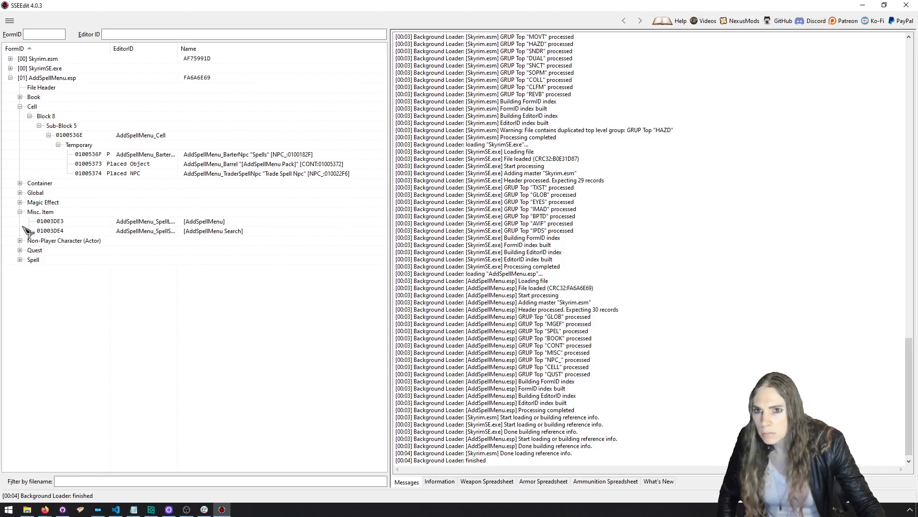
{"action": "left_click", "coordinate": [20, 260]}
{"action": "left_click", "coordinate": [21, 250]}
{"action": "left_click", "coordinate": [20, 240]}
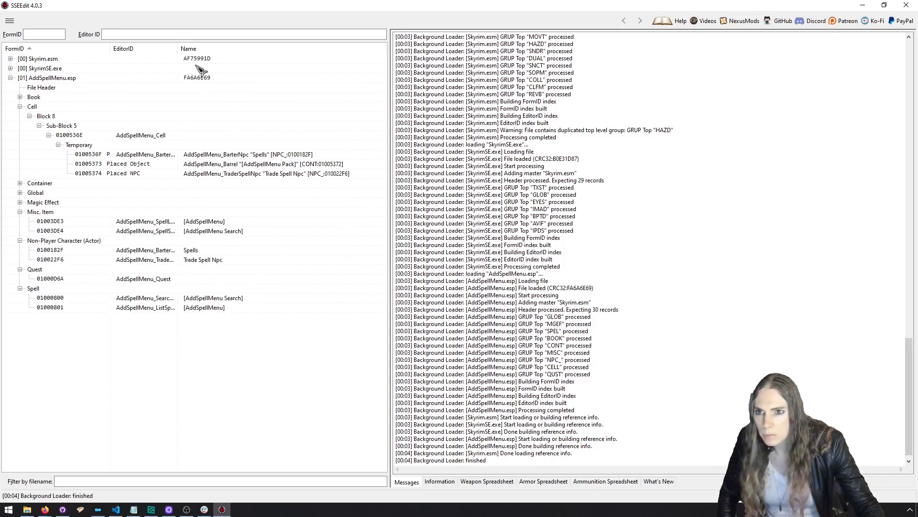
{"action": "left_click", "coordinate": [21, 202]}
{"action": "left_click", "coordinate": [20, 193]}
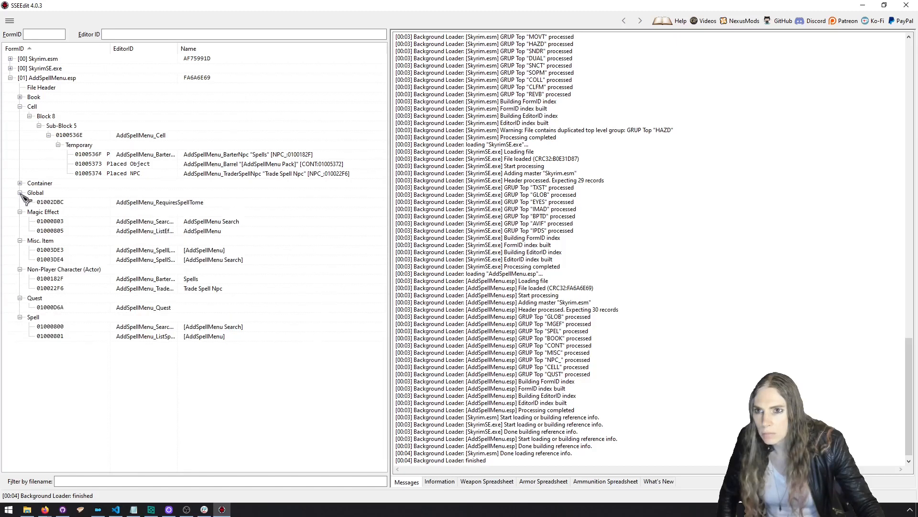
{"action": "left_click", "coordinate": [20, 183]}
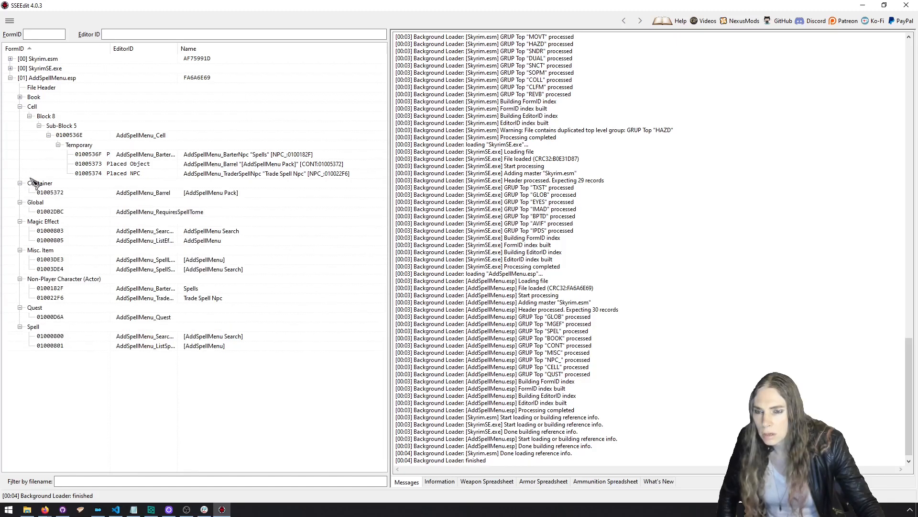
{"action": "left_click", "coordinate": [20, 97]}
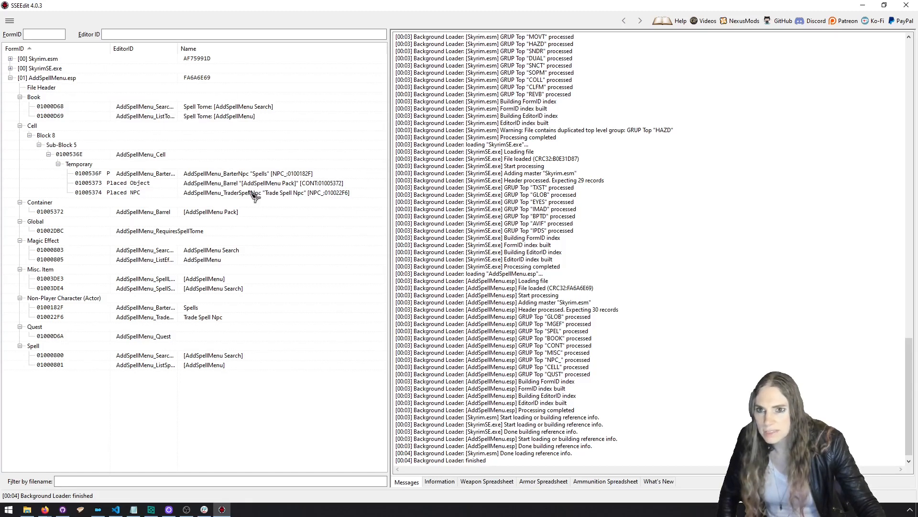
{"action": "left_click_drag", "start_coordinate": [111, 48], "coordinate": [158, 50]}
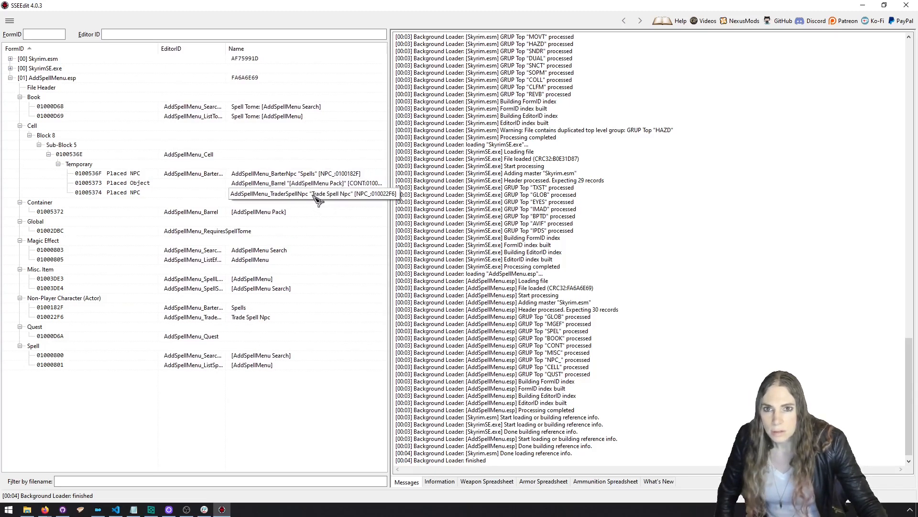
Close SSEEdit, select Creation Kit as the executable in Mod Organizer and launch it.
{"action": "left_click", "coordinate": [907, 5]}
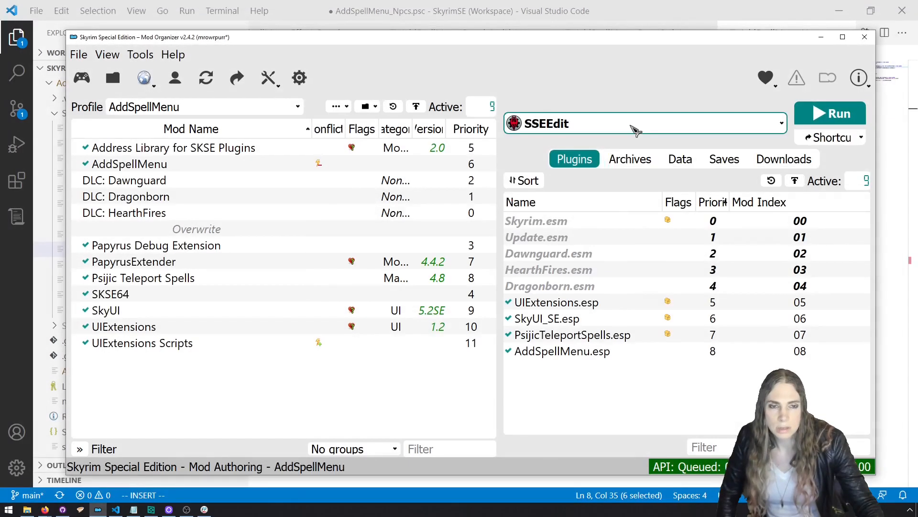
{"action": "left_click", "coordinate": [634, 125]}
{"action": "left_click", "coordinate": [636, 192]}
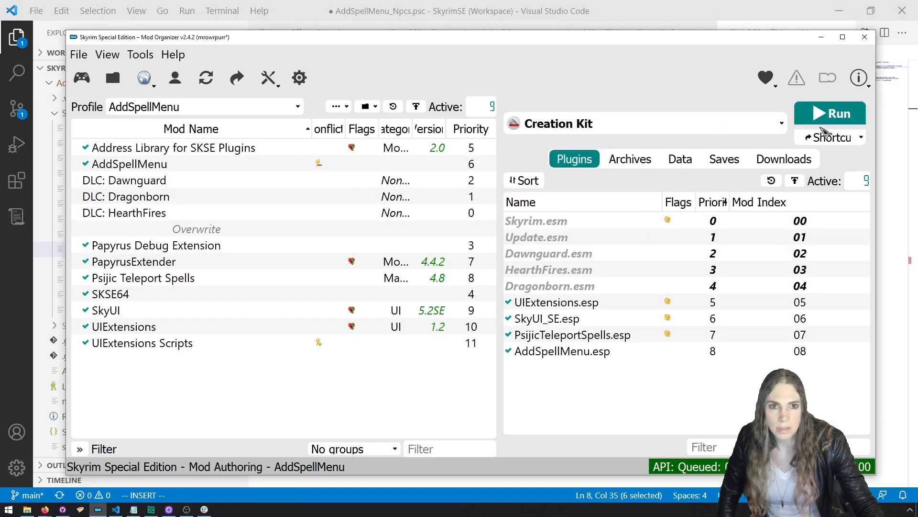
{"action": "left_click", "coordinate": [830, 115]}
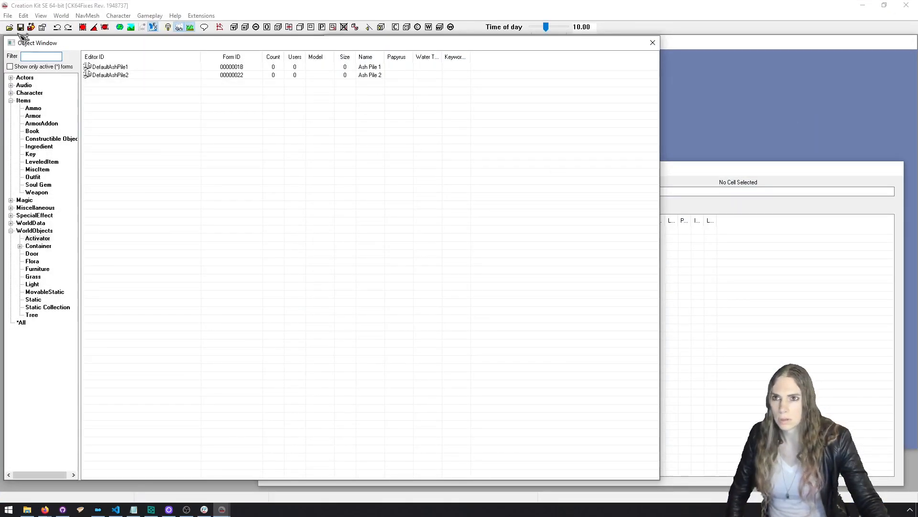
Load AddSpellMenu.esp in the Creation Kit as the active file.
{"action": "left_click", "coordinate": [10, 27]}
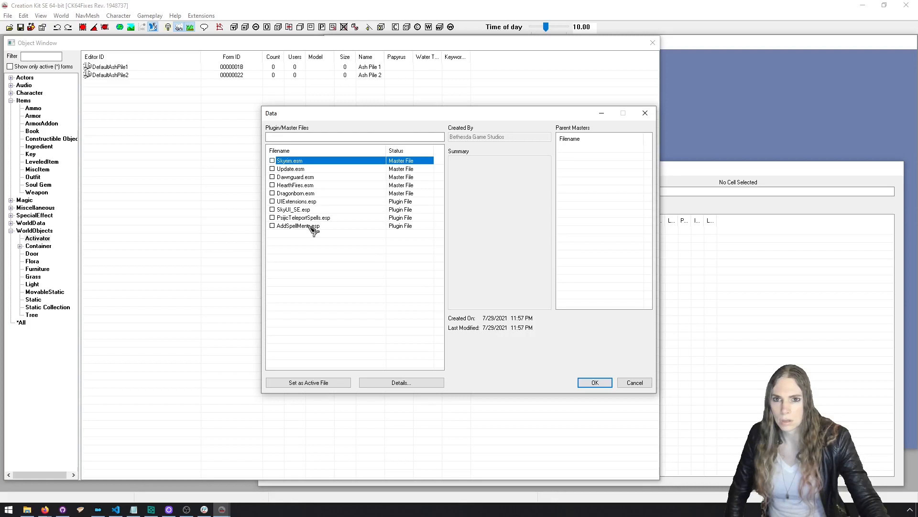
{"action": "left_click", "coordinate": [306, 226]}
{"action": "left_click", "coordinate": [334, 382]}
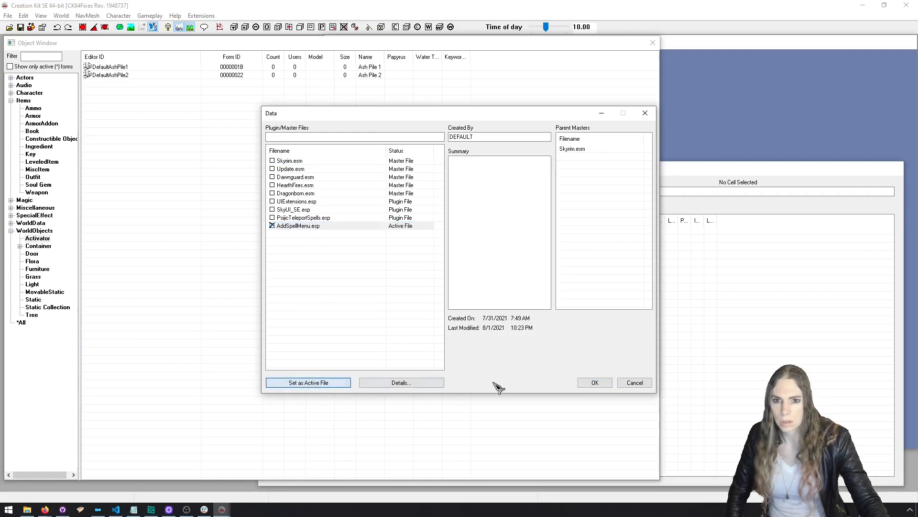
{"action": "left_click", "coordinate": [608, 381]}
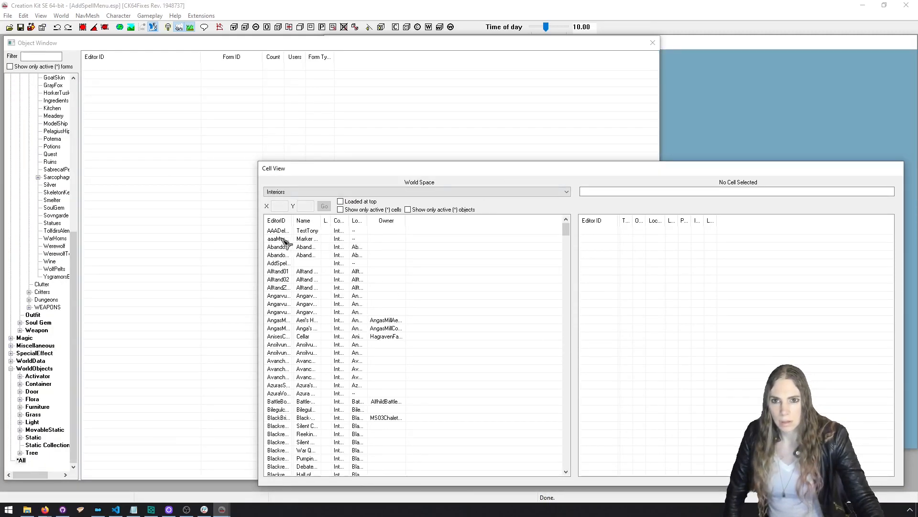
Open AddSpellMenu_Cell in the render window with both NPCs and the barrel in view.
{"action": "left_click", "coordinate": [282, 239]}
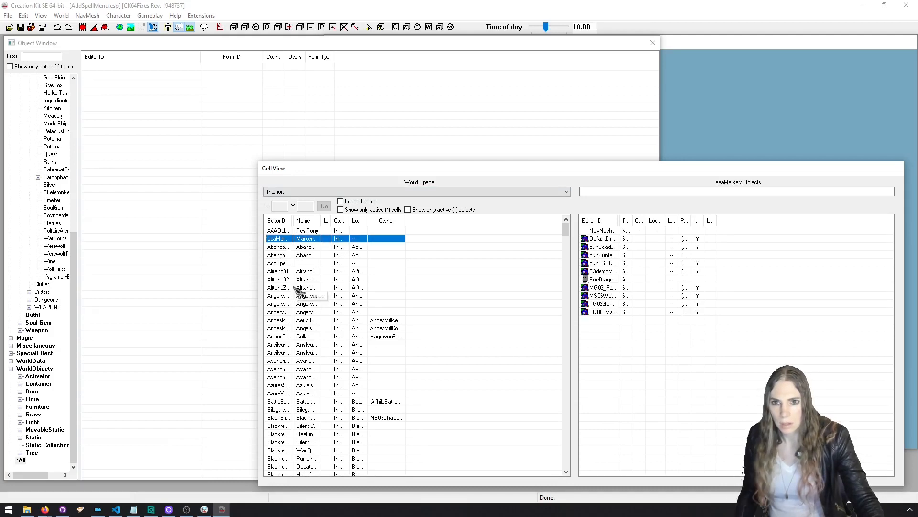
{"action": "double_click", "coordinate": [282, 263]}
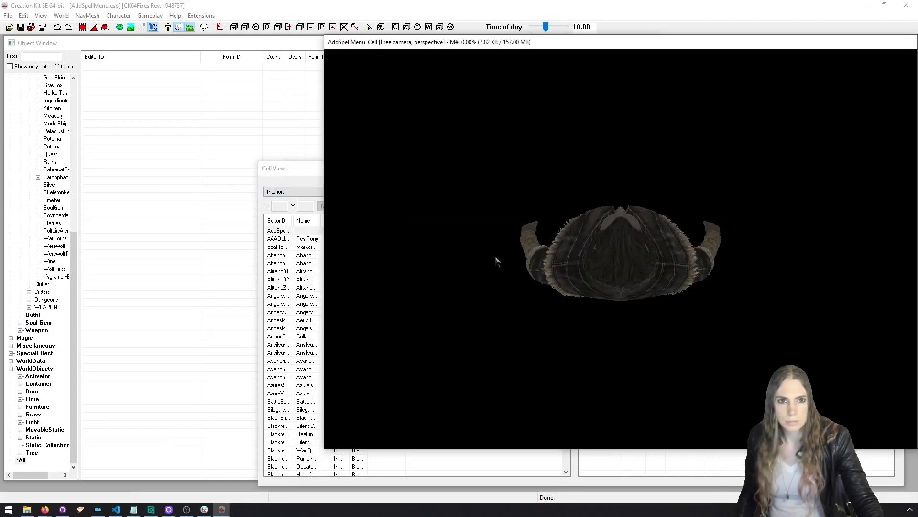
{"action": "scroll", "coordinate": [641, 224], "scroll_direction": "down", "scroll_amount": 1}
{"action": "left_click", "coordinate": [642, 260]}
{"action": "scroll", "coordinate": [643, 267], "scroll_direction": "down", "scroll_amount": 3}
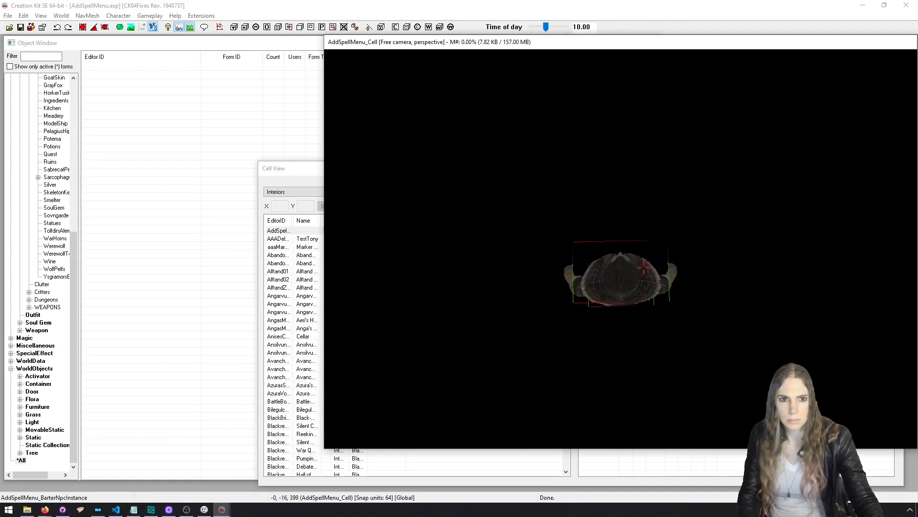
{"action": "middle_click_drag", "start_coordinate": [642, 266], "coordinate": [652, 238], "text": "shift"}
{"action": "scroll", "coordinate": [652, 238], "scroll_direction": "down", "scroll_amount": 5}
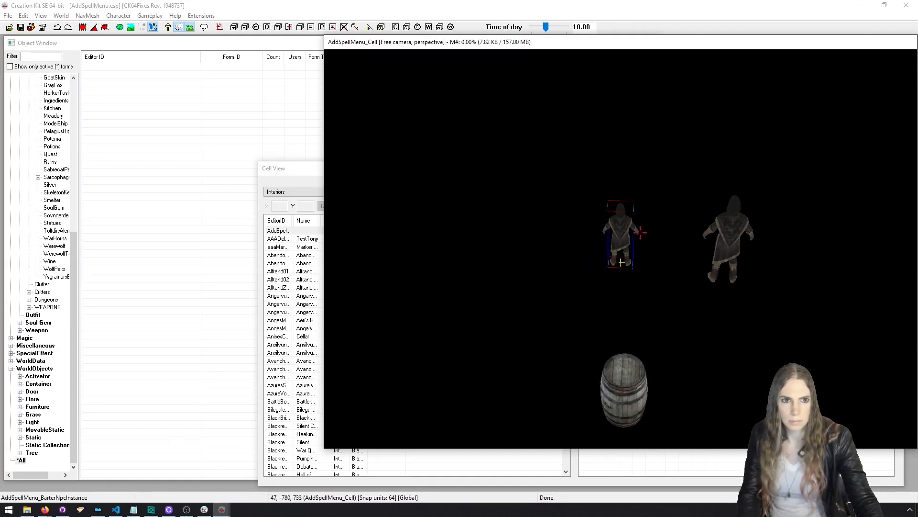
Check the reference editor IDs of the barter NPC and the trader NPC without changing them.
{"action": "double_click", "coordinate": [632, 238]}
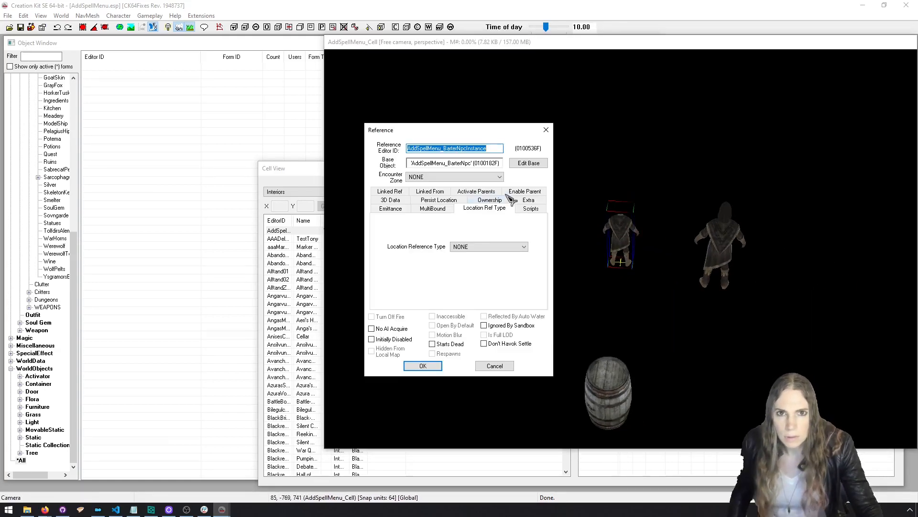
{"action": "left_click", "coordinate": [545, 130]}
{"action": "double_click", "coordinate": [725, 239]}
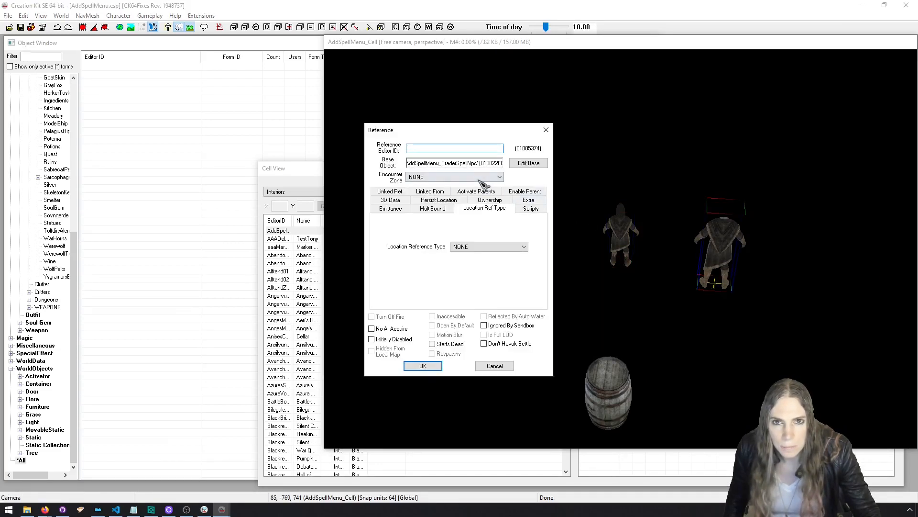
{"action": "left_click", "coordinate": [497, 365]}
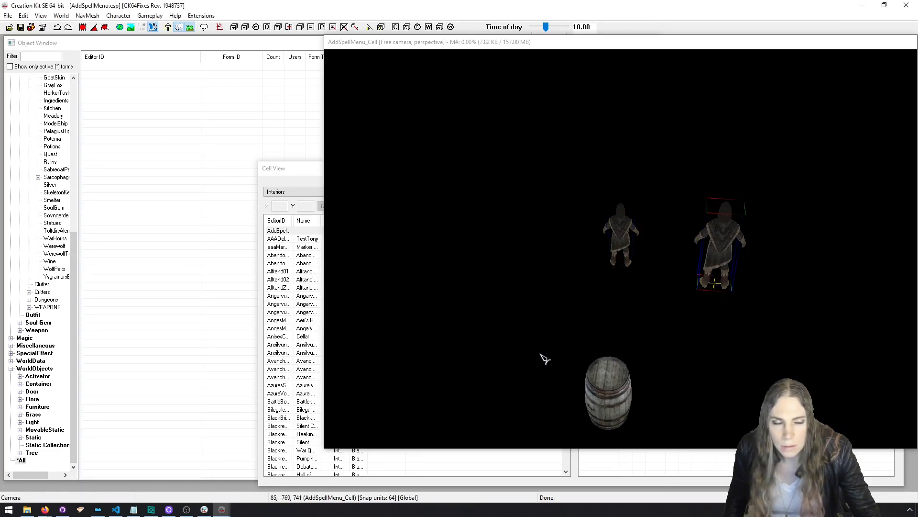
Delete the AddSpellMenu_TraderSpellNpc reference from AddSpellMenu_Cell after rechecking its properties, and save the plugin.
{"action": "scroll", "coordinate": [631, 308], "scroll_direction": "down", "scroll_amount": 3}
{"action": "middle_click_drag", "start_coordinate": [629, 306], "coordinate": [717, 271], "text": "shift"}
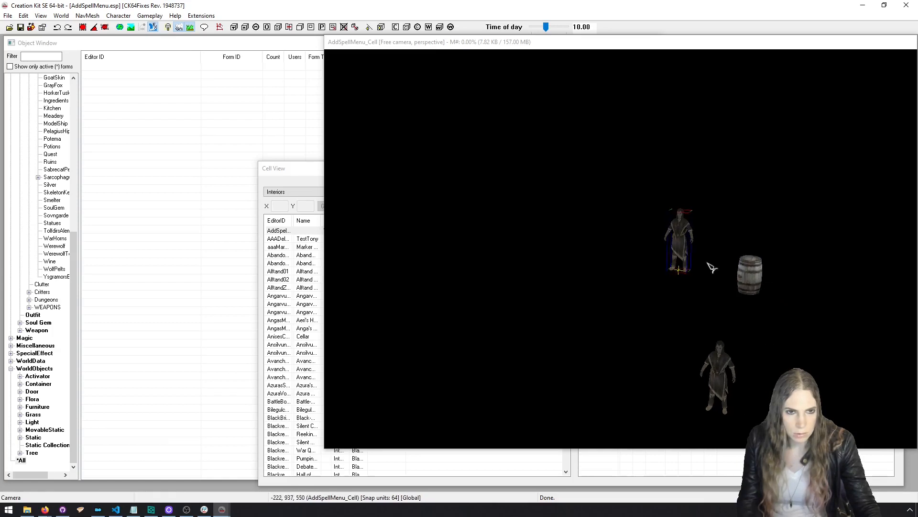
{"action": "double_click", "coordinate": [685, 250]}
{"action": "left_click", "coordinate": [546, 130]}
{"action": "left_click", "coordinate": [678, 250]}
{"action": "double_click", "coordinate": [678, 258]}
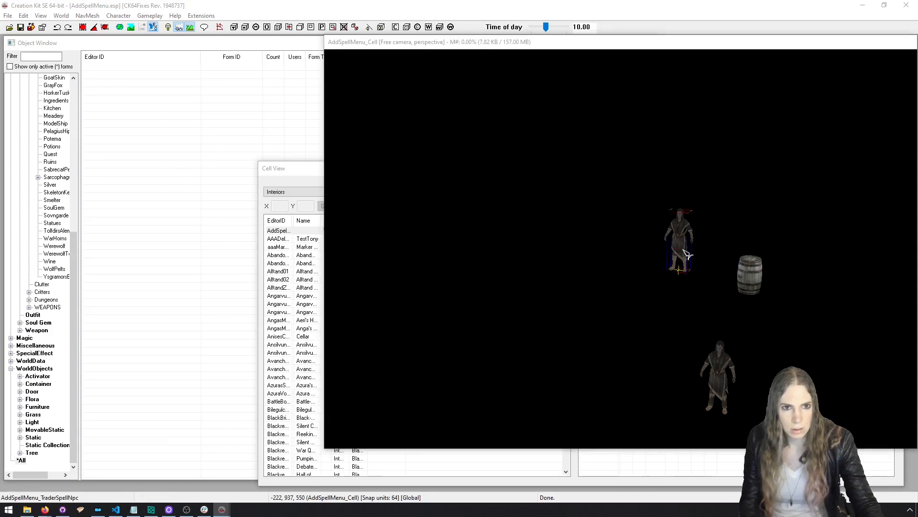
{"action": "left_click", "coordinate": [545, 130]}
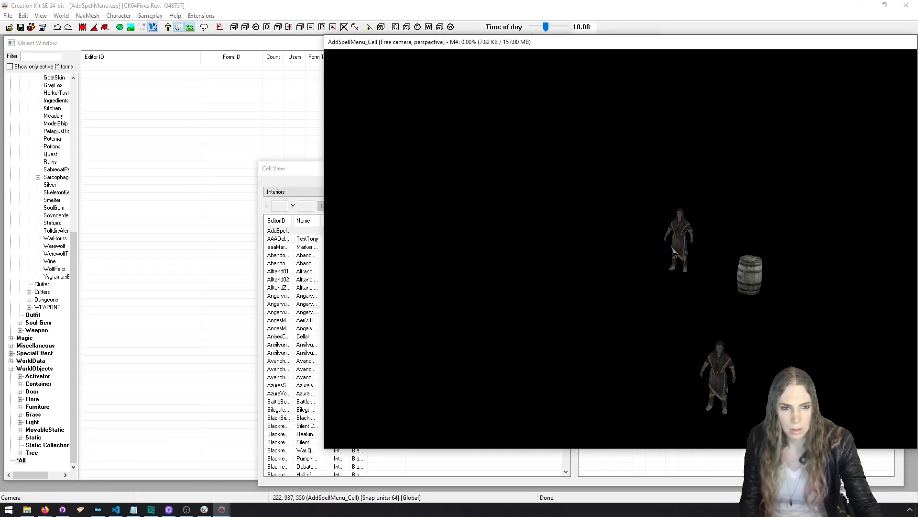
{"action": "key", "text": "Delete"}
{"action": "key", "text": "ctrl+s"}
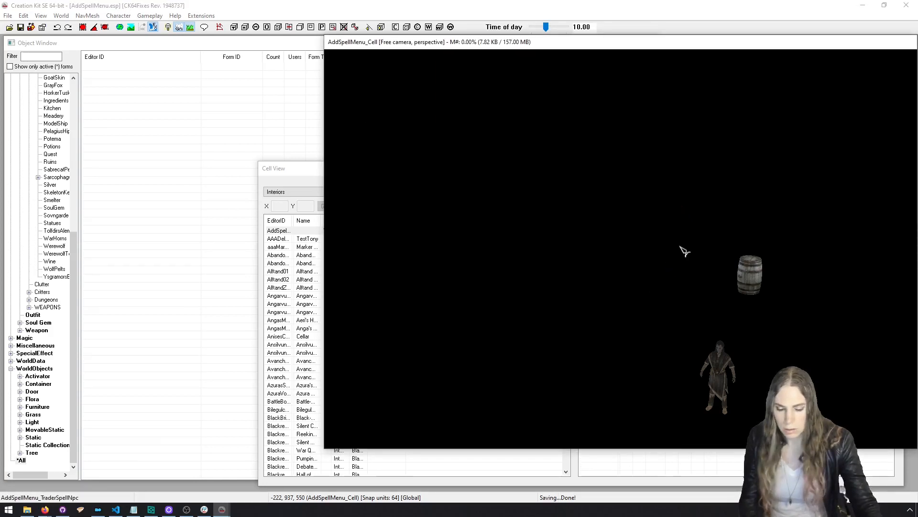
Reposition the render window, close the Creation Kit and launch SSEEdit from Mod Organizer.
{"action": "left_click_drag", "start_coordinate": [866, 47], "coordinate": [785, 50]}
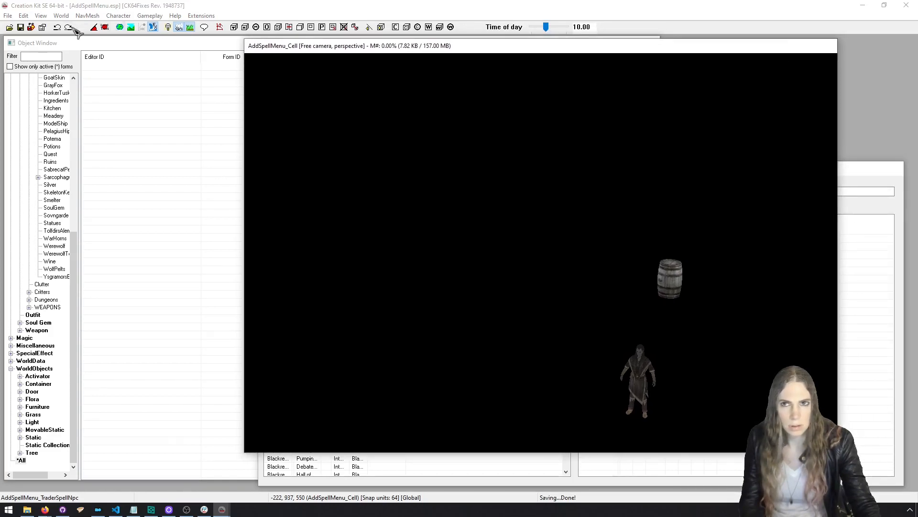
{"action": "left_click", "coordinate": [906, 5]}
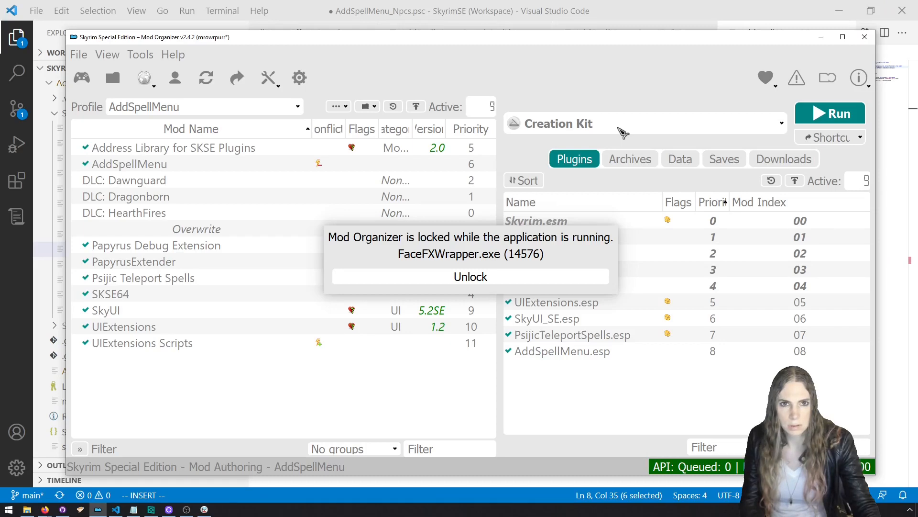
{"action": "left_click", "coordinate": [621, 128]}
{"action": "left_click", "coordinate": [616, 232]}
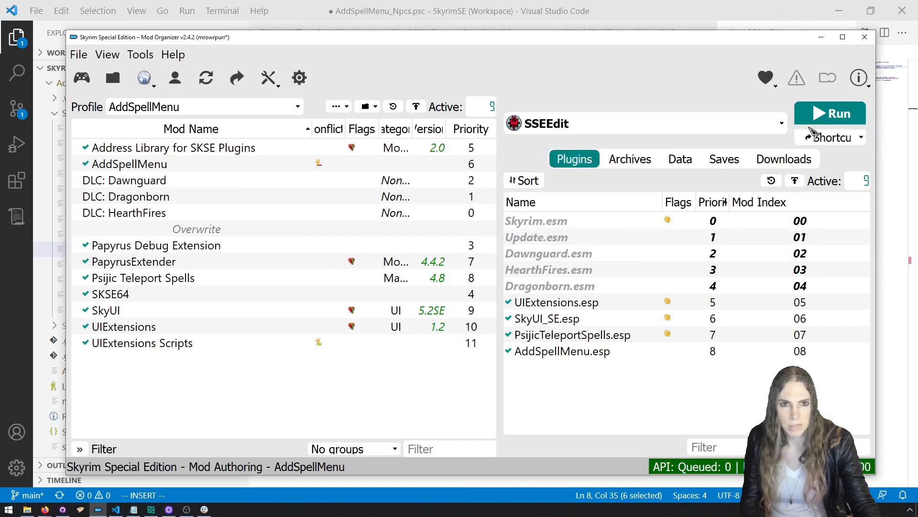
{"action": "left_click", "coordinate": [831, 118]}
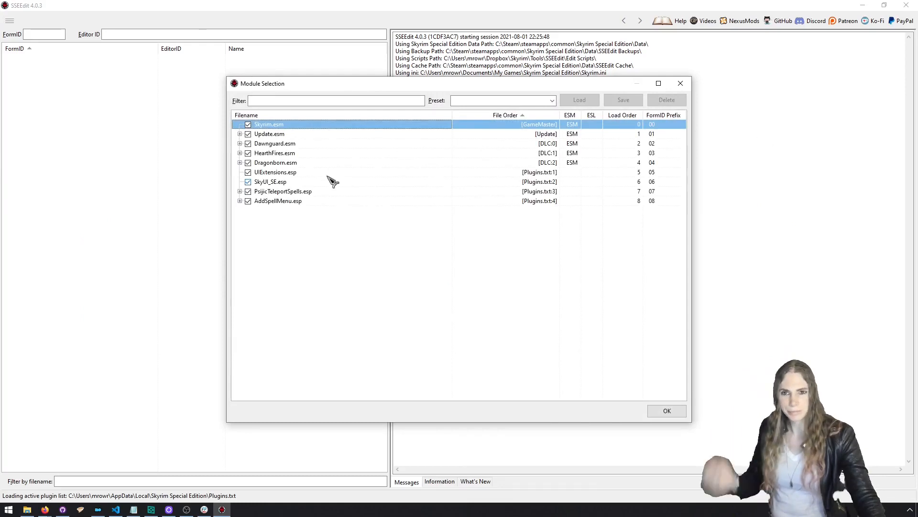
Load only AddSpellMenu.esp in SSEEdit by deselecting all modules and selecting that plugin.
{"action": "right_click", "coordinate": [328, 175]}
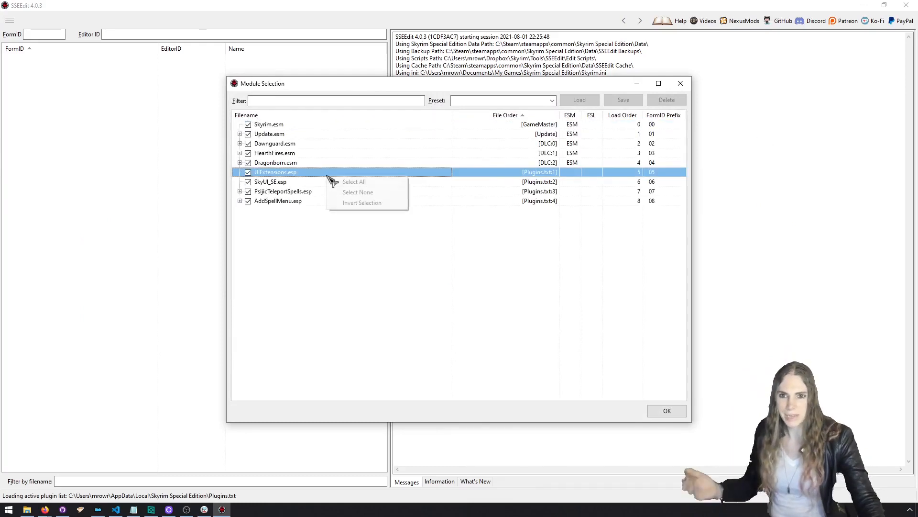
{"action": "left_click", "coordinate": [340, 190]}
{"action": "left_click", "coordinate": [249, 201]}
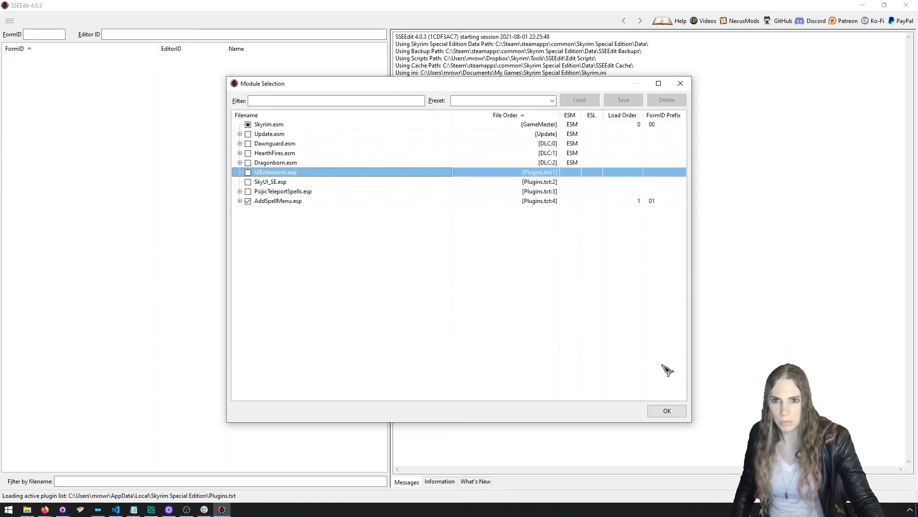
{"action": "left_click", "coordinate": [667, 409]}
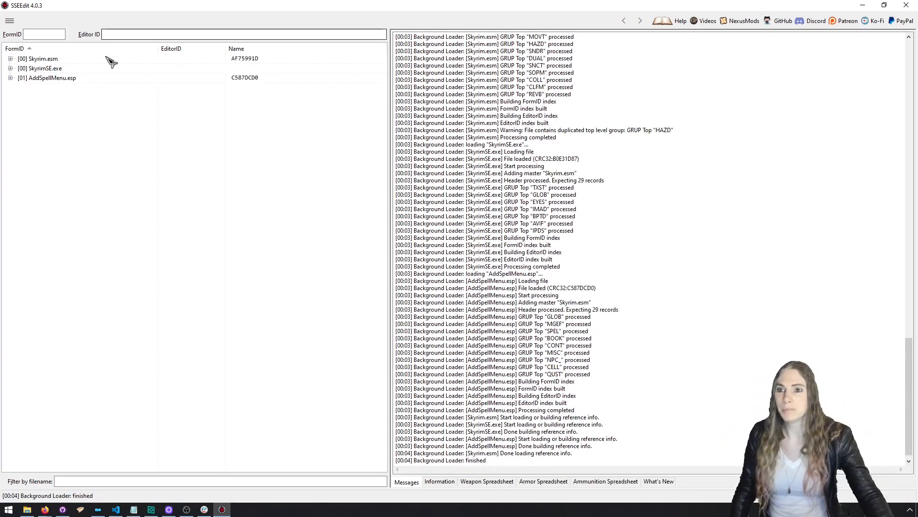
Examine the placed NPC and placed object records under AddSpellMenu_Cell in AddSpellMenu.esp, widening the EditorID column.
{"action": "left_click", "coordinate": [10, 77]}
{"action": "left_click", "coordinate": [20, 106]}
{"action": "left_click", "coordinate": [29, 116]}
{"action": "left_click", "coordinate": [39, 126]}
{"action": "left_click", "coordinate": [49, 135]}
{"action": "left_click", "coordinate": [58, 145]}
{"action": "left_click", "coordinate": [103, 154]}
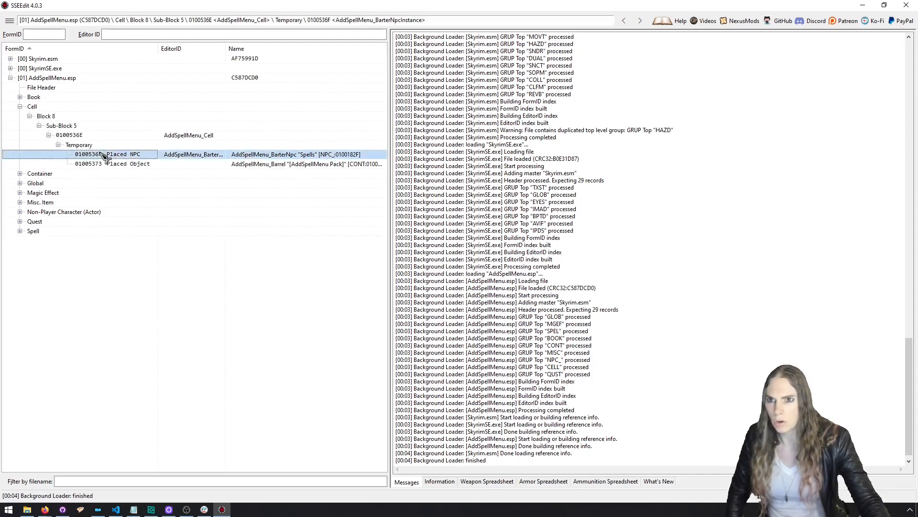
{"action": "left_click", "coordinate": [120, 163]}
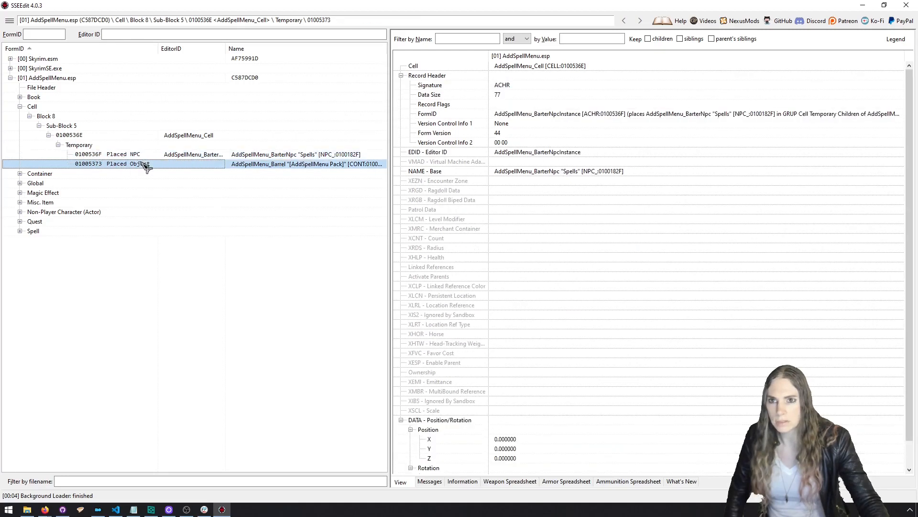
{"action": "left_click_drag", "start_coordinate": [225, 52], "coordinate": [271, 57]}
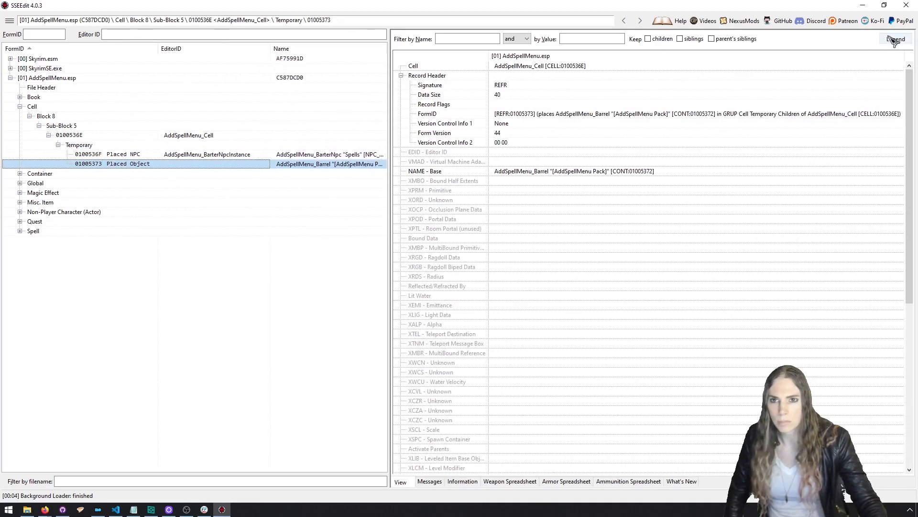
Close SSEEdit and launch the Creation Kit again from Mod Organizer.
{"action": "left_click", "coordinate": [906, 5]}
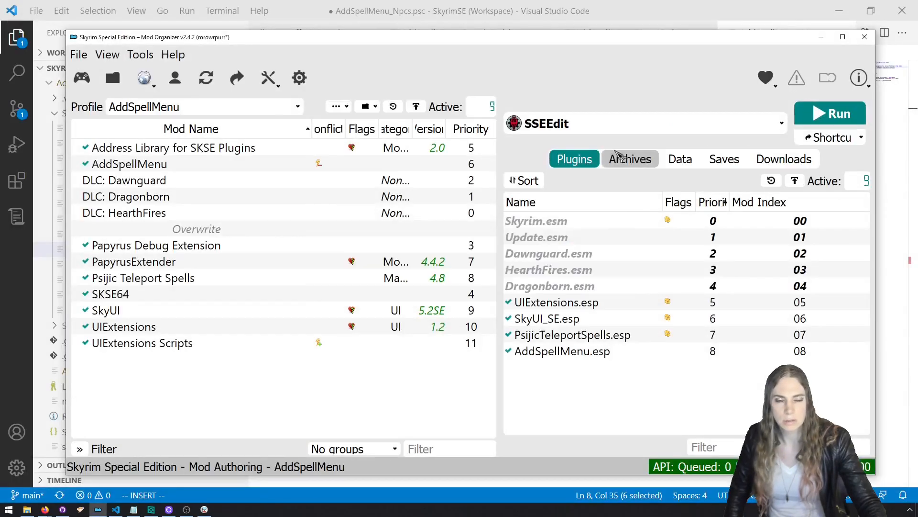
{"action": "left_click", "coordinate": [598, 125]}
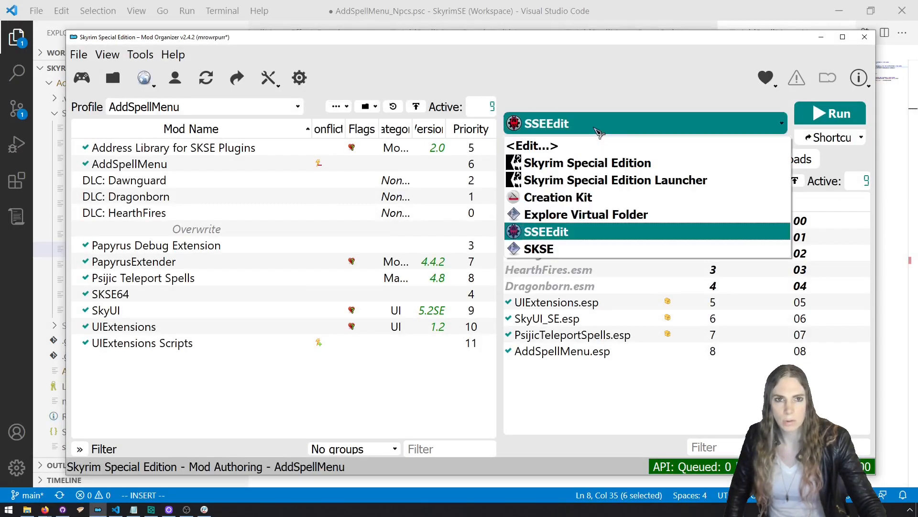
{"action": "left_click", "coordinate": [593, 197]}
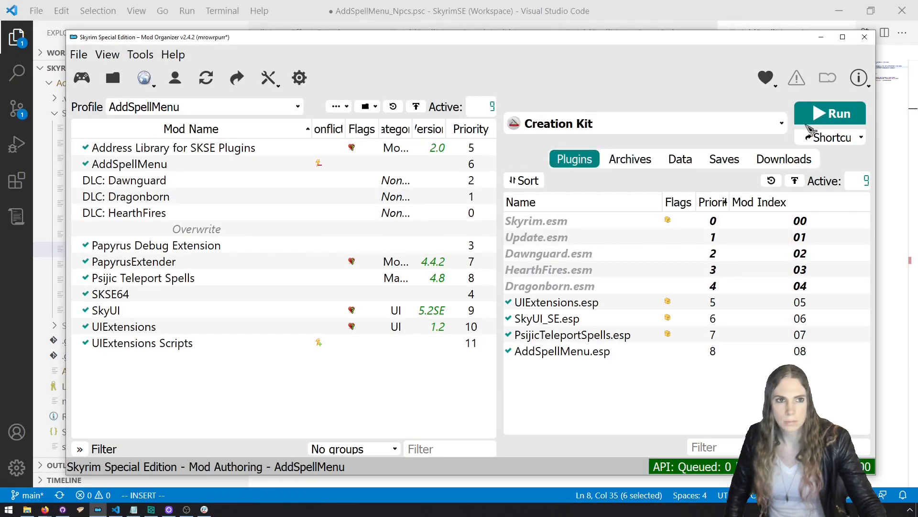
{"action": "left_click", "coordinate": [809, 121]}
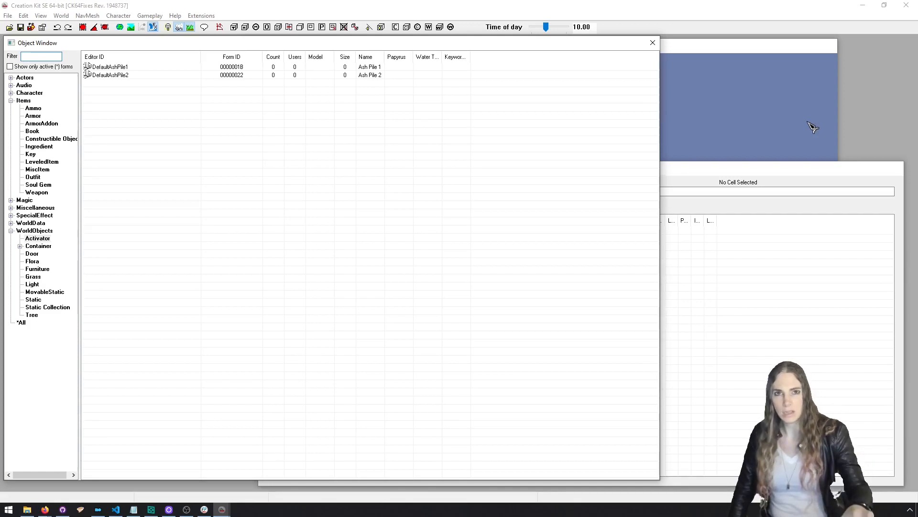
Set AddSpellMenu.esp as the active file and load it in the Creation Kit.
{"action": "left_click", "coordinate": [813, 127]}
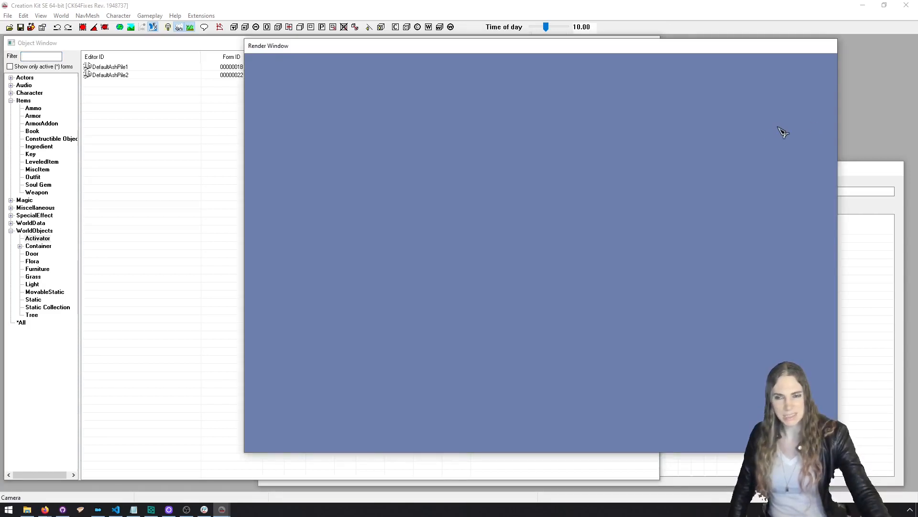
{"action": "left_click", "coordinate": [865, 222]}
{"action": "left_click", "coordinate": [20, 27]}
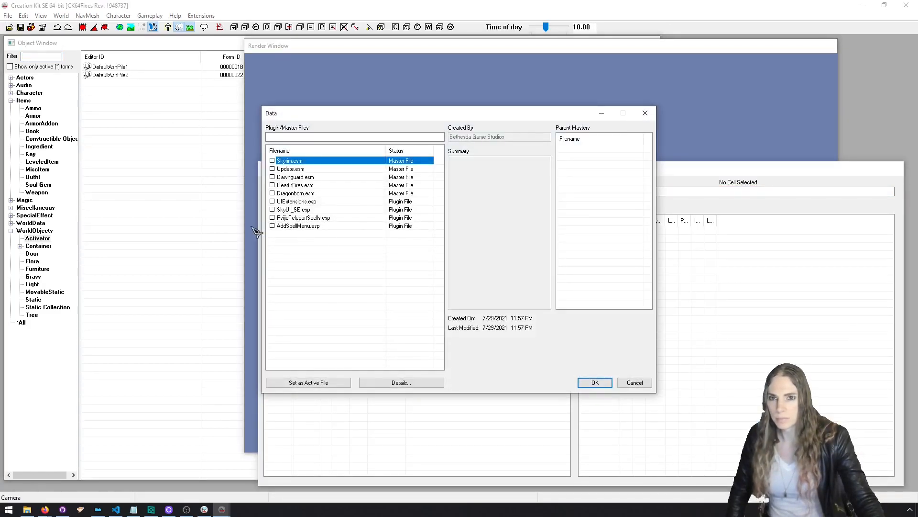
{"action": "double_click", "coordinate": [272, 226]}
{"action": "left_click", "coordinate": [327, 384]}
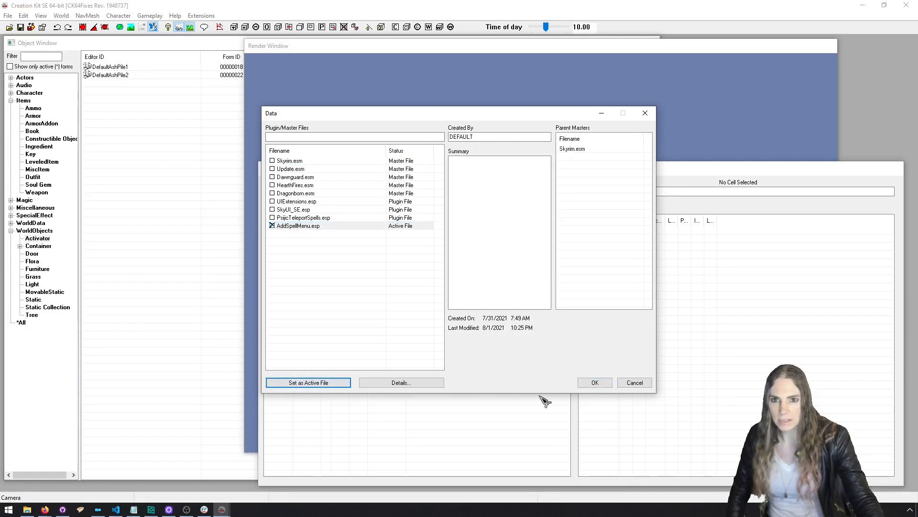
{"action": "left_click", "coordinate": [595, 383]}
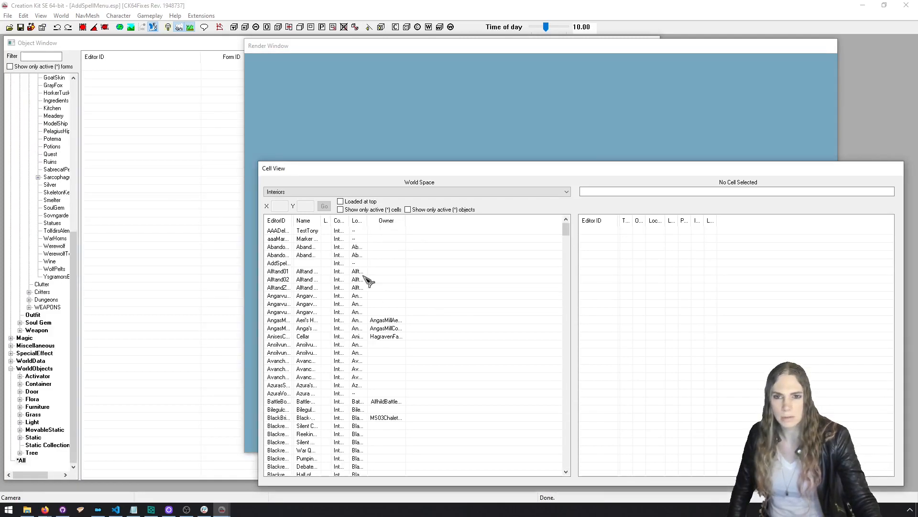
Load AddSpellMenu_Cell into the render view and filter the object list by "addspell".
{"action": "left_click", "coordinate": [283, 247]}
{"action": "double_click", "coordinate": [283, 263]}
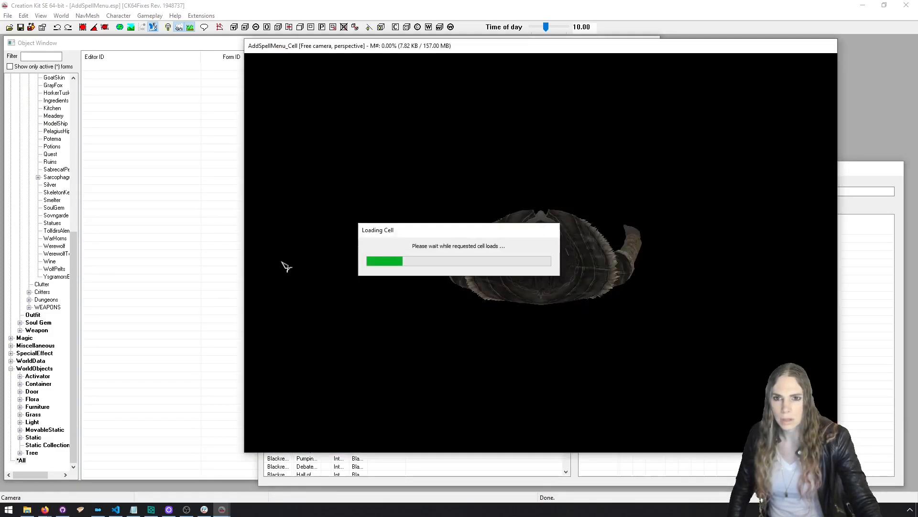
{"action": "left_click", "coordinate": [52, 56]}
{"action": "type", "text": "add spell"}
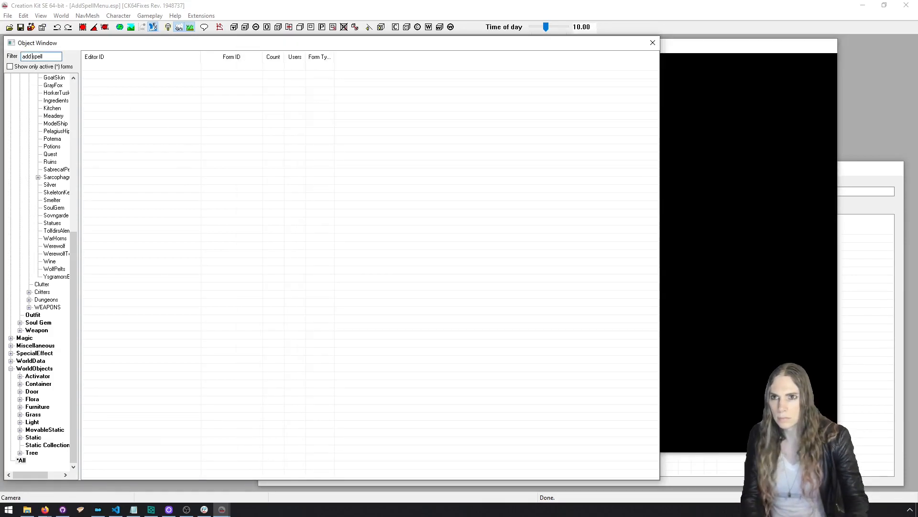
Inspect the reference properties of the barter NPC standing in AddSpellMenu_Cell, leaving them unedited.
{"action": "left_click", "coordinate": [707, 46]}
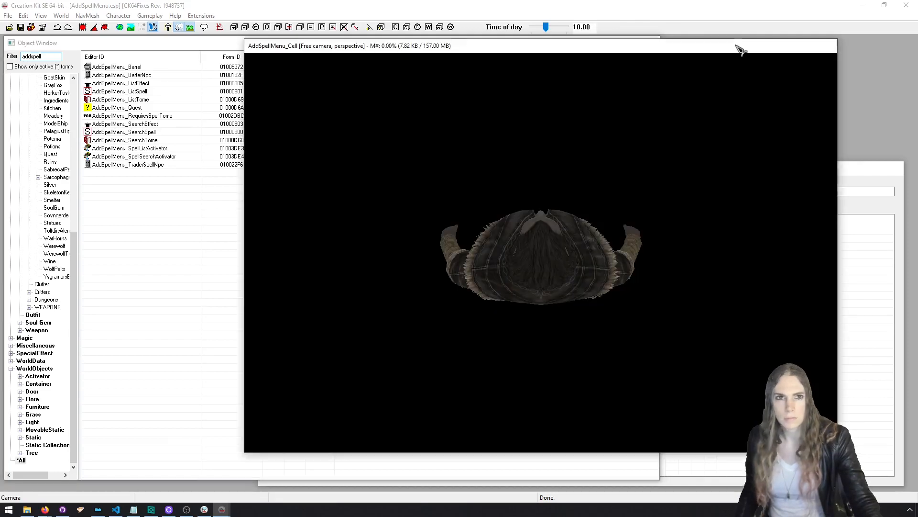
{"action": "left_click", "coordinate": [561, 233]}
{"action": "scroll", "coordinate": [561, 233], "scroll_direction": "down", "scroll_amount": 6}
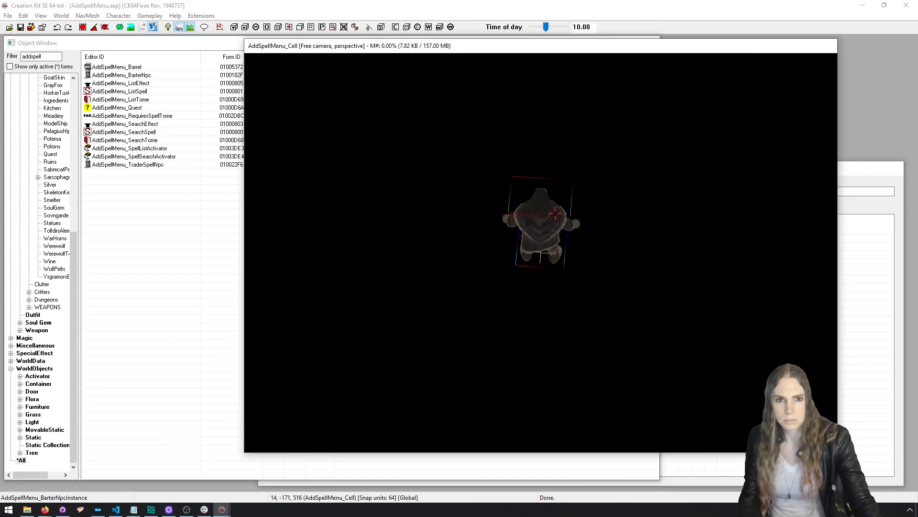
{"action": "middle_click_drag", "start_coordinate": [625, 176], "coordinate": [582, 186]}
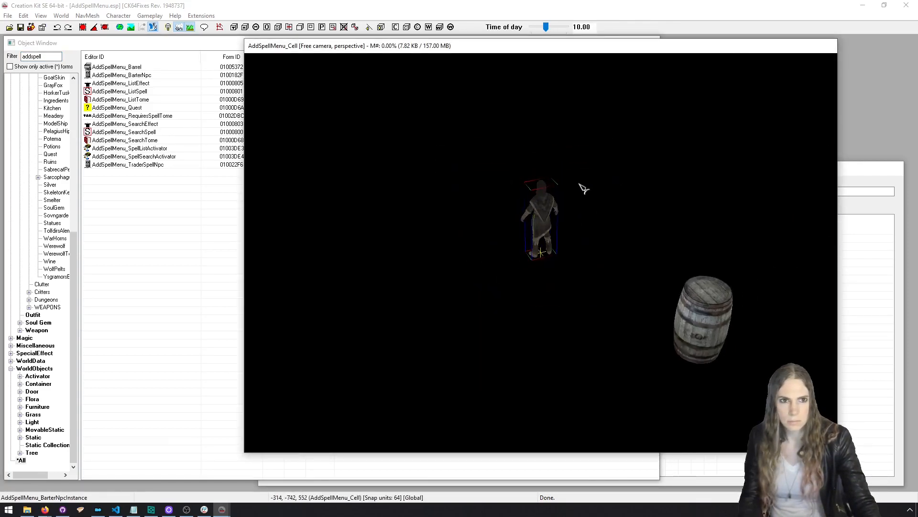
{"action": "double_click", "coordinate": [553, 204]}
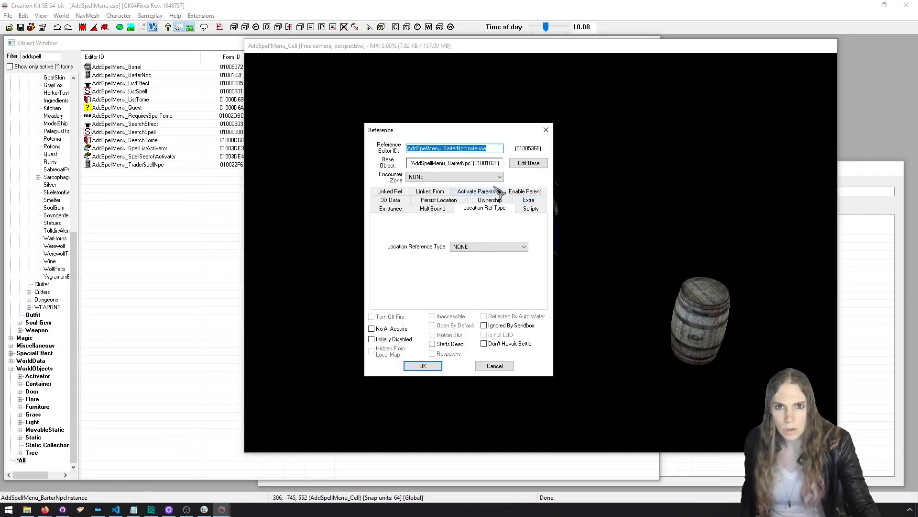
{"action": "left_click", "coordinate": [547, 130]}
Review the ID, name and short name of the AddSpellMenu_TraderSpellNpc actor and cancel out of its record.
{"action": "left_click", "coordinate": [190, 140]}
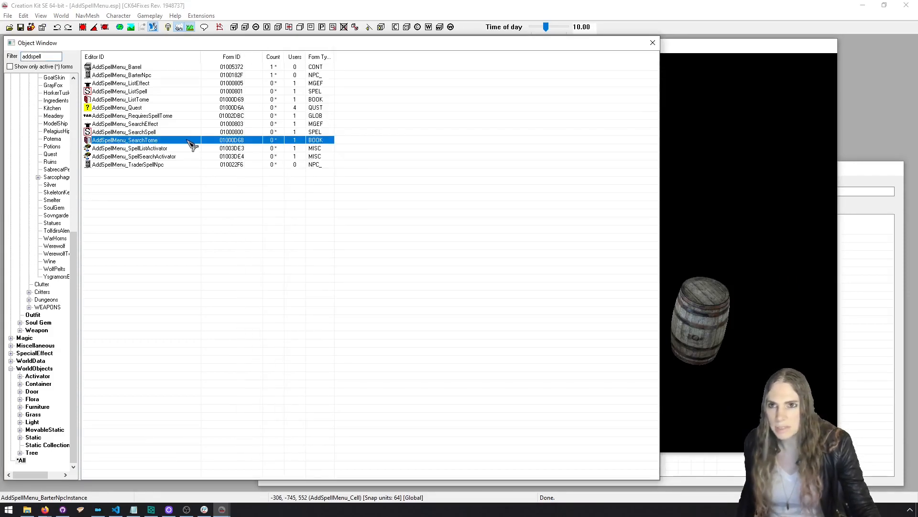
{"action": "left_click", "coordinate": [166, 166]}
{"action": "left_click", "coordinate": [157, 166]}
{"action": "left_click", "coordinate": [158, 174]}
{"action": "left_click", "coordinate": [158, 167]}
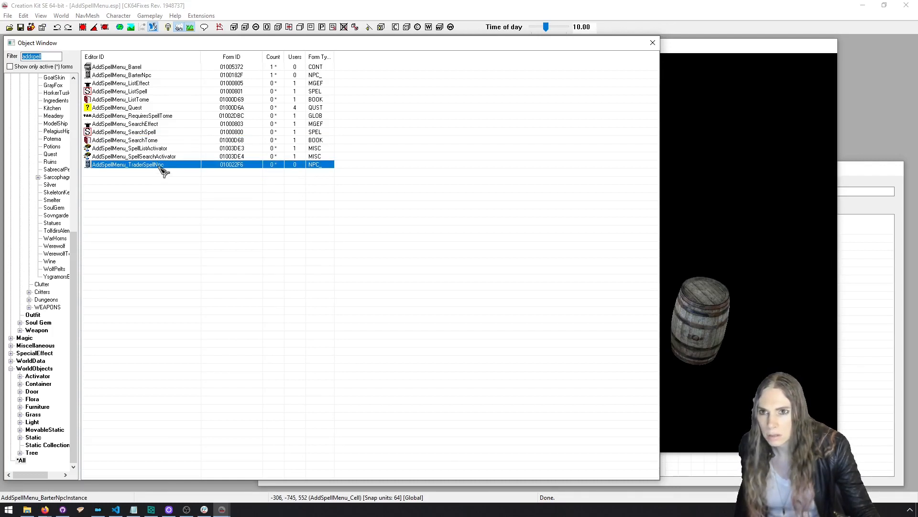
{"action": "double_click", "coordinate": [161, 169]}
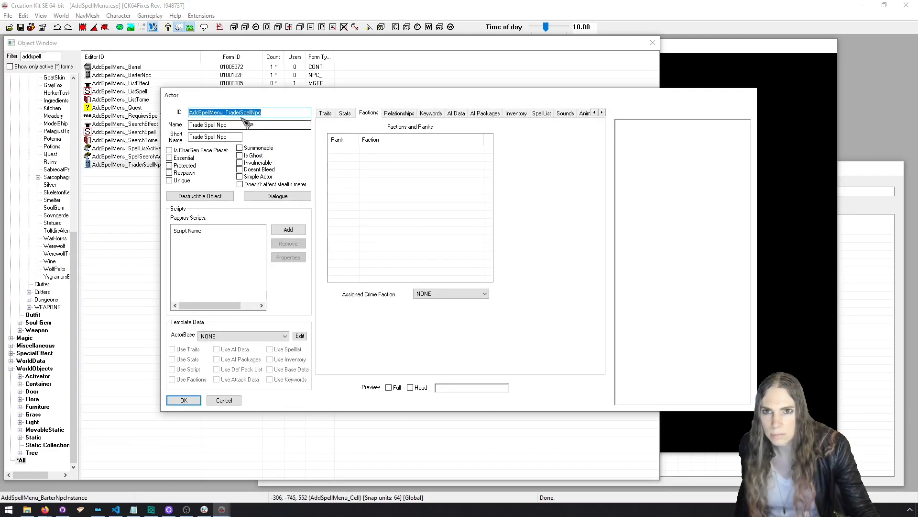
{"action": "left_click", "coordinate": [234, 112]}
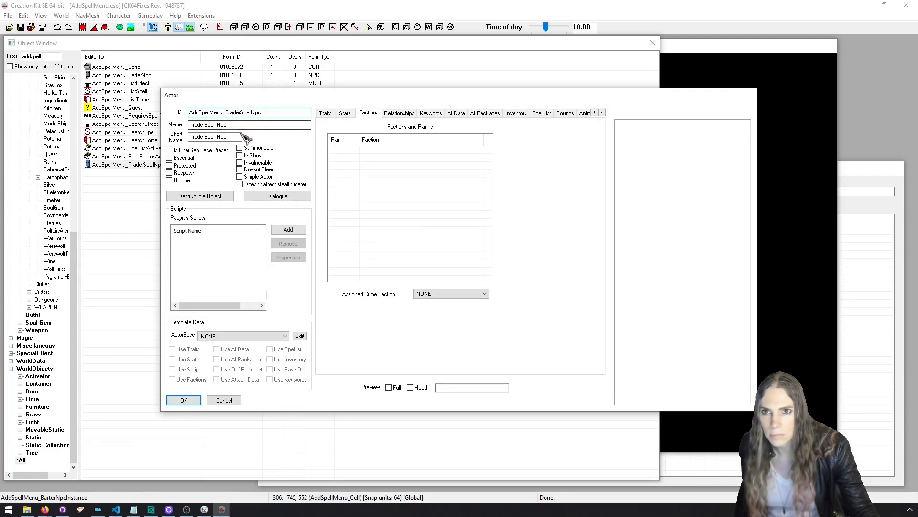
{"action": "left_click_drag", "start_coordinate": [227, 137], "coordinate": [191, 136]}
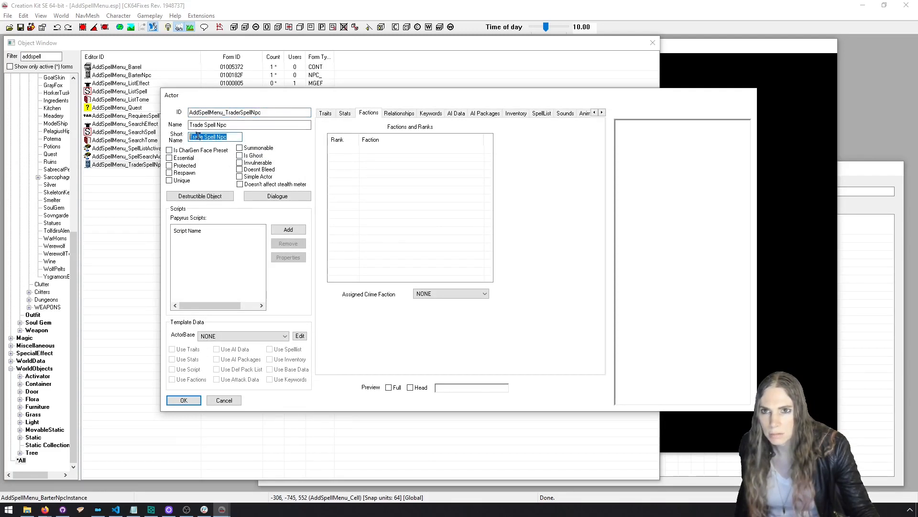
{"action": "left_click", "coordinate": [230, 401]}
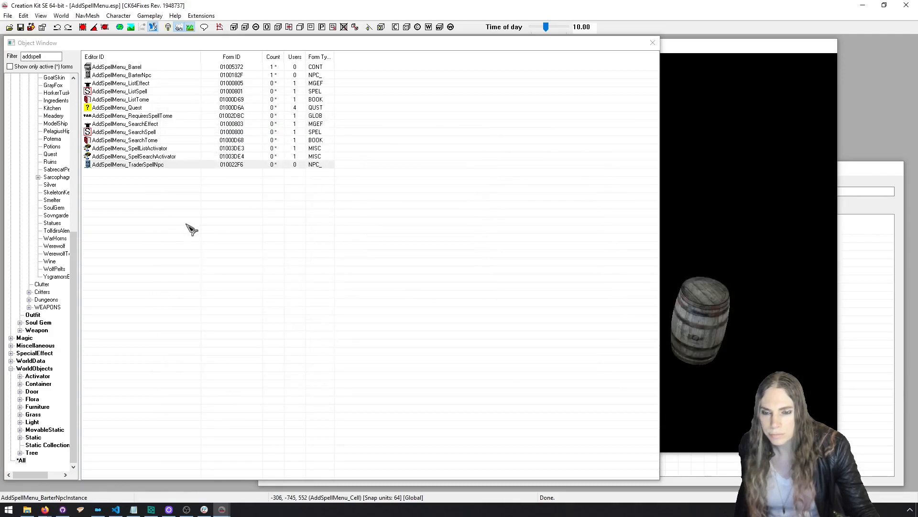
Place AddSpellMenu_TraderSpellNpc in the cell above the barrel and set its reference editor ID to AddSpellMenu_TraderSpellNpcInstance.
{"action": "left_click_drag", "start_coordinate": [152, 166], "coordinate": [322, 206]}
{"action": "left_click_drag", "start_coordinate": [697, 190], "coordinate": [701, 188]}
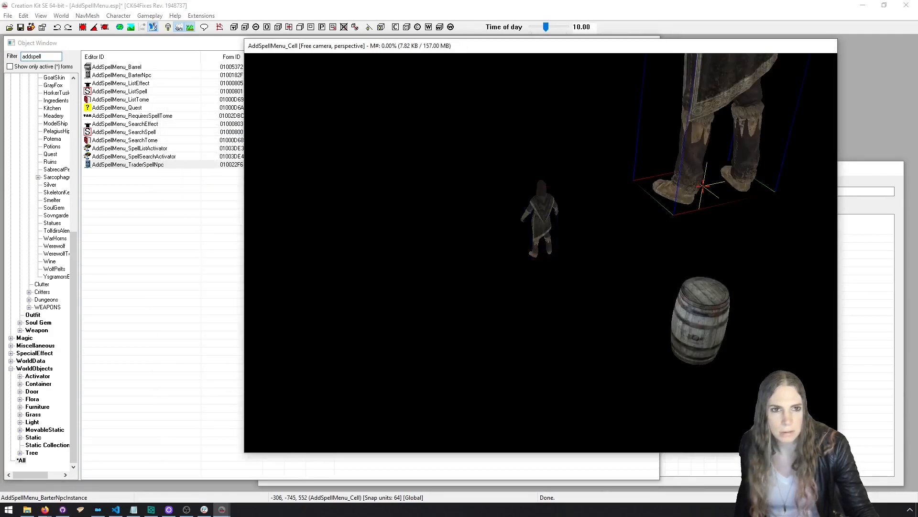
{"action": "double_click", "coordinate": [699, 177]}
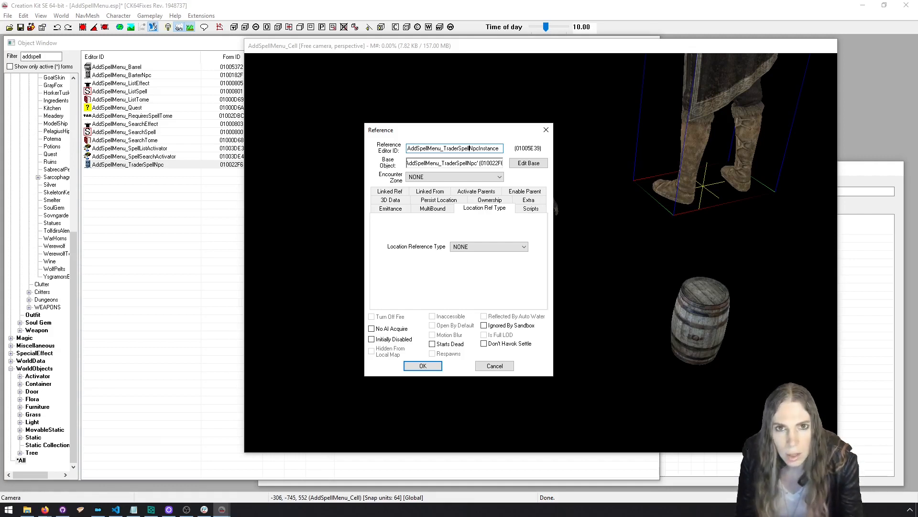
{"action": "left_click", "coordinate": [435, 367]}
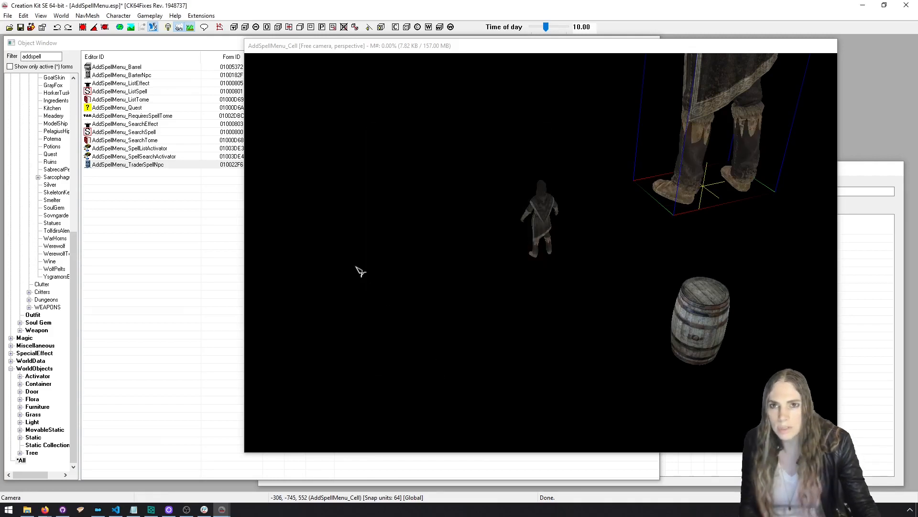
Look up the trader NPC reference's form ID, set GetTraderContainerNpc to use 0x5e39 in Visual Studio Code, and save the script.
{"action": "double_click", "coordinate": [693, 141]}
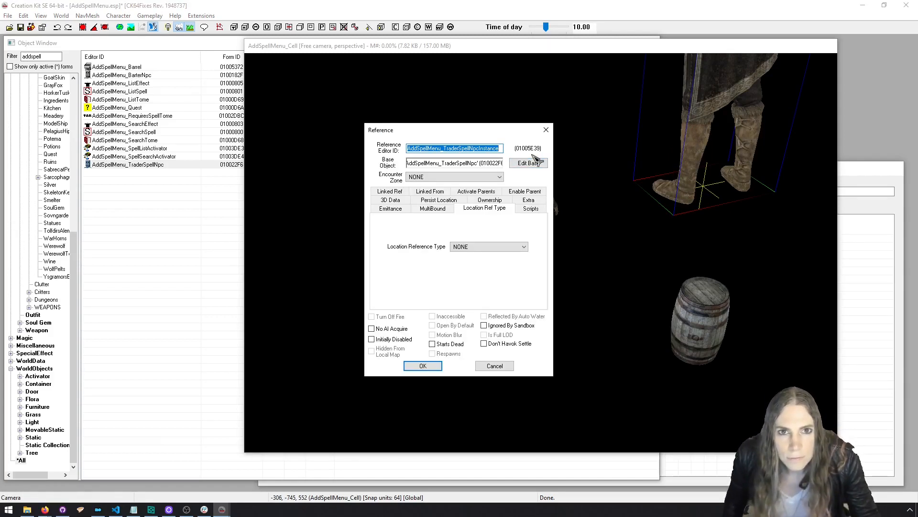
{"action": "left_click", "coordinate": [116, 509]}
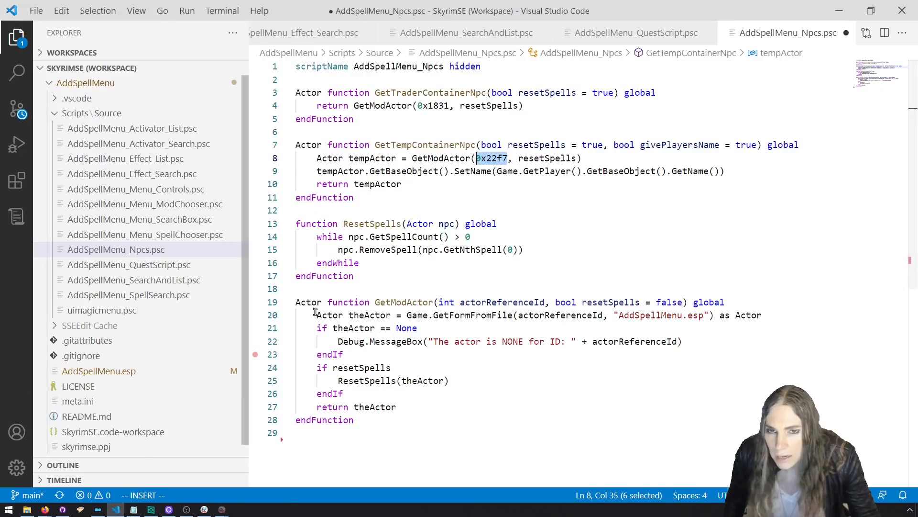
{"action": "double_click", "coordinate": [448, 106]}
{"action": "type", "text": "0x5e"}
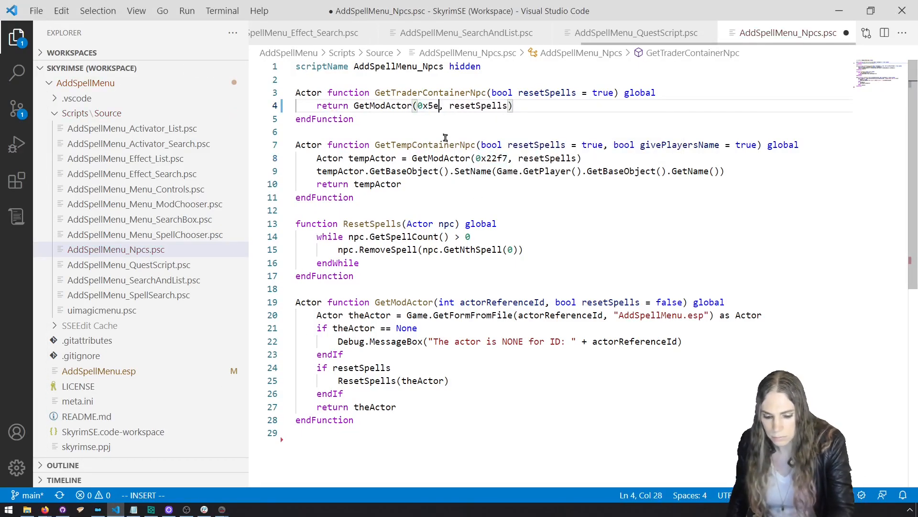
{"action": "type", "text": "39"}
{"action": "key", "text": "ctrl+s"}
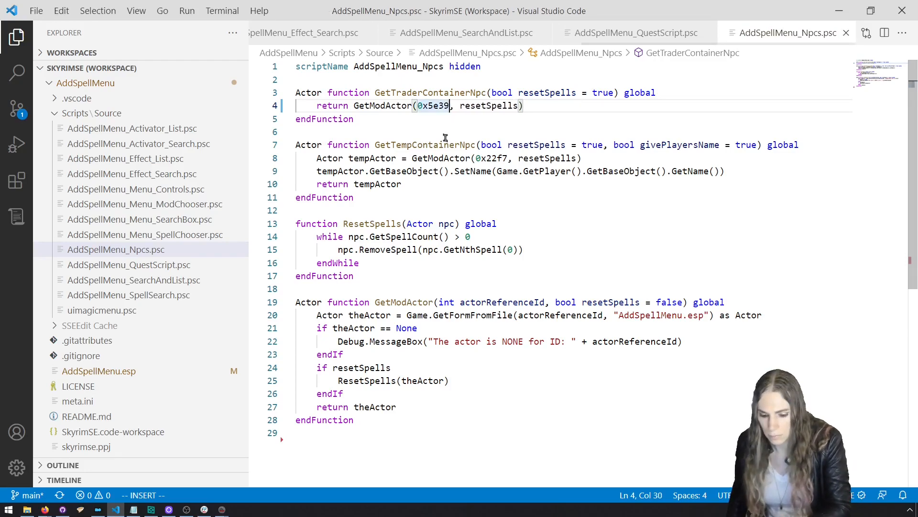
Compare the form IDs of the barter and trader NPC references in the Creation Kit, and return to the AddSpellMenu_Npcs script.
{"action": "key", "text": "alt+Tab"}
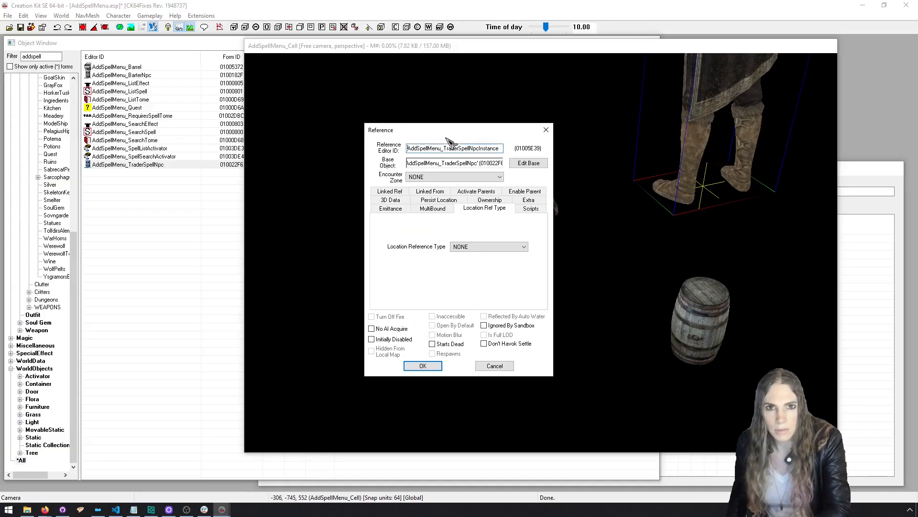
{"action": "left_click", "coordinate": [545, 129]}
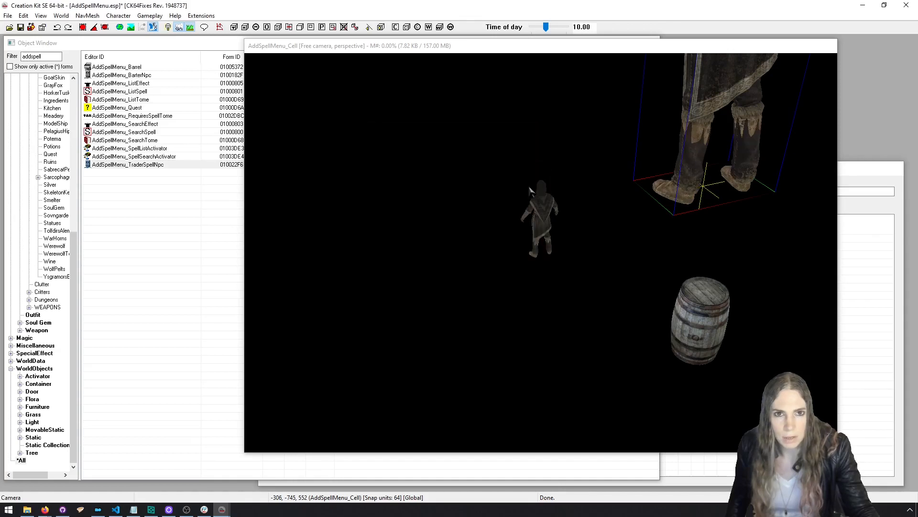
{"action": "double_click", "coordinate": [546, 210]}
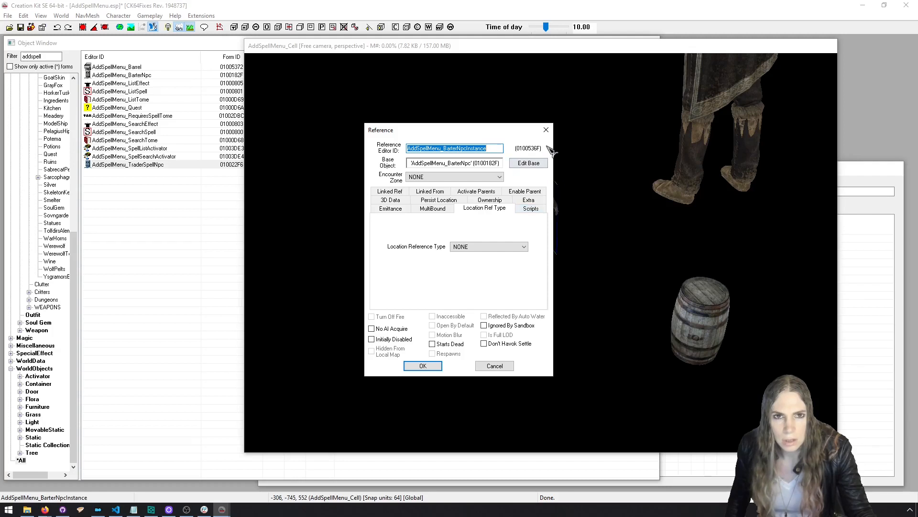
{"action": "left_click", "coordinate": [546, 130]}
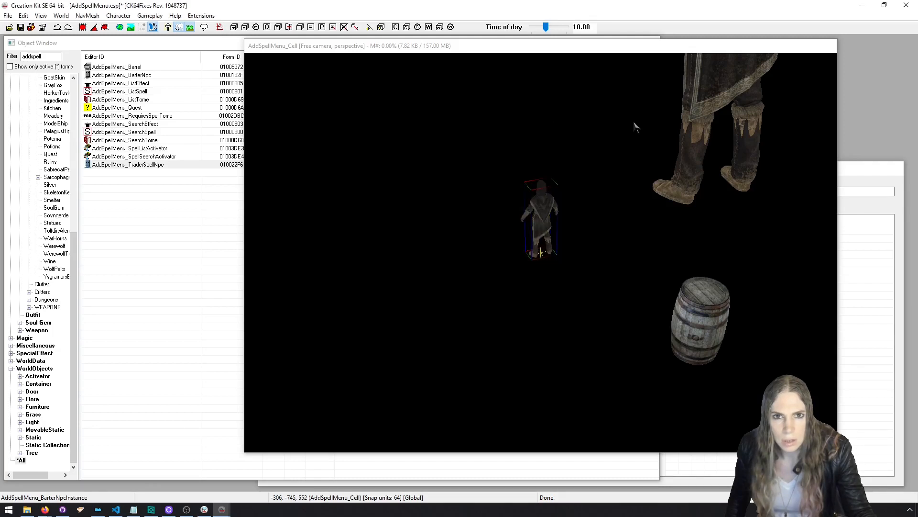
{"action": "double_click", "coordinate": [697, 114]}
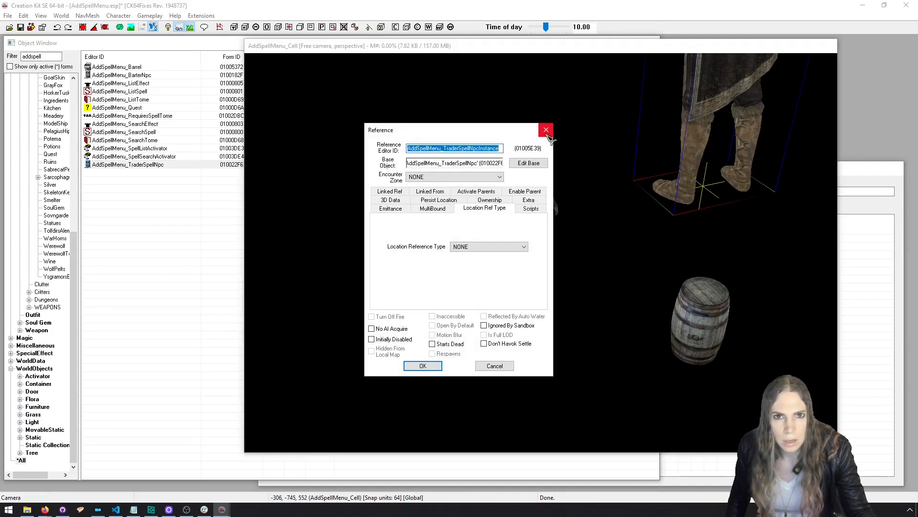
{"action": "double_click", "coordinate": [539, 217]}
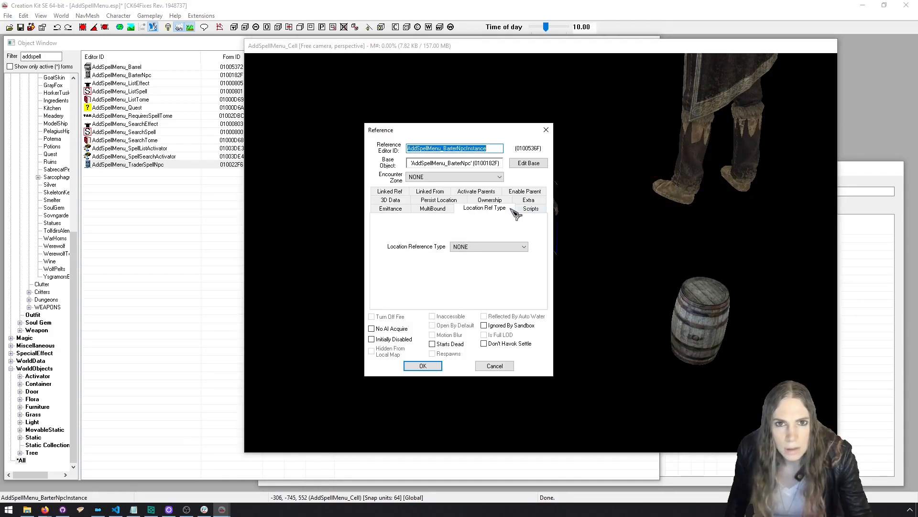
{"action": "key", "text": "alt+Tab"}
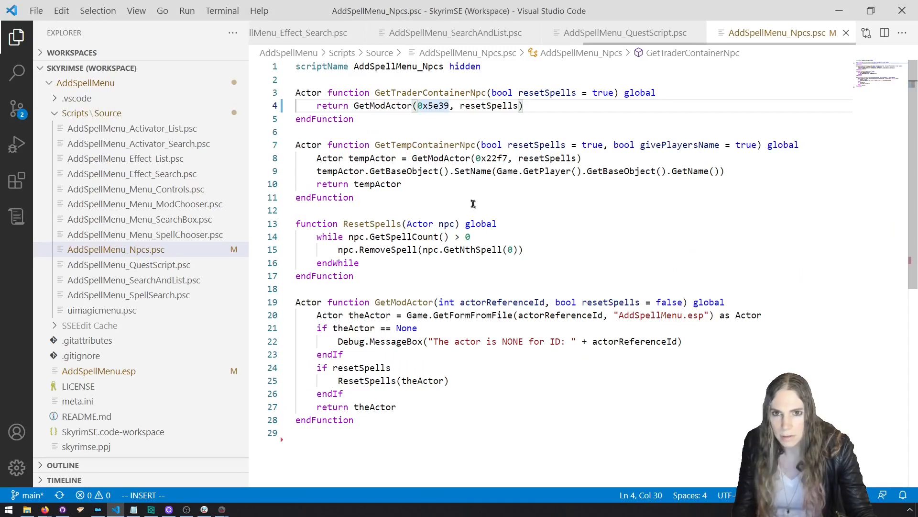
Change the form ID passed to GetModActor in GetTempContainerNpc to 0x182f and save the script.
{"action": "double_click", "coordinate": [490, 158]}
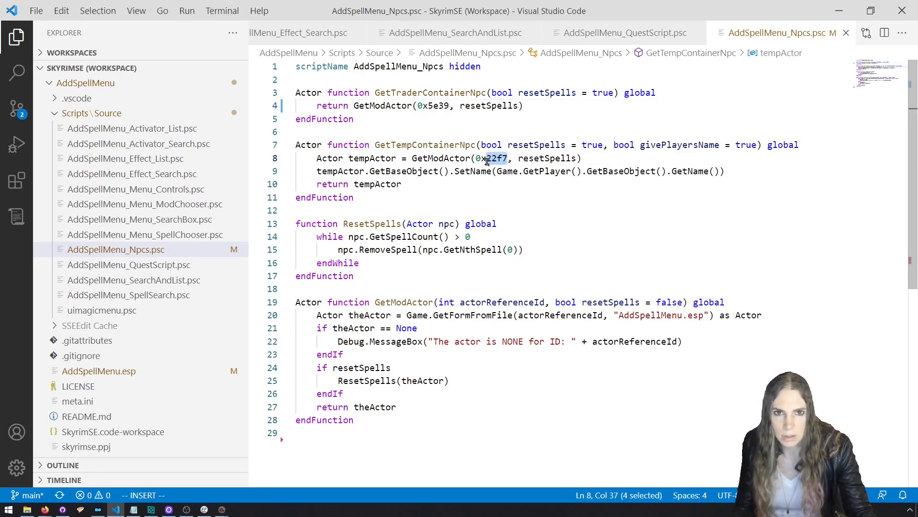
{"action": "type", "text": "0x182f"}
{"action": "key", "text": "ctrl+s"}
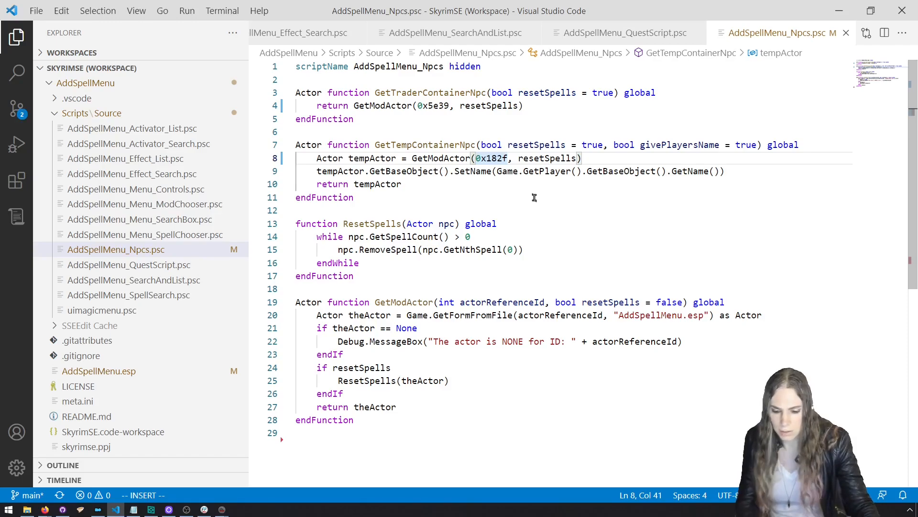
Switch to Creation Kit, close the open reference, and compare the name fields of the AddSpellMenu_TraderSpellNpc and AddSpellMenu_BarterNpc actors.
{"action": "key", "text": "alt+Tab"}
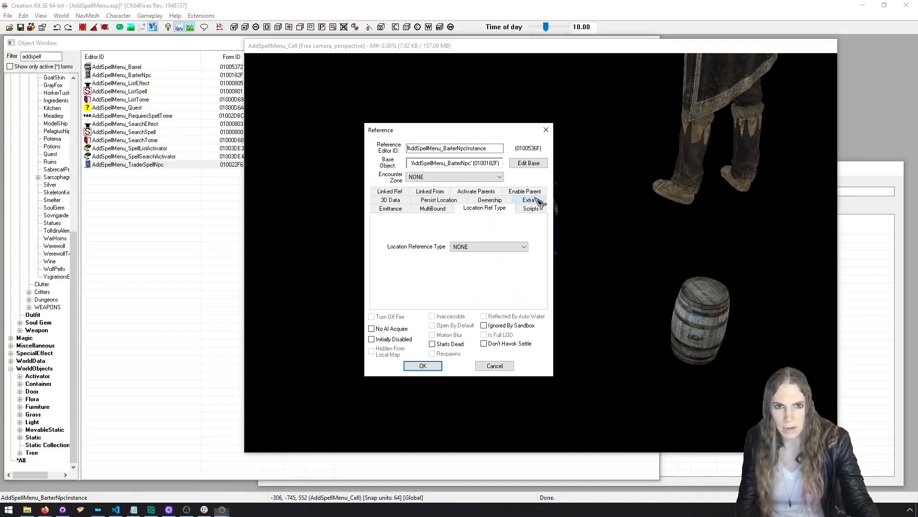
{"action": "left_click", "coordinate": [546, 130]}
{"action": "left_click", "coordinate": [175, 168]}
{"action": "double_click", "coordinate": [175, 165]}
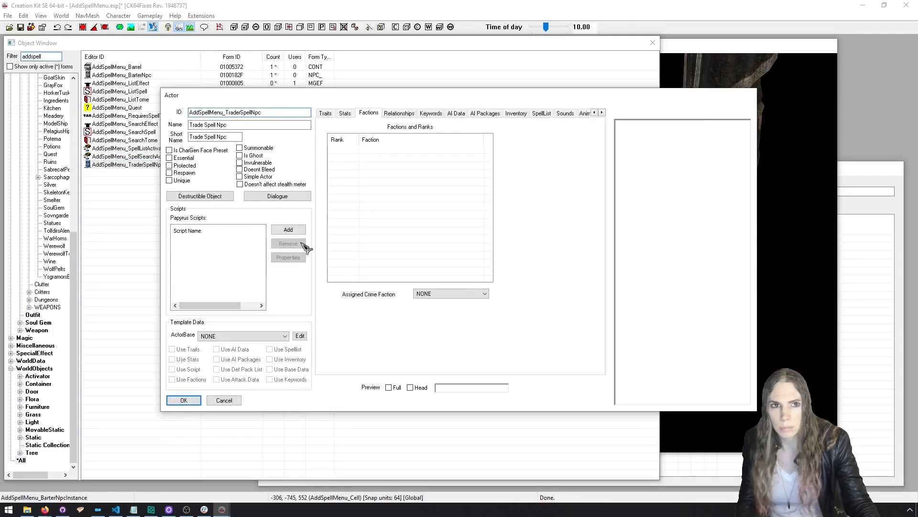
{"action": "left_click", "coordinate": [231, 401]}
{"action": "double_click", "coordinate": [168, 76]}
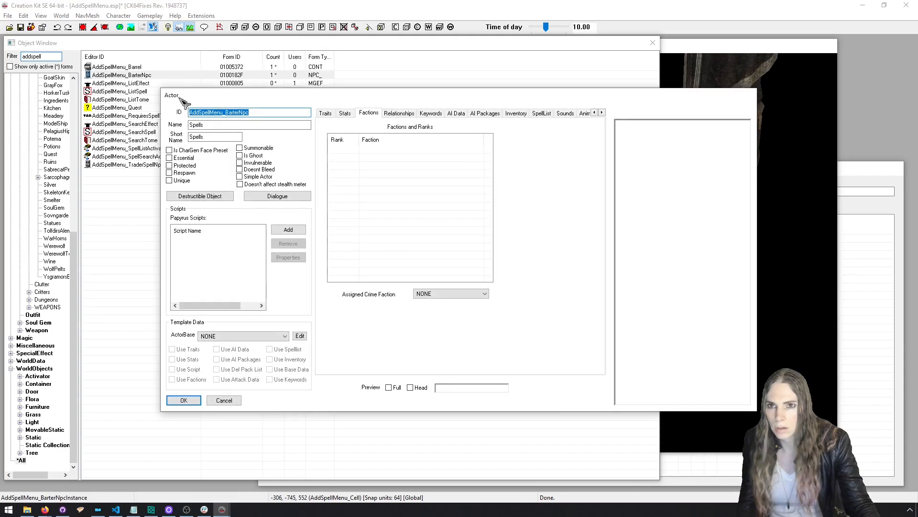
{"action": "left_click", "coordinate": [233, 399]}
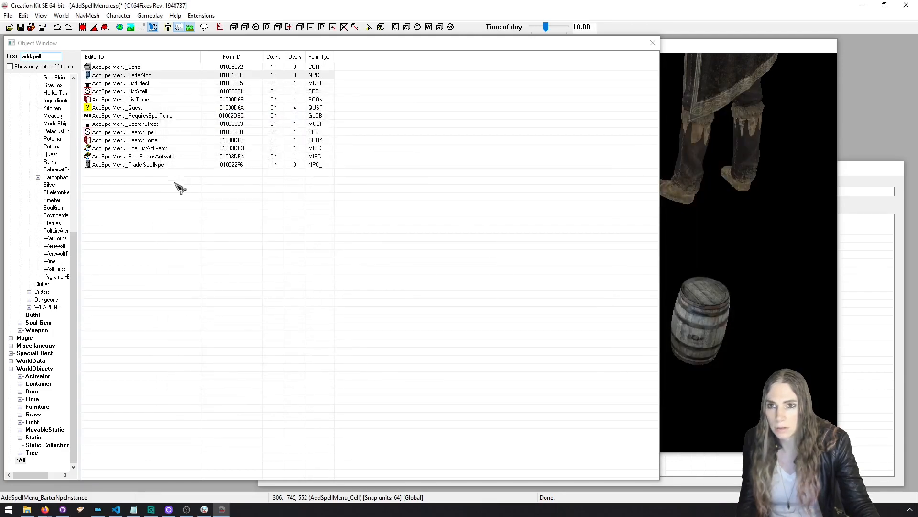
Set the name and short name of the AddSpellMenu_TraderSpellNpc actor to Spells and save the plugin.
{"action": "left_click", "coordinate": [176, 165]}
{"action": "double_click", "coordinate": [176, 165]}
{"action": "key", "text": "Tab"}
{"action": "type", "text": "S"}
{"action": "key", "text": "Tab"}
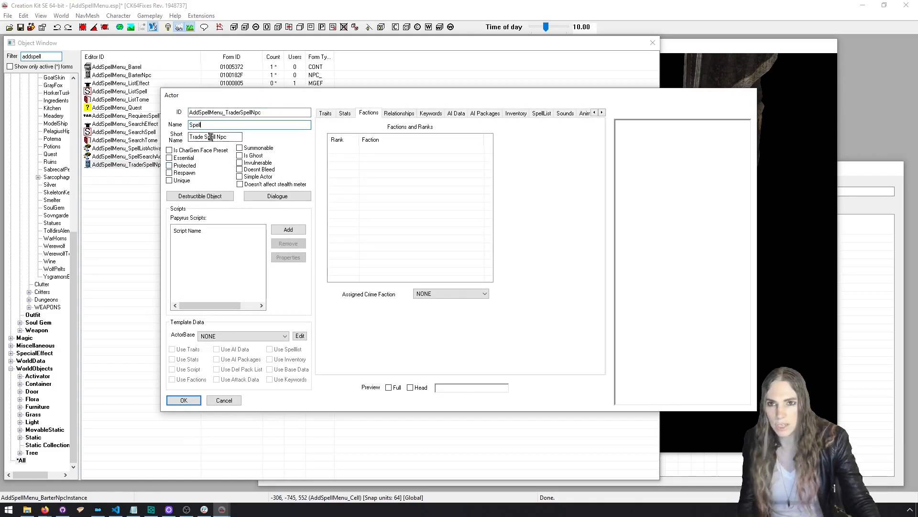
{"action": "type", "text": "Spells"}
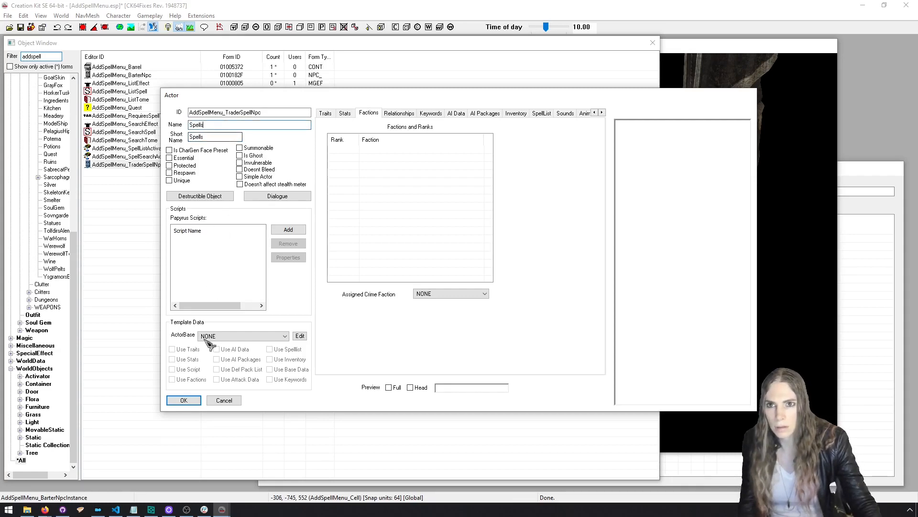
{"action": "left_click", "coordinate": [195, 400]}
{"action": "left_click", "coordinate": [21, 27]}
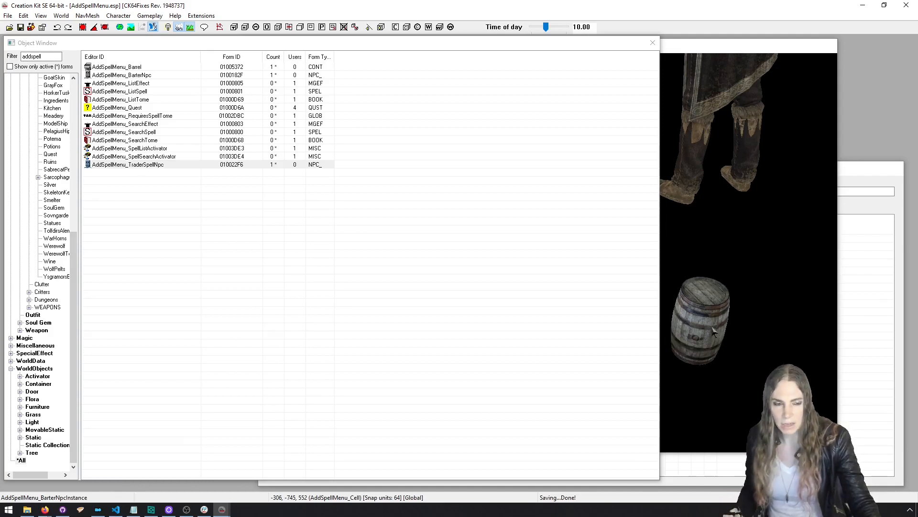
Give the barrel placed in the cell the reference editor ID AddSpellMenu_PackInstance.
{"action": "double_click", "coordinate": [713, 331]}
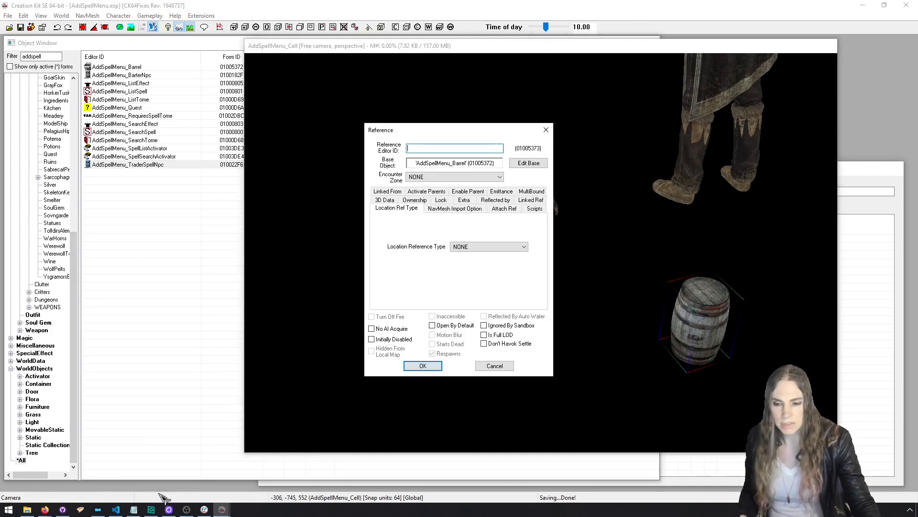
{"action": "mouse_move", "coordinate": [111, 512]}
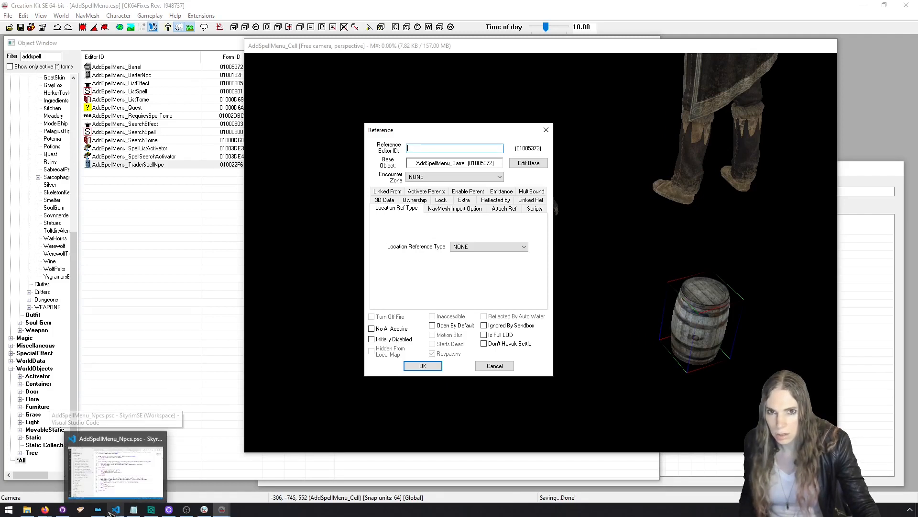
{"action": "type", "text": "AddSpellMenu_PackInstance"}
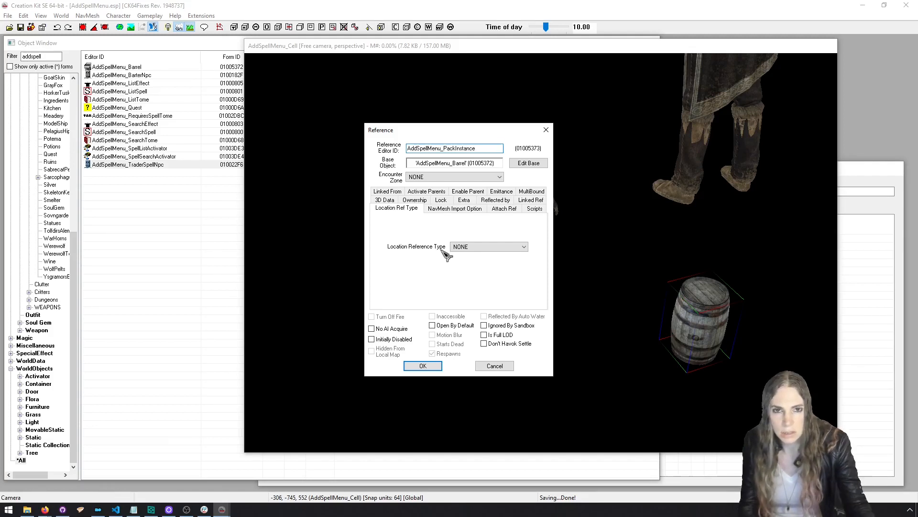
{"action": "left_click", "coordinate": [422, 365]}
Reopen the barrel's reference properties to read its form ID, and open AddSpellMenu_QuestScript.psc in Visual Studio Code.
{"action": "double_click", "coordinate": [718, 315]}
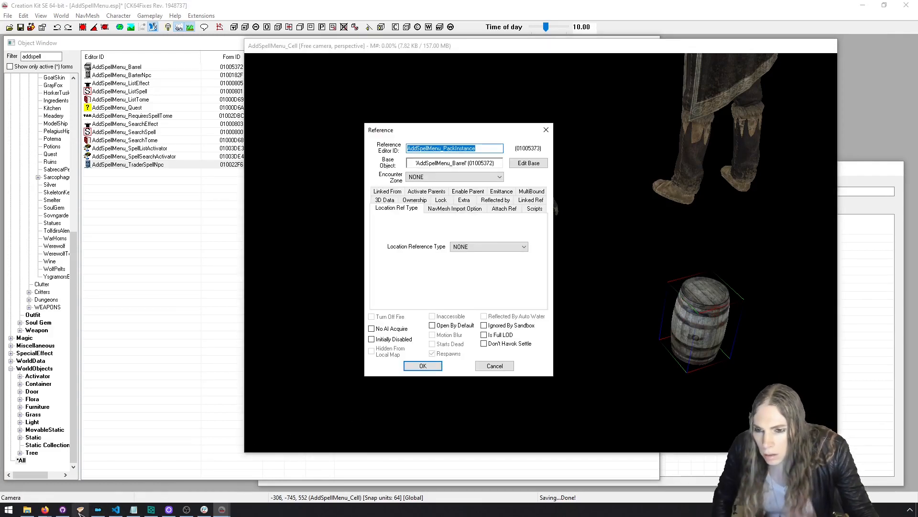
{"action": "mouse_move", "coordinate": [152, 511]}
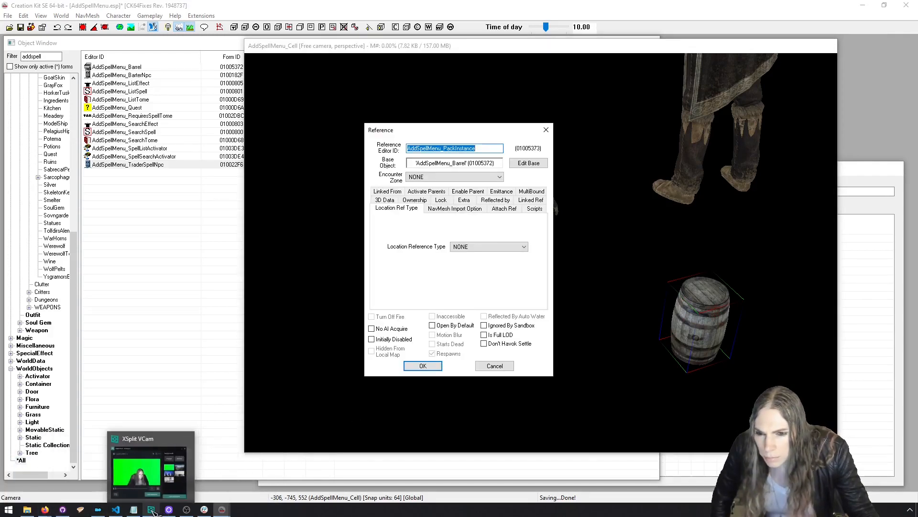
{"action": "left_click", "coordinate": [116, 509]}
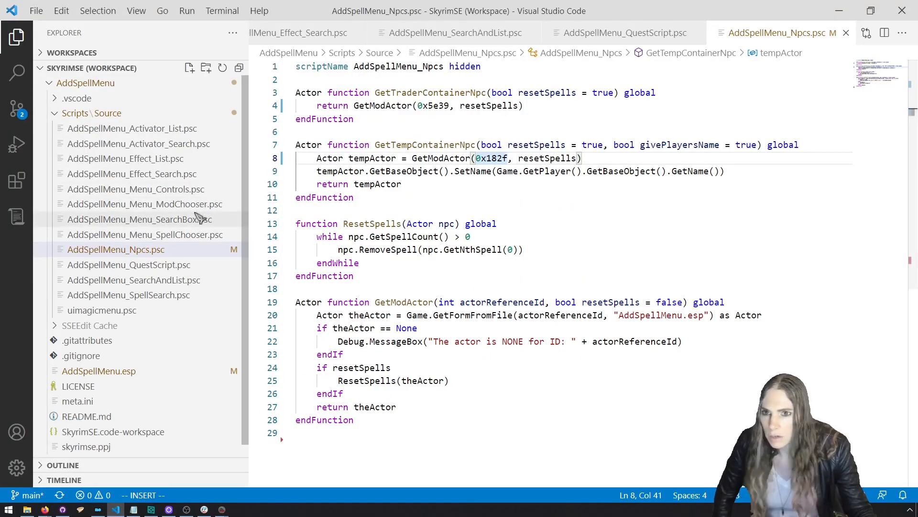
{"action": "left_click", "coordinate": [129, 264]}
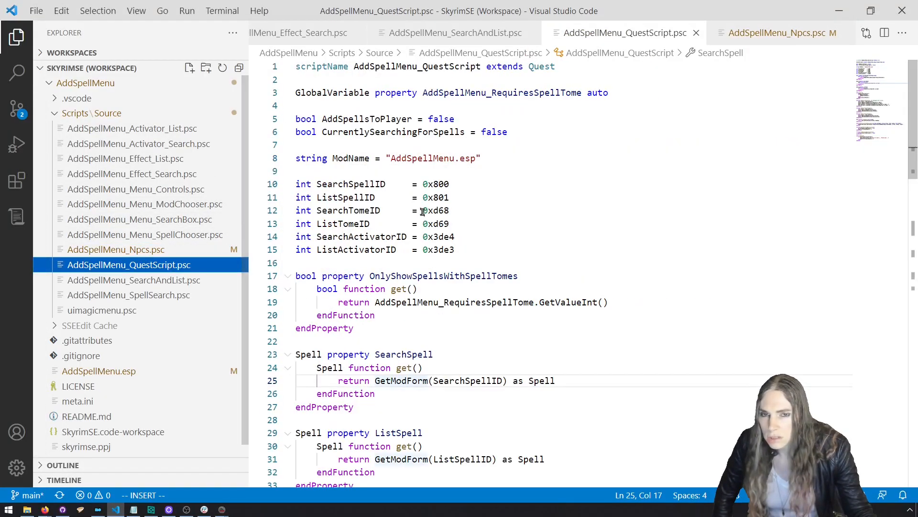
Declare an integer PackID with the barrel reference's form ID 0x5373 below ListActivatorID, aligned with the other IDs, and save the script.
{"action": "left_click", "coordinate": [488, 249]}
{"action": "key", "text": "Return"}
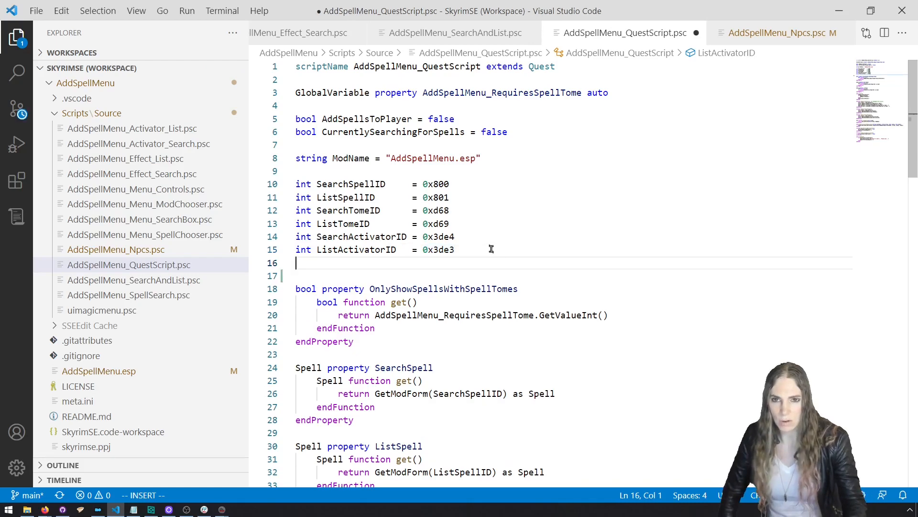
{"action": "type", "text": "int"}
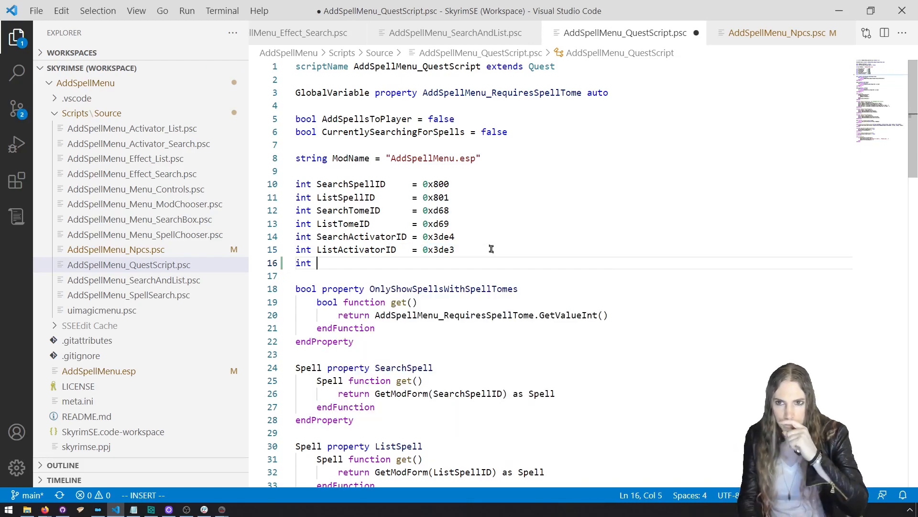
{"action": "key", "text": "alt+Tab"}
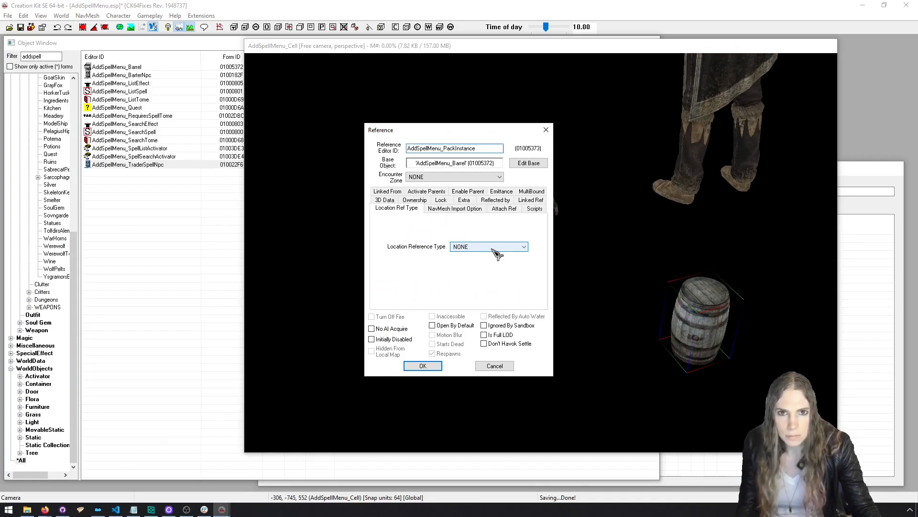
{"action": "key", "text": "alt+Tab"}
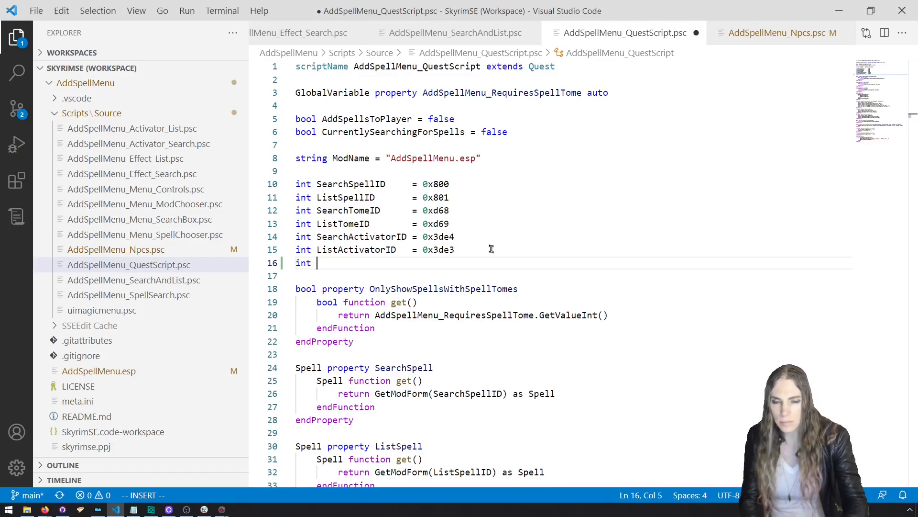
{"action": "type", "text": "Pack"}
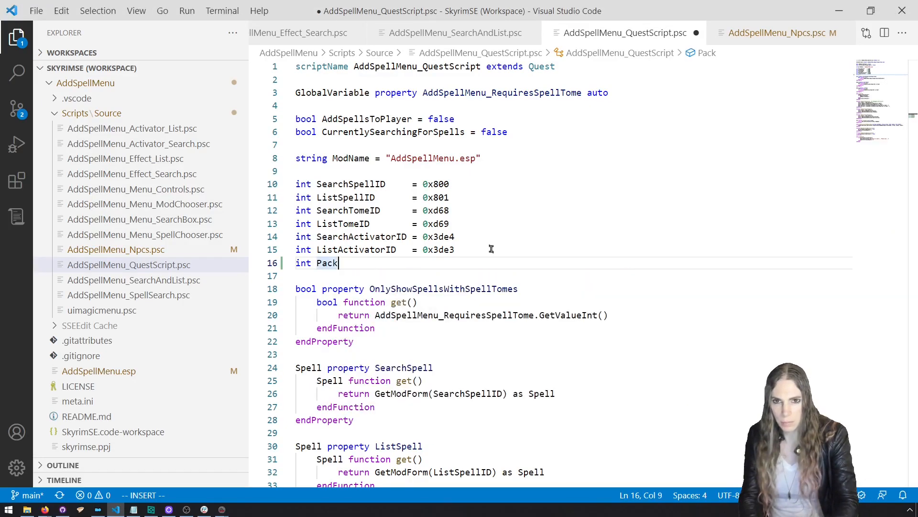
{"action": "type", "text": "ID"}
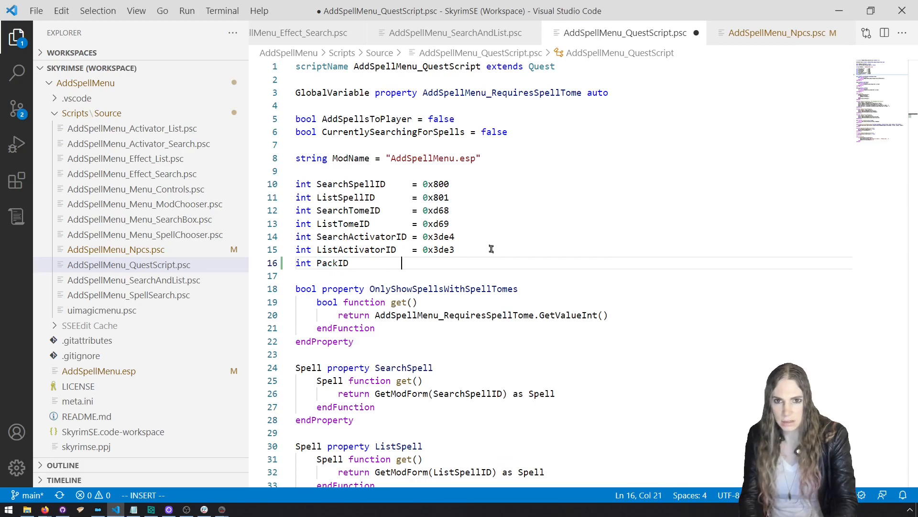
{"action": "key", "text": "alt+Tab"}
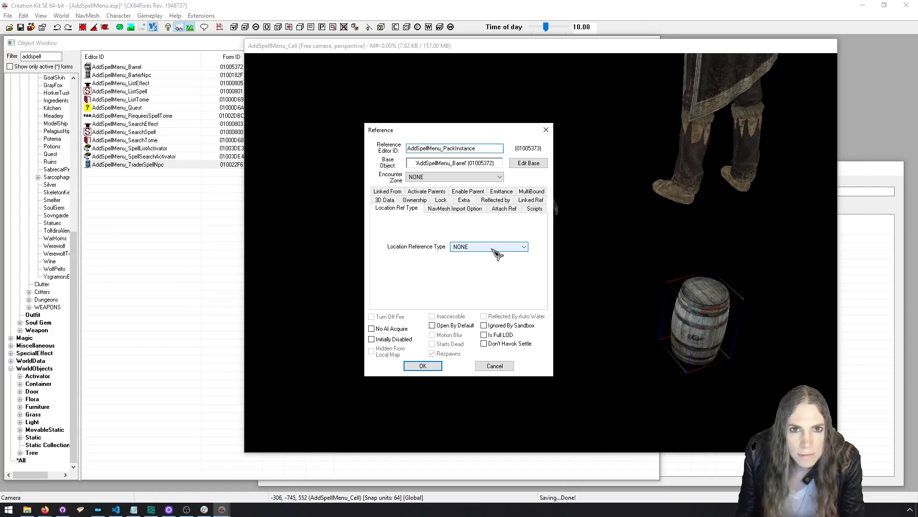
{"action": "key", "text": "alt+Tab"}
{"action": "type", "text": "5373"}
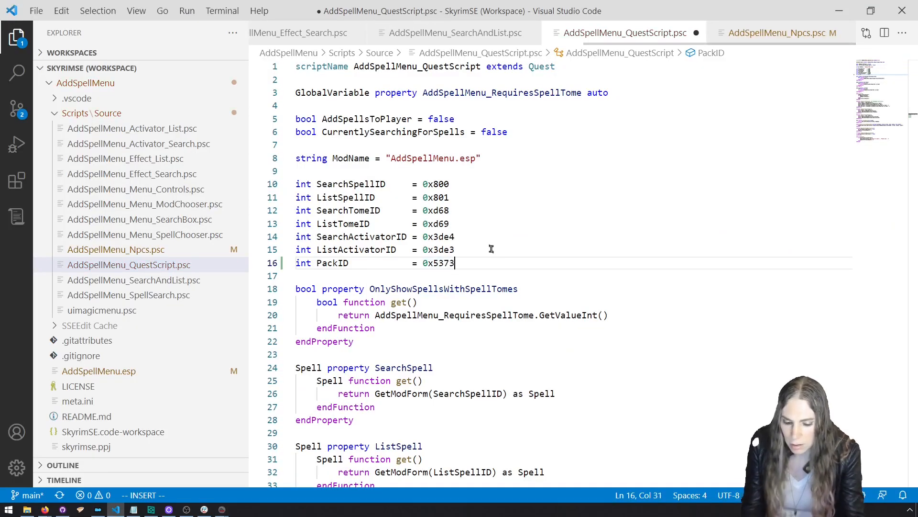
{"action": "key", "text": "ctrl+s"}
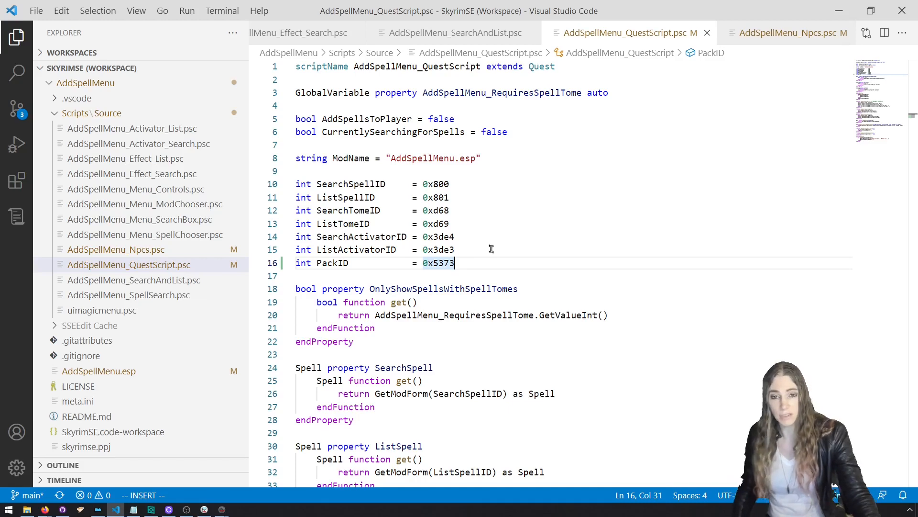
{"action": "left_click", "coordinate": [491, 249]}
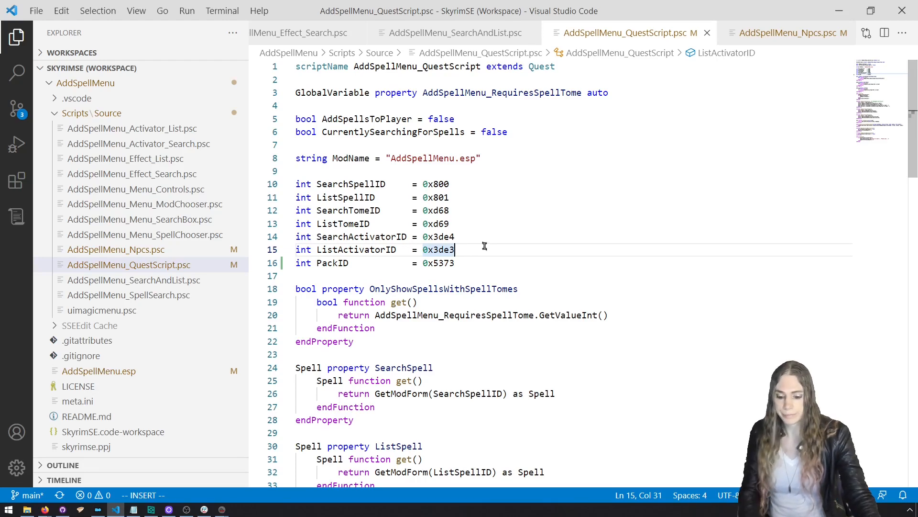
{"action": "double_click", "coordinate": [331, 264]}
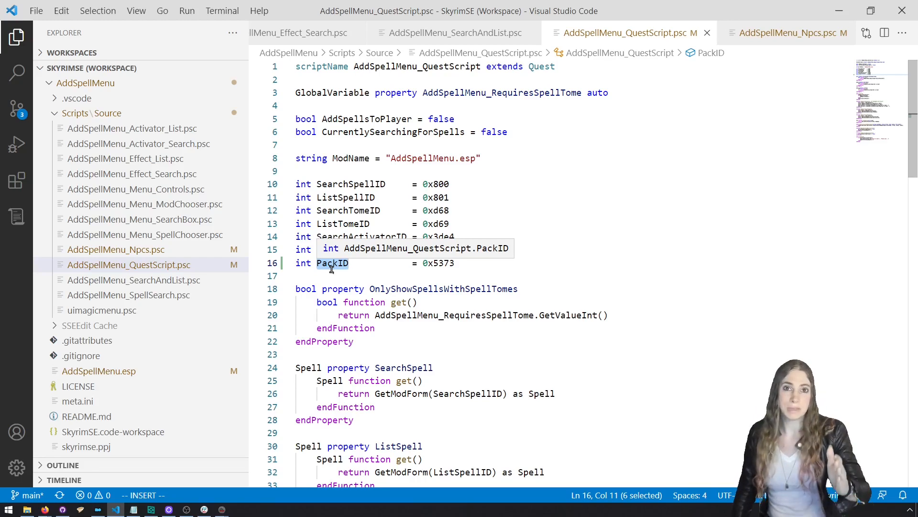
{"action": "left_click", "coordinate": [433, 160]}
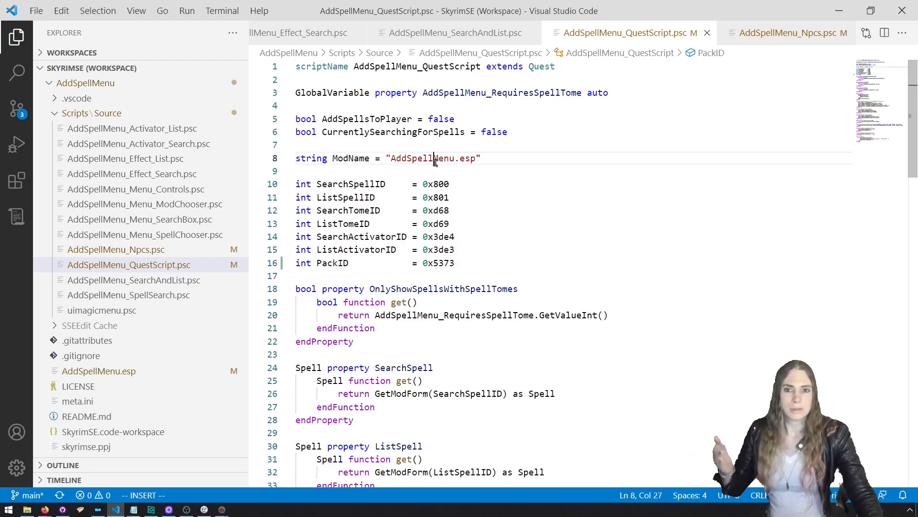
{"action": "left_click", "coordinate": [449, 166]}
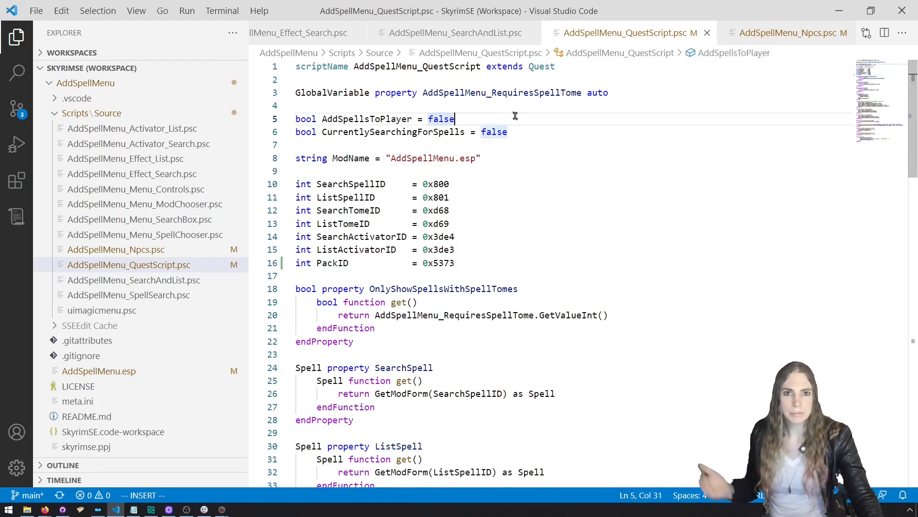
Close all open editors and reopen only AddSpellMenu_QuestScript.psc.
{"action": "key", "text": "ctrl+k"}
{"action": "key", "text": "ctrl+w"}
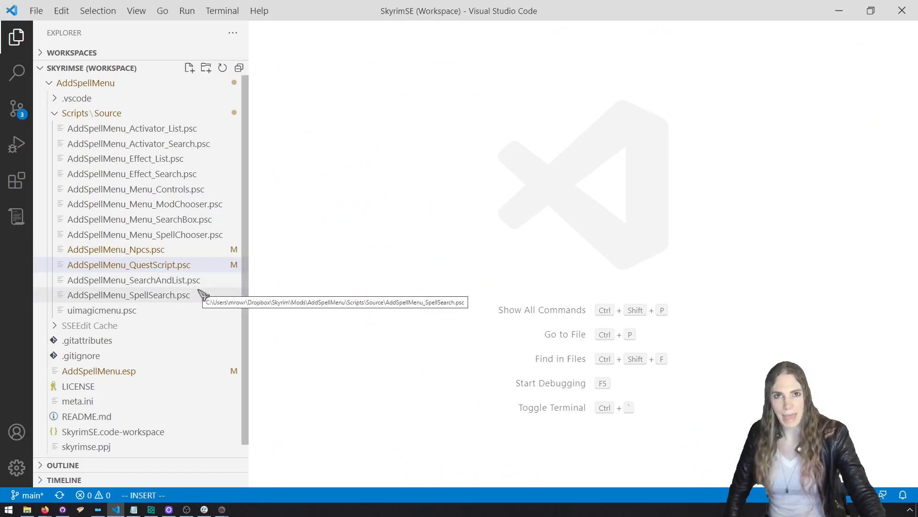
{"action": "left_click", "coordinate": [186, 262]}
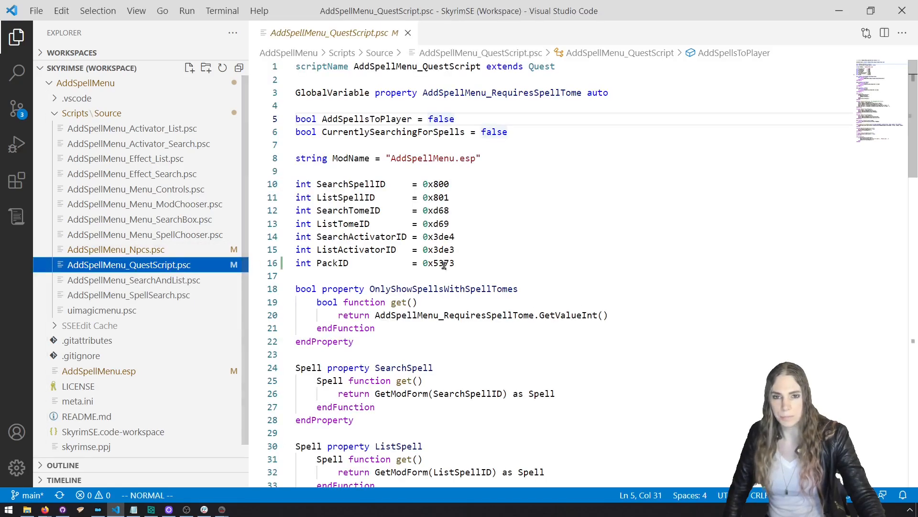
Delete the AddSpellsToPlayer, AddSpellTomesToPlayer and AddActivatorsToPlayer functions and clear the body of the OnInit event.
{"action": "scroll", "coordinate": [454, 264], "scroll_direction": "down", "scroll_amount": 1}
{"action": "scroll", "coordinate": [455, 264], "scroll_direction": "up", "scroll_amount": 1}
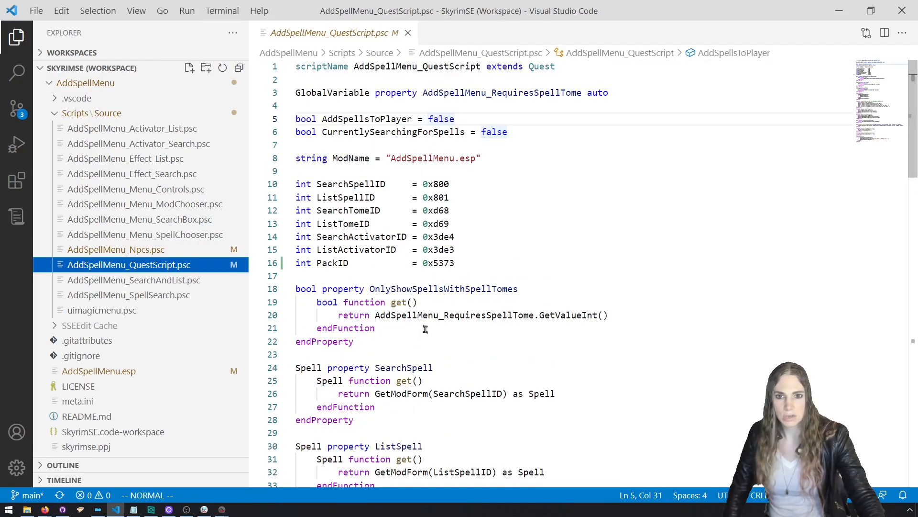
{"action": "scroll", "coordinate": [418, 328], "scroll_direction": "down", "scroll_amount": 6}
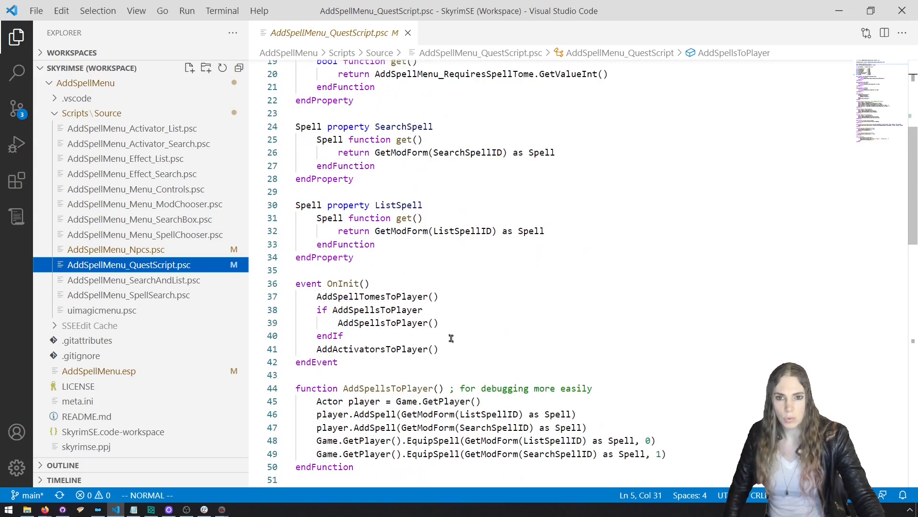
{"action": "scroll", "coordinate": [451, 339], "scroll_direction": "down", "scroll_amount": 2}
{"action": "scroll", "coordinate": [459, 341], "scroll_direction": "down", "scroll_amount": 2}
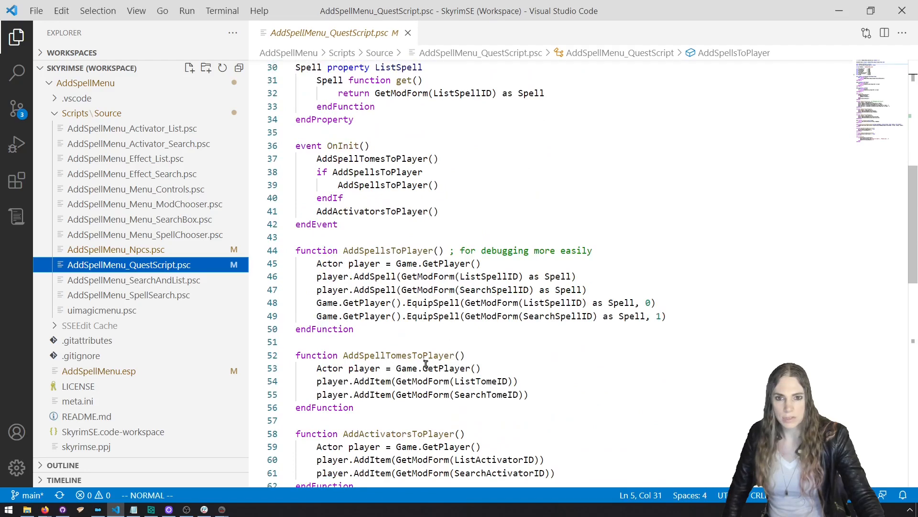
{"action": "left_click_drag", "start_coordinate": [354, 450], "coordinate": [265, 208]}
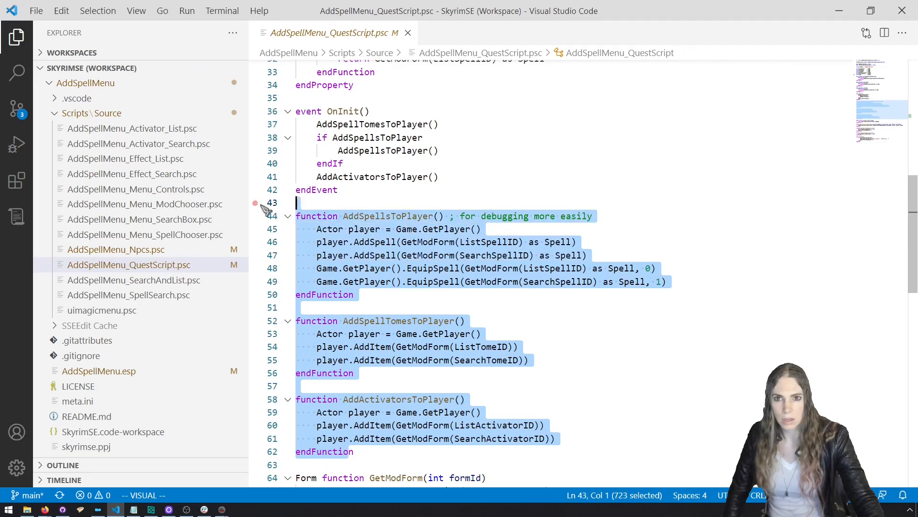
{"action": "key", "text": "d"}
{"action": "left_click_drag", "start_coordinate": [439, 177], "coordinate": [317, 124]}
{"action": "key", "text": "d"}
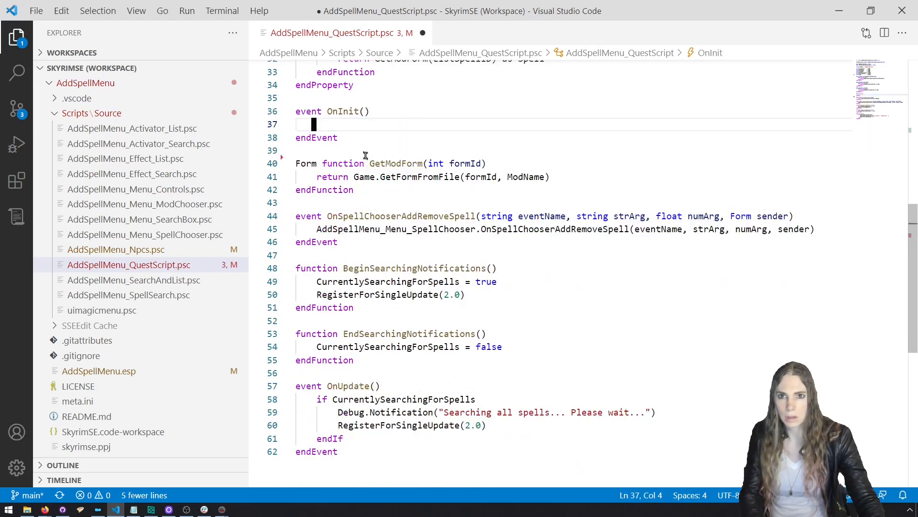
Delete the AddSpellsToPlayer boolean declaration near the start of the script.
{"action": "scroll", "coordinate": [353, 144], "scroll_direction": "up", "scroll_amount": 9}
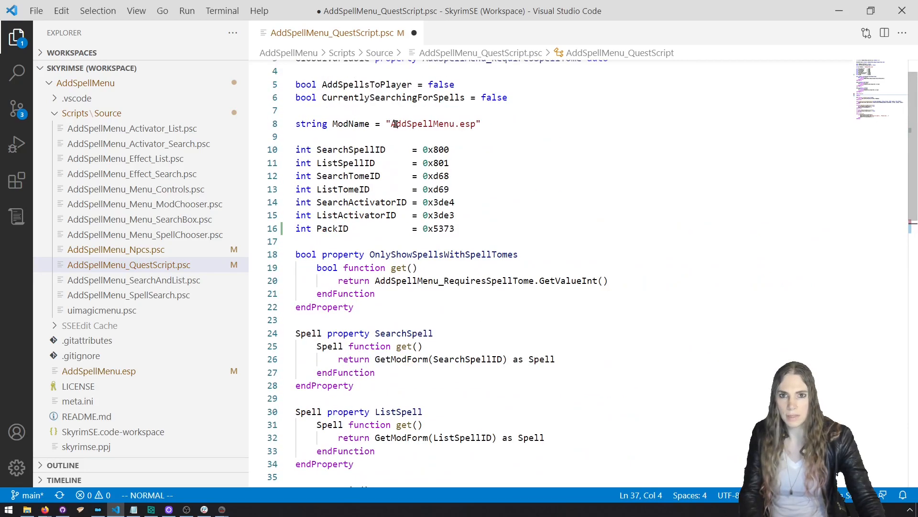
{"action": "scroll", "coordinate": [395, 123], "scroll_direction": "up", "scroll_amount": 1}
{"action": "left_click", "coordinate": [403, 118]}
{"action": "key", "text": "d"}
{"action": "key", "text": "d"}
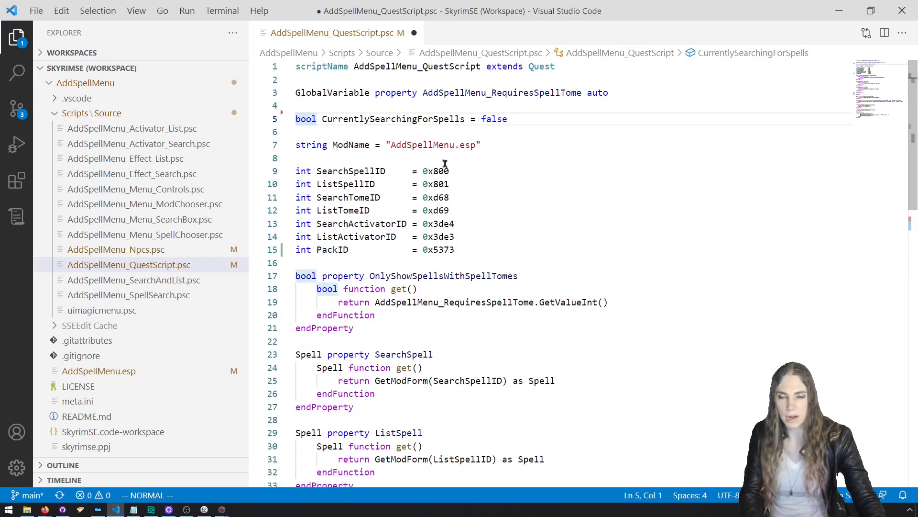
Move the CurrentlySearchingForSpells declaration below PackID, separated from the ID declarations by a blank line.
{"action": "left_click", "coordinate": [426, 132]}
{"action": "key", "text": "d"}
{"action": "key", "text": "d"}
{"action": "left_click", "coordinate": [381, 119]}
{"action": "key", "text": "d"}
{"action": "key", "text": "d"}
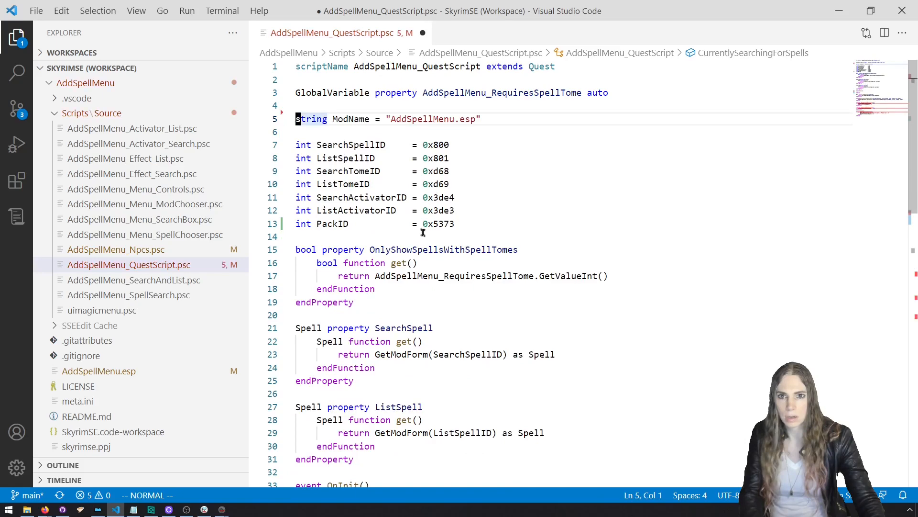
{"action": "left_click", "coordinate": [422, 223]}
{"action": "key", "text": "p"}
{"action": "key", "text": "k"}
{"action": "key", "text": "o"}
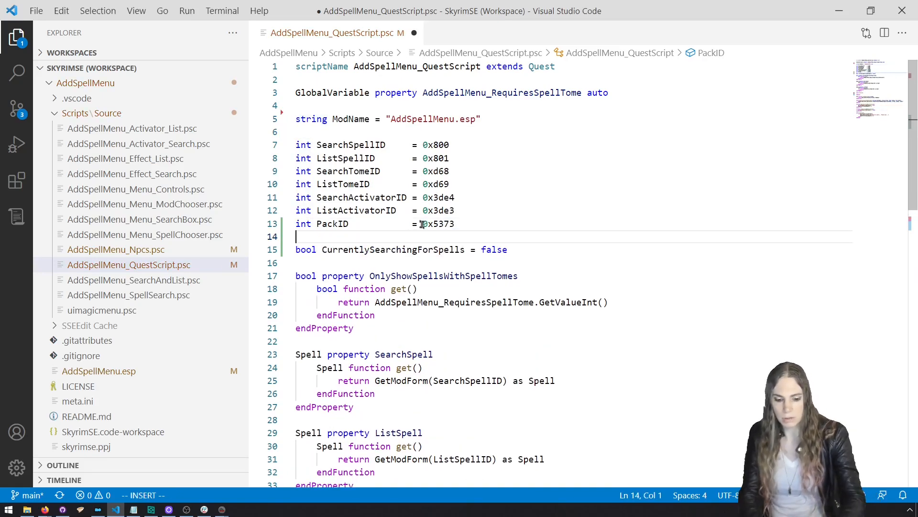
Review the ID declarations and the rest of the script to see where PackID and ListActivatorID are used.
{"action": "double_click", "coordinate": [361, 119]}
{"action": "left_click", "coordinate": [411, 249]}
{"action": "scroll", "coordinate": [411, 287], "scroll_direction": "down", "scroll_amount": 5}
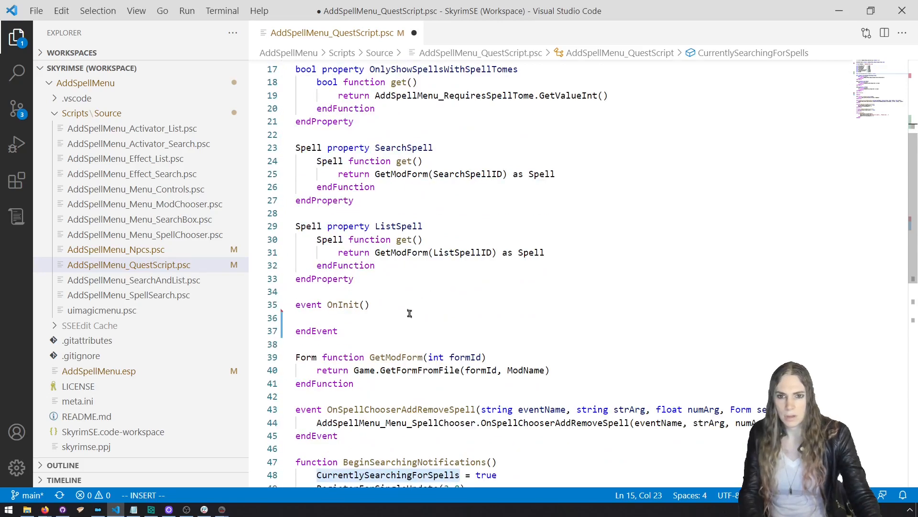
{"action": "left_click", "coordinate": [410, 314]}
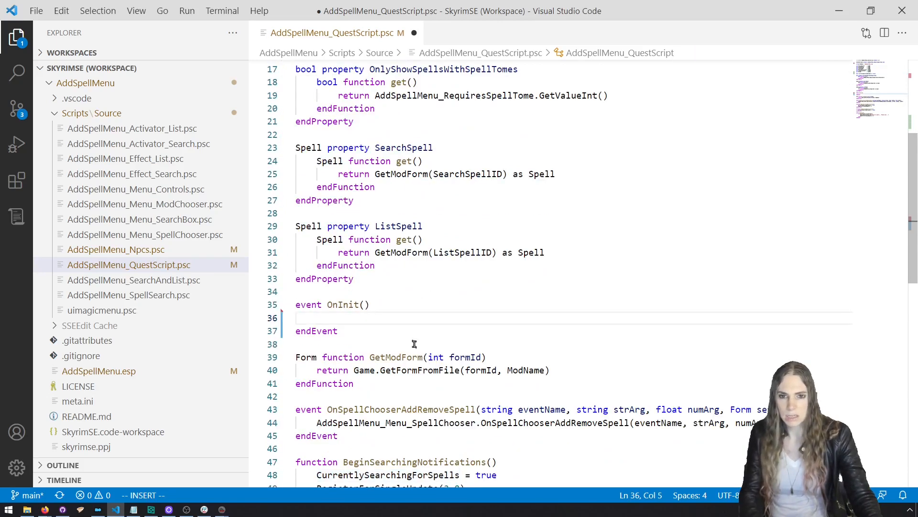
{"action": "scroll", "coordinate": [416, 343], "scroll_direction": "up", "scroll_amount": 3}
{"action": "scroll", "coordinate": [418, 343], "scroll_direction": "up", "scroll_amount": 1}
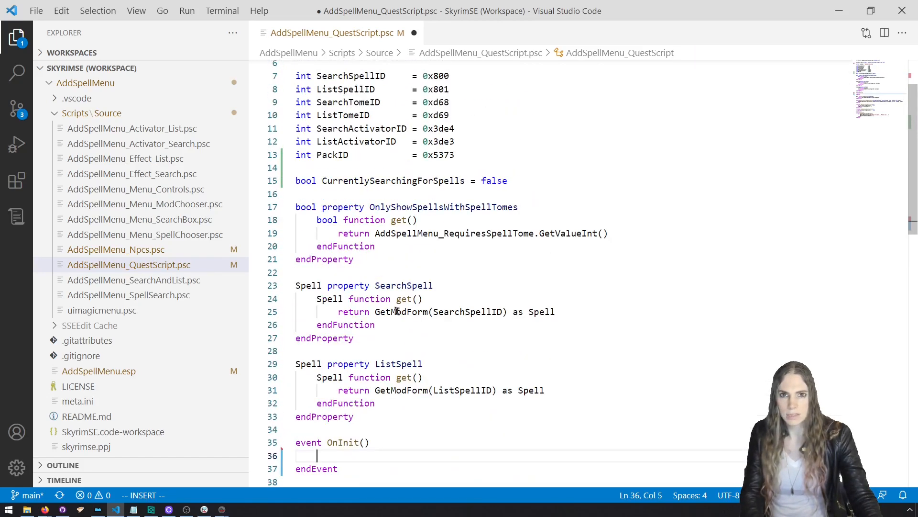
{"action": "double_click", "coordinate": [343, 155]}
{"action": "right_click", "coordinate": [343, 155]}
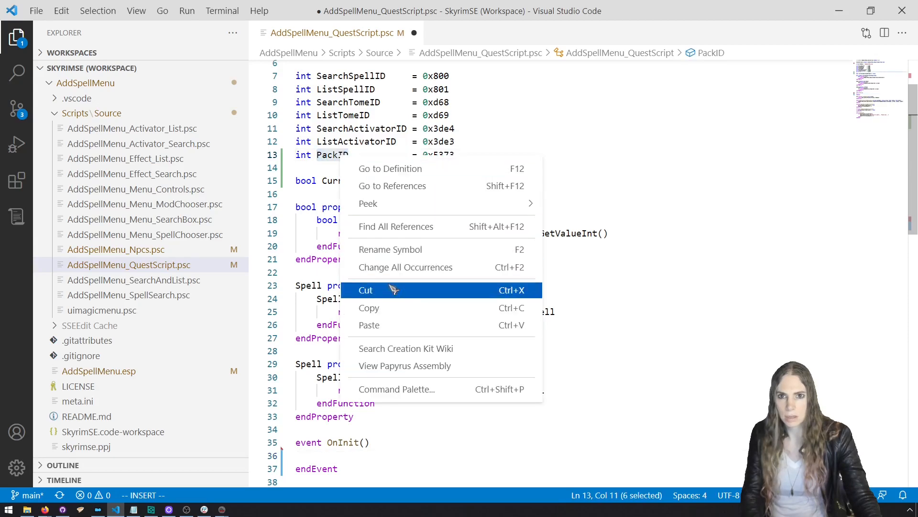
{"action": "left_click", "coordinate": [395, 299]}
{"action": "double_click", "coordinate": [377, 142]}
{"action": "scroll", "coordinate": [424, 298], "scroll_direction": "down", "scroll_amount": 5}
{"action": "scroll", "coordinate": [424, 298], "scroll_direction": "up", "scroll_amount": 5}
{"action": "scroll", "coordinate": [424, 298], "scroll_direction": "up", "scroll_amount": 2}
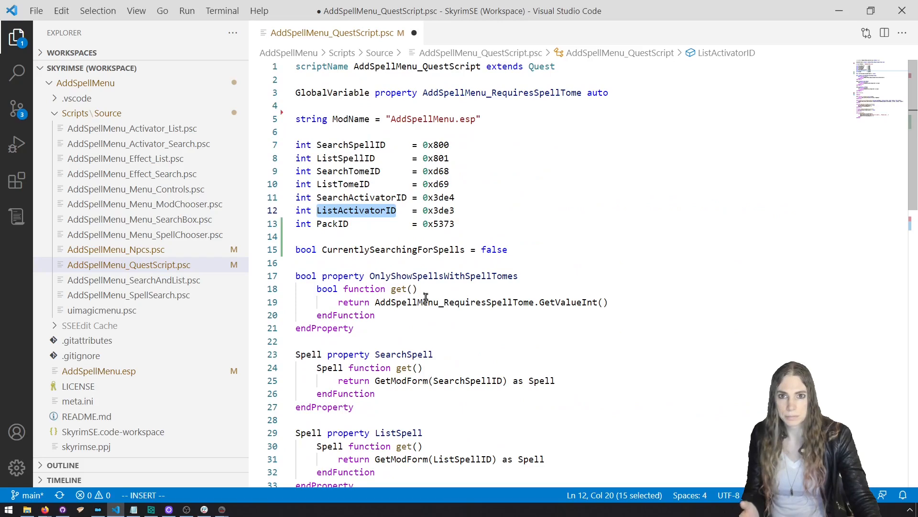
Delete the SearchSpell and ListSpell properties that precede the OnInit event.
{"action": "double_click", "coordinate": [421, 357]}
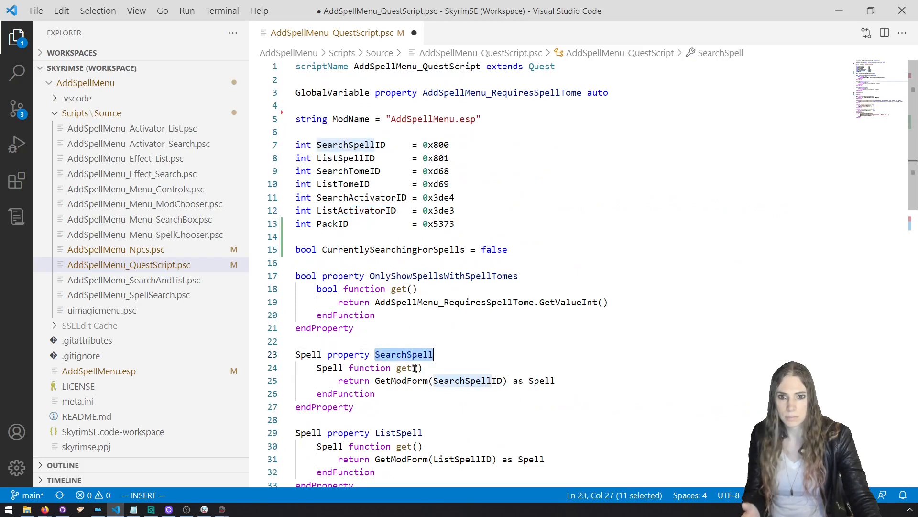
{"action": "double_click", "coordinate": [396, 433]}
{"action": "scroll", "coordinate": [395, 432], "scroll_direction": "down", "scroll_amount": 1}
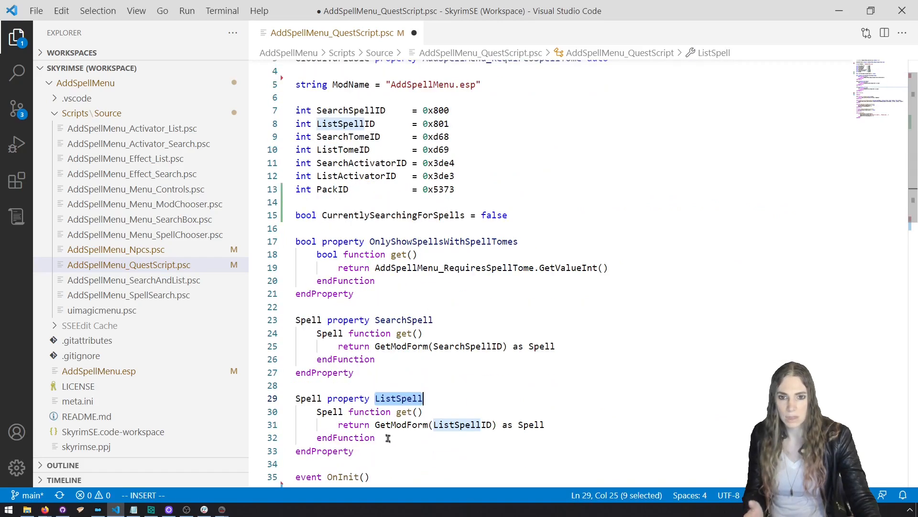
{"action": "left_click_drag", "start_coordinate": [379, 445], "coordinate": [293, 313]}
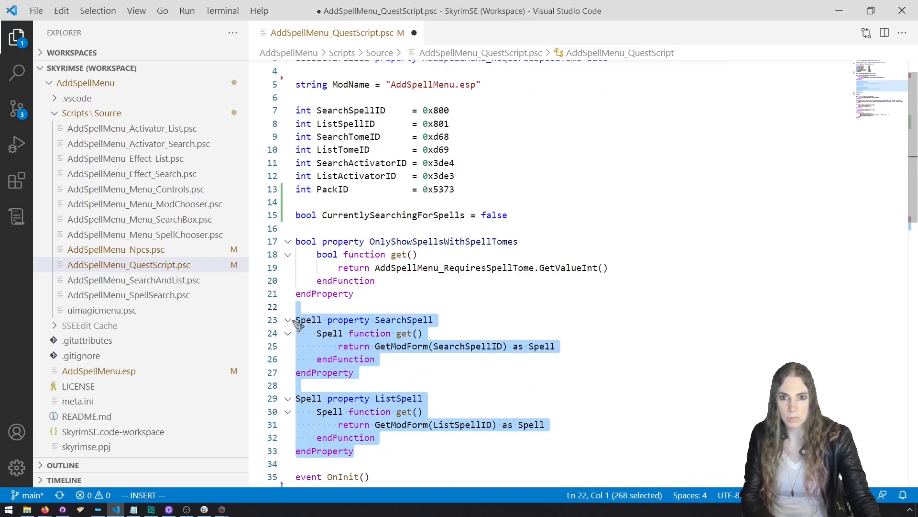
{"action": "key", "text": "BackSpace"}
{"action": "key", "text": "BackSpace"}
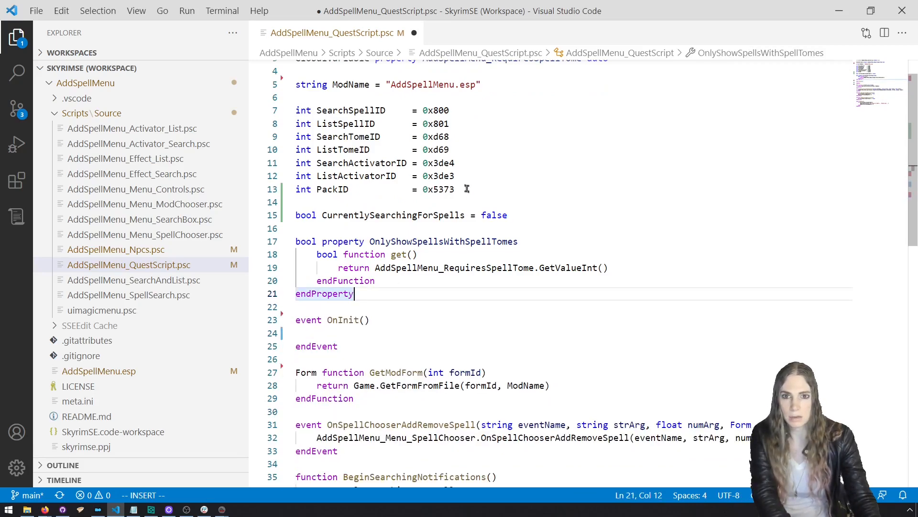
Delete the six spell, tome and activator ID declarations, from SearchSpellID through ListActivatorID, keeping PackID.
{"action": "left_click_drag", "start_coordinate": [464, 176], "coordinate": [297, 110]}
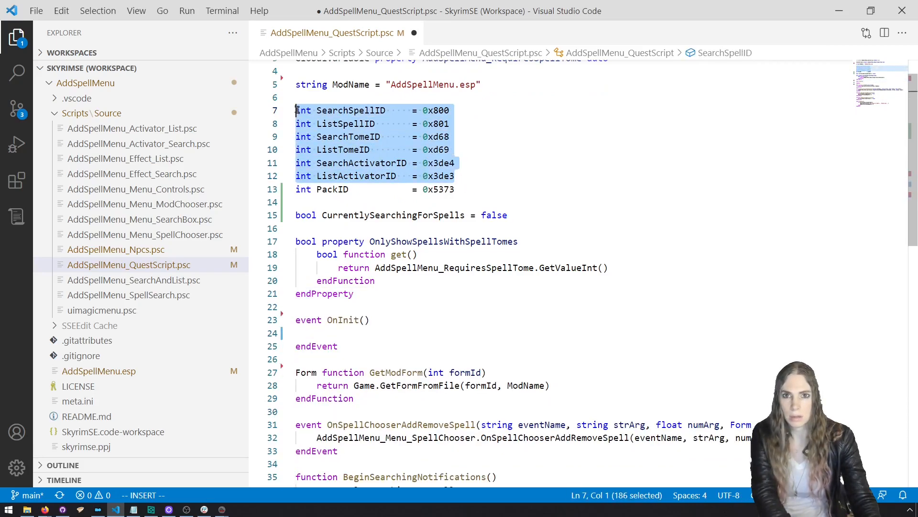
{"action": "key", "text": "BackSpace"}
{"action": "key", "text": "BackSpace"}
{"action": "scroll", "coordinate": [390, 207], "scroll_direction": "up", "scroll_amount": 1}
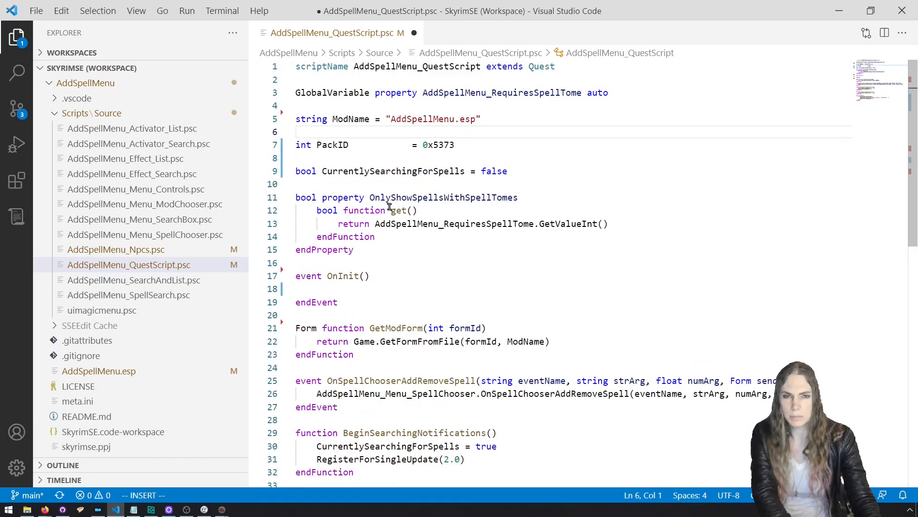
Remove the alignment spaces from the PackID declaration, leaving a single space before its equals sign.
{"action": "left_click_drag", "start_coordinate": [411, 146], "coordinate": [354, 144]}
{"action": "key", "text": "BackSpace"}
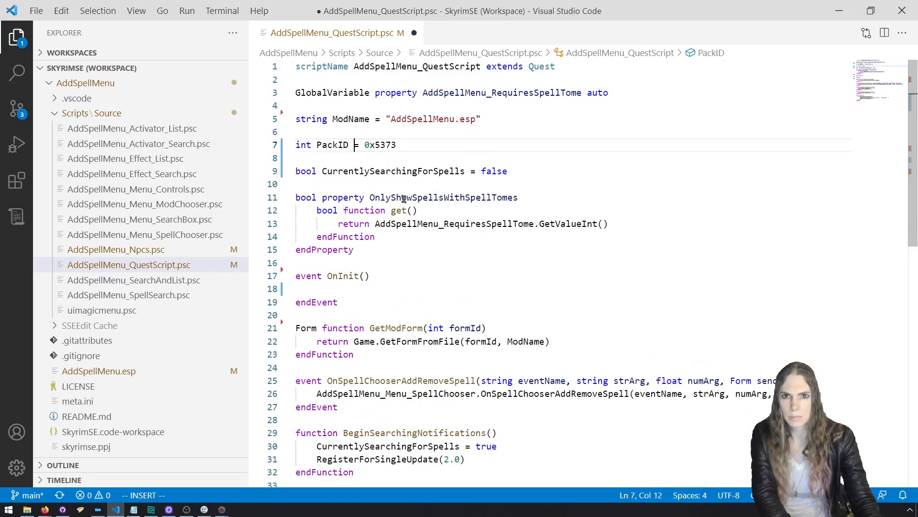
{"action": "left_click", "coordinate": [340, 132]}
{"action": "key", "text": "Return"}
{"action": "key", "text": "BackSpace"}
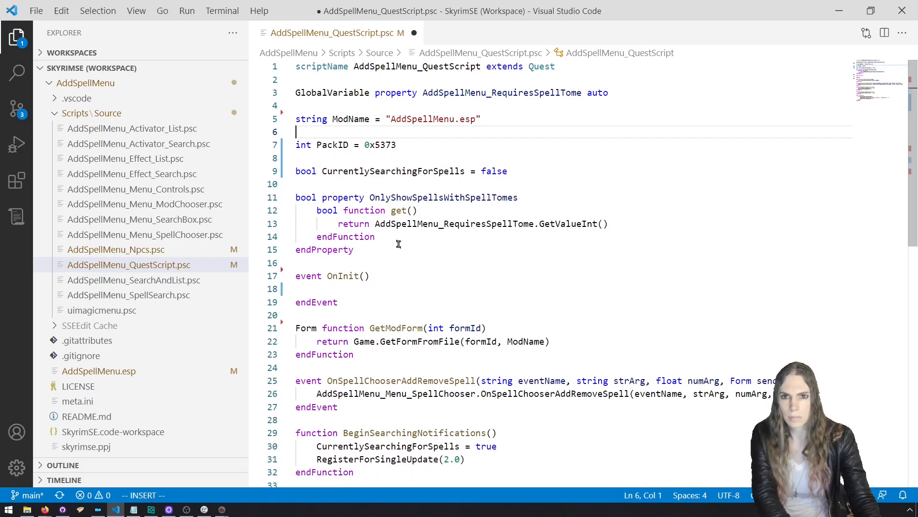
Declare a Form variable named addSpellsMenuPackInstance inside the OnInit event.
{"action": "scroll", "coordinate": [398, 237], "scroll_direction": "down", "scroll_amount": 3}
{"action": "scroll", "coordinate": [394, 250], "scroll_direction": "down", "scroll_amount": 3}
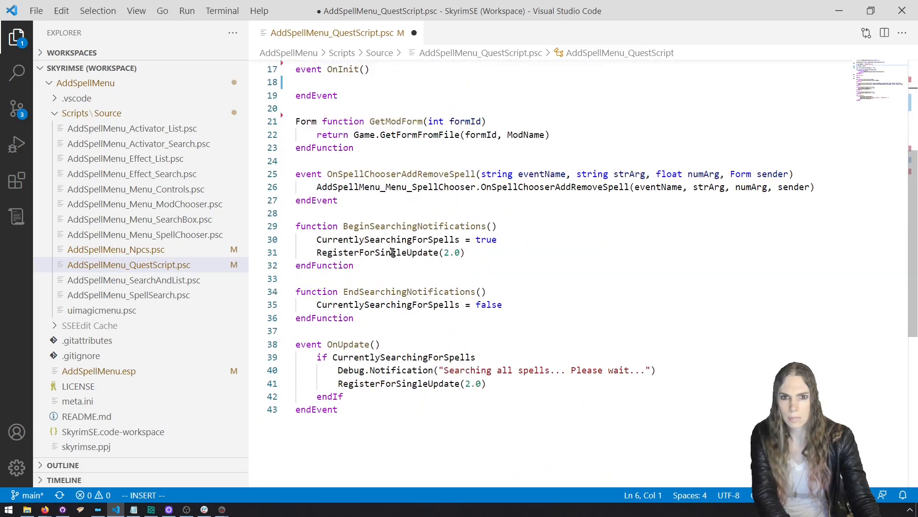
{"action": "scroll", "coordinate": [392, 252], "scroll_direction": "up", "scroll_amount": 3}
{"action": "scroll", "coordinate": [387, 250], "scroll_direction": "up", "scroll_amount": 2}
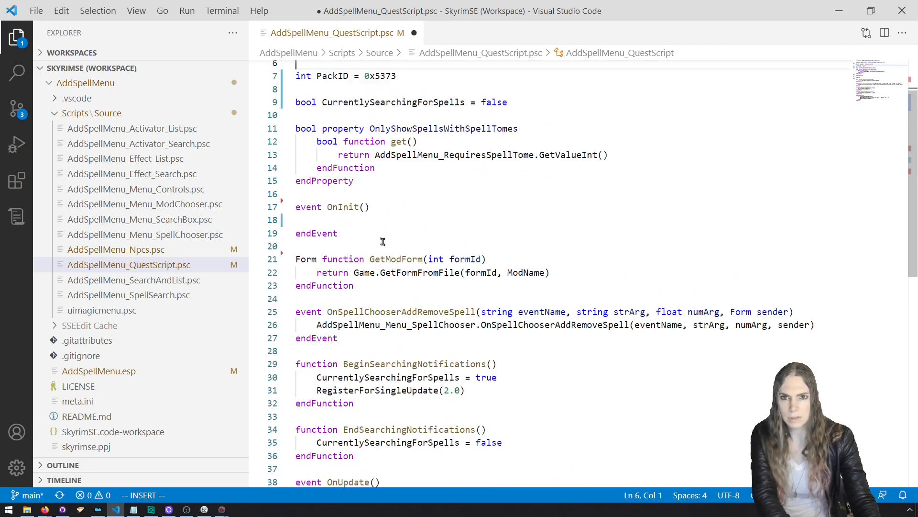
{"action": "left_click", "coordinate": [394, 253]}
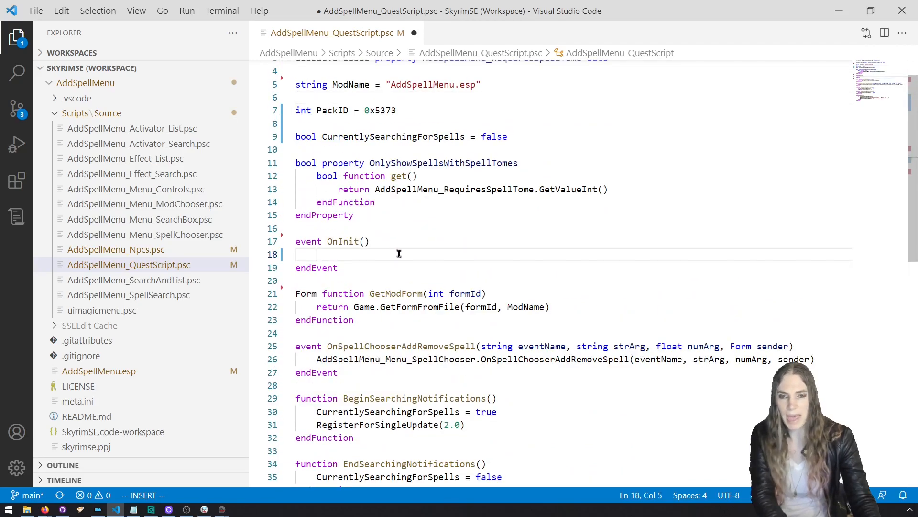
{"action": "type", "text": "Form "}
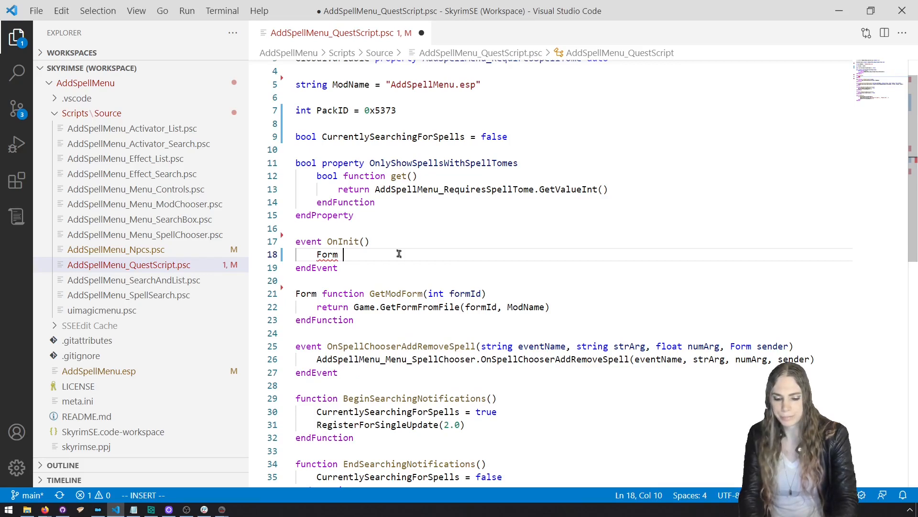
{"action": "type", "text": "spell"}
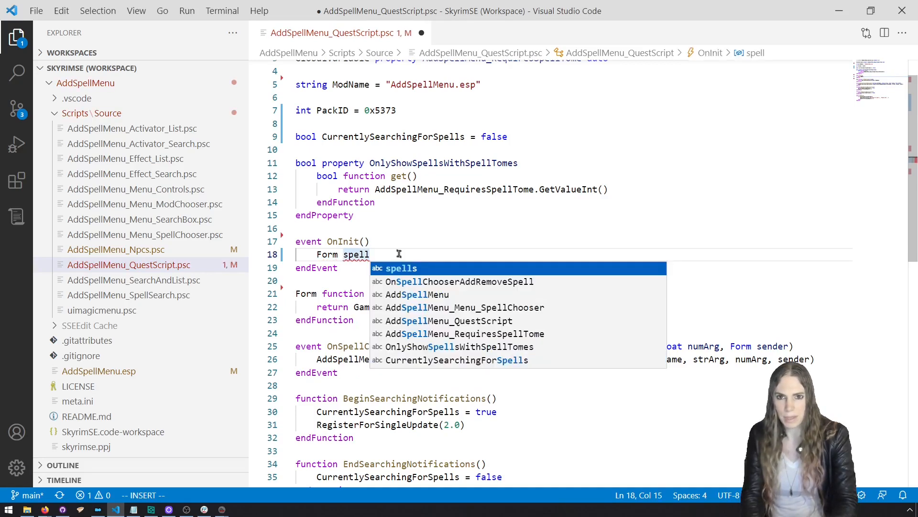
{"action": "key", "text": "BackSpace"}
{"action": "key", "text": "BackSpace"}
{"action": "key", "text": "BackSpace"}
{"action": "key", "text": "BackSpace"}
{"action": "key", "text": "BackSpace"}
{"action": "type", "text": "addSpellsMenu"}
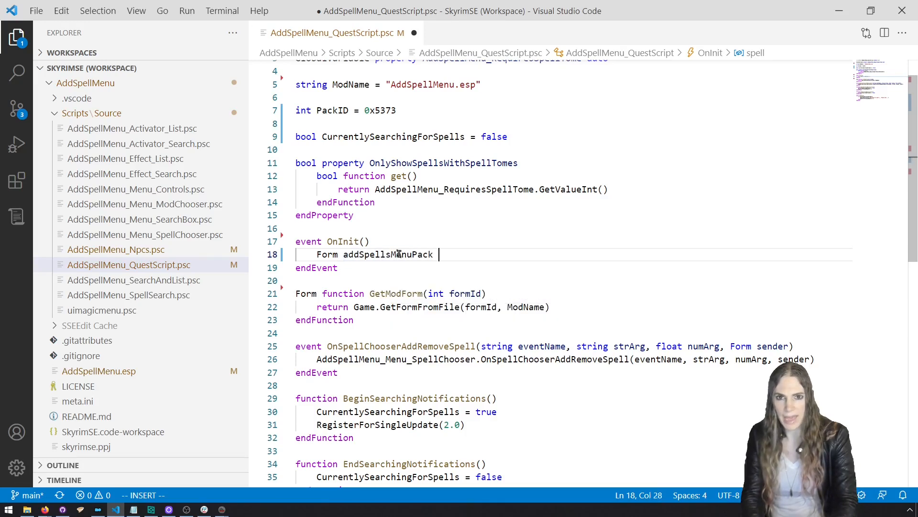
{"action": "type", "text": "PackInstance "}
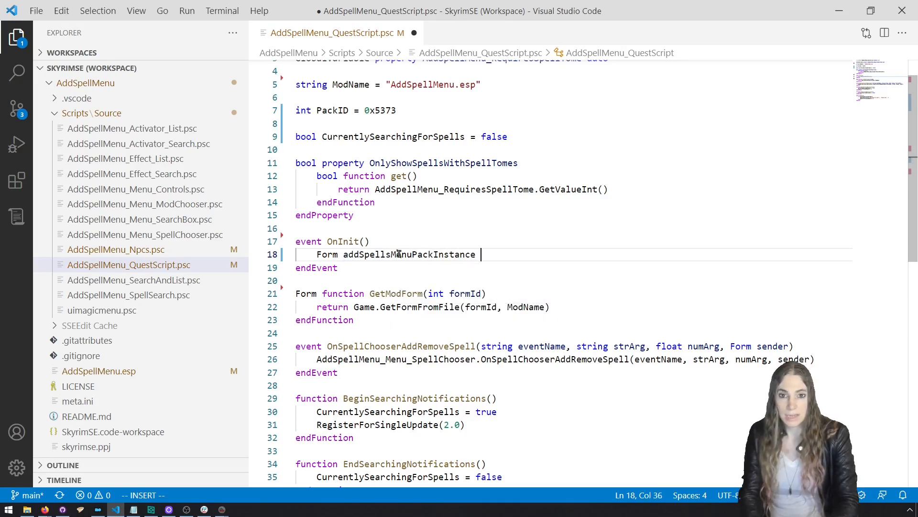
Assign GetModForm(PackID) to the addSpellsMenuPackInstance variable.
{"action": "type", "text": "= GetModForm()"}
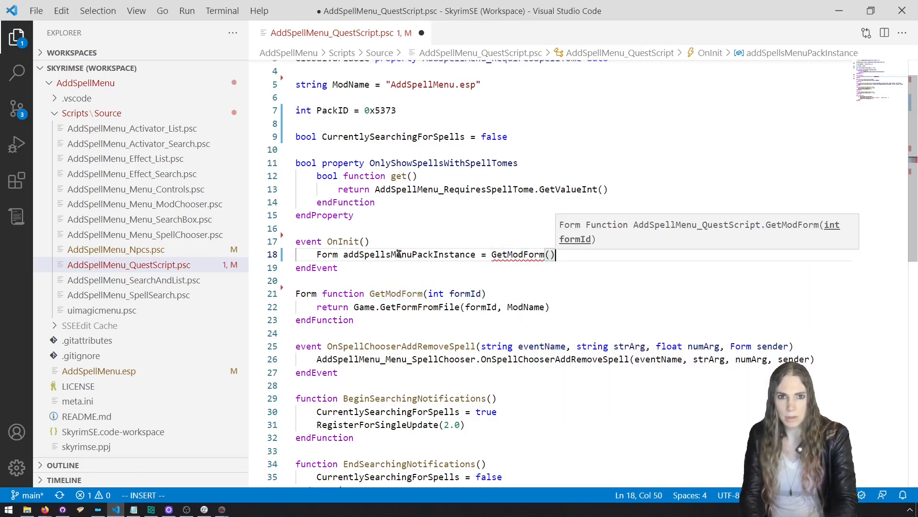
{"action": "key", "text": "Left"}
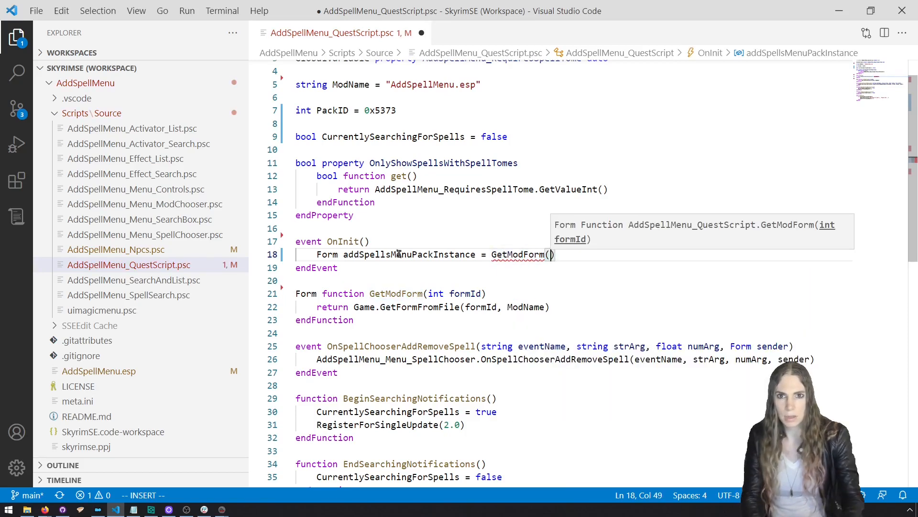
{"action": "type", "text": "PackId)"}
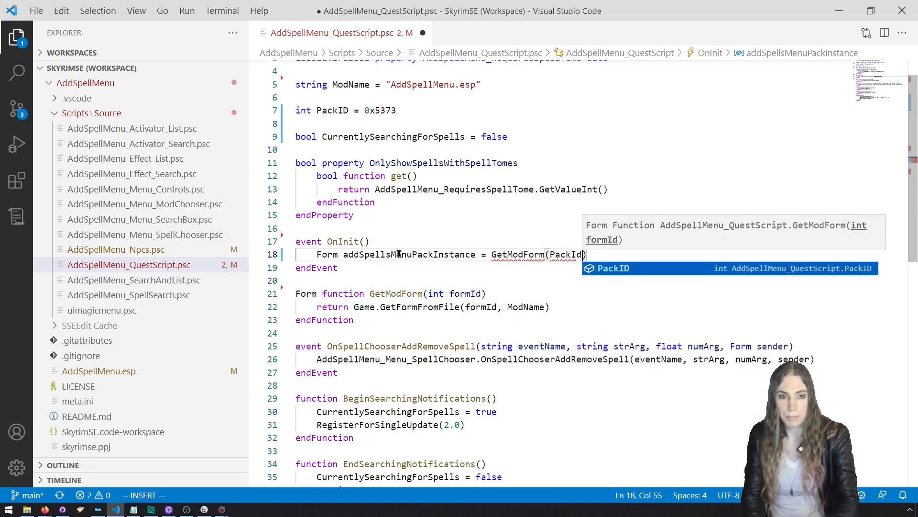
{"action": "key", "text": "BackSpace"}
{"action": "key", "text": "BackSpace"}
{"action": "type", "text": "D)"}
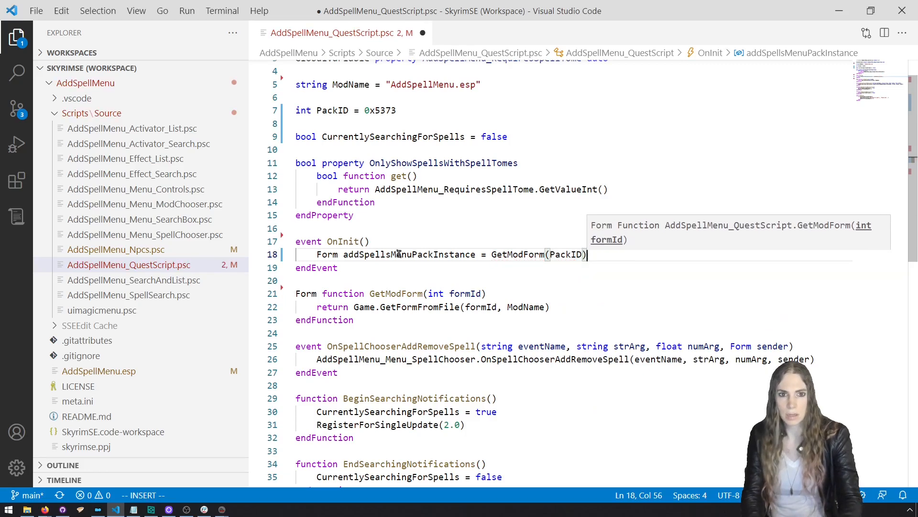
Declare an Actor variable named player inside OnInit, assigned to Game.GetPlayer(), below the addSpellsMenuPackInstance declaration.
{"action": "key", "text": "Return"}
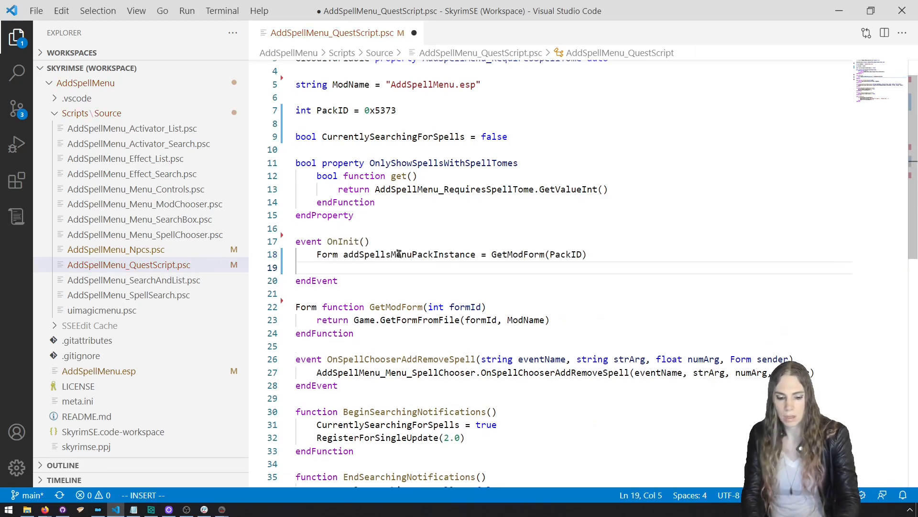
{"action": "type", "text": "Actor player = Game.ge"}
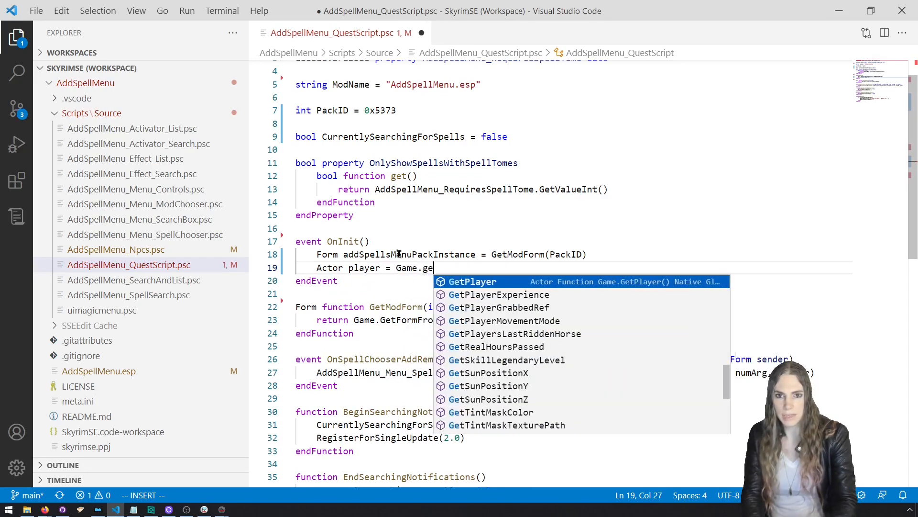
{"action": "key", "text": "Tab"}
{"action": "type", "text": "()"}
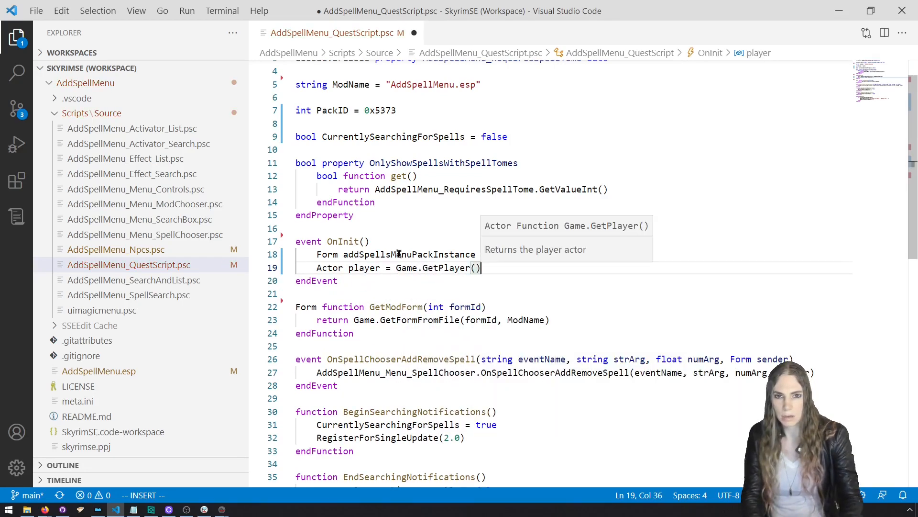
{"action": "key", "text": "Return"}
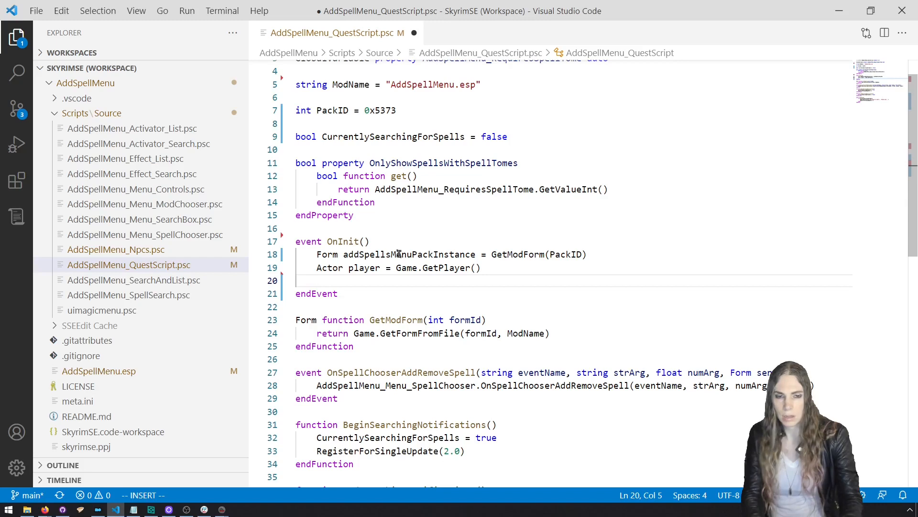
Reduce the player line to a bare Game.GetPlayer() call with .additem appended, and cut GetModForm(PackID) from the line above.
{"action": "left_click_drag", "start_coordinate": [396, 269], "coordinate": [327, 271]}
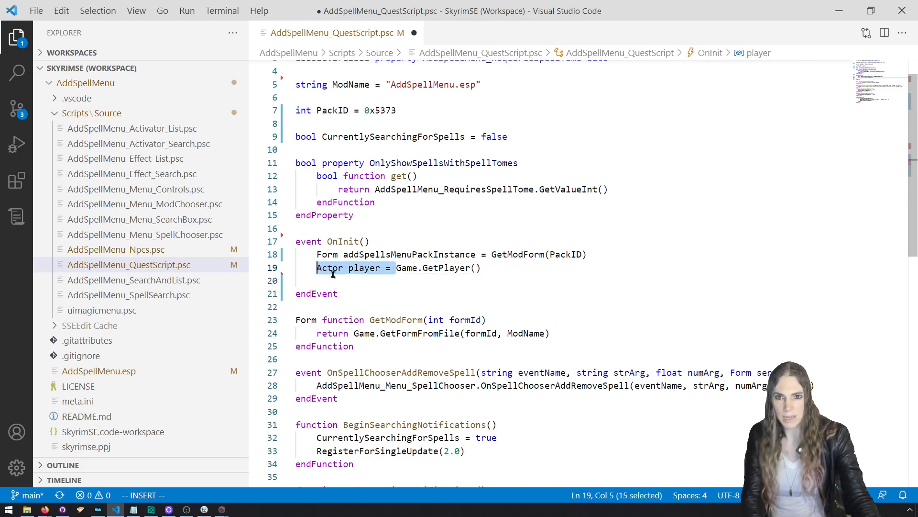
{"action": "key", "text": "BackSpace"}
{"action": "left_click_drag", "start_coordinate": [587, 254], "coordinate": [492, 255]}
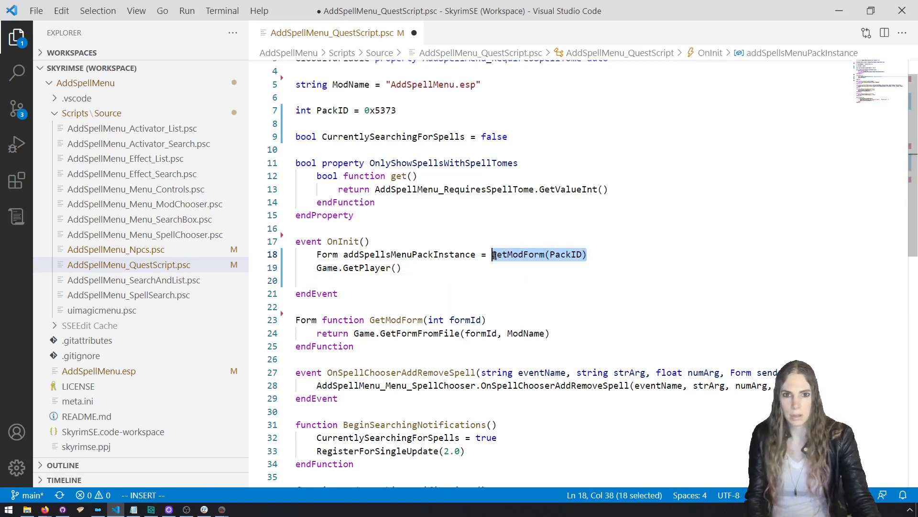
{"action": "right_click", "coordinate": [496, 259]}
{"action": "left_click", "coordinate": [546, 390]}
{"action": "left_click", "coordinate": [435, 268]}
{"action": "type", "text": ".additem"}
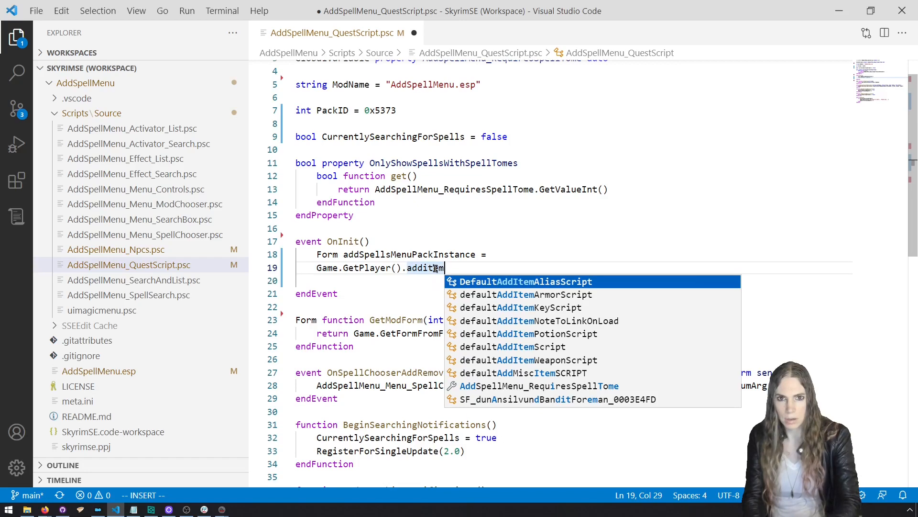
Delete the leftover addSpellsMenuPackInstance declaration and the surplus blank line in OnInit.
{"action": "left_click_drag", "start_coordinate": [492, 252], "coordinate": [282, 260]}
{"action": "key", "text": "BackSpace"}
{"action": "key", "text": "BackSpace"}
{"action": "left_click", "coordinate": [322, 266]}
{"action": "key", "text": "BackSpace"}
Complete the player call in OnInit as Game.GetPlayer().AddItem(GetModForm(PackID)).
{"action": "left_click_drag", "start_coordinate": [444, 253], "coordinate": [410, 254]}
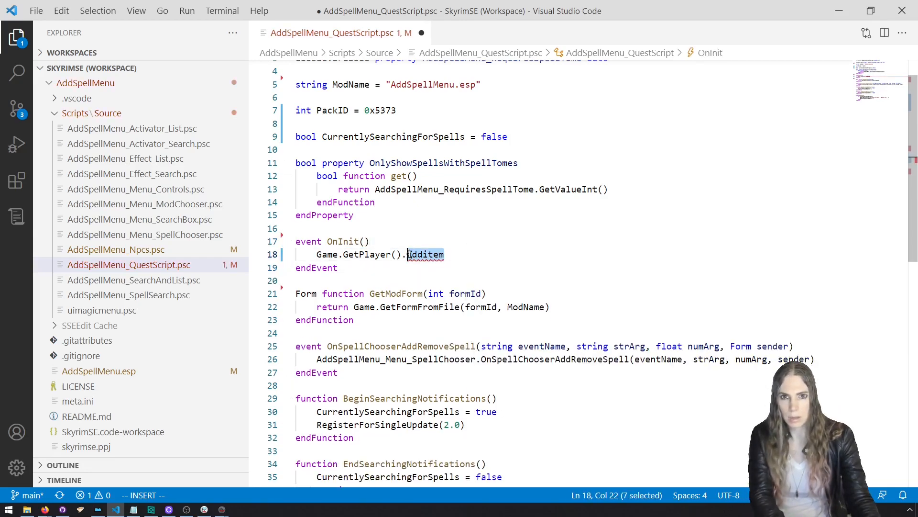
{"action": "key", "text": "BackSpace"}
{"action": "type", "text": "ad"}
{"action": "key", "text": "Tab"}
{"action": "type", "text": "(GetModForm(PackID)"}
{"action": "left_click", "coordinate": [434, 282]}
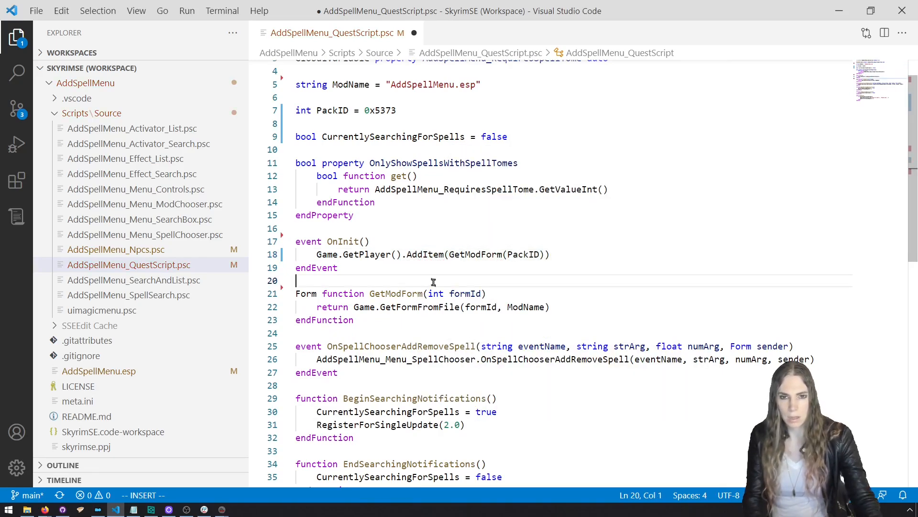
Save the quest script and run the Papyrus build task.
{"action": "key", "text": "ctrl+s"}
{"action": "key", "text": "ctrl+shift+b"}
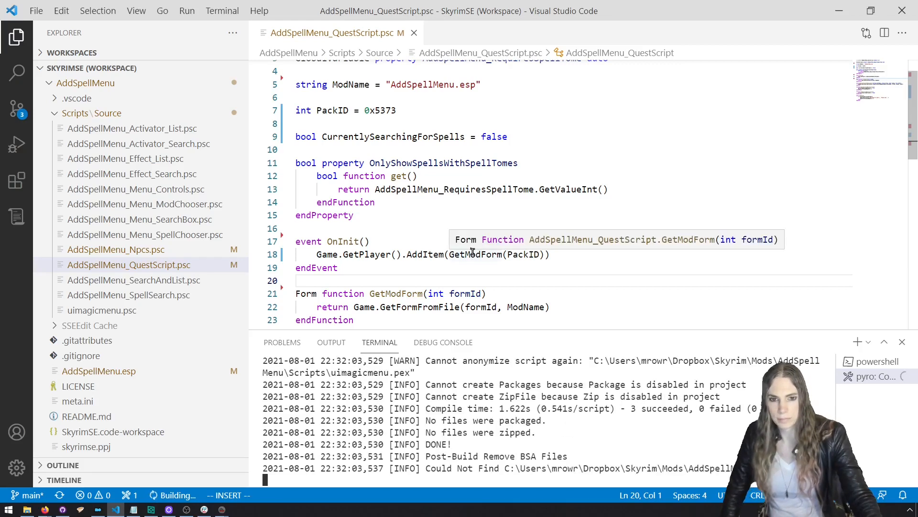
Switch to Creation Kit, accept the AddSpellMenu_PackInstance reference settings and close the program.
{"action": "left_click", "coordinate": [98, 509]}
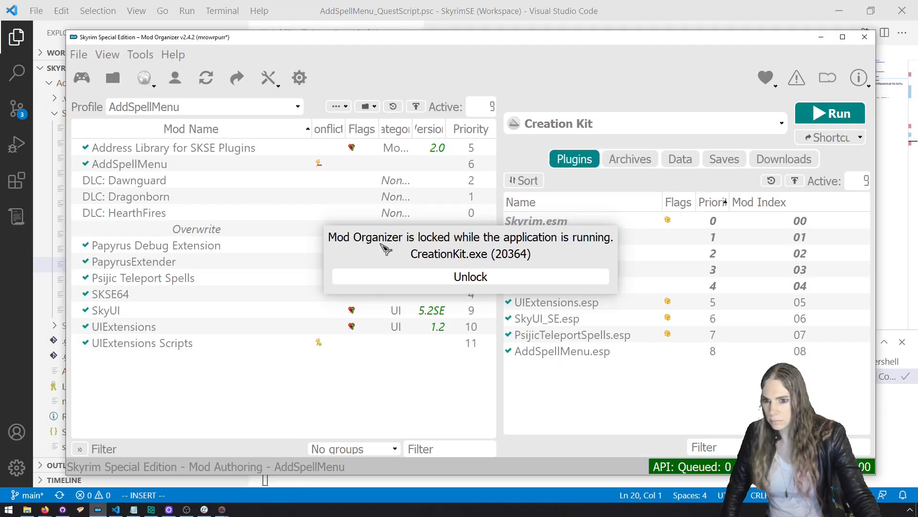
{"action": "left_click", "coordinate": [222, 509]}
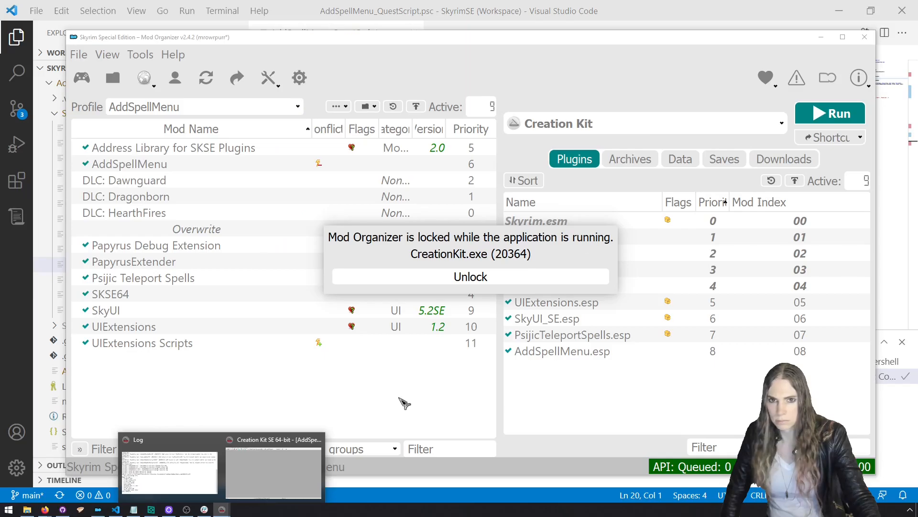
{"action": "left_click", "coordinate": [282, 466]}
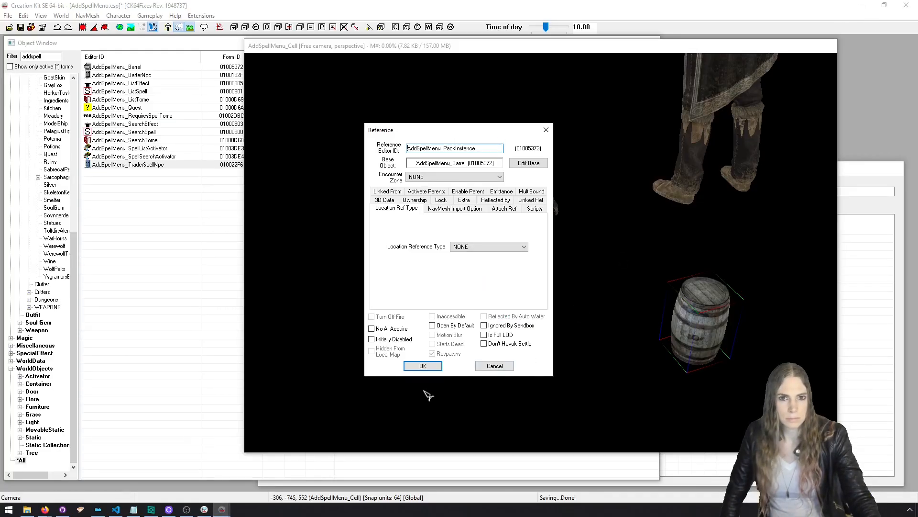
{"action": "left_click", "coordinate": [423, 366]}
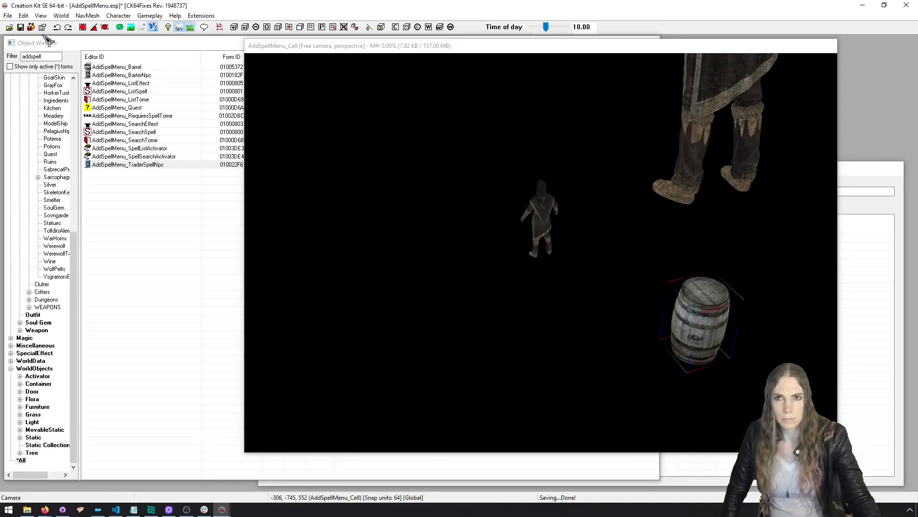
{"action": "left_click", "coordinate": [907, 5]}
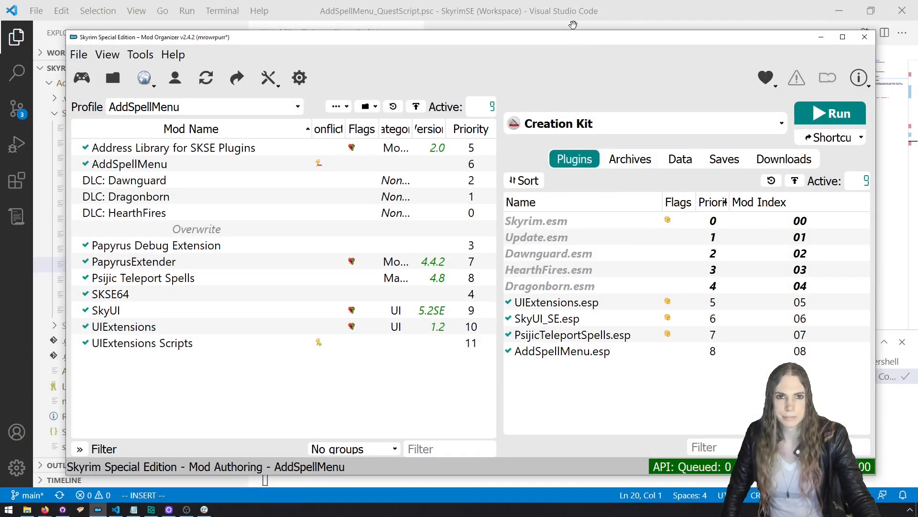
Return to Visual Studio Code and check the PackID value in the quest script.
{"action": "left_click", "coordinate": [583, 15]}
{"action": "double_click", "coordinate": [408, 110]}
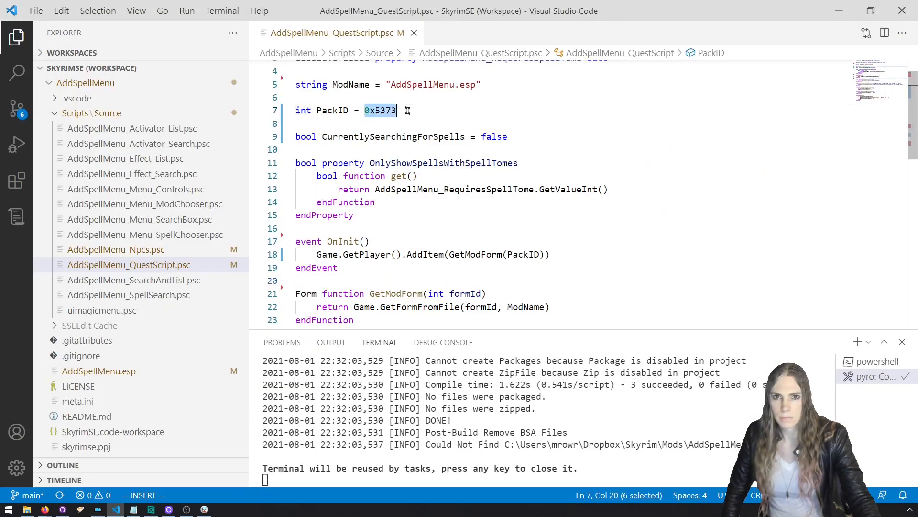
{"action": "left_click", "coordinate": [407, 123]}
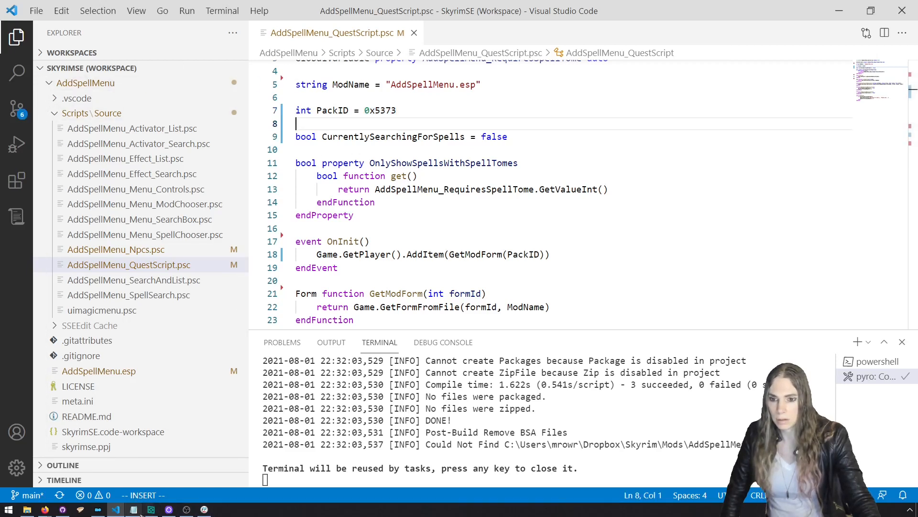
Switch to Mod Organizer and launch Skyrim through SKSE.
{"action": "mouse_move", "coordinate": [135, 509]}
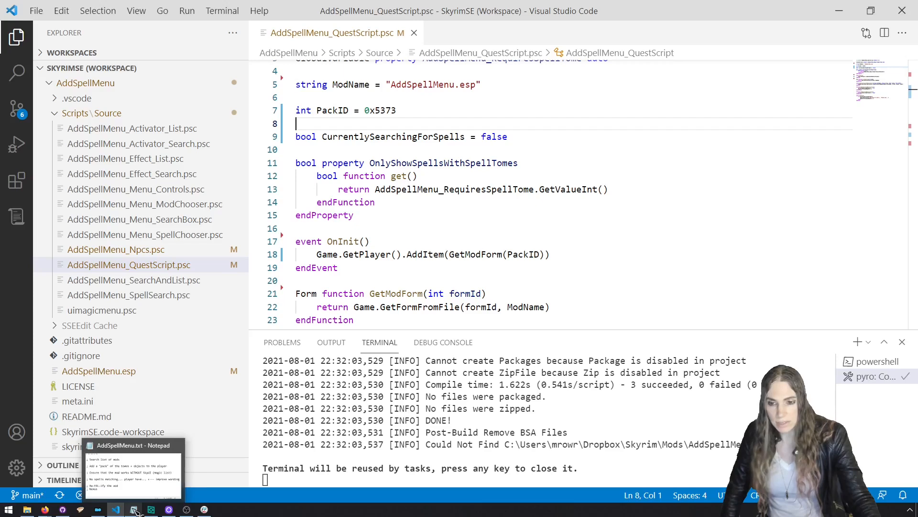
{"action": "left_click", "coordinate": [98, 510]}
{"action": "left_click", "coordinate": [781, 123]}
{"action": "left_click", "coordinate": [537, 248]}
{"action": "left_click", "coordinate": [819, 114]}
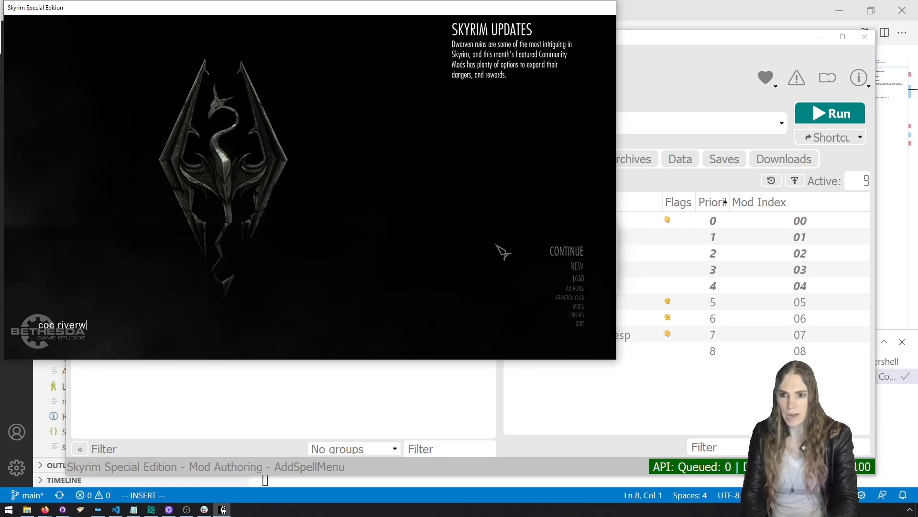
Teleport to Riverwood with the coc console command and inspect the player's inventory for the pack.
{"action": "key", "text": "Return"}
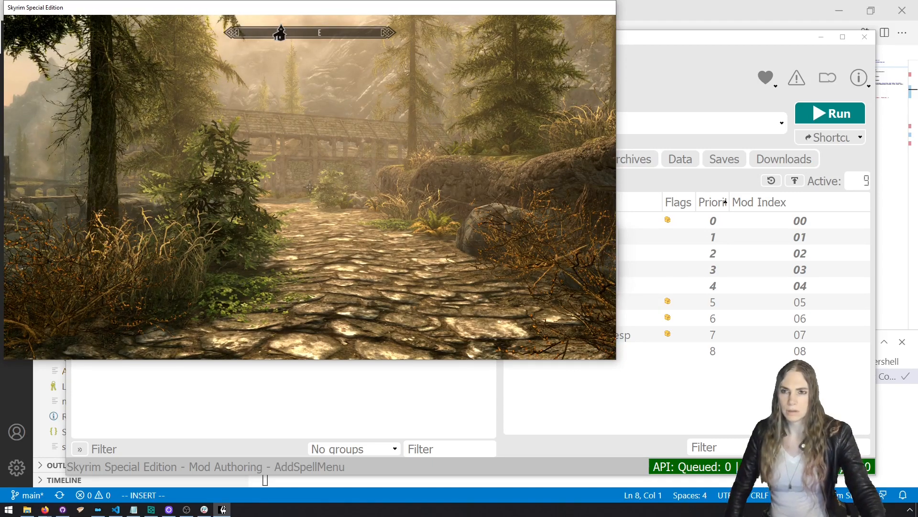
{"action": "key", "text": "i"}
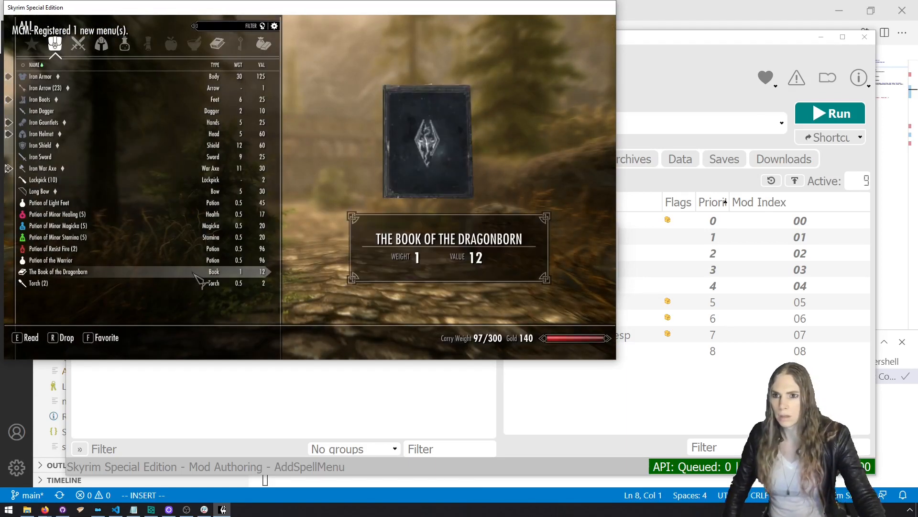
Quit Skyrim with the qqq console command.
{"action": "key", "text": "grave"}
{"action": "type", "text": "qqq"}
{"action": "key", "text": "Return"}
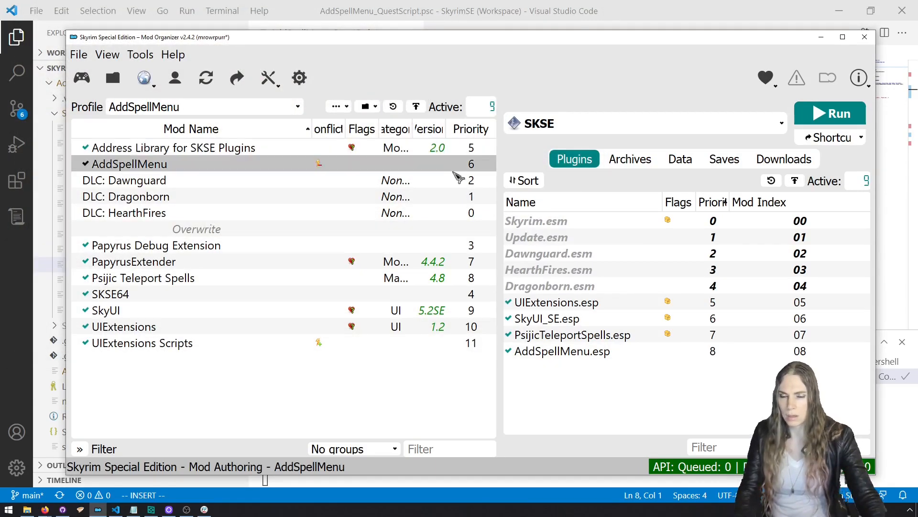
Switch to Visual Studio Code and review the PackID declaration against its use in the OnInit event.
{"action": "key", "text": "alt+Tab"}
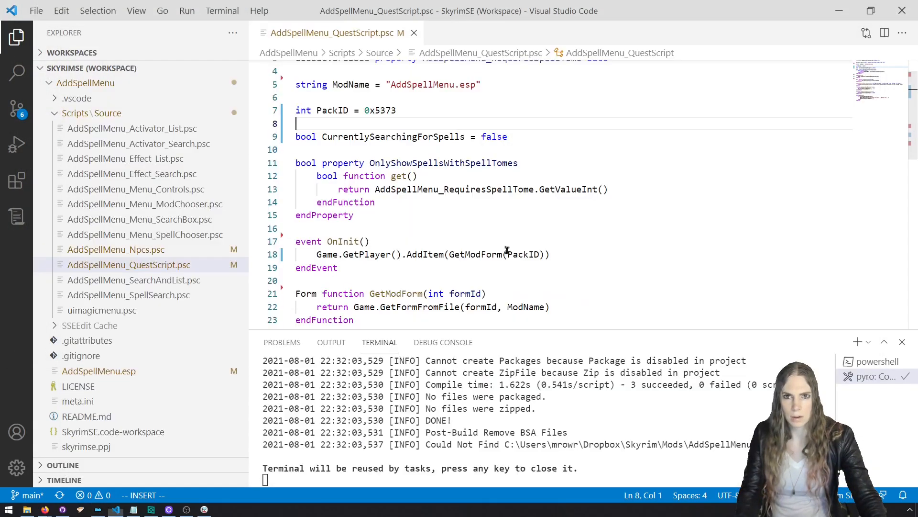
{"action": "scroll", "coordinate": [497, 231], "scroll_direction": "up", "scroll_amount": 1}
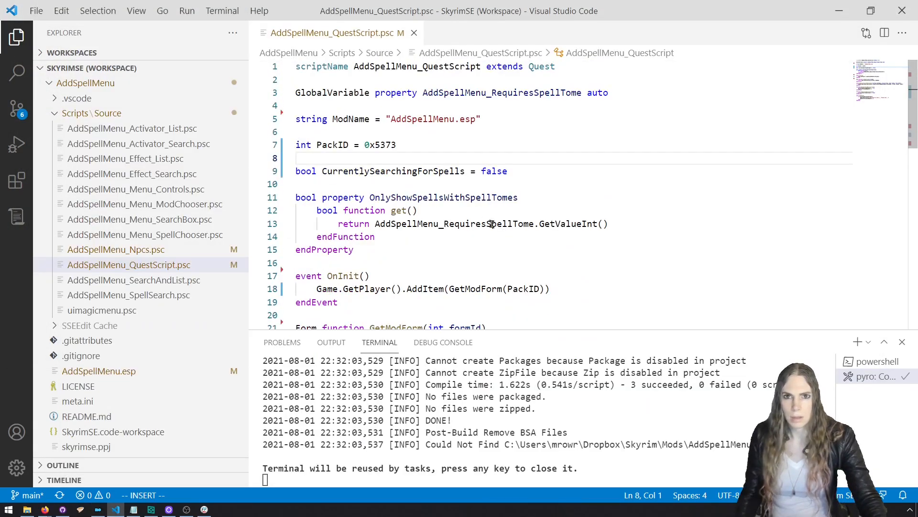
{"action": "double_click", "coordinate": [386, 145]}
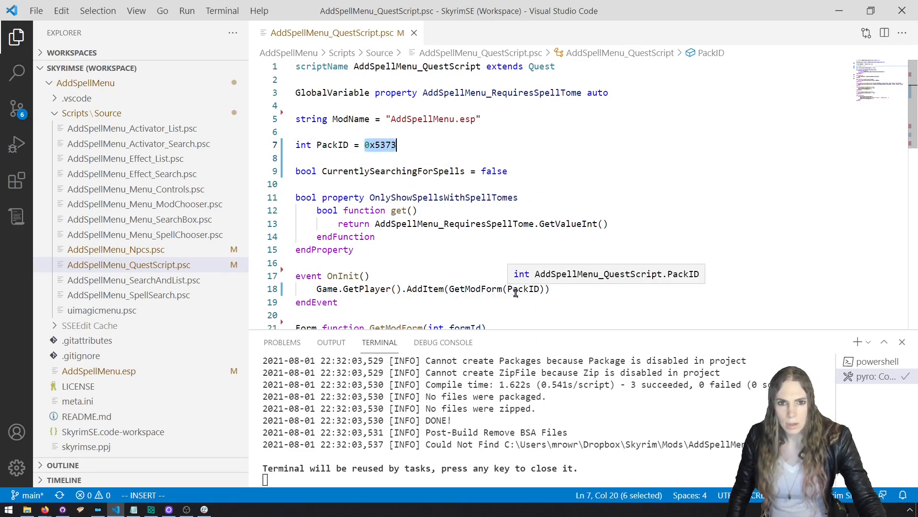
{"action": "left_click", "coordinate": [439, 197]}
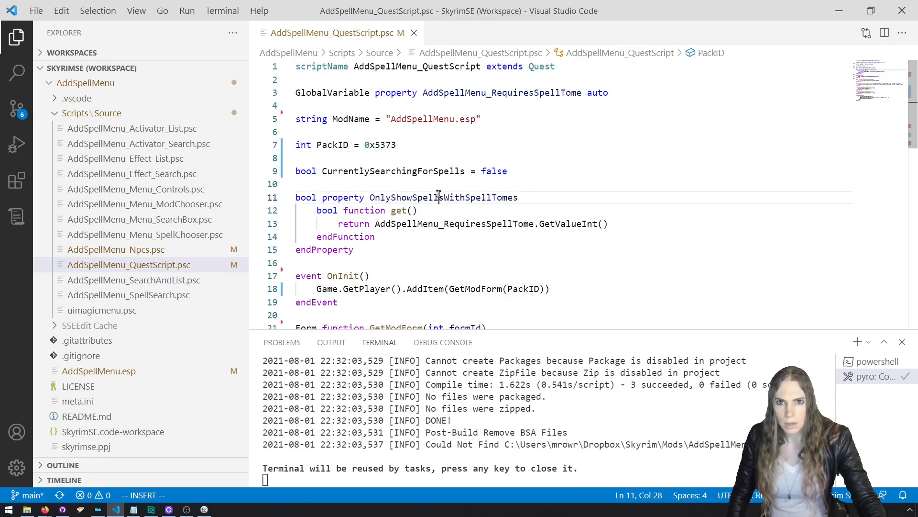
{"action": "left_click", "coordinate": [444, 257]}
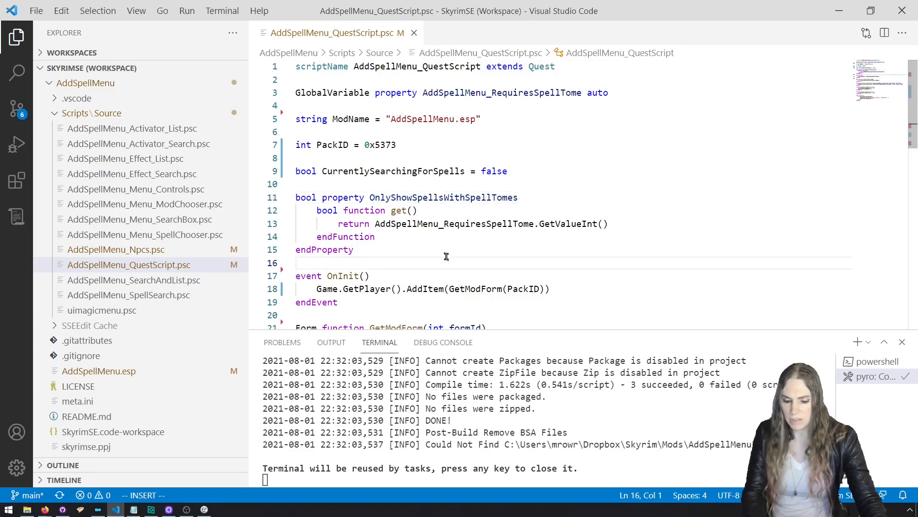
Rebuild the Papyrus scripts and launch Creation Kit from Mod Organizer.
{"action": "key", "text": "ctrl+shift+b"}
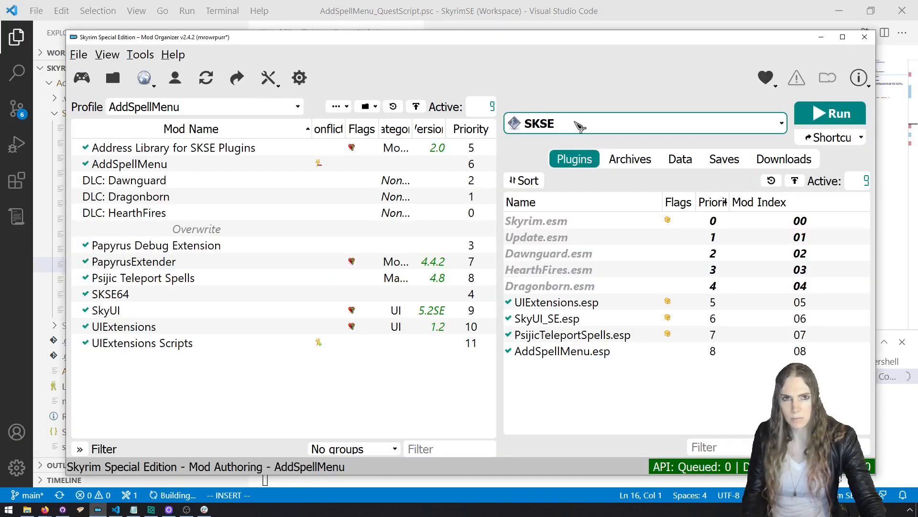
{"action": "left_click", "coordinate": [578, 126]}
{"action": "left_click", "coordinate": [574, 196]}
{"action": "left_click", "coordinate": [831, 115]}
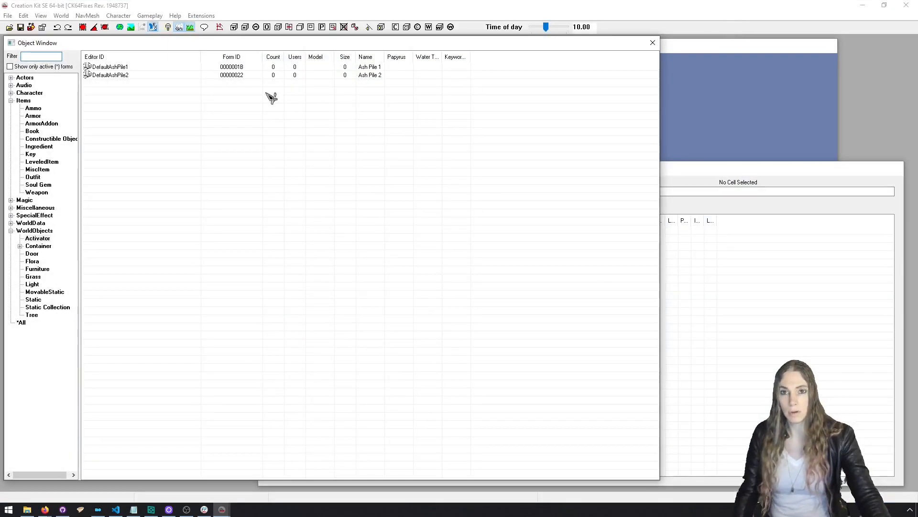
Load AddSpellMenu.esp in Creation Kit as the active file.
{"action": "left_click", "coordinate": [31, 28]}
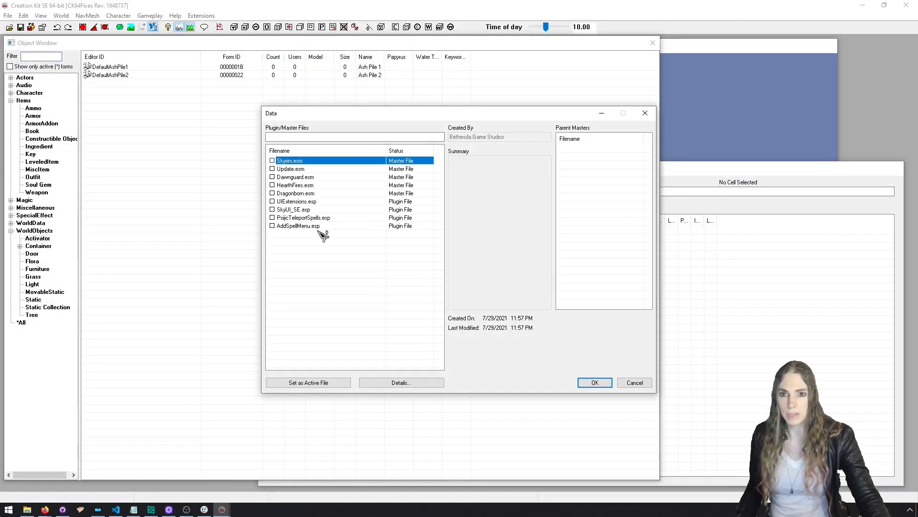
{"action": "left_click", "coordinate": [323, 229]}
{"action": "left_click", "coordinate": [332, 383]}
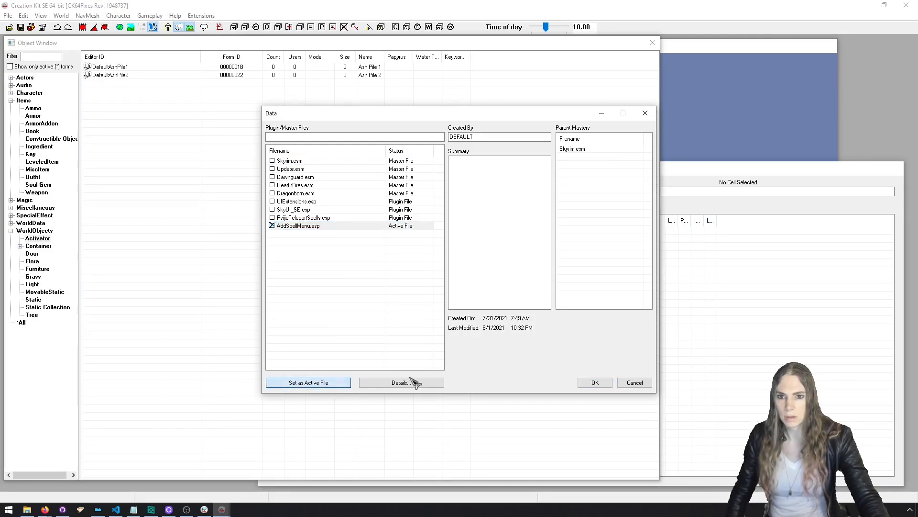
{"action": "left_click", "coordinate": [607, 383]}
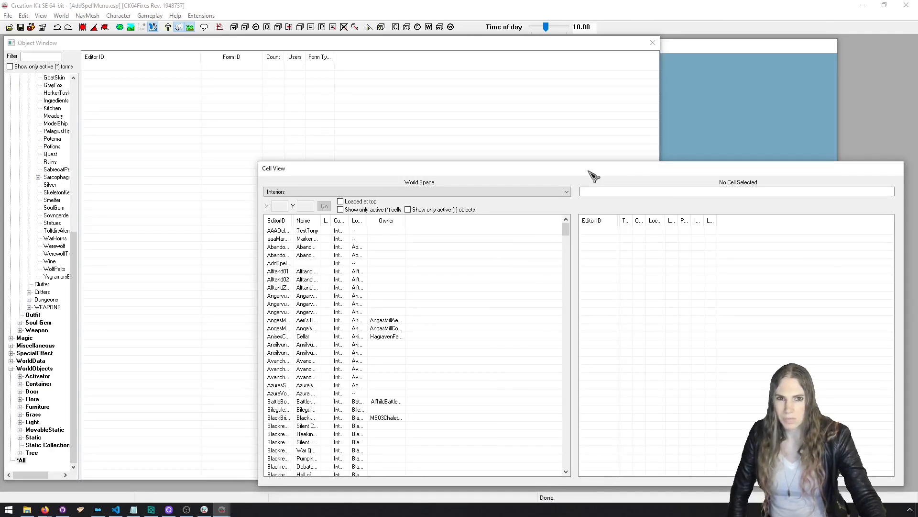
Filter the Object Window by addspell and bring the Cell View in front of the other windows.
{"action": "left_click_drag", "start_coordinate": [686, 45], "coordinate": [716, 51]}
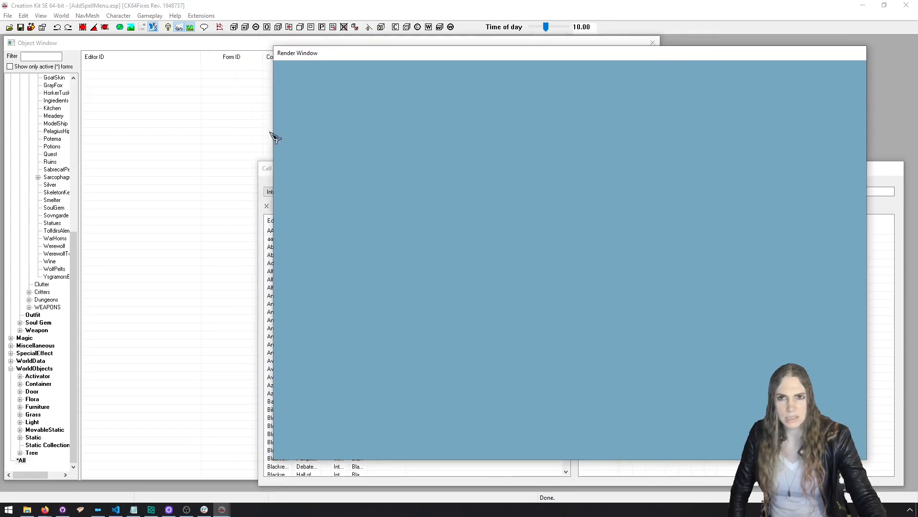
{"action": "left_click", "coordinate": [41, 56]}
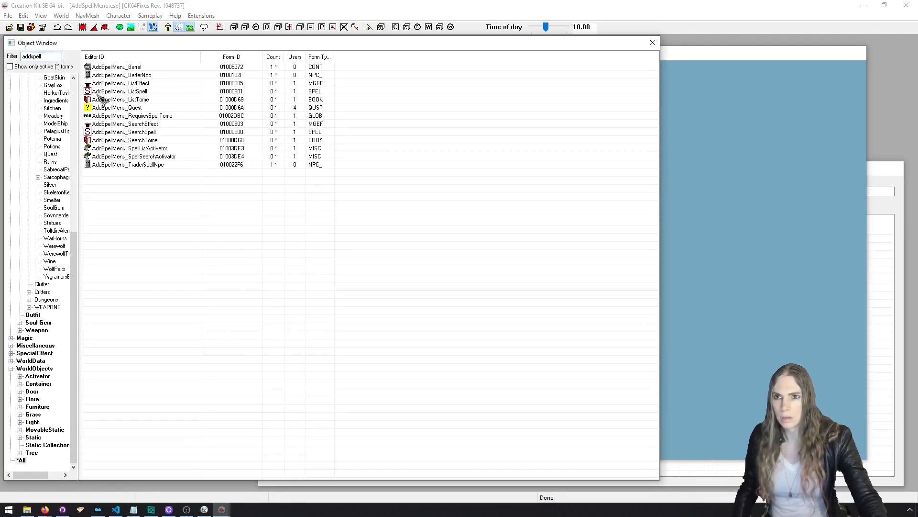
{"action": "left_click", "coordinate": [672, 474]}
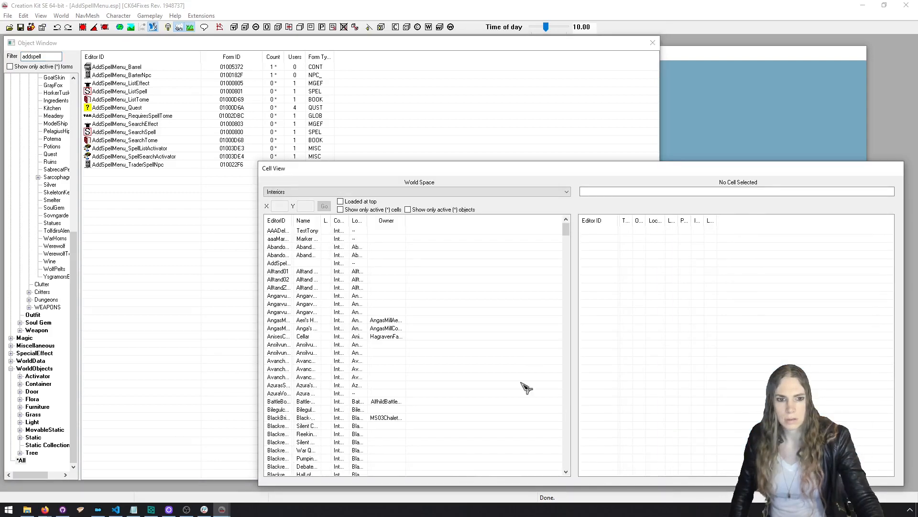
Load the AddSpellMenu cell in the render view, inspect the placed barrel's reference editor ID and form ID, and close it unchanged.
{"action": "left_click", "coordinate": [280, 273]}
{"action": "double_click", "coordinate": [277, 263]}
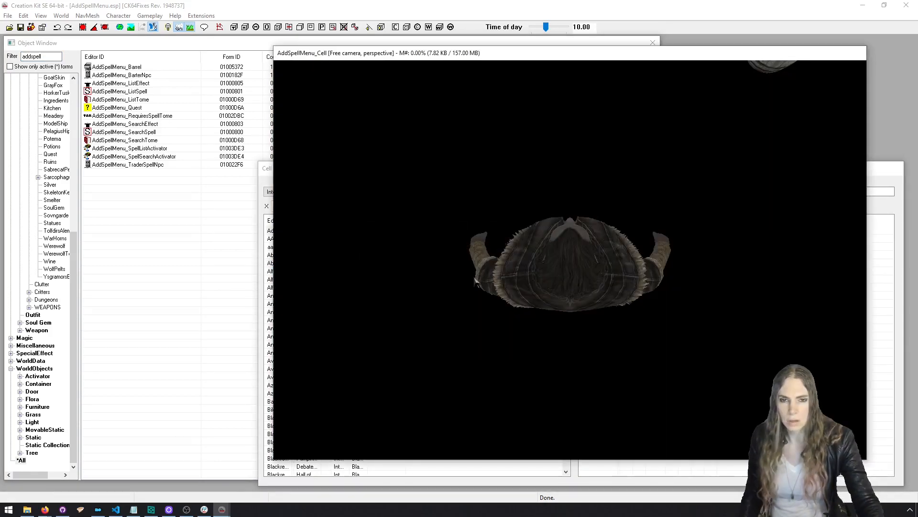
{"action": "left_click", "coordinate": [529, 266]}
{"action": "scroll", "coordinate": [529, 266], "scroll_direction": "down", "scroll_amount": 6}
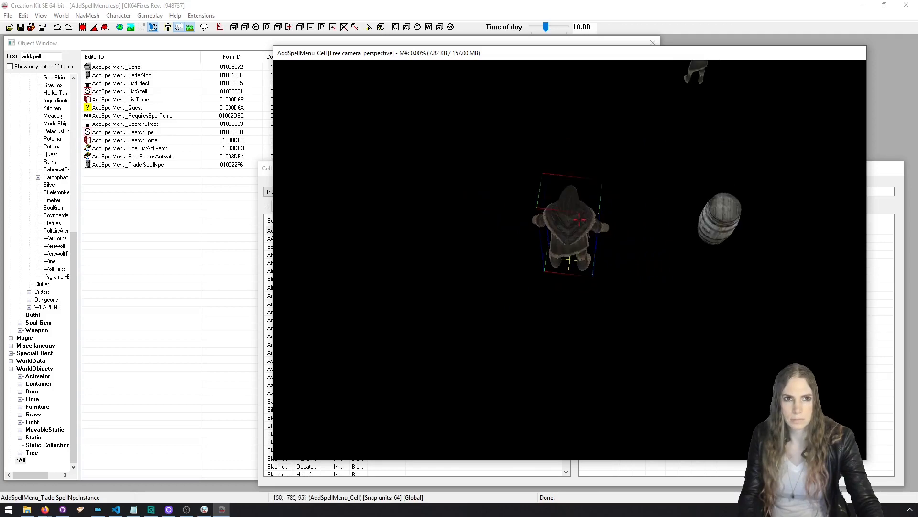
{"action": "double_click", "coordinate": [725, 254]}
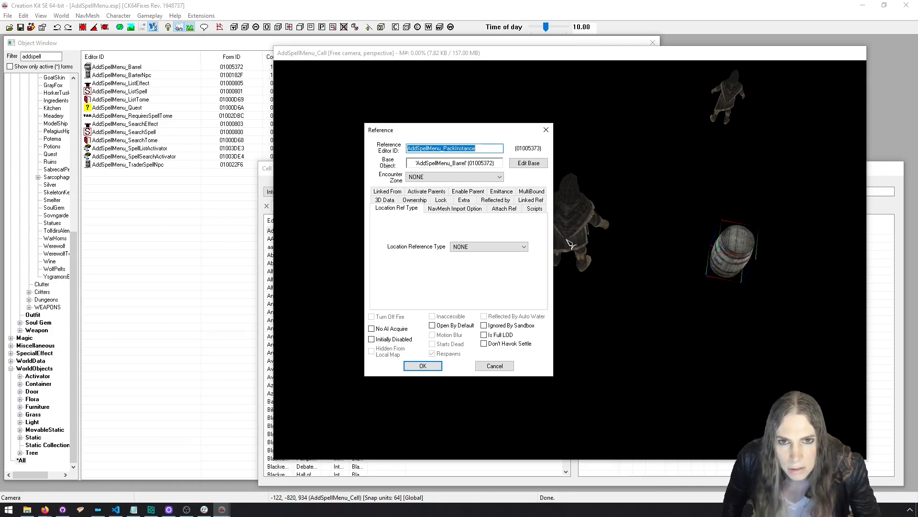
{"action": "left_click", "coordinate": [495, 365]}
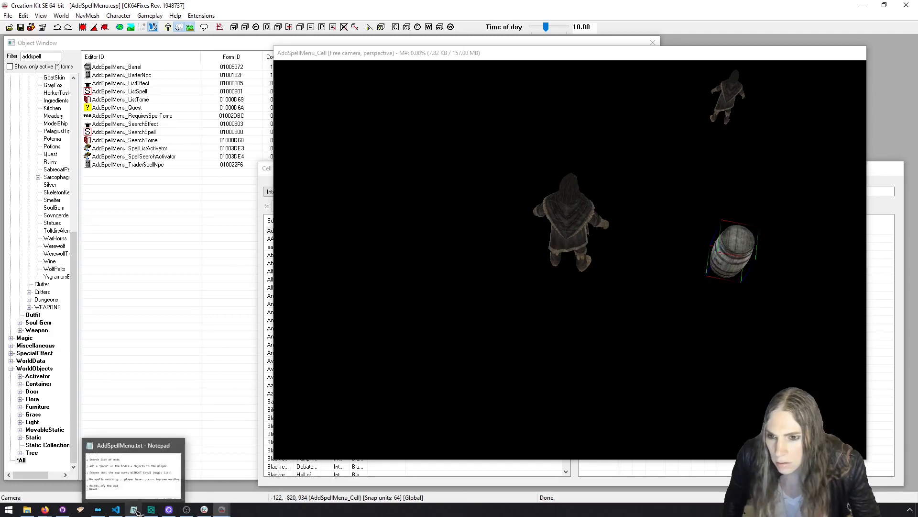
Switch to Visual Studio Code and check the PackID value in the quest script against the barrel reference's form ID.
{"action": "left_click", "coordinate": [115, 509]}
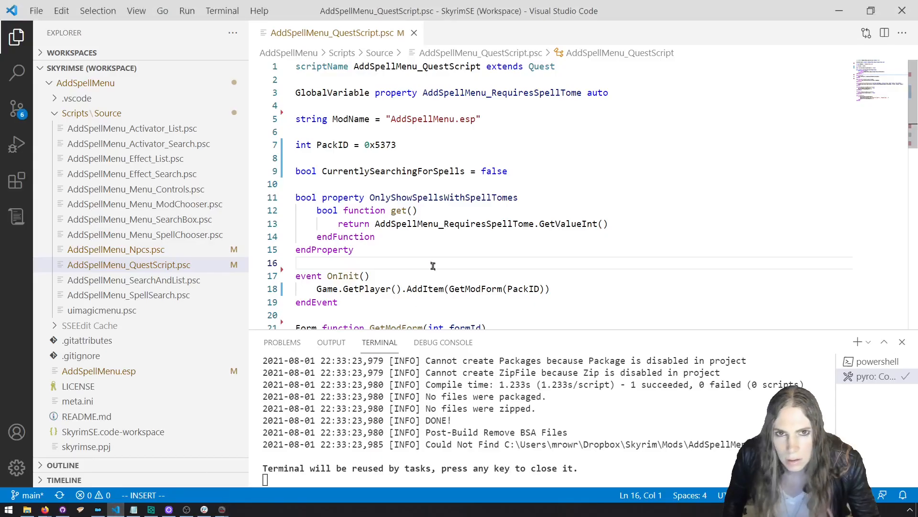
{"action": "left_click_drag", "start_coordinate": [396, 144], "coordinate": [376, 144]}
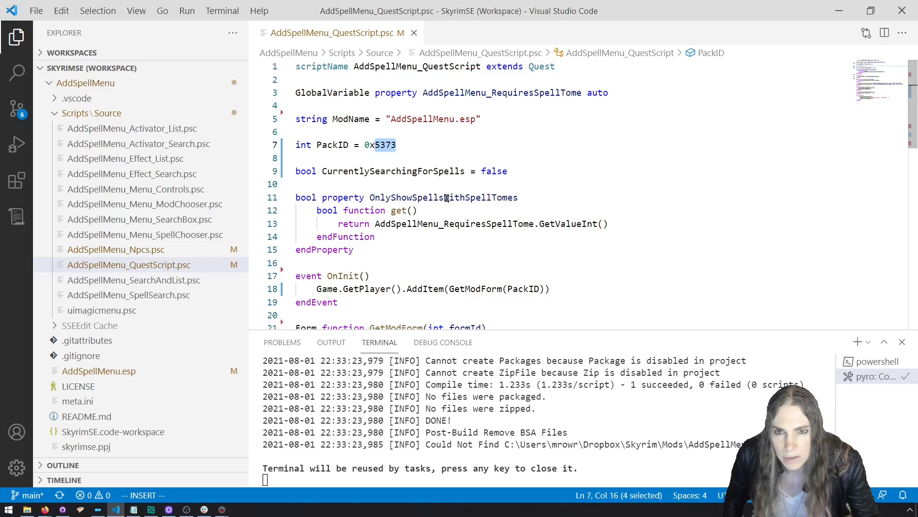
{"action": "left_click", "coordinate": [445, 235]}
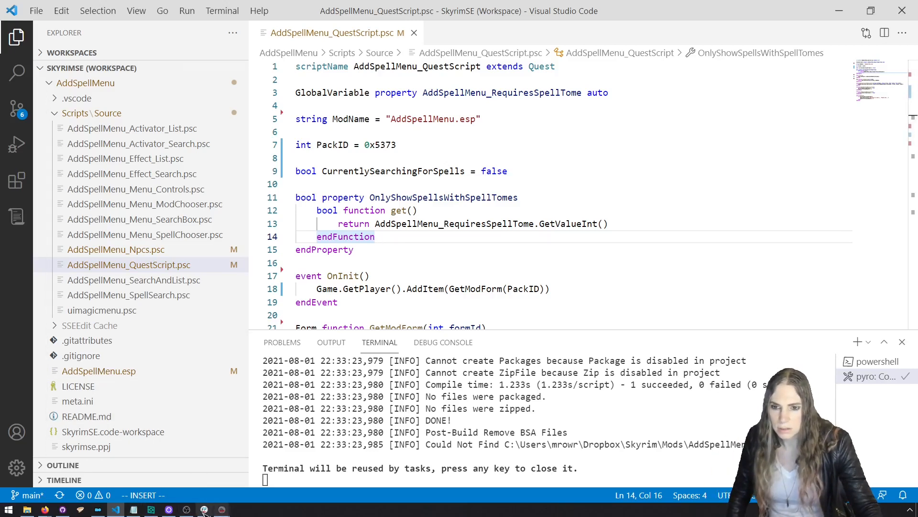
Switch back to Creation Kit and inspect the AddSpellMenu_Barrel base container's item list, closing it unchanged.
{"action": "mouse_move", "coordinate": [153, 511]}
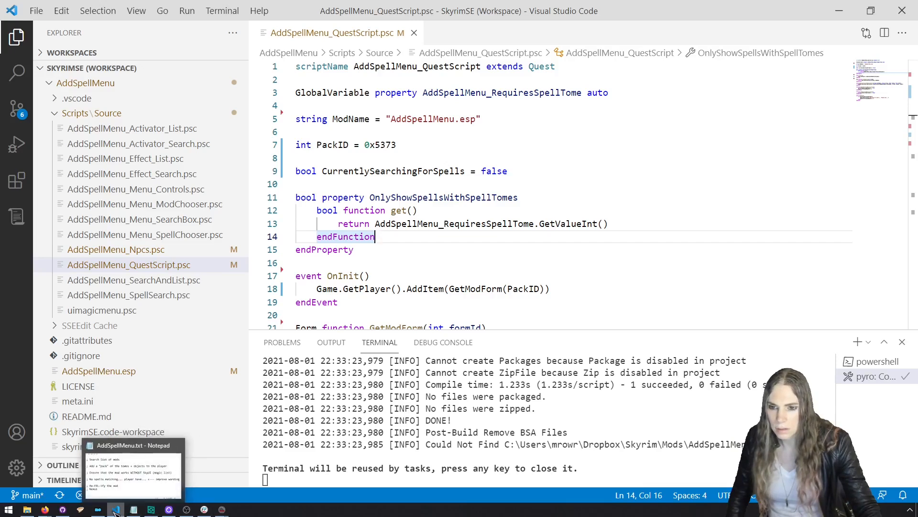
{"action": "mouse_move", "coordinate": [104, 513]}
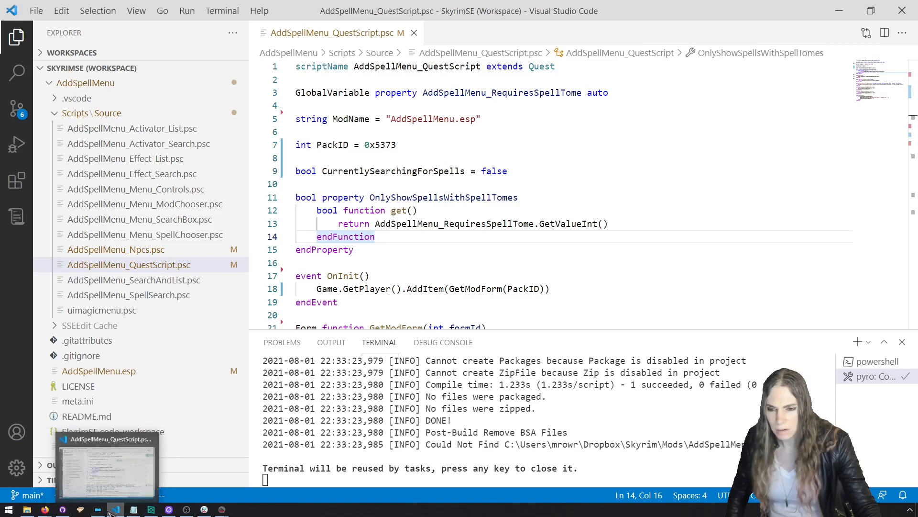
{"action": "left_click", "coordinate": [100, 510]}
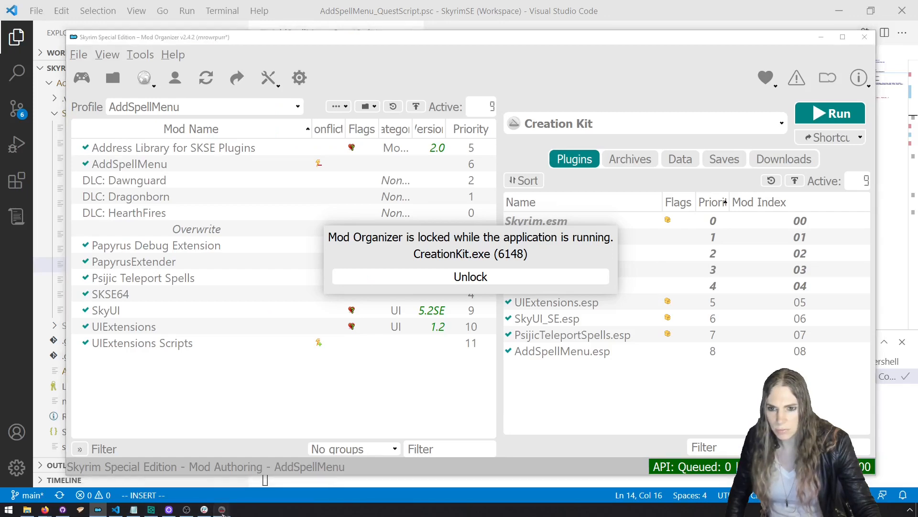
{"action": "mouse_move", "coordinate": [222, 509]}
{"action": "left_click", "coordinate": [260, 486]}
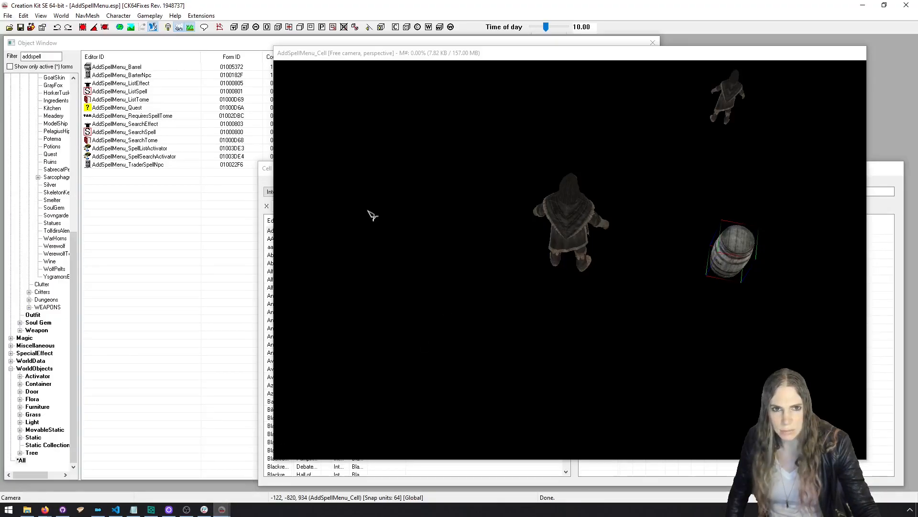
{"action": "left_click", "coordinate": [165, 99]}
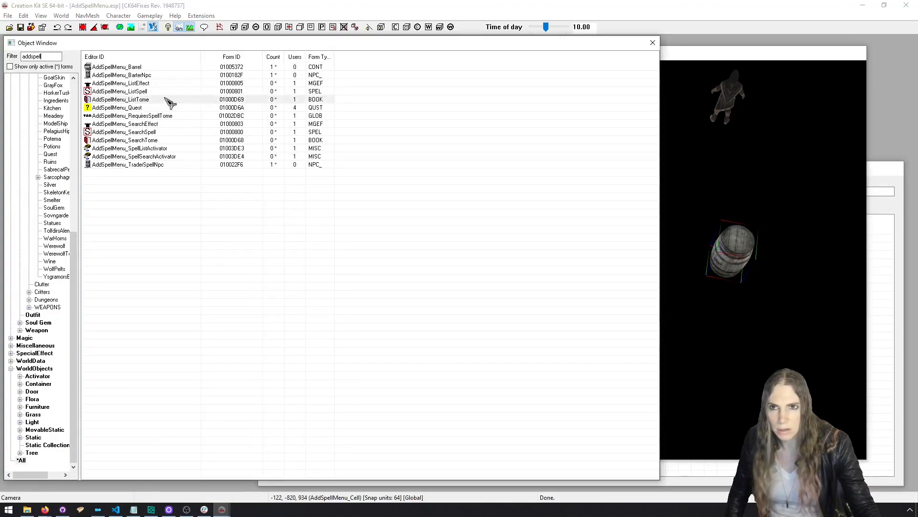
{"action": "left_click", "coordinate": [152, 67]}
{"action": "double_click", "coordinate": [152, 69]}
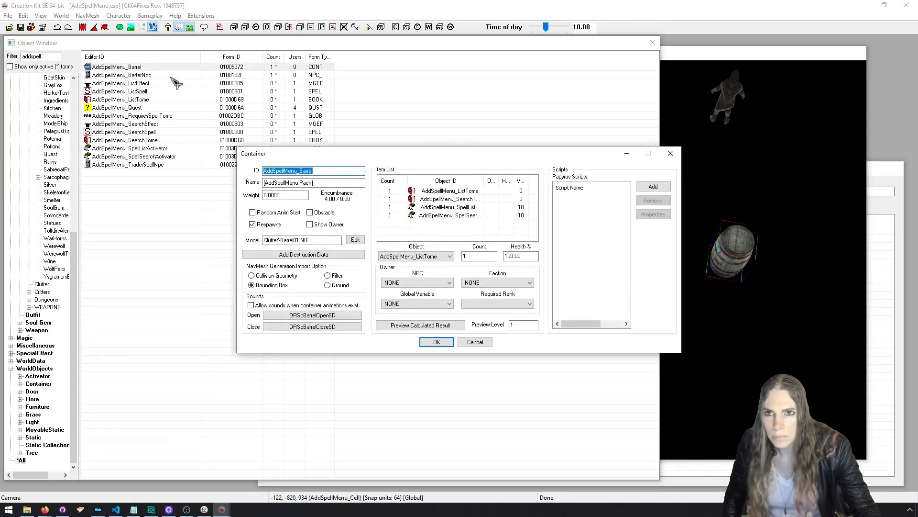
{"action": "left_click", "coordinate": [674, 155]}
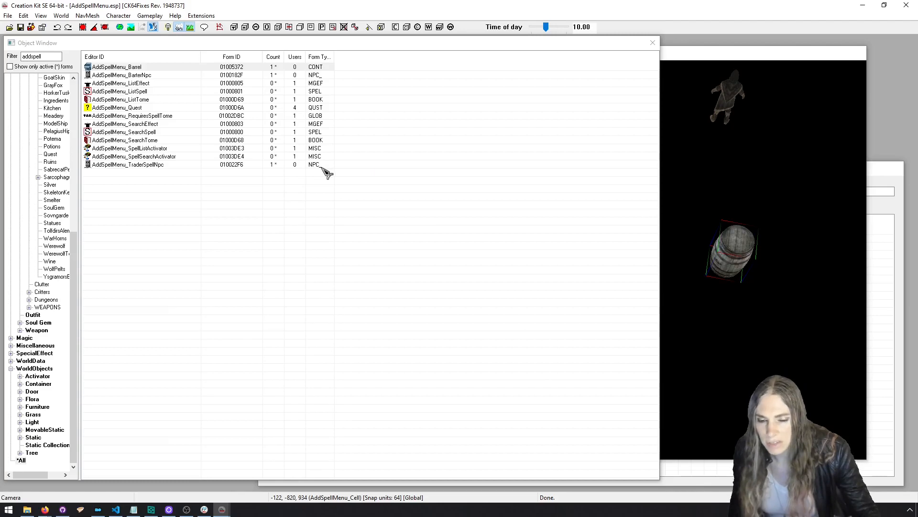
In Visual Studio Code, set PackID to 0x5372, keep 0x5373 as a trailing comment, save and rebuild the scripts.
{"action": "key", "text": "alt+Tab"}
{"action": "key", "text": "alt+Tab"}
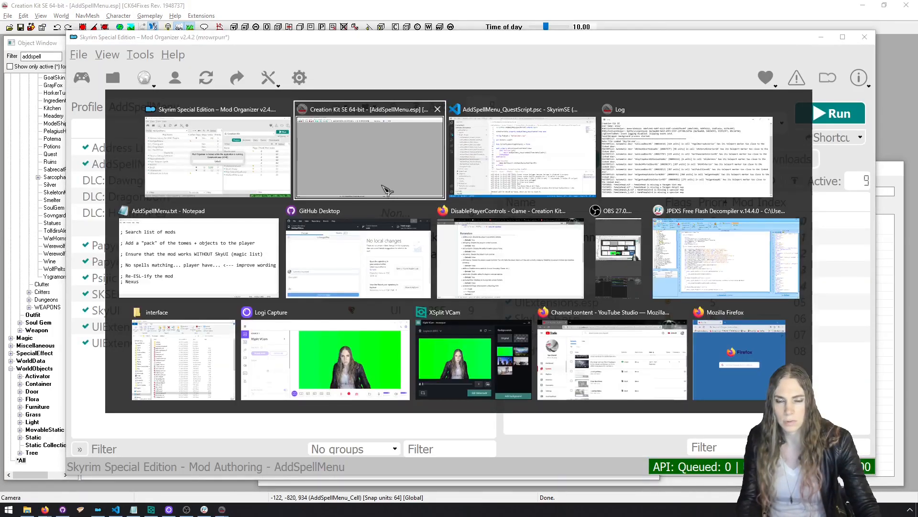
{"action": "key", "text": "alt+Tab"}
{"action": "left_click", "coordinate": [422, 149]}
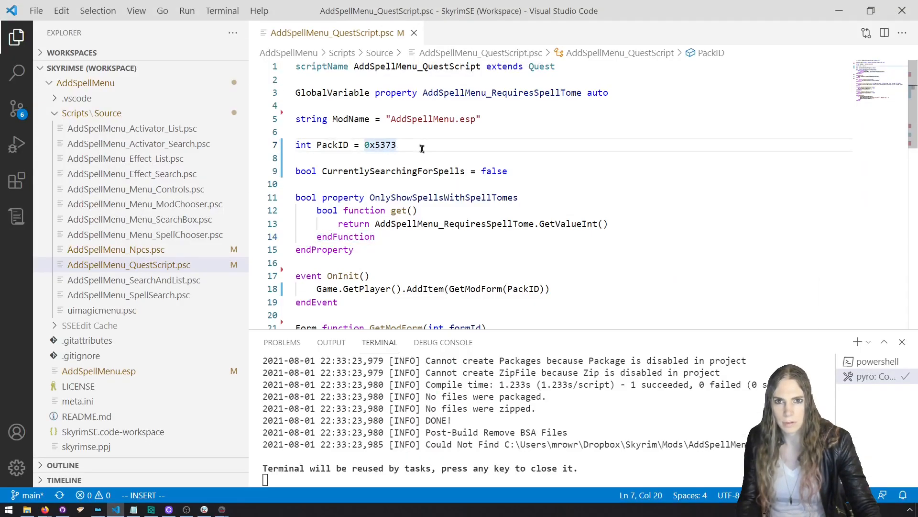
{"action": "key", "text": "Left"}
{"action": "key", "text": "Left"}
{"action": "type", "text": "; 0x5"}
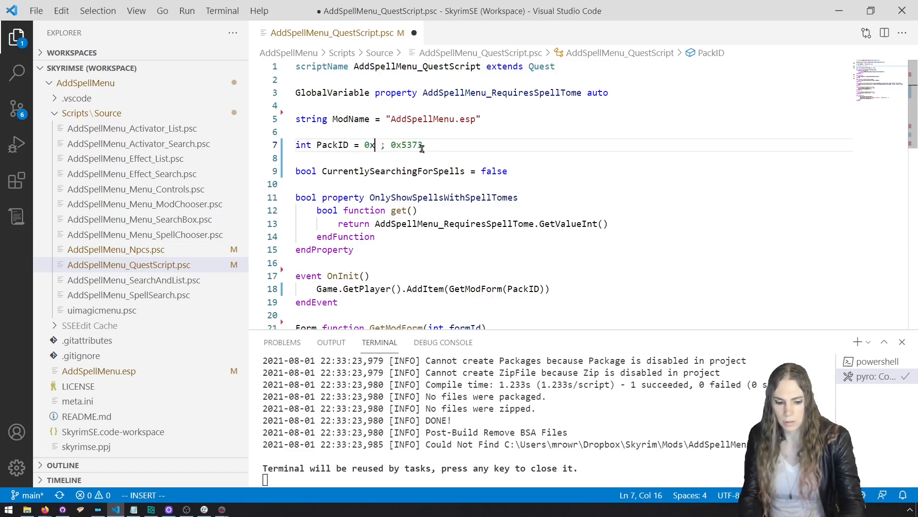
{"action": "type", "text": "372"}
{"action": "key", "text": "ctrl+s"}
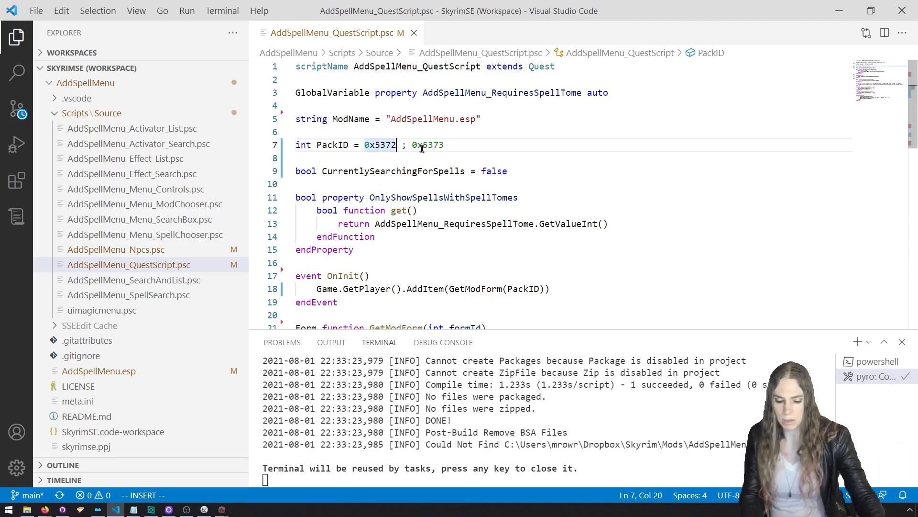
{"action": "key", "text": "ctrl+shift+b"}
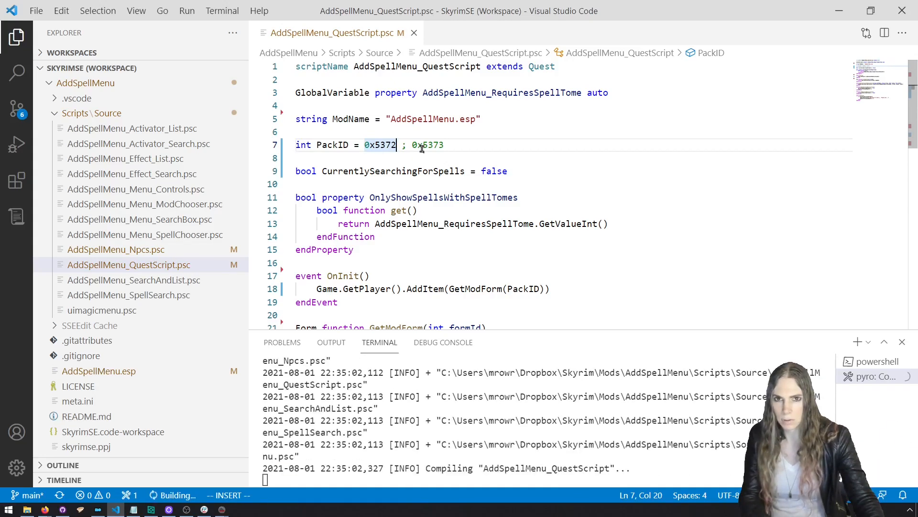
Restore PackID to 0x5373, comment out the AddItem line in the OnInit event and save the script.
{"action": "left_click_drag", "start_coordinate": [449, 289], "coordinate": [542, 286]}
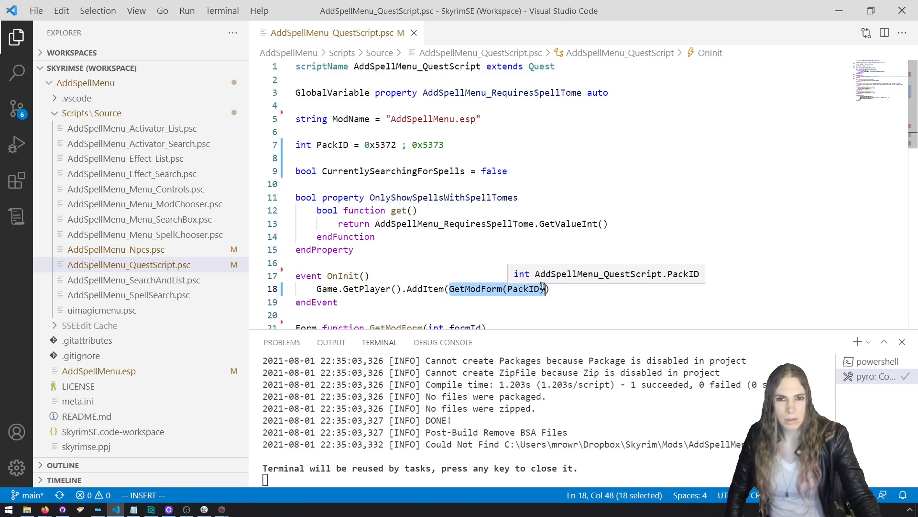
{"action": "left_click", "coordinate": [449, 159]}
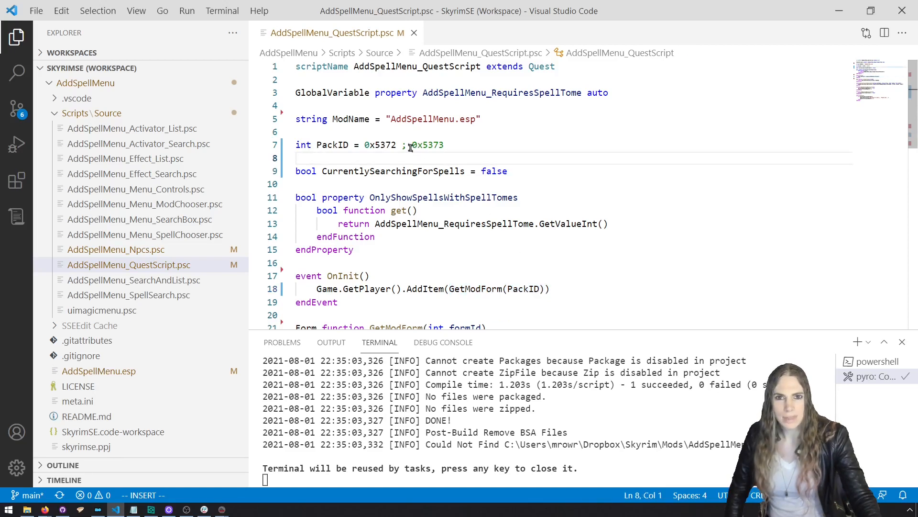
{"action": "left_click_drag", "start_coordinate": [413, 145], "coordinate": [366, 149]}
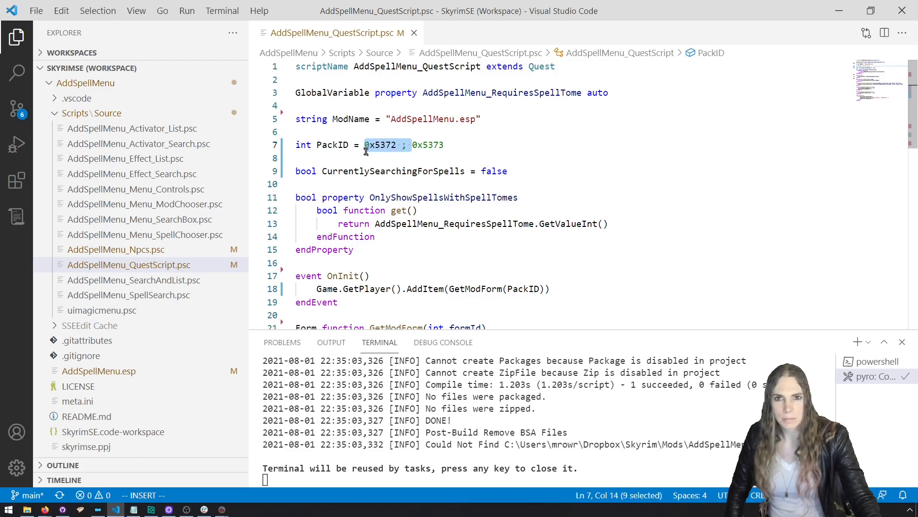
{"action": "key", "text": "BackSpace"}
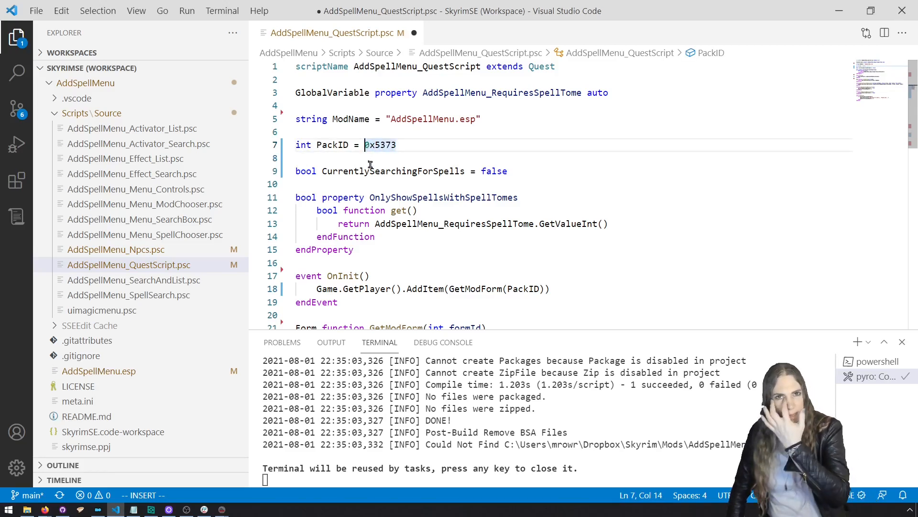
{"action": "left_click", "coordinate": [317, 290]}
{"action": "type", "text": ";"}
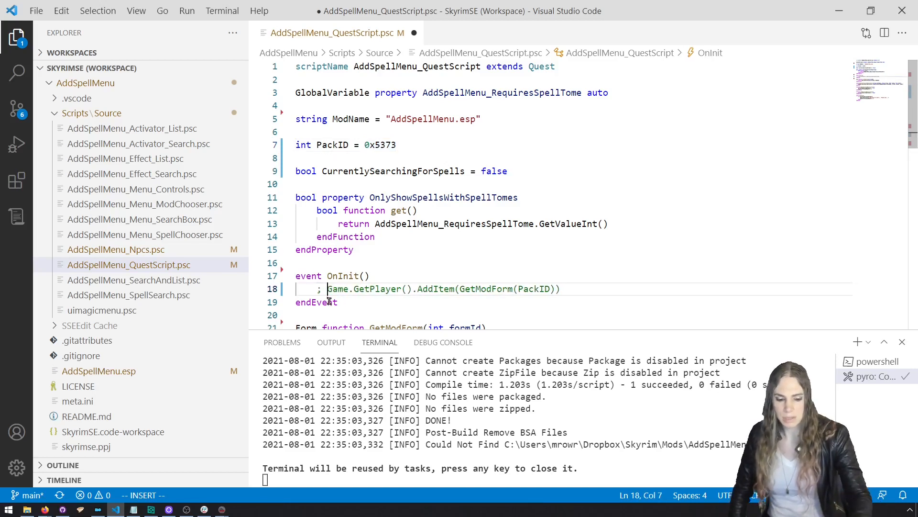
{"action": "key", "text": "ctrl+s"}
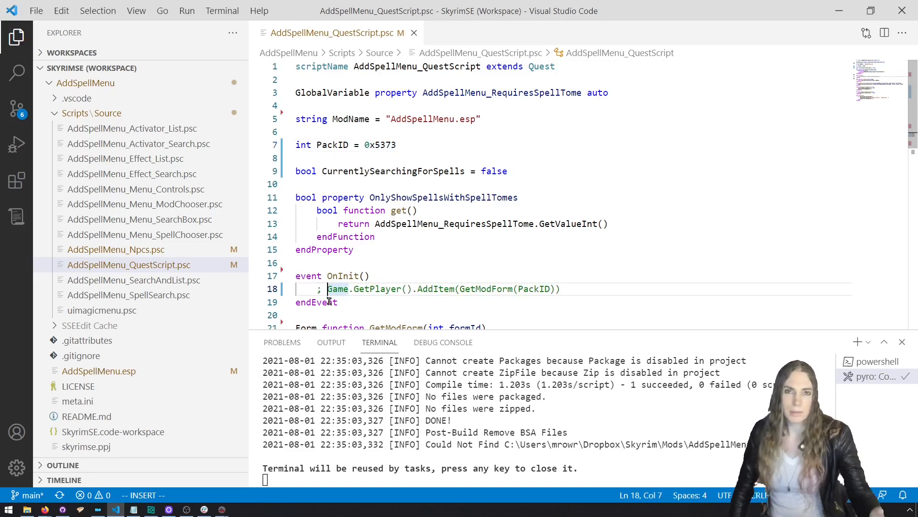
Rename the PackID variable declaration to PackContainerID and save the script.
{"action": "left_click", "coordinate": [313, 146]}
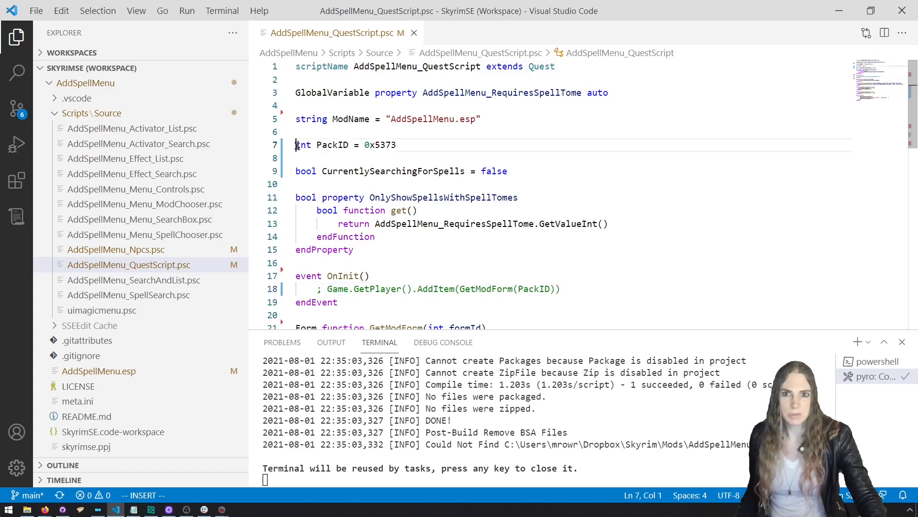
{"action": "left_click", "coordinate": [338, 146]}
{"action": "type", "text": "Contai"}
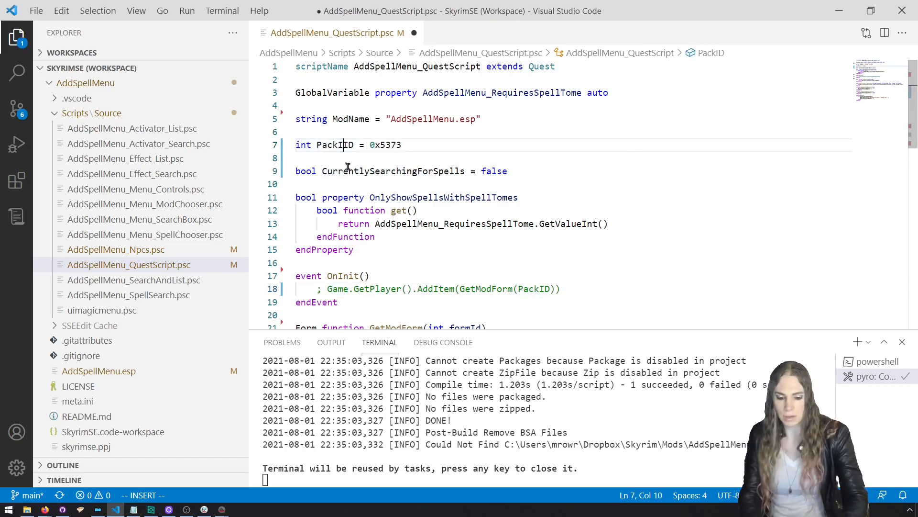
{"action": "type", "text": "ner"}
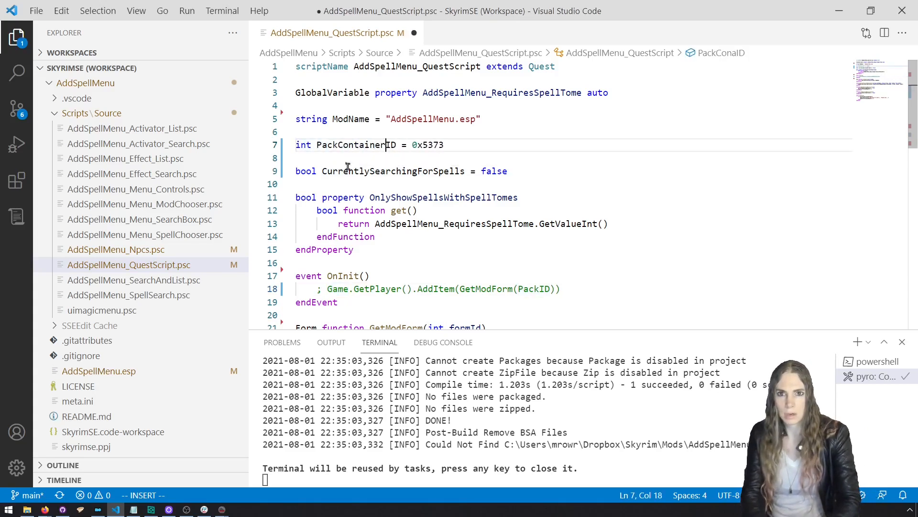
{"action": "key", "text": "ctrl+s"}
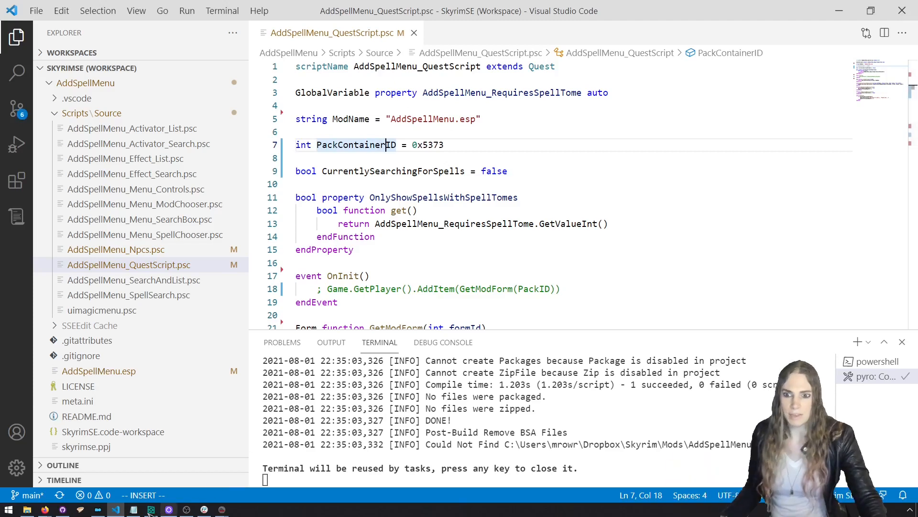
Switch to Creation Kit, widen the Object Window's category tree and filter the objects by bag.
{"action": "left_click", "coordinate": [98, 510]}
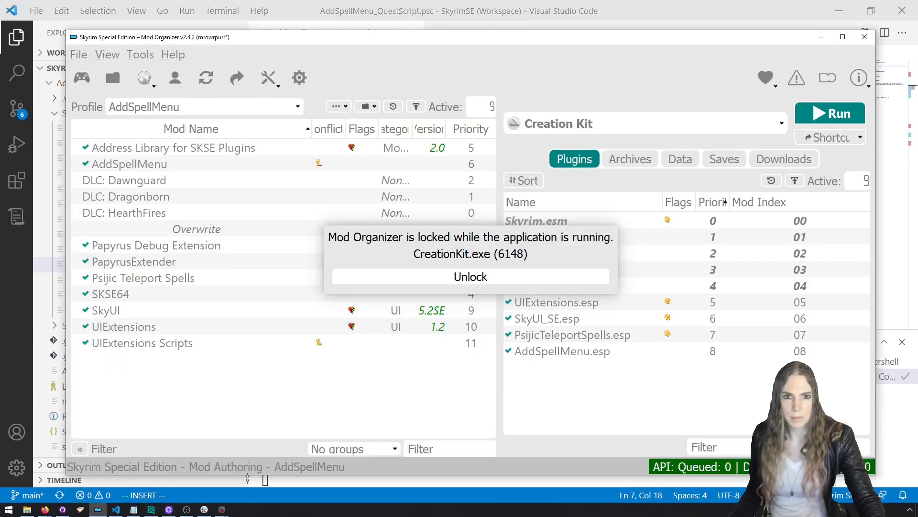
{"action": "left_click", "coordinate": [223, 510]}
{"action": "left_click", "coordinate": [267, 473]}
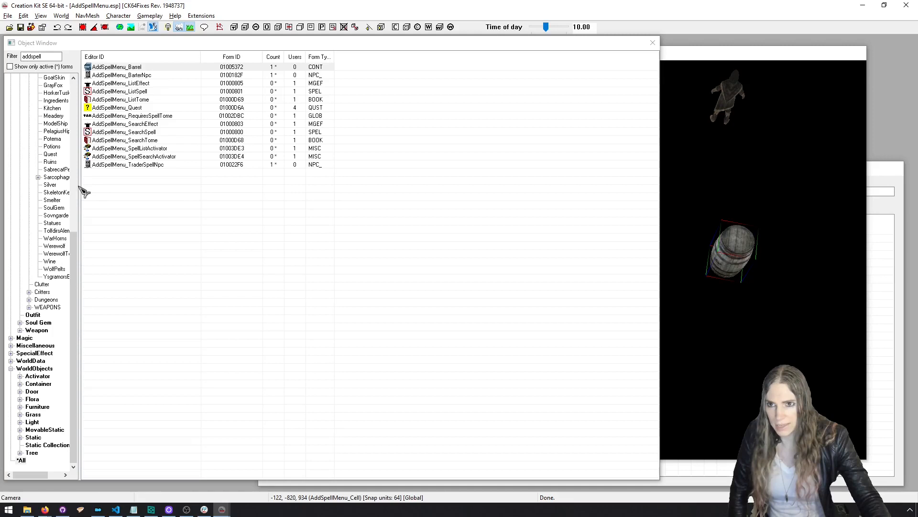
{"action": "left_click_drag", "start_coordinate": [78, 186], "coordinate": [204, 187]}
{"action": "left_click", "coordinate": [36, 57]}
{"action": "double_click", "coordinate": [37, 57]}
{"action": "type", "text": "bag"}
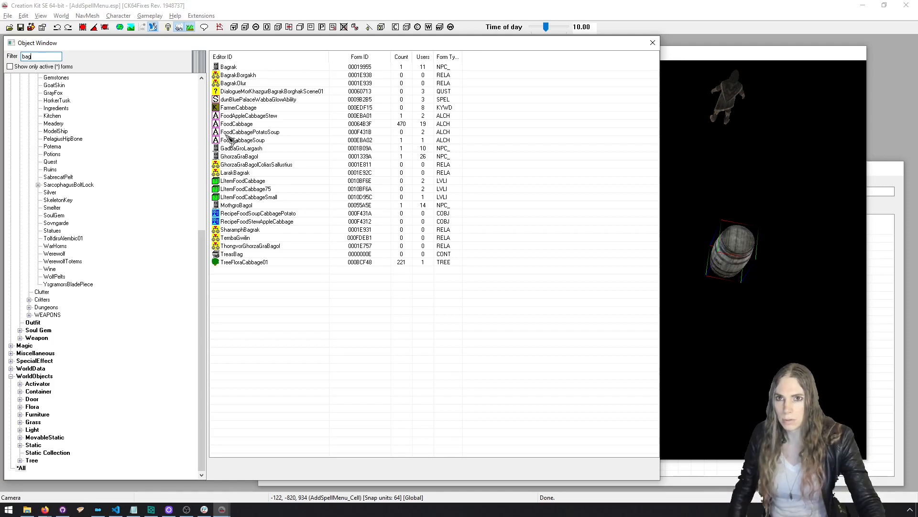
Preview the TreasBag container's model and move the preview clear of the object list.
{"action": "right_click", "coordinate": [248, 254]}
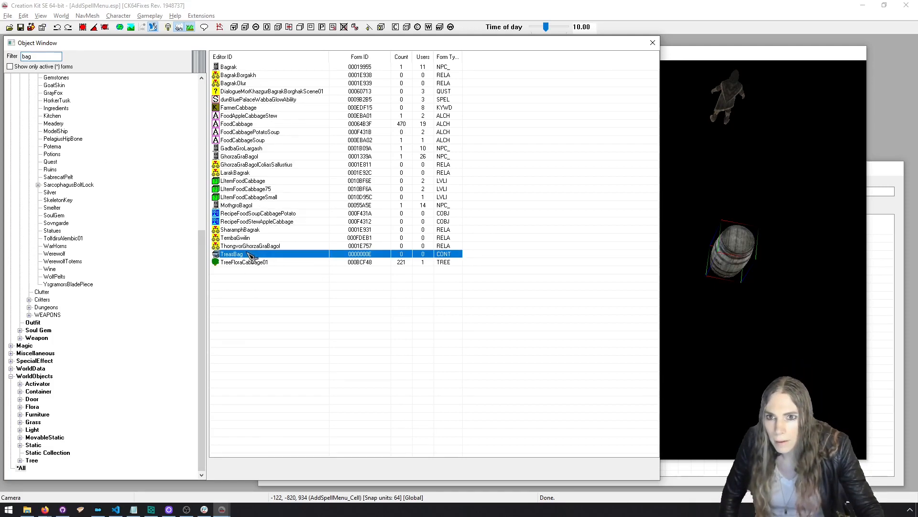
{"action": "left_click", "coordinate": [280, 299]}
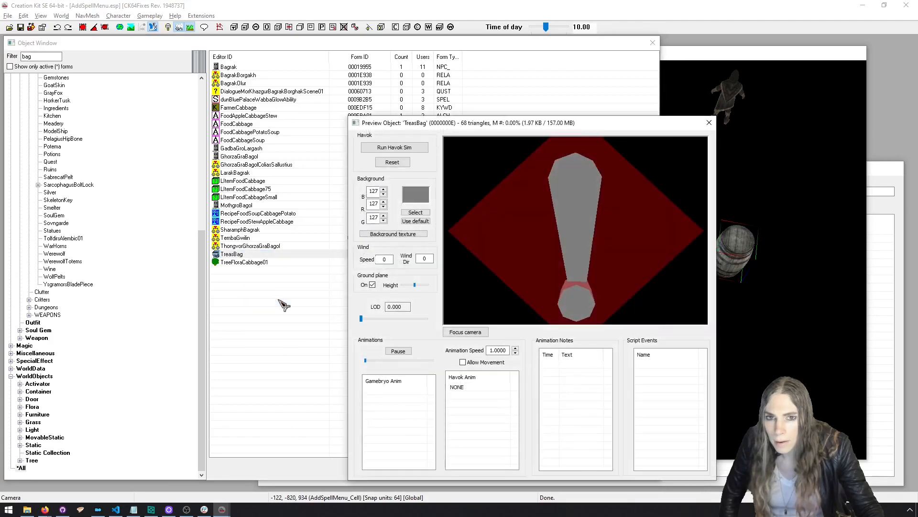
{"action": "left_click_drag", "start_coordinate": [464, 123], "coordinate": [646, 84]}
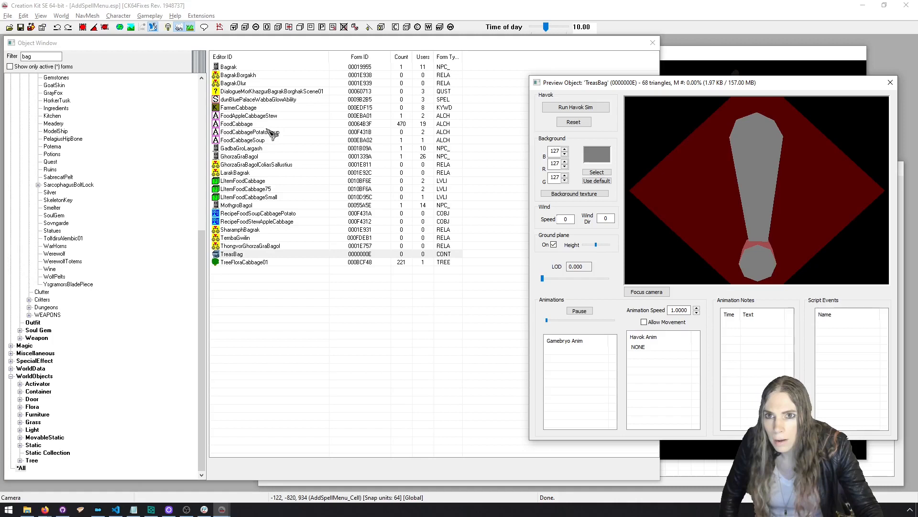
Preview the objects matching bag, including the cabbage food items and NPCs, to look for a usable pack model.
{"action": "left_click", "coordinate": [270, 213]}
{"action": "left_click", "coordinate": [271, 221]}
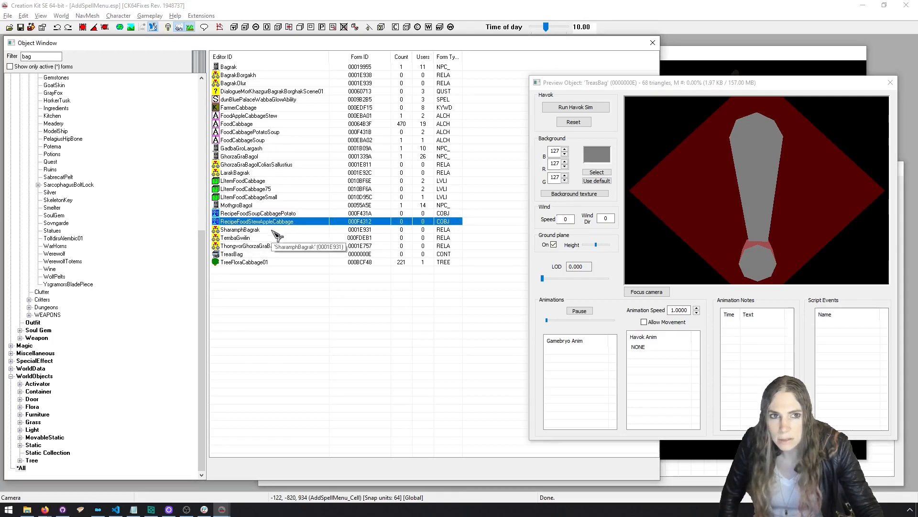
{"action": "left_click", "coordinate": [272, 230]}
{"action": "left_click", "coordinate": [275, 237]}
{"action": "left_click", "coordinate": [278, 245]}
{"action": "left_click", "coordinate": [268, 181]}
{"action": "left_click", "coordinate": [269, 164]}
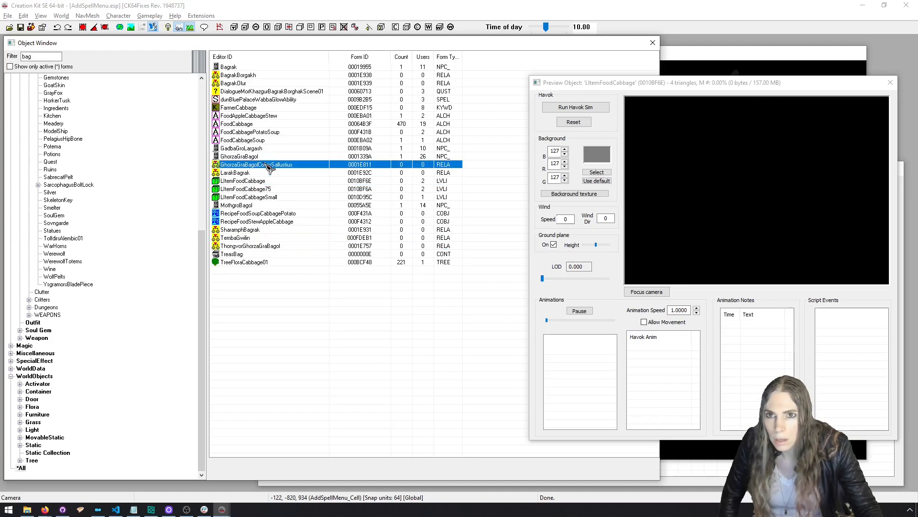
{"action": "left_click", "coordinate": [266, 153]}
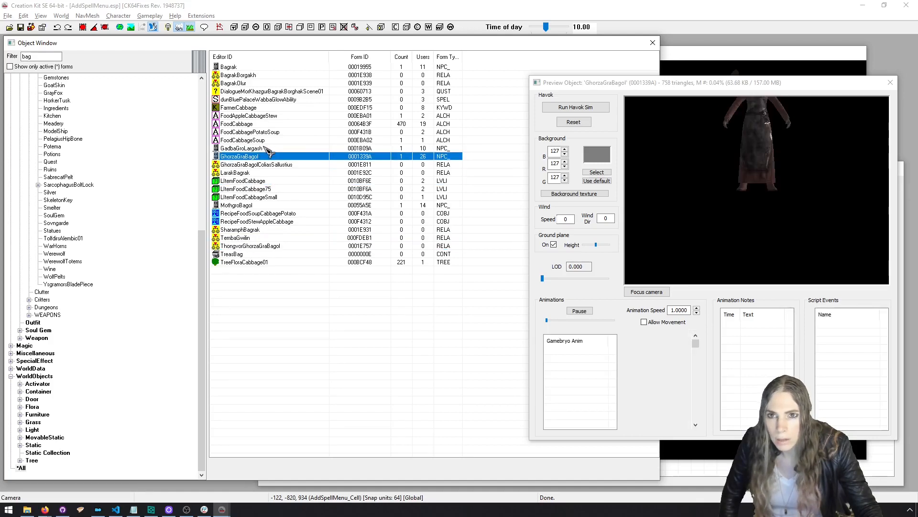
{"action": "left_click", "coordinate": [267, 148]}
{"action": "left_click", "coordinate": [261, 133]}
{"action": "left_click", "coordinate": [262, 140]}
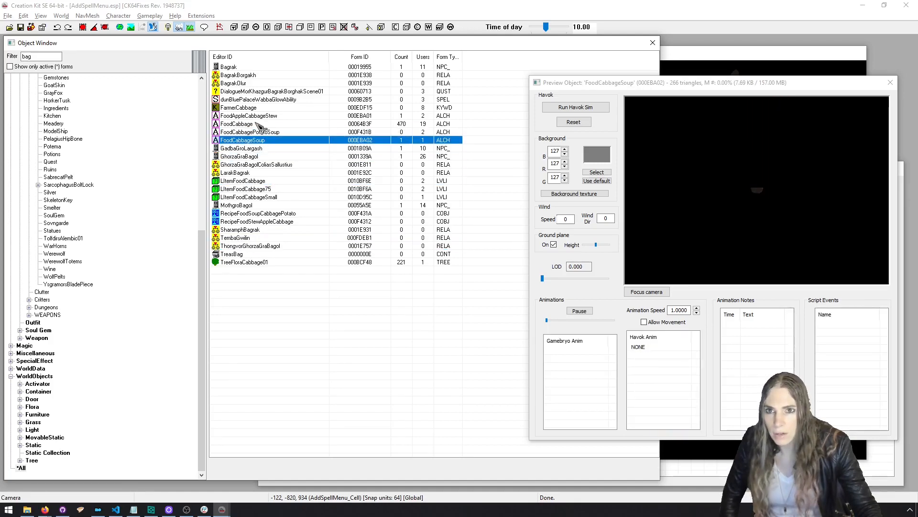
{"action": "left_click", "coordinate": [253, 116]}
Filter the objects by box to search for another possible pack model.
{"action": "left_click", "coordinate": [40, 56]}
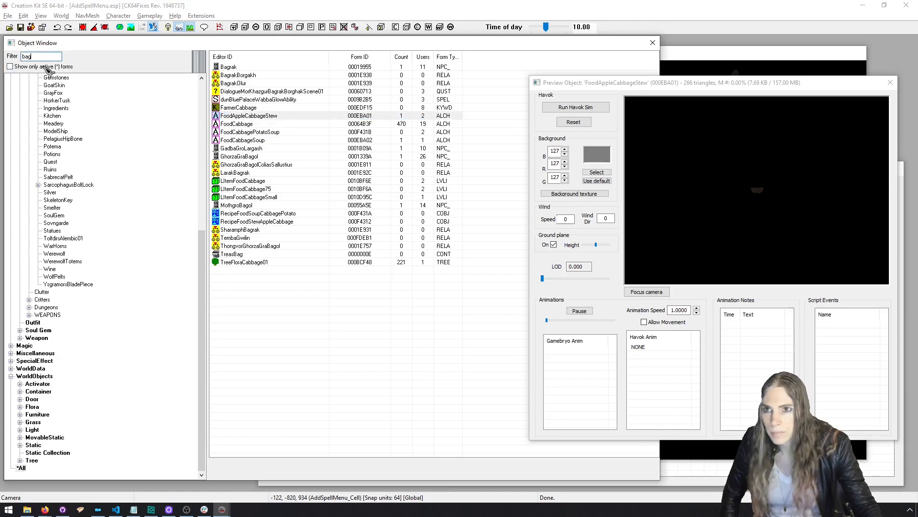
{"action": "key", "text": "BackSpace"}
{"action": "key", "text": "BackSpace"}
{"action": "key", "text": "BackSpace"}
{"action": "type", "text": "box"}
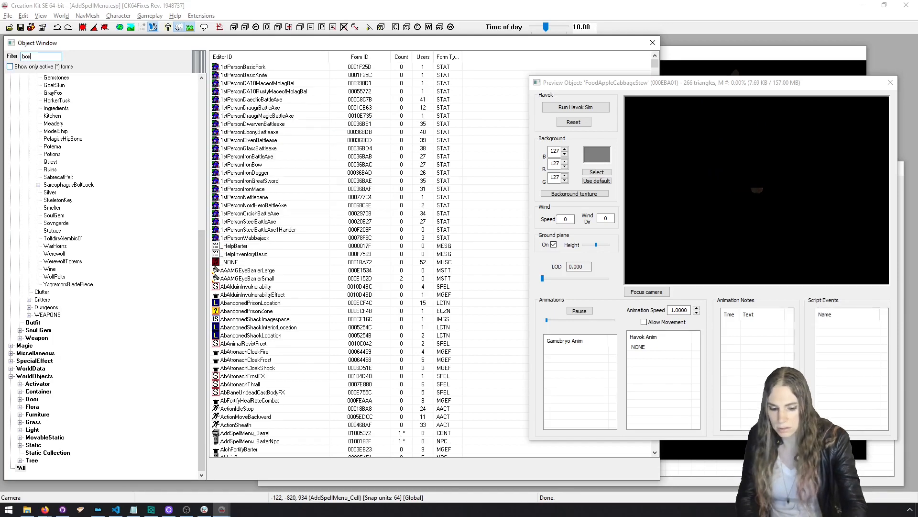
{"action": "left_click", "coordinate": [694, 270]}
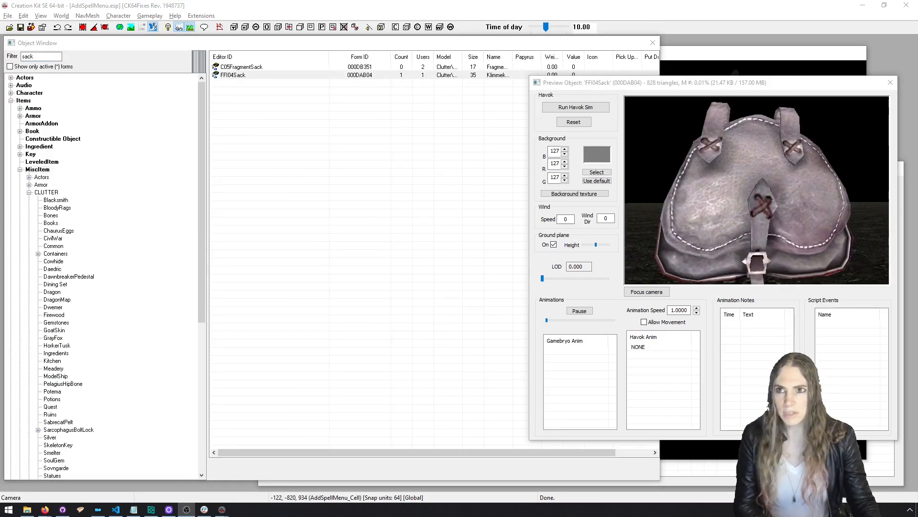
Create a new misc item from FFI04Sack with ID AddSpellMenu_PackActivator and name [AddSpellMenu Pack].
{"action": "double_click", "coordinate": [262, 75]}
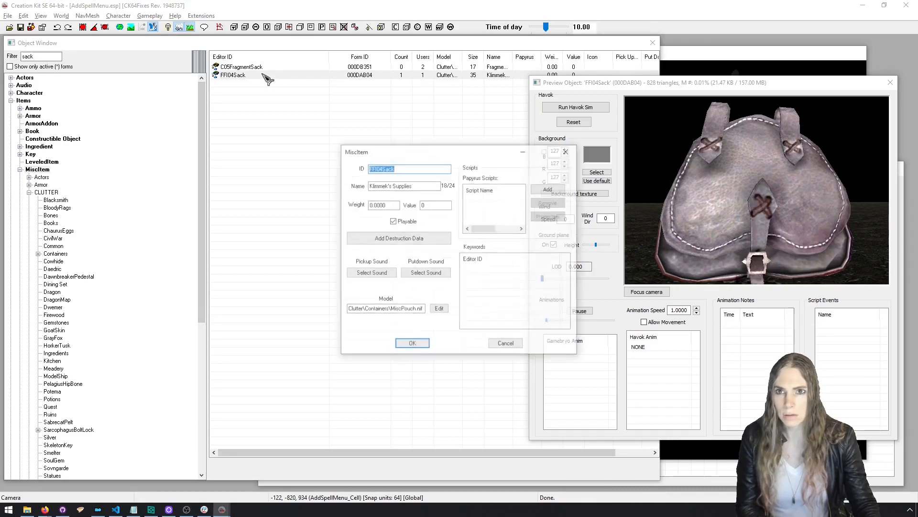
{"action": "left_click_drag", "start_coordinate": [400, 168], "coordinate": [349, 168]}
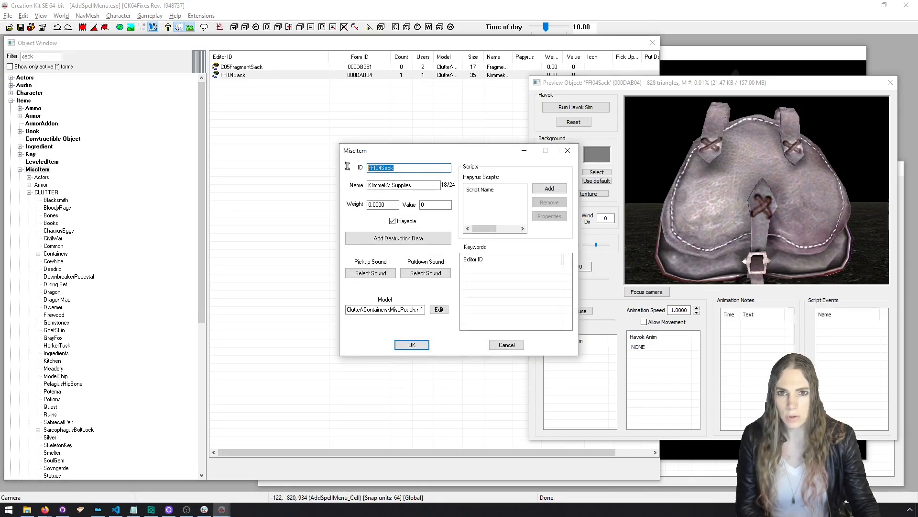
{"action": "type", "text": "AddSpellMenu_PackActivator"}
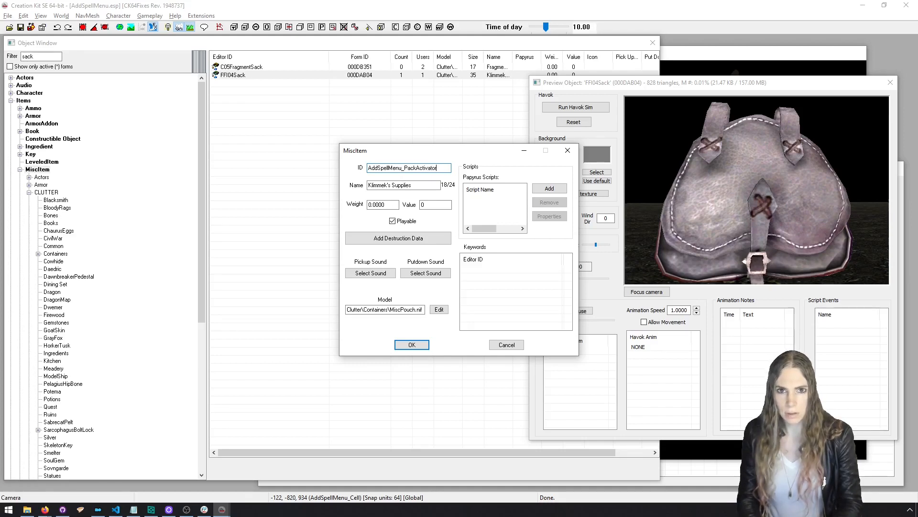
{"action": "left_click_drag", "start_coordinate": [433, 185], "coordinate": [346, 179]}
{"action": "key", "text": "BackSpace"}
{"action": "type", "text": "[Ad"}
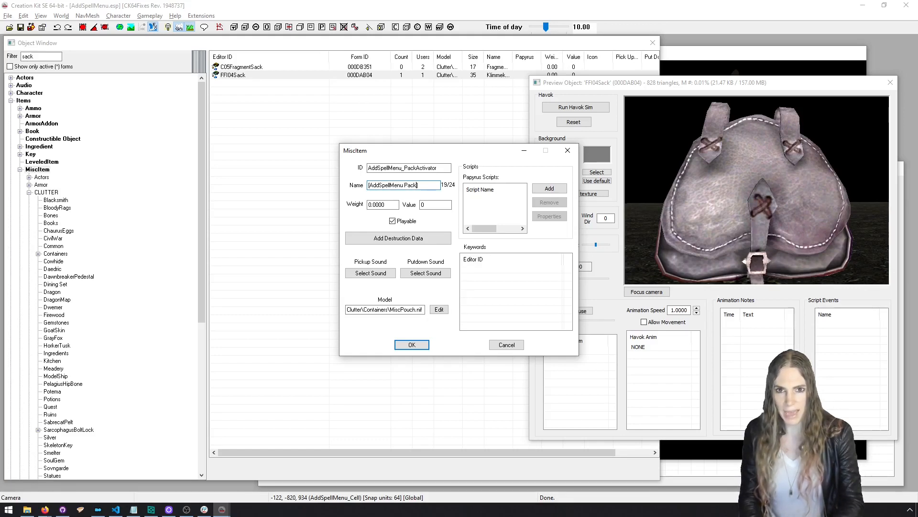
{"action": "type", "text": "dSpellMenu Pack]"}
{"action": "left_click", "coordinate": [411, 345]}
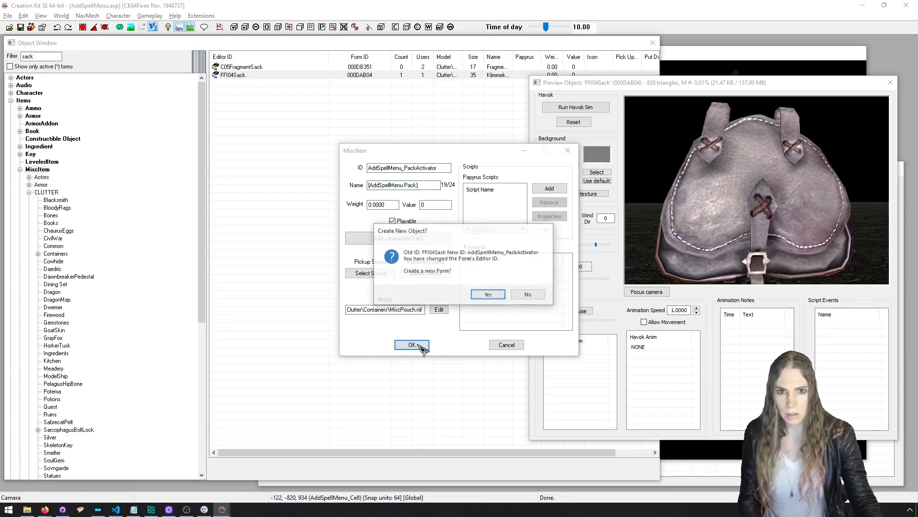
{"action": "left_click", "coordinate": [488, 294]}
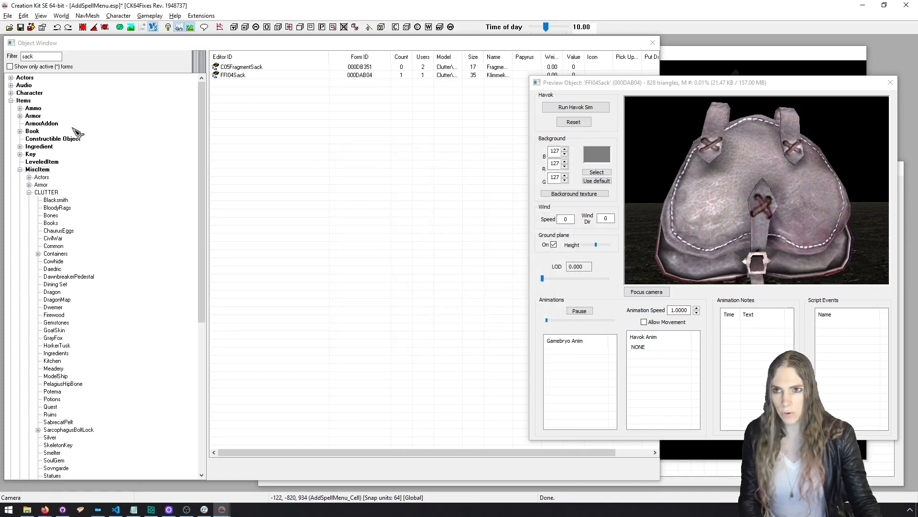
Filter all object categories by addspell and close the object preview.
{"action": "left_click", "coordinate": [44, 57]}
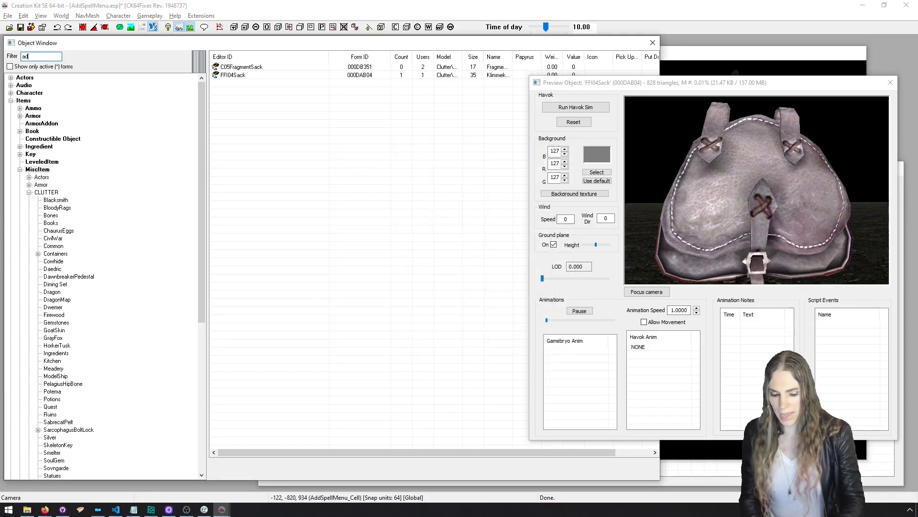
{"action": "type", "text": "addspell"}
{"action": "scroll", "coordinate": [77, 320], "scroll_direction": "down", "scroll_amount": 10}
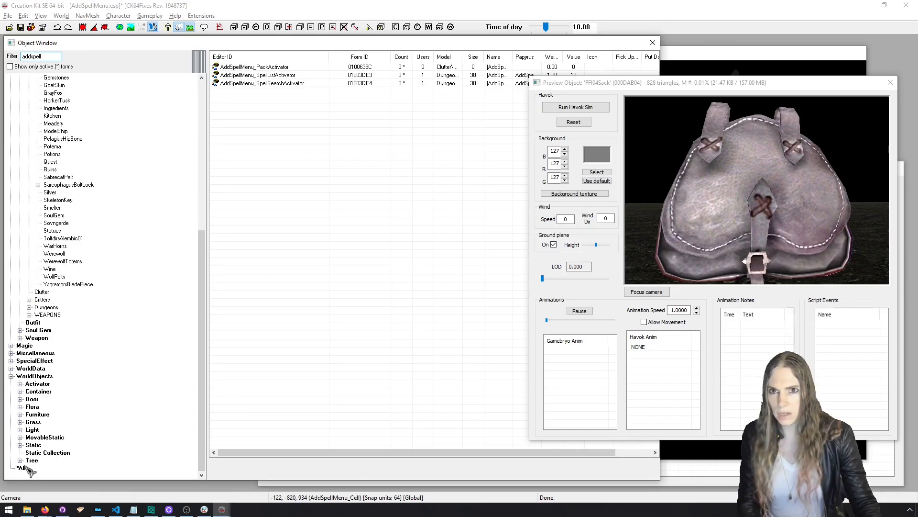
{"action": "left_click", "coordinate": [23, 469]}
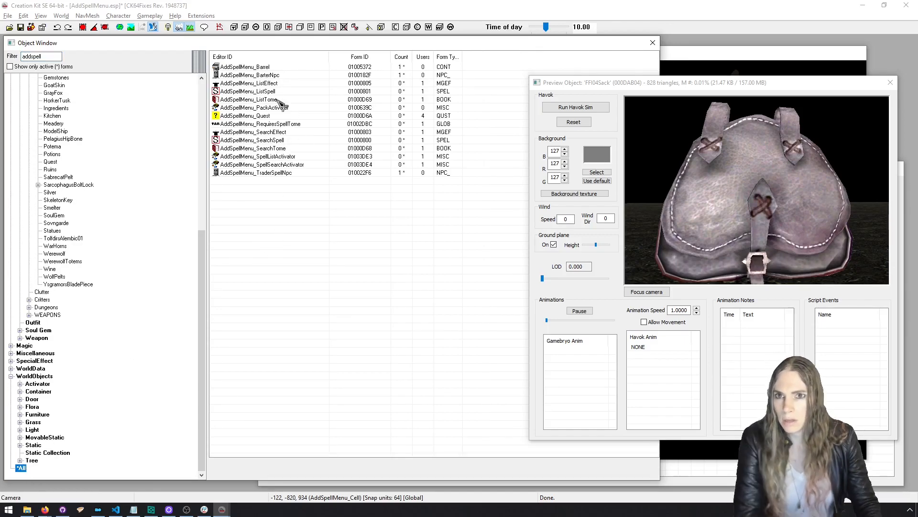
{"action": "left_click", "coordinate": [792, 116]}
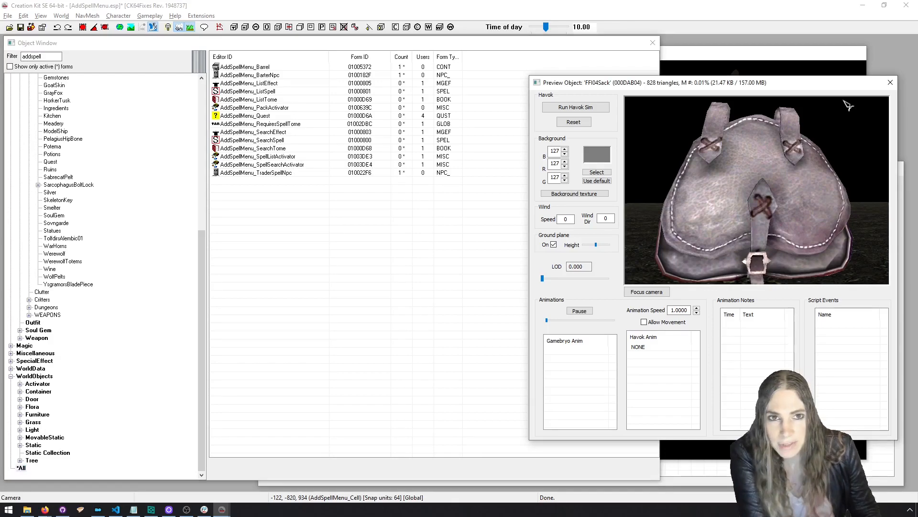
{"action": "left_click", "coordinate": [890, 82]}
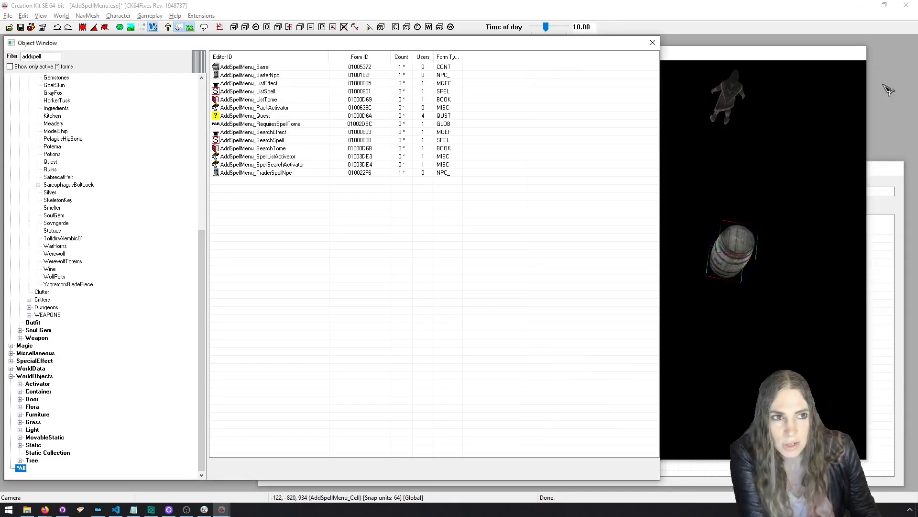
Attach a new script named AddSpellMenu_Activator_Pack, extending ObjectReference, to the AddSpellMenu_PackActivator item.
{"action": "left_click", "coordinate": [306, 165]}
{"action": "double_click", "coordinate": [289, 108]}
{"action": "left_click", "coordinate": [550, 188]}
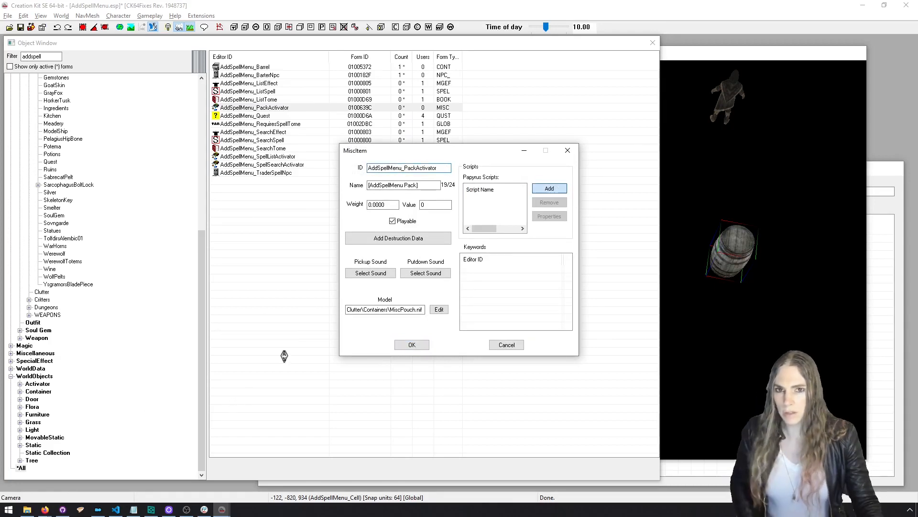
{"action": "double_click", "coordinate": [258, 125]}
{"action": "left_click", "coordinate": [291, 114]}
{"action": "double_click", "coordinate": [292, 114]}
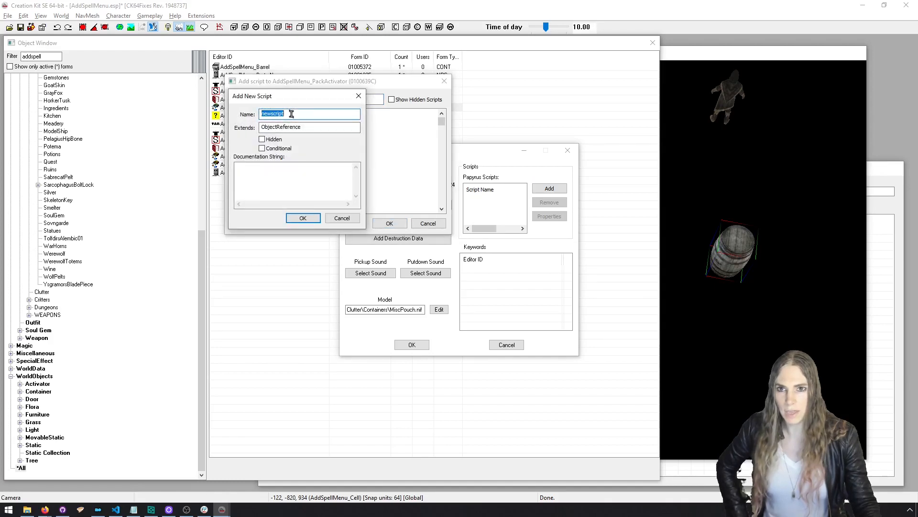
{"action": "type", "text": "AddSpellMenu_Activator_Pack"}
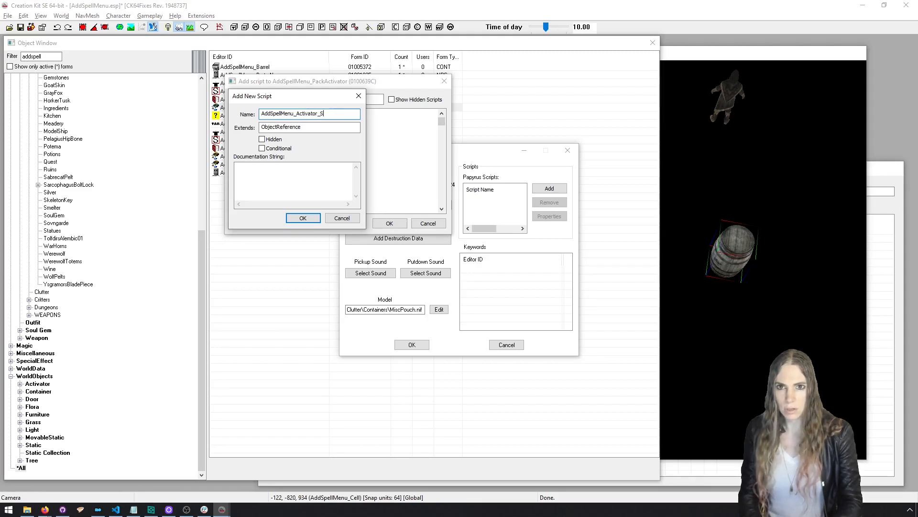
{"action": "left_click", "coordinate": [302, 218]}
Check for the new script file in Visual Studio Code, then accept the pack item, save the plugin and close Creation Kit.
{"action": "left_click", "coordinate": [116, 509]}
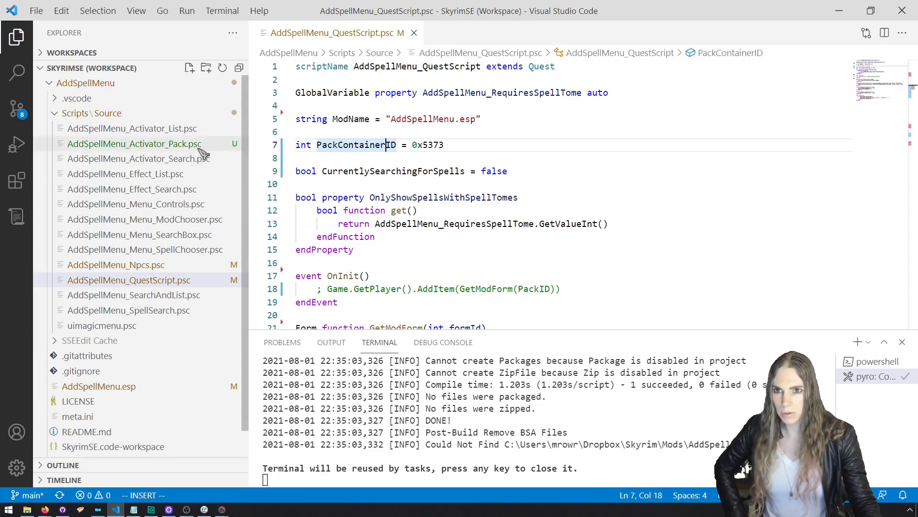
{"action": "key", "text": "alt+Tab"}
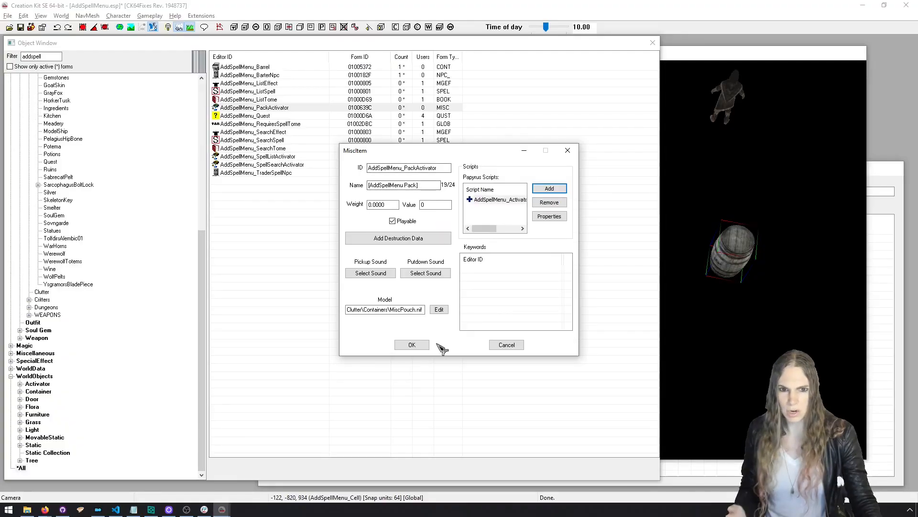
{"action": "left_click", "coordinate": [411, 344]}
{"action": "left_click", "coordinate": [21, 27]}
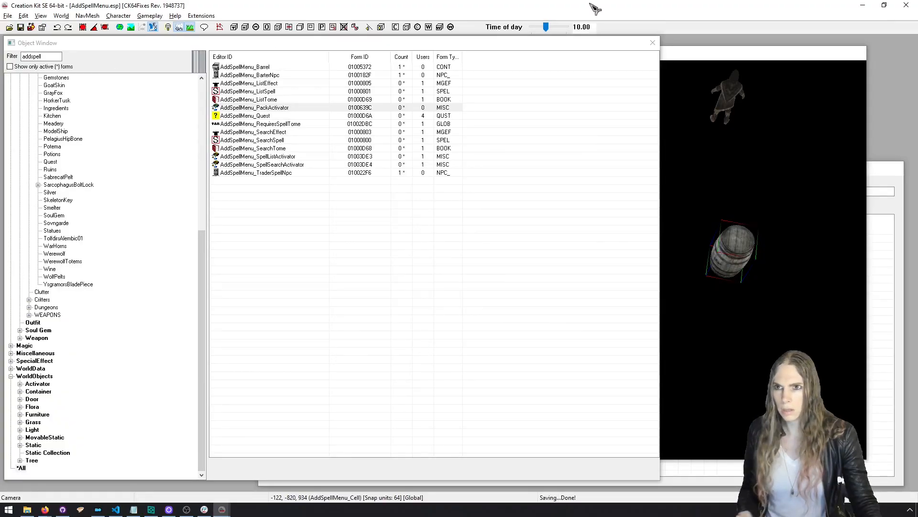
{"action": "left_click", "coordinate": [906, 5]}
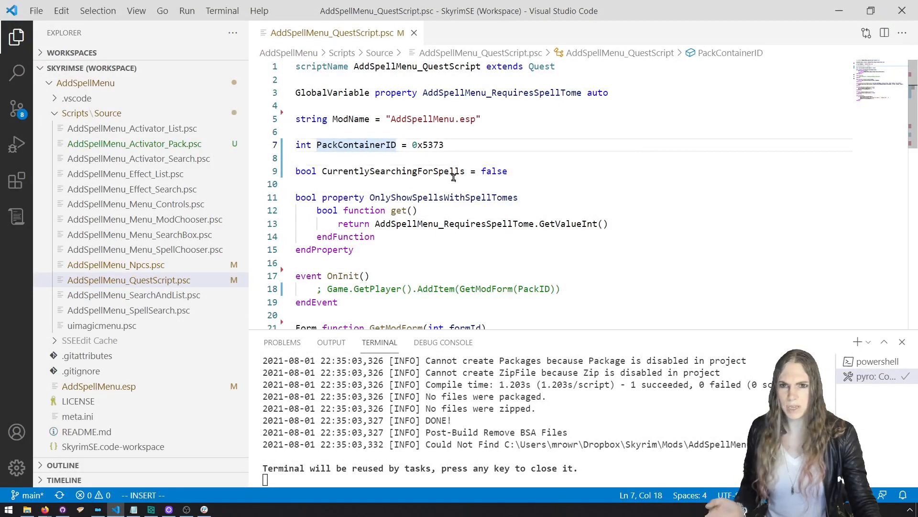
Open AddSpellMenu_Activator_Pack.psc and change the casing of its Scriptname keyword to scriptName.
{"action": "left_click", "coordinate": [454, 171]}
{"action": "left_click", "coordinate": [220, 144]}
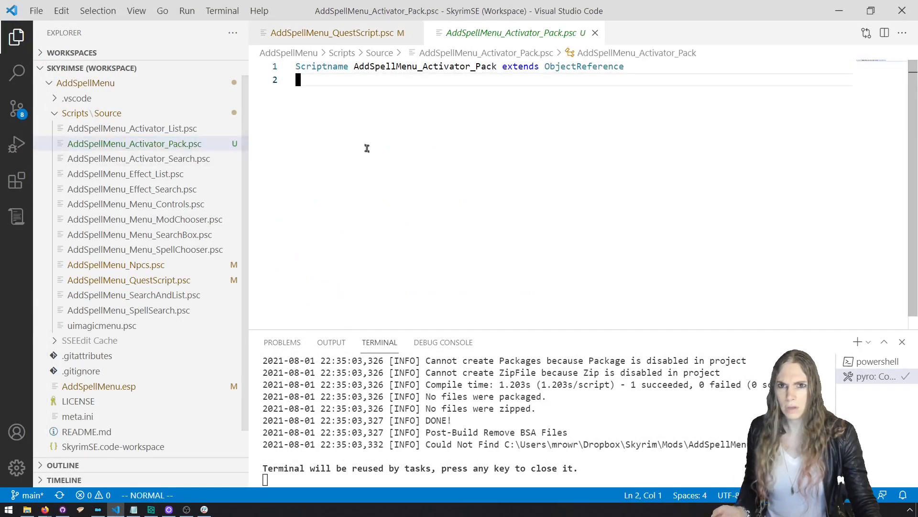
{"action": "key", "text": "k"}
{"action": "key", "text": "shift+grave"}
{"action": "key", "text": "l"}
{"action": "key", "text": "l"}
{"action": "key", "text": "shift+grave"}
Hide the terminal and file explorer, enlarge the editor text and start a new line 3 in the script.
{"action": "key", "text": "ctrl+j"}
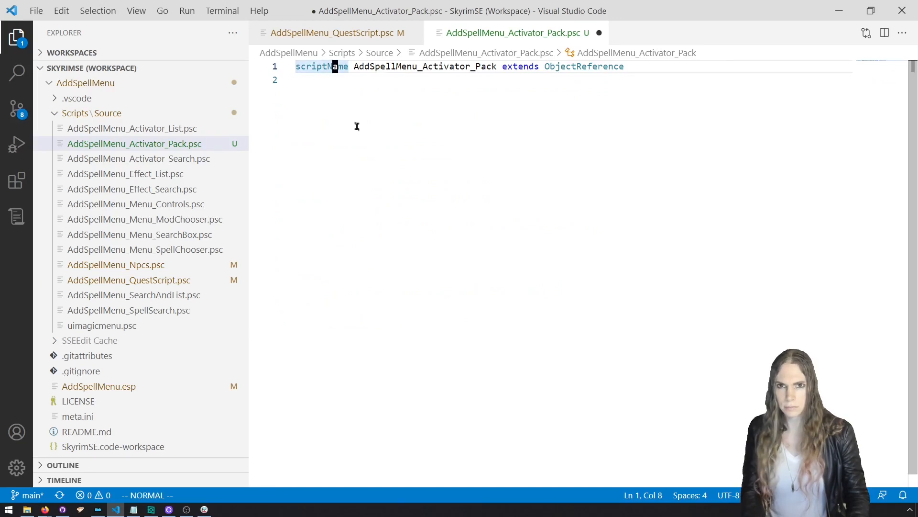
{"action": "key", "text": "ctrl+equal"}
{"action": "key", "text": "ctrl+equal"}
{"action": "key", "text": "ctrl+b"}
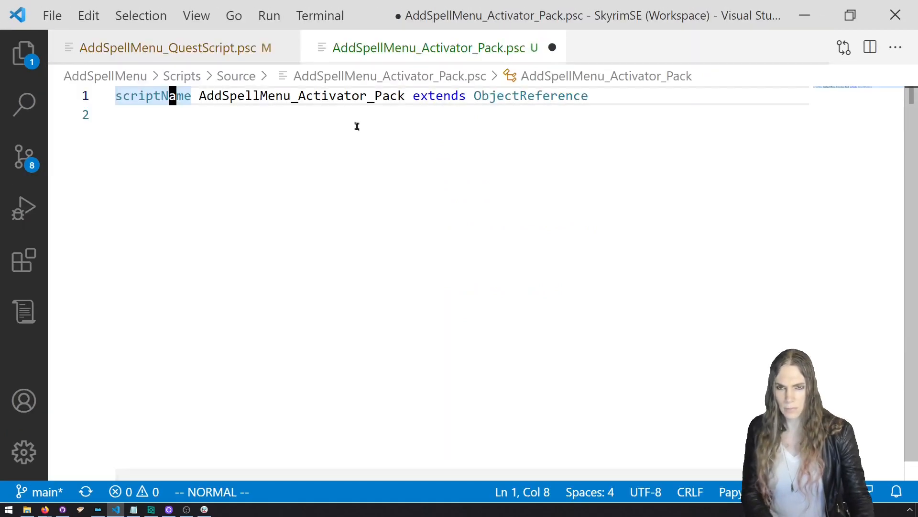
{"action": "key", "text": "j"}
{"action": "key", "text": "o"}
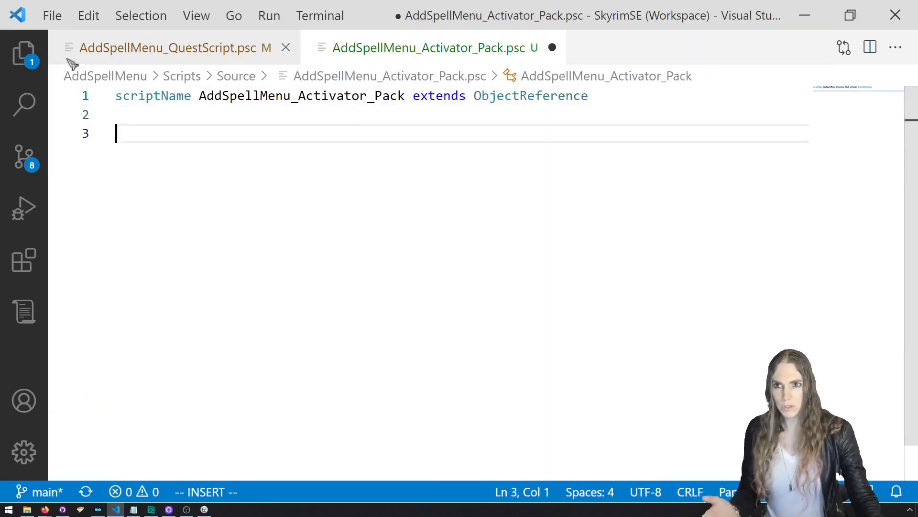
Open AddSpellMenu_Activator_List.psc and copy its OnEquipped event.
{"action": "left_click", "coordinate": [44, 62]}
{"action": "left_click", "coordinate": [238, 186]}
{"action": "left_click_drag", "start_coordinate": [488, 228], "coordinate": [411, 143]}
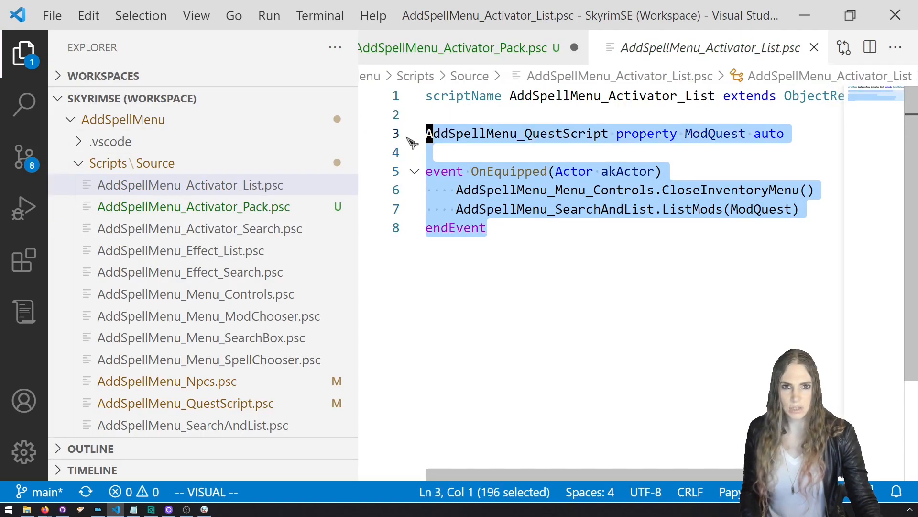
{"action": "left_click", "coordinate": [517, 232]}
{"action": "left_click_drag", "start_coordinate": [532, 231], "coordinate": [401, 171]}
{"action": "right_click", "coordinate": [472, 191]}
{"action": "left_click", "coordinate": [445, 227]}
{"action": "left_click_drag", "start_coordinate": [502, 234], "coordinate": [426, 171]}
{"action": "right_click", "coordinate": [478, 192]}
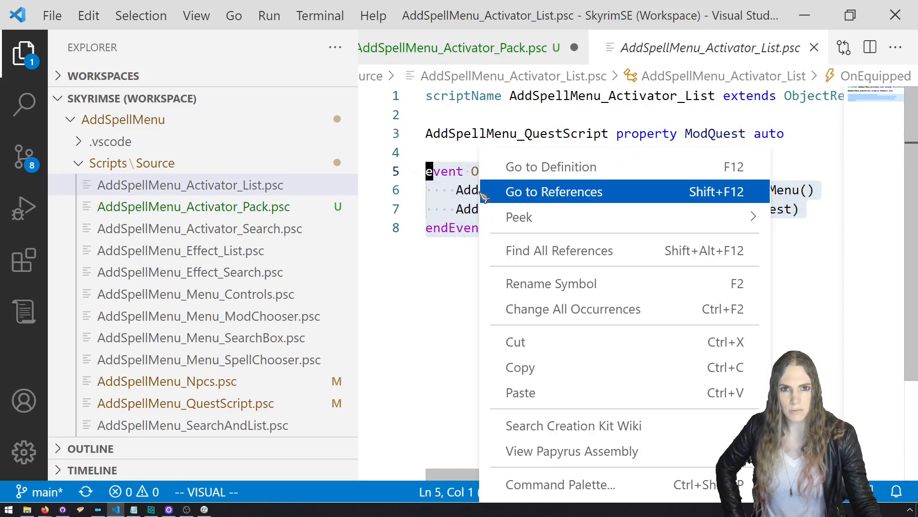
{"action": "left_click", "coordinate": [549, 367]}
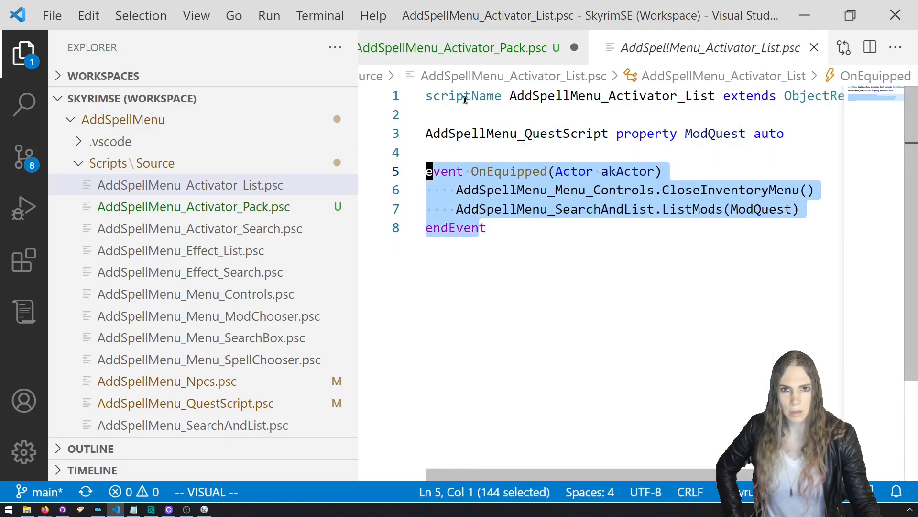
Paste the OnEquipped event into AddSpellMenu_Activator_Pack.psc, complete its endEvent keyword and delete the two lines in its body.
{"action": "left_click", "coordinate": [498, 46]}
{"action": "key", "text": "ctrl+v"}
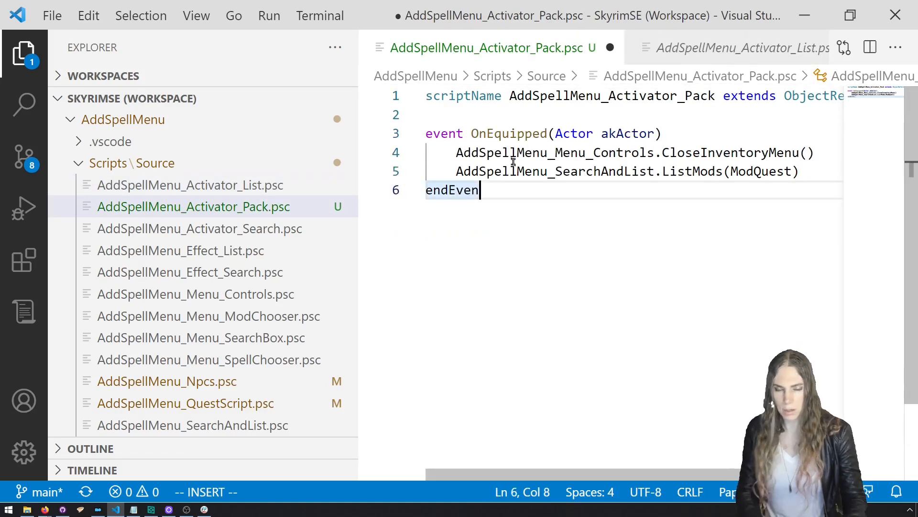
{"action": "left_click_drag", "start_coordinate": [803, 172], "coordinate": [458, 154]}
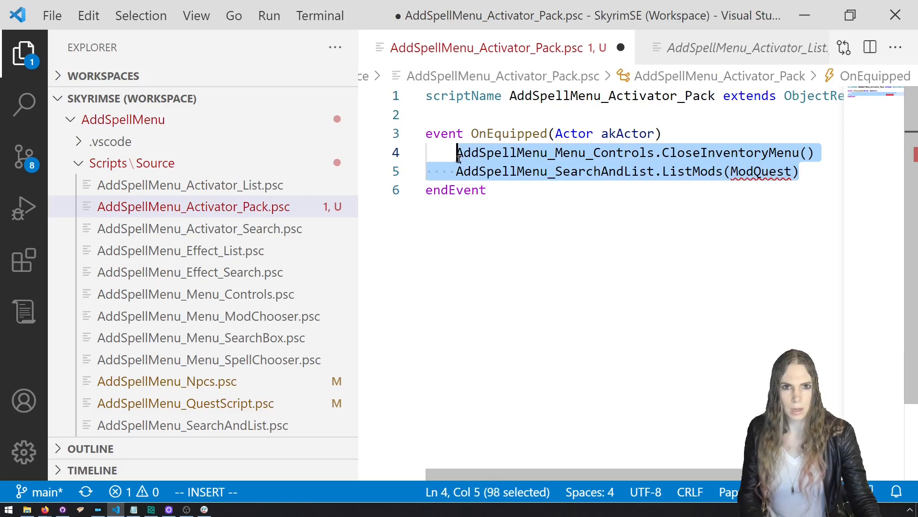
{"action": "key", "text": "BackSpace"}
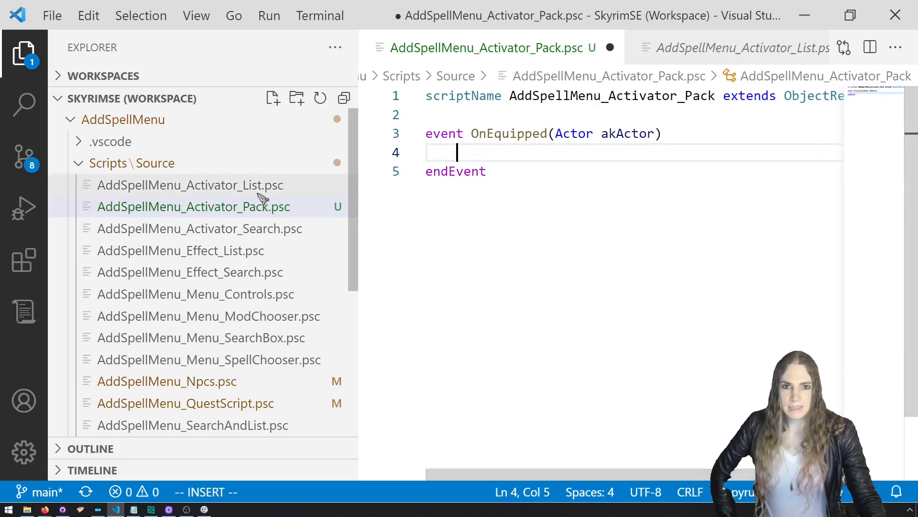
Open AddSpellMenu_QuestScript.psc, copy the value 0x5373 and remove the PackContainerID declaration with its extra blank line.
{"action": "left_click", "coordinate": [264, 402]}
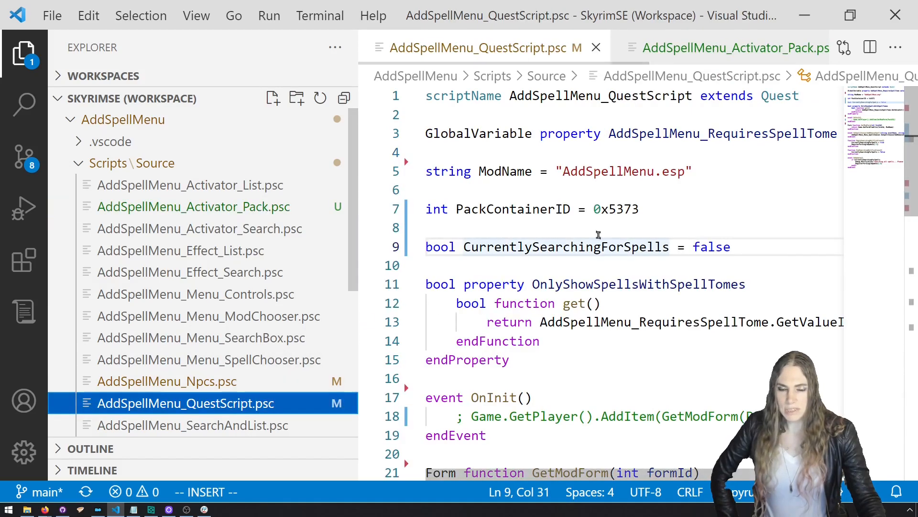
{"action": "left_click_drag", "start_coordinate": [650, 209], "coordinate": [593, 209]}
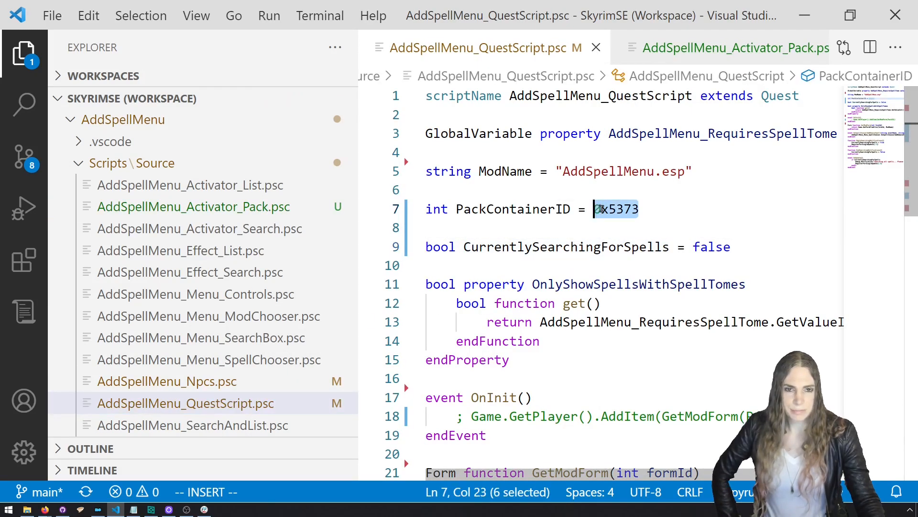
{"action": "right_click", "coordinate": [600, 209]}
{"action": "left_click", "coordinate": [636, 340]}
{"action": "left_click_drag", "start_coordinate": [614, 209], "coordinate": [405, 210]}
{"action": "key", "text": "BackSpace"}
{"action": "key", "text": "BackSpace"}
{"action": "key", "text": "BackSpace"}
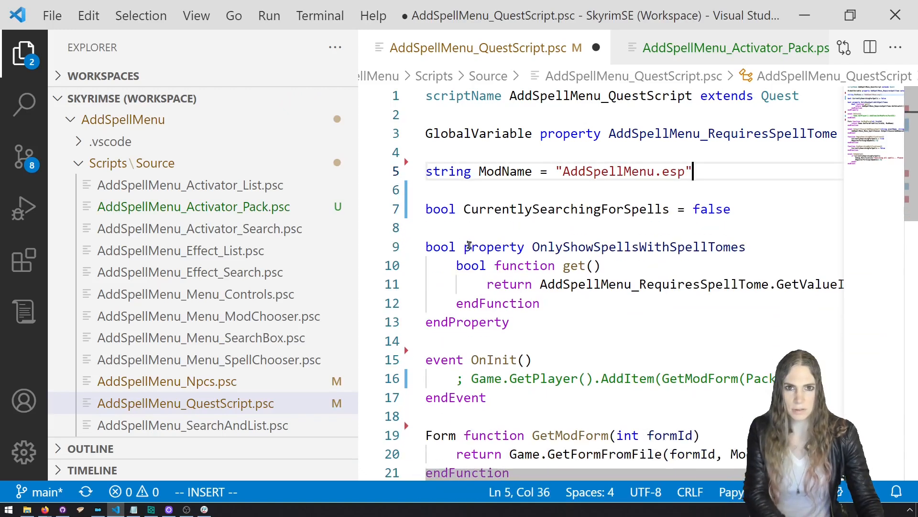
Uncomment the Game.GetPlayer().AddItem line in the OnInit event of AddSpellMenu_QuestScript.psc.
{"action": "left_click_drag", "start_coordinate": [806, 378], "coordinate": [472, 377]}
{"action": "left_click", "coordinate": [472, 377]}
{"action": "key", "text": "End"}
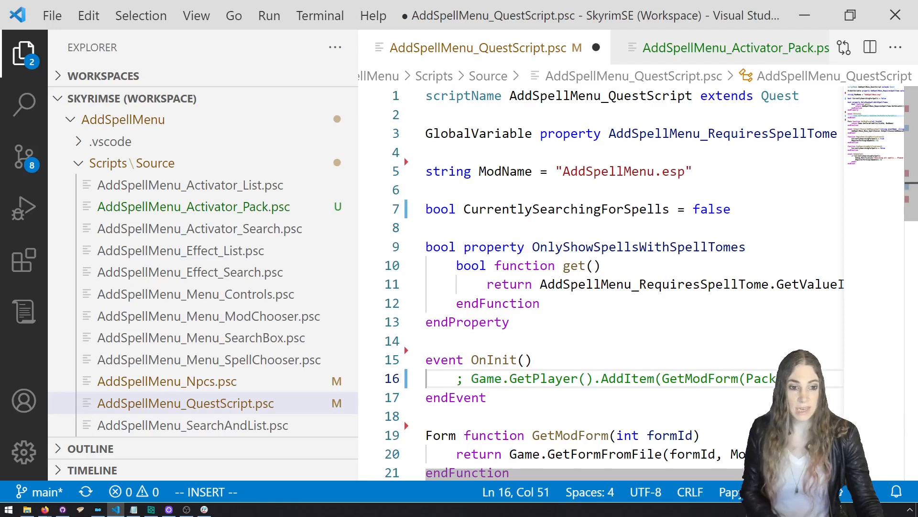
{"action": "left_click", "coordinate": [472, 378]}
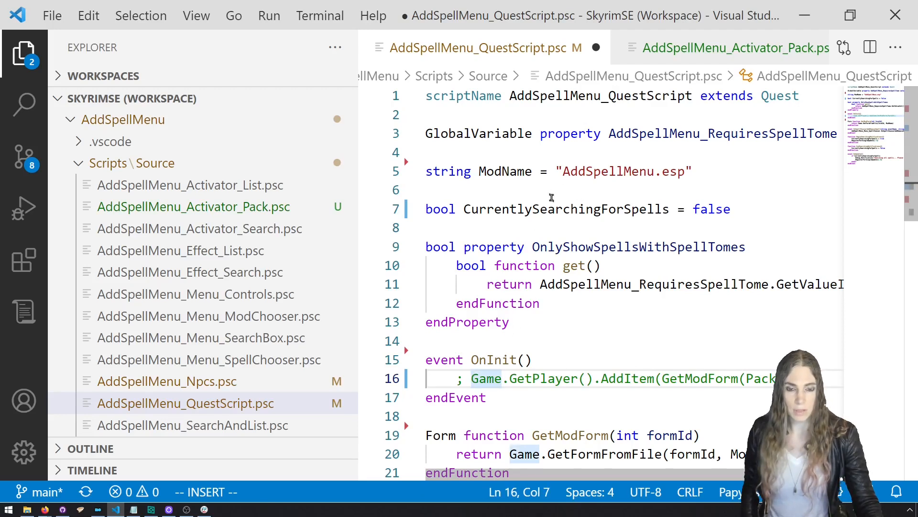
{"action": "left_click", "coordinate": [556, 192]}
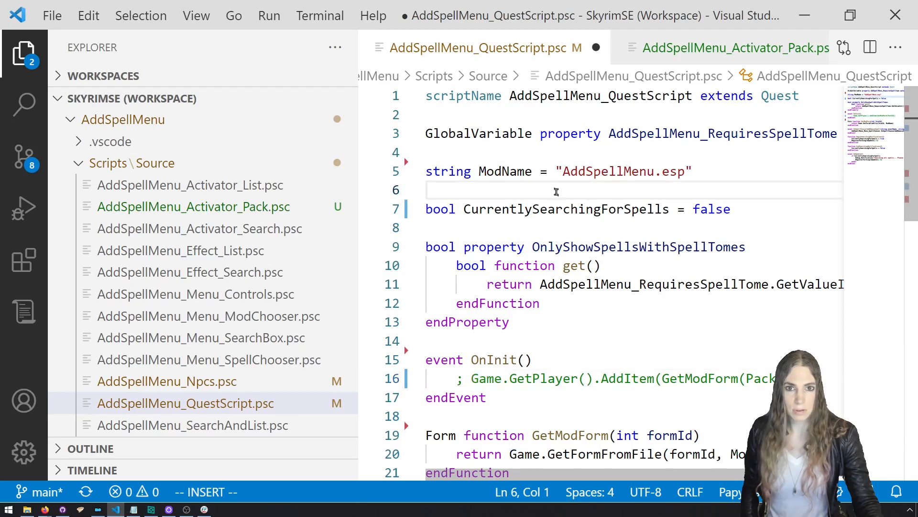
{"action": "key", "text": "Return"}
{"action": "key", "text": "Return"}
{"action": "key", "text": "Up"}
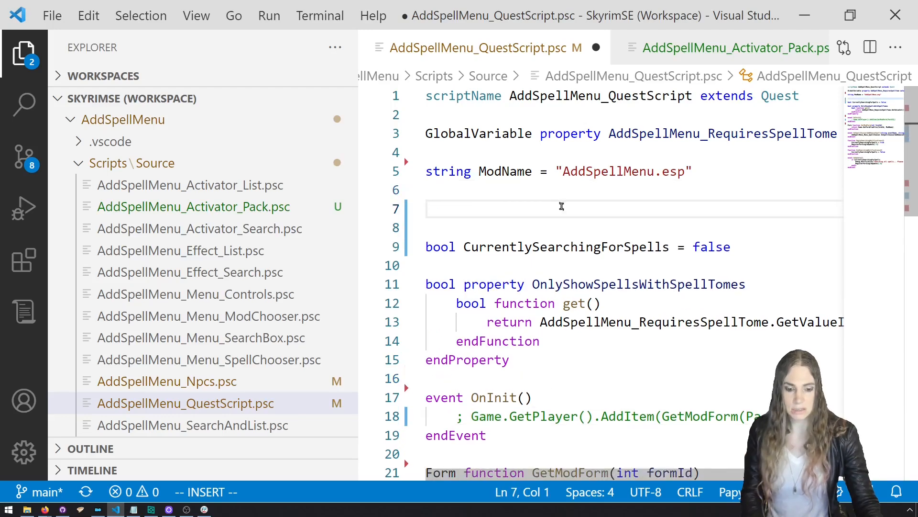
{"action": "key", "text": "BackSpace"}
{"action": "key", "text": "BackSpace"}
{"action": "left_click", "coordinate": [477, 381]}
{"action": "key", "text": "BackSpace"}
{"action": "key", "text": "BackSpace"}
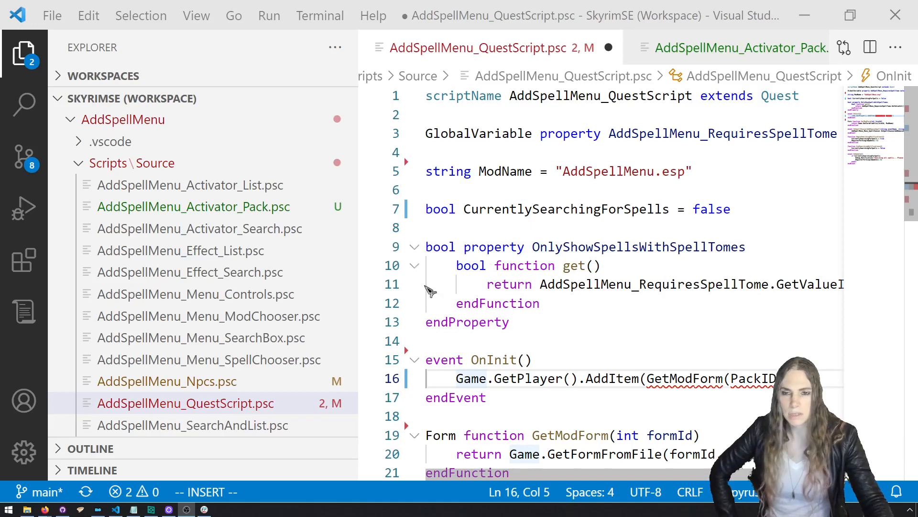
Try pasting 0x5373 into the OnEquipped body of AddSpellMenu_Activator_Pack.psc, and cut it out again.
{"action": "left_click", "coordinate": [264, 207]}
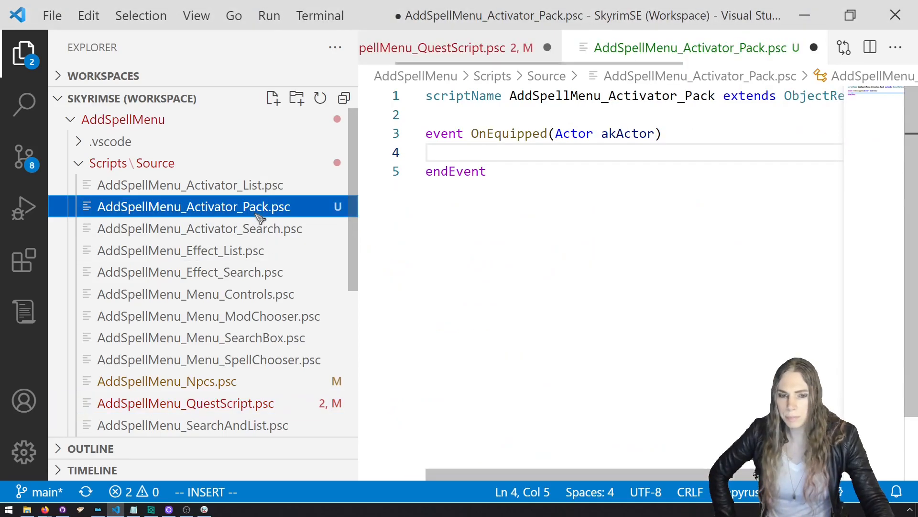
{"action": "left_click", "coordinate": [447, 162]}
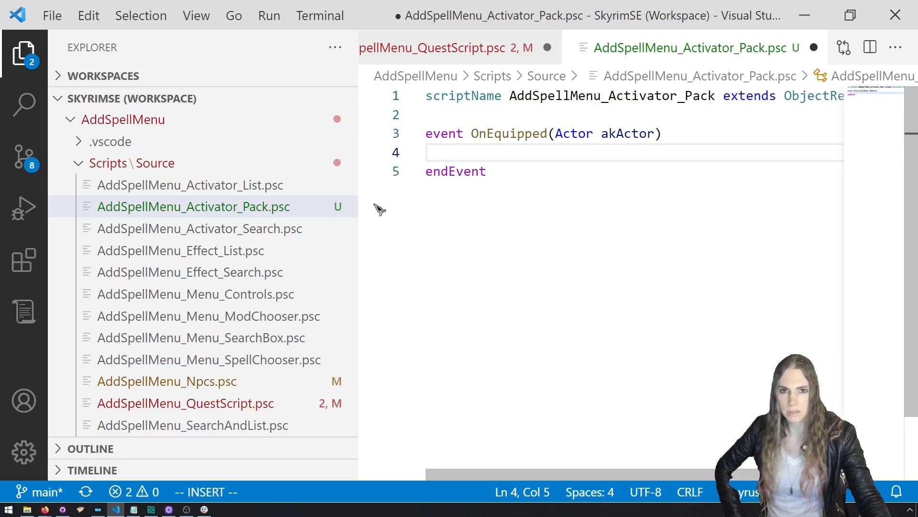
{"action": "key", "text": "ctrl+v"}
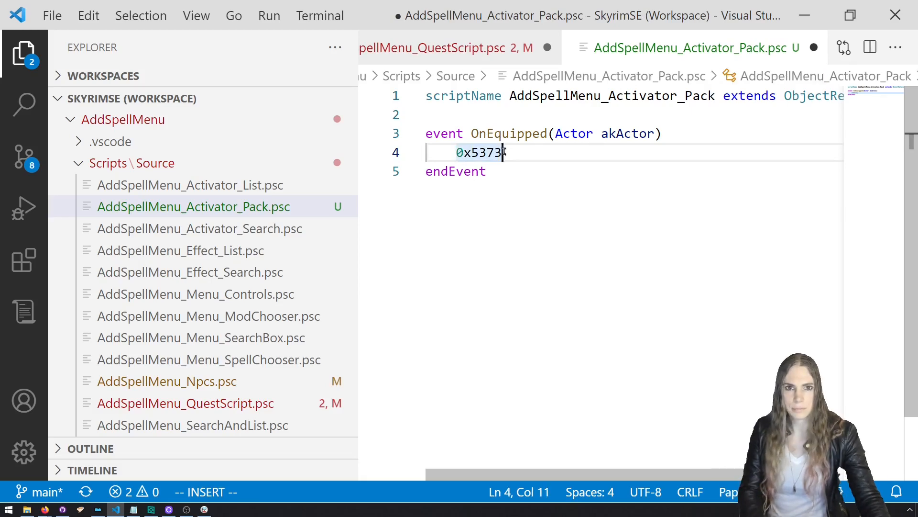
{"action": "left_click_drag", "start_coordinate": [504, 152], "coordinate": [460, 152]}
{"action": "key", "text": "ctrl+x"}
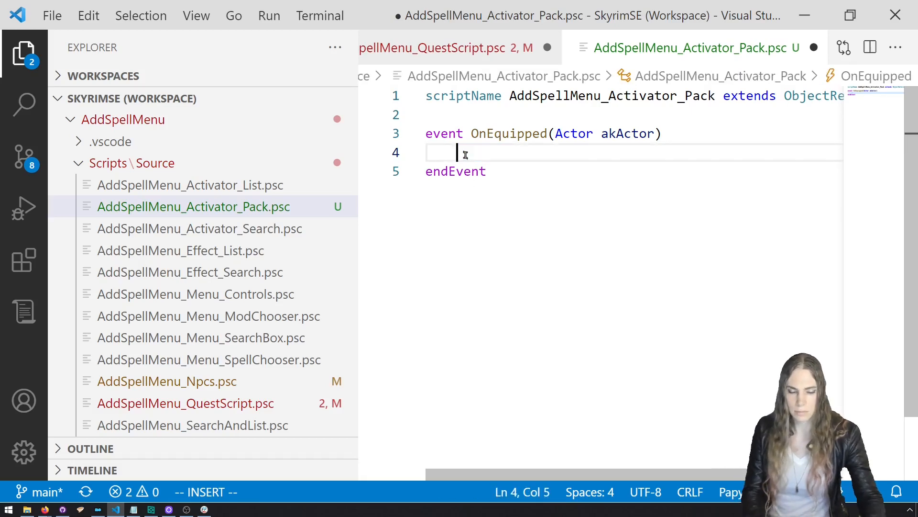
Undo the recent edits in AddSpellMenu_QuestScript.psc to restore the PackContainerID declaration and the commented AddItem line.
{"action": "left_click", "coordinate": [292, 404]}
{"action": "left_click", "coordinate": [498, 284]}
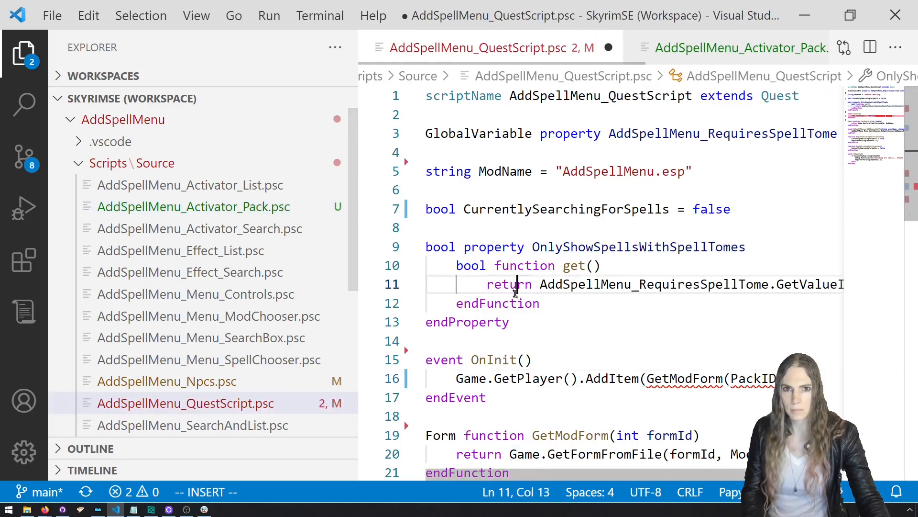
{"action": "key", "text": "Escape"}
{"action": "key", "text": "u"}
{"action": "key", "text": "u"}
{"action": "key", "text": "u"}
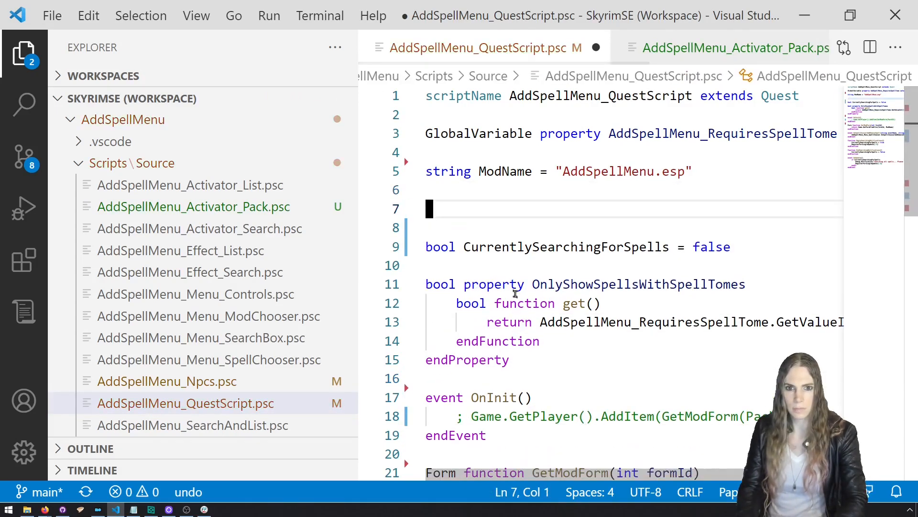
{"action": "key", "text": "u"}
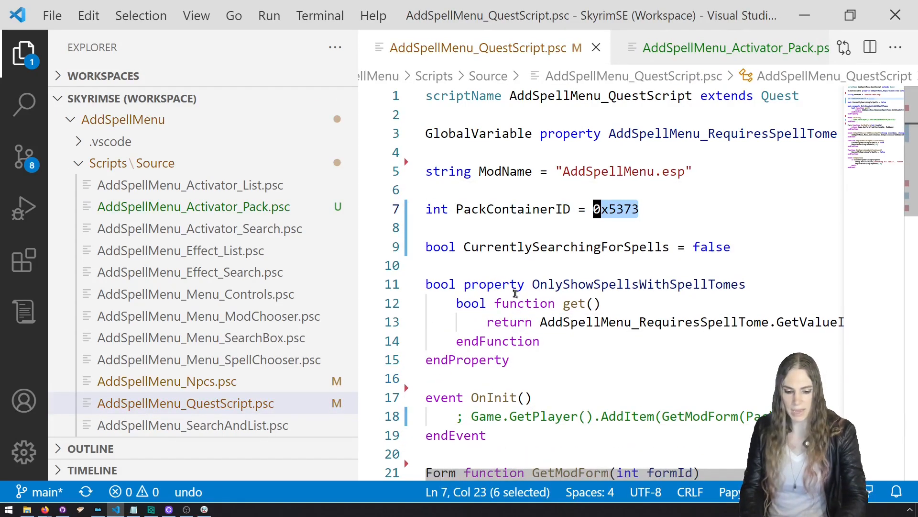
Duplicate the PackContainerID declaration in AddSpellMenu_QuestScript.psc above itself and rename the copy to PackActivatorID.
{"action": "key", "text": "ctrl+s"}
{"action": "key", "text": "y"}
{"action": "key", "text": "y"}
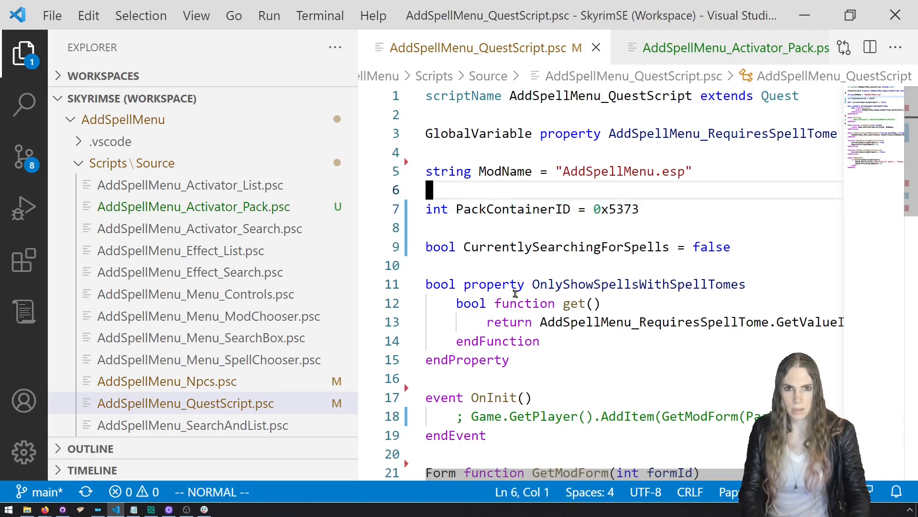
{"action": "key", "text": "P"}
{"action": "key", "text": "l"}
{"action": "key", "text": "l"}
{"action": "key", "text": "l"}
{"action": "key", "text": "l"}
{"action": "key", "text": "l"}
{"action": "key", "text": "l"}
{"action": "key", "text": "l"}
{"action": "key", "text": "l"}
{"action": "key", "text": "l"}
{"action": "key", "text": "v"}
{"action": "key", "text": "l"}
{"action": "key", "text": "l"}
{"action": "key", "text": "l"}
{"action": "key", "text": "l"}
{"action": "key", "text": "l"}
{"action": "key", "text": "l"}
{"action": "key", "text": "l"}
{"action": "type", "text": "lcActivatorID = 0x5373"}
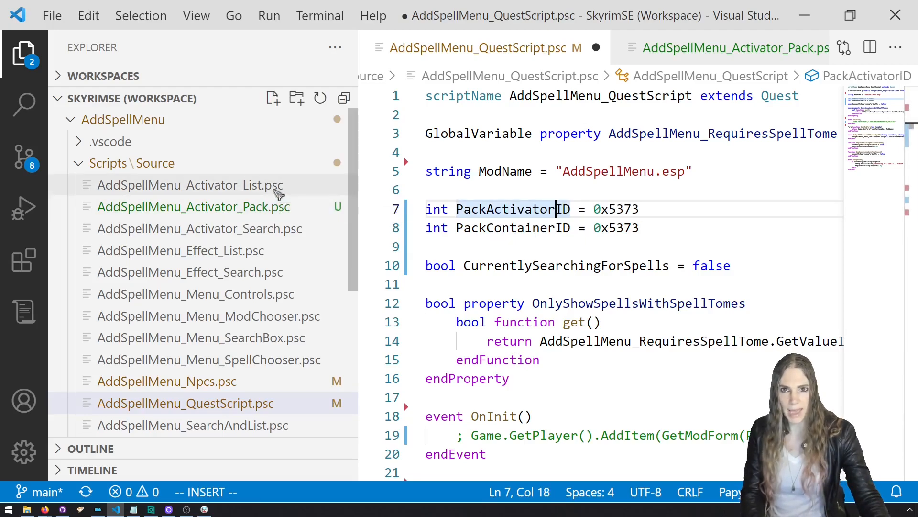
Copy the ModQuest property declaration from AddSpellMenu_Activator_List.psc onto line 2 of AddSpellMenu_Activator_Pack.psc.
{"action": "left_click", "coordinate": [279, 193]}
{"action": "left_click_drag", "start_coordinate": [546, 150], "coordinate": [427, 139]}
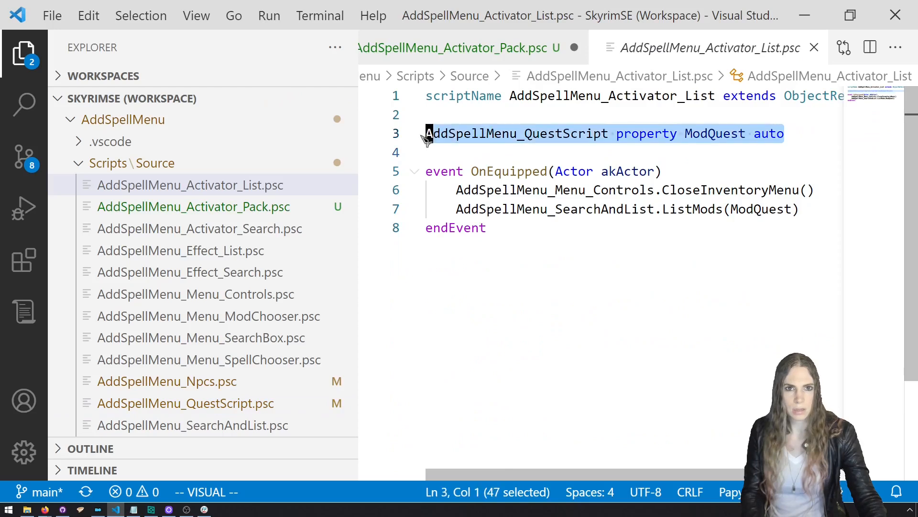
{"action": "key", "text": "y"}
{"action": "left_click", "coordinate": [194, 207]}
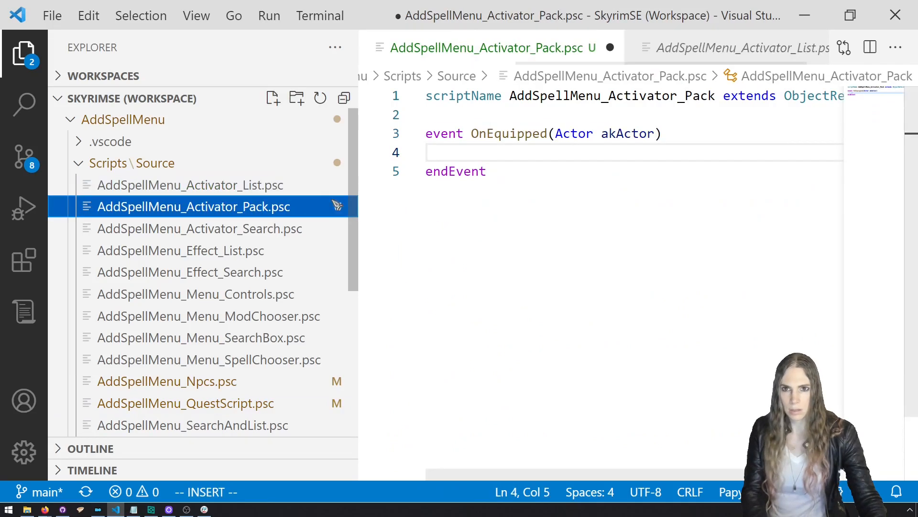
{"action": "left_click", "coordinate": [526, 117]}
{"action": "key", "text": "ctrl+v"}
Add a blank line above and below the ModQuest property in AddSpellMenu_Activator_Pack.psc and save the script.
{"action": "key", "text": "Escape"}
{"action": "key", "text": "k"}
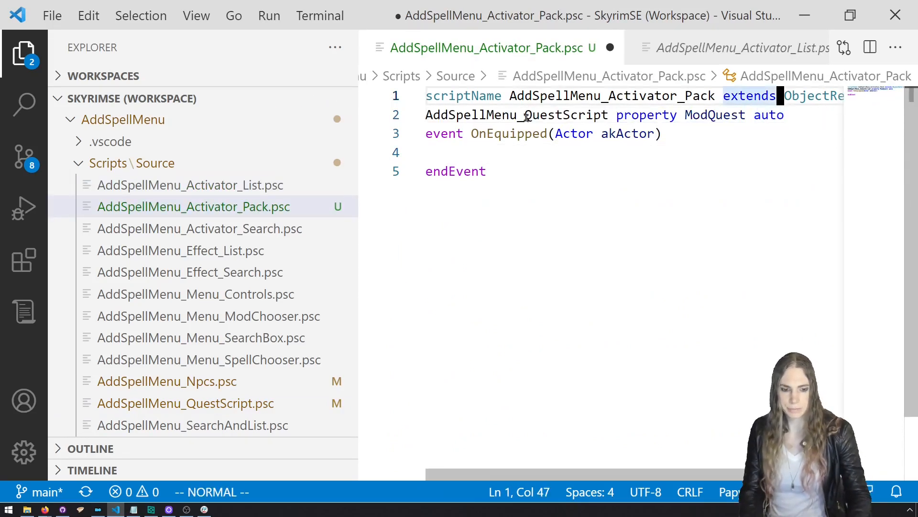
{"action": "key", "text": "o"}
{"action": "key", "text": "Escape"}
{"action": "key", "text": "j"}
{"action": "key", "text": "o"}
{"action": "key", "text": "ctrl+s"}
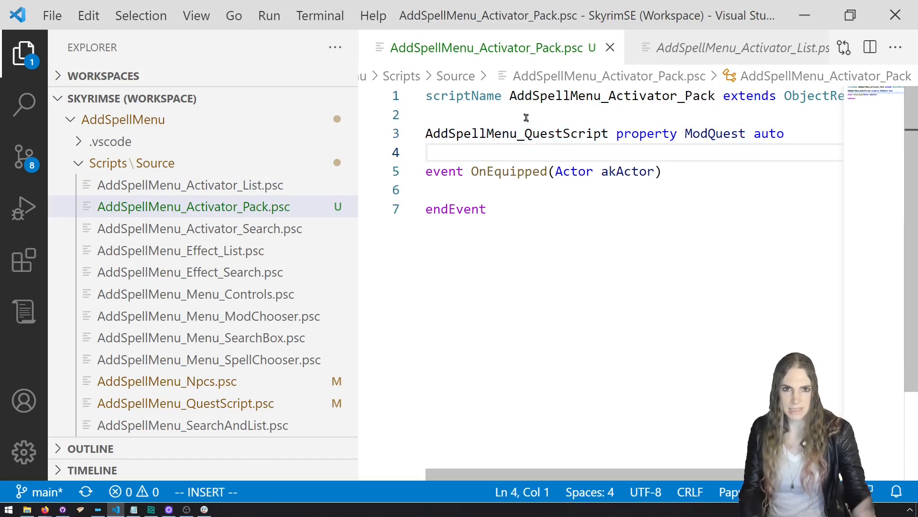
Launch Creation Kit from Mod Organizer, and return to Visual Studio Code to compile the scripts.
{"action": "key", "text": "alt+Tab"}
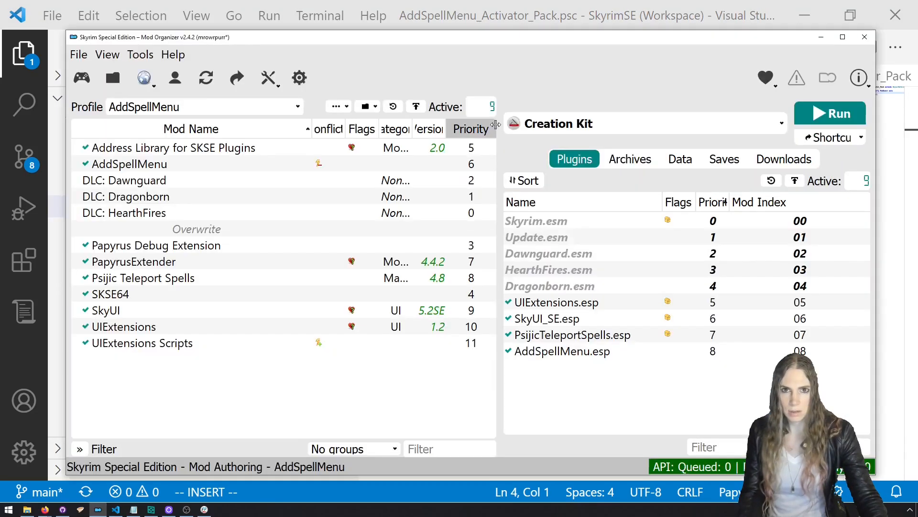
{"action": "left_click", "coordinate": [809, 117]}
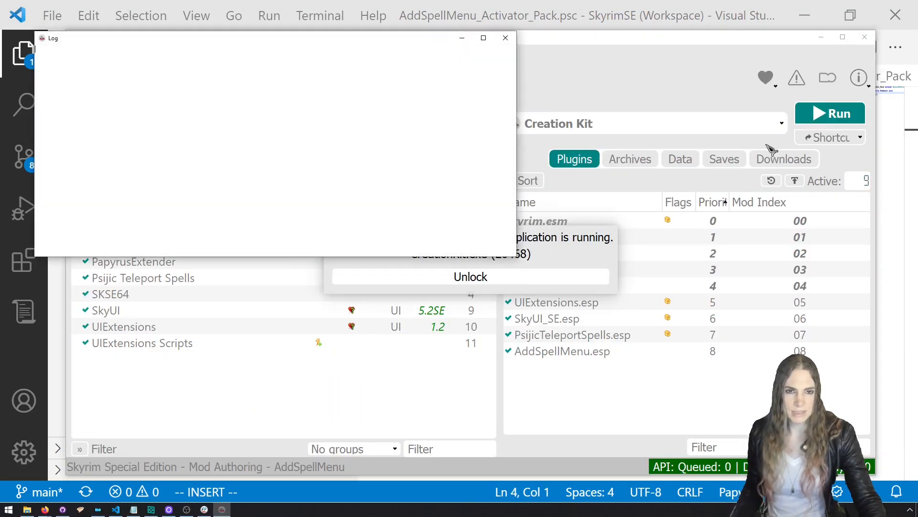
{"action": "left_click", "coordinate": [116, 509]}
{"action": "left_click", "coordinate": [438, 293]}
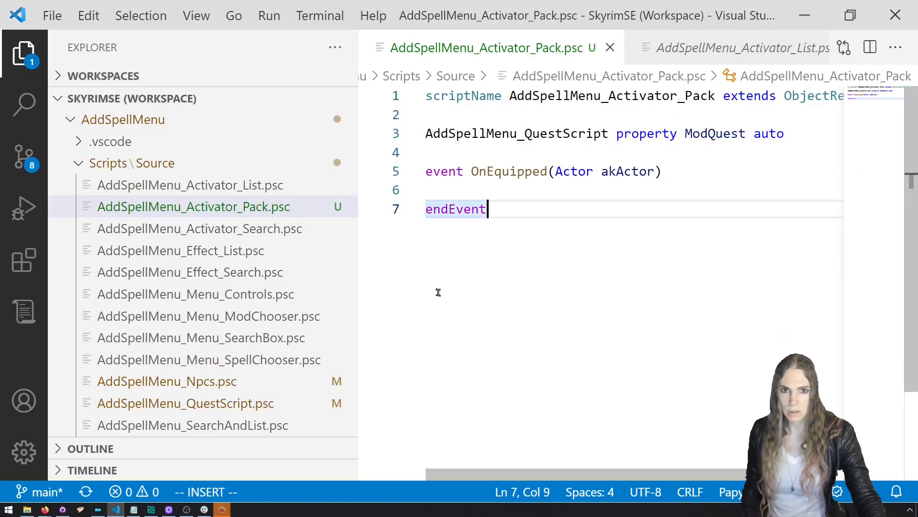
{"action": "key", "text": "ctrl+shift+b"}
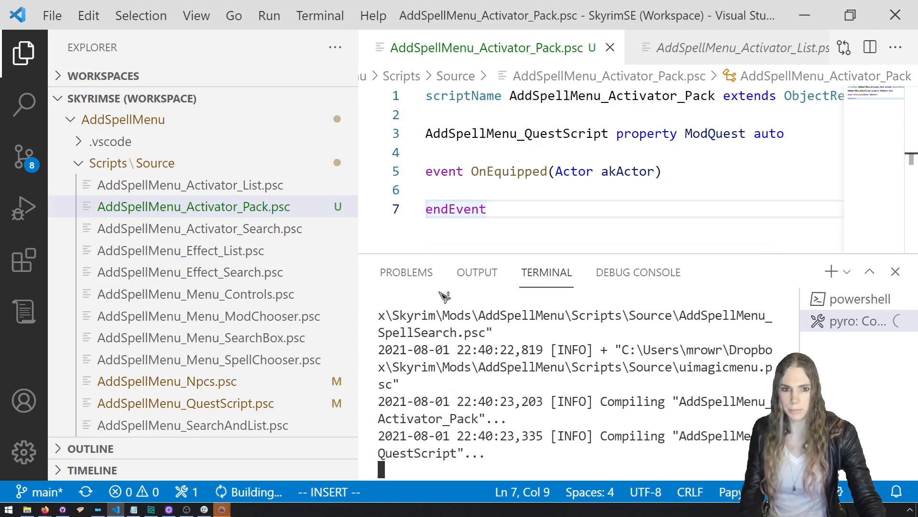
Switch to Creation Kit and load AddSpellMenu.esp as the active file.
{"action": "key", "text": "alt+Tab"}
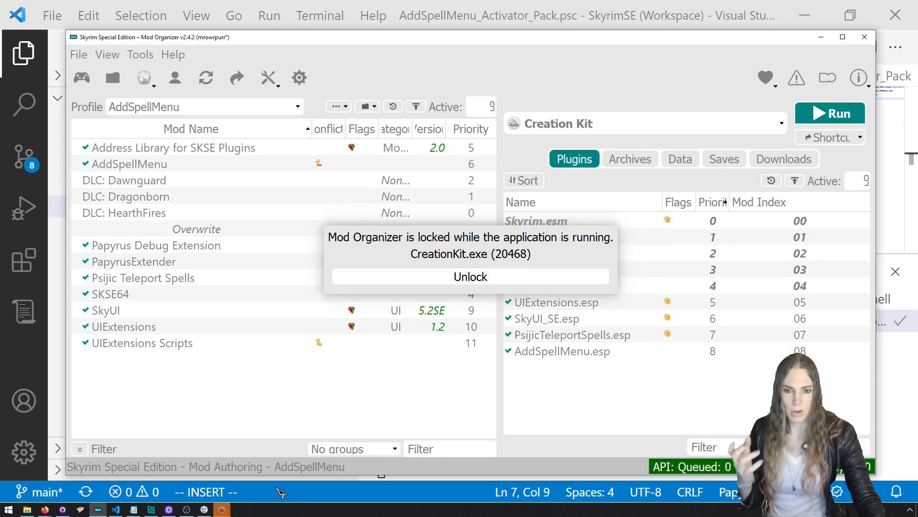
{"action": "mouse_move", "coordinate": [221, 509]}
{"action": "left_click", "coordinate": [279, 466]}
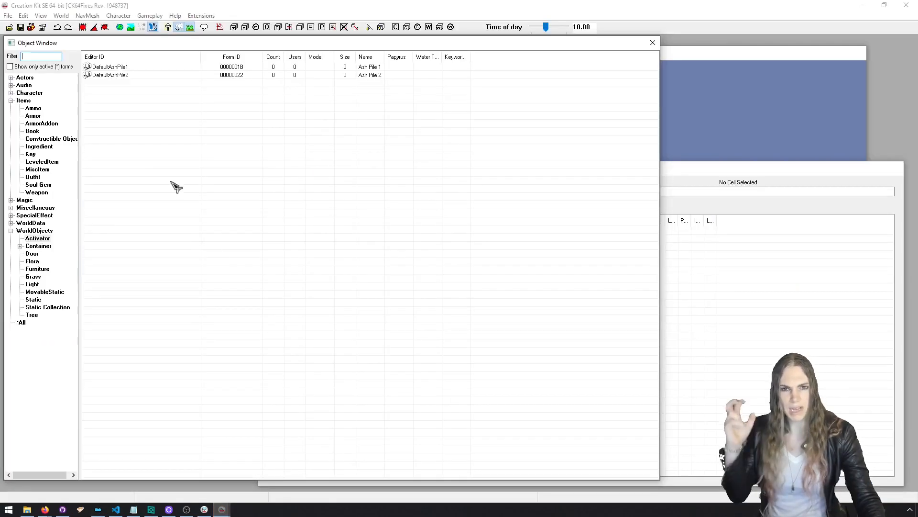
{"action": "left_click", "coordinate": [9, 27]}
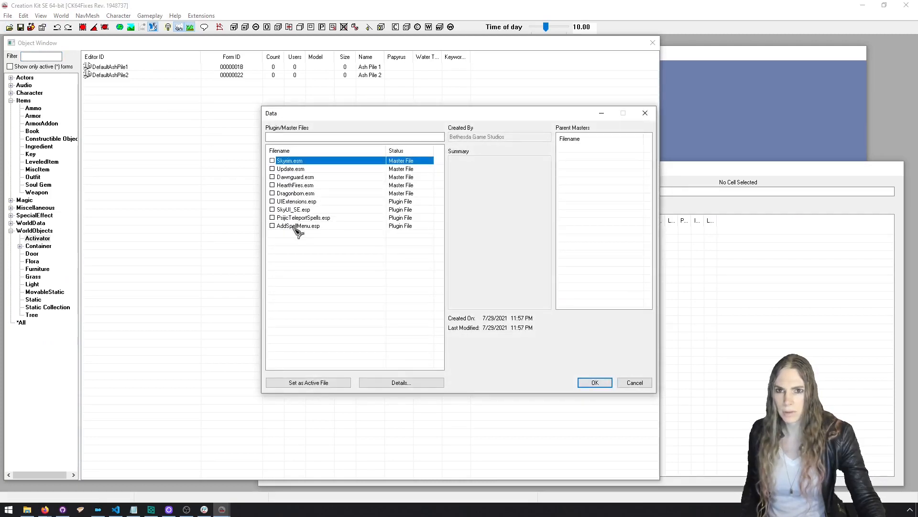
{"action": "left_click", "coordinate": [298, 226]}
{"action": "left_click", "coordinate": [311, 382]}
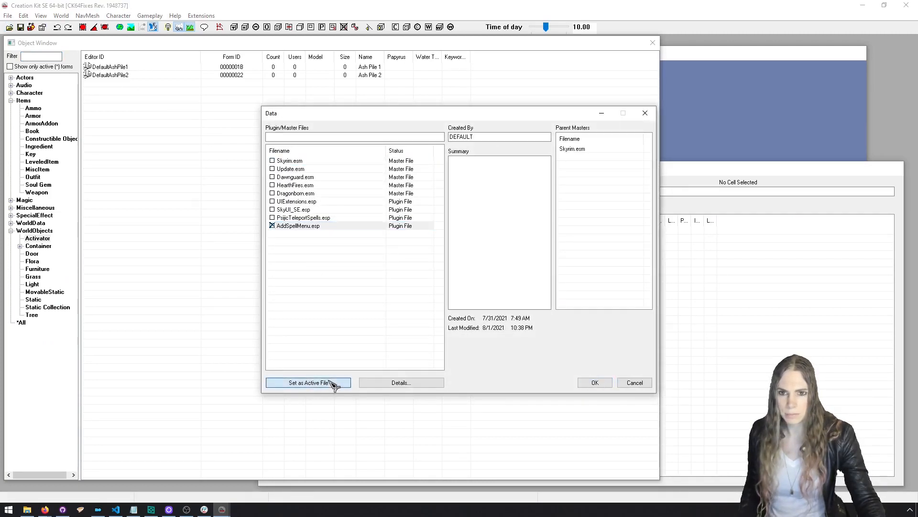
{"action": "left_click", "coordinate": [597, 382]}
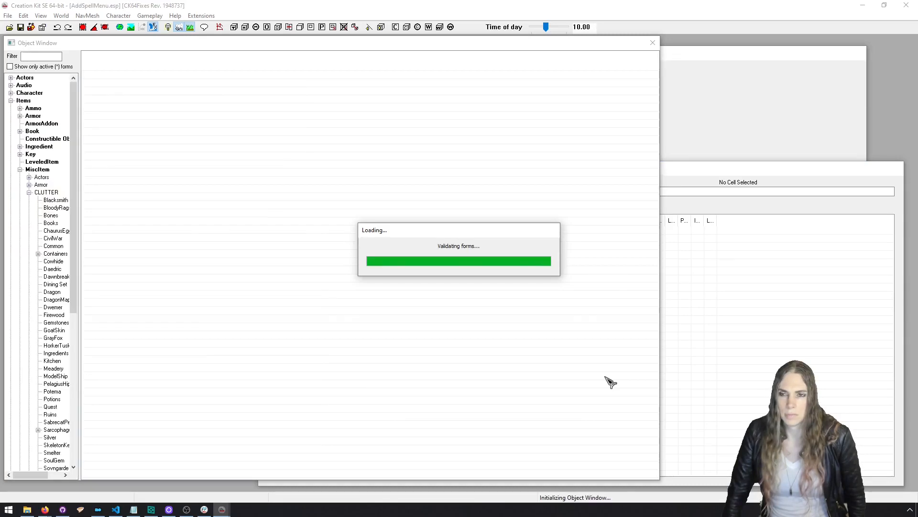
Filter the objects by addspellmenu and open the script properties of the AddSpellMenu_PackActivator item.
{"action": "left_click", "coordinate": [43, 58]}
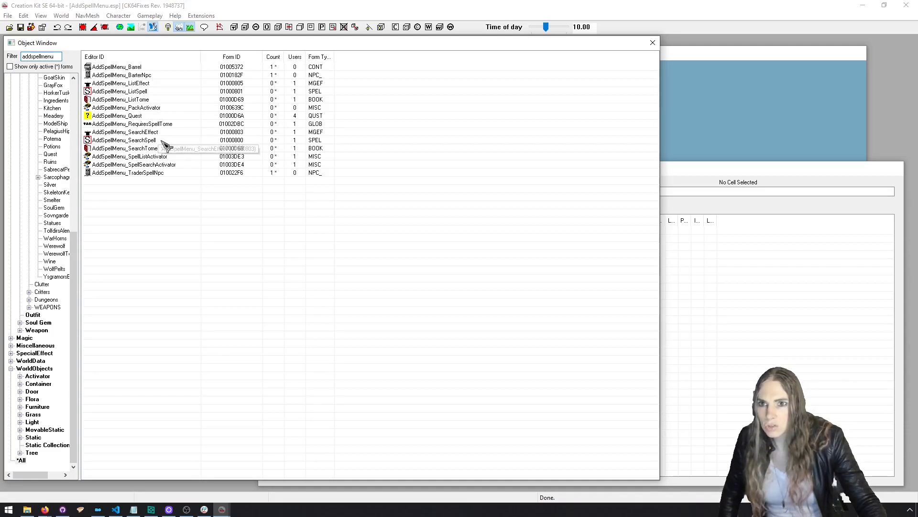
{"action": "double_click", "coordinate": [160, 109]}
{"action": "left_click", "coordinate": [502, 198]}
{"action": "left_click", "coordinate": [549, 216]}
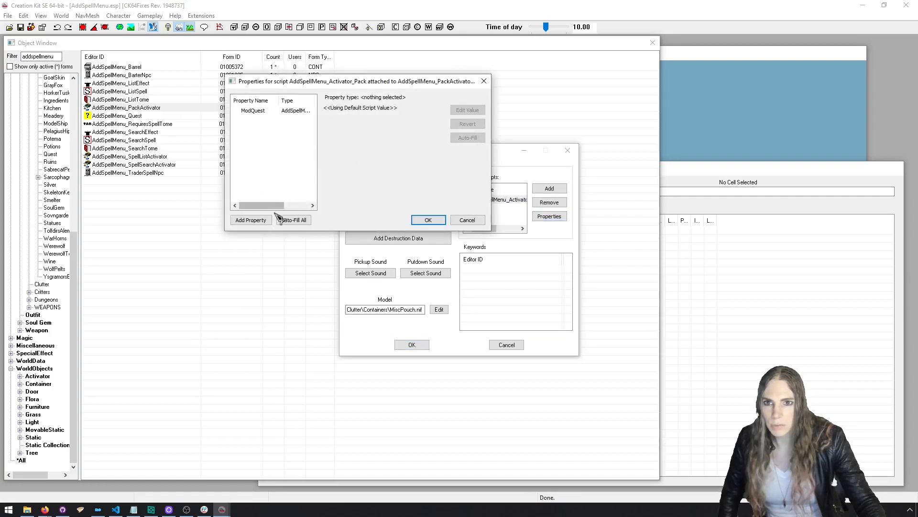
Assign the mod's quest to the pack script's ModQuest property, accept the item's changes and save the plugin.
{"action": "left_click", "coordinate": [294, 112]}
{"action": "left_click", "coordinate": [468, 109]}
{"action": "left_click", "coordinate": [426, 110]}
{"action": "left_click", "coordinate": [425, 124]}
{"action": "left_click", "coordinate": [429, 220]}
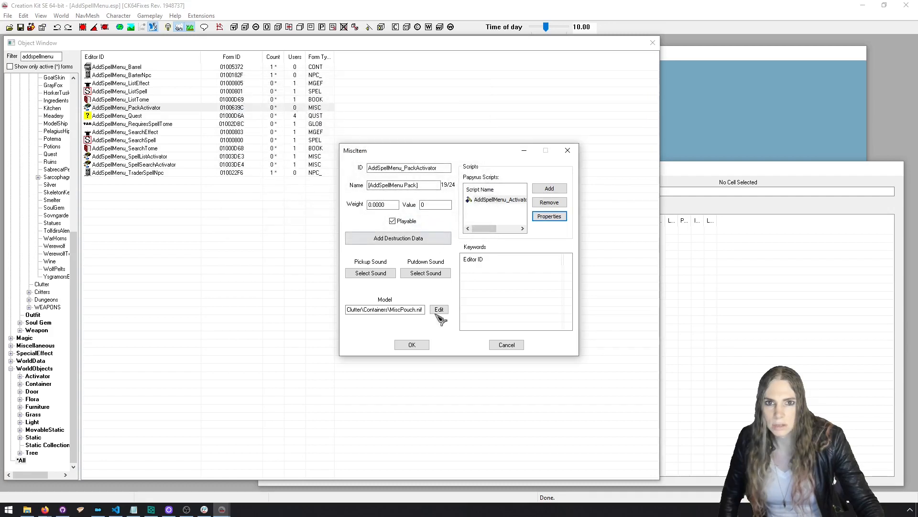
{"action": "left_click", "coordinate": [412, 345]}
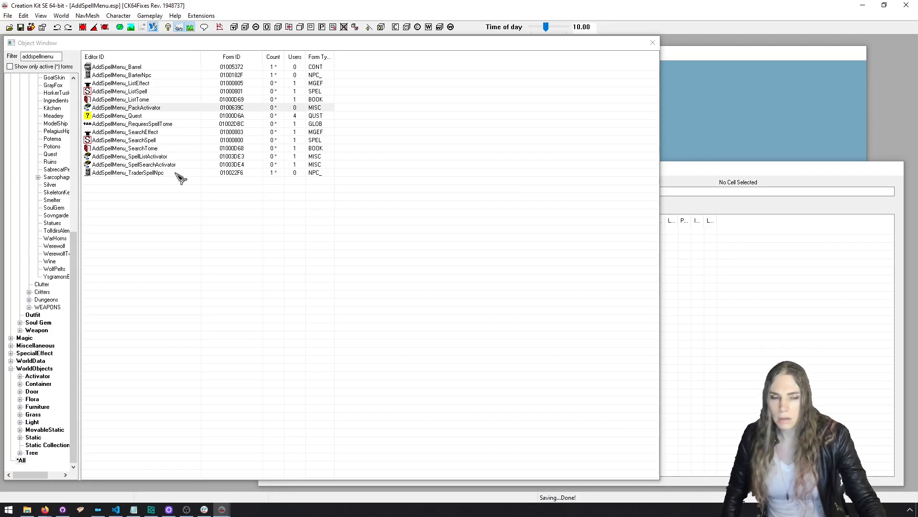
Shrink the Cell View window so it no longer covers the object list.
{"action": "left_click", "coordinate": [735, 244]}
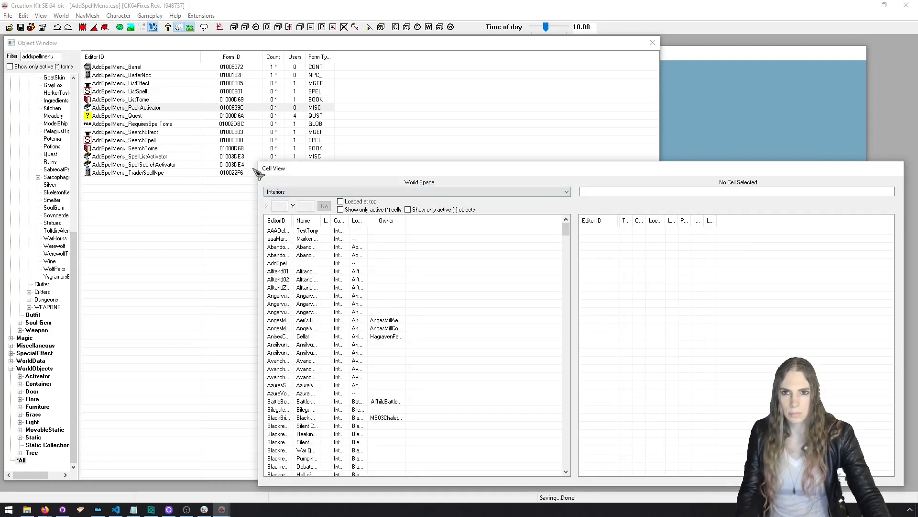
{"action": "left_click_drag", "start_coordinate": [256, 161], "coordinate": [487, 278]}
{"action": "key", "text": "alt+Tab"}
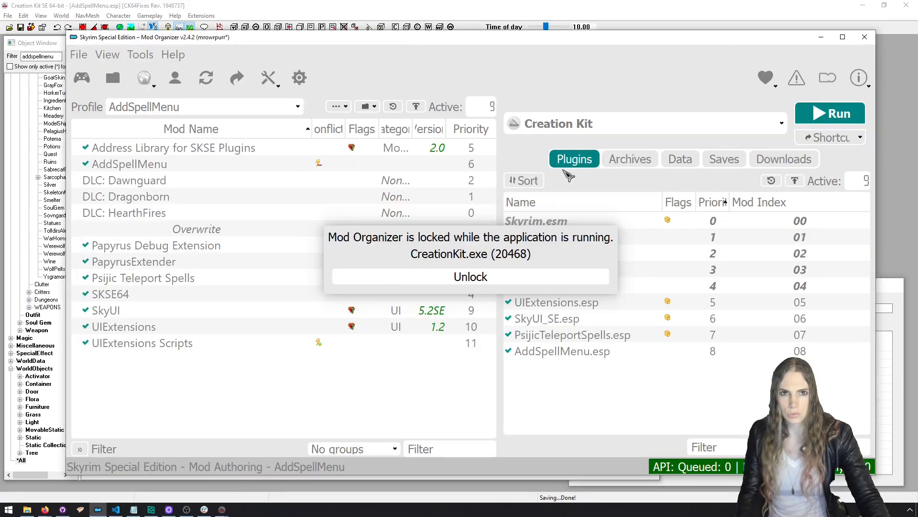
{"action": "key", "text": "alt+Tab"}
{"action": "key", "text": "alt+shift+Tab"}
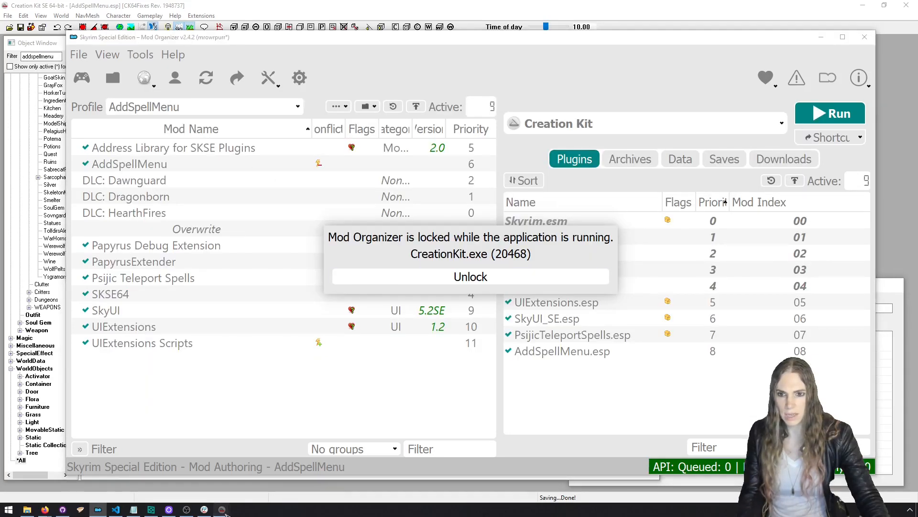
Return to Creation Kit, save AddSpellMenu.esp and close the program.
{"action": "mouse_move", "coordinate": [223, 510]}
{"action": "left_click", "coordinate": [285, 476]}
{"action": "left_click", "coordinate": [23, 29]}
{"action": "left_click", "coordinate": [907, 7]}
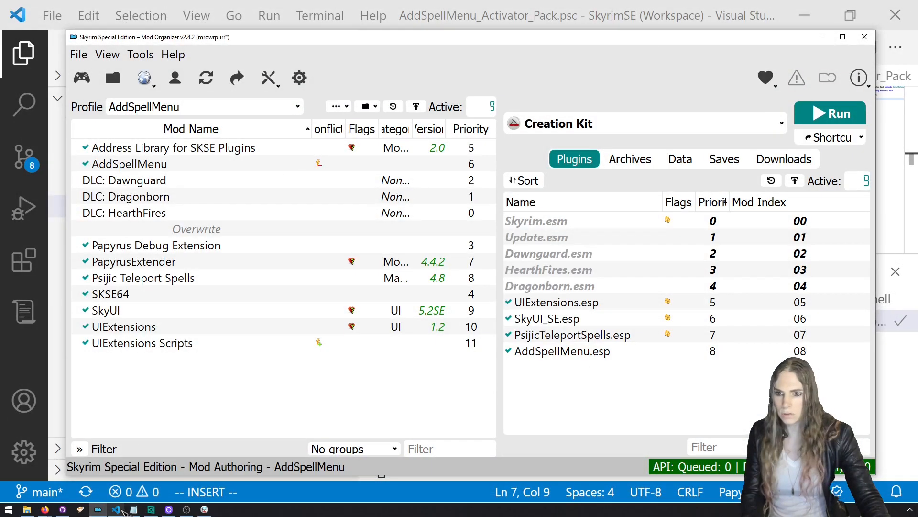
Relaunch Creation Kit from Mod Organizer and load AddSpellMenu.esp as the active file.
{"action": "left_click", "coordinate": [115, 510]}
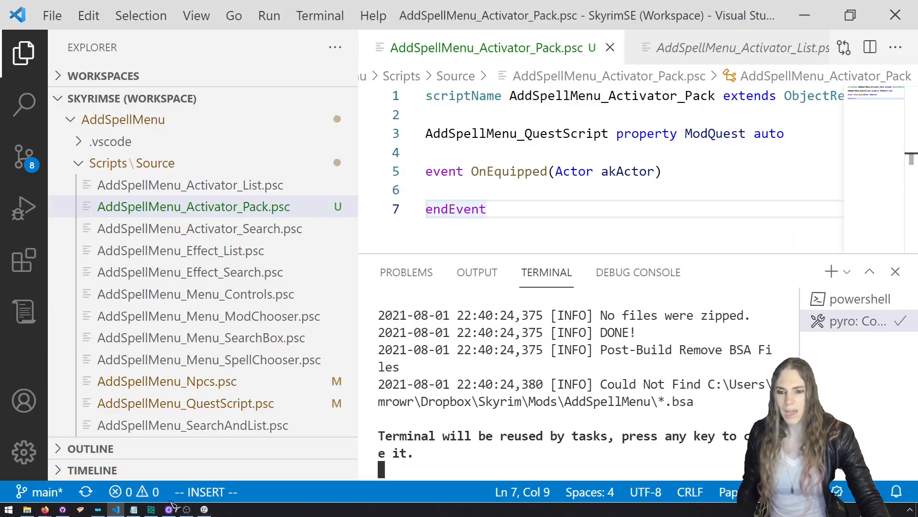
{"action": "left_click", "coordinate": [101, 509]}
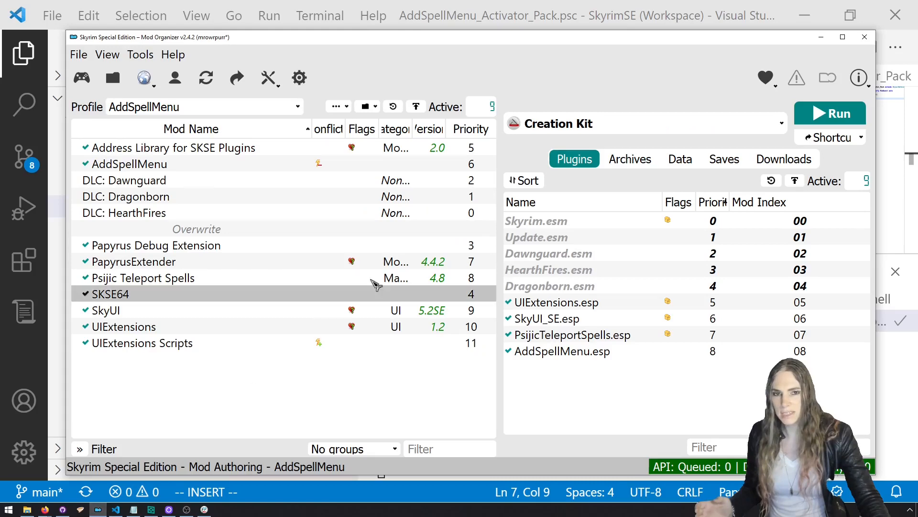
{"action": "left_click", "coordinate": [846, 115]}
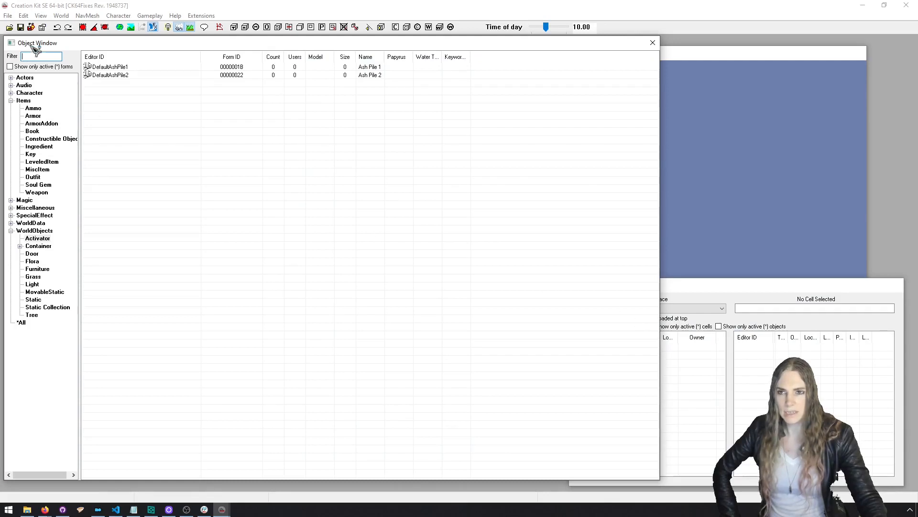
{"action": "left_click", "coordinate": [10, 27]}
{"action": "left_click", "coordinate": [304, 227]}
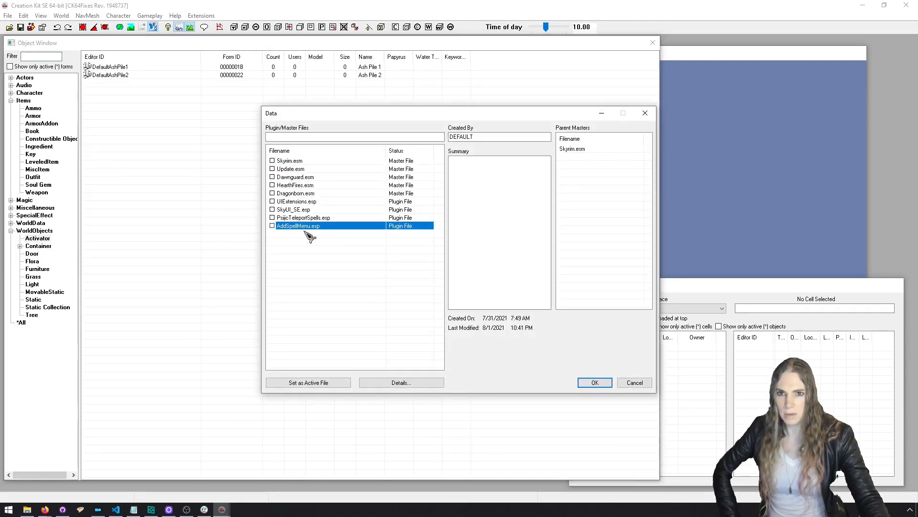
{"action": "left_click", "coordinate": [338, 382]}
{"action": "left_click", "coordinate": [595, 382]}
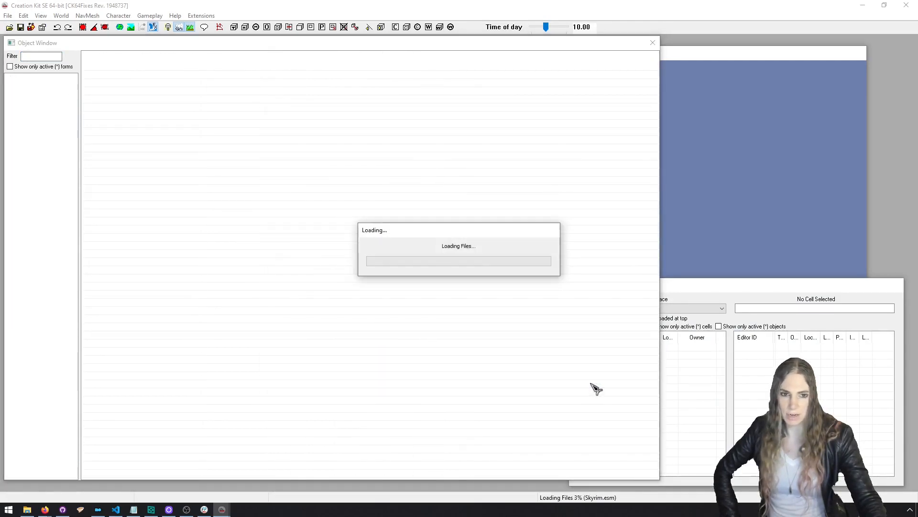
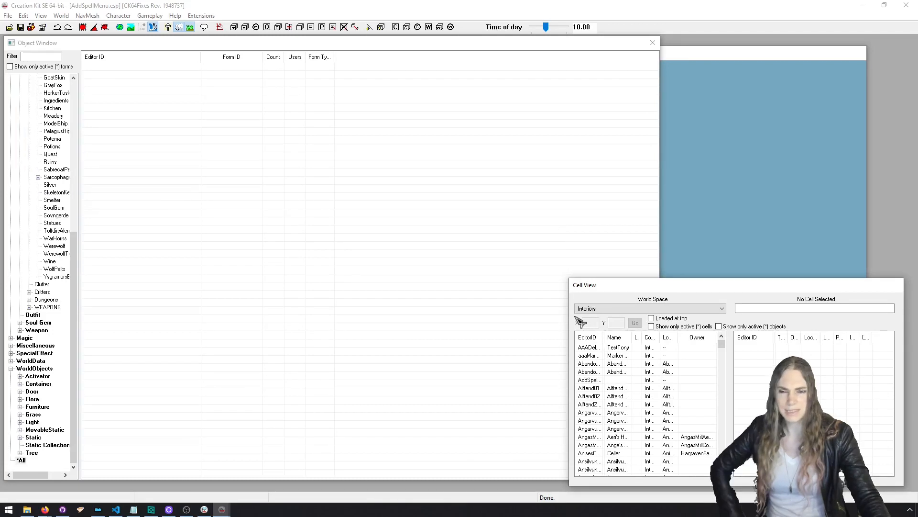
Widen the object category tree, filter the objects by addspell and check the AddSpellMenu_PackActivator item.
{"action": "left_click_drag", "start_coordinate": [81, 264], "coordinate": [138, 263]}
{"action": "left_click", "coordinate": [49, 57]}
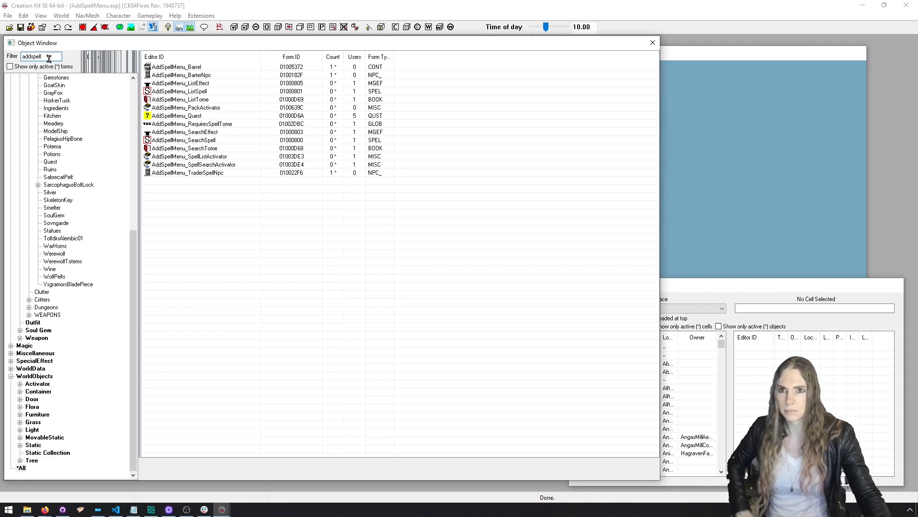
{"action": "double_click", "coordinate": [206, 108]}
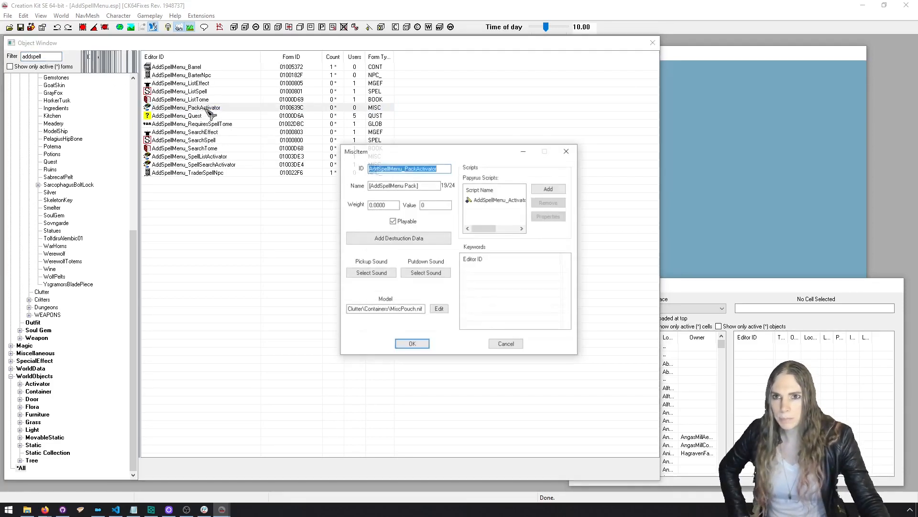
{"action": "left_click", "coordinate": [568, 151]}
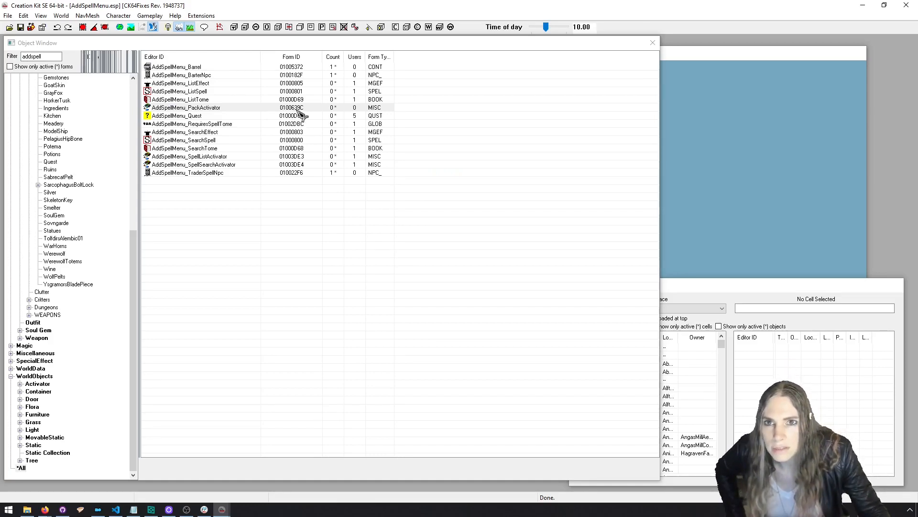
Switch to Visual Studio Code, set PackActivatorID in AddSpellMenu_QuestScript.psc to 0x5639c and compare it with the item's form ID in Creation Kit.
{"action": "left_click", "coordinate": [116, 509]}
{"action": "left_click", "coordinate": [266, 403]}
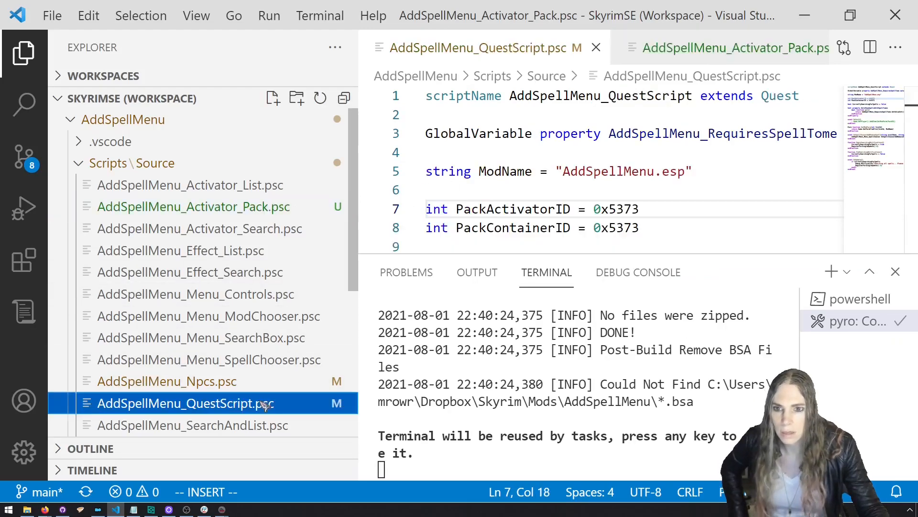
{"action": "left_click_drag", "start_coordinate": [649, 219], "coordinate": [612, 225]}
{"action": "left_click", "coordinate": [644, 211]}
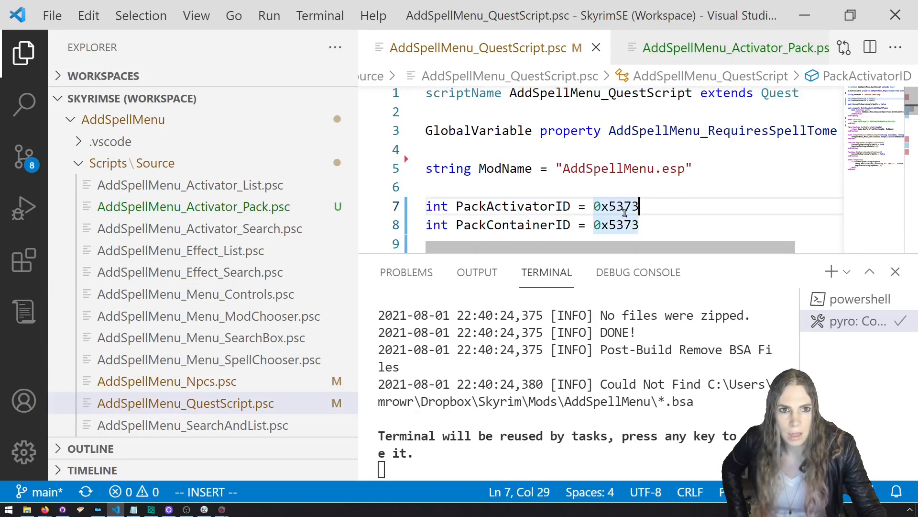
{"action": "key", "text": "BackSpace"}
{"action": "key", "text": "BackSpace"}
{"action": "key", "text": "BackSpace"}
{"action": "type", "text": "639c"}
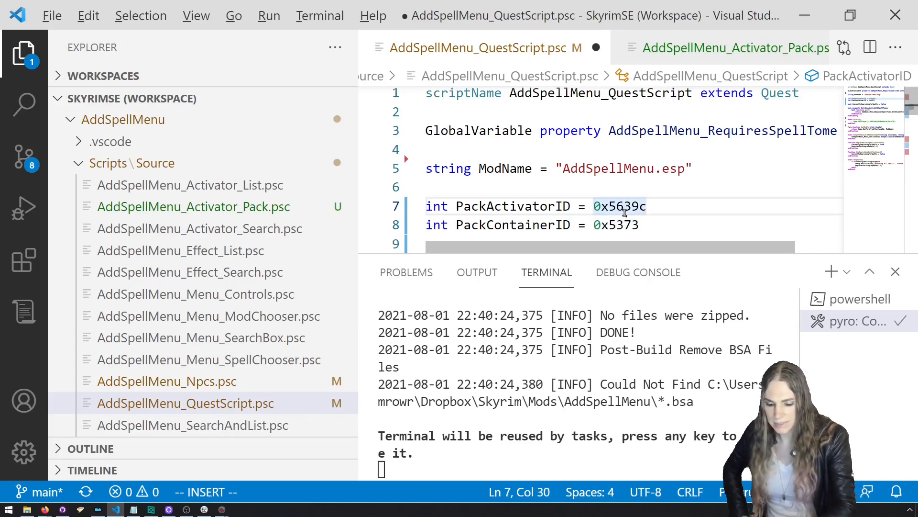
{"action": "key", "text": "alt+Tab"}
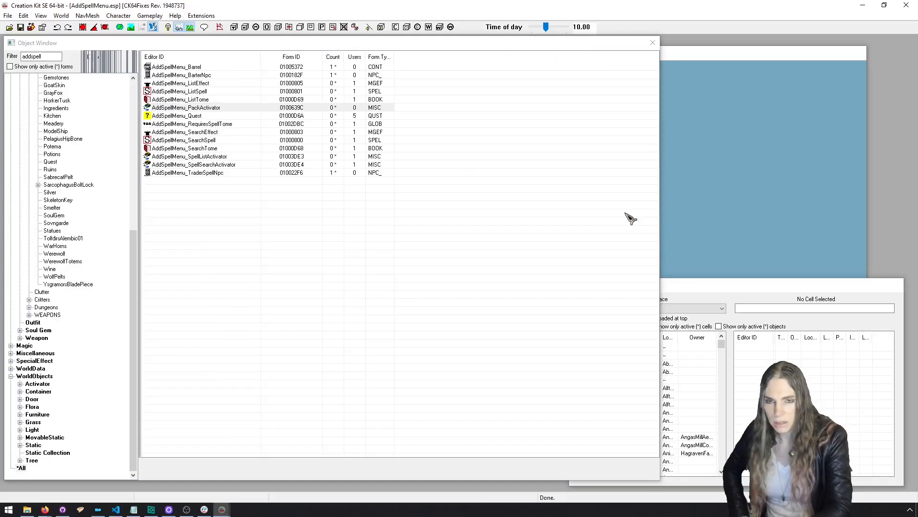
{"action": "key", "text": "alt+Tab"}
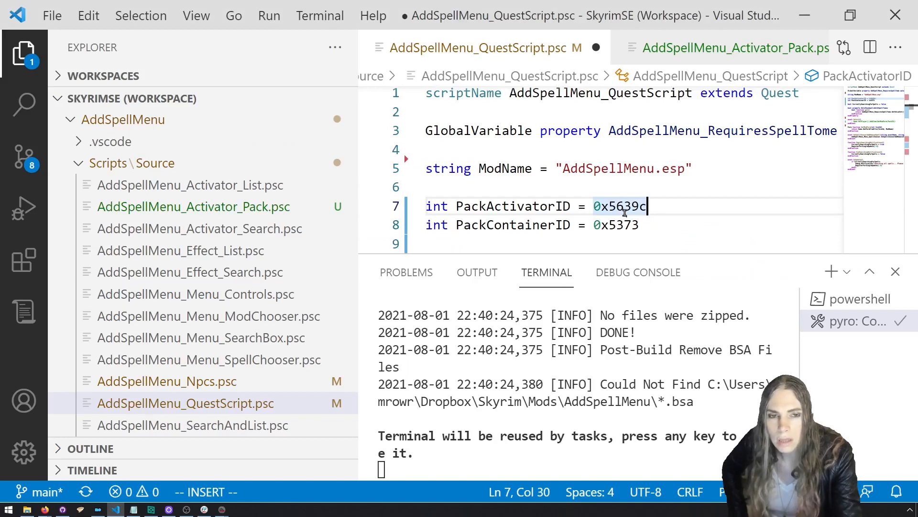
Enlarge the code area by hiding the terminal and narrowing the file explorer, and uncomment the AddItem line in OnInit.
{"action": "left_click", "coordinate": [895, 272]}
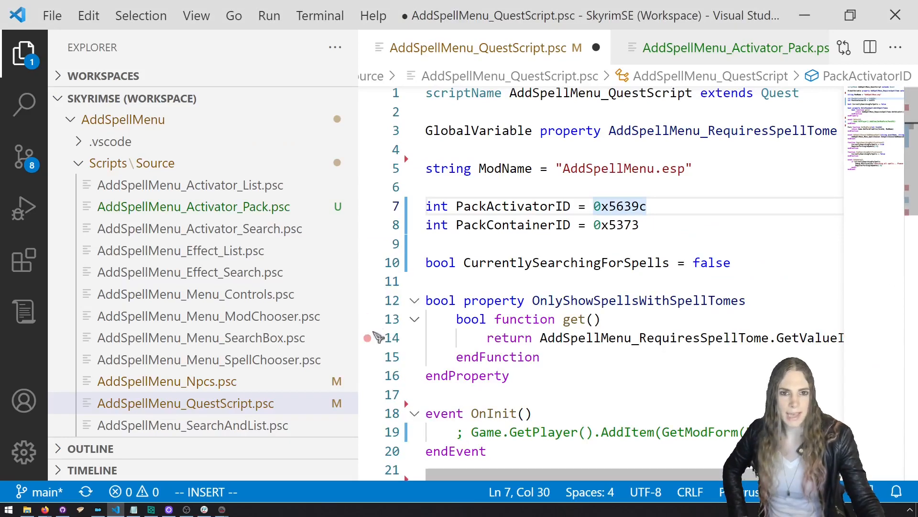
{"action": "left_click_drag", "start_coordinate": [358, 340], "coordinate": [216, 340]}
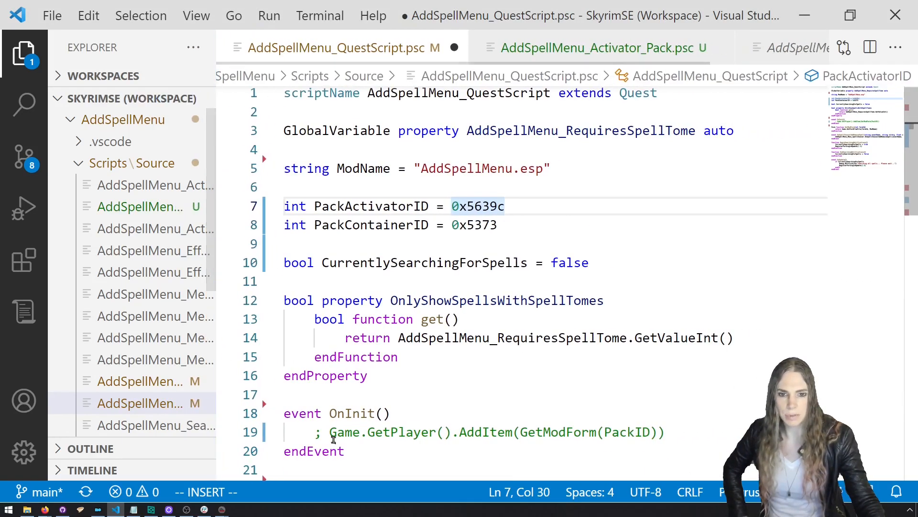
{"action": "right_click", "coordinate": [335, 441]}
{"action": "left_click", "coordinate": [329, 429]}
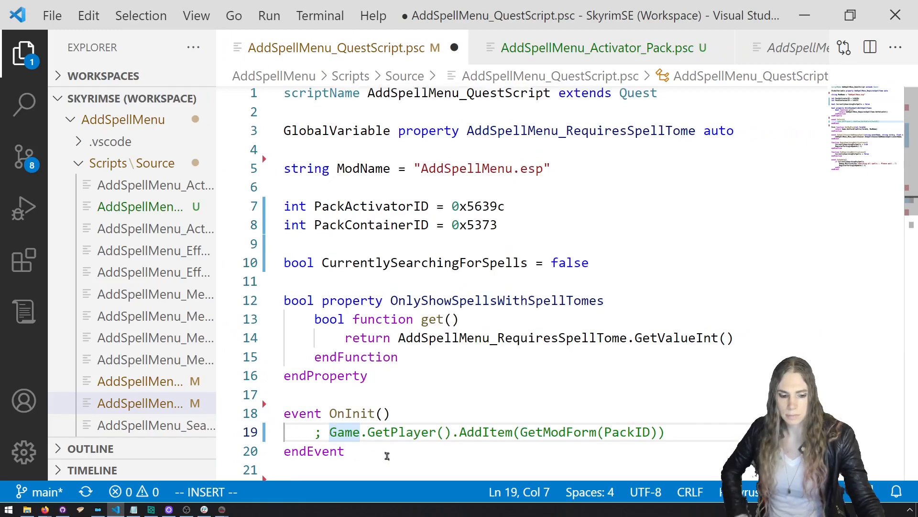
{"action": "key", "text": "BackSpace"}
{"action": "key", "text": "BackSpace"}
Replace PackID with PackActivatorID in the GetModForm call inside OnInit.
{"action": "double_click", "coordinate": [398, 207]}
{"action": "right_click", "coordinate": [400, 206]}
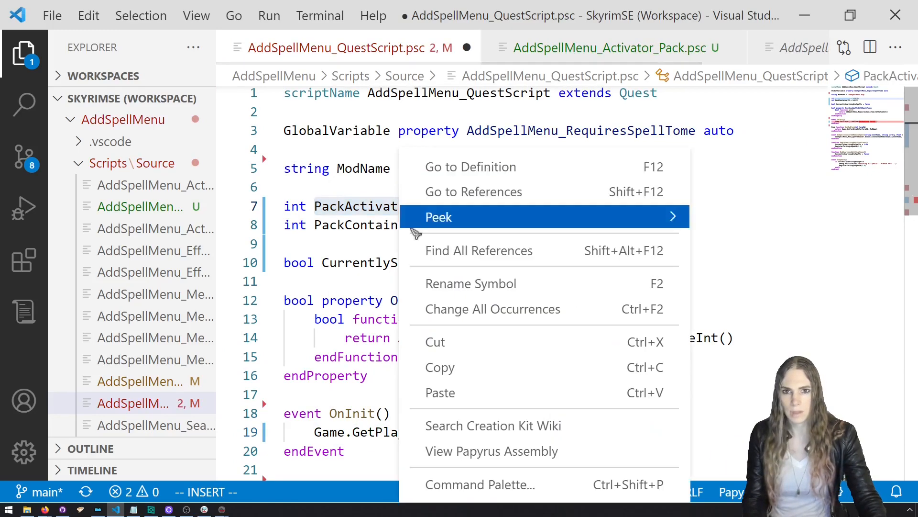
{"action": "left_click", "coordinate": [500, 373]}
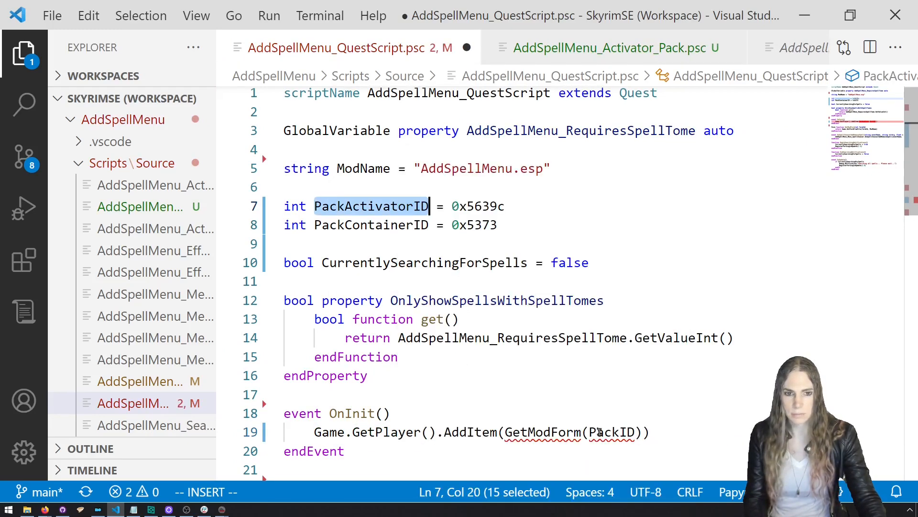
{"action": "double_click", "coordinate": [600, 432]}
{"action": "right_click", "coordinate": [601, 432]}
{"action": "left_click", "coordinate": [645, 326]}
{"action": "left_click", "coordinate": [523, 355]}
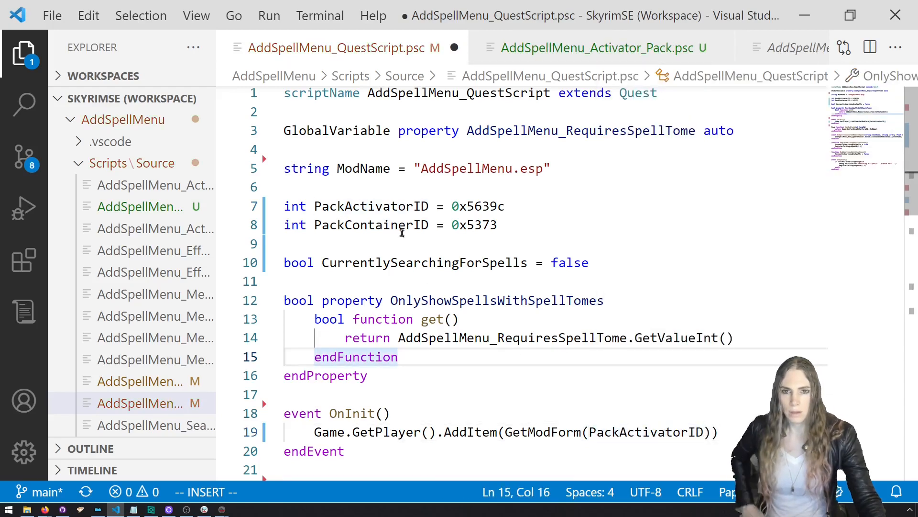
{"action": "left_click", "coordinate": [405, 375]}
{"action": "key", "text": "Return"}
{"action": "key", "text": "Return"}
{"action": "type", "text": "int property"}
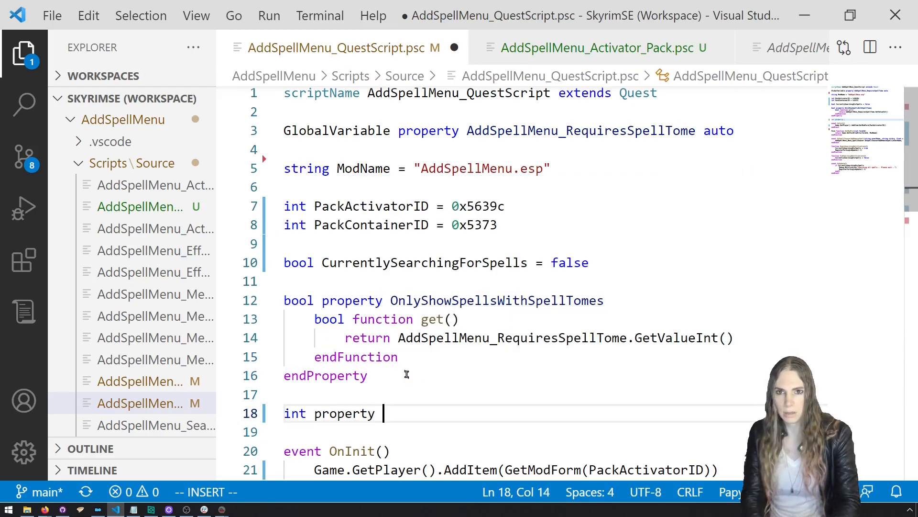
{"action": "key", "text": "BackSpace"}
{"action": "key", "text": "BackSpace"}
{"action": "key", "text": "BackSpace"}
{"action": "key", "text": "BackSpace"}
{"action": "key", "text": "BackSpace"}
{"action": "key", "text": "BackSpace"}
{"action": "key", "text": "BackSpace"}
{"action": "key", "text": "BackSpace"}
{"action": "key", "text": "BackSpace"}
{"action": "key", "text": "BackSpace"}
{"action": "key", "text": "BackSpace"}
{"action": "key", "text": "BackSpace"}
{"action": "key", "text": "BackSpace"}
{"action": "key", "text": "BackSpace"}
{"action": "key", "text": "BackSpace"}
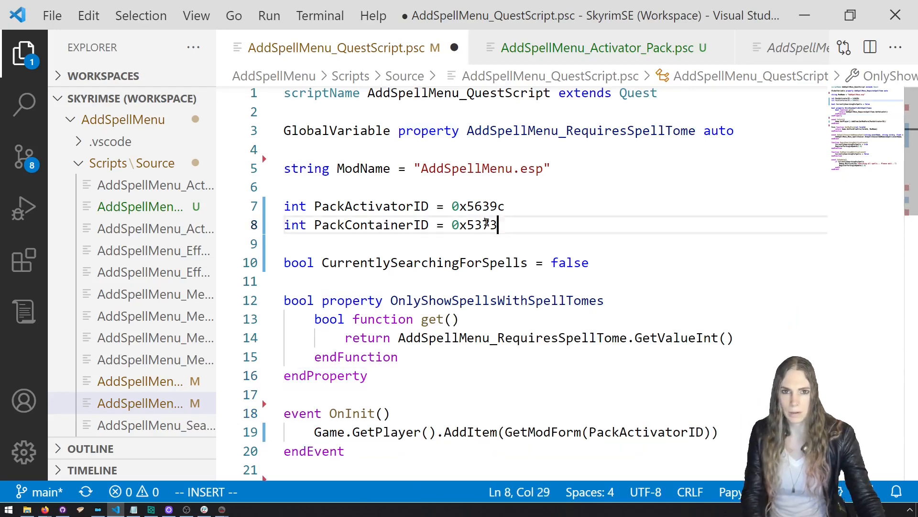
Cut the value 0x5373 from PackContainerID, delete that variable, then save and close AddSpellMenu_QuestScript.psc.
{"action": "left_click_drag", "start_coordinate": [498, 225], "coordinate": [454, 224]}
{"action": "right_click", "coordinate": [455, 226]}
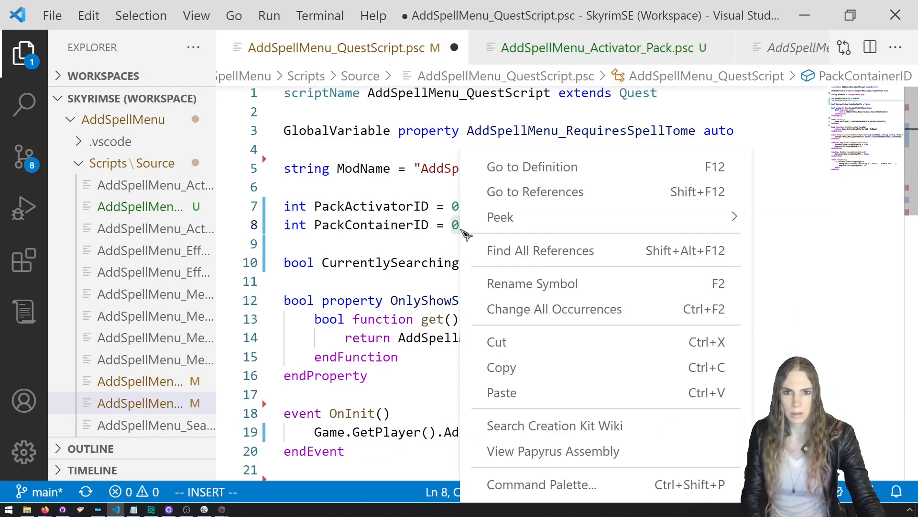
{"action": "left_click", "coordinate": [500, 340]}
{"action": "left_click_drag", "start_coordinate": [451, 226], "coordinate": [273, 238]}
{"action": "key", "text": "BackSpace"}
{"action": "key", "text": "BackSpace"}
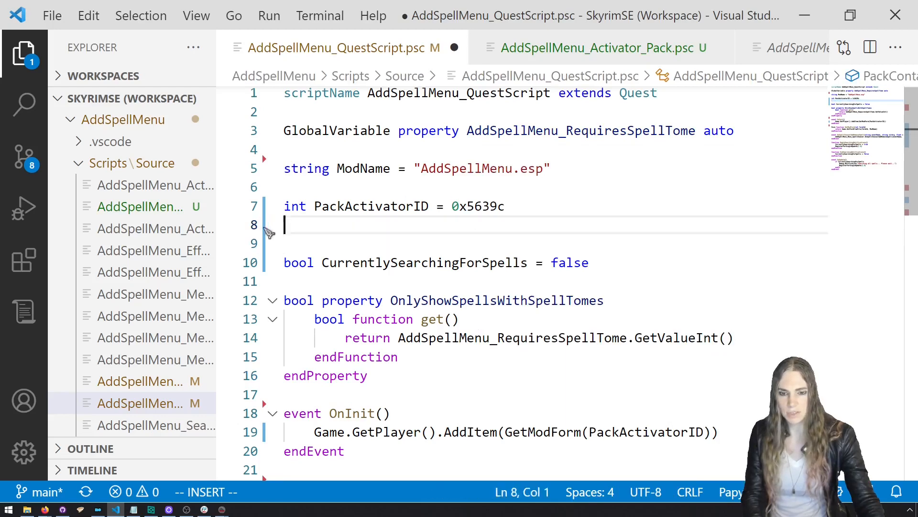
{"action": "key", "text": "Return"}
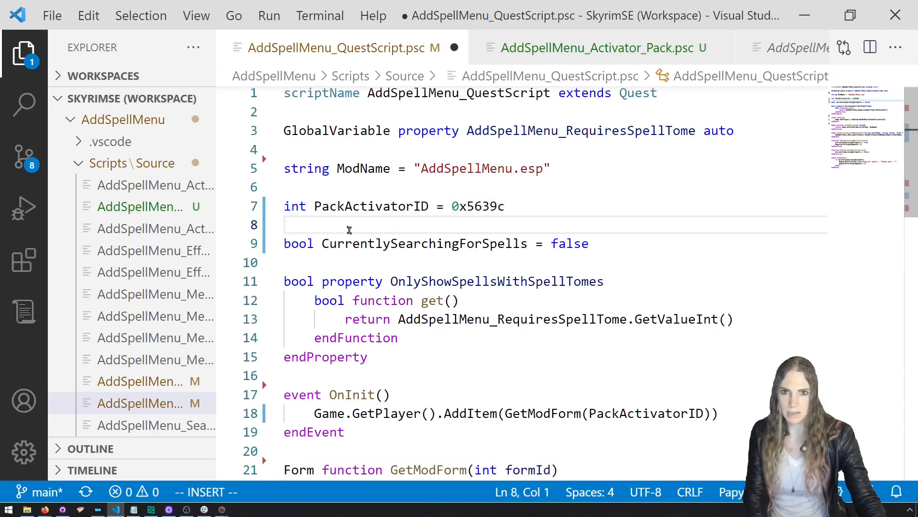
{"action": "key", "text": "ctrl+s"}
{"action": "left_click", "coordinate": [454, 47]}
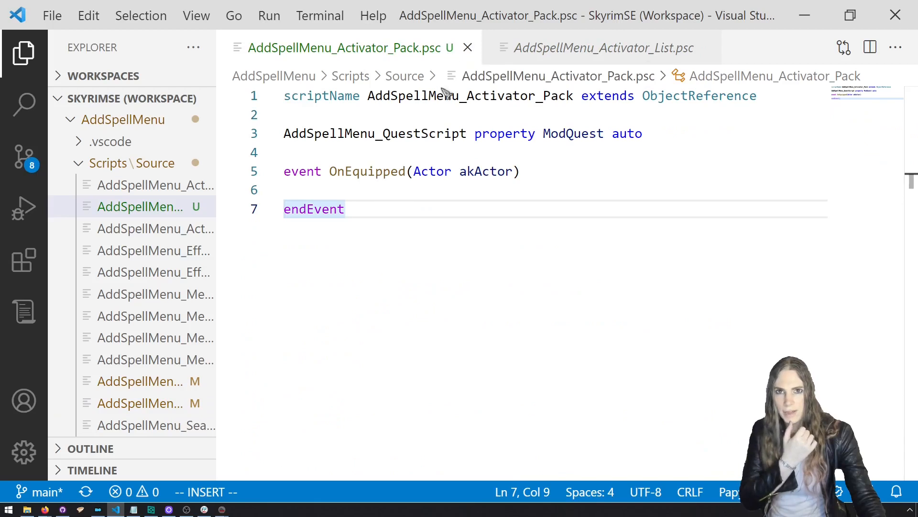
In the pack script's OnEquipped event, declare Form packContainer = ModQuest.GetModForm(0x5373).
{"action": "left_click", "coordinate": [417, 193]}
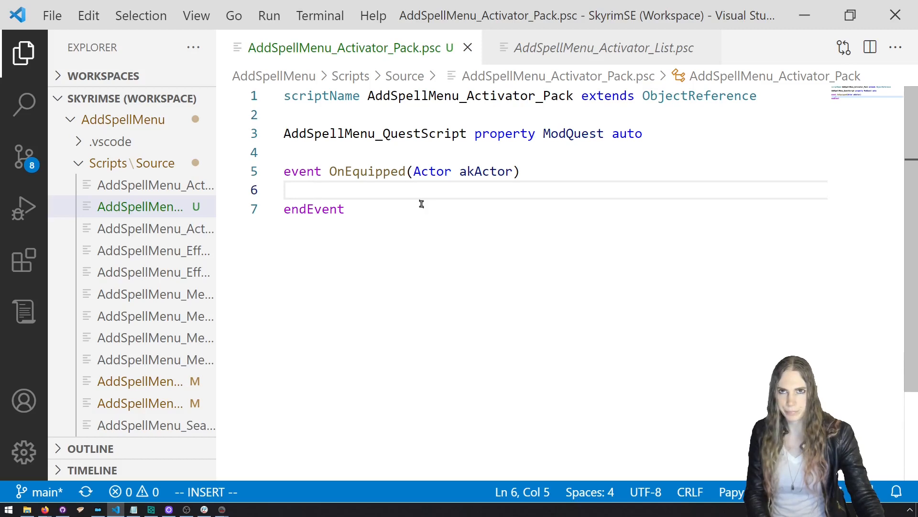
{"action": "type", "text": "Form packContainer ="}
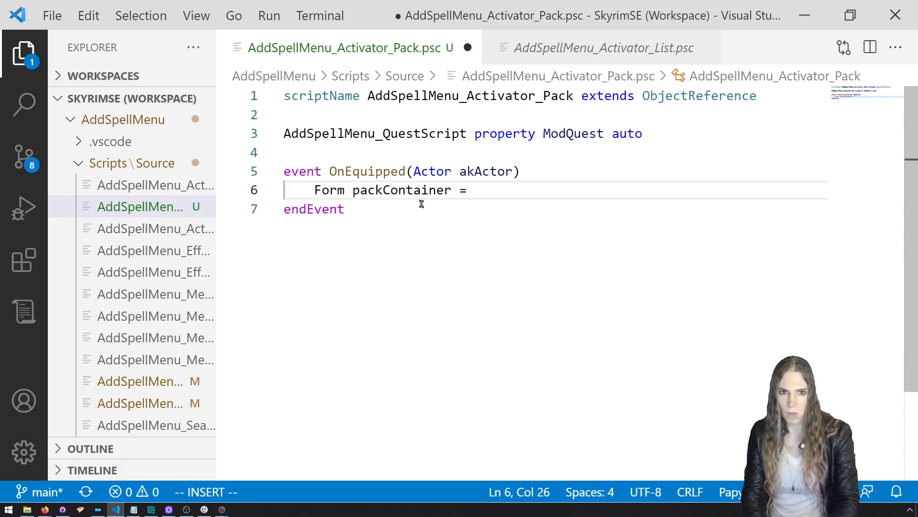
{"action": "type", "text": "Mod"}
{"action": "key", "text": "Tab"}
{"action": "type", "text": "."}
{"action": "key", "text": "Tab"}
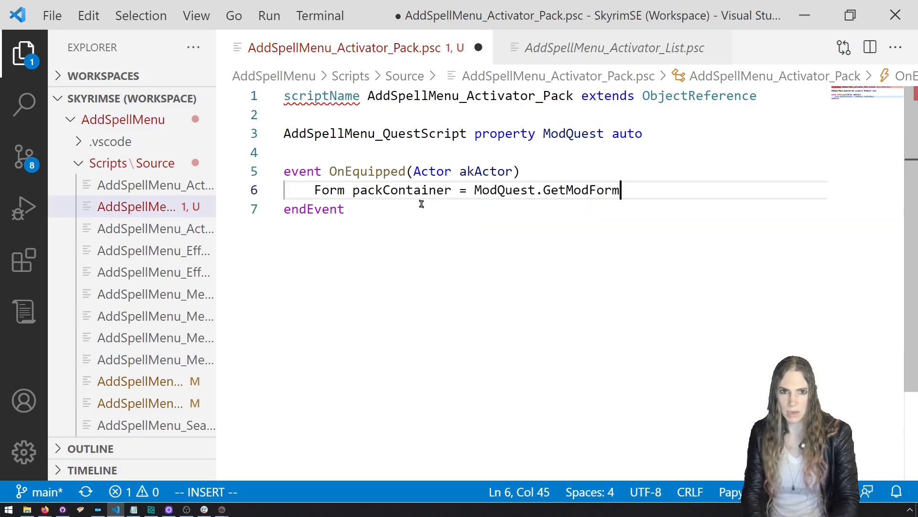
{"action": "type", "text": "0x5373"}
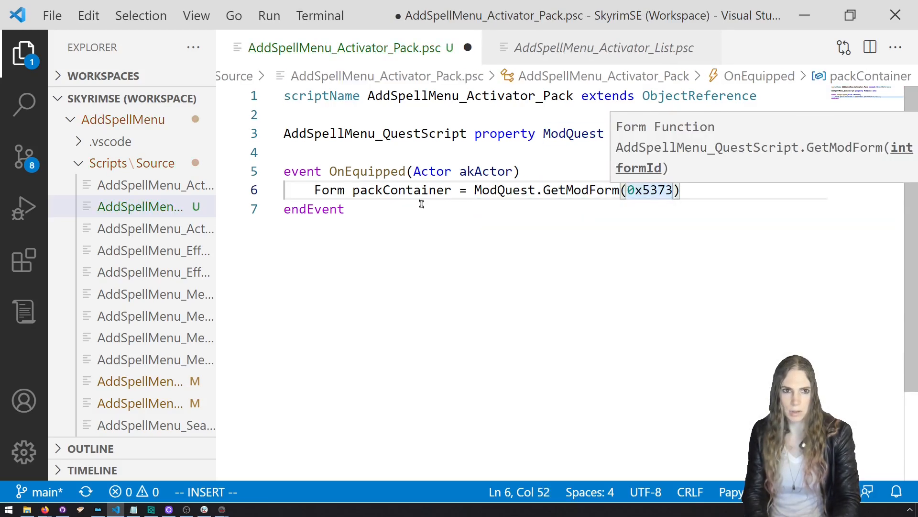
{"action": "key", "text": "Tab"}
{"action": "type", "text": "."}
{"action": "key", "text": "BackSpace"}
Add a new line below the packContainer declaration in OnEquipped that starts with packContainer.
{"action": "key", "text": "Return"}
{"action": "type", "text": "pack"}
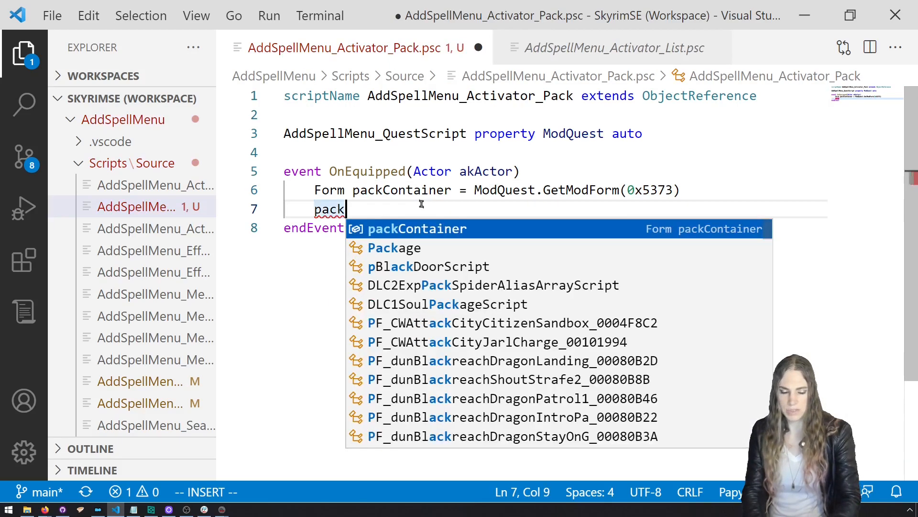
{"action": "key", "text": "Tab"}
{"action": "type", "text": ".act"}
{"action": "key", "text": "BackSpace"}
{"action": "key", "text": "BackSpace"}
{"action": "key", "text": "BackSpace"}
{"action": "key", "text": "BackSpace"}
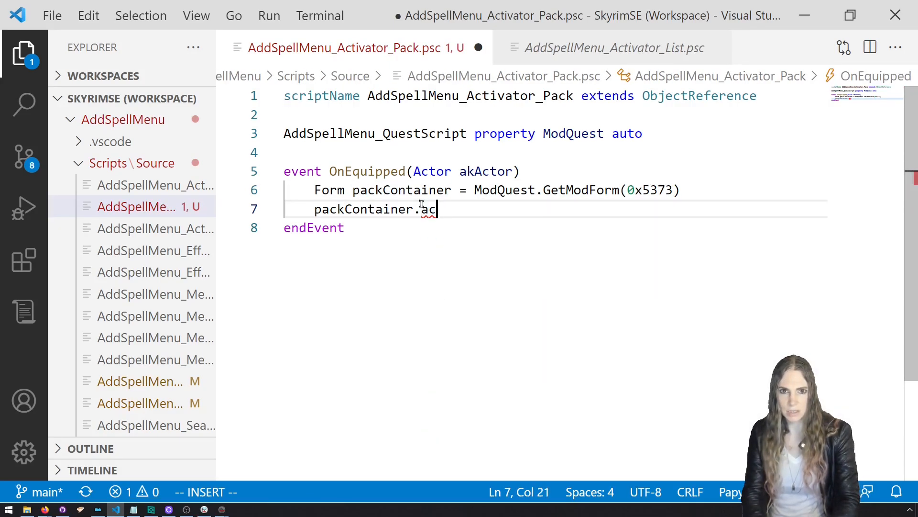
{"action": "left_click", "coordinate": [314, 209]}
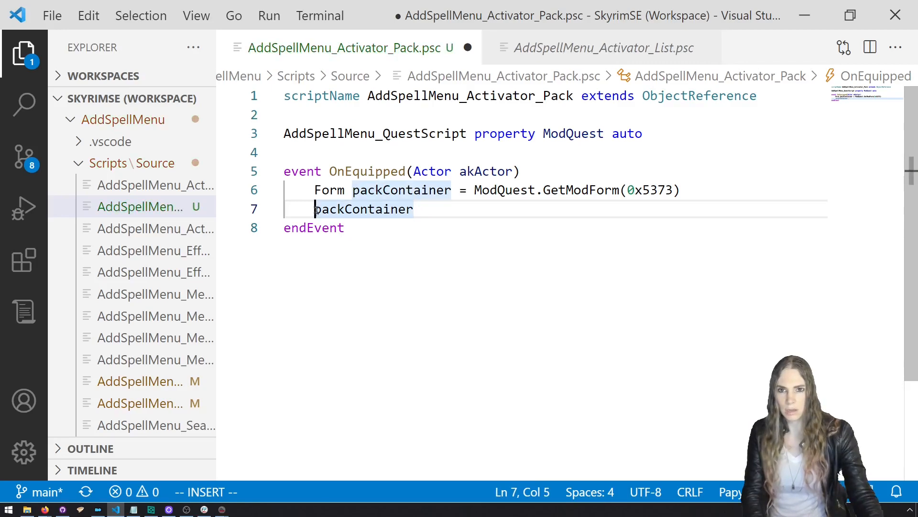
Change the declared type of packContainer to ObjectReference and append an Activate() call to packContainer on the following line.
{"action": "double_click", "coordinate": [328, 190]}
{"action": "type", "text": "ObjectR"}
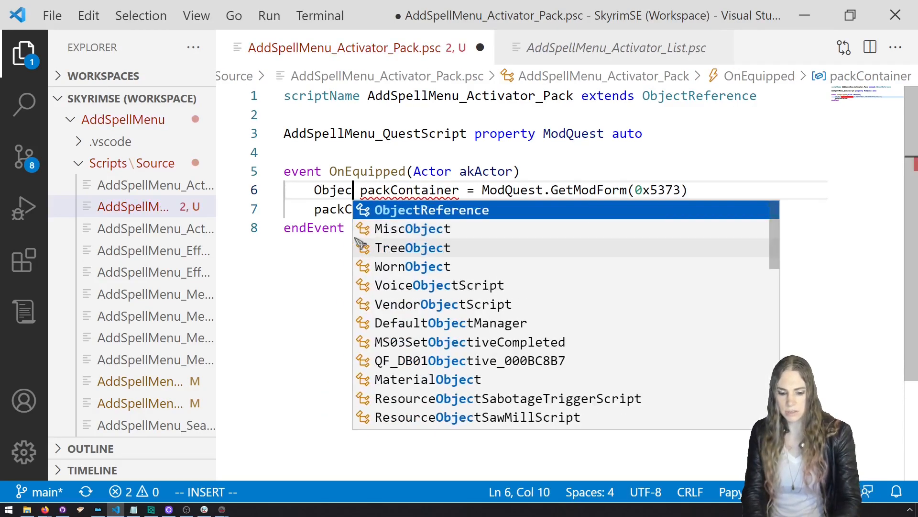
{"action": "key", "text": "Tab"}
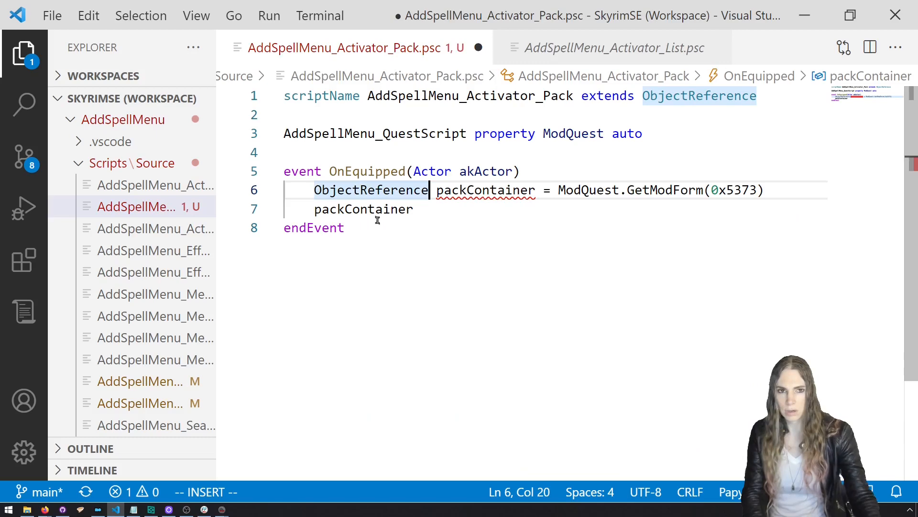
{"action": "left_click", "coordinate": [429, 207]}
{"action": "type", "text": ".Act"}
{"action": "key", "text": "Tab"}
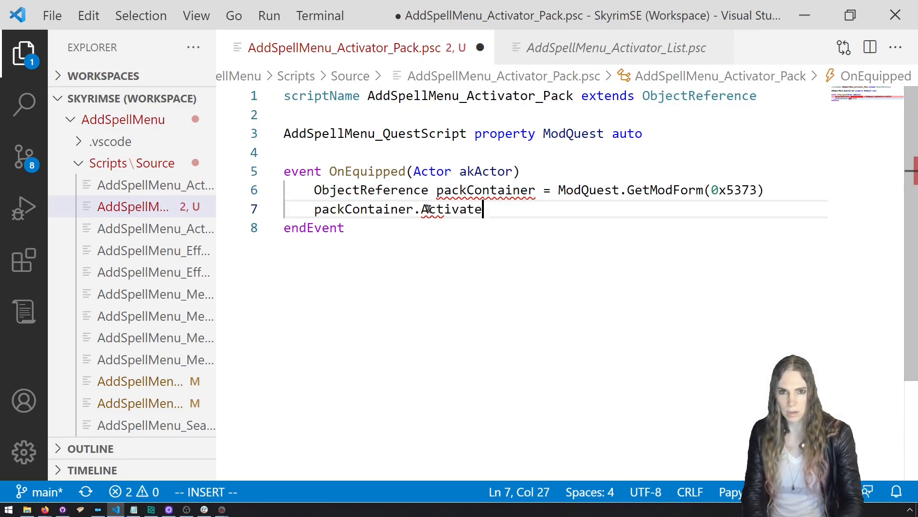
{"action": "type", "text": "("}
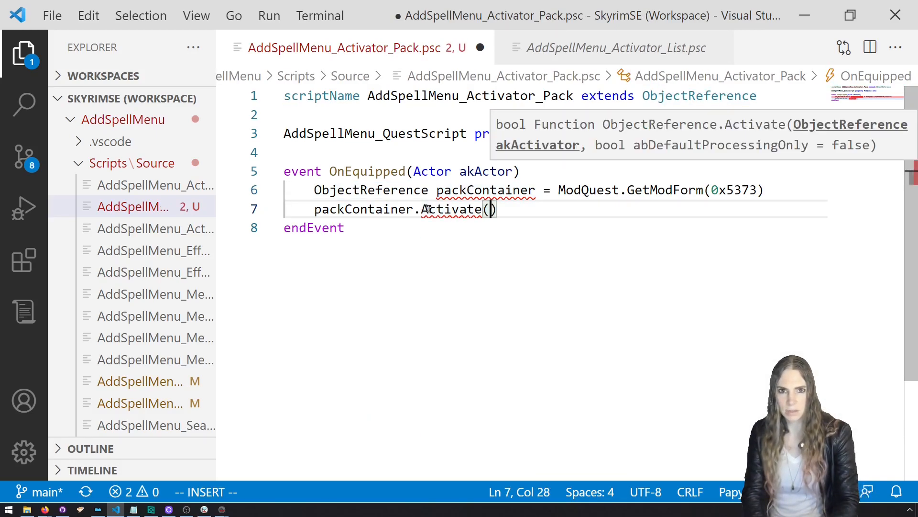
Rename the OnEquipped Actor parameter to player and pass player as the argument of packContainer.Activate.
{"action": "double_click", "coordinate": [481, 172]}
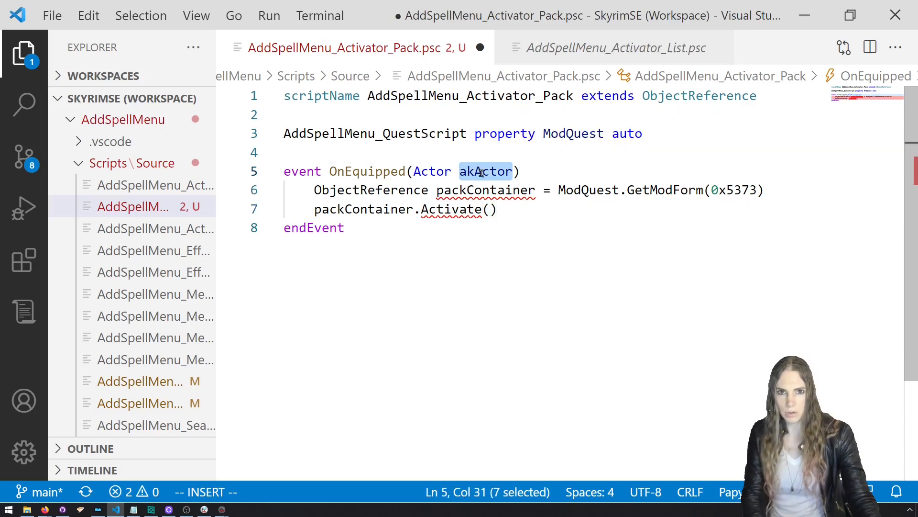
{"action": "type", "text": "player"}
{"action": "left_click", "coordinate": [490, 210]}
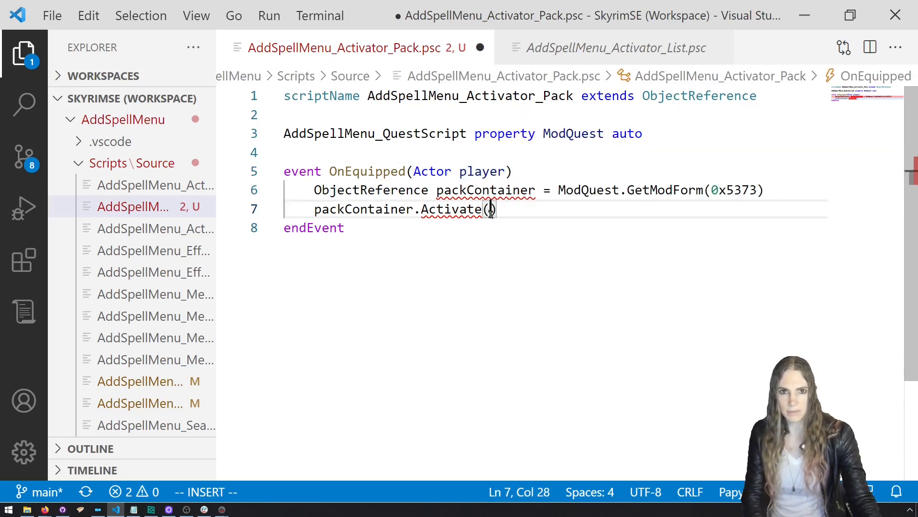
{"action": "type", "text": "player"}
{"action": "left_click", "coordinate": [555, 159]}
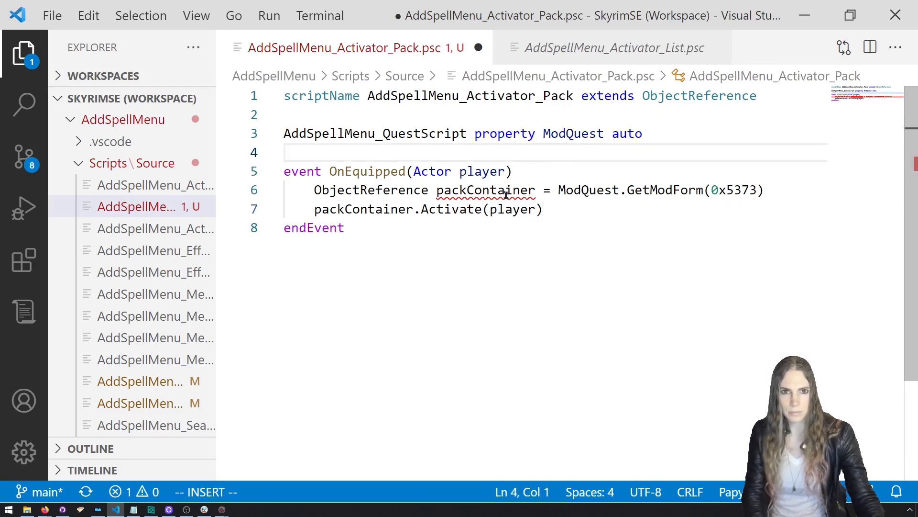
Cast the ModQuest.GetModForm(0x5373) result as ObjectReference, and save and compile the pack script.
{"action": "mouse_move", "coordinate": [506, 194]}
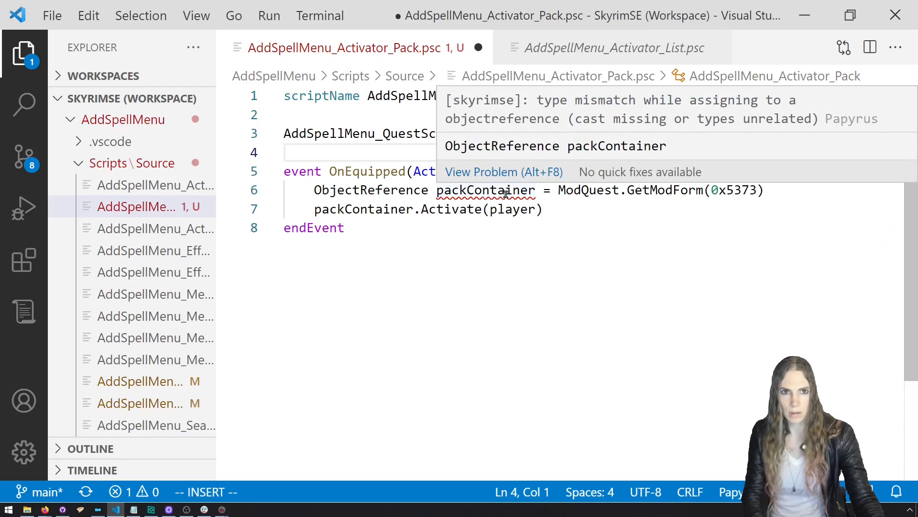
{"action": "left_click", "coordinate": [766, 190]}
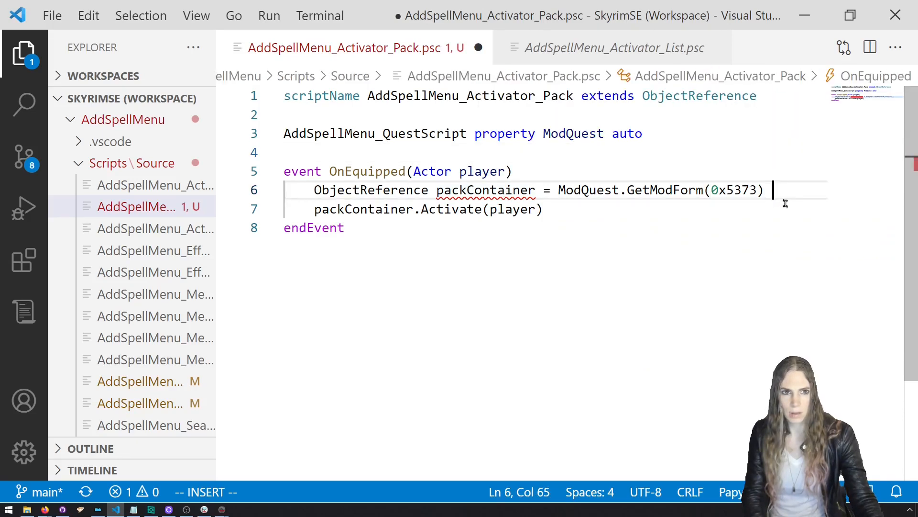
{"action": "key", "text": "BackSpace"}
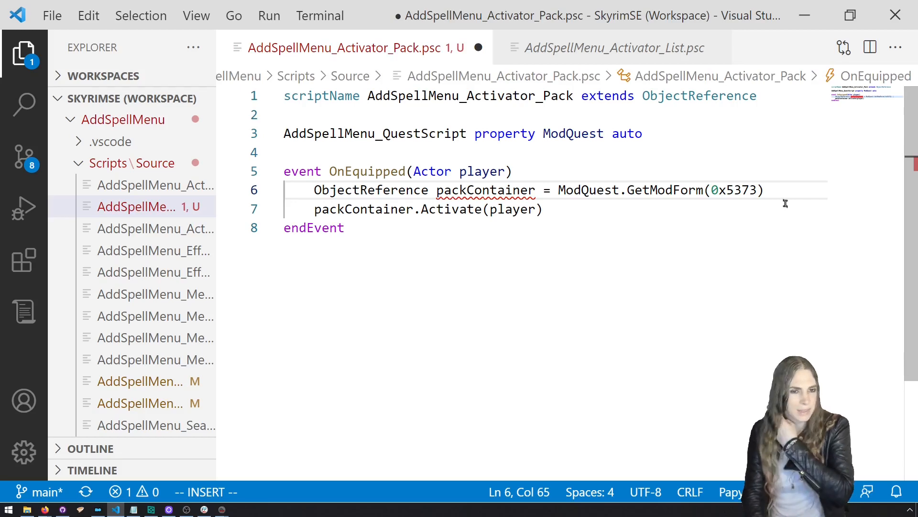
{"action": "type", "text": "as ObjectReference"}
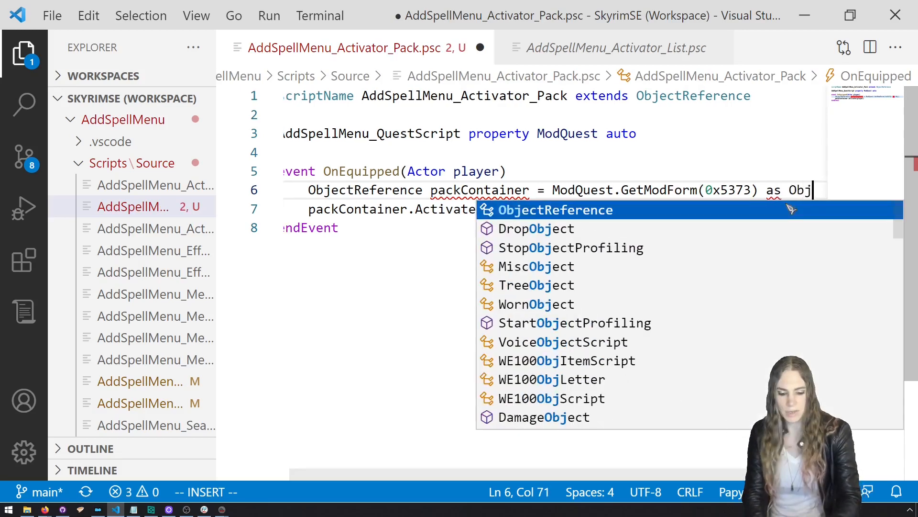
{"action": "left_click", "coordinate": [494, 235]}
{"action": "key", "text": "ctrl+s"}
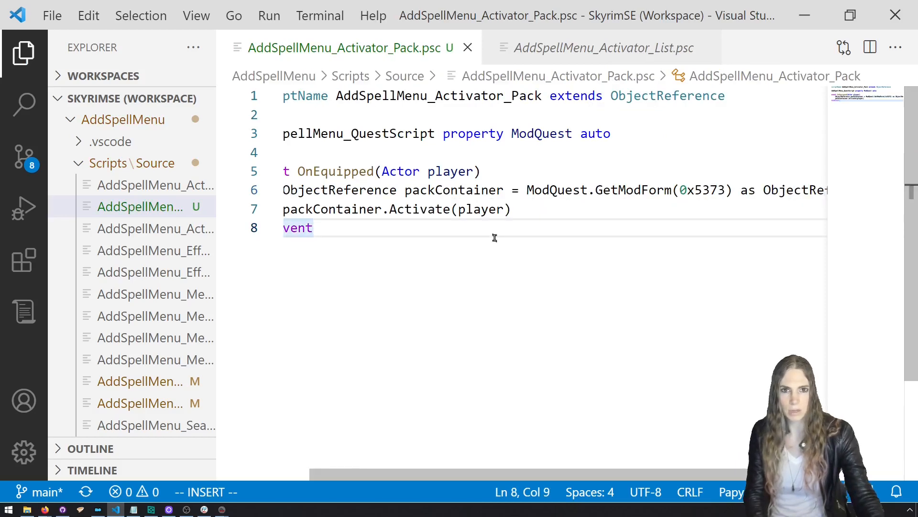
{"action": "key", "text": "ctrl+shift+b"}
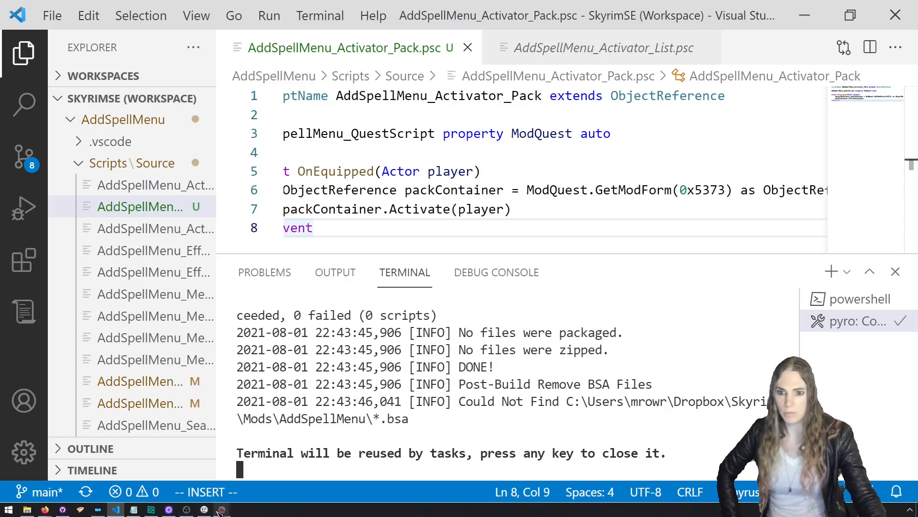
Close Creation Kit and launch the game with SKSE from Mod Organizer.
{"action": "left_click", "coordinate": [98, 510]}
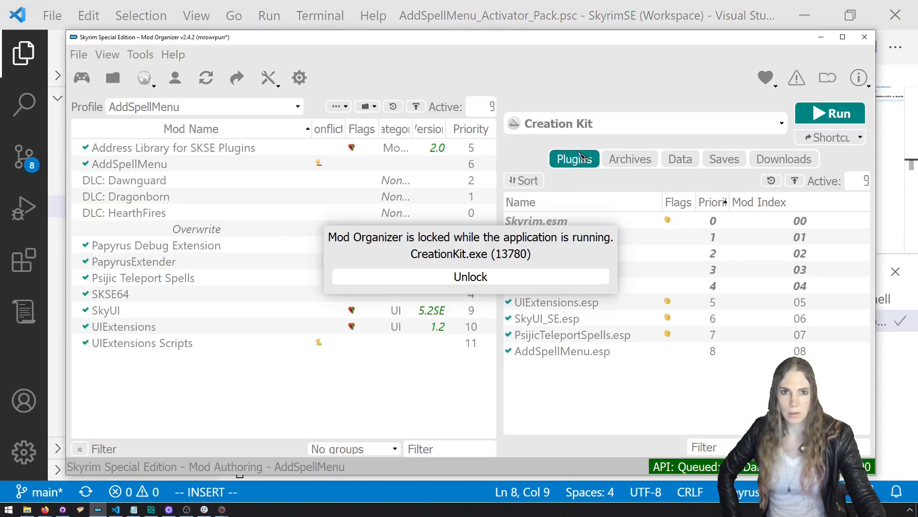
{"action": "left_click", "coordinate": [221, 510]}
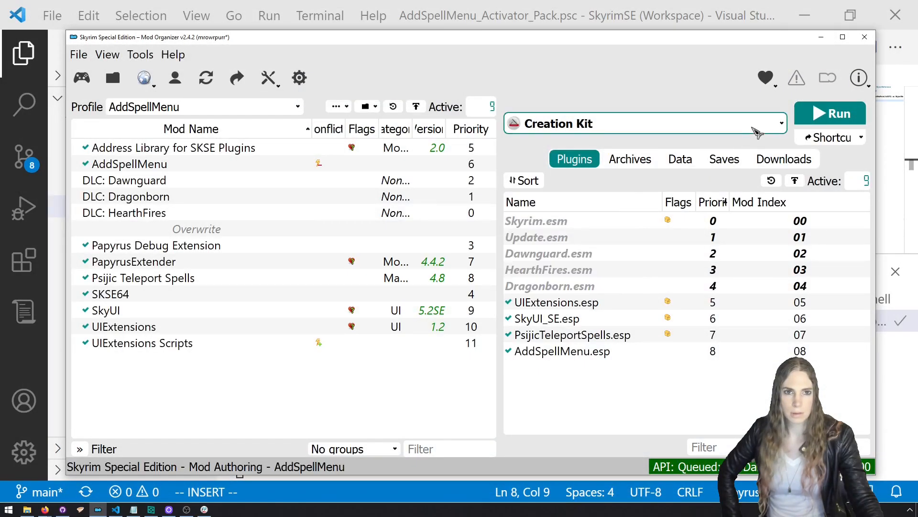
{"action": "left_click", "coordinate": [746, 124]}
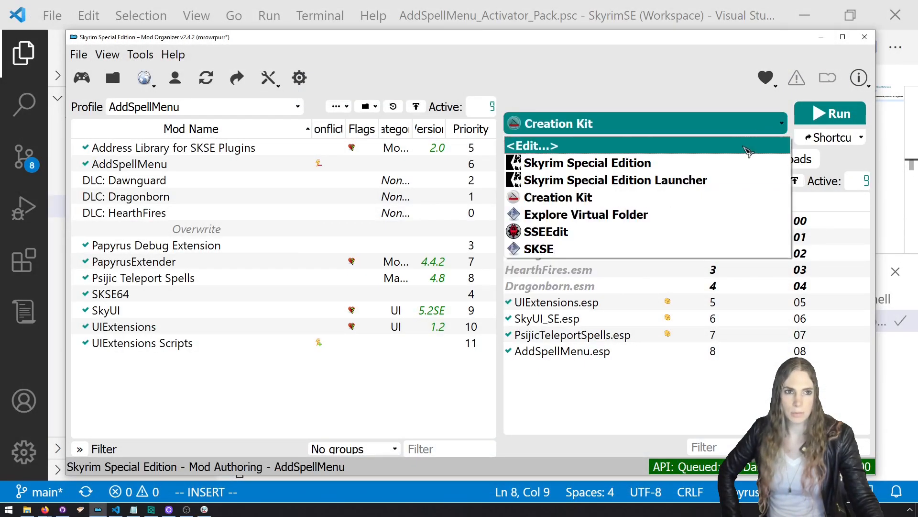
{"action": "left_click", "coordinate": [622, 249]}
{"action": "left_click", "coordinate": [832, 115]}
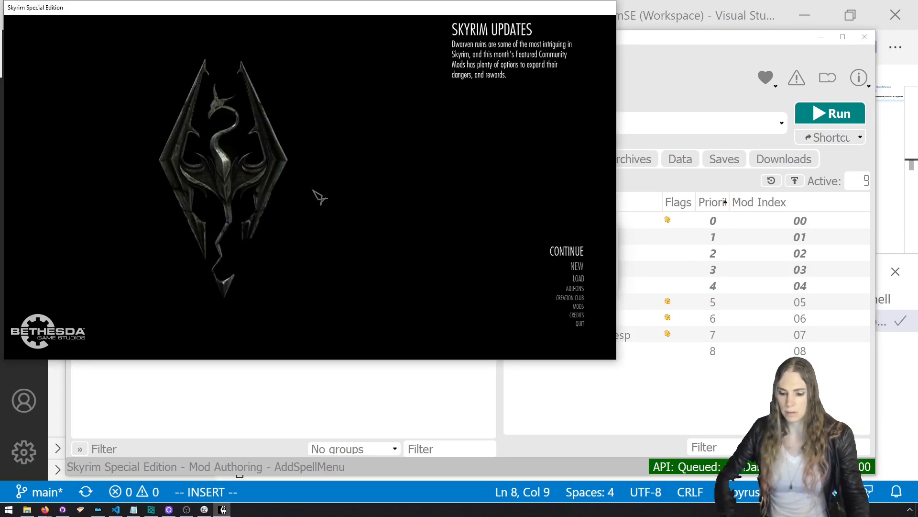
Load into Riverwood with the console command coc riverwood and check the player's inventory for the pack item.
{"action": "key", "text": "grave"}
{"action": "type", "text": "coc riverwood"}
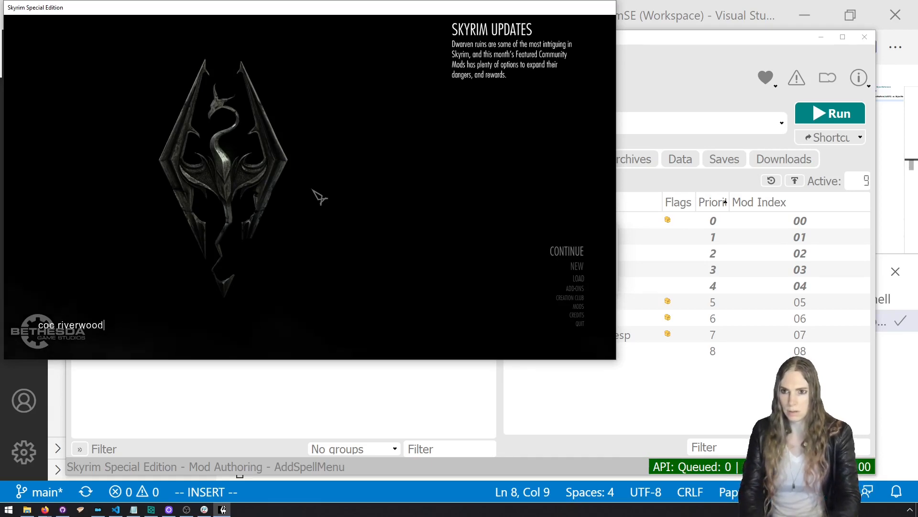
{"action": "key", "text": "Return"}
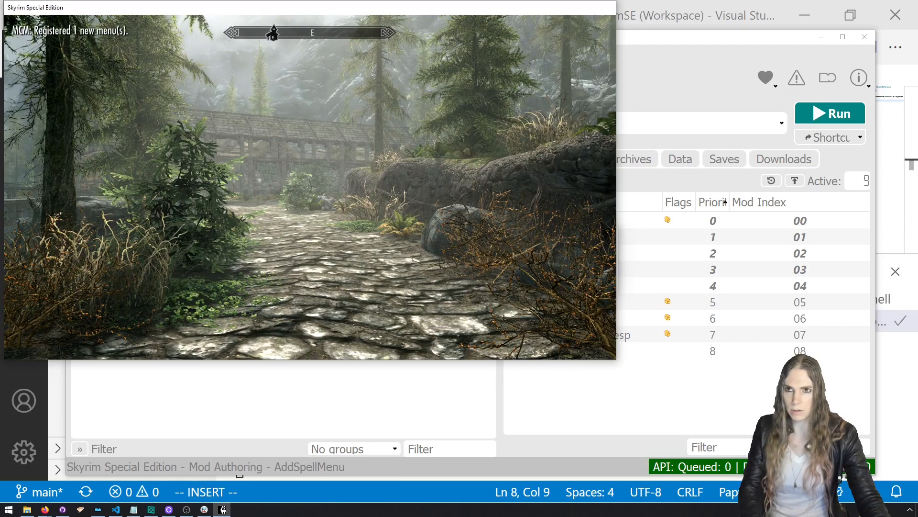
{"action": "key", "text": "i"}
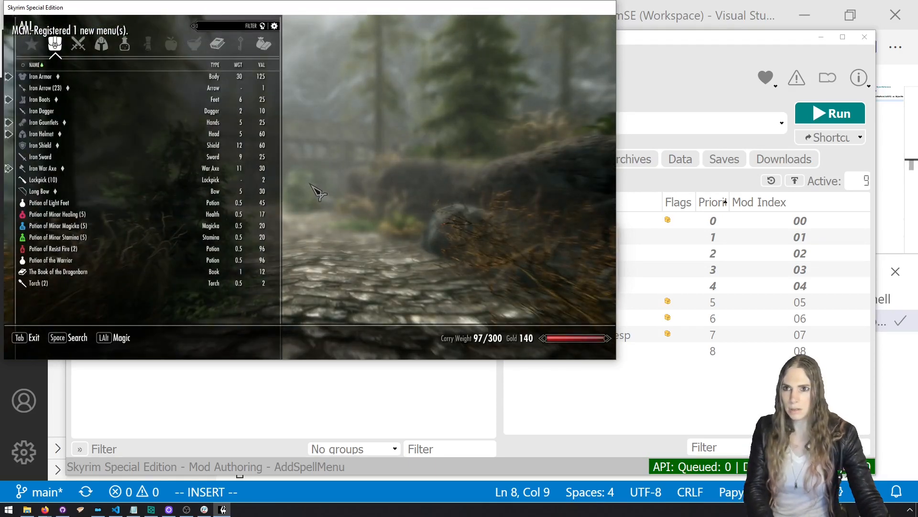
Leave the inventory and quit the game with the console command qqq.
{"action": "key", "text": "Tab"}
{"action": "key", "text": "grave"}
{"action": "type", "text": "qq"}
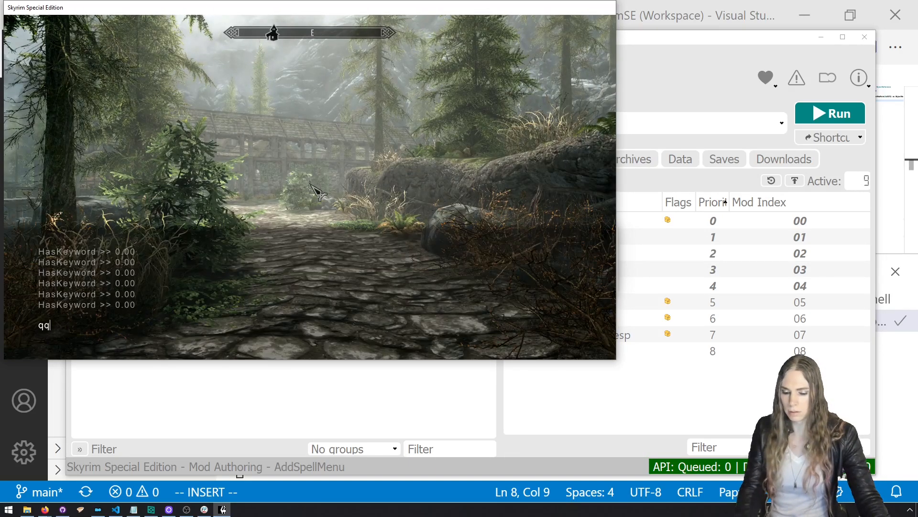
{"action": "type", "text": "q"}
{"action": "key", "text": "Return"}
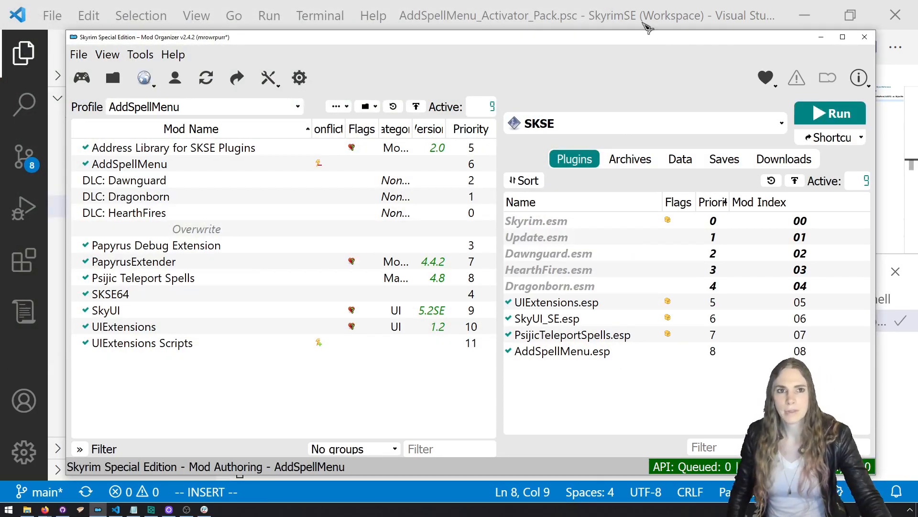
Switch to Visual Studio Code, enlarge the code and explorer areas by hiding the terminal, and open AddSpellMenu_QuestScript.psc.
{"action": "left_click", "coordinate": [644, 23]}
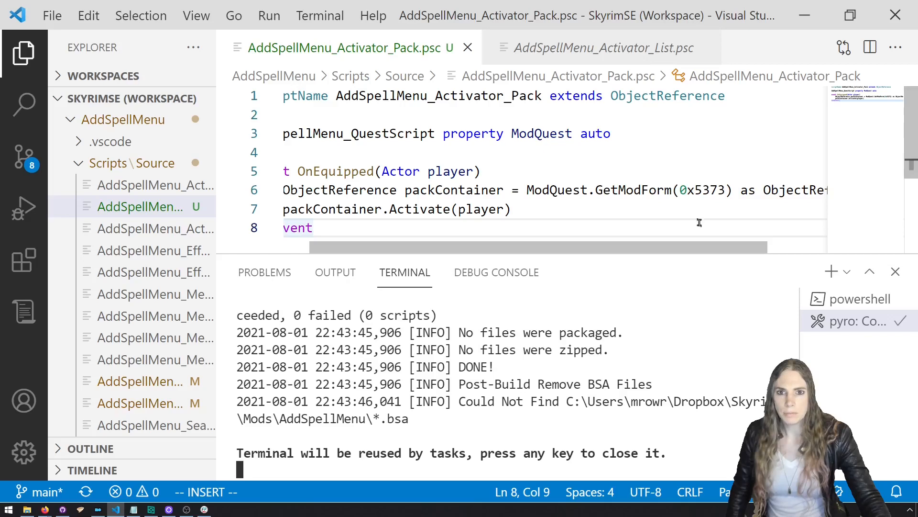
{"action": "left_click", "coordinate": [895, 271]}
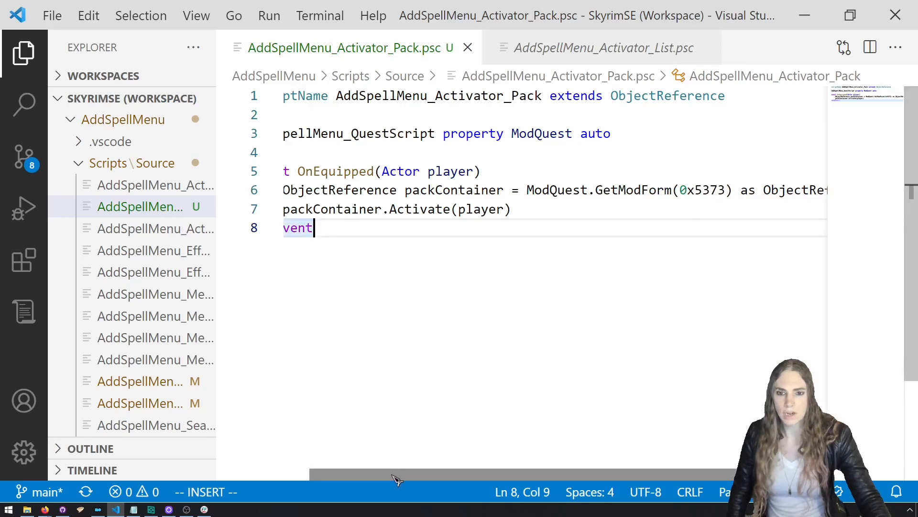
{"action": "left_click_drag", "start_coordinate": [311, 473], "coordinate": [282, 463]}
{"action": "left_click_drag", "start_coordinate": [216, 297], "coordinate": [324, 297]}
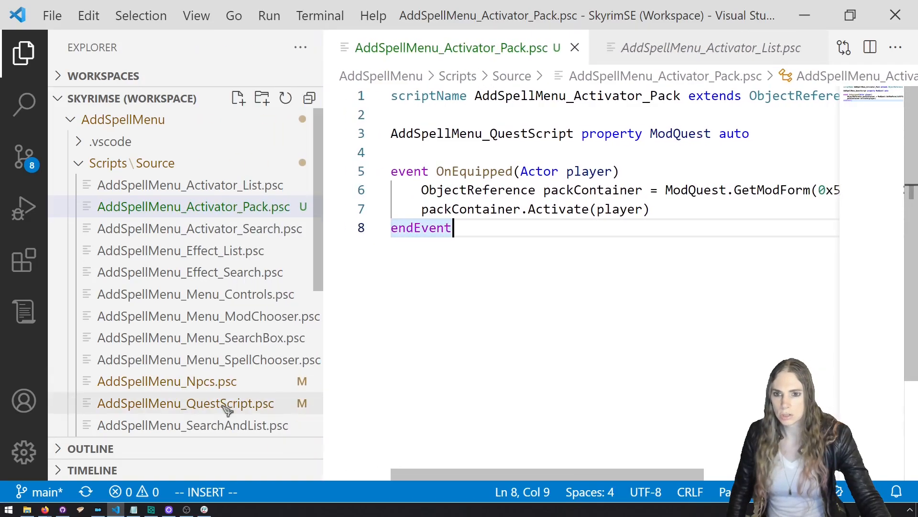
{"action": "left_click", "coordinate": [174, 403]}
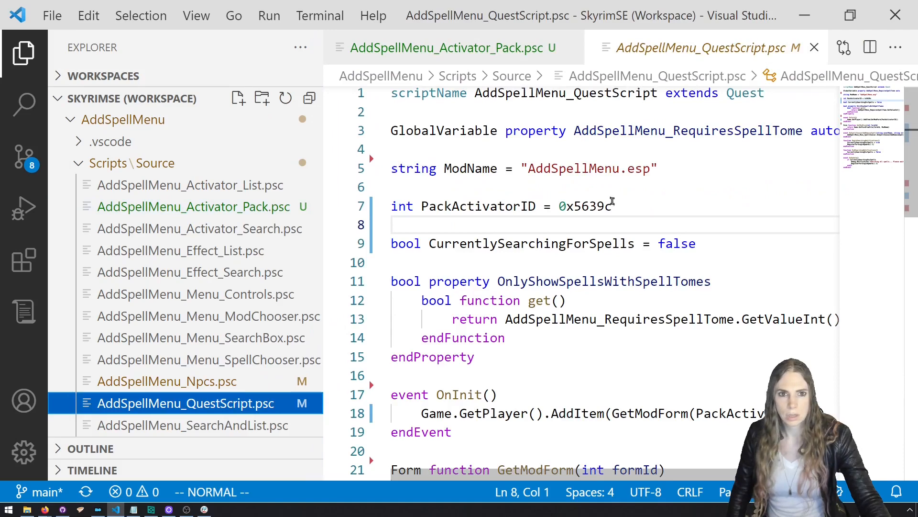
Set PackActivatorID to 0x5639 and save the quest script.
{"action": "left_click", "coordinate": [604, 201]}
{"action": "key", "text": "shift+a"}
{"action": "key", "text": "BackSpace"}
{"action": "key", "text": "ctrl+s"}
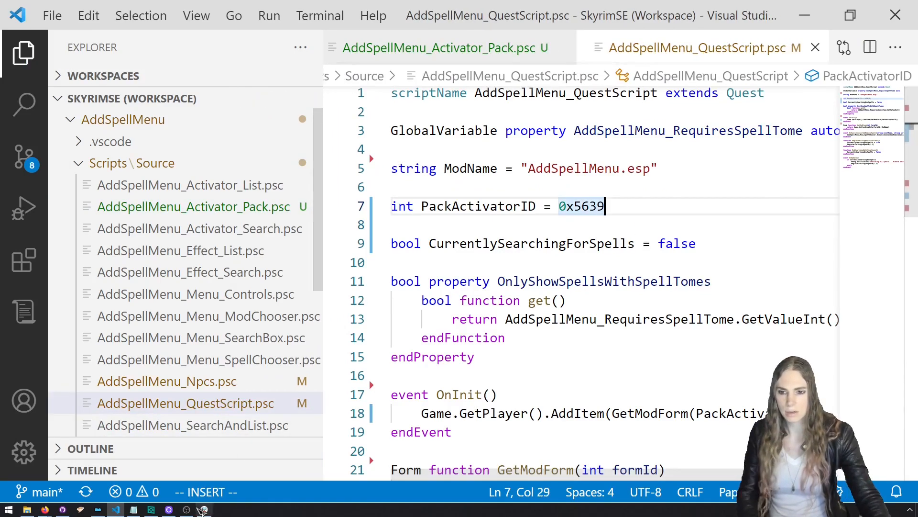
Switch to Mod Organizer and launch the Creation Kit from its list of executables.
{"action": "mouse_move", "coordinate": [205, 509]}
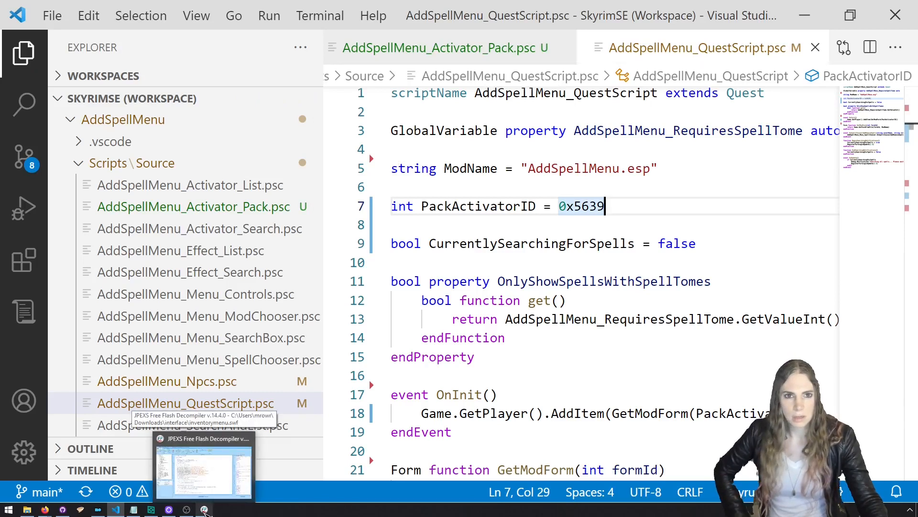
{"action": "mouse_move", "coordinate": [157, 512]}
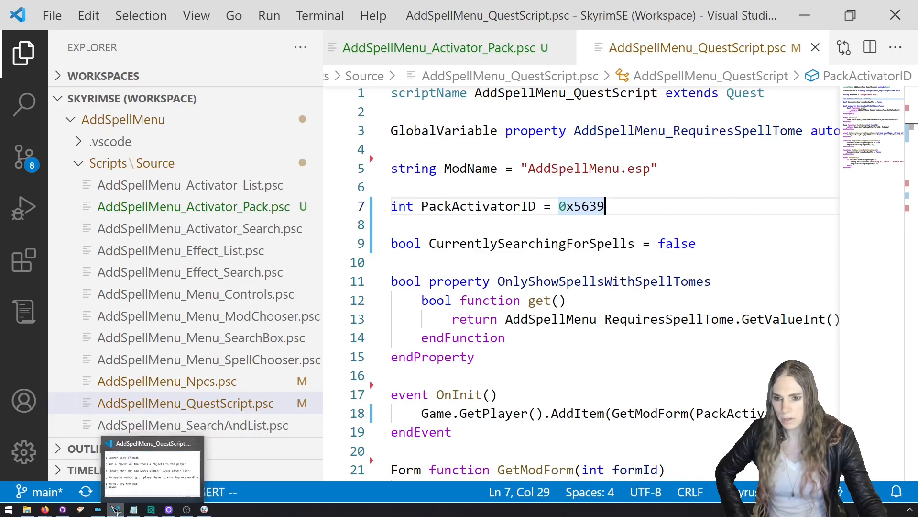
{"action": "left_click", "coordinate": [104, 511]}
{"action": "left_click", "coordinate": [665, 126]}
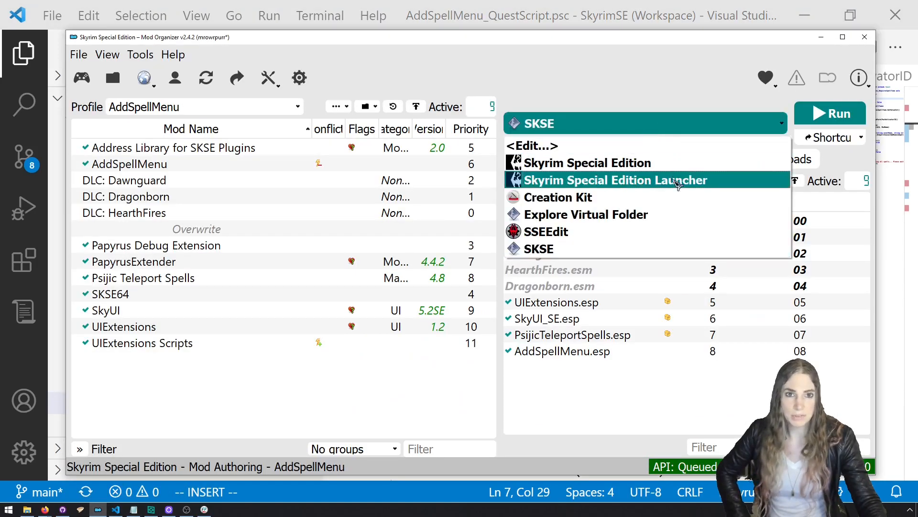
{"action": "left_click", "coordinate": [679, 204]}
{"action": "left_click", "coordinate": [846, 116]}
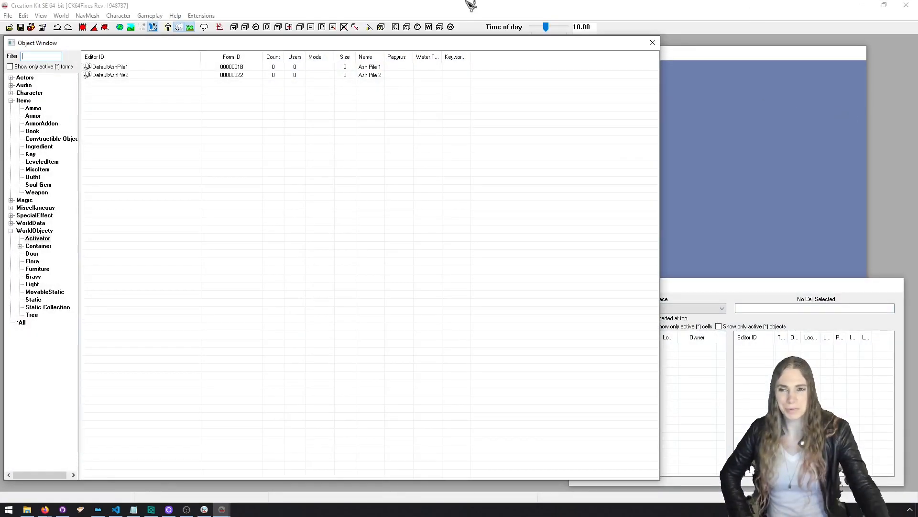
Load AddSpellMenu.esp into the Creation Kit as the active file.
{"action": "left_click", "coordinate": [9, 27]}
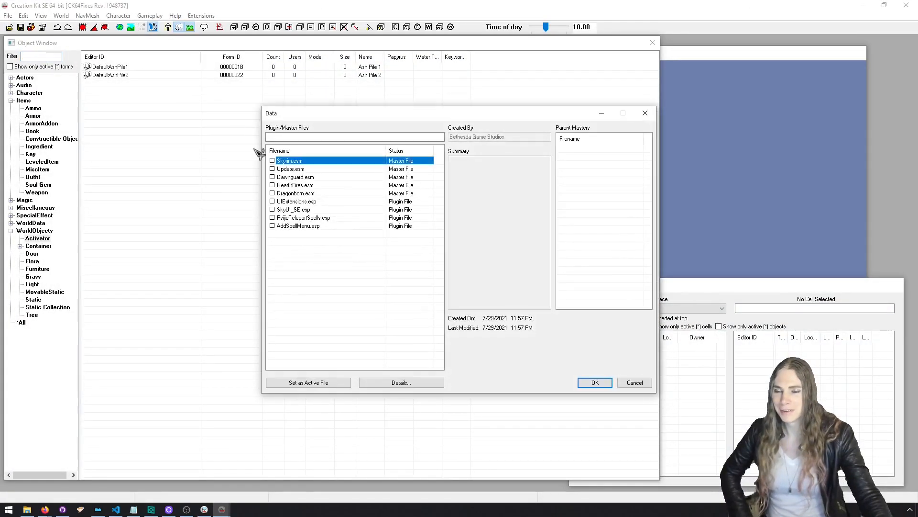
{"action": "left_click", "coordinate": [326, 226]}
{"action": "left_click", "coordinate": [346, 382]}
{"action": "left_click", "coordinate": [606, 382]}
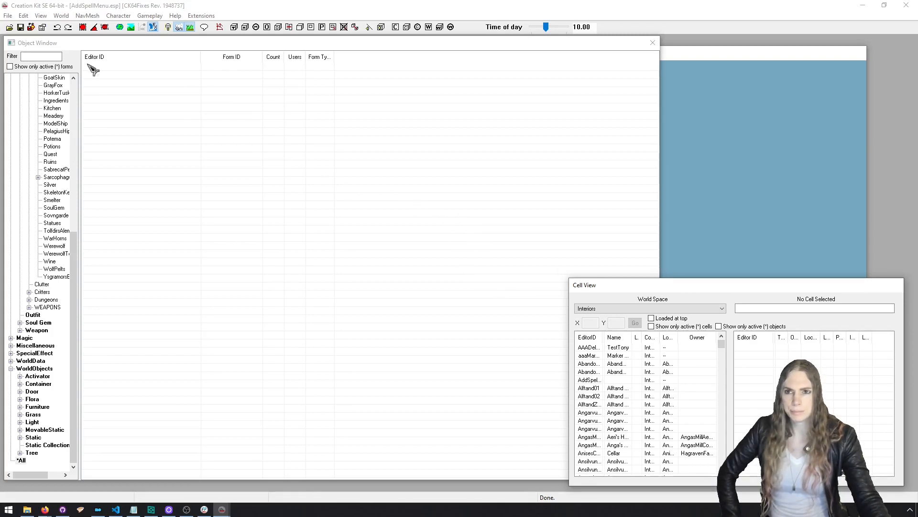
Filter the objects by addspell, check the form ID of AddSpellMenu_PackActivator, and close the Creation Kit.
{"action": "left_click", "coordinate": [9, 27]}
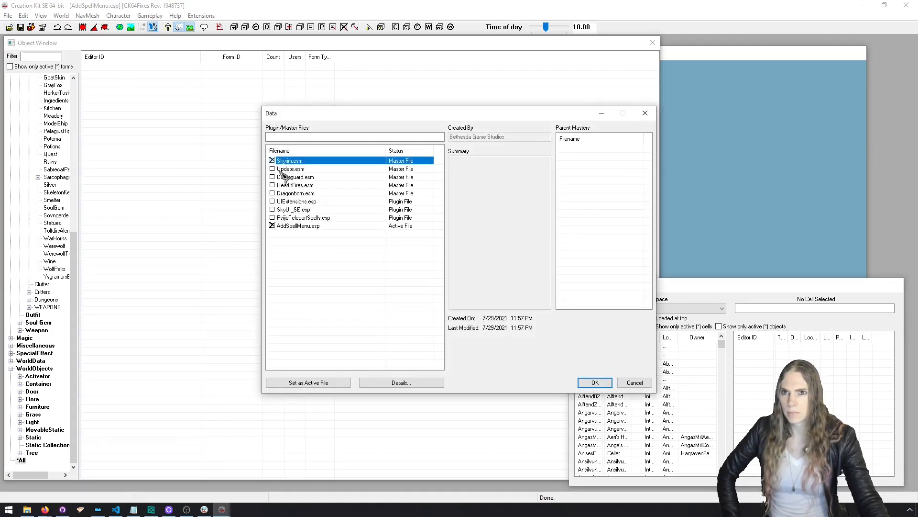
{"action": "left_click", "coordinate": [635, 382]}
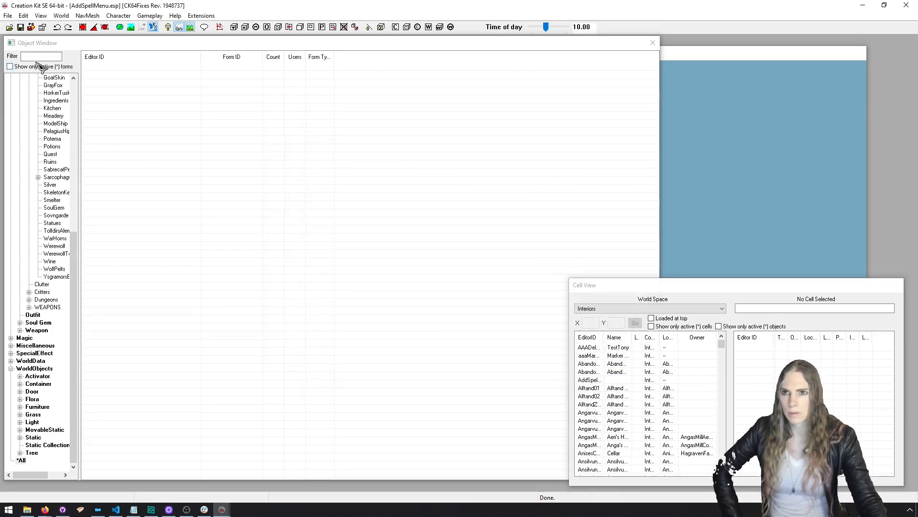
{"action": "left_click", "coordinate": [32, 57]}
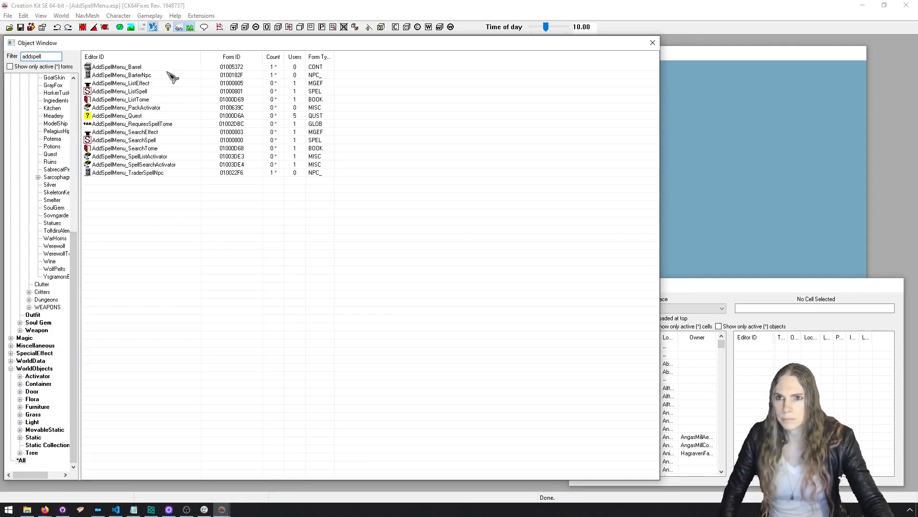
{"action": "left_click", "coordinate": [170, 108]}
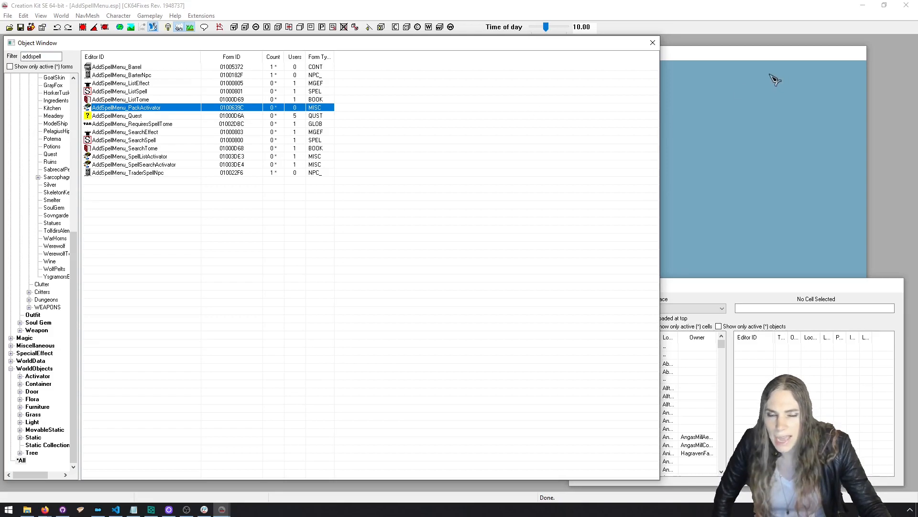
{"action": "left_click", "coordinate": [906, 5]}
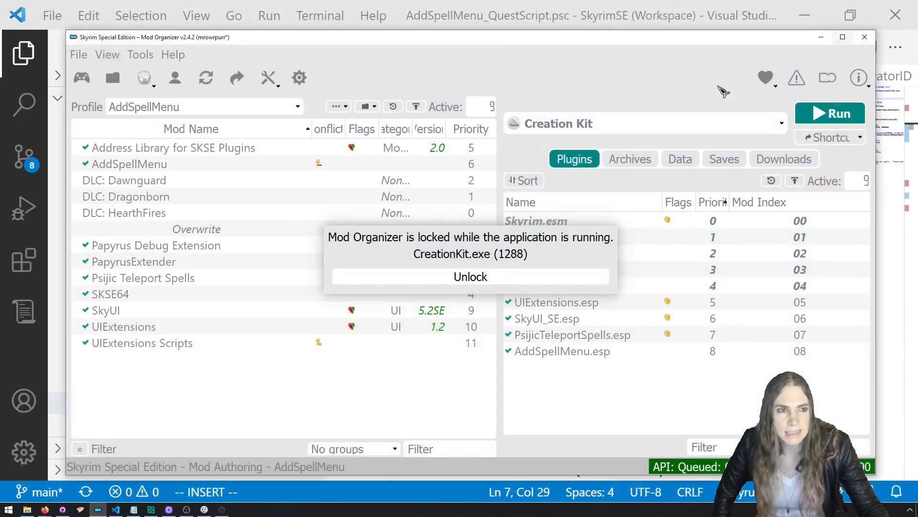
Switch to Visual Studio Code, set PackActivatorID to 0x639c in the quest script, and save it.
{"action": "left_click", "coordinate": [116, 509]}
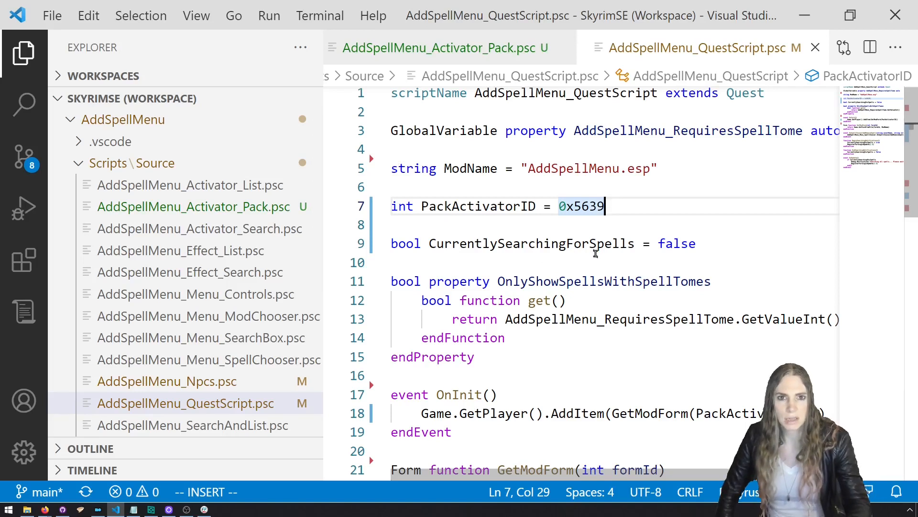
{"action": "key", "text": "BackSpace"}
{"action": "key", "text": "BackSpace"}
{"action": "key", "text": "BackSpace"}
{"action": "key", "text": "BackSpace"}
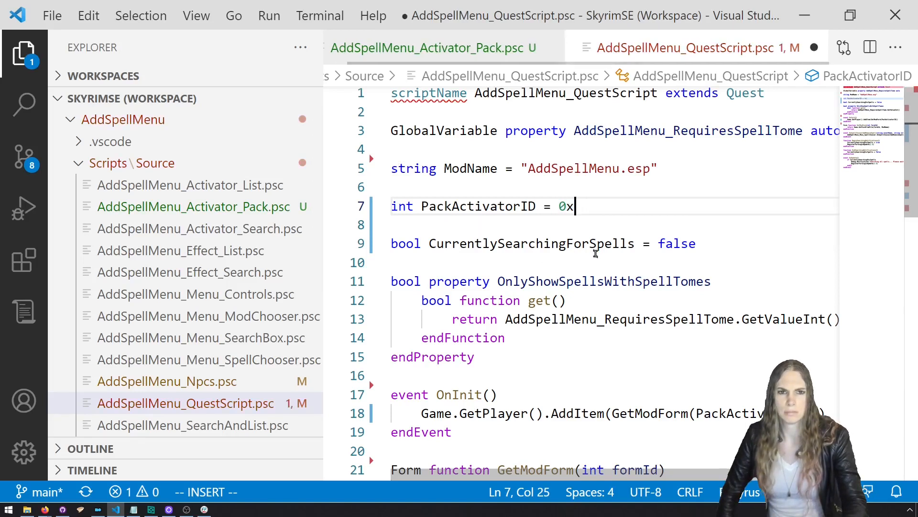
{"action": "type", "text": "639c"}
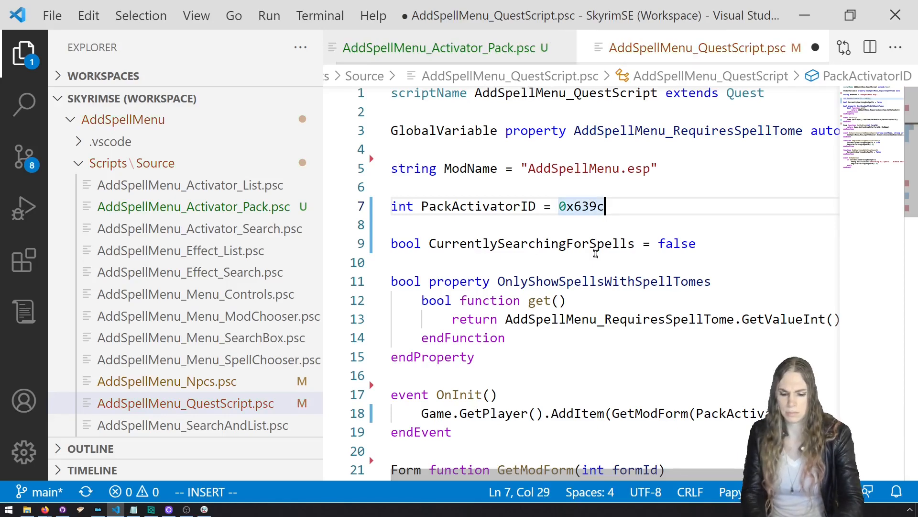
{"action": "key", "text": "ctrl+s"}
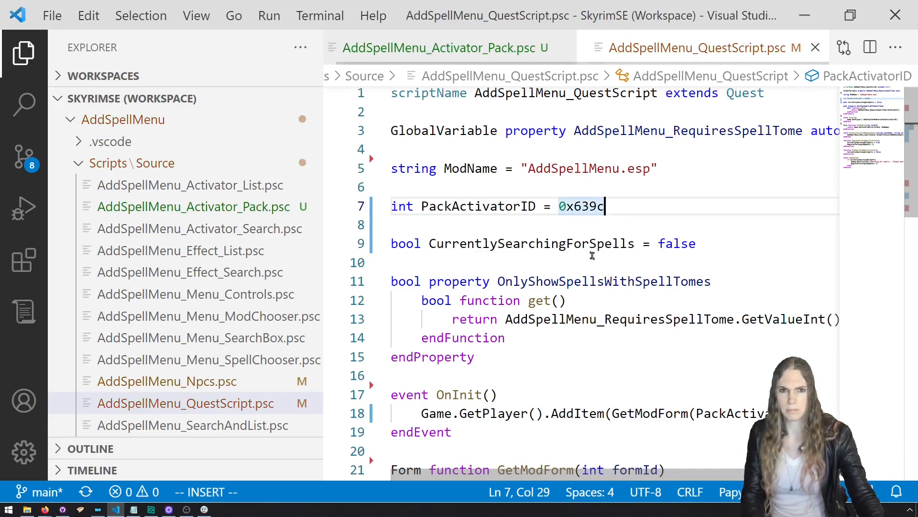
Open AddSpellMenu_Activator_Pack.psc and run the build task to compile the mod's scripts.
{"action": "left_click", "coordinate": [267, 207]}
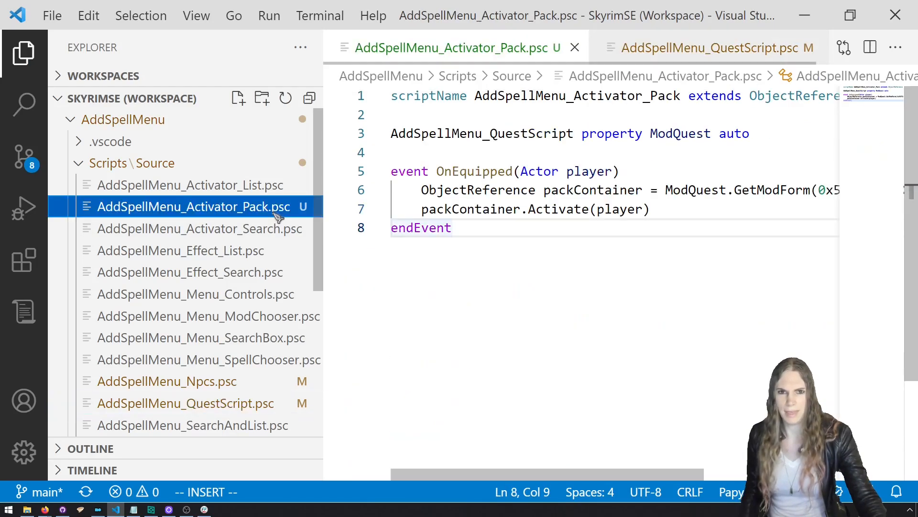
{"action": "mouse_move", "coordinate": [641, 475]}
{"action": "left_mouse_down"}
{"action": "mouse_move", "coordinate": [754, 475]}
{"action": "mouse_move", "coordinate": [627, 474]}
{"action": "left_mouse_up"}
{"action": "left_click", "coordinate": [615, 377]}
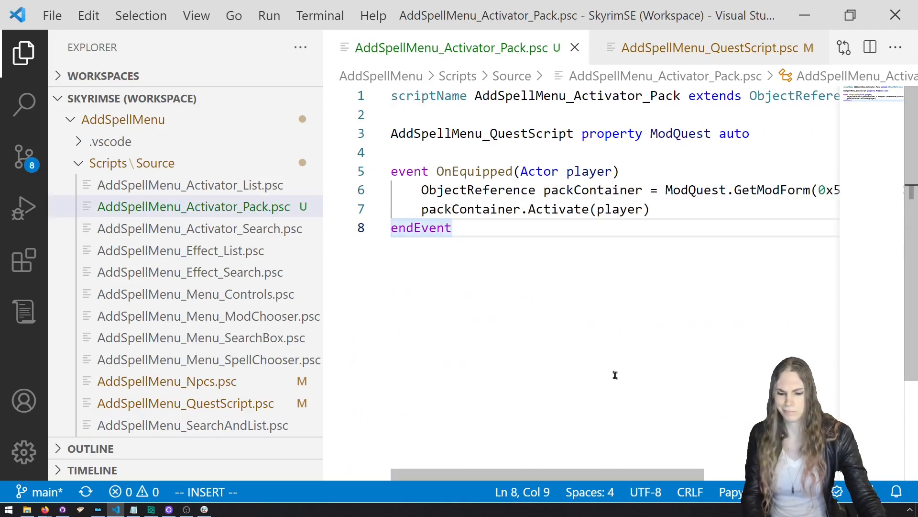
{"action": "key", "text": "ctrl+shift+b"}
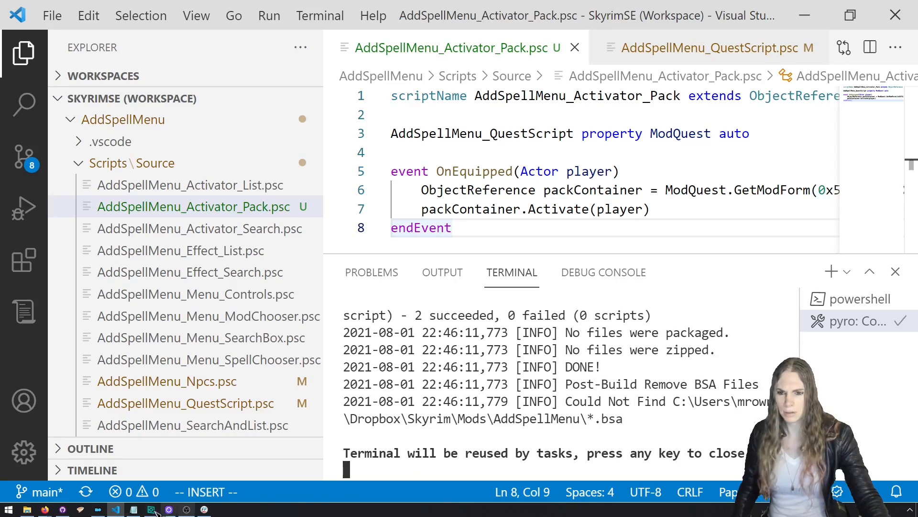
Launch the game with SKSE from Mod Organizer and load into Riverwood with the console command coc riverwood.
{"action": "left_click", "coordinate": [103, 510]}
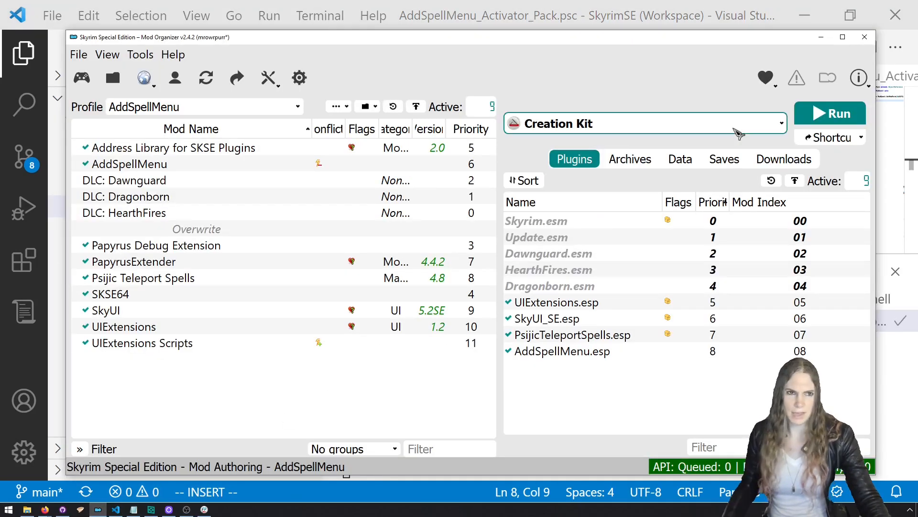
{"action": "left_click", "coordinate": [736, 124]}
{"action": "left_click", "coordinate": [708, 249]}
{"action": "left_click", "coordinate": [846, 126]}
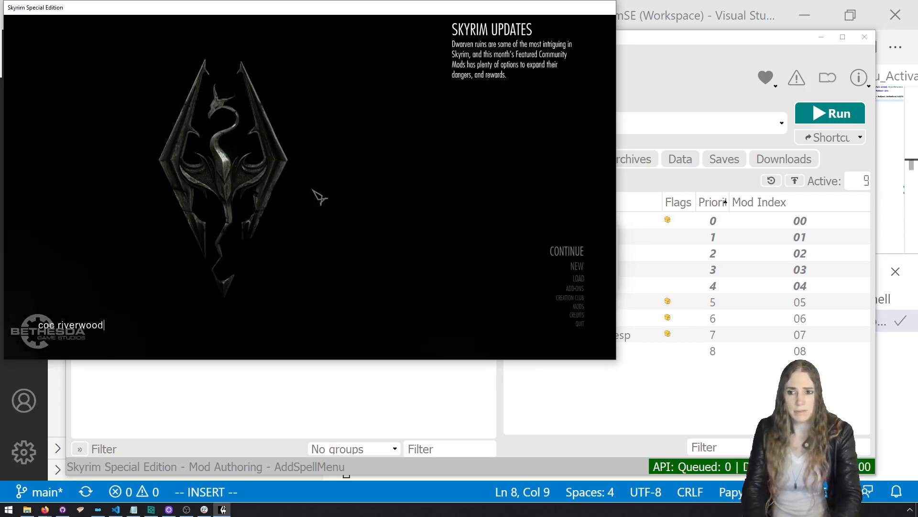
{"action": "key", "text": "Return"}
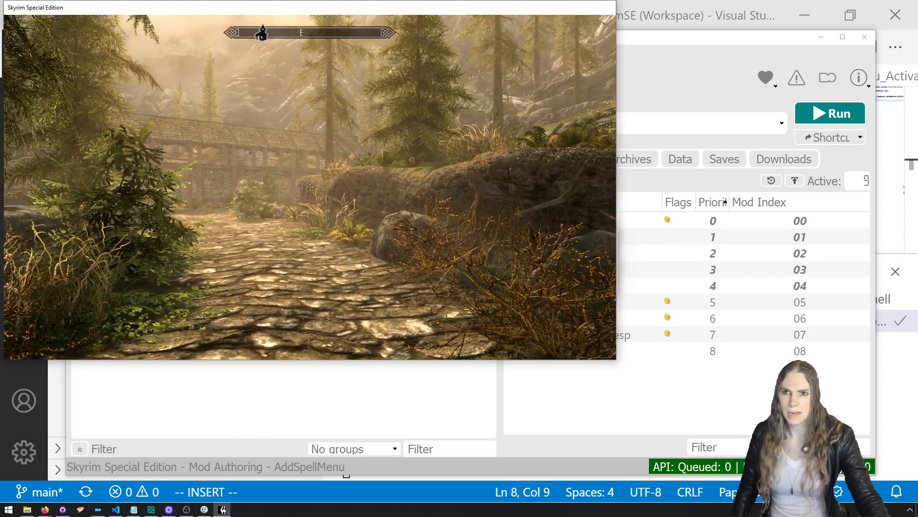
Quit the current game session to the main menu through the game's system options.
{"action": "key", "text": "j"}
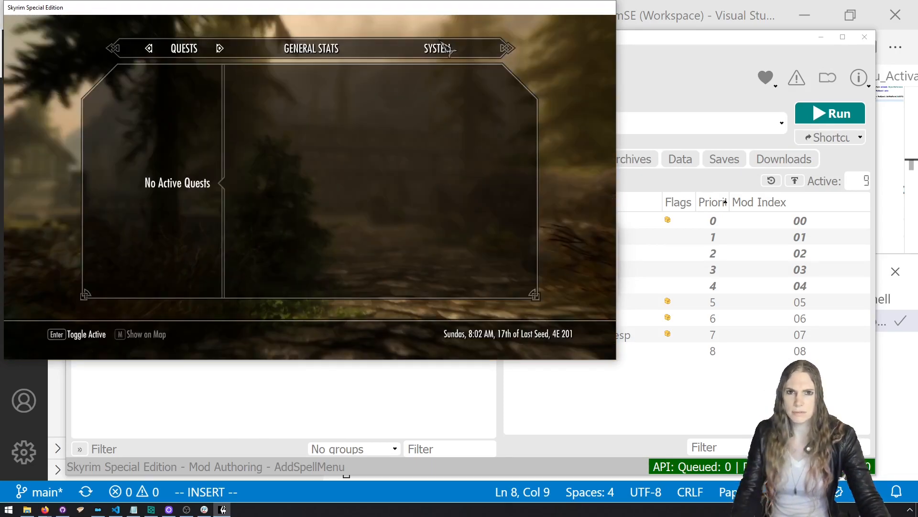
{"action": "left_click", "coordinate": [447, 55]}
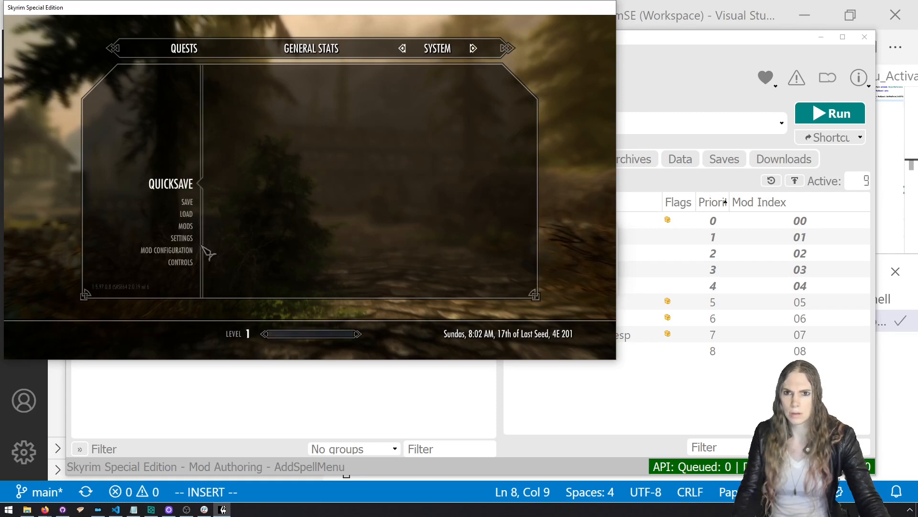
{"action": "left_click", "coordinate": [187, 238]}
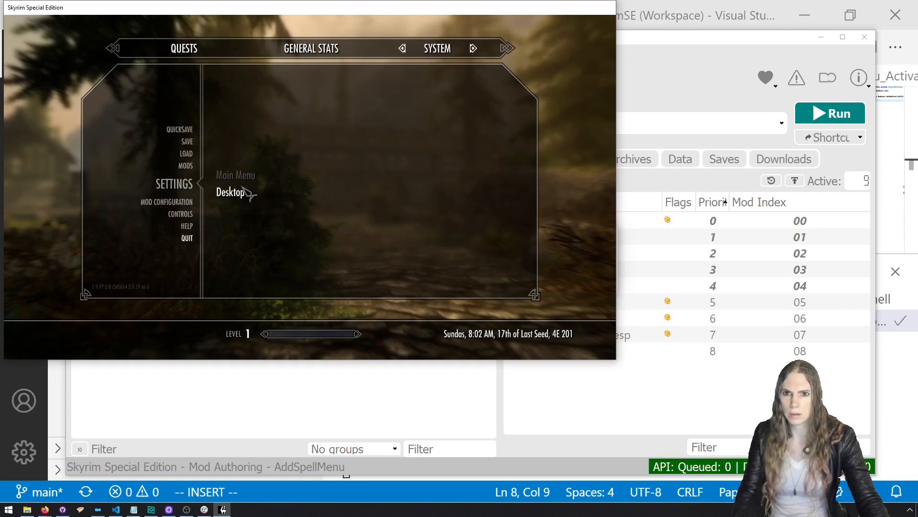
{"action": "left_click", "coordinate": [243, 189]}
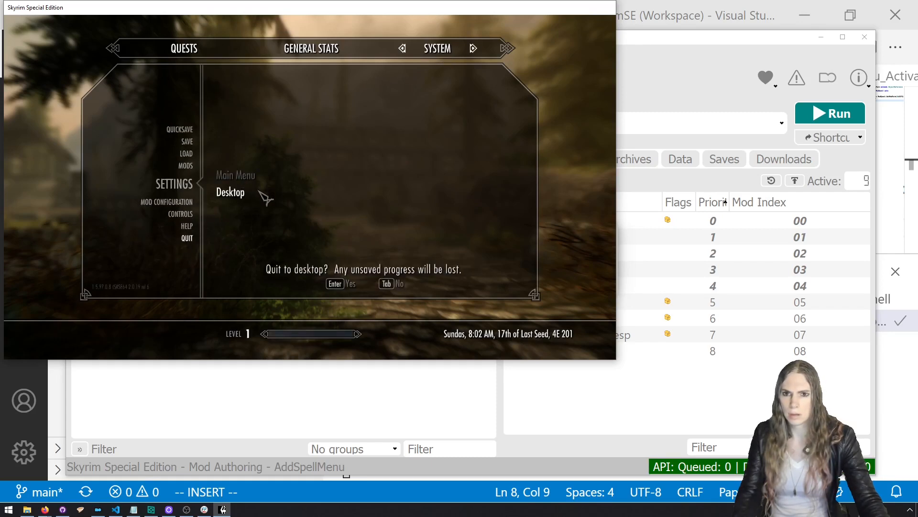
{"action": "left_click", "coordinate": [246, 182]}
{"action": "left_click", "coordinate": [354, 284]}
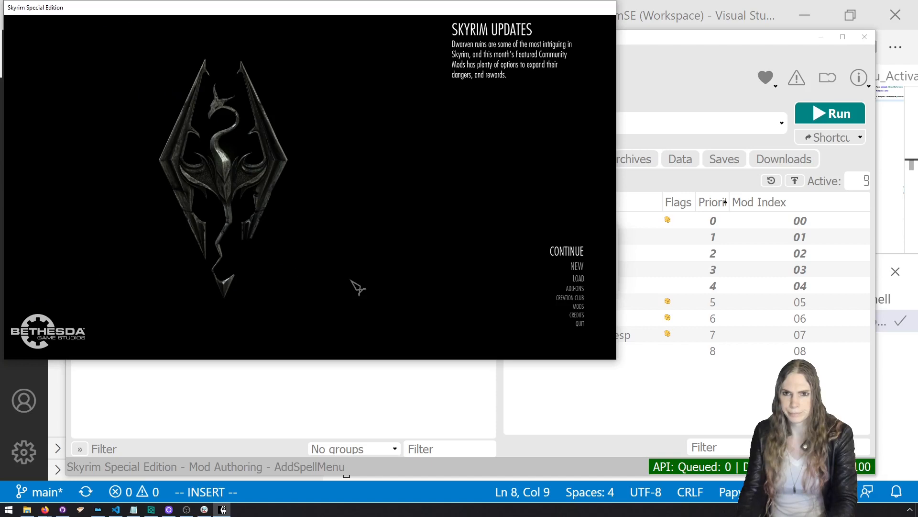
Clear the mistyped text in the console and load into Riverwood again with coc riverwood.
{"action": "key", "text": "grave"}
{"action": "key", "text": "BackSpace"}
{"action": "key", "text": "BackSpace"}
{"action": "key", "text": "BackSpace"}
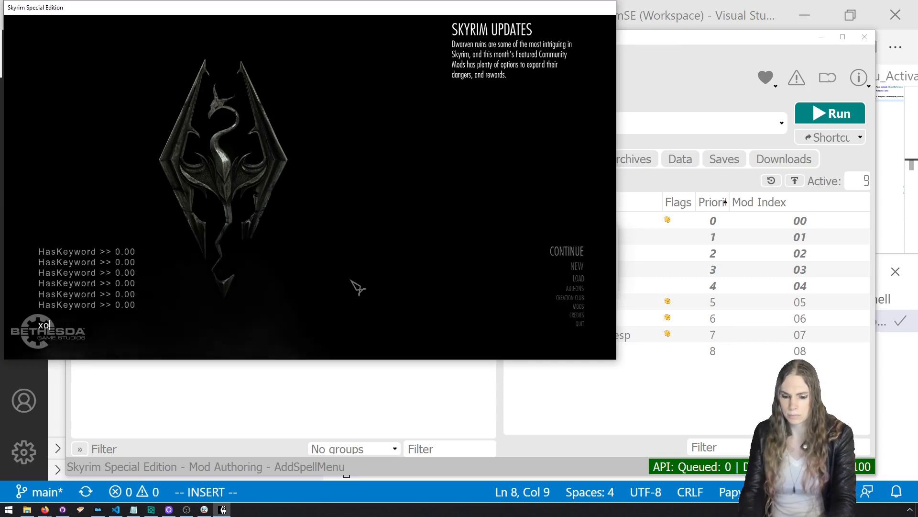
{"action": "key", "text": "BackSpace"}
{"action": "key", "text": "BackSpace"}
{"action": "key", "text": "BackSpace"}
{"action": "key", "text": "BackSpace"}
{"action": "key", "text": "BackSpace"}
{"action": "key", "text": "BackSpace"}
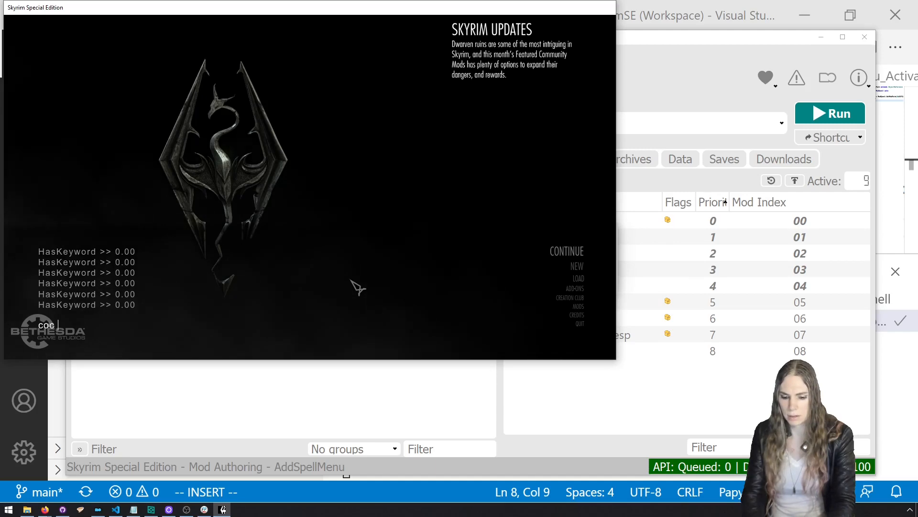
{"action": "type", "text": "oc riverwood"}
{"action": "key", "text": "Return"}
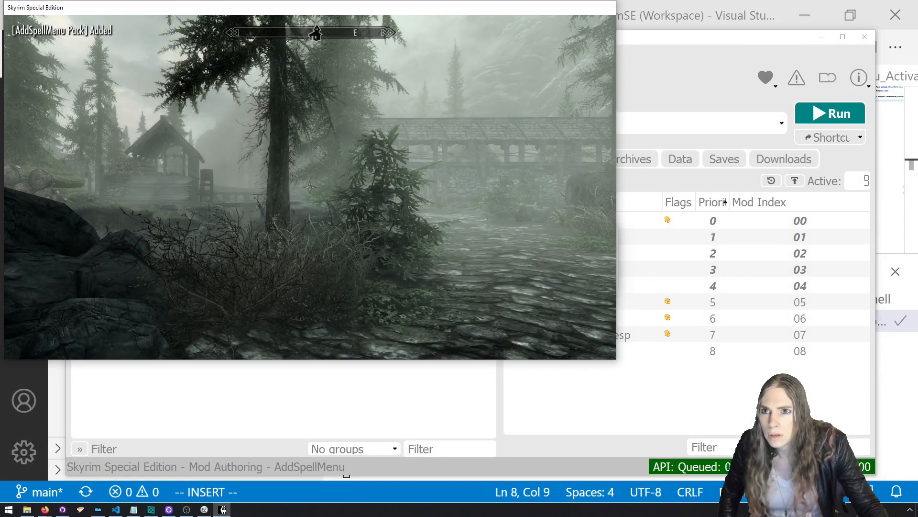
Check the player's inventory for the [AddSpellMenu Pack] item and try to equip it.
{"action": "key", "text": "i"}
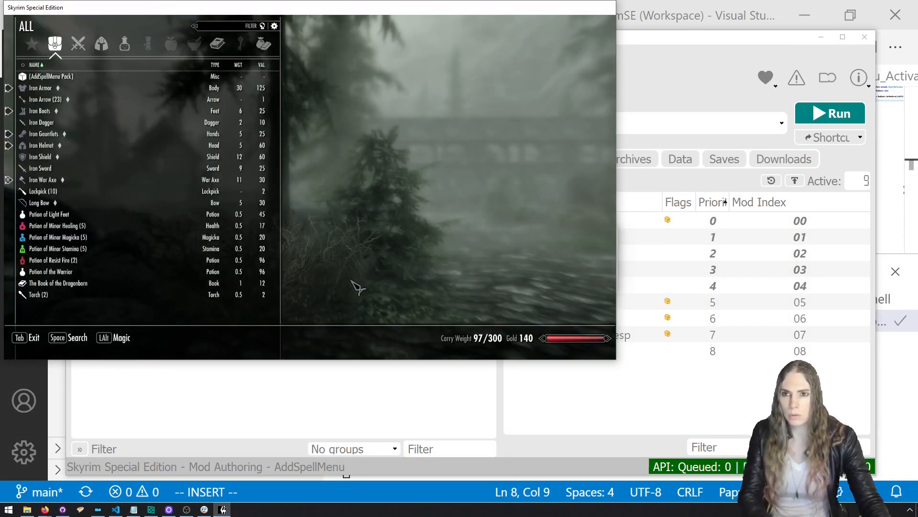
{"action": "left_click", "coordinate": [149, 70]}
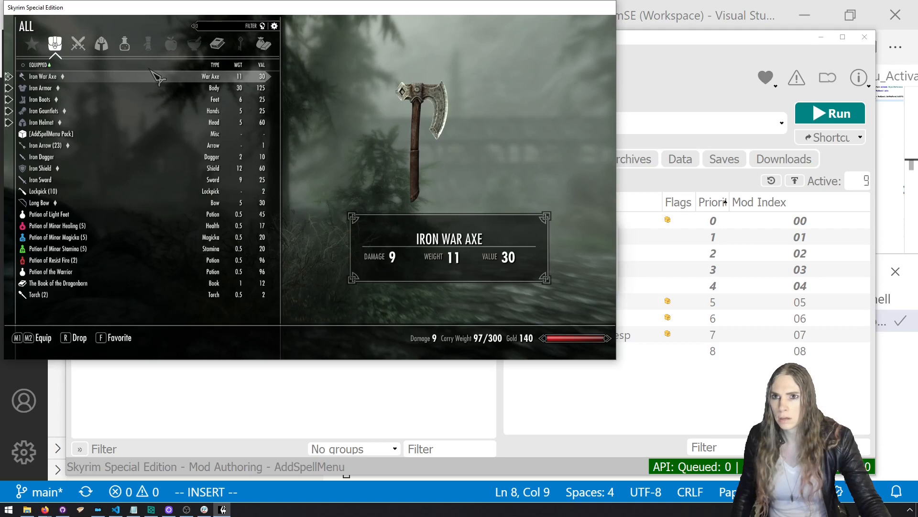
{"action": "left_click", "coordinate": [158, 134]}
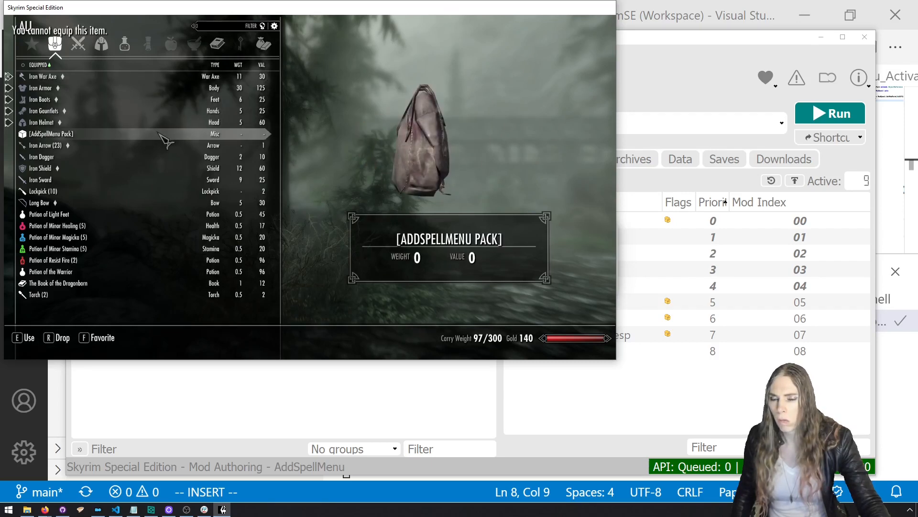
Quit the game from the inventory with the console command qqq.
{"action": "key", "text": "grave"}
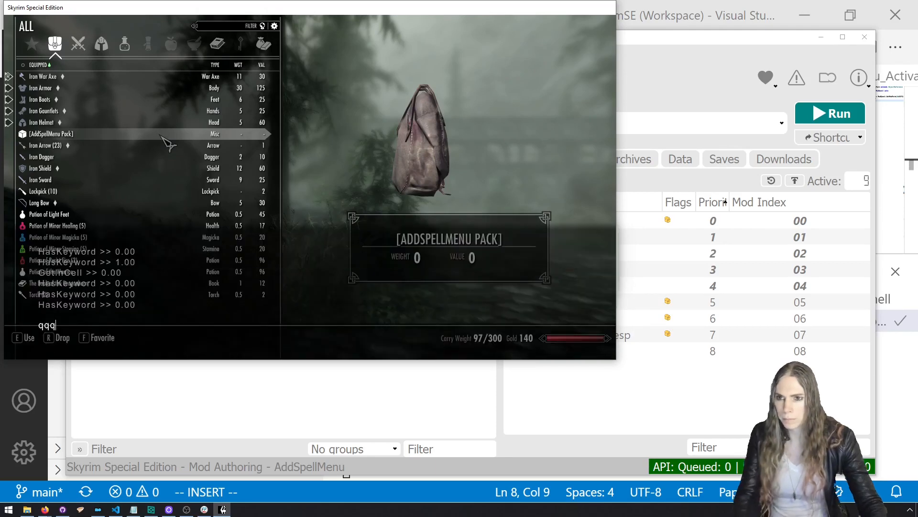
{"action": "type", "text": "qqq"}
{"action": "key", "text": "Return"}
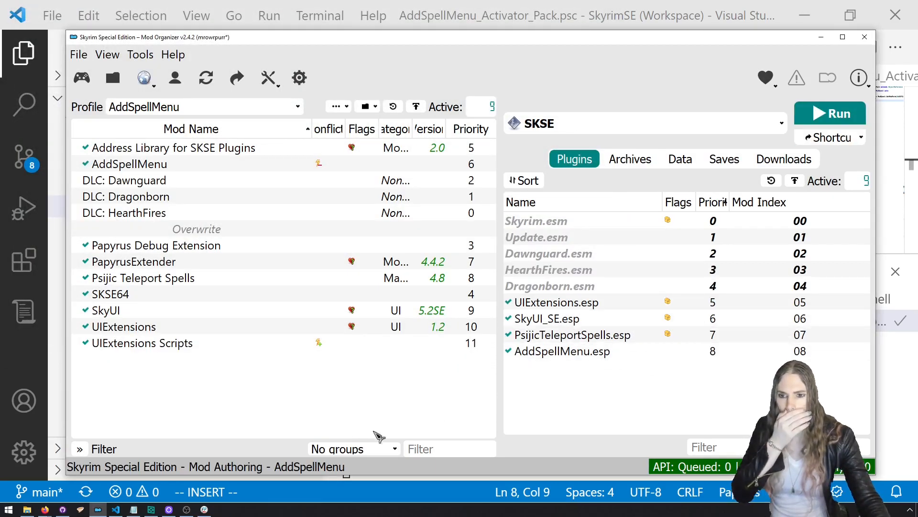
Launch the Creation Kit from Mod Organizer and load AddSpellMenu.esp as the active file.
{"action": "left_click", "coordinate": [765, 124]}
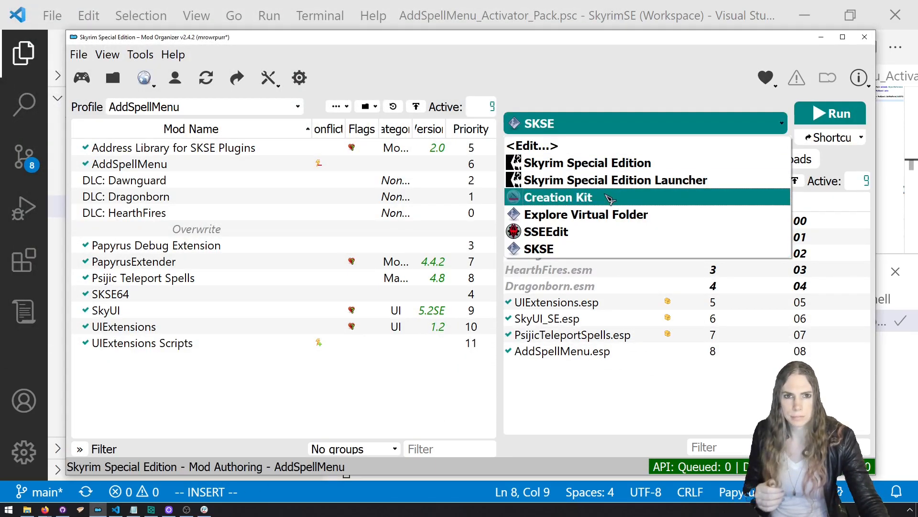
{"action": "left_click", "coordinate": [553, 176]}
{"action": "left_click", "coordinate": [820, 115]}
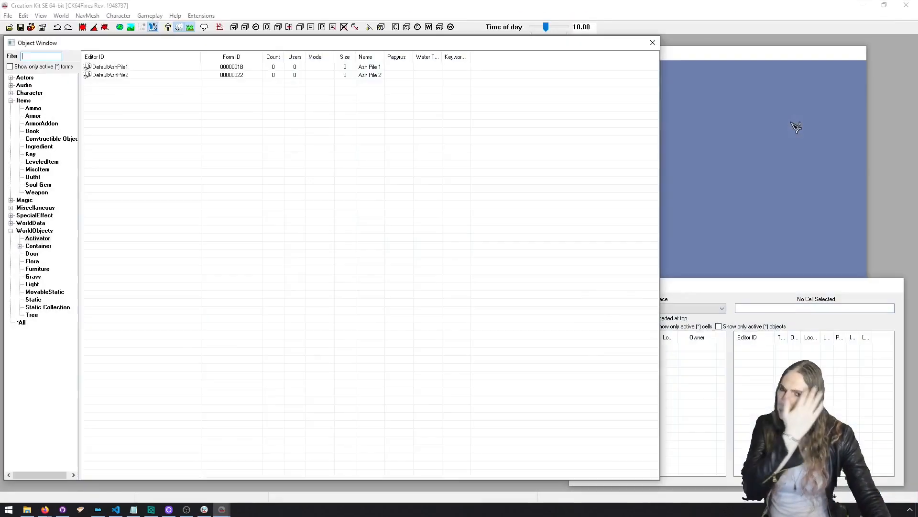
{"action": "left_click", "coordinate": [9, 27]}
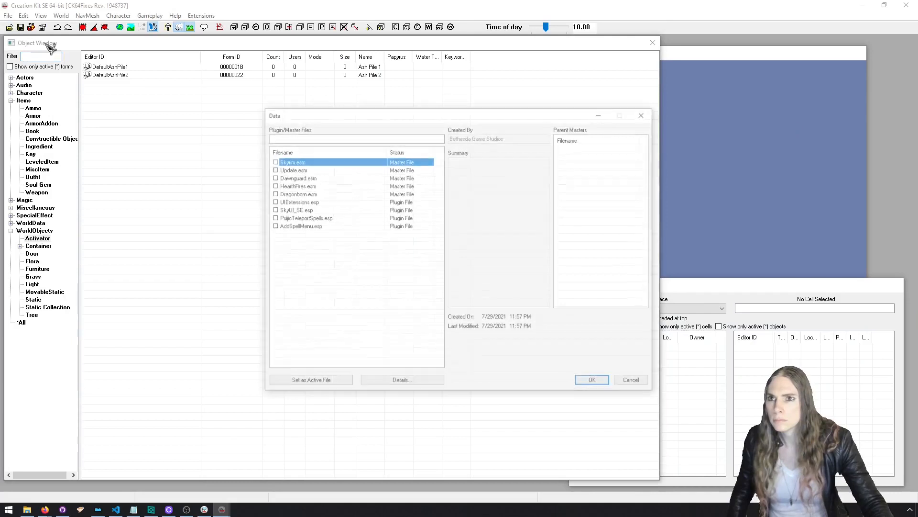
{"action": "left_click", "coordinate": [306, 226]}
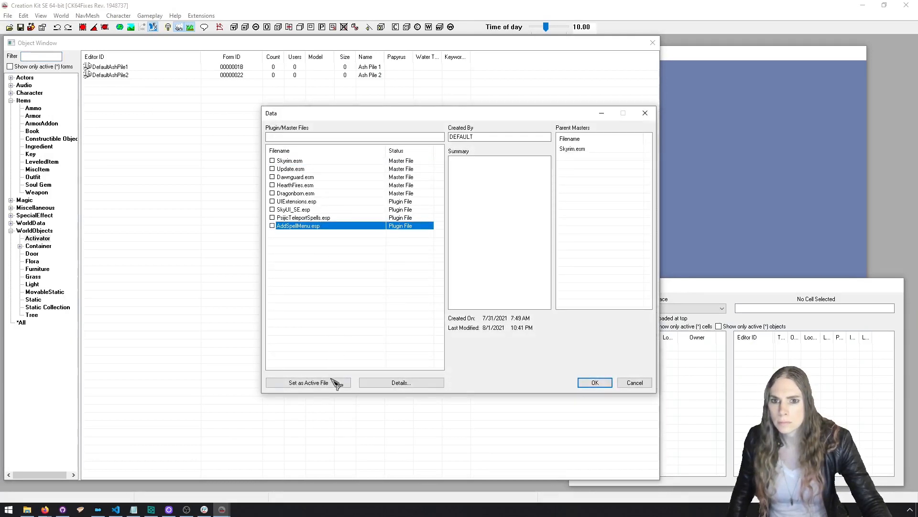
{"action": "left_click", "coordinate": [335, 382]}
{"action": "left_click", "coordinate": [595, 383]}
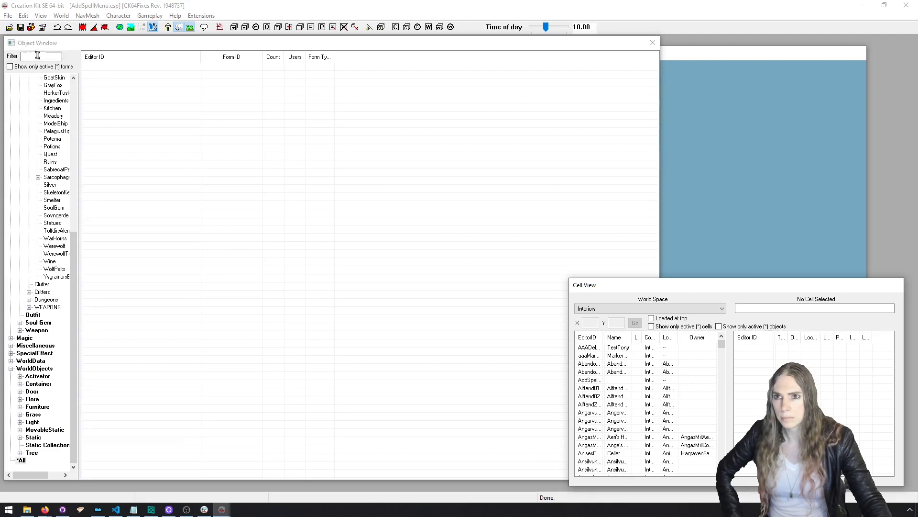
Filter the object list by addspell and load the AddSpellMenu cell in the render view.
{"action": "left_click", "coordinate": [37, 56]}
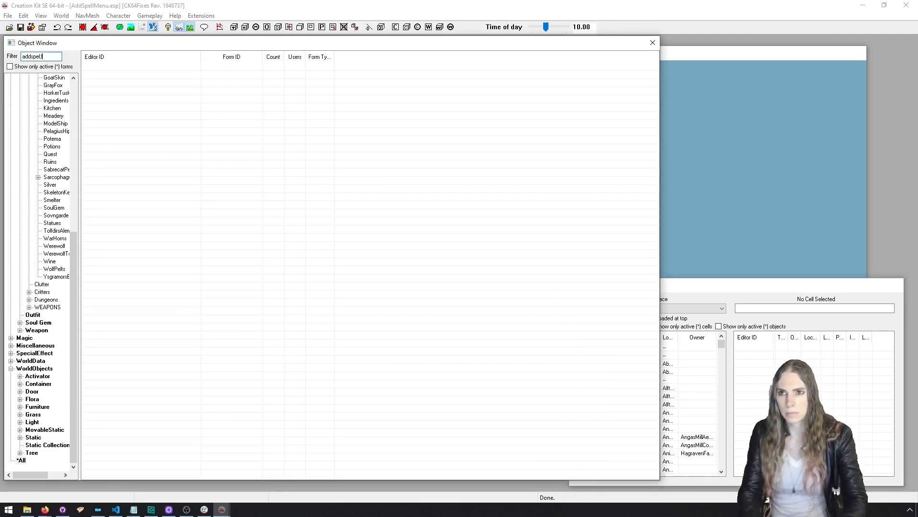
{"action": "type", "text": "addsp"}
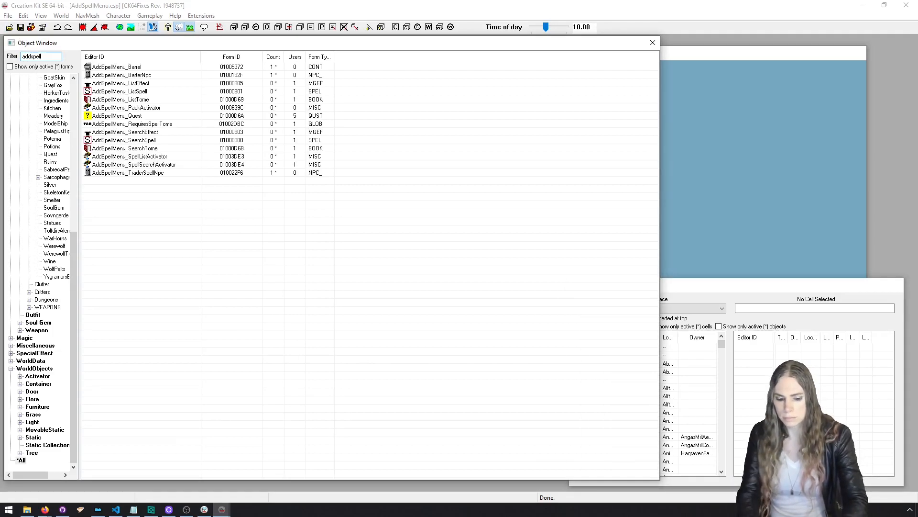
{"action": "left_click", "coordinate": [690, 296]}
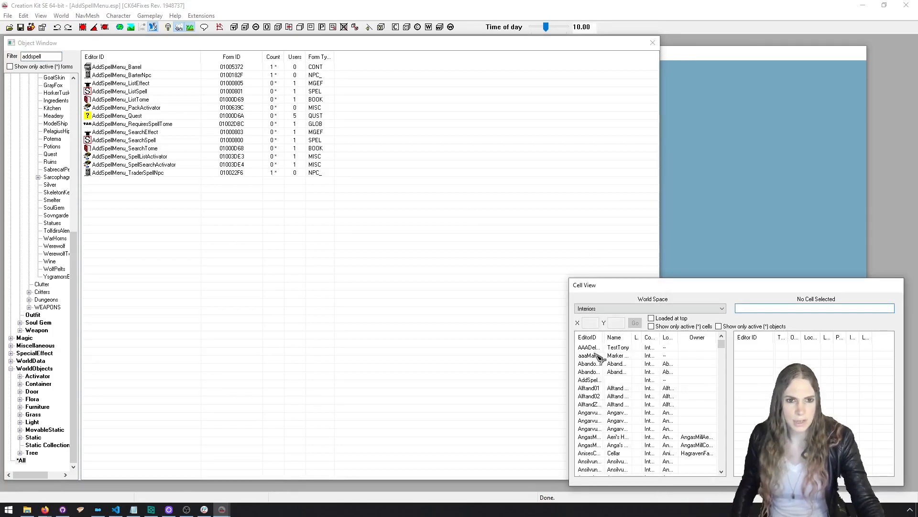
{"action": "double_click", "coordinate": [596, 379]}
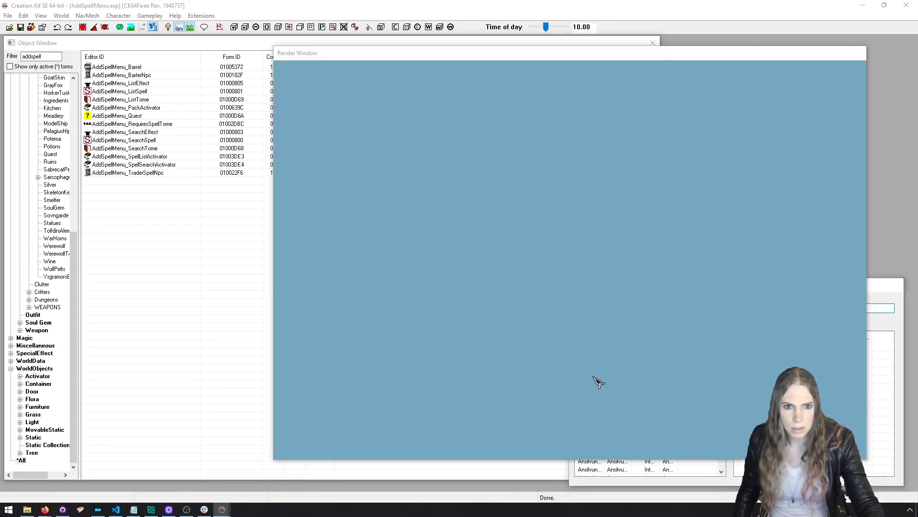
Zoom in on the barrel in the AddSpellMenu cell and open its reference properties to check its form IDs.
{"action": "left_click", "coordinate": [587, 278]}
{"action": "middle_click_drag", "start_coordinate": [587, 276], "coordinate": [650, 236], "text": "shift"}
{"action": "scroll", "coordinate": [653, 238], "scroll_direction": "down", "scroll_amount": 3}
{"action": "left_click", "coordinate": [479, 271]}
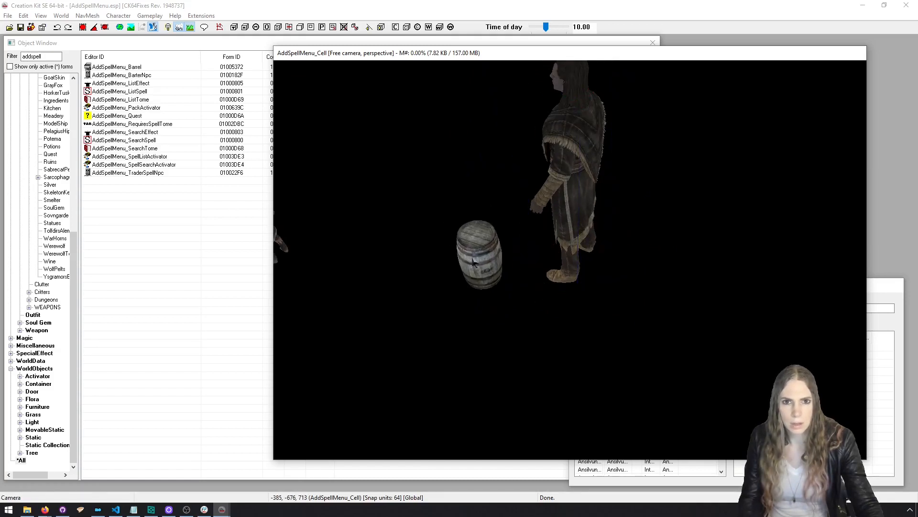
{"action": "middle_click_drag", "start_coordinate": [475, 262], "coordinate": [485, 243], "text": "shift"}
{"action": "scroll", "coordinate": [478, 265], "scroll_direction": "up", "scroll_amount": 3}
{"action": "scroll", "coordinate": [474, 261], "scroll_direction": "up", "scroll_amount": 1}
{"action": "scroll", "coordinate": [468, 256], "scroll_direction": "up", "scroll_amount": 2}
{"action": "left_click", "coordinate": [485, 243]}
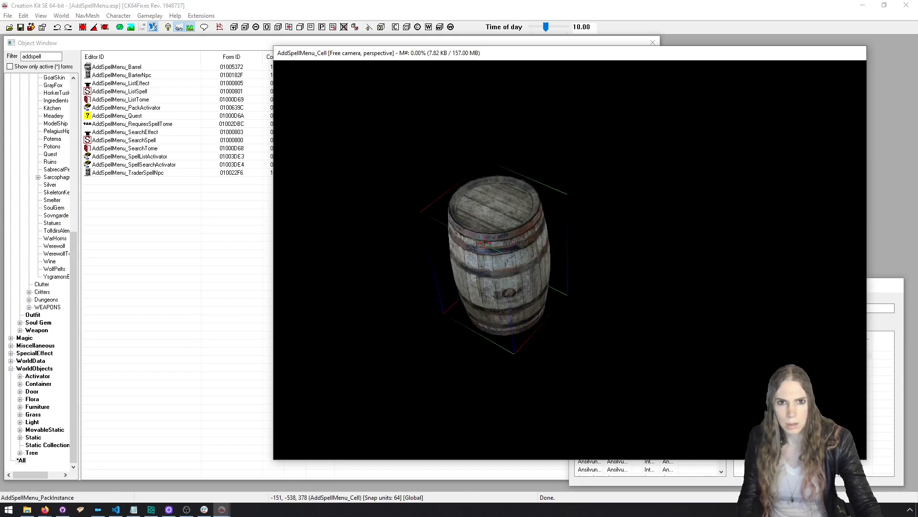
{"action": "double_click", "coordinate": [485, 243]}
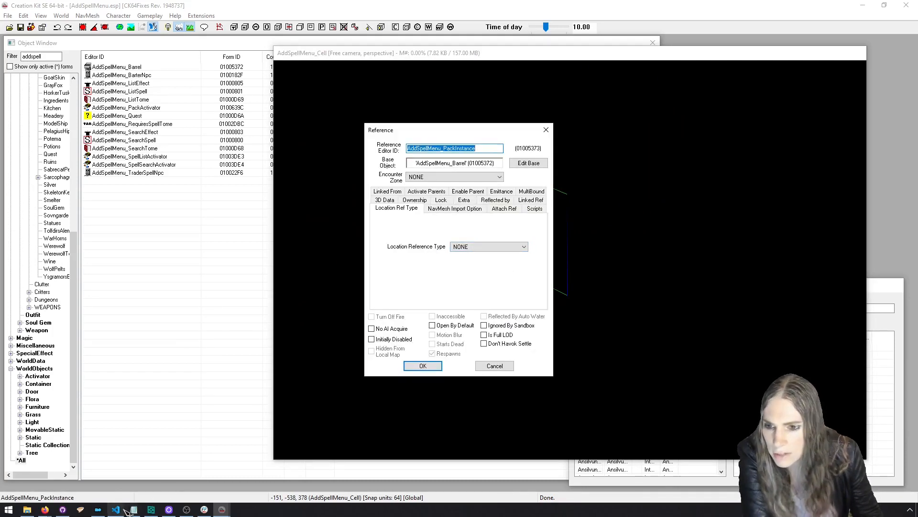
Switch to Visual Studio Code, set the GetModForm ID in AddSpellMenu_Activator_Pack.psc to 0x5372, and build the scripts.
{"action": "mouse_move", "coordinate": [125, 511]}
{"action": "left_click", "coordinate": [117, 464]}
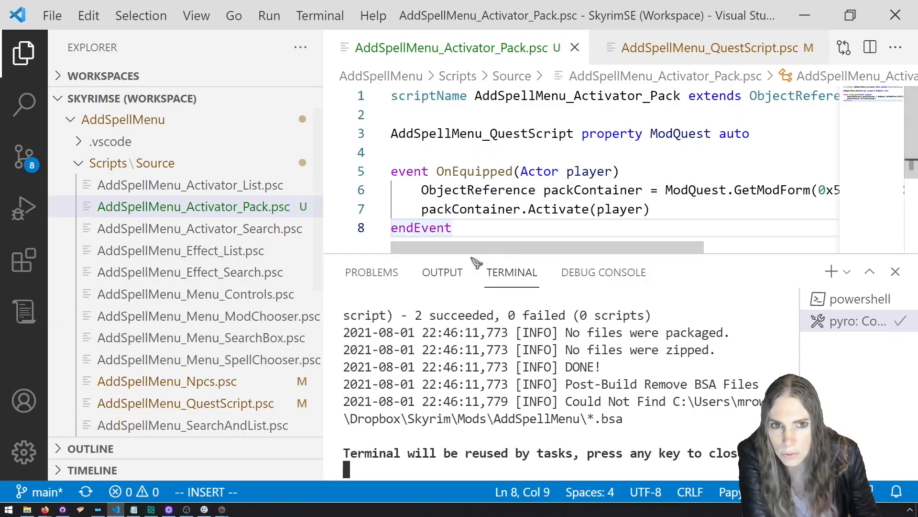
{"action": "left_click", "coordinate": [896, 271]}
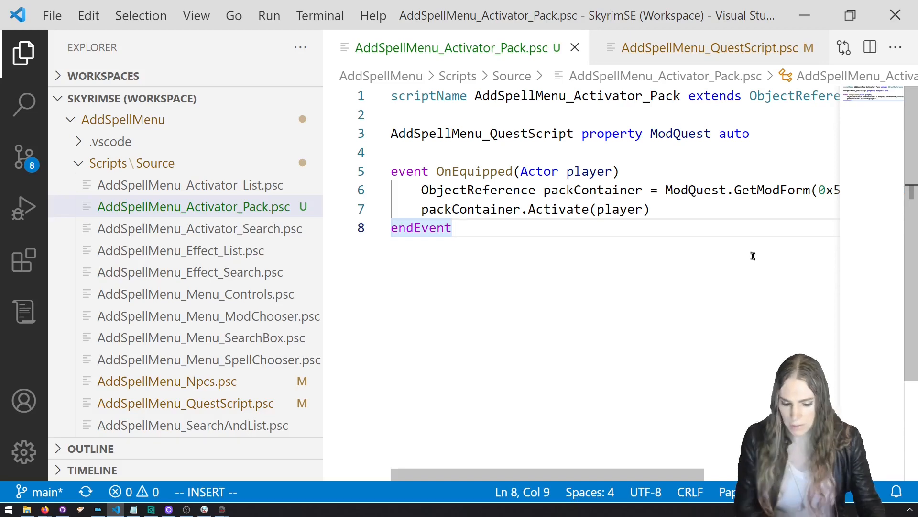
{"action": "left_click", "coordinate": [721, 158]}
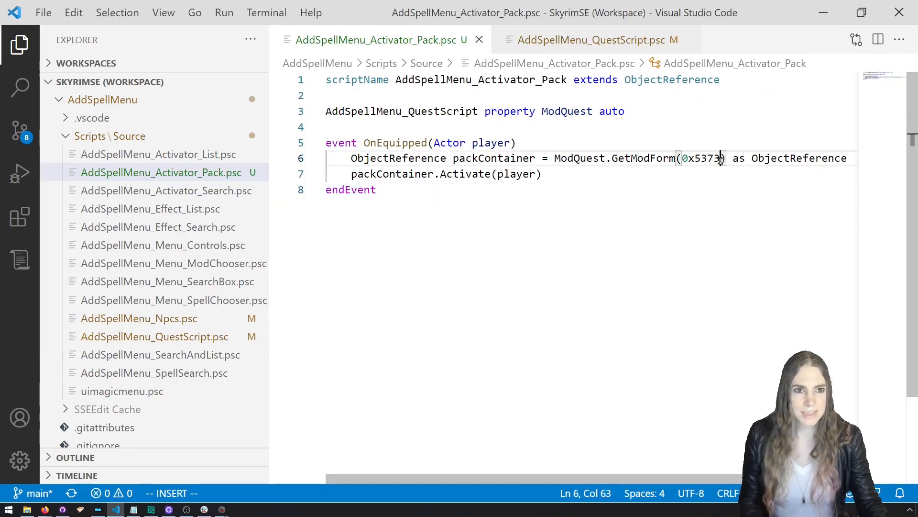
{"action": "key", "text": "BackSpace"}
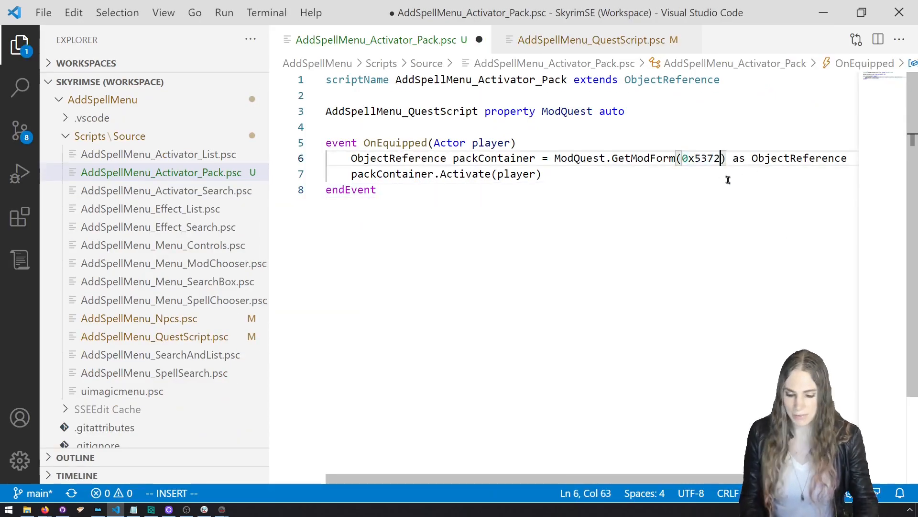
{"action": "type", "text": "2"}
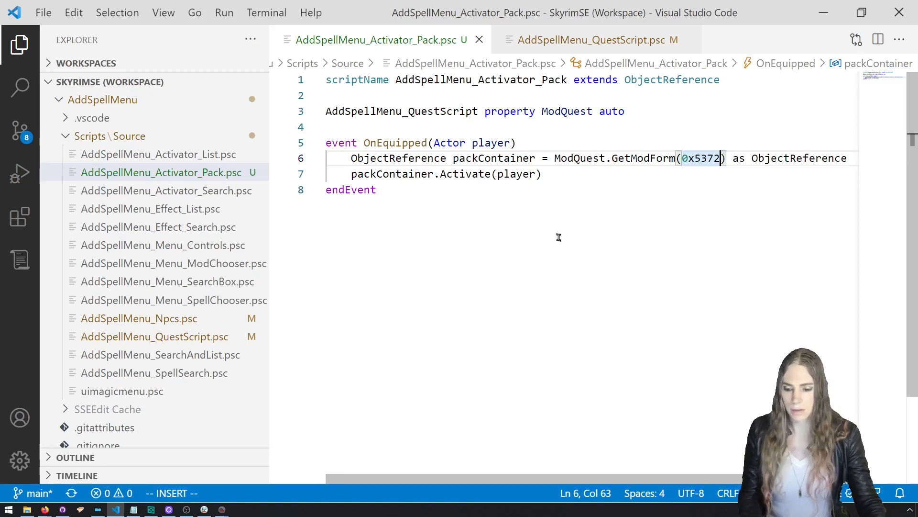
{"action": "key", "text": "ctrl+shift+b"}
Return to the Creation Kit, dismiss the barrel's reference properties without changes, and close the program.
{"action": "mouse_move", "coordinate": [227, 506]}
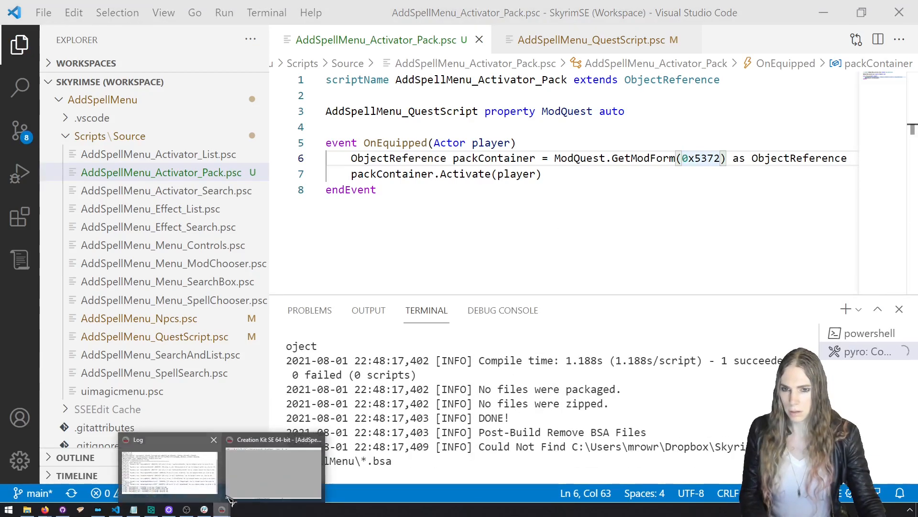
{"action": "left_click", "coordinate": [238, 478]}
{"action": "left_click", "coordinate": [493, 366]}
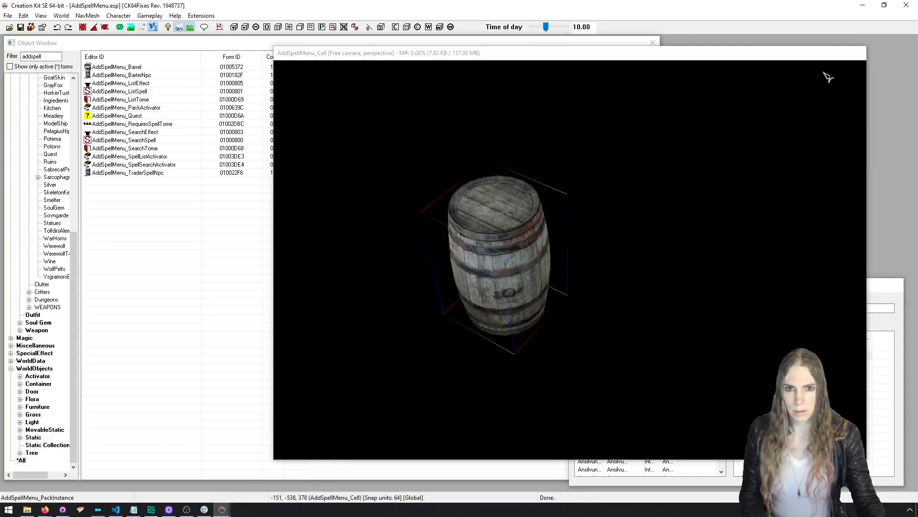
{"action": "left_click", "coordinate": [907, 5]}
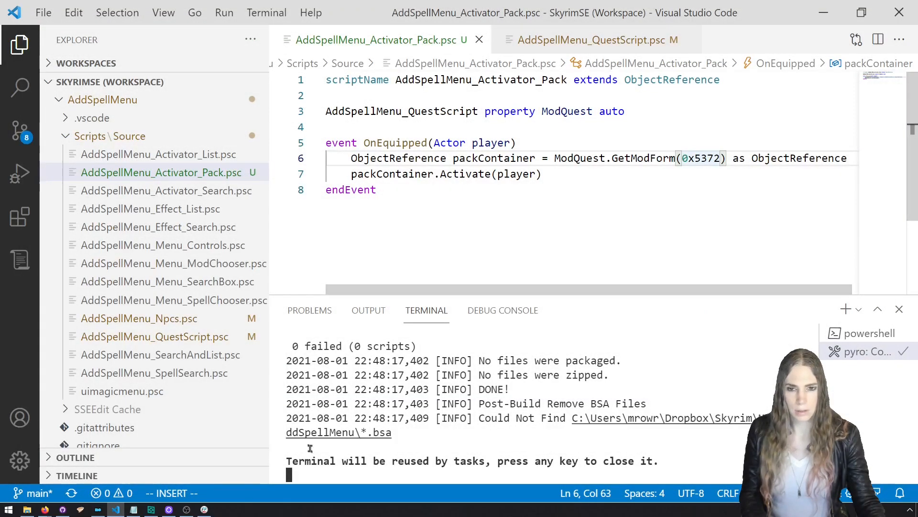
Launch the game with SKSE from Mod Organizer and load into Riverwood with the console command coc riverwood.
{"action": "left_click", "coordinate": [136, 509]}
{"action": "left_click", "coordinate": [622, 123]}
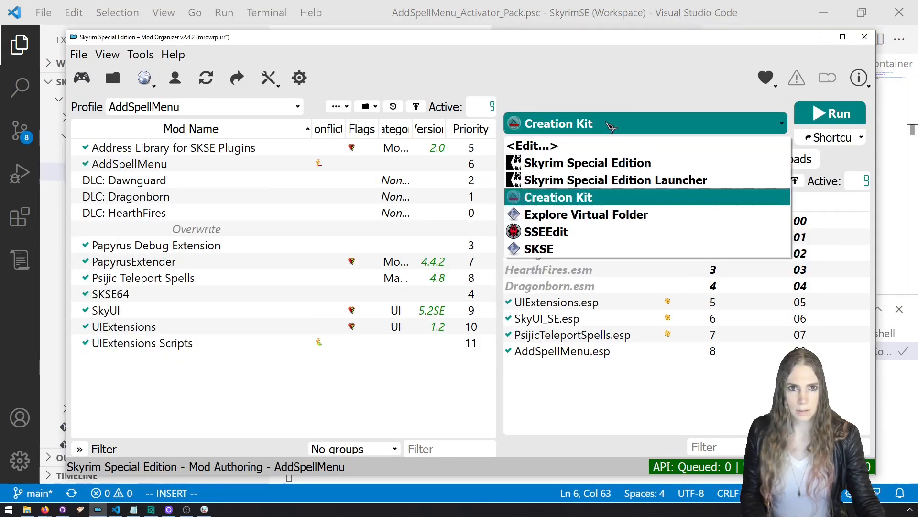
{"action": "left_click", "coordinate": [622, 249]}
{"action": "left_click", "coordinate": [811, 117]}
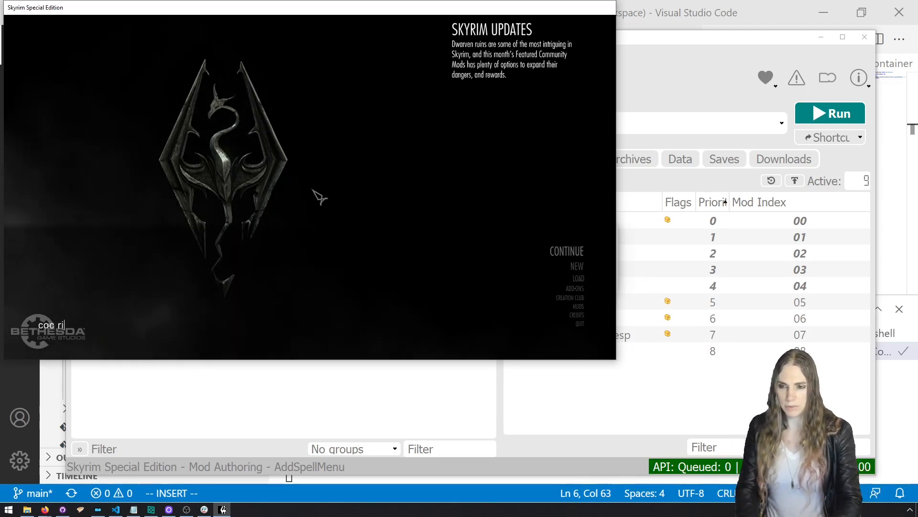
{"action": "type", "text": "d"}
{"action": "key", "text": "Return"}
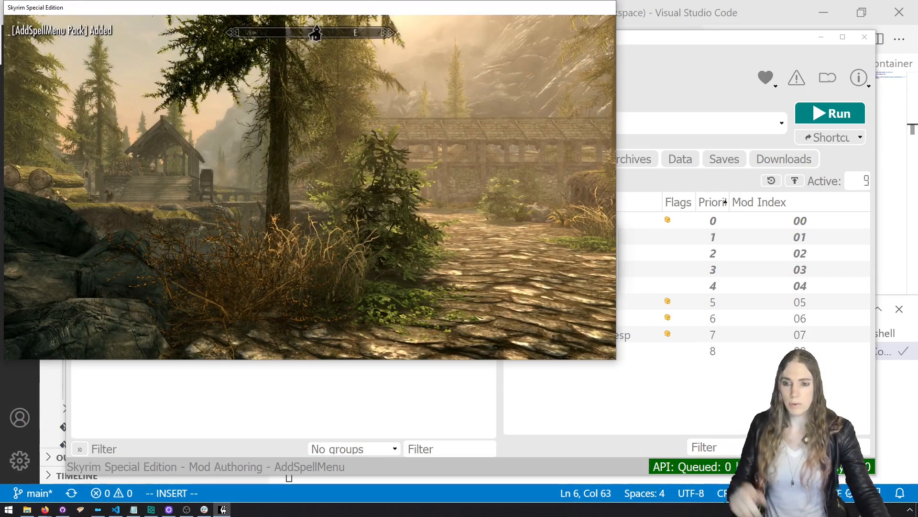
Try to equip the [AddSpellMenu Pack] item from the player's inventory, and leave the inventory and console.
{"action": "key", "text": "i"}
{"action": "left_click", "coordinate": [86, 81]}
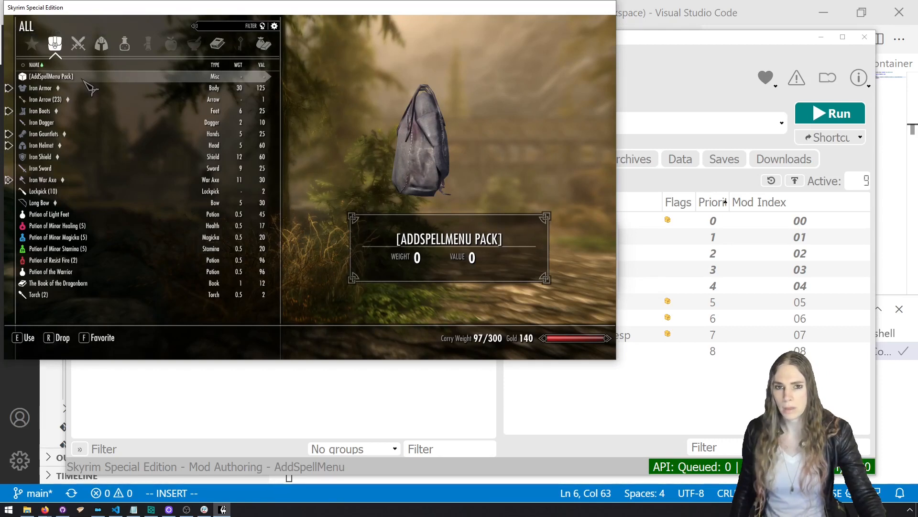
{"action": "left_click", "coordinate": [186, 80]}
{"action": "key", "text": "grave"}
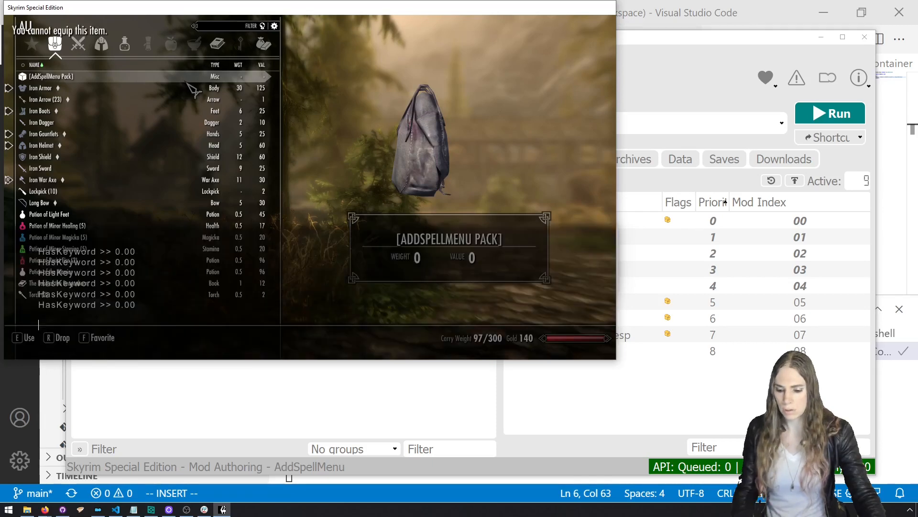
{"action": "key", "text": "Return"}
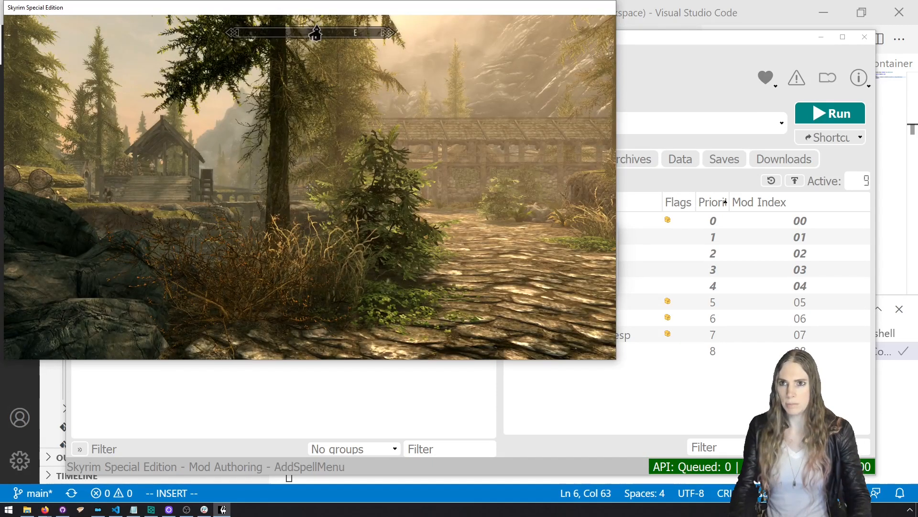
Try the [AddSpellMenu Pack] item once more from the inventory and quit the game through the console.
{"action": "key", "text": "i"}
{"action": "left_click", "coordinate": [179, 82]}
{"action": "key", "text": "grave"}
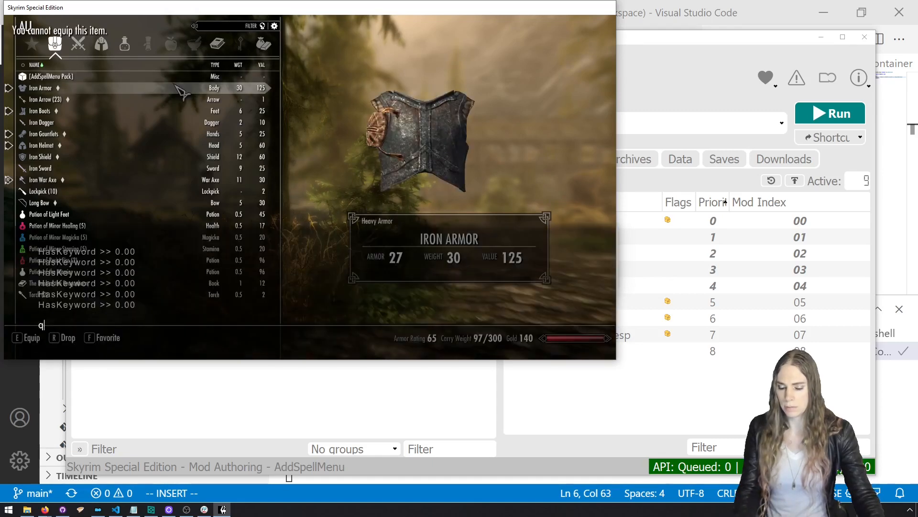
{"action": "key", "text": "Return"}
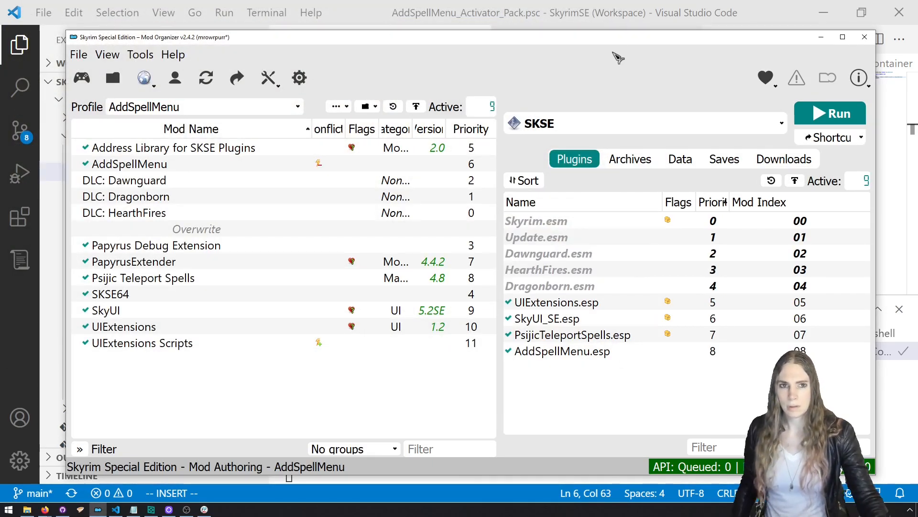
Switch to Visual Studio Code and review the OnEquipped event in AddSpellMenu_Activator_Pack.psc.
{"action": "left_click", "coordinate": [623, 20]}
{"action": "mouse_move", "coordinate": [464, 176]}
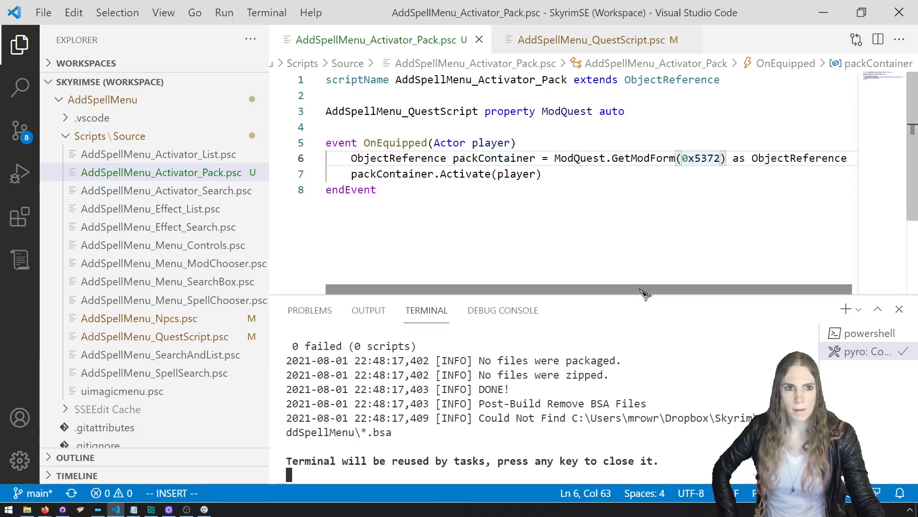
{"action": "left_click_drag", "start_coordinate": [648, 289], "coordinate": [655, 291]}
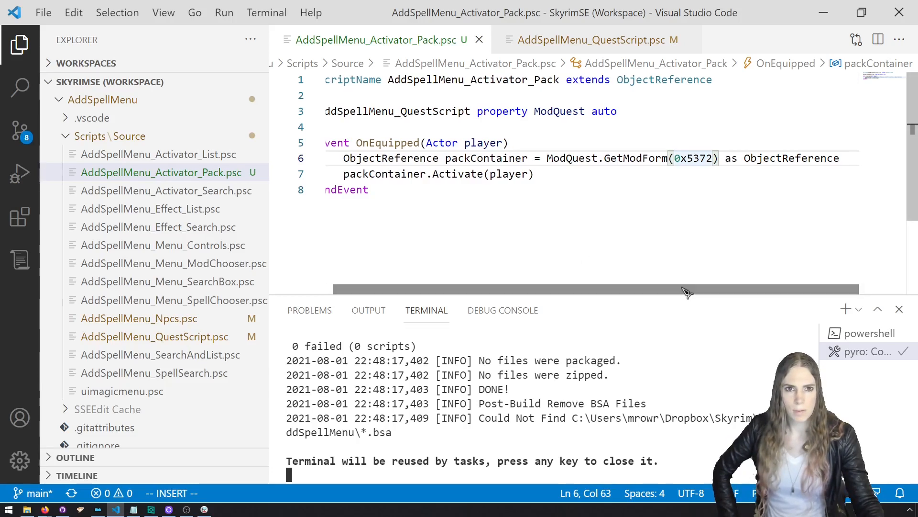
{"action": "left_click", "coordinate": [557, 148]}
{"action": "key", "text": "Return"}
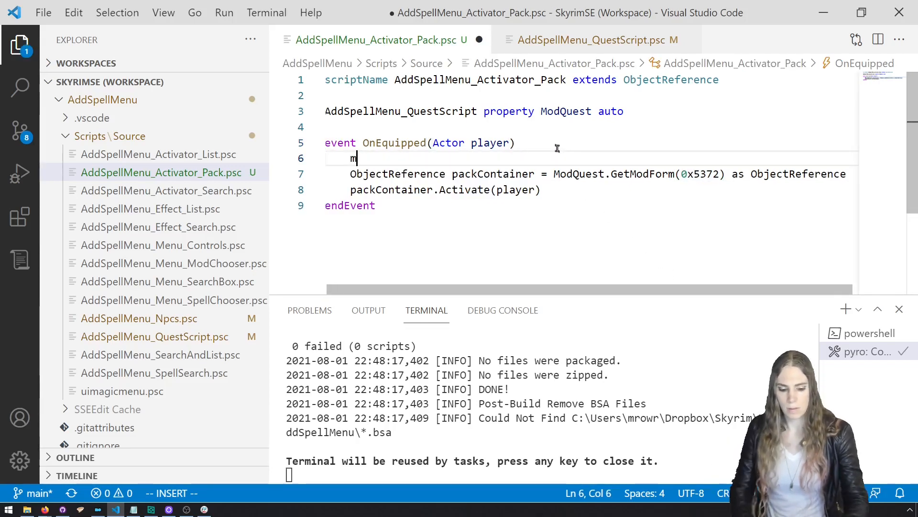
{"action": "type", "text": "modqu"}
{"action": "key", "text": "Tab"}
{"action": "type", "text": ".get"}
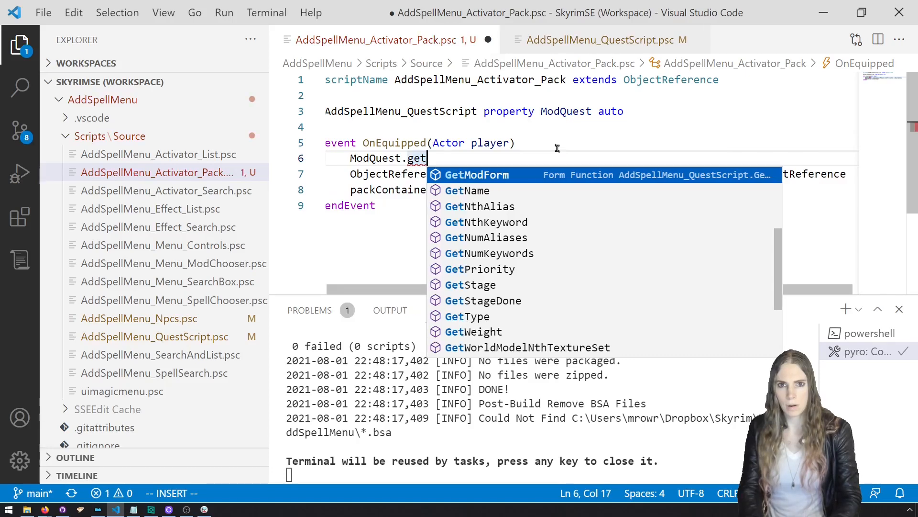
{"action": "scroll", "coordinate": [543, 225], "scroll_direction": "down", "scroll_amount": 3}
{"action": "left_click_drag", "start_coordinate": [467, 162], "coordinate": [286, 163]}
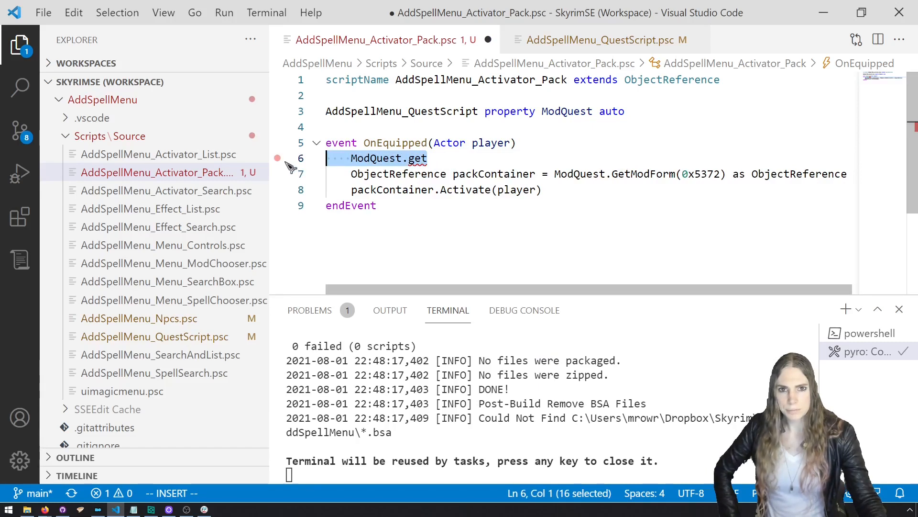
{"action": "key", "text": "BackSpace"}
{"action": "key", "text": "BackSpace"}
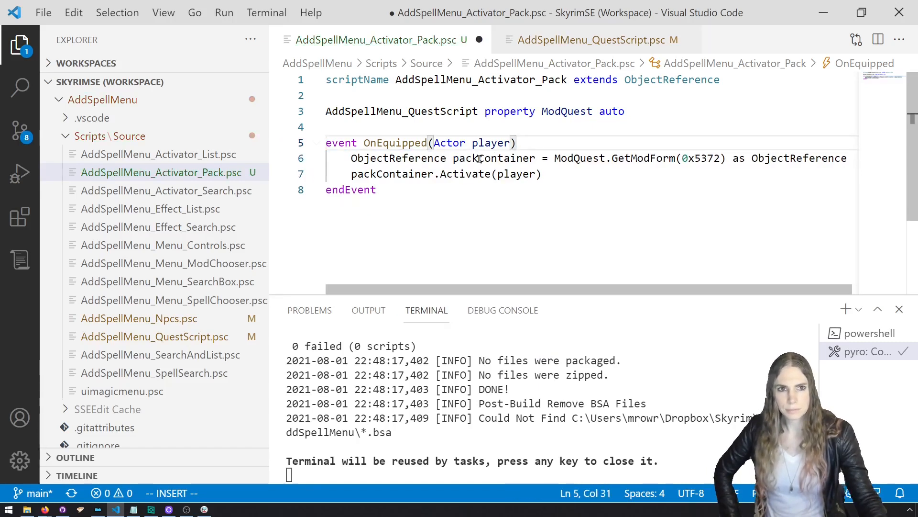
{"action": "left_click", "coordinate": [611, 177]}
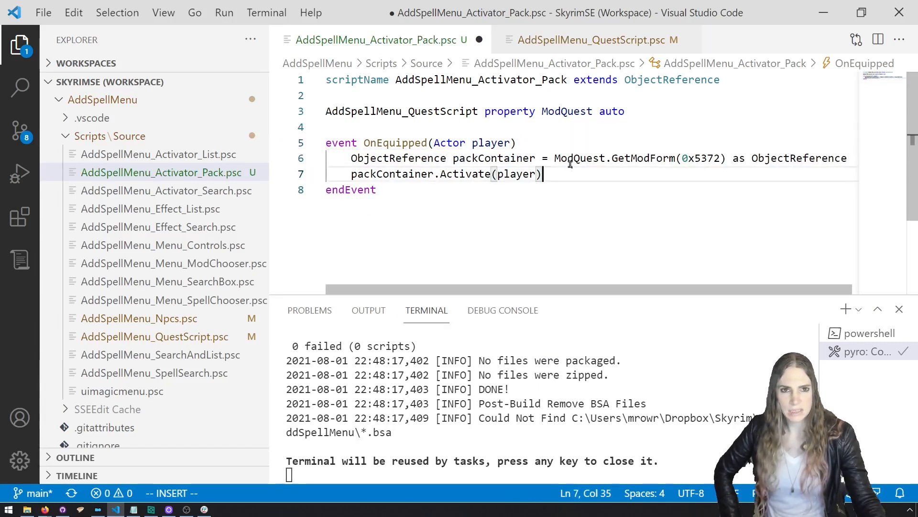
Replace the pack container assignment in OnEquipped with Debug.MessageBox(ModQuest.GetModForm(0x5372)), dropping the ObjectReference cast.
{"action": "left_click_drag", "start_coordinate": [555, 159], "coordinate": [353, 158]}
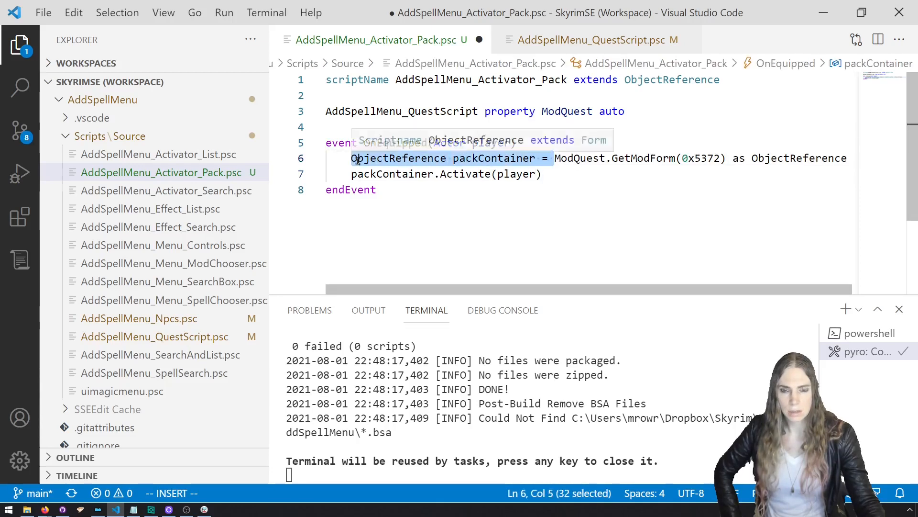
{"action": "type", "text": "Debug.mes"}
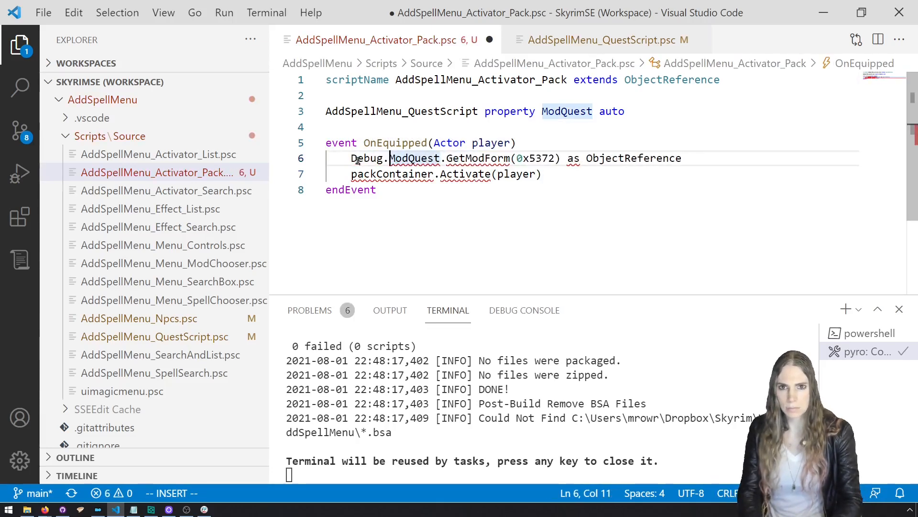
{"action": "type", "text": "sage"}
{"action": "key", "text": "BackSpace"}
{"action": "key", "text": "BackSpace"}
{"action": "key", "text": "BackSpace"}
{"action": "key", "text": "BackSpace"}
{"action": "key", "text": "BackSpace"}
{"action": "key", "text": "BackSpace"}
{"action": "key", "text": "BackSpace"}
{"action": "type", "text": "MessageBox("}
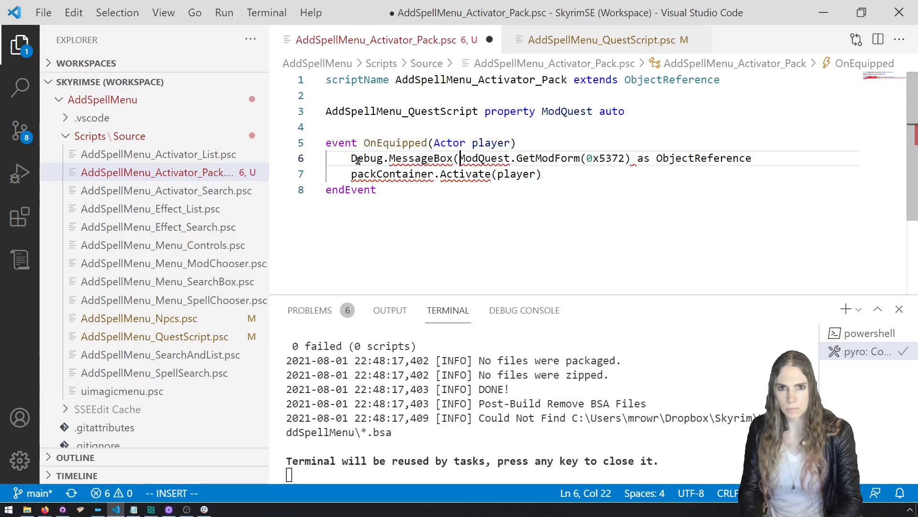
{"action": "left_click_drag", "start_coordinate": [768, 158], "coordinate": [630, 162]}
{"action": "type", "text": ")"}
Comment out the packContainer.Activate(player) line, save the script and compile it.
{"action": "key", "text": "Down"}
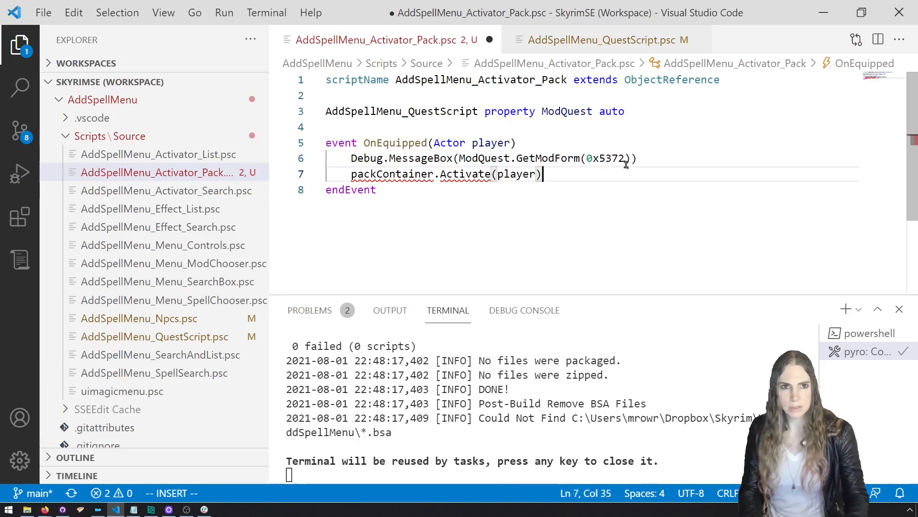
{"action": "key", "text": "ctrl+slash"}
{"action": "key", "text": "ctrl+s"}
{"action": "key", "text": "ctrl+shift+b"}
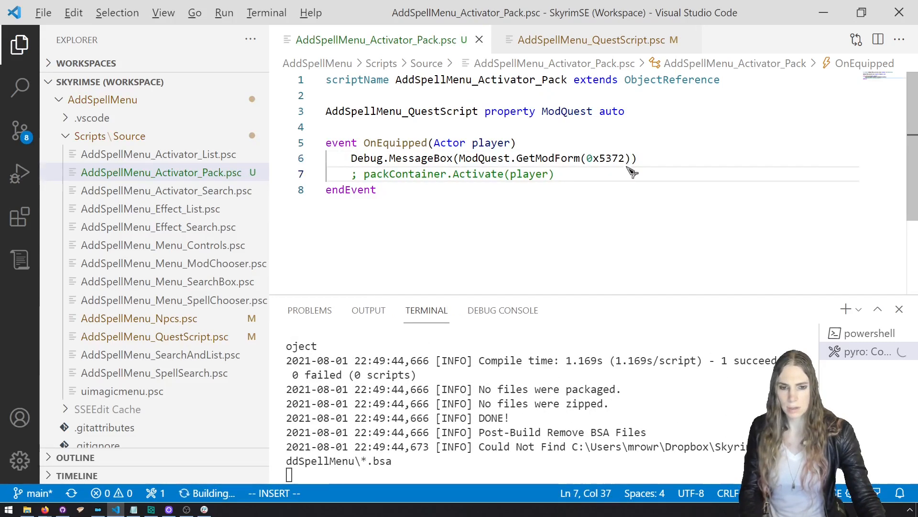
Switch to Mod Organizer, launch the game and load into Riverwood with the console command coc riverwood.
{"action": "key", "text": "alt+Tab"}
{"action": "left_click", "coordinate": [822, 116]}
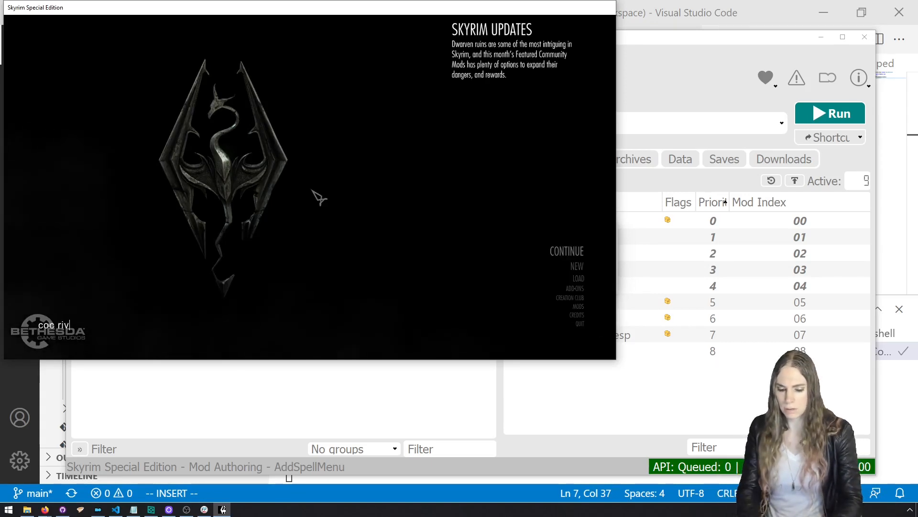
{"action": "key", "text": "Return"}
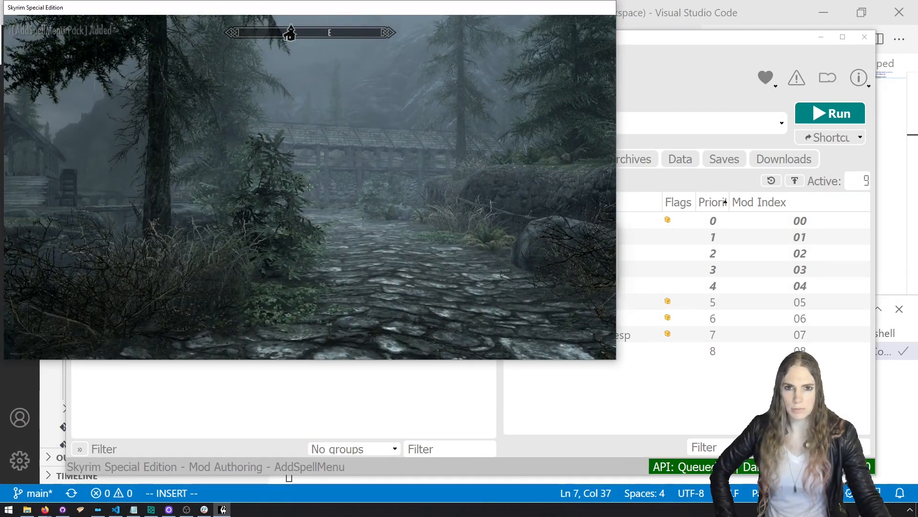
Use the [AddSpellMenu Pack] item from the player's inventory and dismiss the debug message box.
{"action": "key", "text": "p"}
{"action": "key", "text": "Tab"}
{"action": "key", "text": "i"}
{"action": "left_click", "coordinate": [137, 79]}
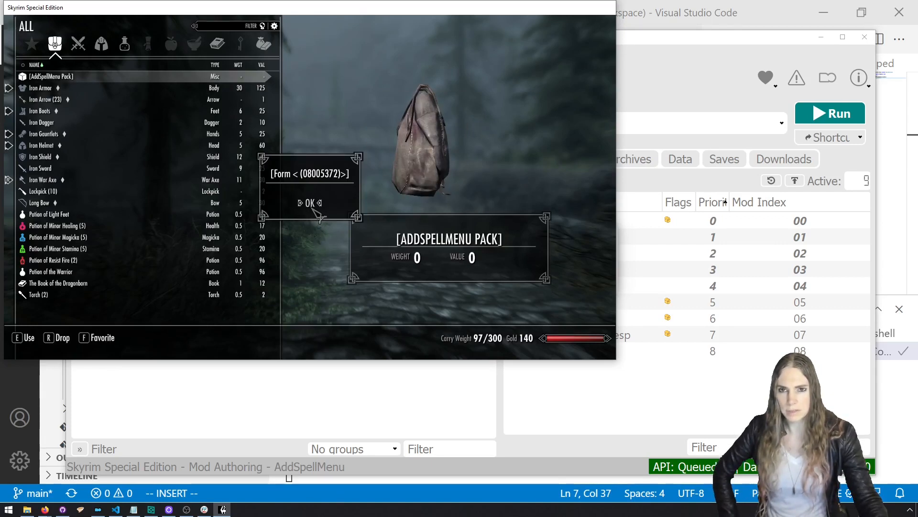
{"action": "left_click", "coordinate": [309, 203]}
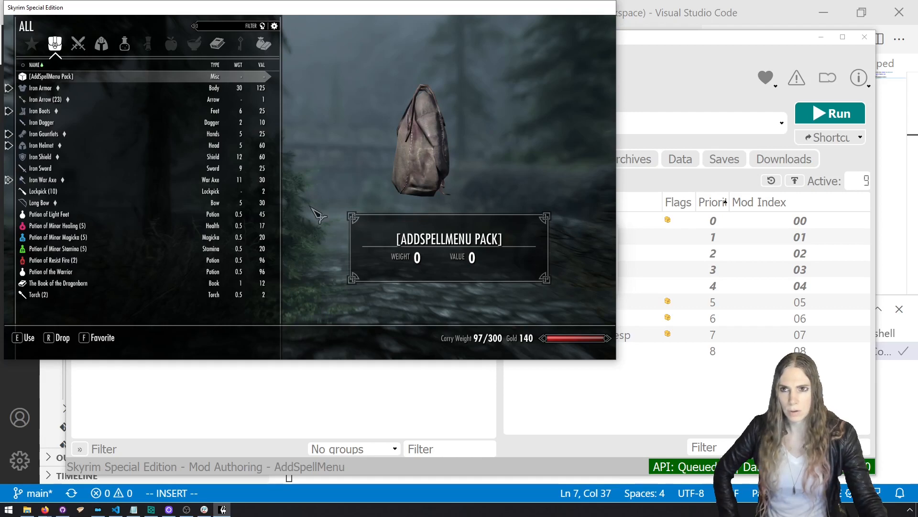
Quit the game with the console command qqq and return to the pack script in Visual Studio Code.
{"action": "key", "text": "grave"}
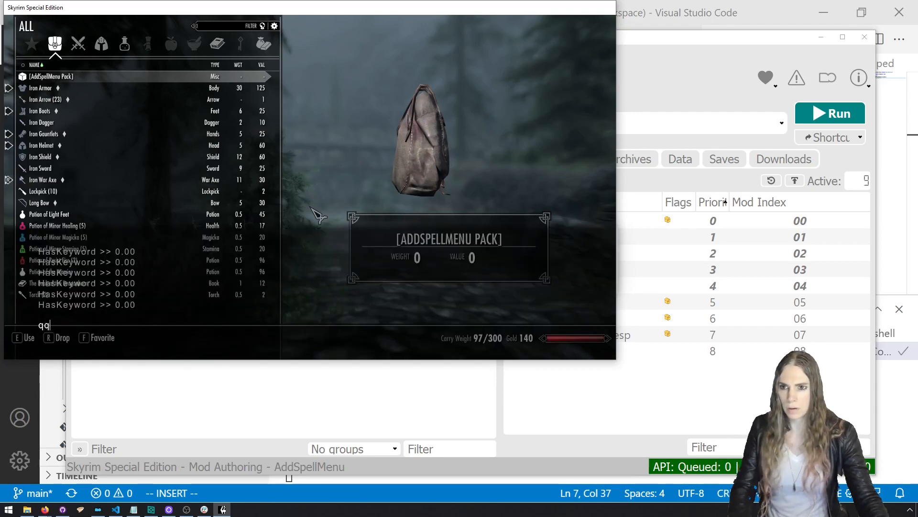
{"action": "type", "text": "qqq"}
{"action": "key", "text": "Return"}
{"action": "key", "text": "super+Tab"}
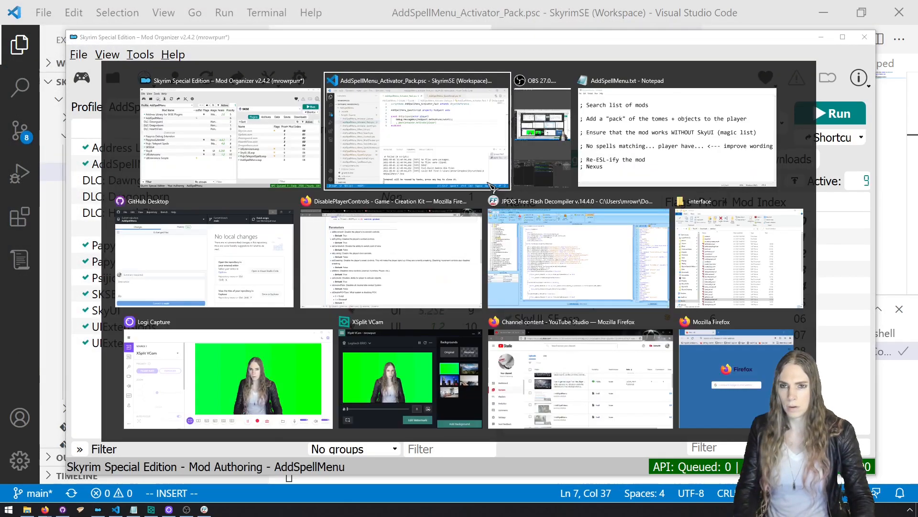
{"action": "left_click", "coordinate": [490, 186]}
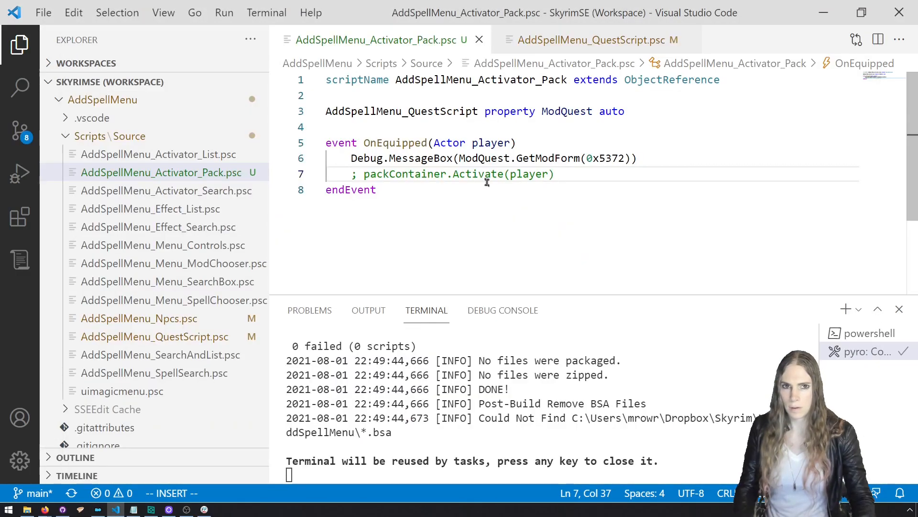
{"action": "mouse_move", "coordinate": [462, 163]}
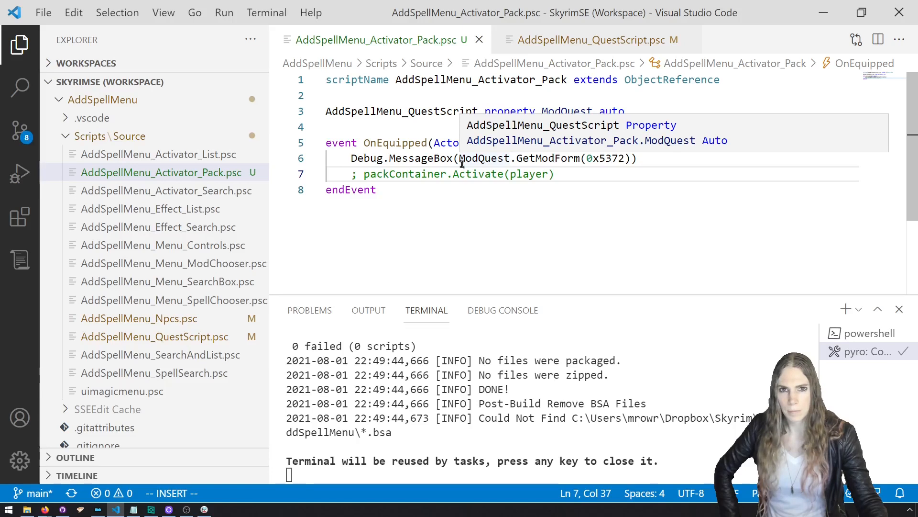
{"action": "left_click_drag", "start_coordinate": [462, 163], "coordinate": [355, 163]}
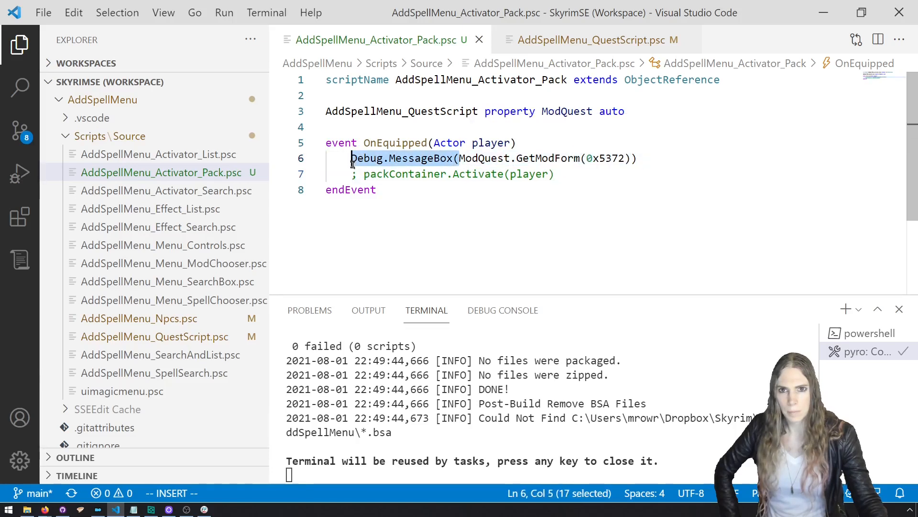
{"action": "key", "text": "BackSpace"}
{"action": "left_click", "coordinate": [536, 157]}
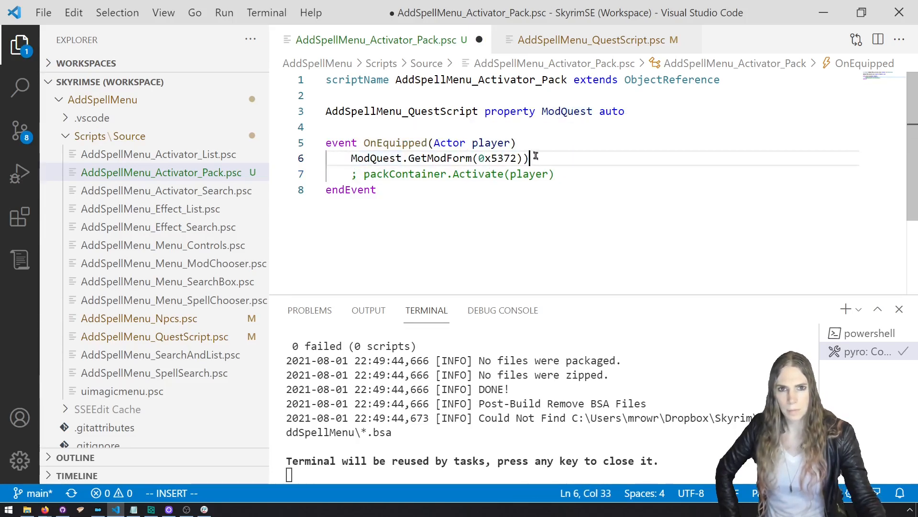
{"action": "key", "text": "BackSpace"}
{"action": "type", "text": "."}
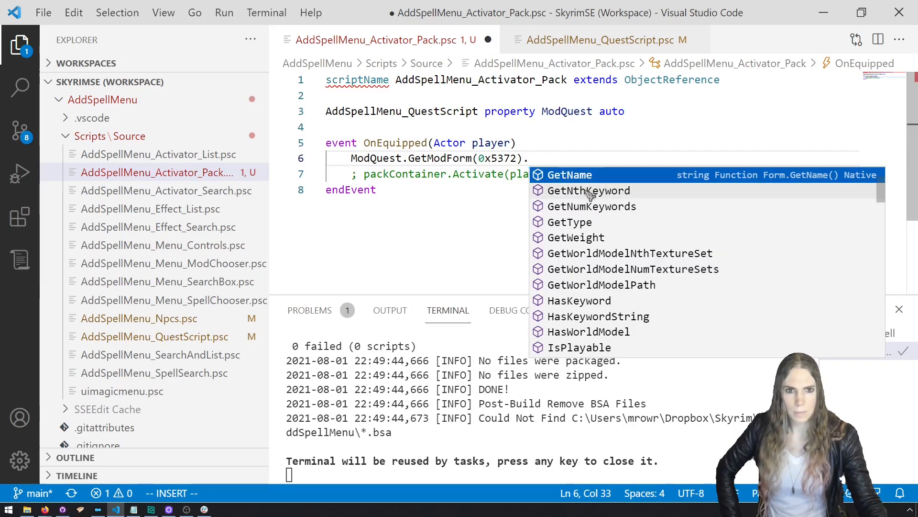
{"action": "scroll", "coordinate": [599, 211], "scroll_direction": "down", "scroll_amount": 10}
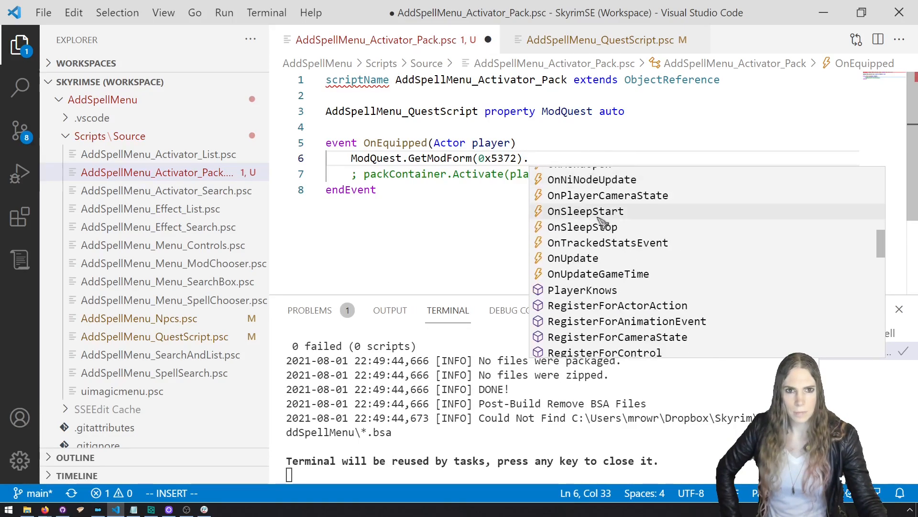
{"action": "scroll", "coordinate": [598, 222], "scroll_direction": "down", "scroll_amount": 6}
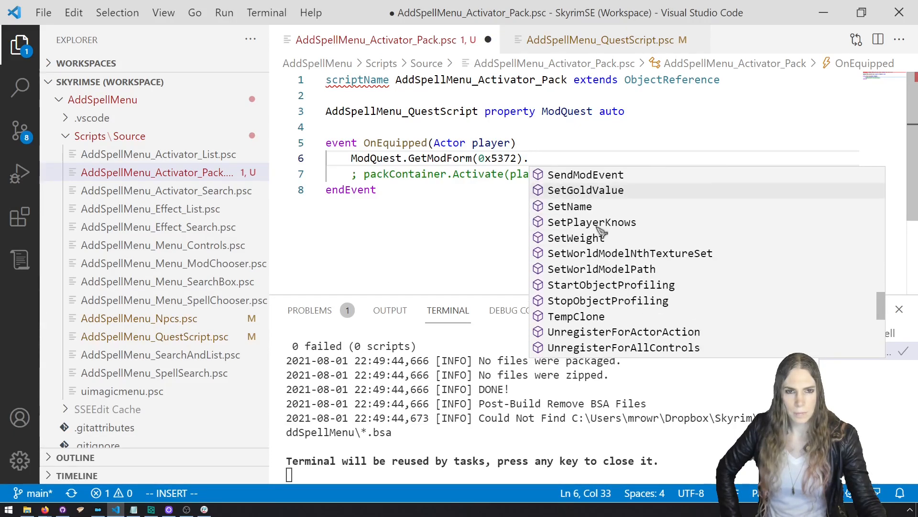
{"action": "scroll", "coordinate": [601, 222], "scroll_direction": "down", "scroll_amount": 5}
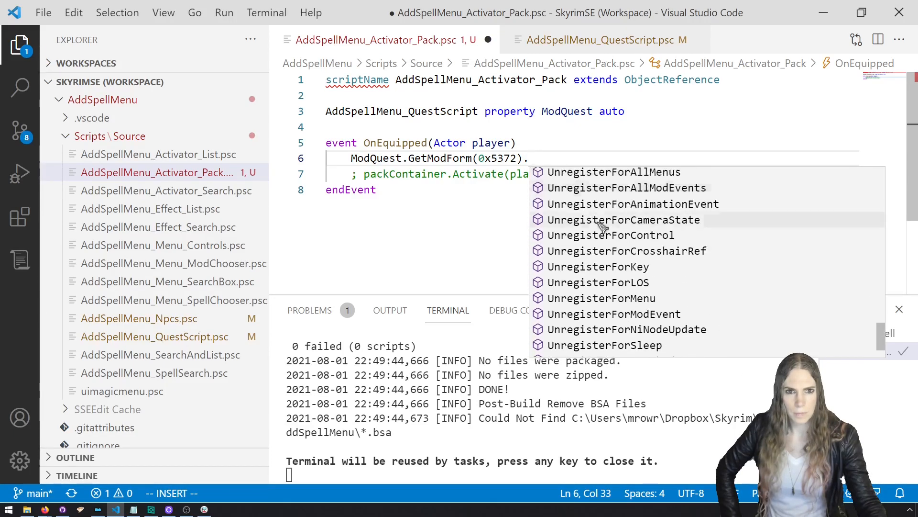
{"action": "scroll", "coordinate": [617, 220], "scroll_direction": "up", "scroll_amount": 15}
{"action": "scroll", "coordinate": [626, 218], "scroll_direction": "up", "scroll_amount": 5}
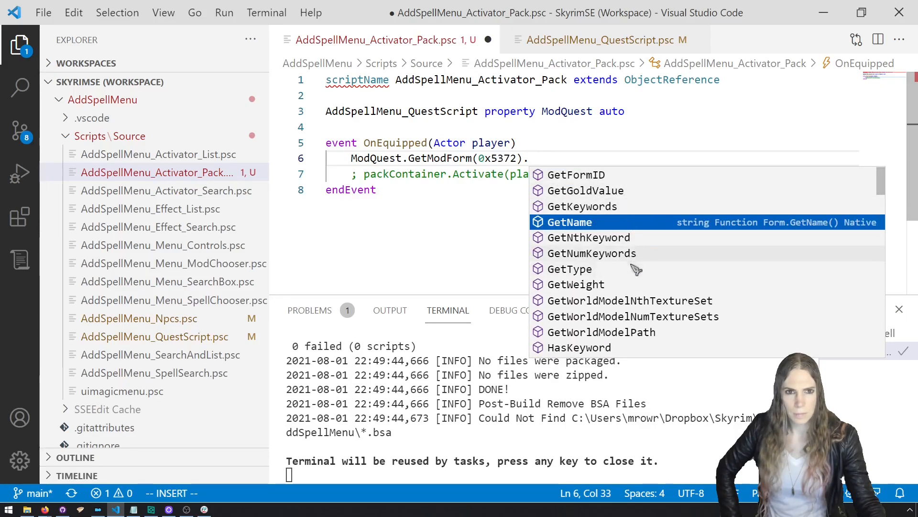
{"action": "left_click", "coordinate": [353, 159]}
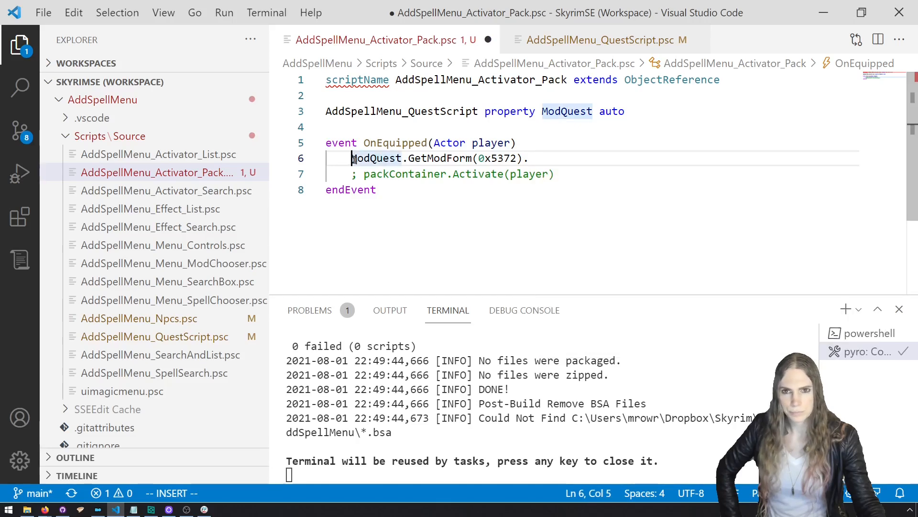
{"action": "key", "text": "Escape"}
{"action": "key", "text": "u"}
{"action": "key", "text": "u"}
{"action": "key", "text": "u"}
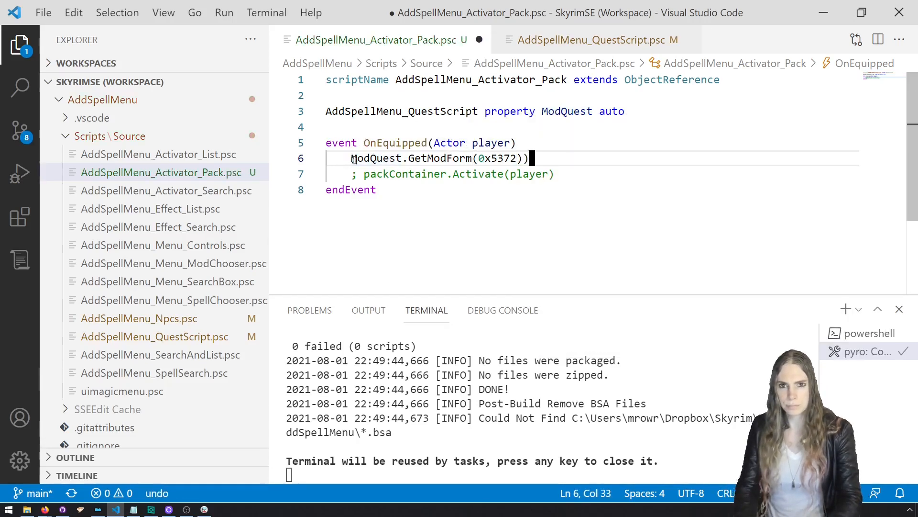
Cast the form in the Debug.MessageBox call with "as ObjectReference", then save and compile the script.
{"action": "left_click", "coordinate": [546, 159]}
{"action": "key", "text": "shift+4"}
{"action": "type", "text": "i as Object"}
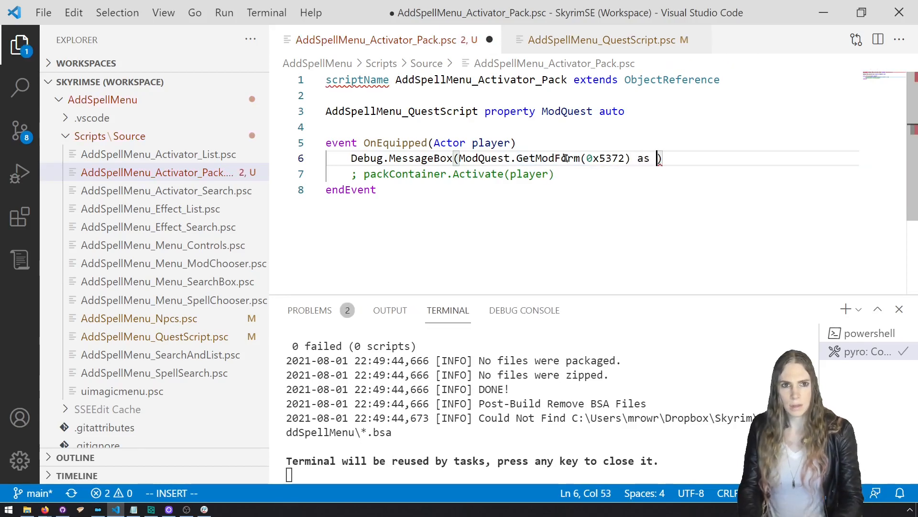
{"action": "key", "text": "Return"}
{"action": "key", "text": "ctrl+shift+b"}
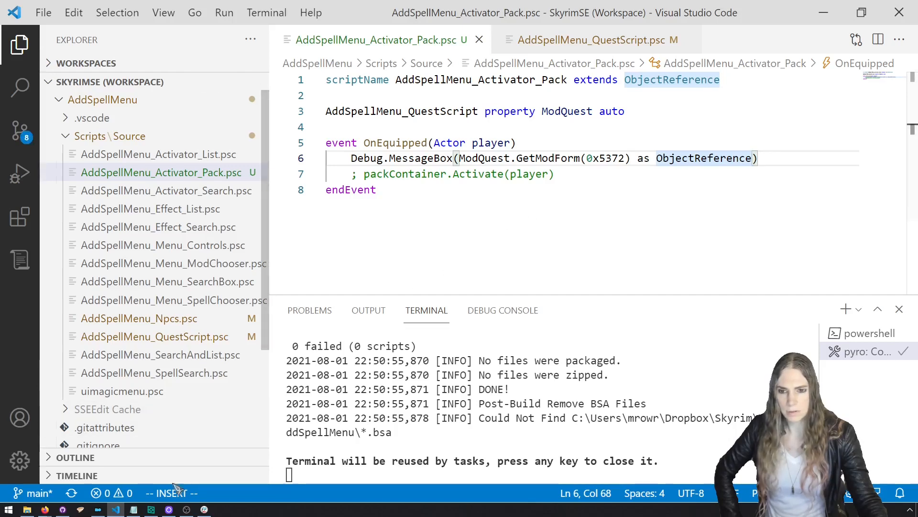
Launch SSEEdit from Mod Organizer and load only AddSpellMenu.esp with its required master.
{"action": "left_click", "coordinate": [103, 513]}
{"action": "left_click", "coordinate": [780, 123]}
{"action": "left_click", "coordinate": [760, 230]}
{"action": "left_click", "coordinate": [830, 113]}
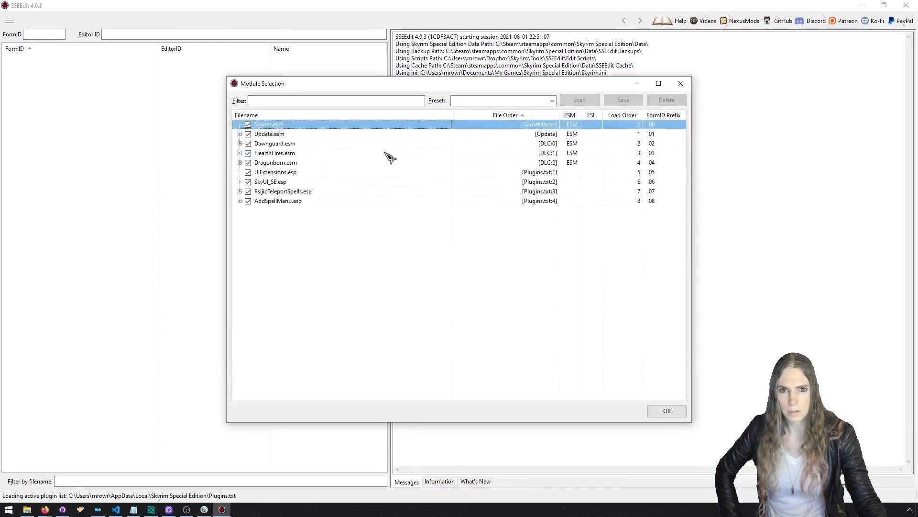
{"action": "right_click", "coordinate": [378, 154]}
{"action": "left_click", "coordinate": [407, 174]}
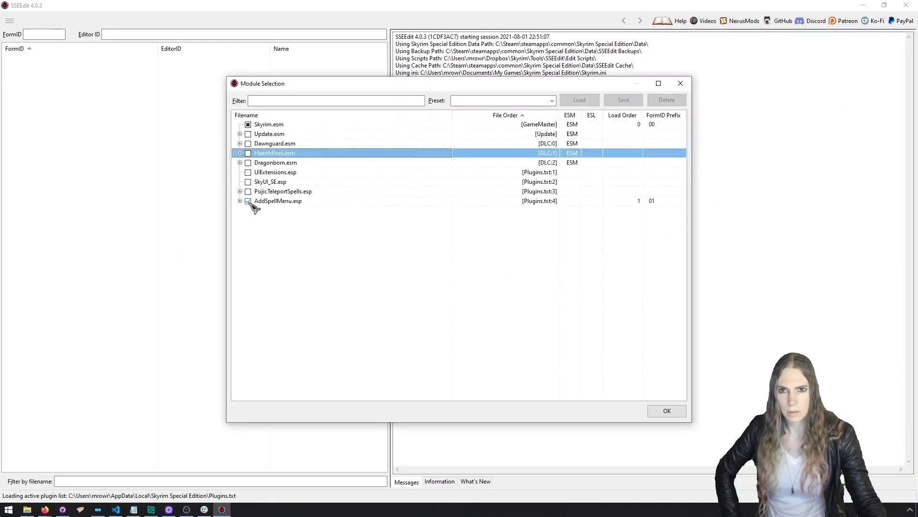
{"action": "left_click", "coordinate": [667, 411]}
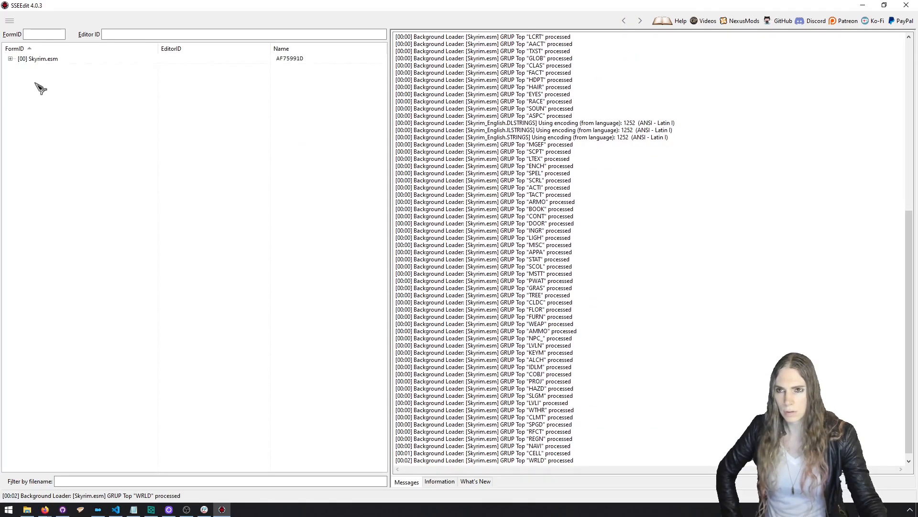
Expand the Cell records of AddSpellMenu.esp down to the Temporary group of AddSpellMenu_Cell to check the placed references' form IDs.
{"action": "left_click", "coordinate": [10, 78]}
{"action": "left_click", "coordinate": [20, 106]}
{"action": "left_click", "coordinate": [29, 116]}
{"action": "left_click", "coordinate": [38, 125]}
{"action": "left_click", "coordinate": [49, 135]}
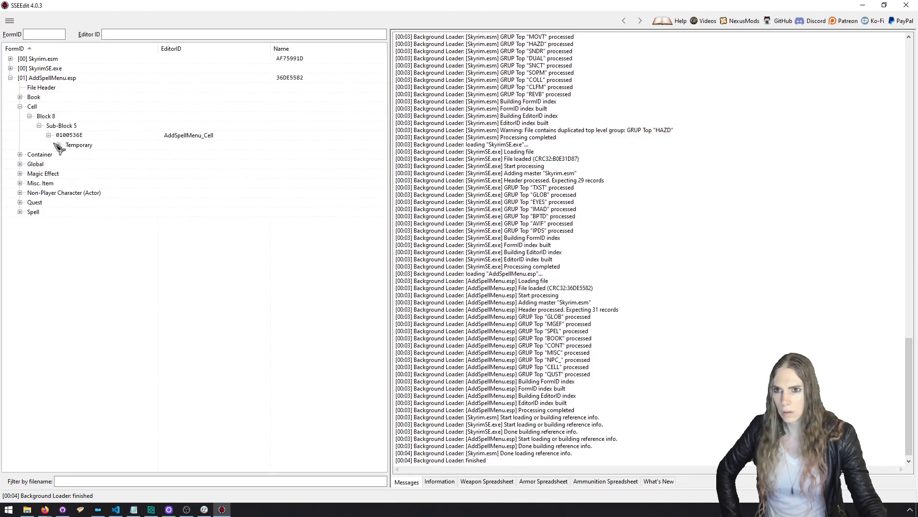
{"action": "left_click", "coordinate": [58, 145]}
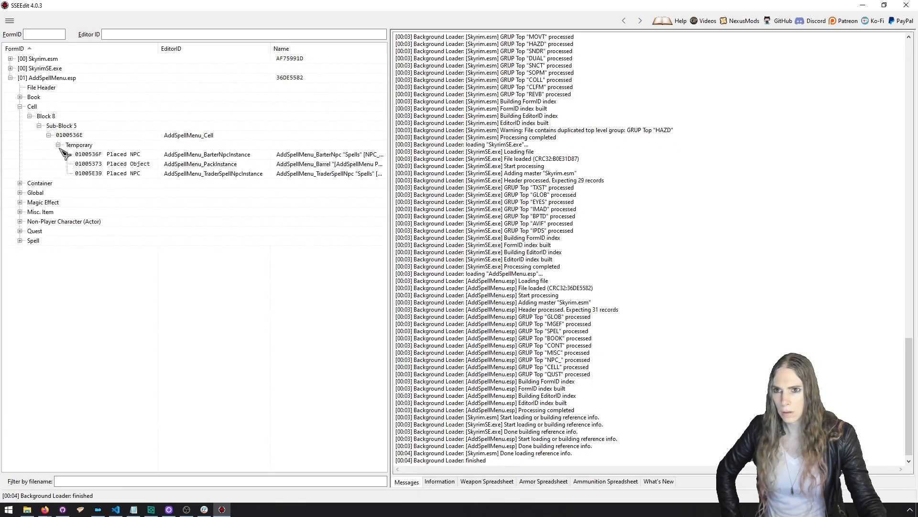
Check the AddSpellMenu_PackInstance record, close SSEEdit, and set the GetModForm ID to 0x5373 in AddSpellMenu_Activator_Pack.psc in Visual Studio Code.
{"action": "left_click", "coordinate": [105, 165]}
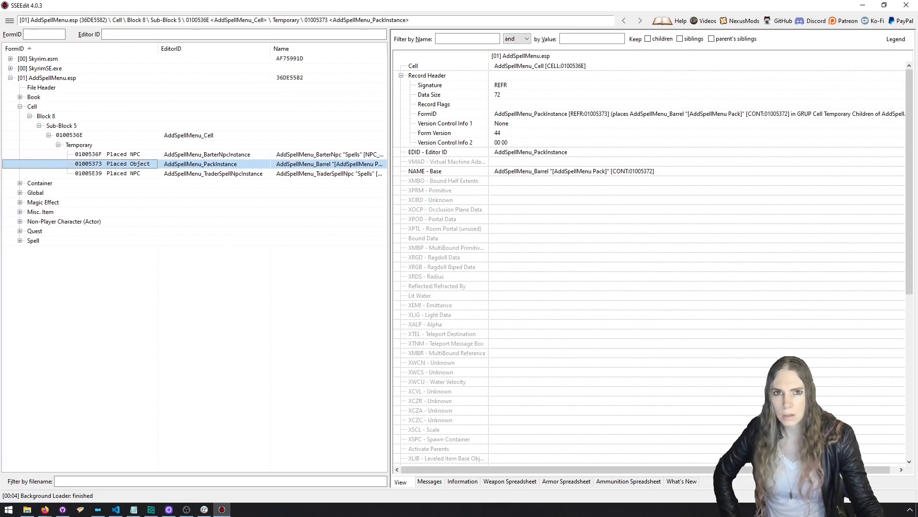
{"action": "left_click", "coordinate": [906, 5]}
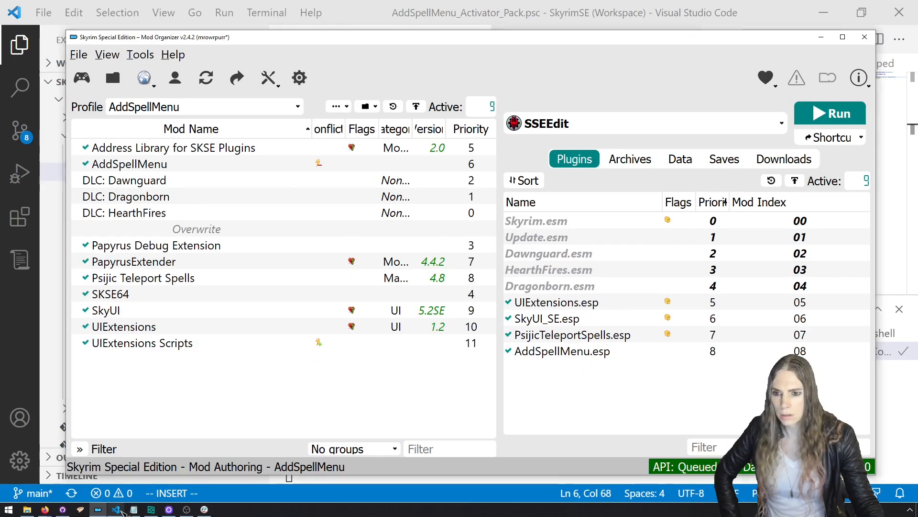
{"action": "left_click", "coordinate": [116, 510]}
{"action": "double_click", "coordinate": [611, 158]}
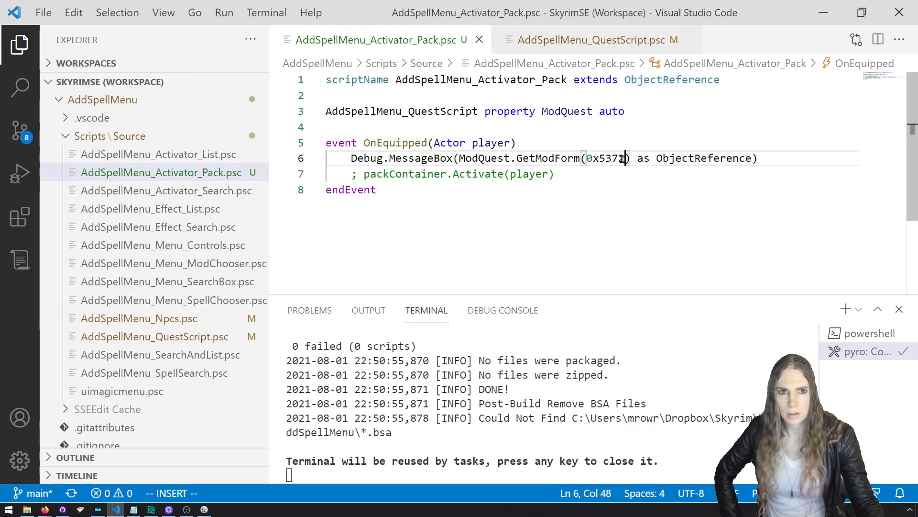
{"action": "type", "text": "0x5373"}
{"action": "key", "text": "Escape"}
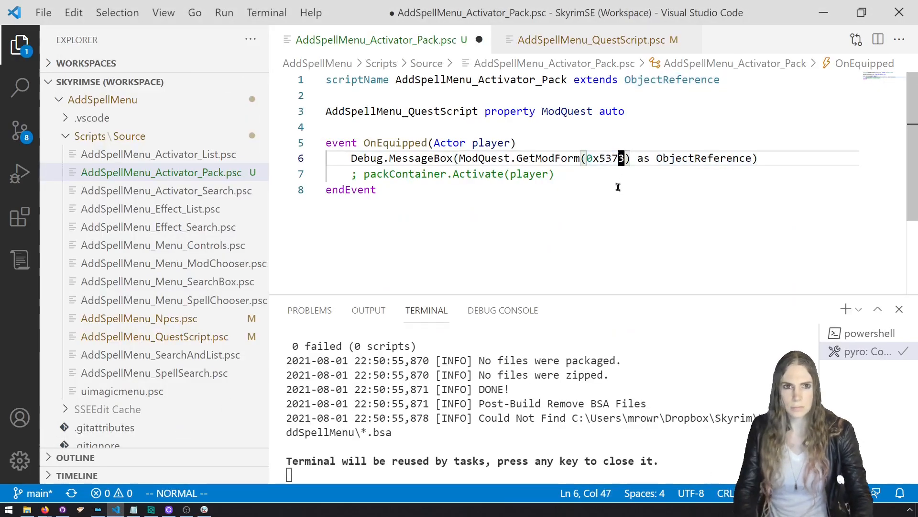
Duplicate the Debug.MessageBox line, remove the "as ObjectReference" cast from the first copy, and save and build the scripts.
{"action": "key", "text": "shift+v"}
{"action": "key", "text": "y"}
{"action": "key", "text": "p"}
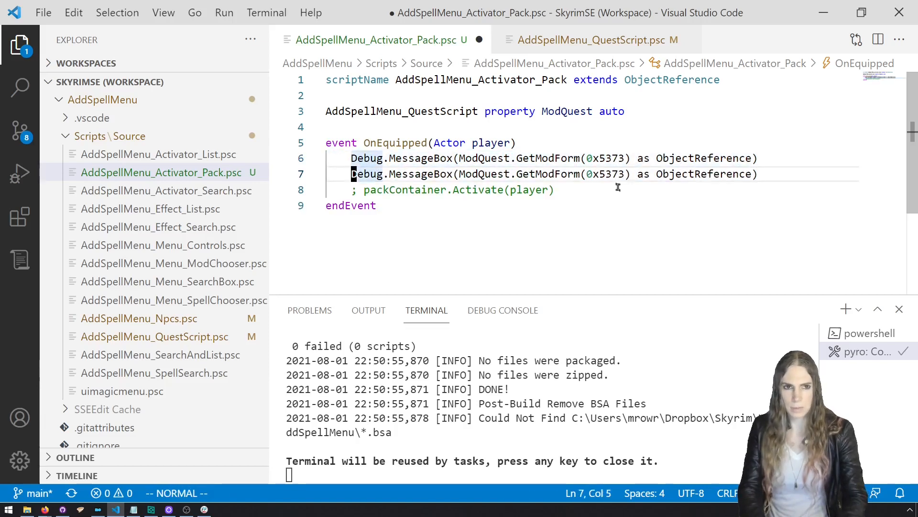
{"action": "left_click_drag", "start_coordinate": [632, 158], "coordinate": [747, 158]}
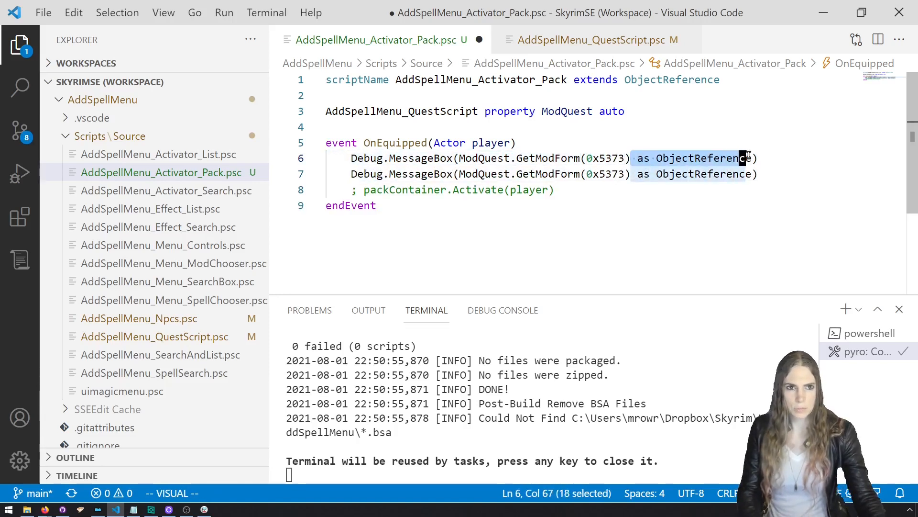
{"action": "key", "text": "d"}
{"action": "key", "text": "ctrl+s"}
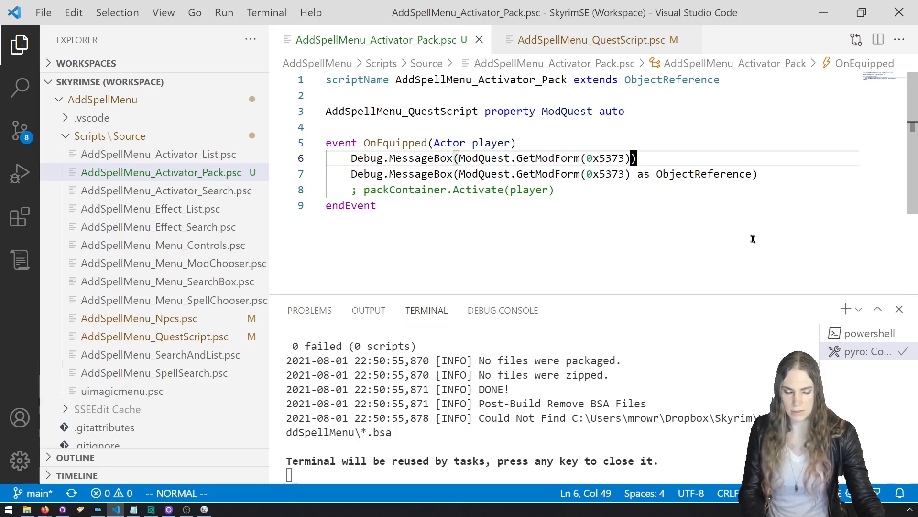
{"action": "key", "text": "ctrl+shift+b"}
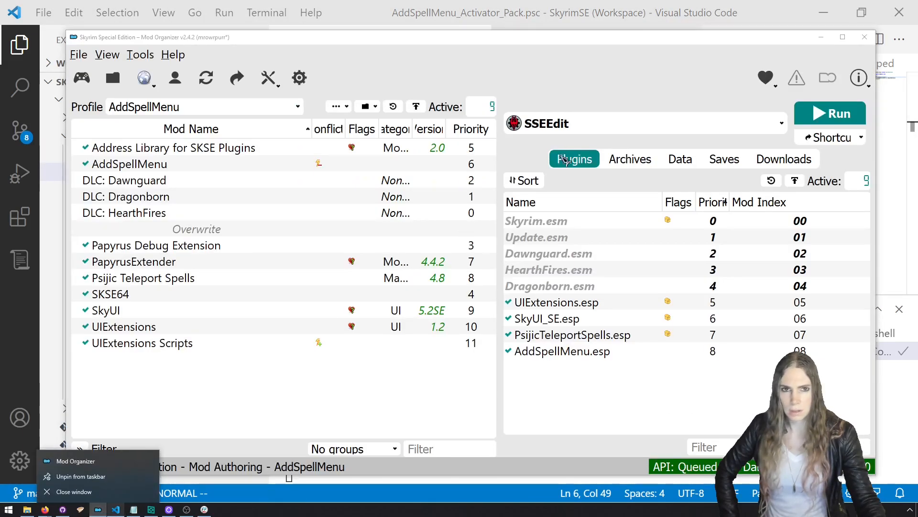
Launch the game through SKSE from Mod Organizer and enter Riverwood with the console command "coc riverwood".
{"action": "left_click", "coordinate": [622, 123]}
{"action": "left_click", "coordinate": [613, 248]}
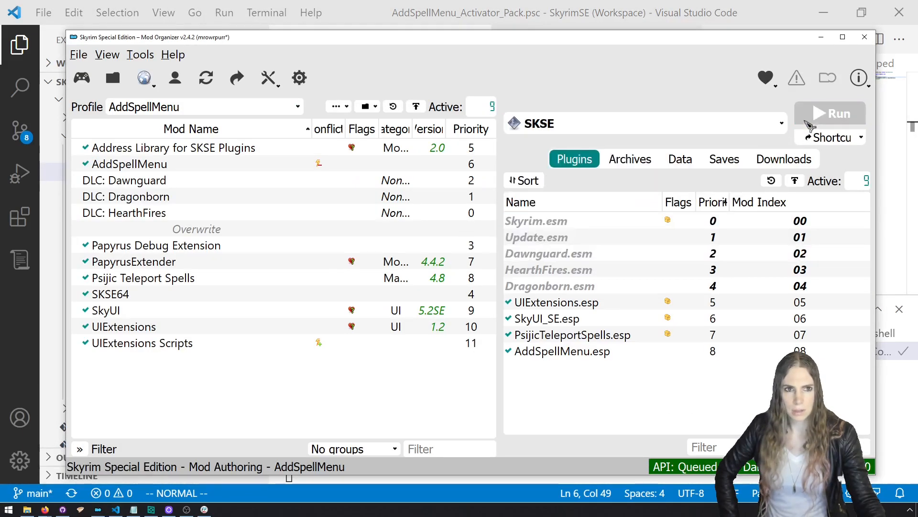
{"action": "left_click", "coordinate": [809, 117]}
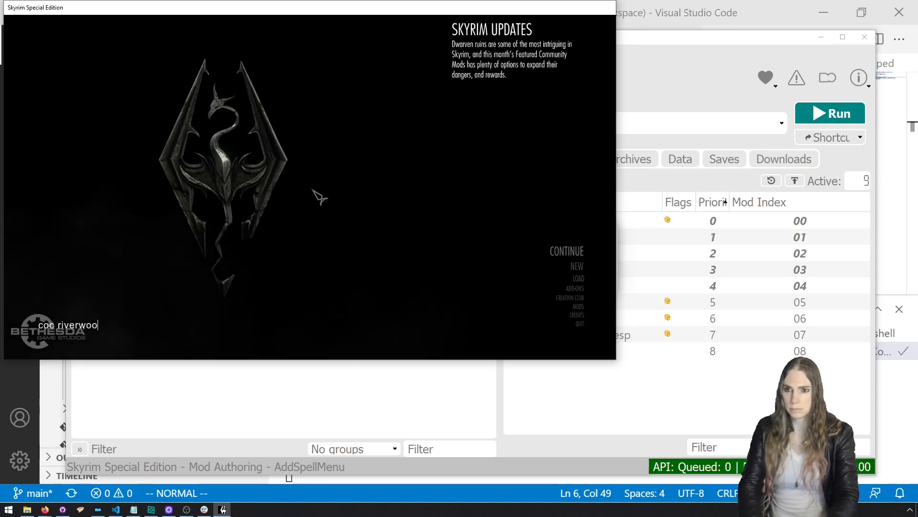
{"action": "type", "text": "od"}
{"action": "key", "text": "Return"}
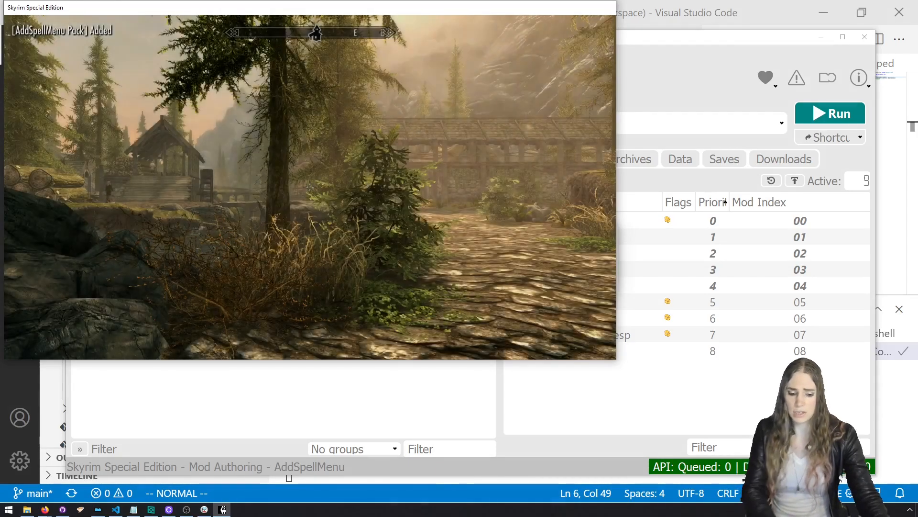
Test the [AddSpellMenu Pack] item from the inventory, dismiss its message box, and quit the game with the console command "qqq".
{"action": "key", "text": "i"}
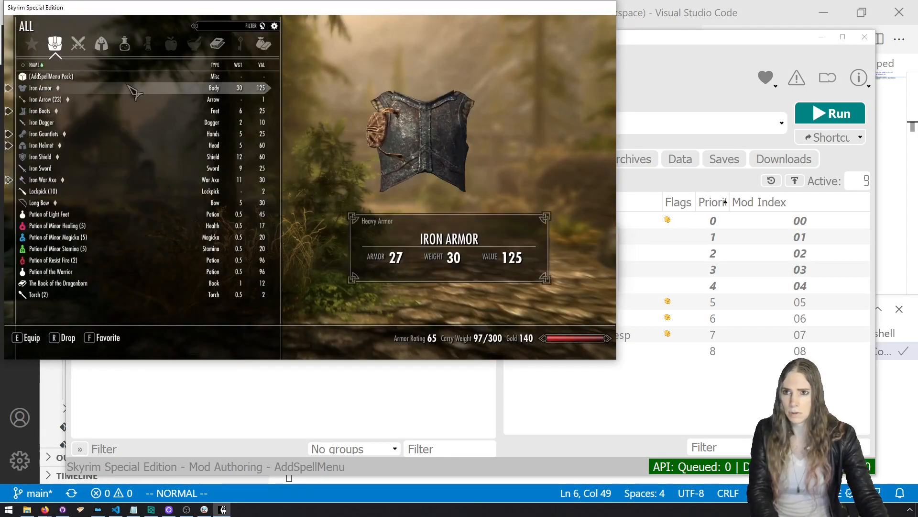
{"action": "left_click", "coordinate": [136, 76]}
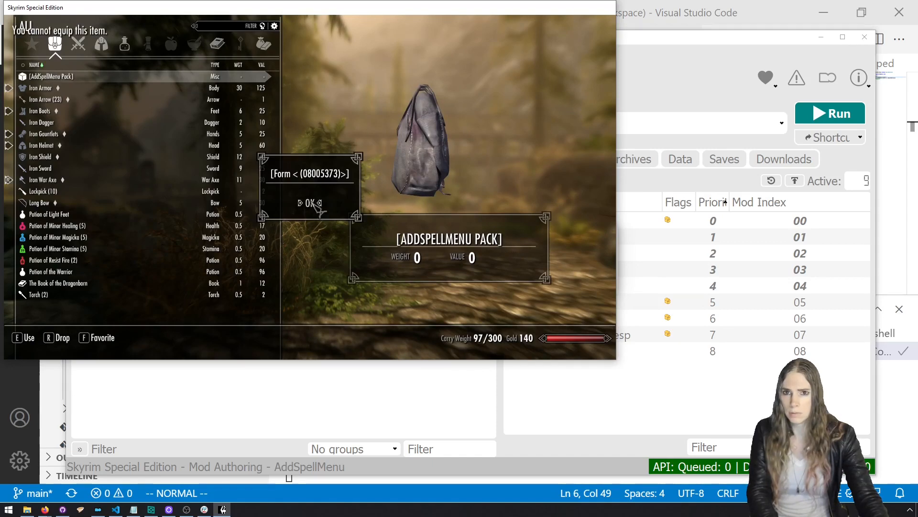
{"action": "left_click", "coordinate": [311, 203]}
{"action": "left_click", "coordinate": [310, 203]}
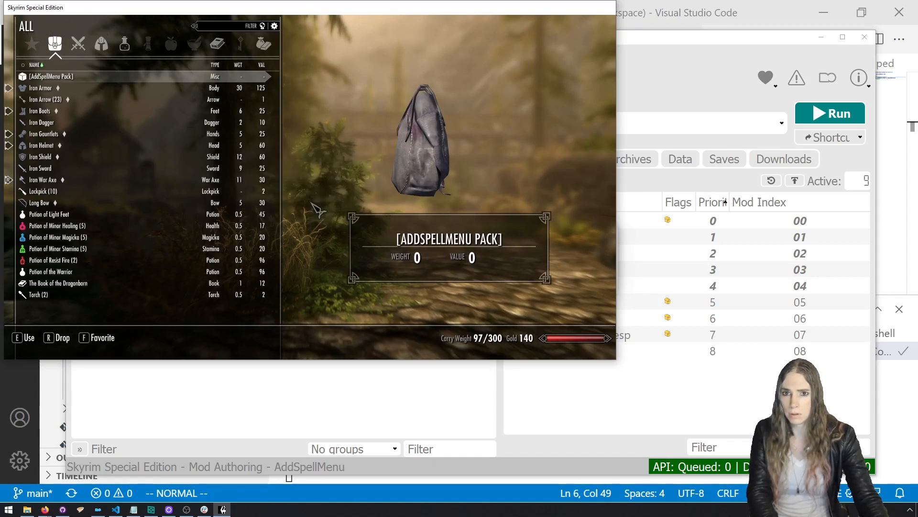
{"action": "key", "text": "grave"}
{"action": "type", "text": "qqq"}
{"action": "key", "text": "Return"}
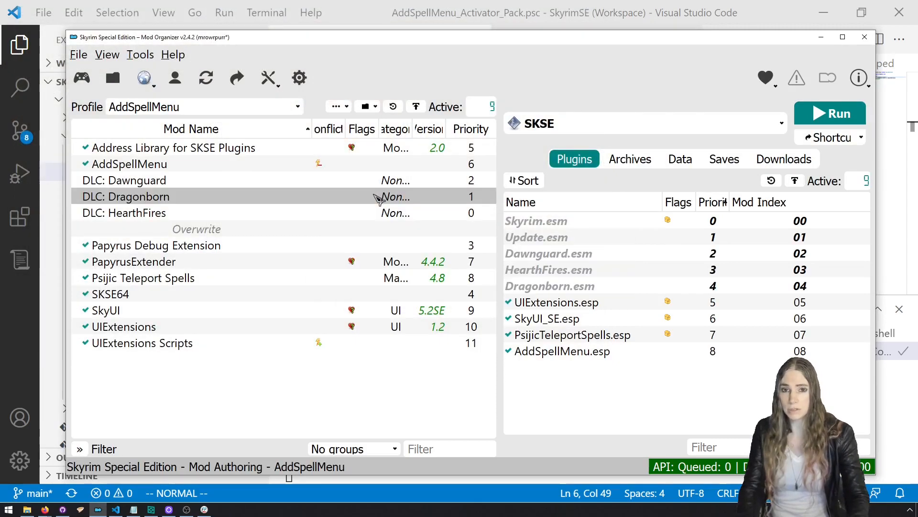
Back in Visual Studio Code, strip the Debug.MessageBox wrapper from the second call, leaving "ModQuest.GetModForm(0x5373) as ObjectReference".
{"action": "key", "text": "alt+Tab"}
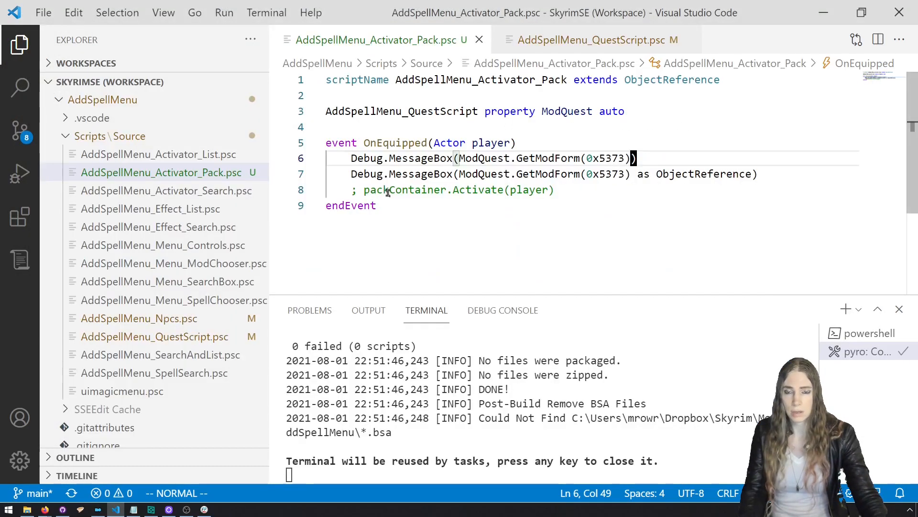
{"action": "left_click_drag", "start_coordinate": [352, 175], "coordinate": [456, 182]}
{"action": "key", "text": "d"}
{"action": "key", "text": "dollar"}
{"action": "key", "text": "a"}
{"action": "key", "text": "BackSpace"}
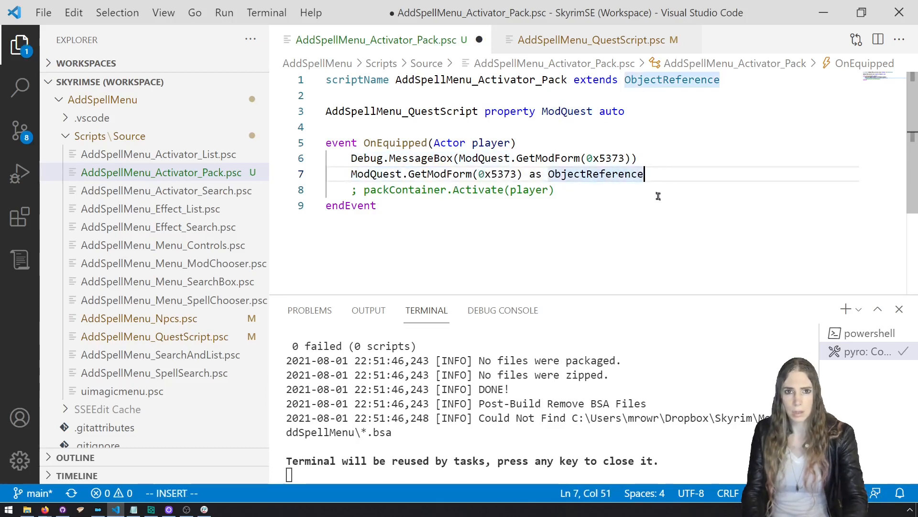
Assign the cast GetModForm expression to a new variable declared as "ObjectReference packContainer".
{"action": "left_click", "coordinate": [353, 175]}
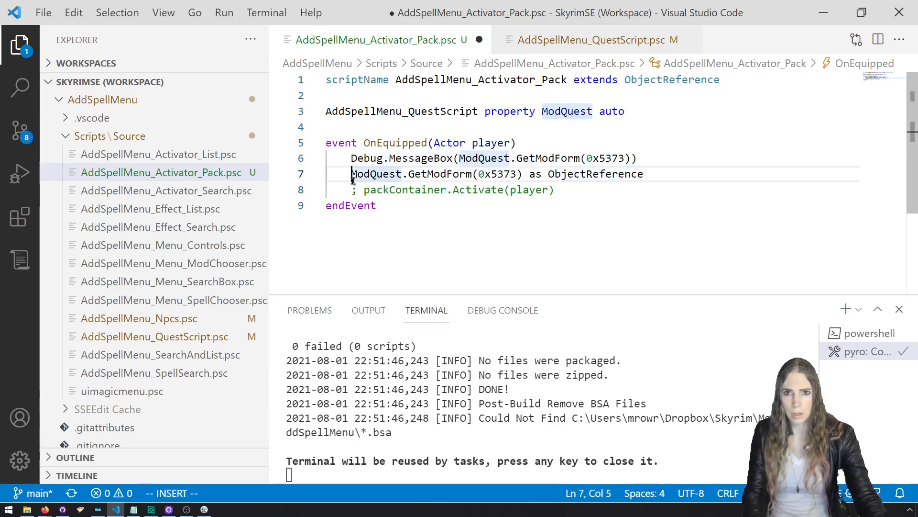
{"action": "type", "text": "ObjectRe"}
{"action": "type", "text": "ference packC o"}
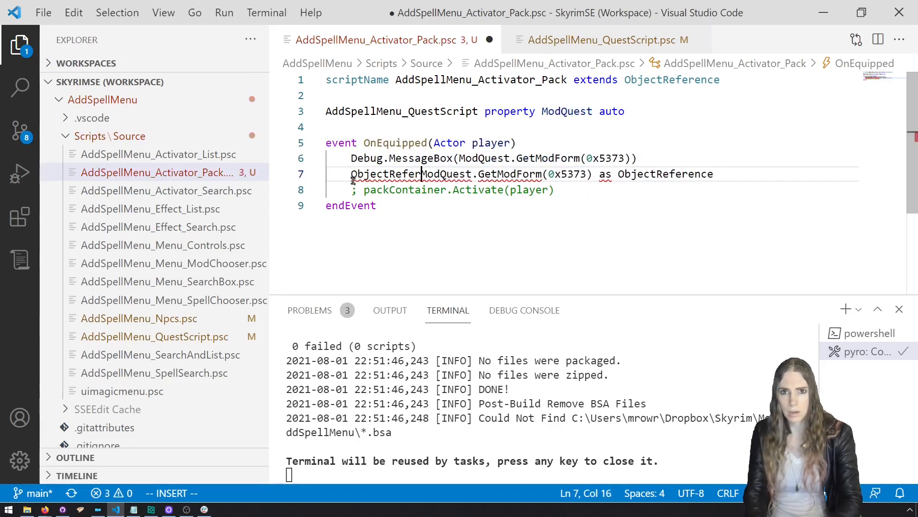
{"action": "key", "text": "BackSpace"}
{"action": "key", "text": "BackSpace"}
{"action": "key", "text": "BackSpace"}
{"action": "type", "text": "Container ="}
{"action": "key", "text": "Escape"}
Delete the remaining Debug.MessageBox line, uncomment "packContainer.Activate(player)", and save and build the scripts.
{"action": "key", "text": "k"}
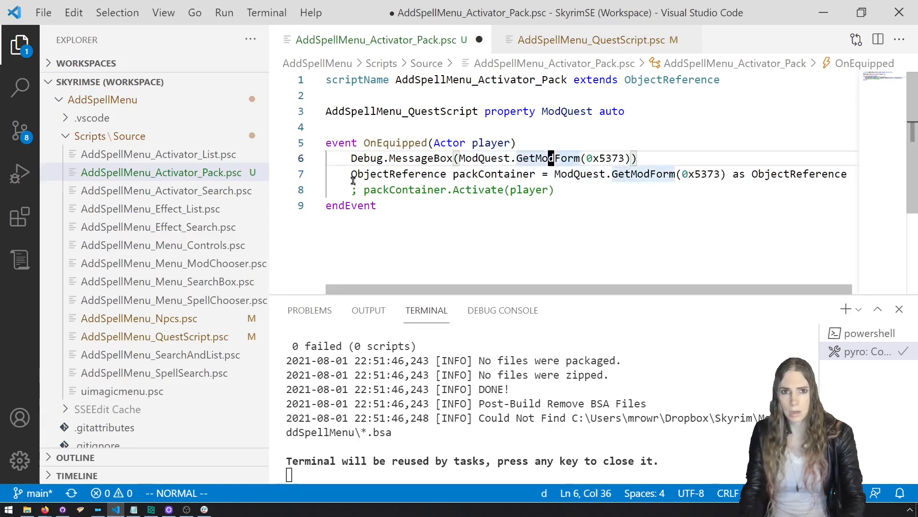
{"action": "key", "text": "d"}
{"action": "key", "text": "d"}
{"action": "key", "text": "j"}
{"action": "key", "text": "d"}
{"action": "key", "text": "w"}
{"action": "key", "text": "ctrl+s"}
{"action": "key", "text": "ctrl+shift+b"}
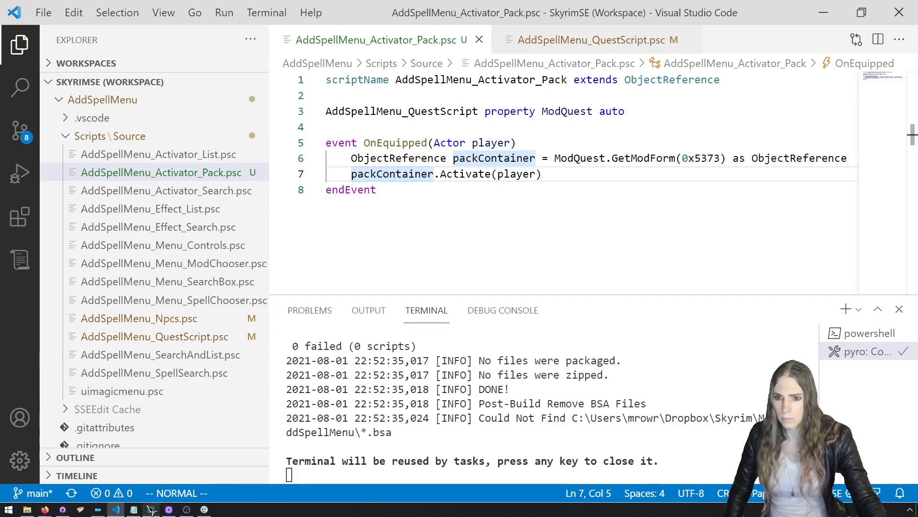
Run the script build again for the AddSpellMenu project.
{"action": "mouse_move", "coordinate": [106, 511]}
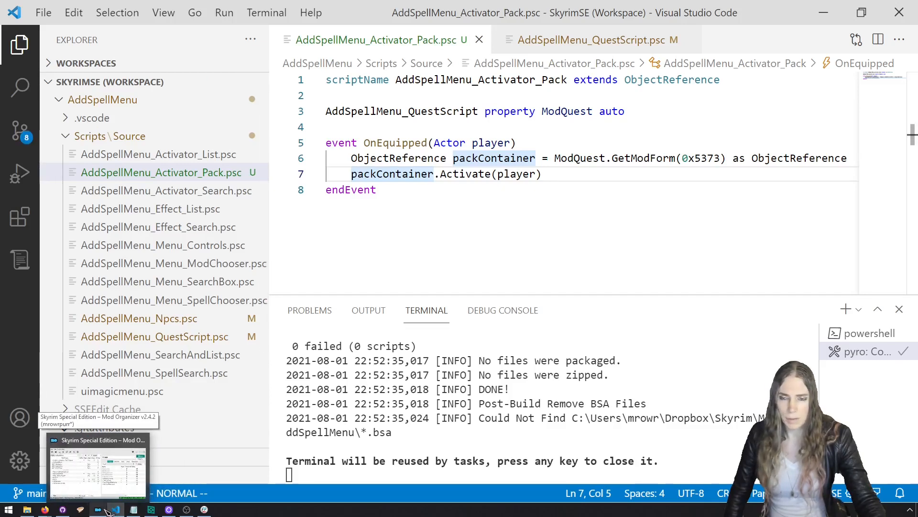
{"action": "left_click", "coordinate": [378, 199]}
{"action": "key", "text": "ctrl+shift+b"}
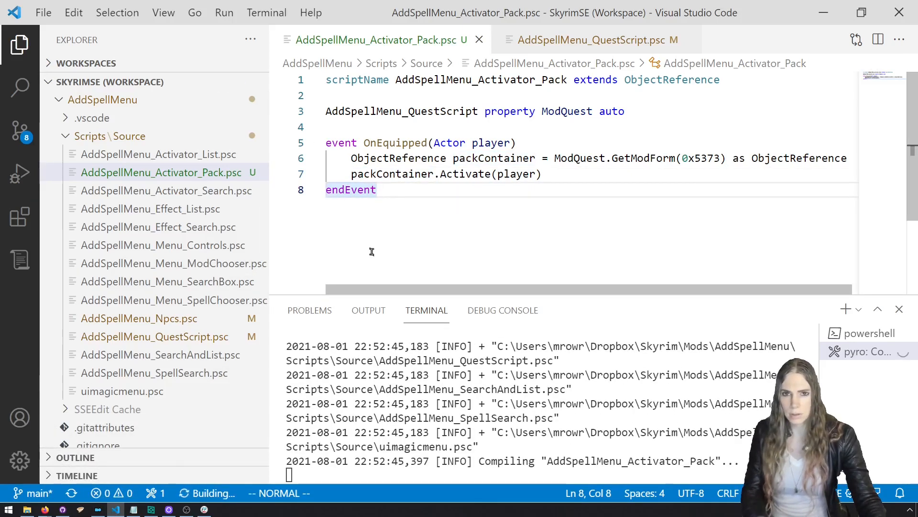
Run SKSE again from Mod Organizer and load into Riverwood with "coc riverwood".
{"action": "left_click", "coordinate": [100, 510]}
{"action": "left_click", "coordinate": [824, 113]}
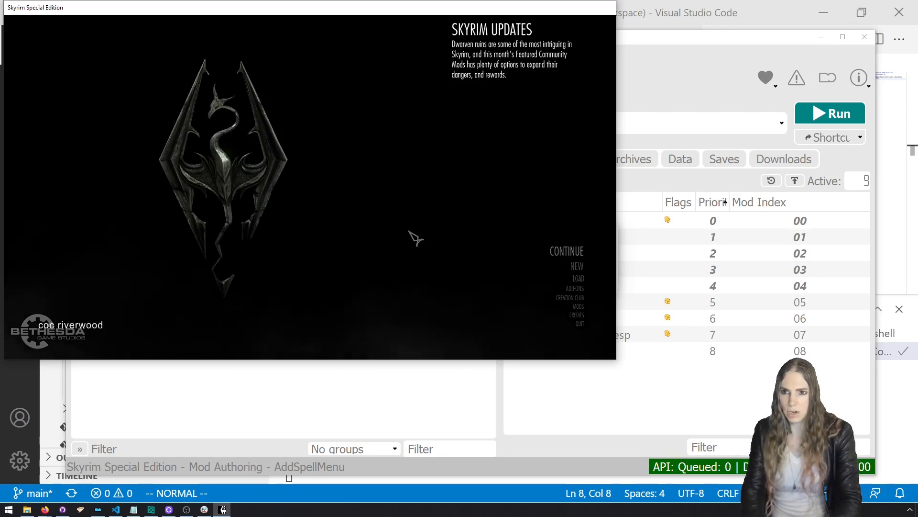
{"action": "key", "text": "Return"}
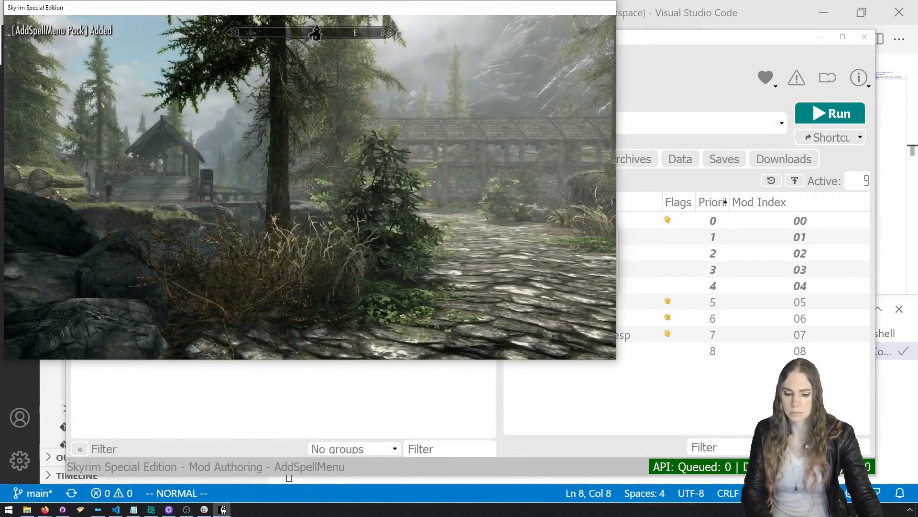
Try the [AddSpellMenu Pack] item from the inventory, quit the game with "qqq", and return to the packContainer declaration in Visual Studio Code.
{"action": "key", "text": "i"}
{"action": "left_click", "coordinate": [173, 78]}
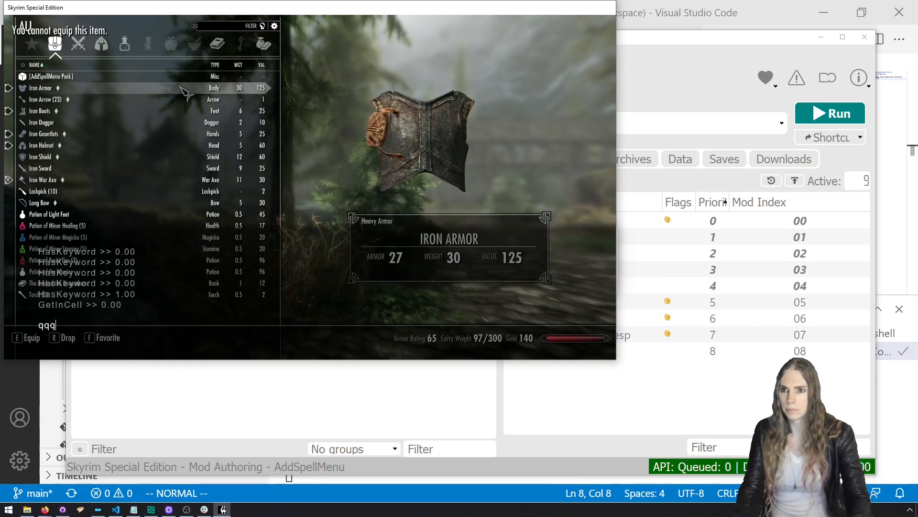
{"action": "key", "text": "Return"}
{"action": "key", "text": "alt+Tab"}
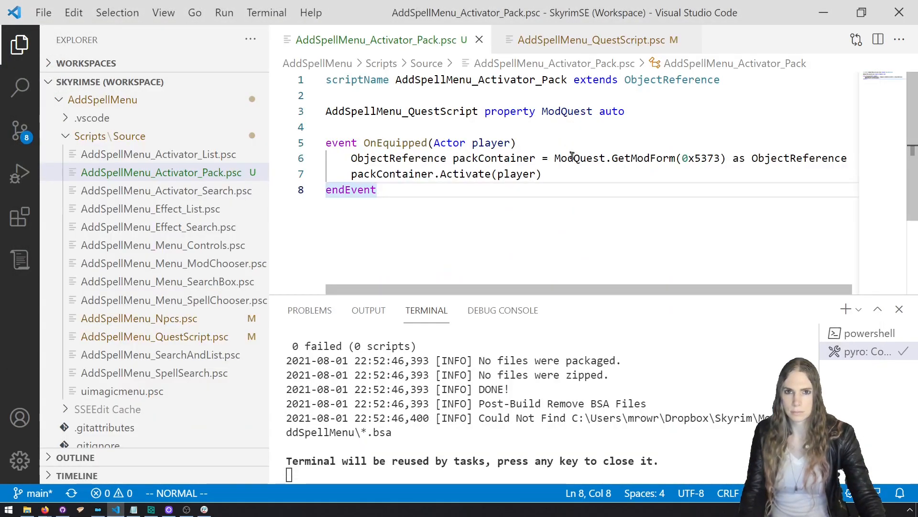
{"action": "left_click", "coordinate": [577, 158]}
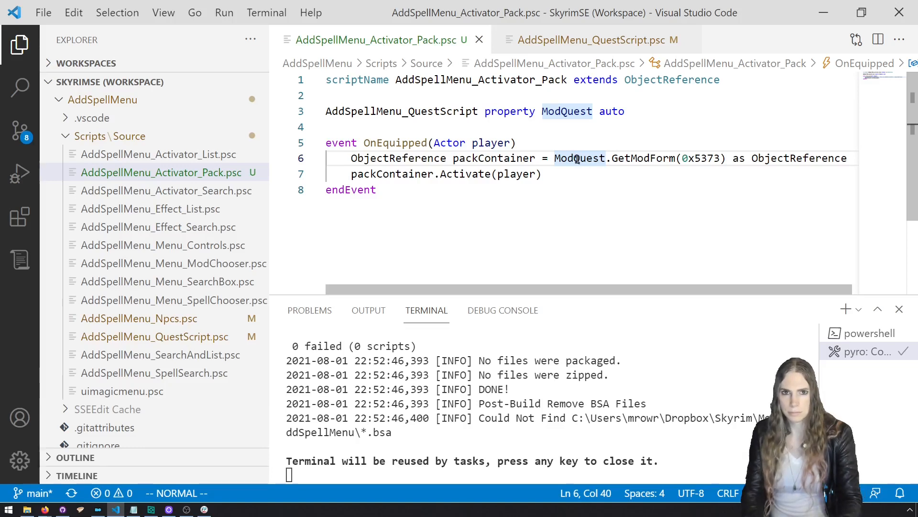
{"action": "key", "text": "o"}
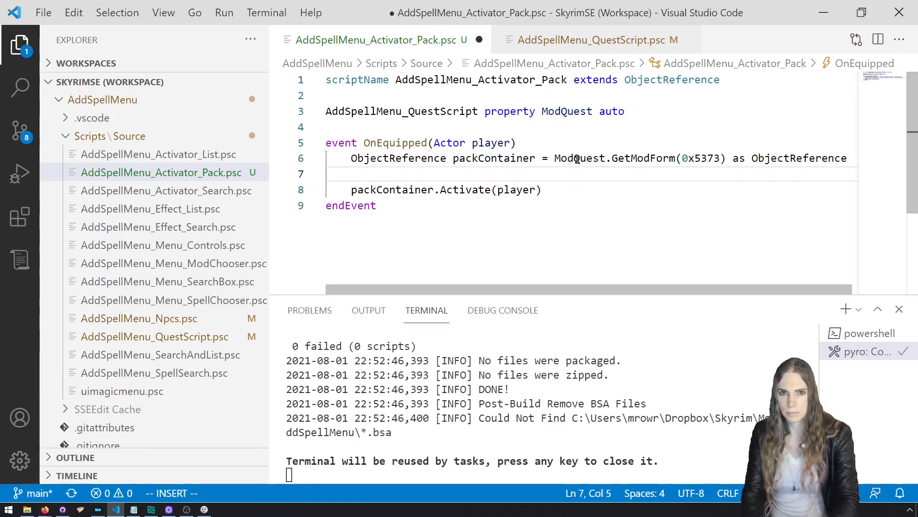
{"action": "key", "text": "BackSpace"}
{"action": "key", "text": "BackSpace"}
{"action": "key", "text": "Up"}
{"action": "key", "text": "Return"}
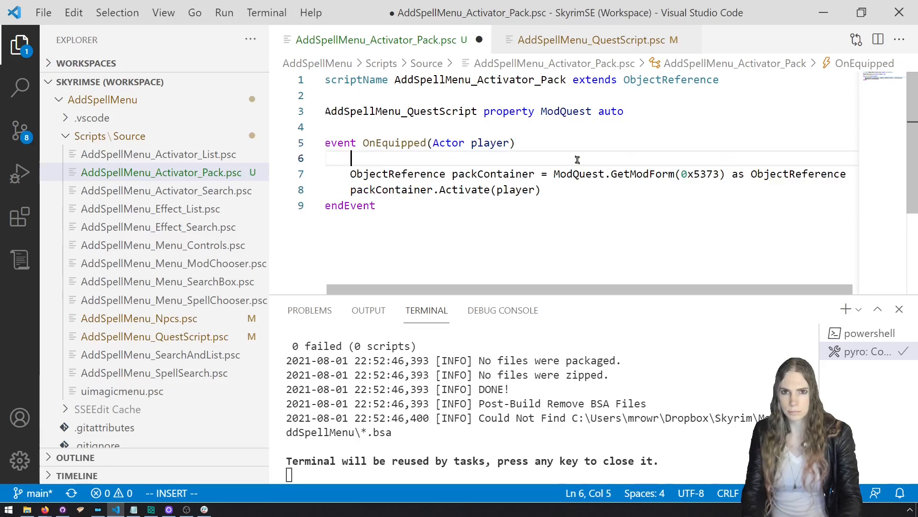
{"action": "key", "text": "Escape"}
{"action": "key", "text": "d"}
{"action": "key", "text": "d"}
Add a call to AddSpellMenu_Menu_Controls.CloseInventoryMenu() on a new line before packContainer.Activate(player).
{"action": "type", "text": "oAddspellm"}
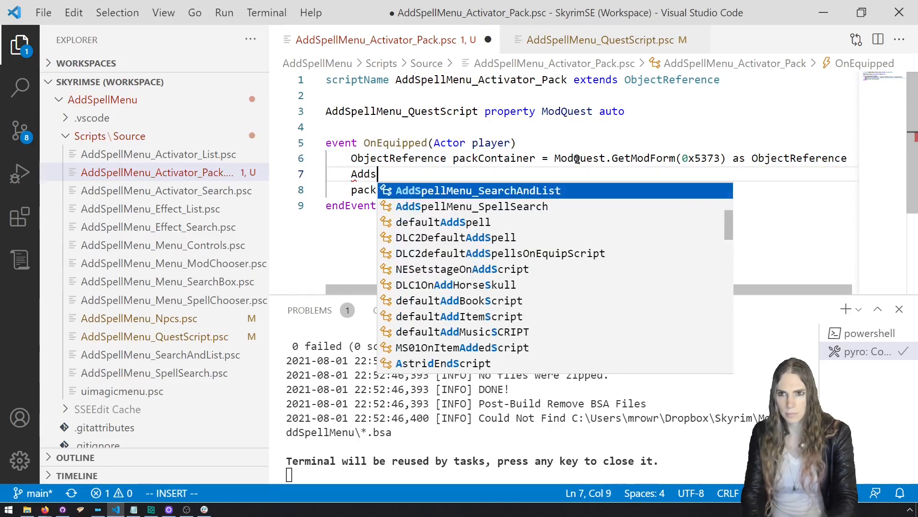
{"action": "key", "text": "Up"}
{"action": "key", "text": "Up"}
{"action": "key", "text": "Up"}
{"action": "key", "text": "Up"}
{"action": "key", "text": "Up"}
{"action": "key", "text": "Up"}
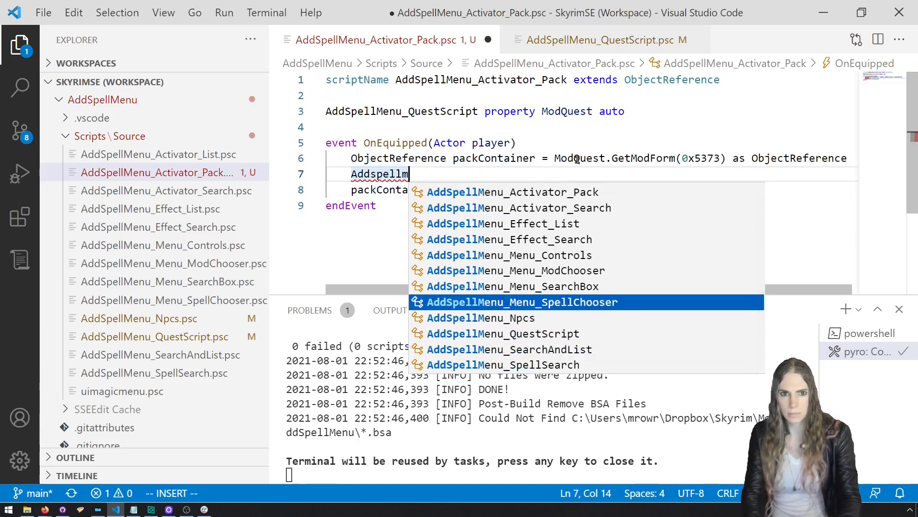
{"action": "key", "text": "Return"}
{"action": "type", "text": ".C"}
{"action": "key", "text": "Return"}
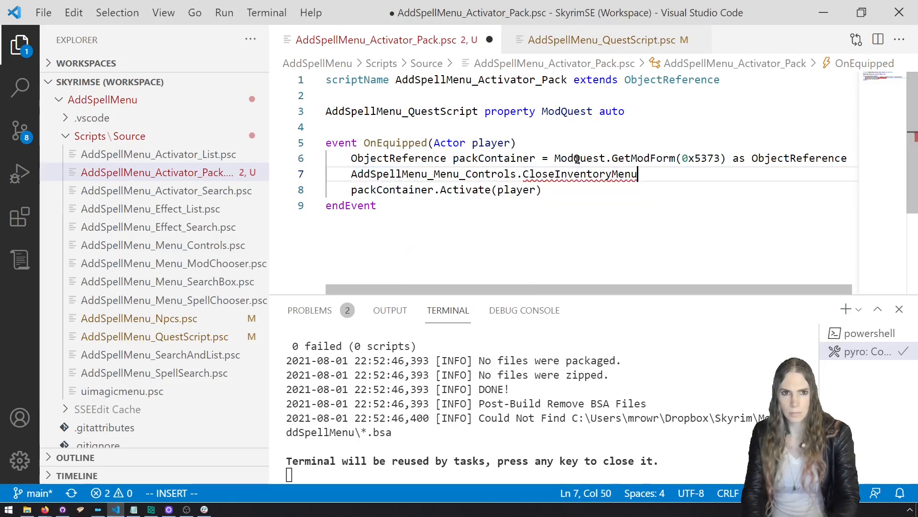
{"action": "type", "text": "()"}
Save the script, build the project, and switch to Mod Organizer.
{"action": "key", "text": "ctrl+s"}
{"action": "key", "text": "ctrl+shift+b"}
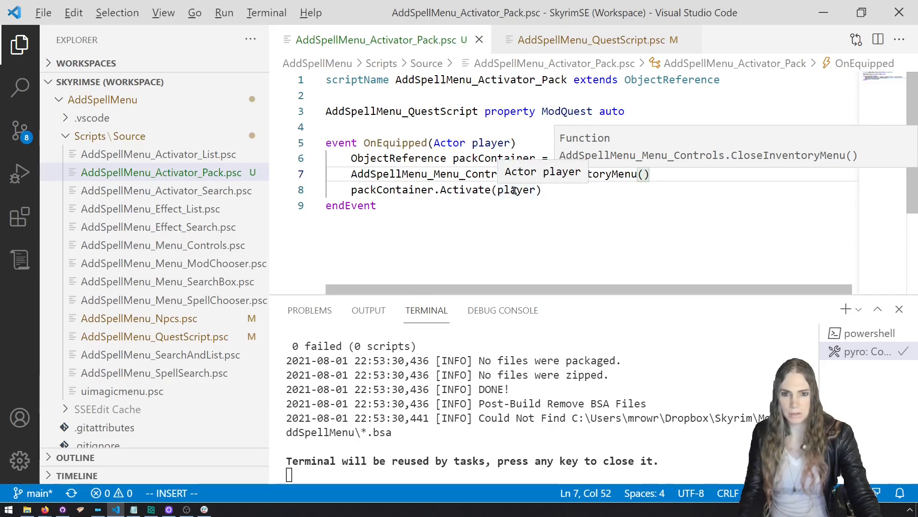
{"action": "key", "text": "alt+Tab"}
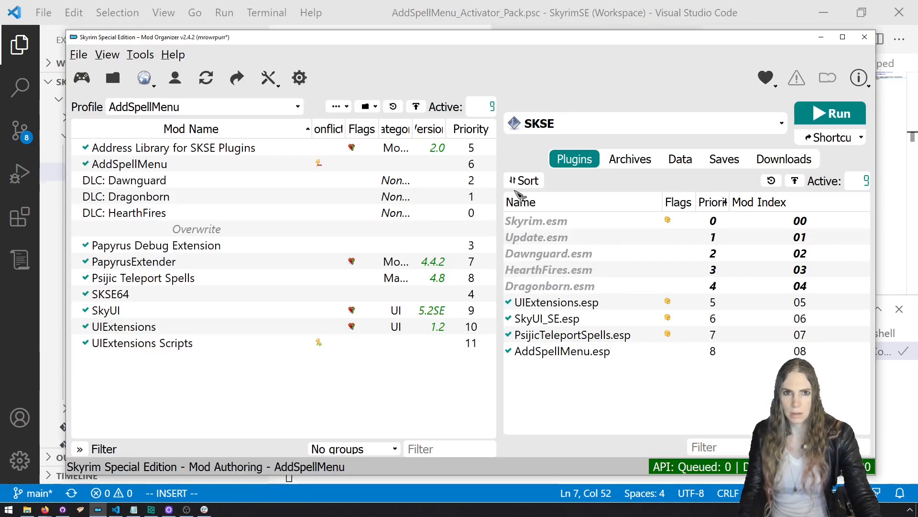
Run SKSE from Mod Organizer and load into Riverwood with "coc riverwood".
{"action": "left_click", "coordinate": [819, 122]}
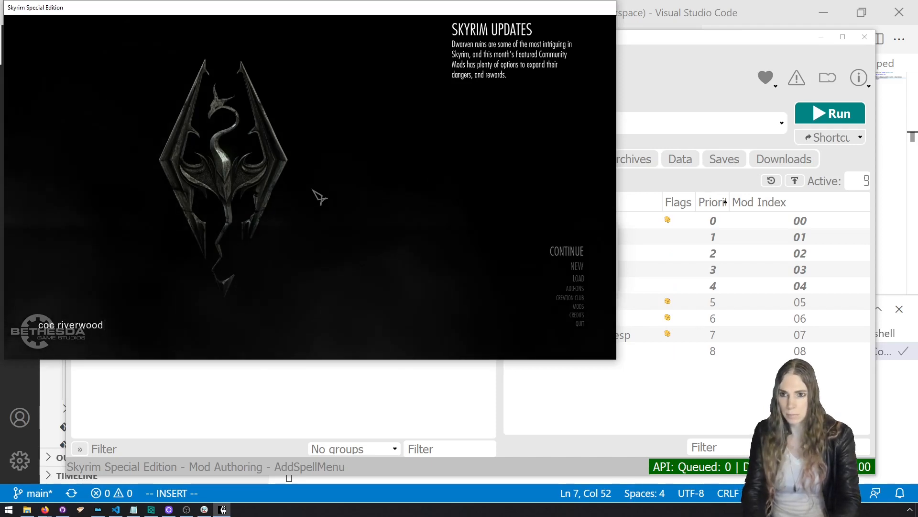
{"action": "key", "text": "Return"}
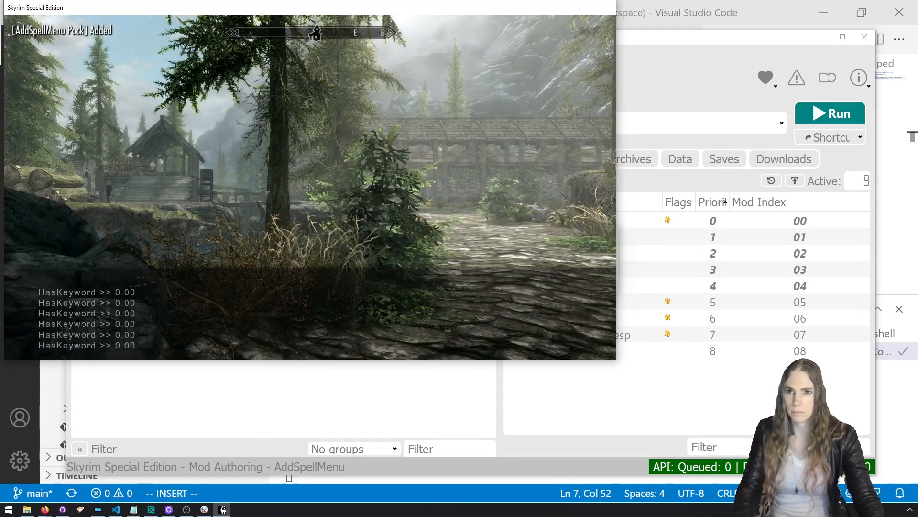
{"action": "key", "text": "grave"}
Open the [AddSpellMenu Pack] from the inventory and take the [AddSpellMenu Search] and [AddSpellMenu] items out of it.
{"action": "key", "text": "i"}
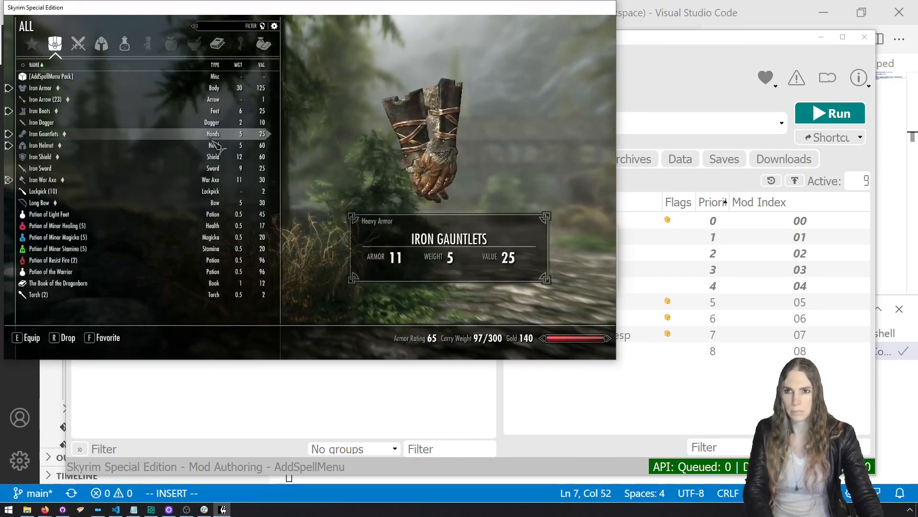
{"action": "left_click", "coordinate": [125, 76]}
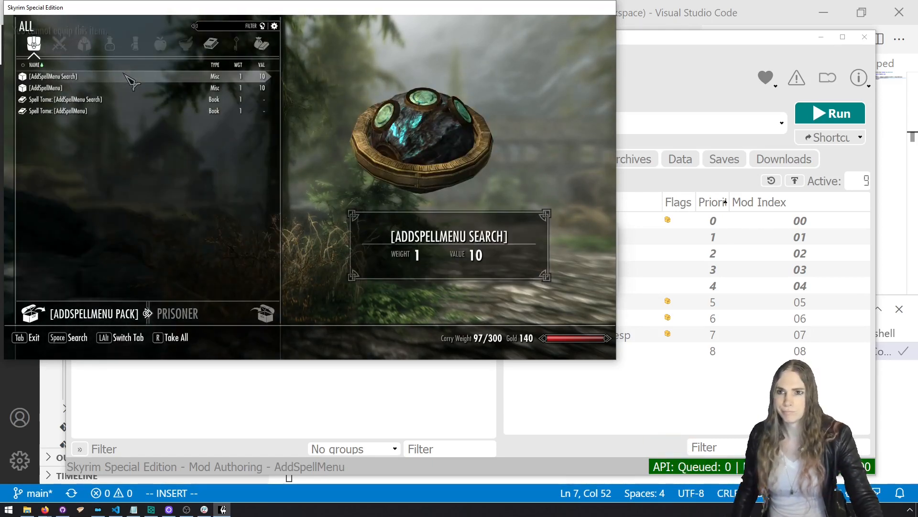
{"action": "double_click", "coordinate": [123, 73]}
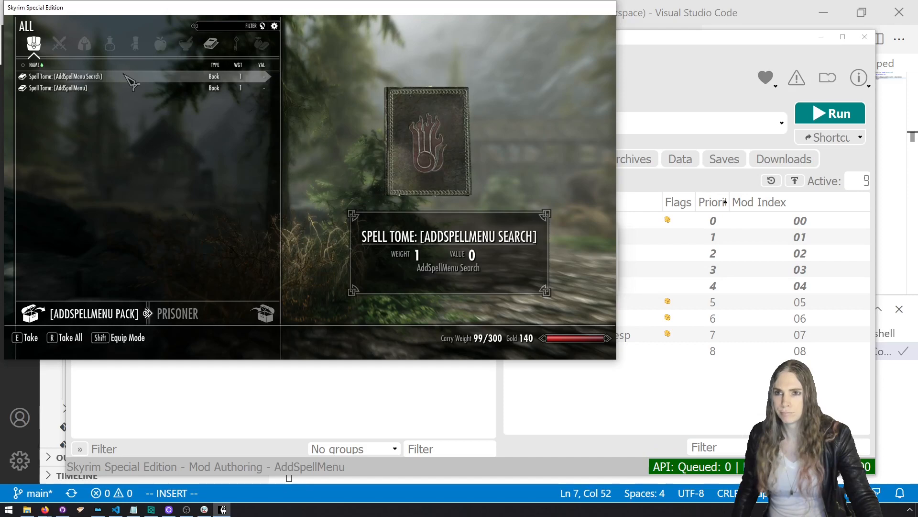
Leave the pack, use the [AddSpellMenu Search] item from the inventory, and accept its text prompt without entering anything.
{"action": "key", "text": "Tab"}
{"action": "key", "text": "i"}
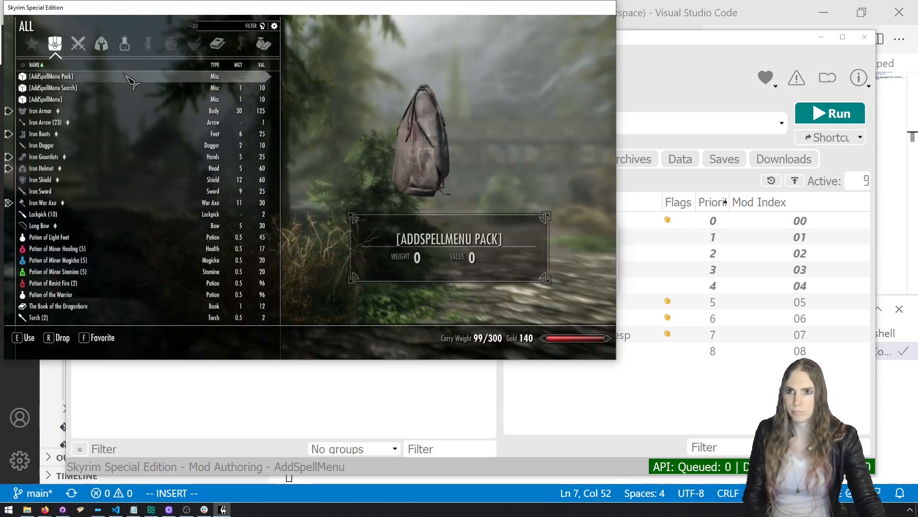
{"action": "left_click", "coordinate": [144, 89]}
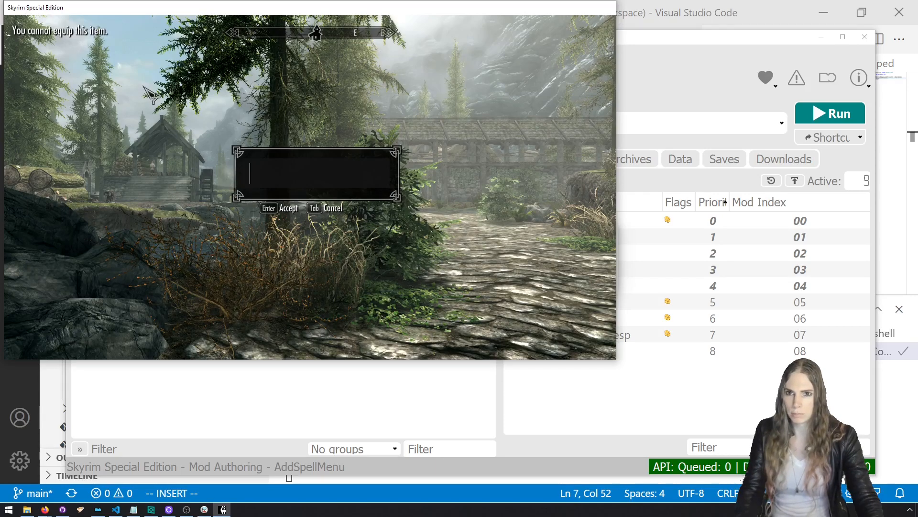
{"action": "key", "text": "Return"}
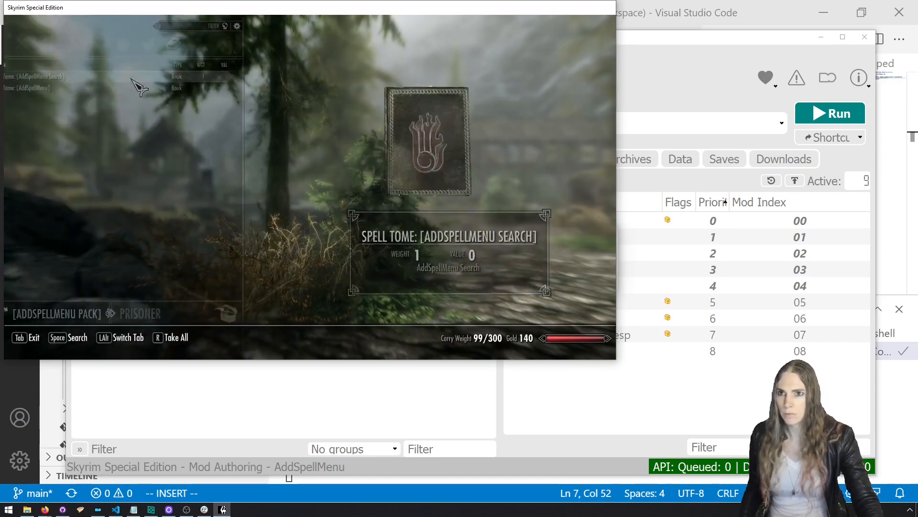
Take both AddSpellMenu spell tomes out of the pack, and reopen the [AddSpellMenu Pack] from the inventory to check its contents.
{"action": "left_click", "coordinate": [144, 91]}
{"action": "left_click", "coordinate": [144, 77]}
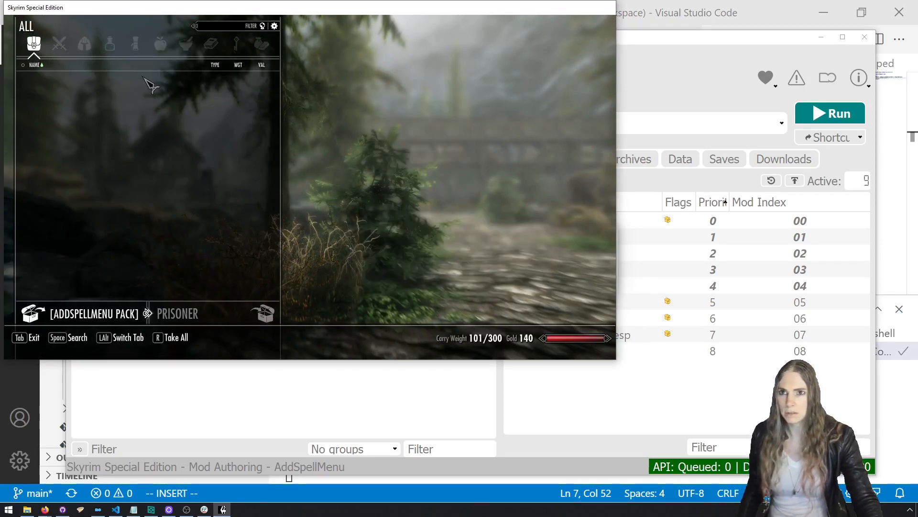
{"action": "key", "text": "Tab"}
{"action": "key", "text": "i"}
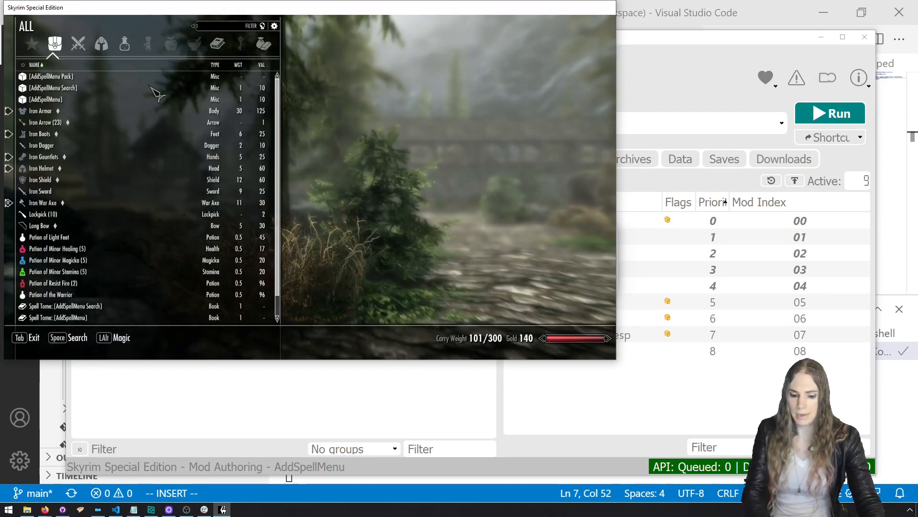
{"action": "left_click", "coordinate": [126, 79]}
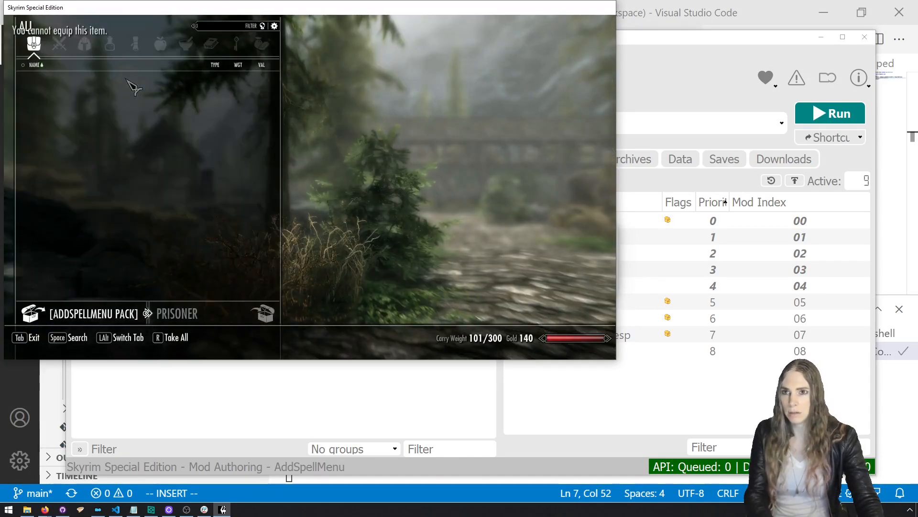
Close the pack, quit the game with the "qqq" console command, and switch to Visual Studio Code.
{"action": "key", "text": "Tab"}
{"action": "key", "text": "grave"}
{"action": "type", "text": "qqq"}
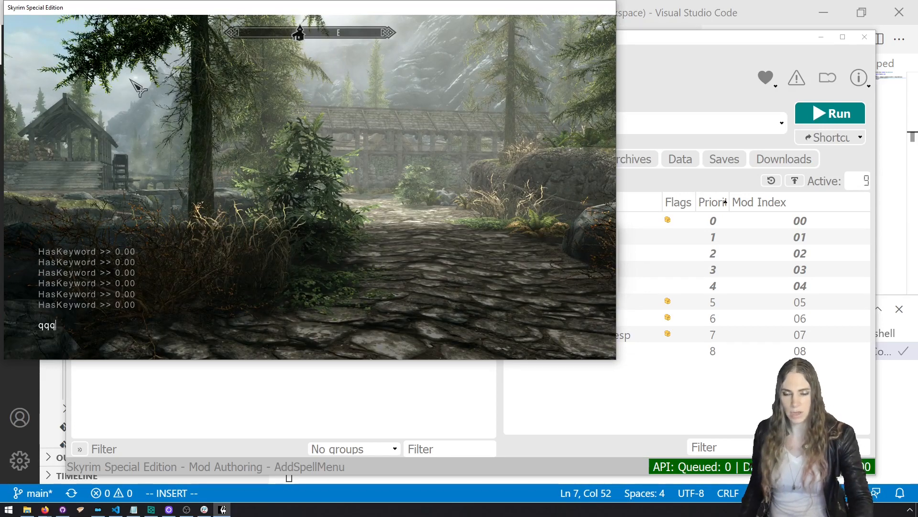
{"action": "key", "text": "Return"}
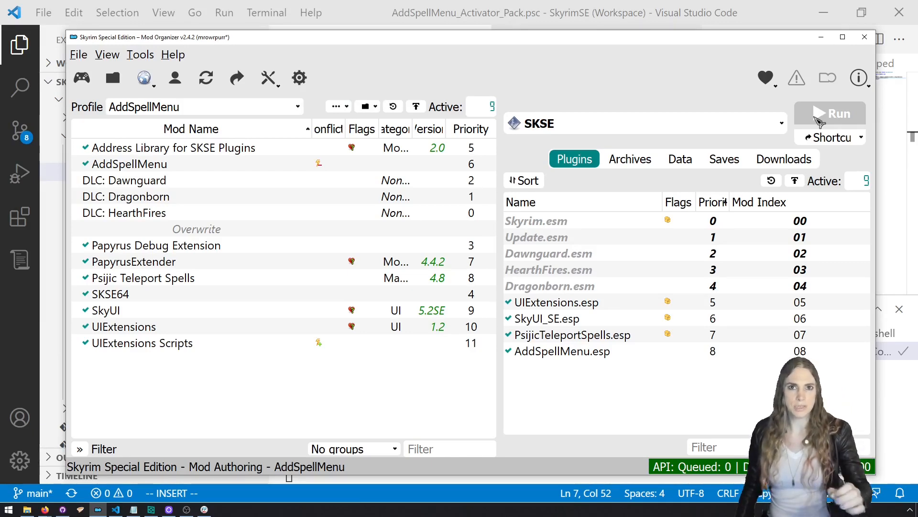
{"action": "left_click", "coordinate": [663, 28]}
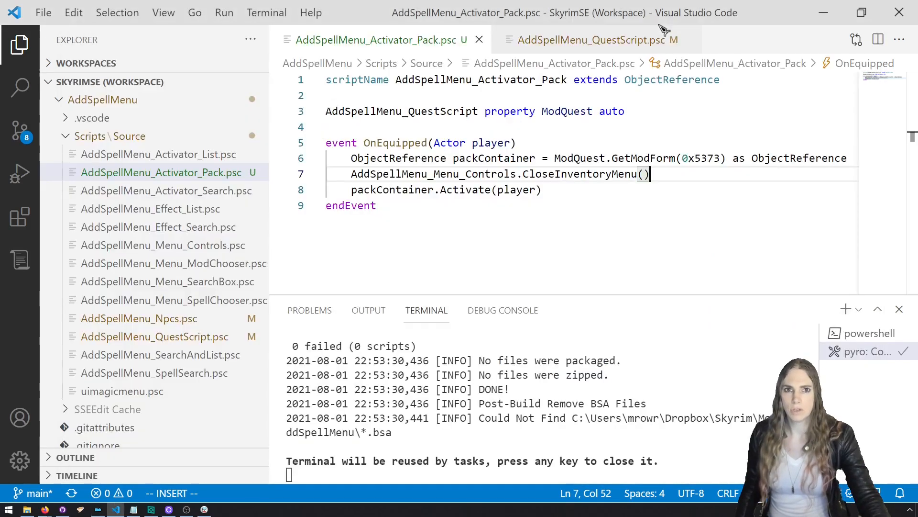
Add the event header "event OnItemRemoved(Form item, int count)" below the OnEquipped event, separated by a blank line.
{"action": "left_click", "coordinate": [550, 226]}
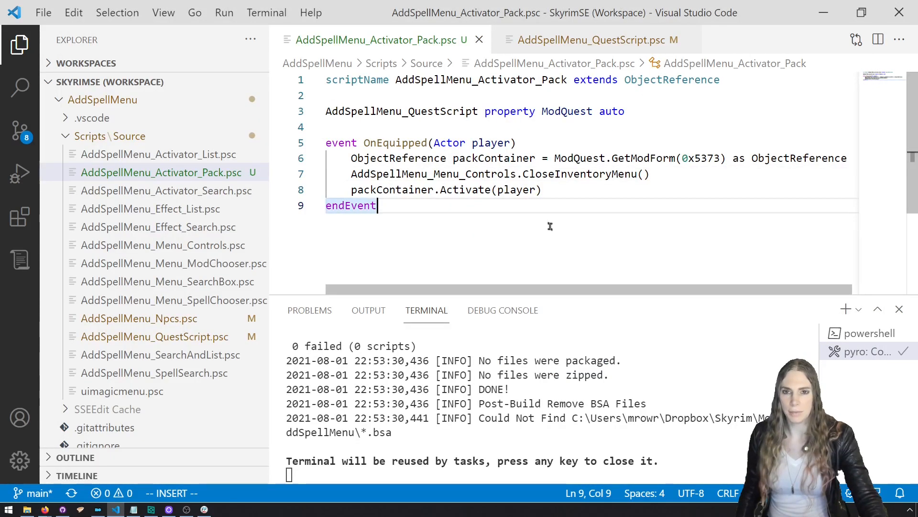
{"action": "key", "text": "Return"}
{"action": "key", "text": "Return"}
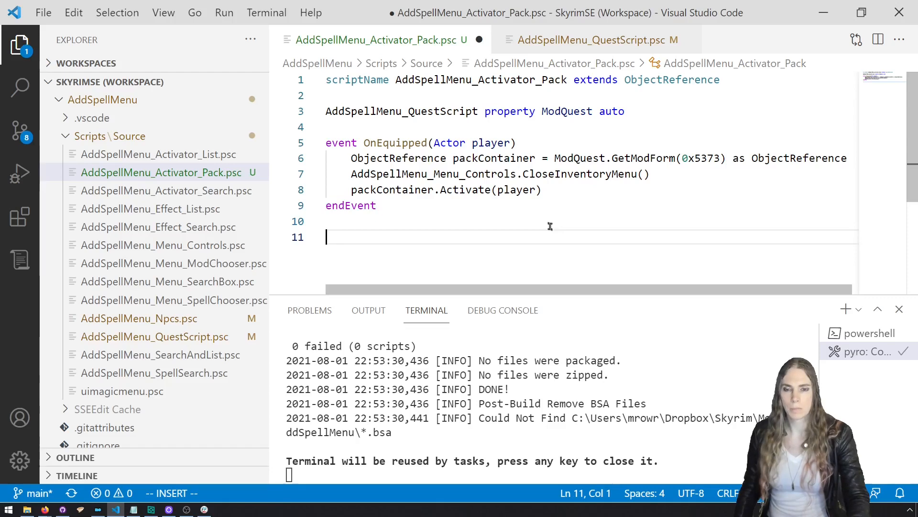
{"action": "type", "text": "event OnI"}
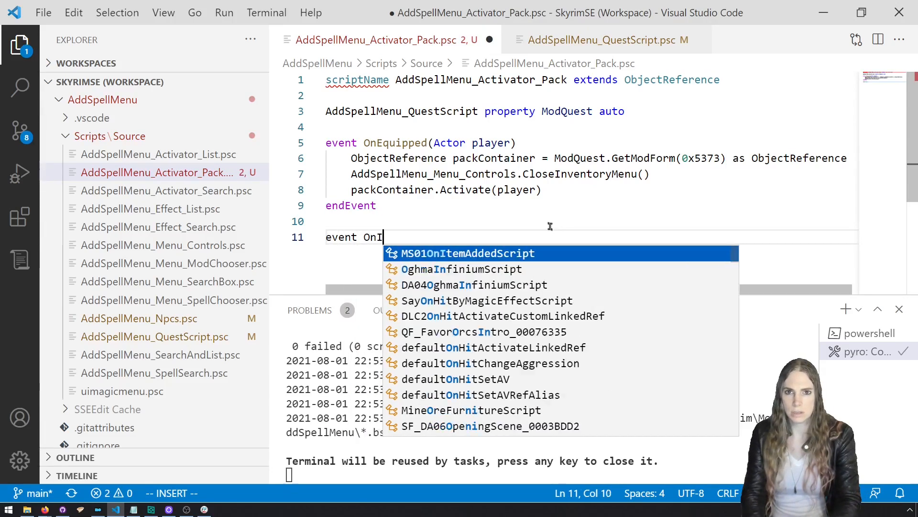
{"action": "type", "text": "temRemoved"}
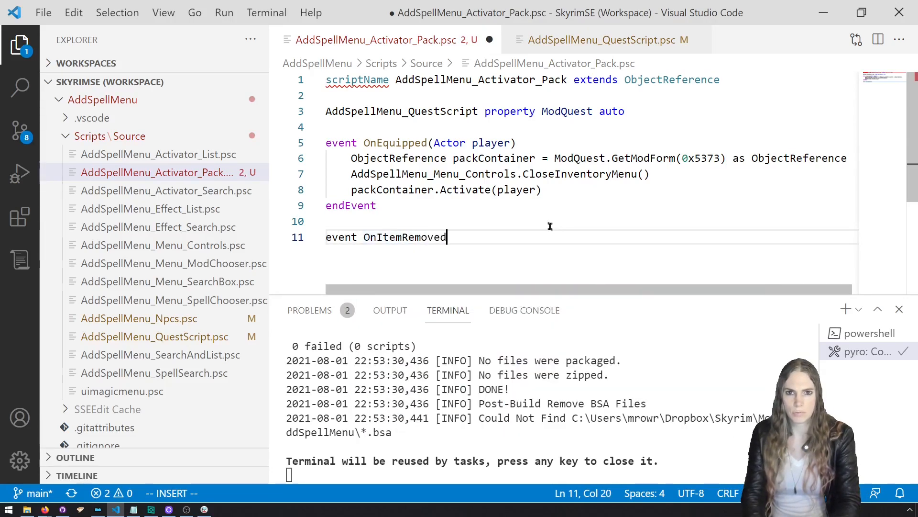
{"action": "type", "text": "("}
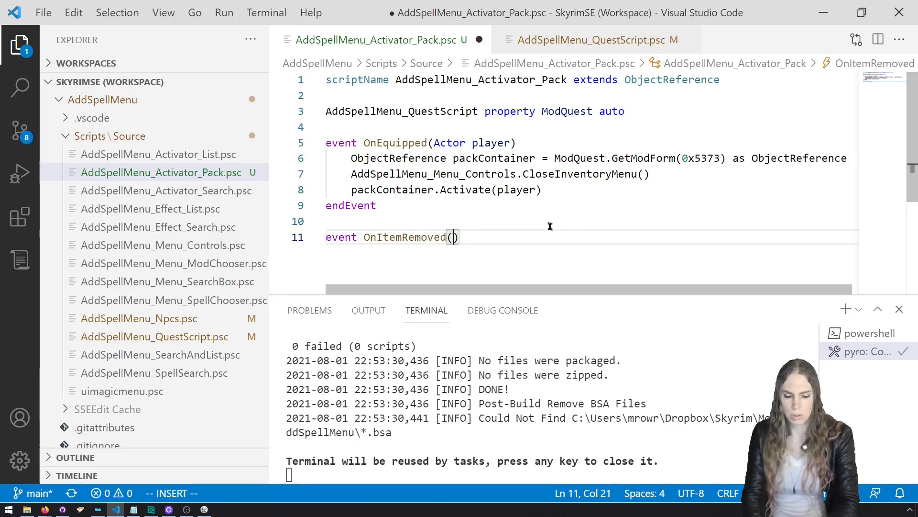
{"action": "type", "text": "Form item, "}
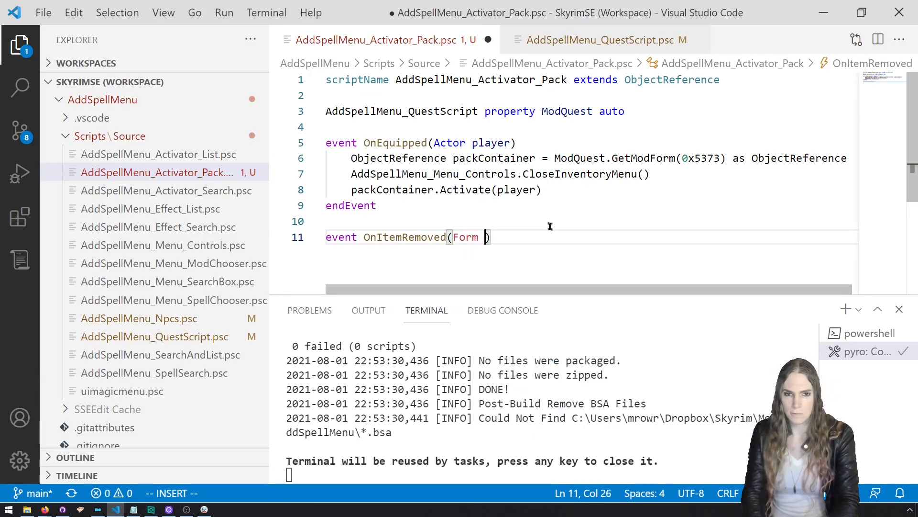
{"action": "type", "text": "int cont"}
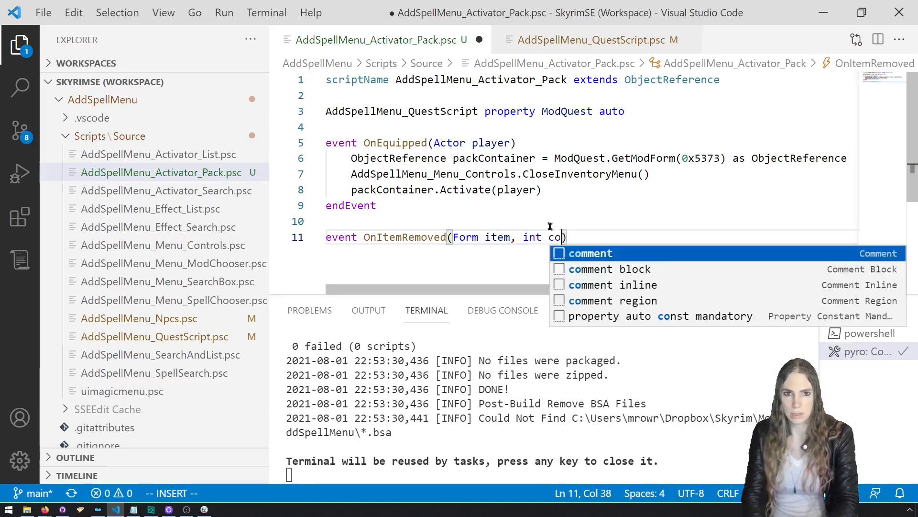
{"action": "key", "text": "BackSpace"}
{"action": "key", "text": "BackSpace"}
{"action": "type", "text": "unt"}
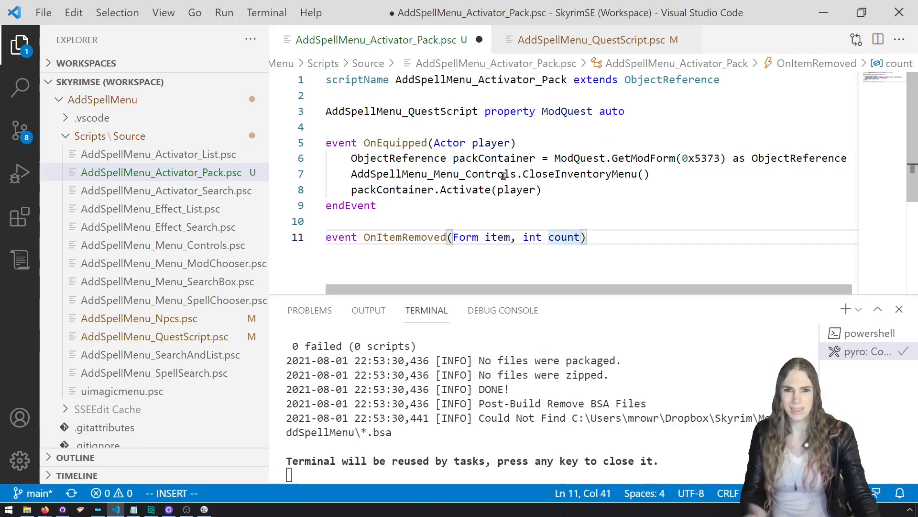
Close the OnItemRemoved event with endEvent, leaving an empty line for its body.
{"action": "key", "text": "End"}
{"action": "key", "text": "Return"}
{"action": "key", "text": "Return"}
{"action": "type", "text": "end"}
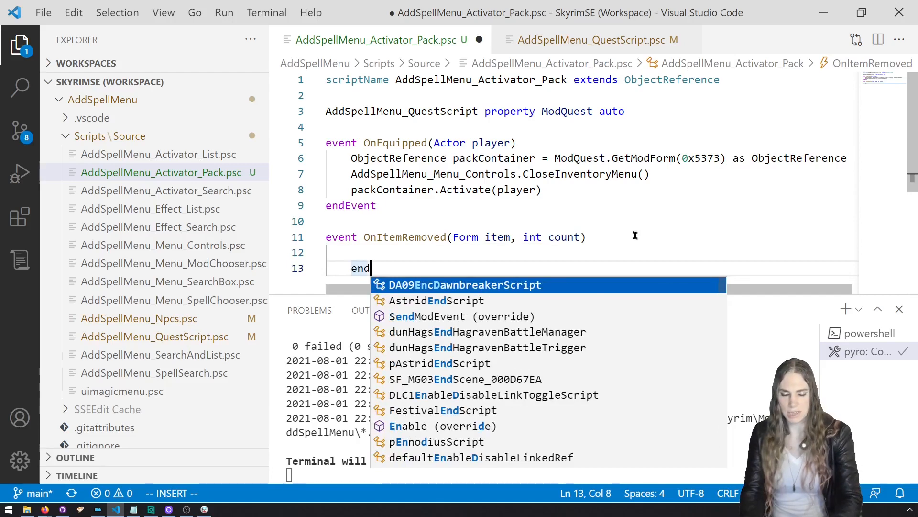
{"action": "type", "text": "Event"}
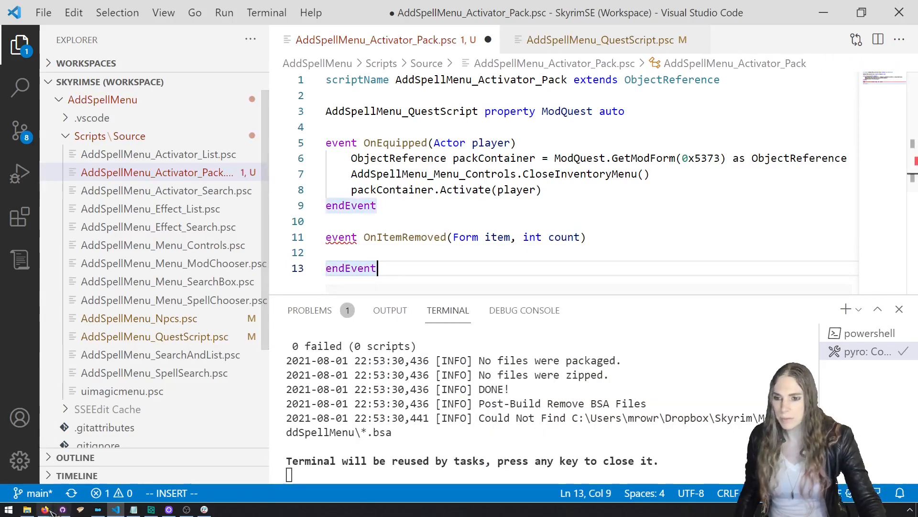
Switch to the browser and search the Creation Kit wiki for "oneventremoved".
{"action": "mouse_move", "coordinate": [46, 510]}
{"action": "left_click", "coordinate": [208, 481]}
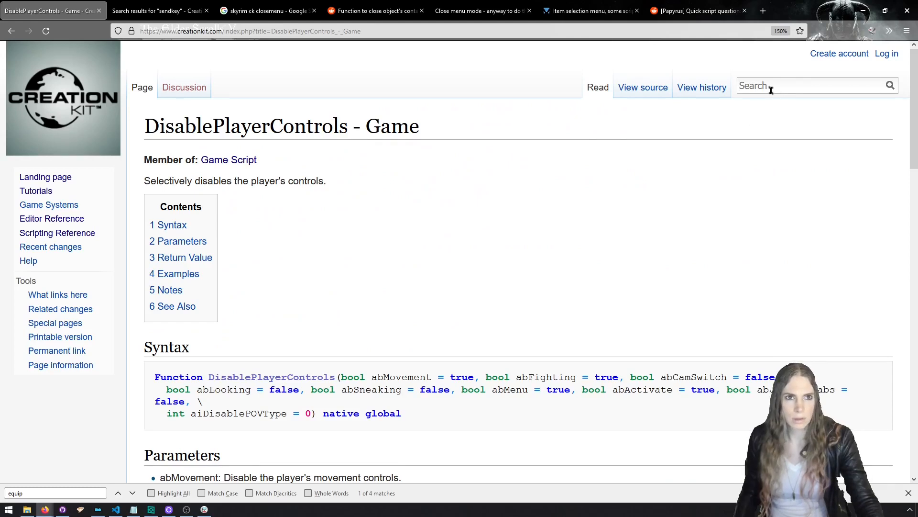
{"action": "left_click", "coordinate": [771, 90]}
{"action": "type", "text": "oneven"}
{"action": "key", "text": "Return"}
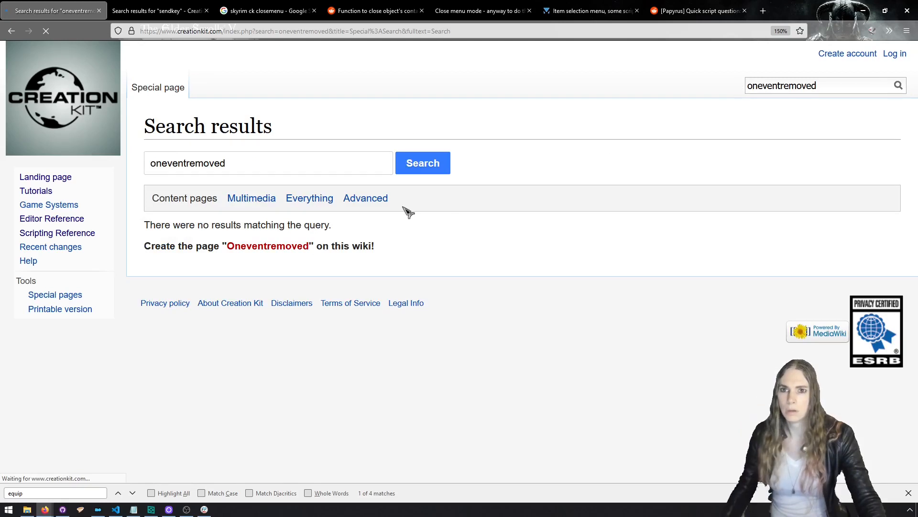
Open the wiki's Category:Events page, find "added" on it, and open the OnItemRemoved - ObjectReference page.
{"action": "left_click_drag", "start_coordinate": [239, 163], "coordinate": [207, 165]}
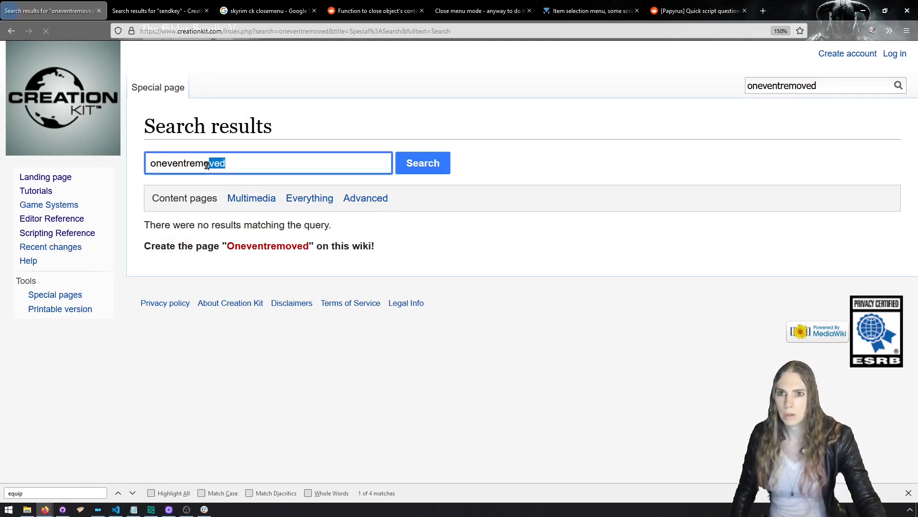
{"action": "left_click", "coordinate": [248, 30]}
{"action": "type", "text": "e"}
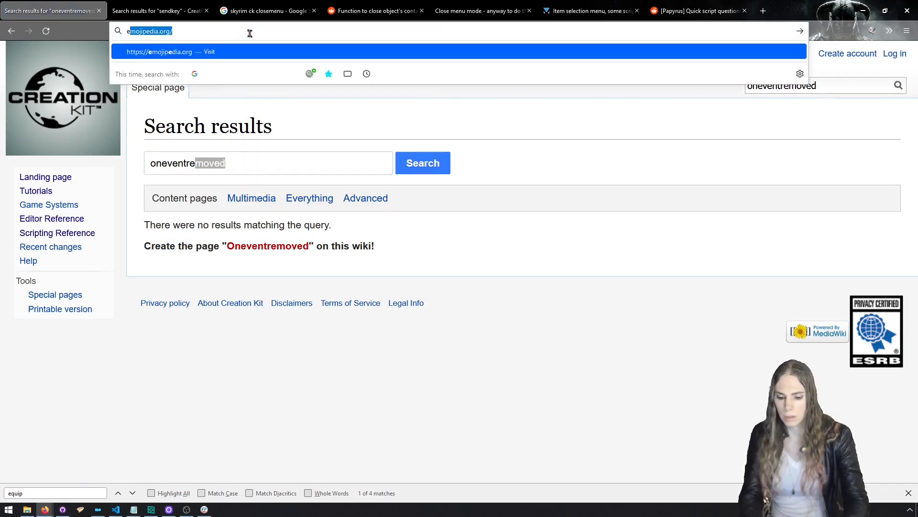
{"action": "type", "text": "n"}
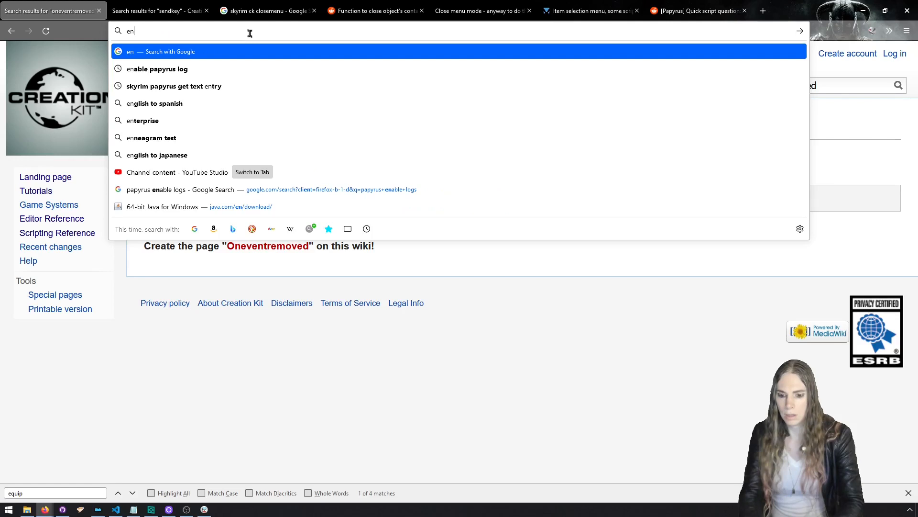
{"action": "type", "text": "vent"}
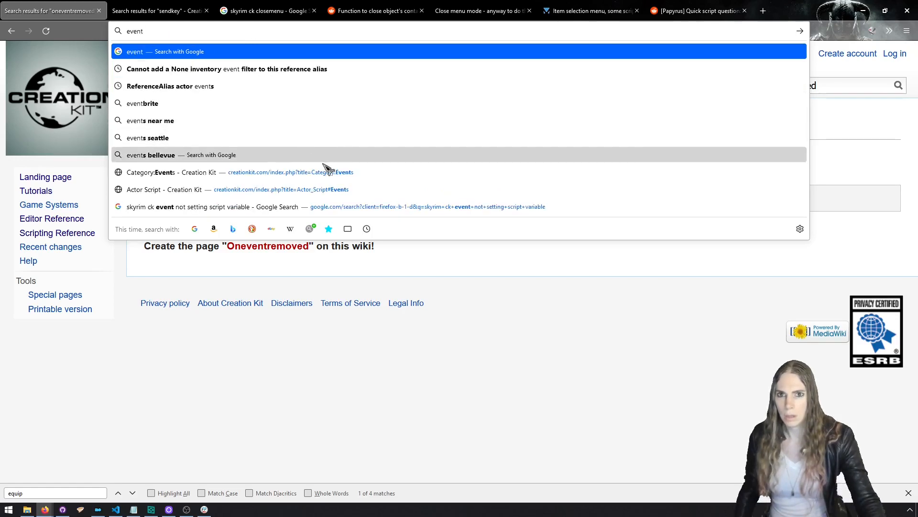
{"action": "left_click", "coordinate": [324, 170]}
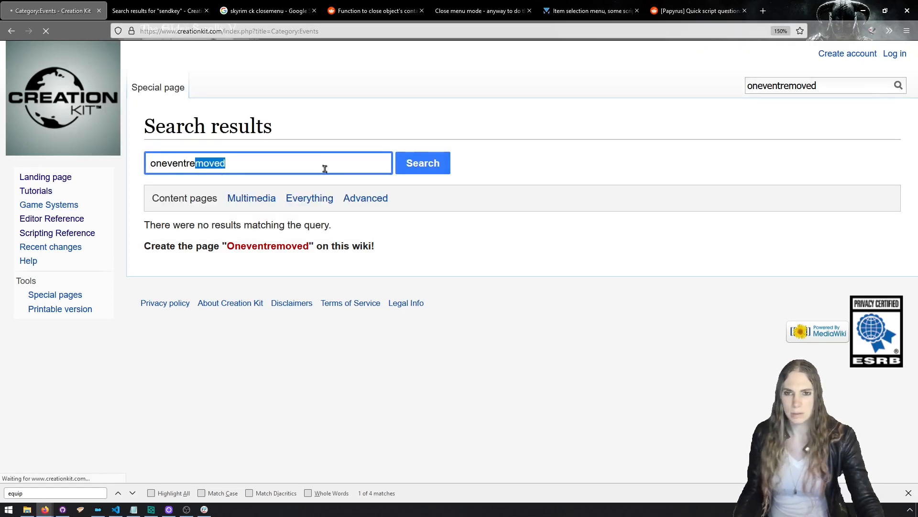
{"action": "type", "text": "added"}
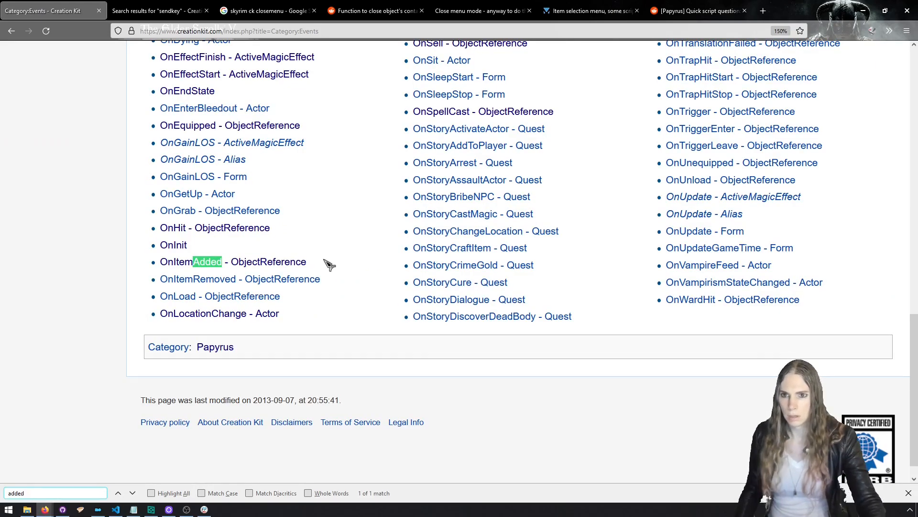
{"action": "left_click", "coordinate": [313, 279]}
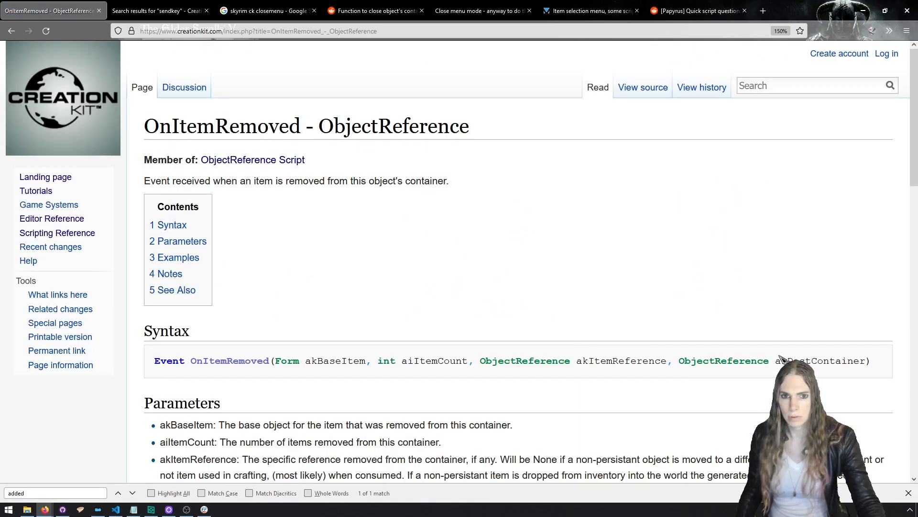
Copy the full OnItemRemoved event signature from the Syntax section and return to Visual Studio Code.
{"action": "left_click_drag", "start_coordinate": [873, 360], "coordinate": [159, 356]}
{"action": "right_click", "coordinate": [159, 356]}
{"action": "left_click", "coordinate": [174, 367]}
{"action": "key", "text": "alt+Tab"}
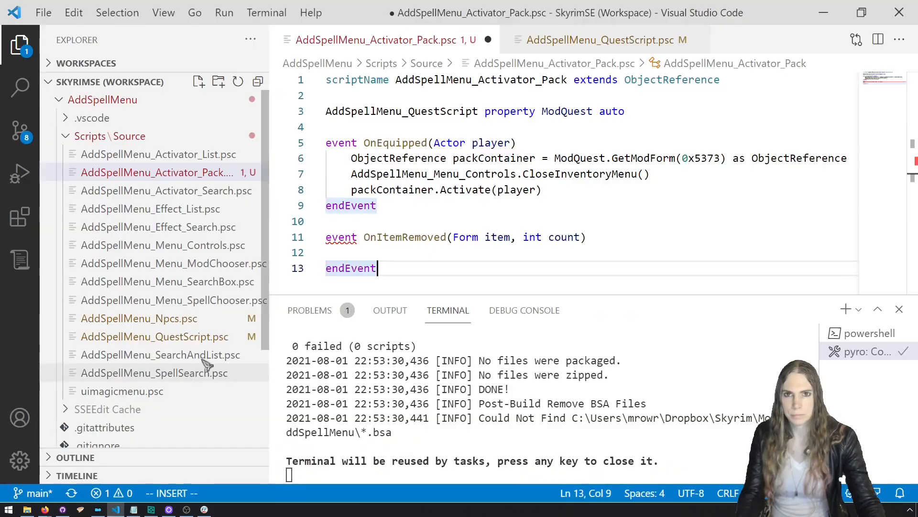
Replace the OnItemRemoved line with the signature copied from the wiki and make its event keyword lowercase.
{"action": "left_click_drag", "start_coordinate": [587, 238], "coordinate": [324, 238]}
{"action": "right_click", "coordinate": [352, 238]}
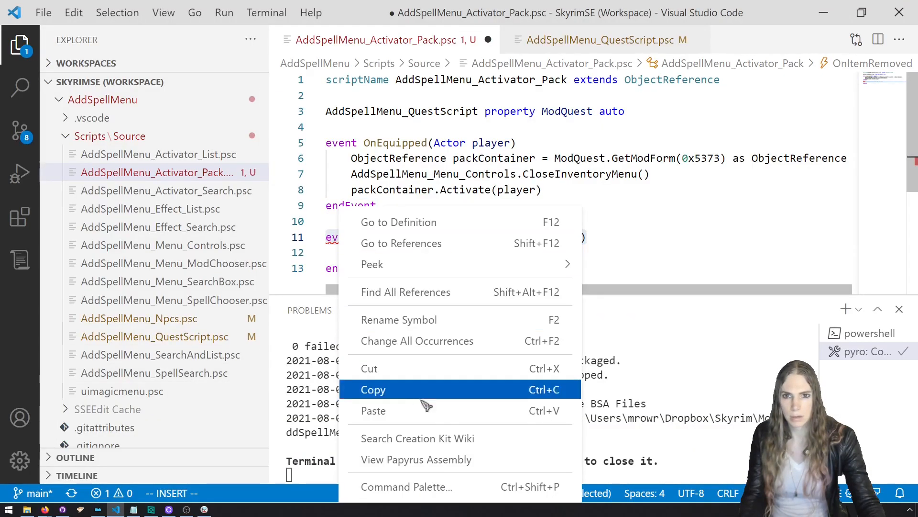
{"action": "key", "text": "ctrl+v"}
{"action": "left_click_drag", "start_coordinate": [344, 238], "coordinate": [290, 240]}
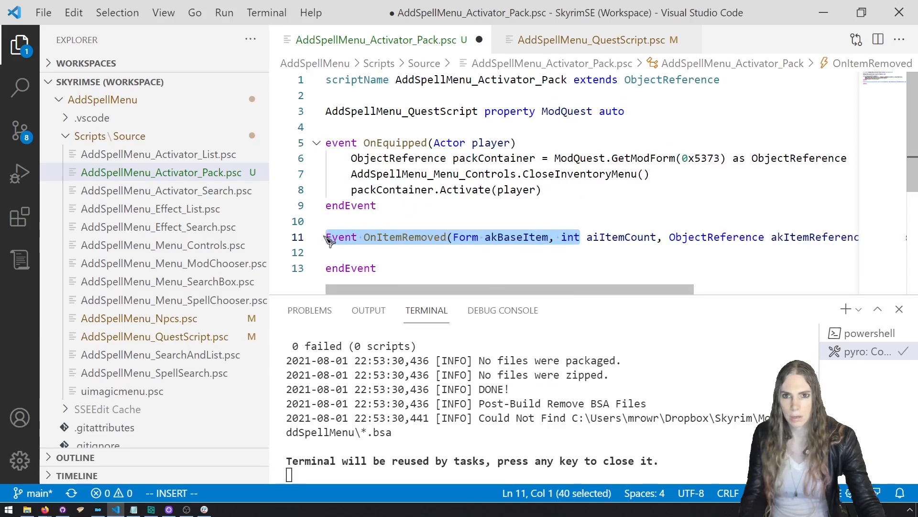
{"action": "left_click", "coordinate": [332, 238]}
{"action": "key", "text": "BackSpace"}
{"action": "type", "text": "e"}
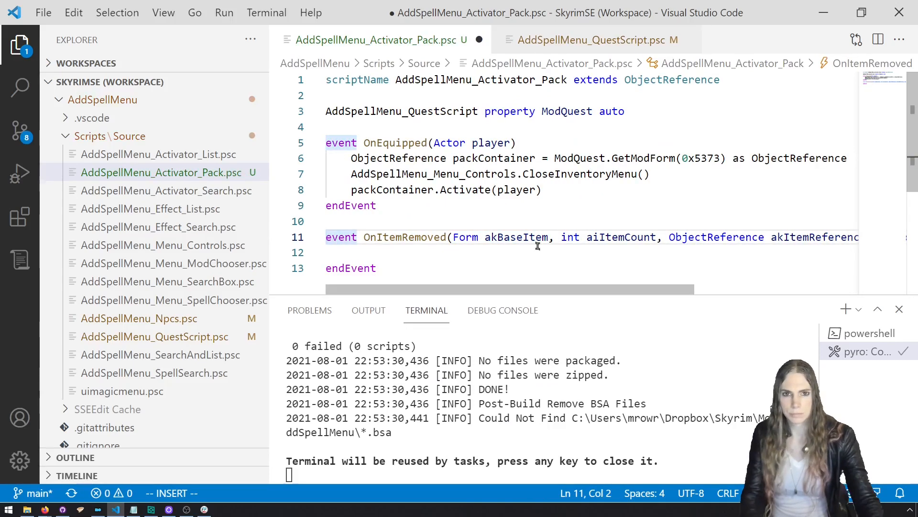
Rename the OnItemRemoved parameters akBaseItem to item and aiItemCount to count, and indent the empty body line.
{"action": "double_click", "coordinate": [516, 238]}
{"action": "type", "text": "for"}
{"action": "key", "text": "BackSpace"}
{"action": "key", "text": "BackSpace"}
{"action": "key", "text": "BackSpace"}
{"action": "type", "text": "item"}
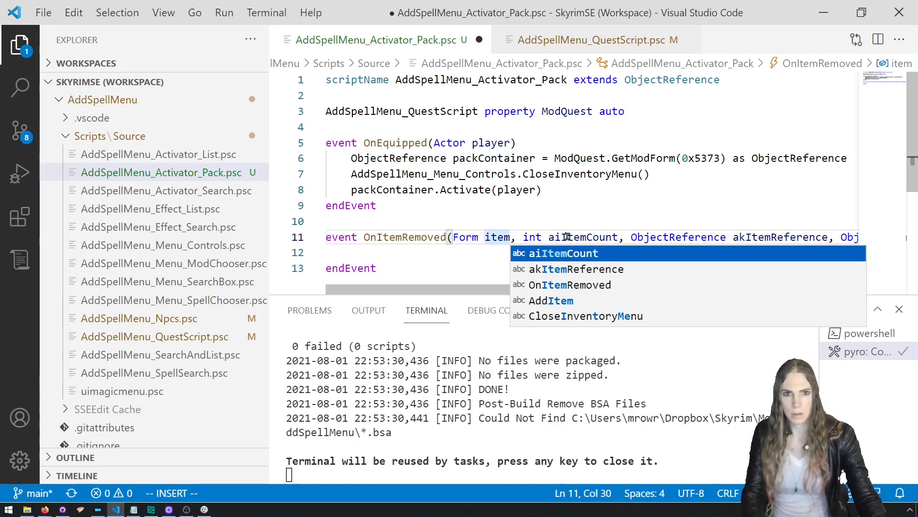
{"action": "double_click", "coordinate": [567, 237]}
{"action": "type", "text": "count"}
{"action": "left_click", "coordinate": [447, 252]}
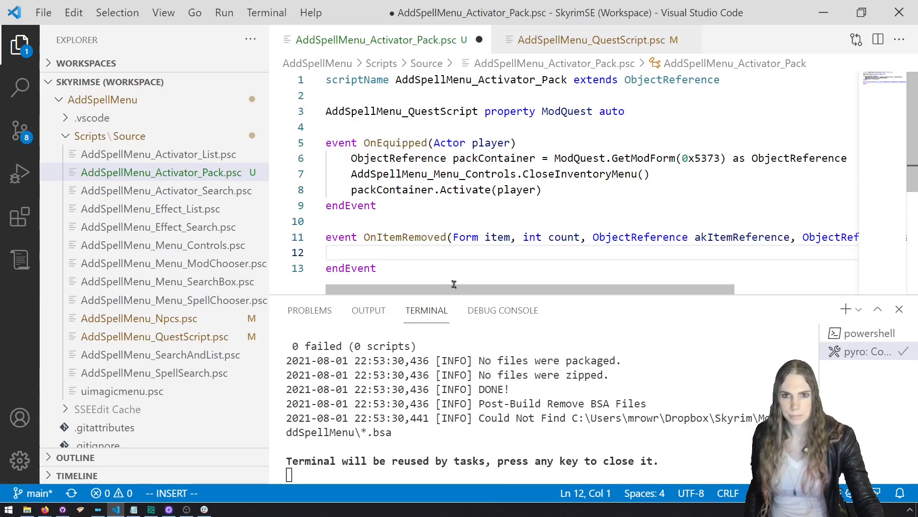
{"action": "key", "text": "Tab"}
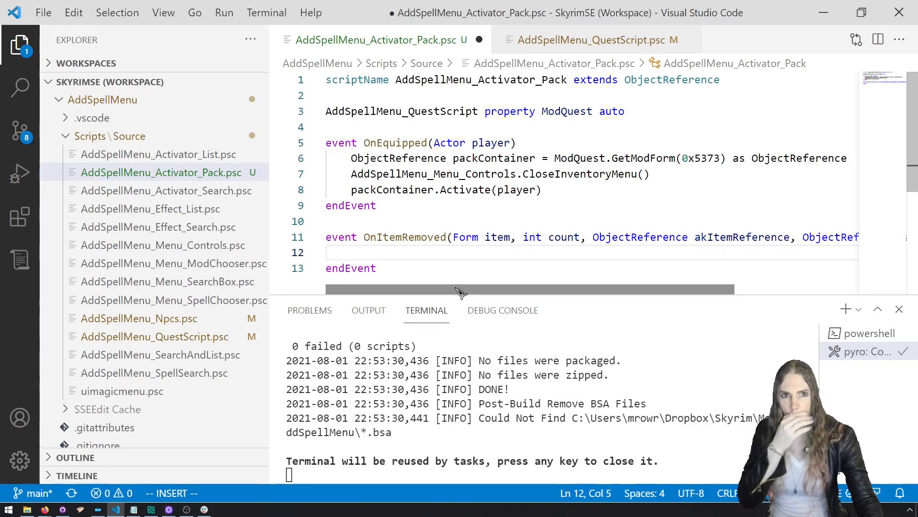
Delete the whole OnItemRemoved event from the AddSpellMenu_Activator_Pack script, leave one blank line at the end, and save the file.
{"action": "left_click", "coordinate": [778, 158]}
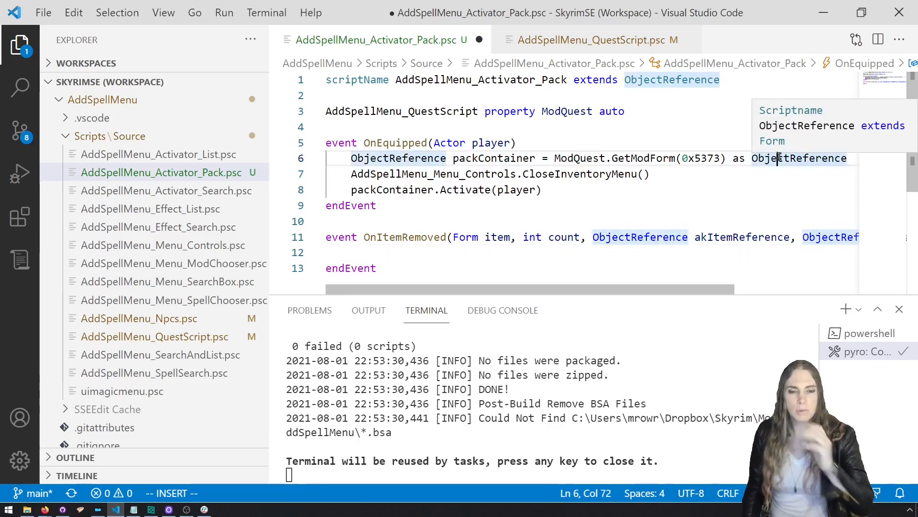
{"action": "left_click_drag", "start_coordinate": [377, 268], "coordinate": [325, 221]}
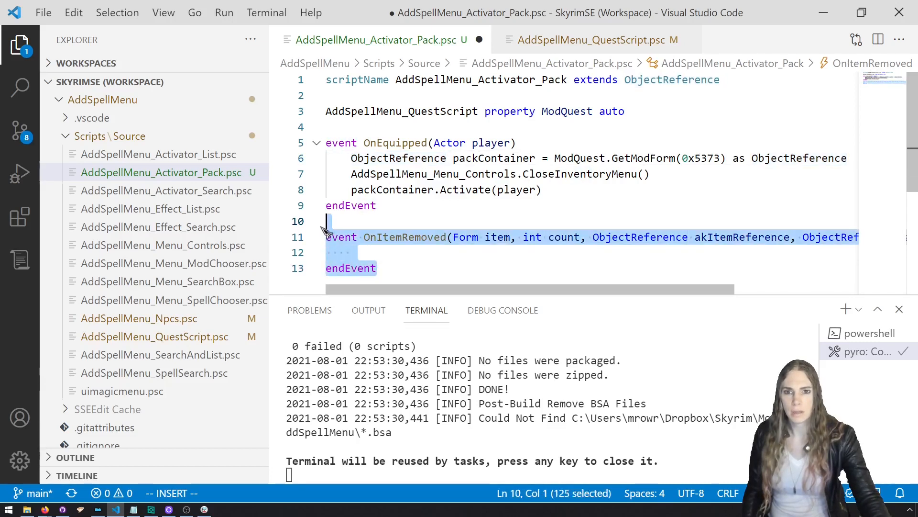
{"action": "key", "text": "BackSpace"}
{"action": "key", "text": "BackSpace"}
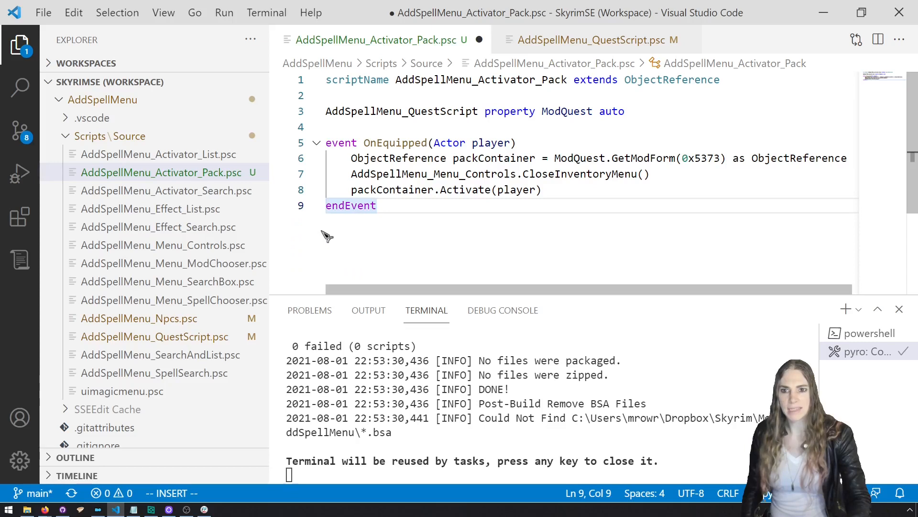
{"action": "key", "text": "Return"}
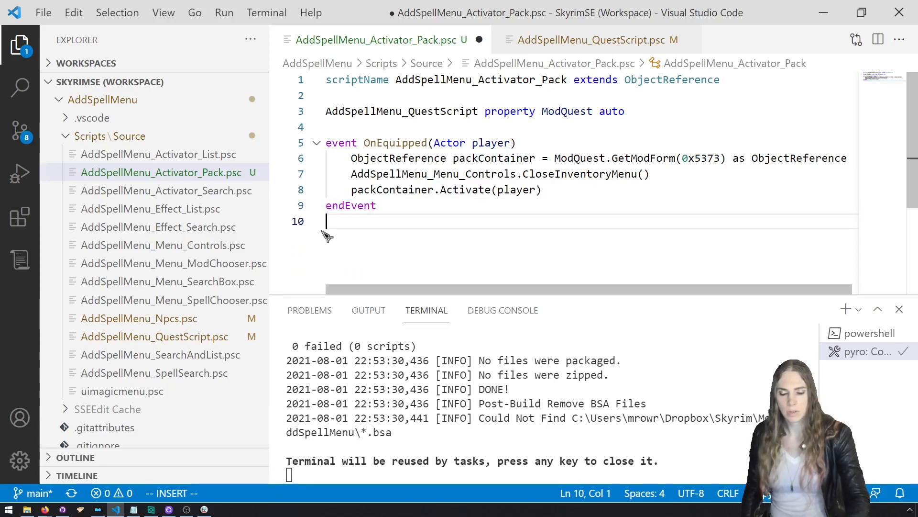
{"action": "key", "text": "ctrl+s"}
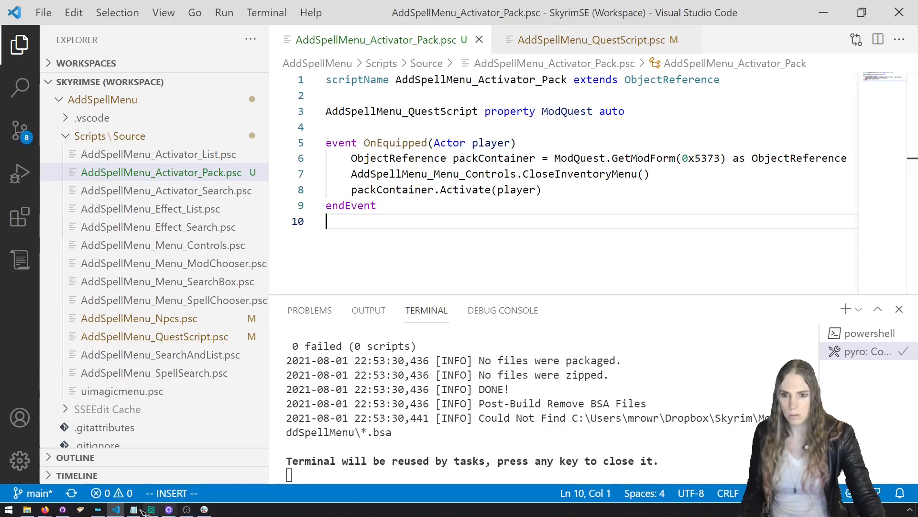
Switch to Mod Organizer and launch the Creation Kit.
{"action": "left_click", "coordinate": [99, 508]}
{"action": "left_click", "coordinate": [593, 124]}
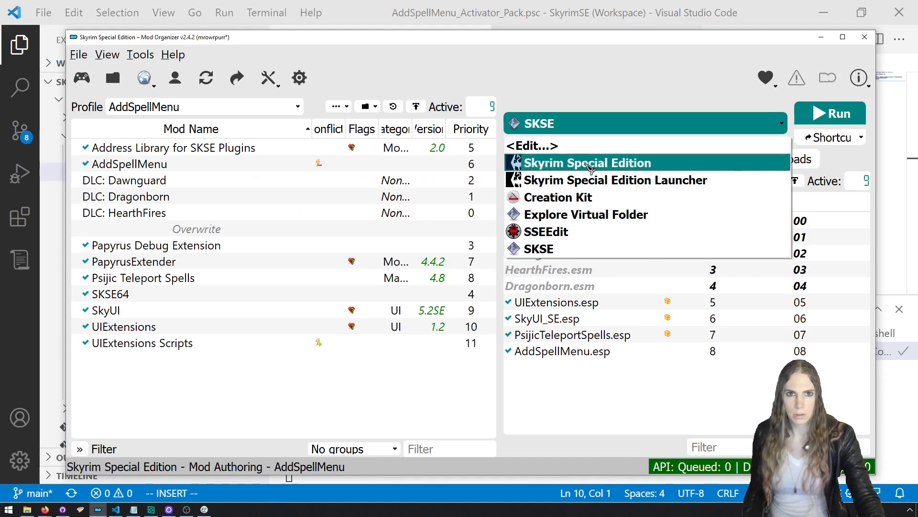
{"action": "left_click", "coordinate": [604, 197]}
{"action": "left_click", "coordinate": [830, 113]}
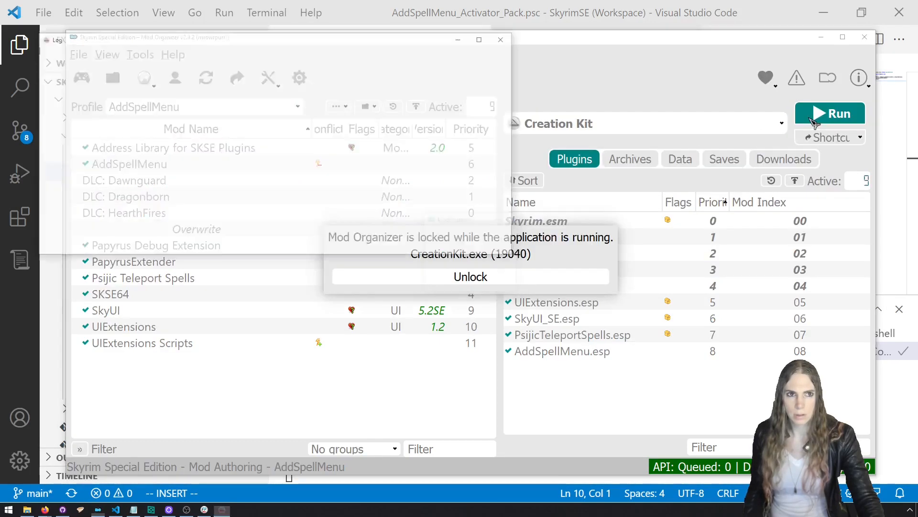
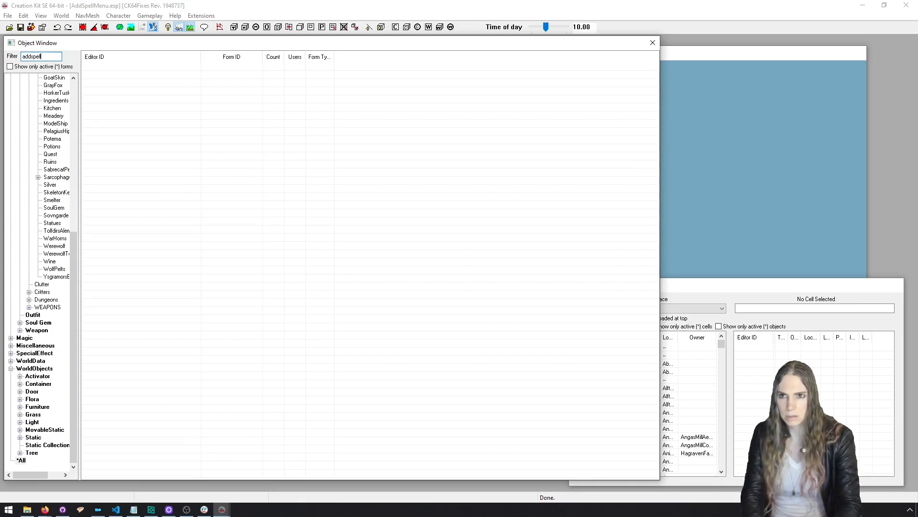
Inspect the AddSpellMenu_Barrel container's settings and close them without making changes.
{"action": "left_click", "coordinate": [132, 68]}
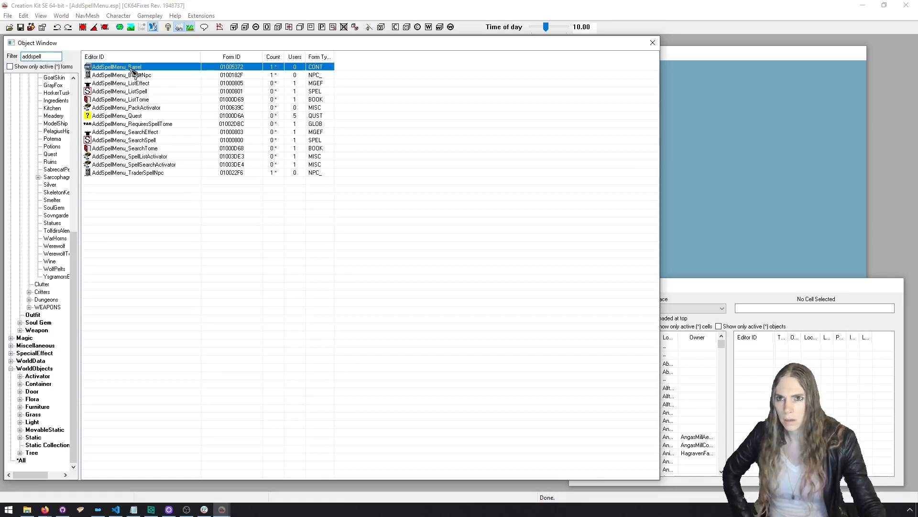
{"action": "double_click", "coordinate": [134, 69]}
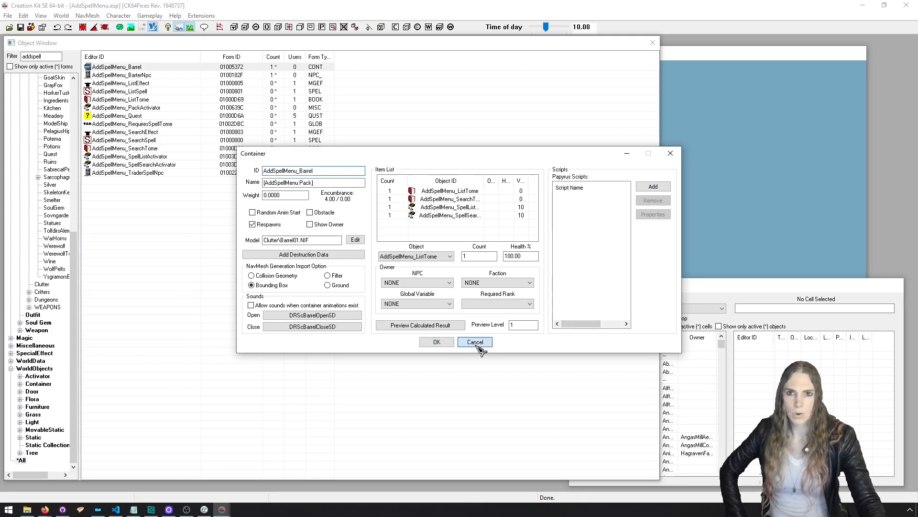
{"action": "left_click", "coordinate": [477, 346]}
Load the AddSpellMenu interior cell and open the scripts list of its placed barrel reference, AddSpellMenu_PackInstance.
{"action": "left_click", "coordinate": [727, 293]}
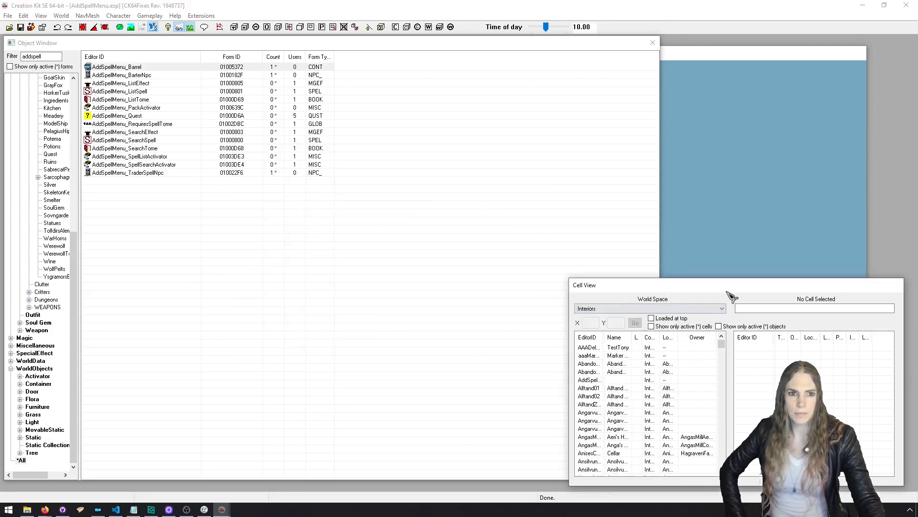
{"action": "double_click", "coordinate": [590, 380]}
{"action": "double_click", "coordinate": [578, 295]}
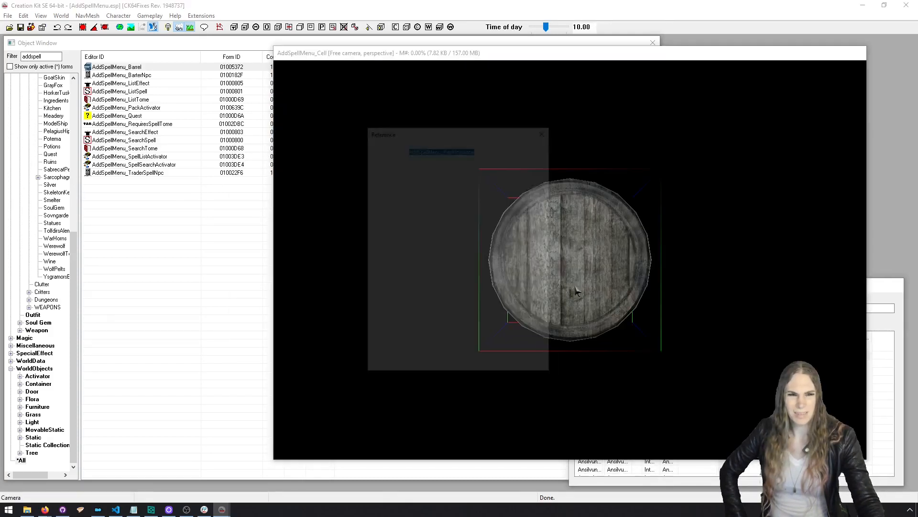
{"action": "left_click", "coordinate": [534, 209]}
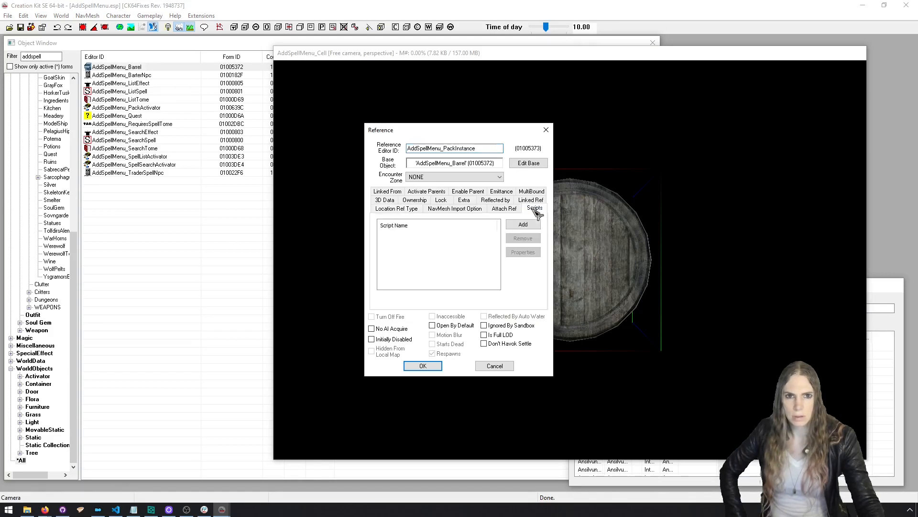
Attach a new script named AddSpellMenu_PackInstanceScript, extending ObjectReference, to the barrel reference and accept the reference settings.
{"action": "left_click", "coordinate": [526, 226]}
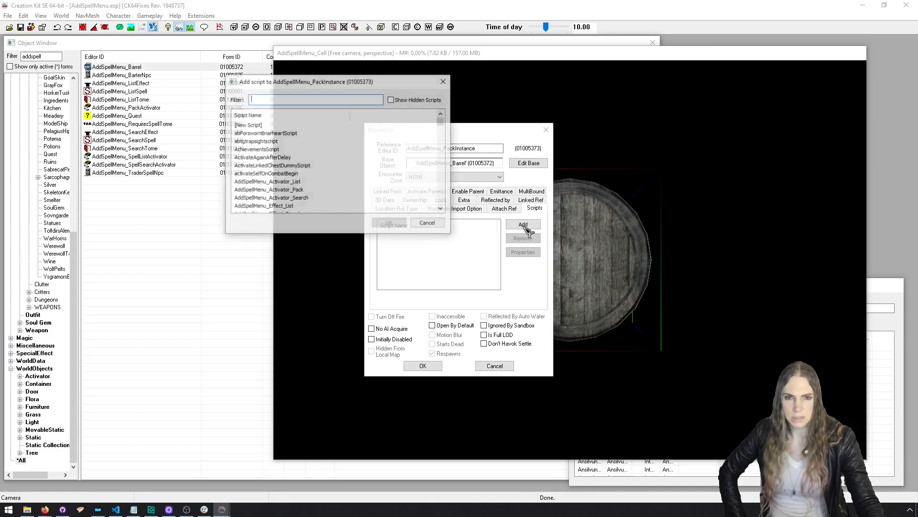
{"action": "double_click", "coordinate": [256, 126]}
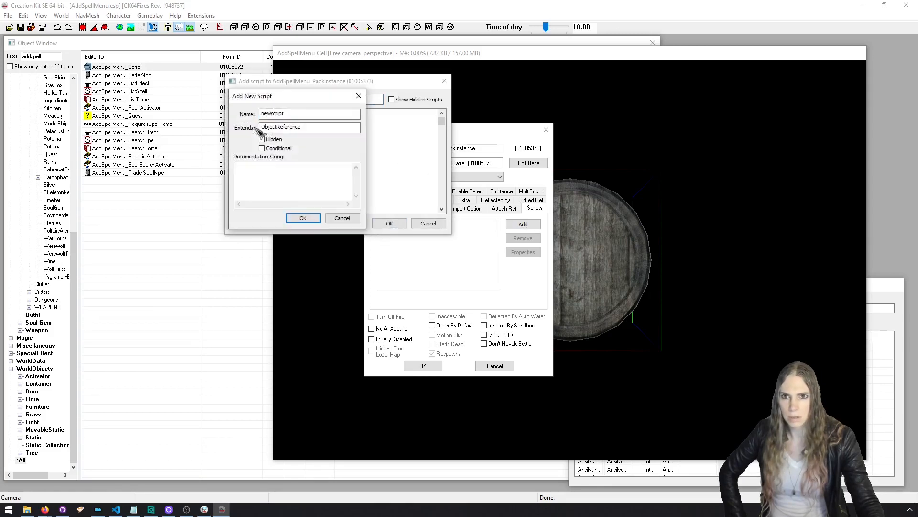
{"action": "type", "text": "AddSpellMenu_PackInstanceS"}
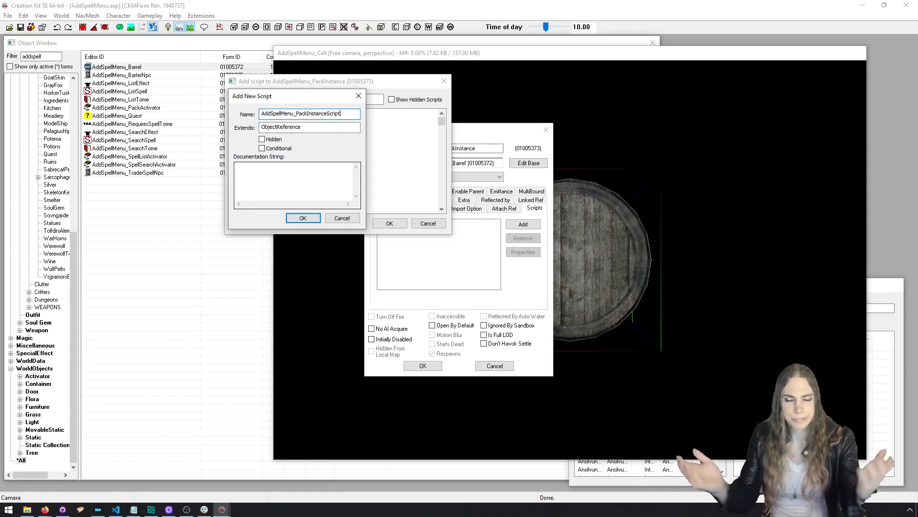
{"action": "left_click", "coordinate": [302, 218]}
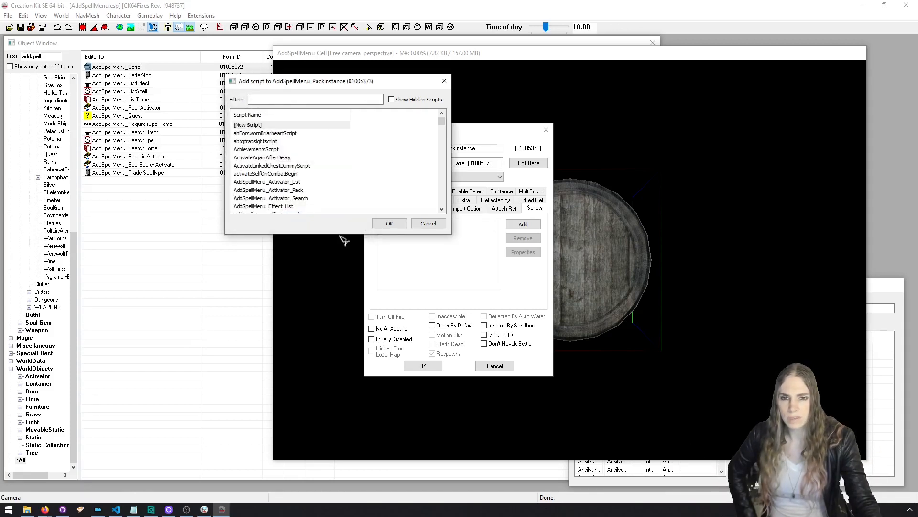
{"action": "left_click", "coordinate": [423, 366]}
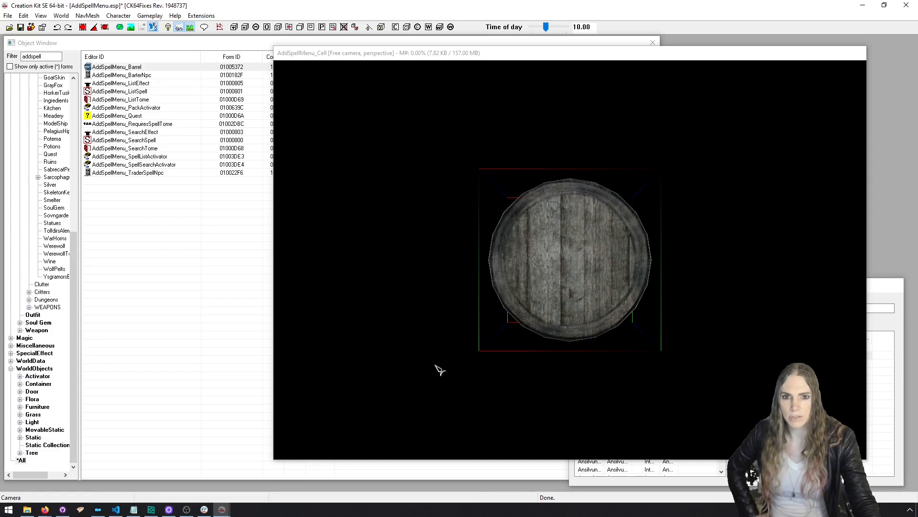
Save the AddSpellMenu.esp plugin and exit the Creation Kit, returning to Visual Studio Code.
{"action": "left_click", "coordinate": [21, 27]}
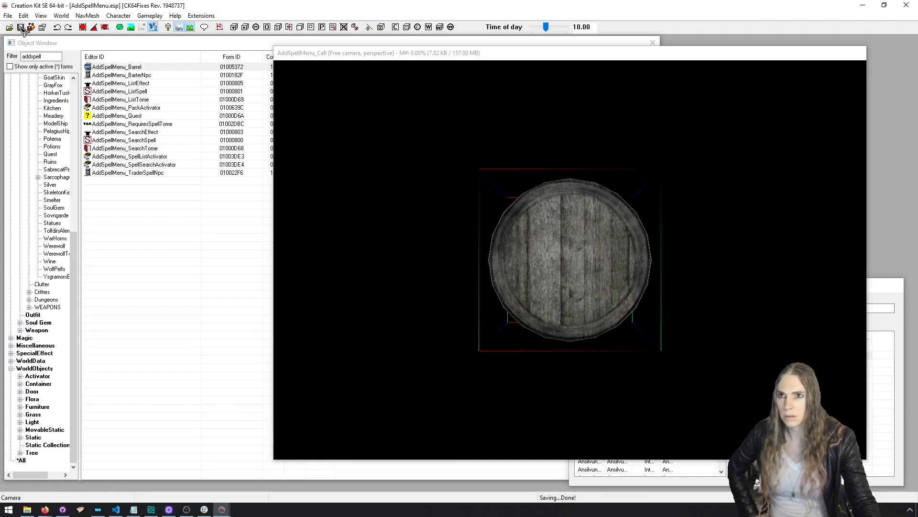
{"action": "left_click", "coordinate": [906, 5]}
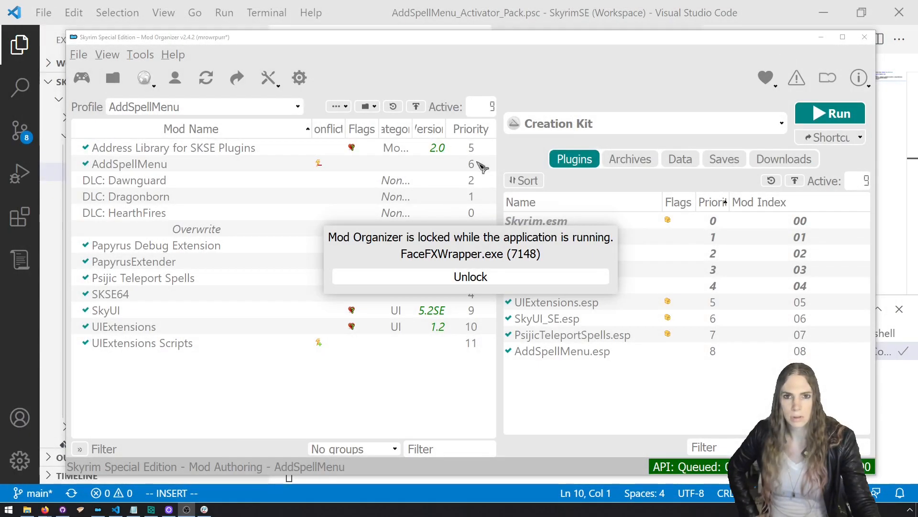
{"action": "left_click", "coordinate": [116, 509]}
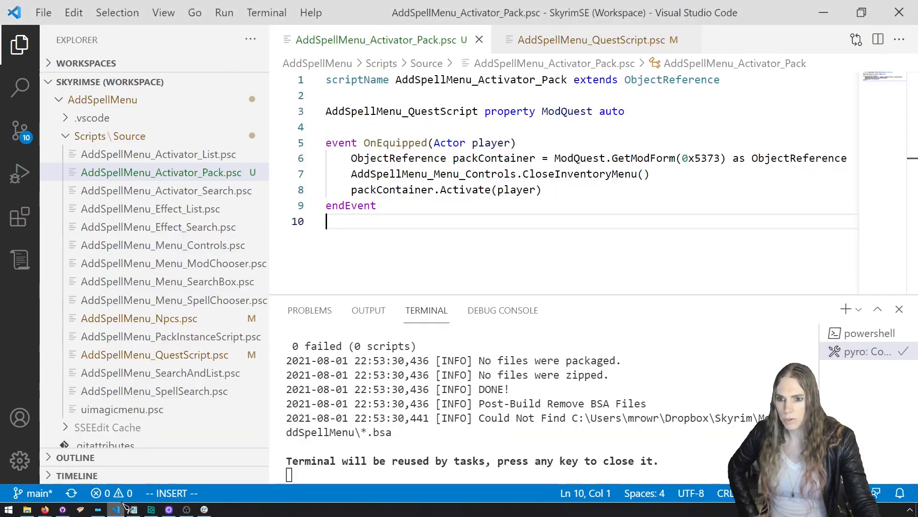
Open AddSpellMenu_PackInstanceScript.psc and change the capitalization of its opening keyword to scriptName.
{"action": "left_click_drag", "start_coordinate": [270, 279], "coordinate": [248, 267]}
{"action": "left_click", "coordinate": [171, 336]}
{"action": "left_click", "coordinate": [307, 80]}
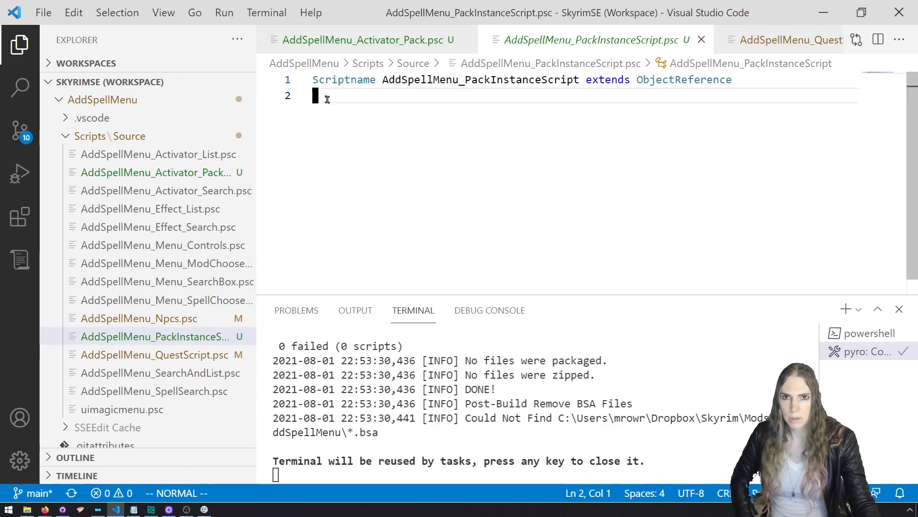
{"action": "key", "text": "shift+grave"}
{"action": "key", "text": "l"}
{"action": "key", "text": "l"}
{"action": "key", "text": "l"}
{"action": "key", "text": "l"}
{"action": "key", "text": "l"}
{"action": "key", "text": "shift+grave"}
Begin an OnItemRemoved event below the script declaration, keeping one empty line between them.
{"action": "key", "text": "j"}
{"action": "type", "text": "oevent OnI"}
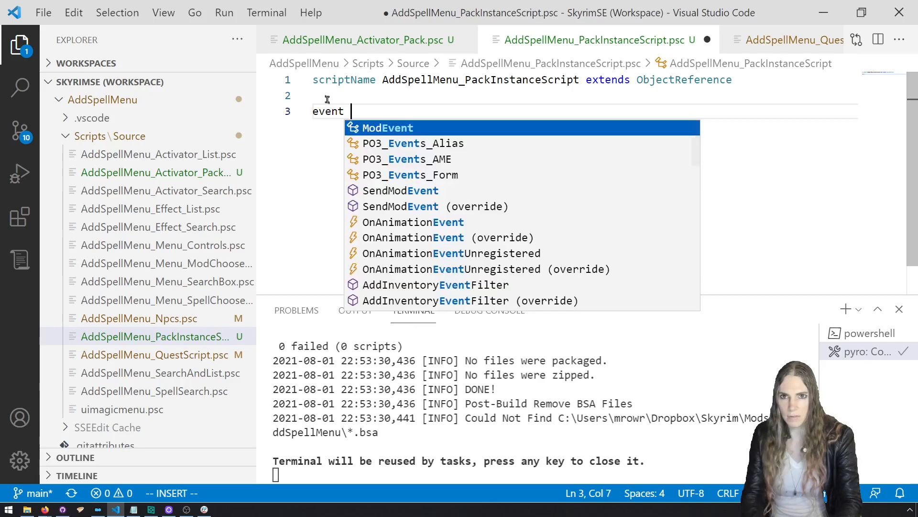
{"action": "type", "text": "tem"}
{"action": "key", "text": "alt+Tab"}
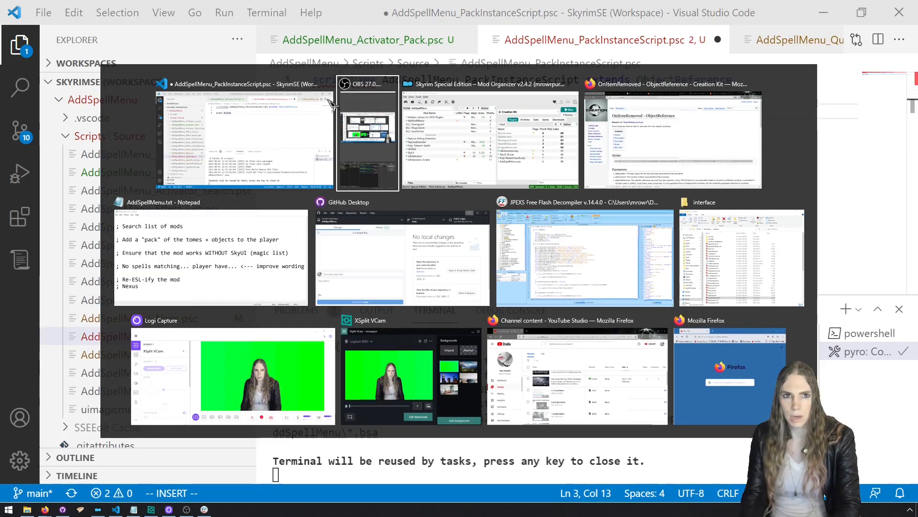
{"action": "key", "text": "alt+Tab"}
{"action": "key", "text": "alt+Tab"}
{"action": "key", "text": "alt+Tab"}
{"action": "type", "text": "Removed("}
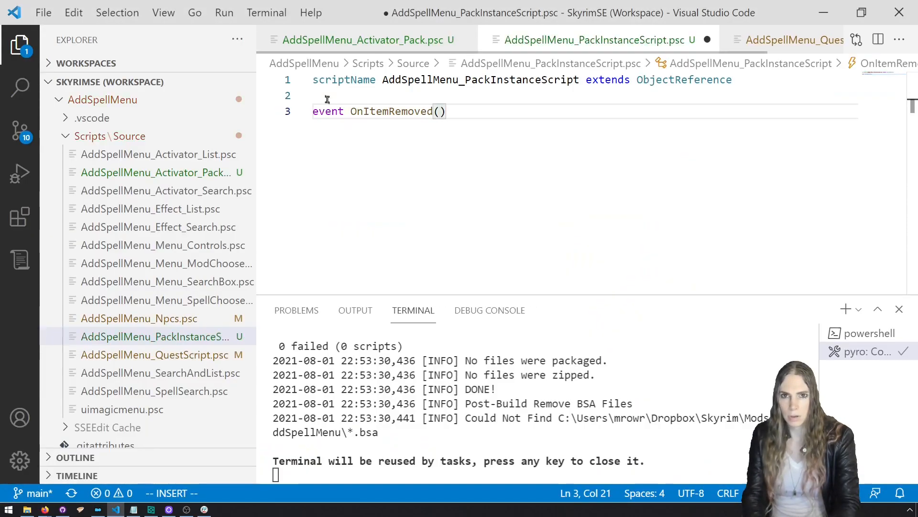
Give the OnItemRemoved event the parameters Form item, int count, ObjectReference itemRef and ObjectReference container.
{"action": "type", "text": "Form "}
{"action": "type", "text": "item, int "}
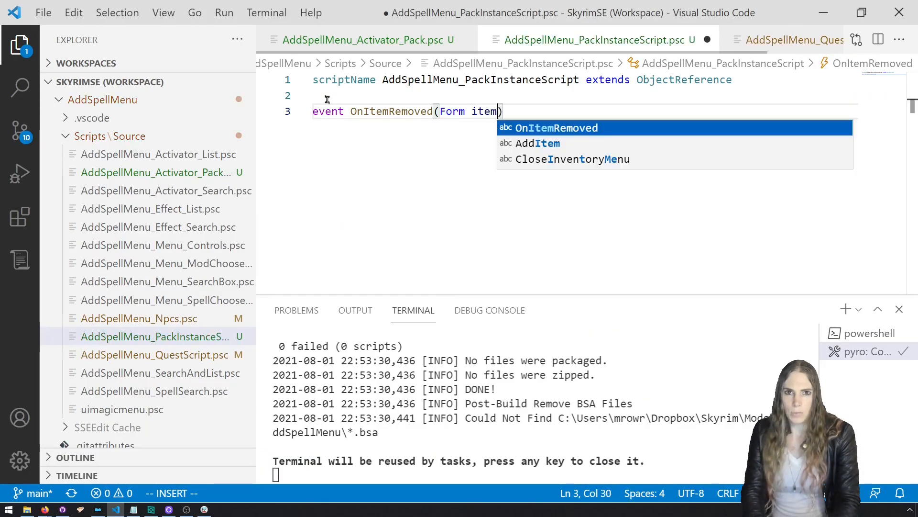
{"action": "type", "text": "count, Objec"}
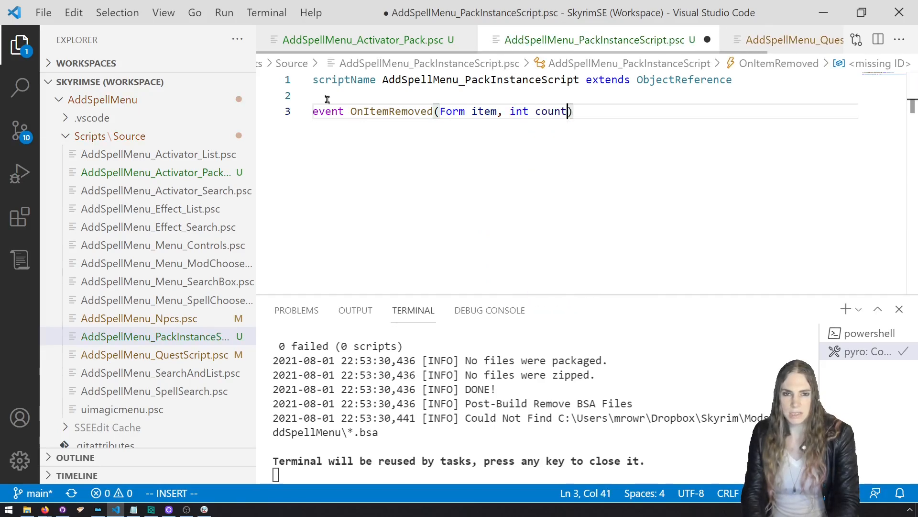
{"action": "key", "text": "Tab"}
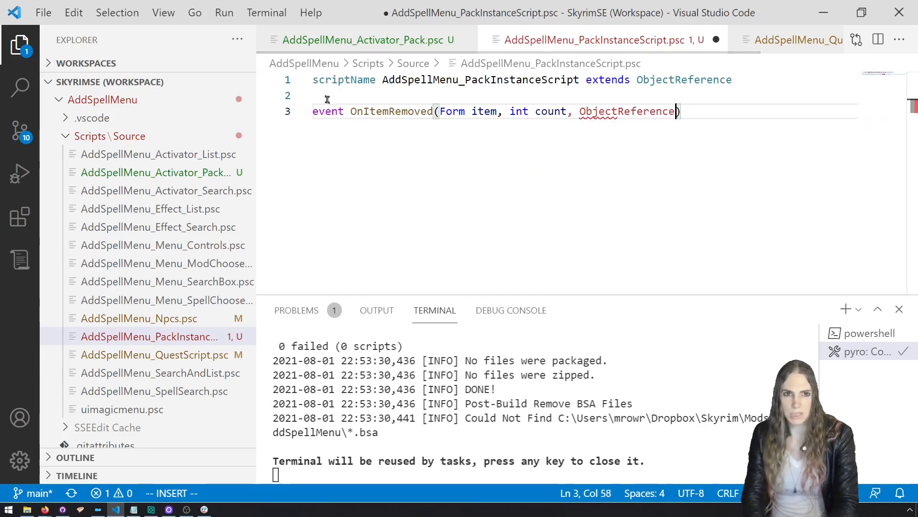
{"action": "type", "text": "itemRef"}
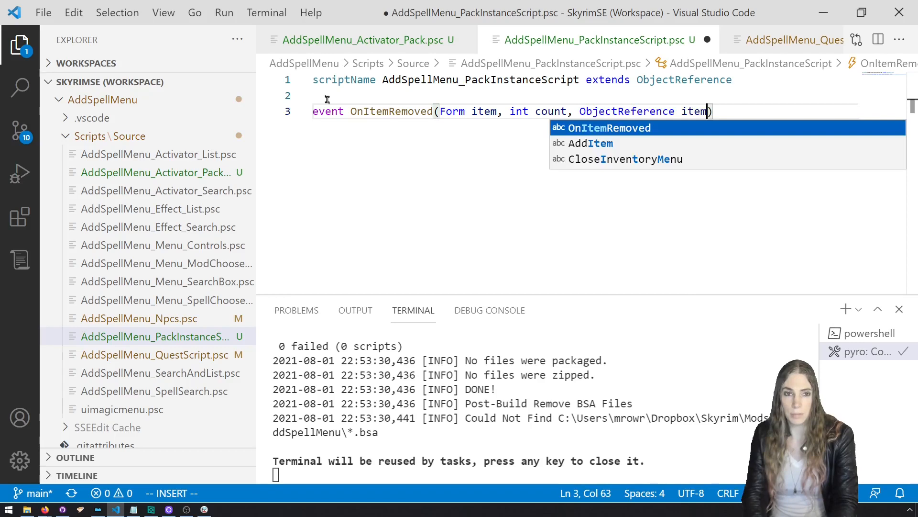
{"action": "type", "text": ", Objec"}
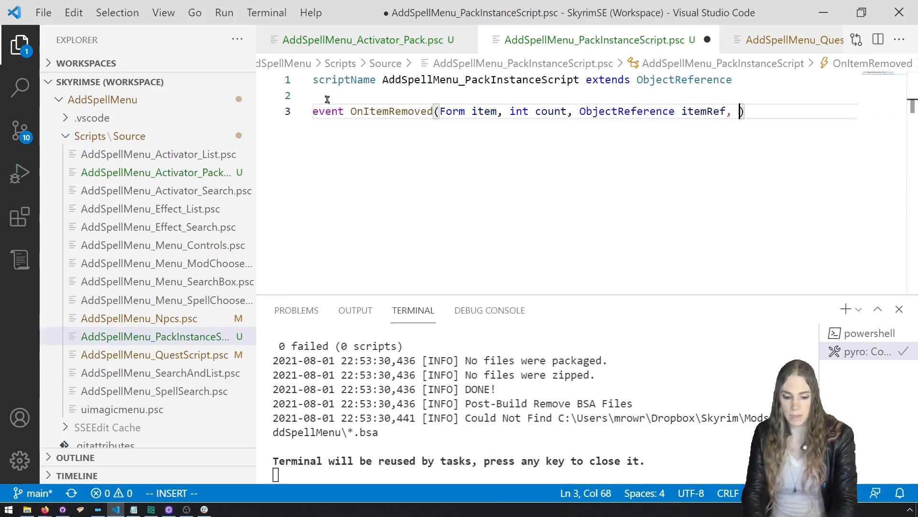
{"action": "key", "text": "Tab"}
{"action": "type", "text": "c"}
{"action": "key", "text": "BackSpace"}
{"action": "type", "text": "cont"}
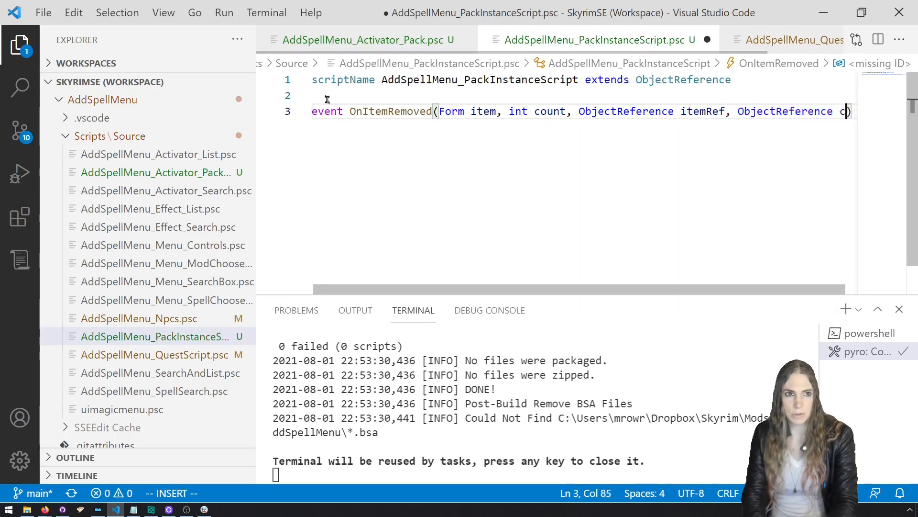
{"action": "type", "text": "ainer"}
Close the event with endEvent, leaving one empty line for its body.
{"action": "key", "text": "End"}
{"action": "key", "text": "Return"}
{"action": "key", "text": "Return"}
{"action": "type", "text": "endEvent"}
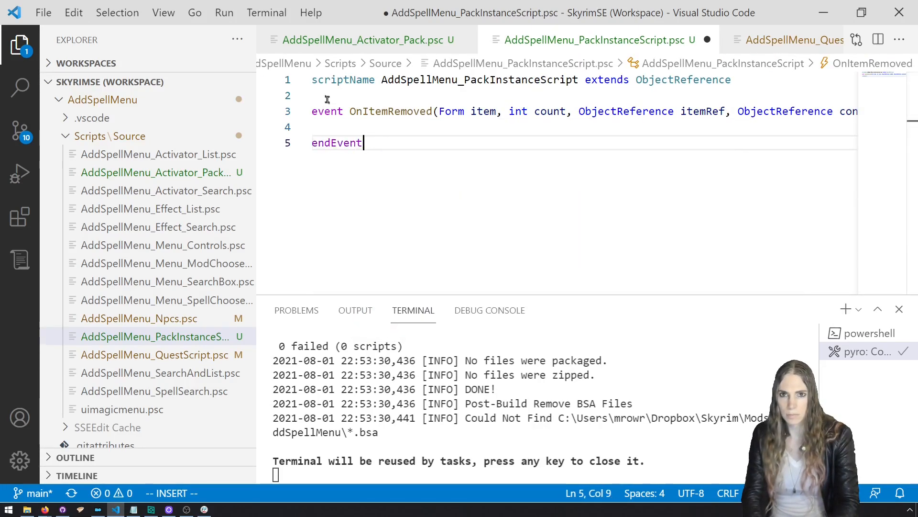
{"action": "key", "text": "Up"}
Hide the terminal and the file explorer and enlarge the editor's display.
{"action": "key", "text": "ctrl+j"}
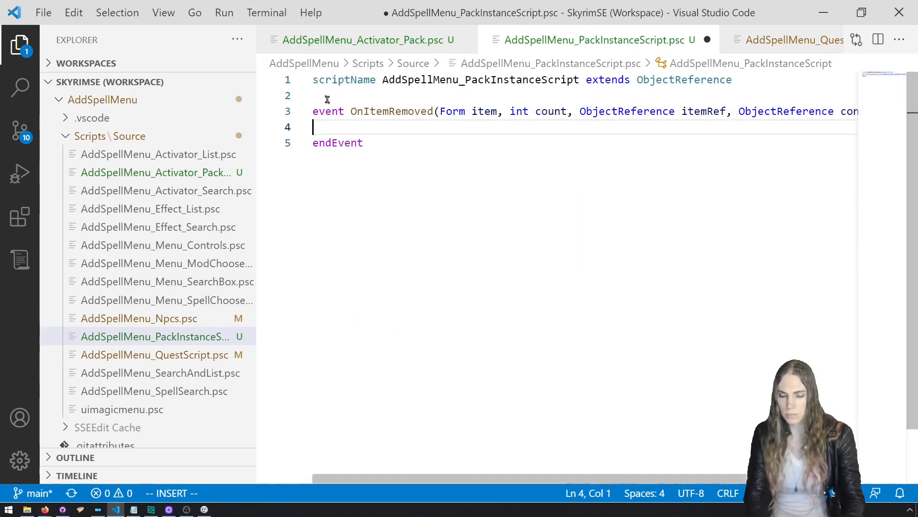
{"action": "key", "text": "ctrl+equal"}
{"action": "key", "text": "ctrl+b"}
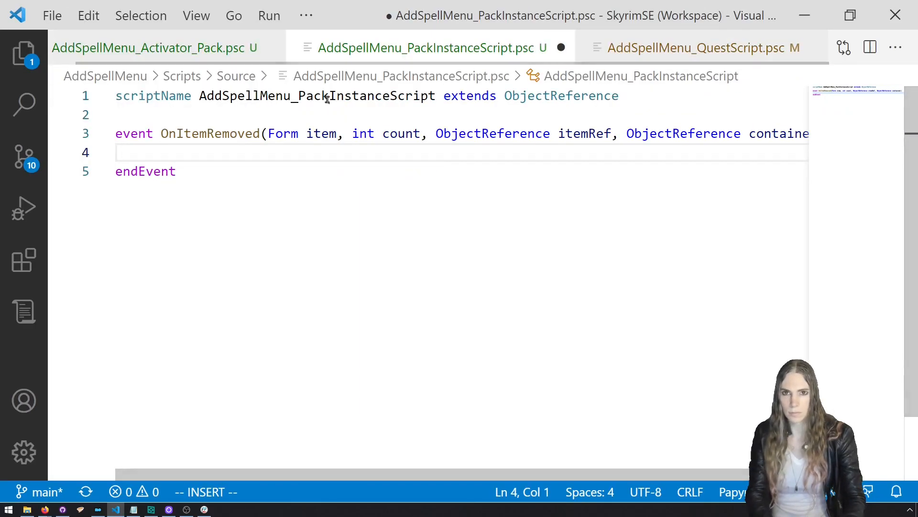
{"action": "key", "text": "ctrl+equal"}
Declare an indented Actor variable player in the event body, assigned container as Actor.
{"action": "key", "text": "Tab"}
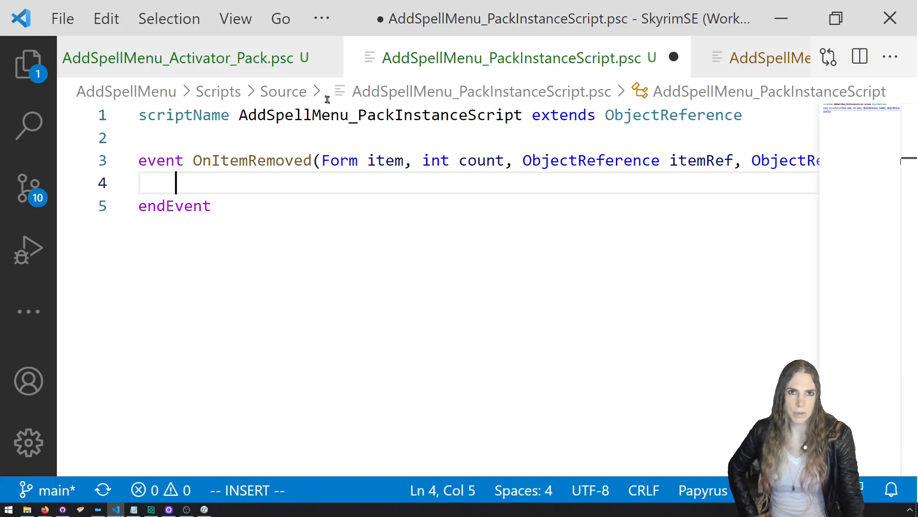
{"action": "type", "text": "Actor player = "}
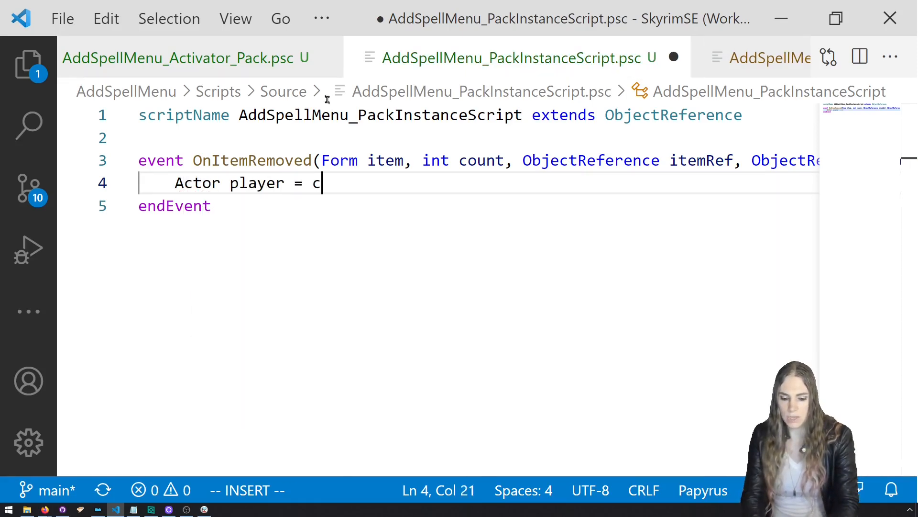
{"action": "type", "text": "container as Actor"}
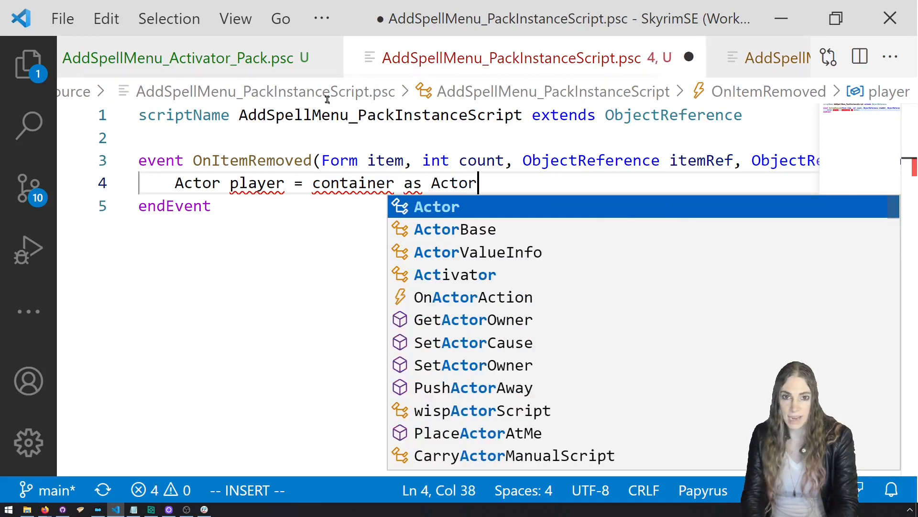
{"action": "key", "text": "Left"}
{"action": "key", "text": "End"}
{"action": "key", "text": "Return"}
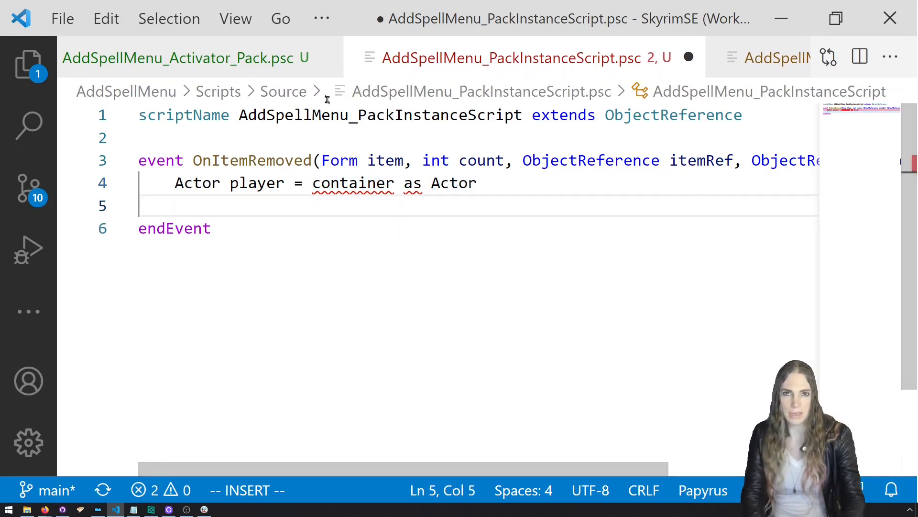
{"action": "left_click_drag", "start_coordinate": [557, 162], "coordinate": [863, 164]}
{"action": "left_click", "coordinate": [765, 161]}
{"action": "double_click", "coordinate": [745, 161]}
{"action": "left_click", "coordinate": [692, 164]}
{"action": "left_click_drag", "start_coordinate": [598, 184], "coordinate": [146, 197]}
{"action": "left_click", "coordinate": [240, 189]}
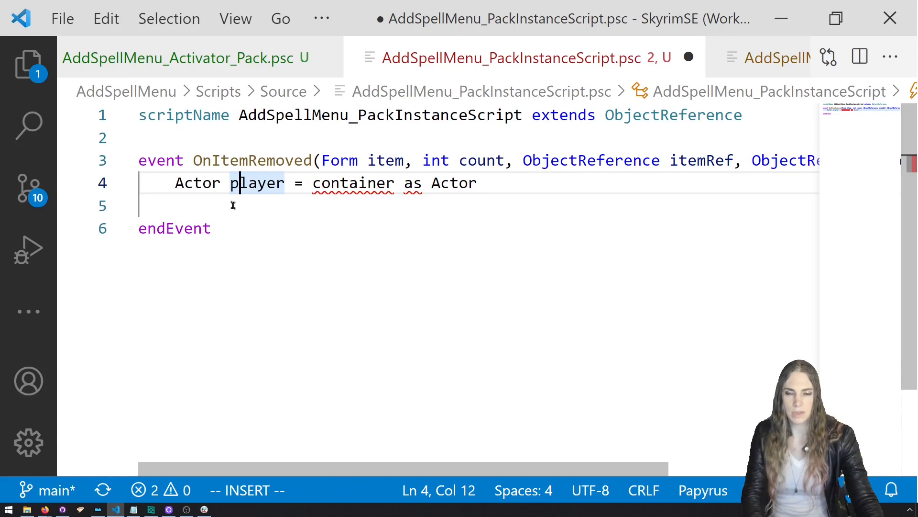
Replace the value assigned to player with Game.GetPlayer().
{"action": "left_click_drag", "start_coordinate": [487, 185], "coordinate": [321, 184]}
{"action": "type", "text": "Game.get"}
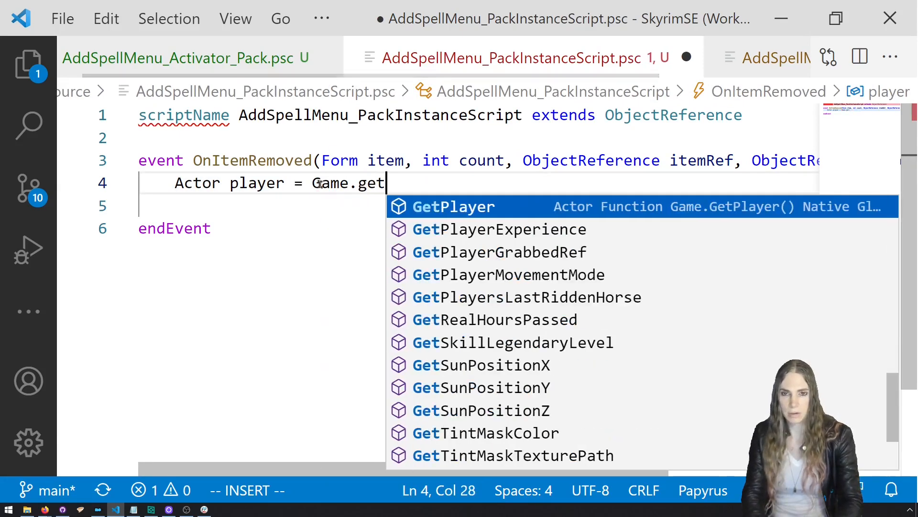
{"action": "key", "text": "Return"}
{"action": "type", "text": "()"}
{"action": "key", "text": "Down"}
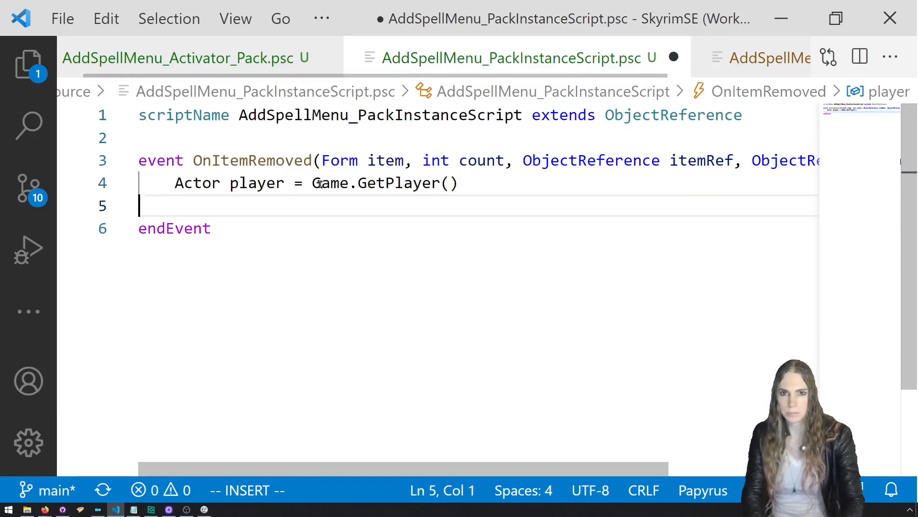
Declare Form packForm = GetBaseObject() below the player variable, followed by an empty line.
{"action": "key", "text": "Tab"}
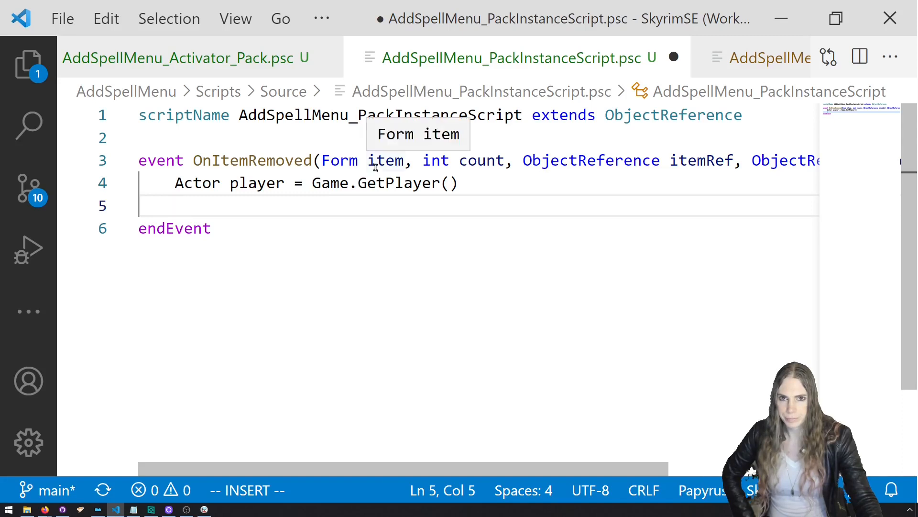
{"action": "double_click", "coordinate": [691, 116]}
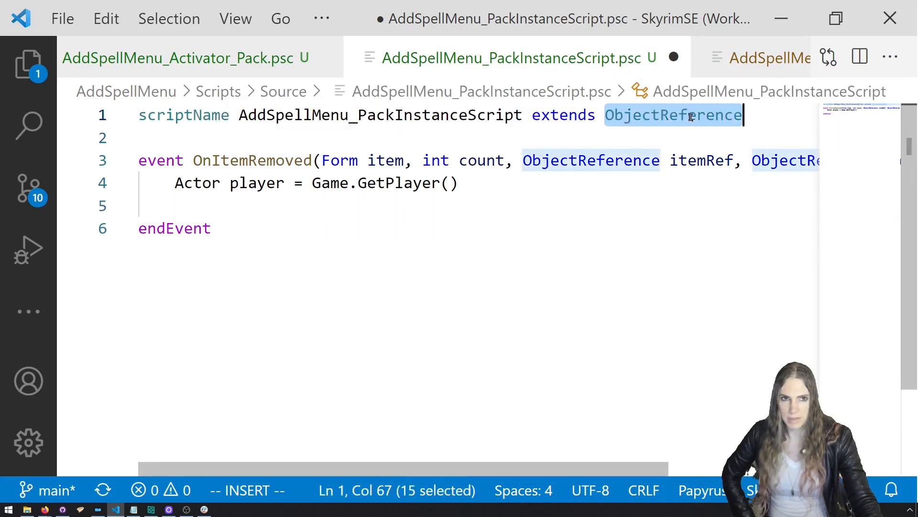
{"action": "left_click", "coordinate": [577, 191]}
{"action": "left_click", "coordinate": [575, 201]}
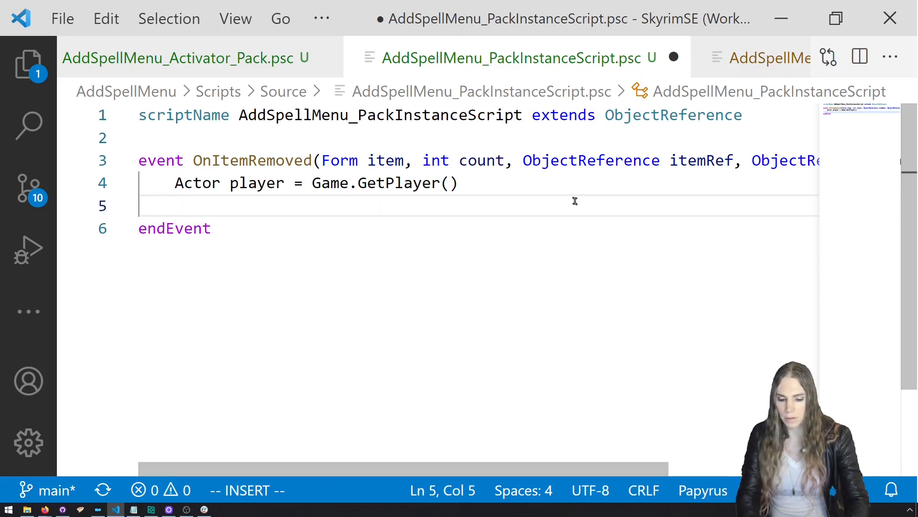
{"action": "type", "text": "Form "}
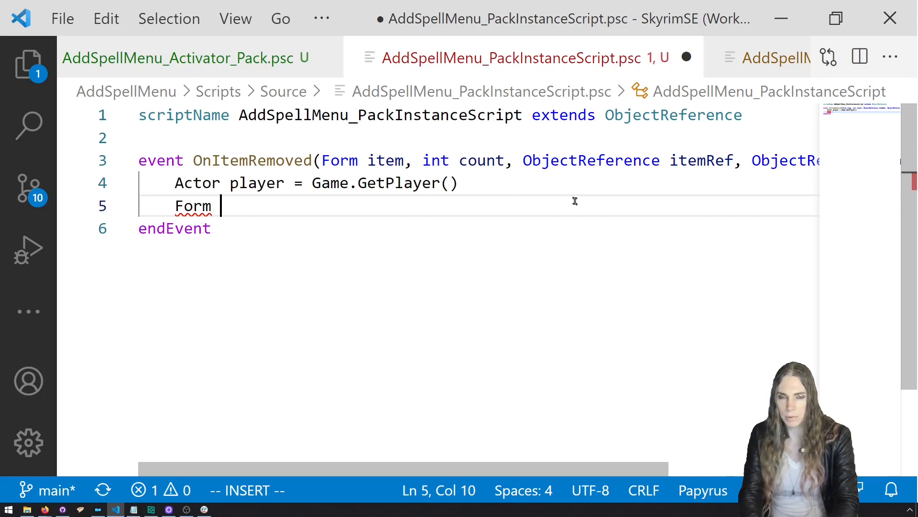
{"action": "type", "text": "packForm = "}
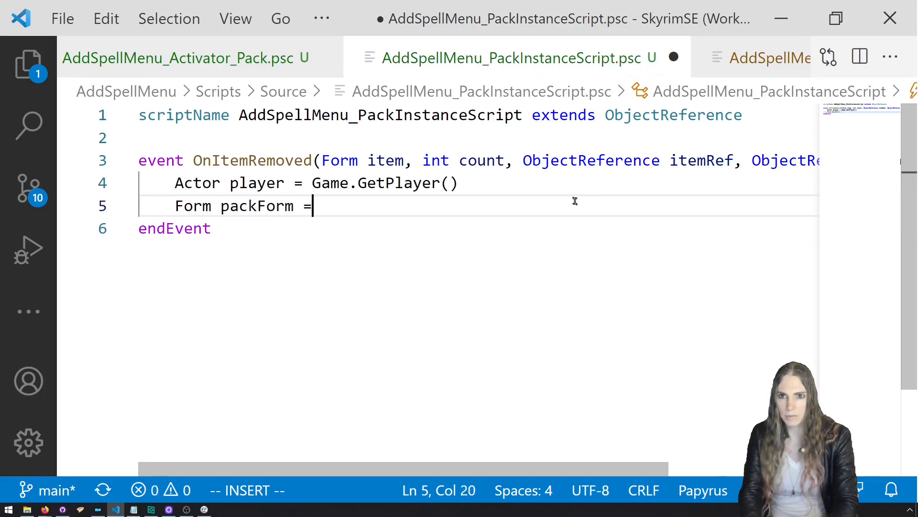
{"action": "type", "text": "Get"}
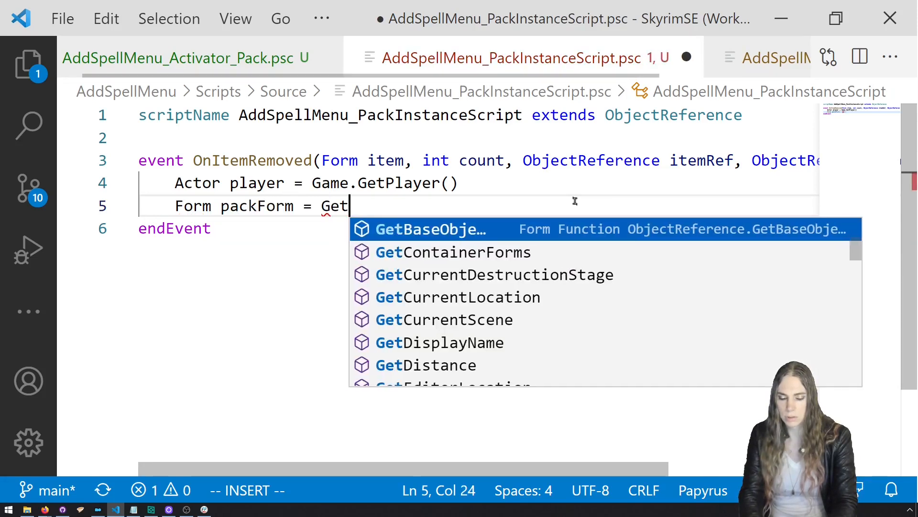
{"action": "key", "text": "Return"}
{"action": "type", "text": "()"}
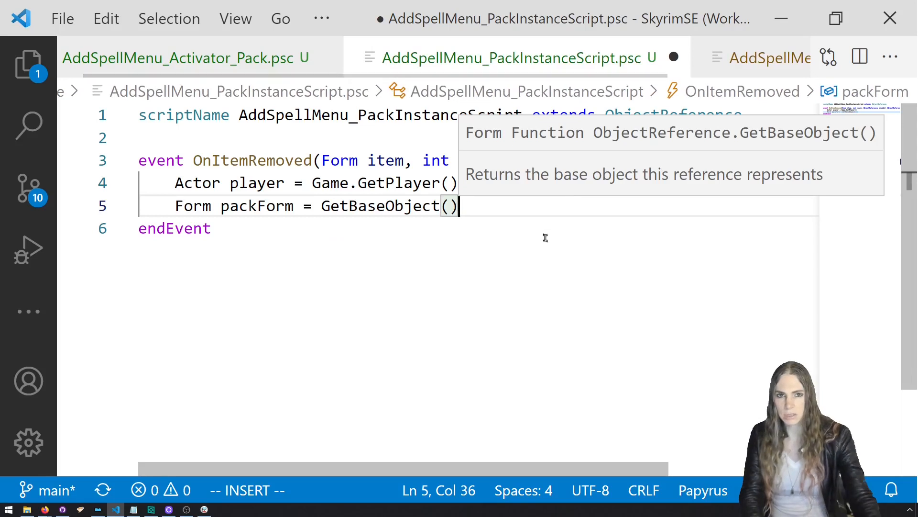
{"action": "key", "text": "Return"}
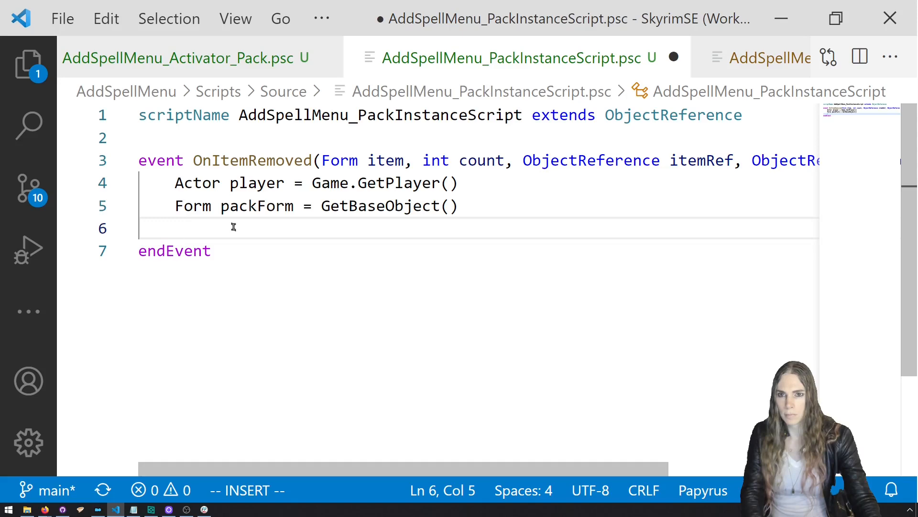
Insert a Self.GetItemCount() call above the player declaration, separated from it by an empty line.
{"action": "left_click", "coordinate": [147, 180]}
{"action": "key", "text": "Left"}
{"action": "key", "text": "Return"}
{"action": "key", "text": "Return"}
{"action": "key", "text": "Up"}
{"action": "key", "text": "Up"}
{"action": "key", "text": "Tab"}
{"action": "type", "text": "Self.get"}
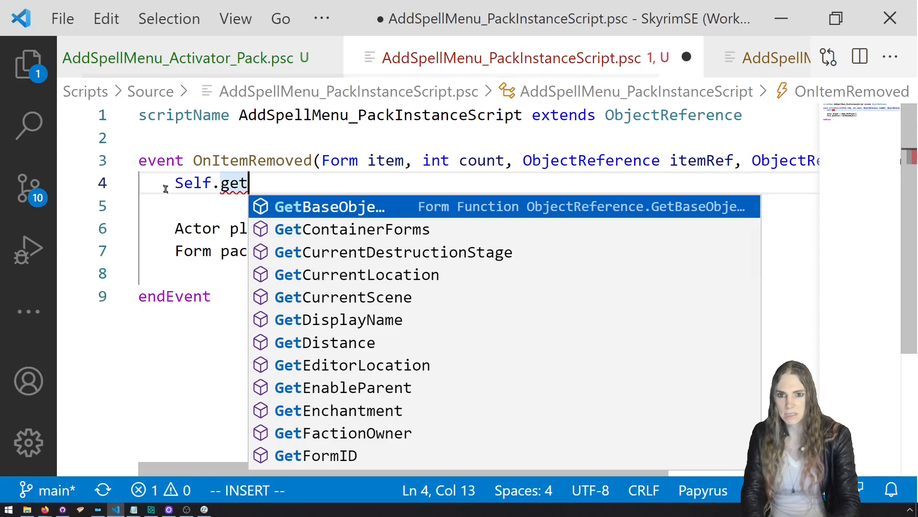
{"action": "type", "text": "cou"}
{"action": "key", "text": "Tab"}
{"action": "type", "text": "()"}
Turn the call into an if GetItemCount() == 0 block closed with endIf, dropping the Self prefix.
{"action": "left_click_drag", "start_coordinate": [216, 186], "coordinate": [186, 186]}
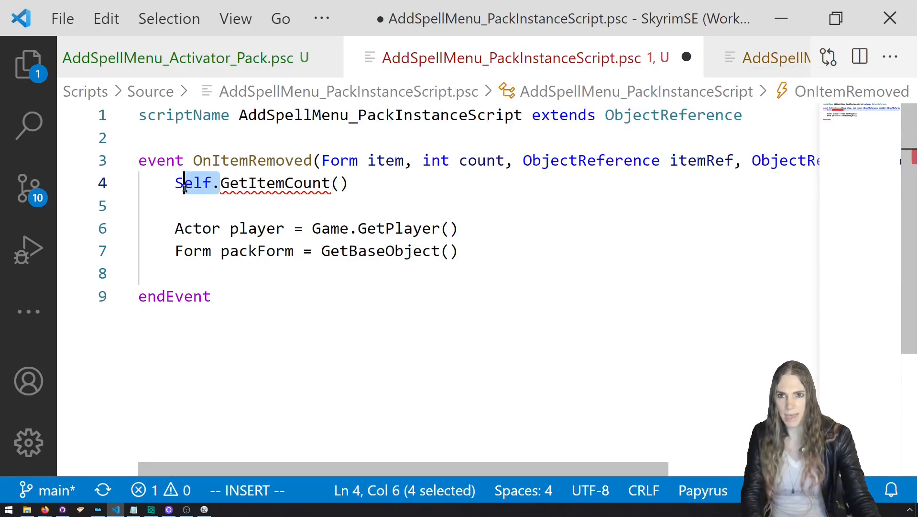
{"action": "key", "text": "BackSpace"}
{"action": "type", "text": "if"}
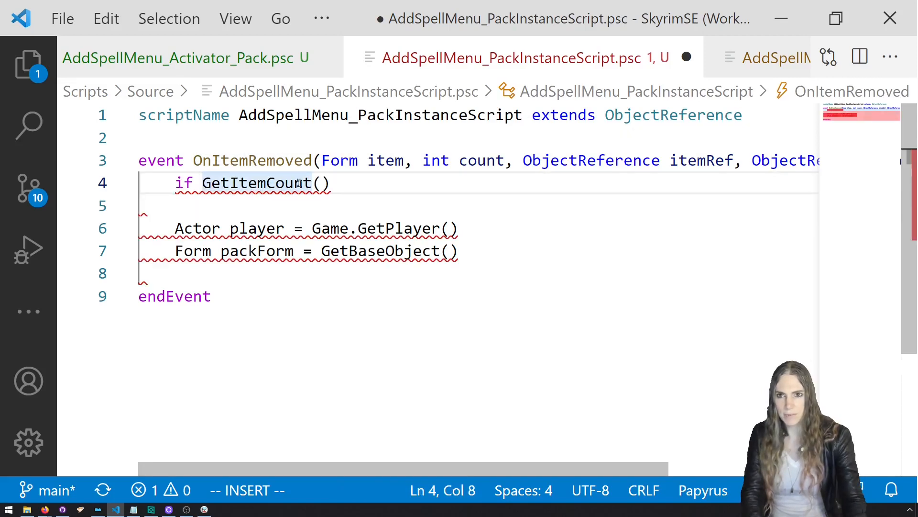
{"action": "left_click", "coordinate": [343, 187]}
{"action": "type", "text": "== 0"}
{"action": "key", "text": "Return"}
{"action": "key", "text": "Return"}
{"action": "type", "text": "ebd"}
{"action": "type", "text": "If"}
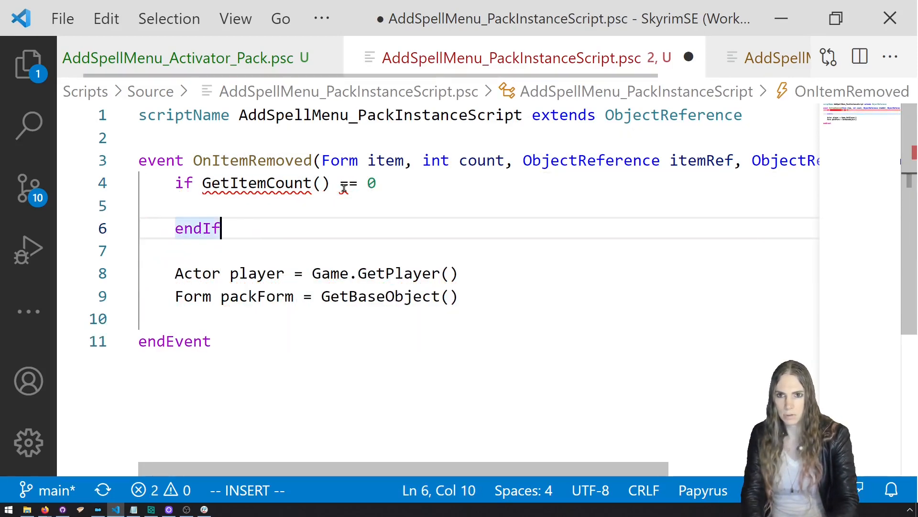
Cut the player and packForm declarations from below the if block and remove the leftover empty lines.
{"action": "left_click_drag", "start_coordinate": [470, 295], "coordinate": [176, 271]}
{"action": "key", "text": "ctrl+c"}
{"action": "right_click", "coordinate": [188, 272]}
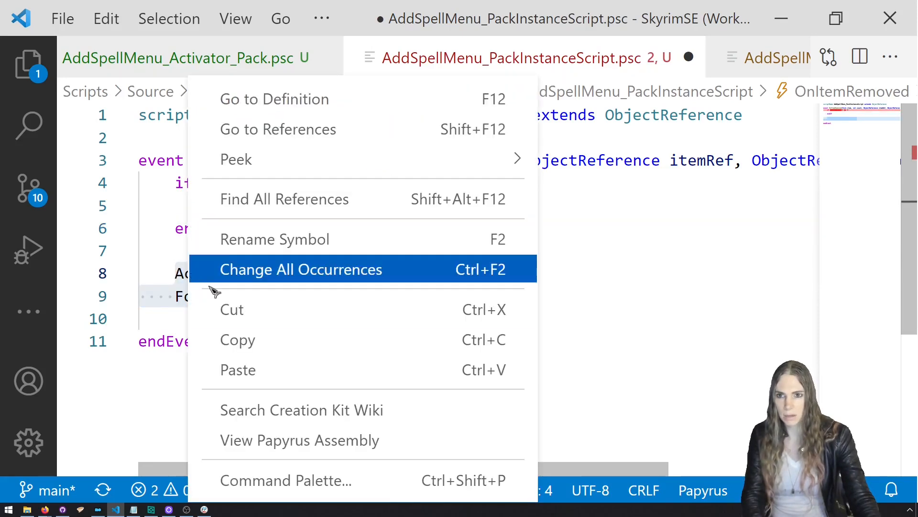
{"action": "left_click", "coordinate": [227, 306]}
{"action": "left_click", "coordinate": [211, 291]}
{"action": "key", "text": "BackSpace"}
{"action": "key", "text": "BackSpace"}
{"action": "key", "text": "BackSpace"}
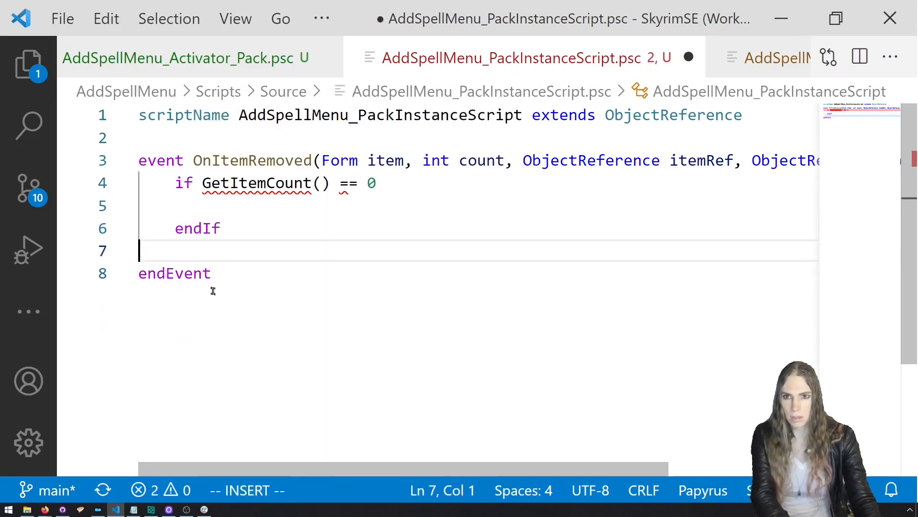
Delete the GetItemCount() == 0 condition from the if statement.
{"action": "left_click", "coordinate": [400, 189]}
{"action": "left_click_drag", "start_coordinate": [400, 188], "coordinate": [202, 182]}
{"action": "key", "text": "BackSpace"}
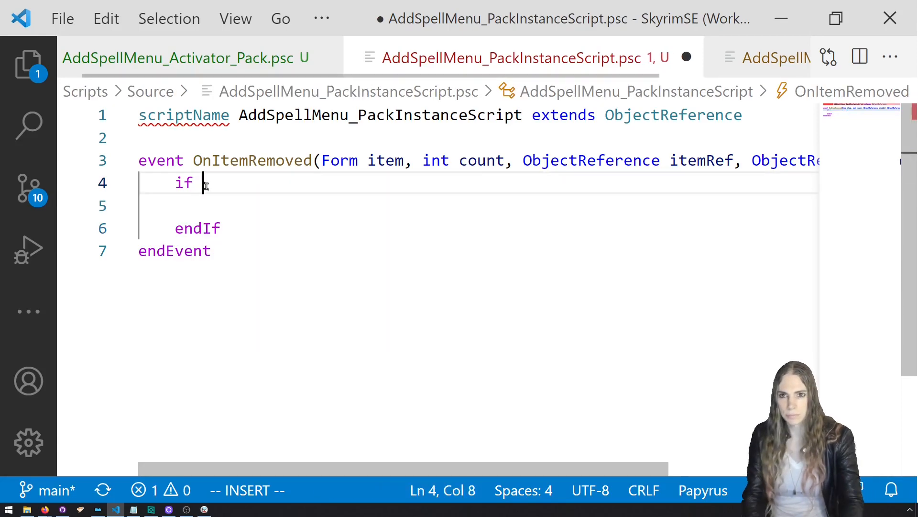
{"action": "type", "text": "Getco"}
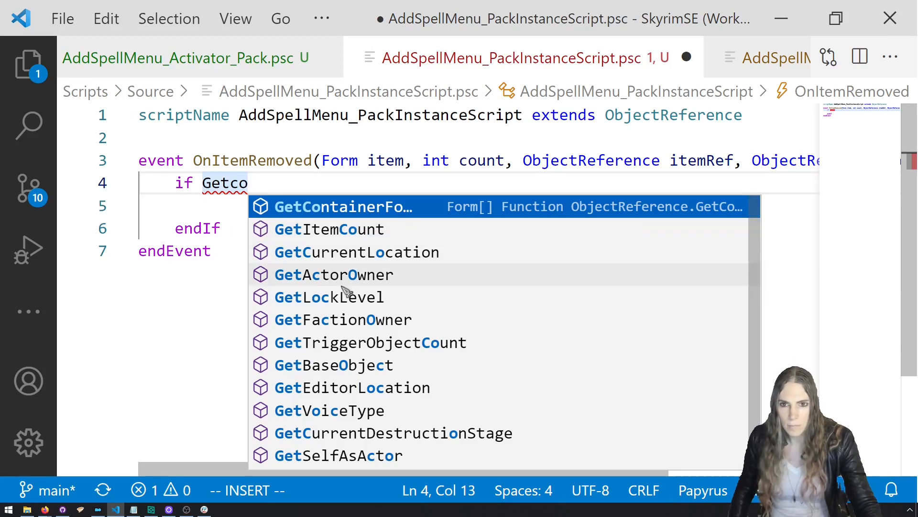
{"action": "scroll", "coordinate": [351, 290], "scroll_direction": "down", "scroll_amount": 1}
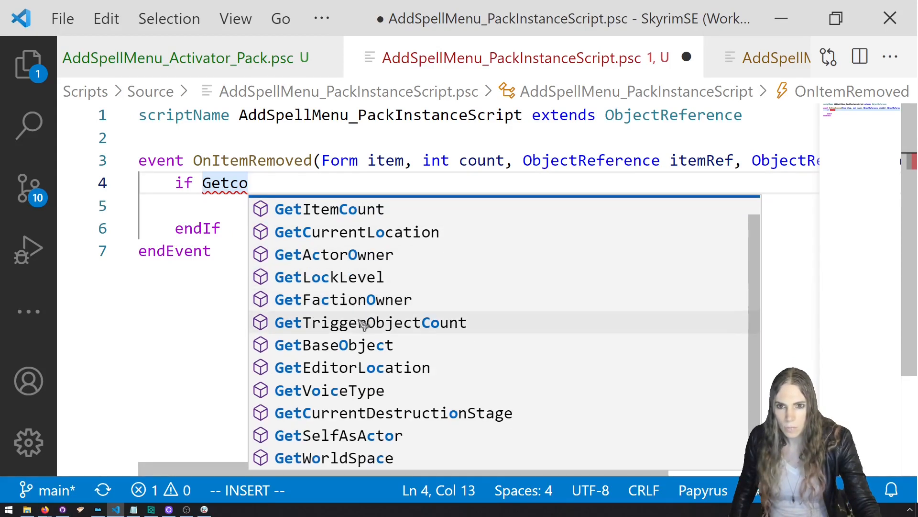
{"action": "left_click", "coordinate": [212, 183]}
{"action": "left_click_drag", "start_coordinate": [248, 183], "coordinate": [203, 183]}
{"action": "key", "text": "BackSpace"}
Set the if condition to GetNumItems() == 0.
{"action": "type", "text": "Num"}
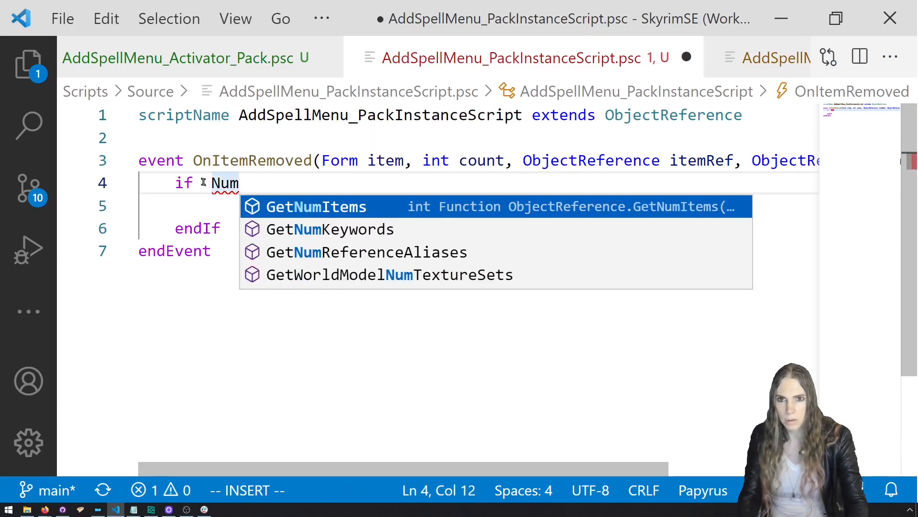
{"action": "key", "text": "Tab"}
{"action": "type", "text": "() == 0"}
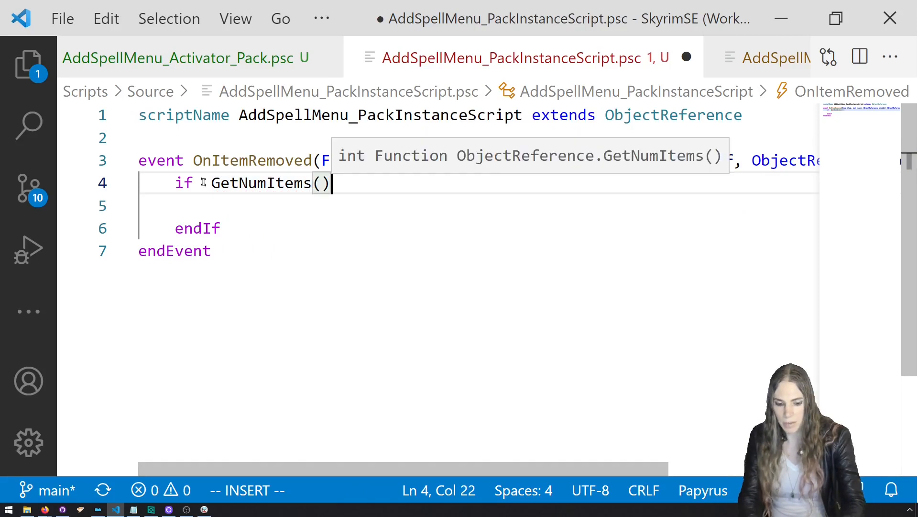
Paste the player and packForm declarations inside the GetNumItems() == 0 block and indent them to match.
{"action": "key", "text": "Return"}
{"action": "key", "text": "Tab"}
{"action": "key", "text": "Tab"}
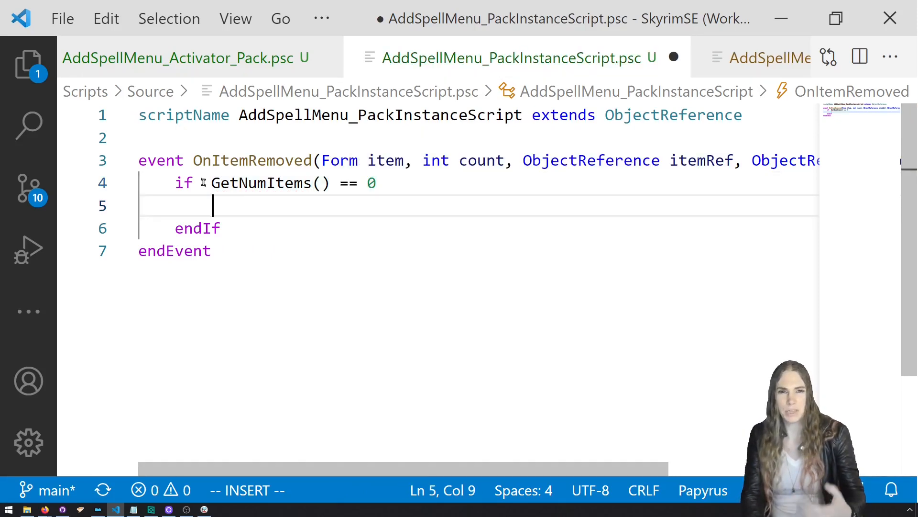
{"action": "key", "text": "ctrl+v"}
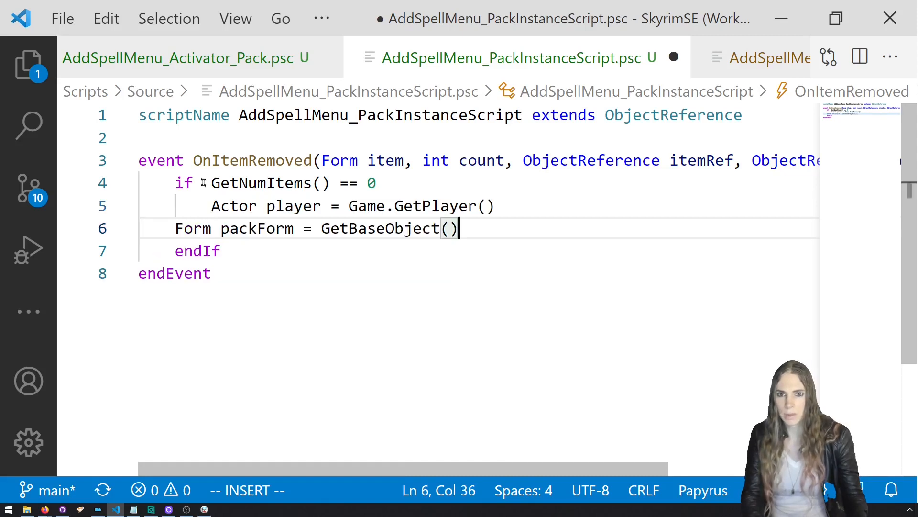
{"action": "left_click", "coordinate": [172, 225]}
{"action": "key", "text": "Tab"}
{"action": "left_click", "coordinate": [502, 233]}
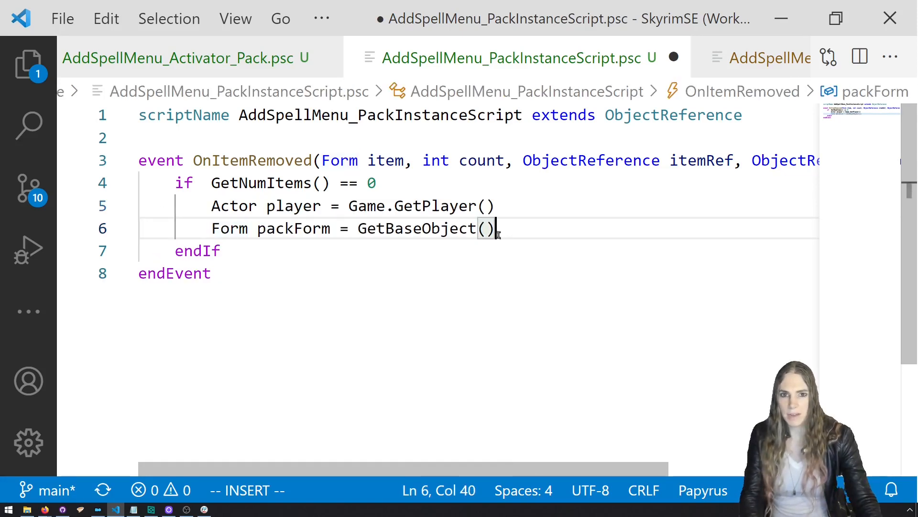
Add player.RemoveItem(packForm) below the packForm declaration, then save and compile the script.
{"action": "key", "text": "Return"}
{"action": "type", "text": "player."}
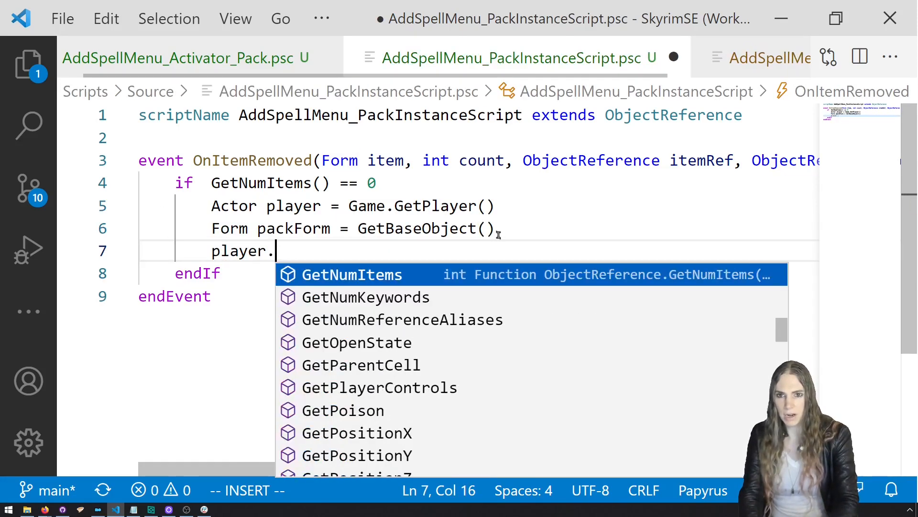
{"action": "type", "text": "removeit"}
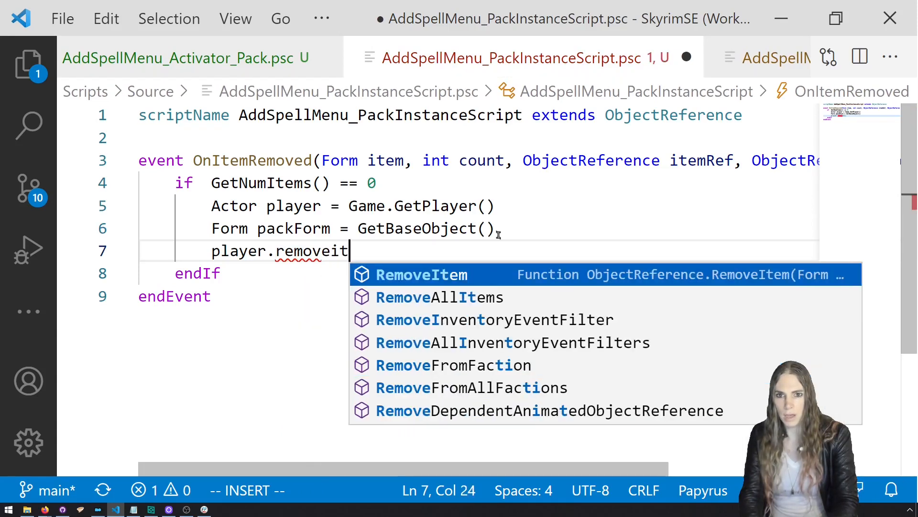
{"action": "key", "text": "Tab"}
{"action": "type", "text": "(pack"}
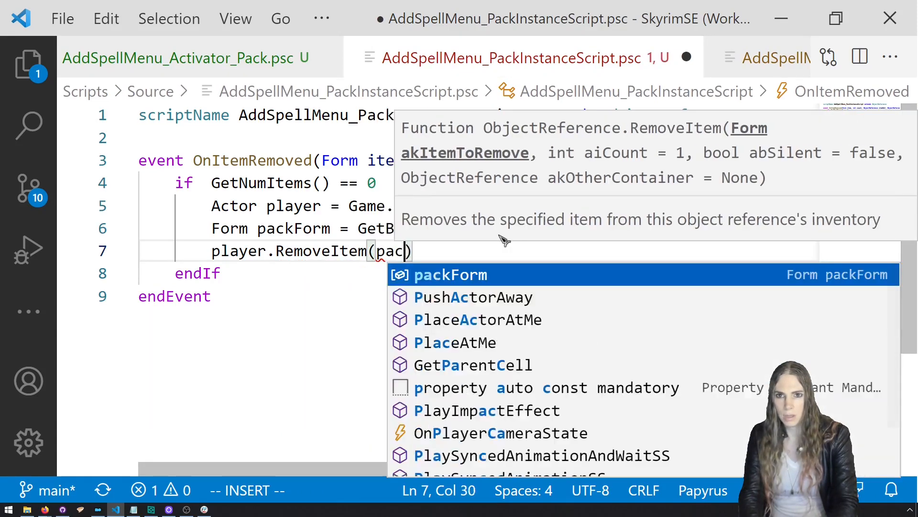
{"action": "key", "text": "Tab"}
{"action": "key", "text": "ctrl+s"}
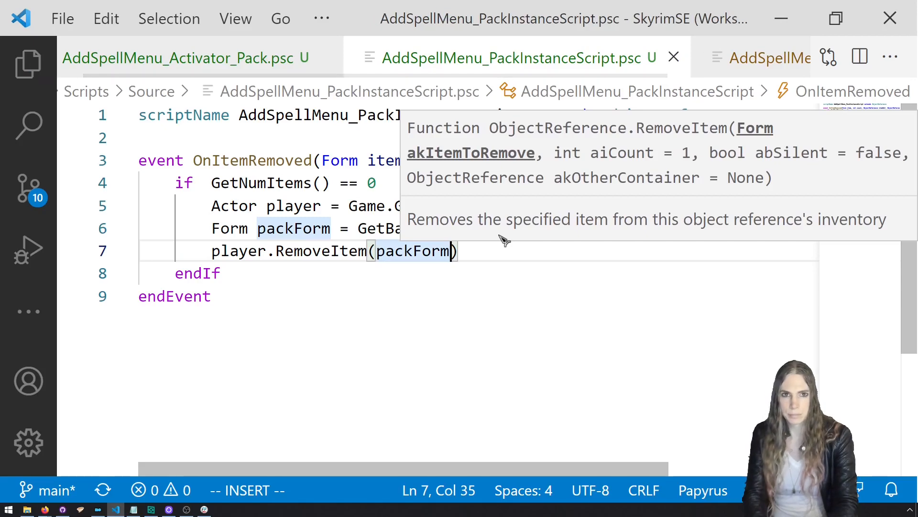
{"action": "key", "text": "ctrl+shift+b"}
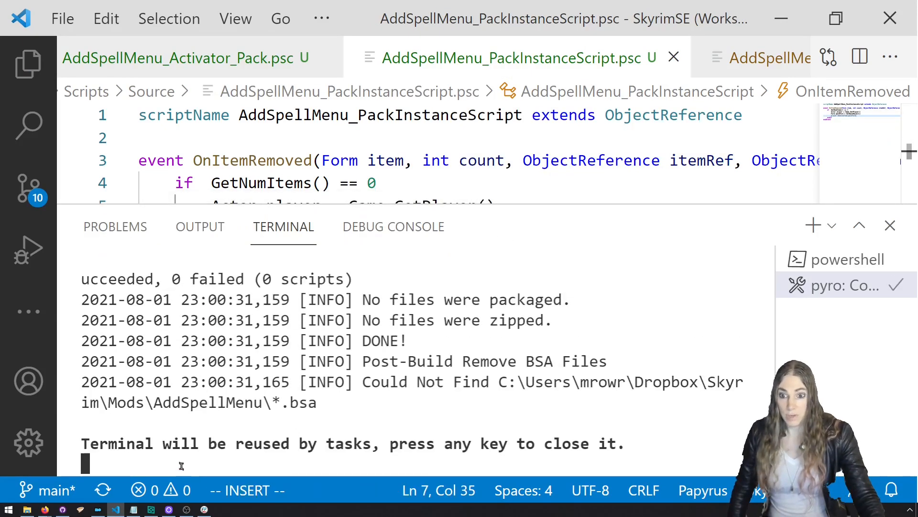
Switch to Mod Organizer, launch Skyrim through SKSE and load into the game world with the coc console command.
{"action": "left_click", "coordinate": [98, 510]}
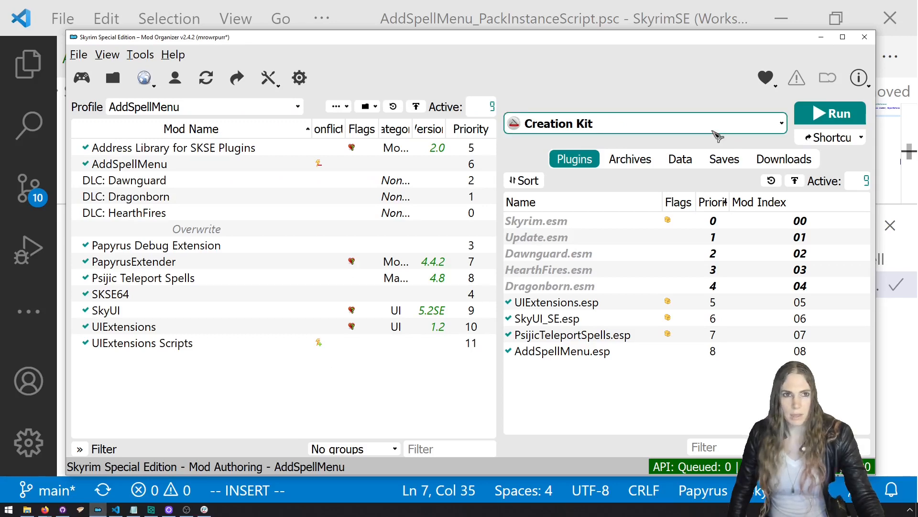
{"action": "left_click", "coordinate": [775, 123]}
{"action": "left_click", "coordinate": [709, 248]}
{"action": "left_click", "coordinate": [831, 117]}
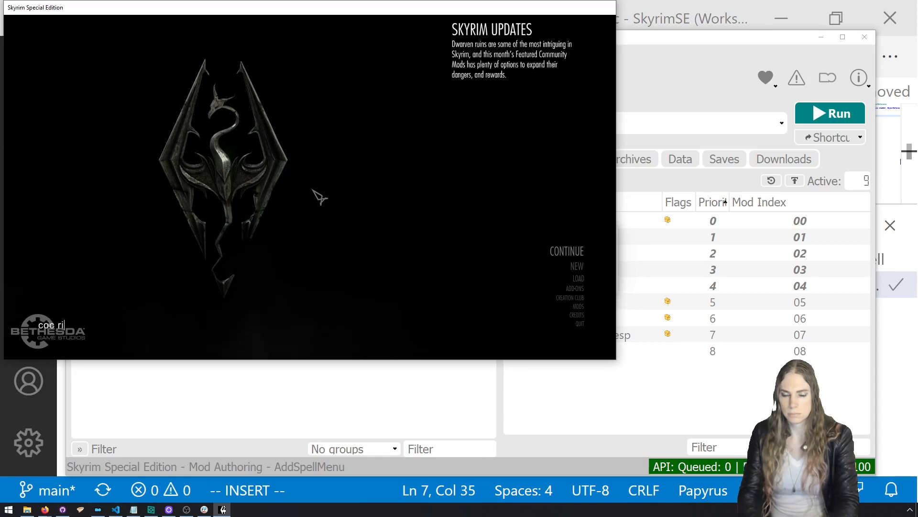
{"action": "key", "text": "Return"}
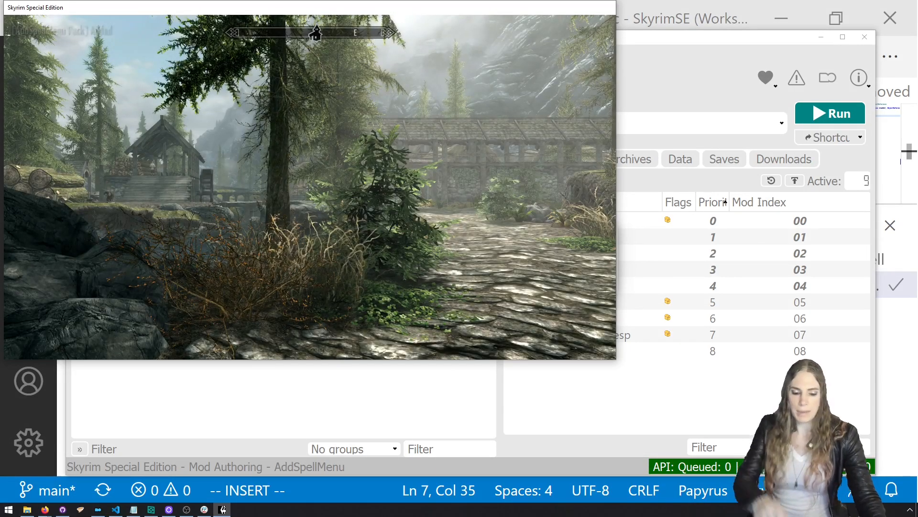
Use the [AddSpellMenu Pack] item from the inventory to test its container, then leave the container.
{"action": "key", "text": "i"}
{"action": "left_click", "coordinate": [111, 71]}
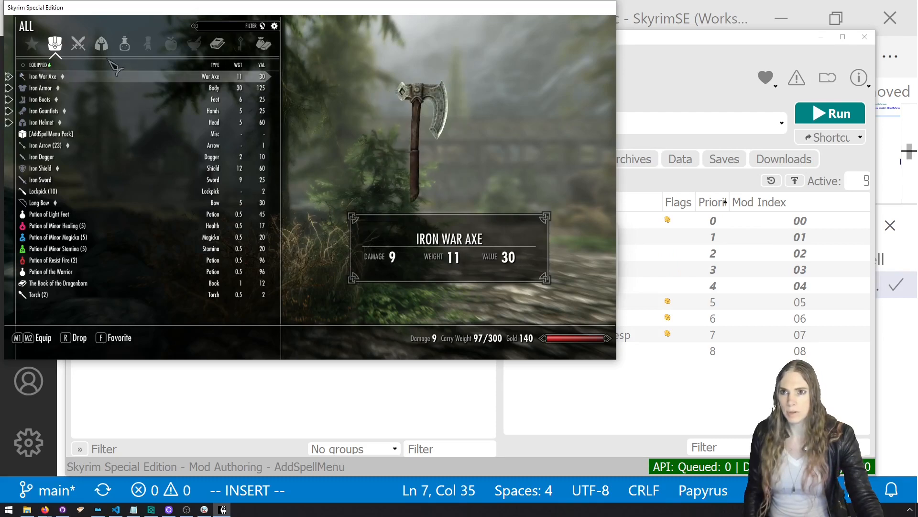
{"action": "left_click", "coordinate": [114, 67]}
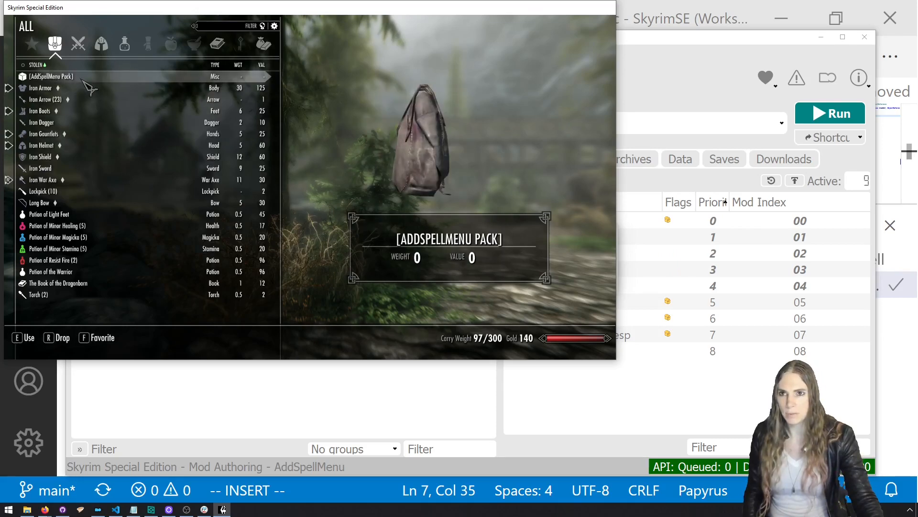
{"action": "left_click", "coordinate": [83, 80]}
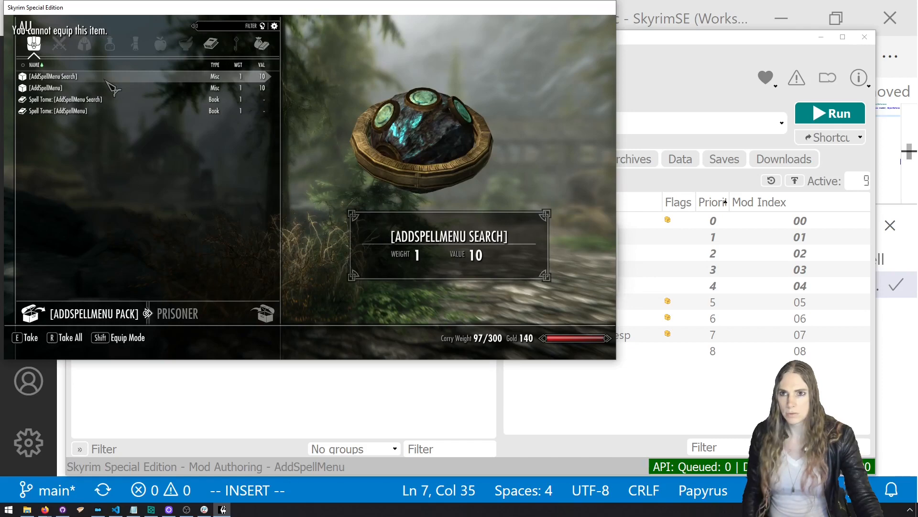
{"action": "key", "text": "Tab"}
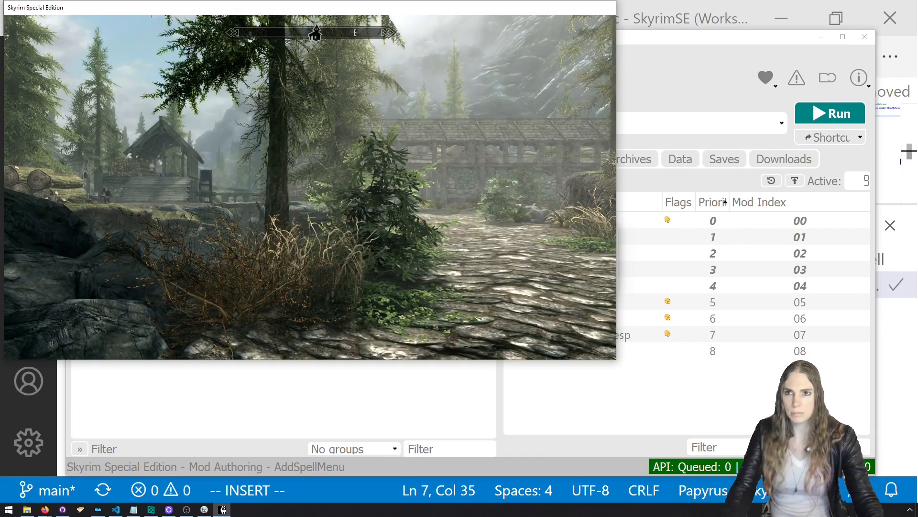
Use the AddSpellMenu search item to search spells for "fire", add Fireball and dismiss the dialog.
{"action": "key", "text": "i"}
{"action": "left_click", "coordinate": [106, 89]}
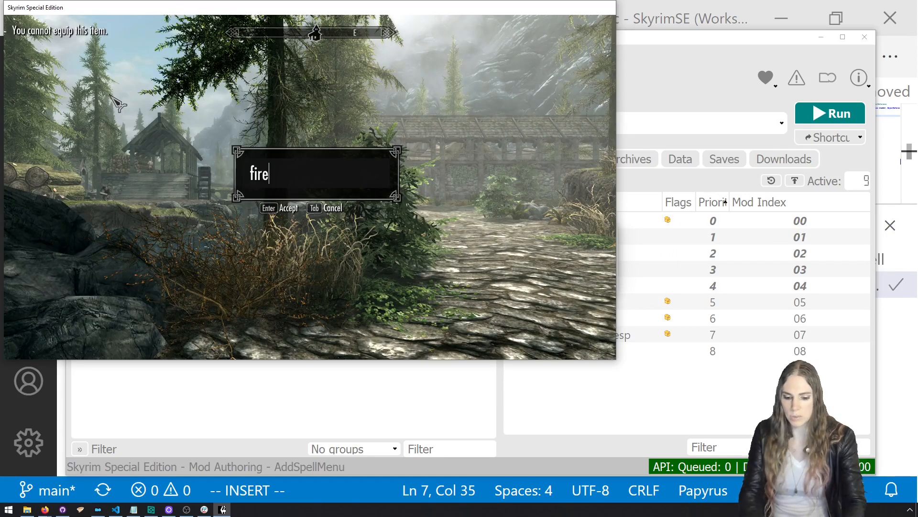
{"action": "key", "text": "Return"}
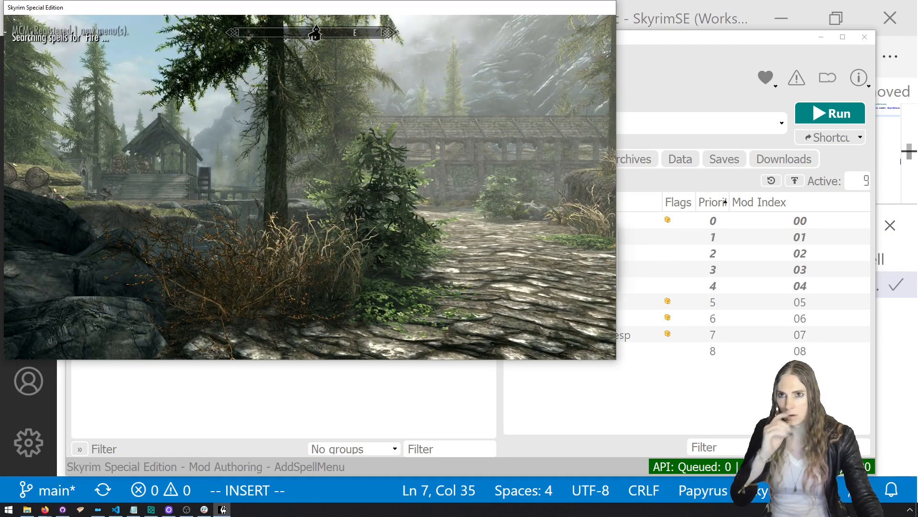
{"action": "left_click", "coordinate": [87, 112]}
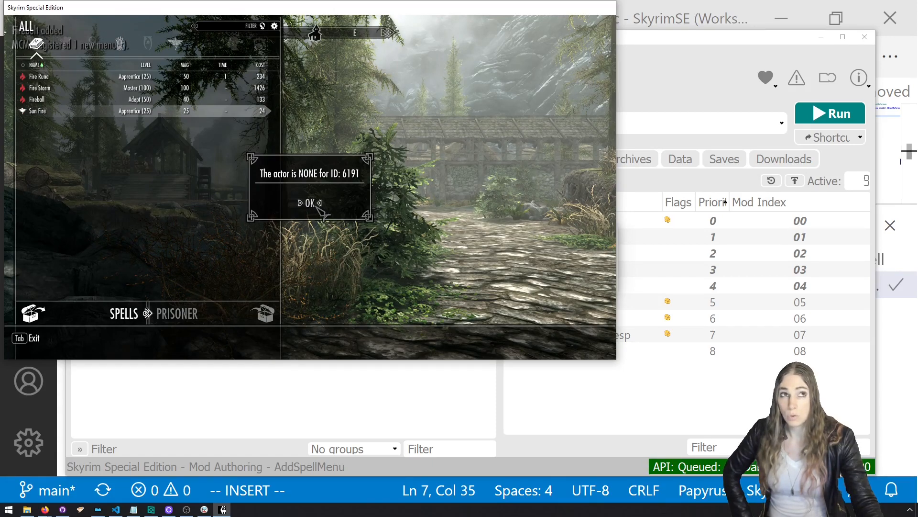
{"action": "left_click", "coordinate": [318, 207]}
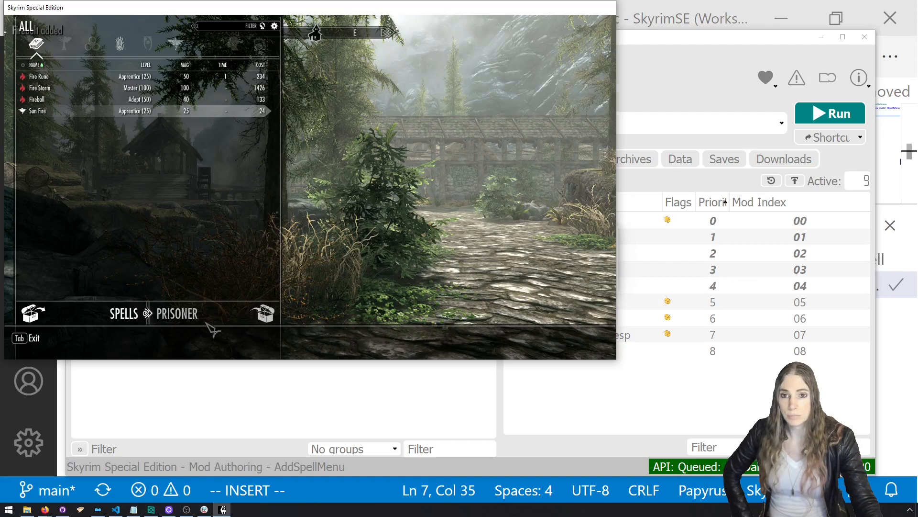
Compare the Spells and Prisoner lists, choose Fireball from the Spells list again, and exit the spell menu.
{"action": "left_click", "coordinate": [198, 319]}
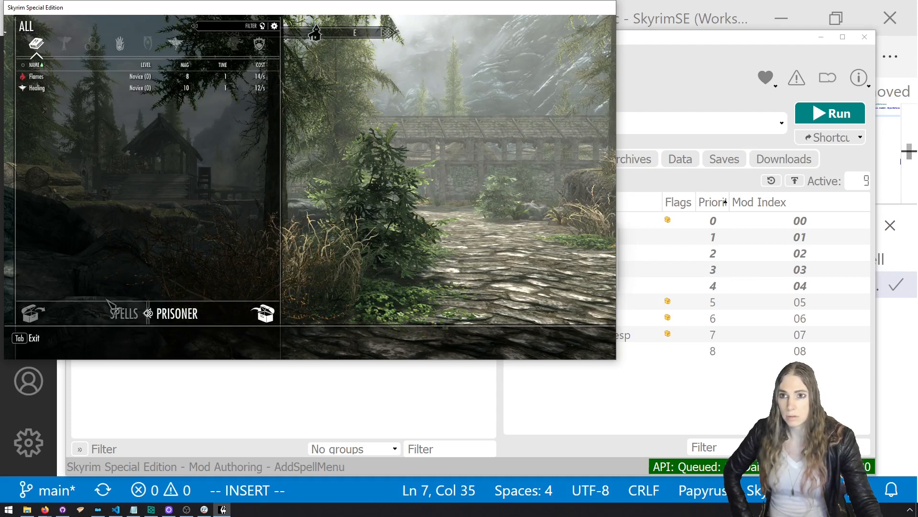
{"action": "left_click", "coordinate": [125, 318]}
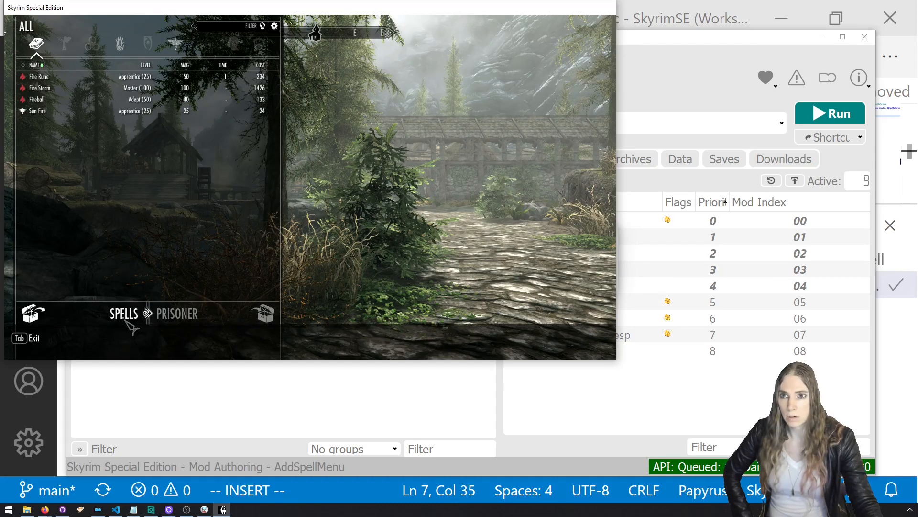
{"action": "left_click", "coordinate": [82, 101]}
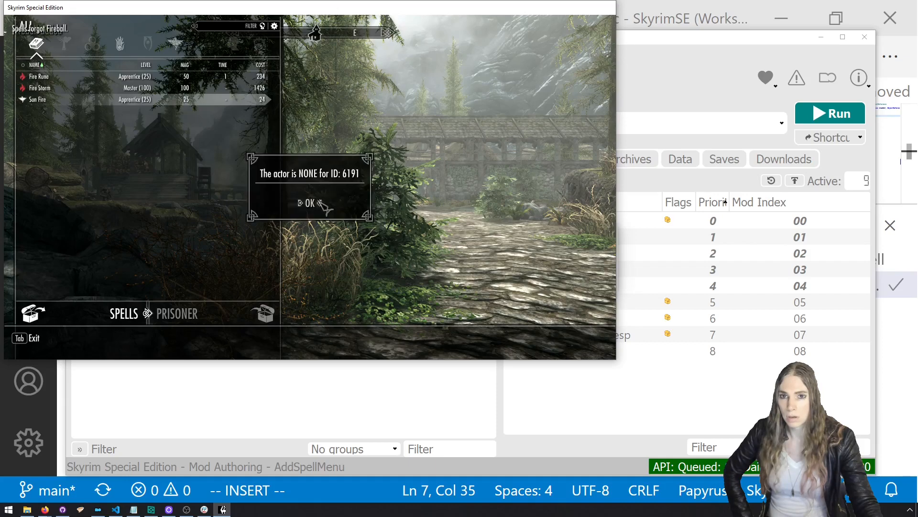
{"action": "left_click", "coordinate": [318, 206]}
{"action": "left_click", "coordinate": [187, 314]}
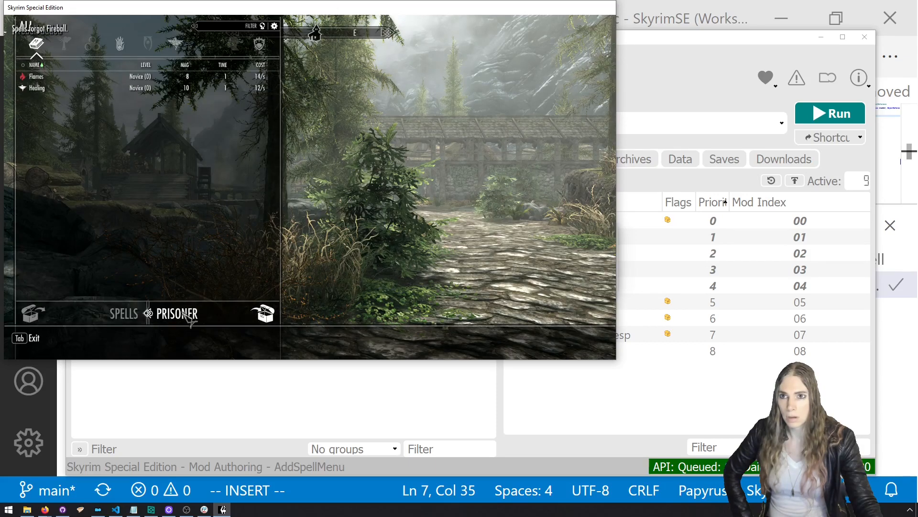
{"action": "key", "text": "Tab"}
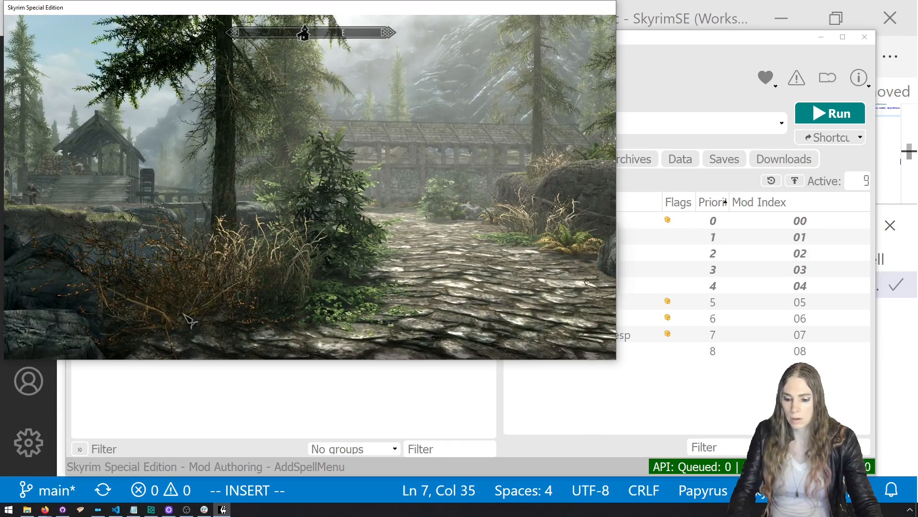
Quit Skyrim with the qqq console command.
{"action": "key", "text": "grave"}
{"action": "type", "text": "qqq"}
{"action": "key", "text": "Return"}
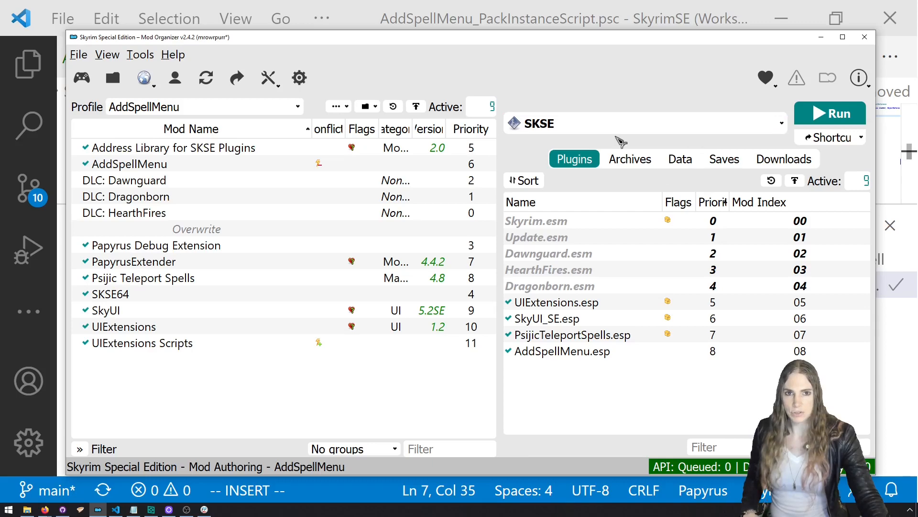
Launch SSEEdit from Mod Organizer and load only the AddSpellMenu.esp plugin with its required master.
{"action": "left_click", "coordinate": [620, 125]}
{"action": "left_click", "coordinate": [574, 231]}
{"action": "left_click", "coordinate": [842, 120]}
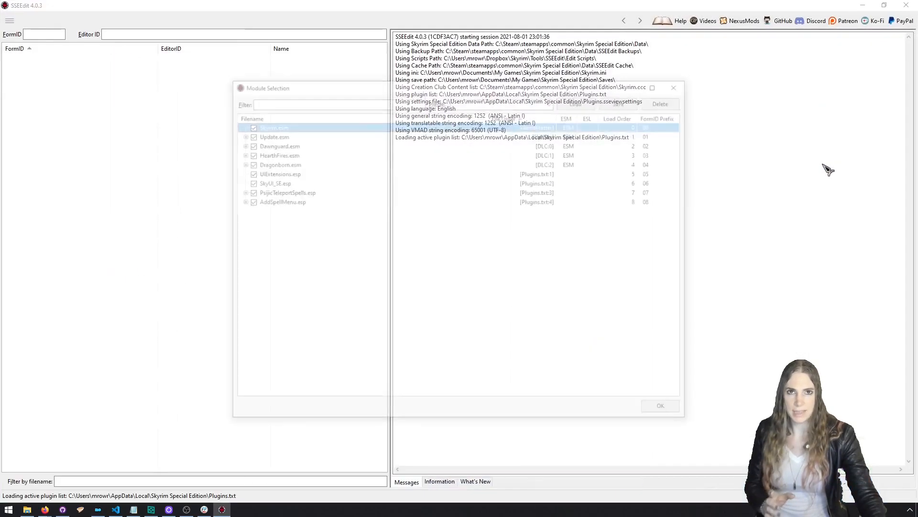
{"action": "right_click", "coordinate": [279, 182]}
{"action": "left_click", "coordinate": [305, 200]}
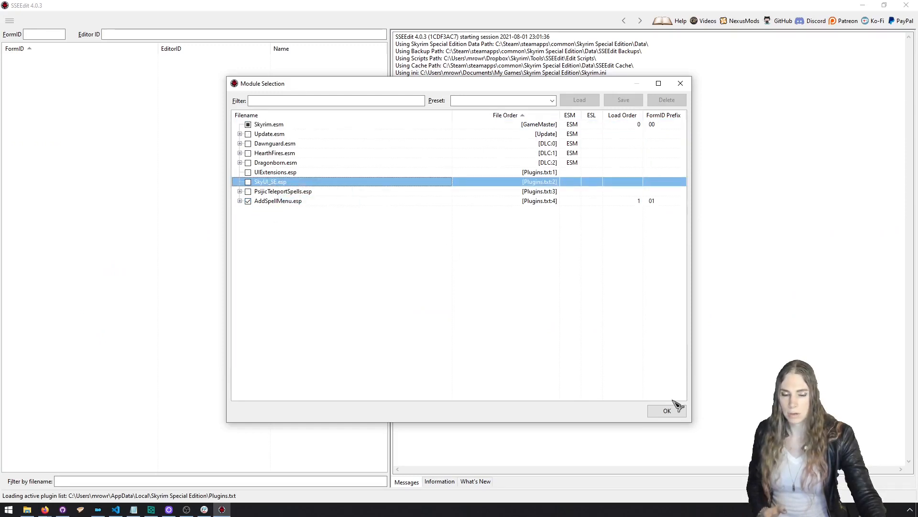
{"action": "left_click", "coordinate": [675, 409]}
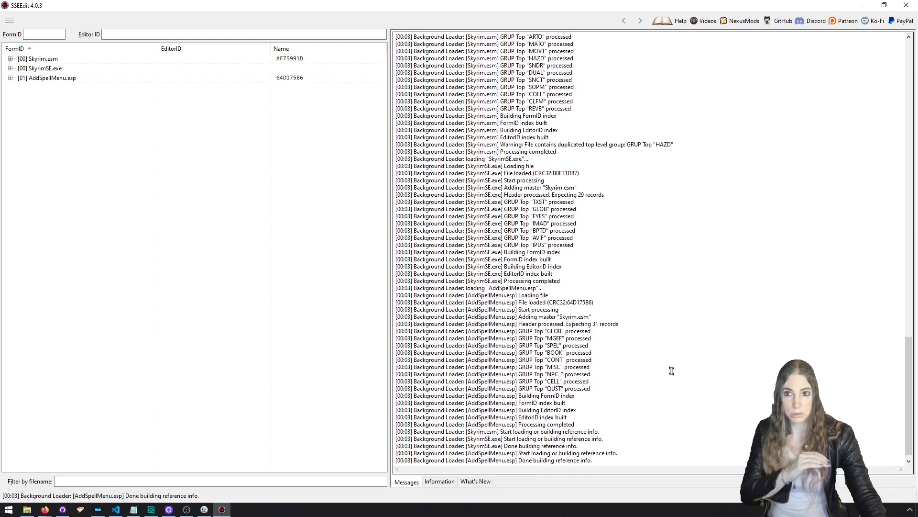
Expand AddSpellMenu.esp's Cell records down to the temporary placed references in AddSpellMenu_Cell.
{"action": "left_click", "coordinate": [10, 78]}
{"action": "left_click", "coordinate": [20, 106]}
{"action": "left_click", "coordinate": [30, 117]}
{"action": "left_click", "coordinate": [39, 126]}
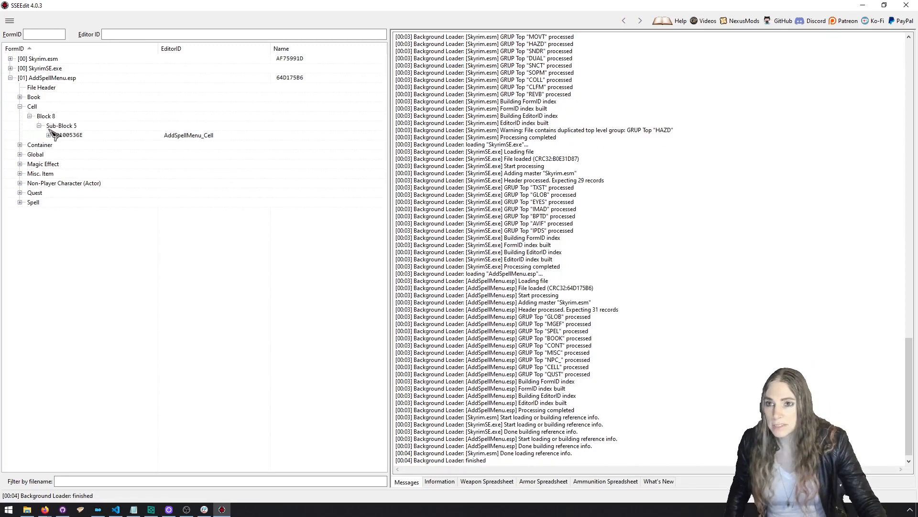
{"action": "left_click", "coordinate": [49, 135]}
{"action": "left_click", "coordinate": [58, 145]}
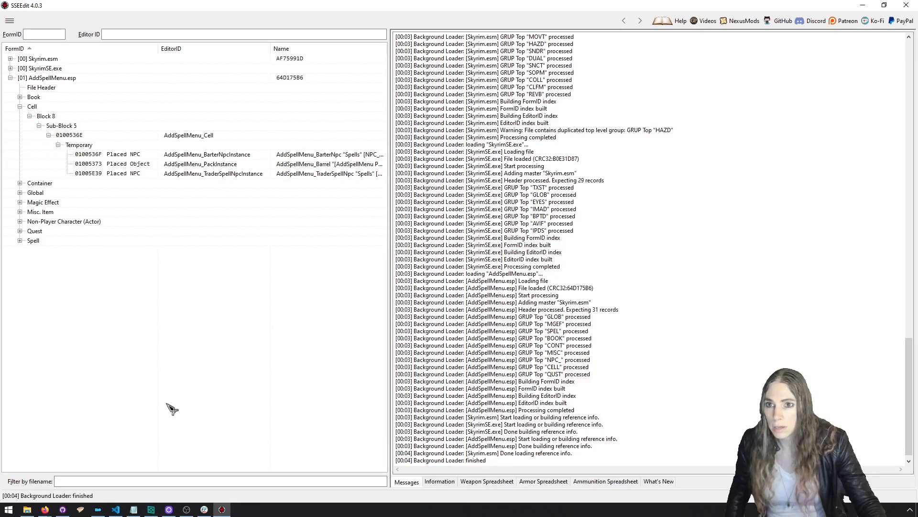
Return to VS Code, hide the terminal and browse the Scripts\Source files in a file list widened for full names.
{"action": "left_click", "coordinate": [116, 509]}
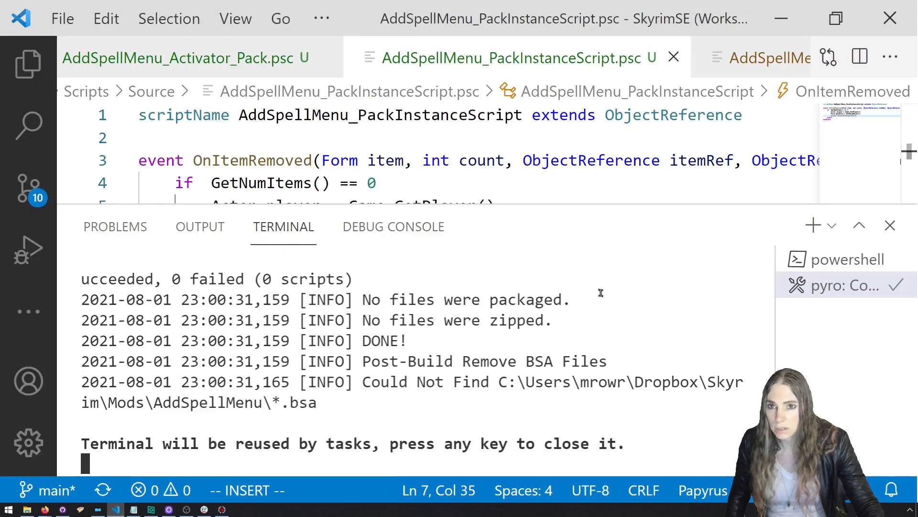
{"action": "key", "text": "ctrl+j"}
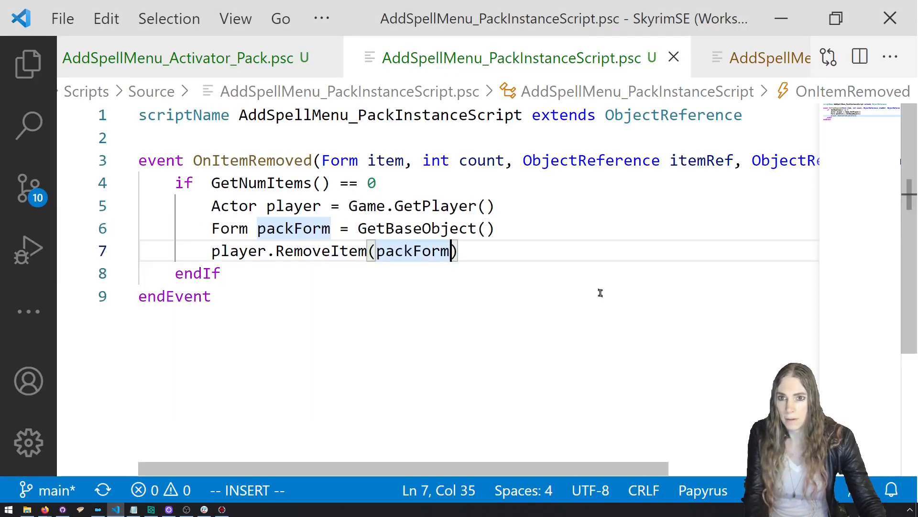
{"action": "key", "text": "ctrl+shift+e"}
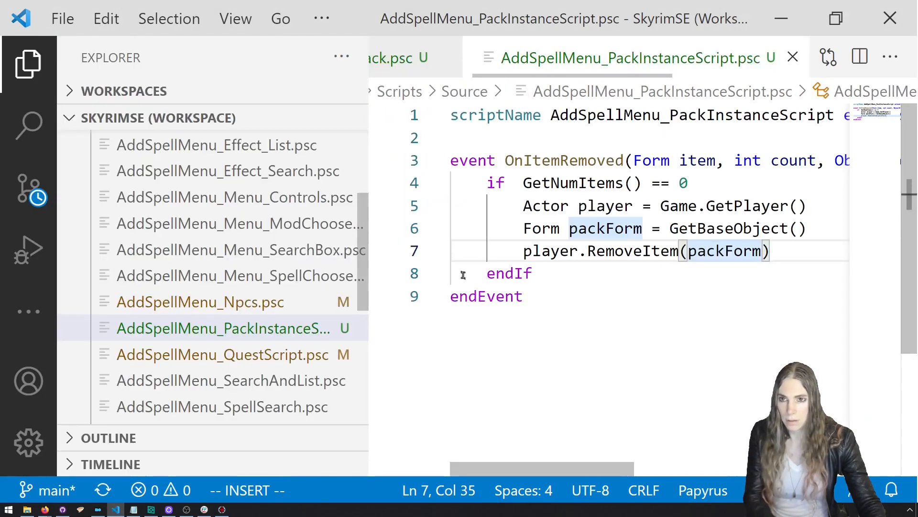
{"action": "scroll", "coordinate": [310, 228], "scroll_direction": "up", "scroll_amount": 3}
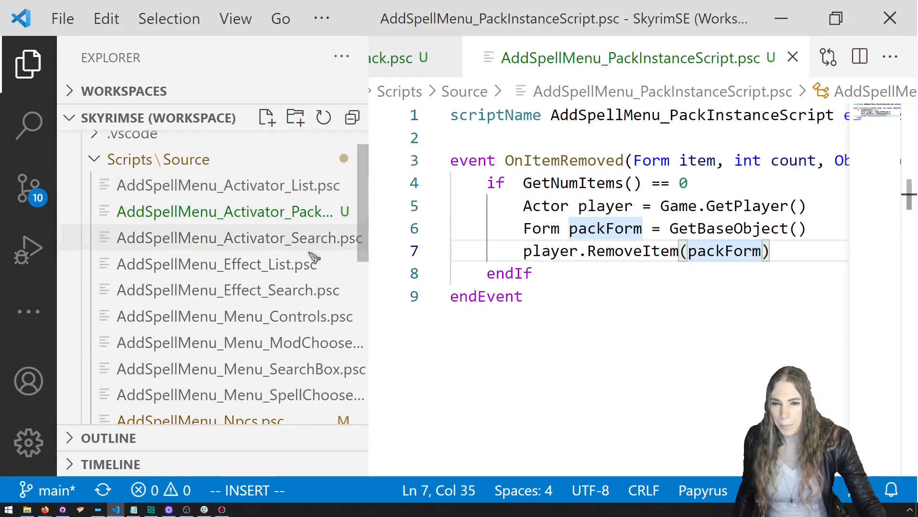
{"action": "left_click_drag", "start_coordinate": [368, 341], "coordinate": [446, 341]}
{"action": "scroll", "coordinate": [287, 330], "scroll_direction": "down", "scroll_amount": 3}
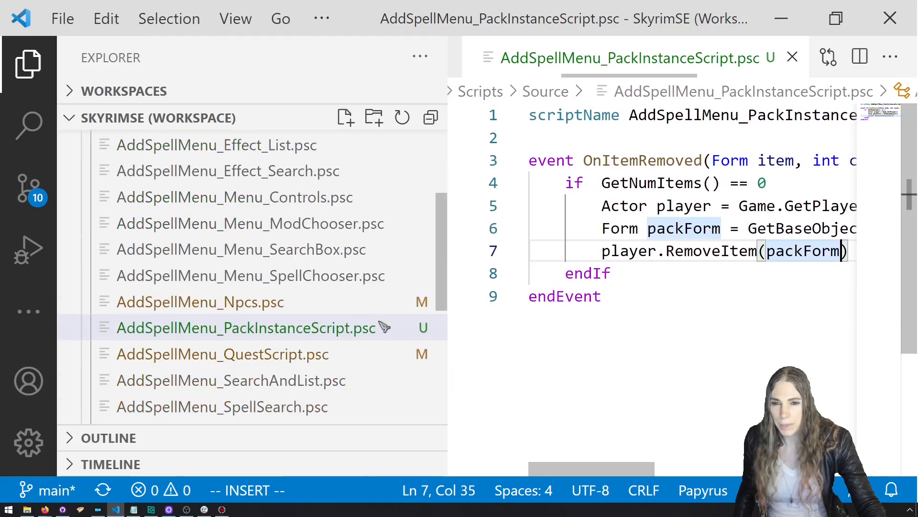
Open AddSpellMenu_Npcs.psc, hide the file list, and compare its actor IDs with the placed NPC records in SSEEdit.
{"action": "left_click", "coordinate": [239, 302]}
{"action": "key", "text": "ctrl+b"}
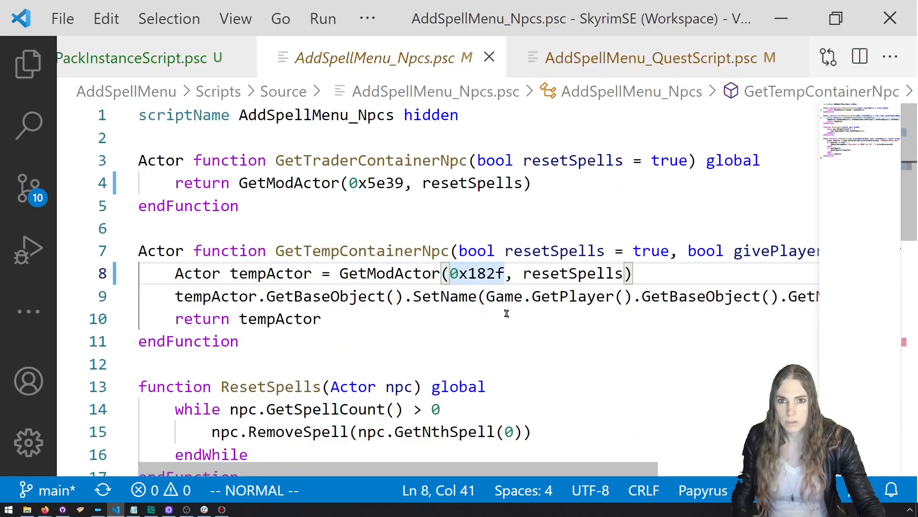
{"action": "key", "text": "alt+Tab"}
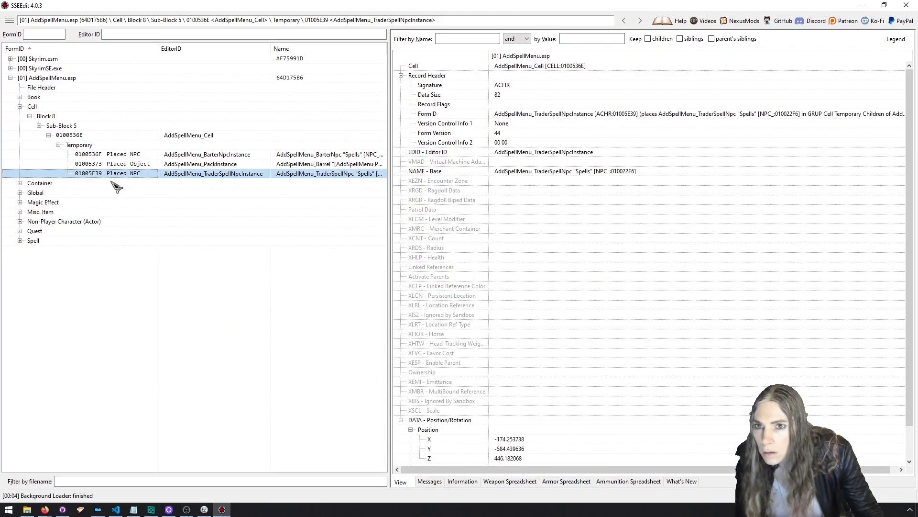
{"action": "key", "text": "alt+Tab"}
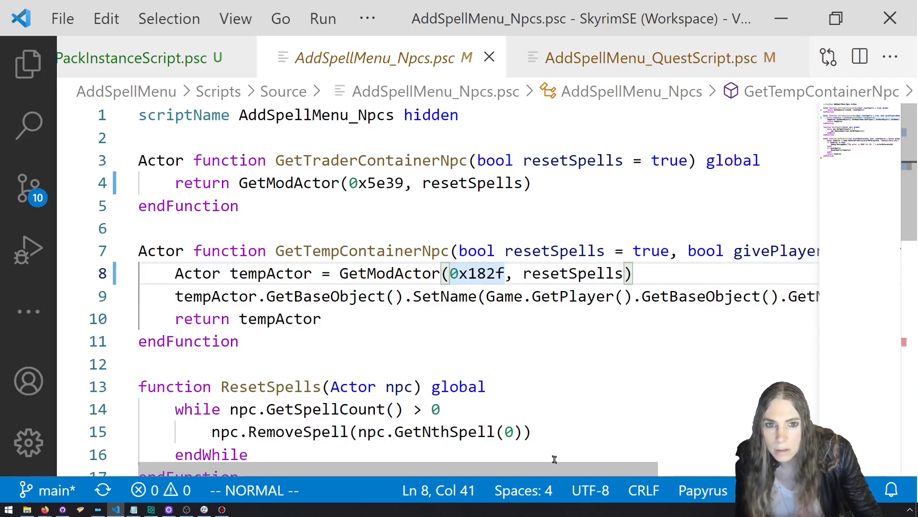
Review the ResetSpells and GetModActor functions in AddSpellMenu_Npcs.psc, including the full GetFormFromFile line.
{"action": "scroll", "coordinate": [555, 459], "scroll_direction": "right", "scroll_amount": 3}
{"action": "scroll", "coordinate": [479, 421], "scroll_direction": "left", "scroll_amount": 3}
{"action": "scroll", "coordinate": [469, 416], "scroll_direction": "down", "scroll_amount": 1}
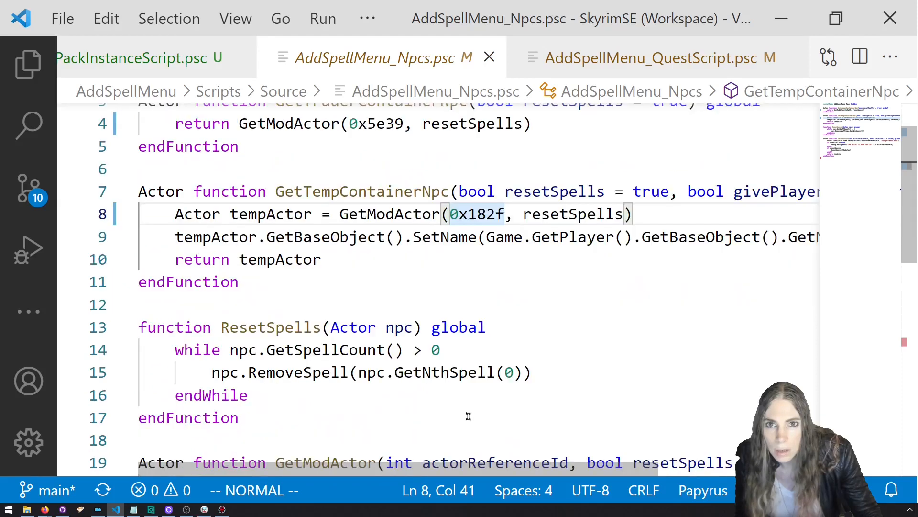
{"action": "scroll", "coordinate": [469, 416], "scroll_direction": "down", "scroll_amount": 2}
{"action": "scroll", "coordinate": [469, 416], "scroll_direction": "down", "scroll_amount": 2}
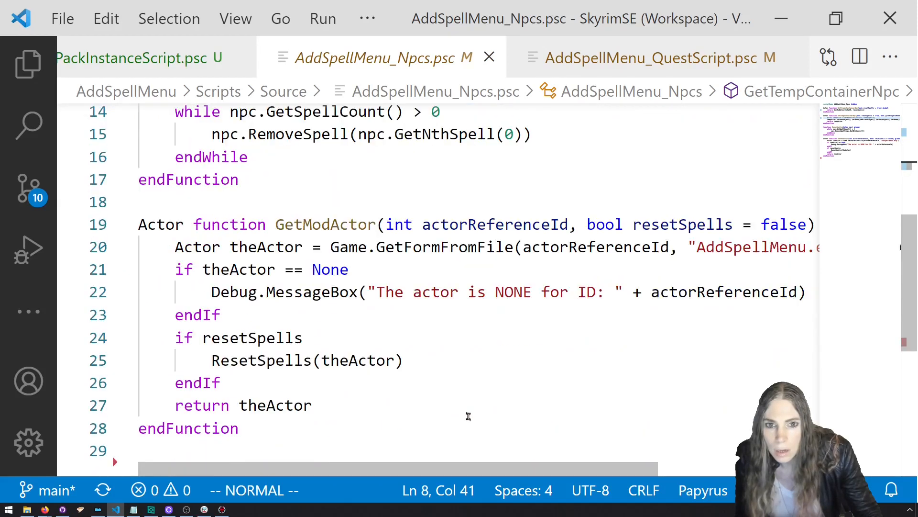
{"action": "scroll", "coordinate": [478, 425], "scroll_direction": "up", "scroll_amount": 1}
{"action": "scroll", "coordinate": [526, 473], "scroll_direction": "right", "scroll_amount": 3}
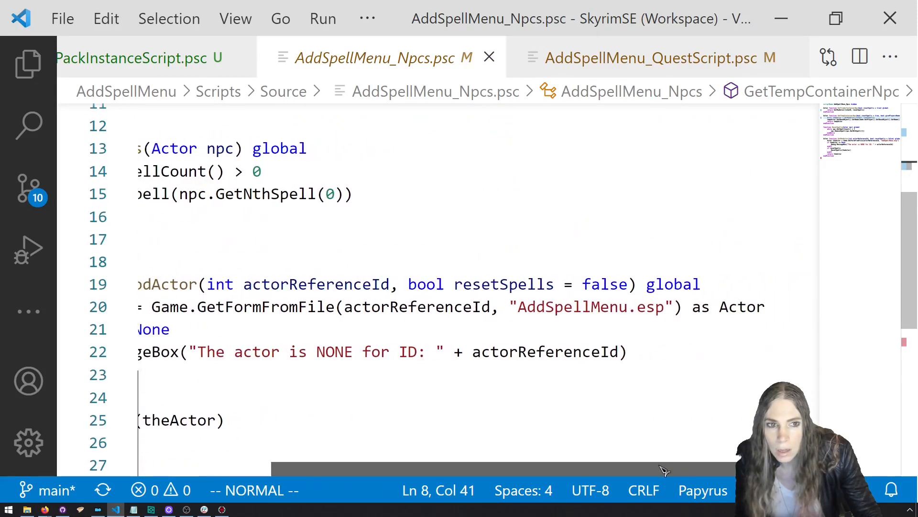
{"action": "scroll", "coordinate": [526, 474], "scroll_direction": "left", "scroll_amount": 3}
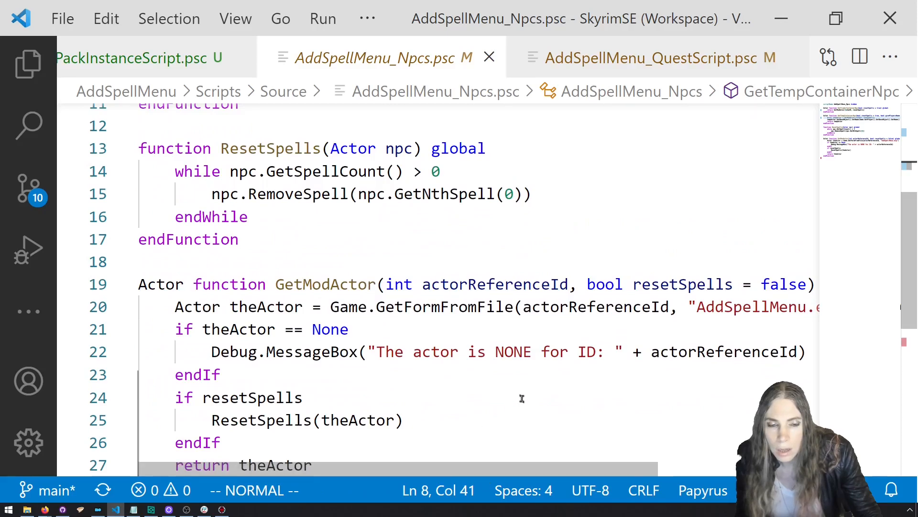
{"action": "left_click", "coordinate": [514, 378]}
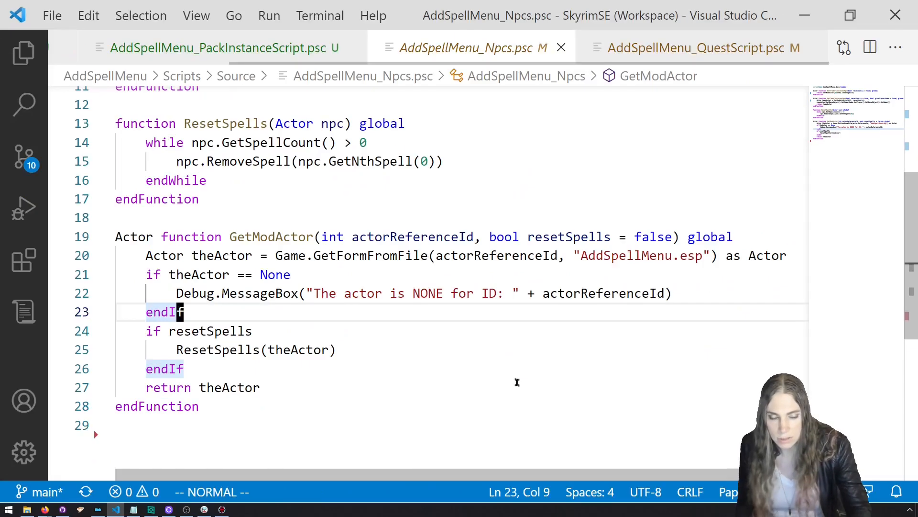
{"action": "scroll", "coordinate": [517, 381], "scroll_direction": "up", "scroll_amount": 3}
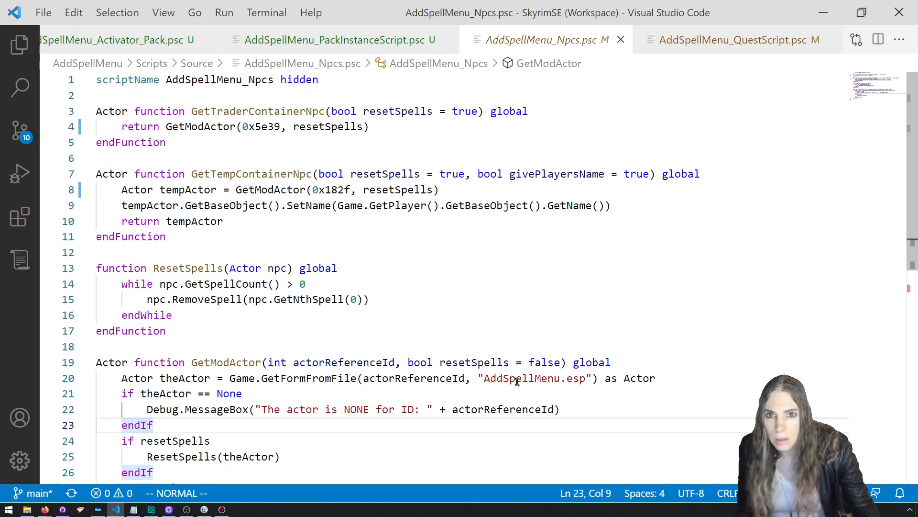
Look up AddSpellMenu_BarterNpcInstance's FormID in SSEEdit, set the actor ID in GetTempContainerNpc to 0x536f in VS Code, and save the script.
{"action": "key", "text": "alt+Tab"}
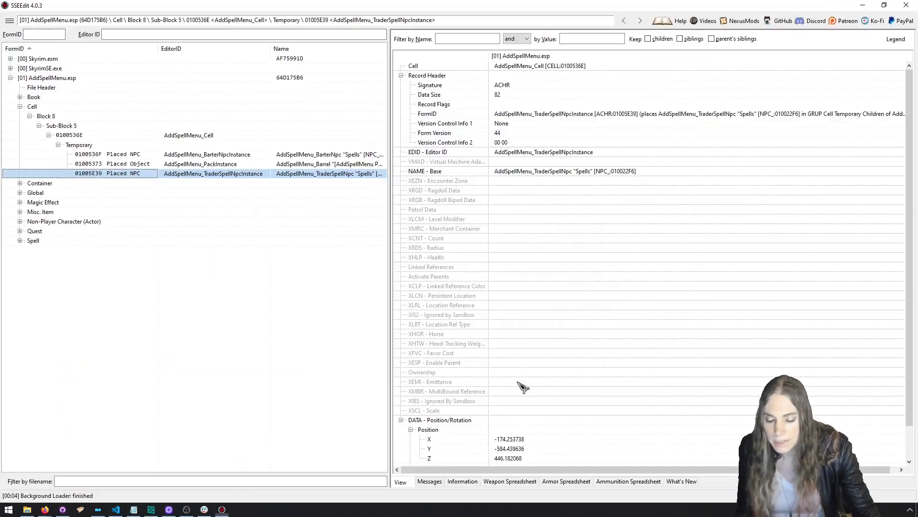
{"action": "left_click", "coordinate": [113, 155]}
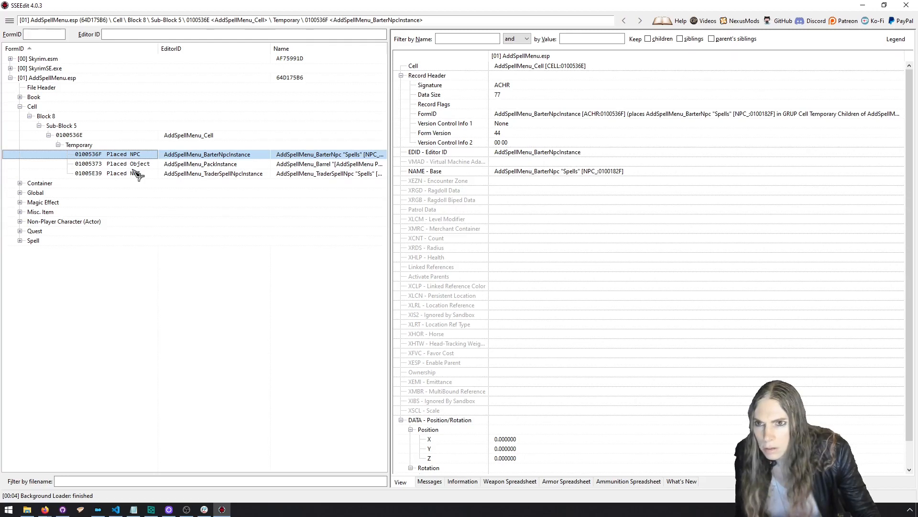
{"action": "key", "text": "alt+Tab"}
{"action": "double_click", "coordinate": [342, 198]}
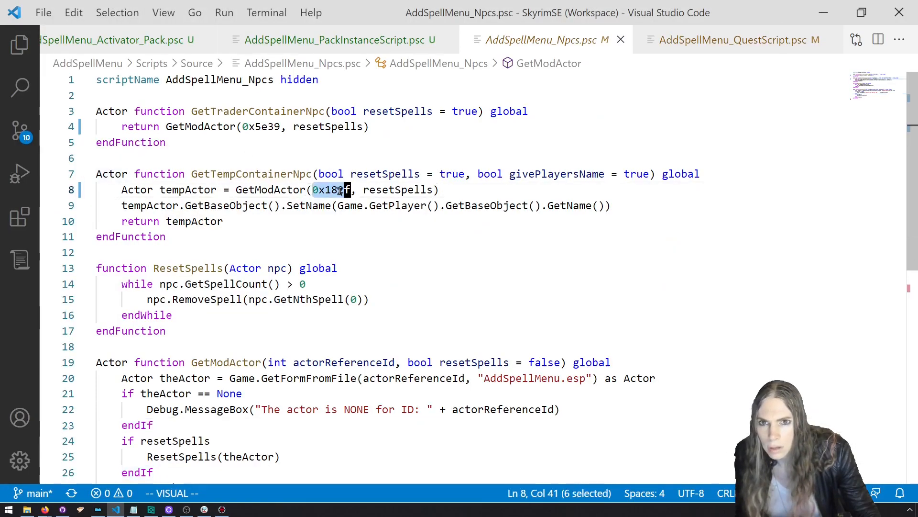
{"action": "key", "text": "c"}
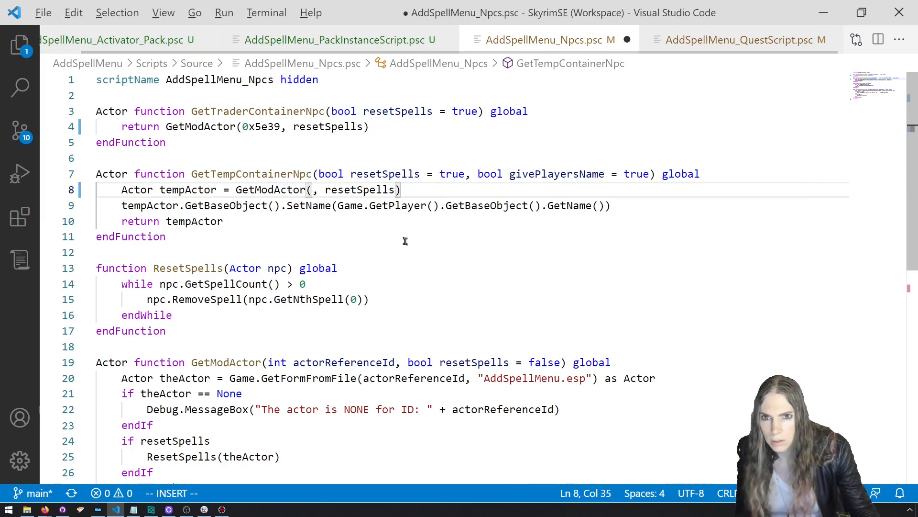
{"action": "key", "text": "alt+Tab"}
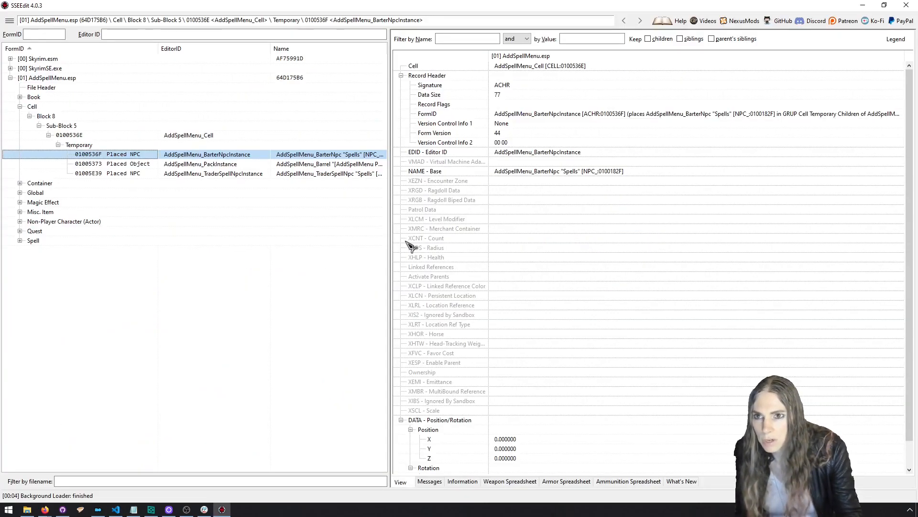
{"action": "key", "text": "alt+Tab"}
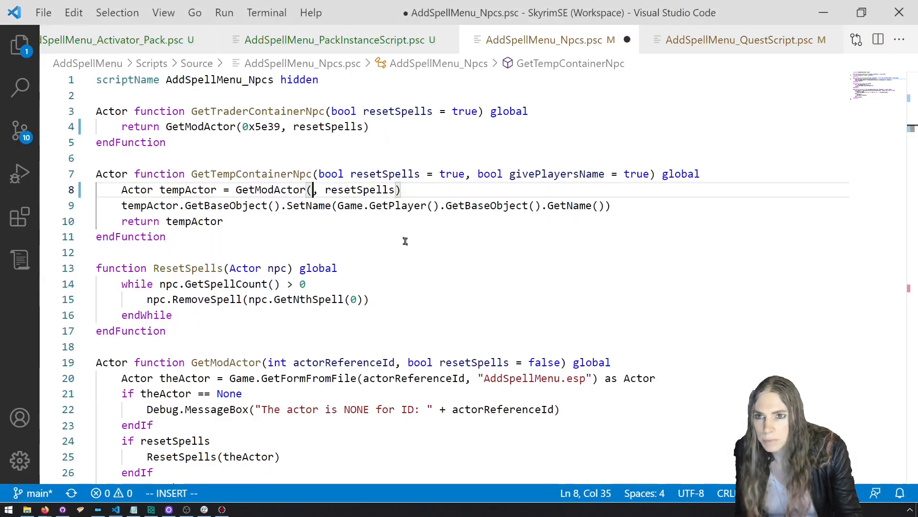
{"action": "key", "text": "alt+Tab"}
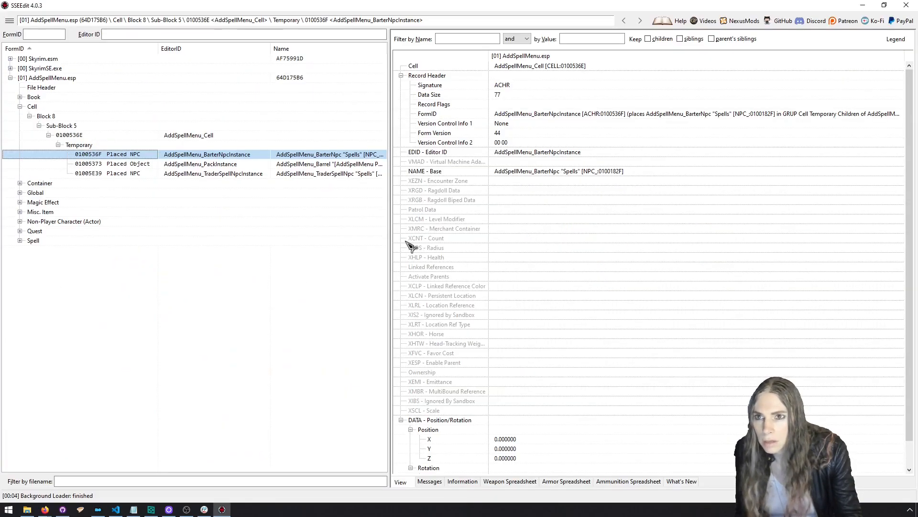
{"action": "key", "text": "alt+Tab"}
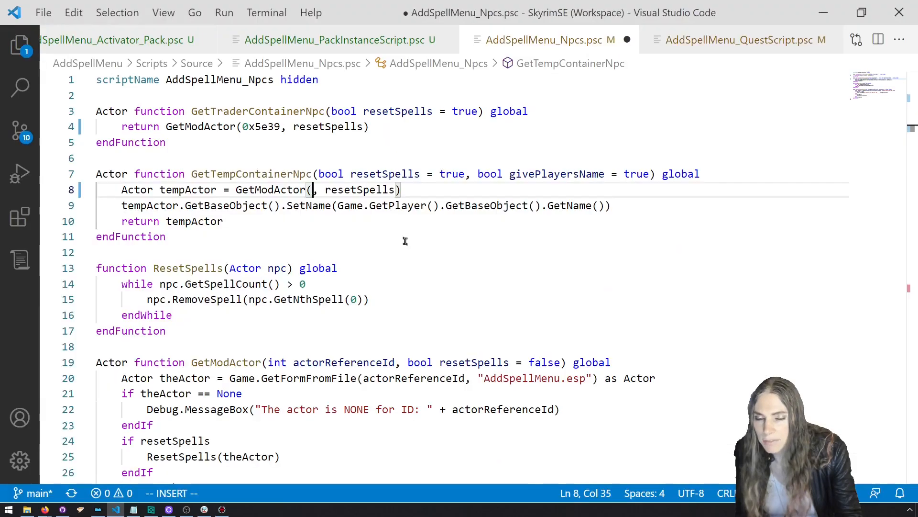
{"action": "type", "text": "0x536f"}
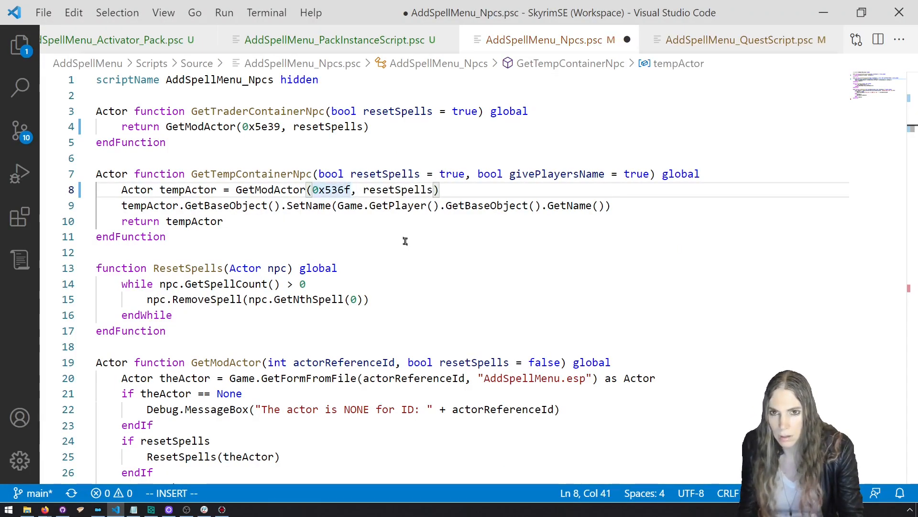
{"action": "key", "text": "ctrl+s"}
Recheck the barter NPC record in SSEEdit and GetModActor's missing-actor message in VS Code, and compile the project's scripts.
{"action": "key", "text": "alt+Tab"}
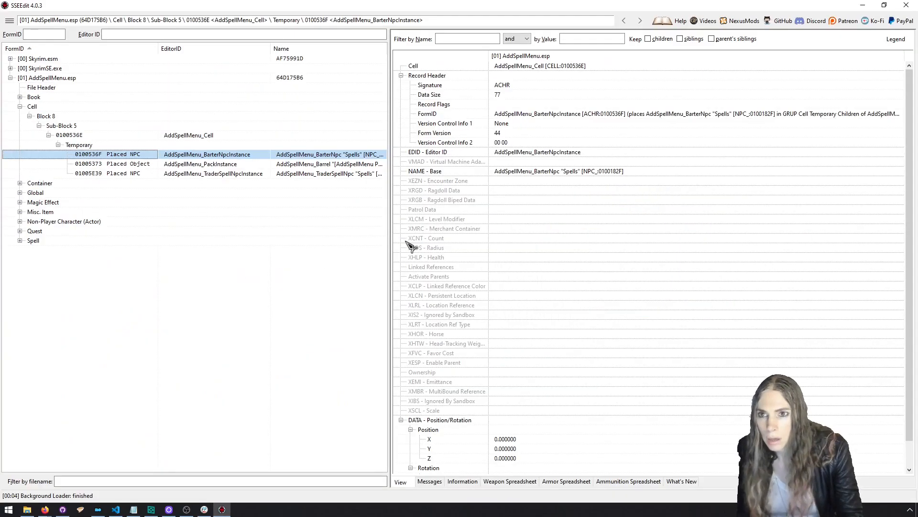
{"action": "key", "text": "alt+Tab"}
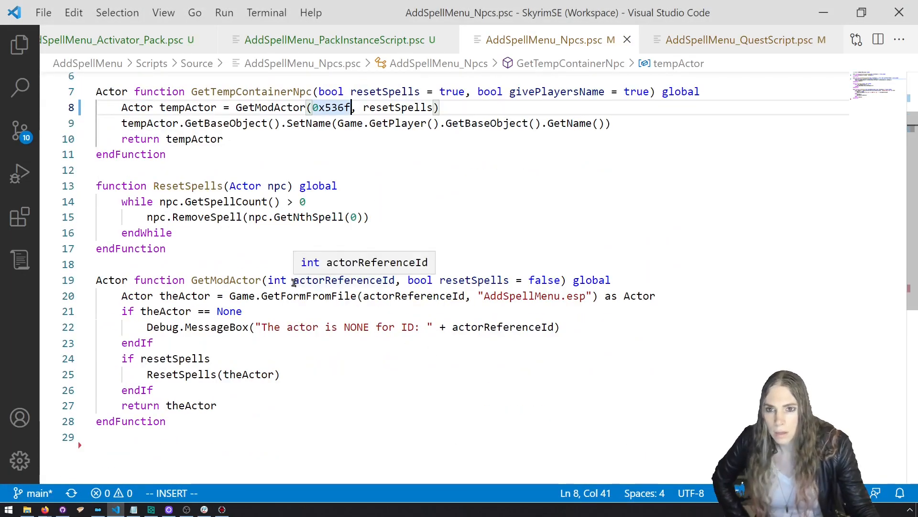
{"action": "double_click", "coordinate": [243, 282]}
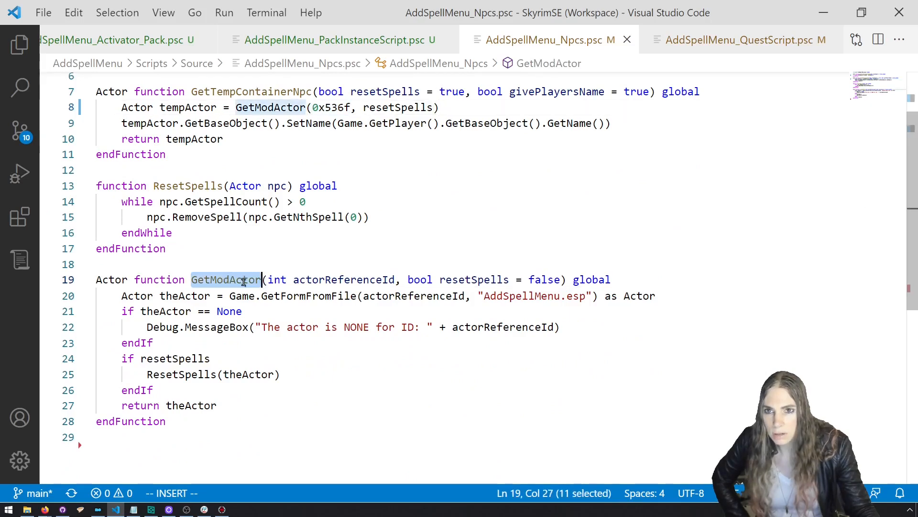
{"action": "left_click", "coordinate": [363, 327]}
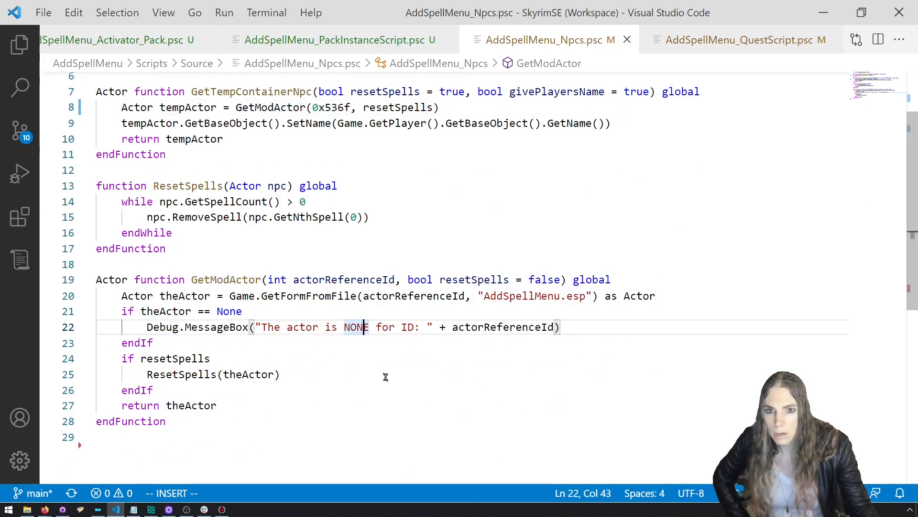
{"action": "left_click", "coordinate": [380, 328]}
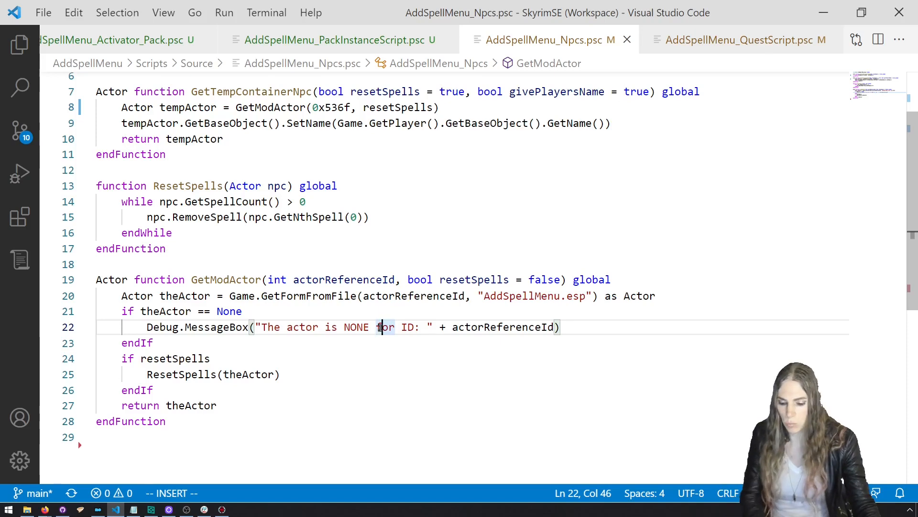
{"action": "key", "text": "ctrl+shift+b"}
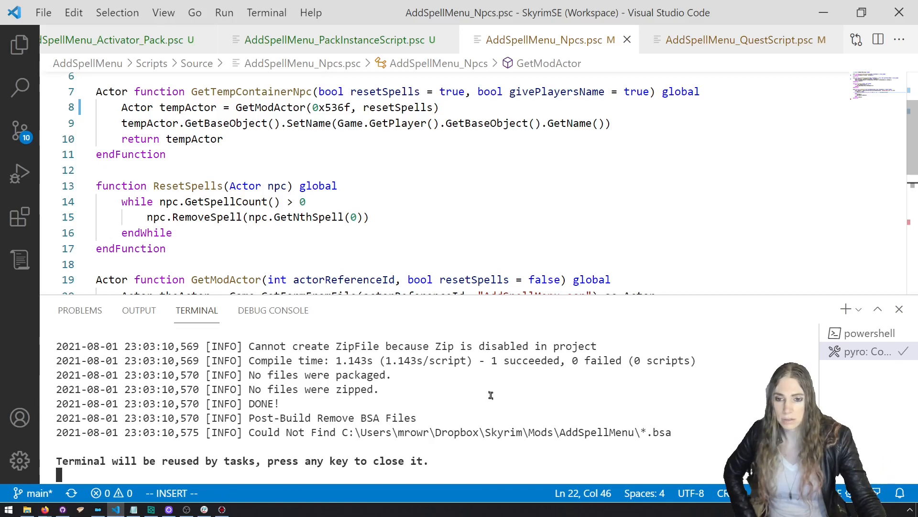
{"action": "key", "text": "Return"}
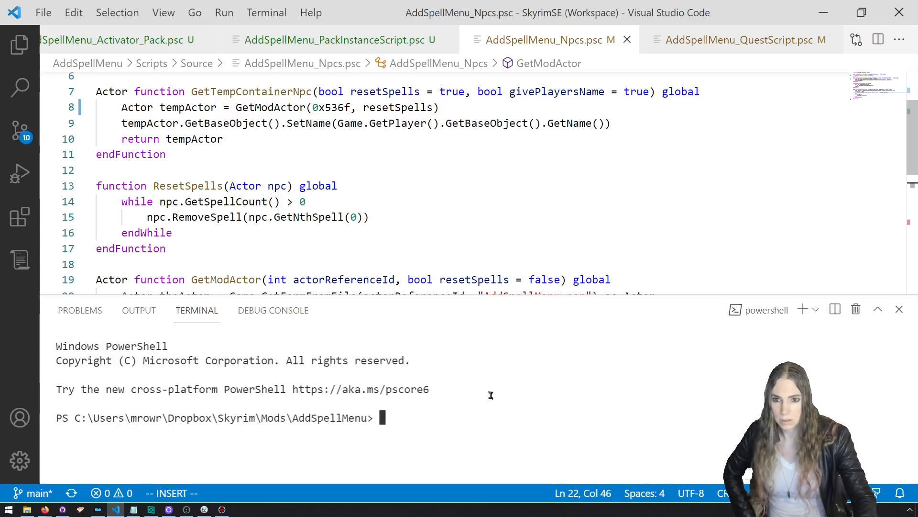
Switch to SSEEdit and close it so that Mod Organizer is unlocked.
{"action": "key", "text": "alt+Tab"}
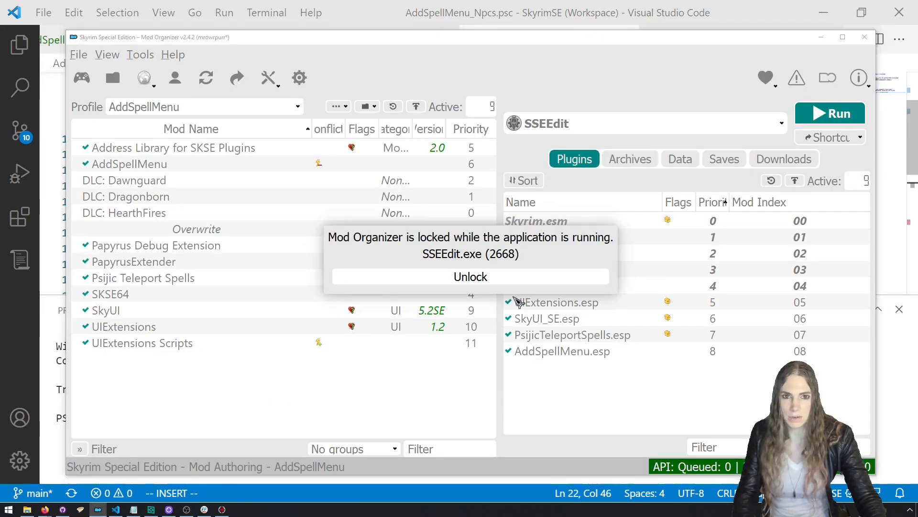
{"action": "key", "text": "alt+Tab"}
{"action": "key", "text": "alt+Tab"}
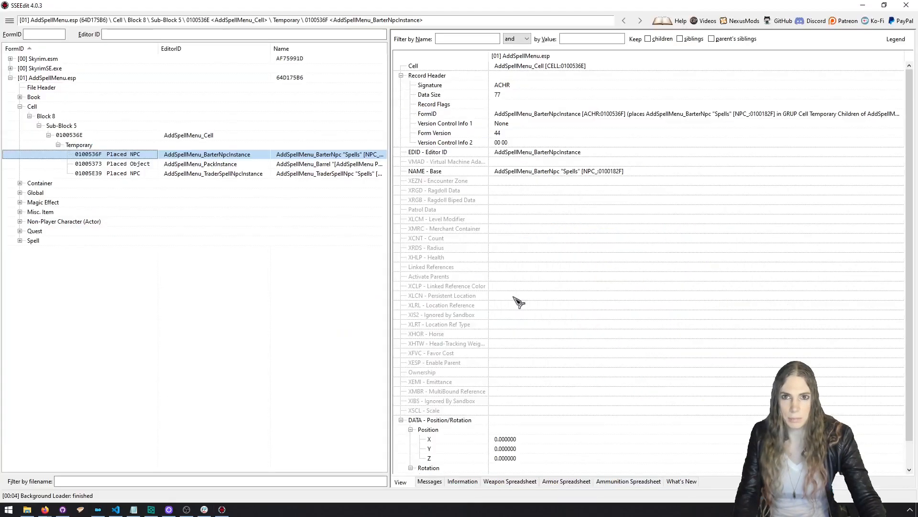
{"action": "left_click", "coordinate": [905, 5]}
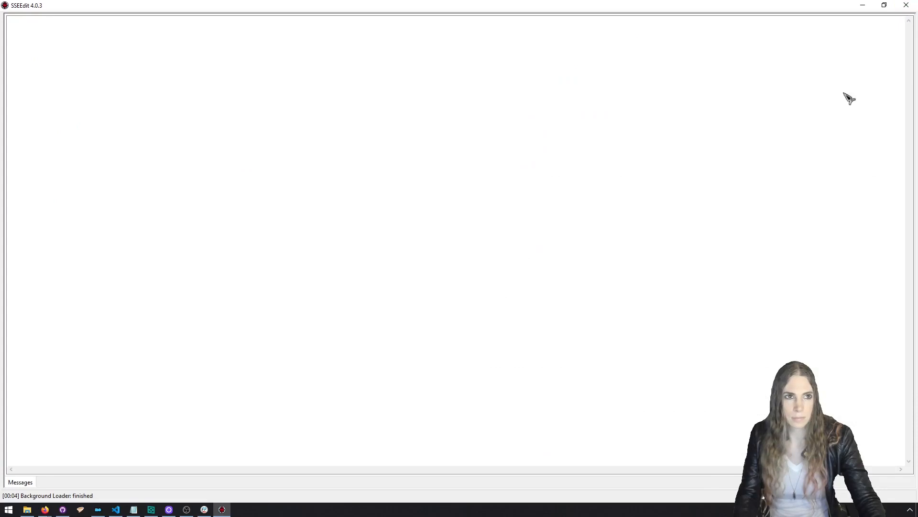
Launch Skyrim through SKSE from Mod Organizer and enter the game world with the console command coc riverwood.
{"action": "left_click", "coordinate": [632, 128]}
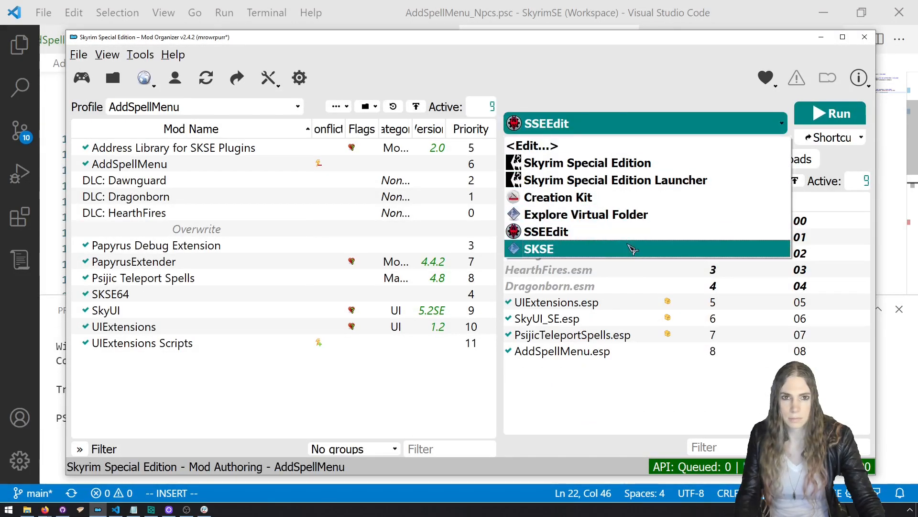
{"action": "left_click", "coordinate": [631, 248]}
{"action": "left_click", "coordinate": [822, 113]}
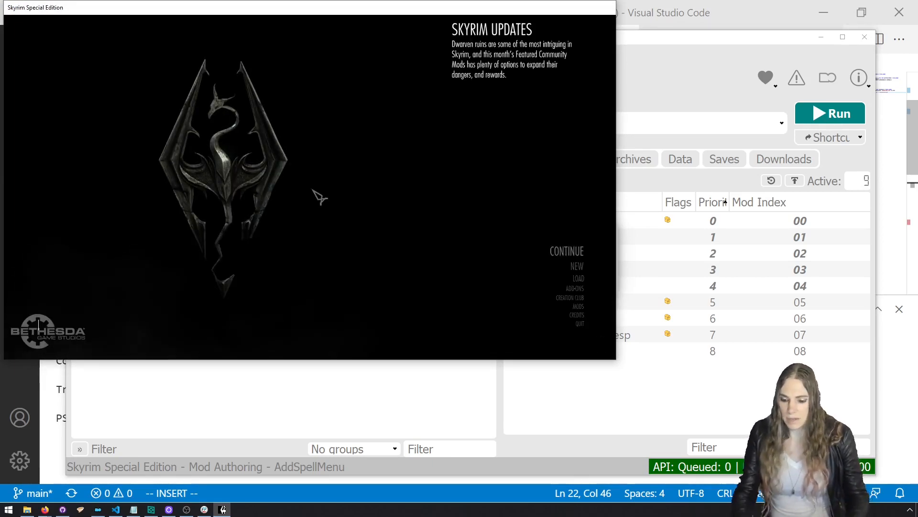
{"action": "type", "text": "coc riverwood"}
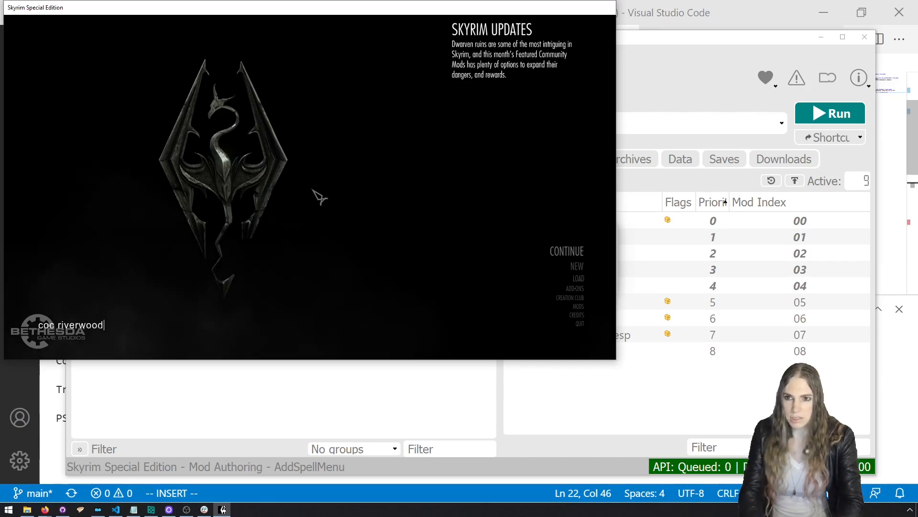
{"action": "key", "text": "Return"}
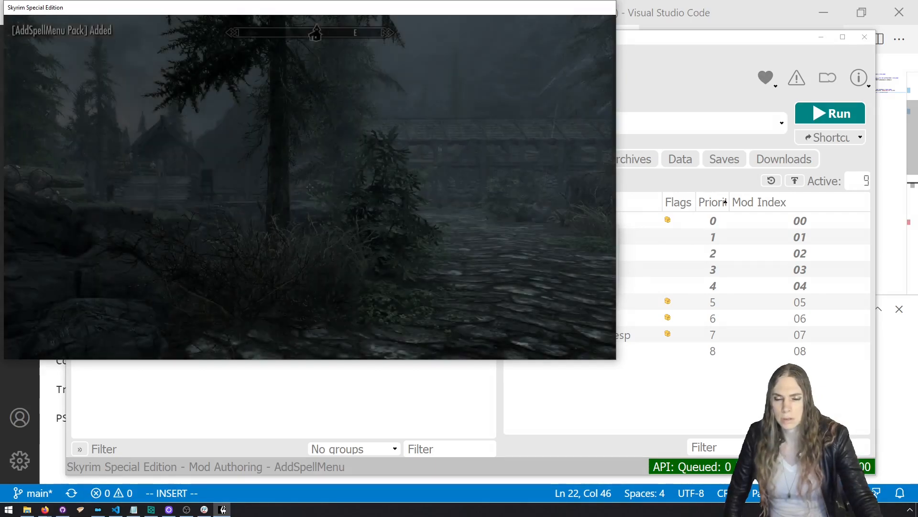
Open the [AddSpellMenu Pack] from the player's inventory to test its container, and close the container view.
{"action": "key", "text": "i"}
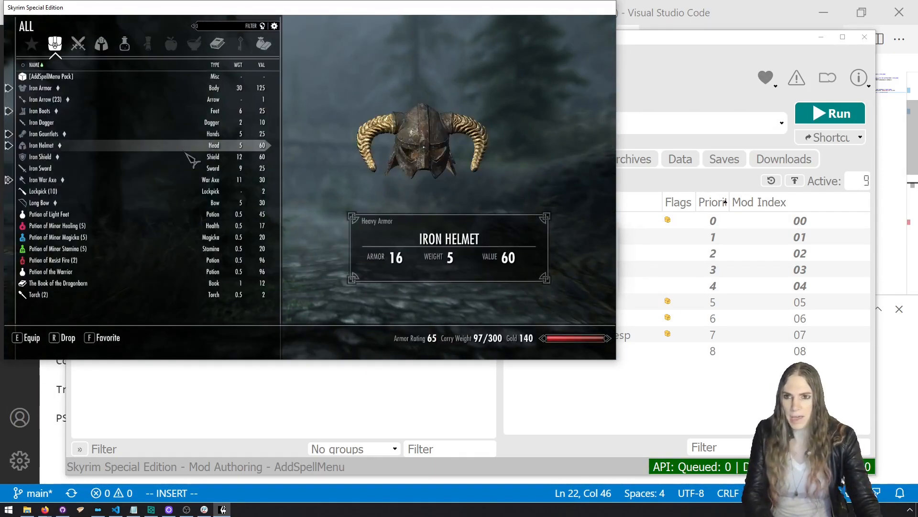
{"action": "left_click", "coordinate": [127, 85]}
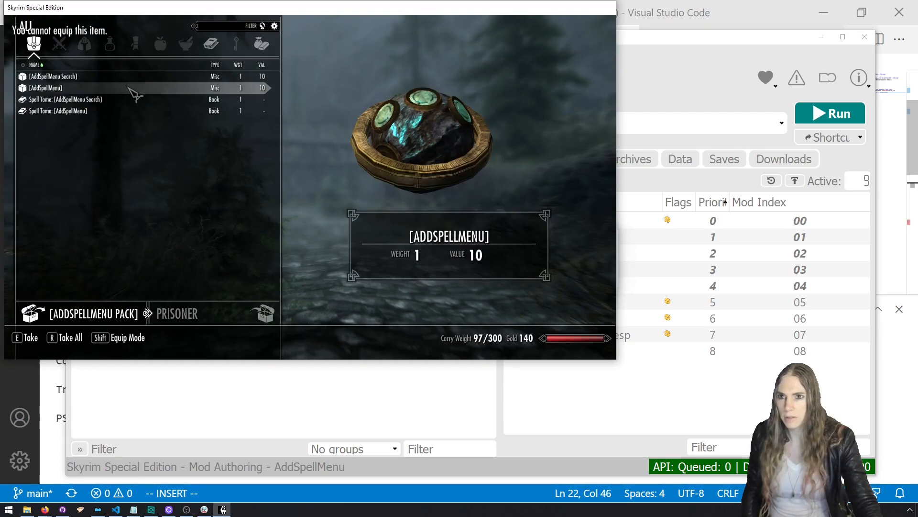
{"action": "key", "text": "Tab"}
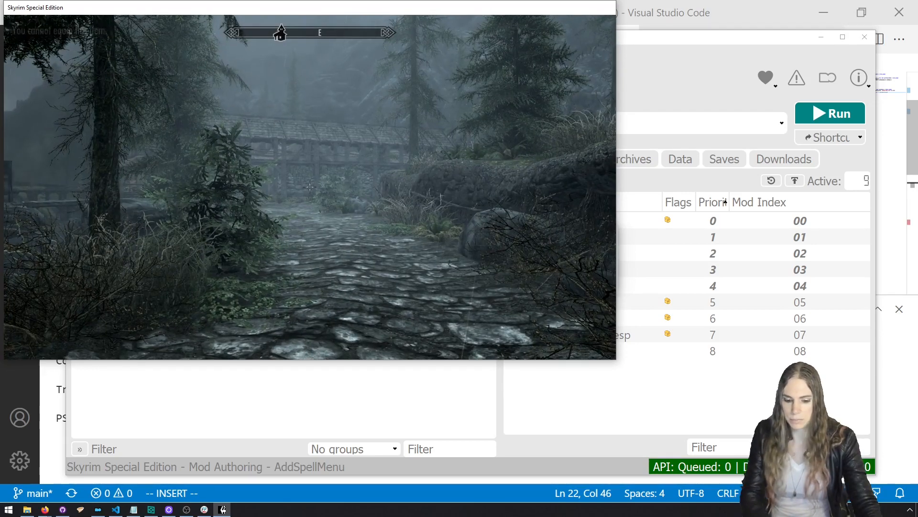
Use the [AddSpellMenu] item to open the PsijicTeleportSpells.esp spells, add Teleport and Blink to the player, and check the magic list.
{"action": "key", "text": "i"}
{"action": "left_click", "coordinate": [130, 88]}
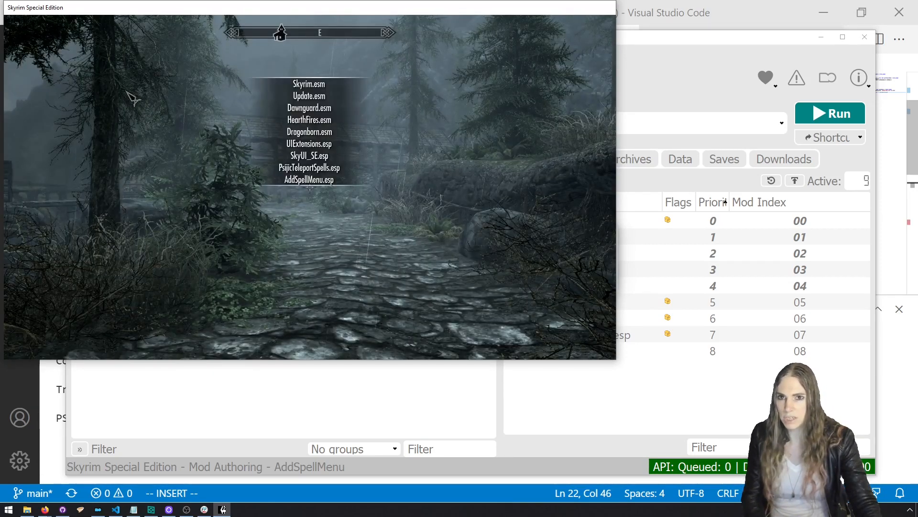
{"action": "left_click", "coordinate": [320, 169]}
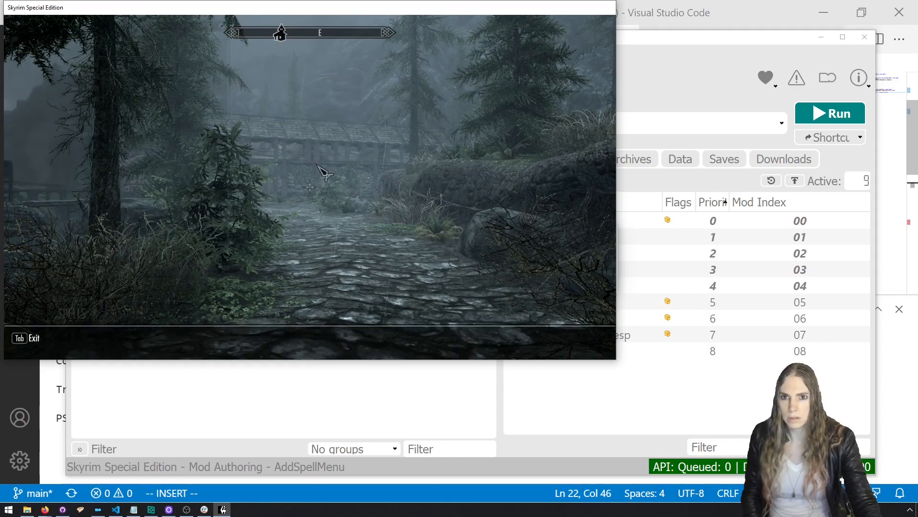
{"action": "left_click", "coordinate": [143, 134]}
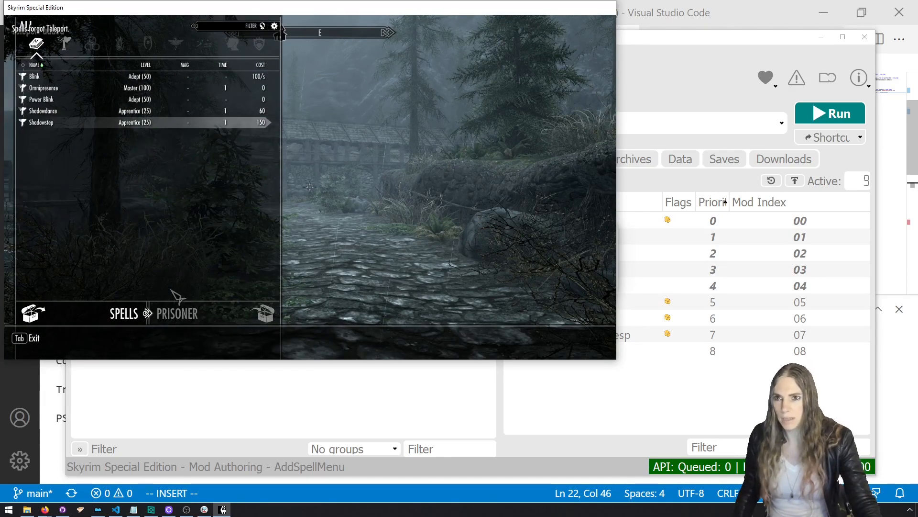
{"action": "left_click", "coordinate": [184, 316]}
{"action": "left_click", "coordinate": [116, 314]}
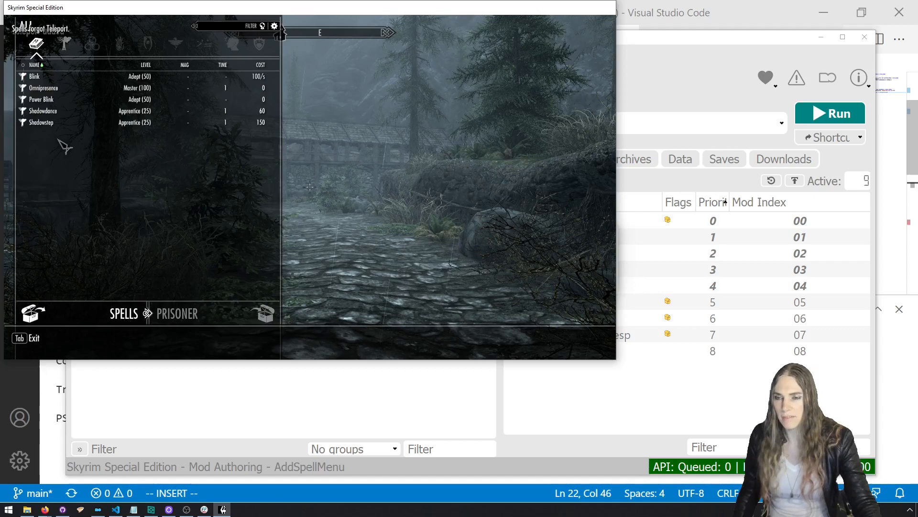
{"action": "left_click", "coordinate": [70, 80]}
{"action": "left_click", "coordinate": [177, 318]}
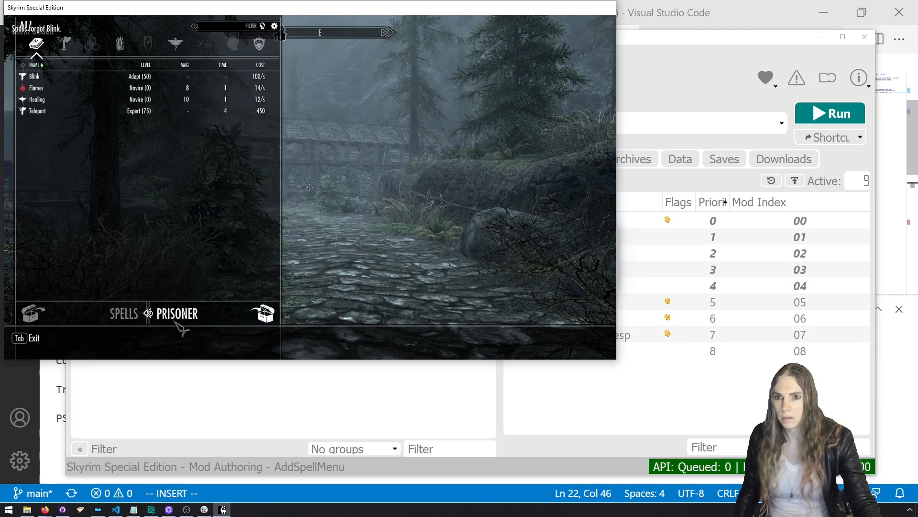
{"action": "key", "text": "Tab"}
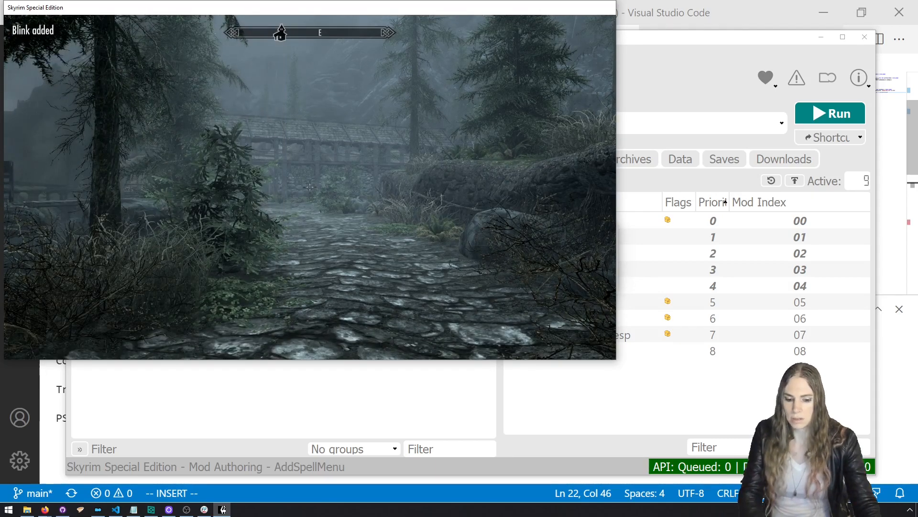
{"action": "key", "text": "p"}
{"action": "key", "text": "Tab"}
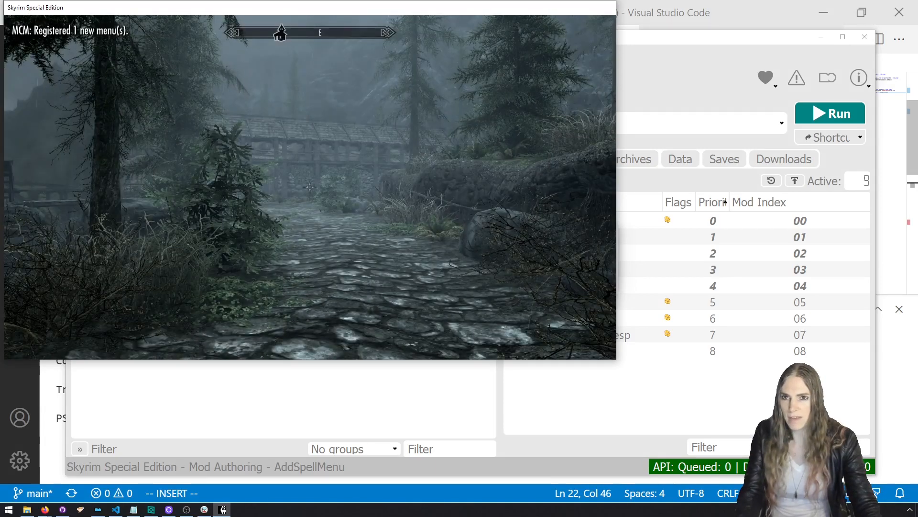
Take the Spell Tome: [AddSpellMenu Search] out of the [AddSpellMenu Pack] and read it to learn its spell.
{"action": "key", "text": "i"}
{"action": "key", "text": "e"}
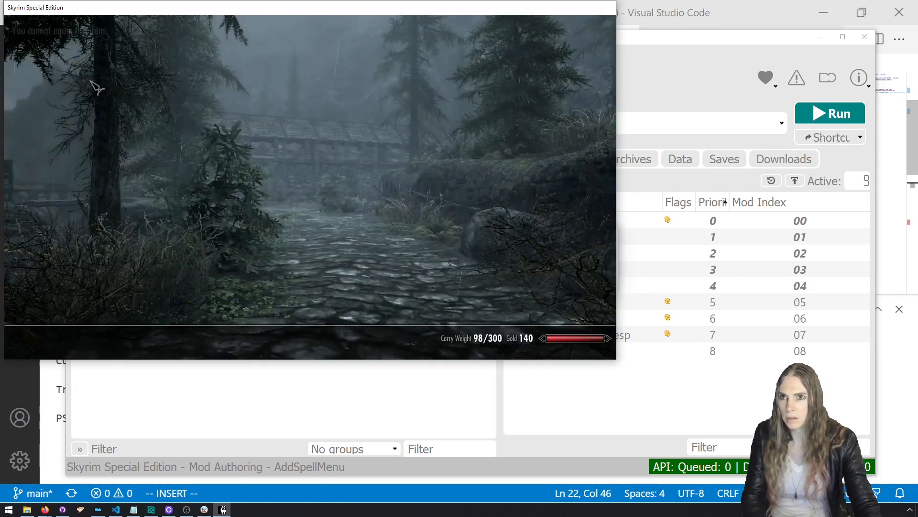
{"action": "key", "text": "e"}
{"action": "key", "text": "Tab"}
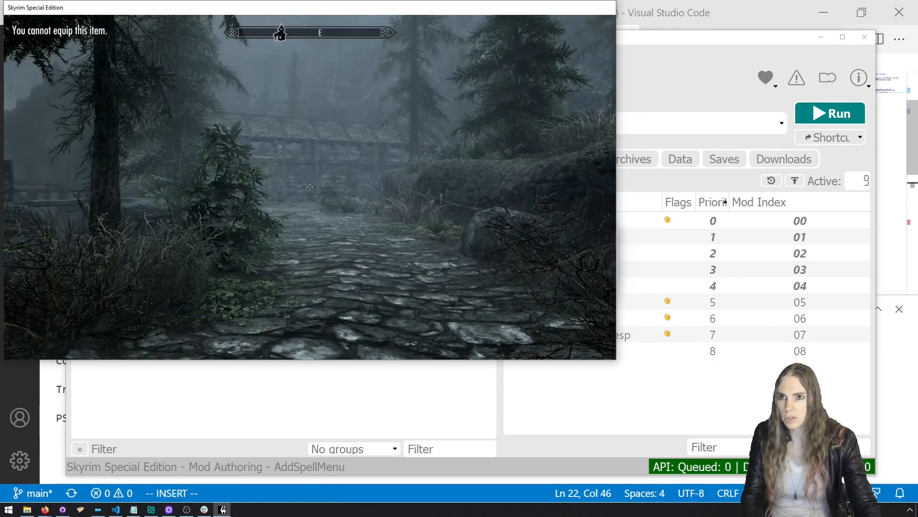
{"action": "key", "text": "i"}
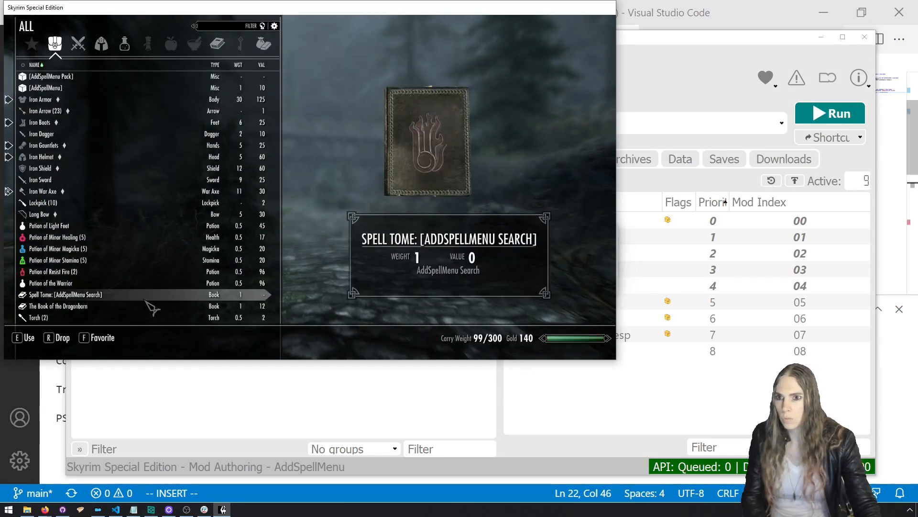
{"action": "key", "text": "e"}
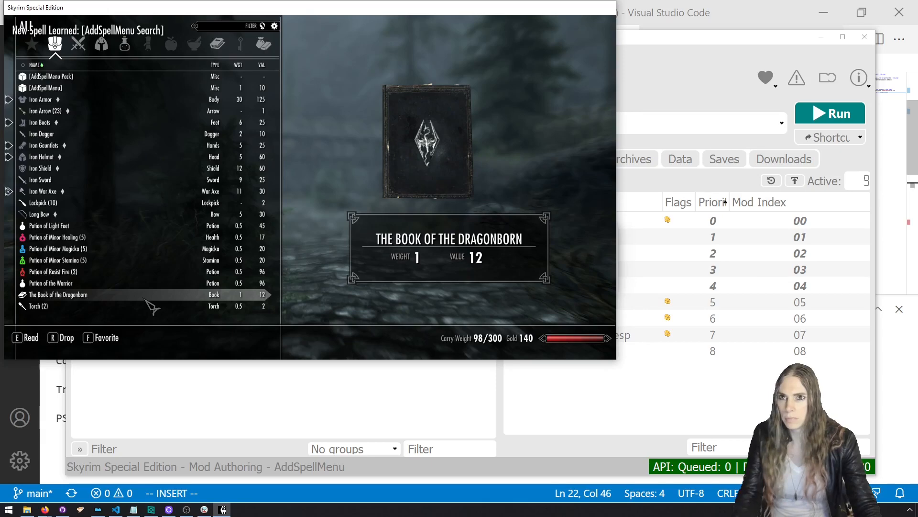
Equip the [AddSpellMenu Search] power, use it to search spells for "fire", and close the results.
{"action": "key", "text": "Tab"}
{"action": "key", "text": "p"}
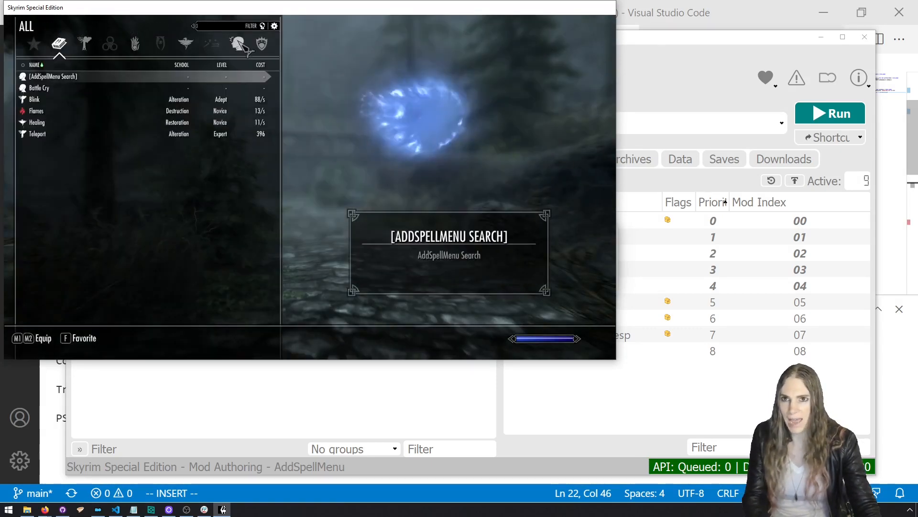
{"action": "left_click", "coordinate": [237, 44]}
{"action": "left_click", "coordinate": [187, 82]}
{"action": "key", "text": "Tab"}
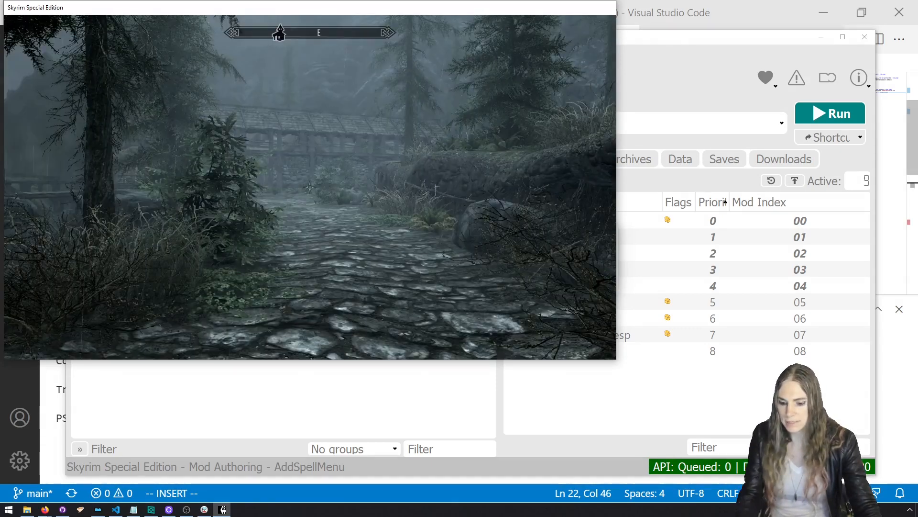
{"action": "key", "text": "z"}
{"action": "type", "text": "fire"}
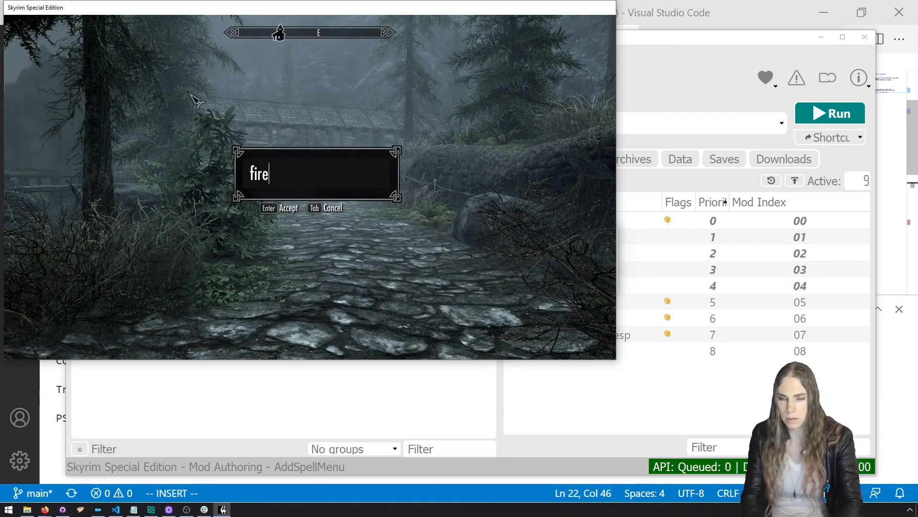
{"action": "key", "text": "Return"}
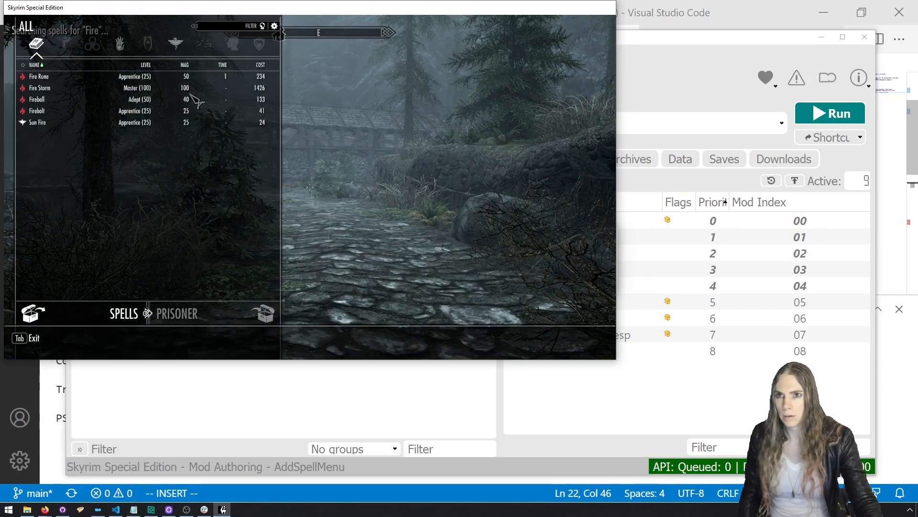
{"action": "key", "text": "Tab"}
Empty the [AddSpellMenu Pack] by taking out the [AddSpellMenu Search] item and the Spell Tome: [AddSpellMenu].
{"action": "key", "text": "i"}
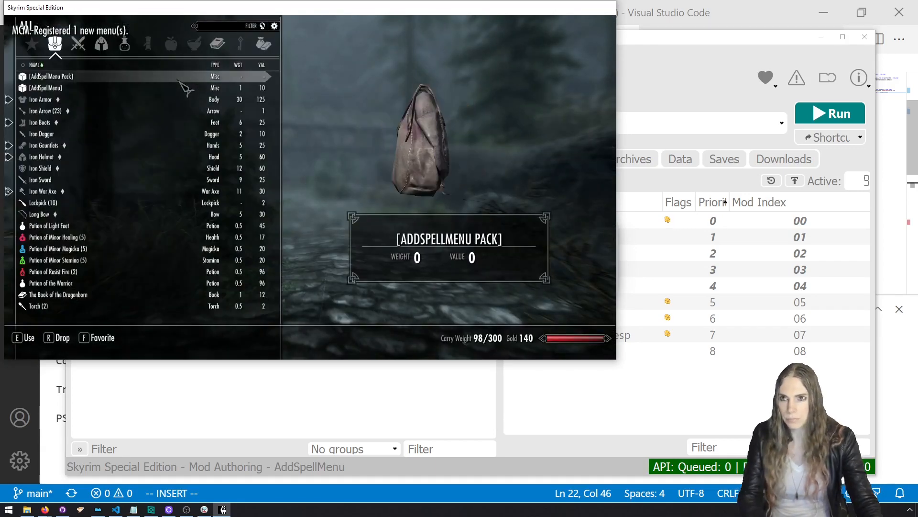
{"action": "left_click", "coordinate": [180, 80]}
{"action": "left_click", "coordinate": [183, 88]}
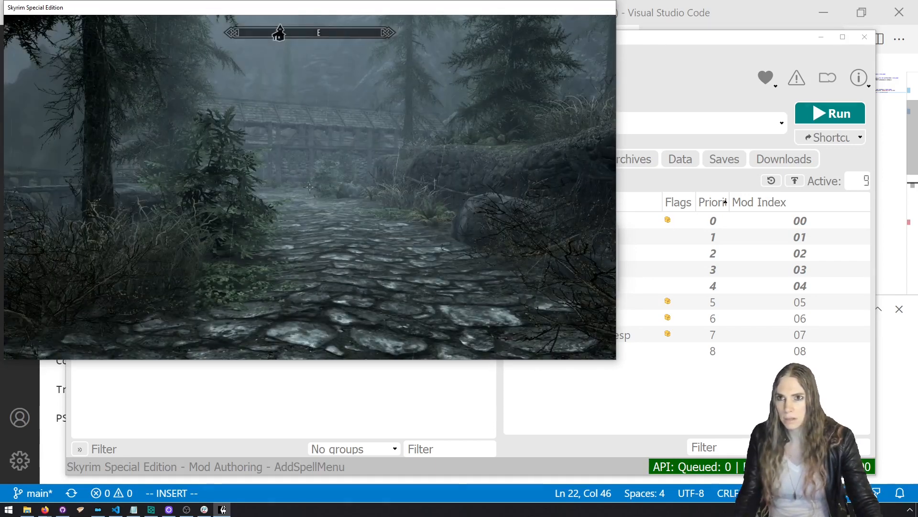
{"action": "key", "text": "i"}
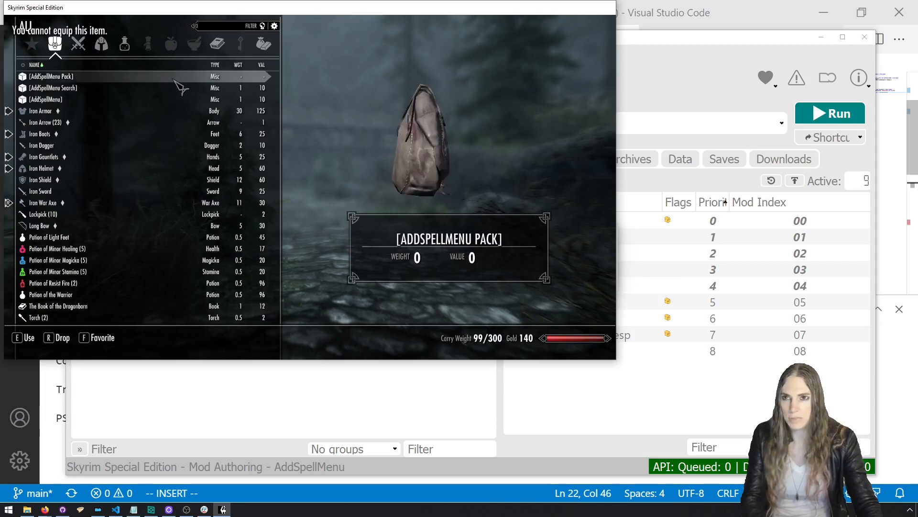
{"action": "left_click", "coordinate": [177, 81]}
{"action": "left_click", "coordinate": [169, 80]}
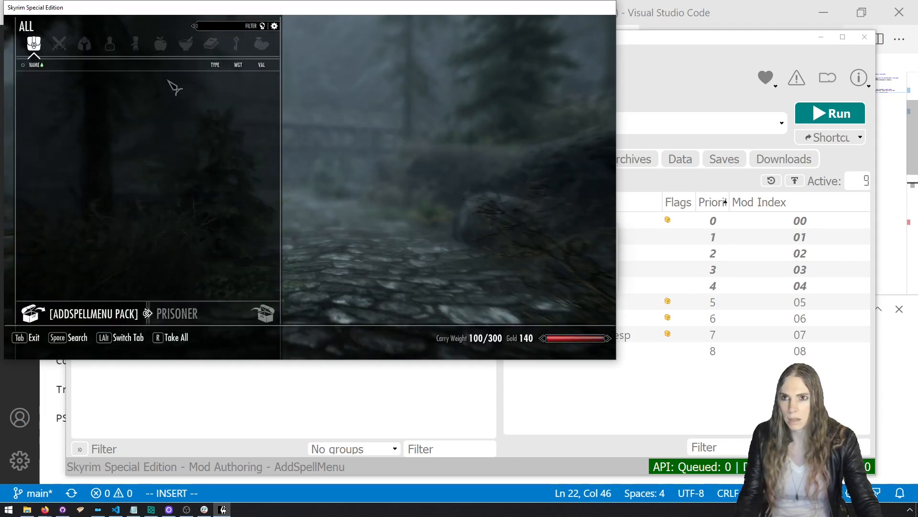
{"action": "key", "text": "Tab"}
Check the inventory for the emptied [AddSpellMenu Pack] and try using it again.
{"action": "key", "text": "i"}
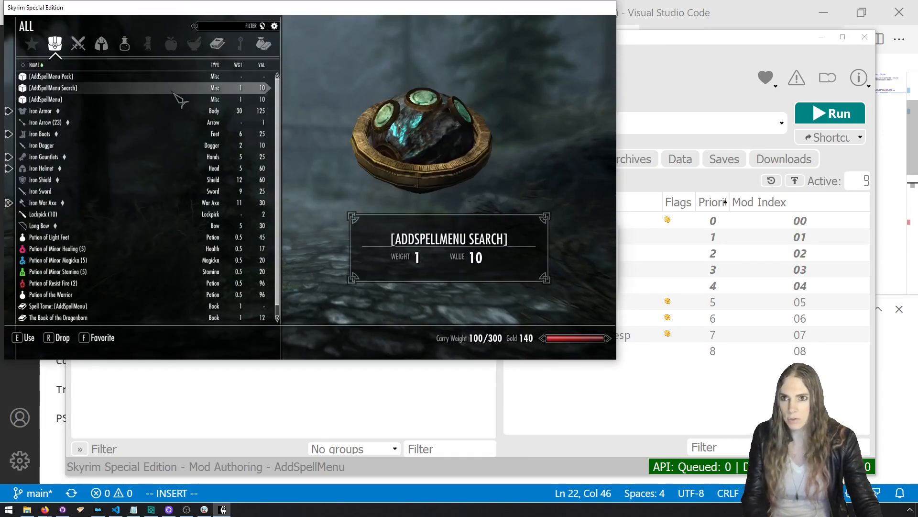
{"action": "key", "text": "Up"}
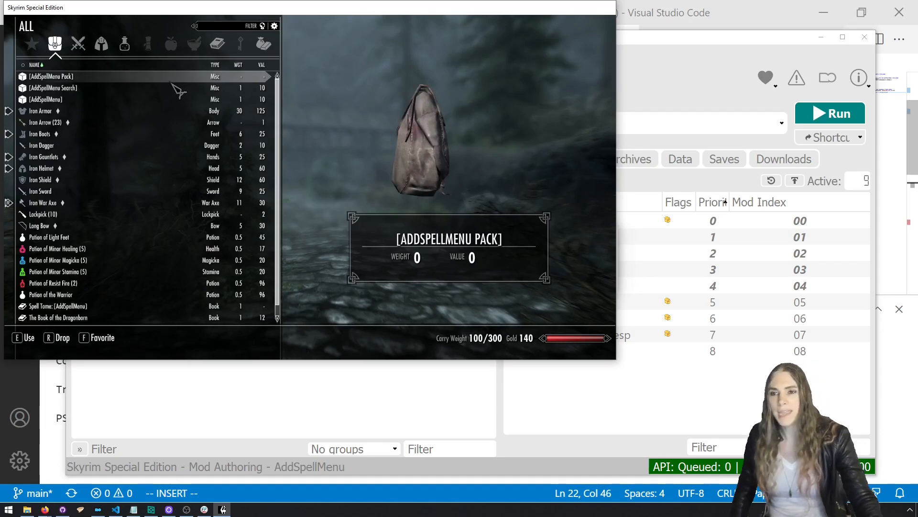
{"action": "key", "text": "e"}
{"action": "key", "text": "Tab"}
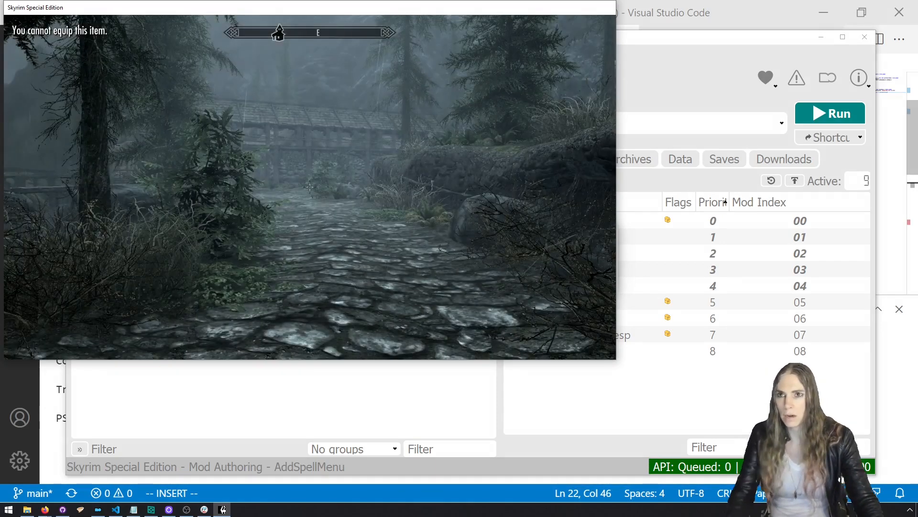
{"action": "key", "text": "i"}
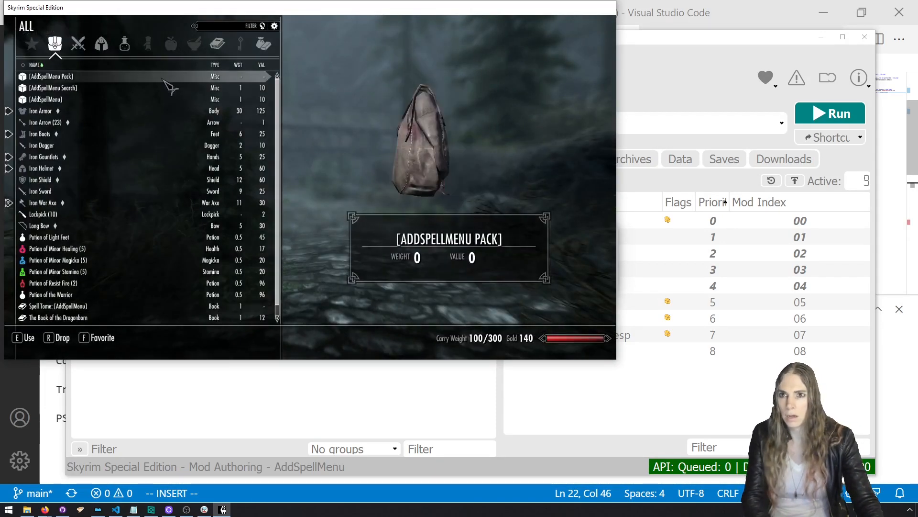
Quit Skyrim with the console command qqq.
{"action": "key", "text": "Tab"}
{"action": "key", "text": "grave"}
{"action": "type", "text": "qqq"}
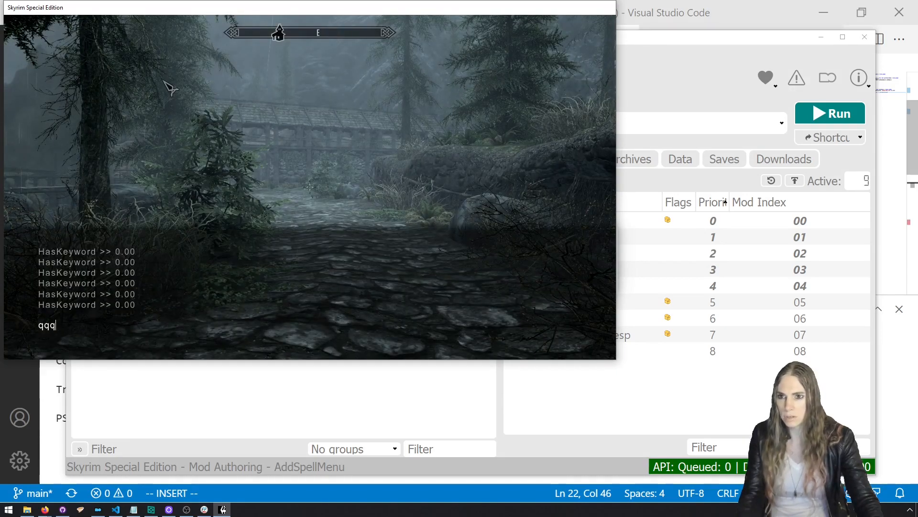
{"action": "key", "text": "Return"}
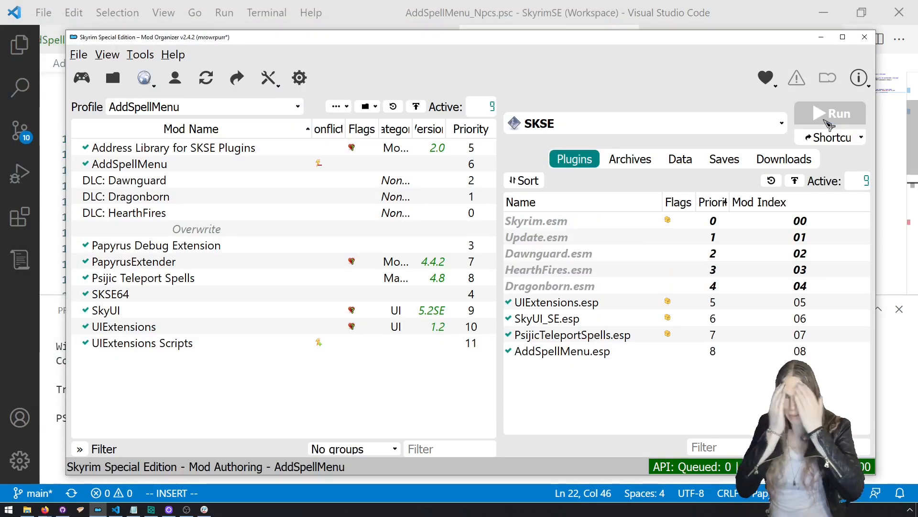
Switch to VS Code, open AddSpellMenu_PackInstanceScript.psc from the project files, and narrow the file explorer to widen the editor.
{"action": "left_click", "coordinate": [608, 19]}
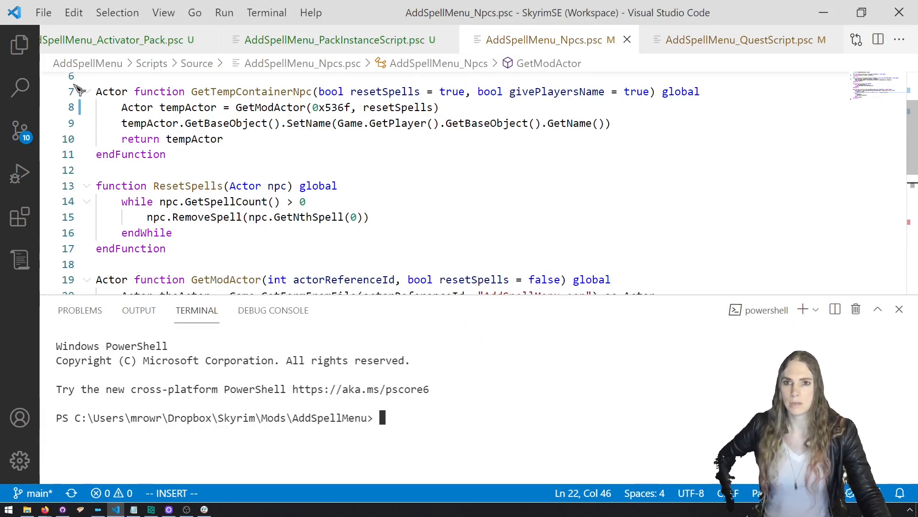
{"action": "left_click", "coordinate": [19, 44]}
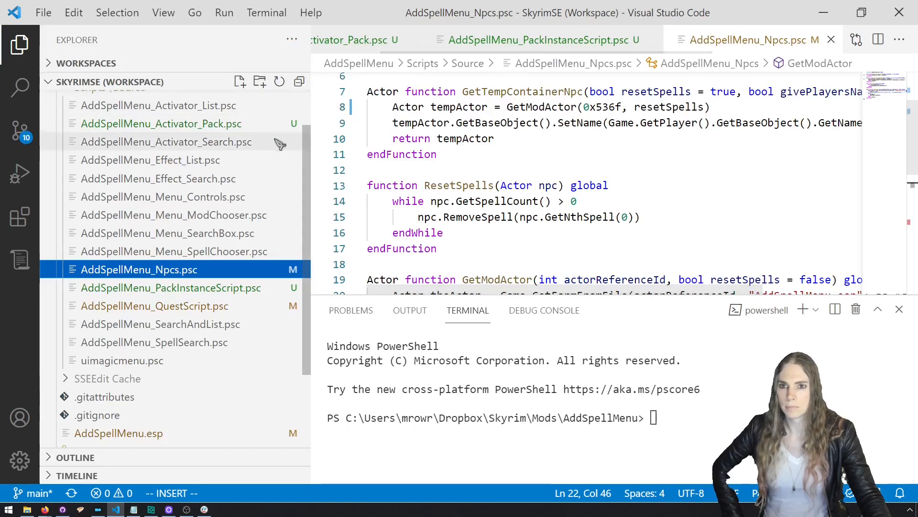
{"action": "left_click", "coordinate": [274, 288]}
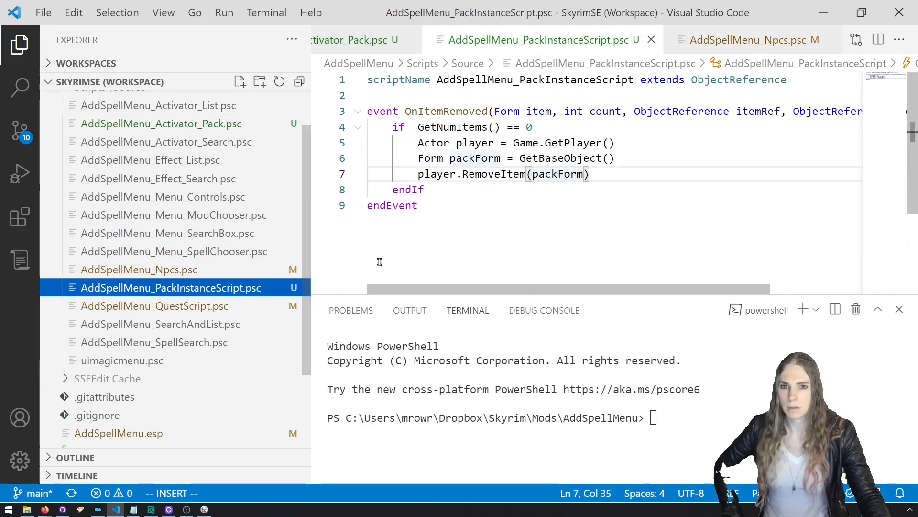
{"action": "left_click_drag", "start_coordinate": [311, 259], "coordinate": [232, 259]}
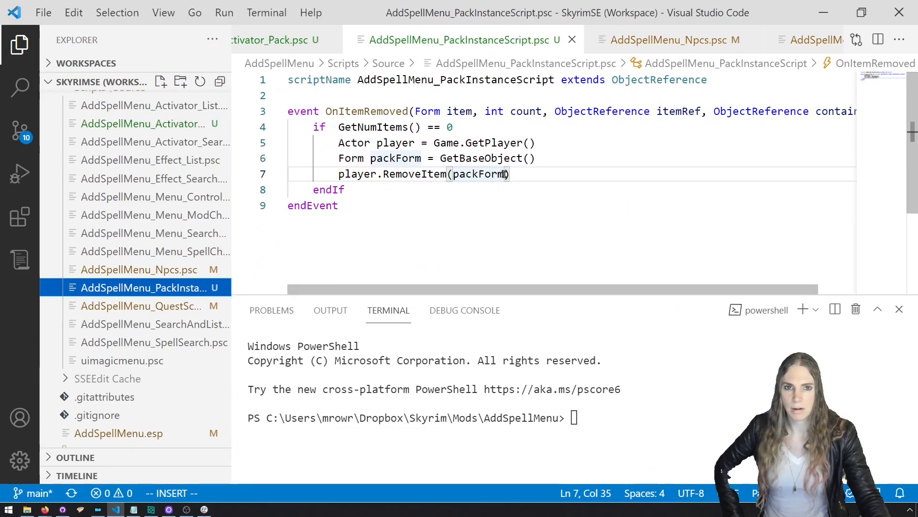
{"action": "mouse_move", "coordinate": [421, 174]}
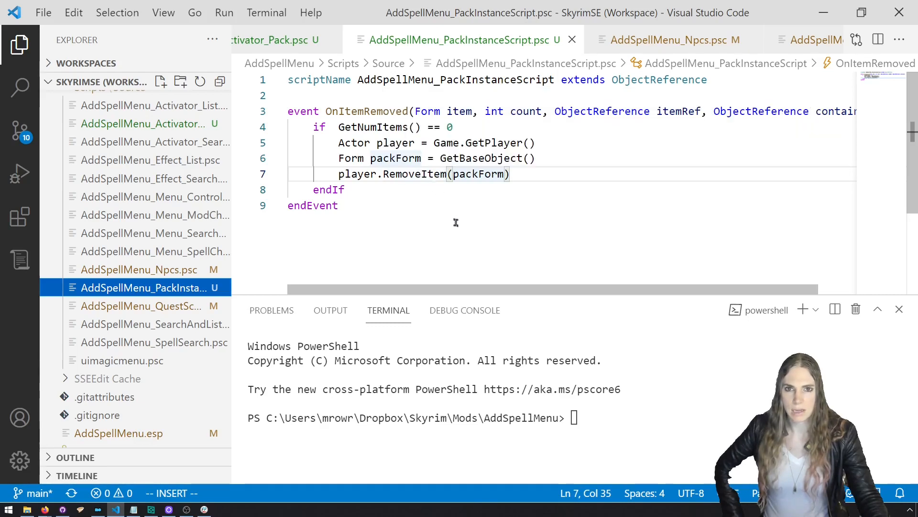
Remove the extra space before GetNumItems() in the OnItemRemoved condition, and check the description of GetBaseObject.
{"action": "left_click", "coordinate": [339, 128]}
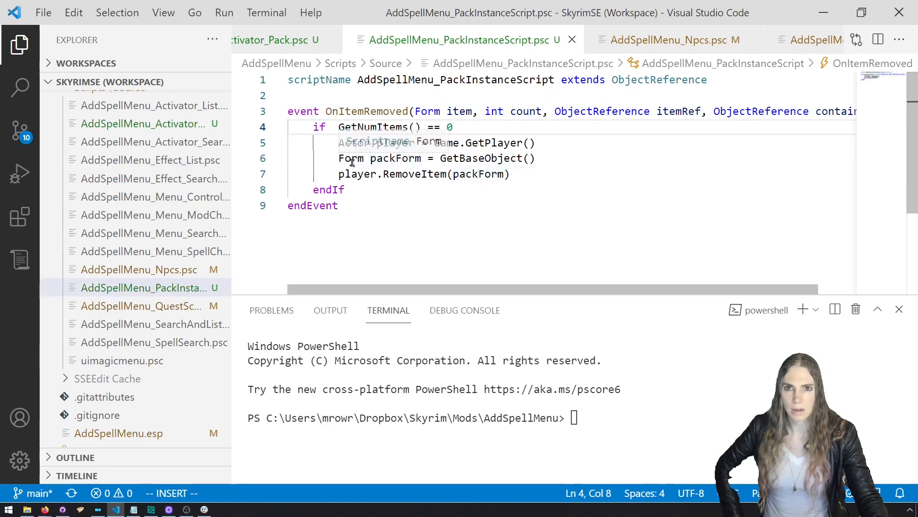
{"action": "key", "text": "BackSpace"}
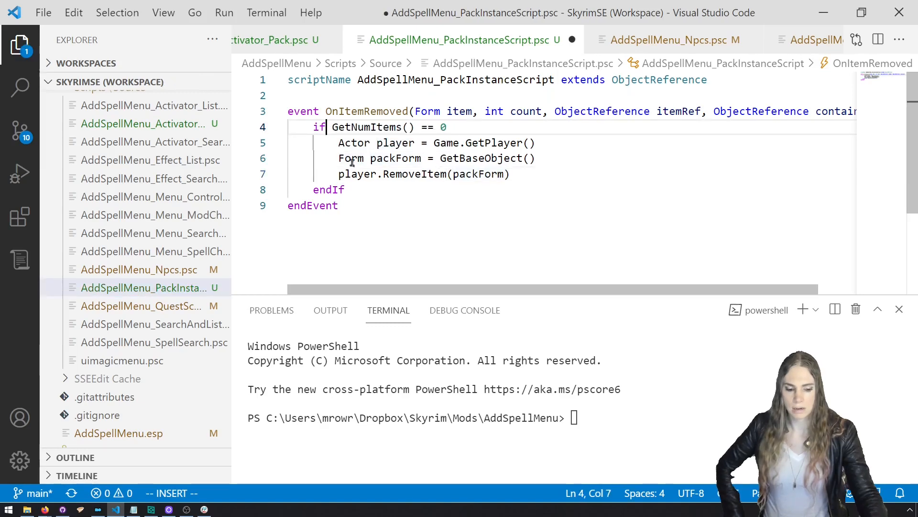
{"action": "left_click", "coordinate": [413, 190]}
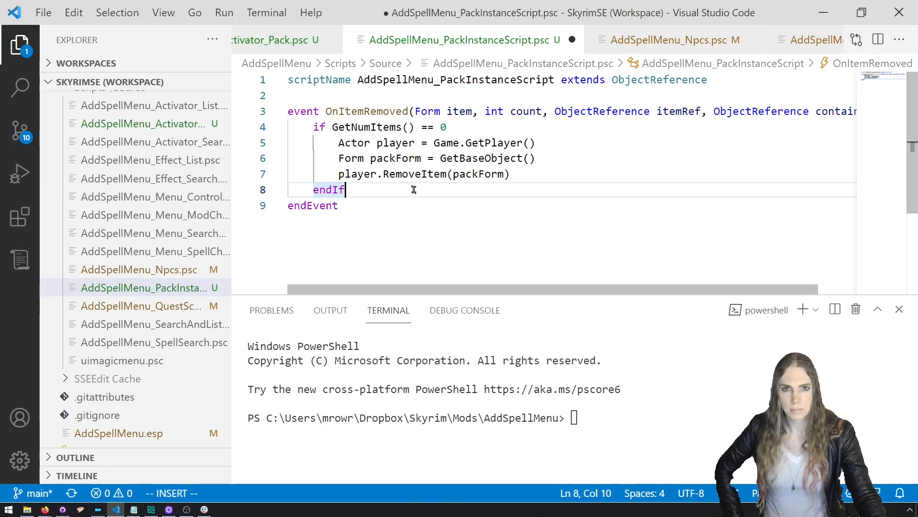
{"action": "mouse_move", "coordinate": [470, 163]}
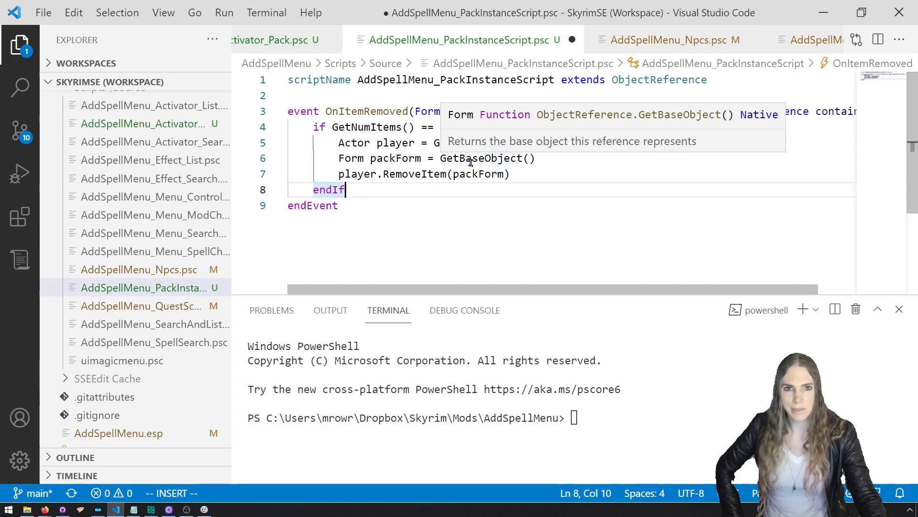
{"action": "left_click", "coordinate": [449, 201]}
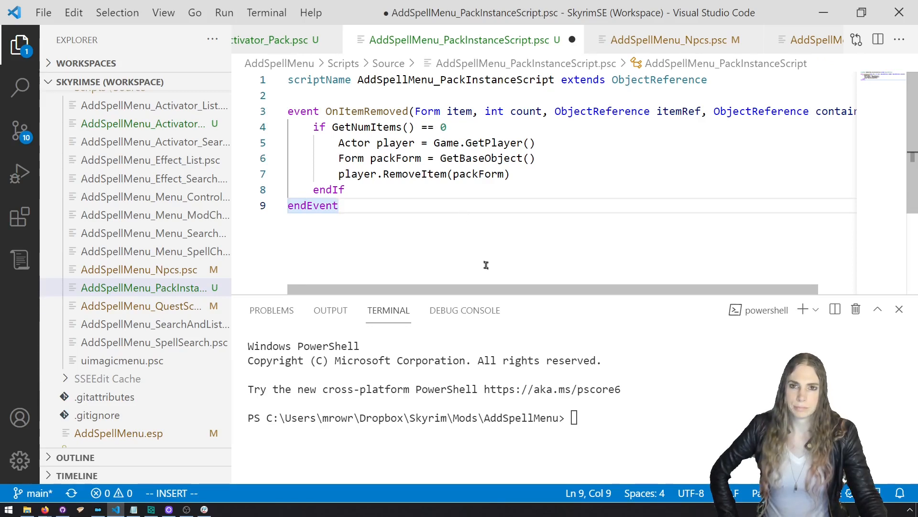
Switch to the Creation Kit wiki page on OnItemRemoved in Firefox and read its notes down to the related events.
{"action": "left_click_drag", "start_coordinate": [497, 292], "coordinate": [475, 293]}
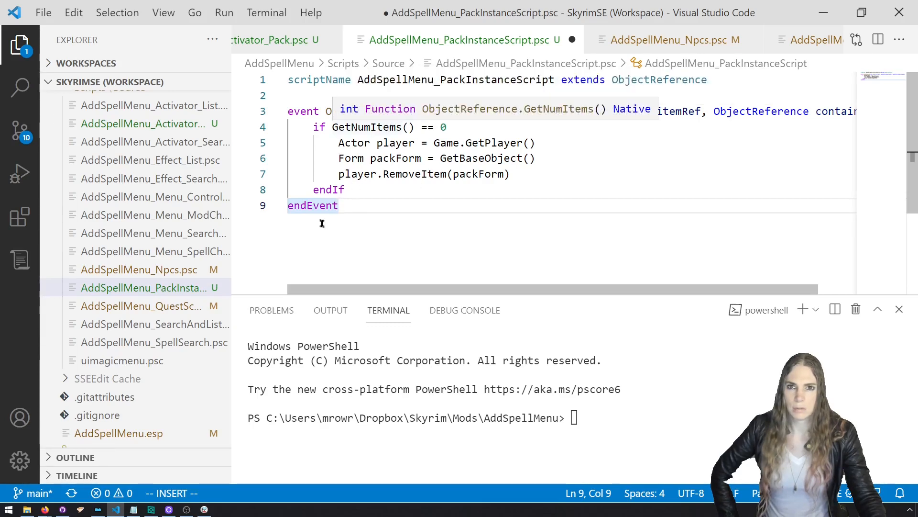
{"action": "mouse_move", "coordinate": [44, 509]}
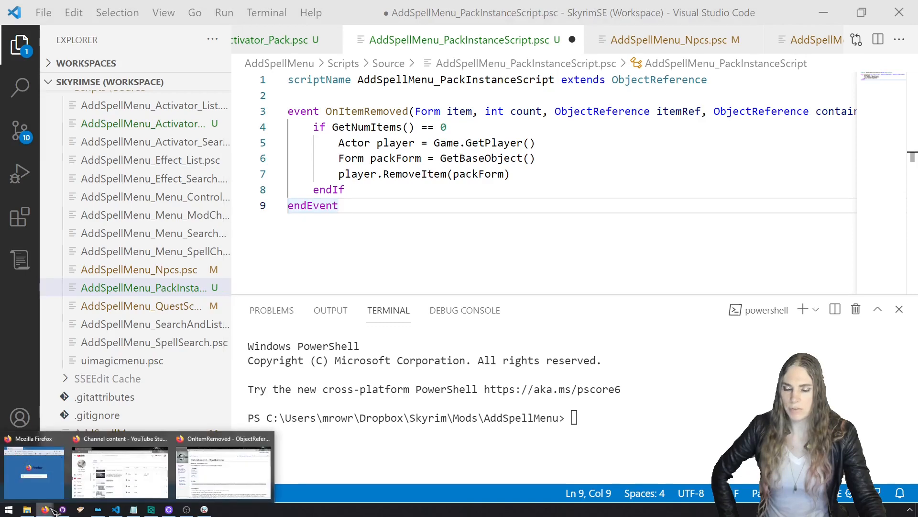
{"action": "left_click", "coordinate": [203, 473]}
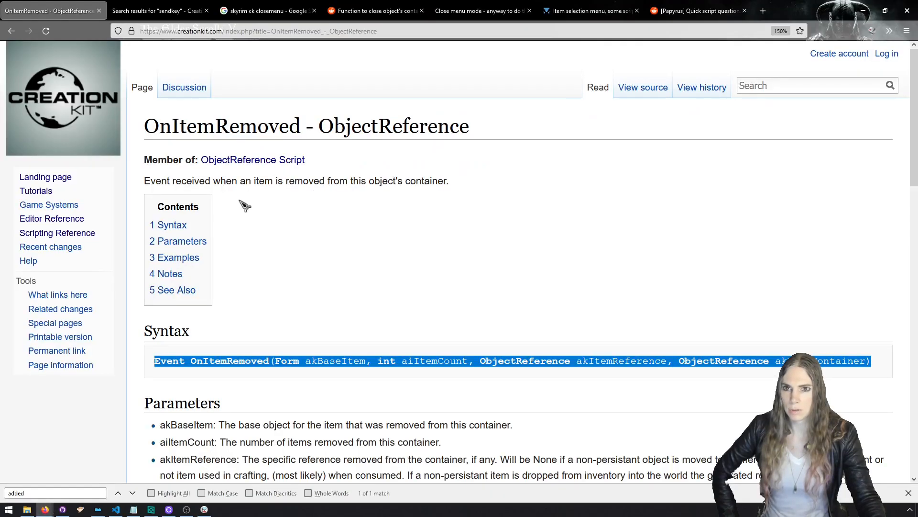
{"action": "left_click_drag", "start_coordinate": [232, 183], "coordinate": [343, 201]}
{"action": "scroll", "coordinate": [383, 239], "scroll_direction": "down", "scroll_amount": 5}
{"action": "scroll", "coordinate": [383, 243], "scroll_direction": "down", "scroll_amount": 5}
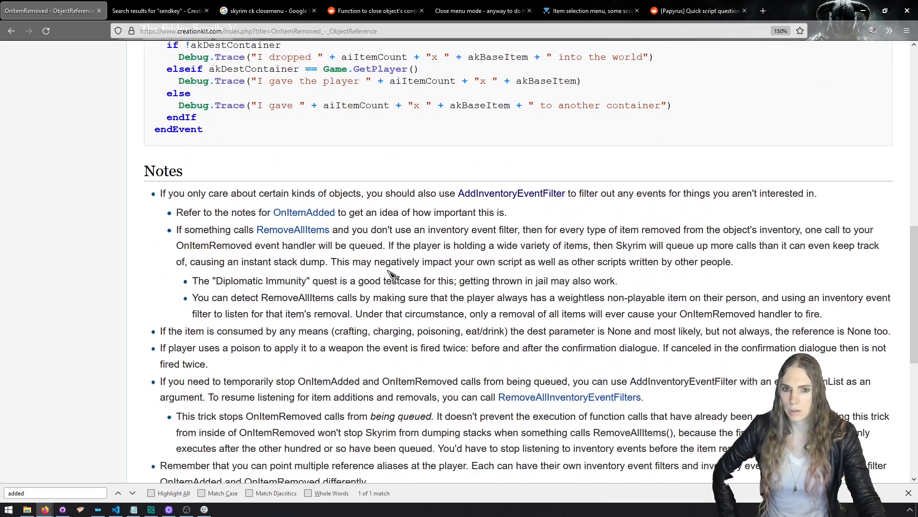
{"action": "scroll", "coordinate": [387, 280], "scroll_direction": "down", "scroll_amount": 2}
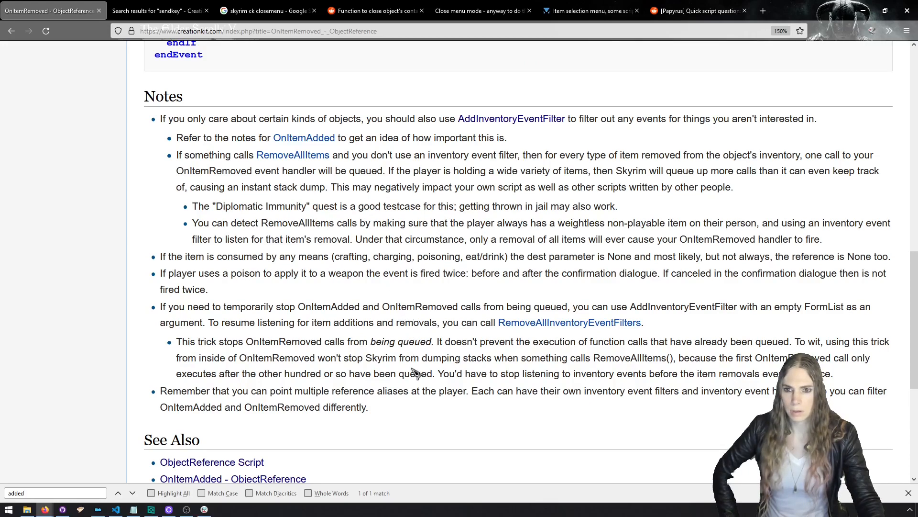
{"action": "scroll", "coordinate": [413, 377], "scroll_direction": "down", "scroll_amount": 4}
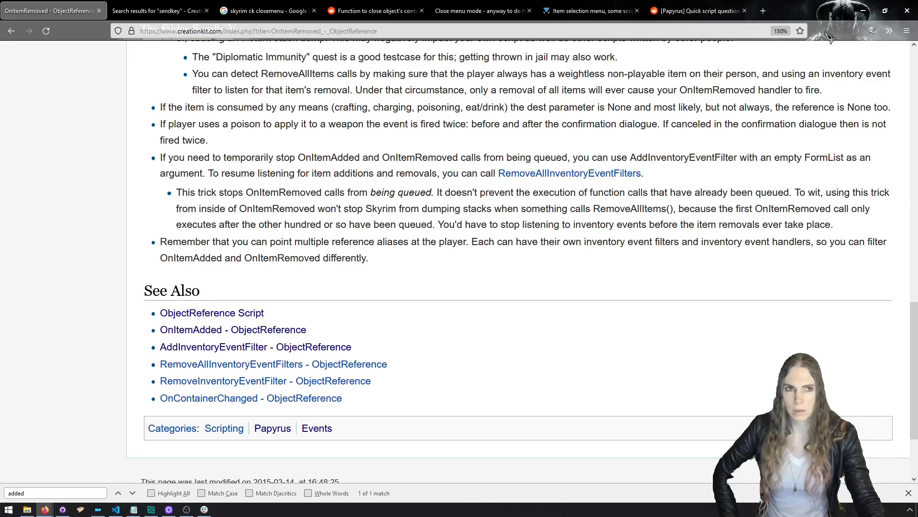
Back in VS Code, add Debug.MessageBox(GetNumItems()) as the first line of the OnItemRemoved event, then save and compile the script.
{"action": "key", "text": "alt+Tab"}
{"action": "left_click", "coordinate": [587, 133]}
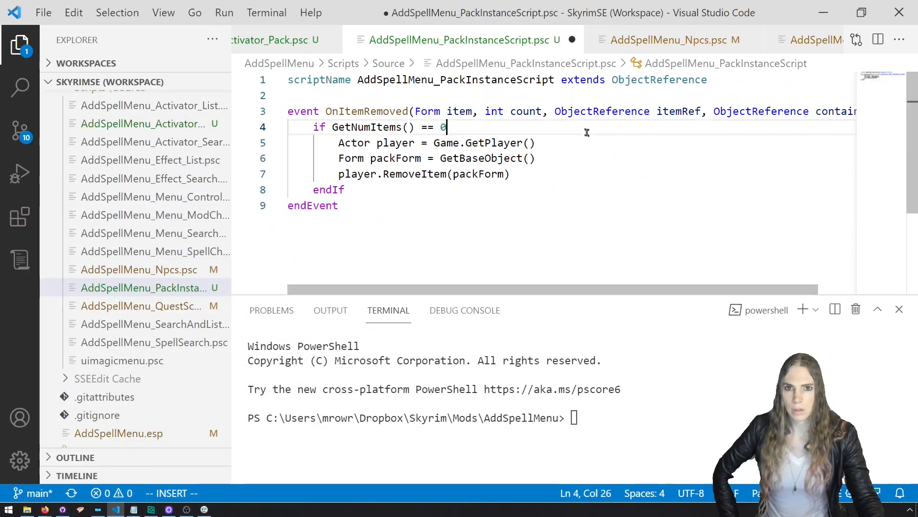
{"action": "left_click", "coordinate": [428, 111]}
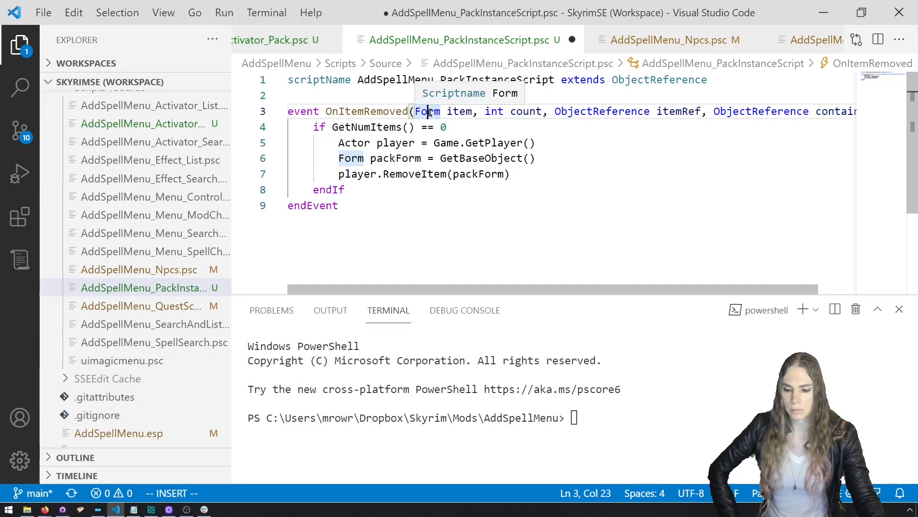
{"action": "key", "text": "Escape"}
{"action": "type", "text": "o"}
{"action": "type", "text": "Debug.me"}
{"action": "key", "text": "Tab"}
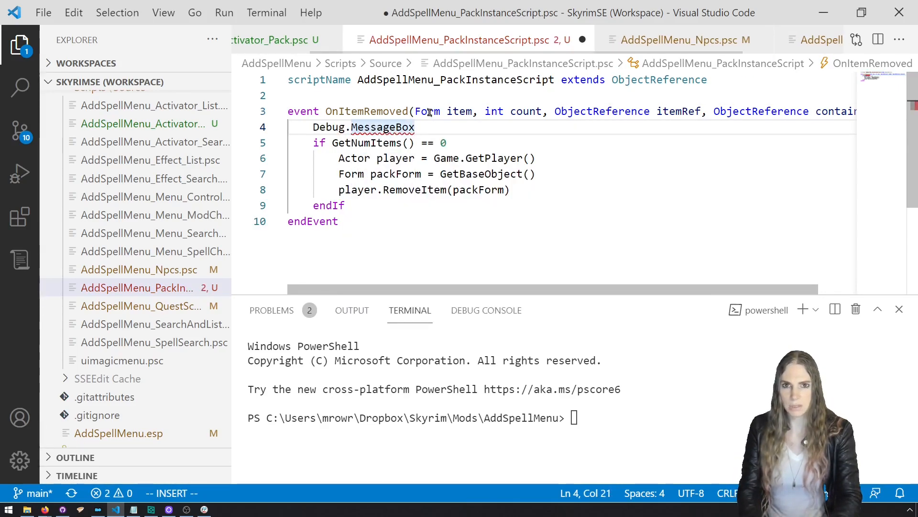
{"action": "type", "text": "(Get"}
{"action": "key", "text": "Tab"}
{"action": "type", "text": "()"}
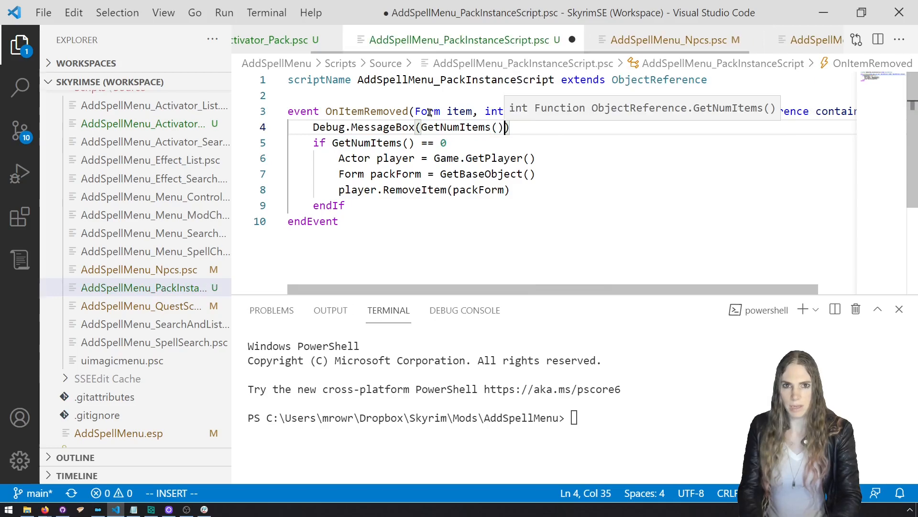
{"action": "key", "text": "ctrl+s"}
{"action": "key", "text": "ctrl+shift+b"}
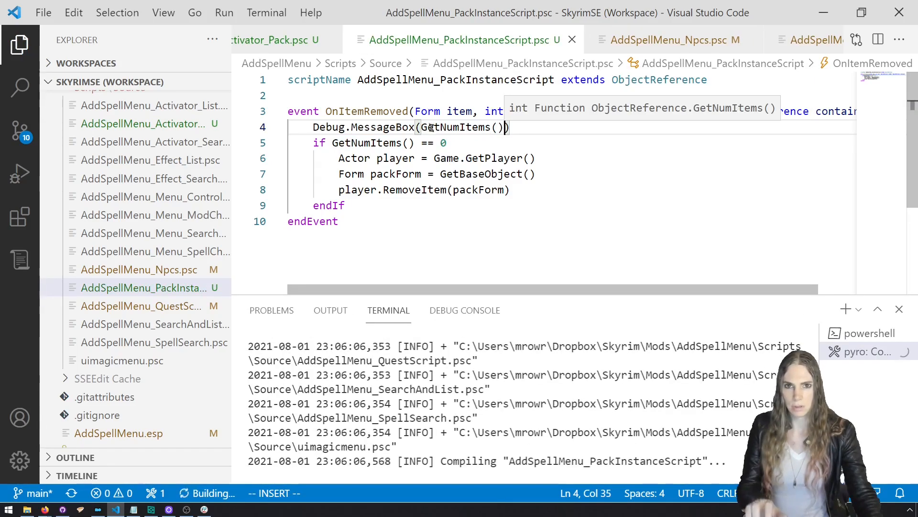
Switch to Mod Organizer, launch Skyrim through SKSE, and load into Riverwood with the console command coc riverwood.
{"action": "left_click", "coordinate": [98, 509]}
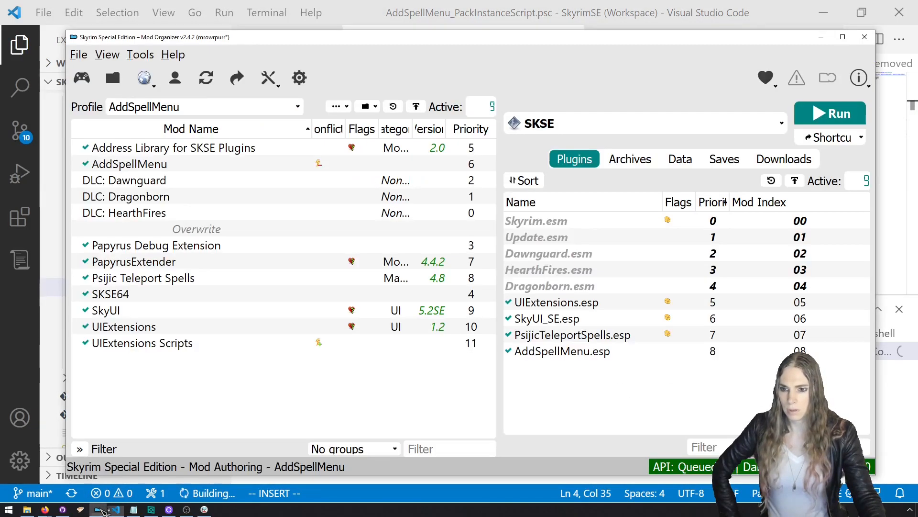
{"action": "left_click", "coordinate": [829, 113]}
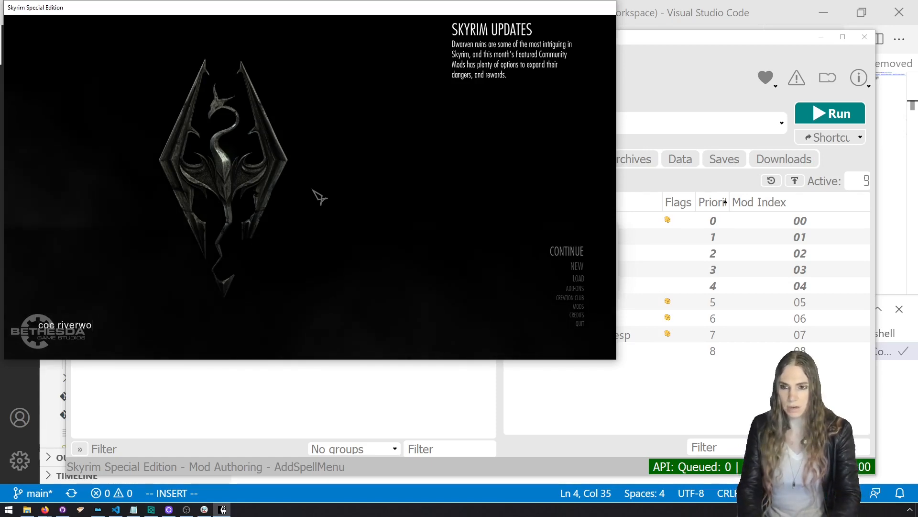
{"action": "key", "text": "Return"}
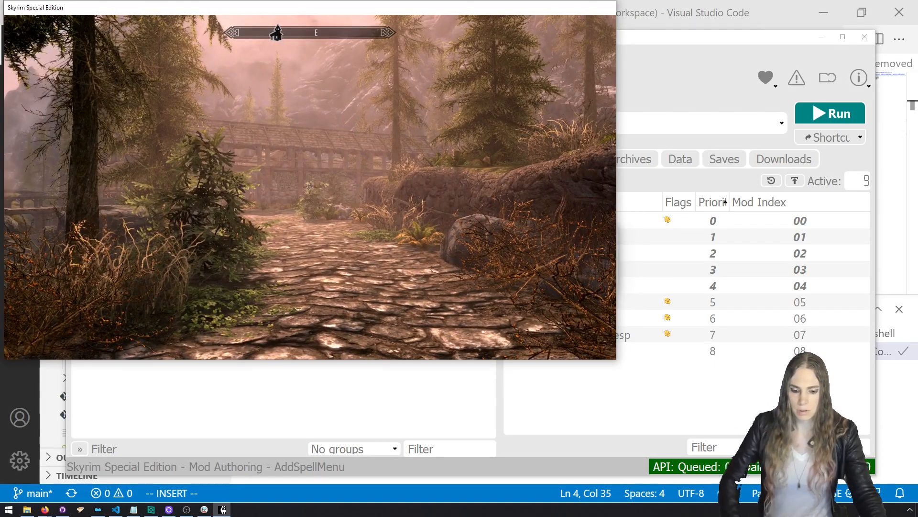
Use the [AddSpellMenu Pack] from the inventory and take both AddSpellMenu items and both spell tomes out of it.
{"action": "key", "text": "i"}
{"action": "left_click", "coordinate": [129, 78]}
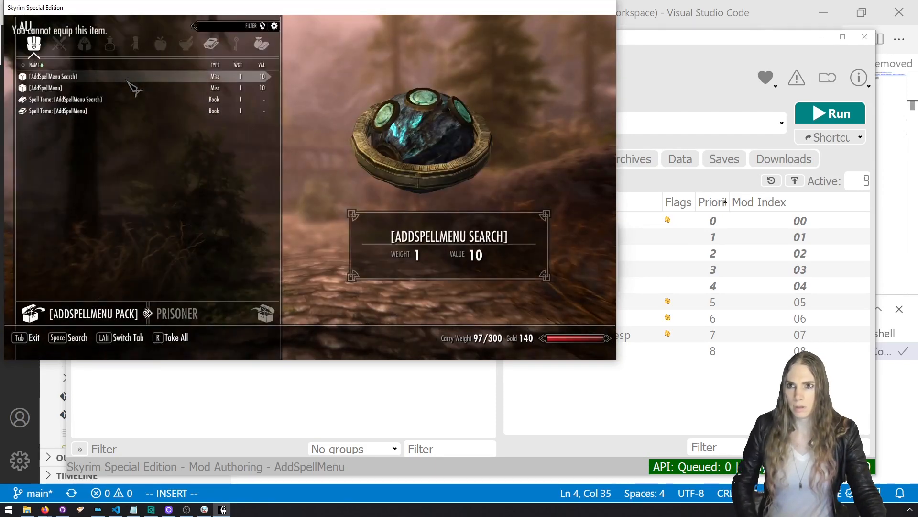
{"action": "left_click", "coordinate": [127, 80]}
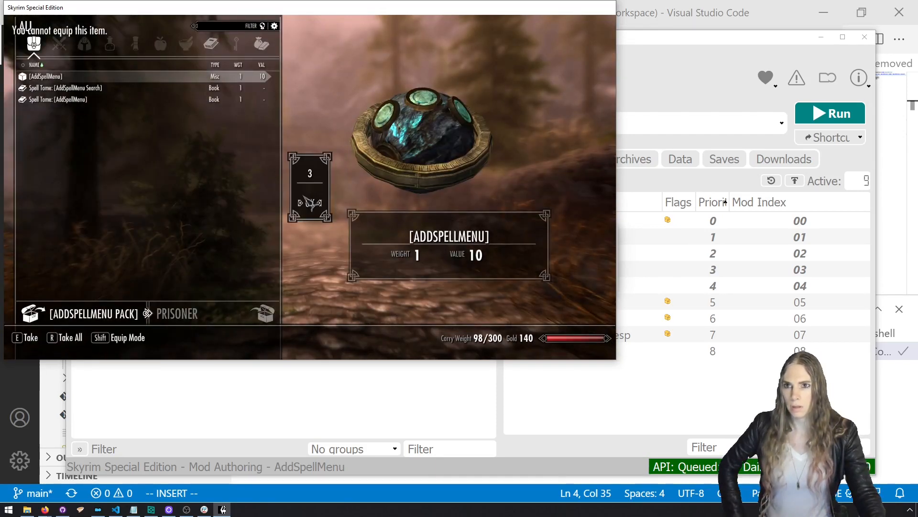
{"action": "key", "text": "e"}
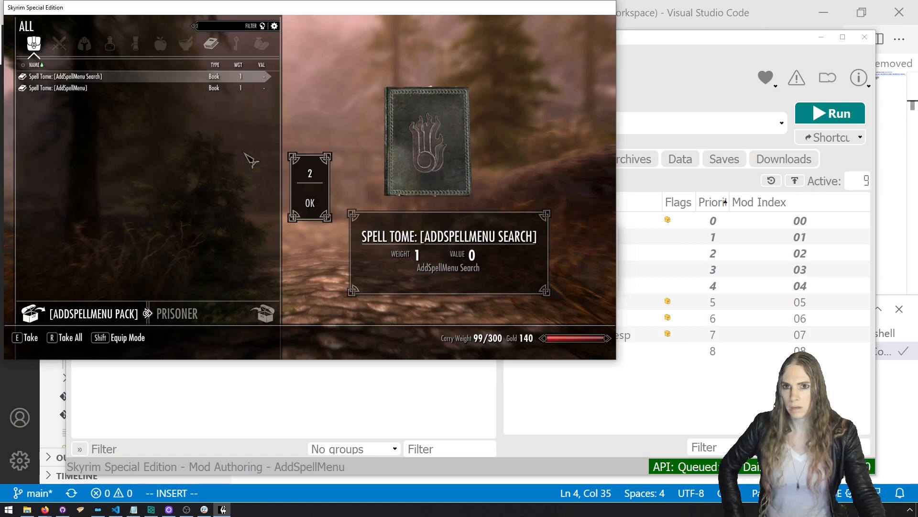
{"action": "left_click", "coordinate": [203, 77]}
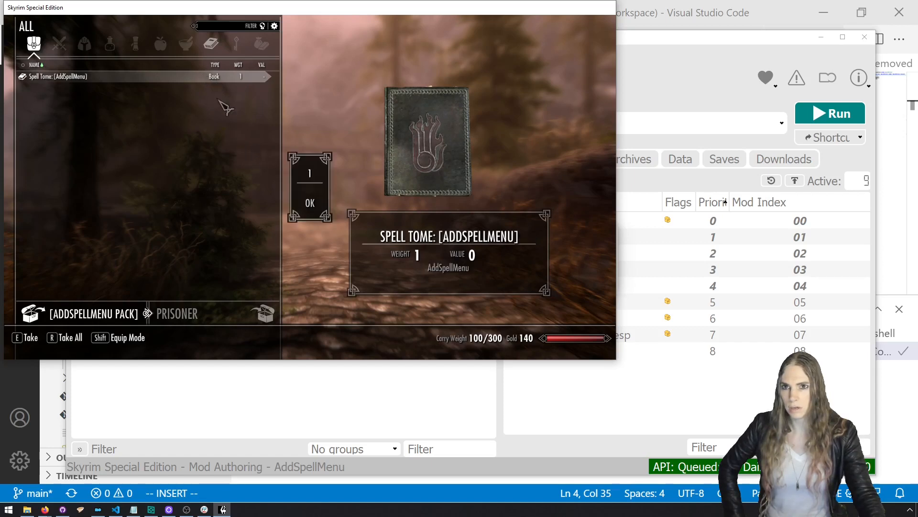
{"action": "left_click", "coordinate": [185, 79]}
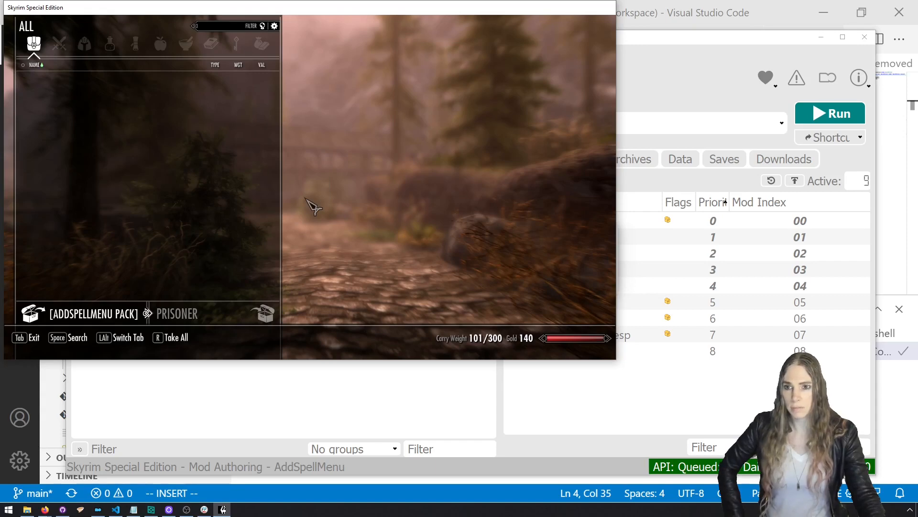
Leave the emptied container and check the inventory for the [AddSpellMenu Pack].
{"action": "key", "text": "Tab"}
{"action": "key", "text": "i"}
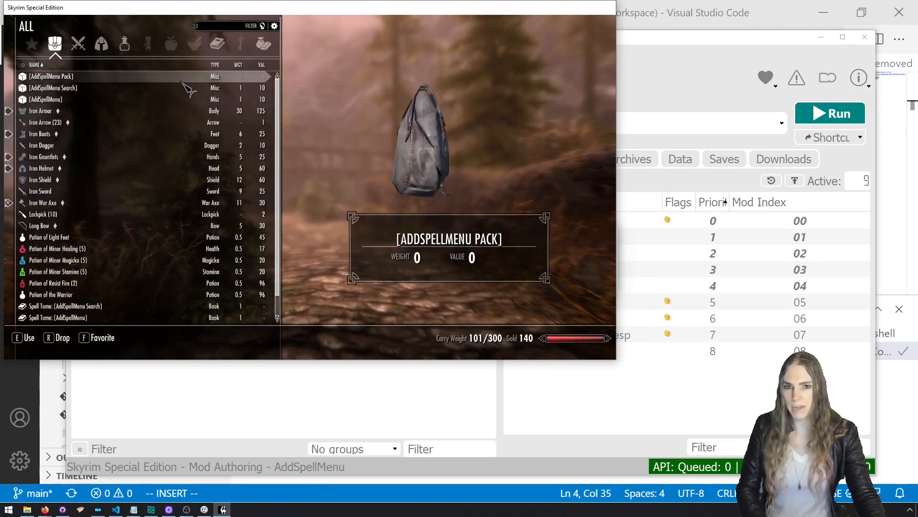
{"action": "key", "text": "Tab"}
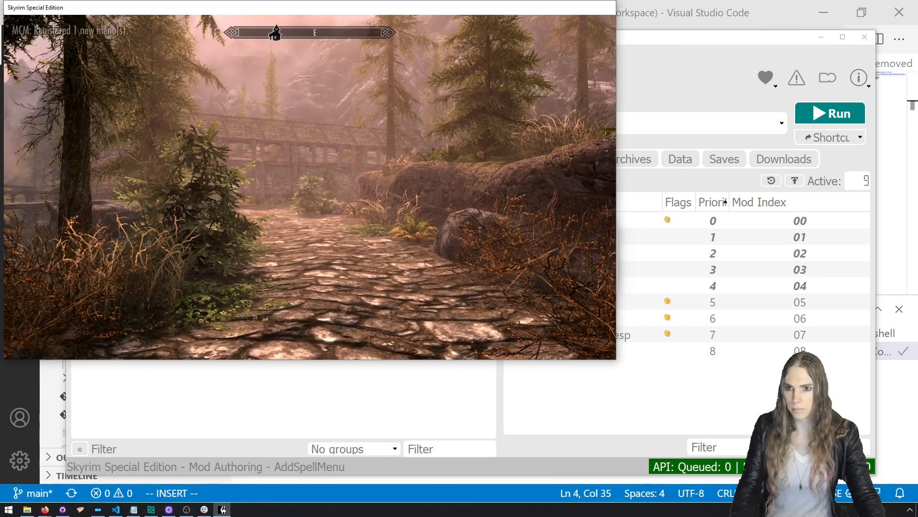
Quit Skyrim with the console command qqq.
{"action": "key", "text": "grave"}
{"action": "type", "text": "qqq"}
{"action": "key", "text": "Return"}
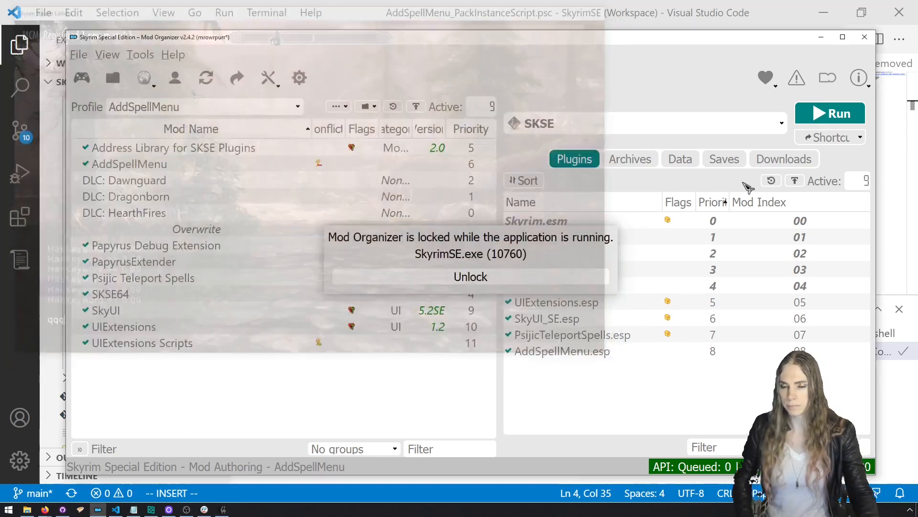
Return to VS Code and delete the Debug.MessageBox line from the OnItemRemoved event.
{"action": "left_click", "coordinate": [636, 18]}
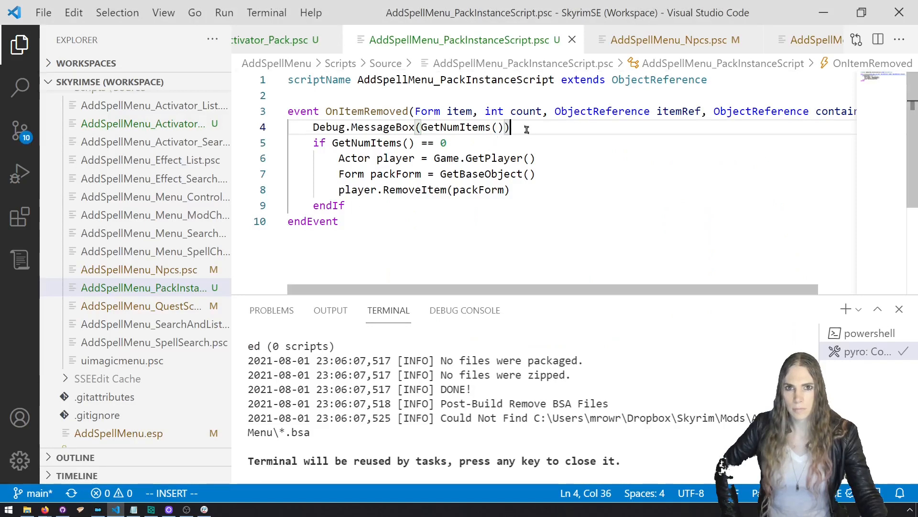
{"action": "left_click_drag", "start_coordinate": [526, 129], "coordinate": [288, 127]}
{"action": "key", "text": "BackSpace"}
{"action": "key", "text": "BackSpace"}
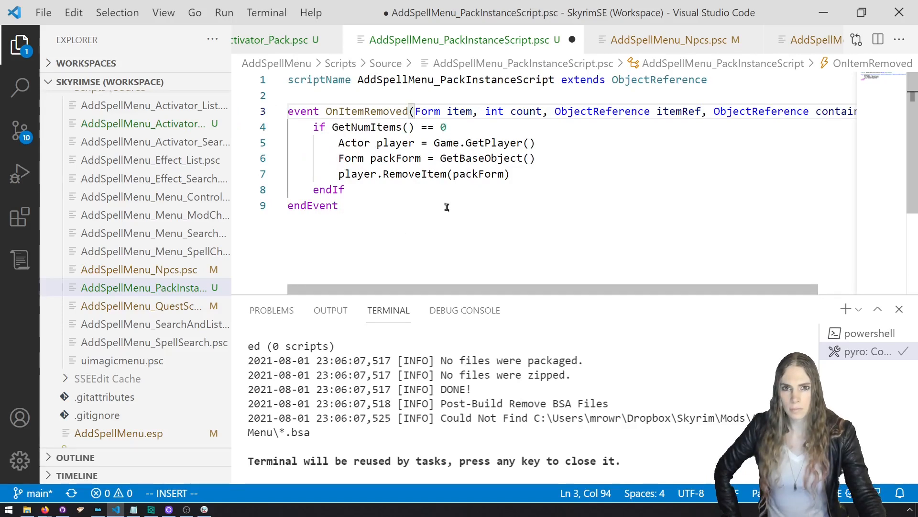
Replace packForm with Self in the player.RemoveItem call, then save and compile the script.
{"action": "double_click", "coordinate": [478, 175]}
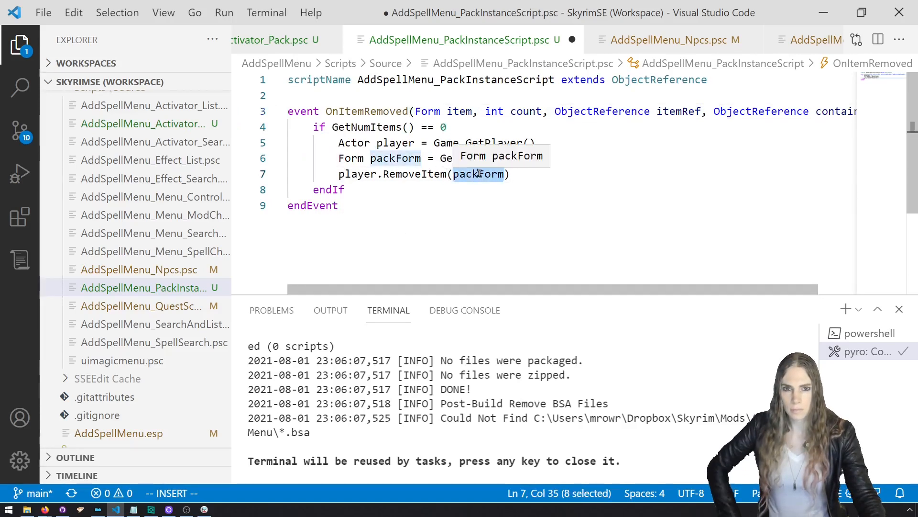
{"action": "type", "text": "Self"}
{"action": "left_click", "coordinate": [462, 247]}
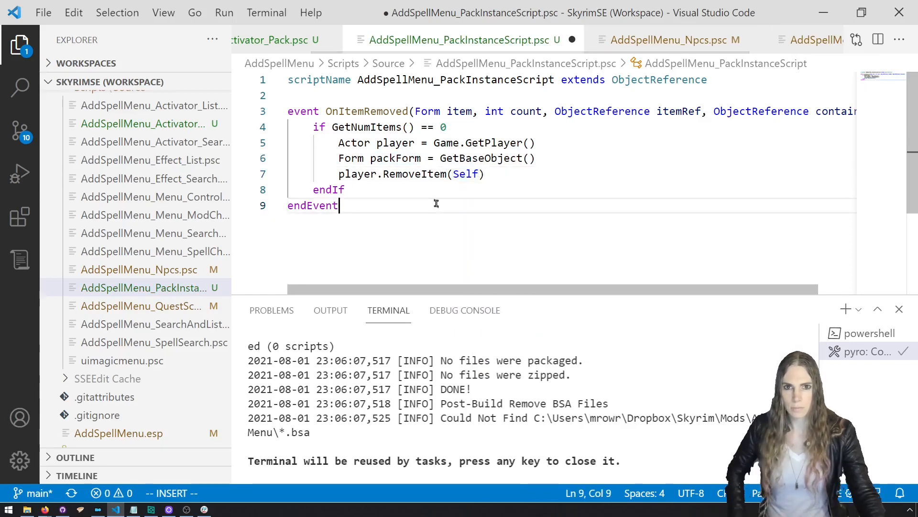
{"action": "key", "text": "ctrl+s"}
{"action": "key", "text": "ctrl+shift+b"}
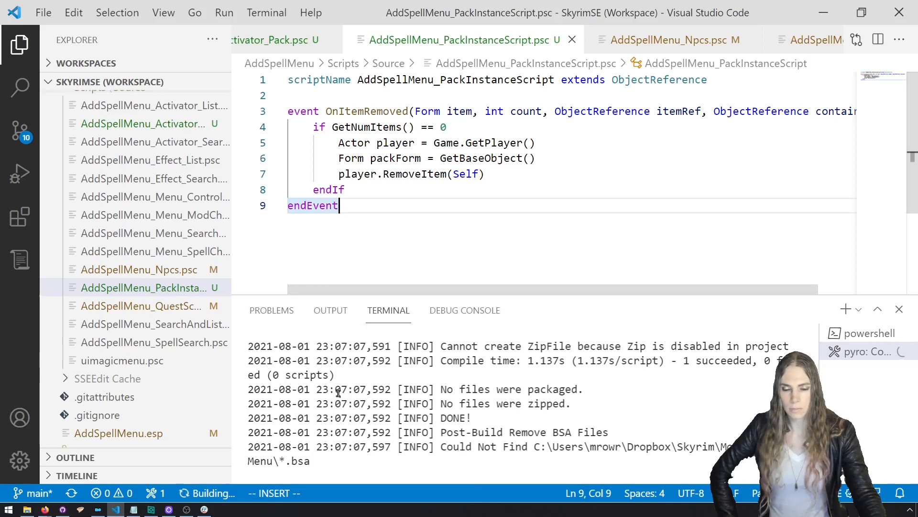
Relaunch Skyrim through SKSE from Mod Organizer and go to Riverwood with the console command coc riverwood.
{"action": "left_click", "coordinate": [98, 510]}
{"action": "left_click", "coordinate": [818, 113]}
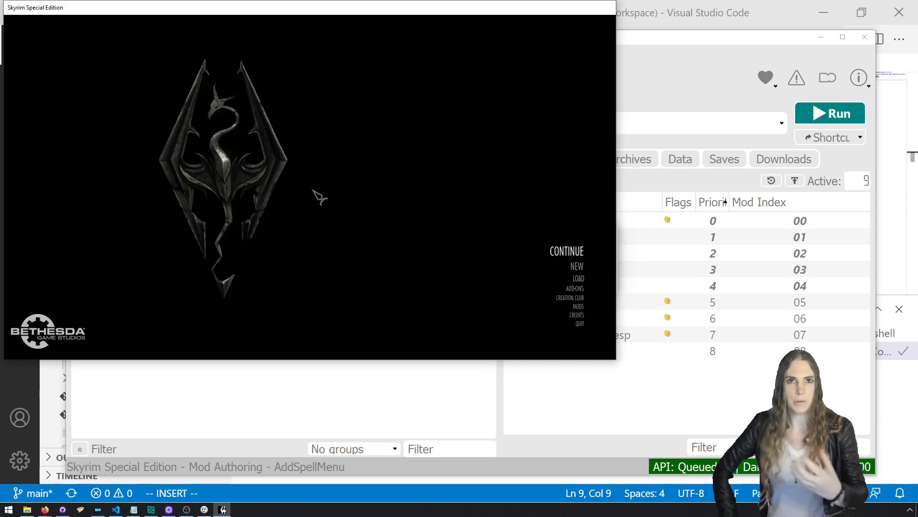
{"action": "key", "text": "grave"}
{"action": "type", "text": "coc riverwoo"}
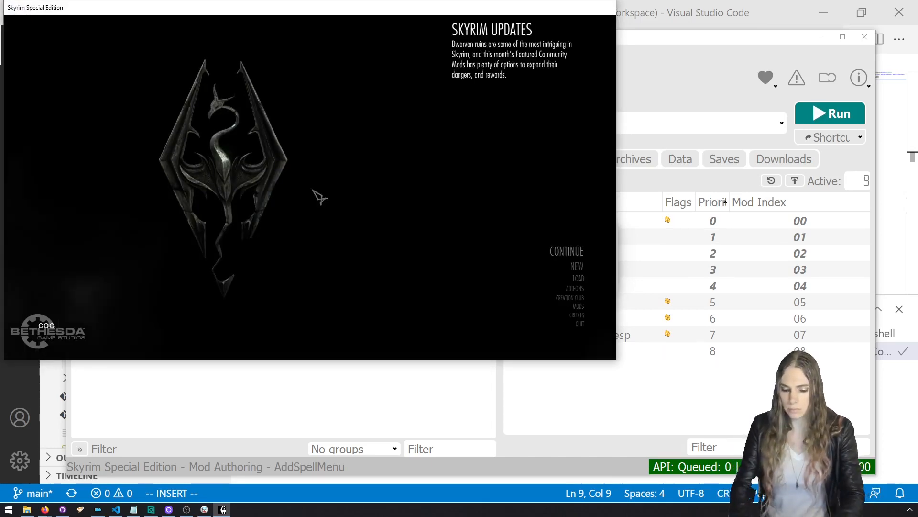
{"action": "type", "text": "d"}
{"action": "key", "text": "Return"}
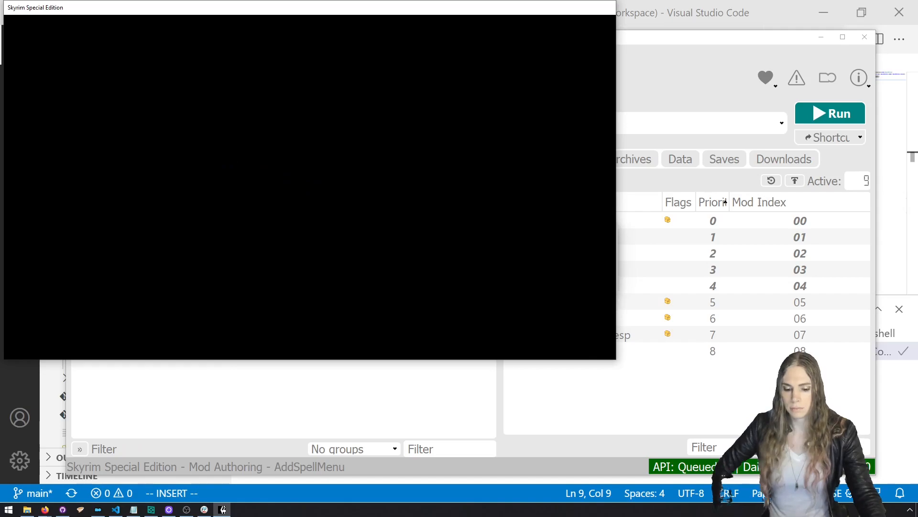
Empty the [AddSpellMenu Pack], reopening it to take the remaining Spell Tome: [AddSpellMenu], and check the inventory for the pack.
{"action": "key", "text": "i"}
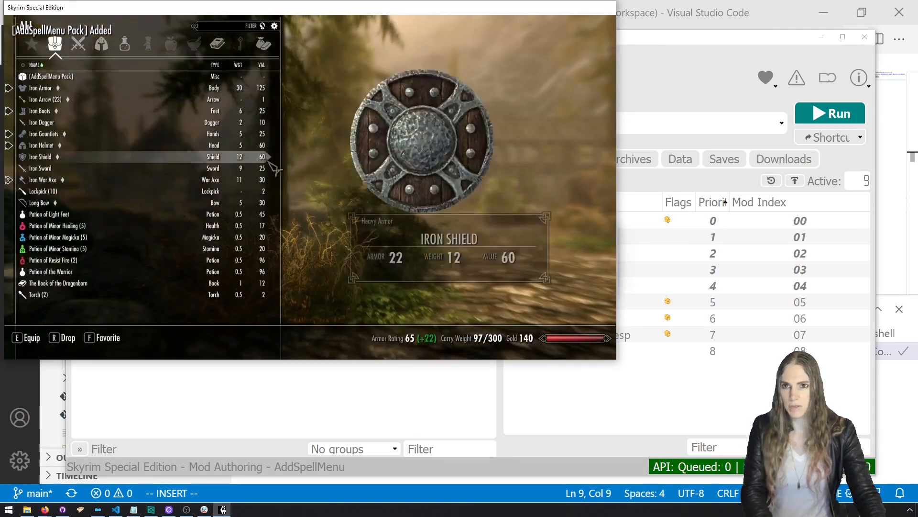
{"action": "left_click", "coordinate": [158, 77]}
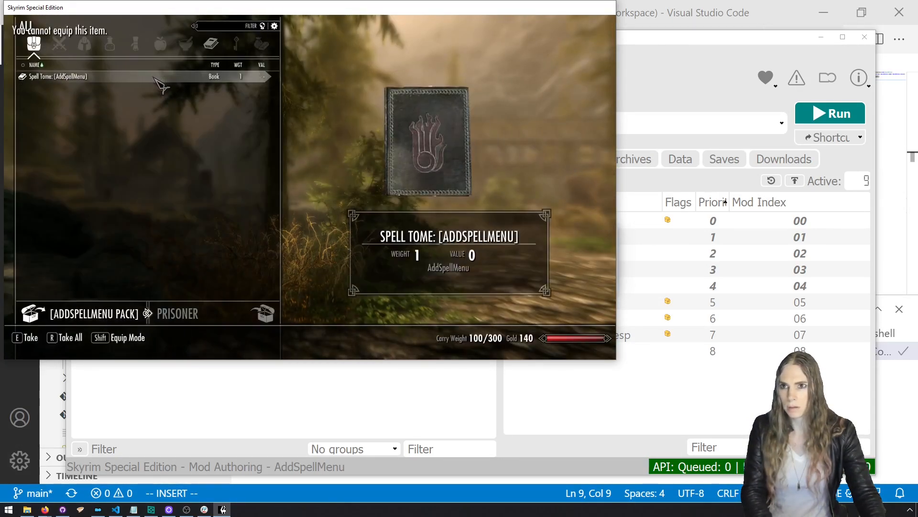
{"action": "key", "text": "Tab"}
{"action": "key", "text": "i"}
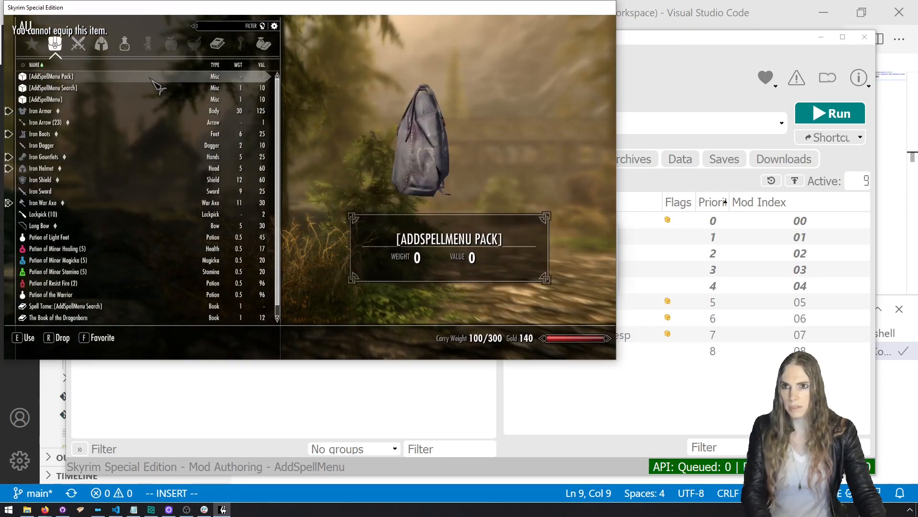
{"action": "left_click", "coordinate": [150, 78]}
{"action": "left_click", "coordinate": [151, 78]}
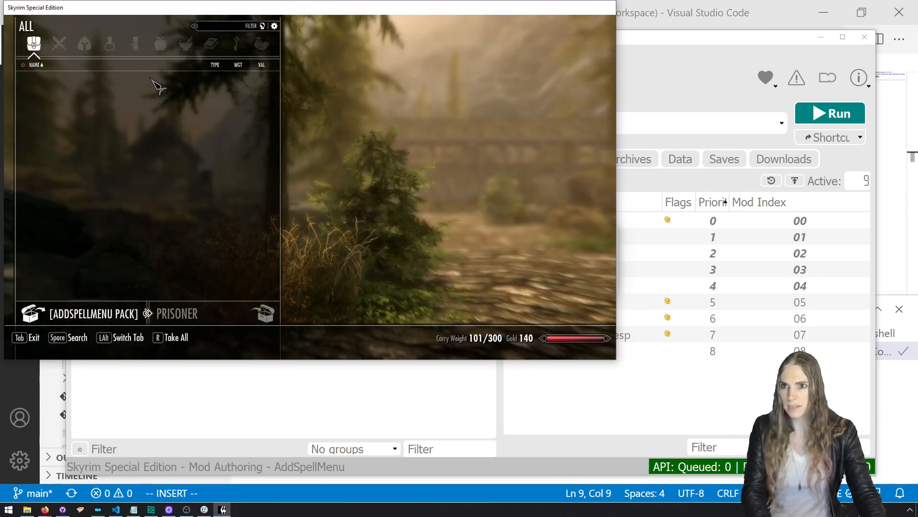
{"action": "key", "text": "Tab"}
{"action": "key", "text": "i"}
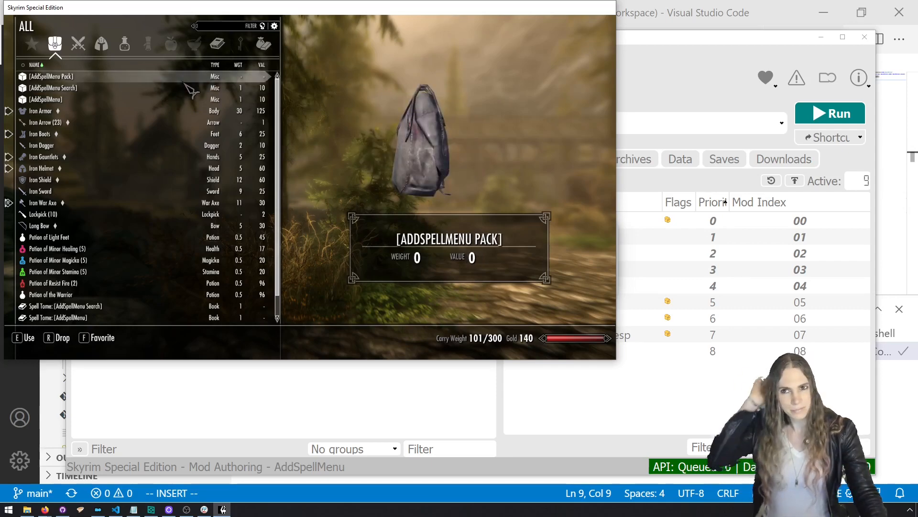
Quit Skyrim from the console and return to the pack instance script in VS Code.
{"action": "key", "text": "grave"}
{"action": "key", "text": "Return"}
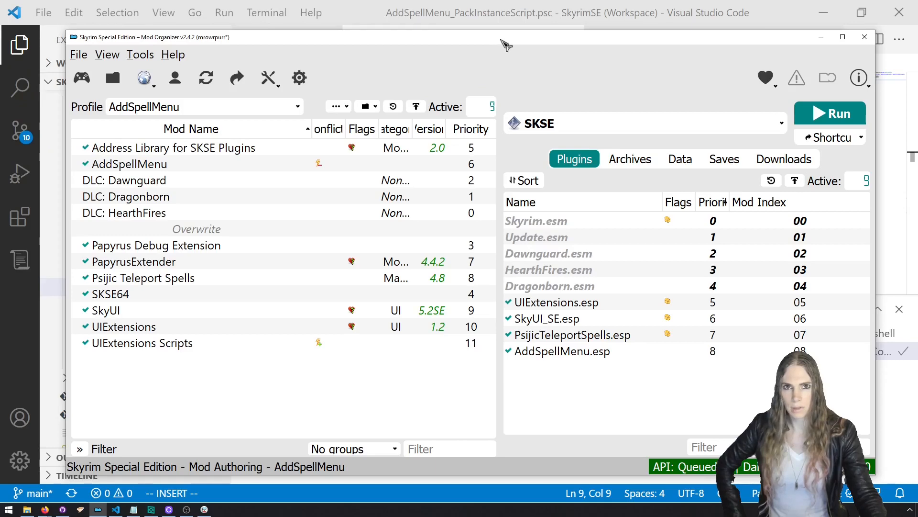
{"action": "left_click", "coordinate": [534, 26]}
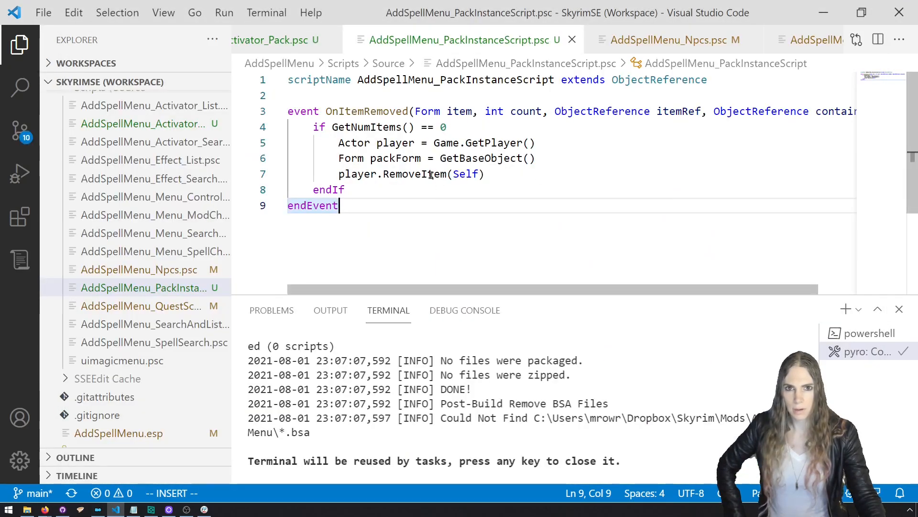
{"action": "mouse_move", "coordinate": [431, 175]}
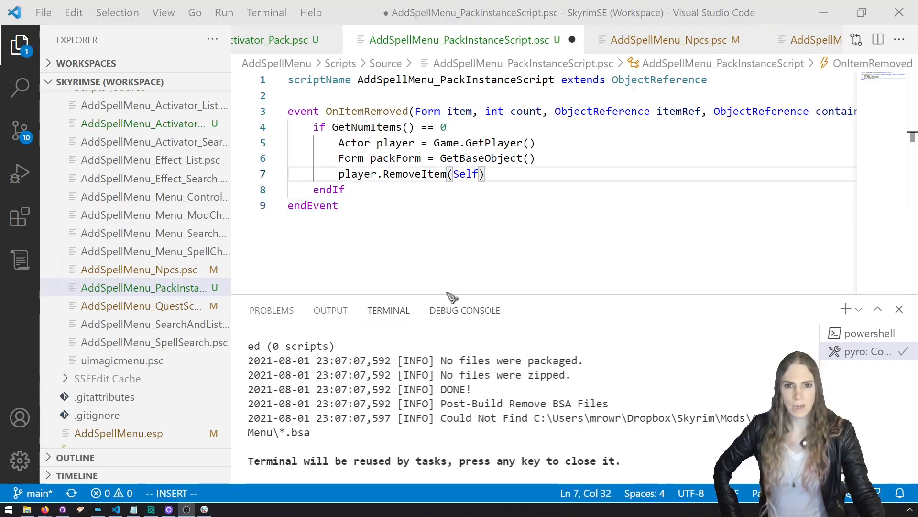
Delete the player, packForm and player.RemoveItem lines inside the GetNumItems() check.
{"action": "left_click_drag", "start_coordinate": [560, 156], "coordinate": [260, 157]}
{"action": "left_click_drag", "start_coordinate": [509, 172], "coordinate": [334, 149]}
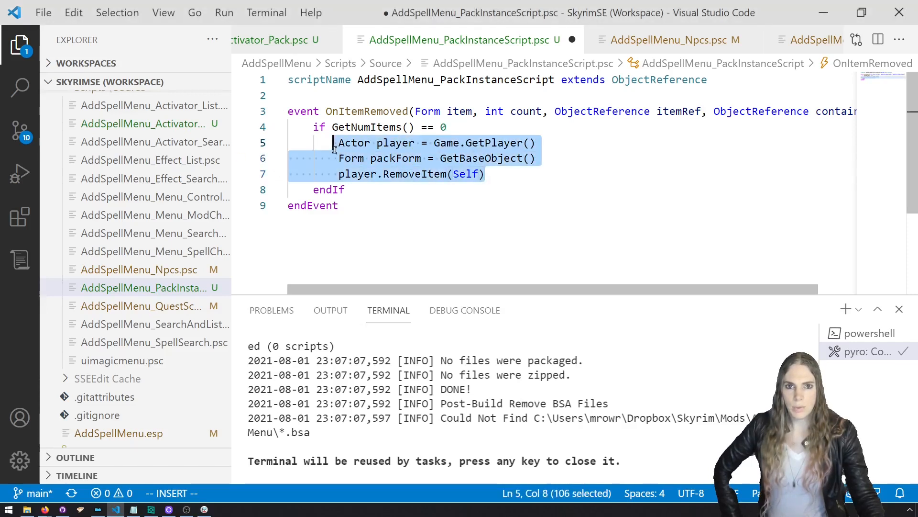
{"action": "key", "text": "BackSpace"}
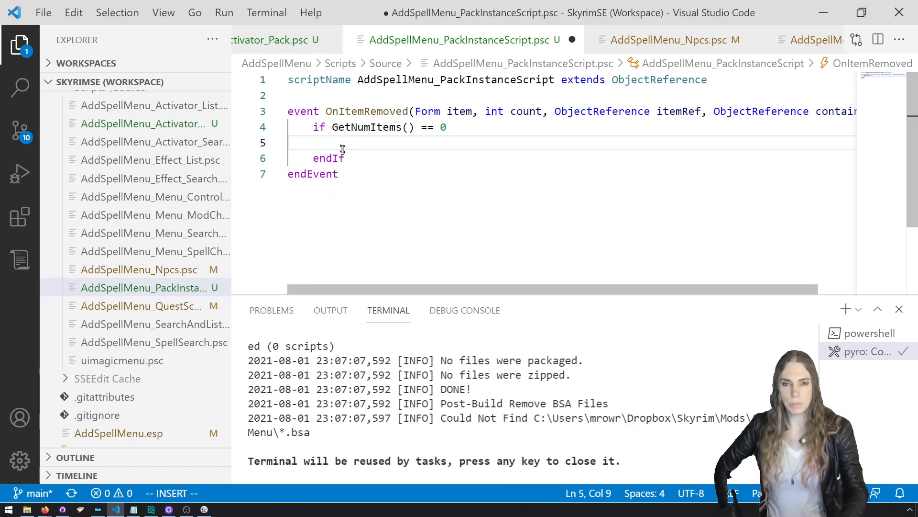
Try container.RemoveItem(Self) as the body of the GetNumItems() check, then save and compile the script.
{"action": "type", "text": "container."}
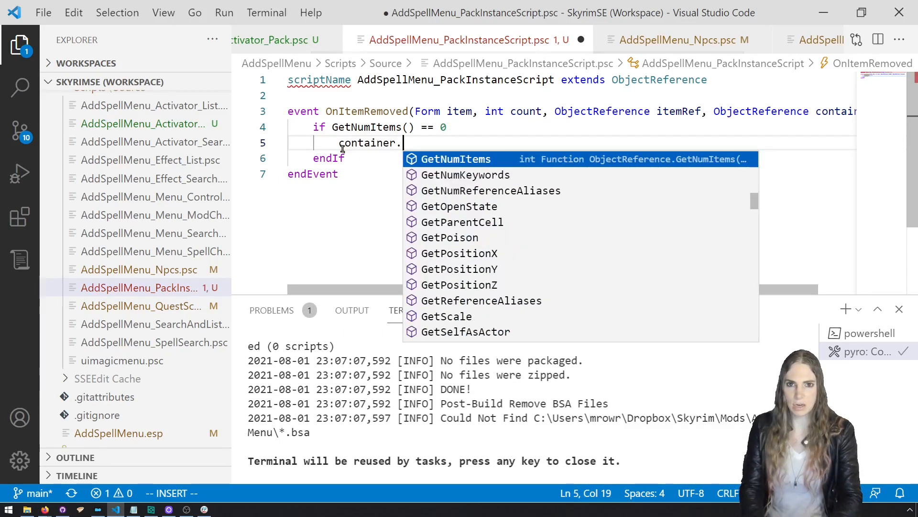
{"action": "type", "text": "remove"}
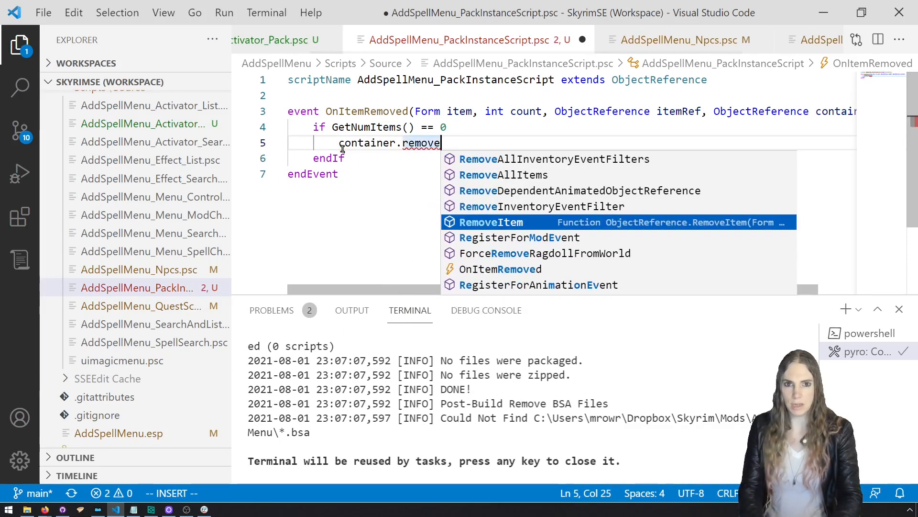
{"action": "key", "text": "Tab"}
{"action": "type", "text": "(Sel"}
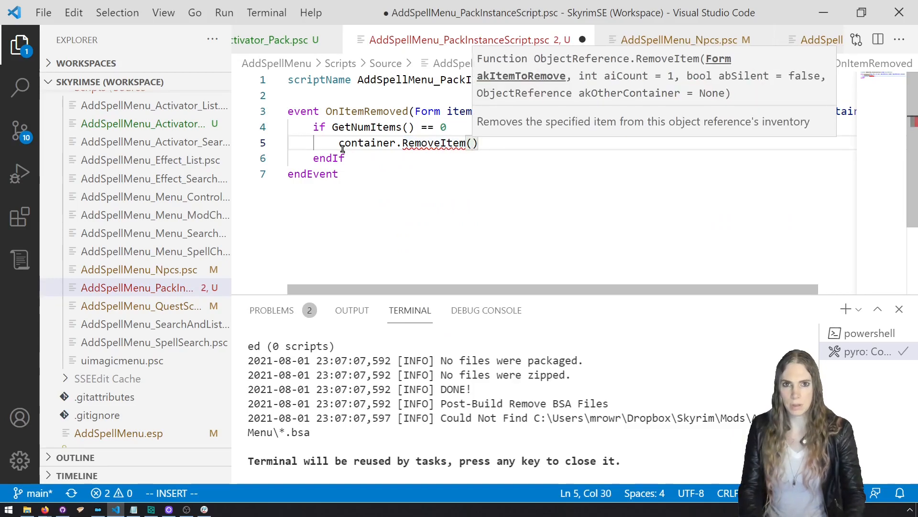
{"action": "type", "text": "f"}
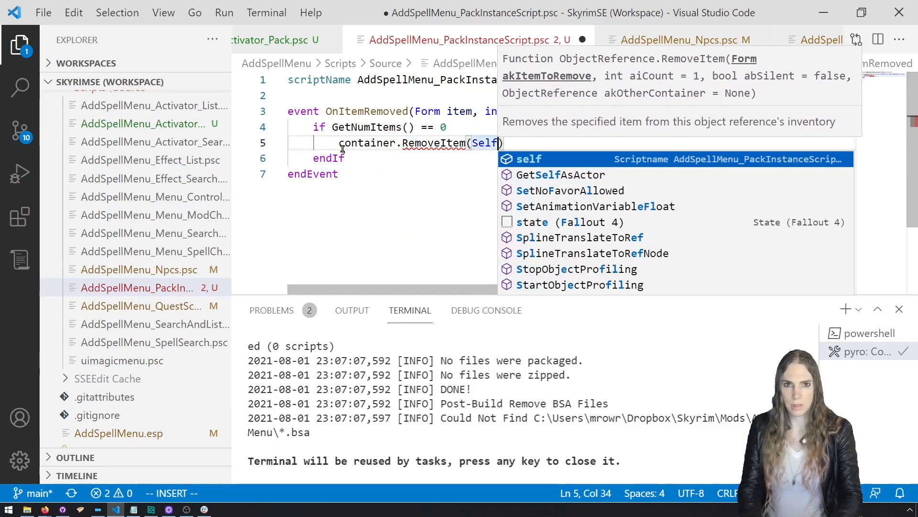
{"action": "left_click", "coordinate": [374, 161]}
{"action": "mouse_move", "coordinate": [423, 144]}
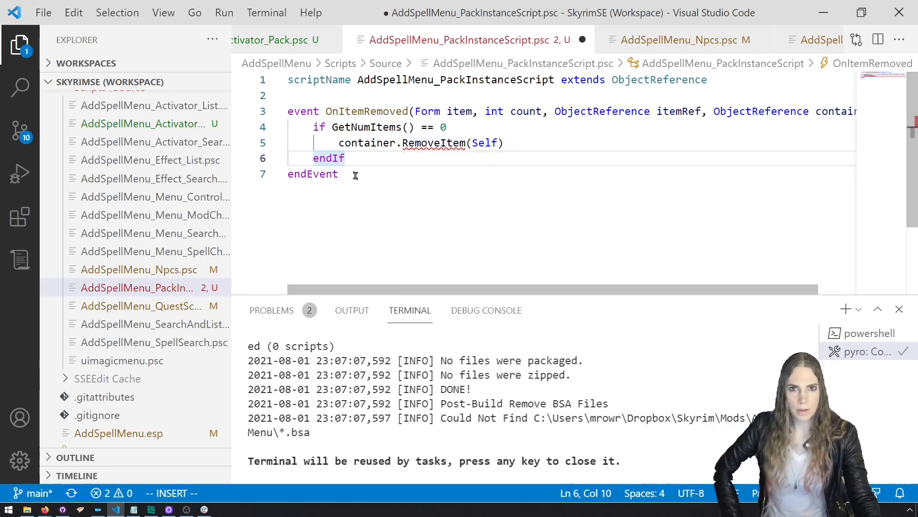
{"action": "left_click", "coordinate": [357, 174]}
{"action": "key", "text": "ctrl+s"}
{"action": "key", "text": "ctrl+shift+b"}
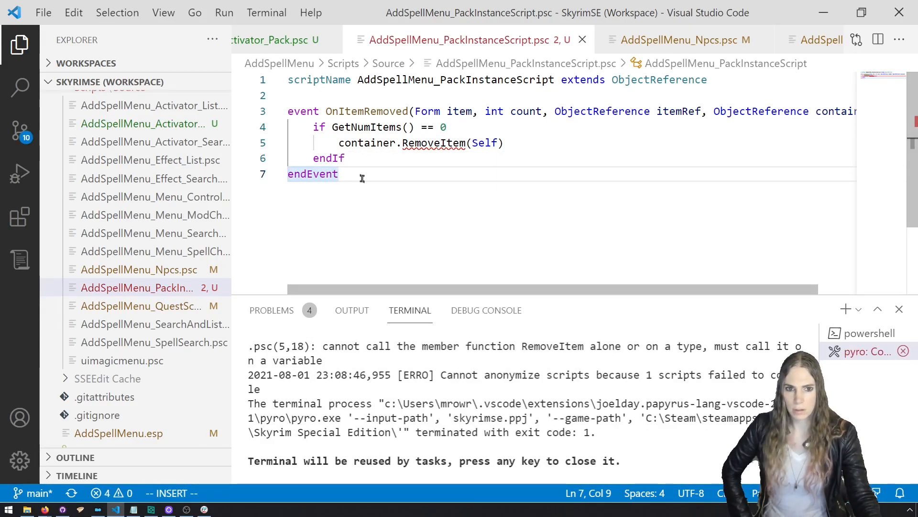
Replace Self with GetBaseObject() in the container.RemoveItem call and save the script.
{"action": "left_click", "coordinate": [498, 142]}
{"action": "double_click", "coordinate": [498, 142]}
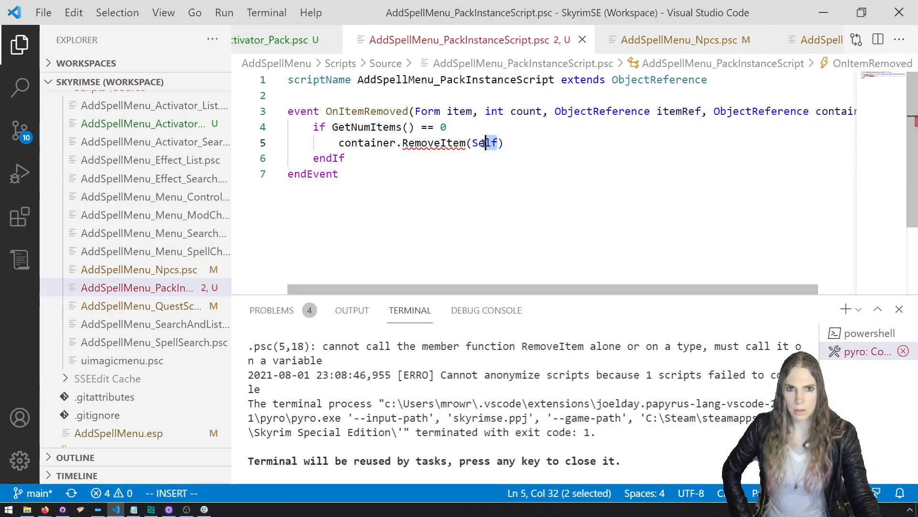
{"action": "type", "text": "GetB"}
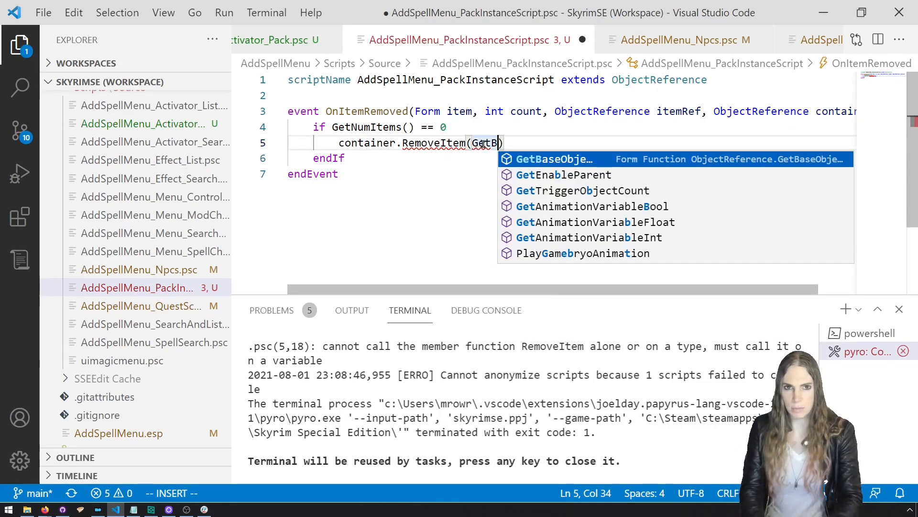
{"action": "key", "text": "Tab"}
{"action": "type", "text": "()"}
{"action": "left_click", "coordinate": [505, 176]}
{"action": "key", "text": "ctrl+s"}
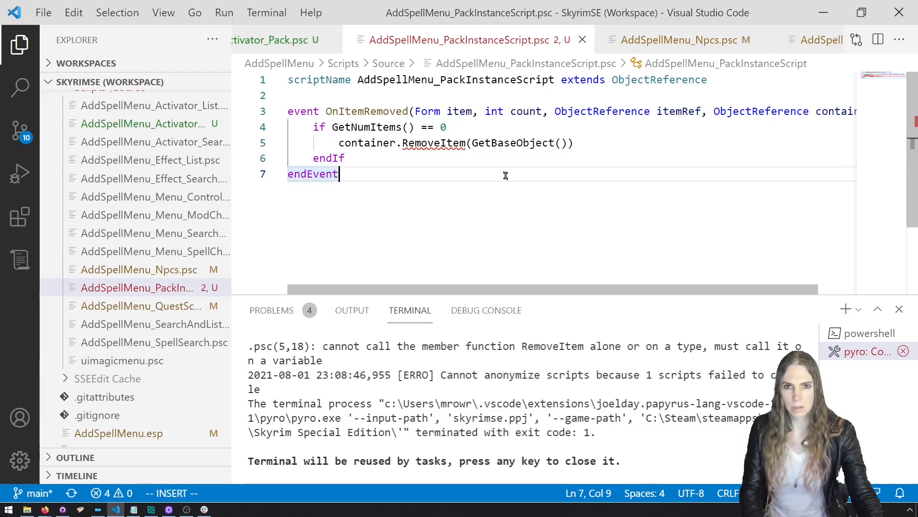
Review the compile errors, delete the container.RemoveItem line and rename the event's container parameter to theContainer.
{"action": "left_click_drag", "start_coordinate": [551, 285], "coordinate": [591, 286]}
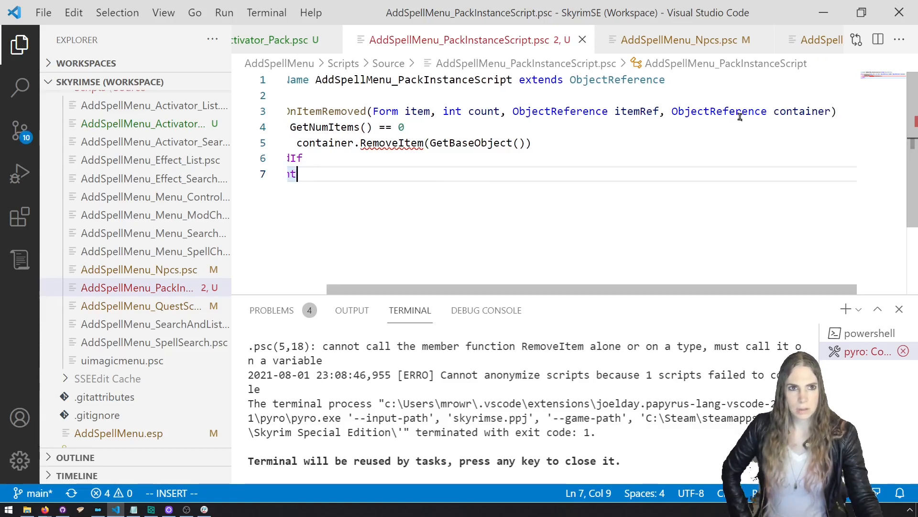
{"action": "left_click", "coordinate": [806, 141]}
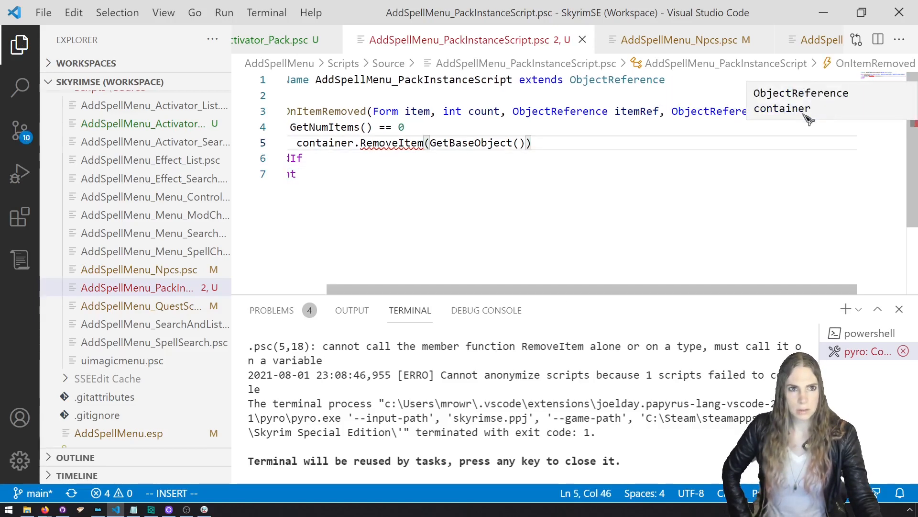
{"action": "left_click_drag", "start_coordinate": [764, 288], "coordinate": [636, 302]}
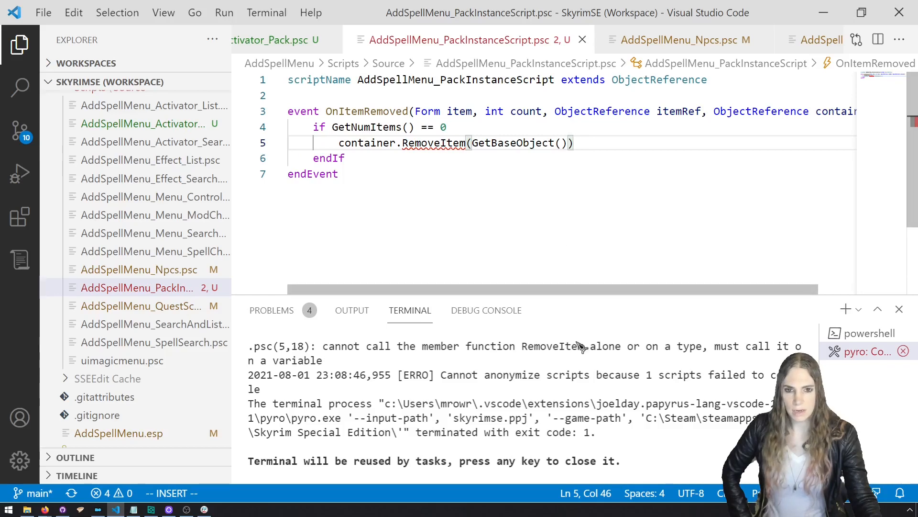
{"action": "scroll", "coordinate": [586, 402], "scroll_direction": "up", "scroll_amount": 2}
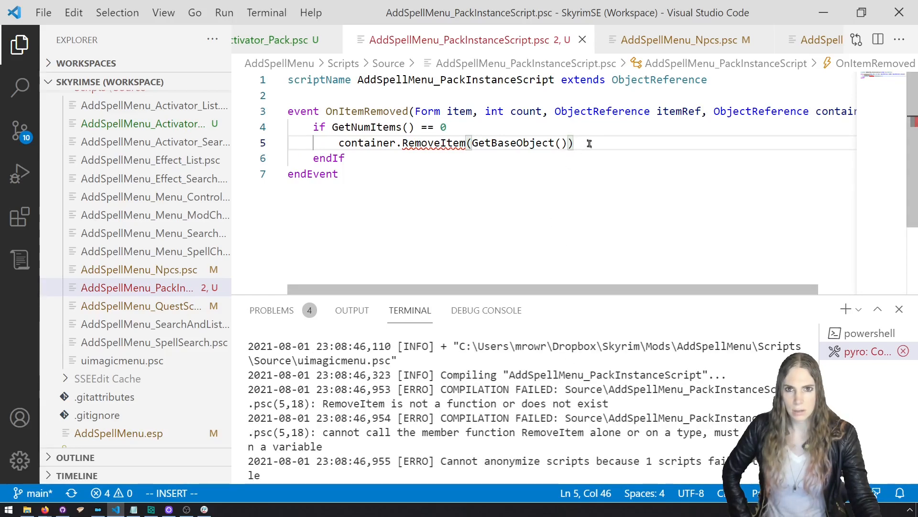
{"action": "left_click_drag", "start_coordinate": [589, 143], "coordinate": [339, 143]}
{"action": "key", "text": "BackSpace"}
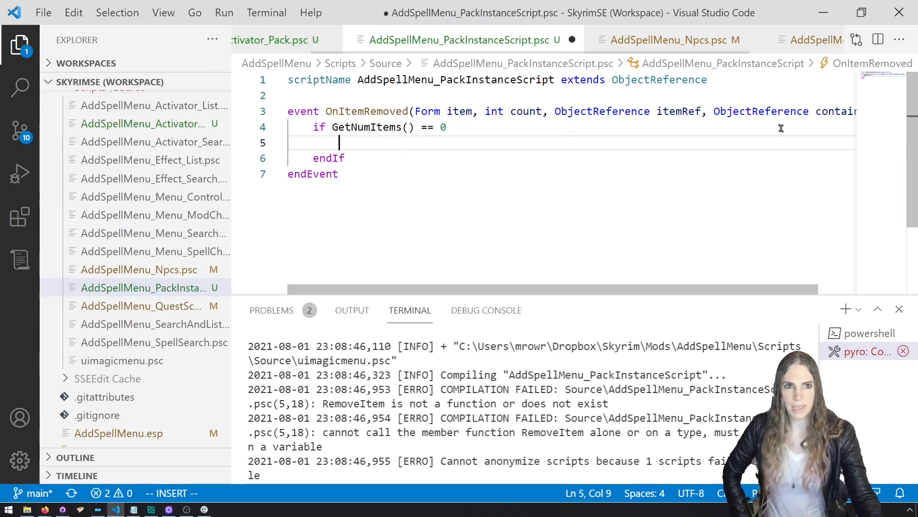
{"action": "left_click", "coordinate": [822, 111]}
{"action": "key", "text": "BackSpace"}
{"action": "type", "text": "theC"}
Add theContainer.RemoveItem(Self) inside the GetNumItems() check, then save and compile the script.
{"action": "left_click", "coordinate": [482, 137]}
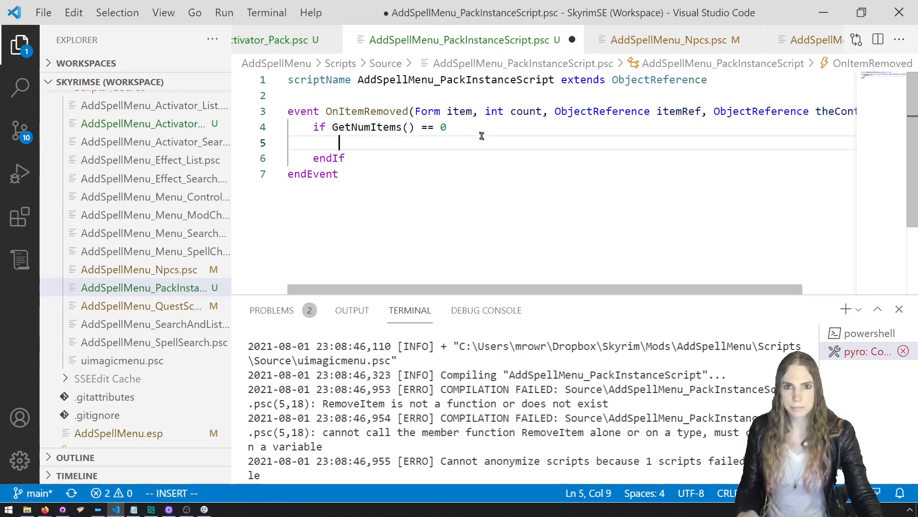
{"action": "type", "text": "theContainer.remove"}
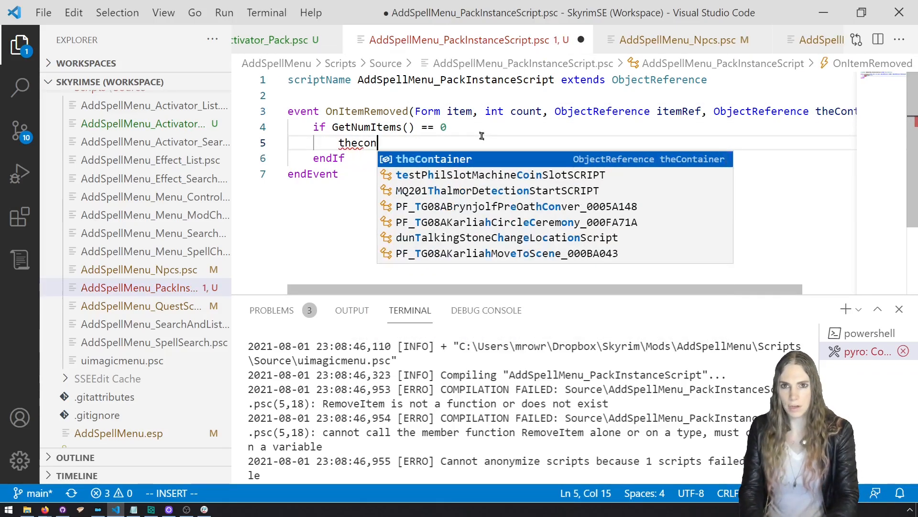
{"action": "key", "text": "Tab"}
{"action": "type", "text": "(Self"}
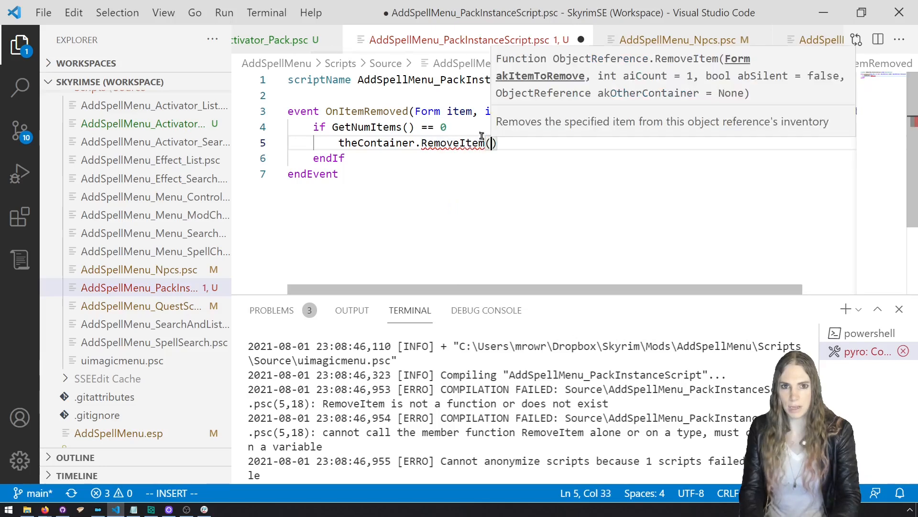
{"action": "left_click", "coordinate": [479, 127]}
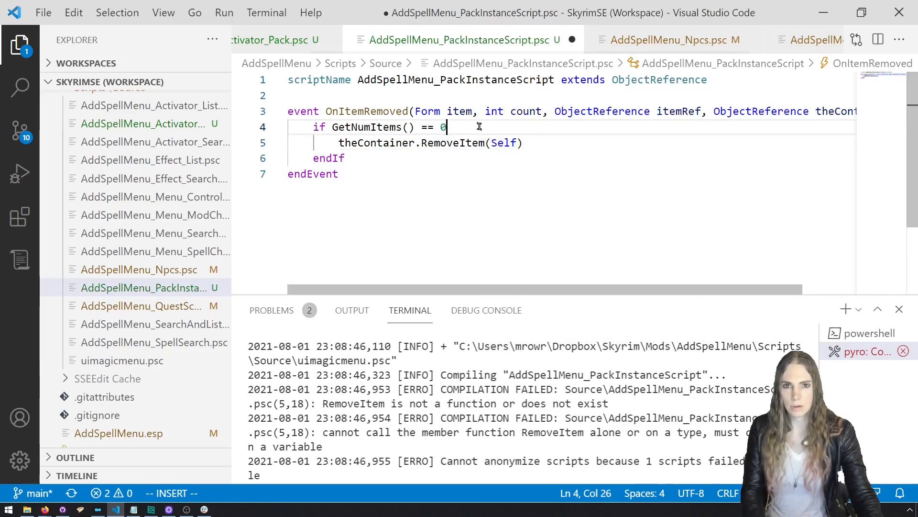
{"action": "key", "text": "ctrl+shift+b"}
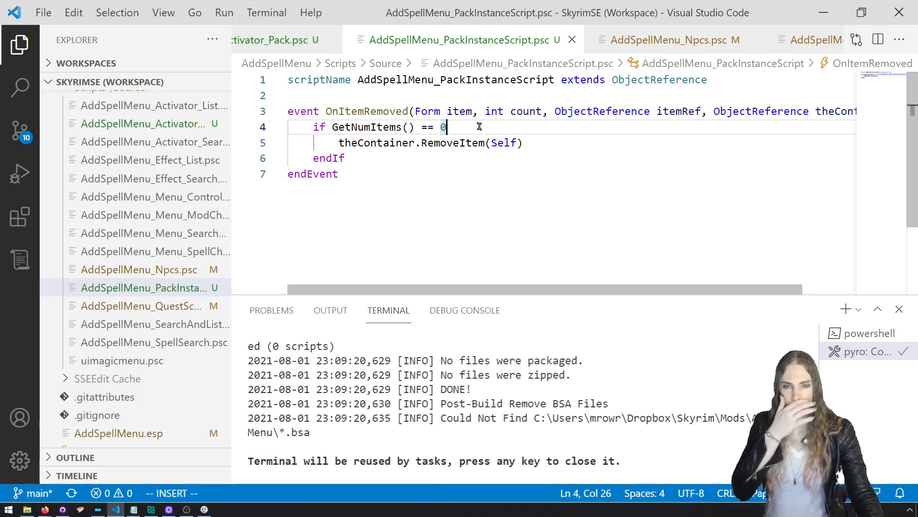
{"action": "mouse_move", "coordinate": [477, 150]}
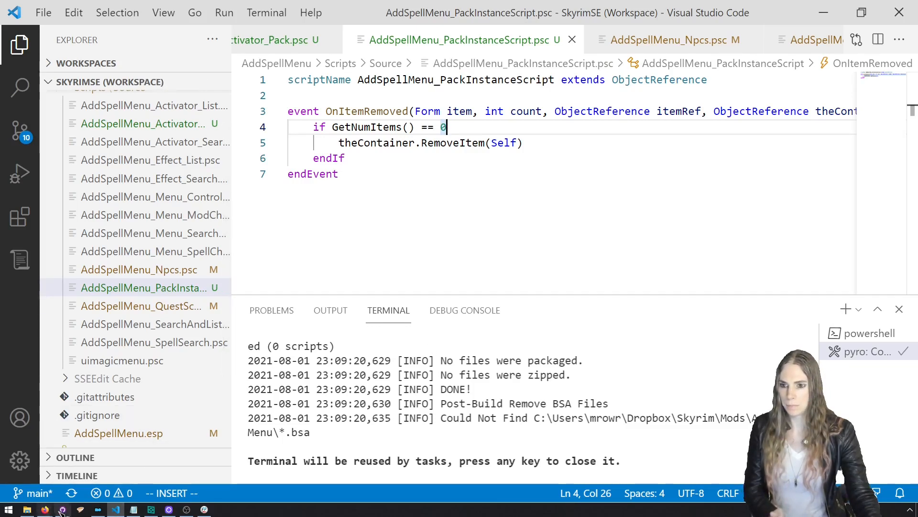
Relaunch Skyrim through SKSE from Mod Organizer and go to Riverwood with the console command coc riverwood.
{"action": "left_click", "coordinate": [98, 510]}
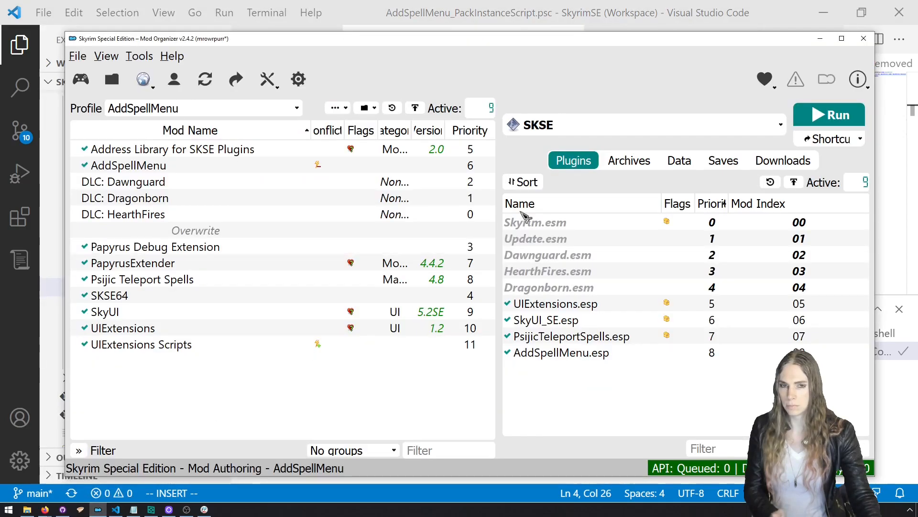
{"action": "left_click", "coordinate": [802, 123]}
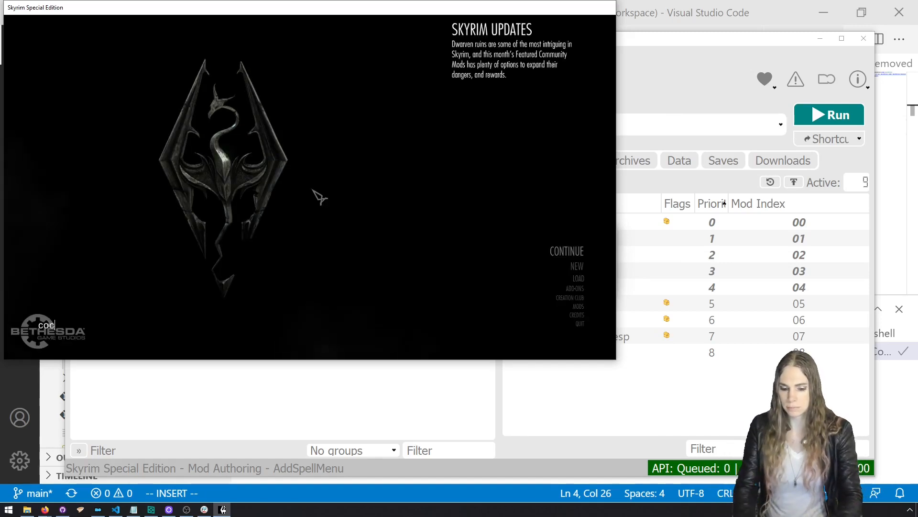
{"action": "type", "text": "od"}
{"action": "key", "text": "Return"}
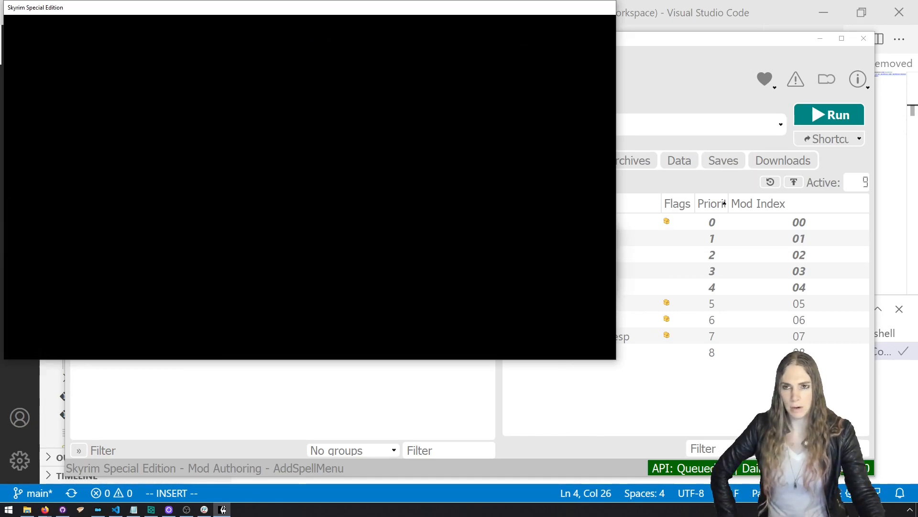
Take the items out of the [AddSpellMenu Pack], reopening it for the remaining Spell Tome: [AddSpellMenu].
{"action": "key", "text": "i"}
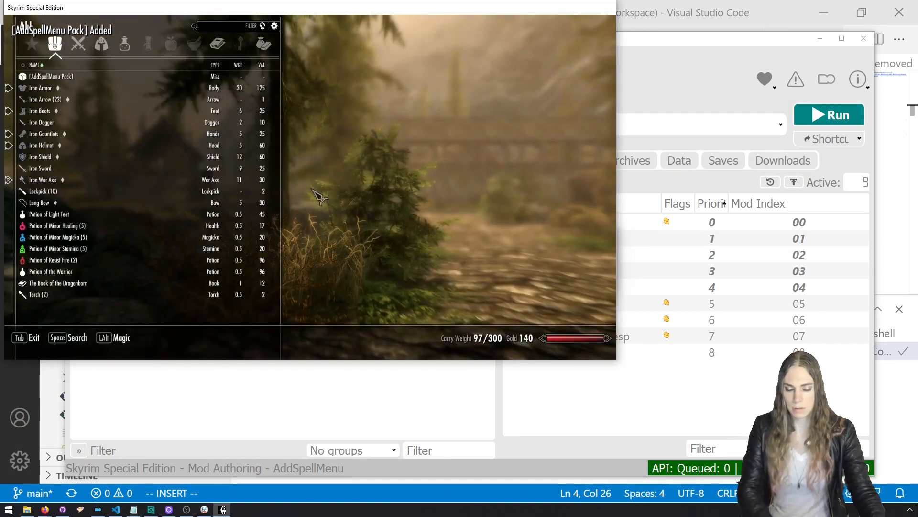
{"action": "left_click", "coordinate": [128, 77]}
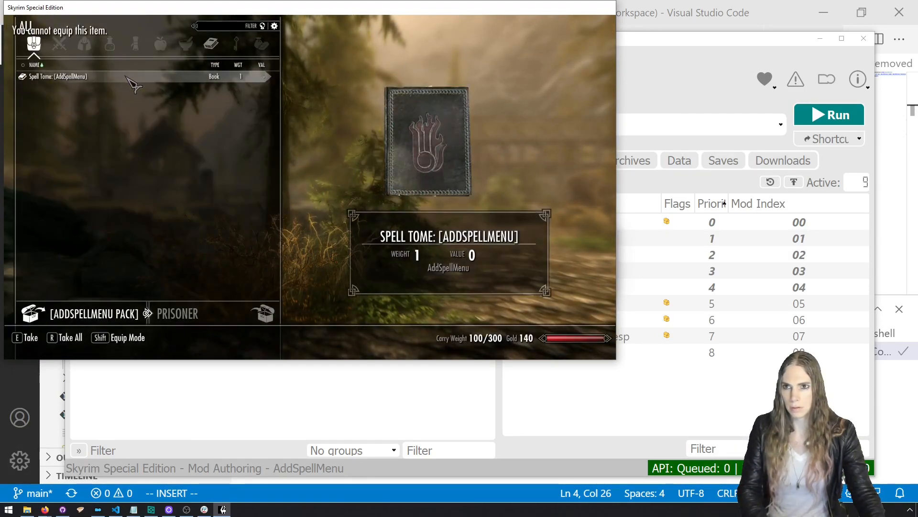
{"action": "key", "text": "Escape"}
{"action": "key", "text": "i"}
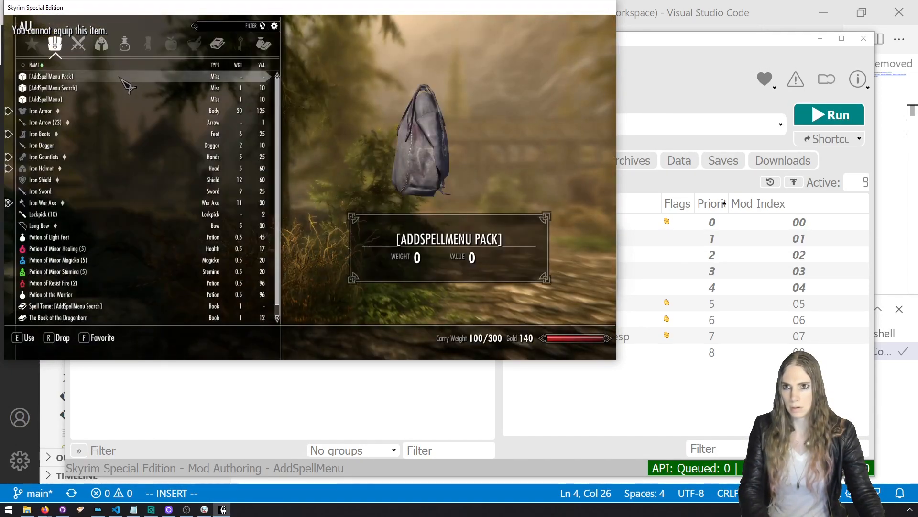
{"action": "left_click", "coordinate": [120, 77]}
{"action": "left_click", "coordinate": [120, 77]}
{"action": "key", "text": "Tab"}
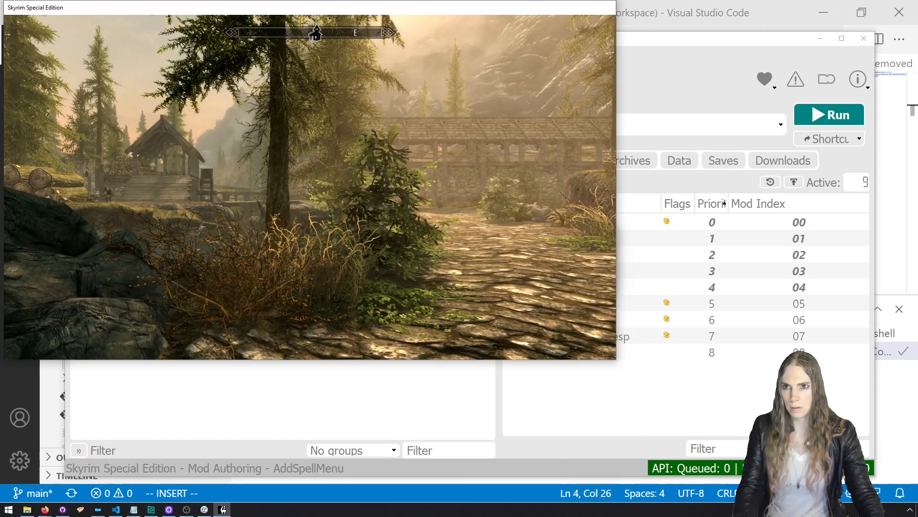
Check the inventory for the emptied pack, quit Skyrim from the console and switch back to VS Code.
{"action": "key", "text": "i"}
{"action": "key", "text": "Tab"}
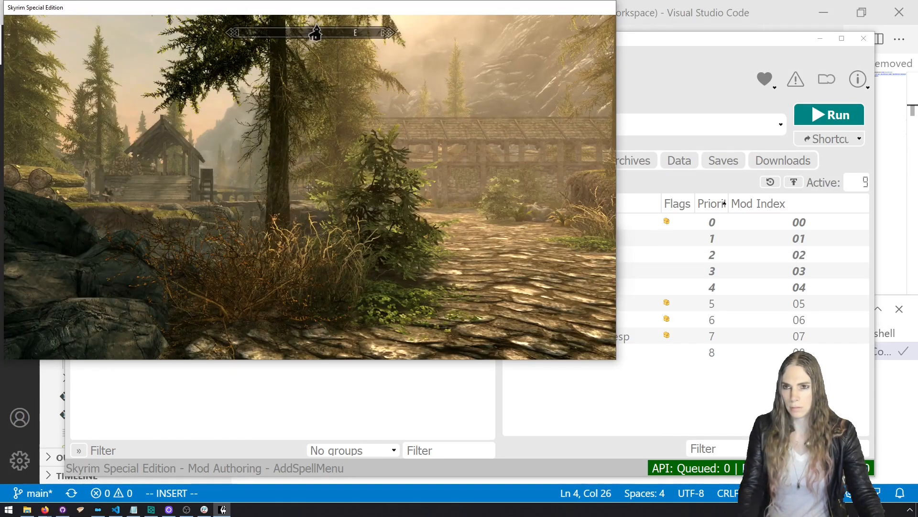
{"action": "key", "text": "grave"}
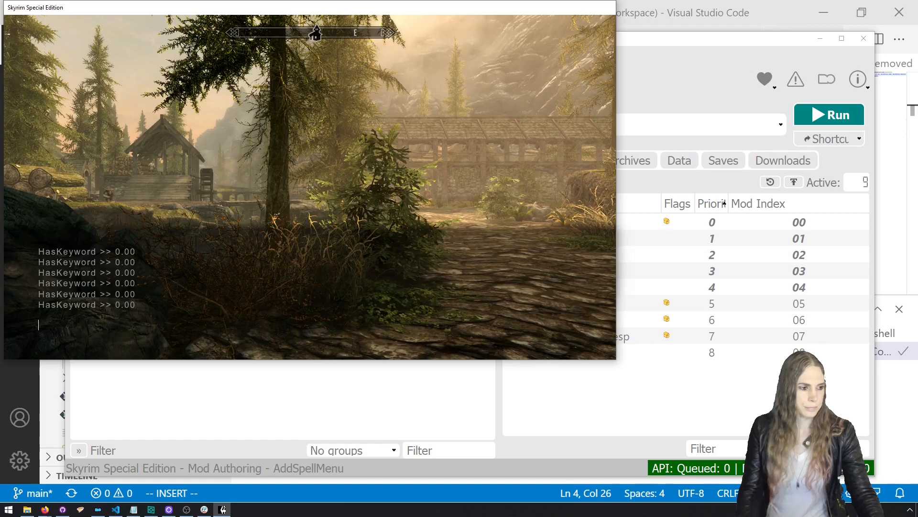
{"action": "key", "text": "alt+Tab"}
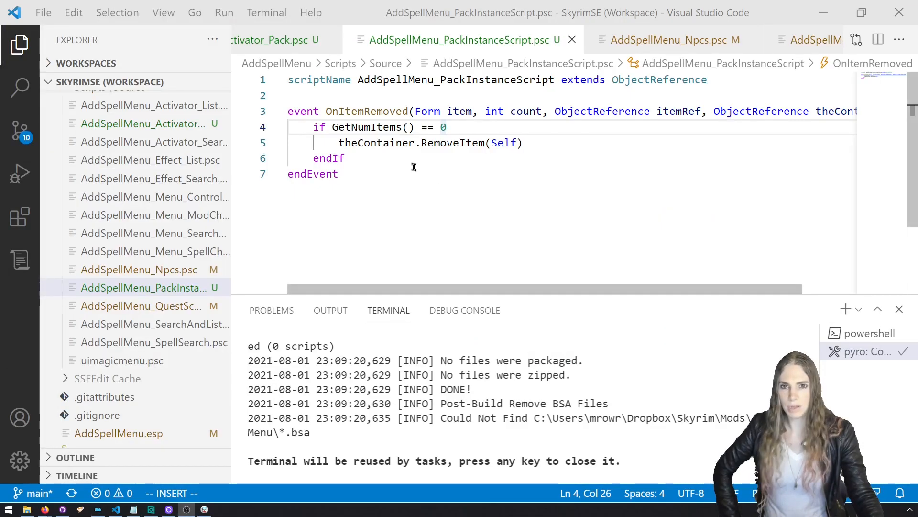
Replace the theContainer.RemoveItem(Self) line with the int PackActivatorID = 0x639c declaration copied from AddSpellMenu_QuestScript.psc.
{"action": "left_click_drag", "start_coordinate": [529, 144], "coordinate": [344, 144]}
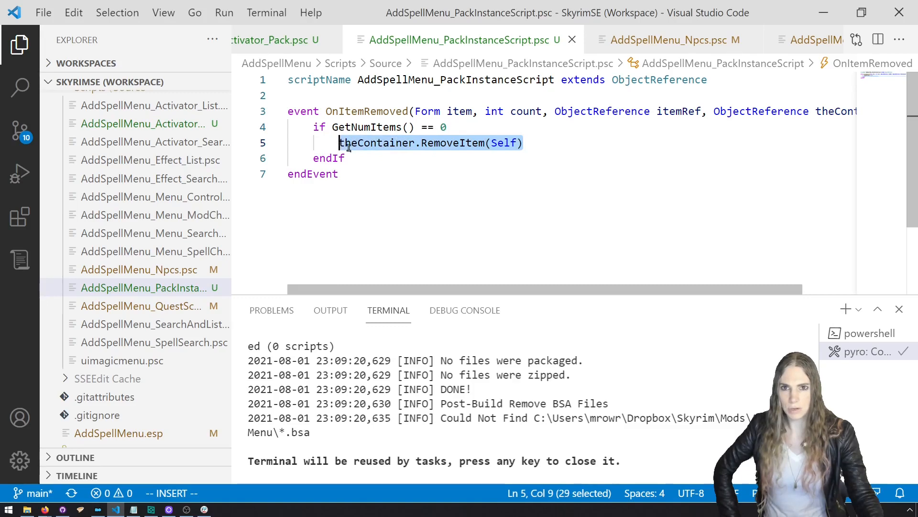
{"action": "key", "text": "BackSpace"}
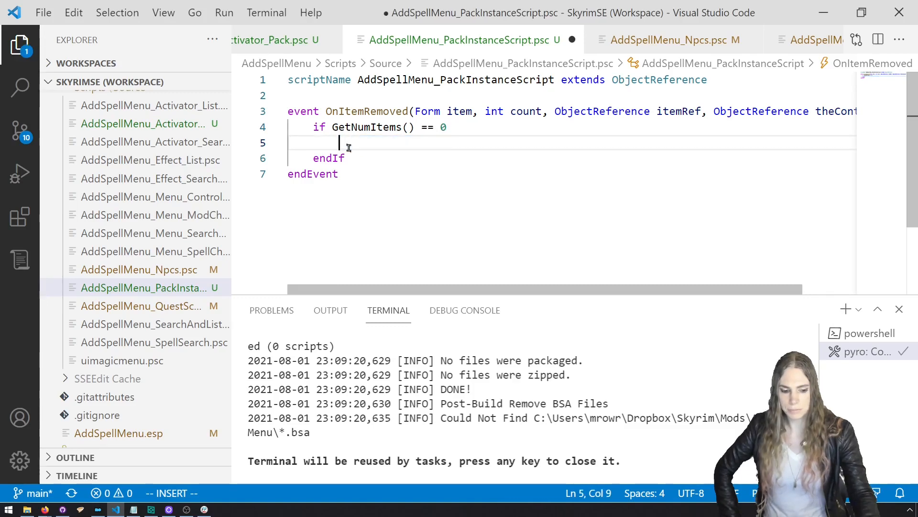
{"action": "left_click", "coordinate": [182, 309]}
{"action": "left_click_drag", "start_coordinate": [467, 172], "coordinate": [286, 174]}
{"action": "right_click", "coordinate": [327, 173]}
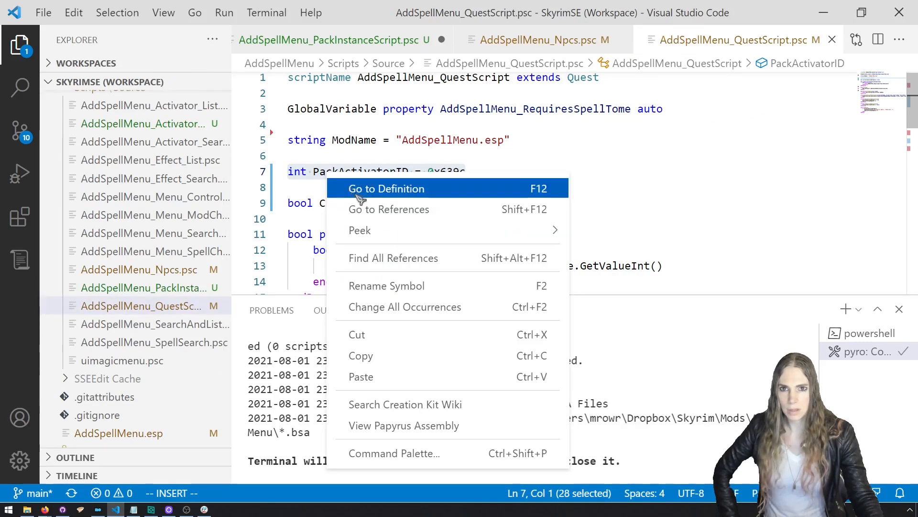
{"action": "left_click", "coordinate": [425, 357]}
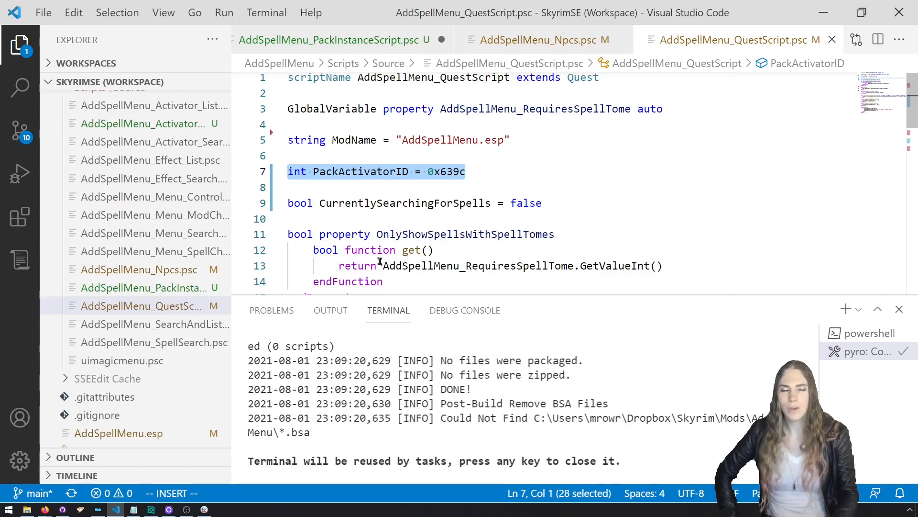
{"action": "key", "text": "ctrl+Tab"}
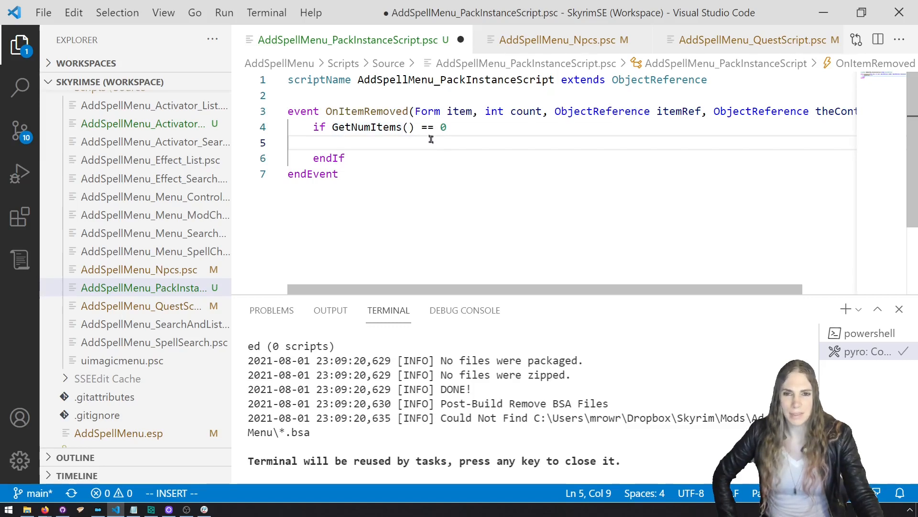
{"action": "key", "text": "ctrl+v"}
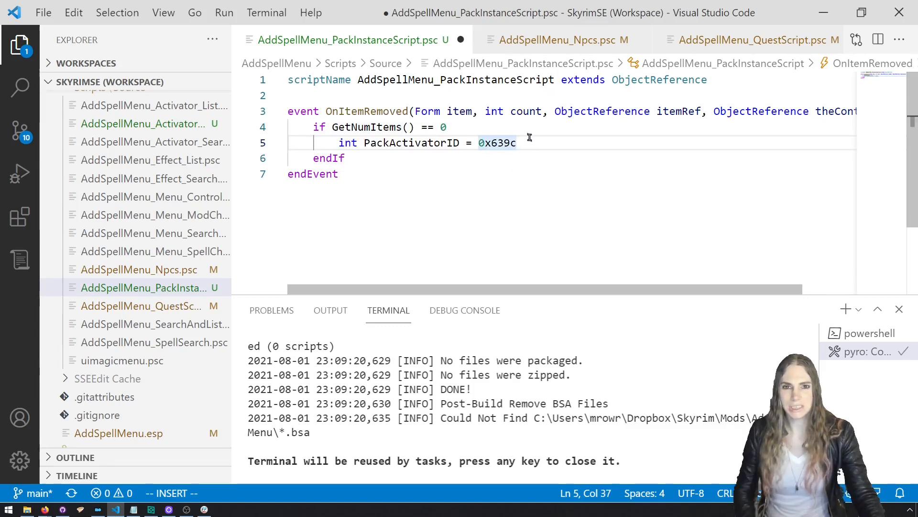
Add an empty theContainer.RemoveItem() call on the line below the PackActivatorID declaration.
{"action": "key", "text": "Return"}
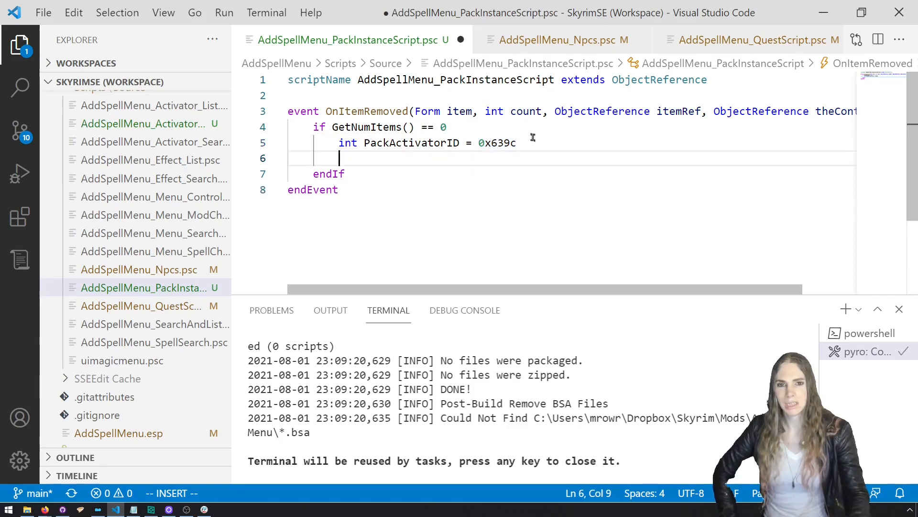
{"action": "type", "text": "con"}
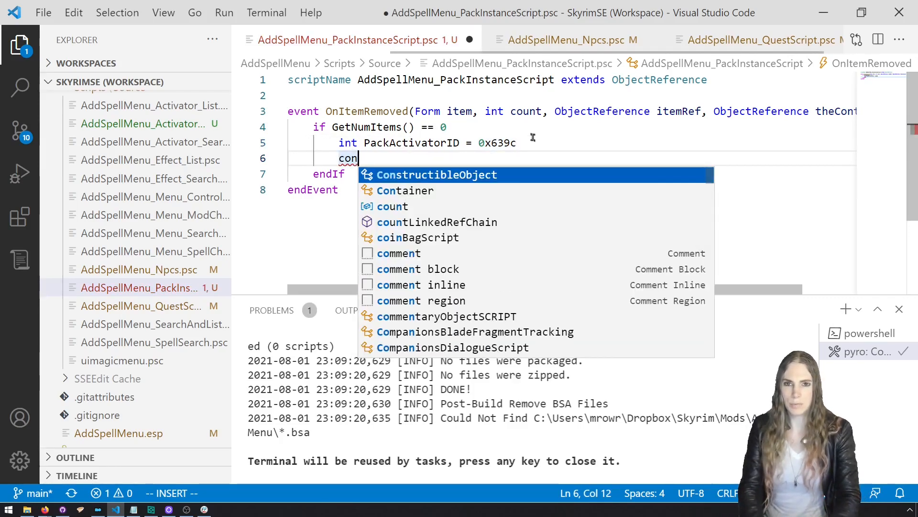
{"action": "type", "text": "tin"}
{"action": "key", "text": "Escape"}
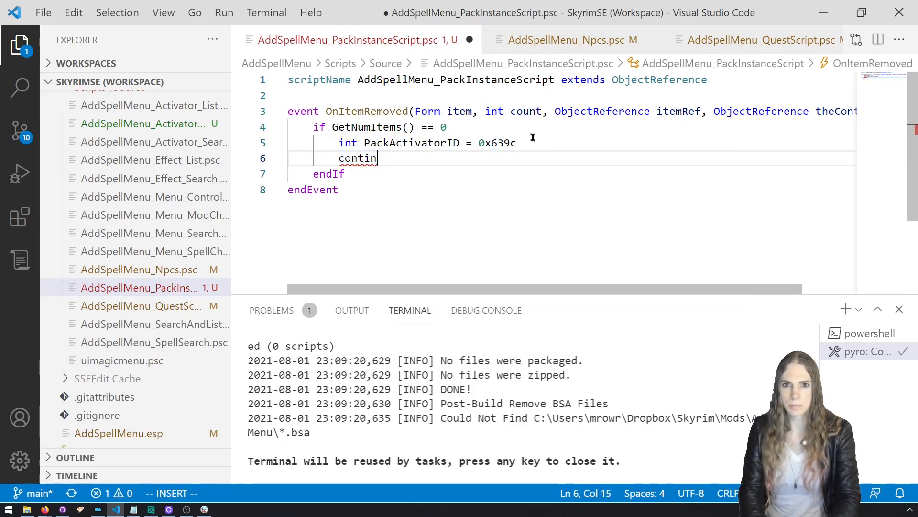
{"action": "type", "text": "t"}
{"action": "key", "text": "BackSpace"}
{"action": "type", "text": "ainer"}
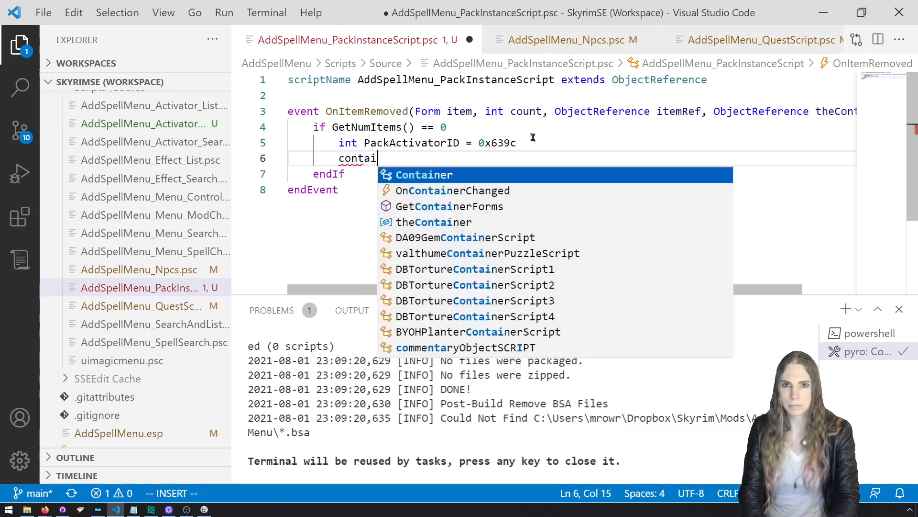
{"action": "key", "text": "Tab"}
{"action": "key", "text": "BackSpace"}
{"action": "key", "text": "BackSpace"}
{"action": "key", "text": "BackSpace"}
{"action": "key", "text": "BackSpace"}
{"action": "key", "text": "BackSpace"}
{"action": "key", "text": "BackSpace"}
{"action": "type", "text": "the"}
{"action": "key", "text": "Tab"}
{"action": "type", "text": ".remove"}
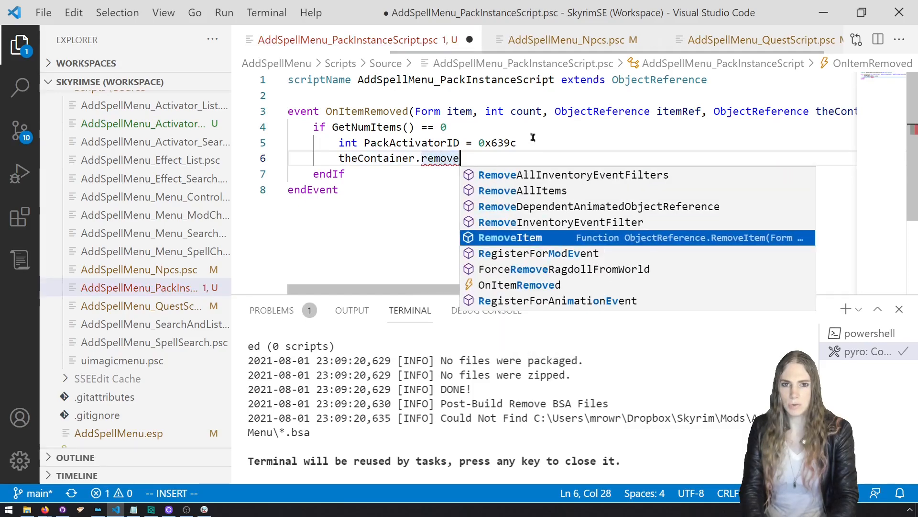
{"action": "key", "text": "Tab"}
{"action": "type", "text": "("}
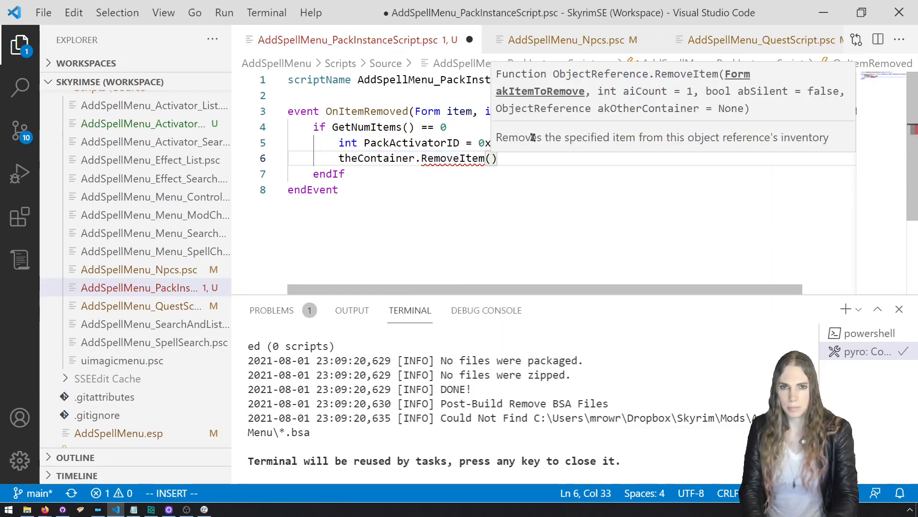
Copy the Game.GetFormFromFile(actorReferenceId, "AddSpellMenu.esp") call from AddSpellMenu_Npcs.psc onto a new line above RemoveItem in the pack instance script.
{"action": "left_click", "coordinate": [464, 133]}
{"action": "left_click", "coordinate": [538, 148]}
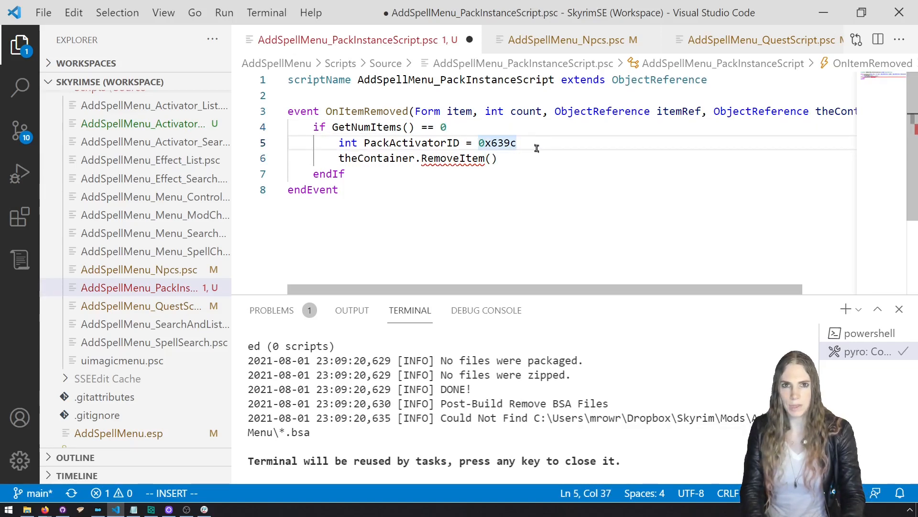
{"action": "key", "text": "Return"}
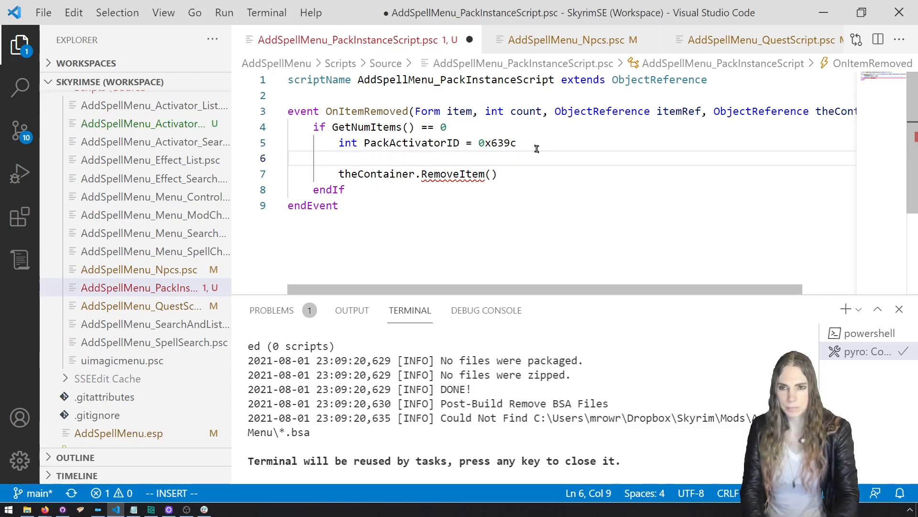
{"action": "left_click", "coordinate": [192, 304]}
{"action": "left_click", "coordinate": [189, 270]}
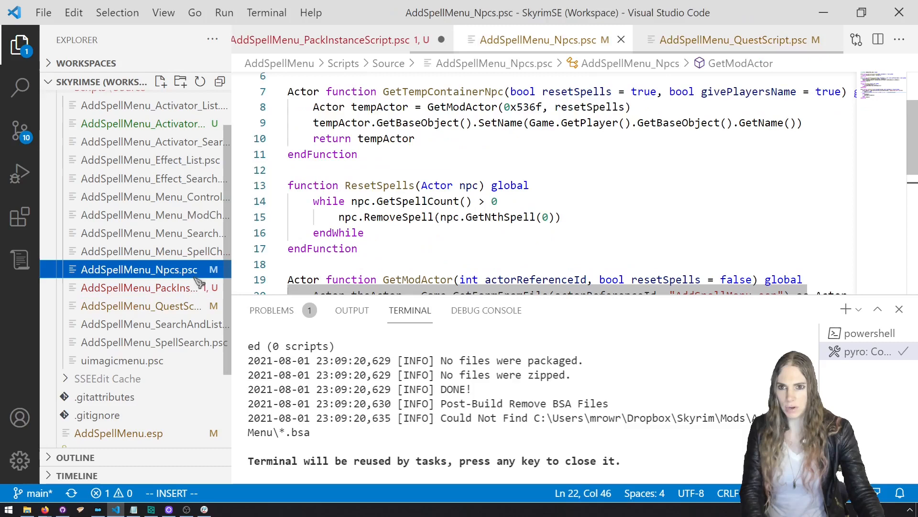
{"action": "left_click_drag", "start_coordinate": [790, 171], "coordinate": [423, 173]}
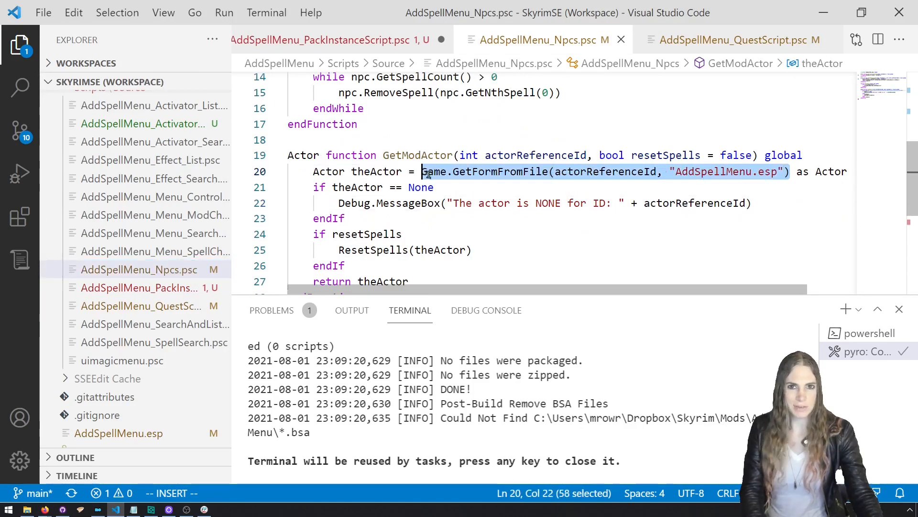
{"action": "right_click", "coordinate": [427, 181]}
{"action": "left_click", "coordinate": [466, 356]}
{"action": "left_click", "coordinate": [621, 40]}
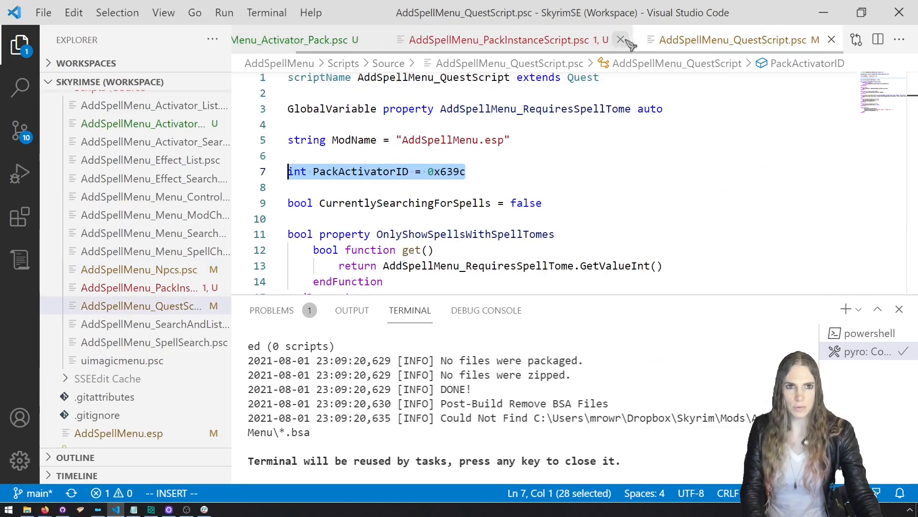
{"action": "left_click", "coordinate": [503, 170]}
{"action": "scroll", "coordinate": [502, 170], "scroll_direction": "down", "scroll_amount": 1}
{"action": "scroll", "coordinate": [502, 170], "scroll_direction": "up", "scroll_amount": 1}
{"action": "left_click", "coordinate": [498, 40]}
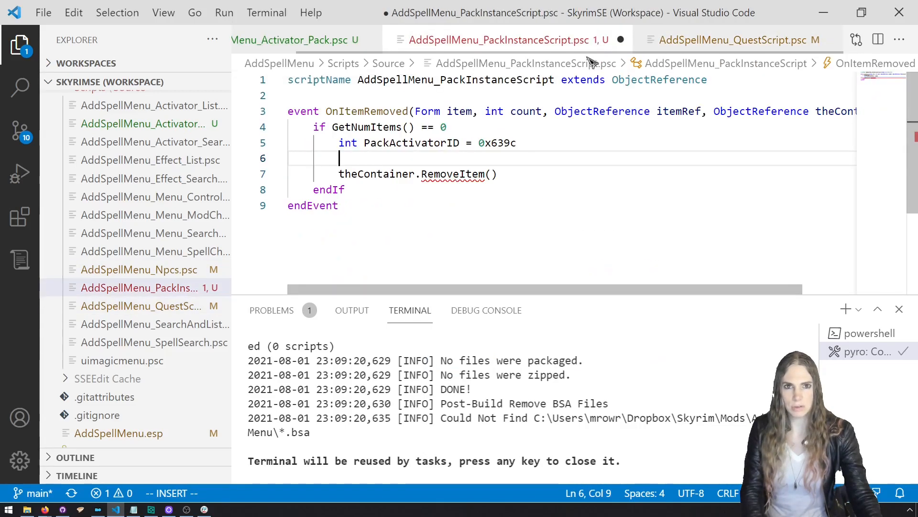
{"action": "key", "text": "ctrl+v"}
Move the value 0x639c from the PackActivatorID declaration into GetFormFromFile, replacing actorReferenceId.
{"action": "left_click_drag", "start_coordinate": [516, 143], "coordinate": [480, 143]}
{"action": "right_click", "coordinate": [481, 143]}
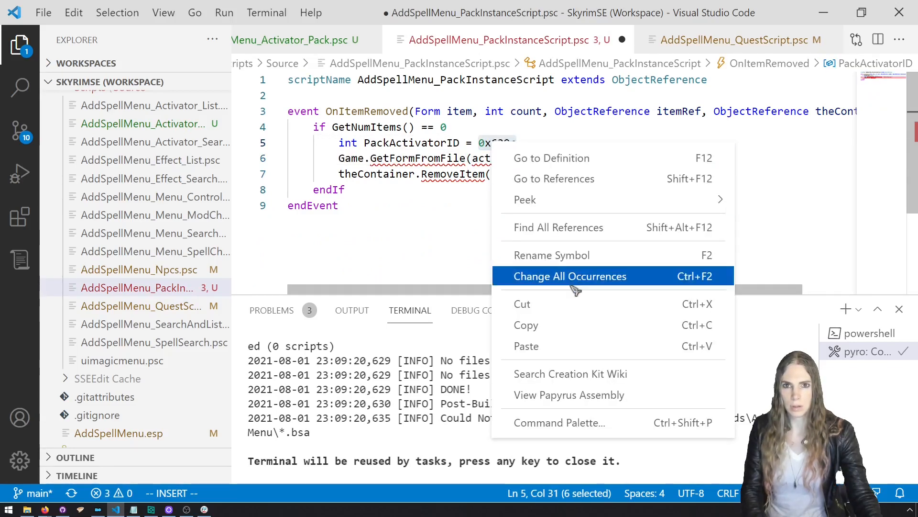
{"action": "left_click", "coordinate": [570, 303]}
{"action": "left_click", "coordinate": [531, 159]}
{"action": "double_click", "coordinate": [531, 159]}
{"action": "right_click", "coordinate": [531, 162]}
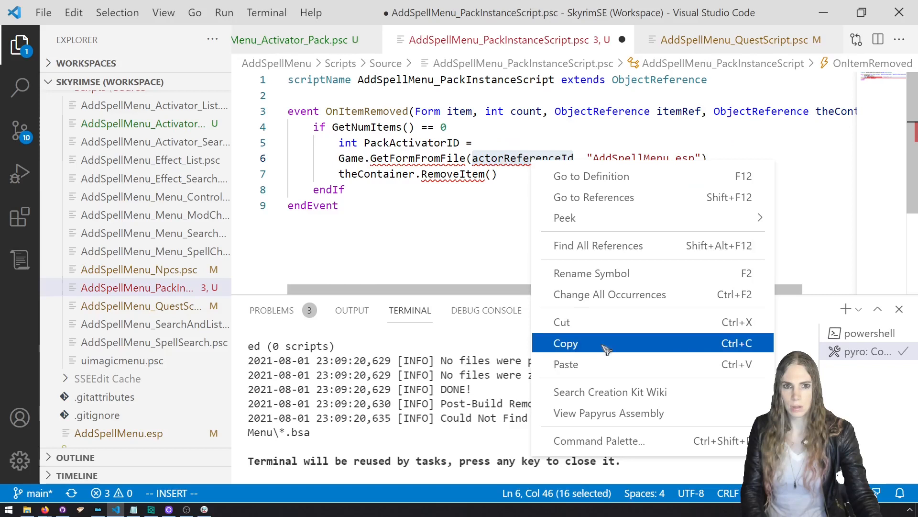
{"action": "left_click", "coordinate": [565, 363]}
Assign the GetFormFromFile result to Form packActivatorForm and delete the leftover int PackActivatorID line.
{"action": "left_click", "coordinate": [339, 158]}
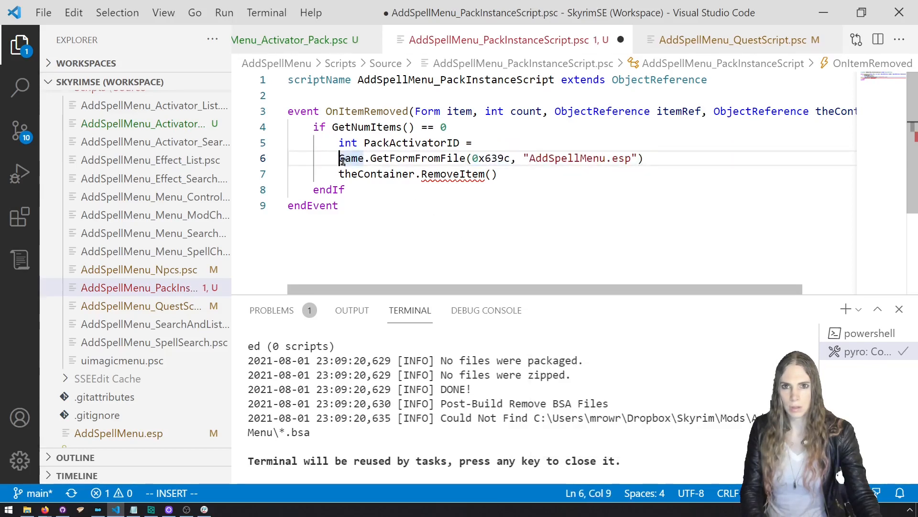
{"action": "type", "text": "Form "}
{"action": "type", "text": "packAct"}
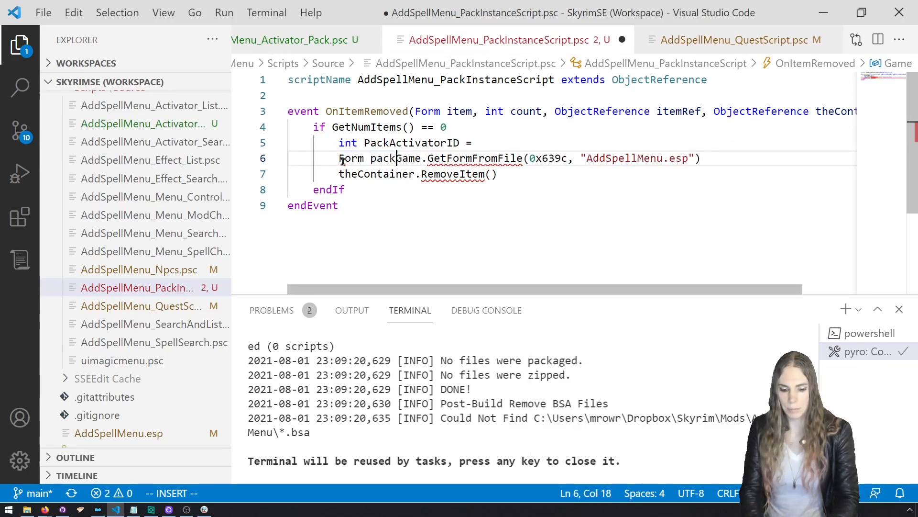
{"action": "type", "text": "ivatorForm ="}
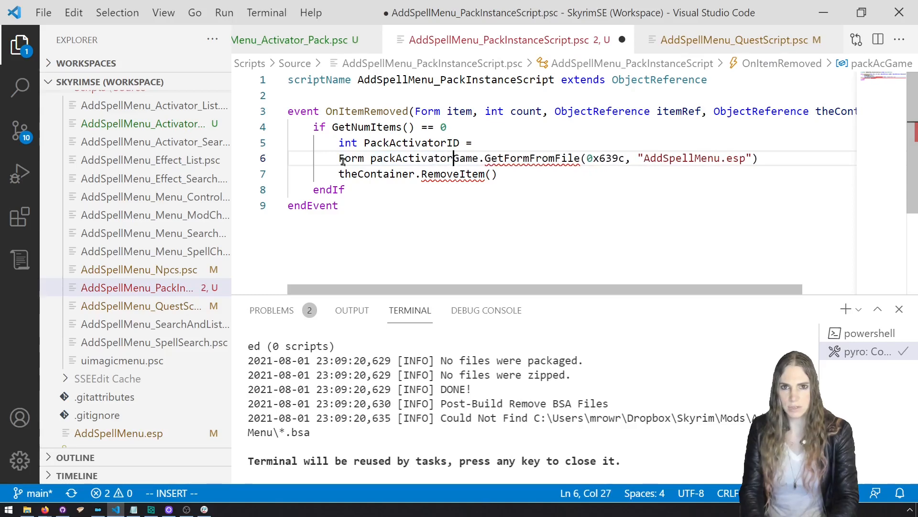
{"action": "key", "text": "Escape"}
{"action": "key", "text": "k"}
{"action": "key", "text": "d"}
{"action": "key", "text": "d"}
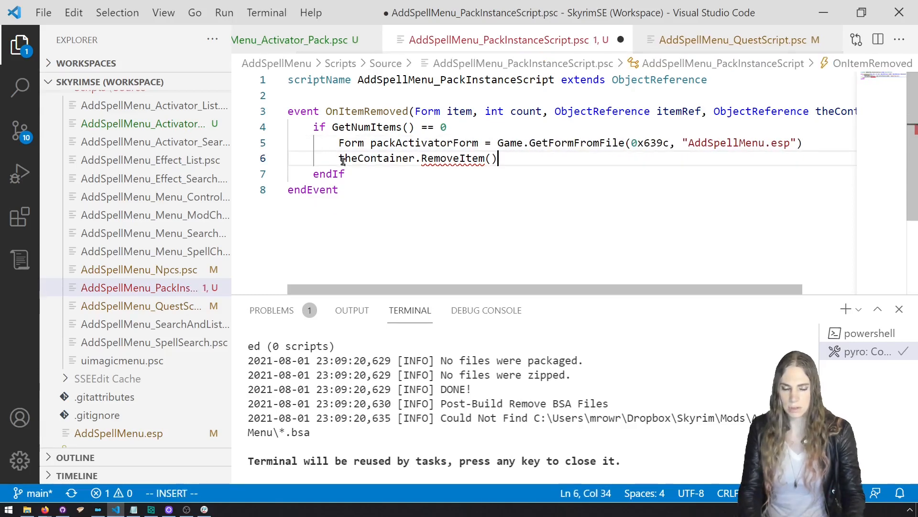
Pass packActivatorForm as the RemoveItem argument, then save and compile the script.
{"action": "type", "text": "$ipac"}
{"action": "key", "text": "Tab"}
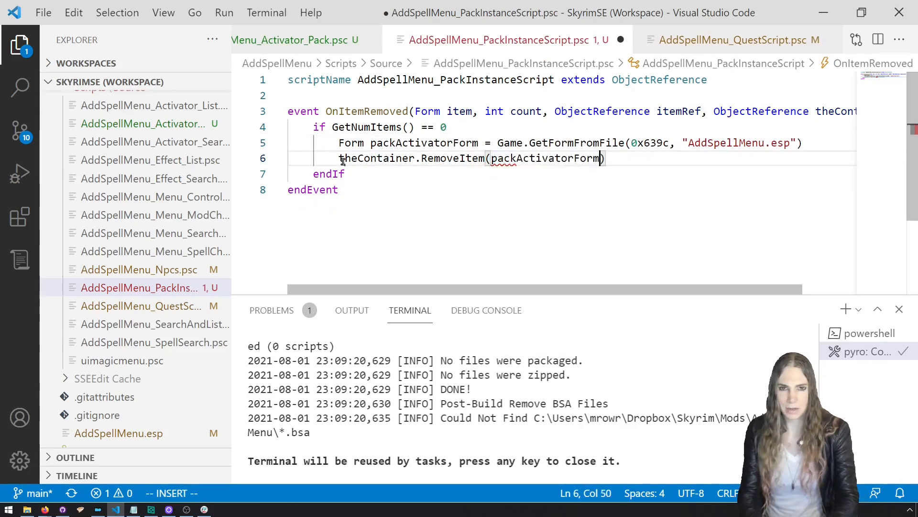
{"action": "key", "text": "ctrl+s"}
{"action": "key", "text": "ctrl+shift+b"}
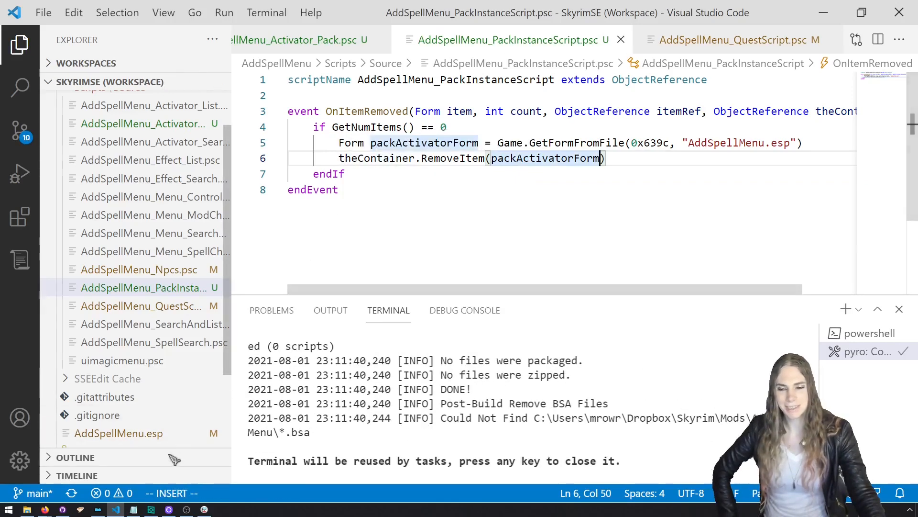
Switch to Mod Organizer, relaunch Skyrim and go to Riverwood with the console command coc riverwood.
{"action": "left_click", "coordinate": [98, 509]}
{"action": "left_click", "coordinate": [841, 117]}
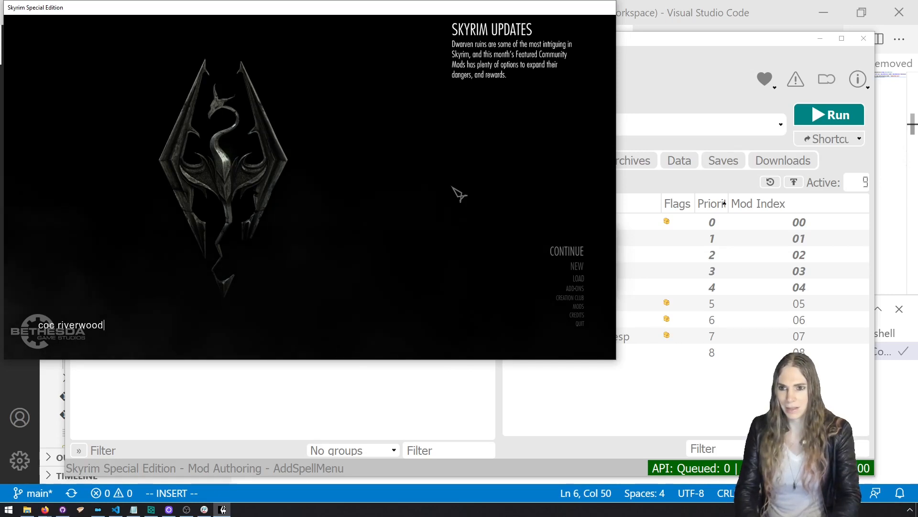
{"action": "key", "text": "Return"}
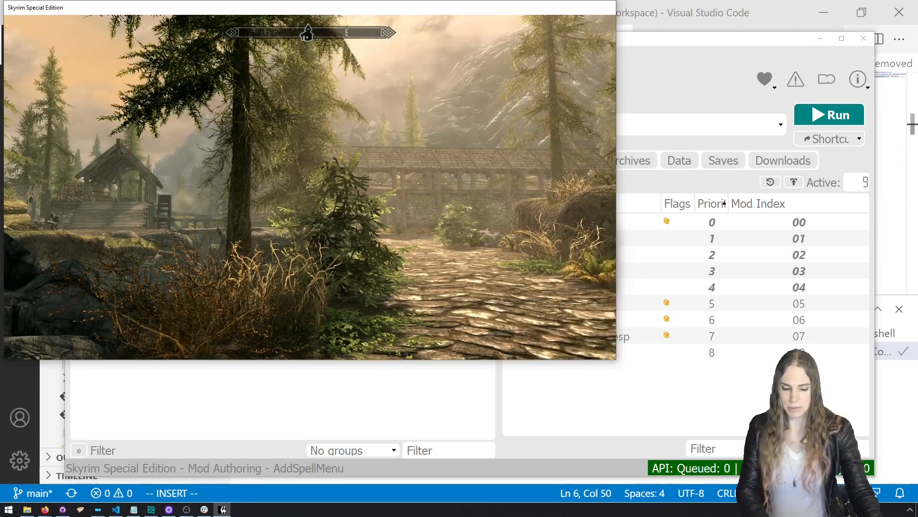
Open the [AddSpellMenu Pack] from the inventory, take every item out of it and close it.
{"action": "key", "text": "i"}
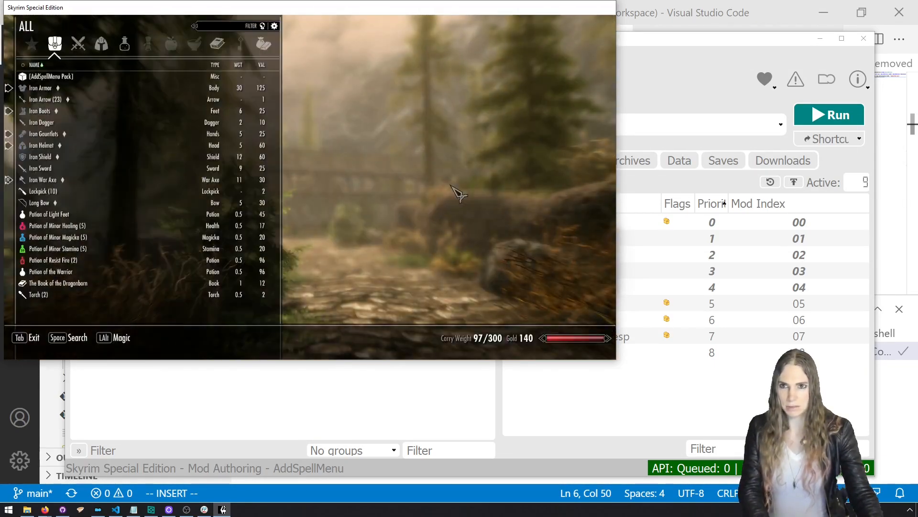
{"action": "left_click", "coordinate": [136, 75]}
{"action": "left_click", "coordinate": [137, 76]}
{"action": "left_click", "coordinate": [137, 75]}
{"action": "left_click", "coordinate": [137, 76]}
{"action": "key", "text": "Tab"}
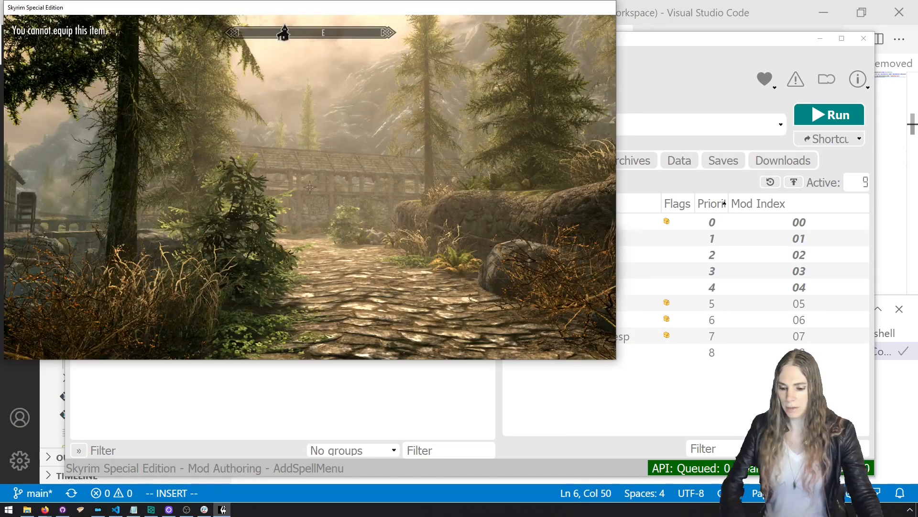
{"action": "key", "text": "i"}
{"action": "left_click", "coordinate": [137, 81]}
{"action": "left_click", "coordinate": [137, 82]}
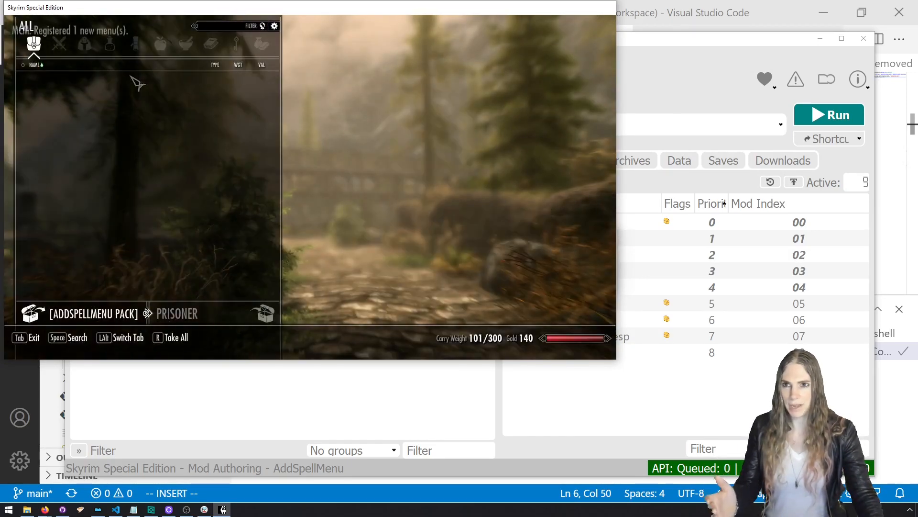
{"action": "key", "text": "Tab"}
Read Spell Tome: [AddSpellMenu Search] and Spell Tome: [AddSpellMenu] from the inventory.
{"action": "key", "text": "i"}
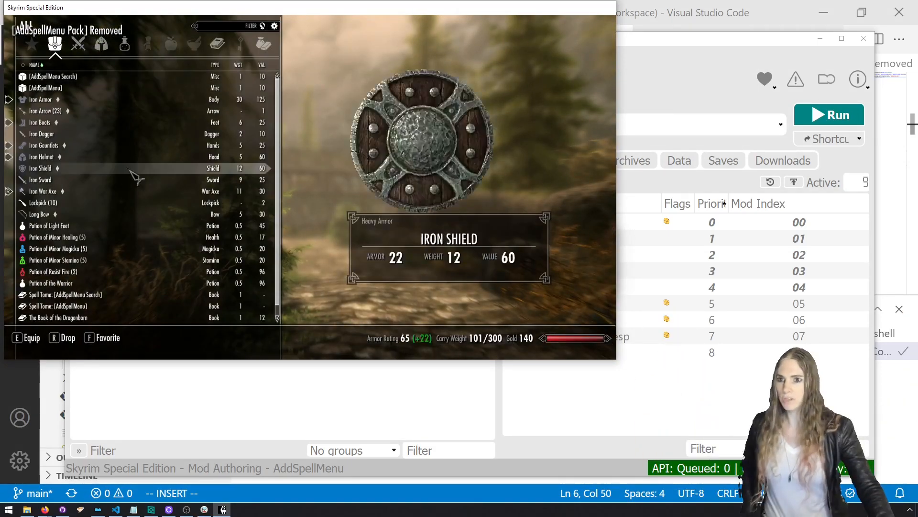
{"action": "left_click", "coordinate": [129, 296]}
{"action": "left_click", "coordinate": [128, 296]}
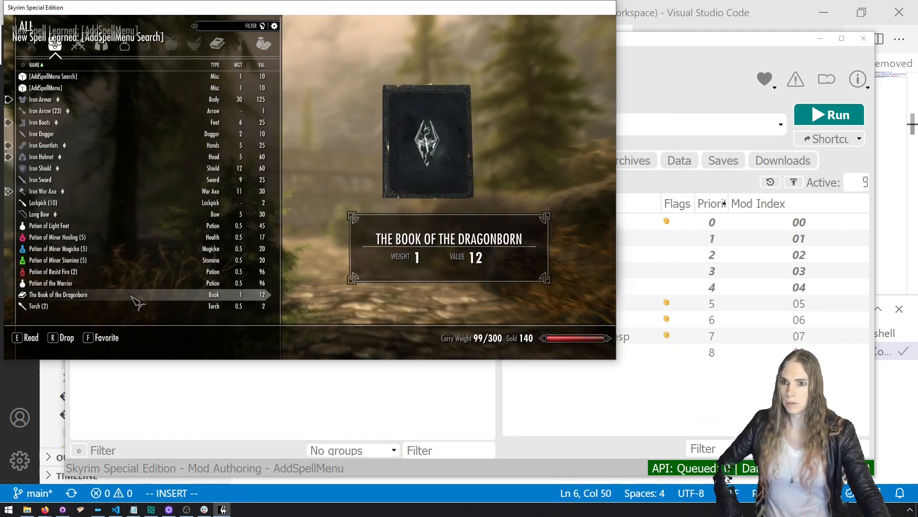
Show the Powers category of the magic menu and equip the [AddSpellMenu] power.
{"action": "key", "text": "Tab"}
{"action": "key", "text": "p"}
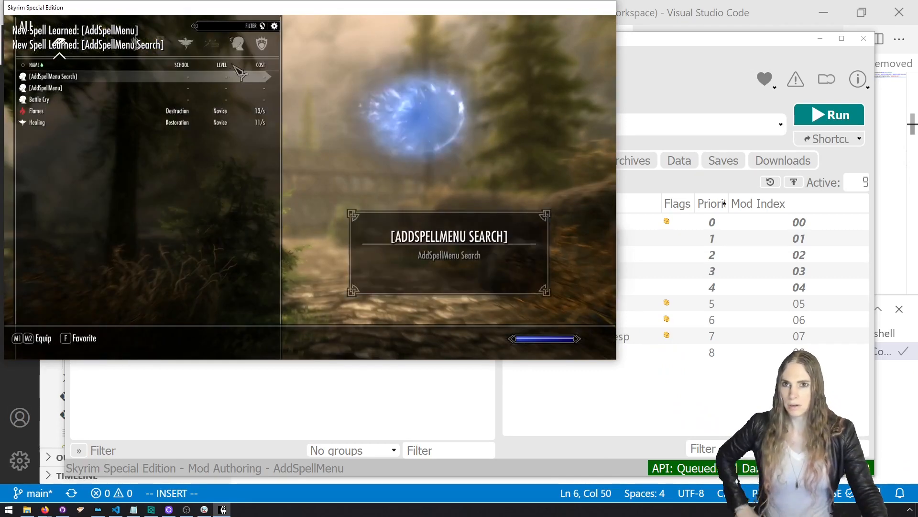
{"action": "left_click", "coordinate": [238, 46]}
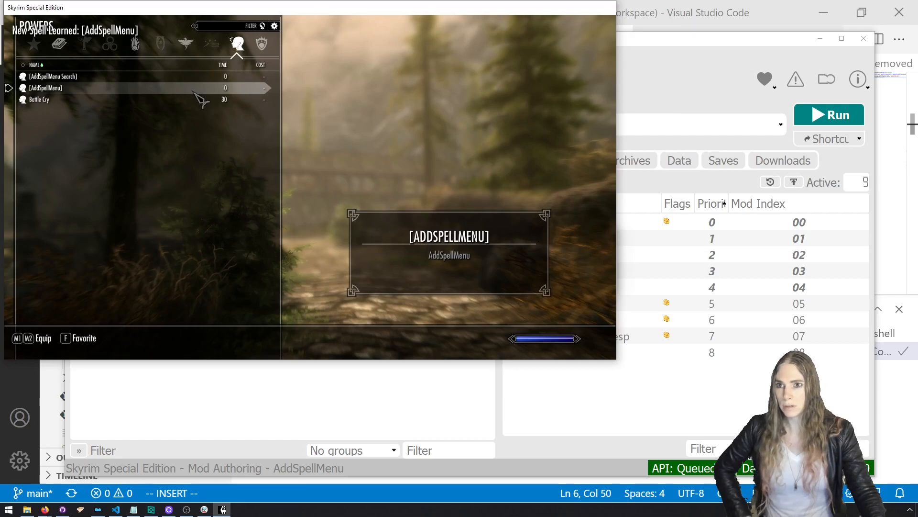
Cast the equipped power, choose PsijicTeleportSpells.esp, and give the player Shadowdance, Shadowstep and Teleport, checking the player's spell list.
{"action": "key", "text": "Tab"}
{"action": "key", "text": "z"}
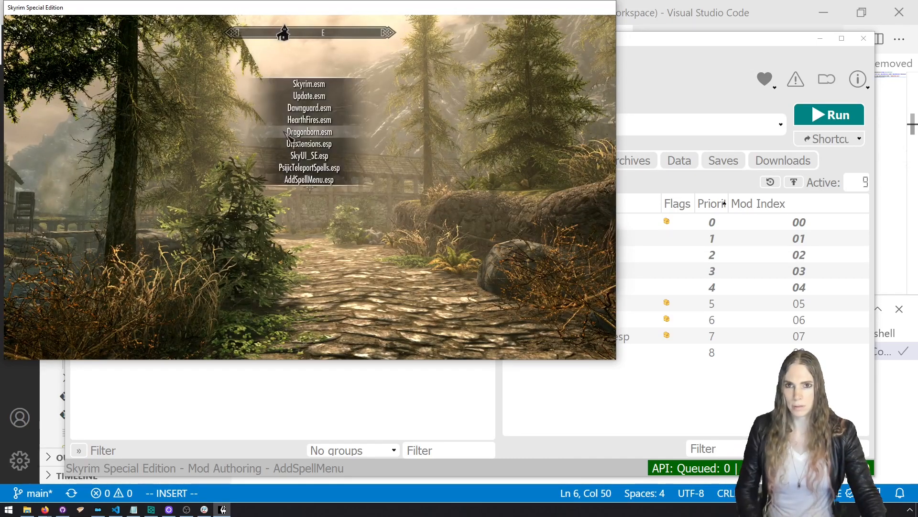
{"action": "left_click", "coordinate": [313, 168]}
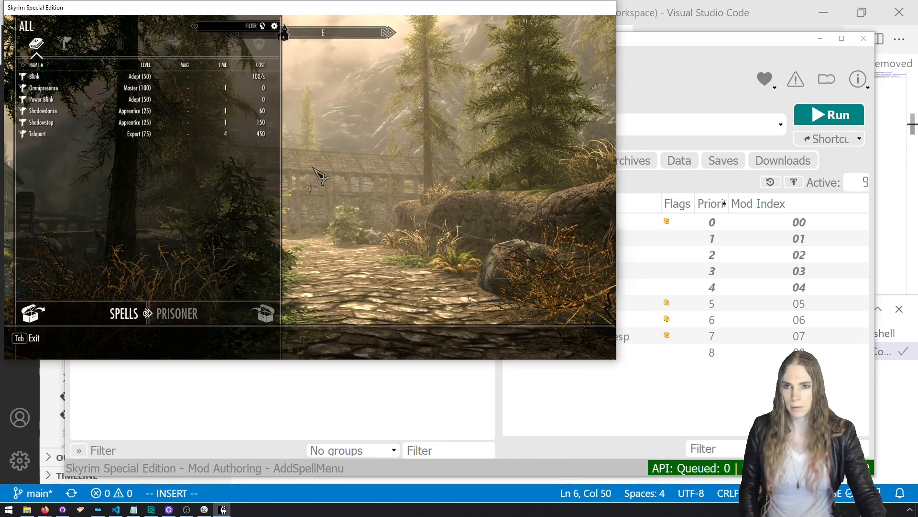
{"action": "left_click", "coordinate": [136, 113]}
{"action": "left_click", "coordinate": [136, 114]}
{"action": "left_click", "coordinate": [135, 113]}
{"action": "left_click", "coordinate": [183, 320]}
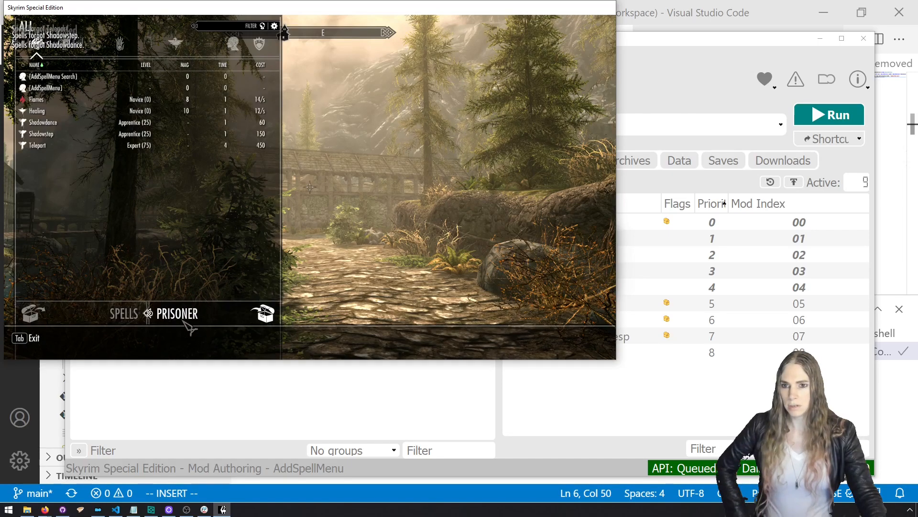
Return to the mod's spell list and give the player more of its remaining spells, including Omnipresence and Blink.
{"action": "left_click", "coordinate": [123, 314]}
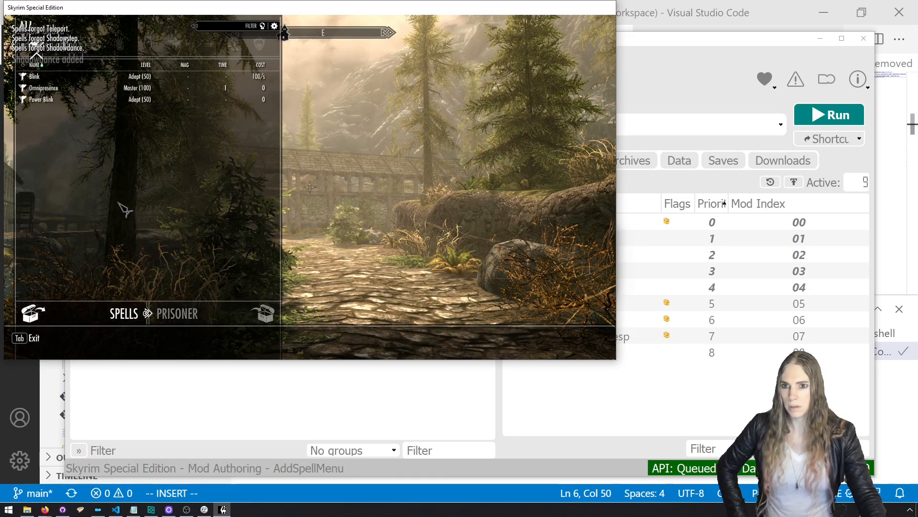
{"action": "left_click", "coordinate": [106, 88]}
{"action": "left_click", "coordinate": [106, 87]}
{"action": "left_click", "coordinate": [106, 86]}
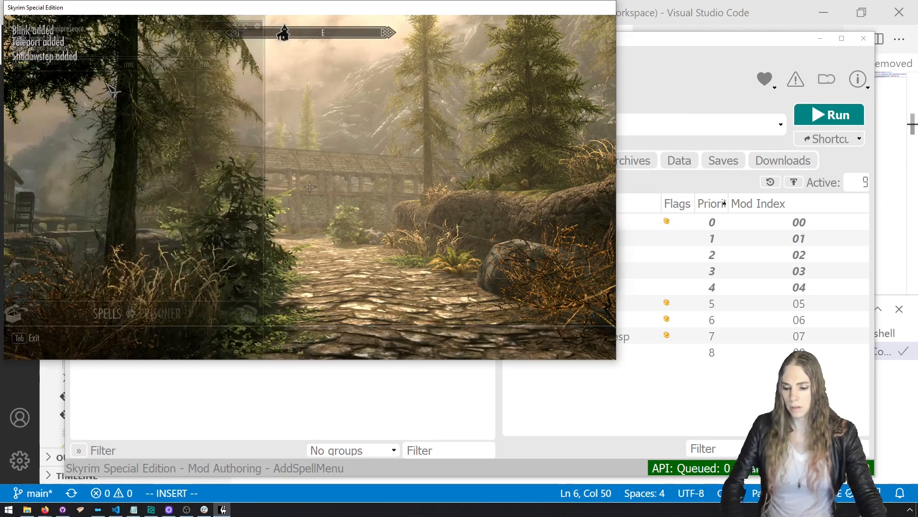
Quit Skyrim with the console command qqq.
{"action": "key", "text": "grave"}
{"action": "type", "text": "qqq"}
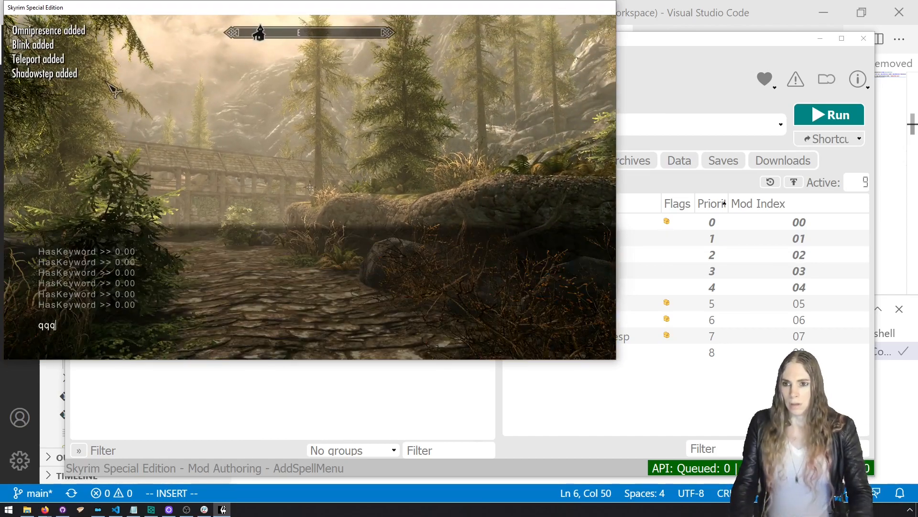
{"action": "key", "text": "Return"}
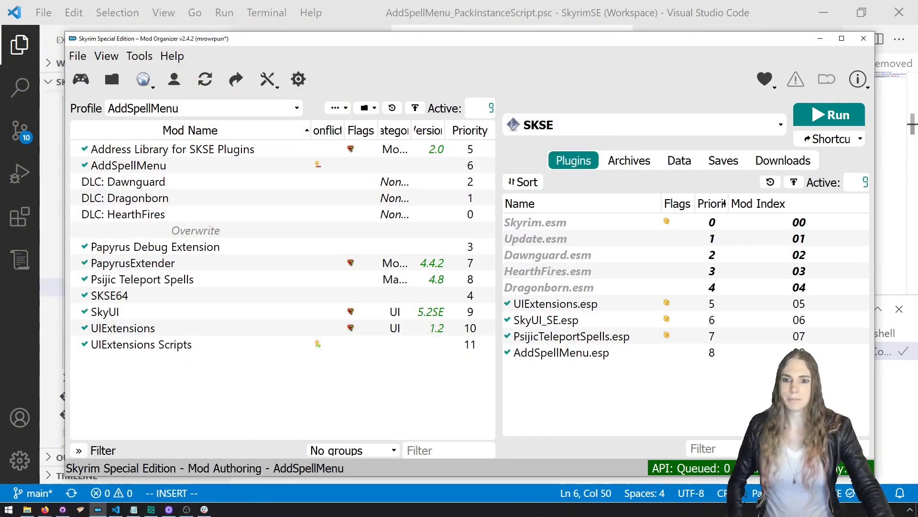
Switch to GitHub Desktop and check the AddSpellMenu commit history, returning to the changed files.
{"action": "left_click", "coordinate": [72, 509]}
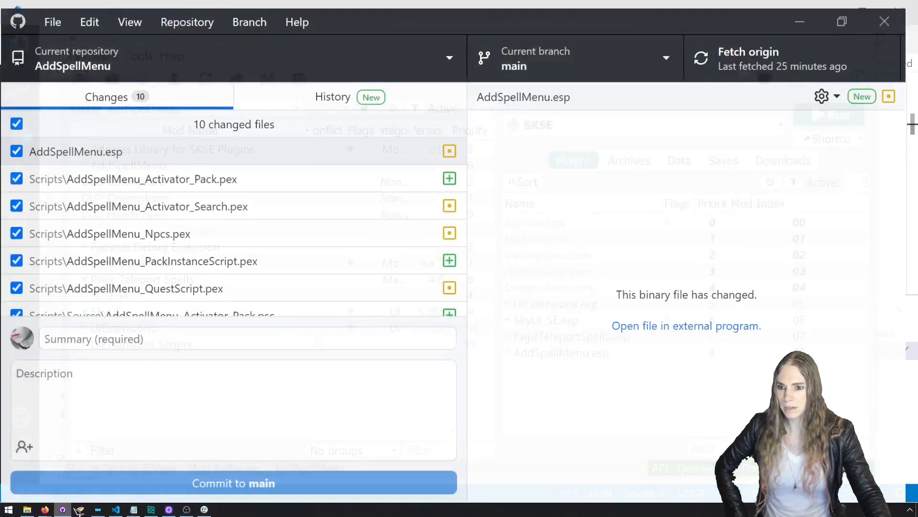
{"action": "left_click", "coordinate": [336, 91]}
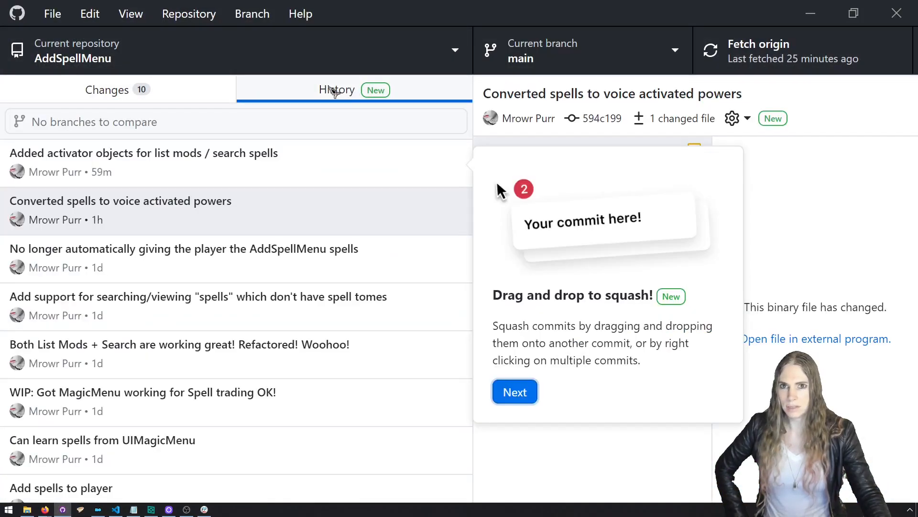
{"action": "left_click", "coordinate": [202, 95]}
{"action": "left_click", "coordinate": [291, 96]}
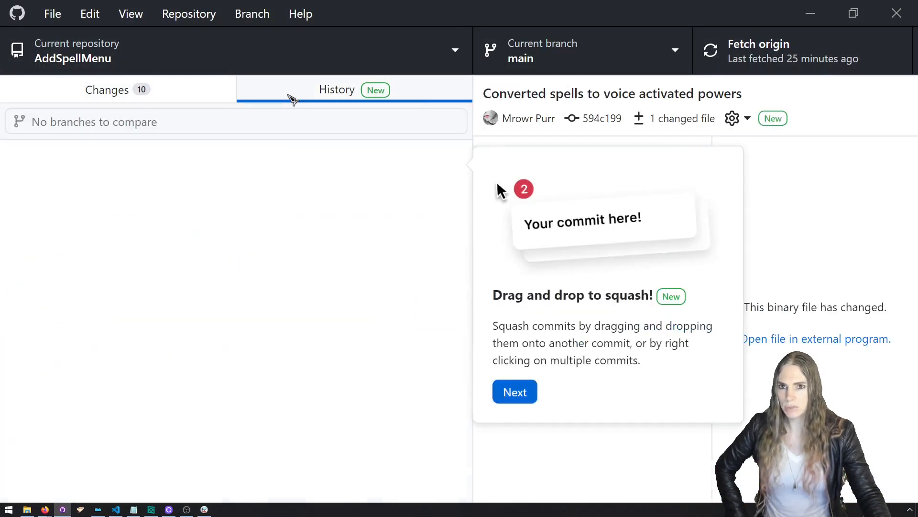
{"action": "left_click", "coordinate": [222, 95]}
Commit all changed files to main with the summary "Added self-removing pack of activators and spell/power tomes" and push to origin.
{"action": "left_click", "coordinate": [151, 336]}
{"action": "type", "text": "Added self-removing pack of"}
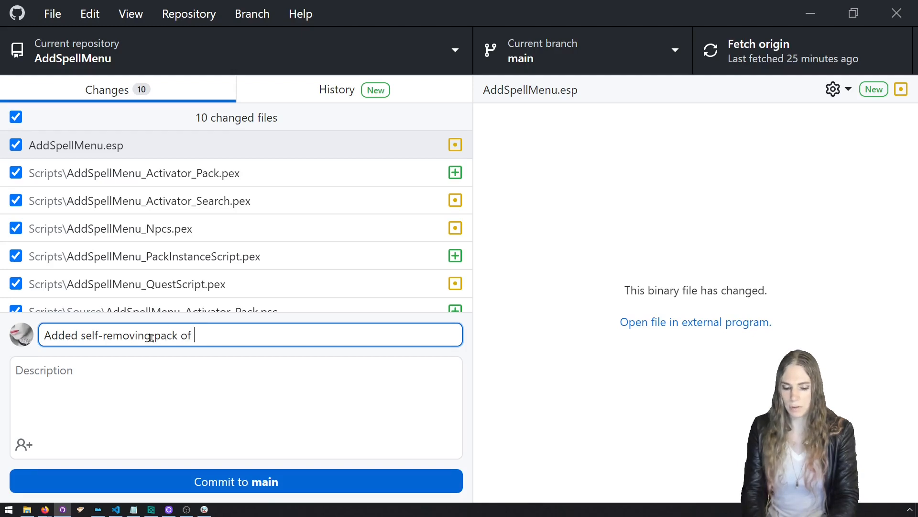
{"action": "type", "text": "activator"}
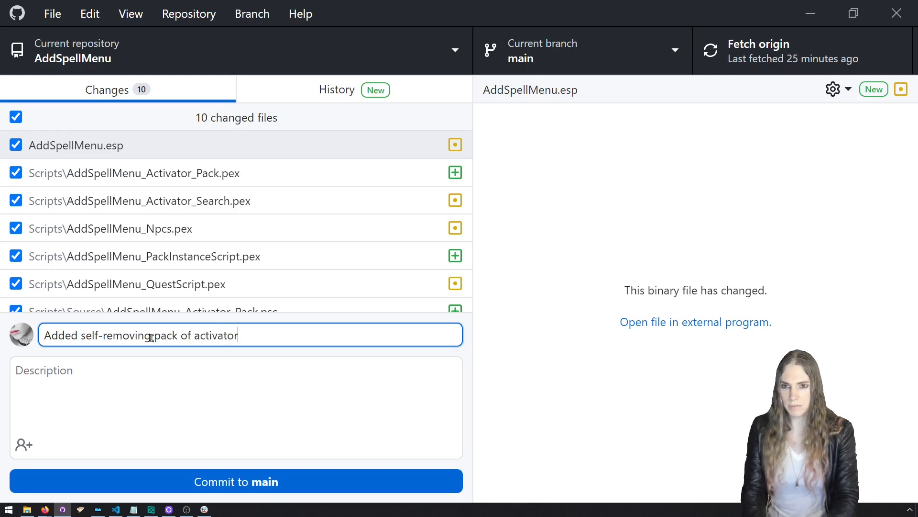
{"action": "type", "text": "s and spell/pwoer"}
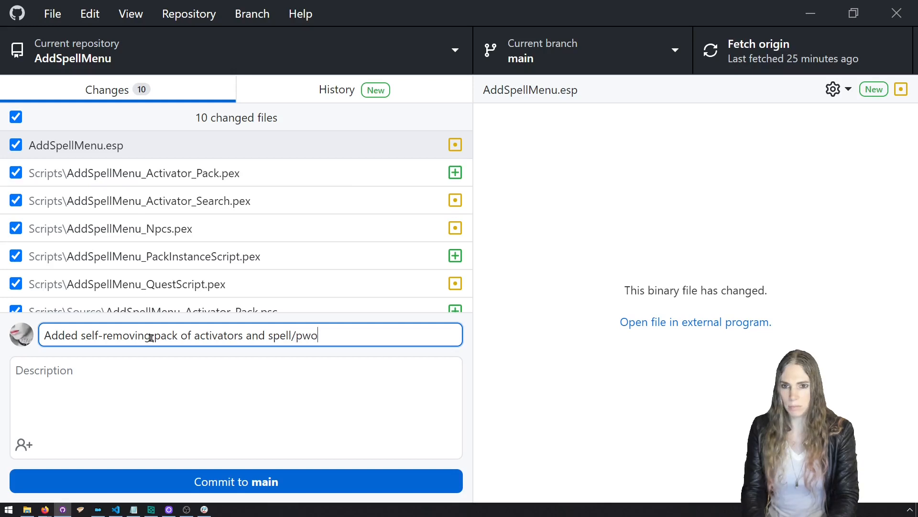
{"action": "key", "text": "BackSpace"}
{"action": "key", "text": "BackSpace"}
{"action": "key", "text": "BackSpace"}
{"action": "key", "text": "BackSpace"}
{"action": "key", "text": "BackSpace"}
{"action": "type", "text": "ower tomes"}
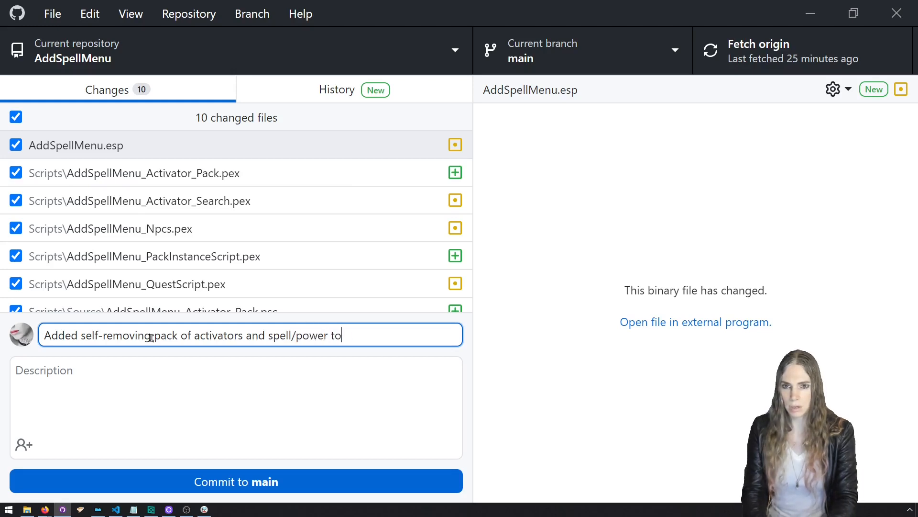
{"action": "left_click", "coordinate": [225, 482]}
{"action": "left_click", "coordinate": [771, 67]}
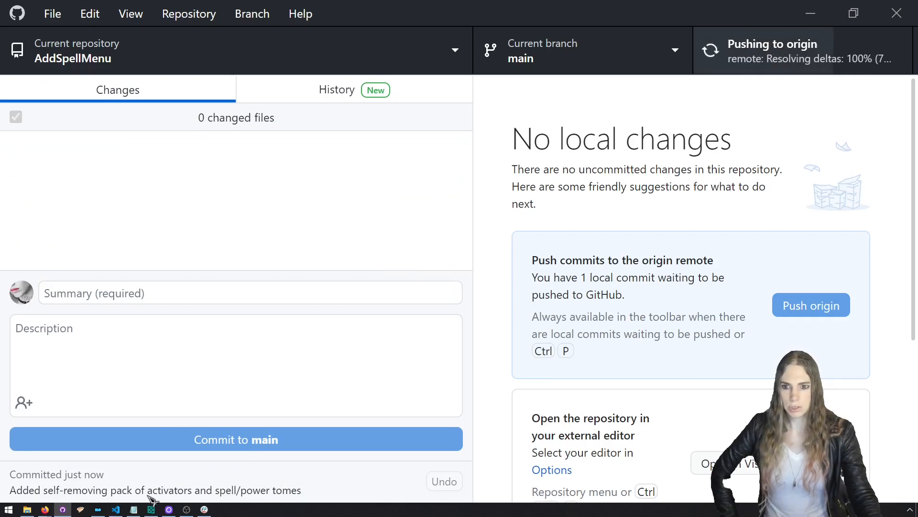
Switch to Notepad and remove the to-do line about adding a "pack" of the tomes + objects, along with its extra blank lines.
{"action": "left_click", "coordinate": [133, 510]}
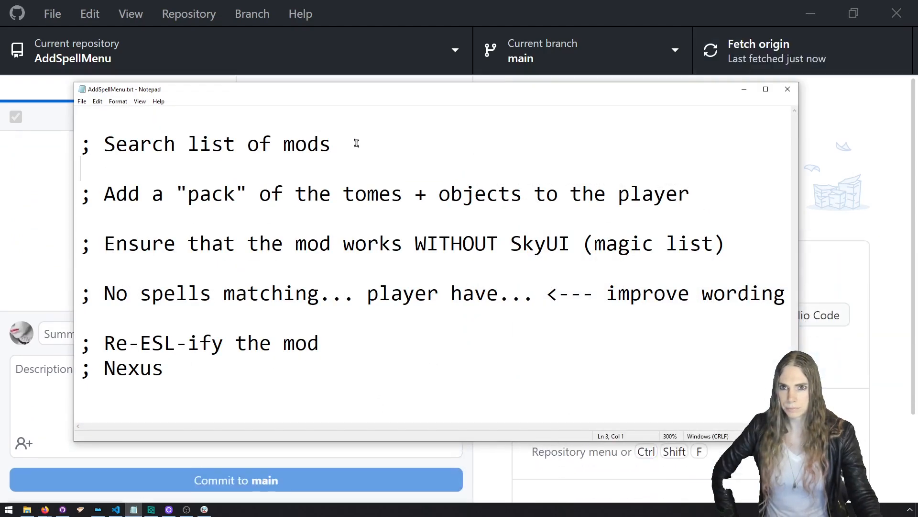
{"action": "left_click_drag", "start_coordinate": [719, 180], "coordinate": [72, 203]}
{"action": "key", "text": "BackSpace"}
{"action": "key", "text": "BackSpace"}
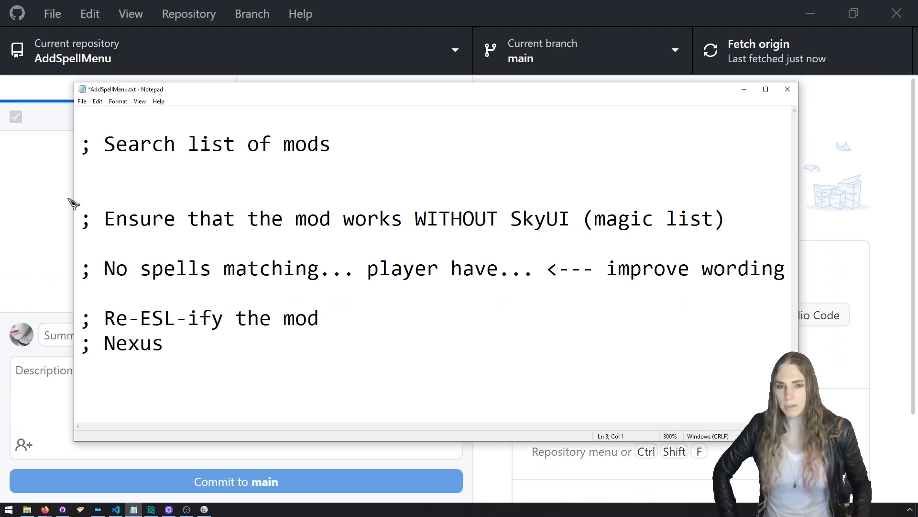
{"action": "key", "text": "BackSpace"}
Review the remaining to-do items, insert a blank line between "Re-ESL-ify the mod" and "Nexus", and save the notes.
{"action": "left_click_drag", "start_coordinate": [747, 188], "coordinate": [107, 194]}
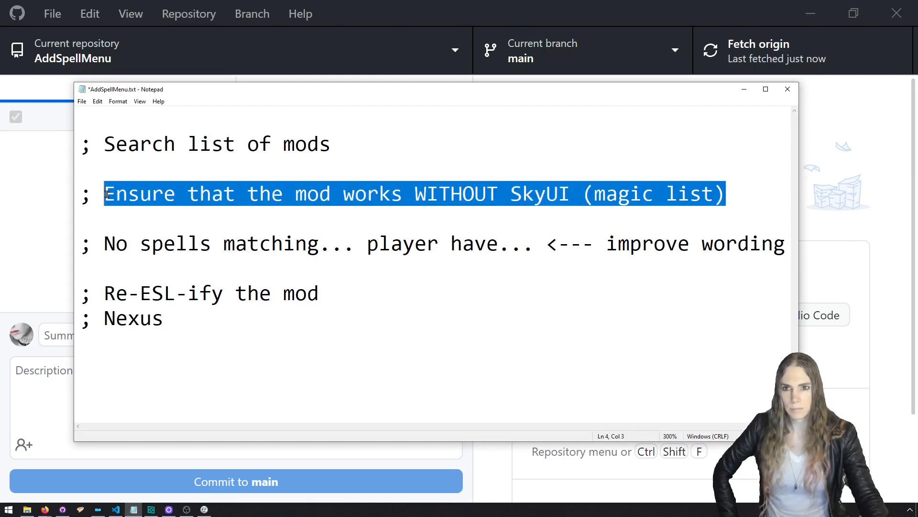
{"action": "left_click_drag", "start_coordinate": [546, 243], "coordinate": [80, 242]}
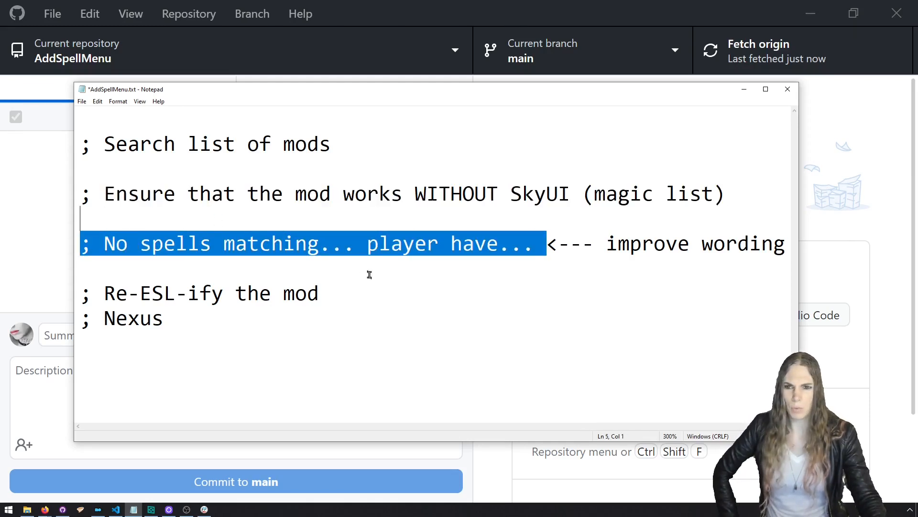
{"action": "left_click", "coordinate": [380, 290]}
{"action": "key", "text": "Return"}
{"action": "key", "text": "ctrl+s"}
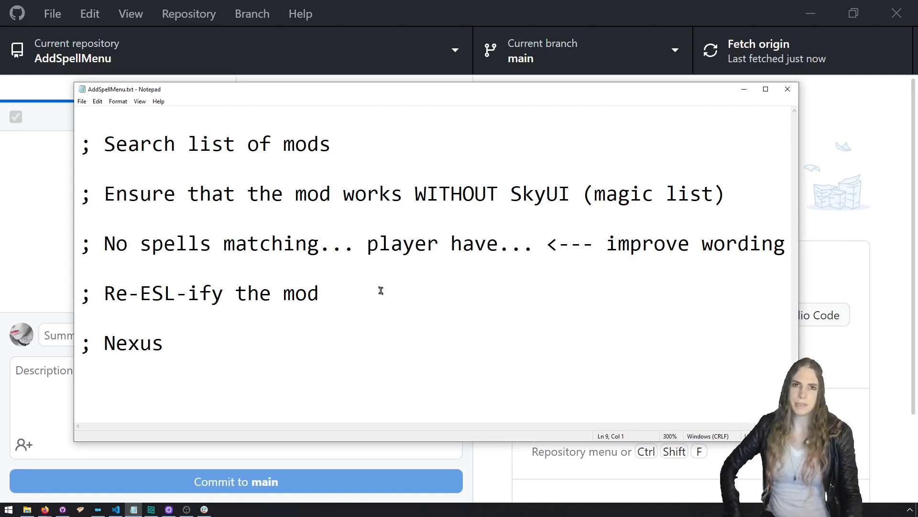